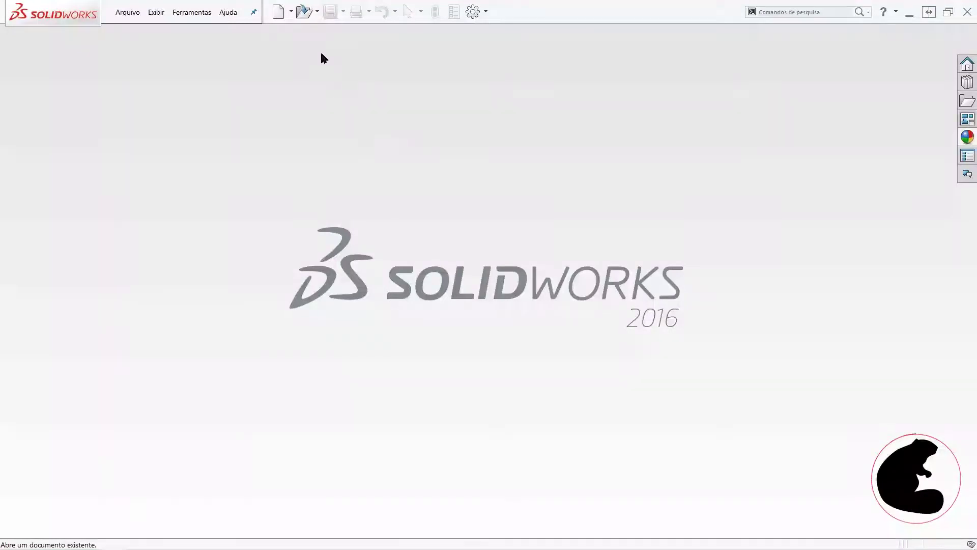
- Create a new part document and move the chest-of-drawers reference photo aside
left_click(278, 11)
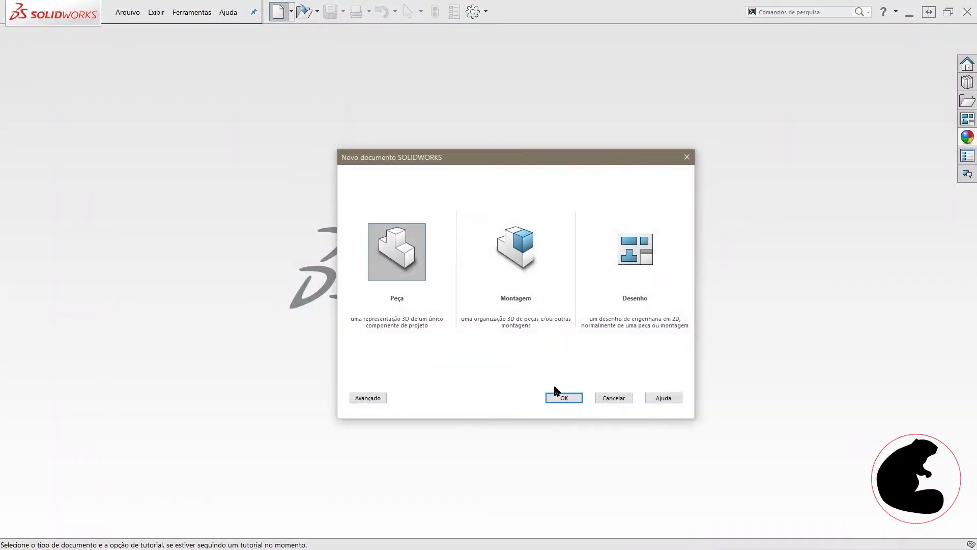
left_click(558, 397)
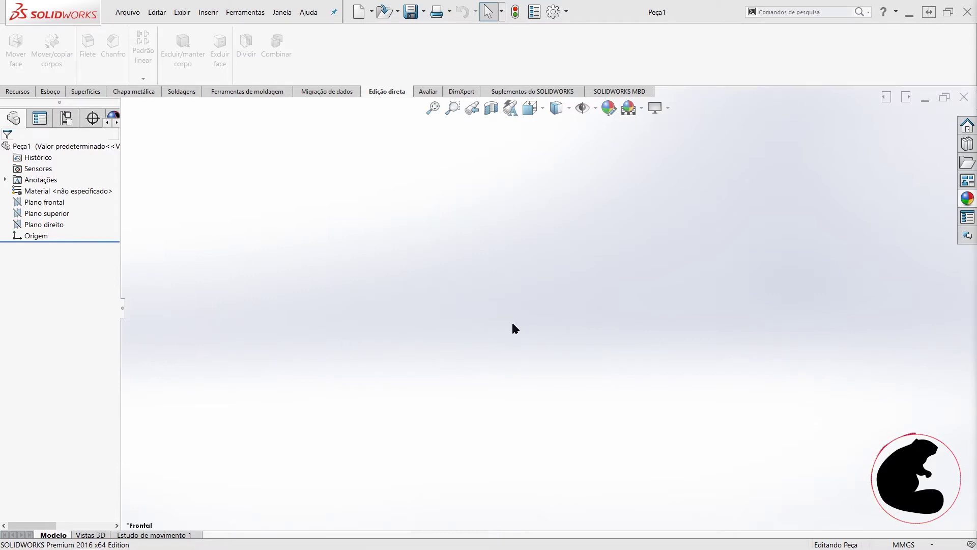
left_click_drag(967, 181, 360, 25)
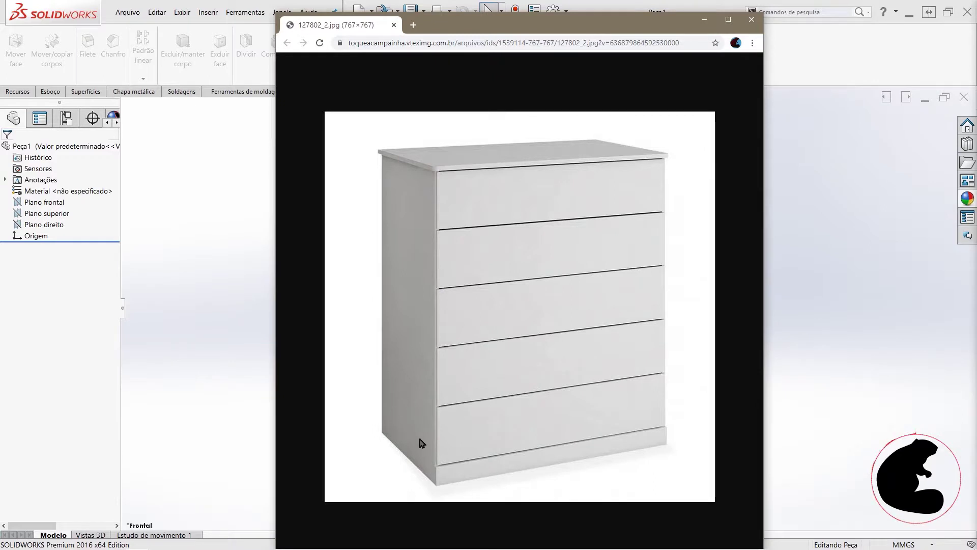
key("super+Down")
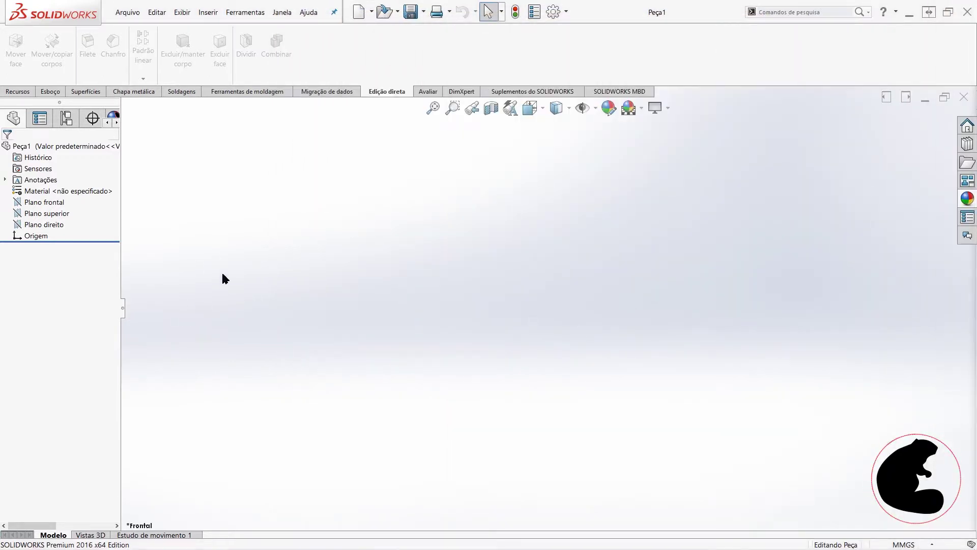
- Sketch on Plano superior a tall side rectangle and a horizontal top-panel rectangle
left_click(51, 92)
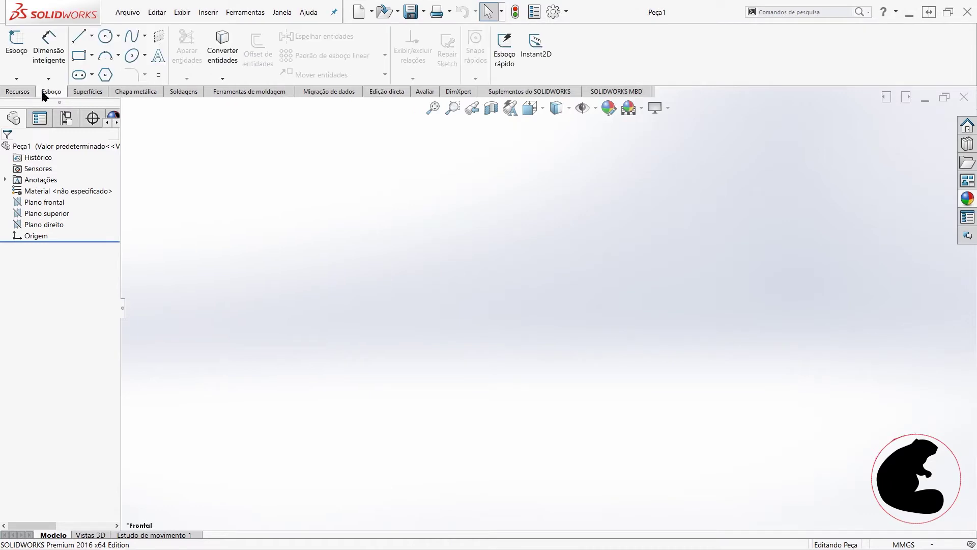
left_click(51, 216)
left_click(17, 49)
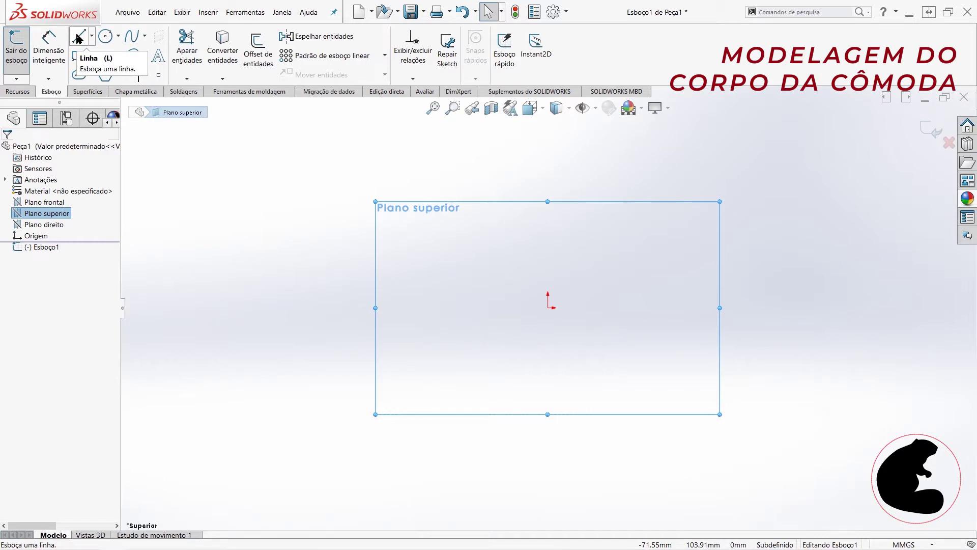
left_click(79, 55)
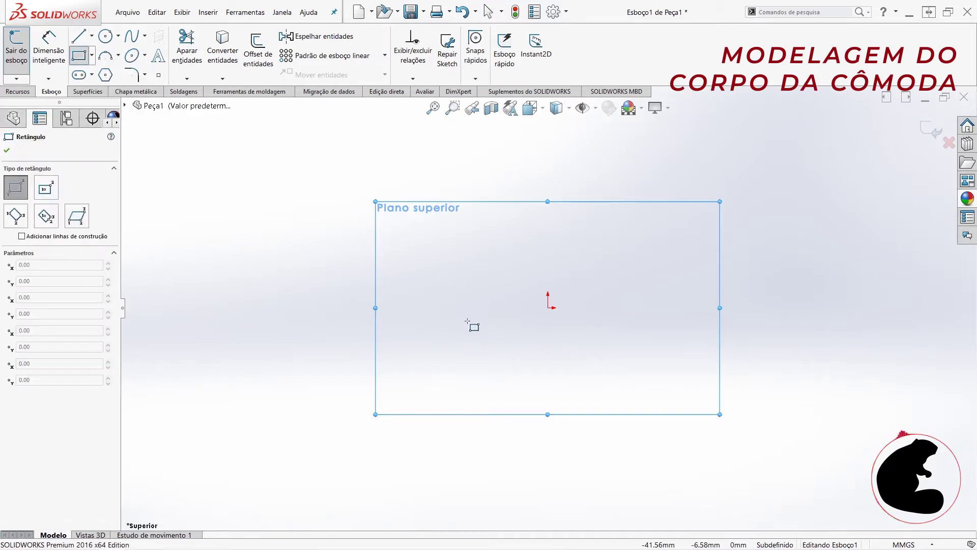
left_click(471, 341)
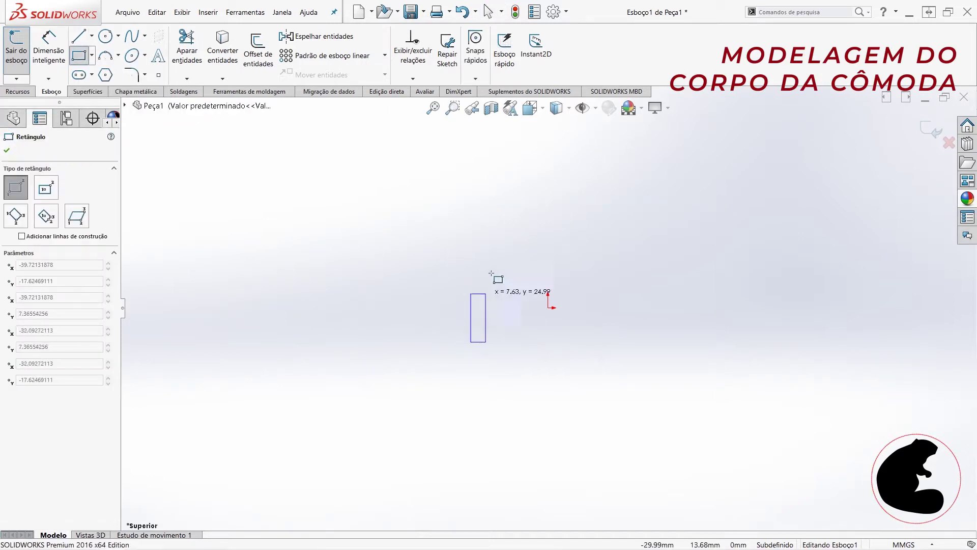
left_click(453, 169)
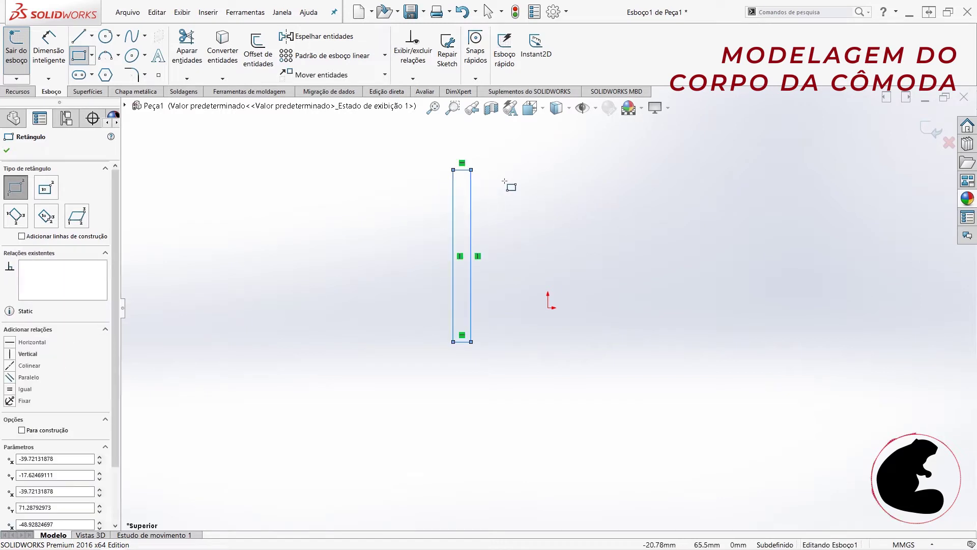
left_click(470, 169)
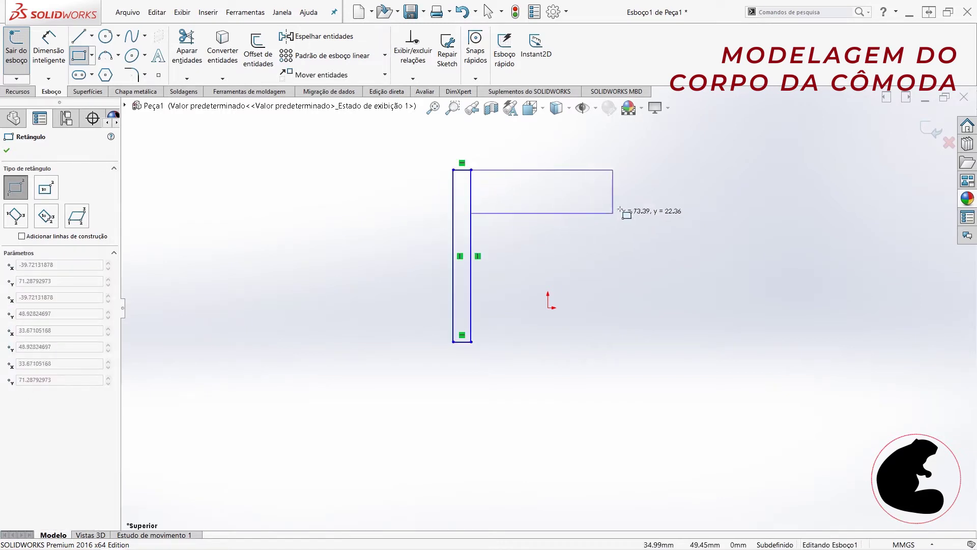
left_click(603, 191)
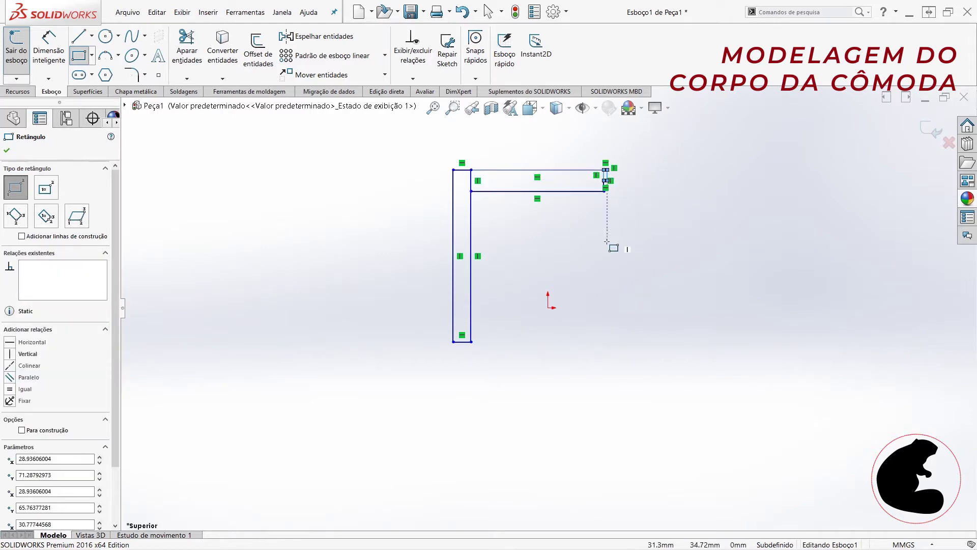
key("Escape")
key("Escape")
- Stretch the small right rectangle into a tall side panel matching the left one
scroll(608, 201, "down", 3)
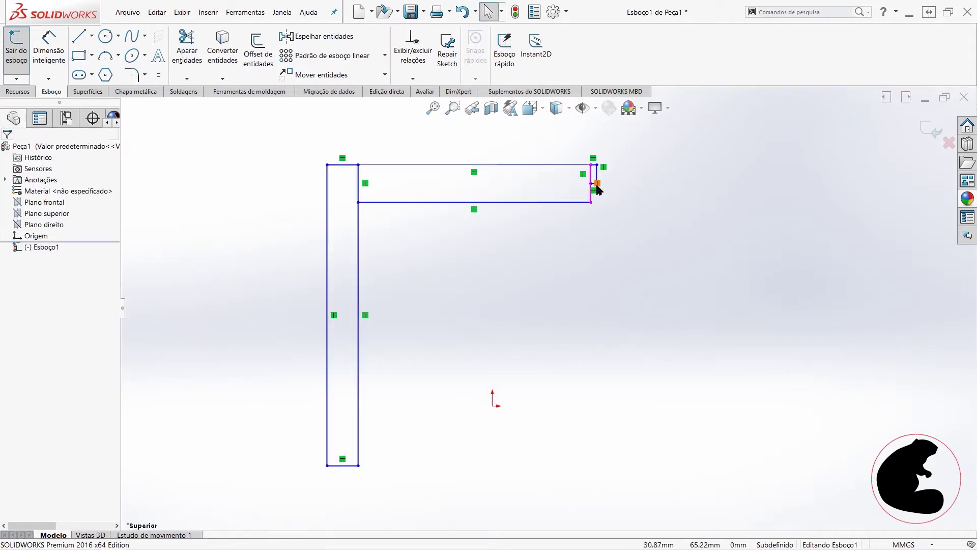
scroll(598, 190, "down", 2)
scroll(596, 196, "down", 2)
scroll(572, 258, "down", 2)
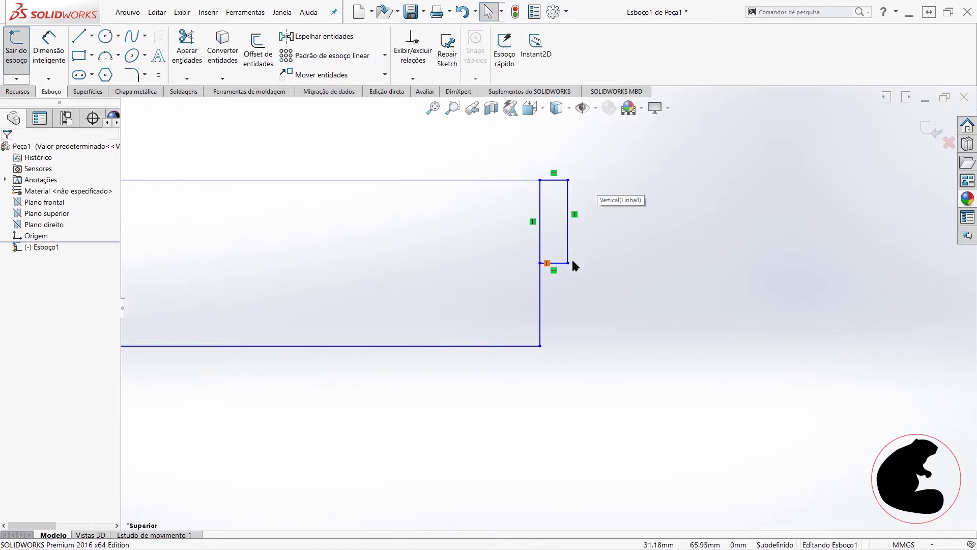
mouse_move(568, 264)
left_mouse_down()
mouse_move(644, 415)
mouse_move(661, 476)
left_mouse_up()
scroll(662, 415, "up", 4)
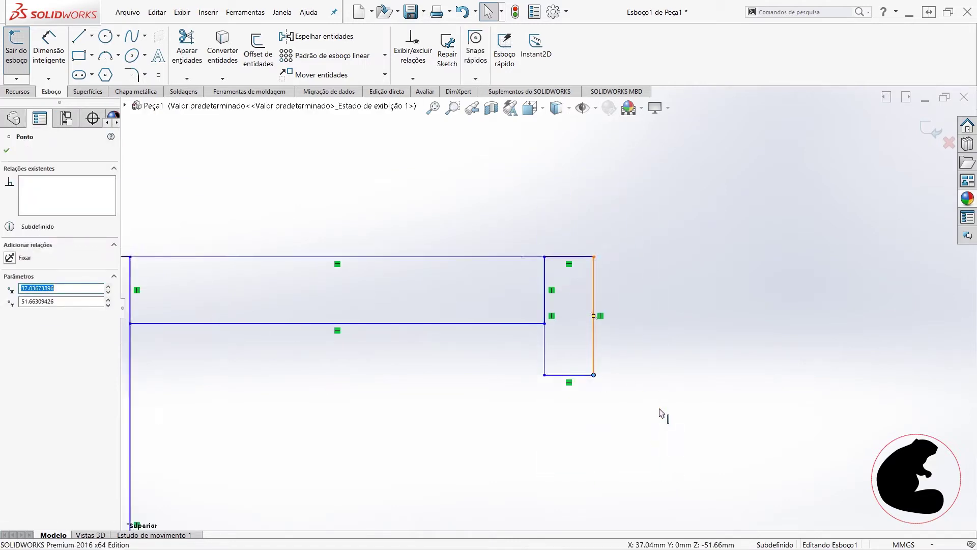
scroll(576, 377, "up", 5)
left_click_drag(561, 326, 582, 454)
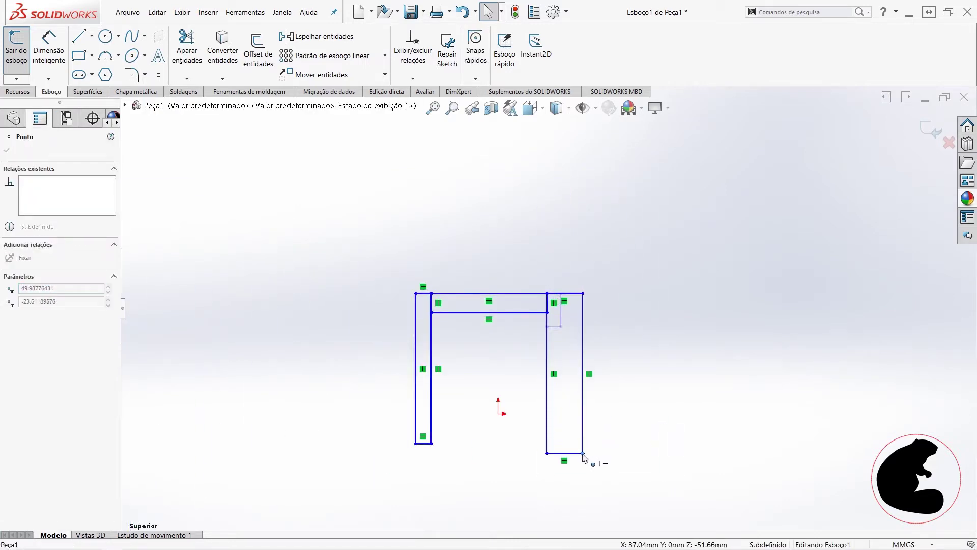
scroll(509, 450, "up", 2)
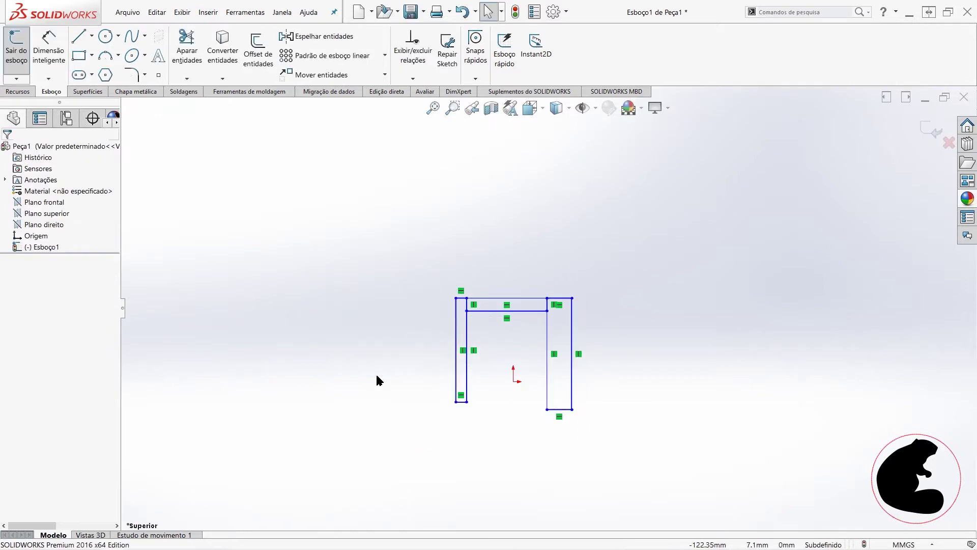
left_click_drag(369, 373, 646, 428)
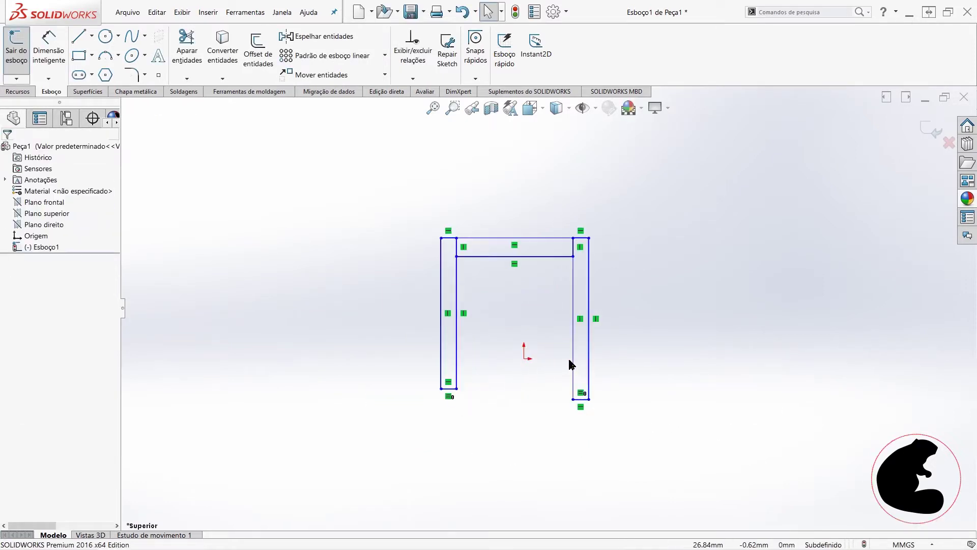
- Make the two inner vertical lines of the side panels equal
left_click(573, 363)
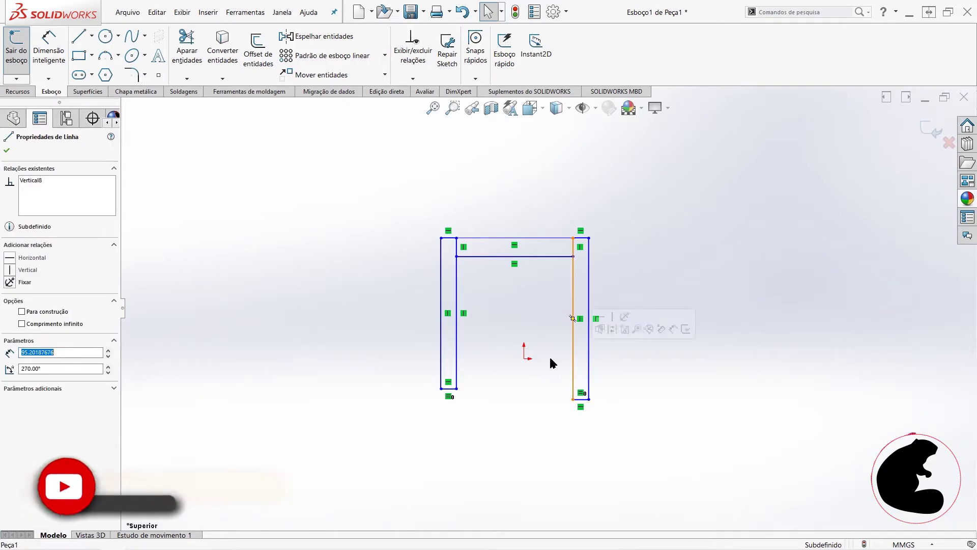
left_click(456, 359, "ctrl")
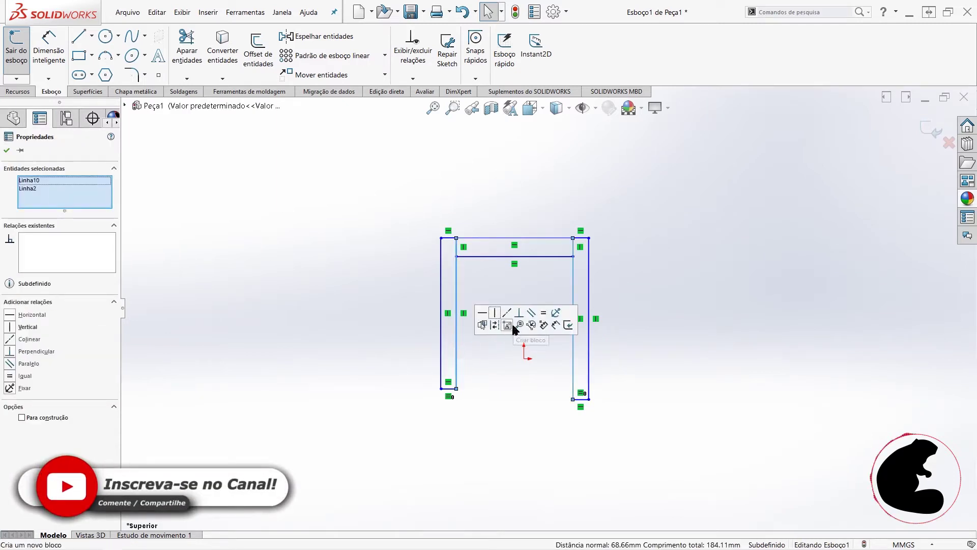
left_click(539, 318)
left_click(518, 172)
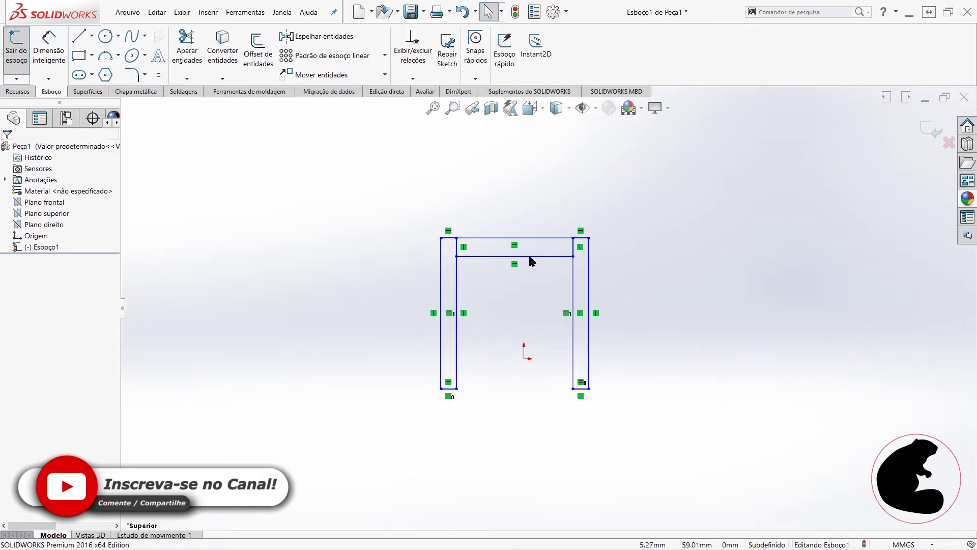
- Align the left inner line's midpoint horizontally with the origin
left_click(456, 314)
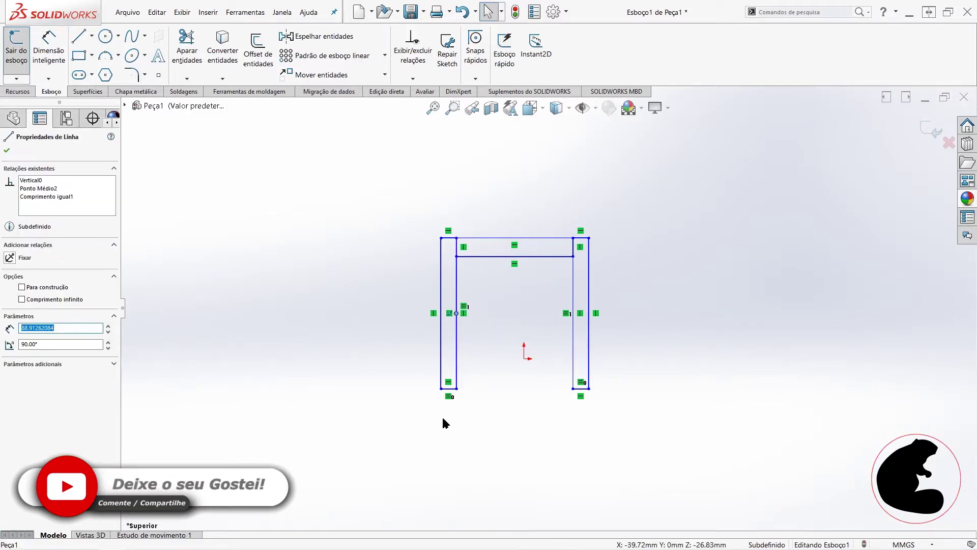
left_click(535, 397)
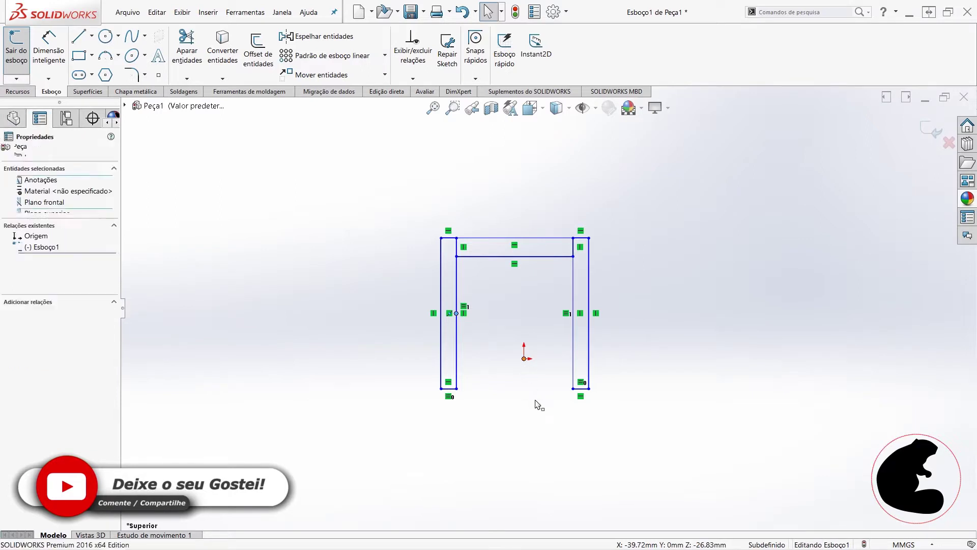
left_click(524, 359)
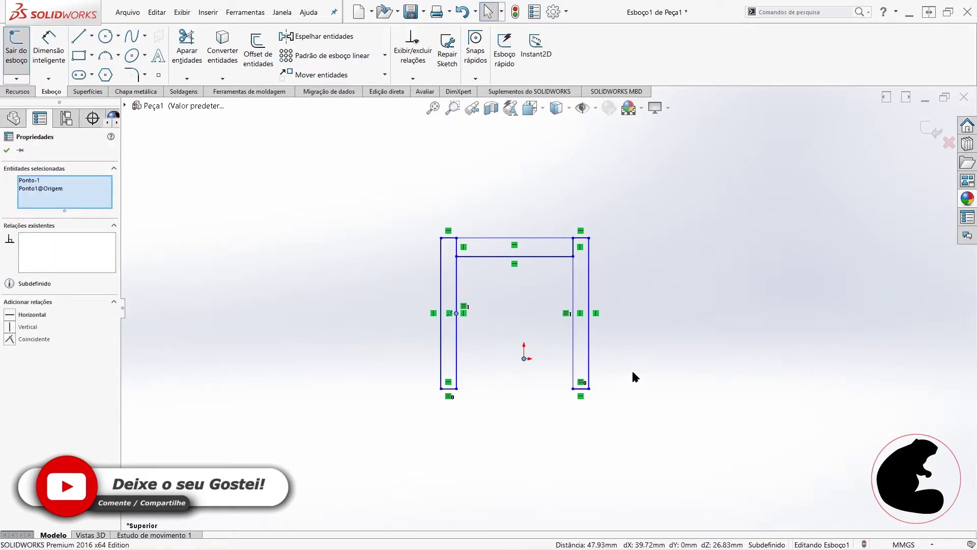
left_click(10, 314)
left_click(537, 334)
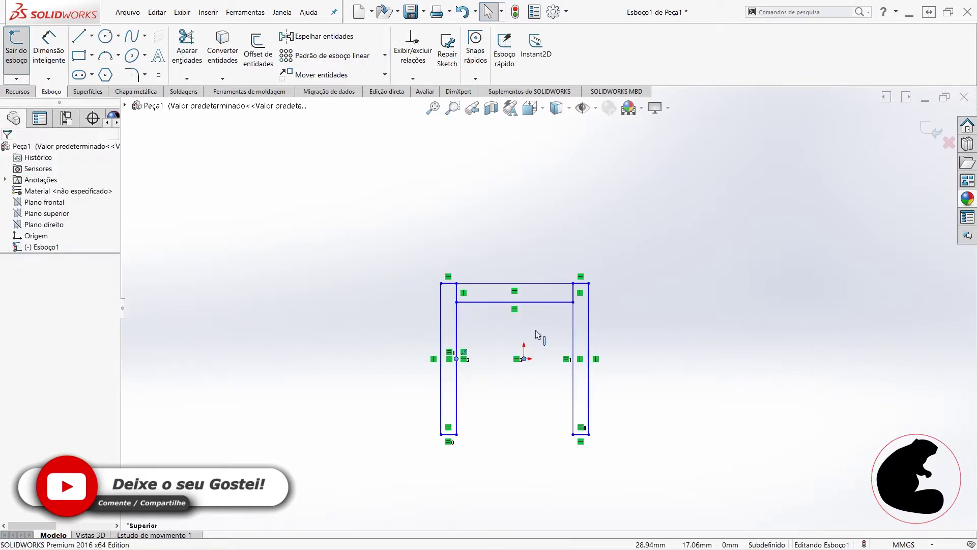
- Align the top panel's inner line midpoint vertically with the origin
left_click(518, 302)
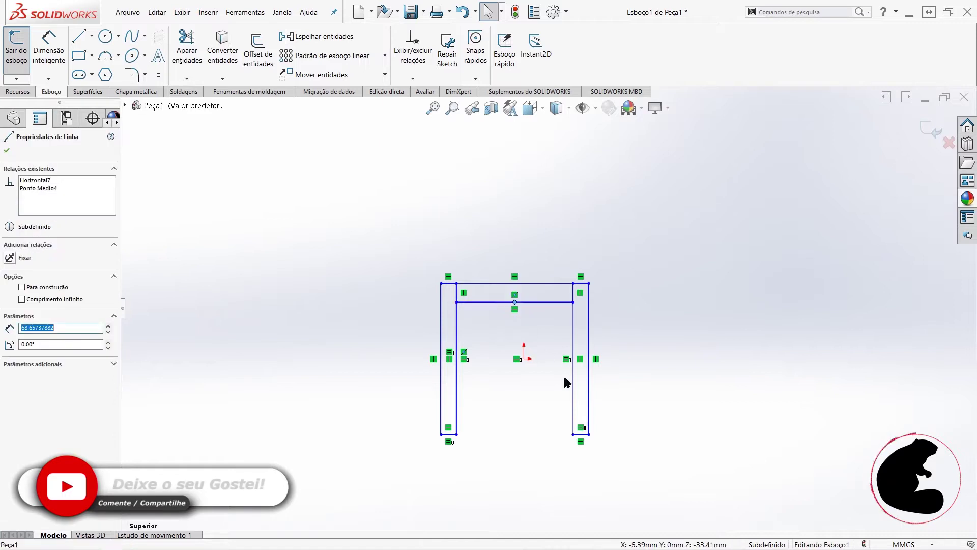
left_click(524, 358)
left_click(566, 316)
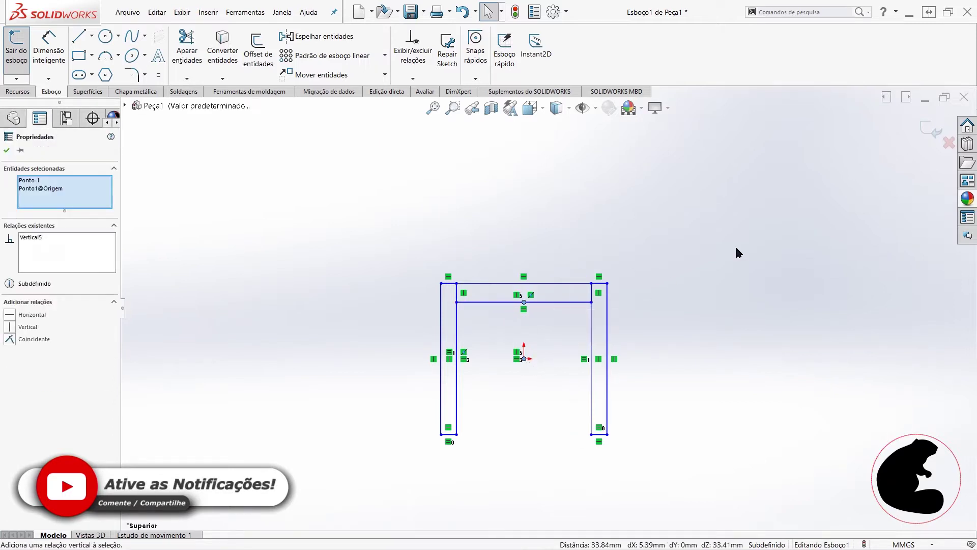
left_click(733, 246)
scroll(462, 434, "up", 2)
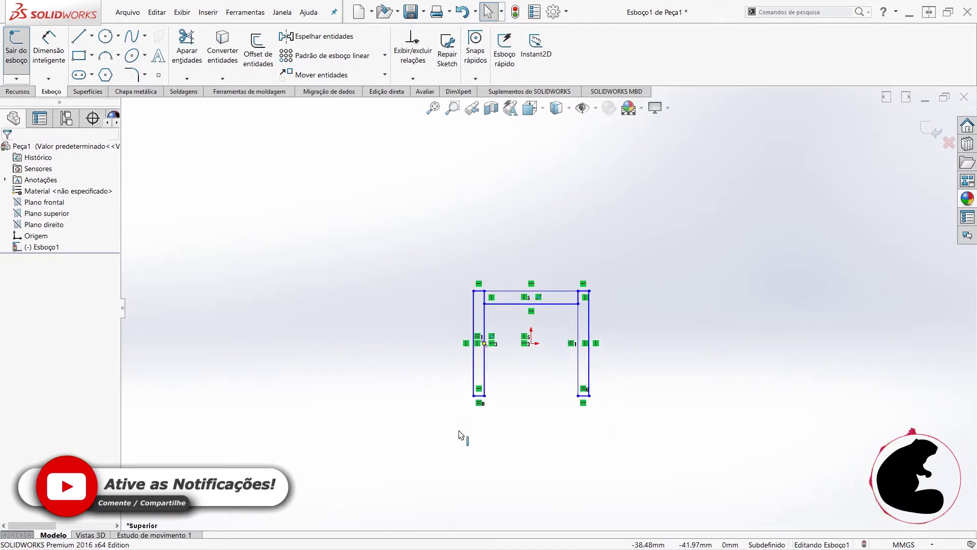
scroll(672, 350, "down", 2)
left_click(48, 45)
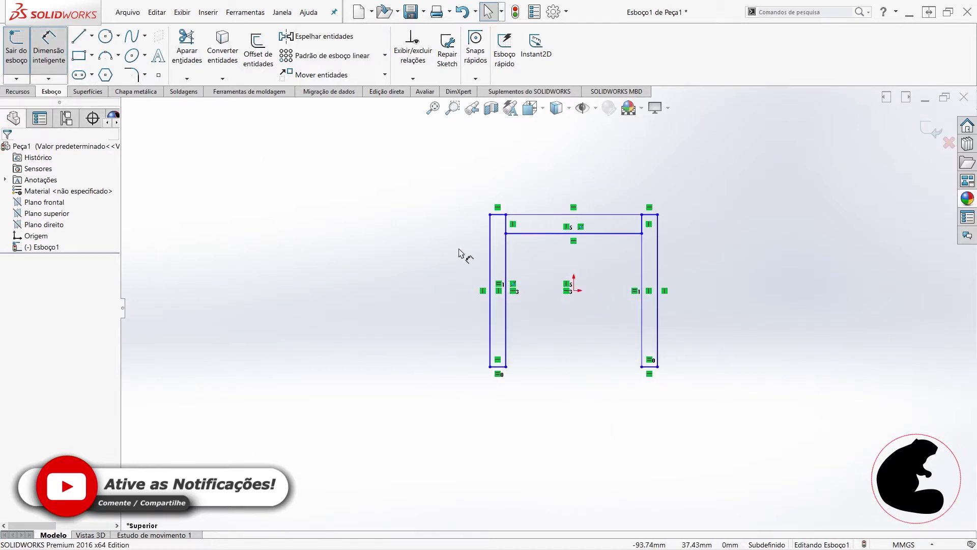
- Dimension the carcass 480 mm deep and 800 mm overall wide
left_click(489, 258)
left_click(434, 263)
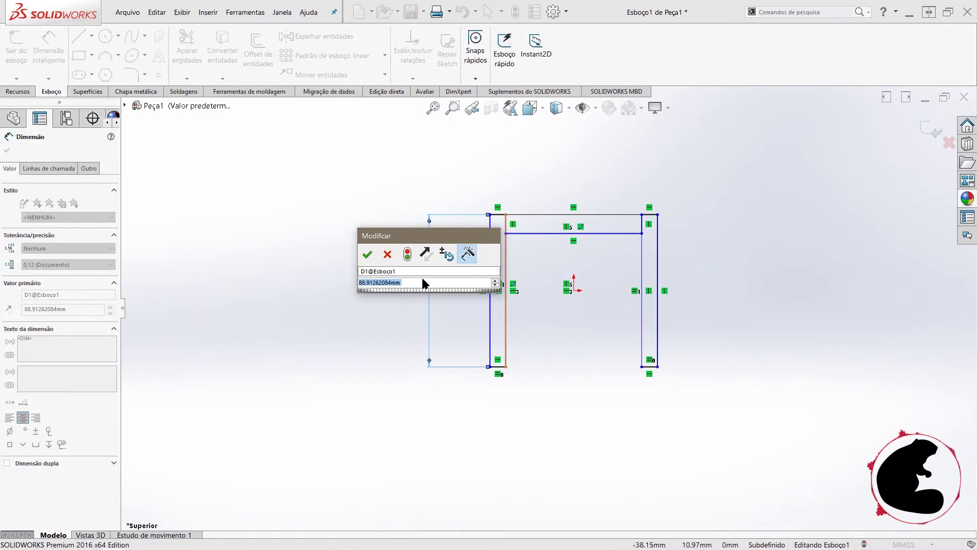
type("480")
key("Return")
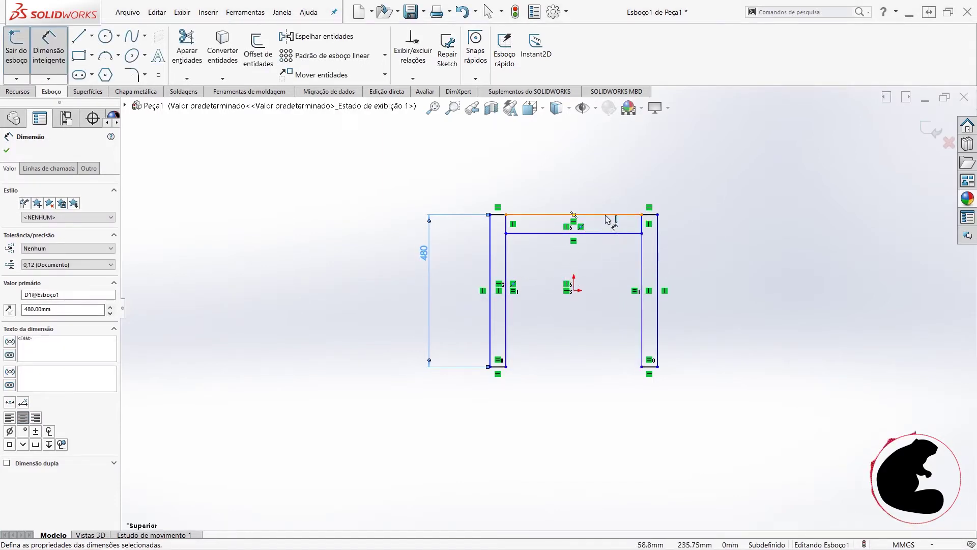
left_click(658, 226)
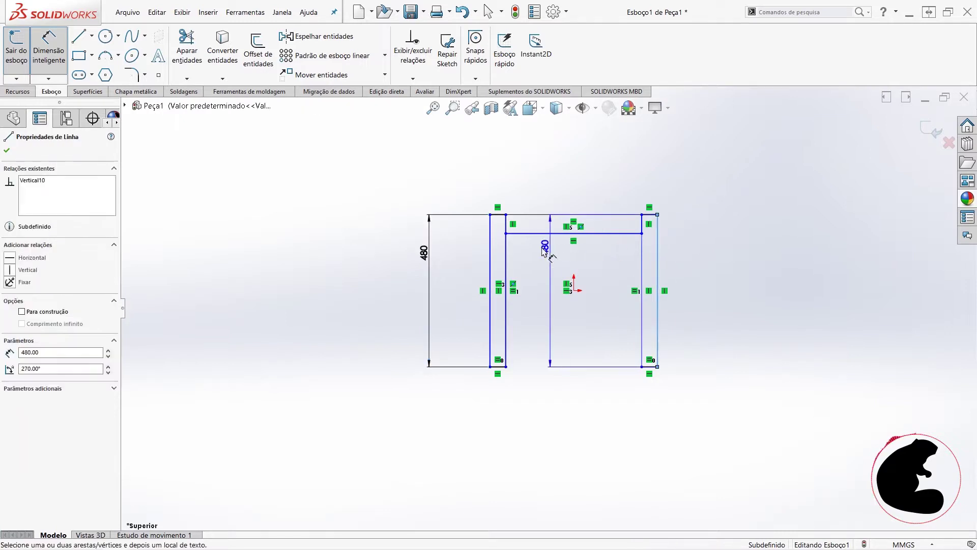
left_click(489, 244)
left_click(572, 159)
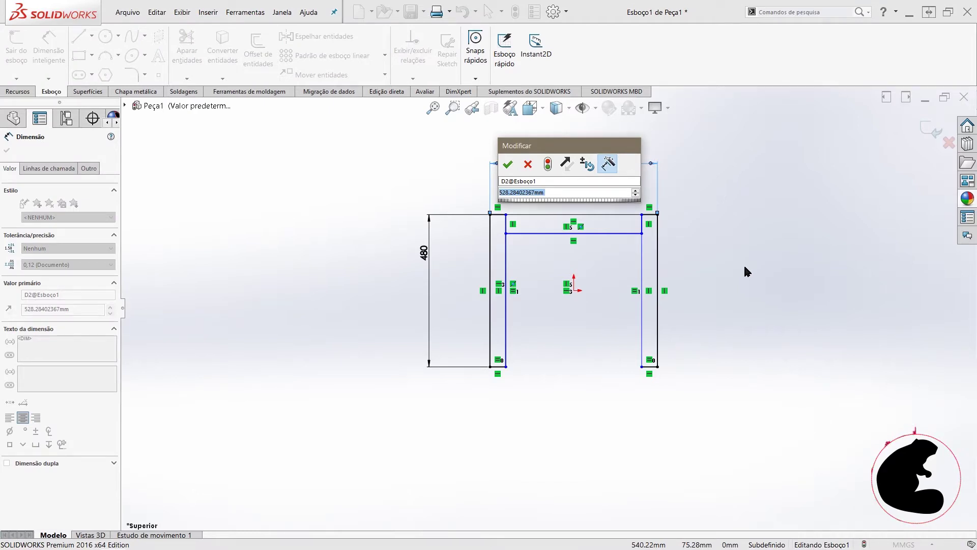
type("800")
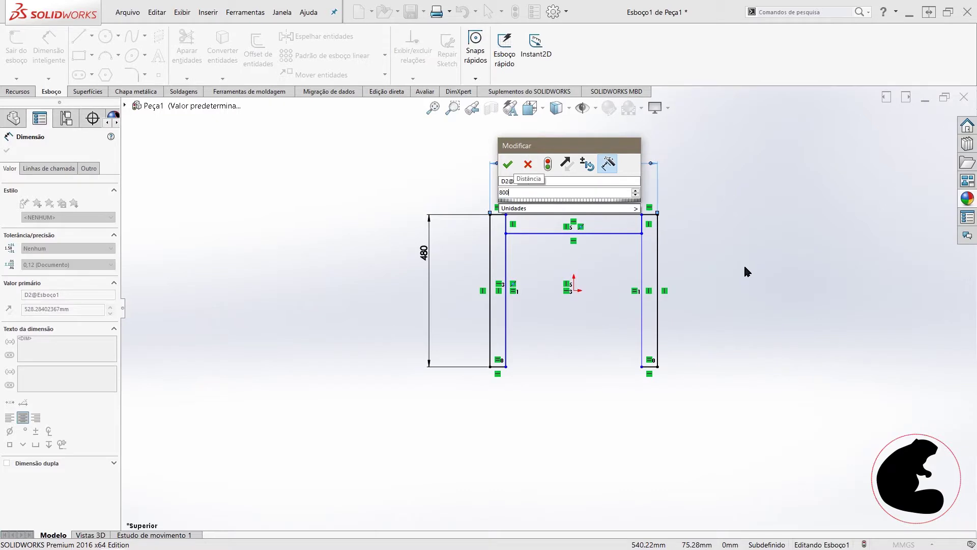
key("Return")
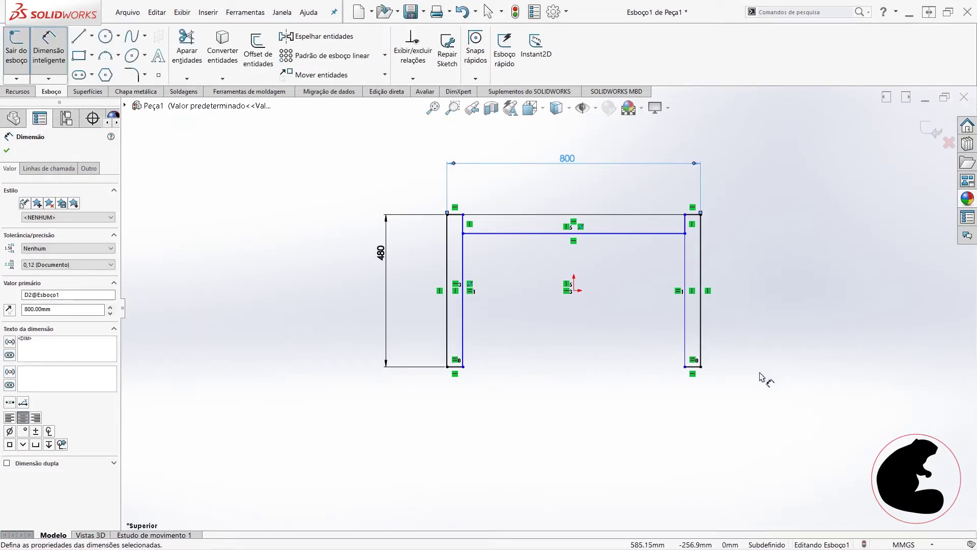
- Dimension the side posts 25 mm thick and the top panel 18 mm thick
left_click(692, 366)
left_click(684, 405)
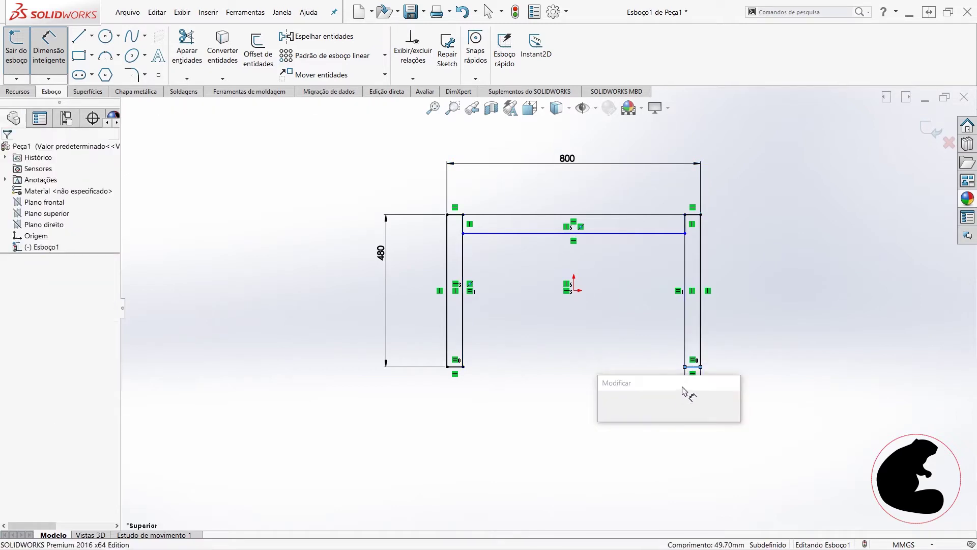
type("25")
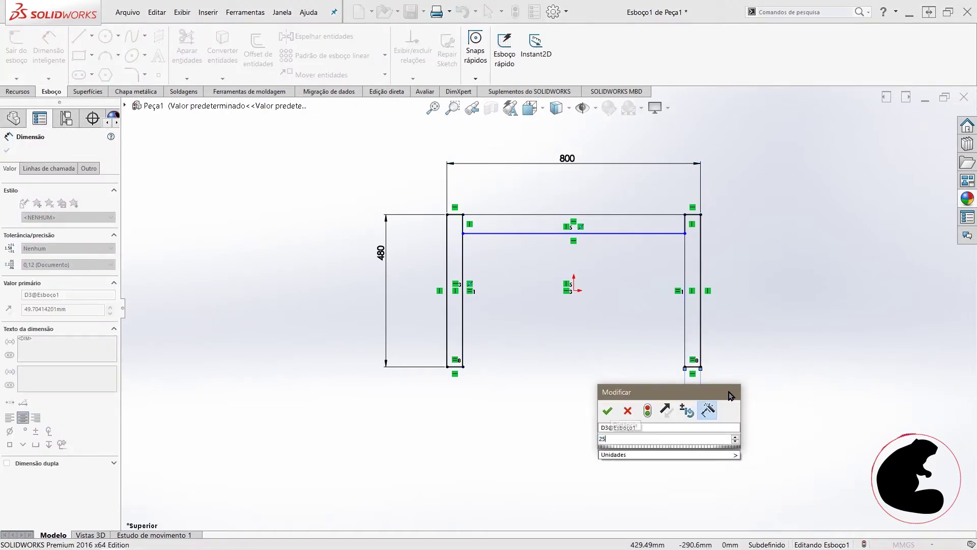
key("Return")
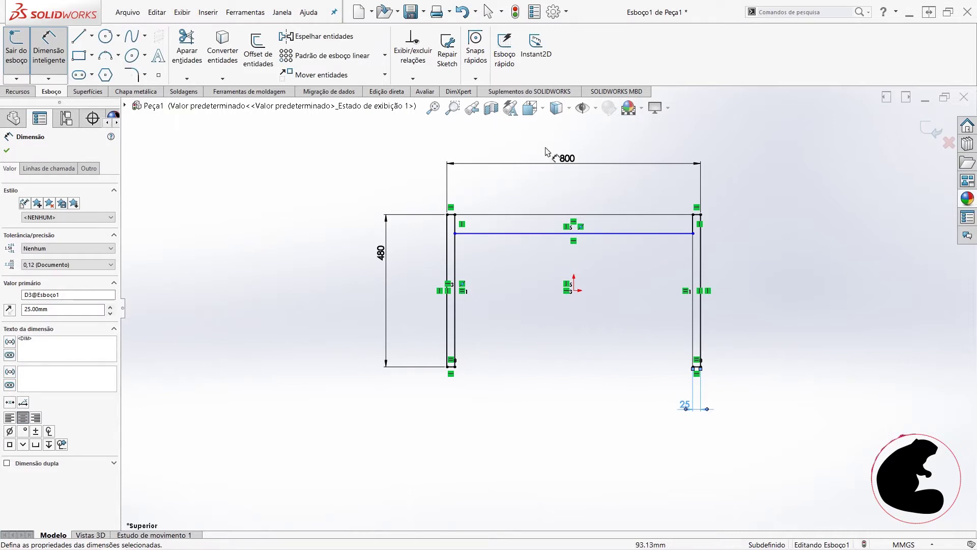
scroll(646, 249, "down", 2)
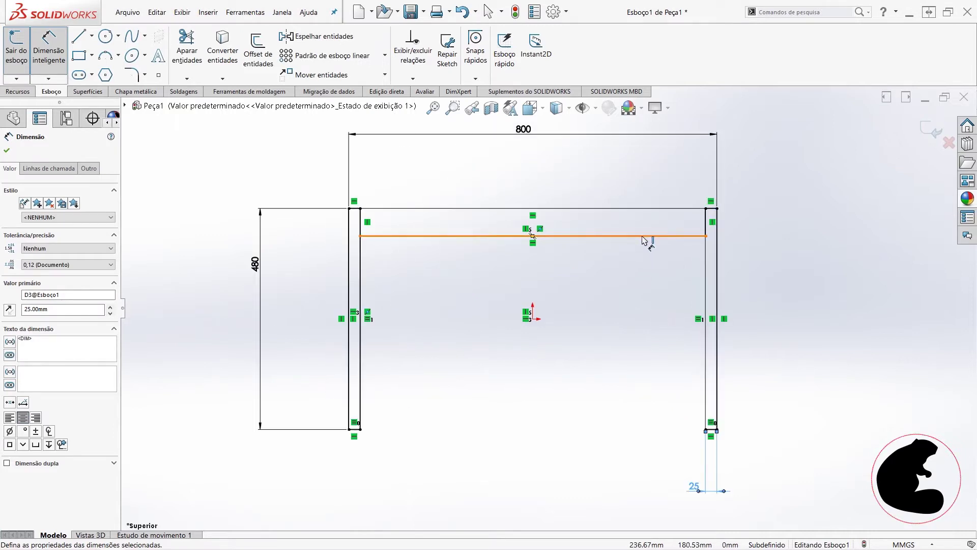
left_click(646, 237)
left_click(658, 208)
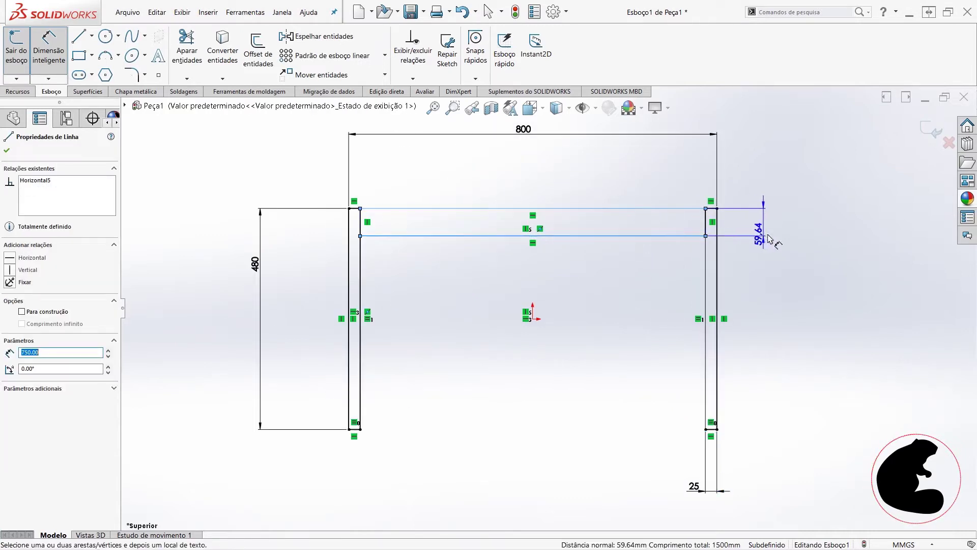
left_click(779, 164)
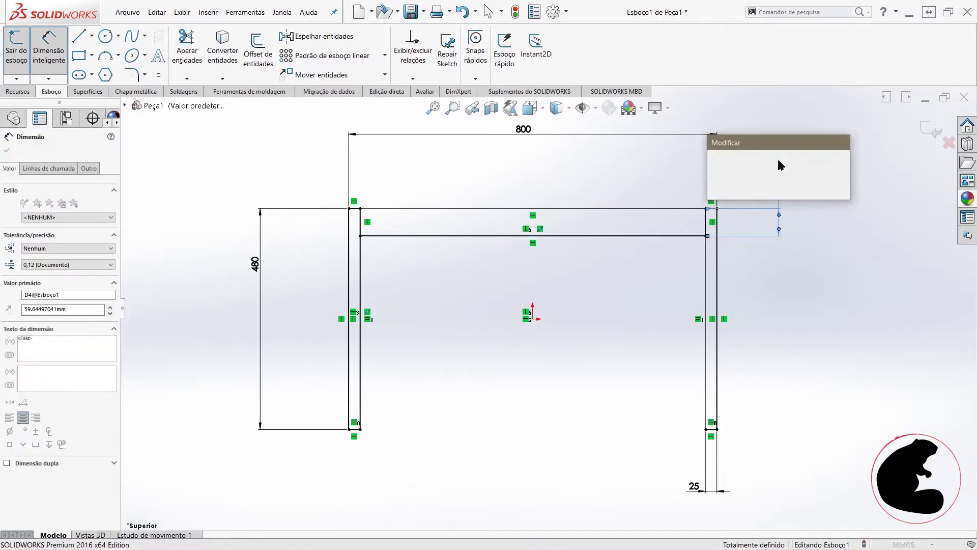
type("18")
key("Return")
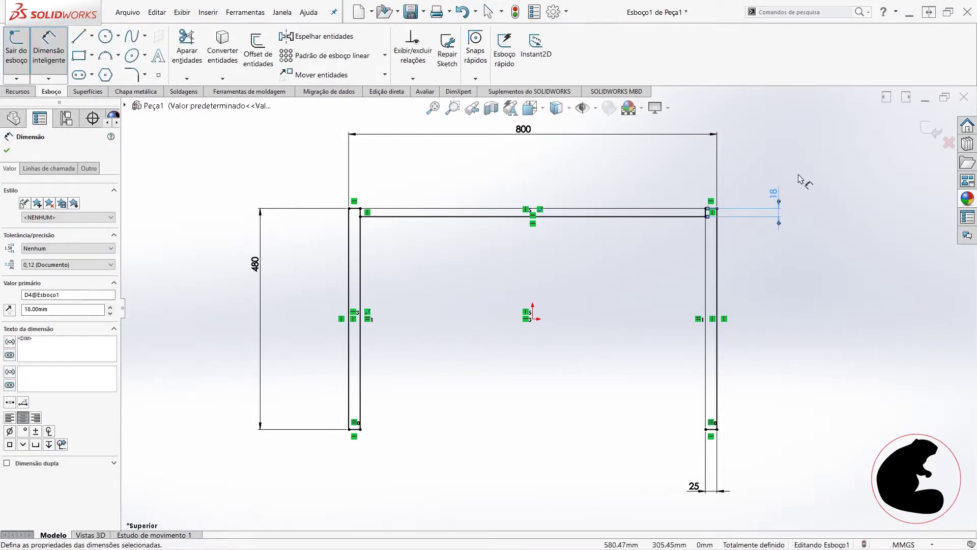
scroll(753, 251, "down", 1)
scroll(624, 297, "up", 3)
scroll(624, 296, "up", 3)
left_click(65, 77)
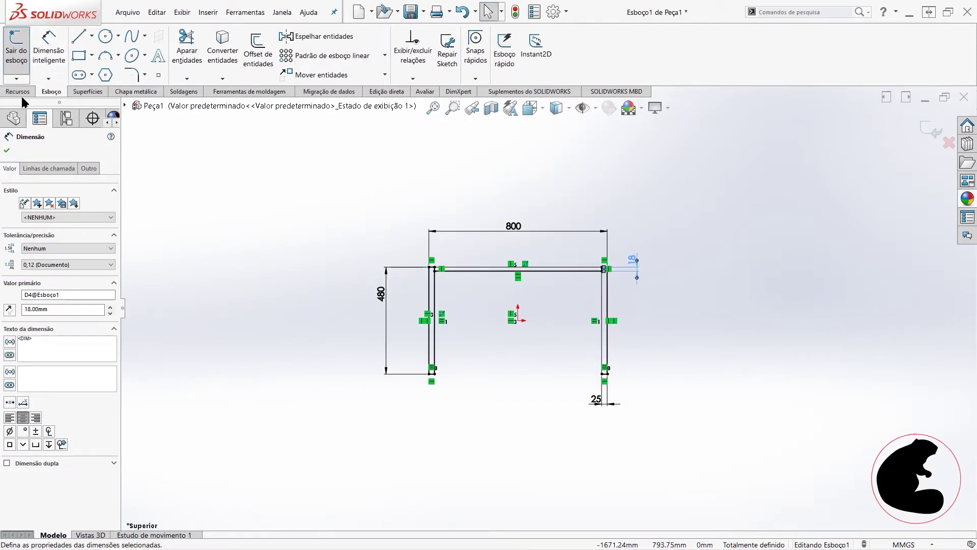
- Boss-extrude both side-post regions of Esboço1 to a depth of 1300 mm
left_click(20, 92)
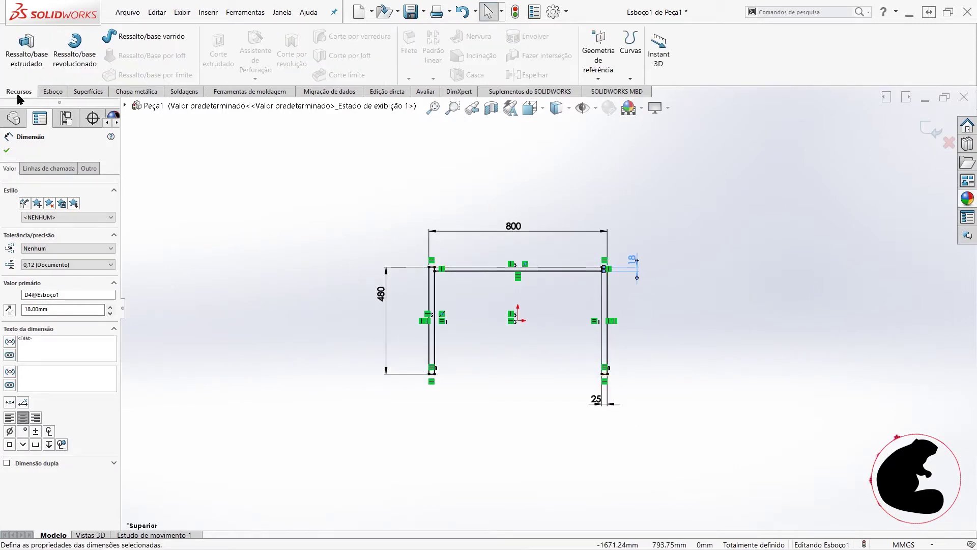
left_click(34, 68)
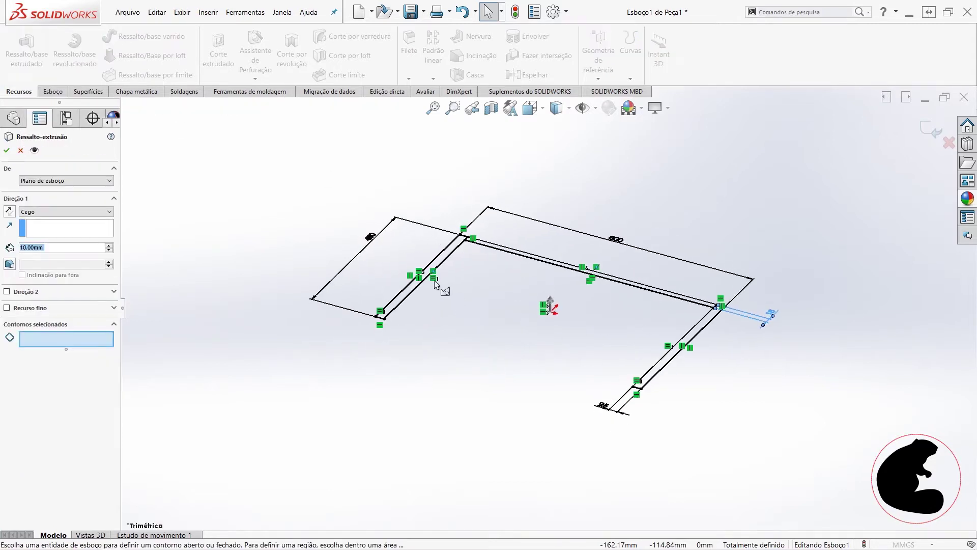
left_click(439, 261)
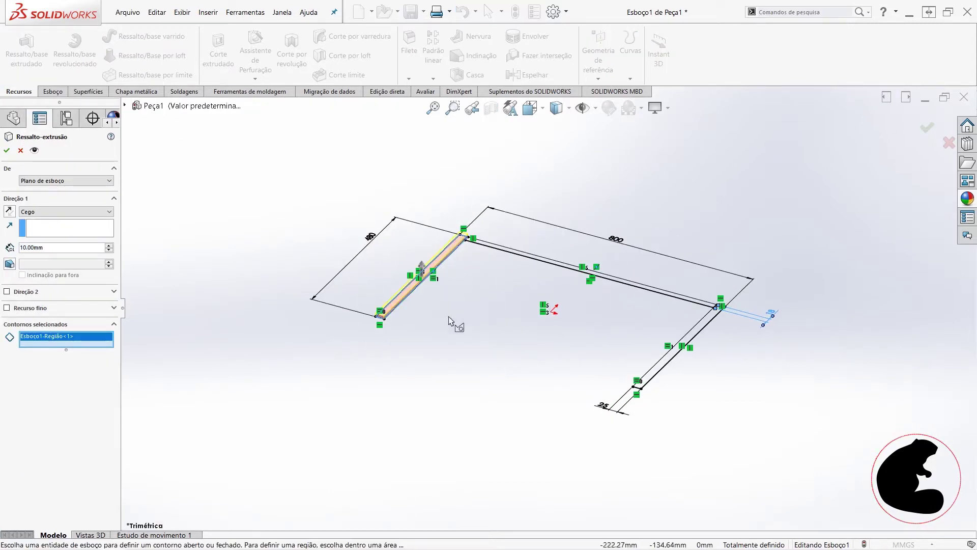
left_click(662, 364)
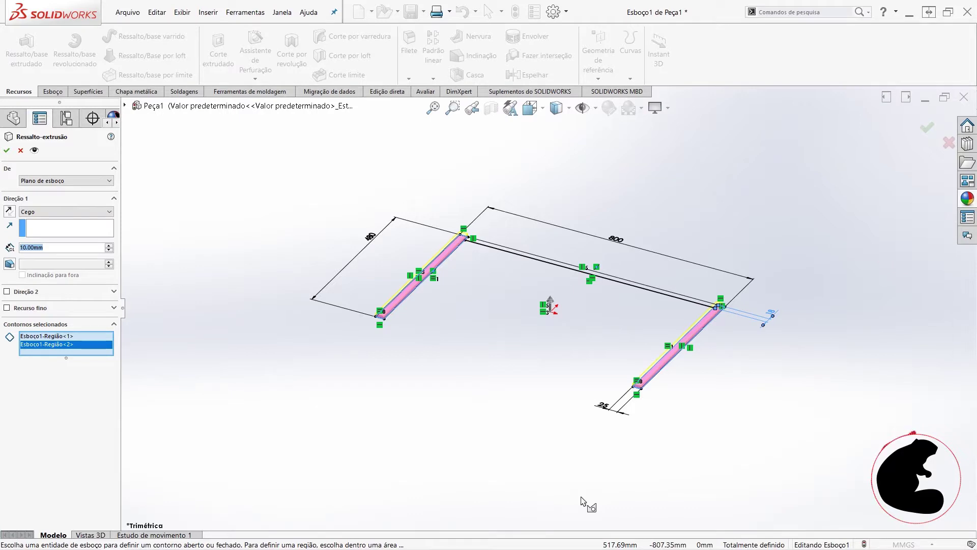
type("1500")
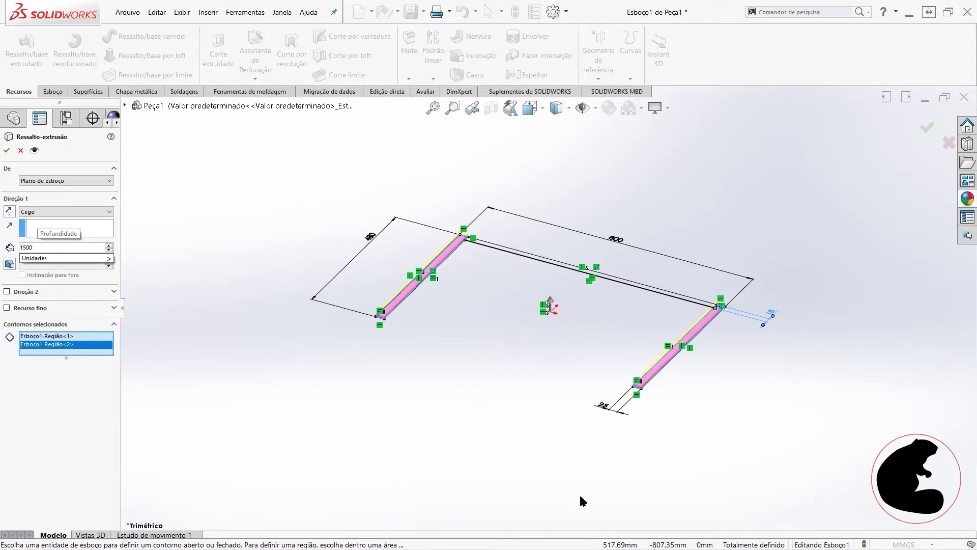
key("Return")
key("z")
key("z")
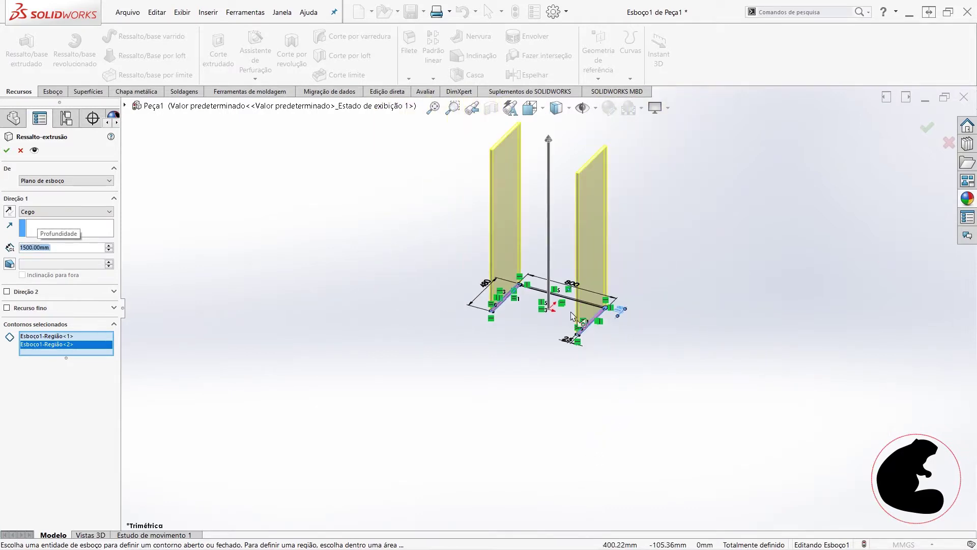
mouse_move(537, 282)
middle_mouse_down()
mouse_move(670, 270)
mouse_move(649, 290)
middle_mouse_up()
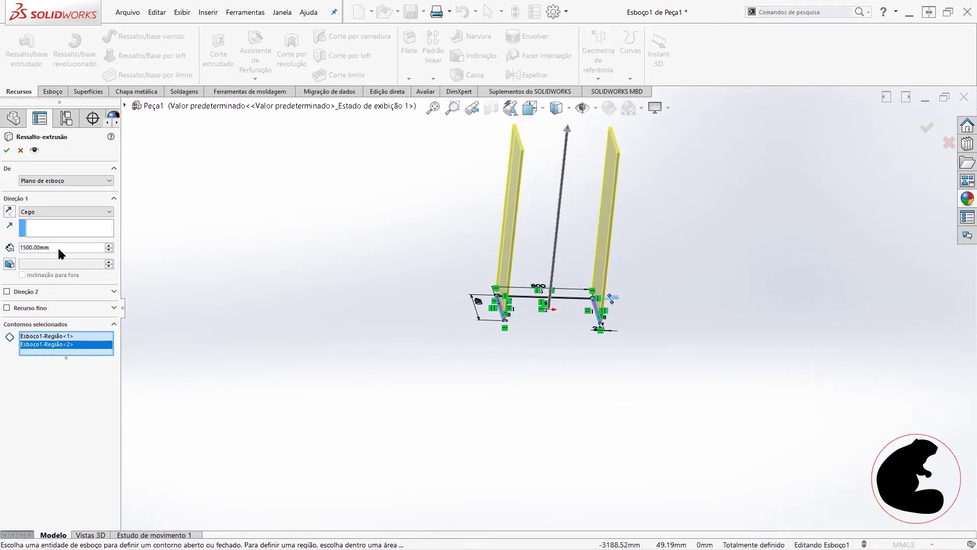
type("1300")
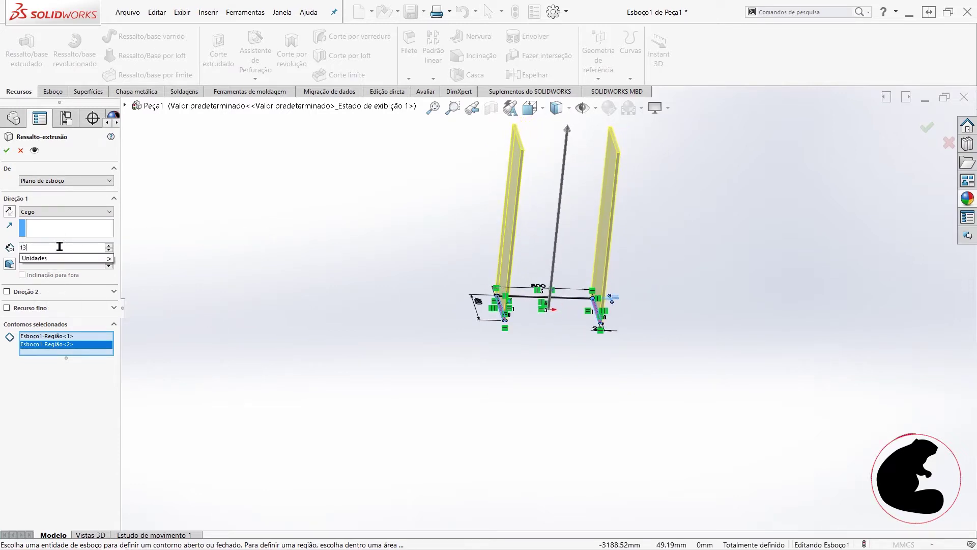
key("Return")
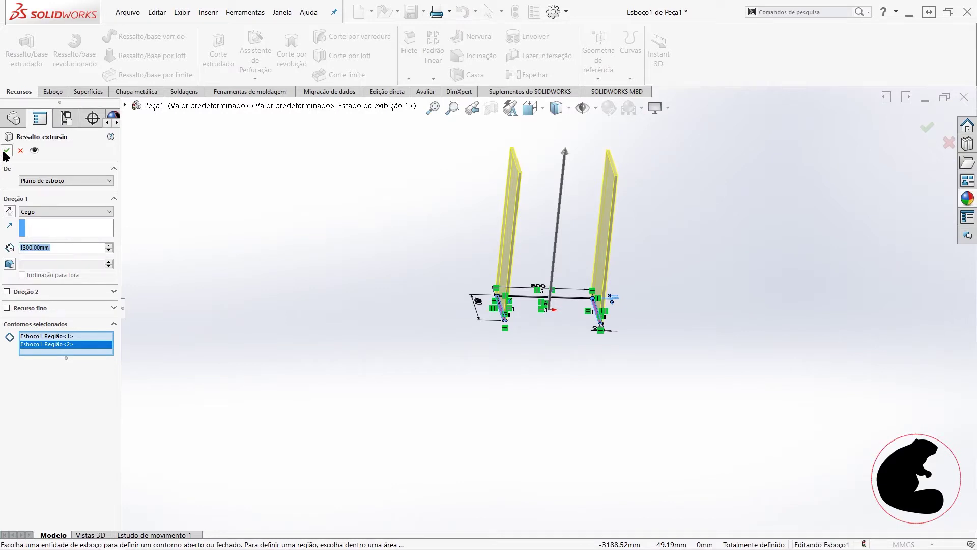
left_click(7, 150)
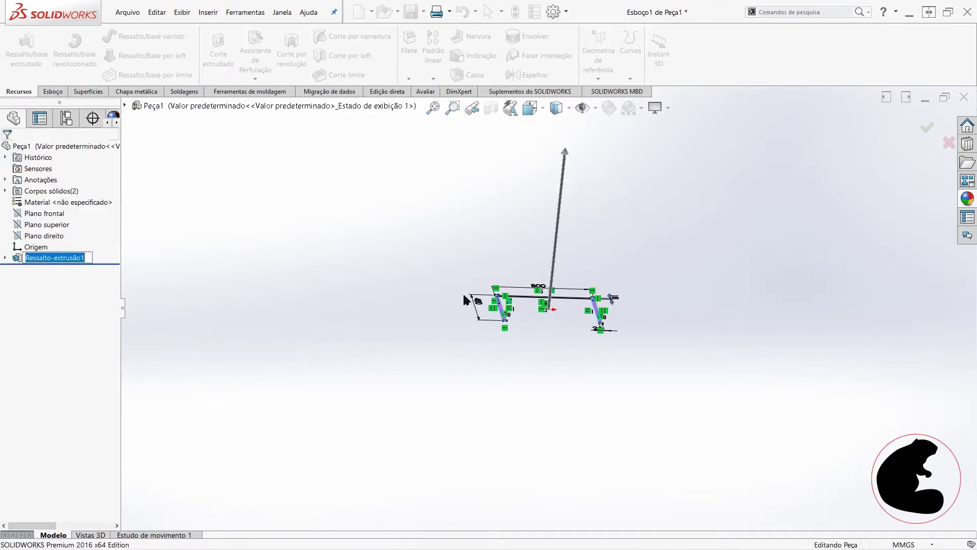
- Show Esboço1 under Ressalto-extrusão1 and tilt the view toward the front of the posts
left_click(256, 267)
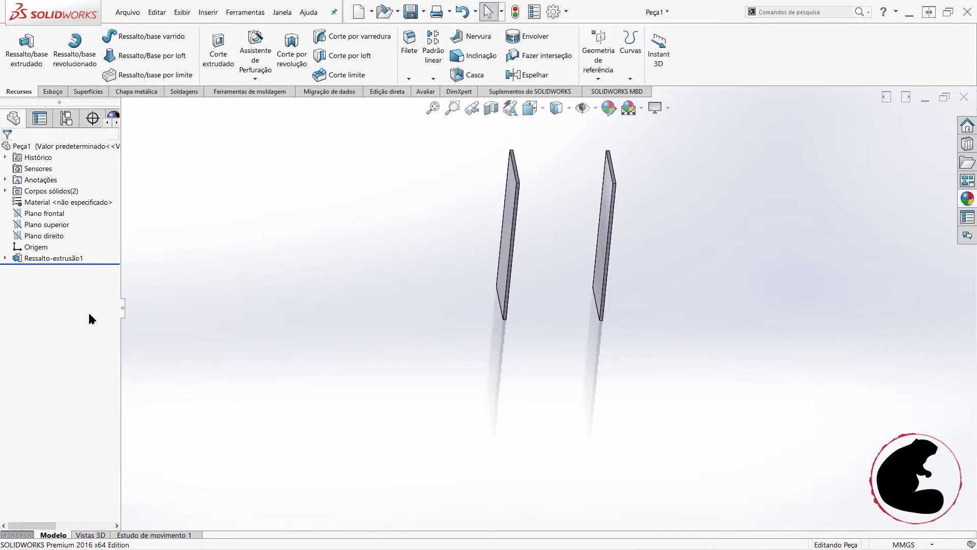
left_click(6, 259)
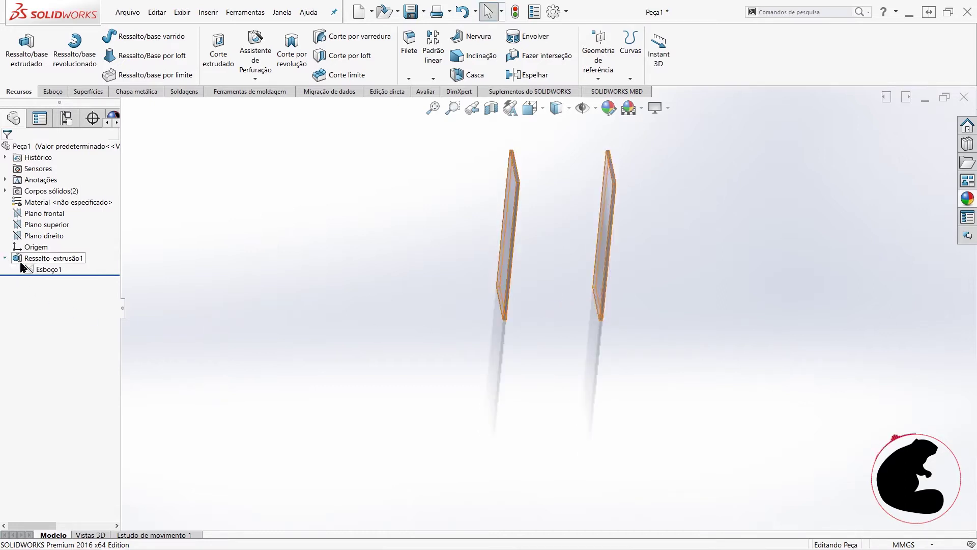
right_click(32, 274)
left_click(40, 254)
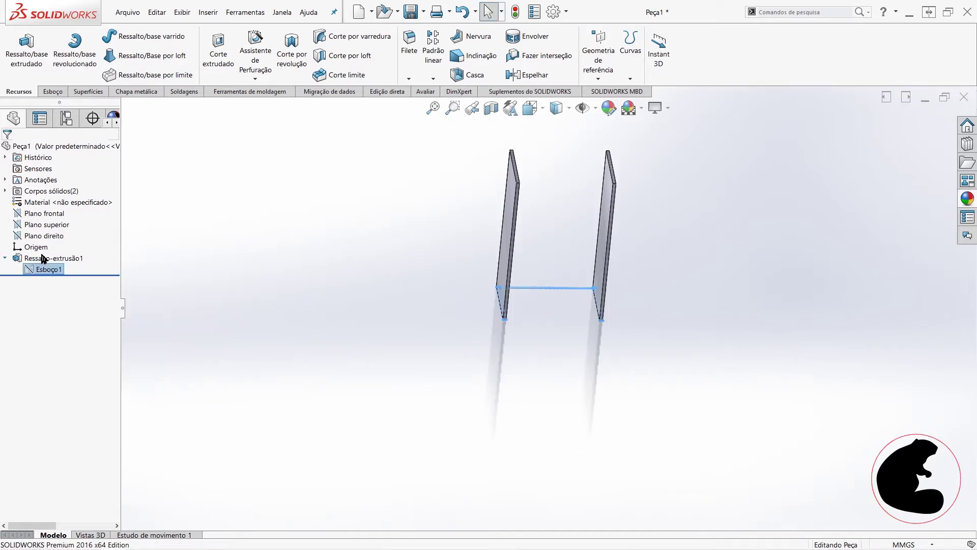
scroll(585, 306, "down", 3)
scroll(460, 218, "down", 3)
middle_click_drag(460, 217, 454, 255)
scroll(454, 255, "up", 2)
scroll(456, 262, "up", 2)
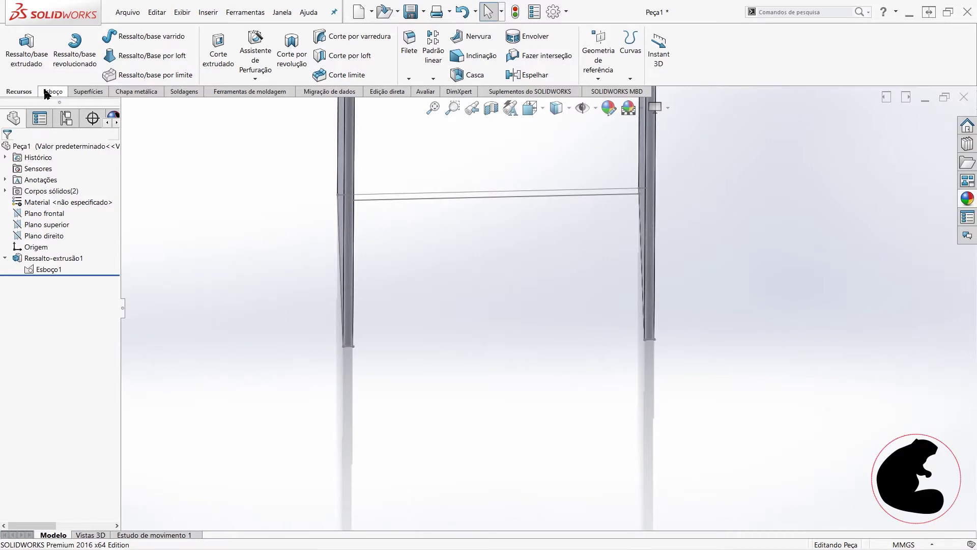
left_click(28, 43)
- Begin an extrusion from the top-panel sketch line, orbiting so the panel faces front
left_click(460, 206)
scroll(501, 258, "up", 3)
scroll(500, 247, "up", 2)
mouse_move(498, 218)
middle_mouse_down()
mouse_move(537, 236)
mouse_move(535, 280)
middle_mouse_up()
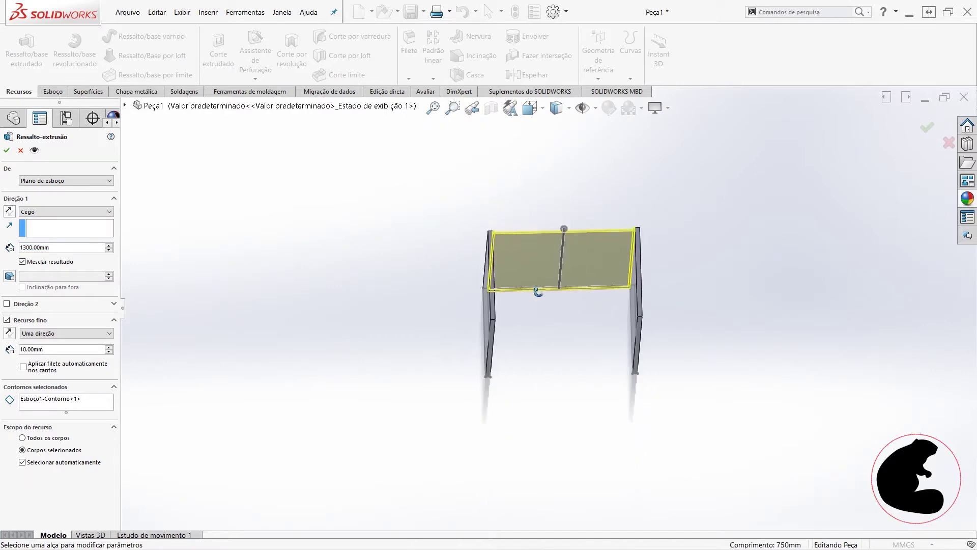
scroll(556, 257, "down", 2)
scroll(668, 258, "down", 3)
mouse_move(667, 257)
middle_mouse_down()
mouse_move(688, 265)
mouse_move(672, 295)
mouse_move(663, 288)
middle_mouse_up()
scroll(430, 268, "down", 3)
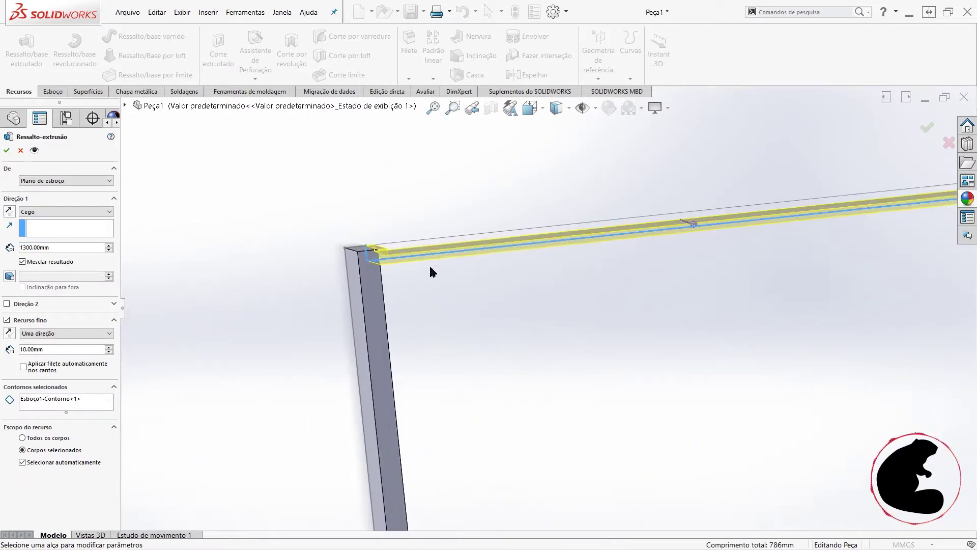
scroll(405, 255, "down", 2)
scroll(445, 299, "down", 2)
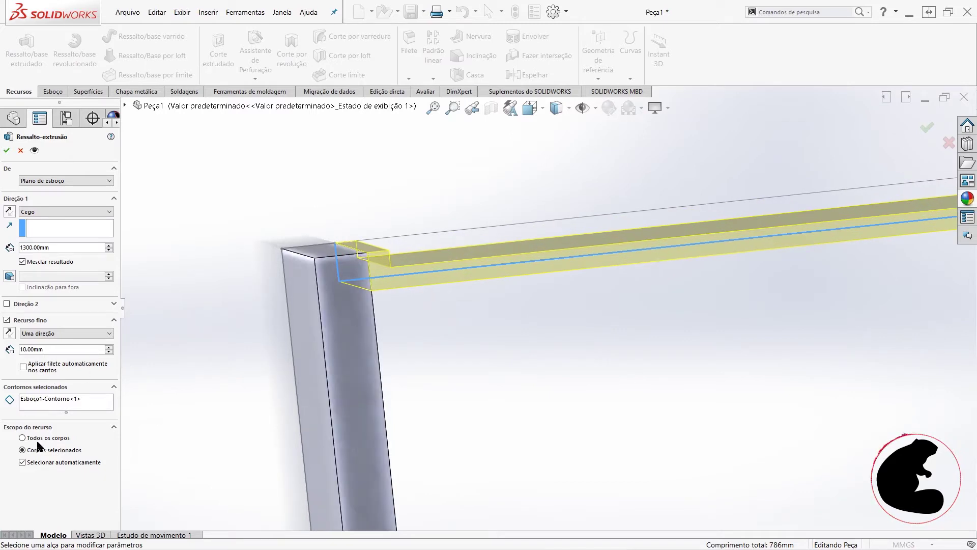
- Swap the contour for the closed top-panel region, extrude it solid and unmerged
left_click(41, 400)
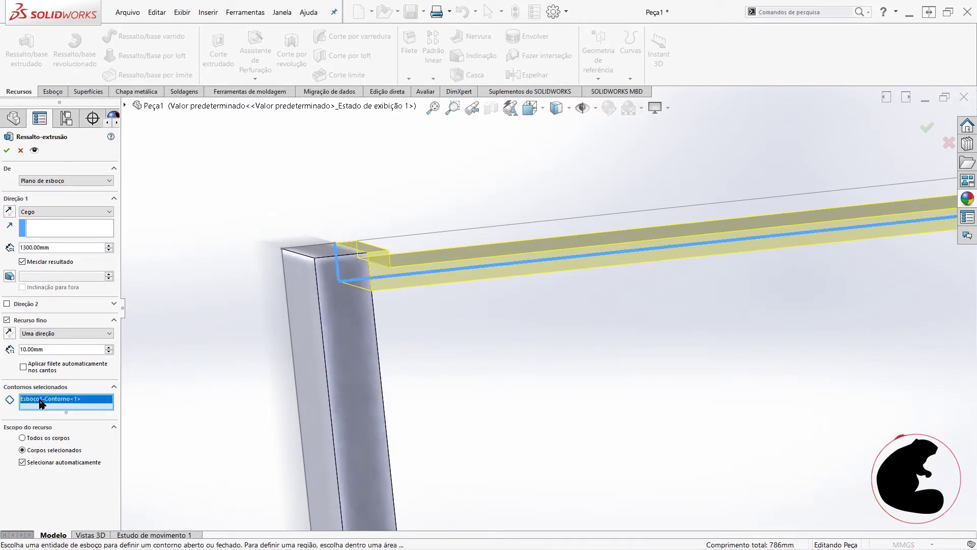
key("Delete")
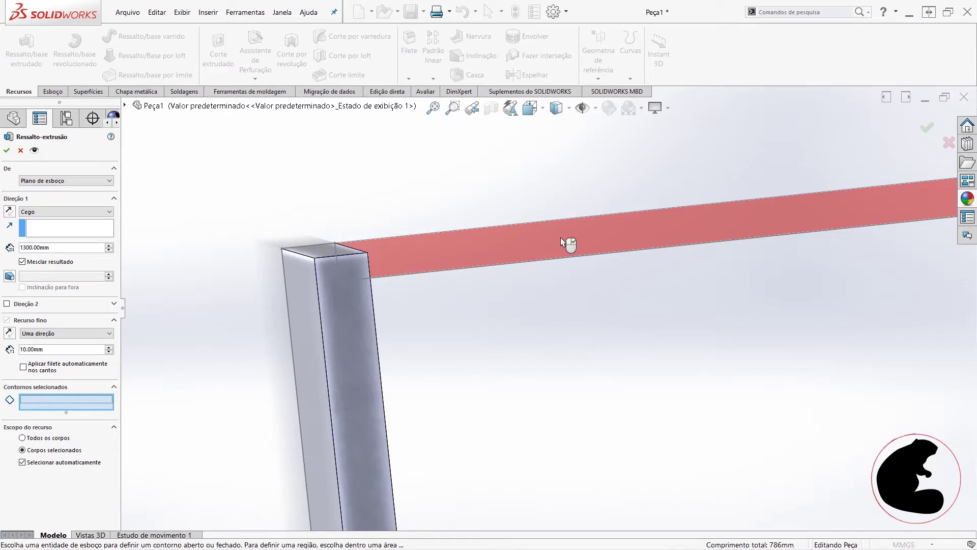
left_click(567, 246)
scroll(636, 275, "up", 2)
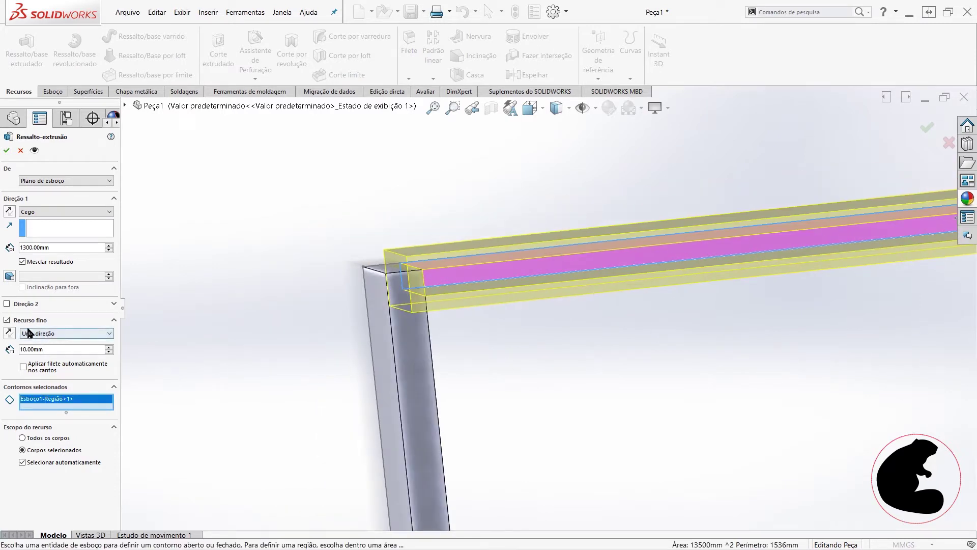
left_click(6, 320)
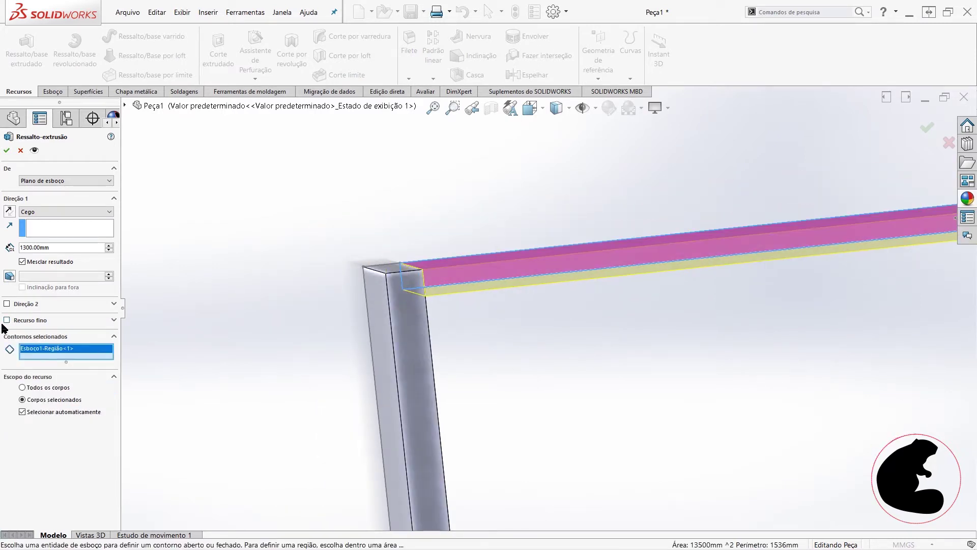
mouse_move(719, 388)
middle_mouse_down()
mouse_move(737, 338)
mouse_move(665, 453)
middle_mouse_up()
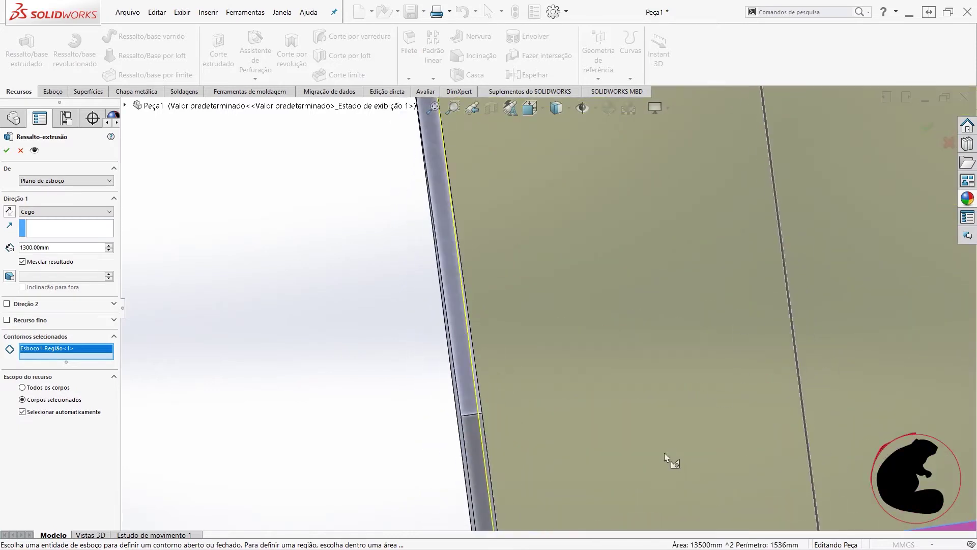
scroll(661, 437, "down", 3)
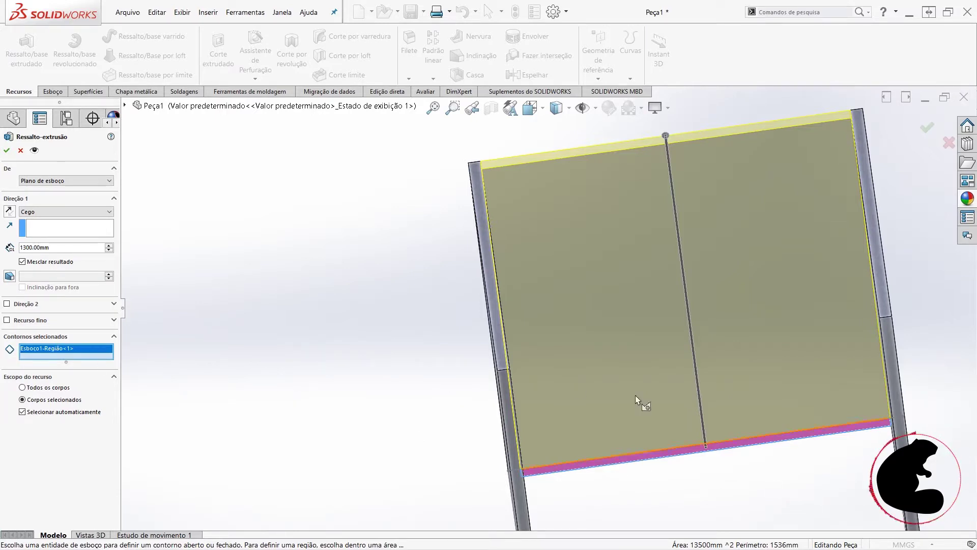
left_click(22, 263)
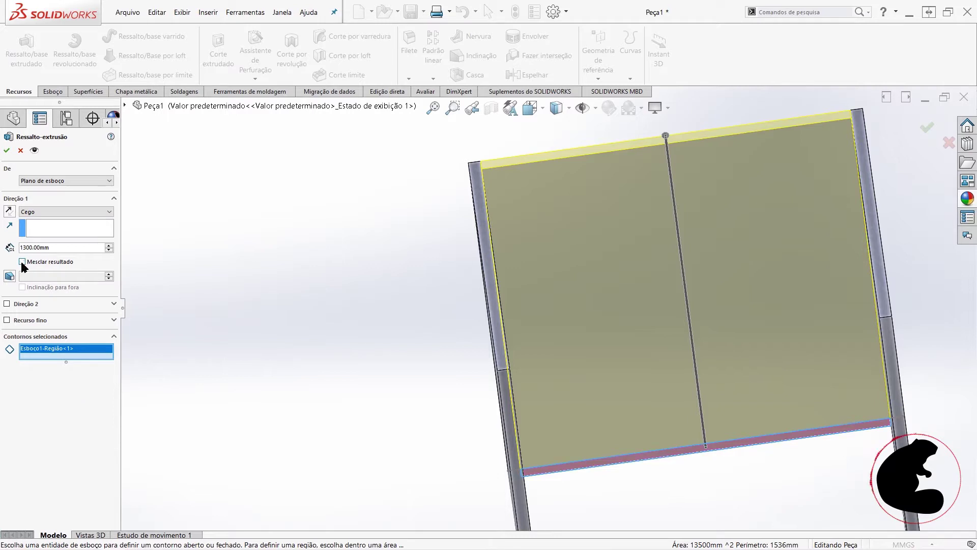
left_click(8, 151)
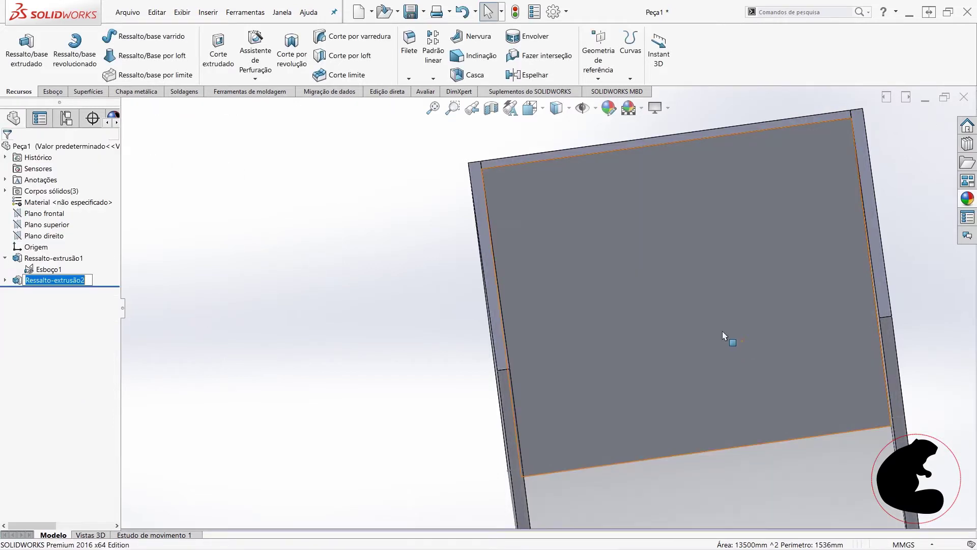
mouse_move(727, 334)
middle_mouse_down()
mouse_move(840, 279)
mouse_move(651, 353)
mouse_move(619, 349)
mouse_move(690, 385)
mouse_move(650, 328)
middle_mouse_up()
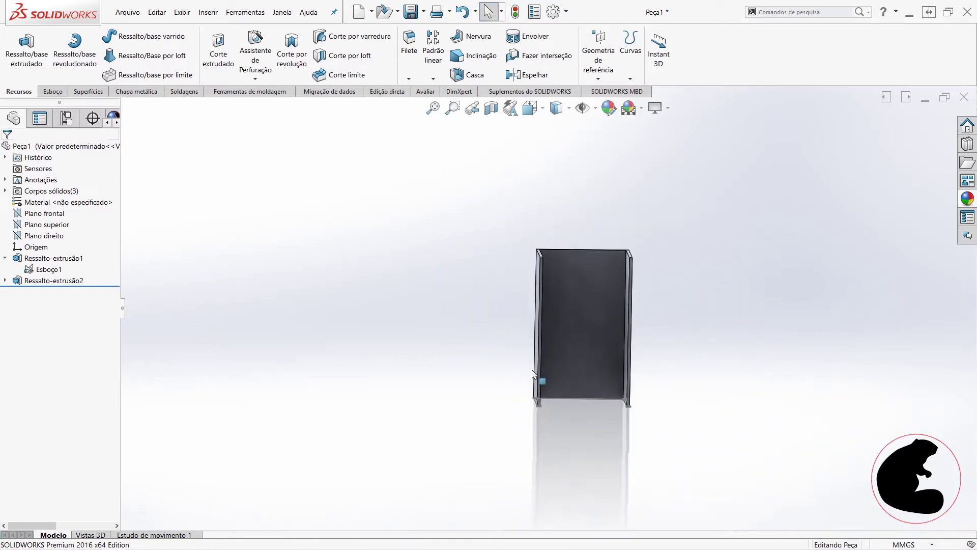
left_click(5, 281)
- Orbit and zoom toward the top panel and select its face
right_click(26, 292)
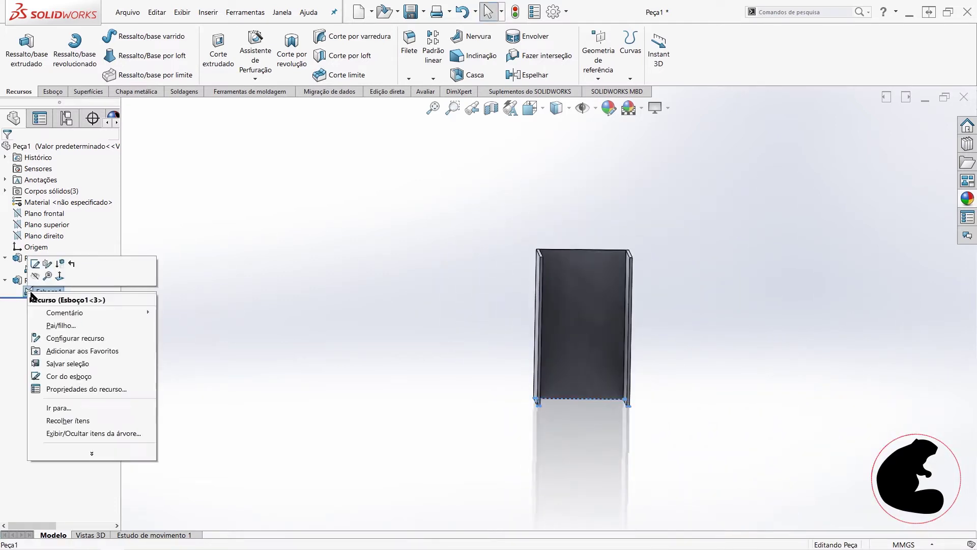
left_click(198, 308)
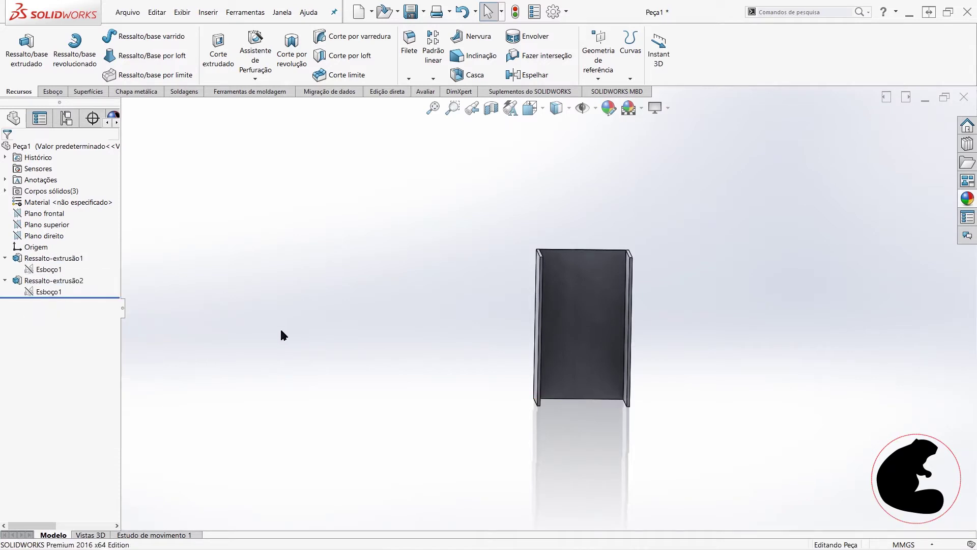
scroll(620, 417, "down", 2)
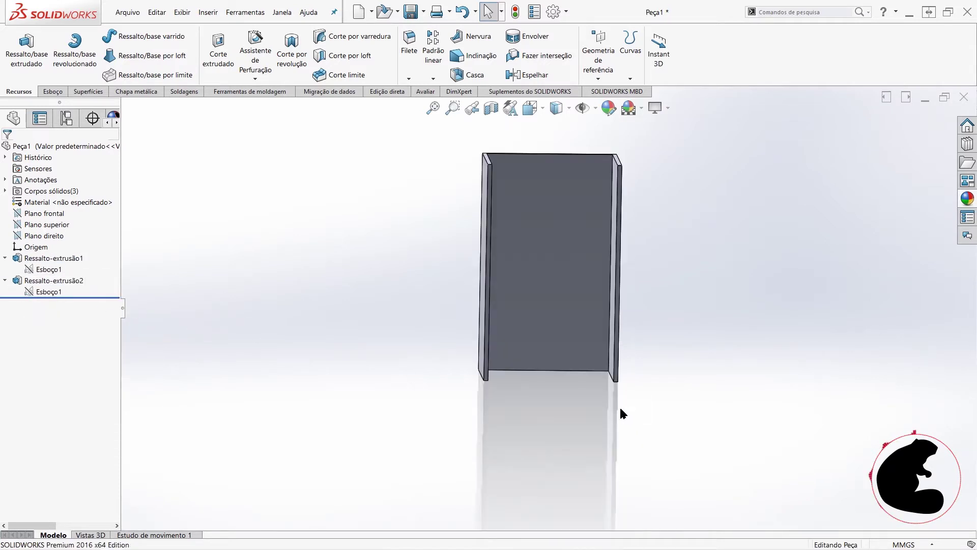
scroll(619, 405, "down", 4)
mouse_move(559, 328)
middle_mouse_down()
mouse_move(538, 345)
mouse_move(585, 366)
mouse_move(593, 384)
mouse_move(585, 411)
mouse_move(482, 380)
middle_mouse_up()
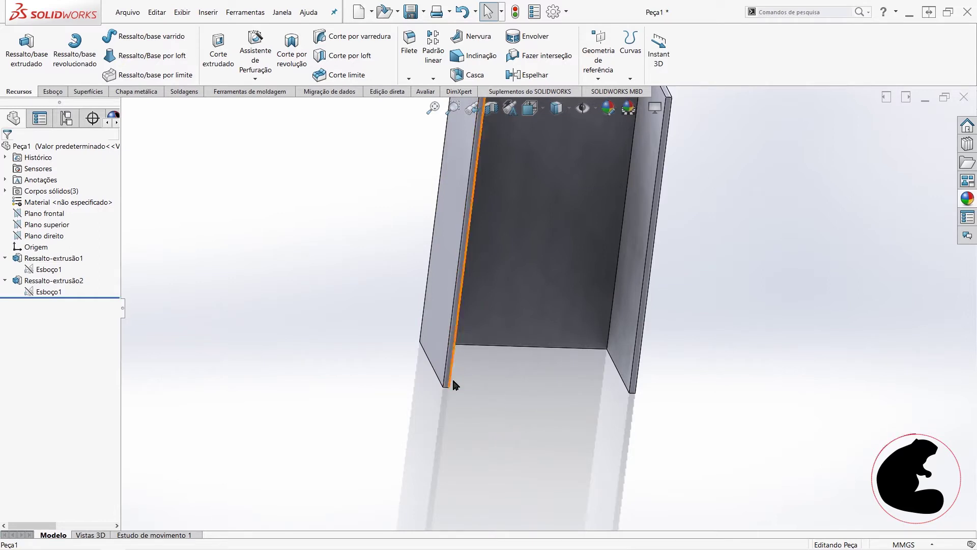
scroll(656, 387, "down", 1)
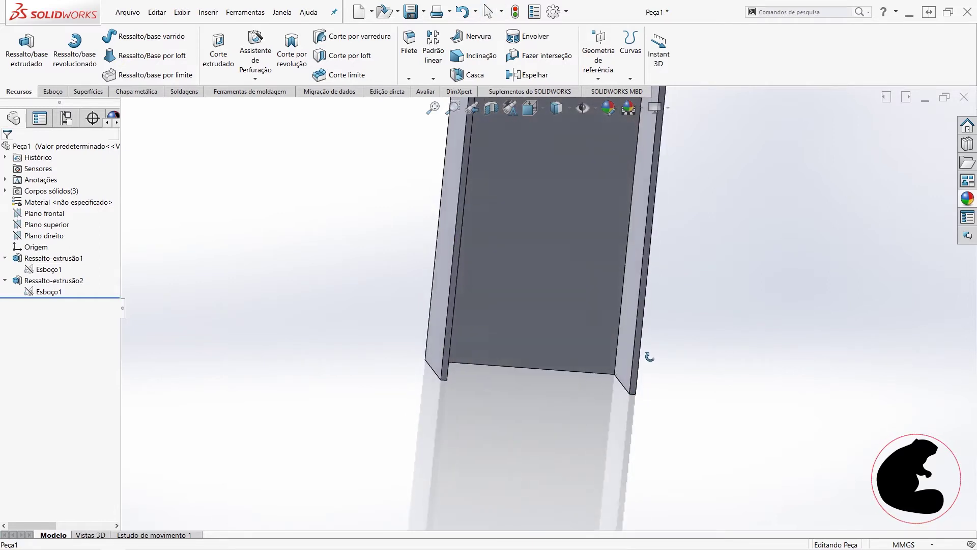
scroll(678, 374, "down", 2)
scroll(572, 378, "down", 2)
scroll(550, 373, "down", 2)
middle_click_drag(552, 377, 514, 382)
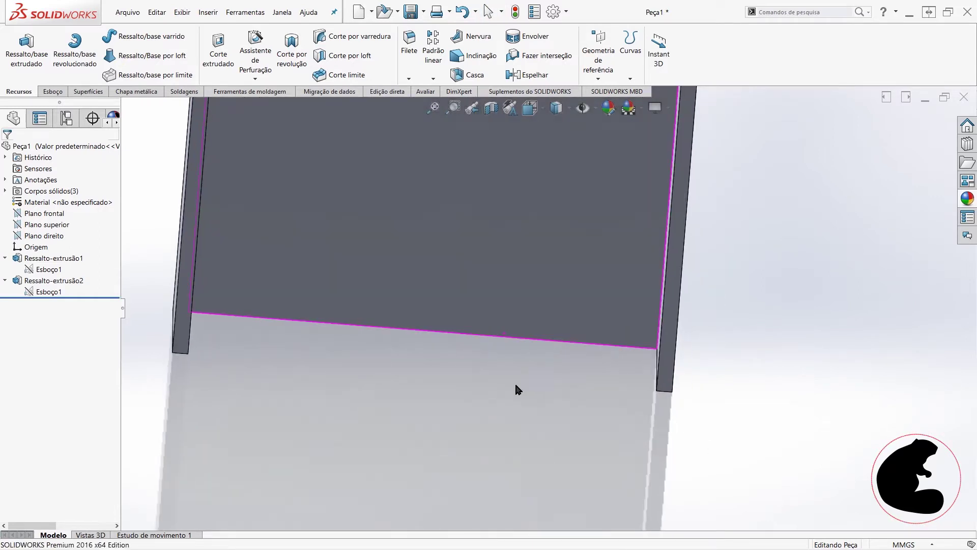
left_click(337, 310)
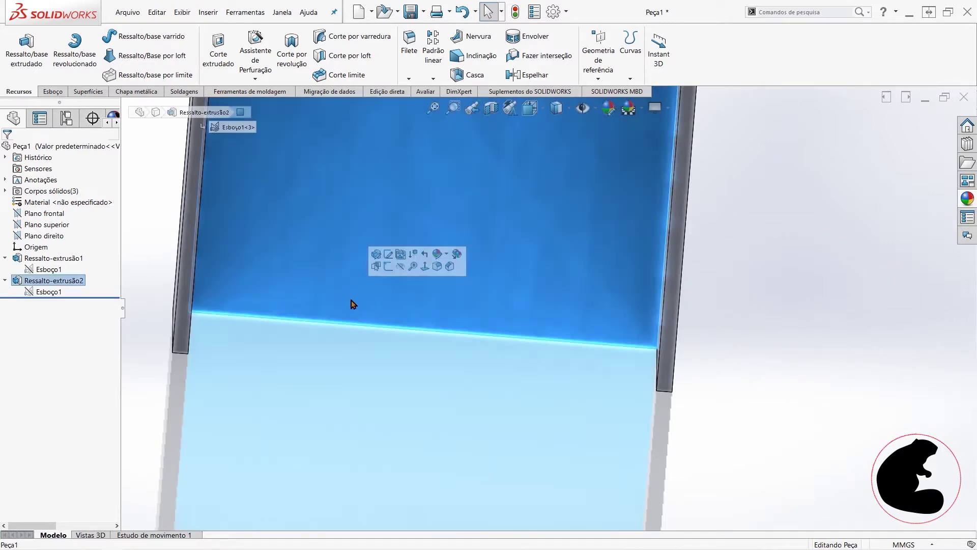
- Start a sketch on the panel face, view it normal, and draw a full-width rectangle
left_click(47, 93)
left_click(16, 49)
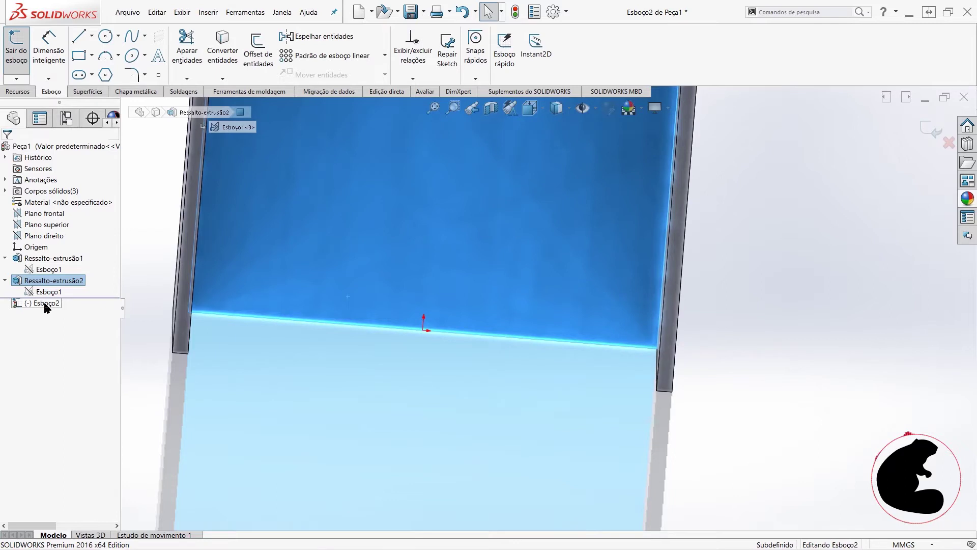
right_click(47, 305)
left_click(67, 296)
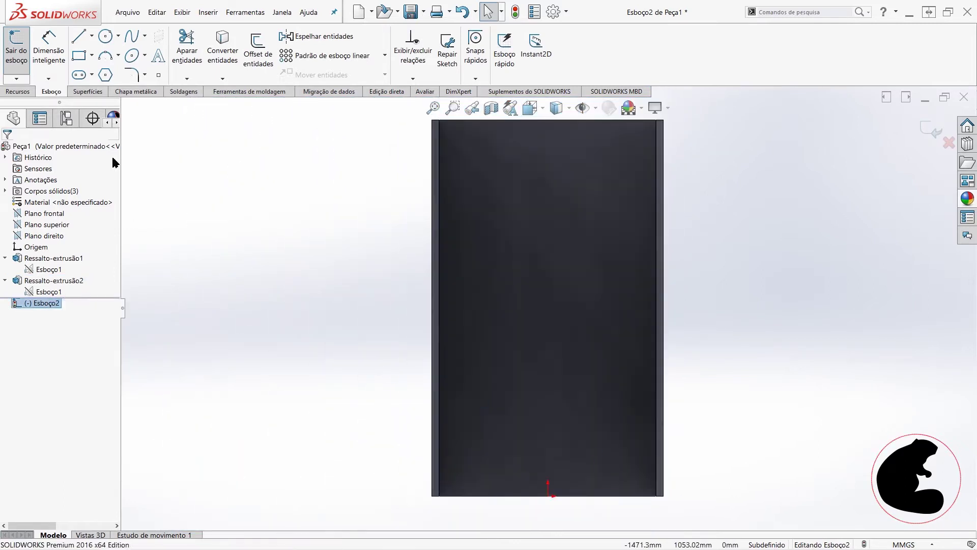
left_click(79, 55)
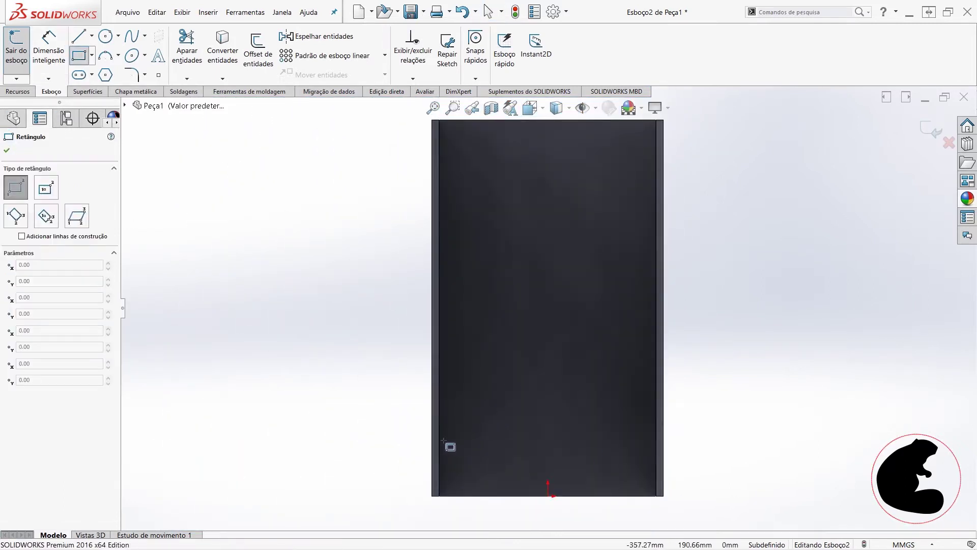
left_click(440, 439)
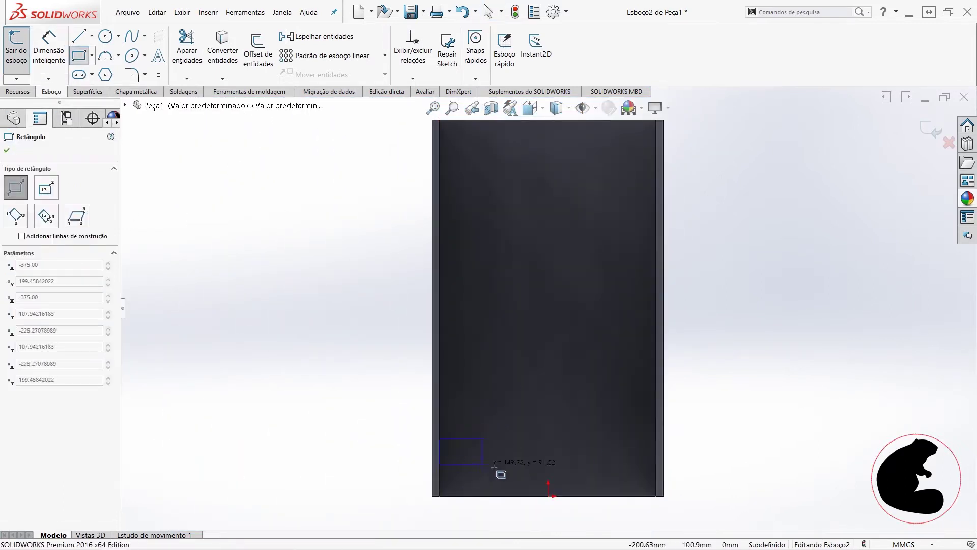
left_click(660, 465)
scroll(591, 483, "down", 3)
key("Escape")
key("Escape")
- Dimension the strip rectangle 25 mm tall
left_click(46, 41)
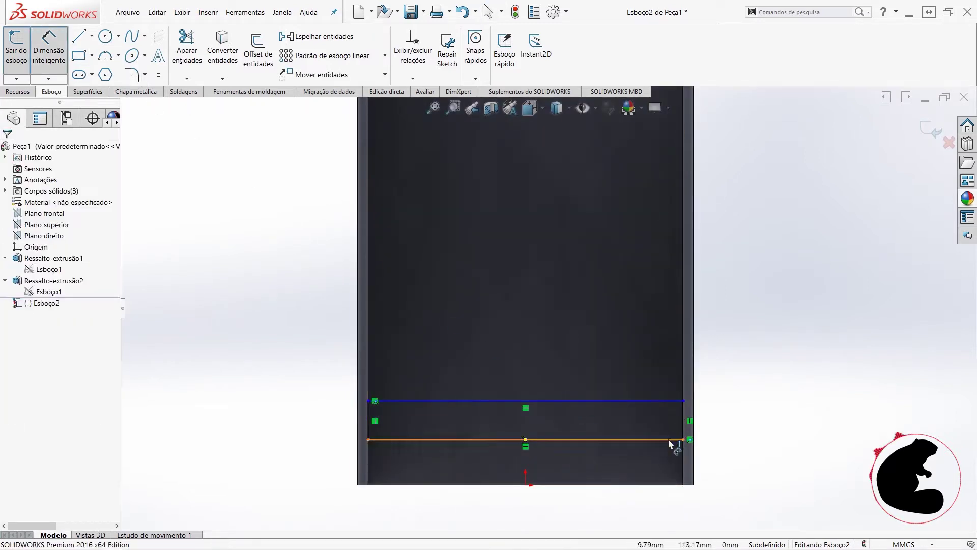
left_click(684, 419)
left_click(761, 417)
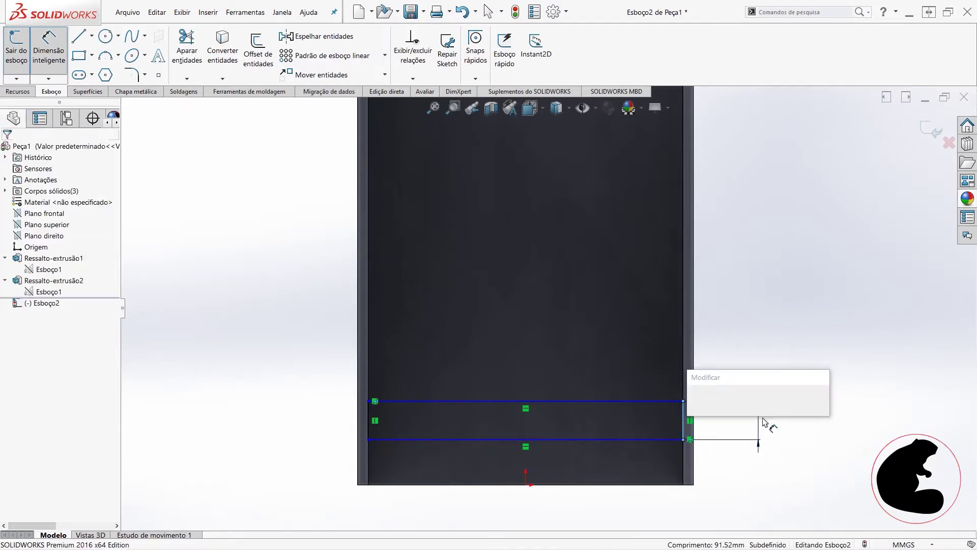
type("25")
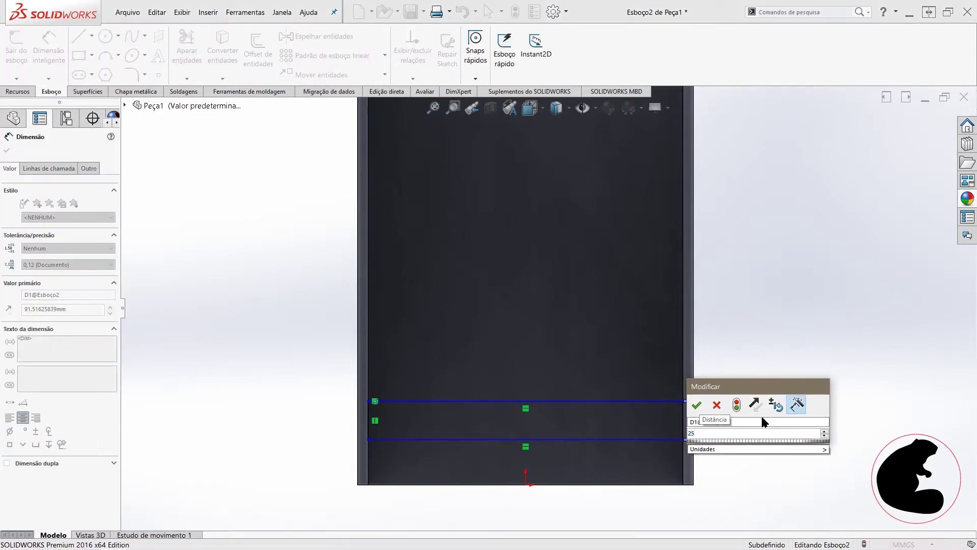
key("Return")
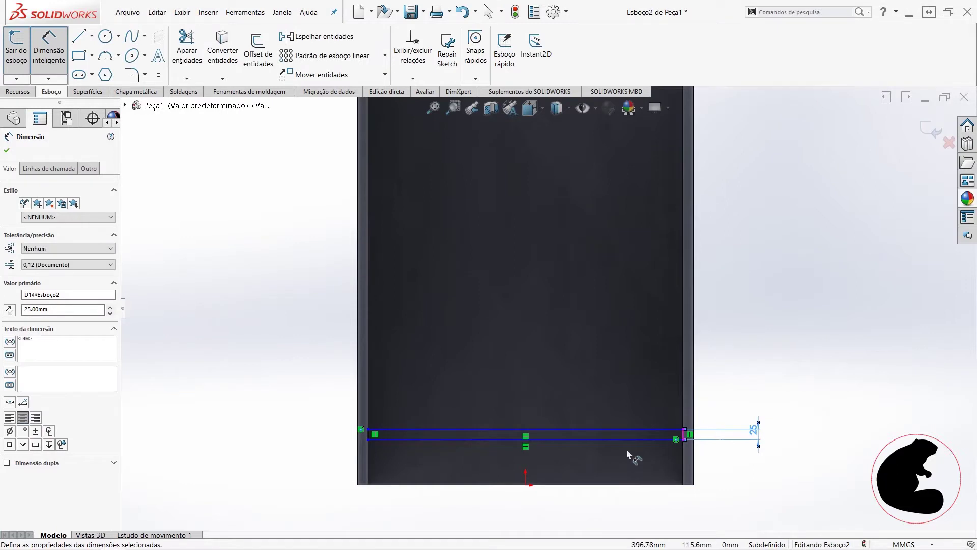
scroll(581, 475, "down", 3)
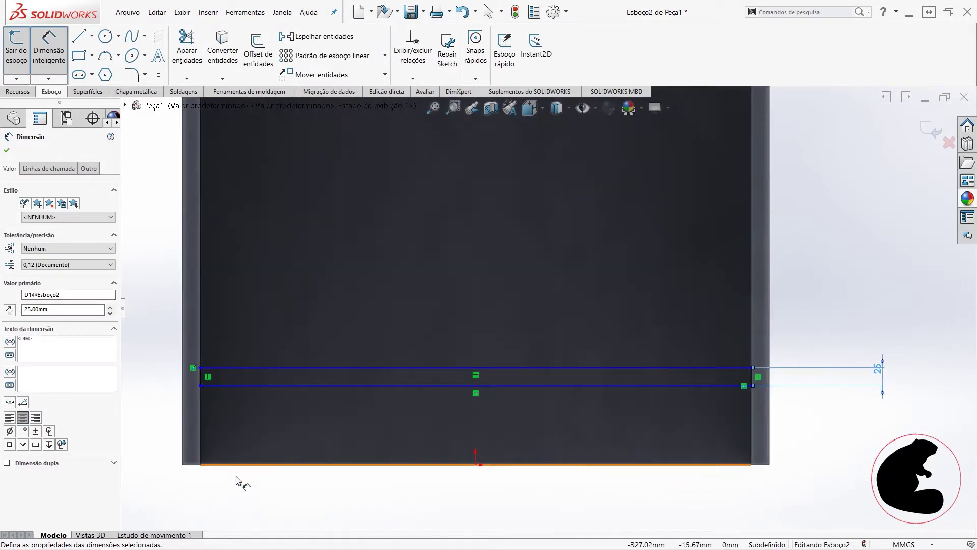
left_click(237, 471)
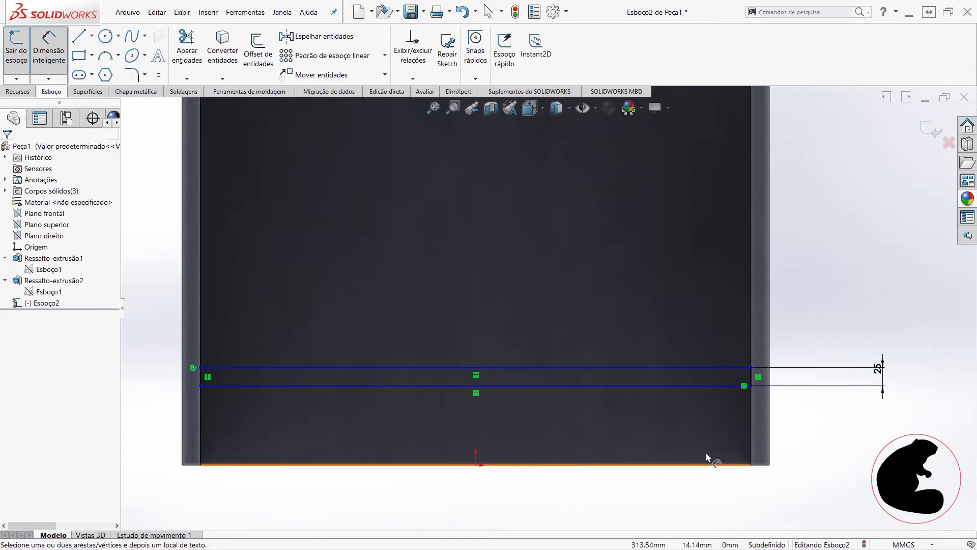
- Place the strip 100 mm above the panel's bottom edge
left_click(690, 368)
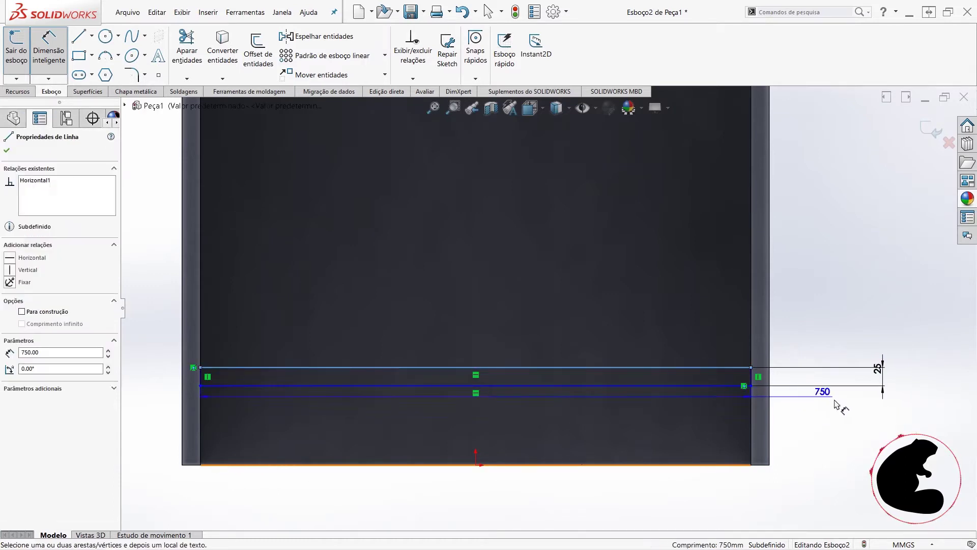
left_click(764, 465)
left_click(896, 422)
type("100")
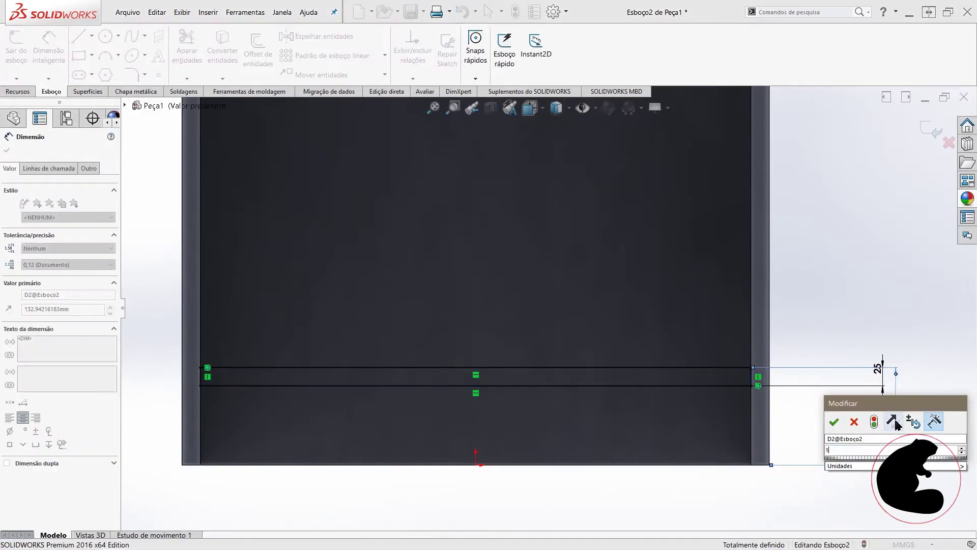
key("Escape")
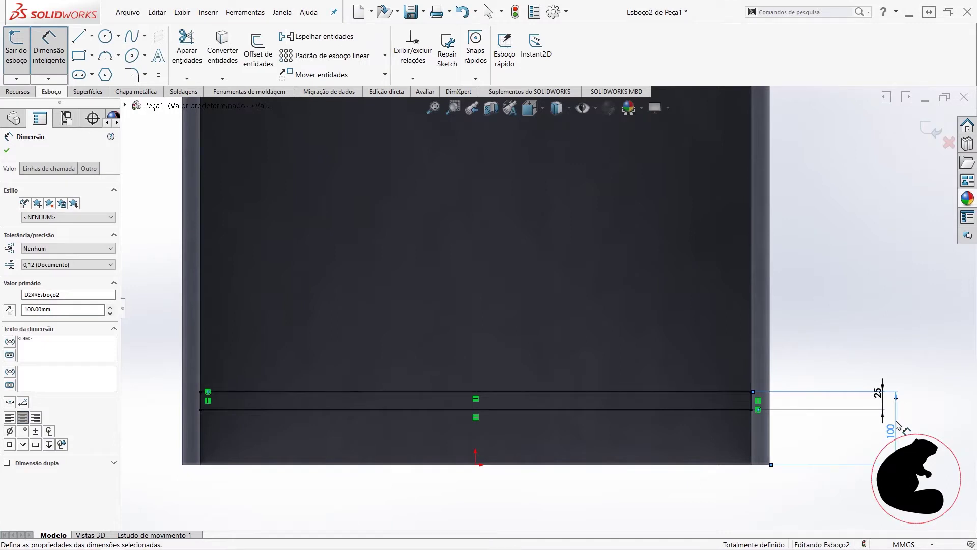
key("f")
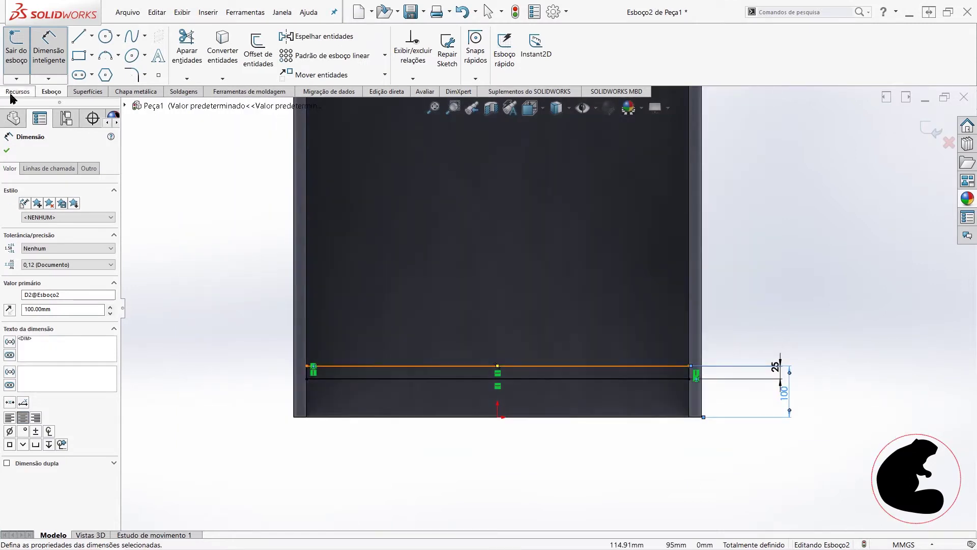
left_click(51, 59)
left_click(19, 92)
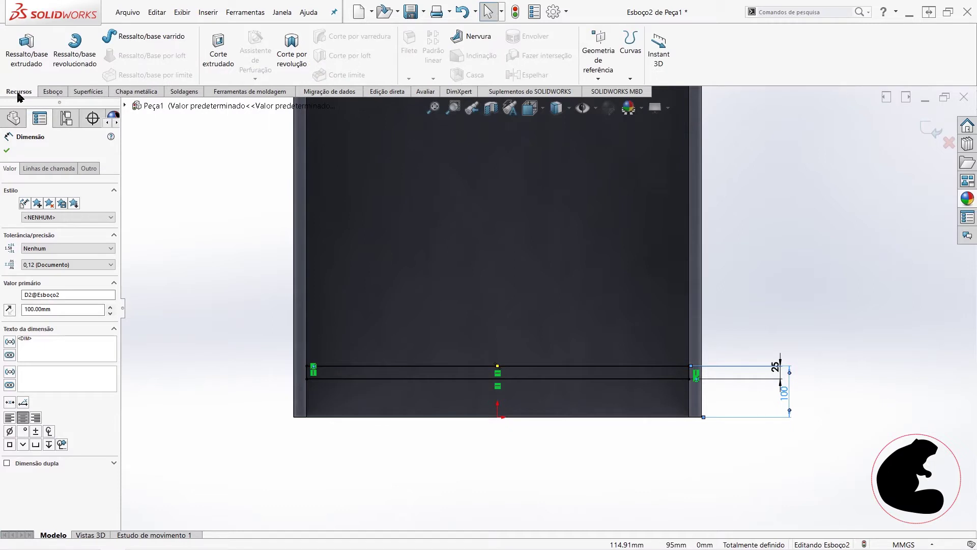
left_click(27, 48)
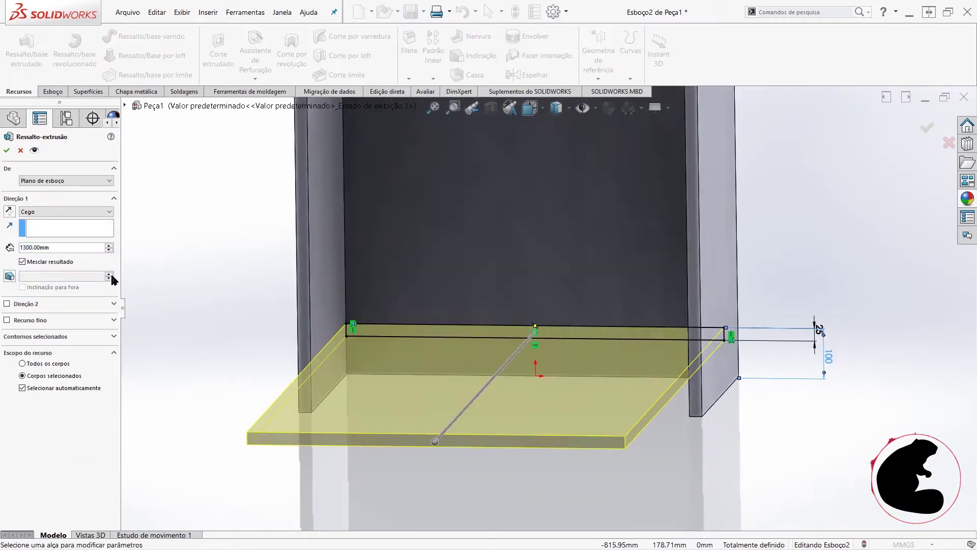
- Set the shelf extrusion to end 18 mm offset from the left panel's face
left_click(78, 211)
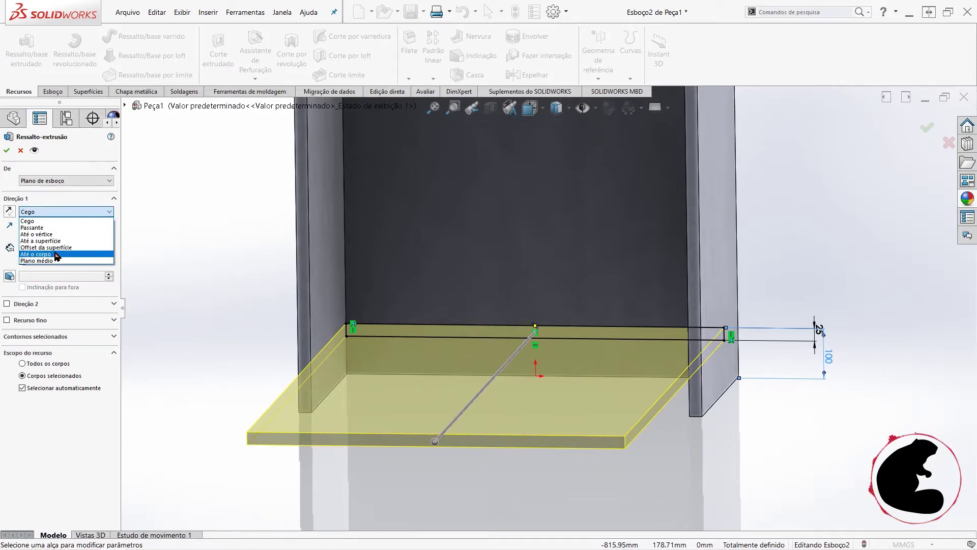
left_click(54, 249)
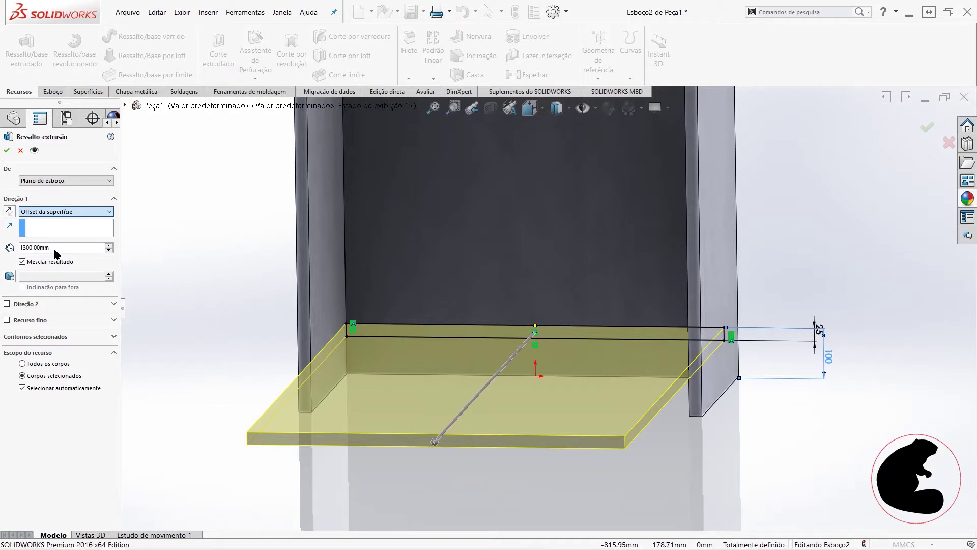
mouse_move(520, 420)
middle_mouse_down()
mouse_move(530, 412)
mouse_move(522, 430)
mouse_move(288, 389)
middle_mouse_up()
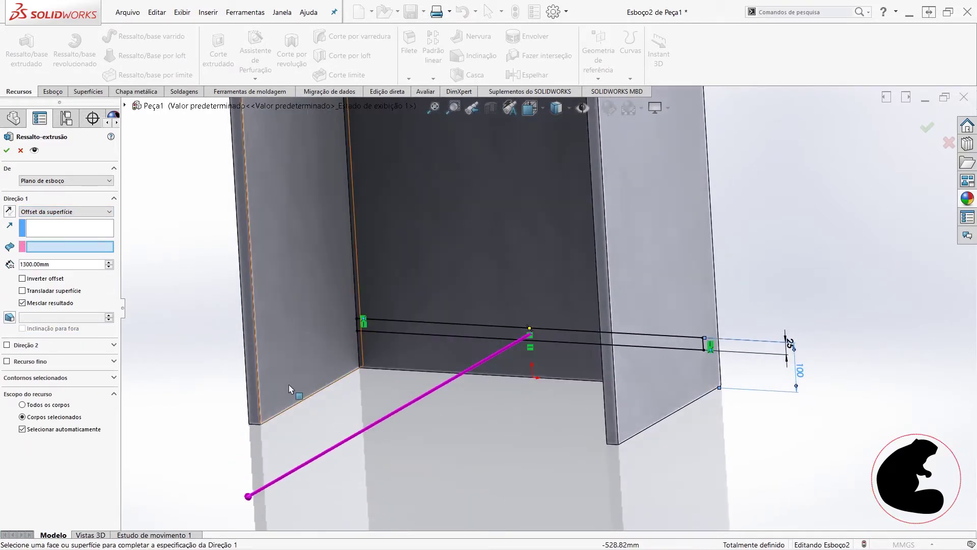
left_click(255, 378)
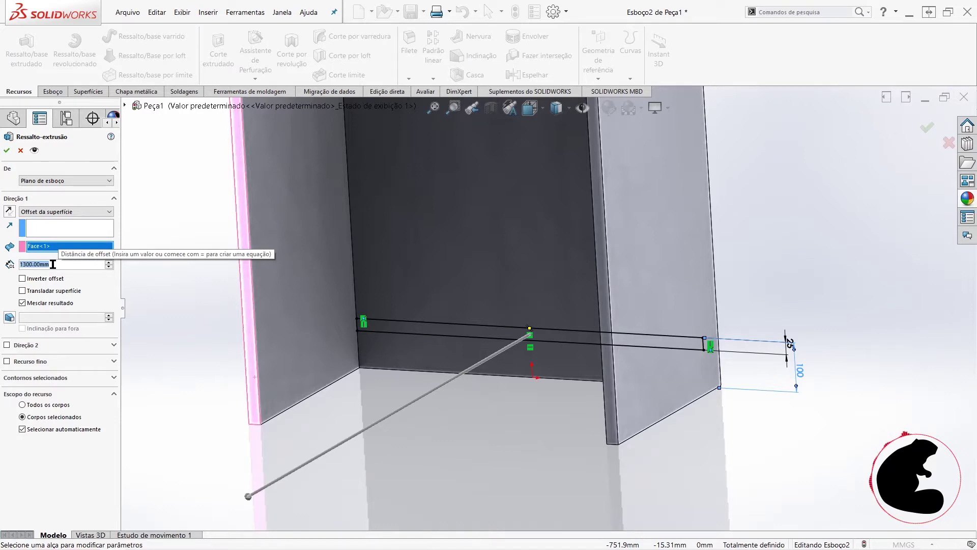
type("18")
key("Return")
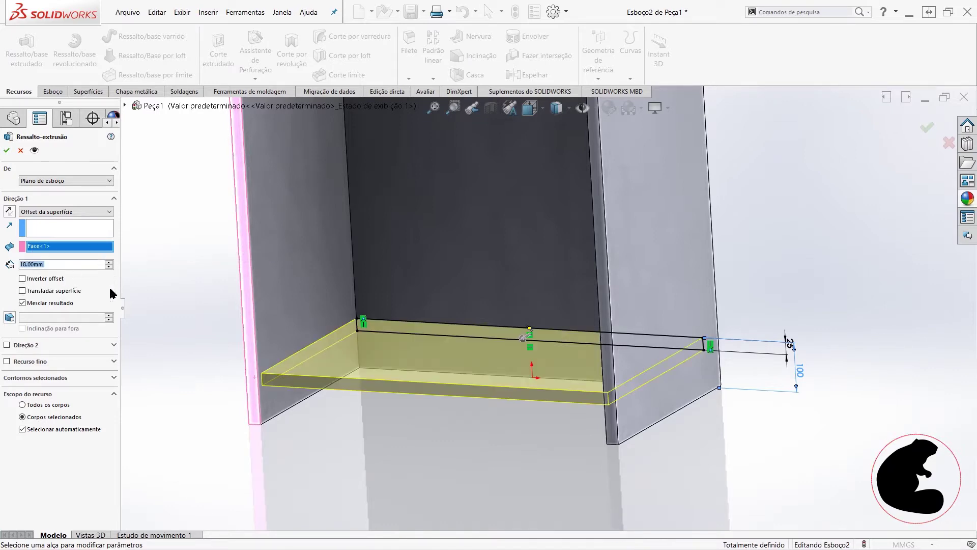
- Review the preview and accept the shelf extrusion as Ressalto-extrusão3
scroll(271, 424, "down", 1)
scroll(241, 405, "down", 3)
scroll(245, 395, "down", 2)
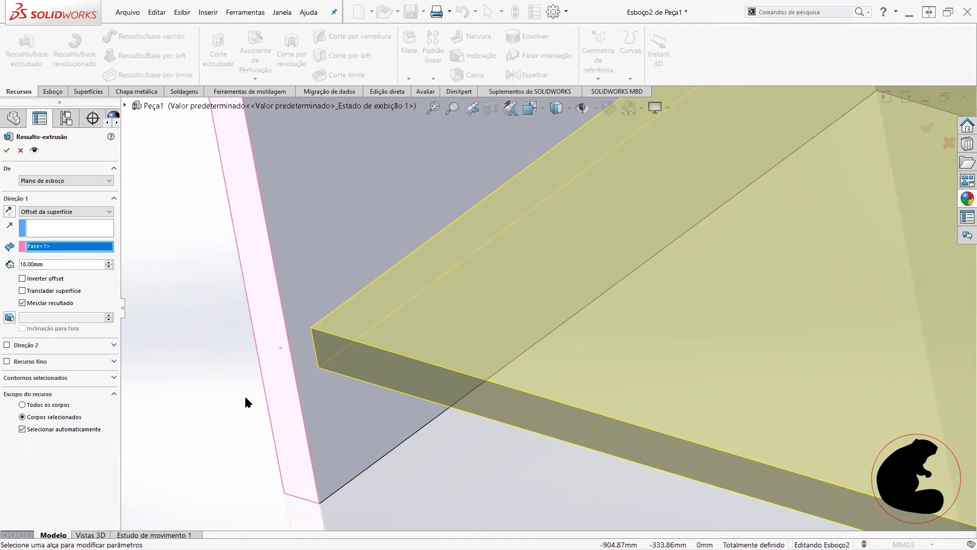
scroll(333, 345, "down", 2)
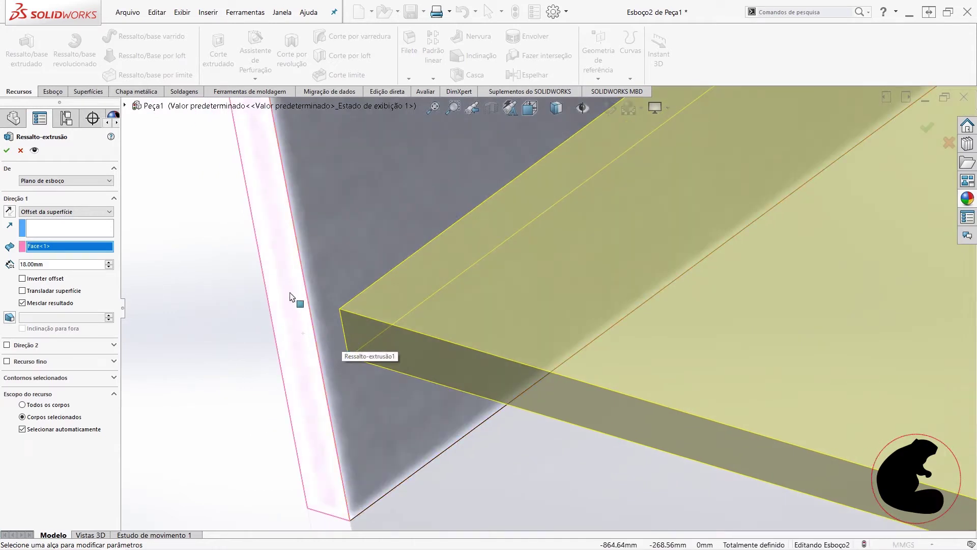
scroll(336, 346, "up", 1)
scroll(547, 383, "up", 2)
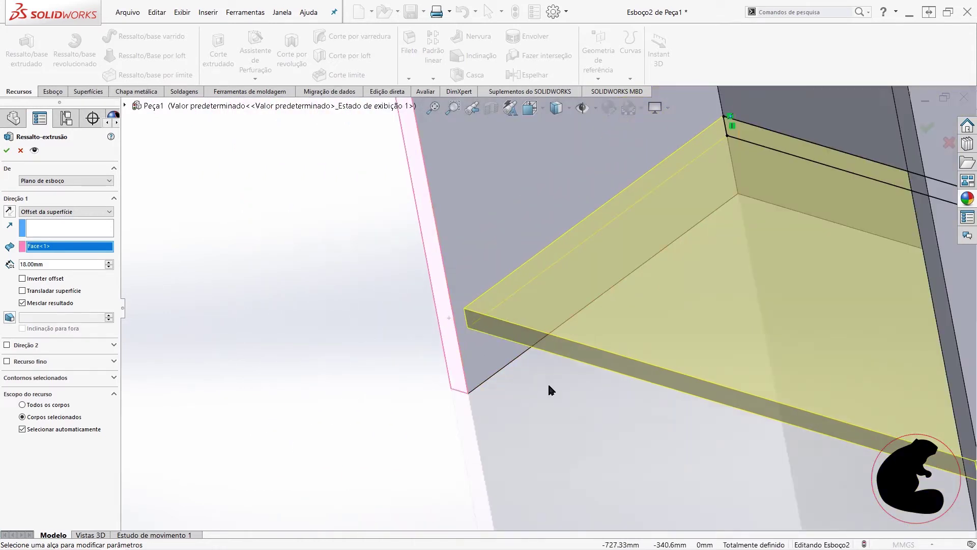
scroll(574, 349, "up", 1)
scroll(584, 353, "up", 1)
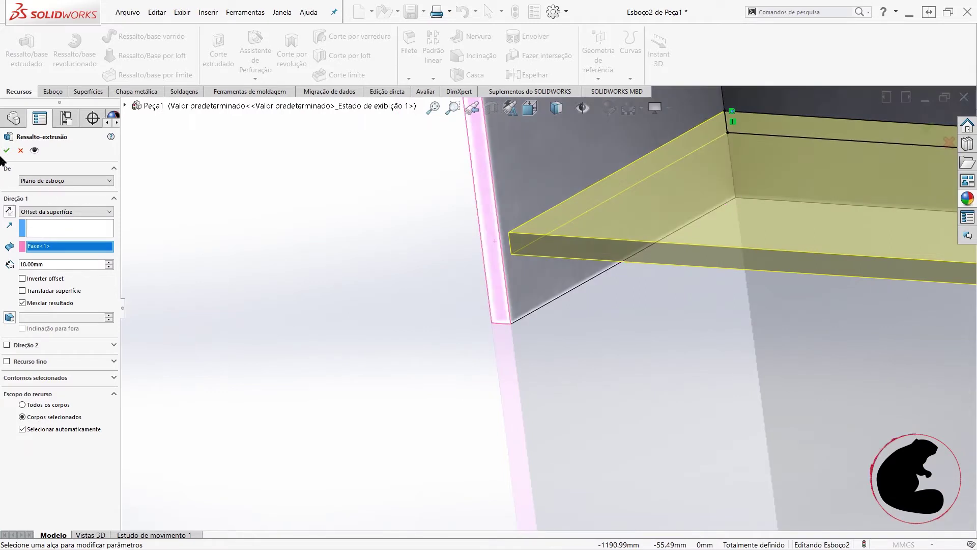
left_click(9, 150)
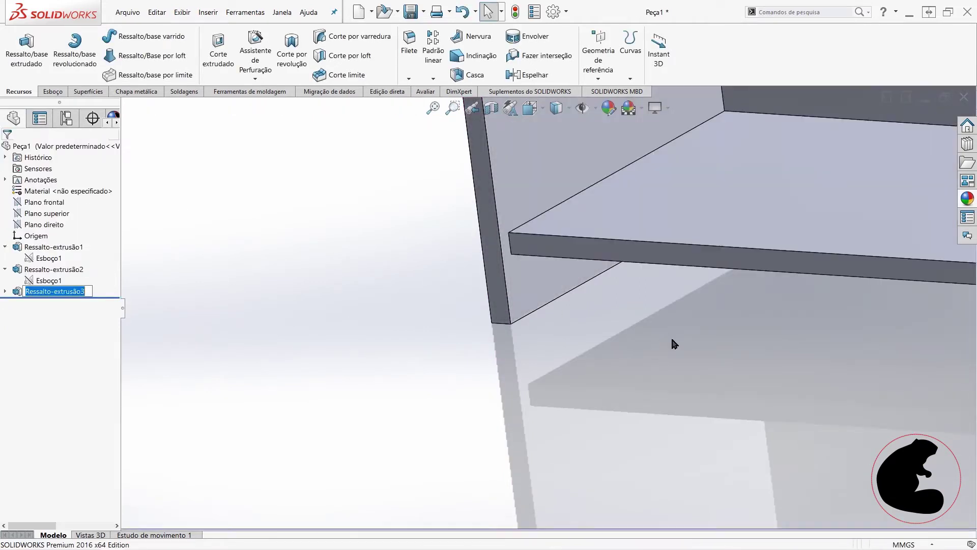
mouse_move(701, 337)
middle_mouse_down()
mouse_move(741, 321)
mouse_move(753, 301)
mouse_move(875, 321)
middle_mouse_up()
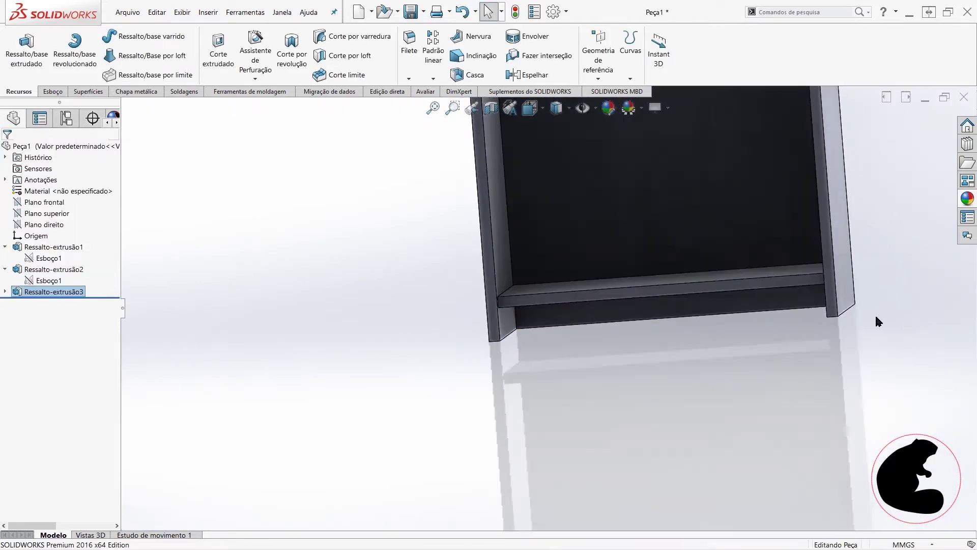
middle_click_drag(791, 327, 811, 328)
scroll(839, 338, "down", 2)
scroll(840, 338, "down", 2)
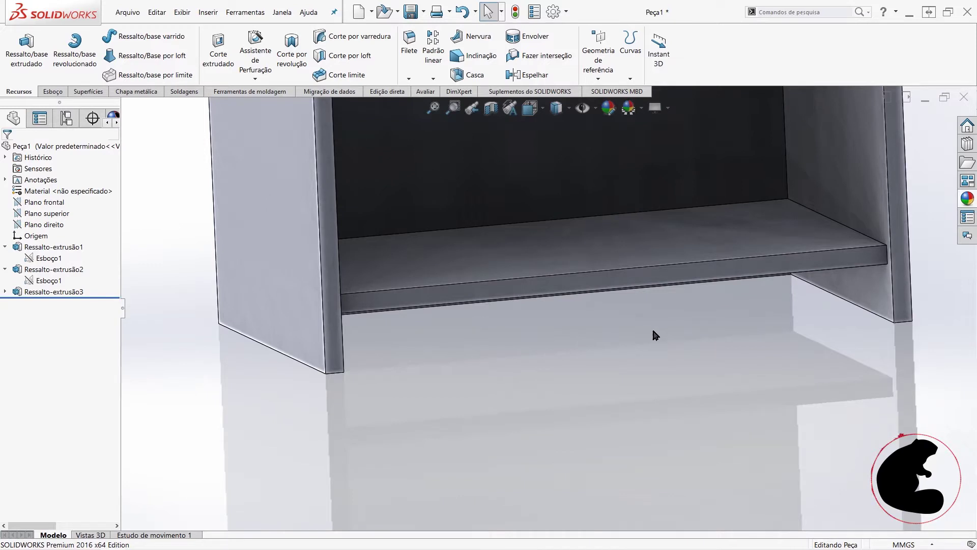
middle_click_drag(881, 283, 905, 274)
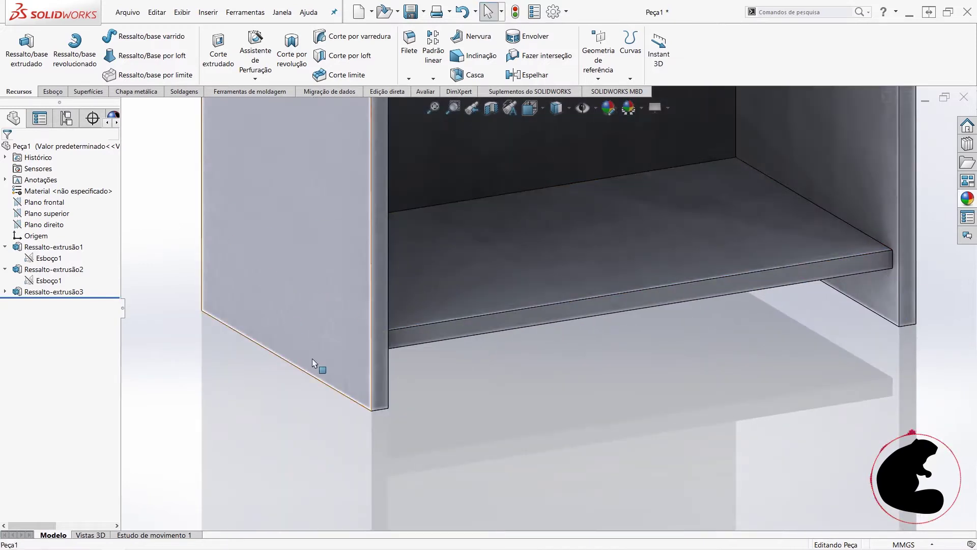
scroll(811, 308, "up", 5)
scroll(794, 292, "up", 3)
mouse_move(794, 292)
middle_mouse_down()
mouse_move(732, 181)
mouse_move(721, 266)
mouse_move(755, 272)
mouse_move(500, 255)
mouse_move(530, 272)
mouse_move(360, 234)
middle_mouse_up()
scroll(523, 258, "down", 3)
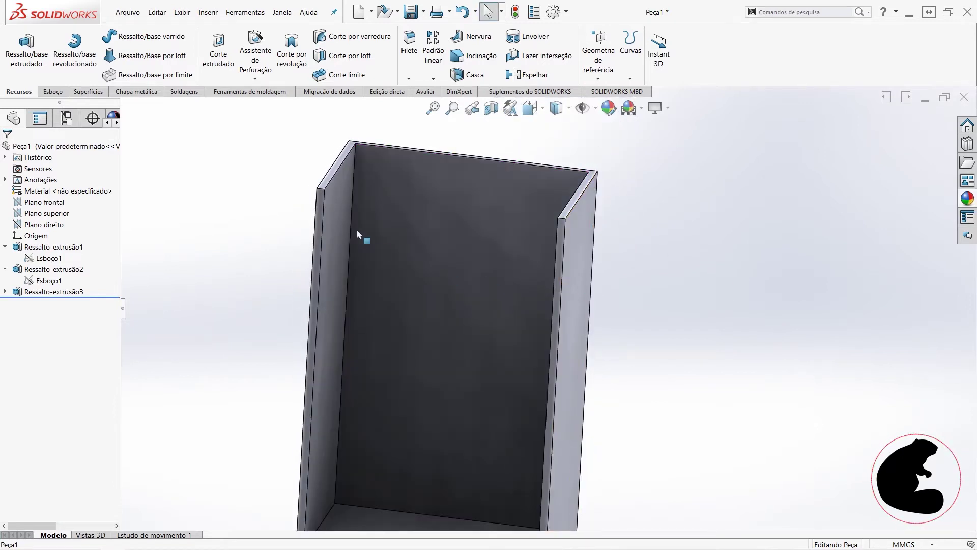
mouse_move(516, 286)
middle_mouse_down()
mouse_move(529, 285)
mouse_move(441, 327)
middle_mouse_up()
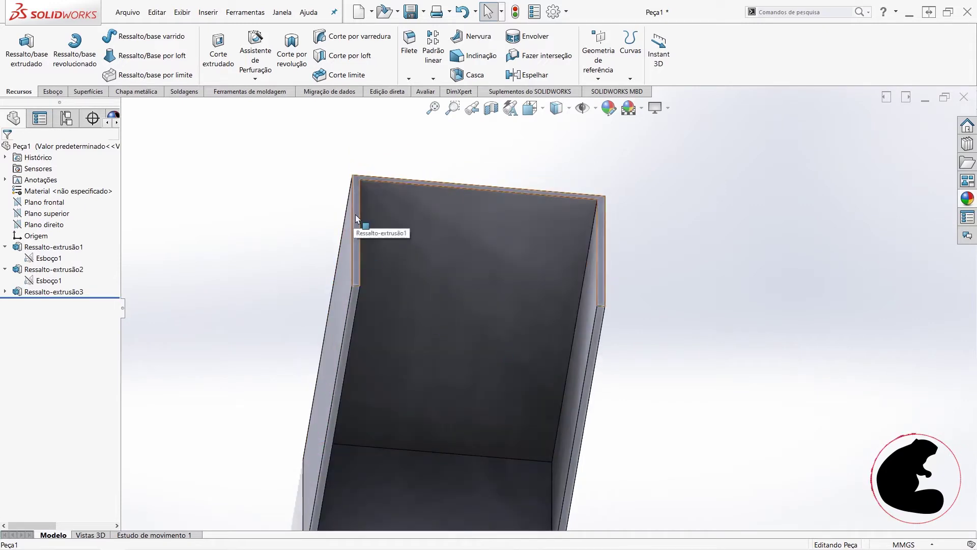
scroll(353, 212, "down", 3)
scroll(398, 199, "down", 1)
scroll(500, 268, "up", 2)
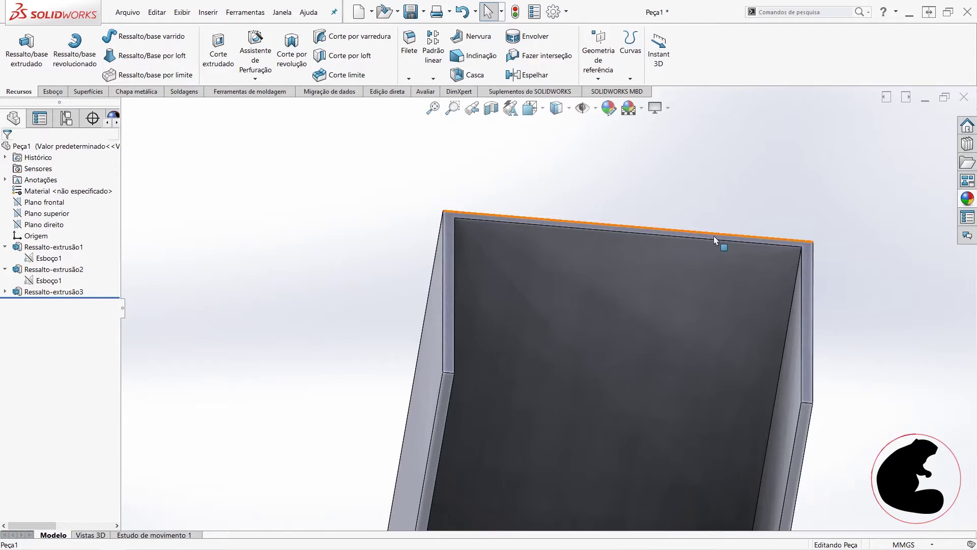
- Edit Ressalto-extrusão3 and turn off Mesclar resultado so the shelf is separate
right_click(18, 292)
left_click(25, 267)
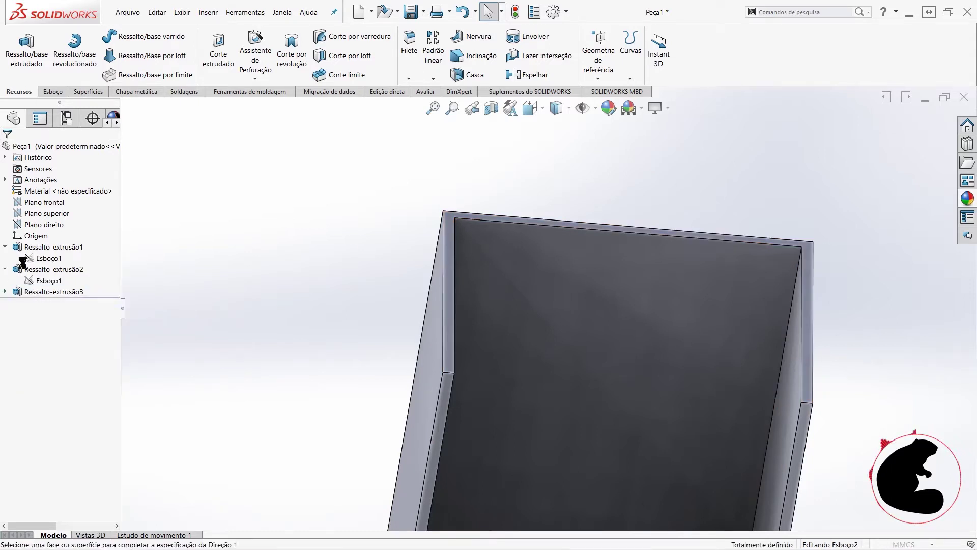
left_click(32, 302)
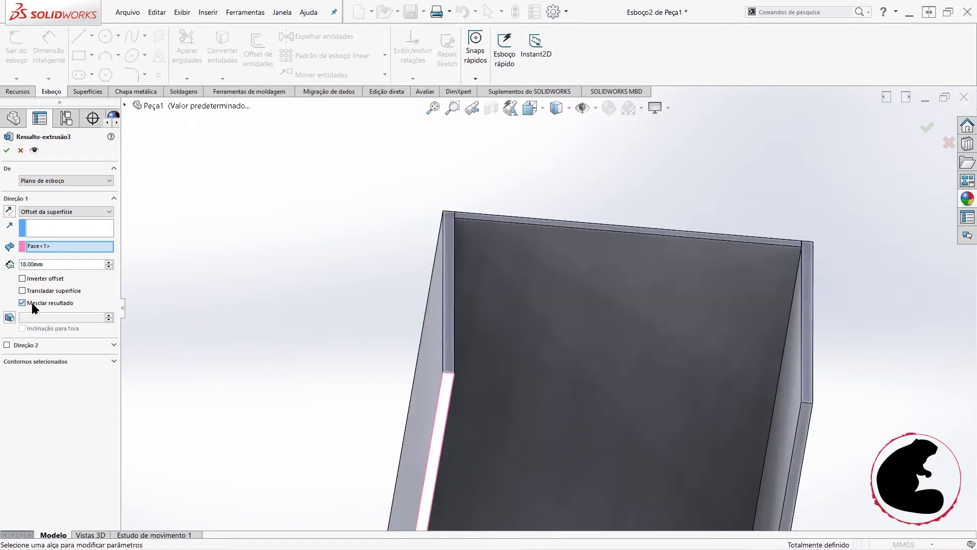
left_click(6, 150)
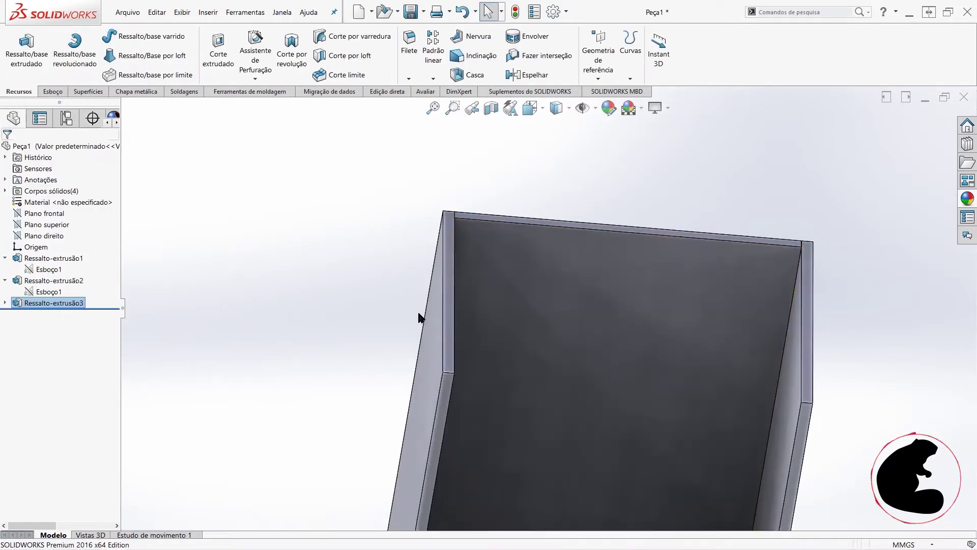
- Select the left panel, back panel and shelf to confirm they are separate bodies
scroll(684, 344, "up", 3)
scroll(684, 344, "up", 2)
left_click(586, 342)
left_click(532, 373)
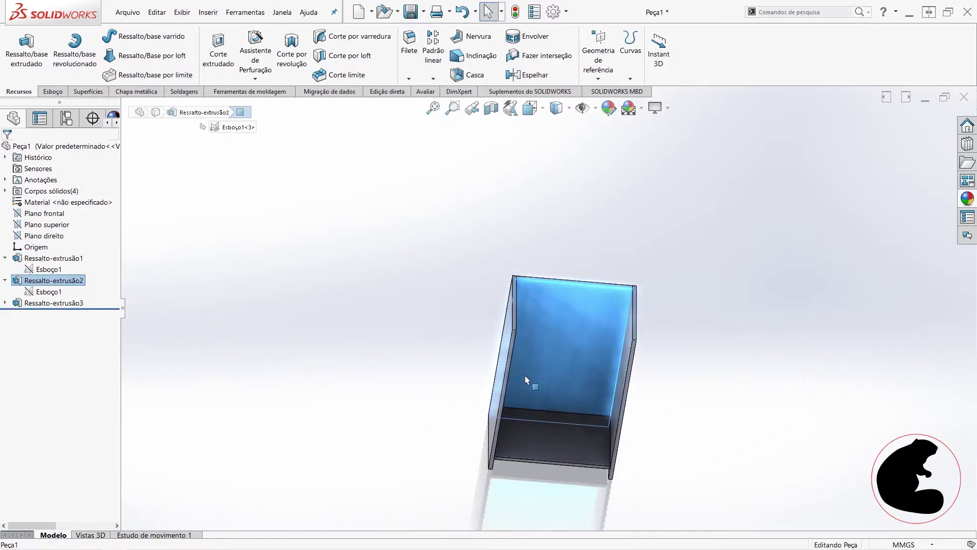
left_click(532, 430)
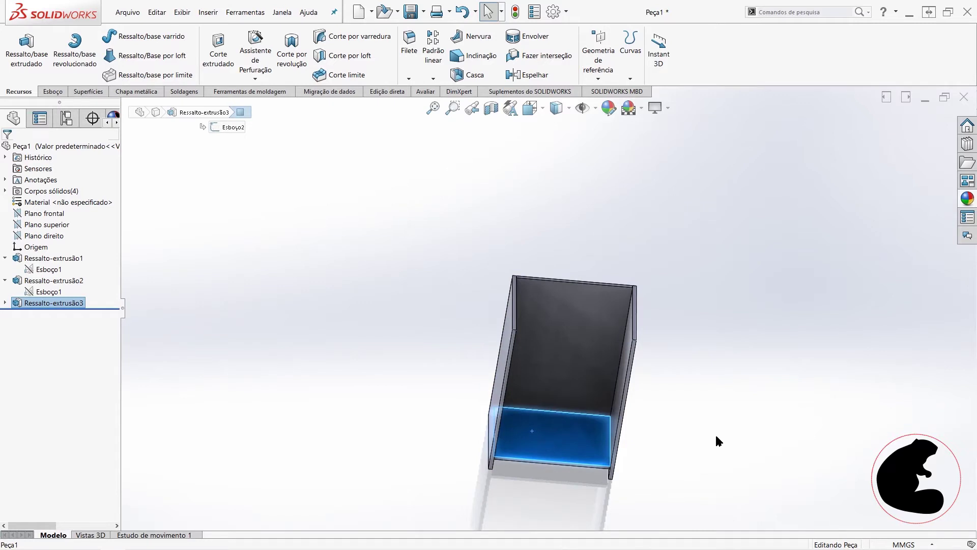
- Start a new sketch on the left panel's top face
mouse_move(714, 432)
middle_mouse_down()
mouse_move(707, 404)
mouse_move(628, 406)
mouse_move(628, 375)
middle_mouse_up()
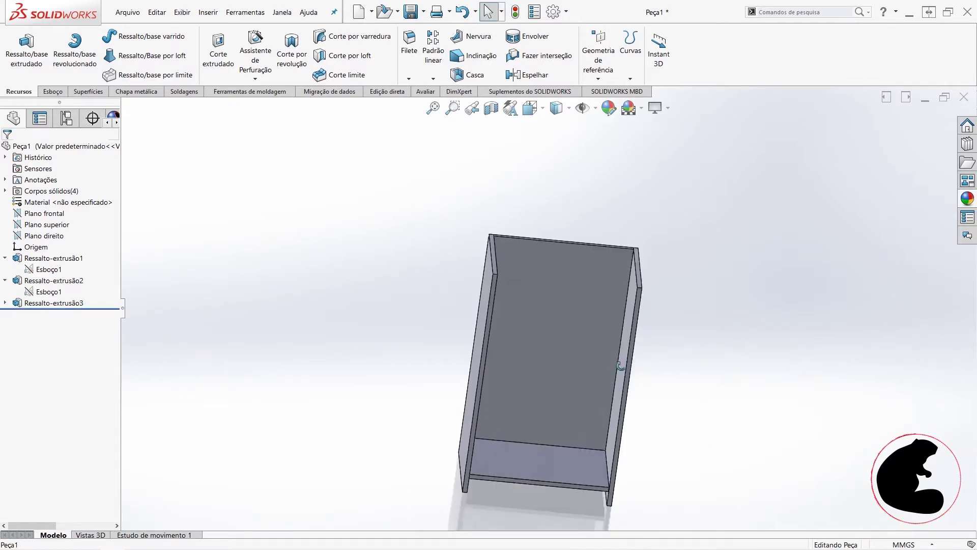
scroll(536, 270, "down", 3)
scroll(486, 255, "down", 4)
left_click(425, 255)
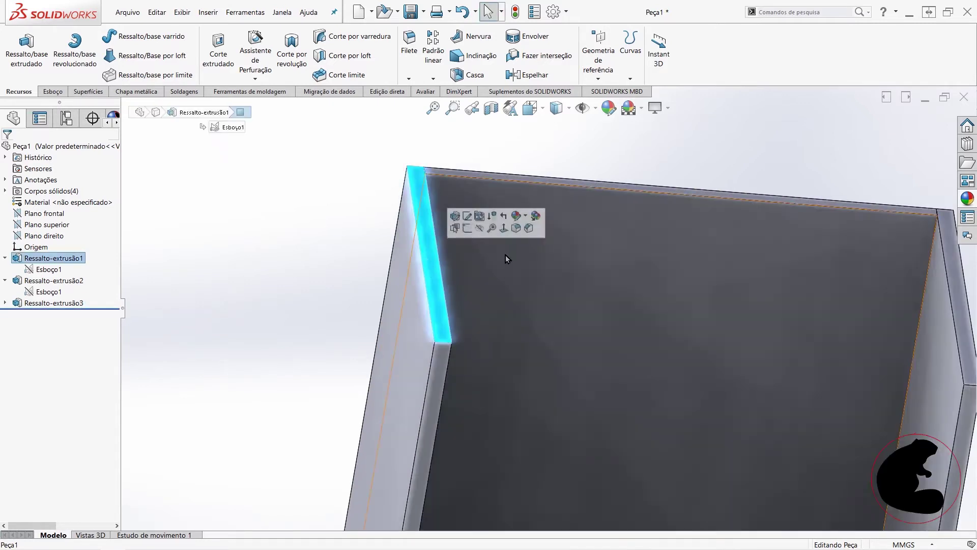
left_click(467, 228)
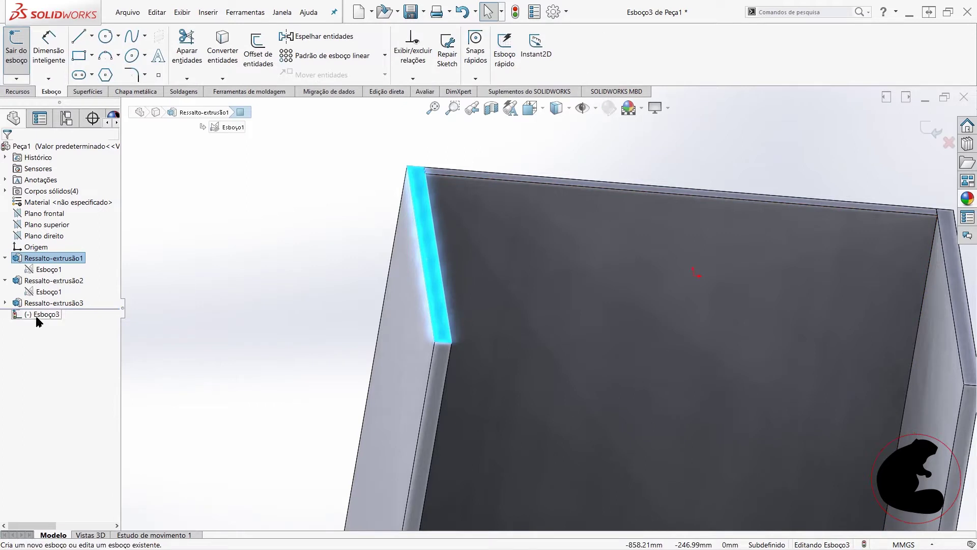
- Face the sketch plane and draw a rectangle enclosing the whole carcass
right_click(36, 315)
left_click(56, 304)
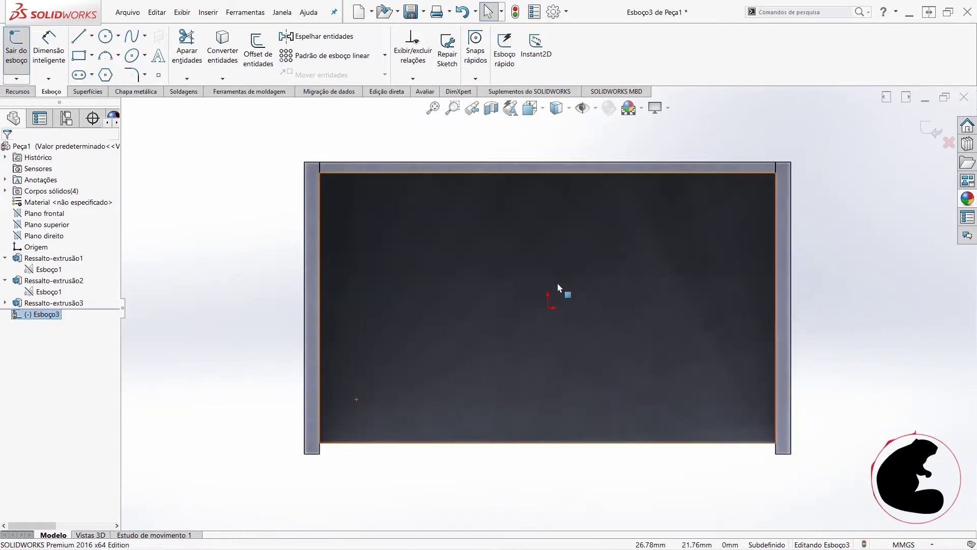
left_click(78, 56)
left_click(275, 145)
left_click(812, 467)
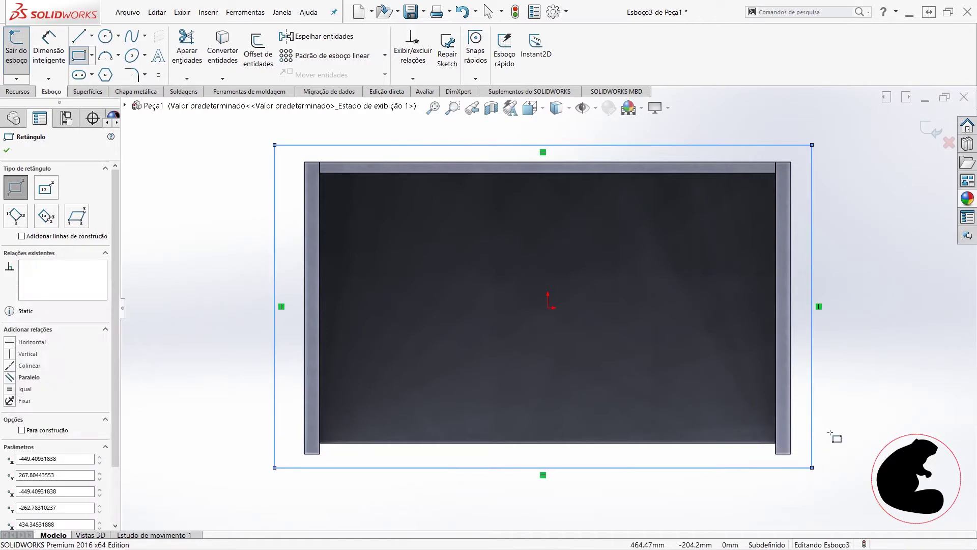
key("Escape")
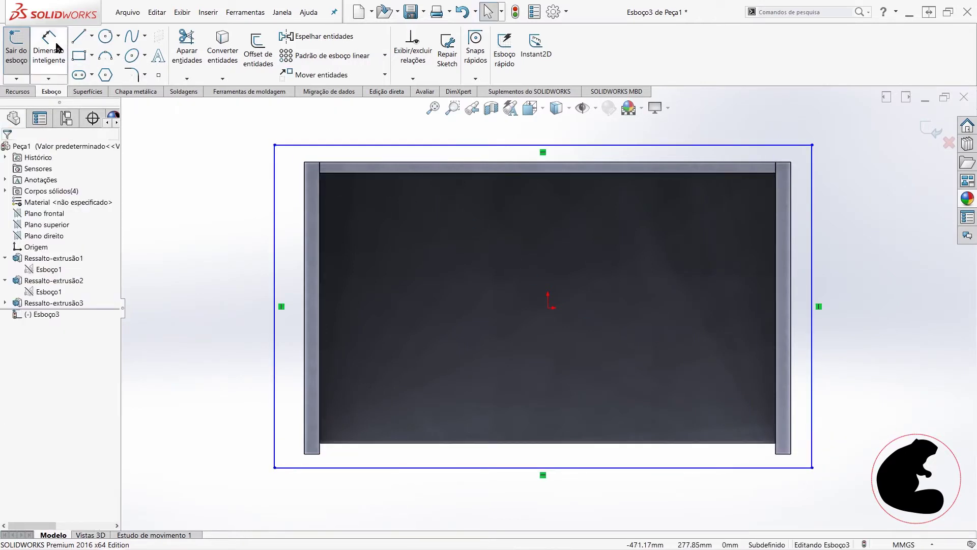
- Dimension the rectangle's top line 20 mm from the part's top edge
left_click(57, 47)
left_click(349, 167)
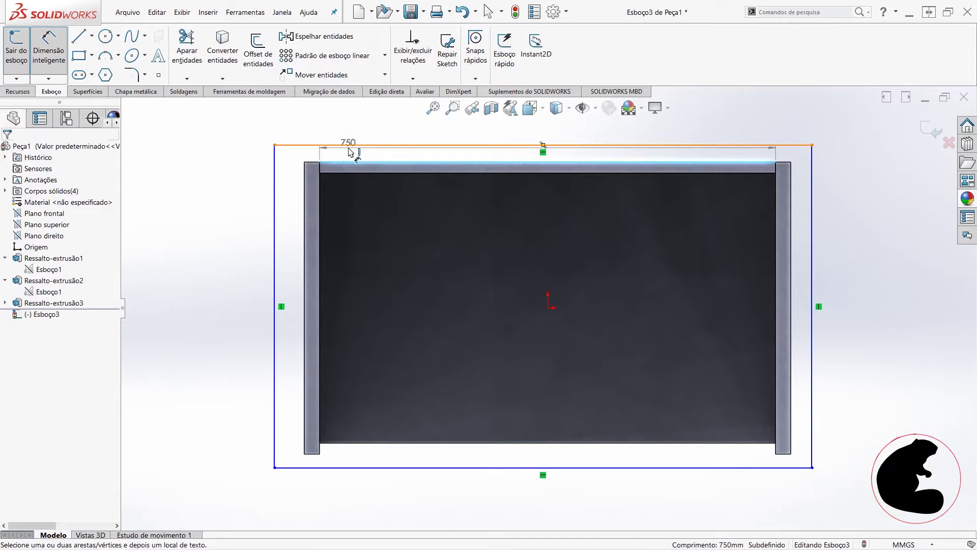
left_click(349, 146)
left_click(219, 130)
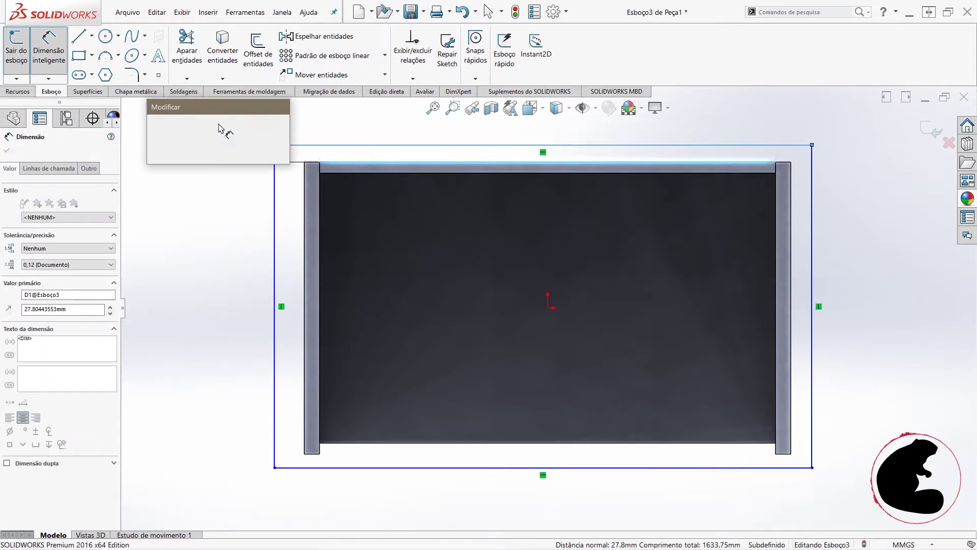
type("20")
key("Return")
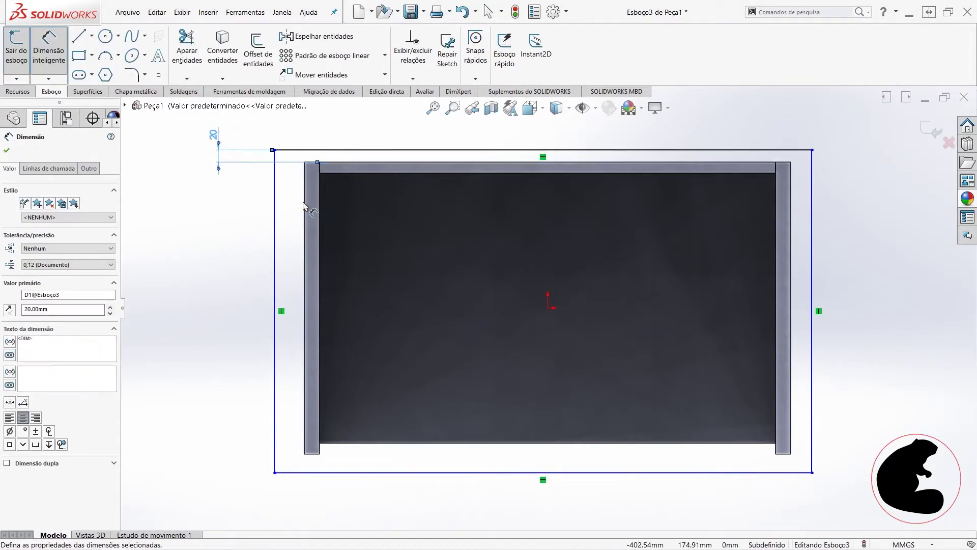
key("Escape")
- Dimension the left and right overhangs at 20 mm beyond each side panel
left_click(275, 211)
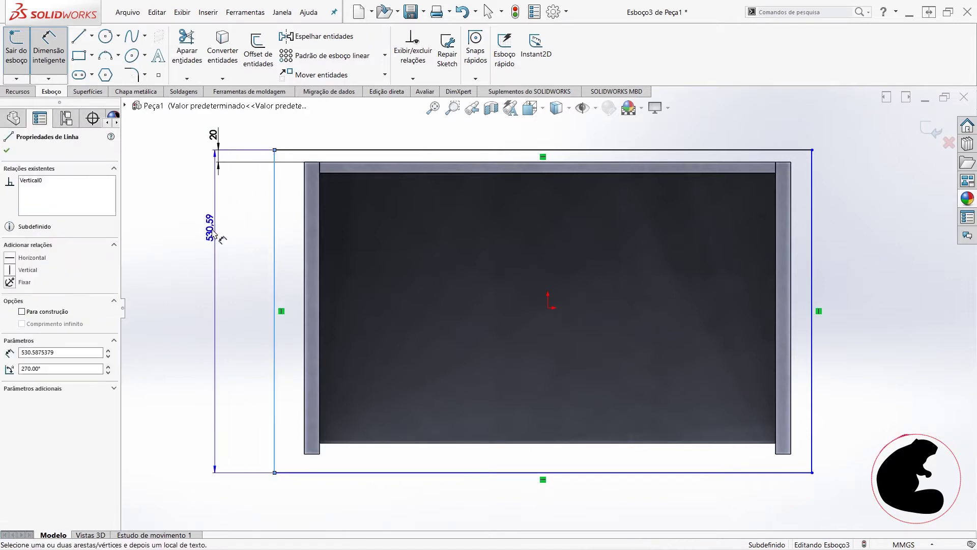
key("Escape")
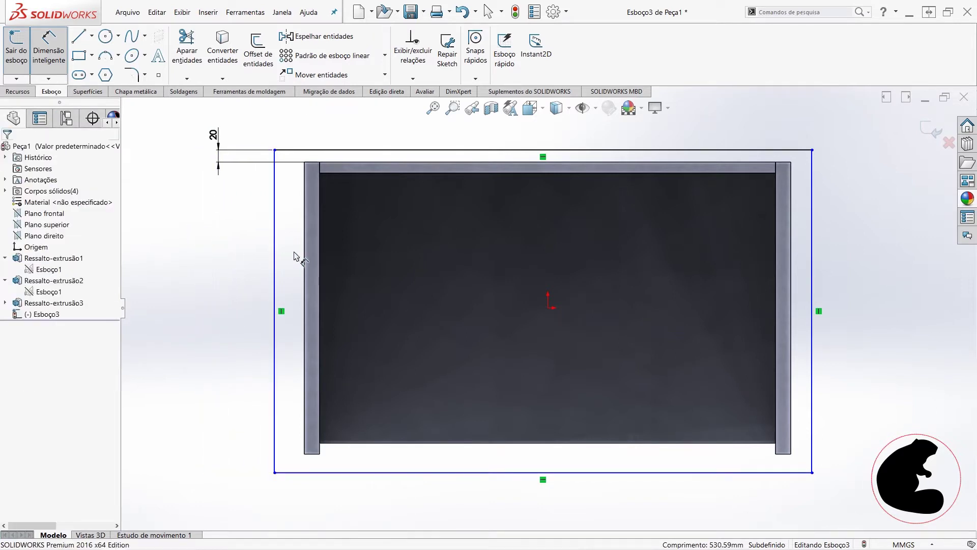
left_click(305, 250)
left_click(274, 249)
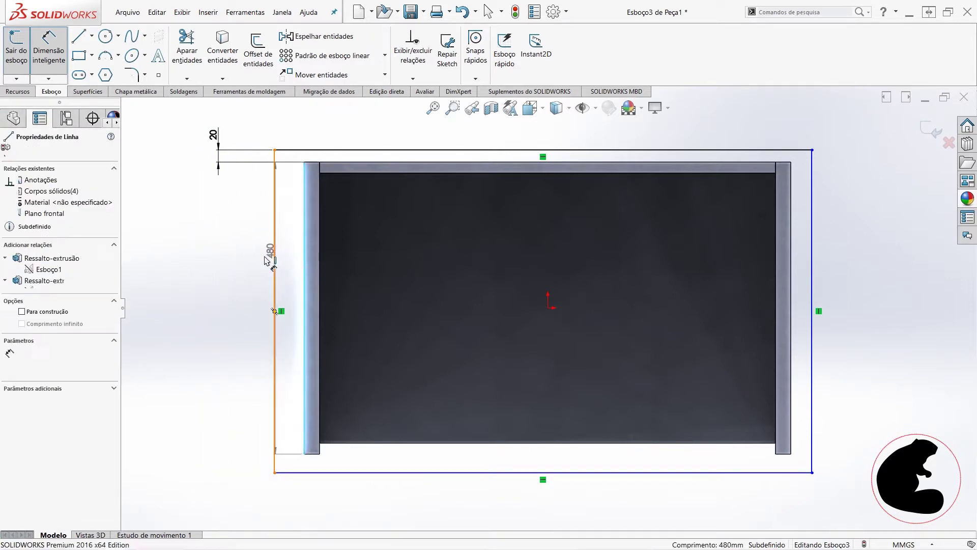
left_click(217, 279)
type("20")
key("Return")
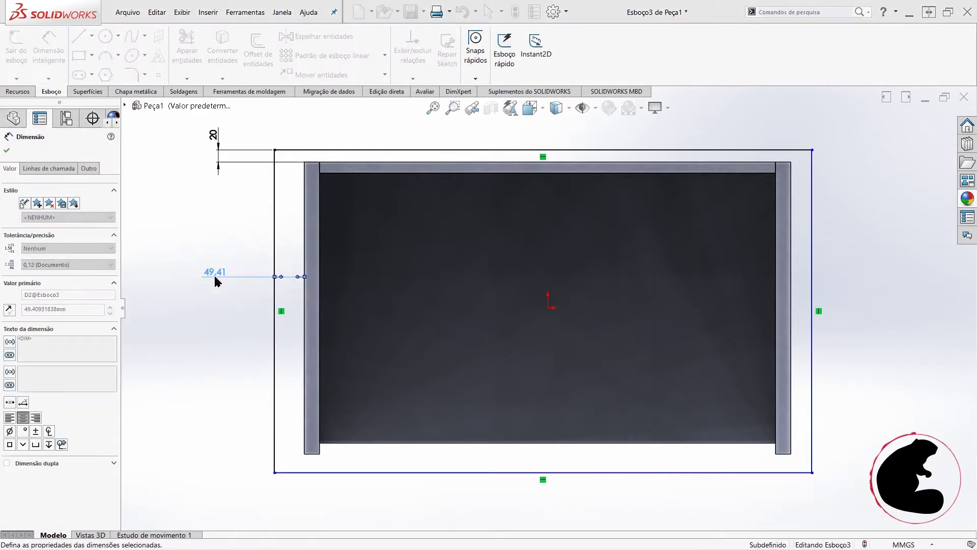
left_click(792, 381)
left_click(830, 383)
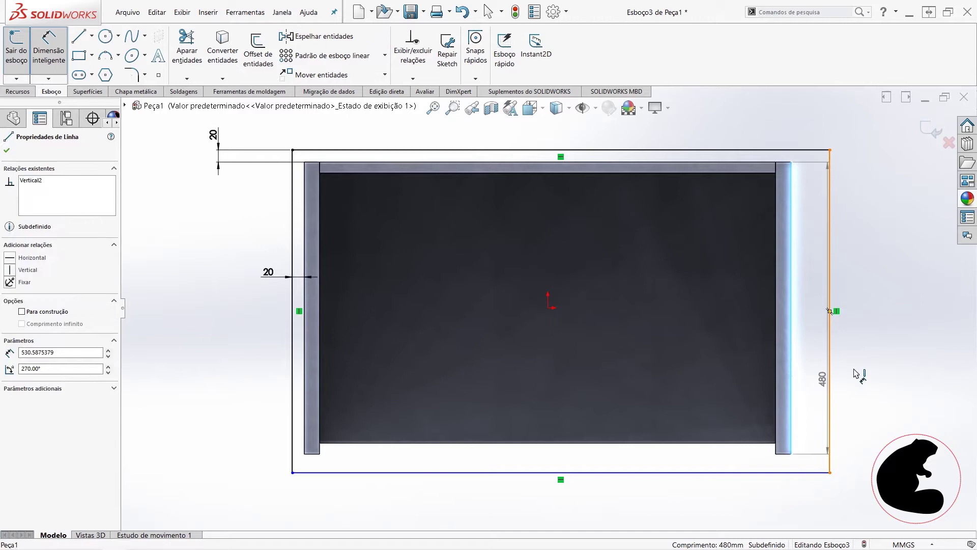
left_click(871, 365)
type("20")
key("Return")
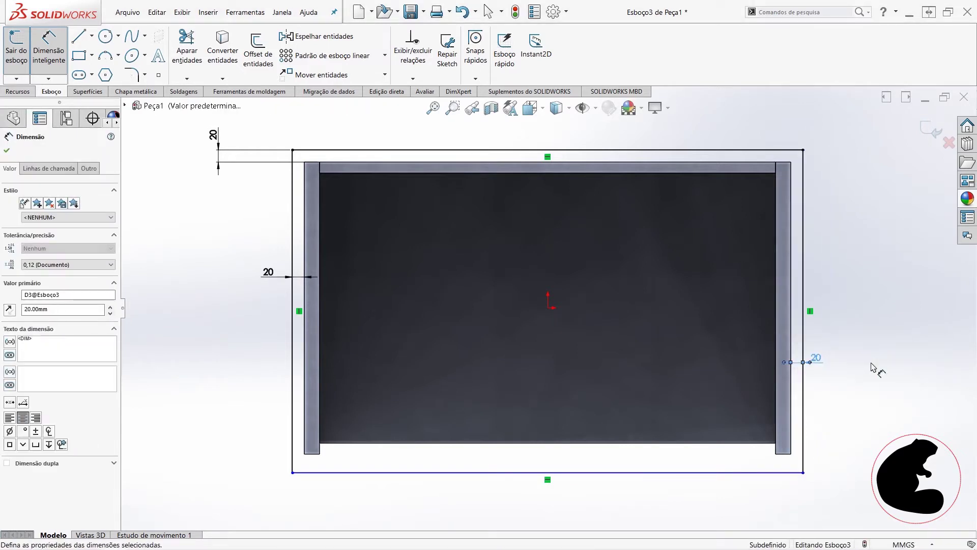
- Dimension the bottom line 30 mm past the carcass bottom edge, fully defining the rectangle
left_click(786, 453)
left_click(790, 472)
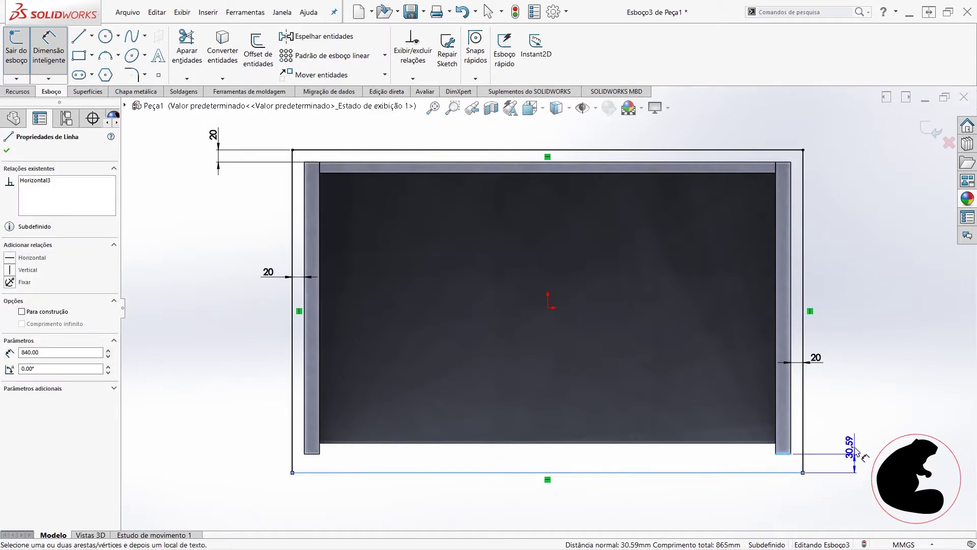
left_click(857, 450)
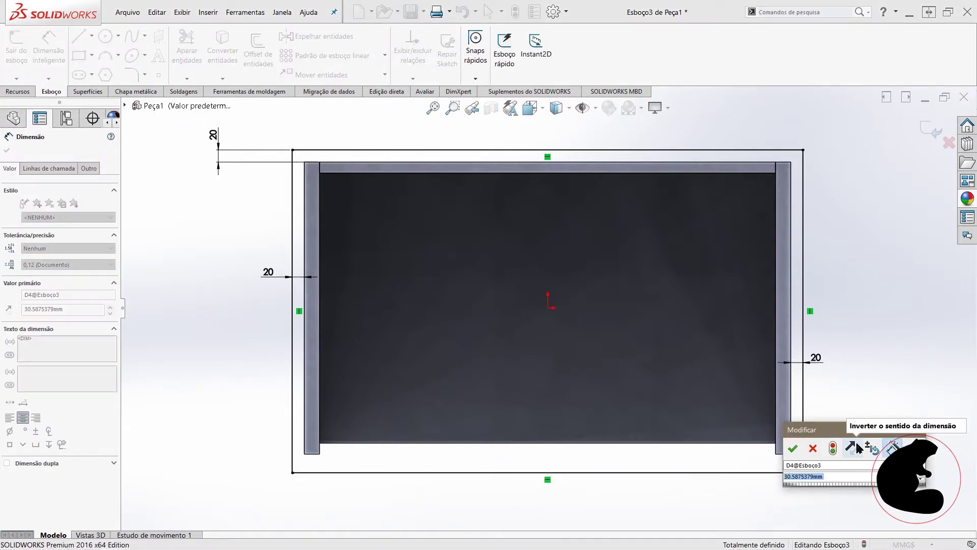
type("30")
key("Return")
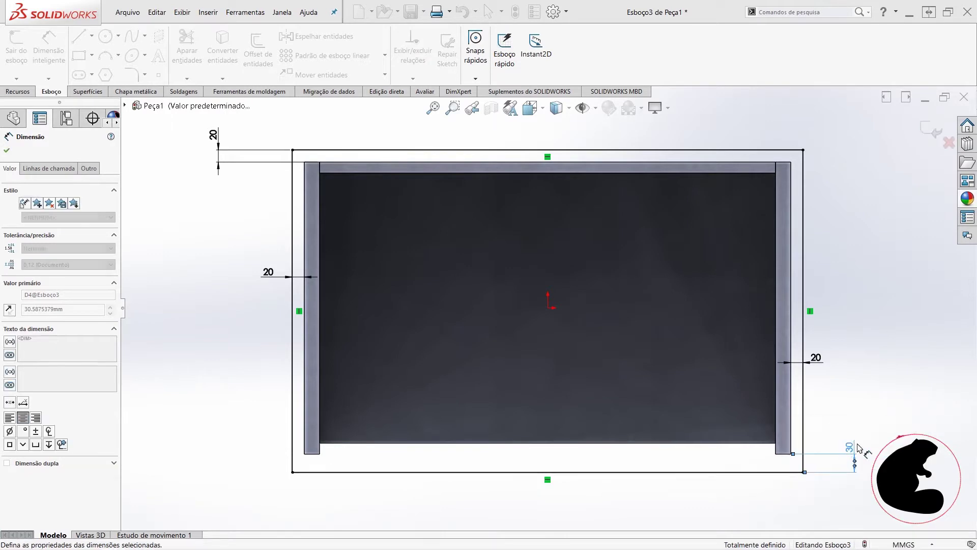
key("f")
scroll(804, 447, "down", 2)
mouse_move(736, 434)
middle_mouse_down()
mouse_move(737, 343)
mouse_move(746, 406)
middle_mouse_up()
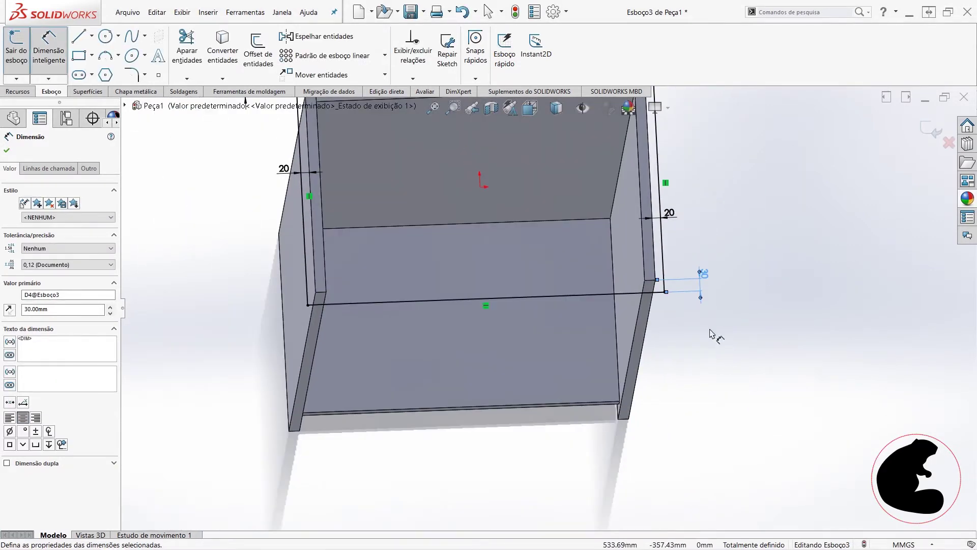
key("Escape")
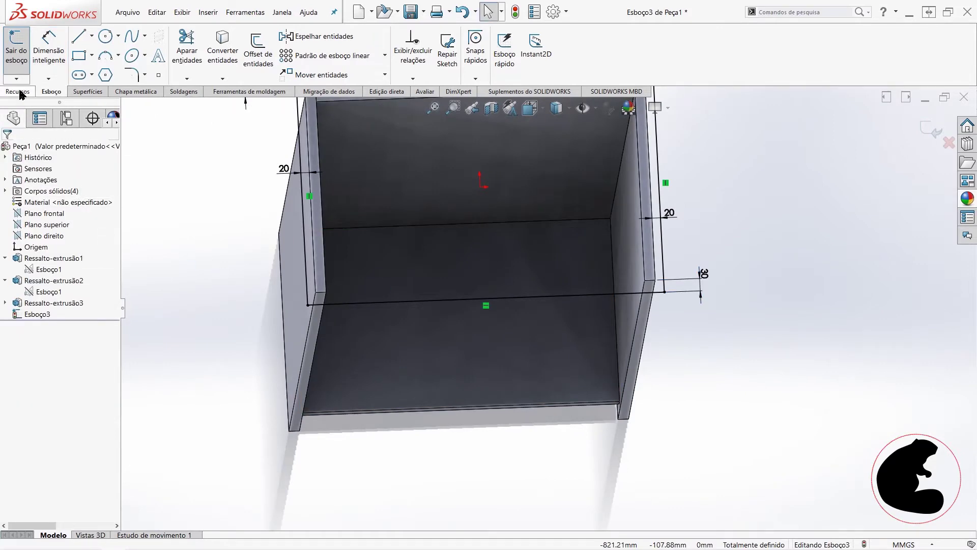
left_click(19, 91)
- Extrude Esboço3 25 mm deep as an unmerged top plate body
left_click(26, 51)
mouse_move(466, 278)
middle_mouse_down()
mouse_move(480, 149)
mouse_move(488, 152)
middle_mouse_up()
scroll(506, 213, "down", 5)
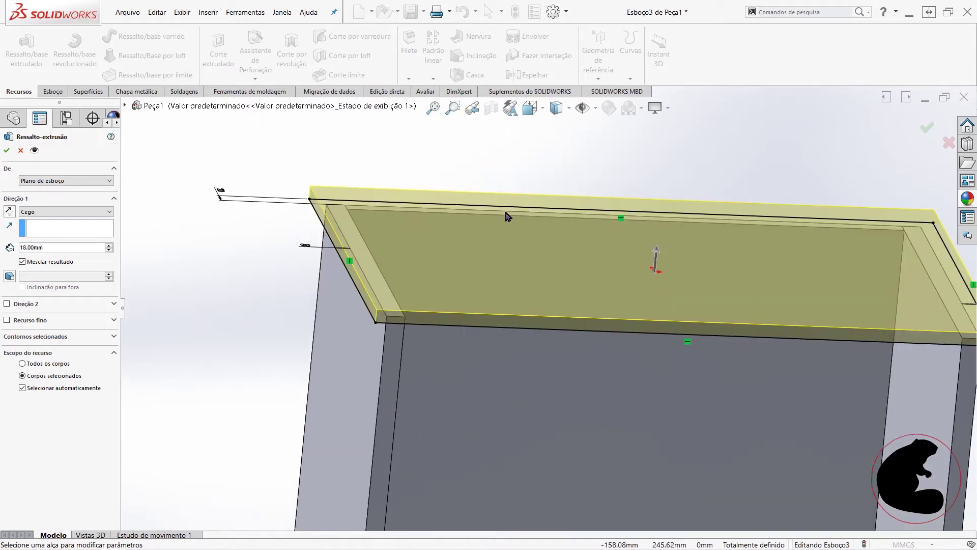
scroll(506, 214, "down", 2)
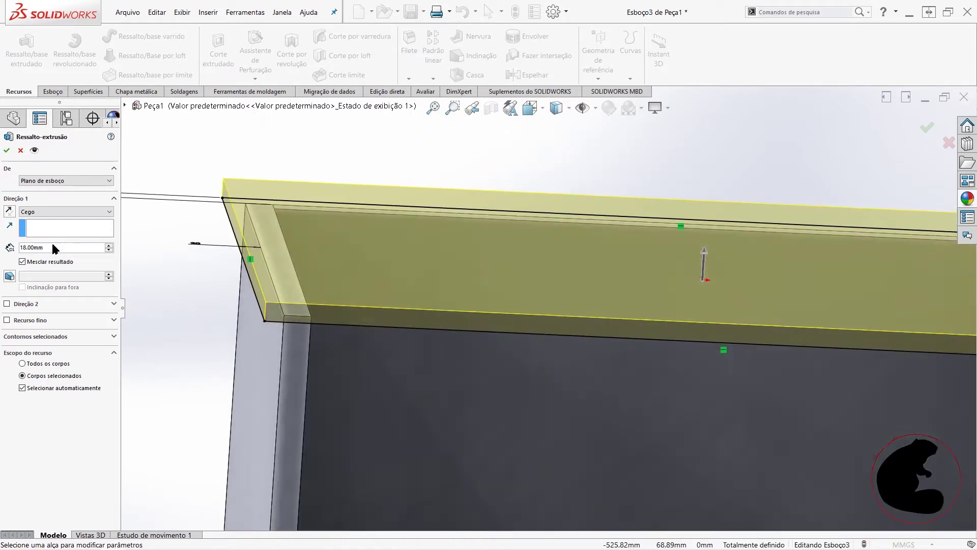
double_click(51, 245)
type("25")
key("Return")
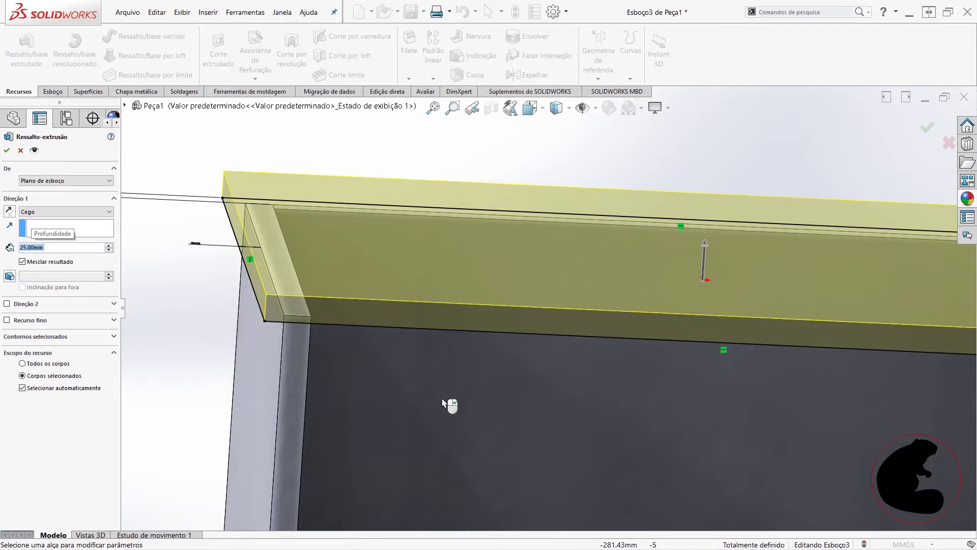
left_click(22, 264)
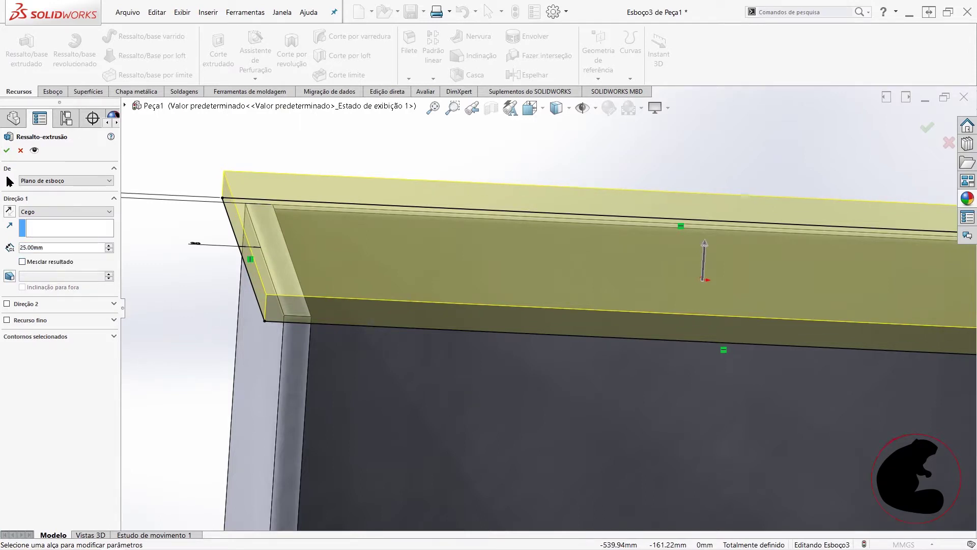
right_click(447, 316)
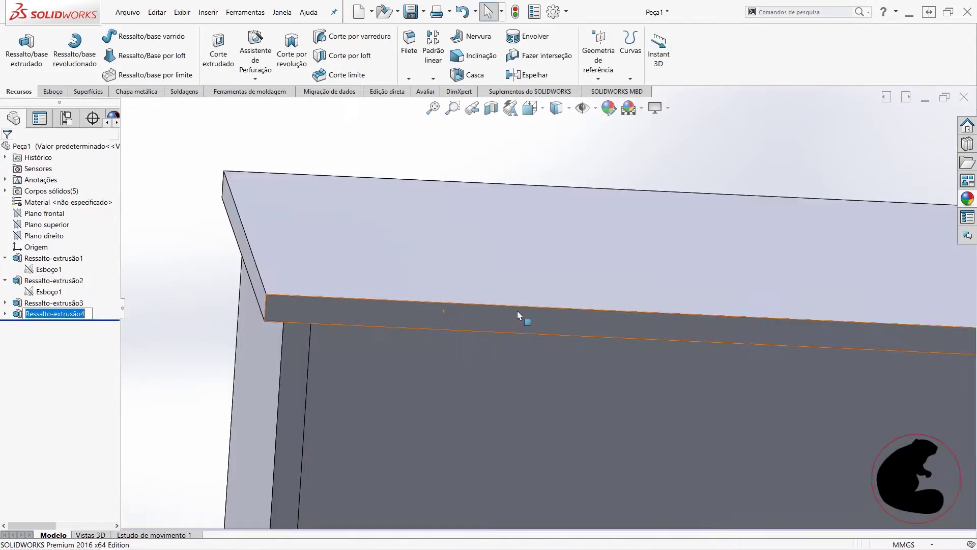
scroll(524, 315, "up", 3)
mouse_move(524, 314)
middle_mouse_down()
mouse_move(864, 388)
mouse_move(602, 388)
mouse_move(593, 408)
middle_mouse_up()
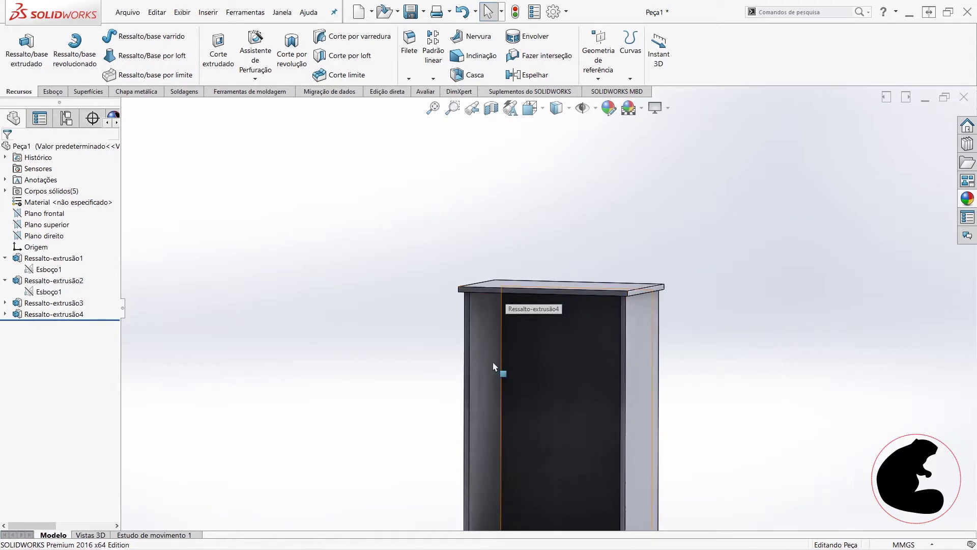
scroll(569, 436, "up", 3)
mouse_move(606, 312)
middle_mouse_down()
mouse_move(553, 367)
mouse_move(560, 394)
mouse_move(644, 399)
mouse_move(642, 410)
middle_mouse_up()
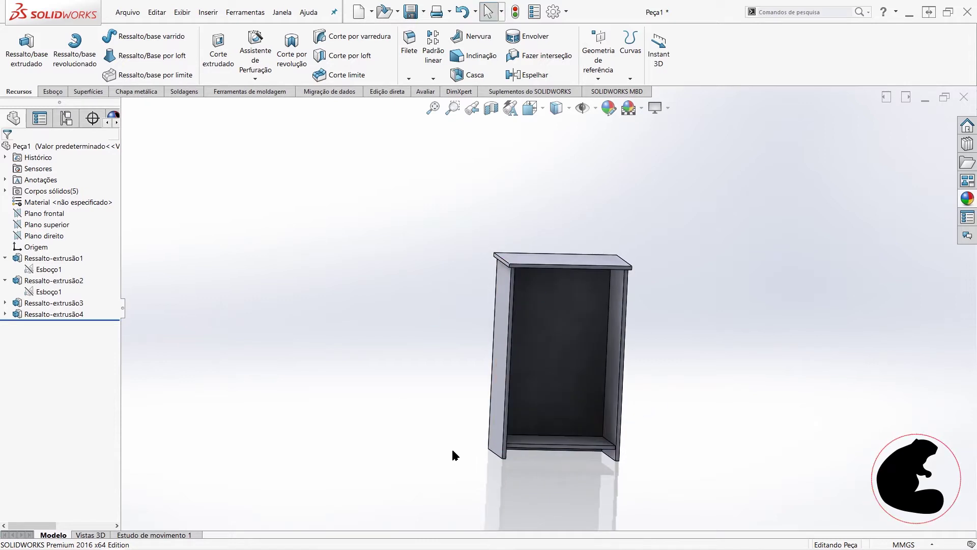
scroll(550, 318, "down", 2)
scroll(556, 393, "down", 2)
scroll(557, 393, "down", 2)
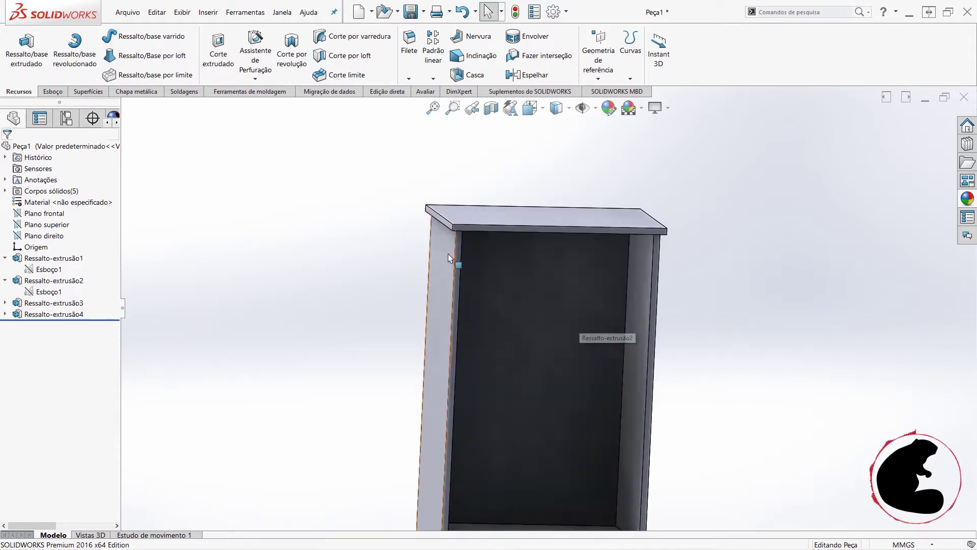
scroll(585, 392, "up", 3)
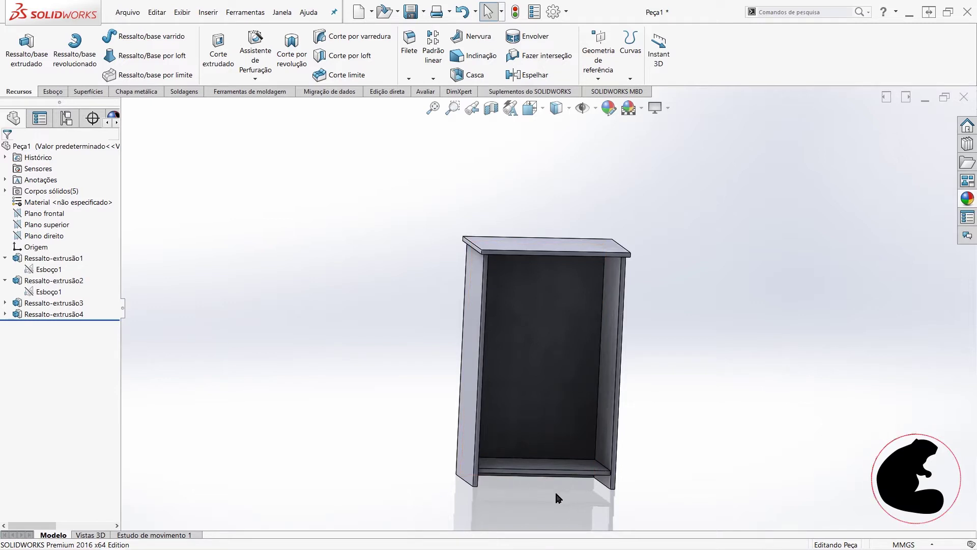
middle_click_drag(548, 365, 484, 477)
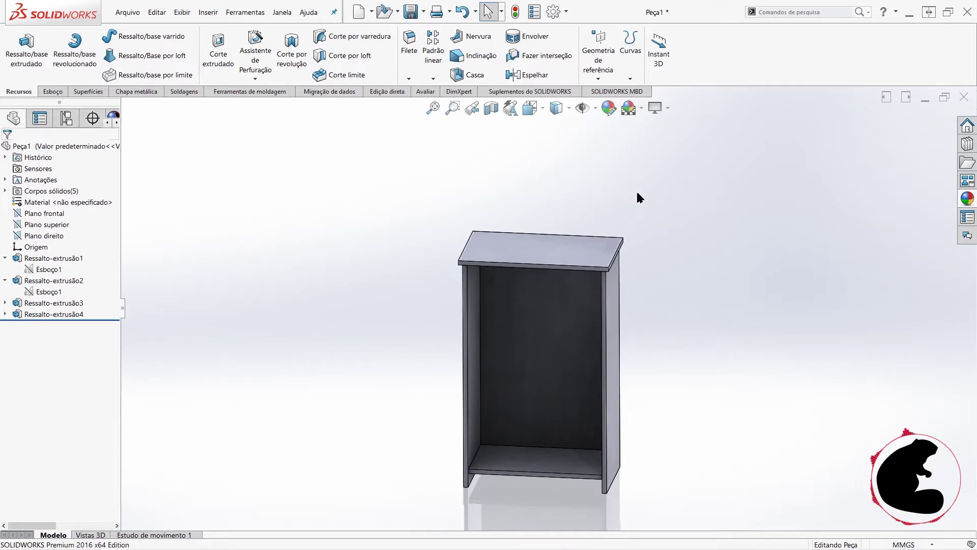
key("f")
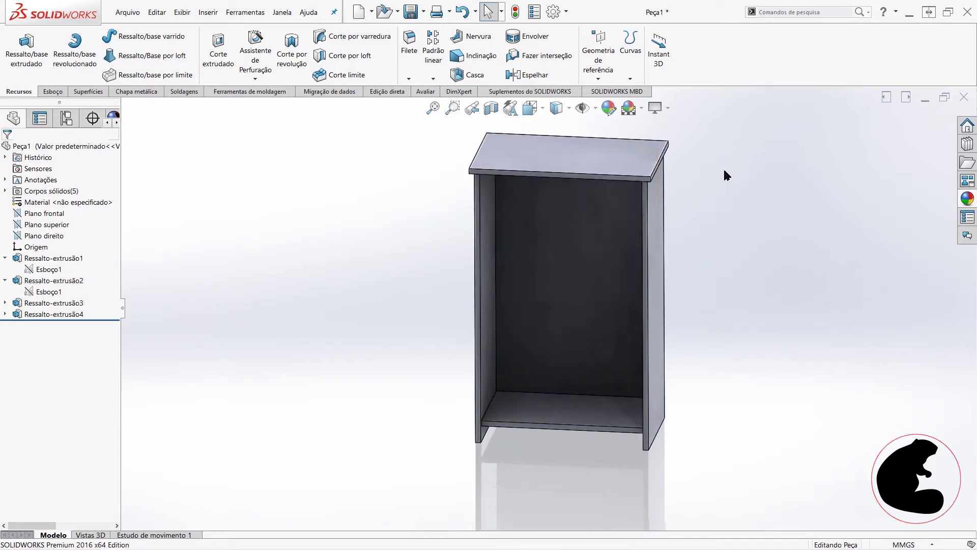
scroll(593, 181, "down", 3)
mouse_move(569, 264)
middle_mouse_down()
mouse_move(567, 197)
mouse_move(513, 175)
mouse_move(447, 186)
mouse_move(358, 179)
middle_mouse_up()
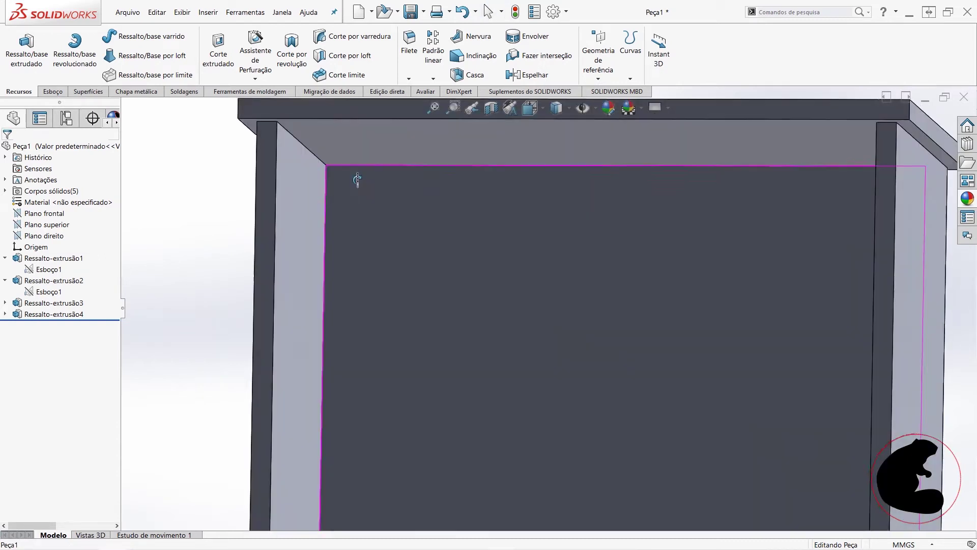
key("z")
key("z")
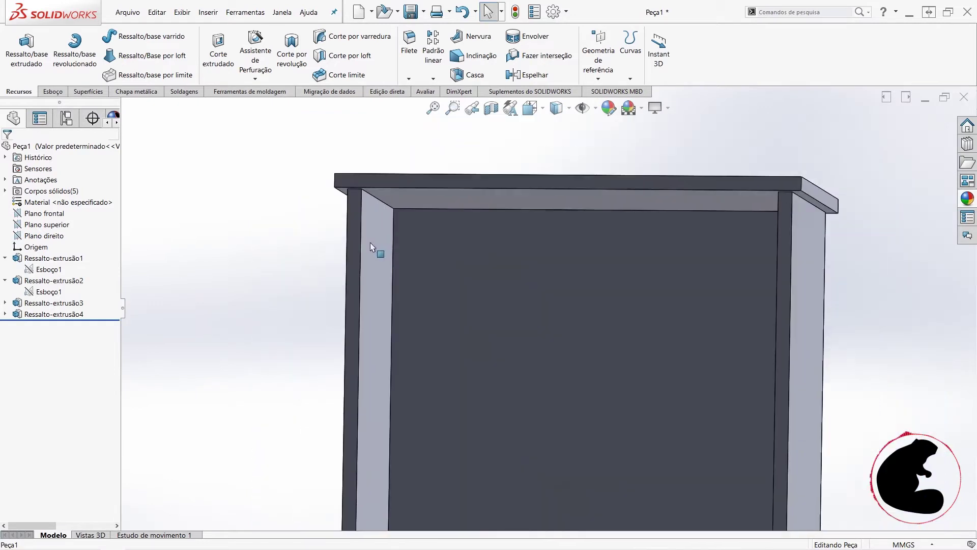
mouse_move(371, 246)
middle_mouse_down()
mouse_move(453, 261)
mouse_move(480, 286)
mouse_move(591, 283)
middle_mouse_up()
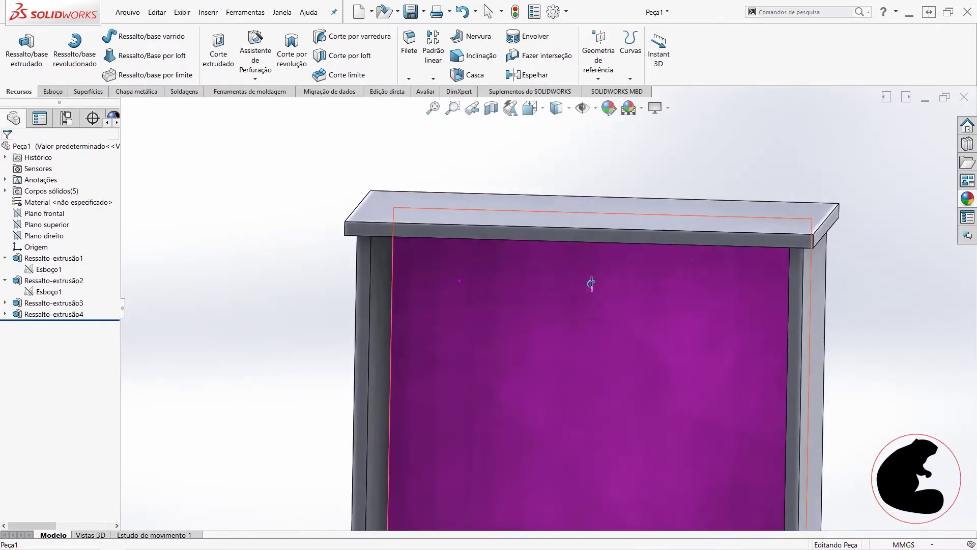
key("Escape")
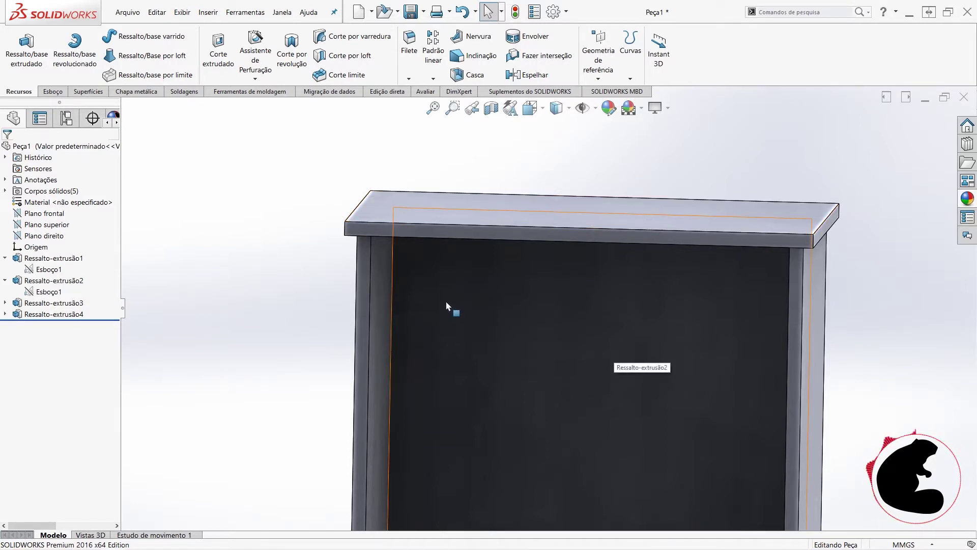
scroll(738, 356, "up", 3)
scroll(677, 385, "up", 2)
scroll(654, 399, "up", 1)
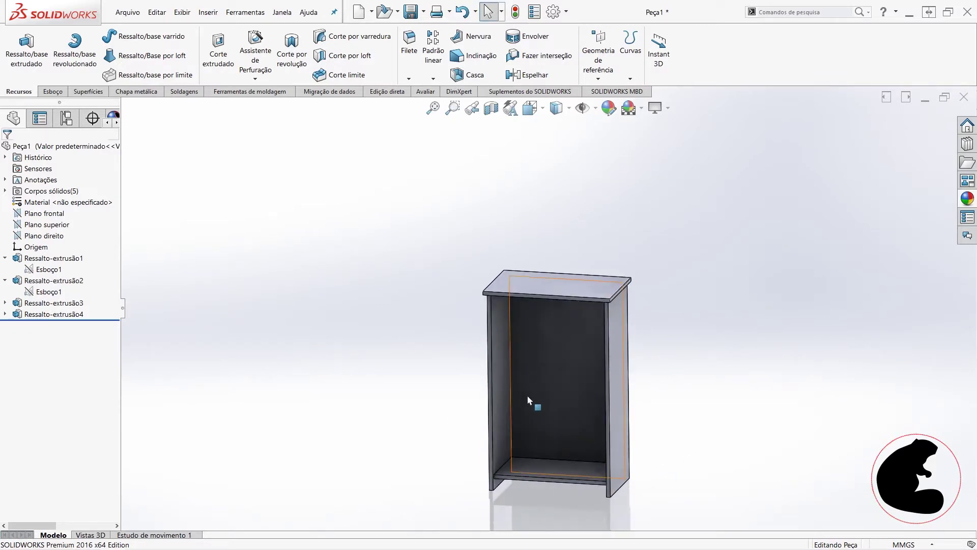
scroll(529, 399, "down", 2)
left_click(579, 334)
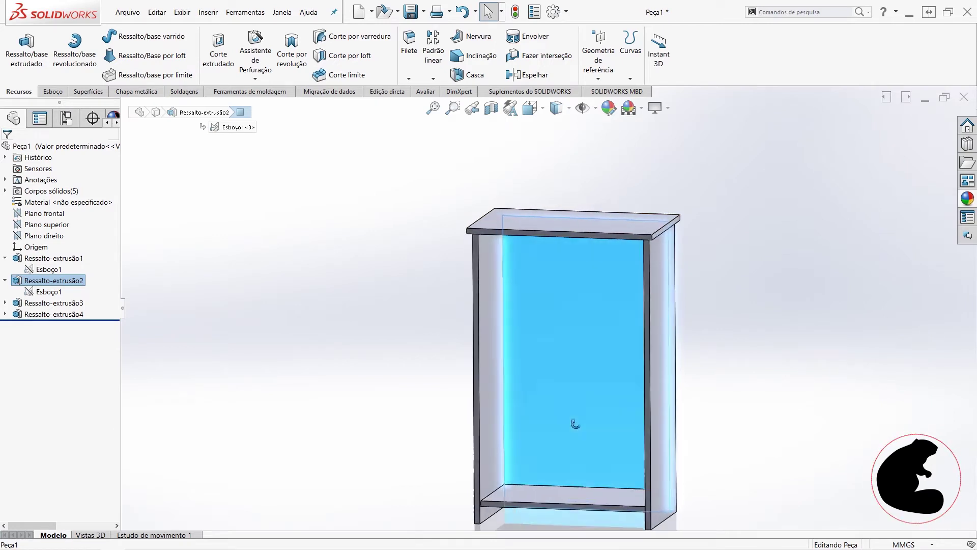
- Orbit and zoom around the cabinet to inspect the top plate's corner and underside
mouse_move(719, 430)
middle_mouse_down()
mouse_move(617, 384)
mouse_move(578, 239)
middle_mouse_up()
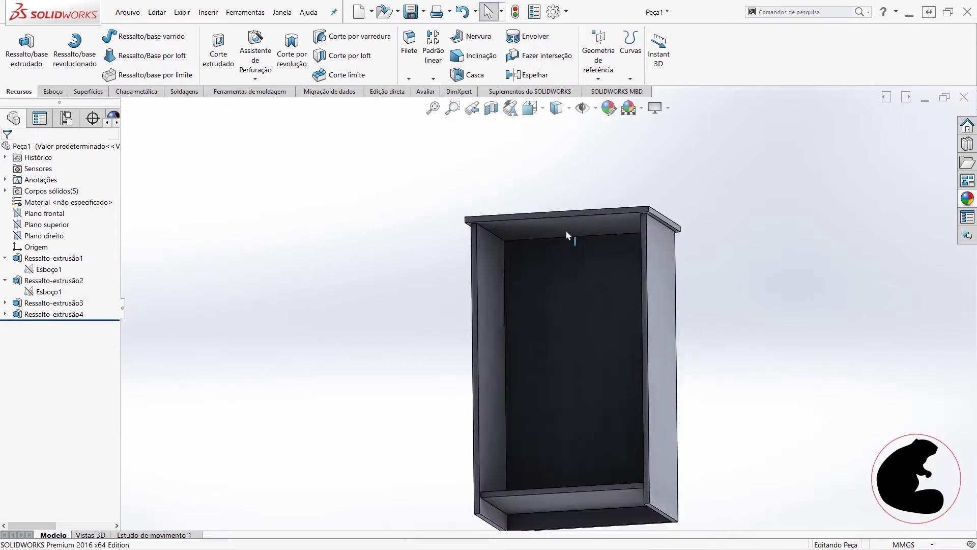
left_click(562, 224)
scroll(558, 242, "down", 3)
scroll(552, 255, "down", 2)
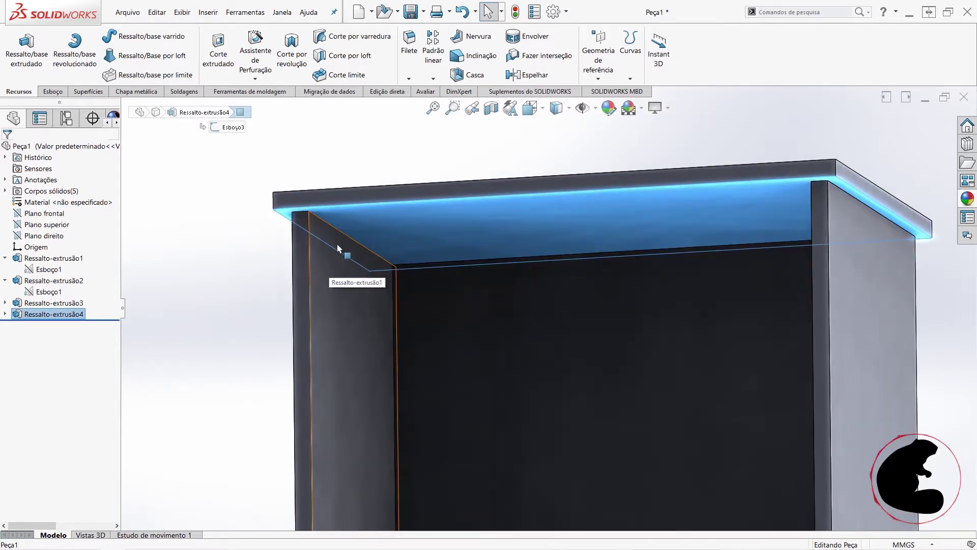
left_click(372, 171)
mouse_move(372, 168)
middle_mouse_down()
mouse_move(387, 197)
mouse_move(387, 231)
mouse_move(302, 130)
middle_mouse_up()
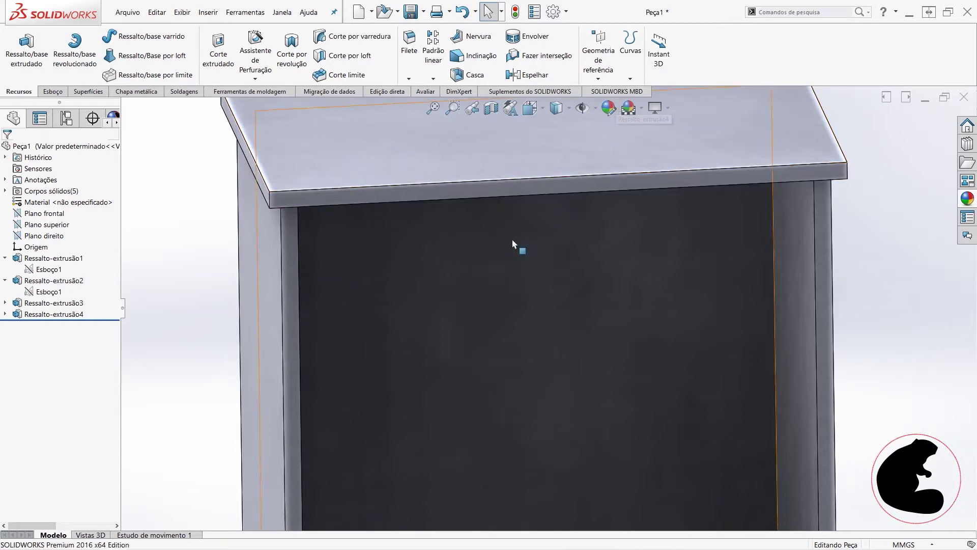
middle_click_drag(513, 244, 499, 191)
scroll(383, 178, "up", 3)
scroll(383, 178, "down", 5)
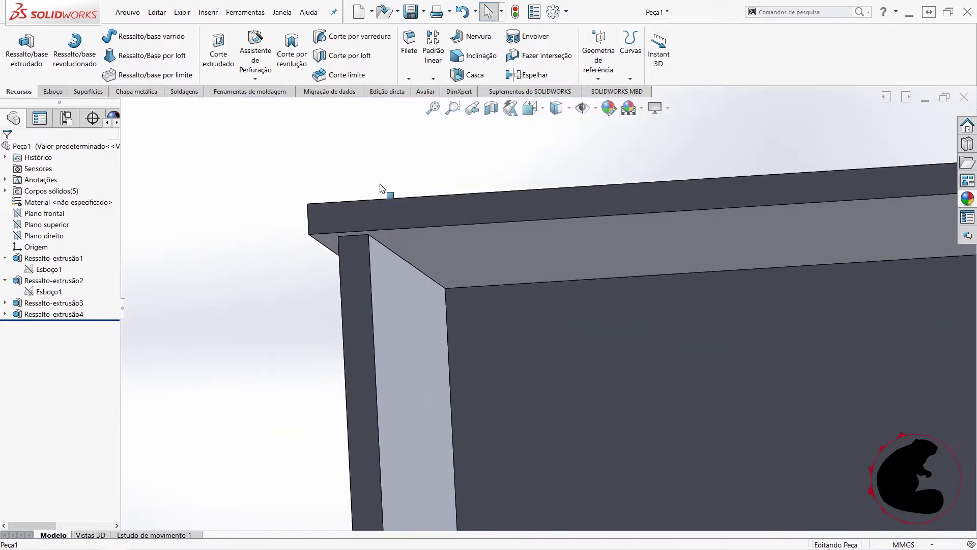
middle_click_drag(382, 188, 399, 294)
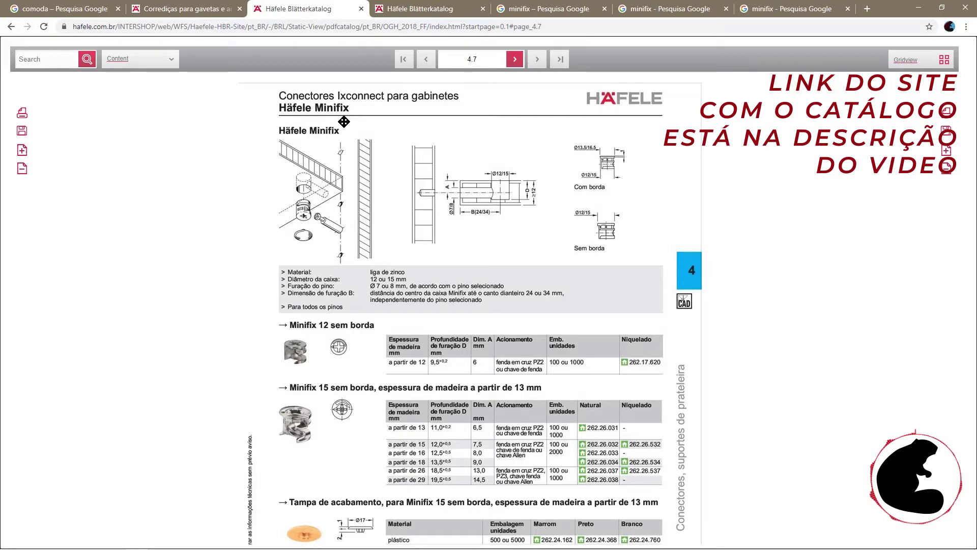
left_click(409, 14)
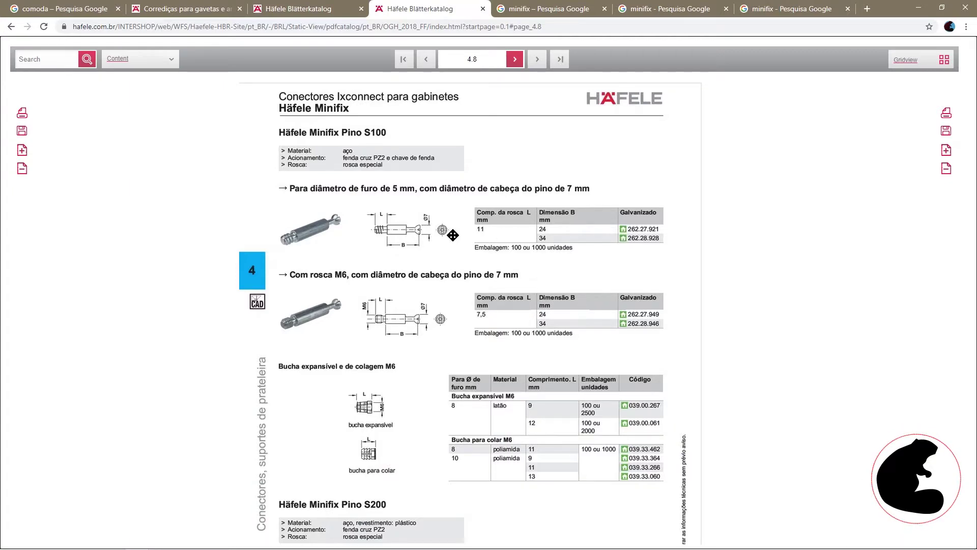
left_click(315, 11)
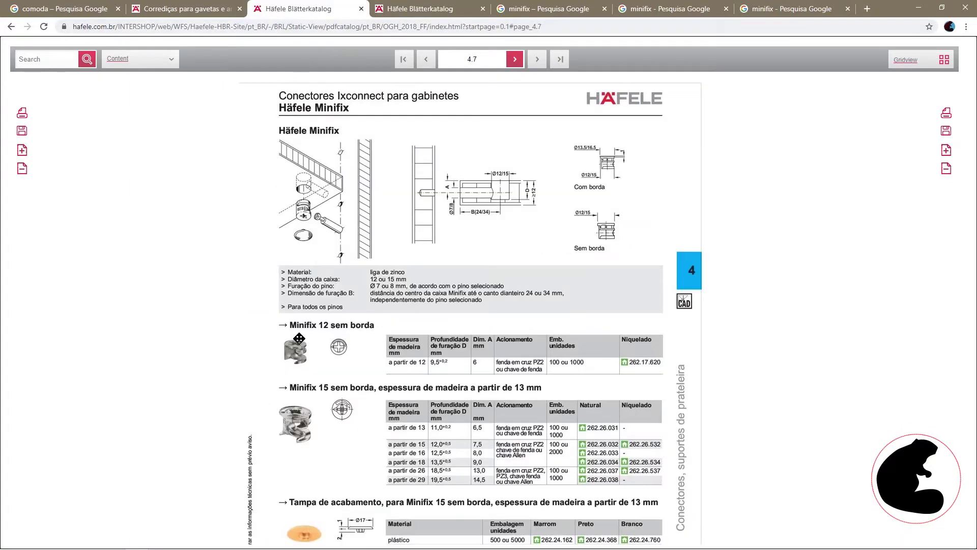
scroll(327, 373, "down", 1)
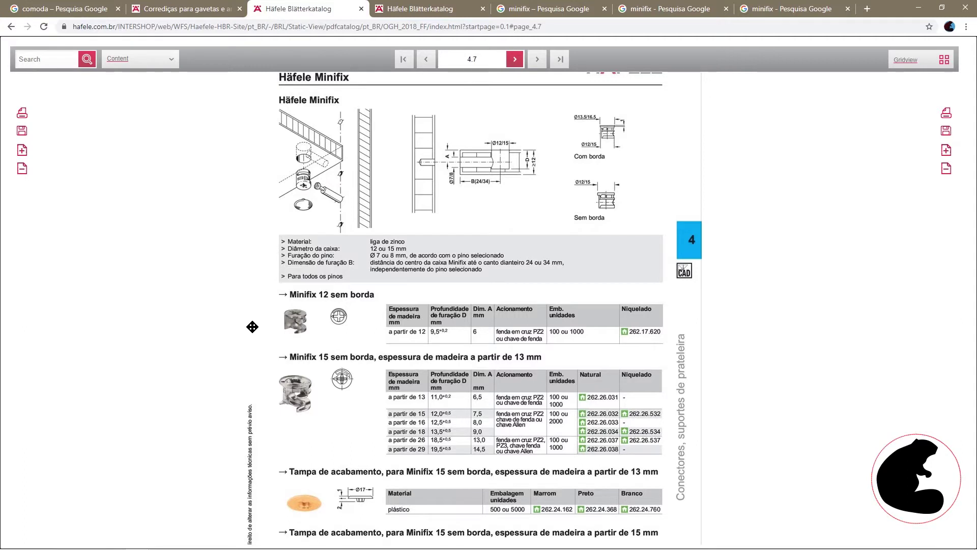
scroll(373, 379, "down", 2)
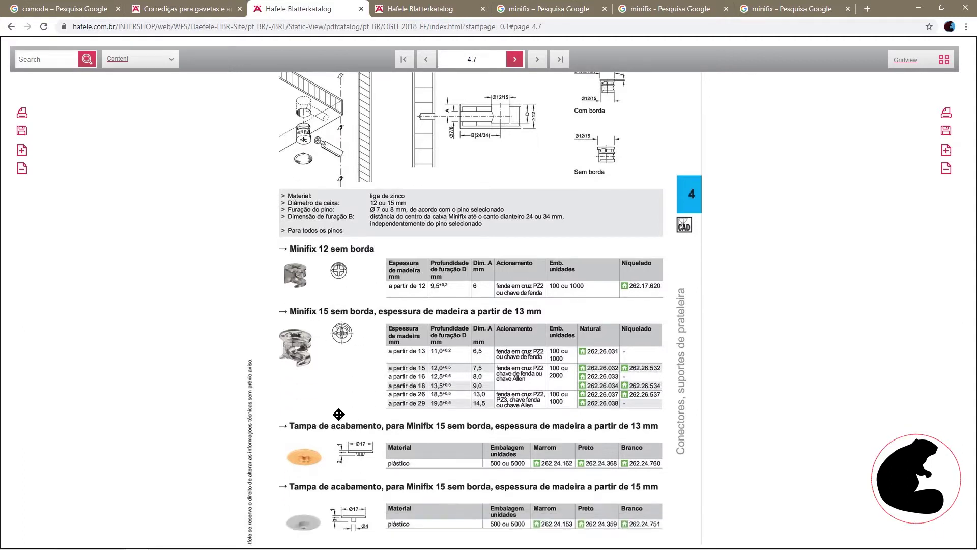
scroll(340, 404, "down", 1)
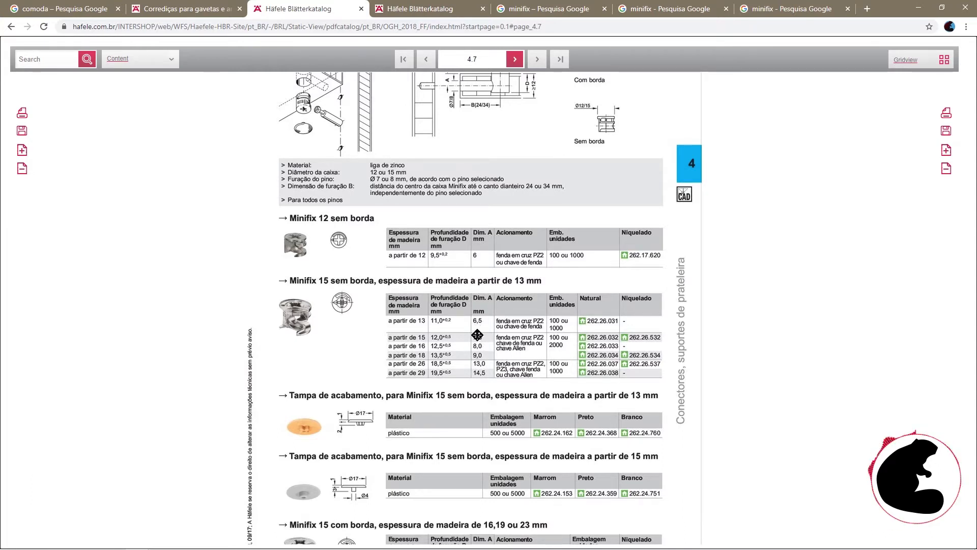
scroll(487, 336, "up", 1)
scroll(580, 260, "up", 1)
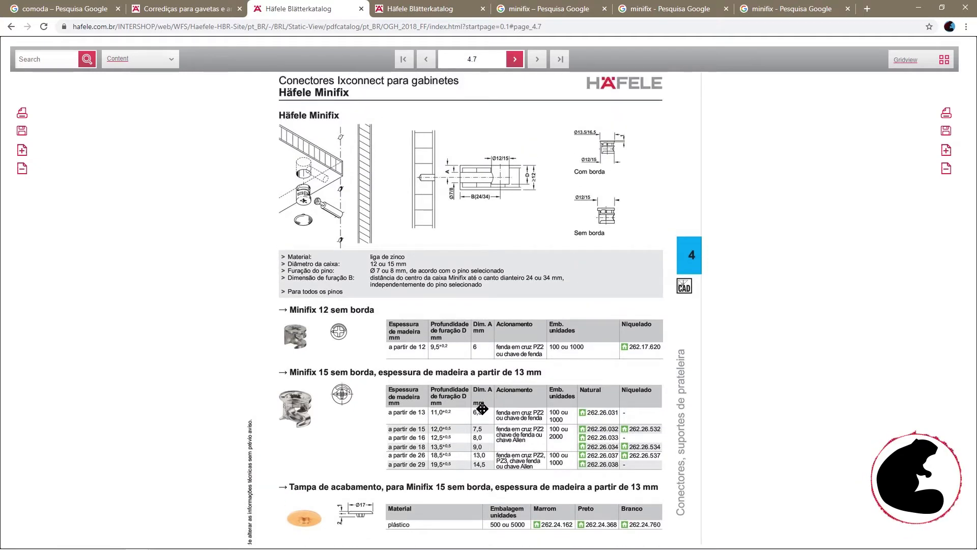
scroll(487, 402, "up", 1)
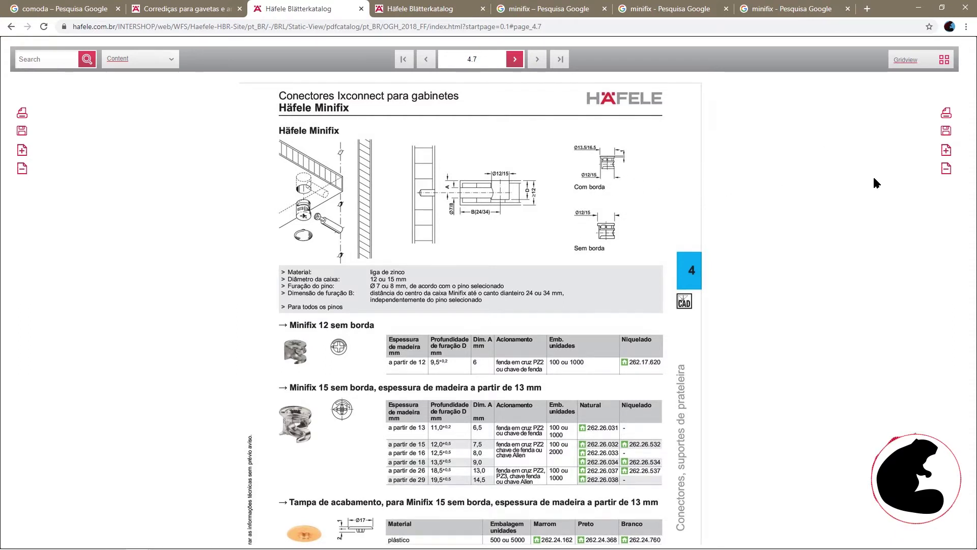
scroll(657, 122, "down", 3)
scroll(661, 122, "up", 3)
- Flip between catalog pages 4.8 and 4.7, scrolling through page 4.7's table
key("ctrl+Tab")
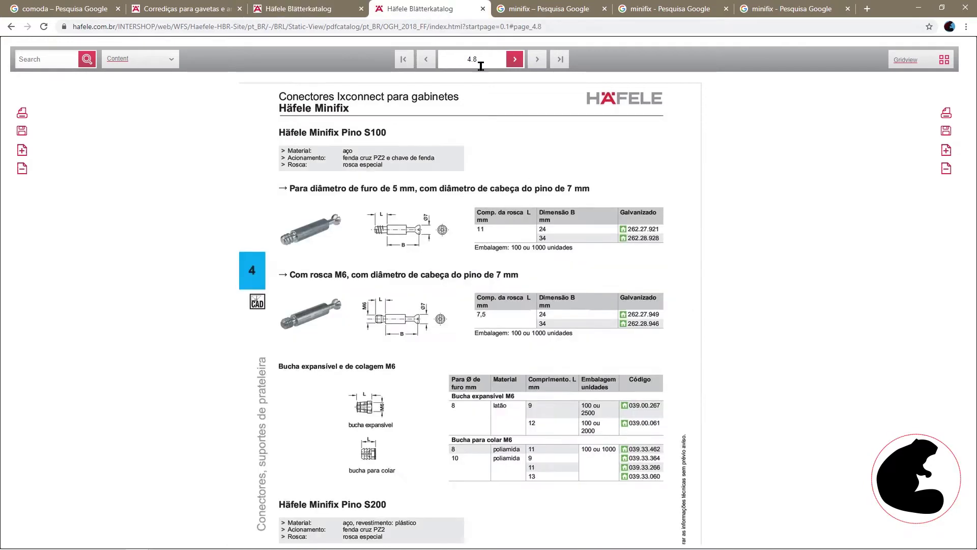
key("ctrl+shift+Tab")
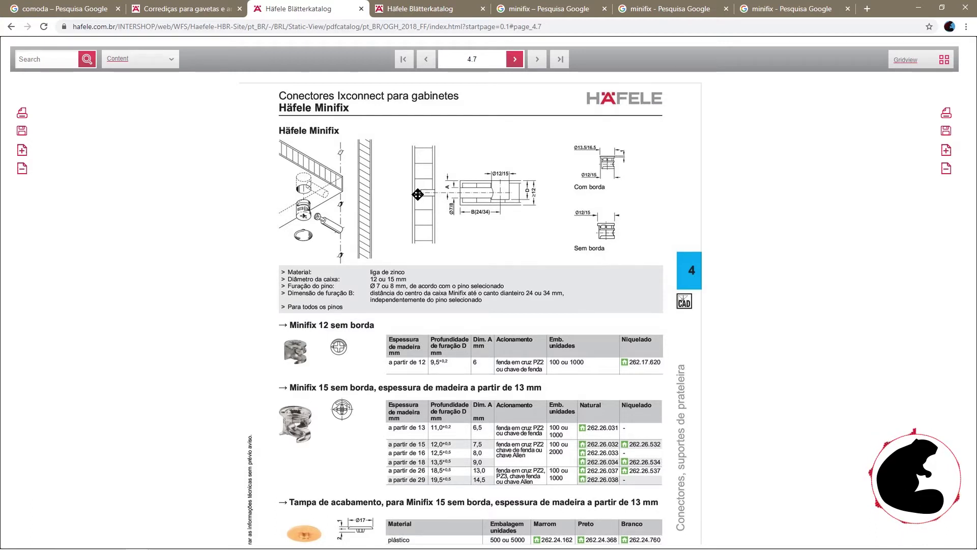
scroll(409, 328, "down", 1)
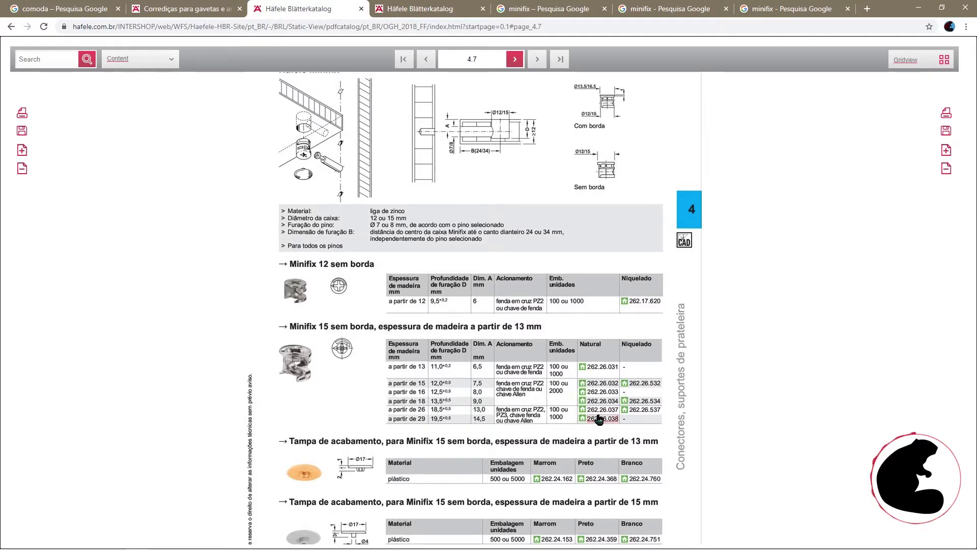
scroll(599, 419, "up", 1)
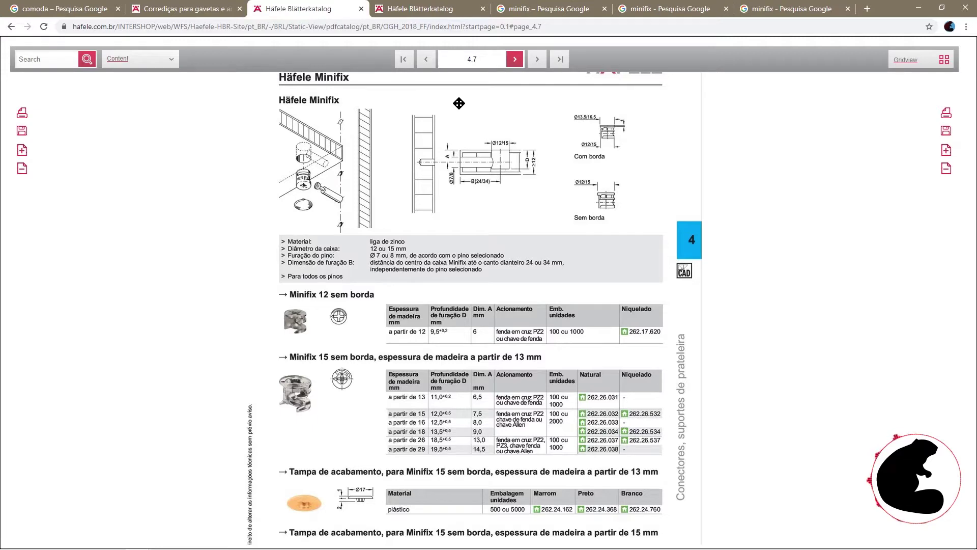
- Study the Minifix Pino S100 bolt tables on page 4.8, then return to page 4.7
left_click(441, 11)
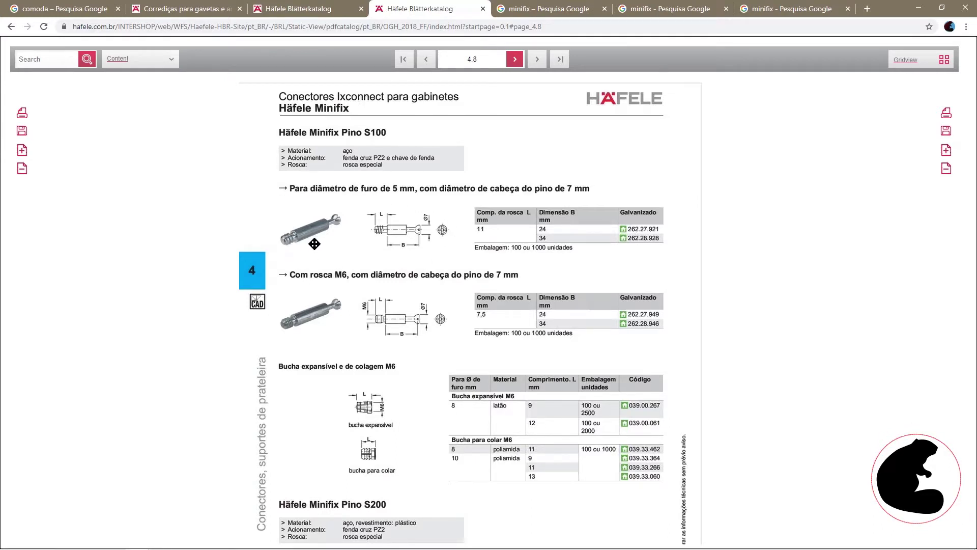
scroll(385, 238, "down", 1)
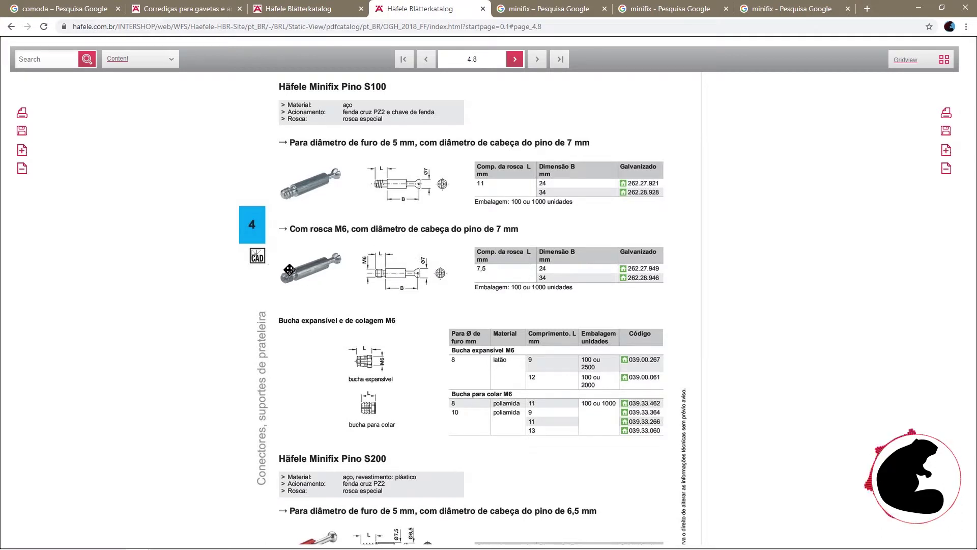
scroll(275, 311, "down", 1)
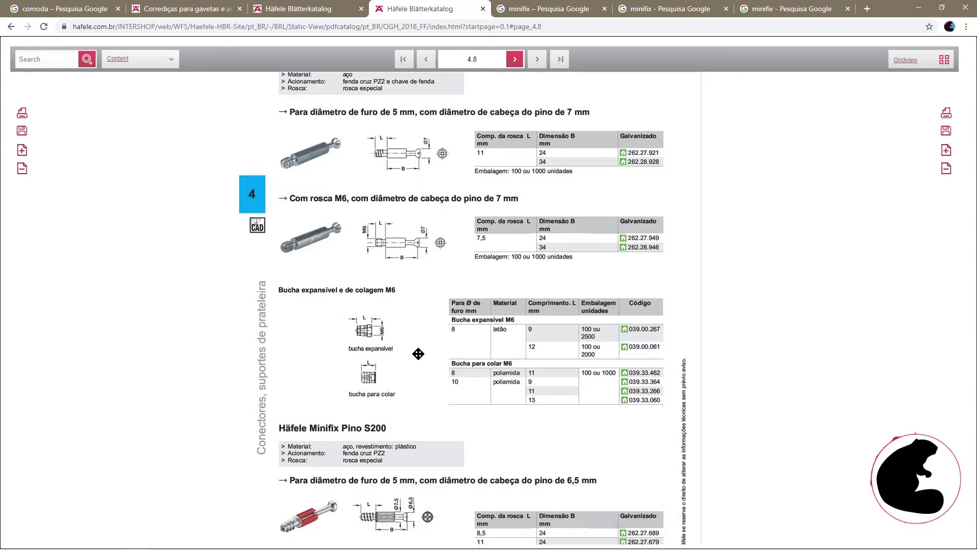
scroll(390, 385, "up", 1)
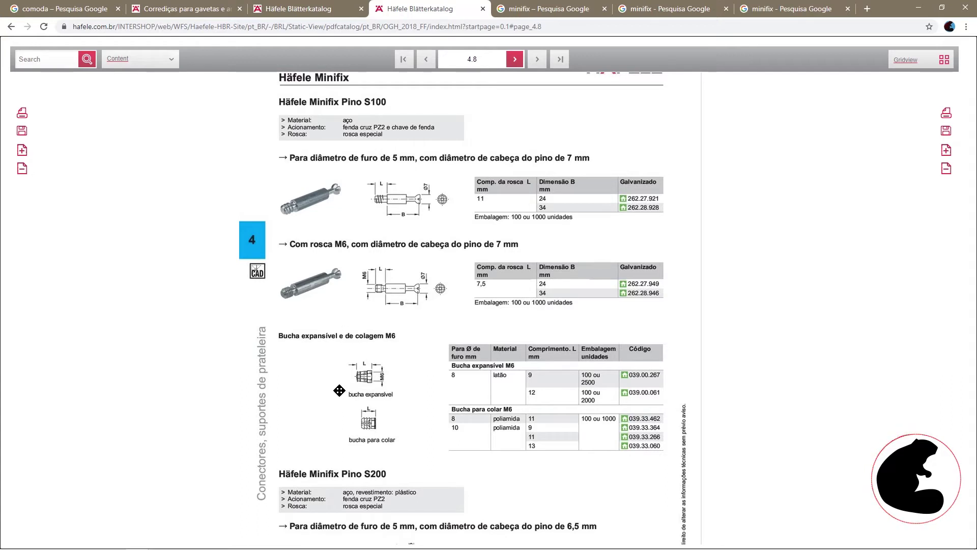
scroll(347, 300, "up", 1)
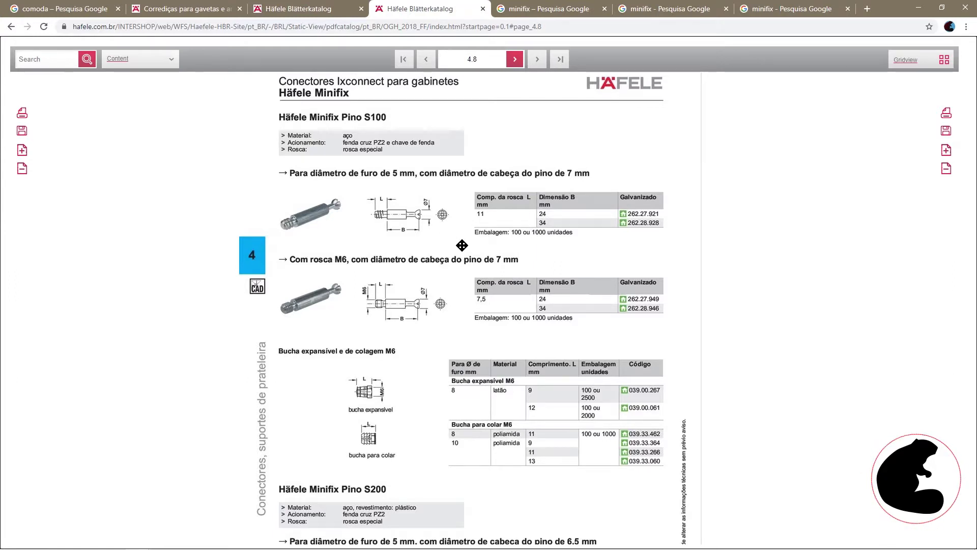
scroll(437, 239, "down", 1)
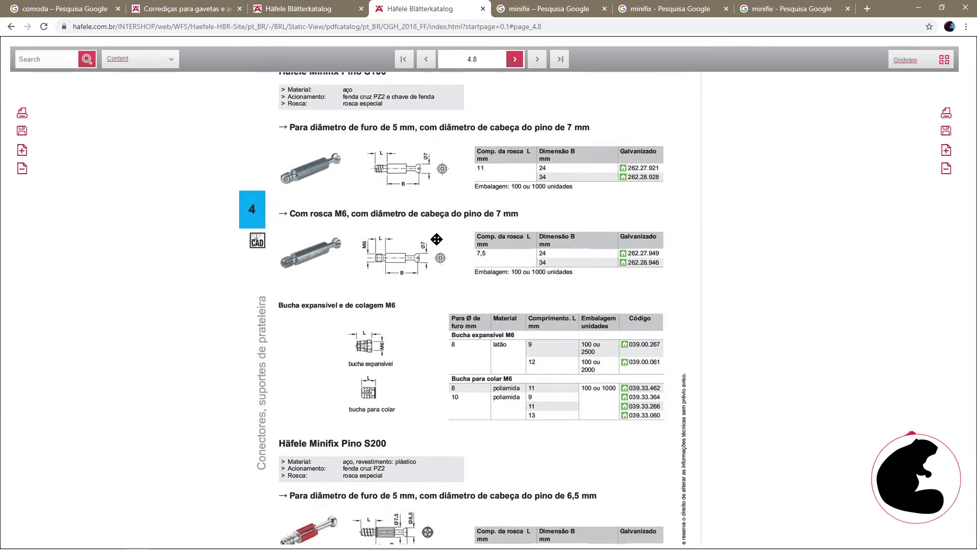
scroll(351, 215, "down", 1)
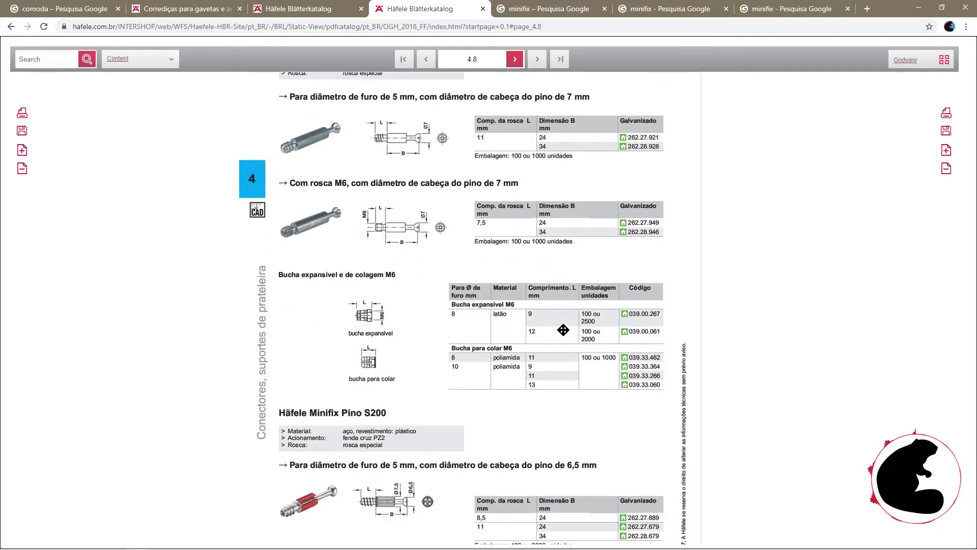
scroll(317, 401, "down", 1)
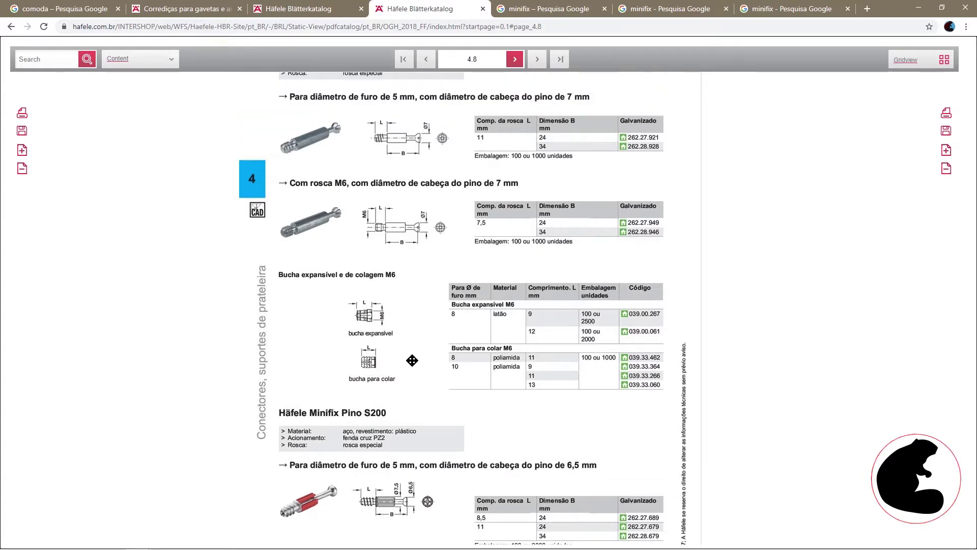
scroll(414, 353, "up", 1)
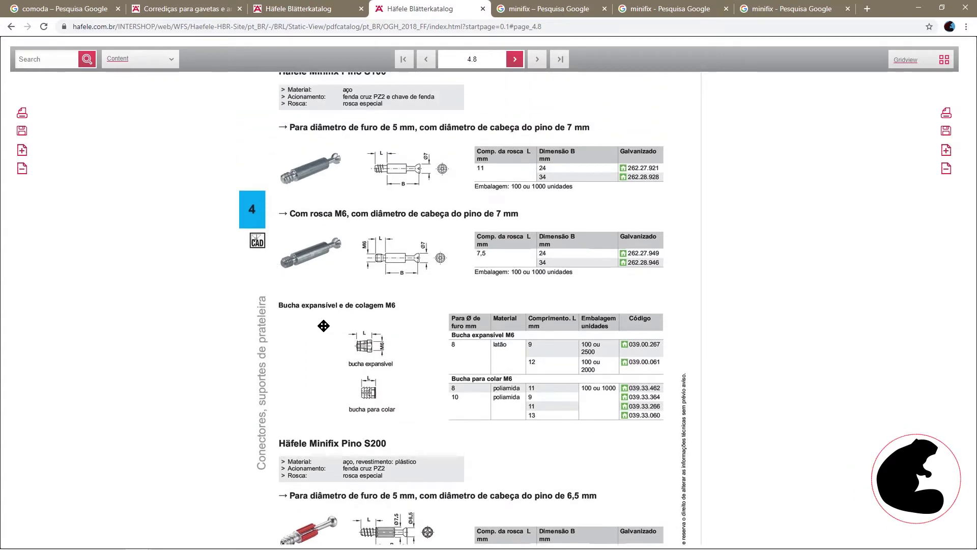
scroll(323, 325, "up", 1)
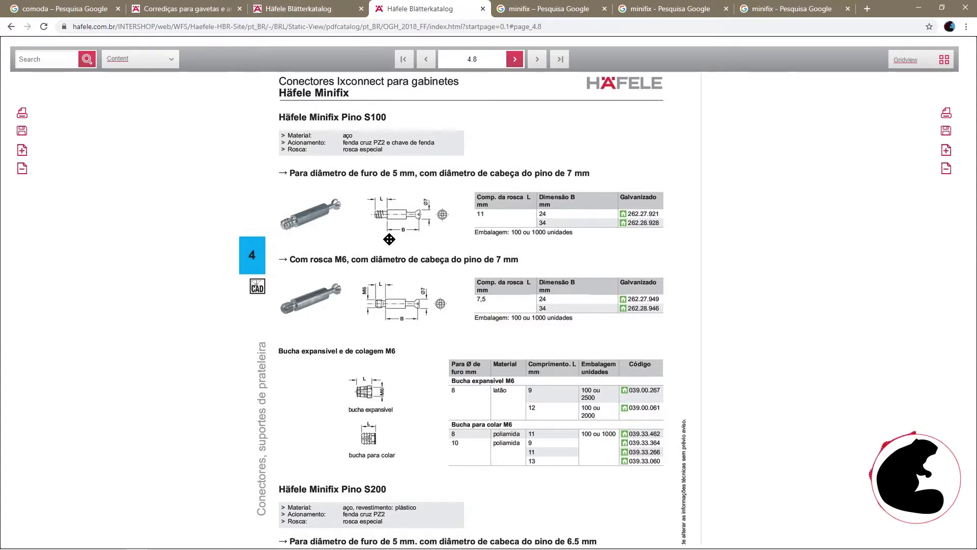
left_click(323, 14)
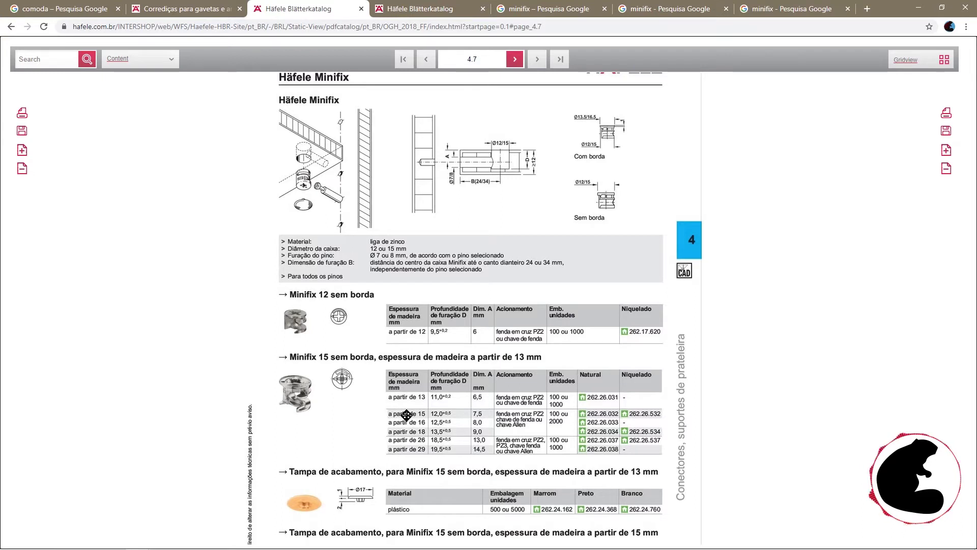
scroll(463, 425, "down", 1)
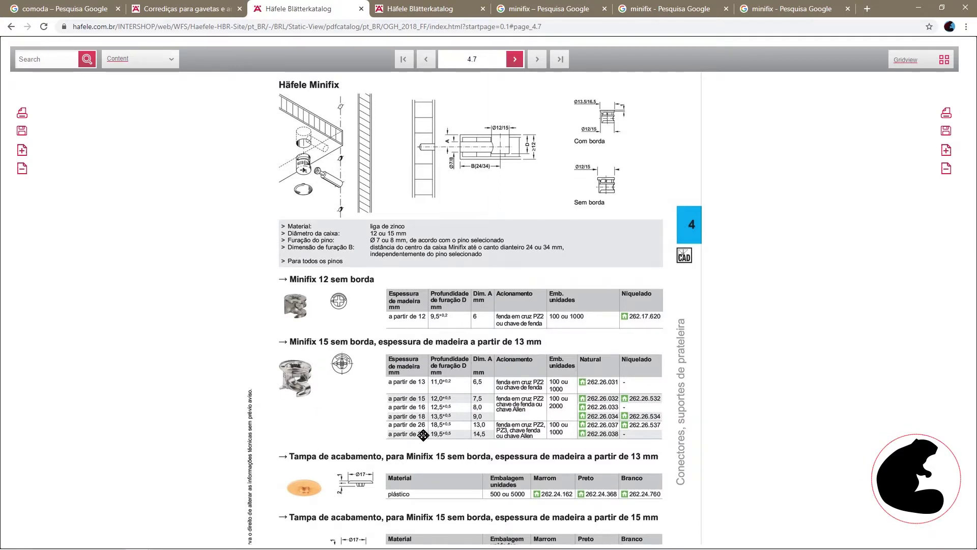
scroll(423, 435, "down", 1)
scroll(526, 390, "down", 1)
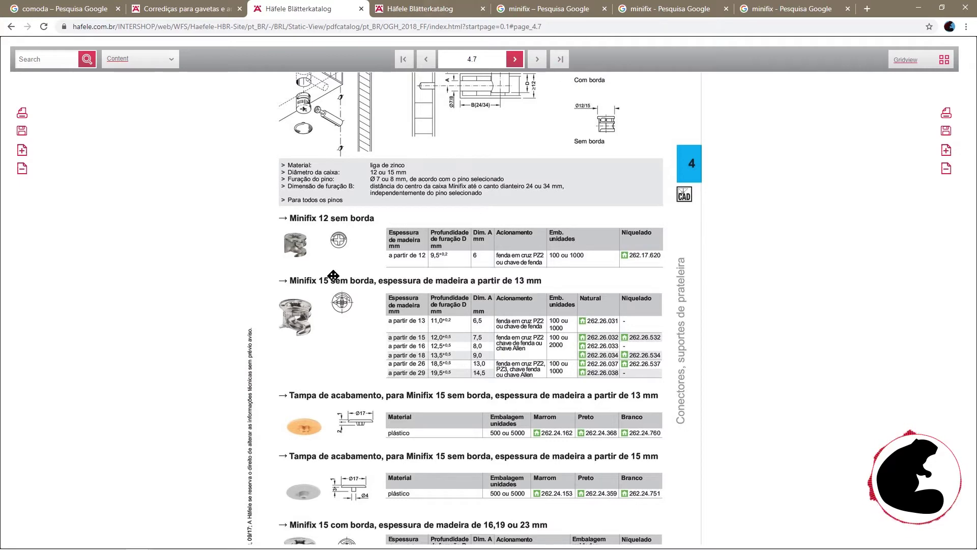
left_click(415, 8)
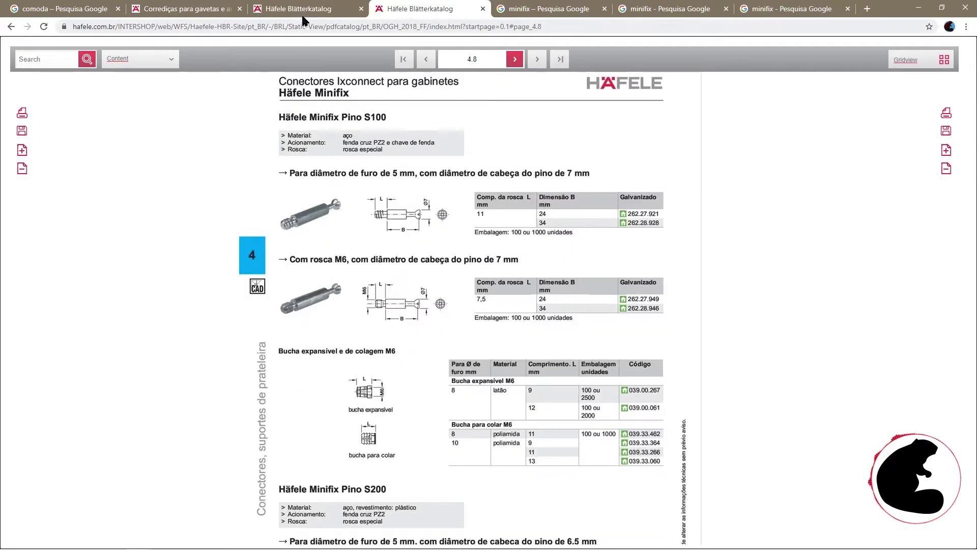
left_click(302, 15)
left_click_drag(898, 12, 976, 127)
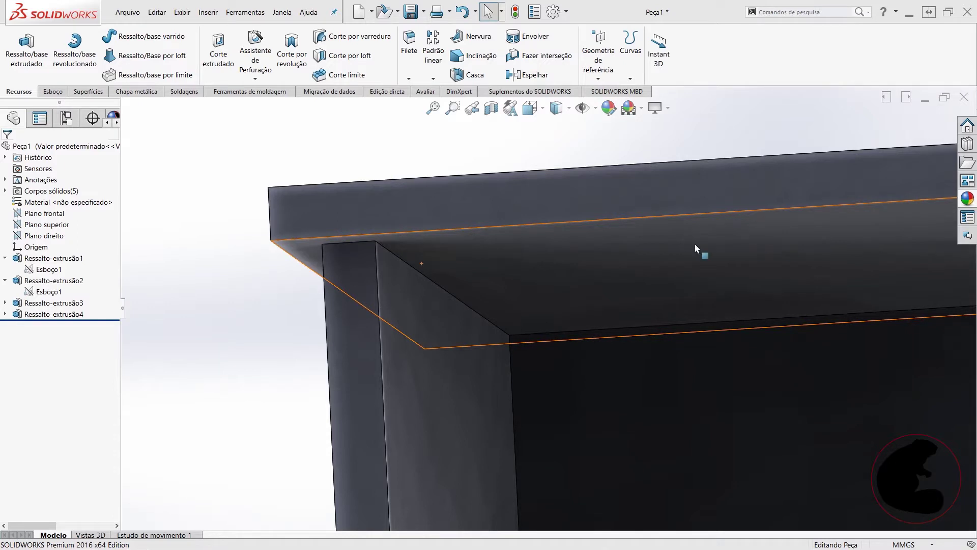
middle_click_drag(663, 251, 640, 337)
scroll(640, 337, "up", 3)
scroll(633, 371, "up", 2)
left_click(613, 297)
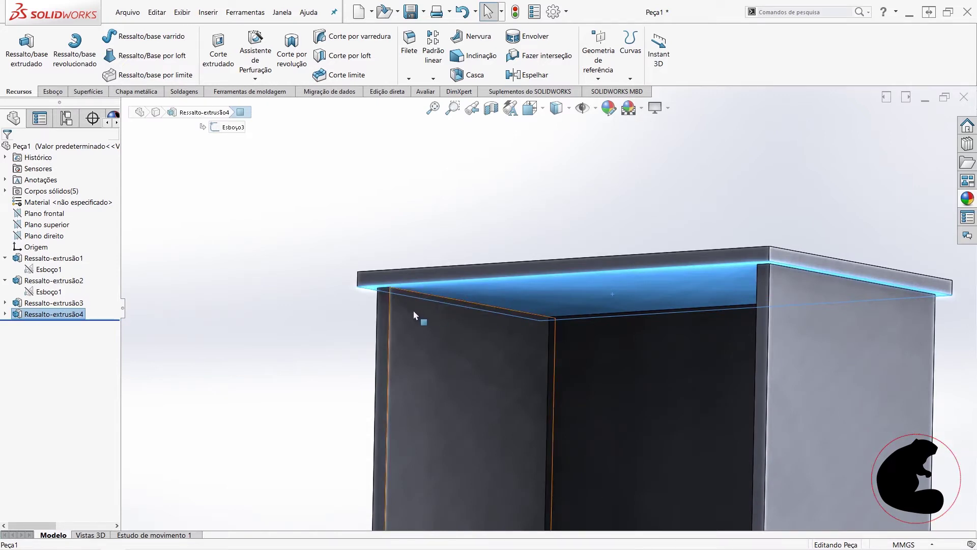
key("Right")
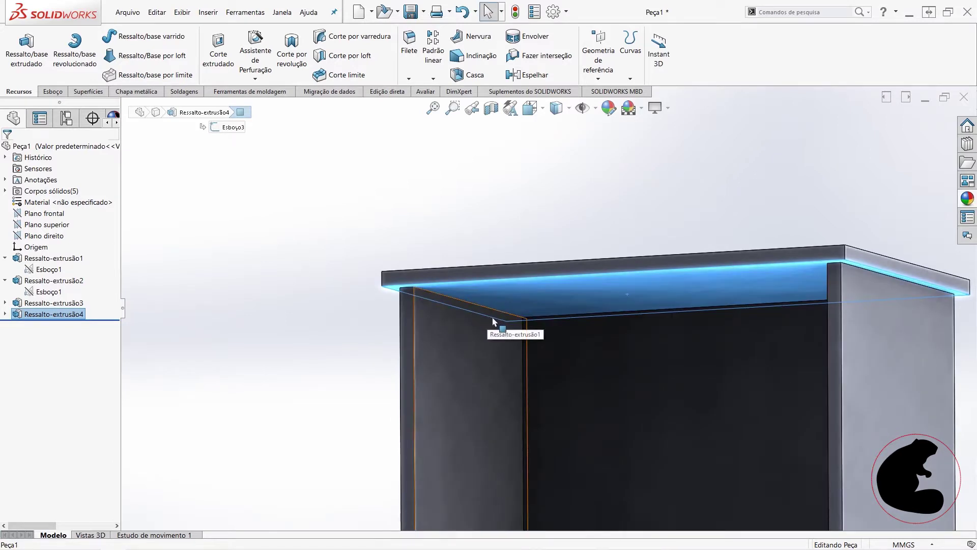
key("Right")
key("Right")
key("Right")
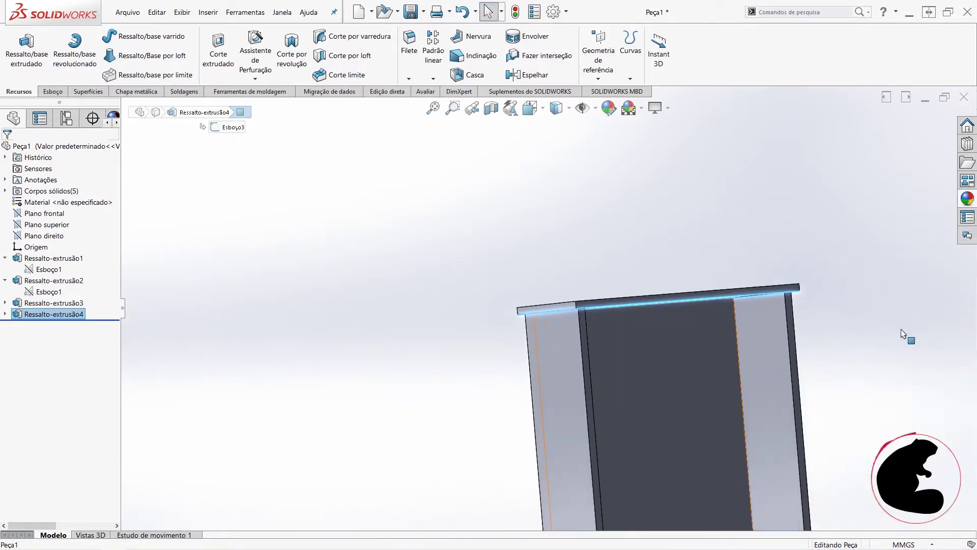
key("Right")
key("Right")
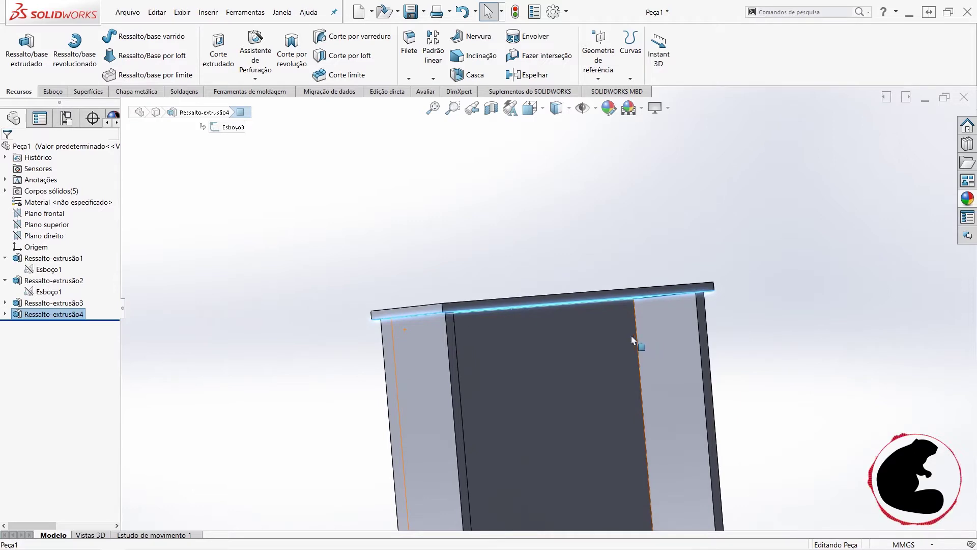
key("Right")
key("Right")
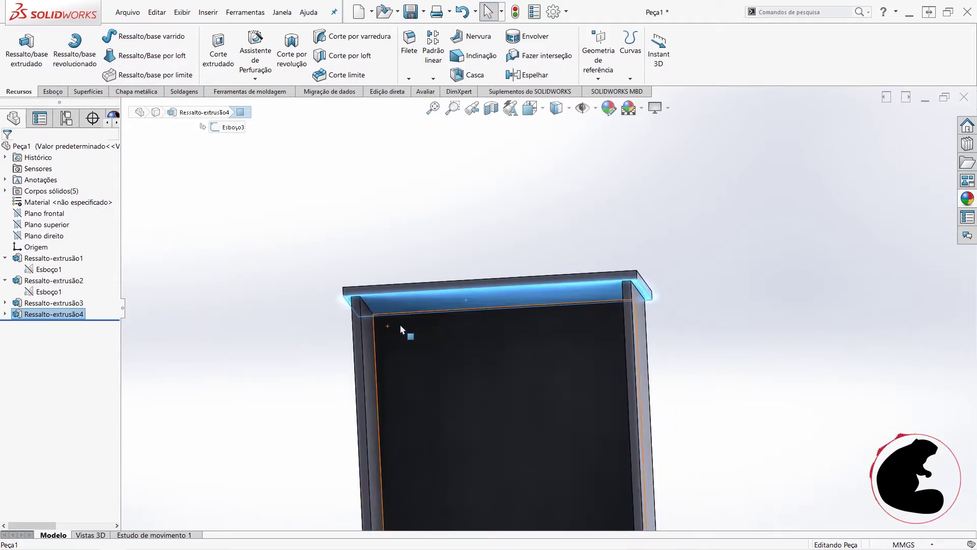
scroll(515, 386, "up", 5)
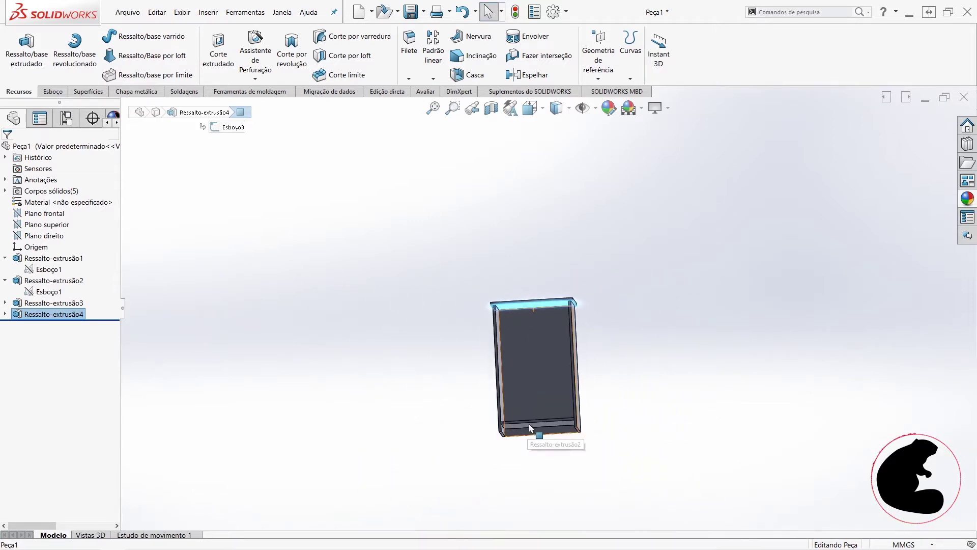
key("Right")
key("Right")
scroll(525, 430, "down", 5)
scroll(522, 416, "down", 3)
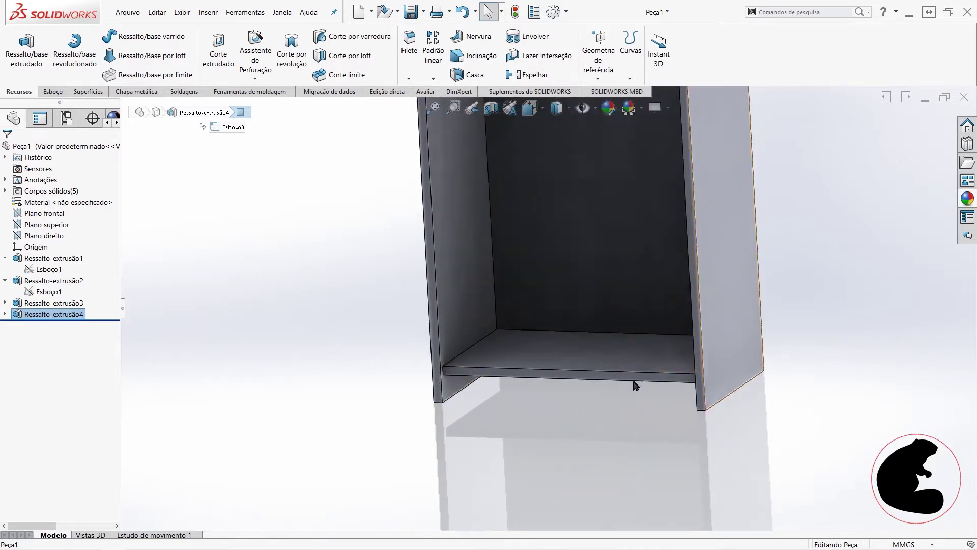
mouse_move(467, 366)
middle_mouse_down()
mouse_move(467, 334)
mouse_move(473, 380)
middle_mouse_up()
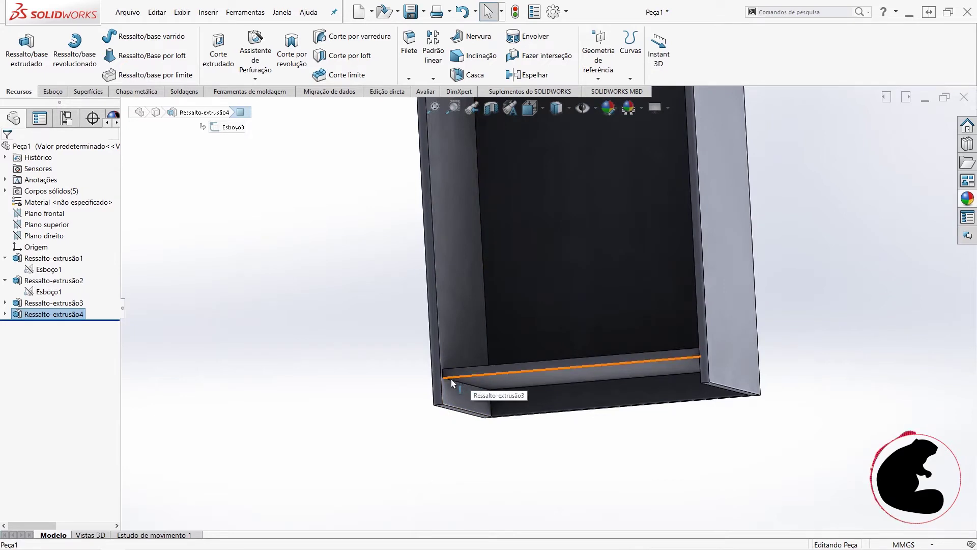
mouse_move(460, 387)
middle_mouse_down()
mouse_move(513, 337)
mouse_move(510, 345)
middle_mouse_up()
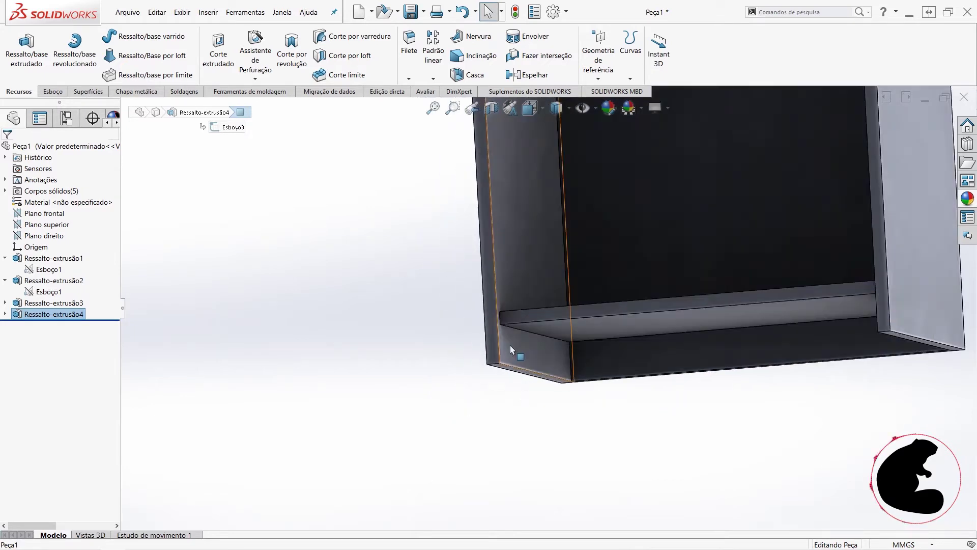
left_click(510, 345)
left_click(578, 431)
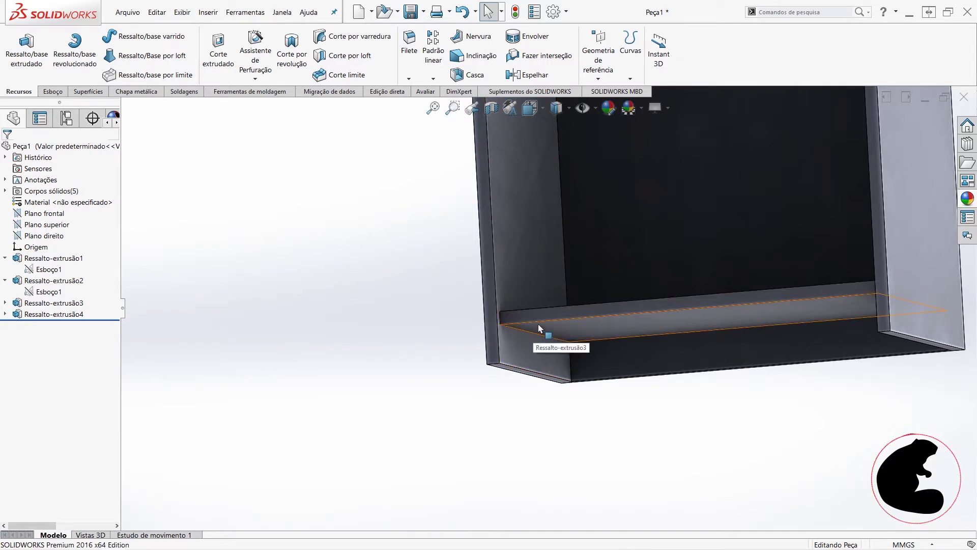
middle_click_drag(541, 330, 554, 374)
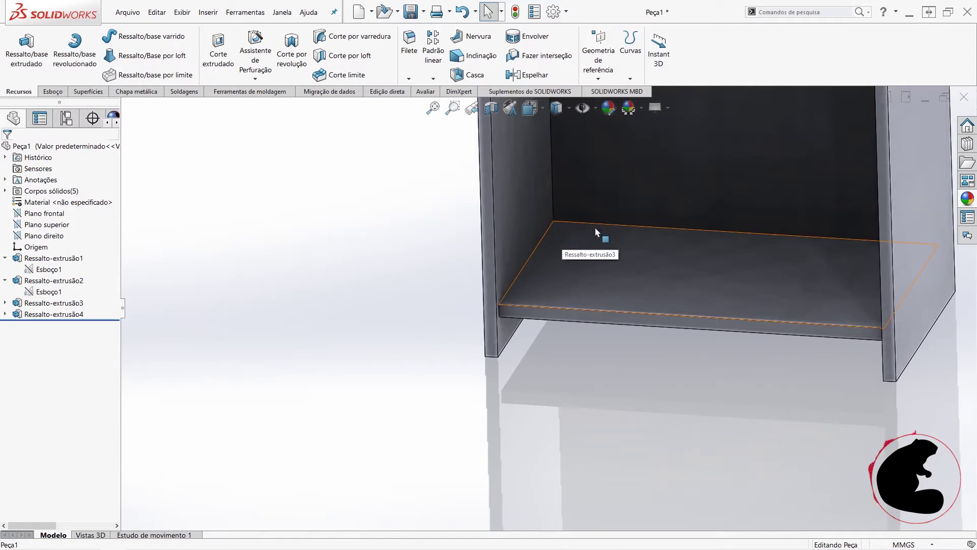
left_click(696, 331)
mouse_move(696, 331)
middle_mouse_down()
mouse_move(731, 293)
mouse_move(794, 264)
middle_mouse_up()
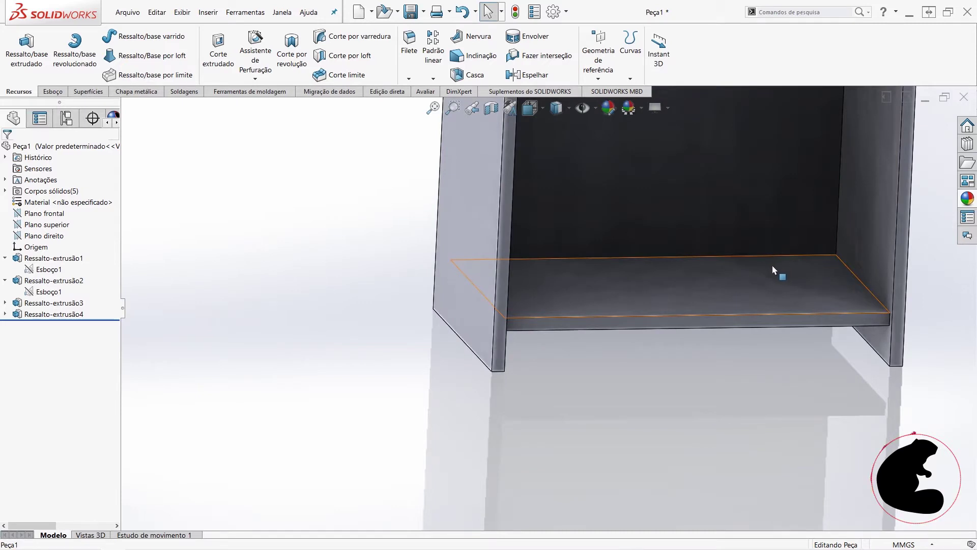
scroll(790, 321, "up", 3)
middle_click_drag(795, 331, 712, 331)
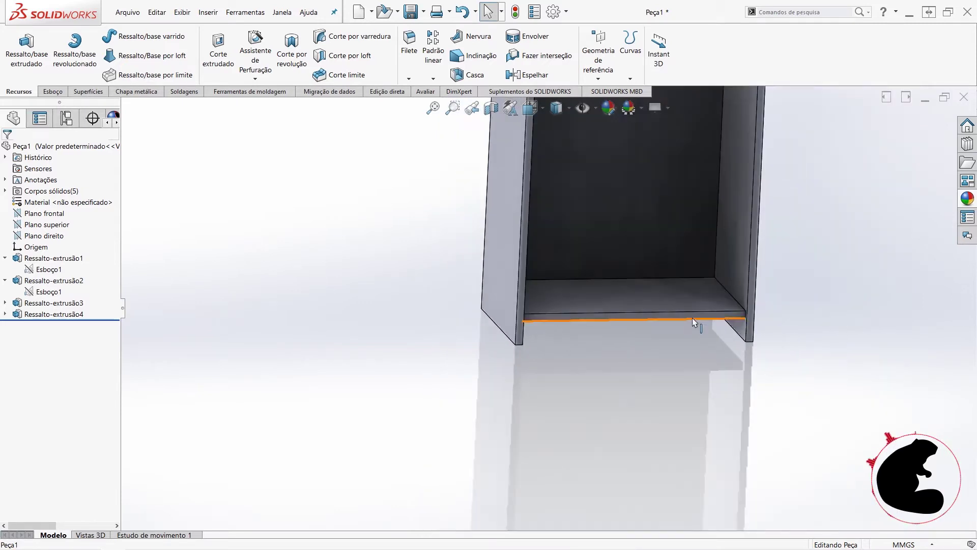
scroll(713, 331, "up", 3)
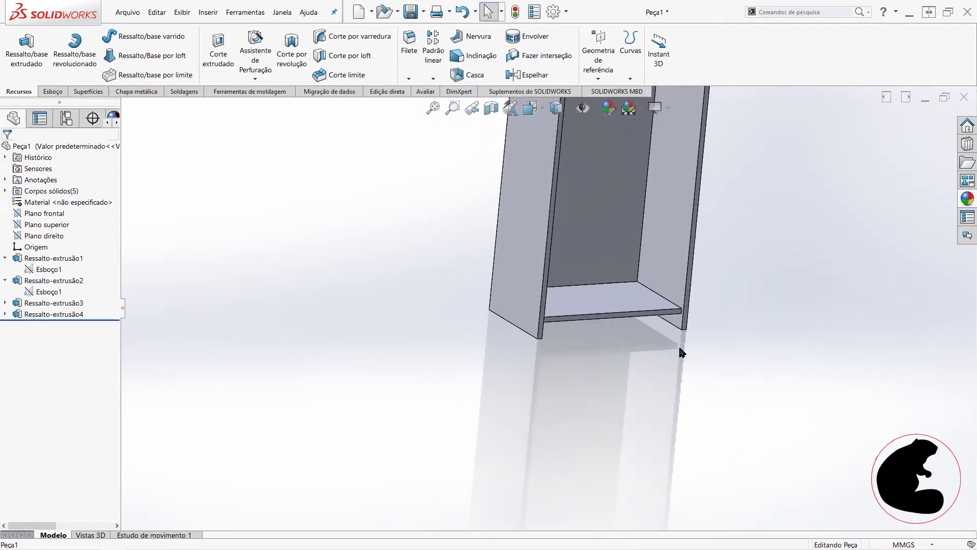
scroll(677, 346, "up", 2)
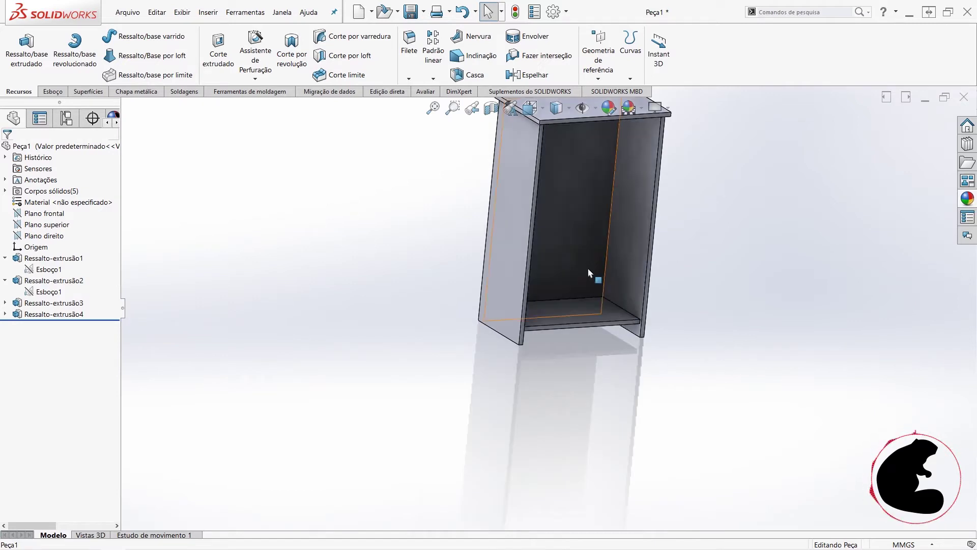
middle_click_drag(586, 299, 572, 333)
scroll(572, 333, "down", 2)
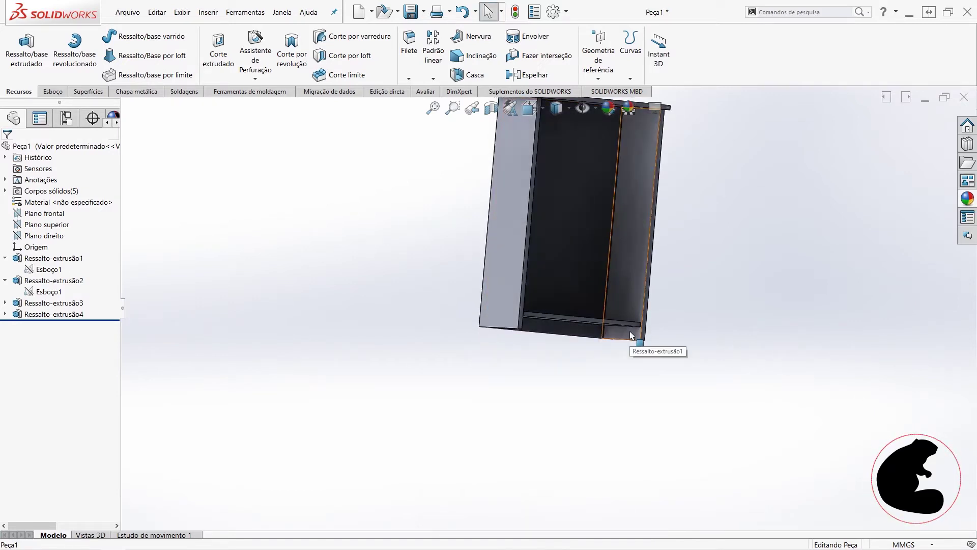
scroll(630, 355, "up", 2)
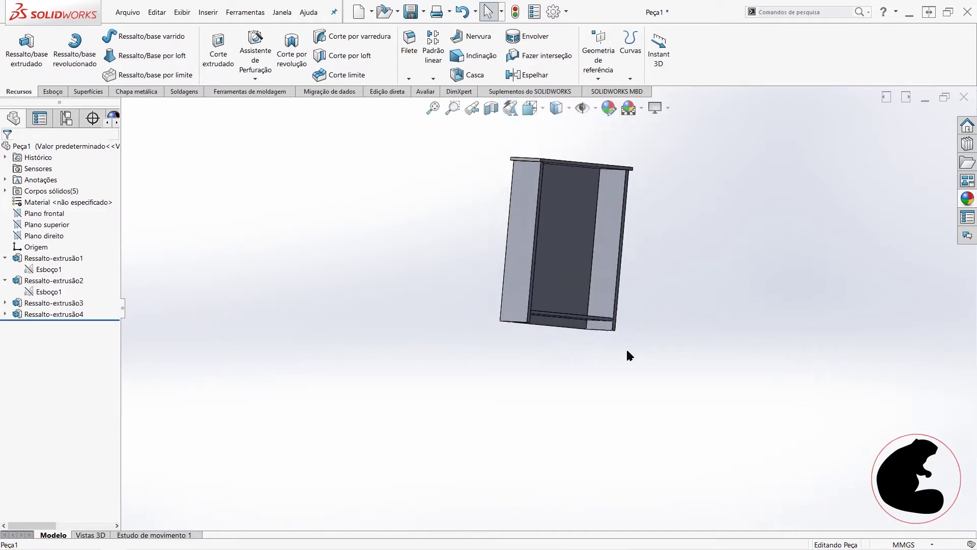
scroll(543, 294, "down", 5)
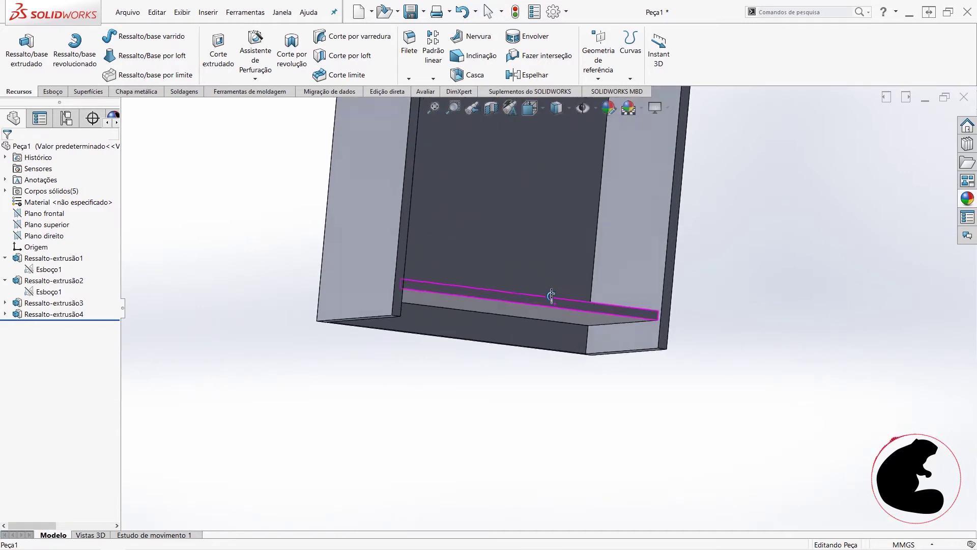
middle_click_drag(551, 296, 516, 228)
left_click(516, 228)
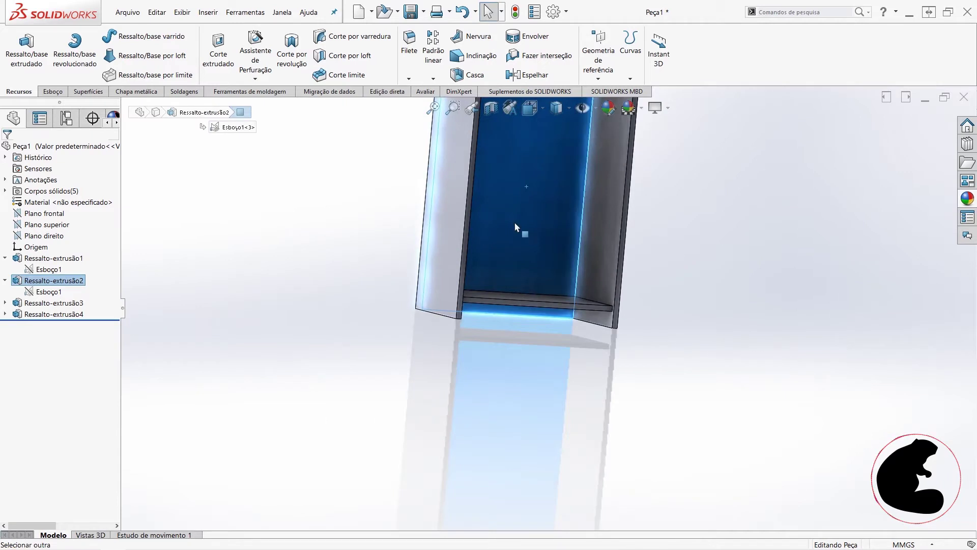
- Deselect the back panel, zoom in, and select the top plate Ressalto-extrusão4
scroll(533, 224, "up", 2)
scroll(481, 181, "down", 2)
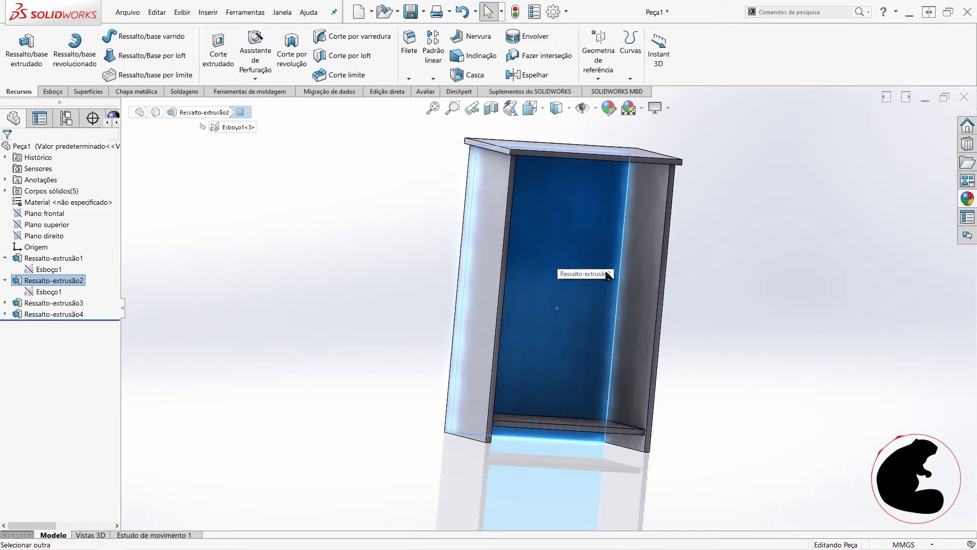
left_click(709, 217)
scroll(607, 214, "up", 4)
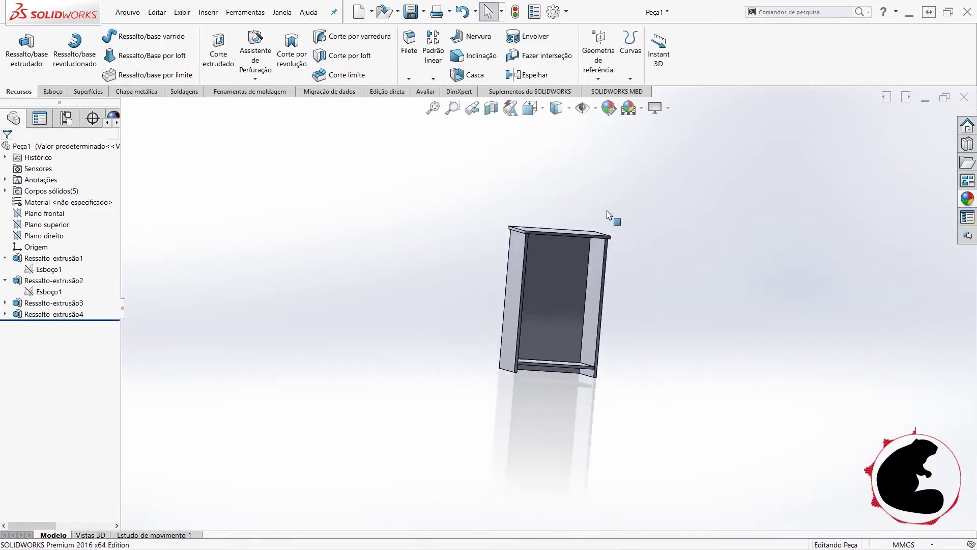
scroll(560, 245, "down", 2)
scroll(443, 297, "down", 2)
scroll(443, 288, "down", 2)
scroll(370, 276, "down", 2)
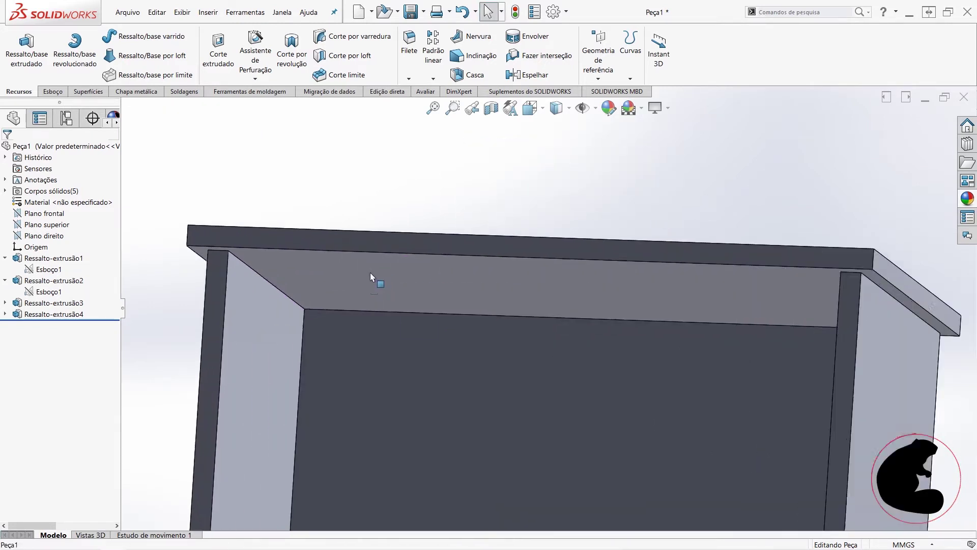
scroll(370, 277, "down", 1)
scroll(365, 280, "down", 1)
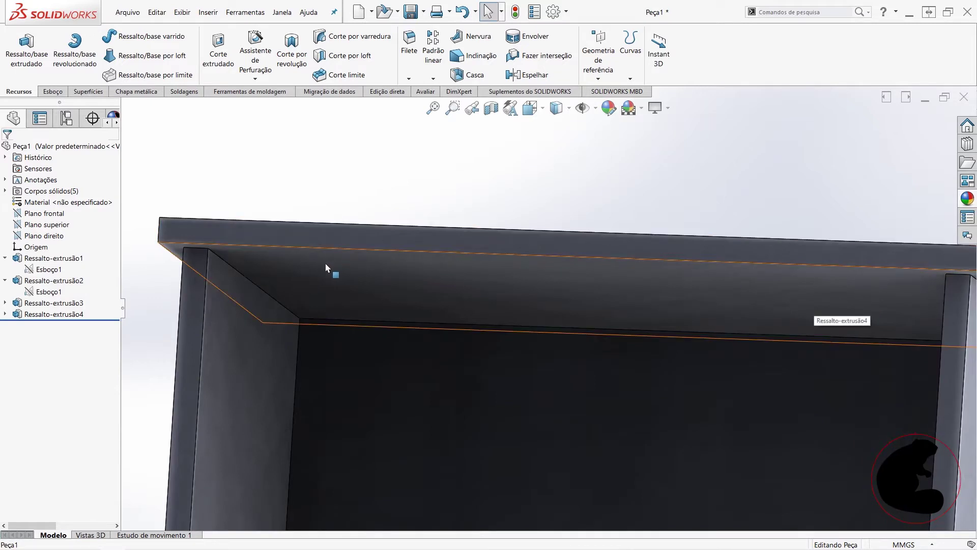
left_click(699, 309)
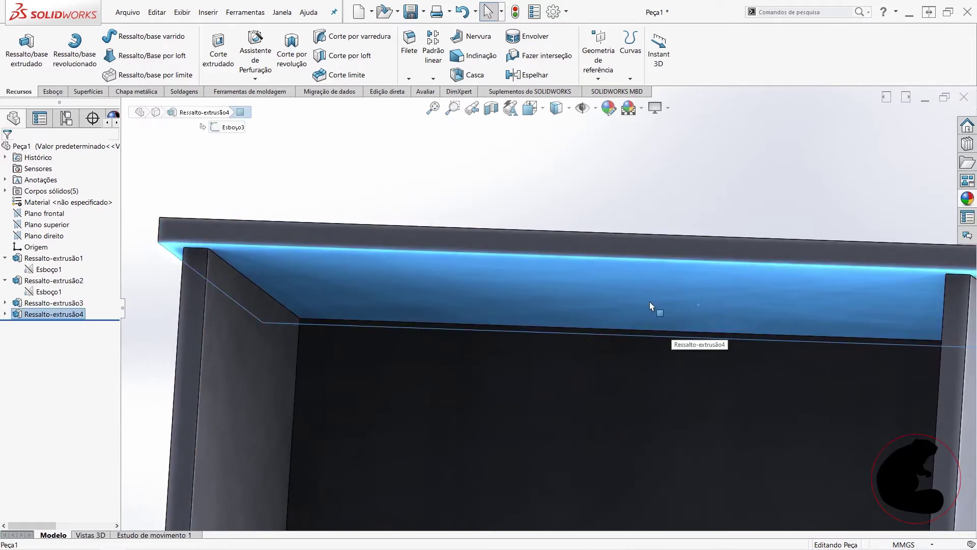
- Start sketch Esboço4 on the top panel and view it straight on
left_click(52, 91)
left_click(21, 63)
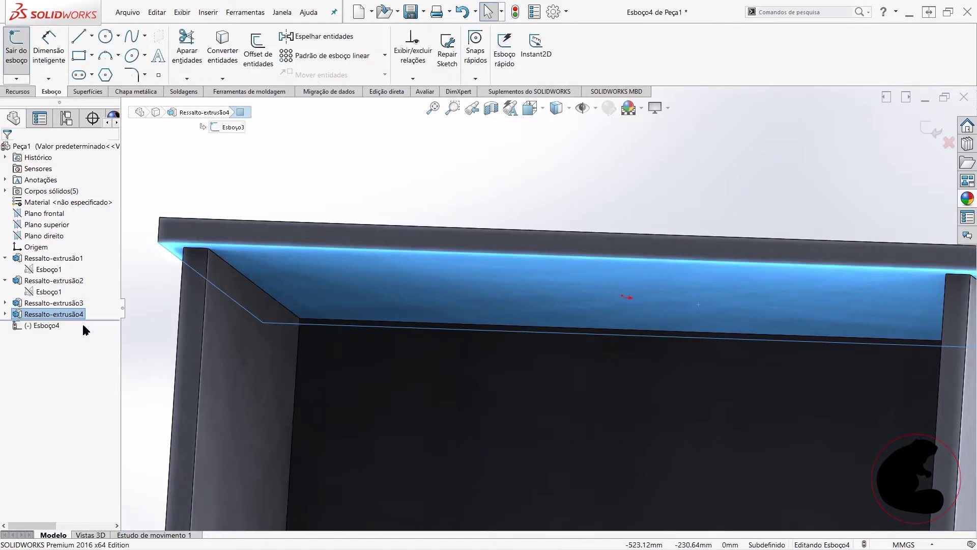
right_click(50, 327)
left_click(70, 314)
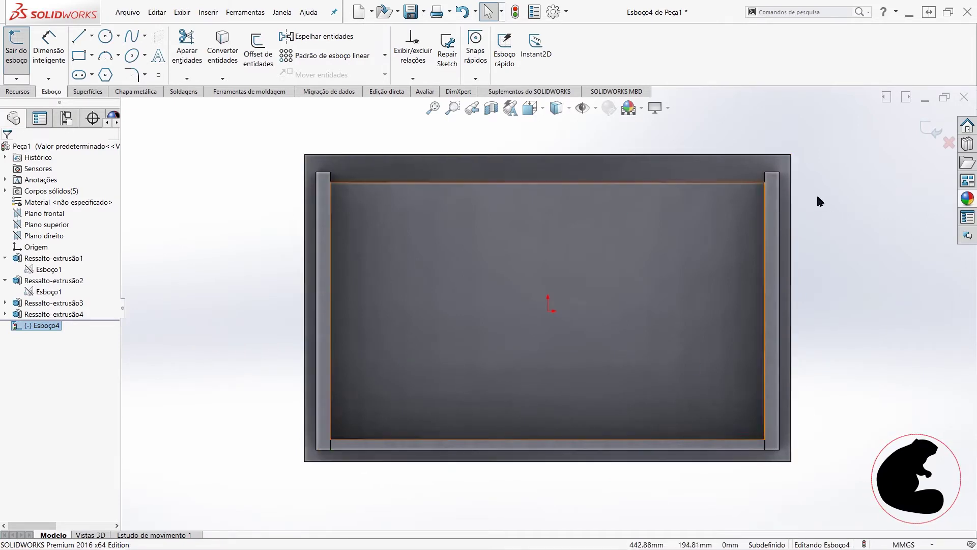
scroll(371, 192, "down", 2)
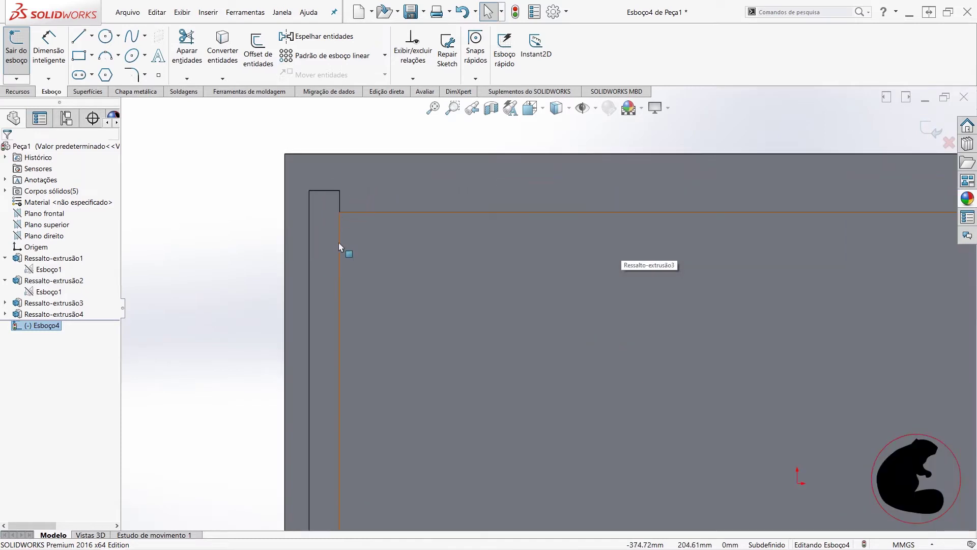
scroll(350, 218, "down", 2)
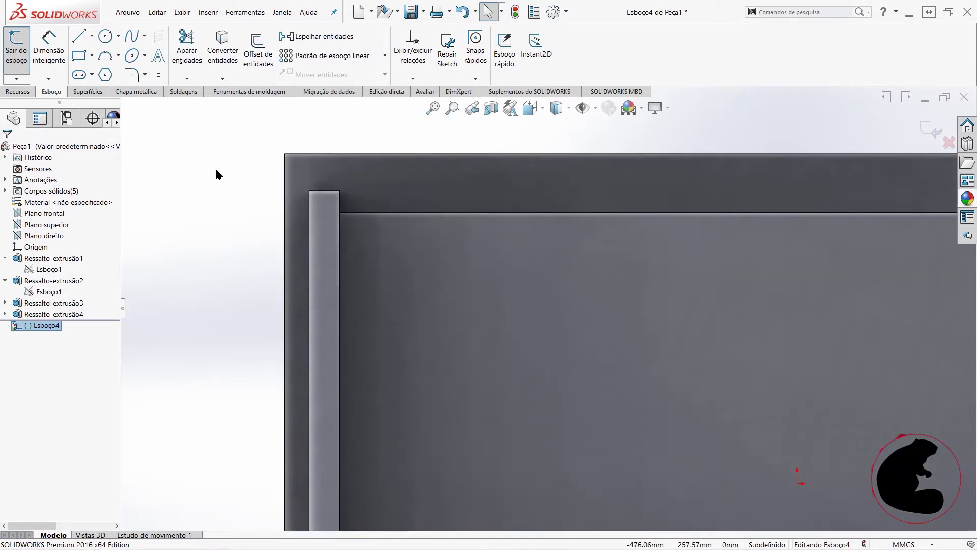
scroll(584, 359, "up", 2)
scroll(584, 359, "down", 1)
scroll(616, 355, "down", 1)
- Draw a centre rectangle across the panel, then cancel it
left_click(91, 56)
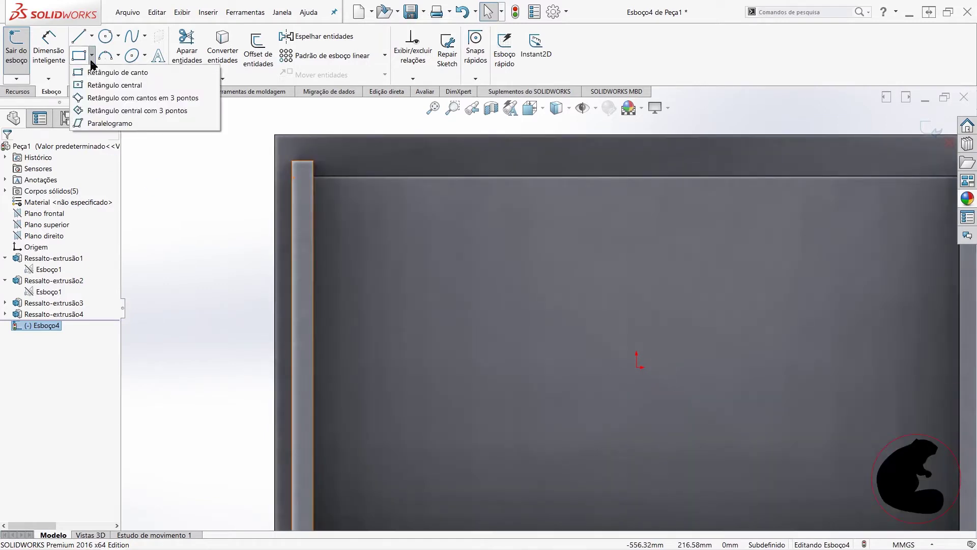
left_click(104, 85)
scroll(550, 290, "up", 2)
scroll(605, 341, "down", 1)
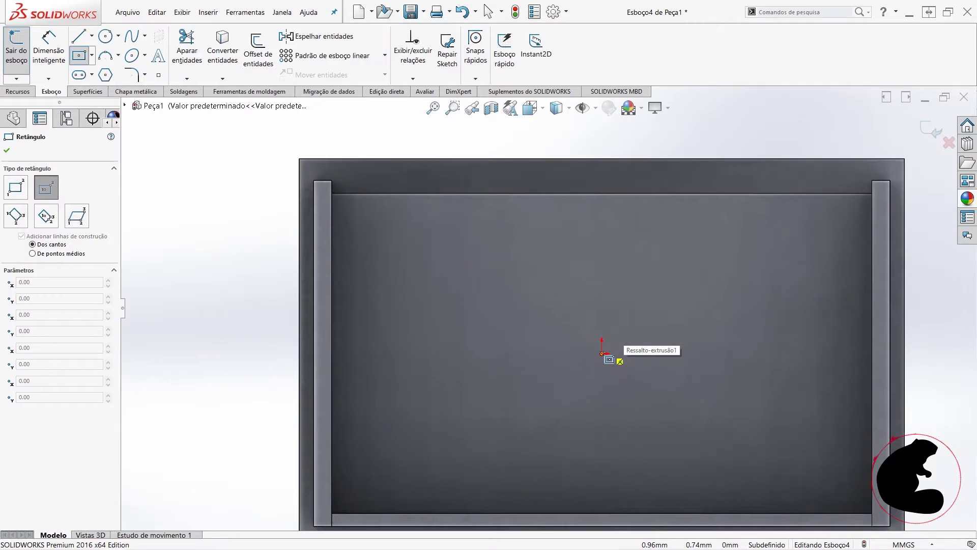
left_click_drag(604, 352, 881, 487)
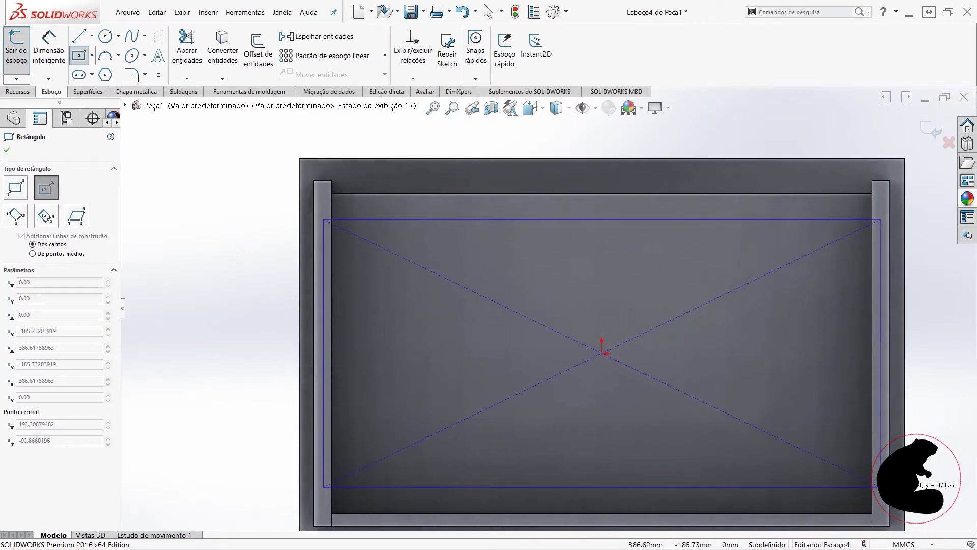
key("Escape")
scroll(351, 263, "up", 2)
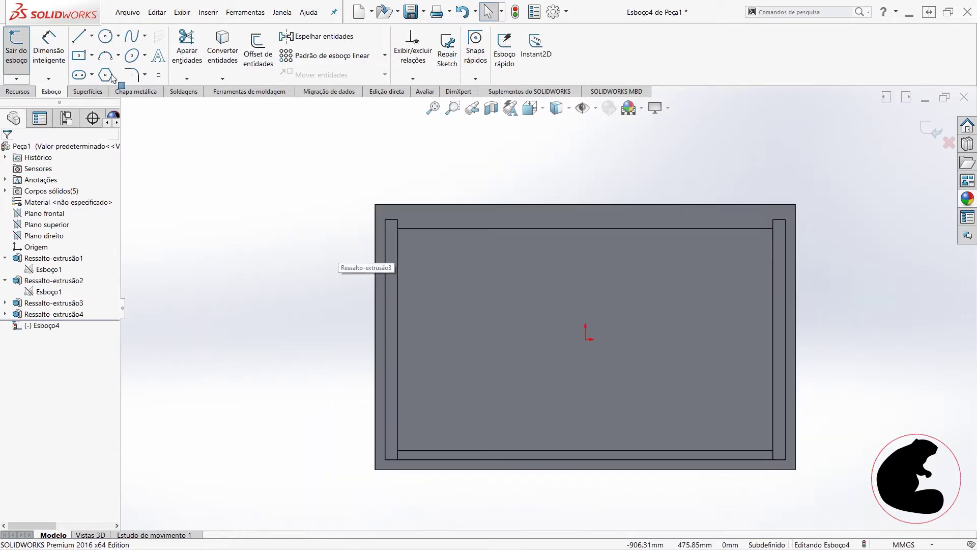
left_click(105, 42)
- Sketch the first three circles: on the left wall, near the lower-left corner, and on the bottom frame line
scroll(420, 271, "down", 3)
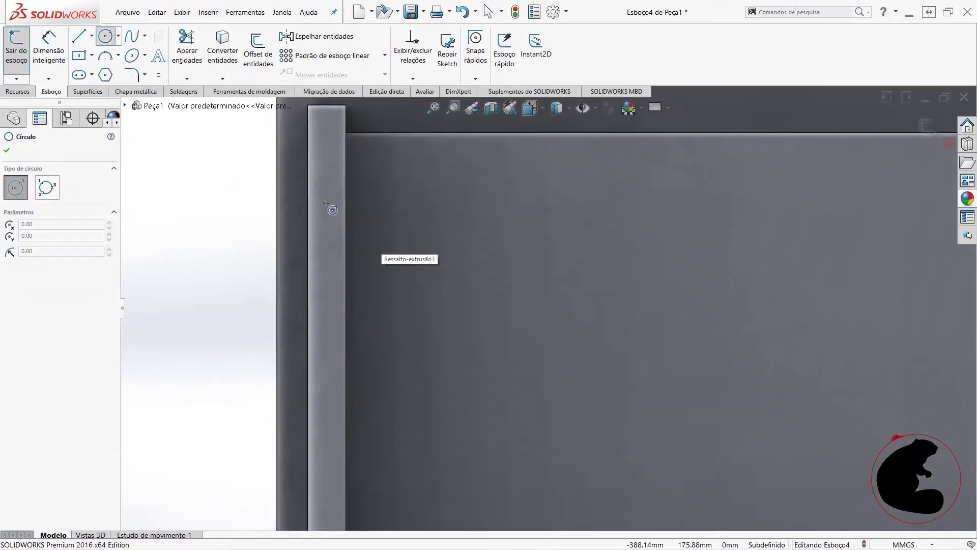
left_click_drag(324, 204, 346, 223)
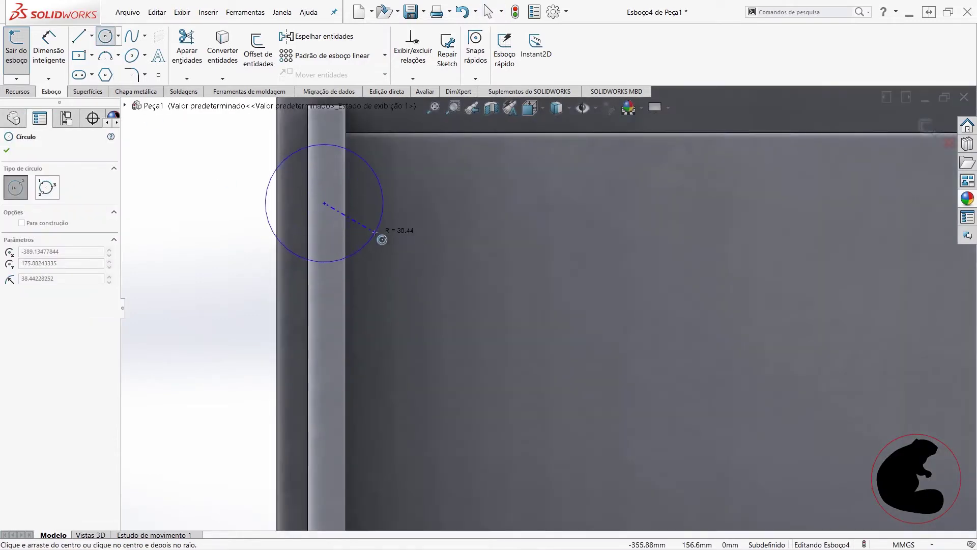
left_click(382, 235)
scroll(382, 275, "up", 3)
scroll(507, 481, "down", 3)
left_click(502, 501)
left_click(581, 502)
scroll(590, 492, "up", 3)
scroll(602, 483, "down", 3)
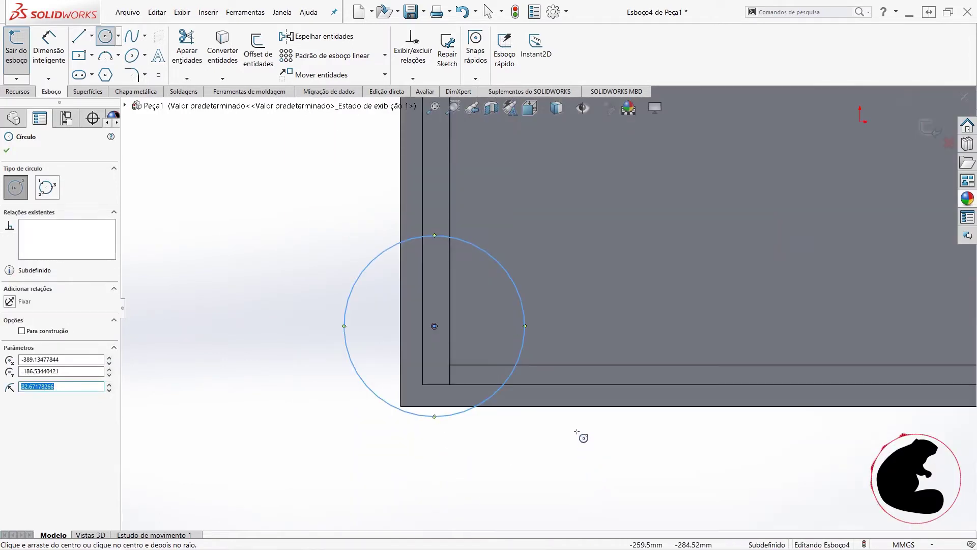
left_click(591, 363)
left_click(593, 308)
- Sketch three more circles: further right on the bottom edge, at the top-right corner, and on the right wall
scroll(603, 344, "up", 1)
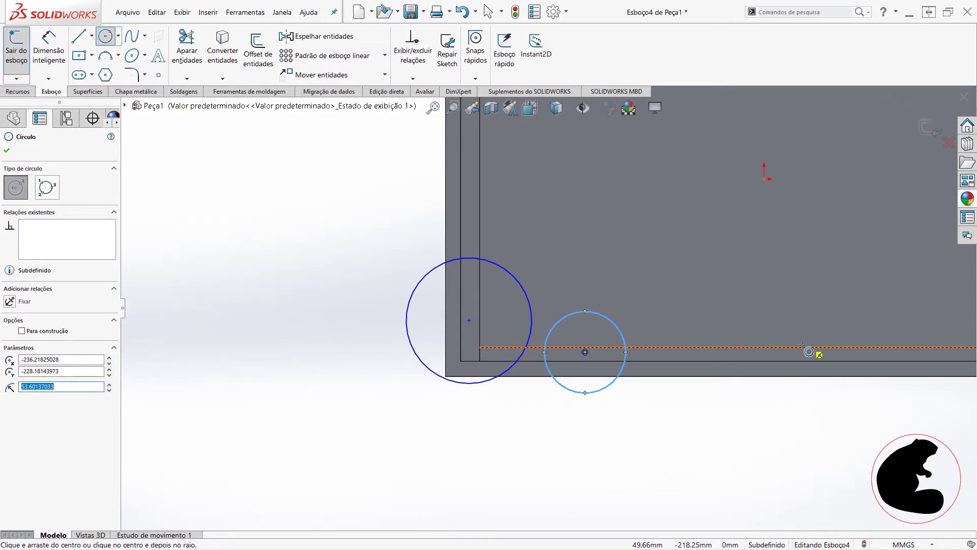
scroll(214, 261, "up", 3)
scroll(942, 356, "down", 2)
left_click(632, 302)
left_click(641, 271)
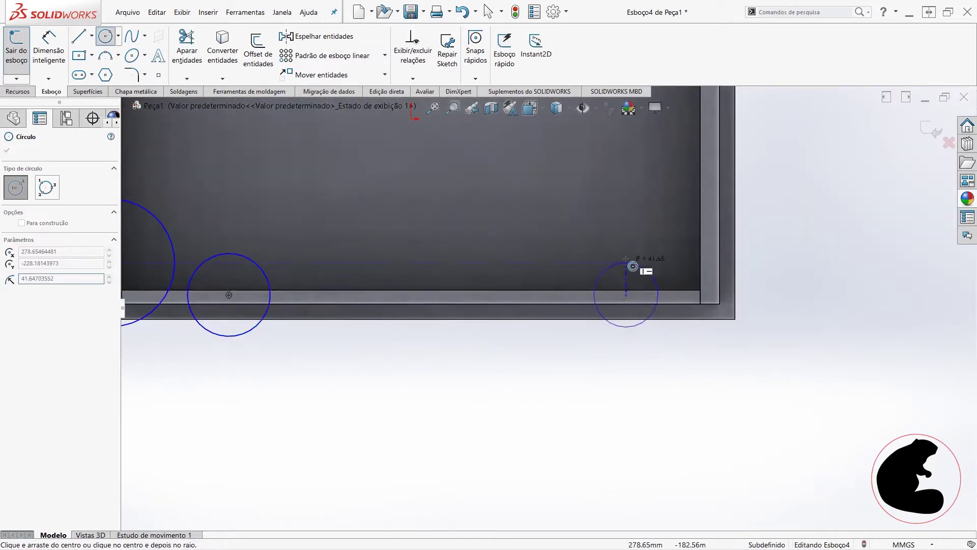
scroll(639, 271, "up", 3)
scroll(608, 145, "down", 2)
scroll(635, 167, "down", 2)
left_click(630, 203)
left_click(606, 219)
scroll(615, 377, "up", 3)
left_click(588, 371)
left_click(617, 376)
scroll(633, 408, "up", 3)
scroll(600, 401, "up", 1)
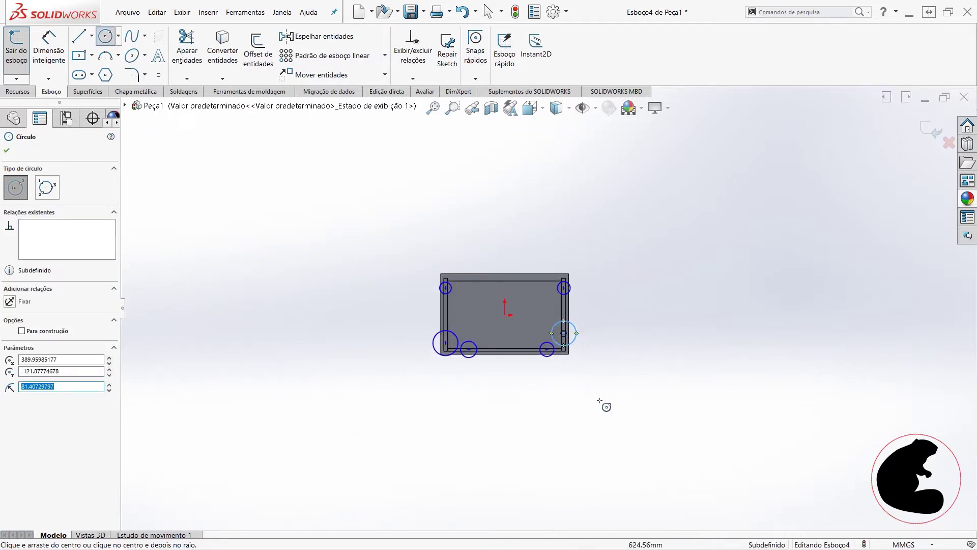
key("Escape")
- Make all six circles equal in size
left_click_drag(385, 225, 670, 397)
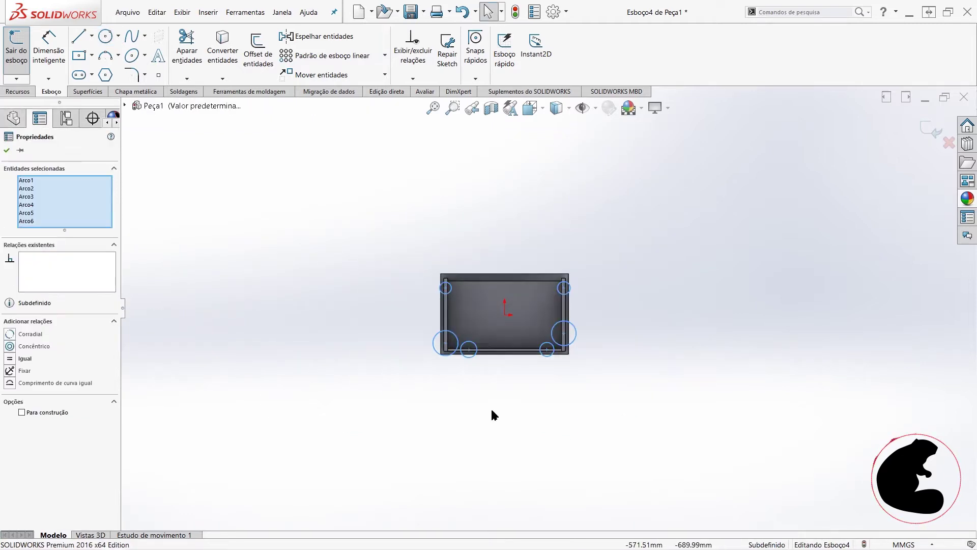
left_click(11, 361)
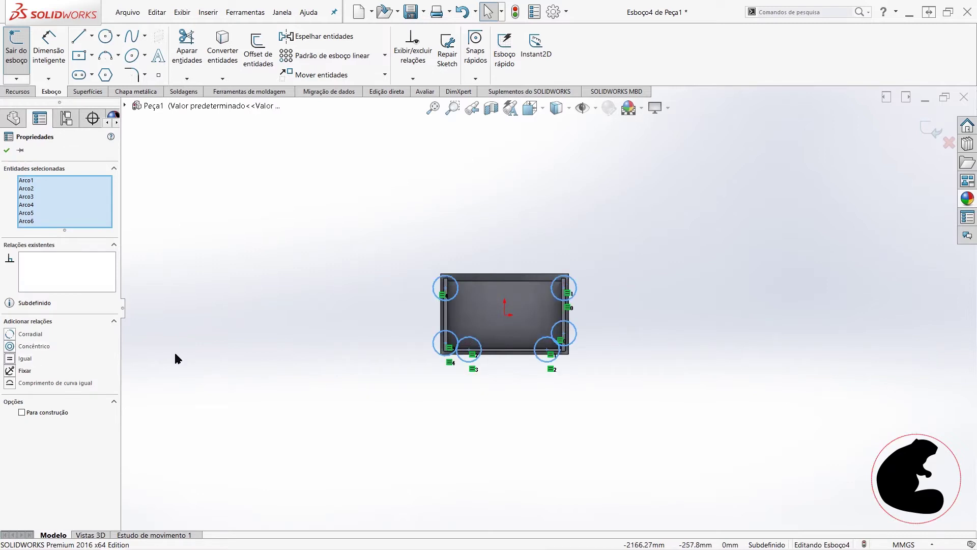
left_click(333, 375)
scroll(509, 351, "down", 2)
scroll(524, 346, "down", 3)
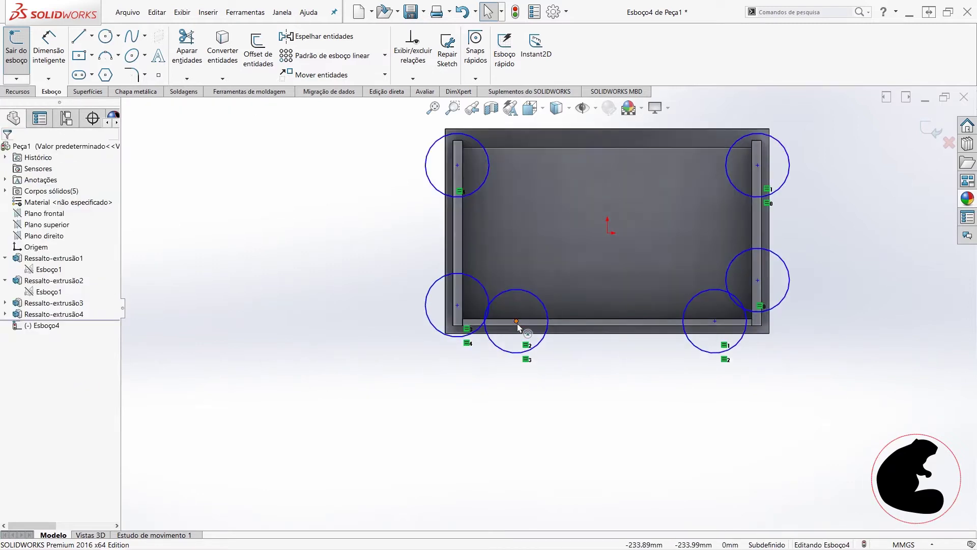
- Make the two bottom circle centres horizontal with each other
left_click(517, 321)
left_click(715, 321, "ctrl")
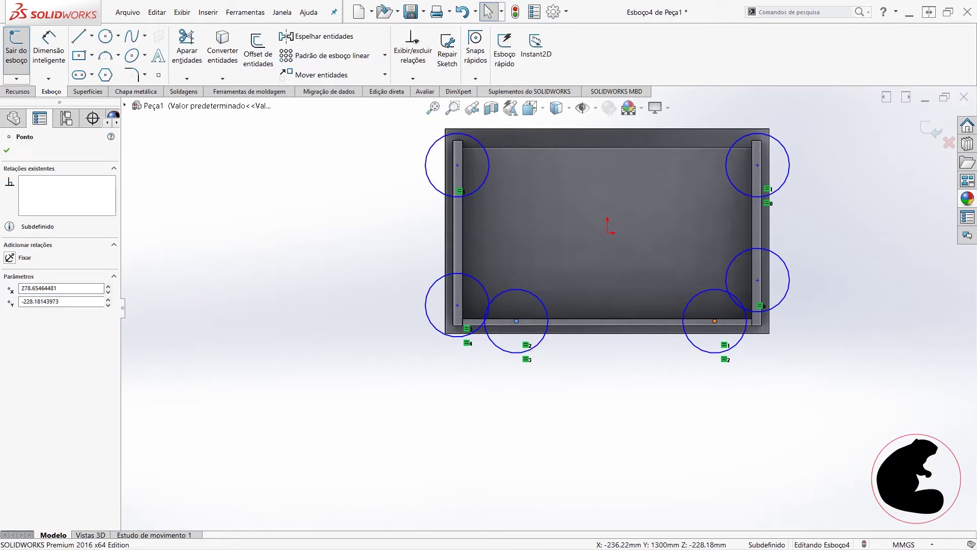
left_click(11, 316)
left_click(563, 353)
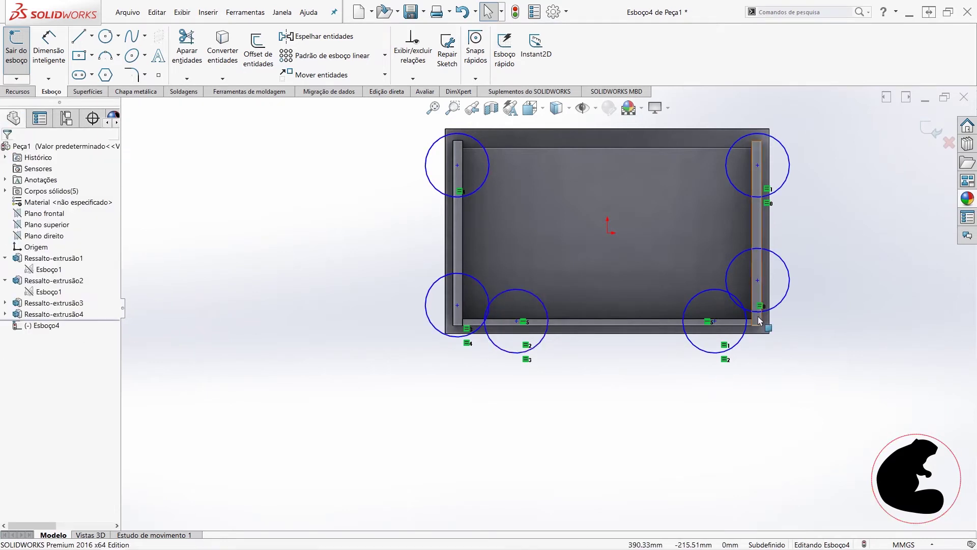
scroll(570, 326, "down", 3)
scroll(573, 320, "down", 3)
- Level the bottom circle centre with the frame corner point
left_click(516, 311)
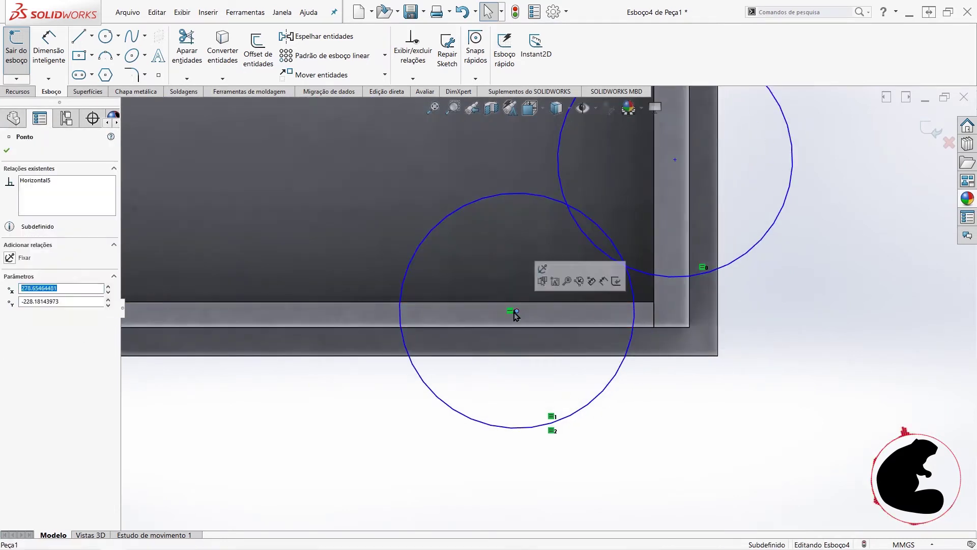
left_click(655, 318, "ctrl")
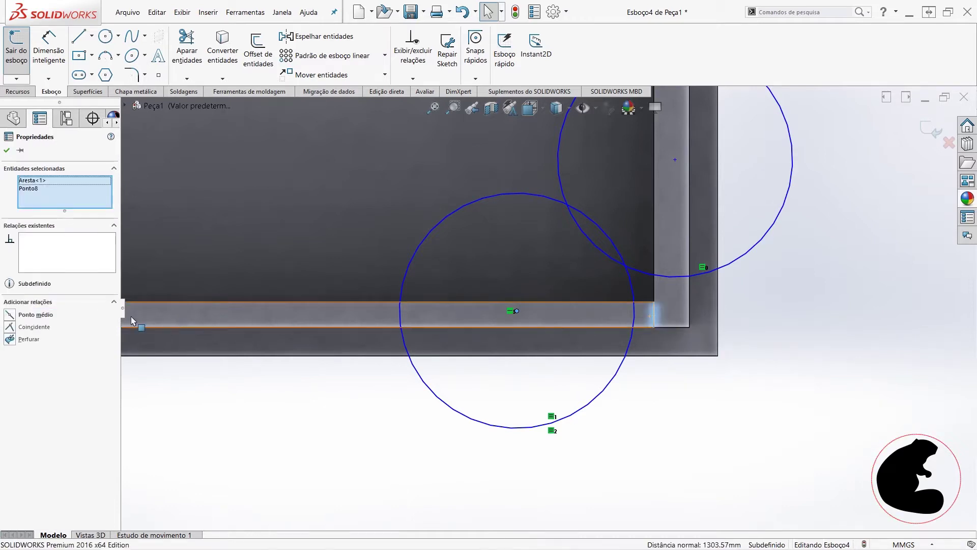
left_click(685, 458)
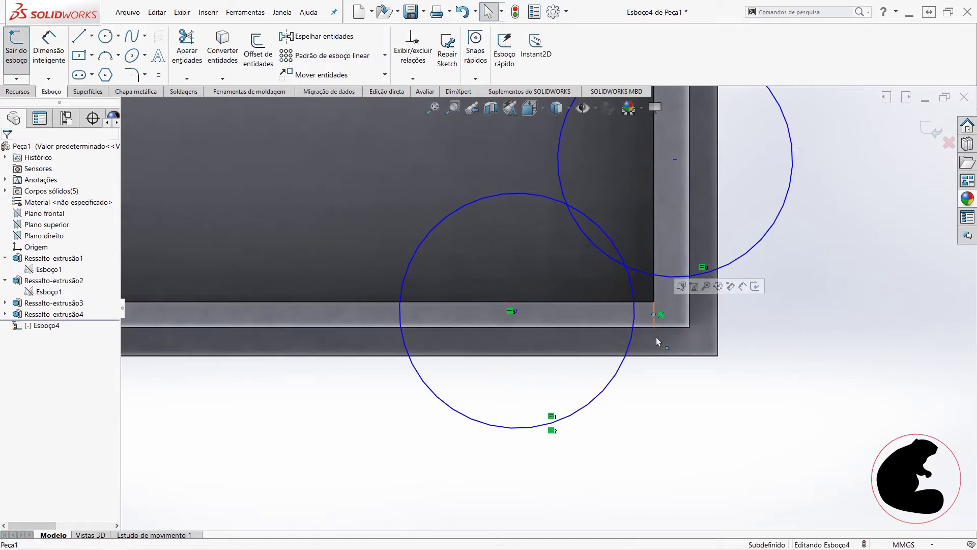
left_click(516, 315, "ctrl")
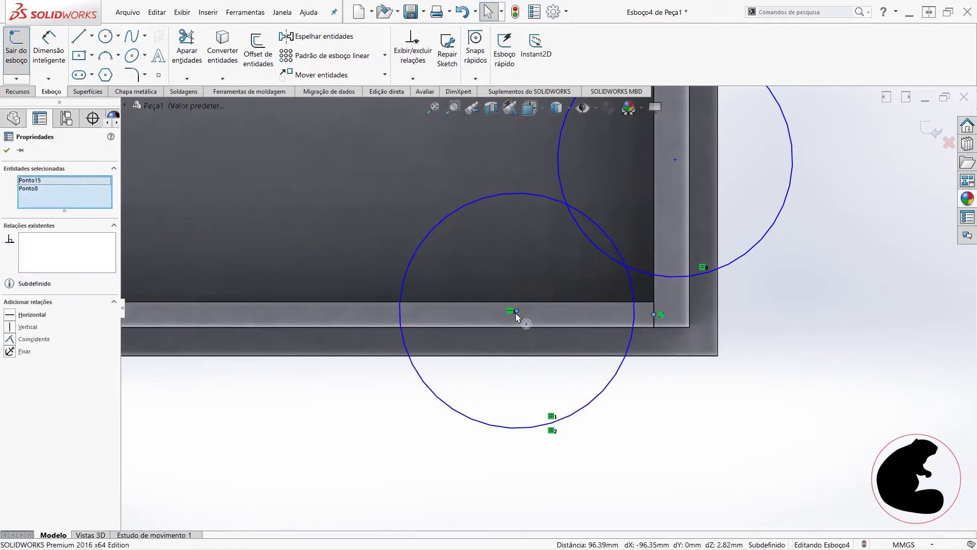
left_click(10, 318)
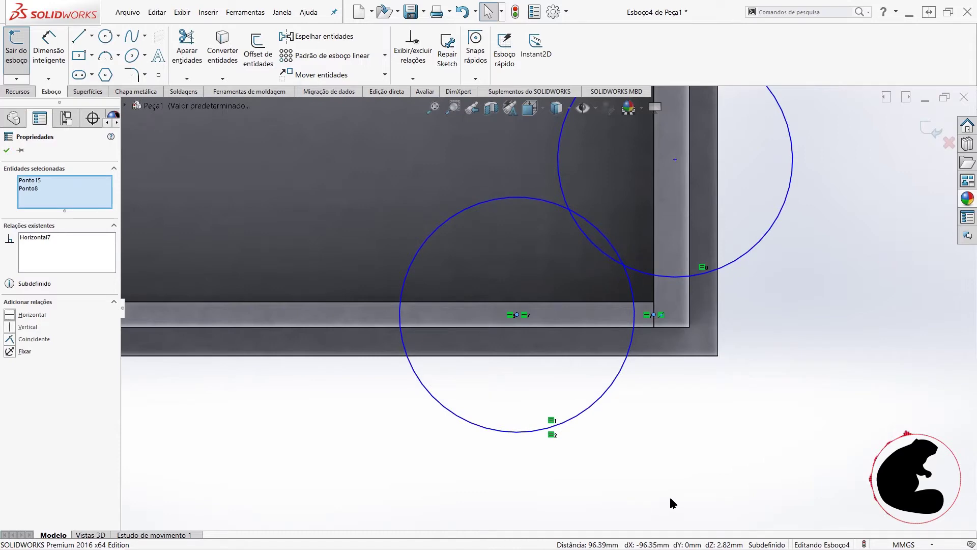
scroll(721, 450, "up", 2)
left_click(721, 451)
scroll(712, 458, "up", 2)
scroll(266, 389, "up", 2)
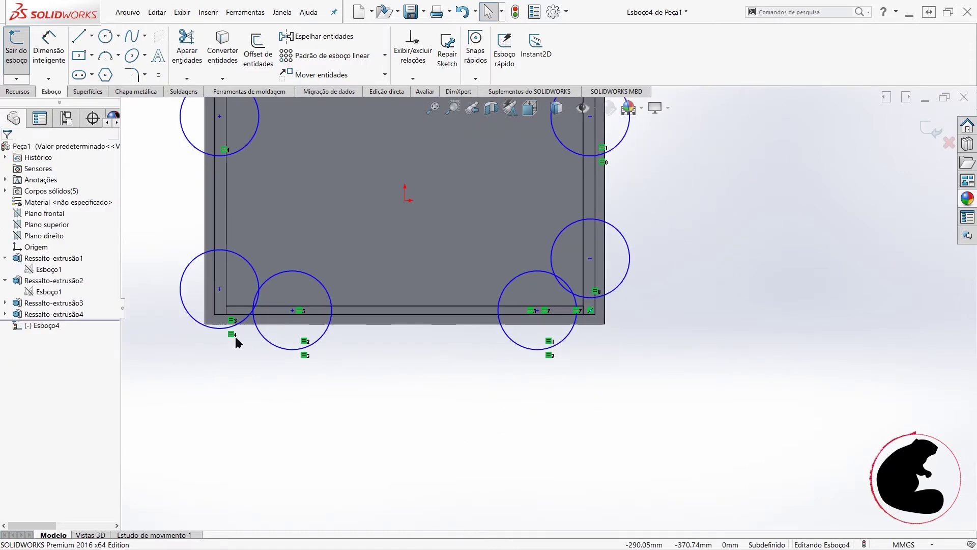
scroll(290, 355, "down", 1)
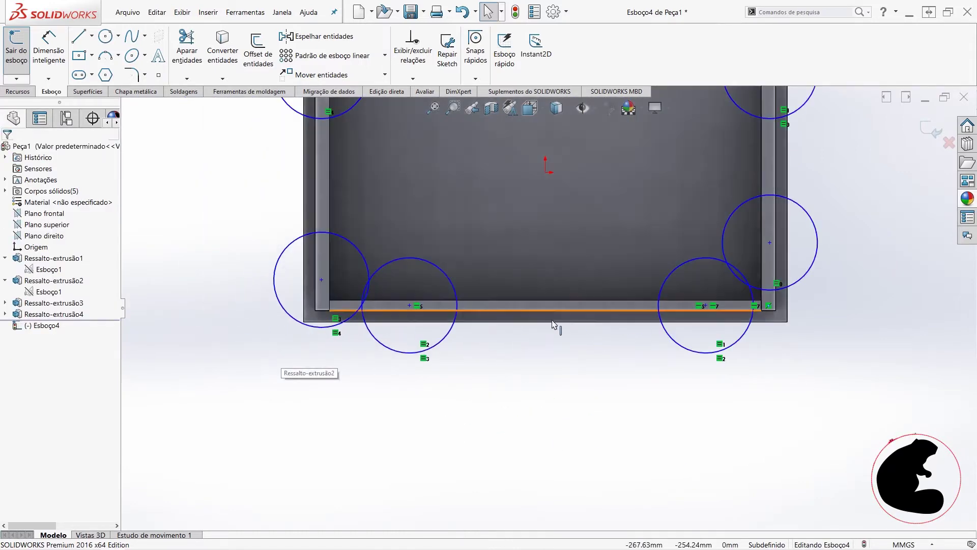
scroll(322, 278, "down", 2)
scroll(322, 277, "down", 2)
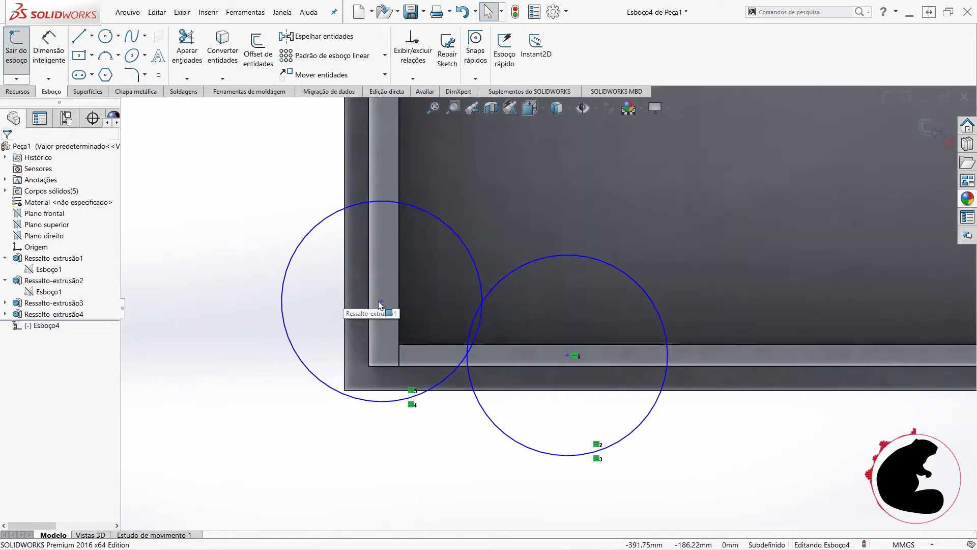
- Align the upper-left and lower-left circle centres vertically
left_click(382, 305)
scroll(392, 249, "up", 4)
scroll(402, 244, "up", 3)
left_click(509, 204)
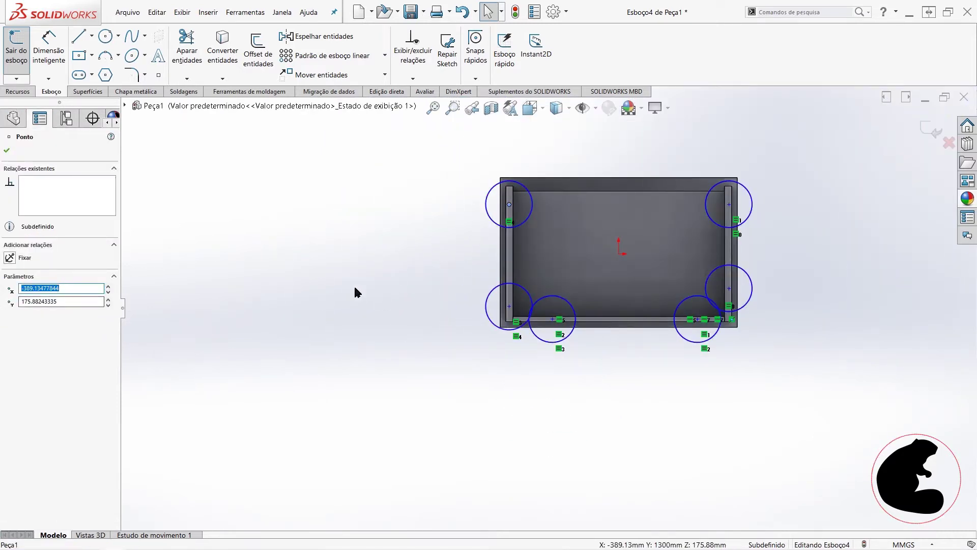
left_click(509, 306, "ctrl")
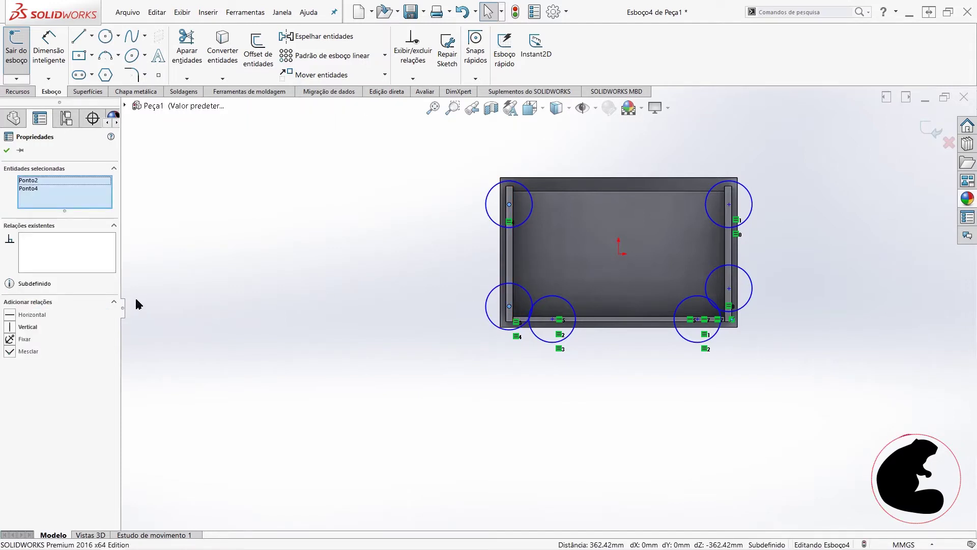
left_click(362, 384)
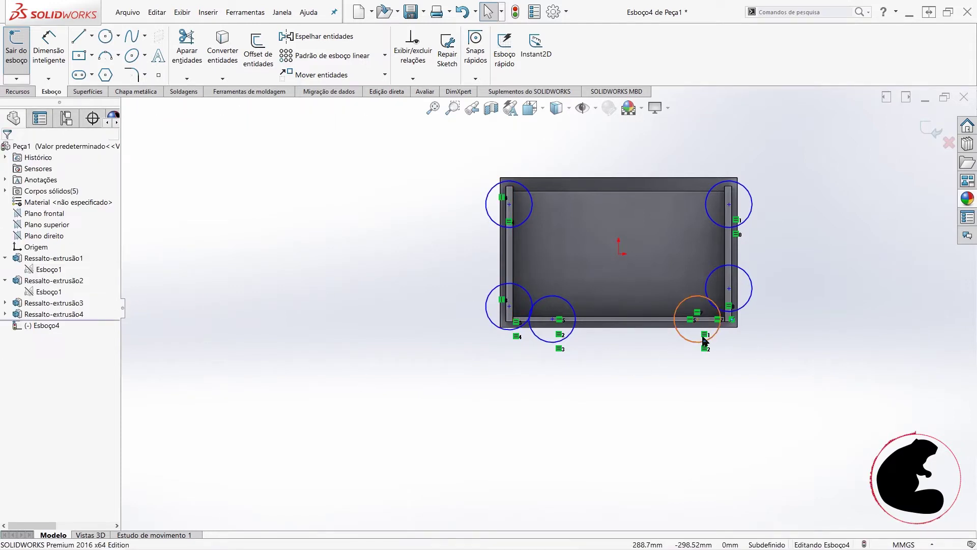
- Align the two right circle centres vertically and level the two top centres
left_click(729, 289)
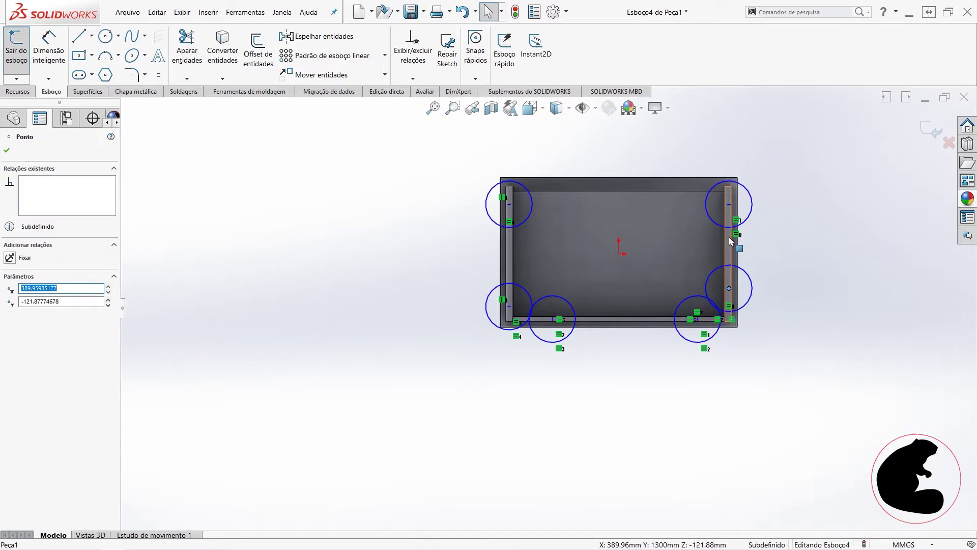
left_click(729, 205, "ctrl")
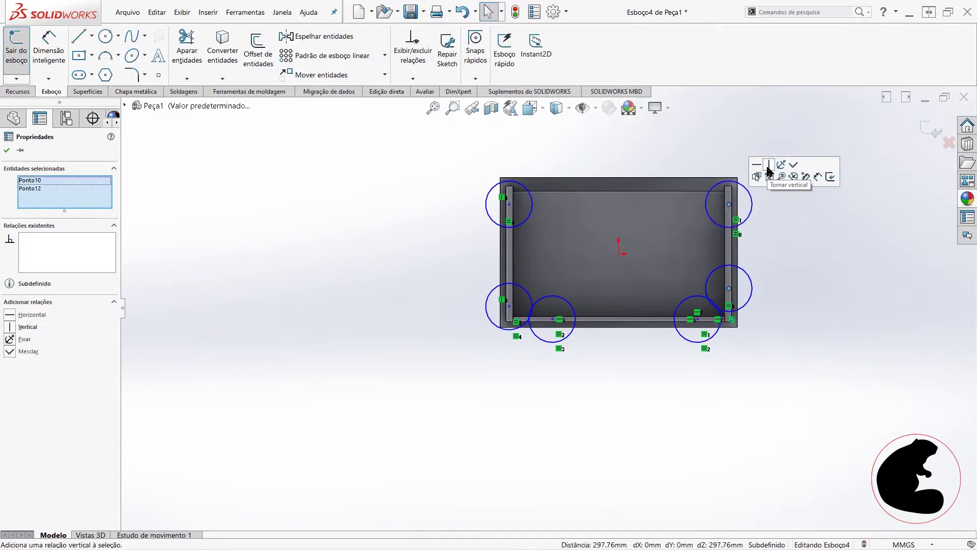
left_click(807, 286)
left_click(509, 205)
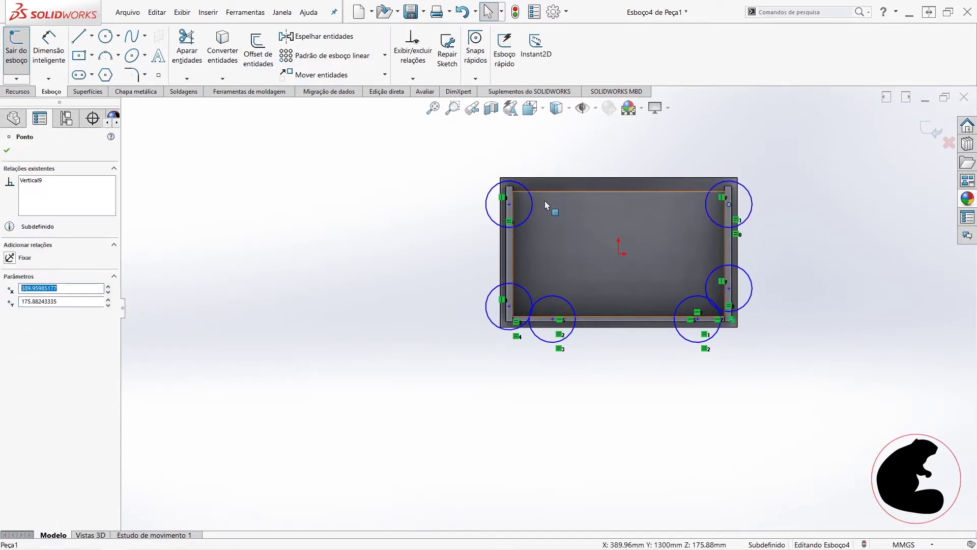
left_click(509, 204, "ctrl")
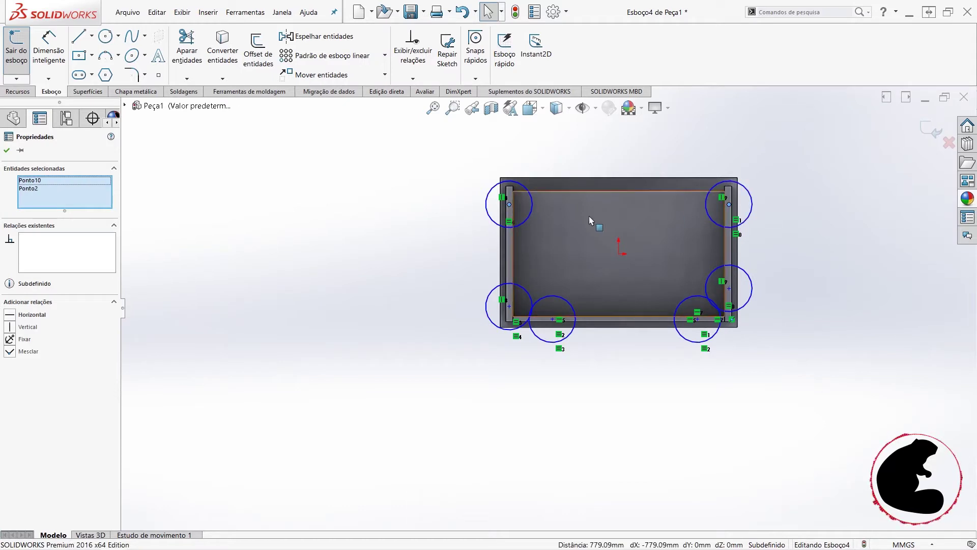
left_click(482, 330)
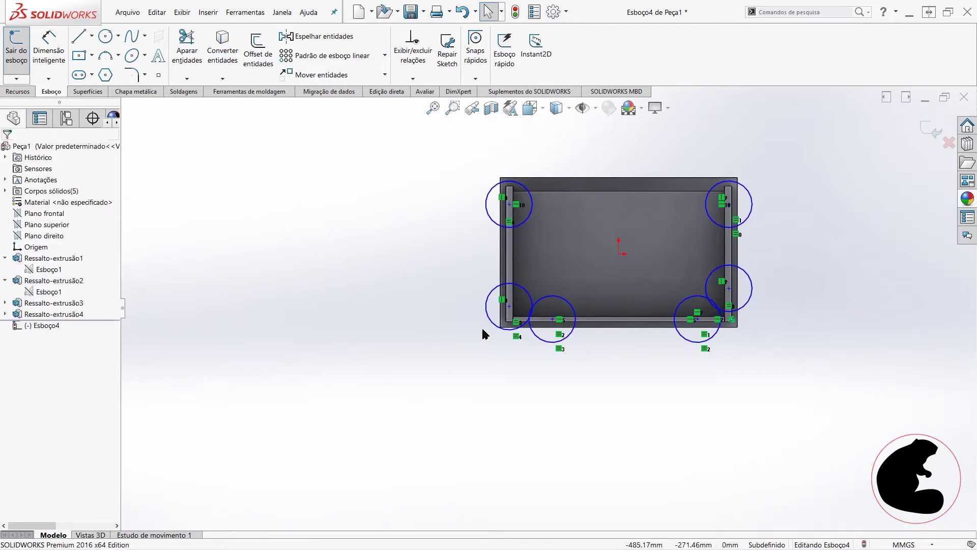
- Level the right-wall circle centre with the lower-left circle centre
left_click(509, 306)
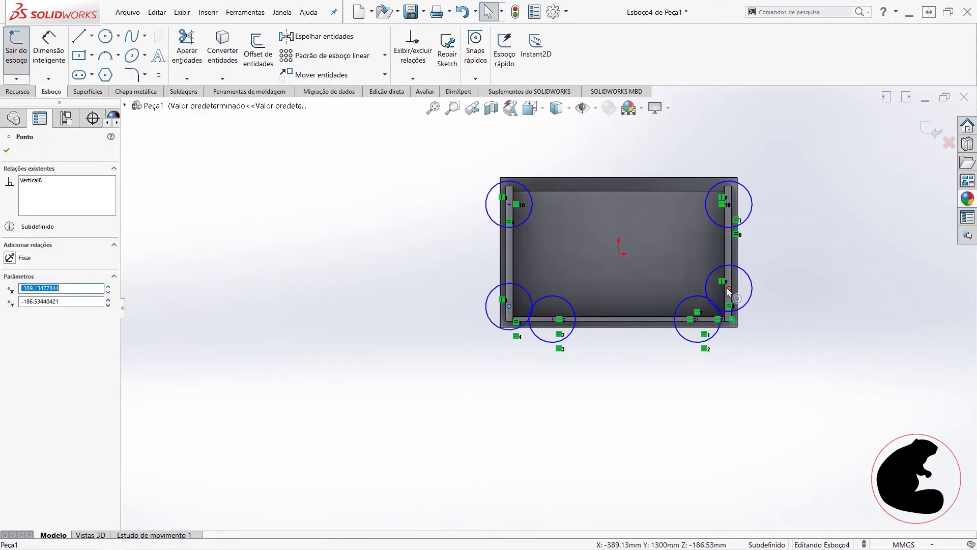
left_click(729, 288, "ctrl")
left_click(9, 315)
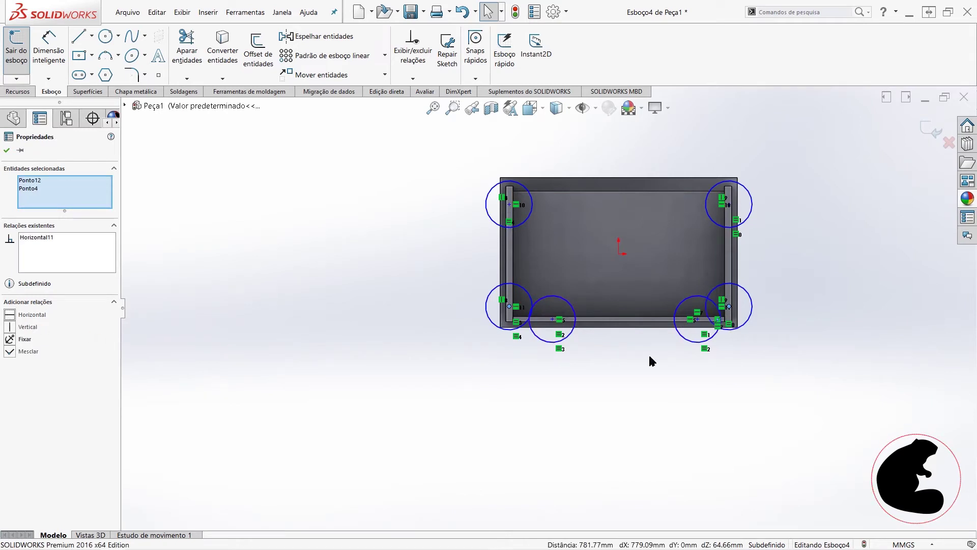
left_click(741, 343)
scroll(733, 332, "down", 2)
scroll(707, 337, "down", 3)
scroll(708, 336, "down", 2)
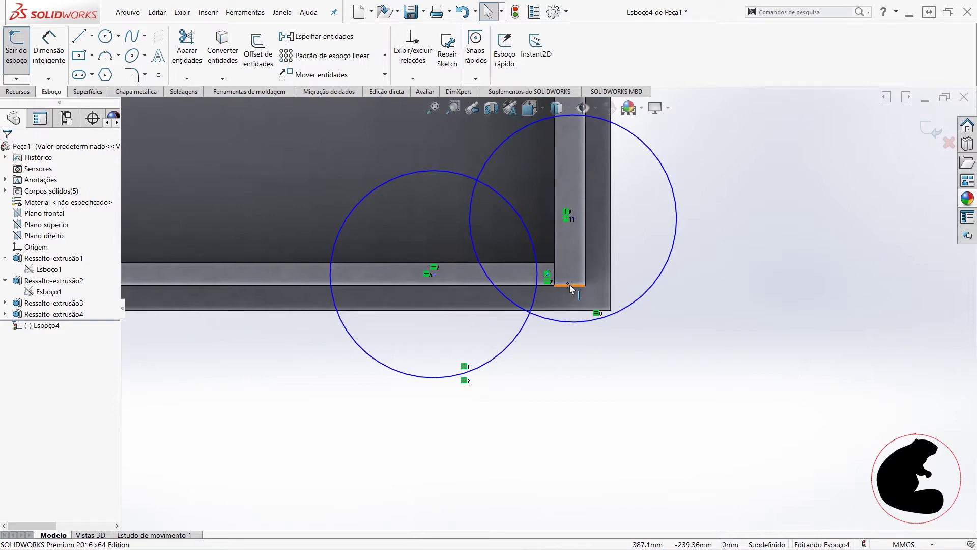
scroll(580, 264, "up", 3)
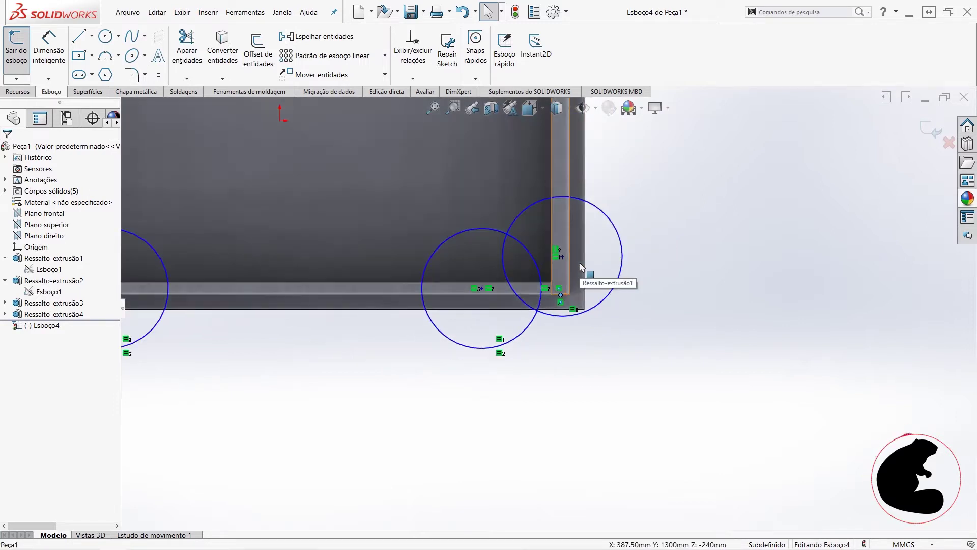
- Vertically align remaining circle centres with the lower-left frame corner points
left_click(562, 256)
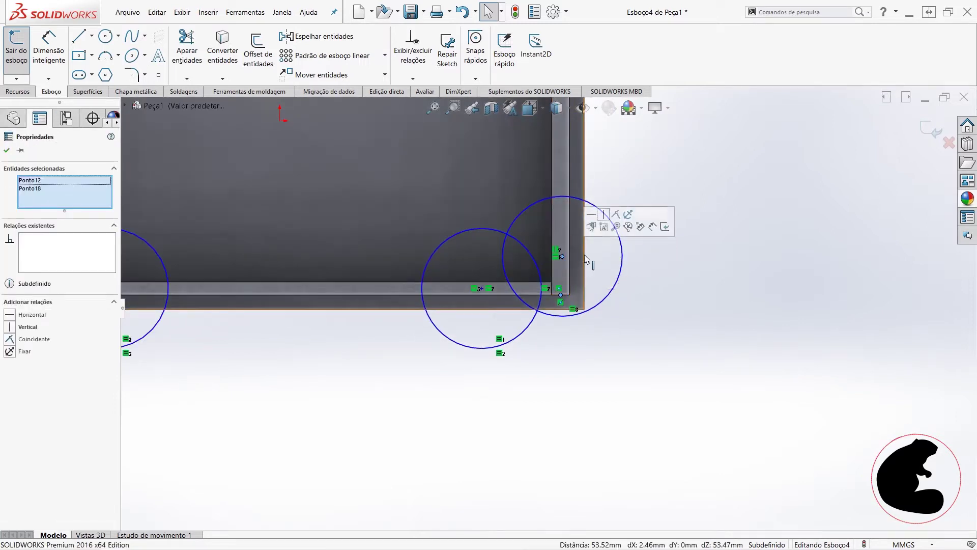
left_click(606, 217)
scroll(440, 322, "up", 3)
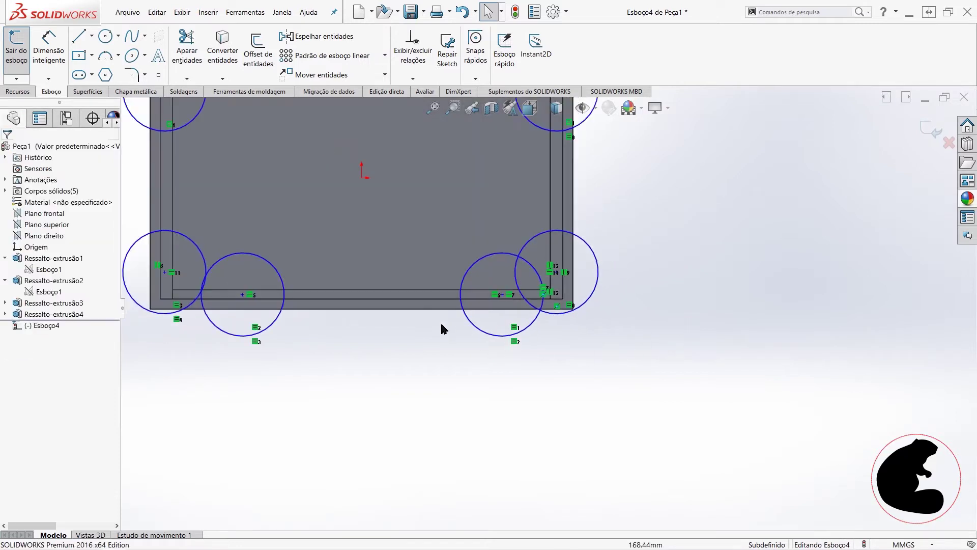
scroll(283, 308, "down", 1)
scroll(247, 308, "down", 2)
scroll(246, 309, "down", 2)
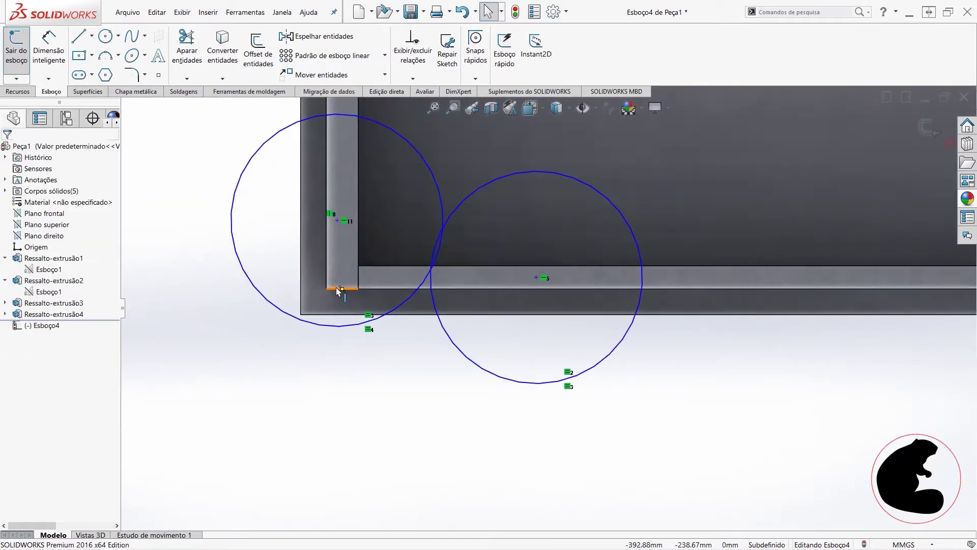
left_click(341, 289)
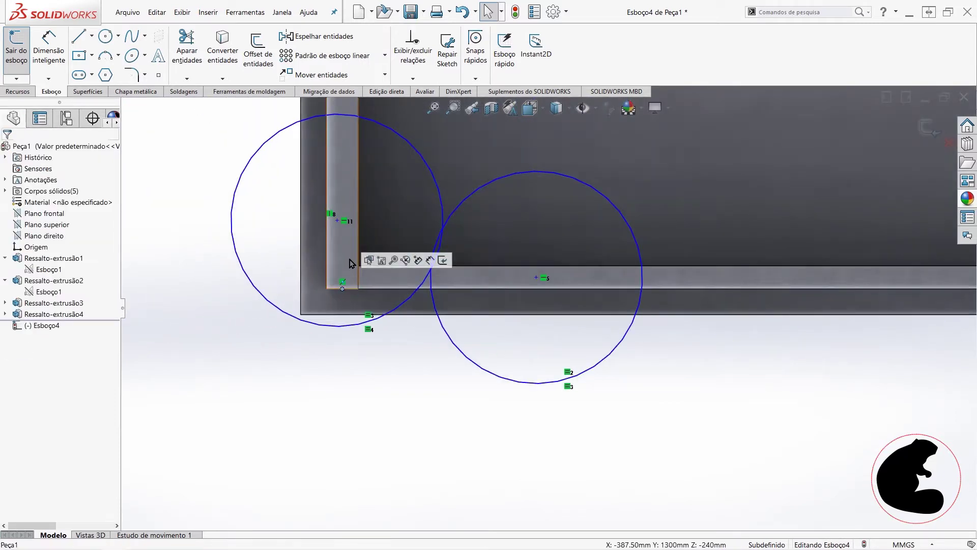
left_click(338, 221, "ctrl")
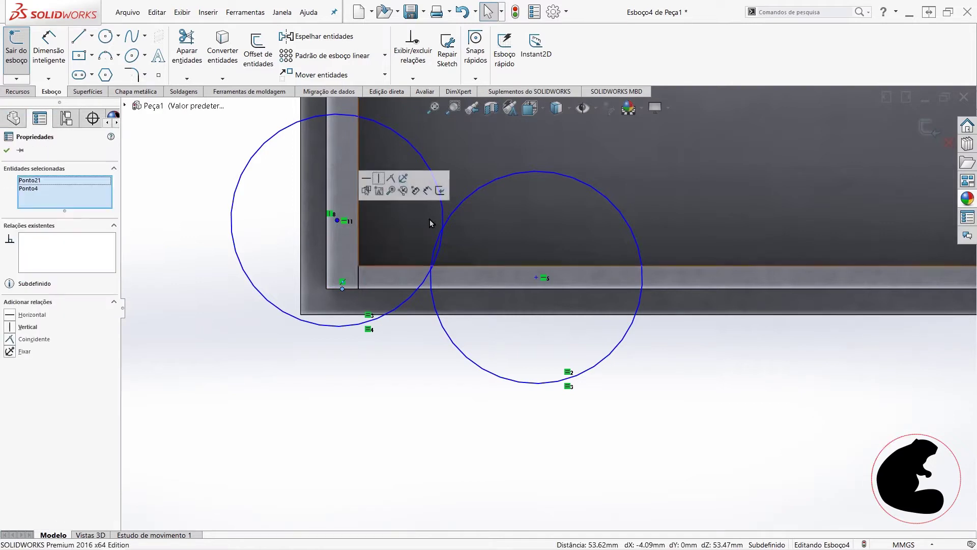
left_click(384, 185)
key("Escape")
scroll(418, 422, "up", 3)
scroll(509, 430, "up", 3)
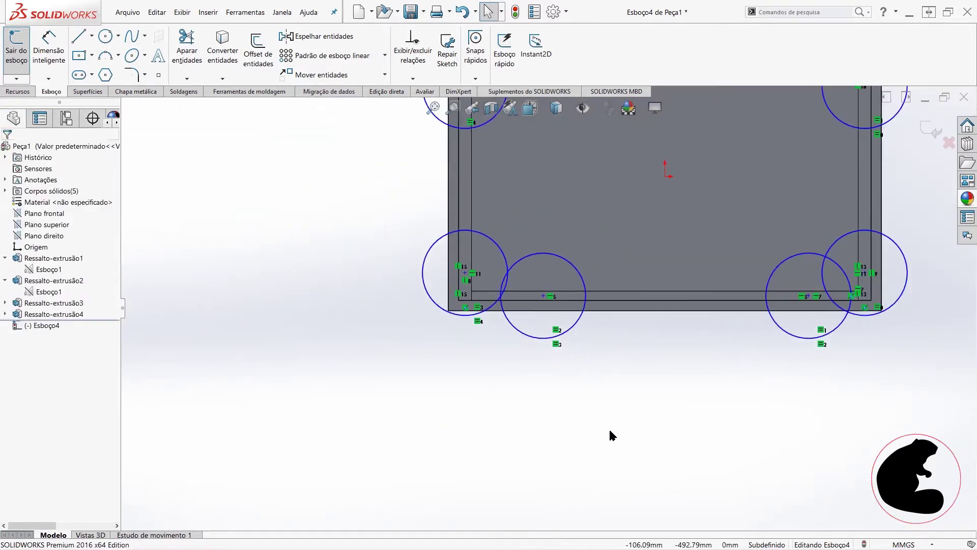
scroll(621, 407, "up", 2)
left_click(49, 51)
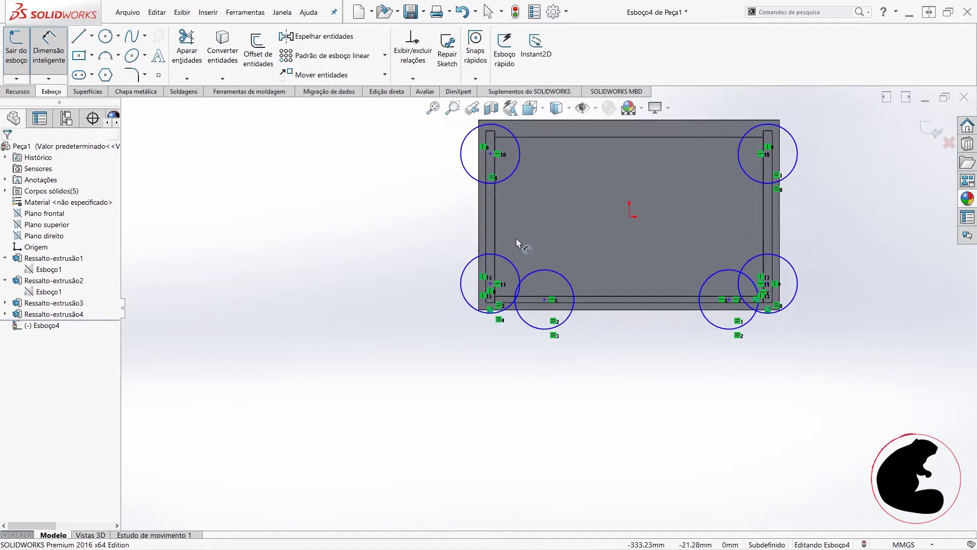
- Dimension the left circle centres 300 apart vertically and the bottom centres 500 apart horizontally
scroll(530, 233, "down", 2)
left_click(498, 181)
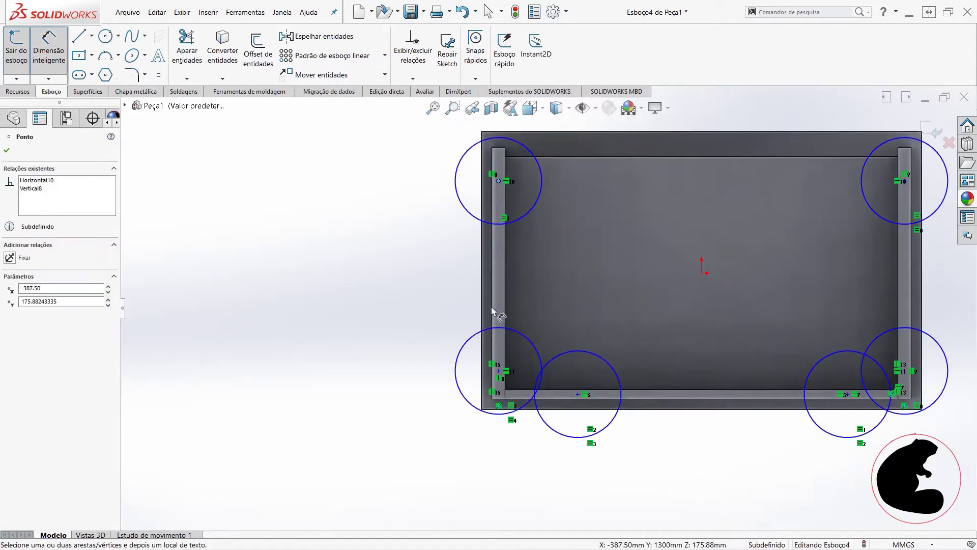
left_click(498, 372)
left_click(394, 270)
type("300")
key("Return")
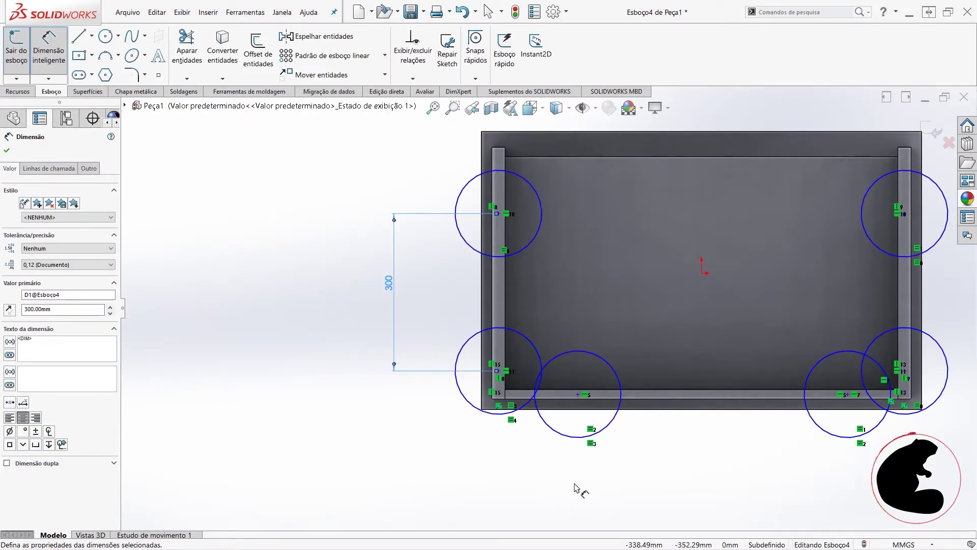
left_click(847, 394)
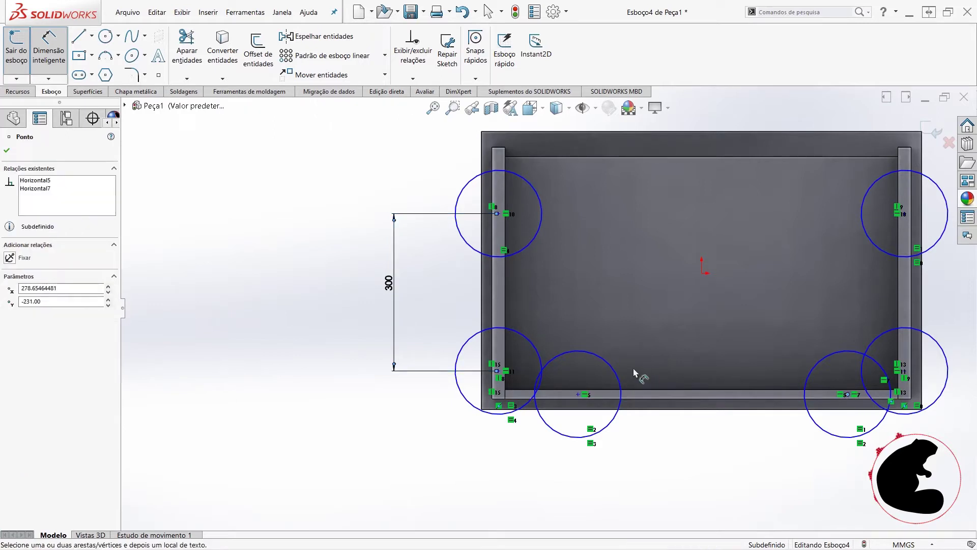
left_click(578, 395)
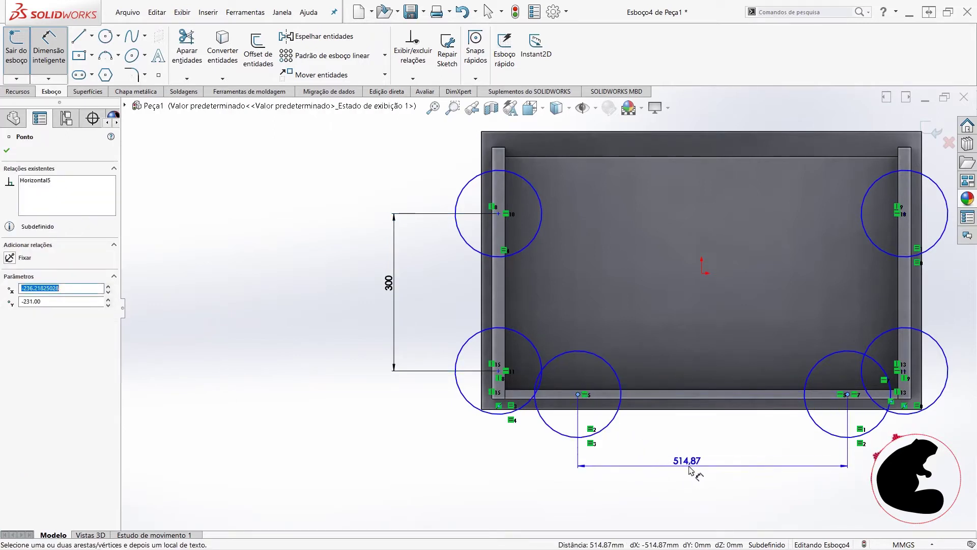
left_click(696, 466)
type("500")
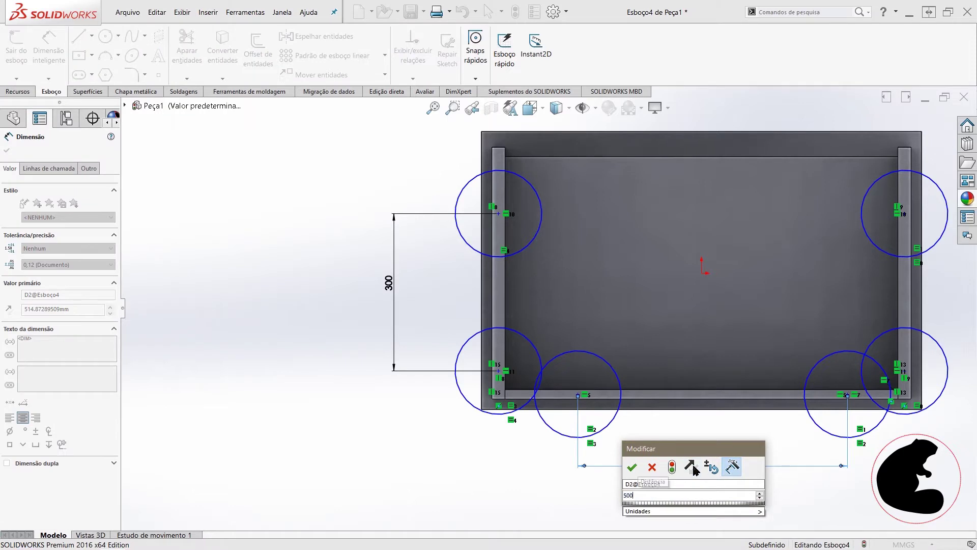
key("Return")
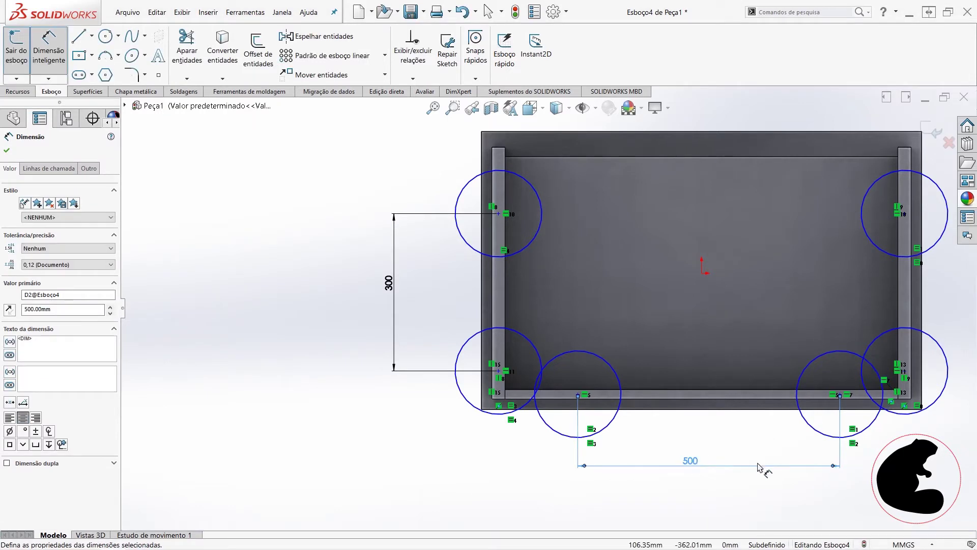
- Locate the circles from the sketch origin with a 150 height and a 250 horizontal offset
scroll(502, 380, "down", 1)
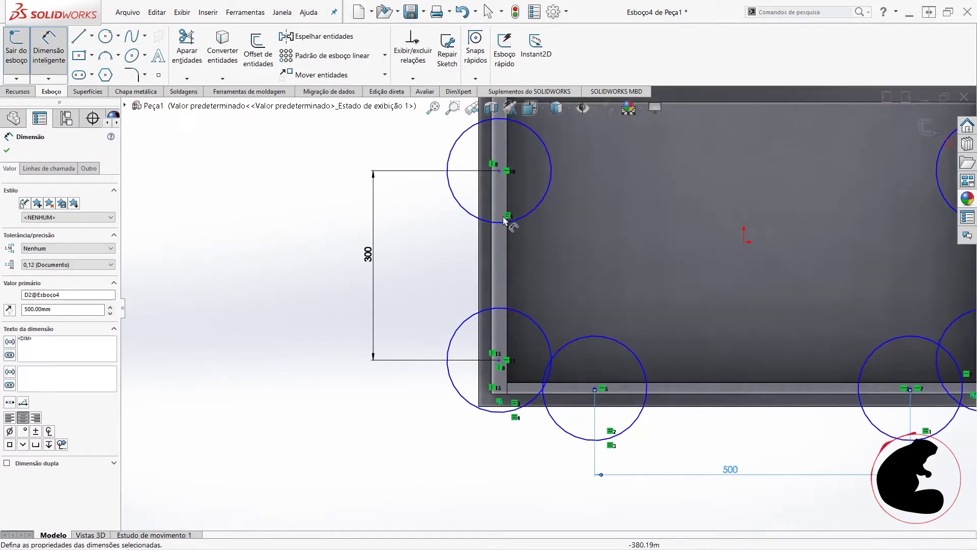
left_click(499, 172)
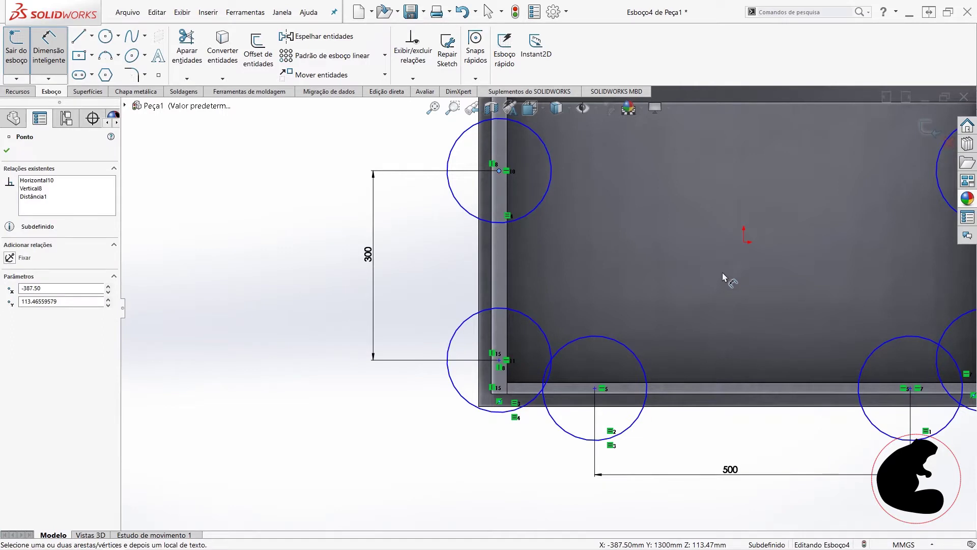
left_click(744, 244)
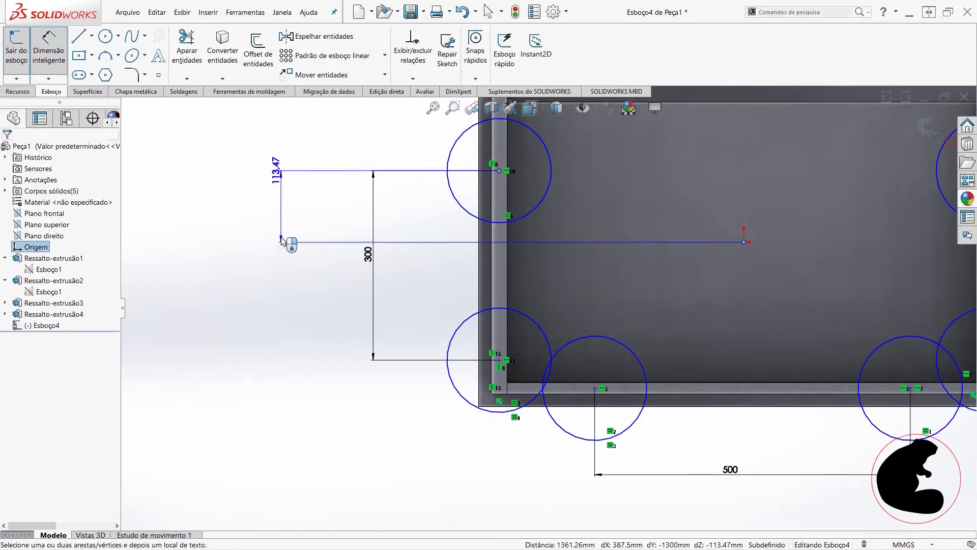
left_click(281, 240)
type("150")
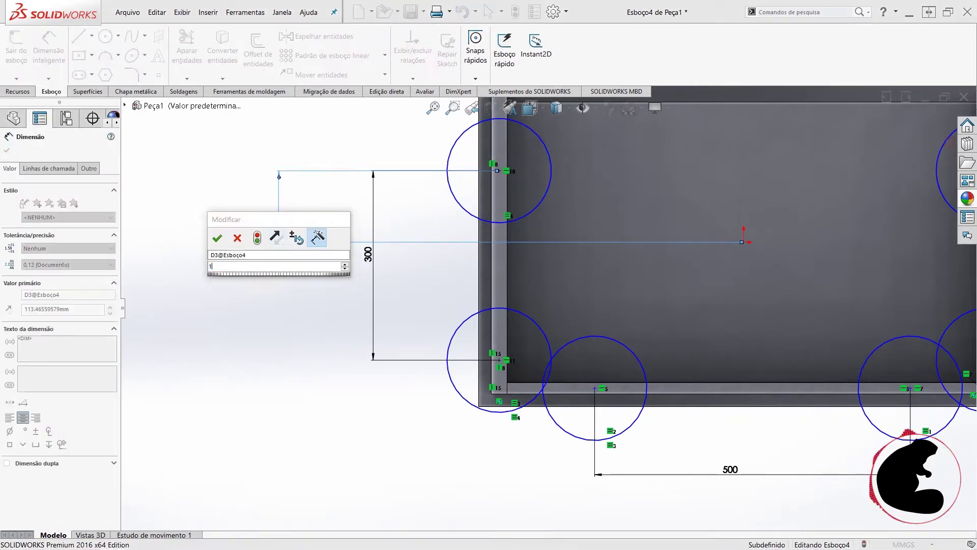
key("Return")
scroll(547, 307, "up", 3)
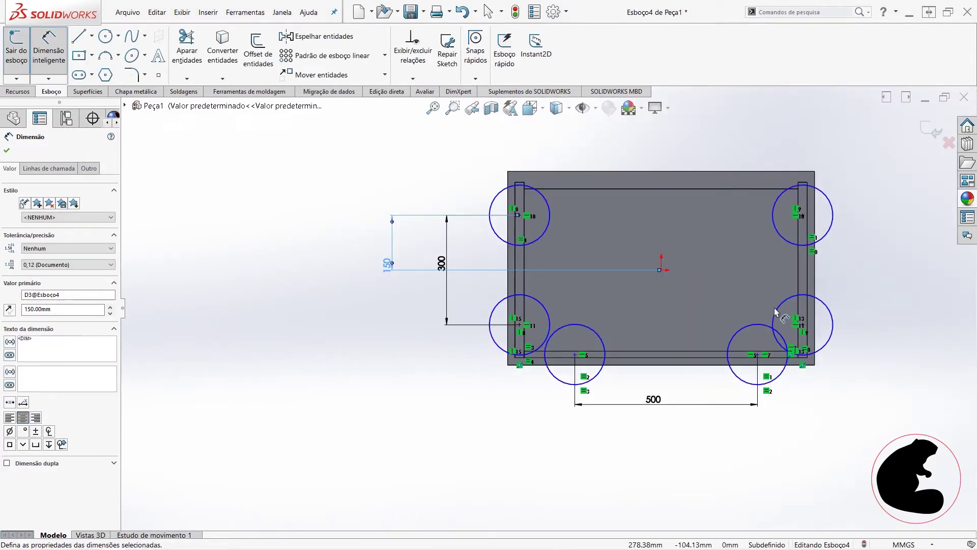
scroll(797, 318, "down", 2)
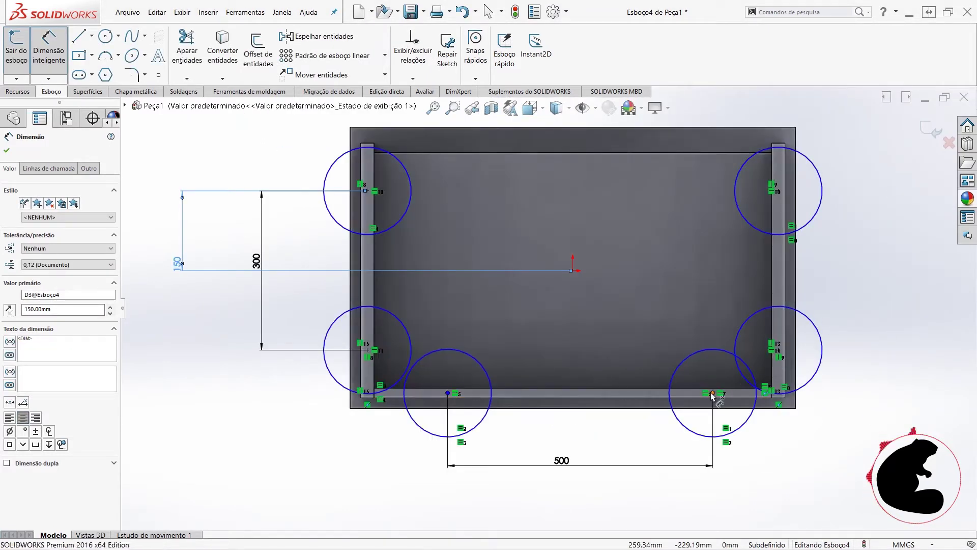
left_click(712, 394)
left_click(567, 273)
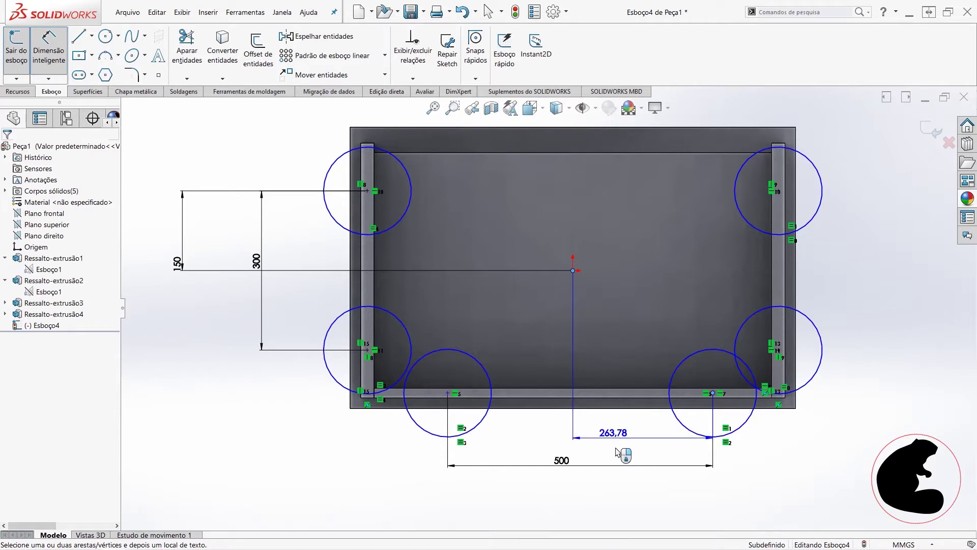
left_click(623, 496)
type("250")
key("Return")
key("Escape")
- Set the circle diameter to 5 mm
left_click(56, 71)
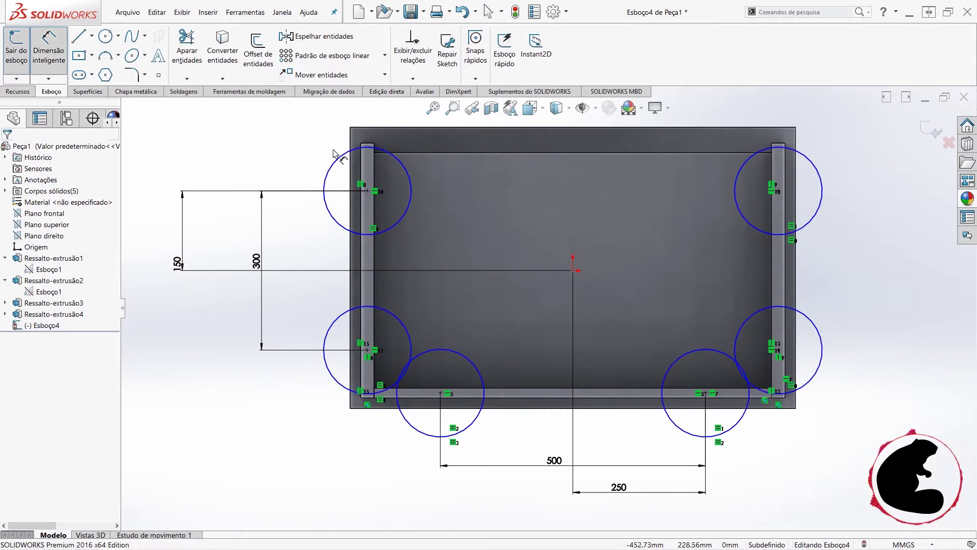
left_click(341, 164)
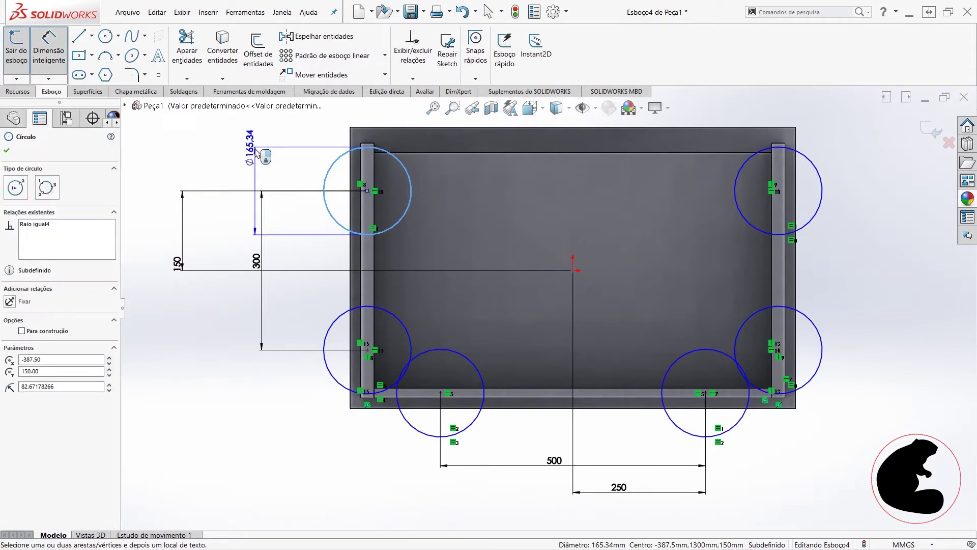
left_click(257, 142)
type("5")
key("Return")
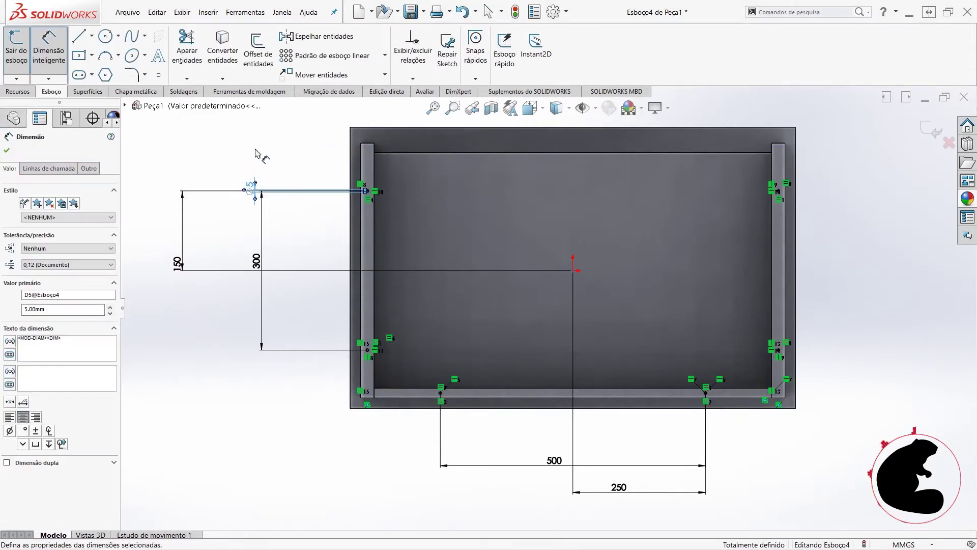
key("Escape")
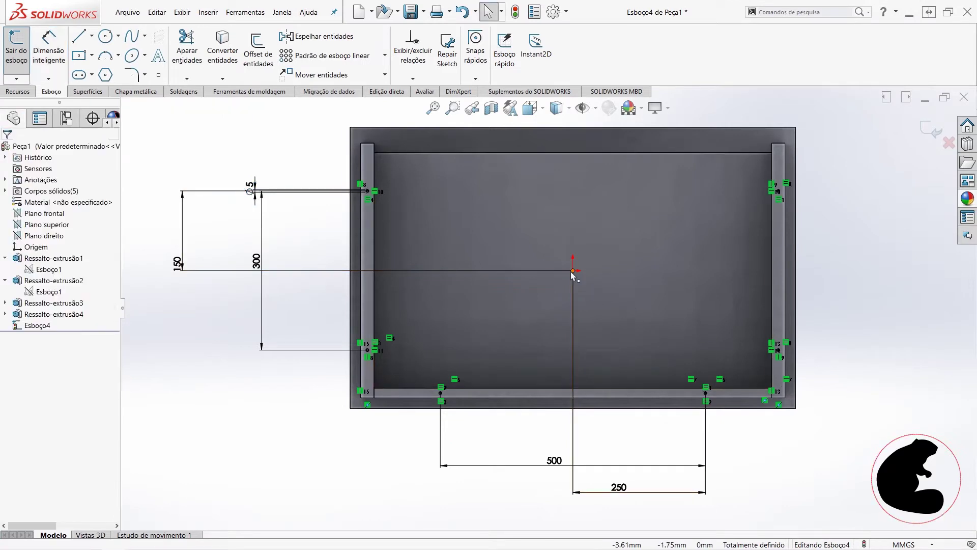
- Start an Extruded Cut of the sketch circles from the Features tab
scroll(671, 283, "down", 2)
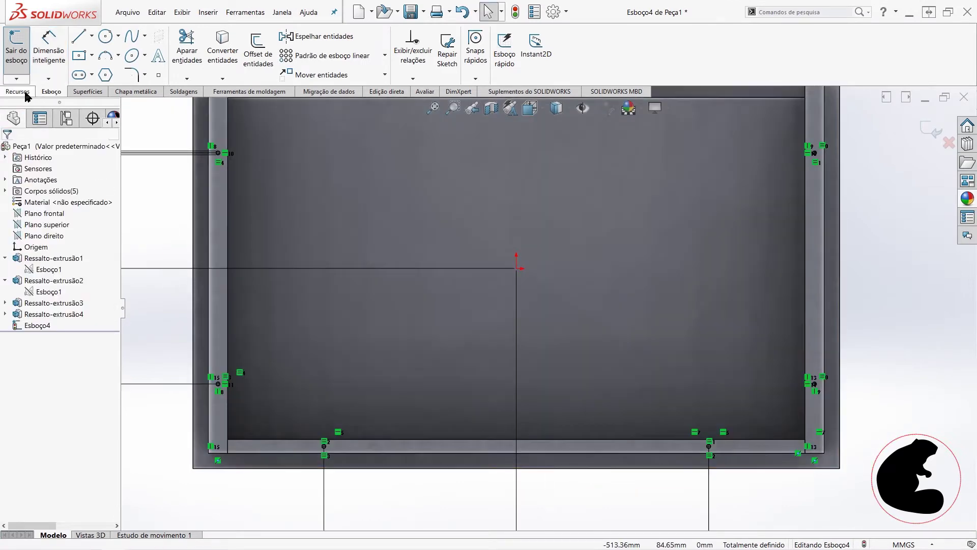
left_click(18, 91)
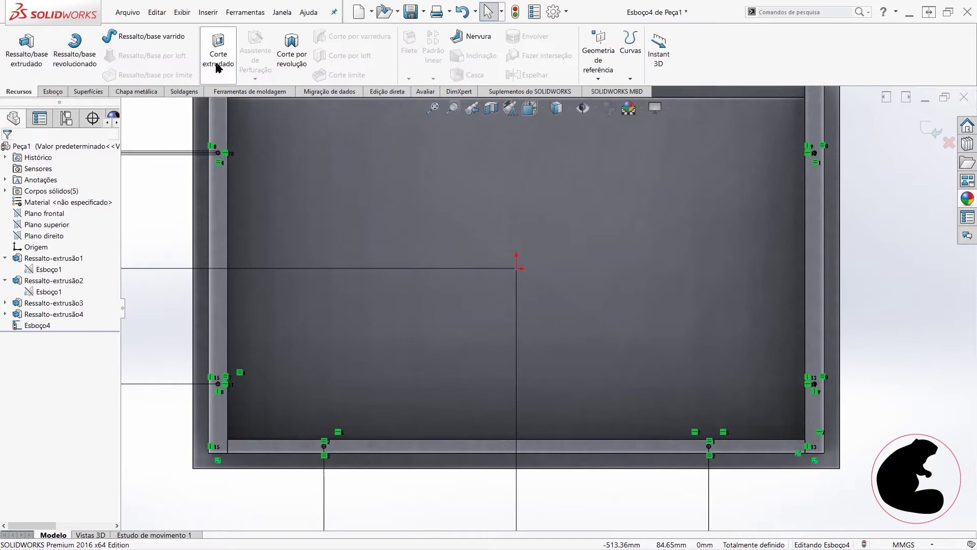
left_click(218, 65)
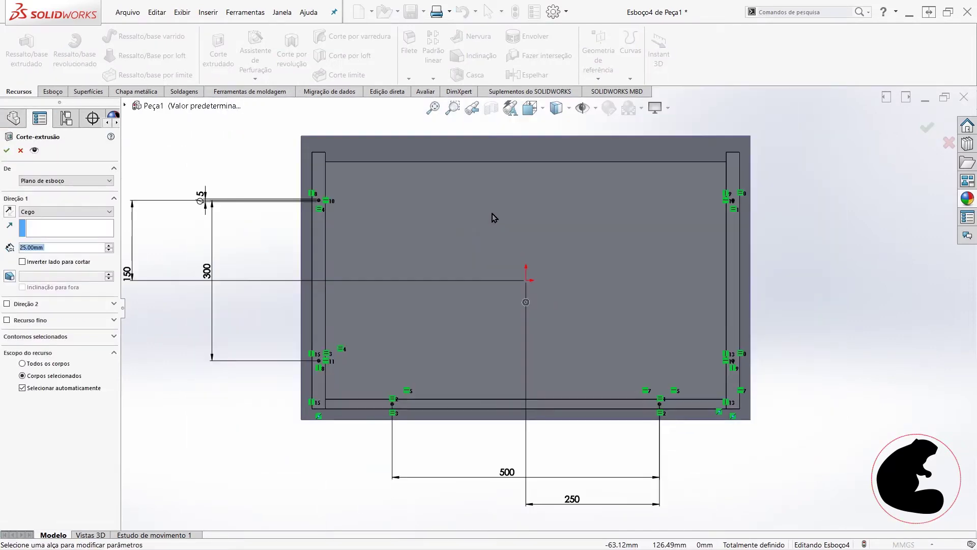
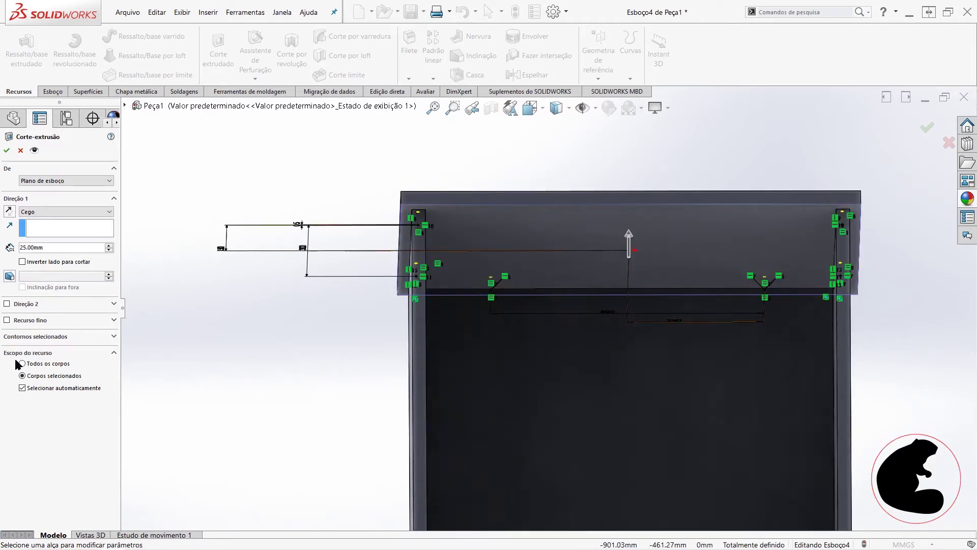
- Cut 11 mm blind into only the Ressalto-extrusão4 top panel body
left_click(22, 388)
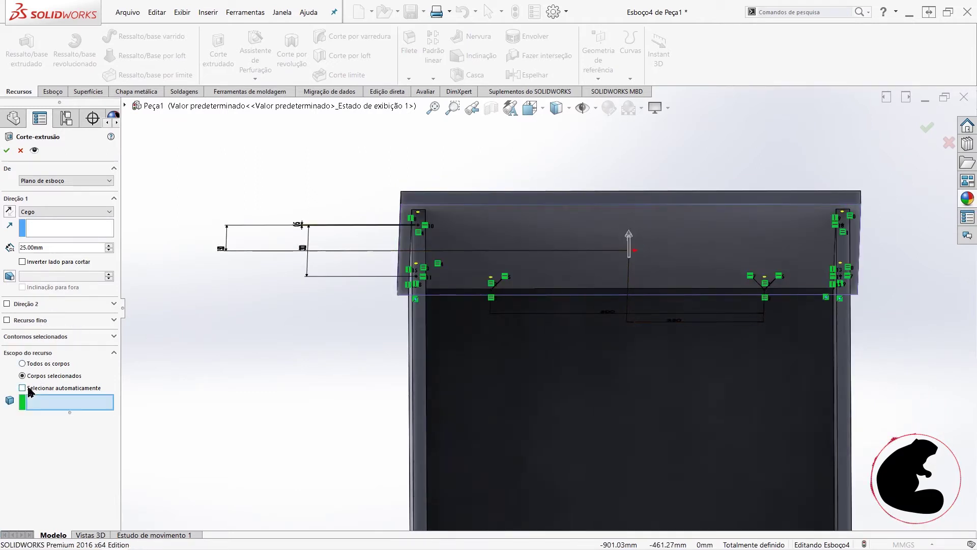
left_click(686, 219)
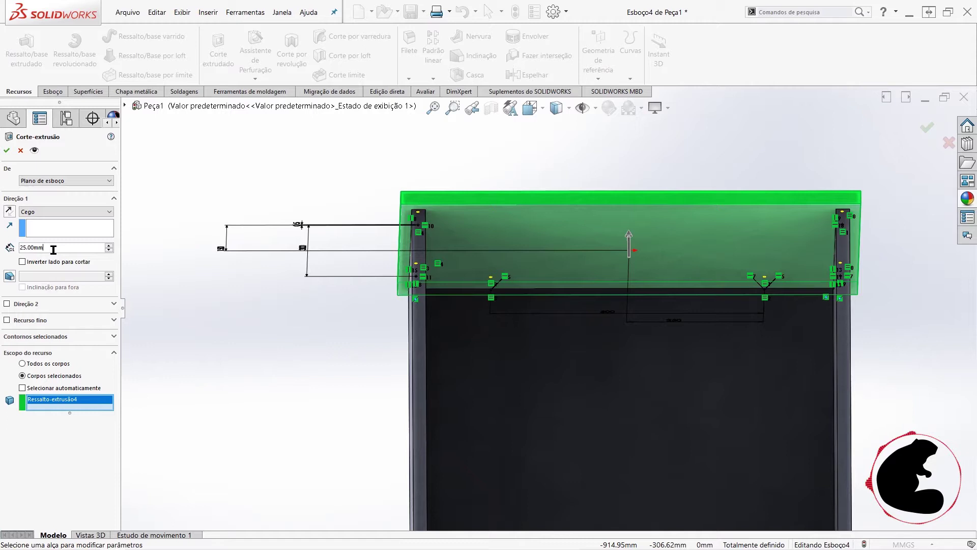
type("11")
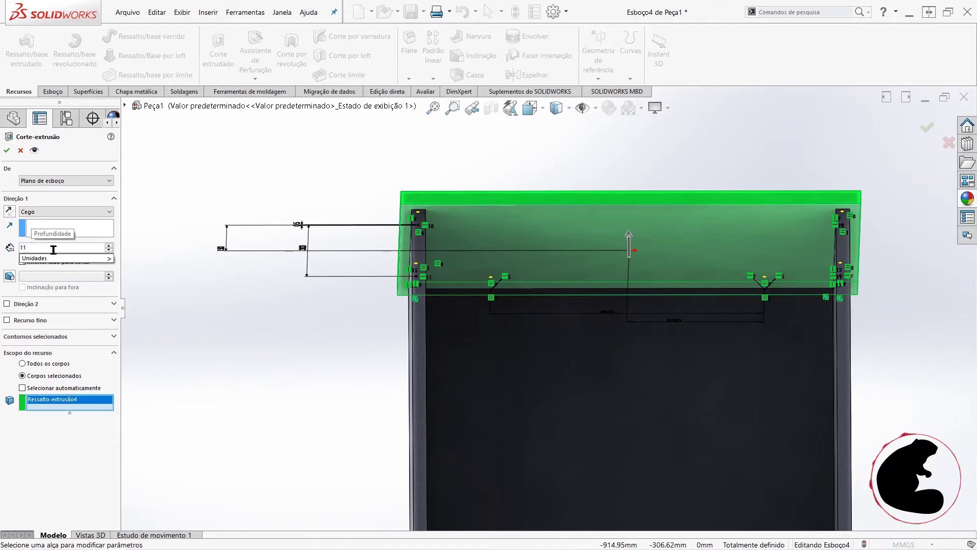
mouse_move(64, 258)
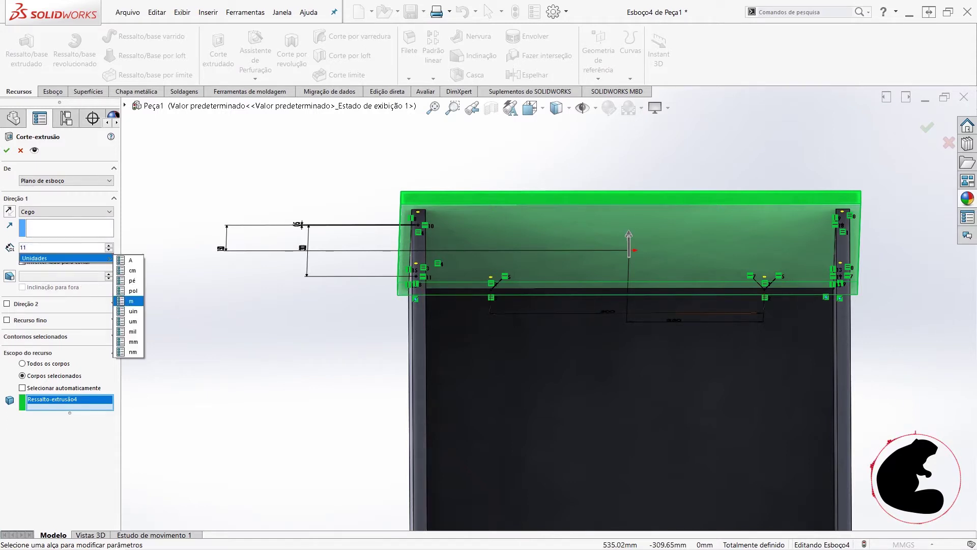
type("m")
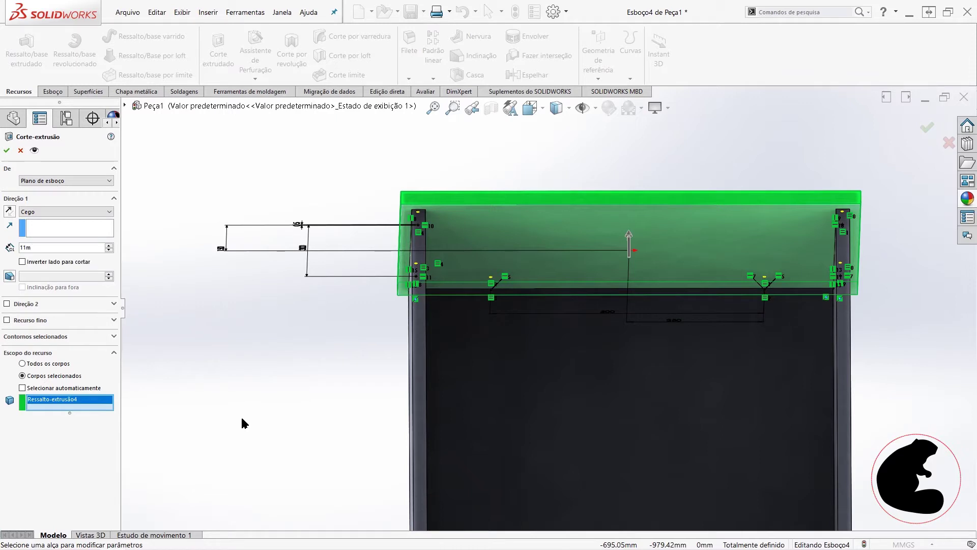
key("BackSpace")
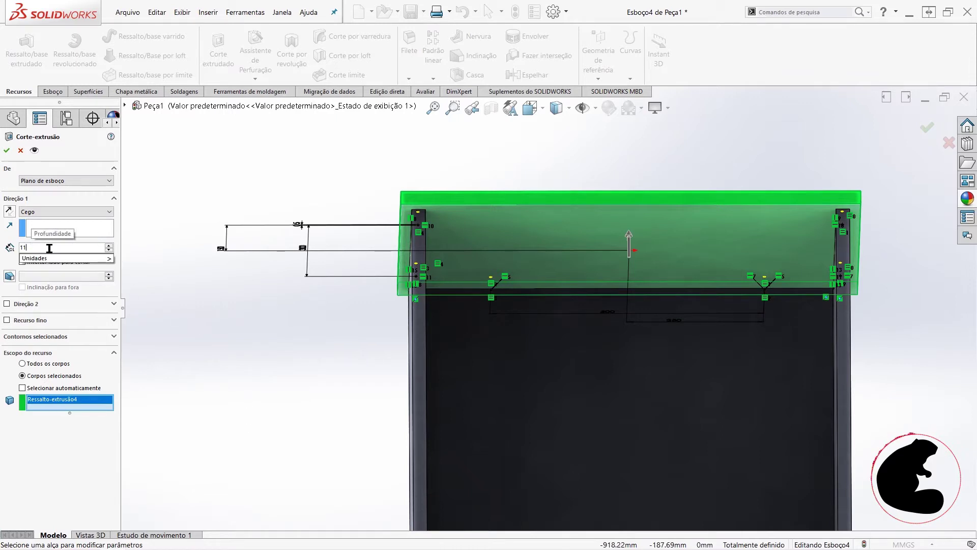
key("Return")
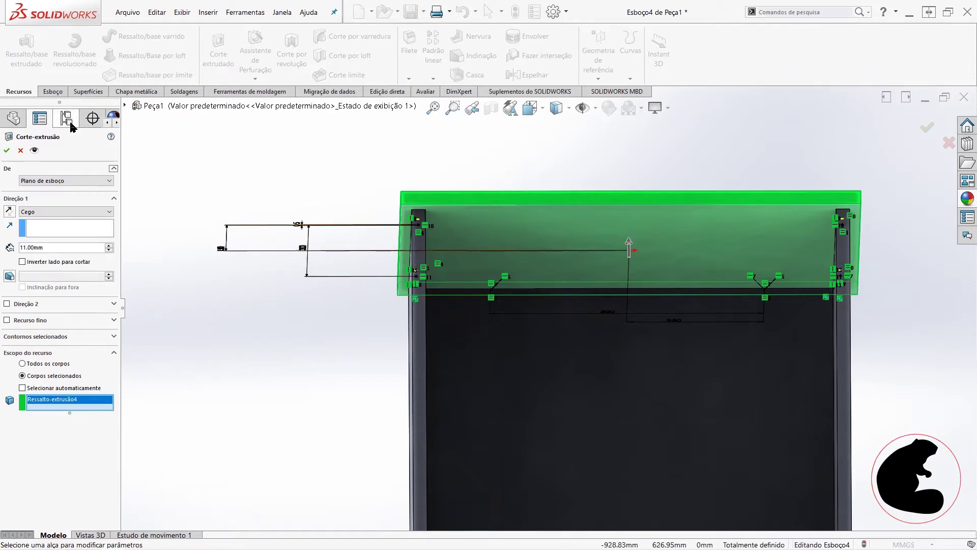
left_click(5, 153)
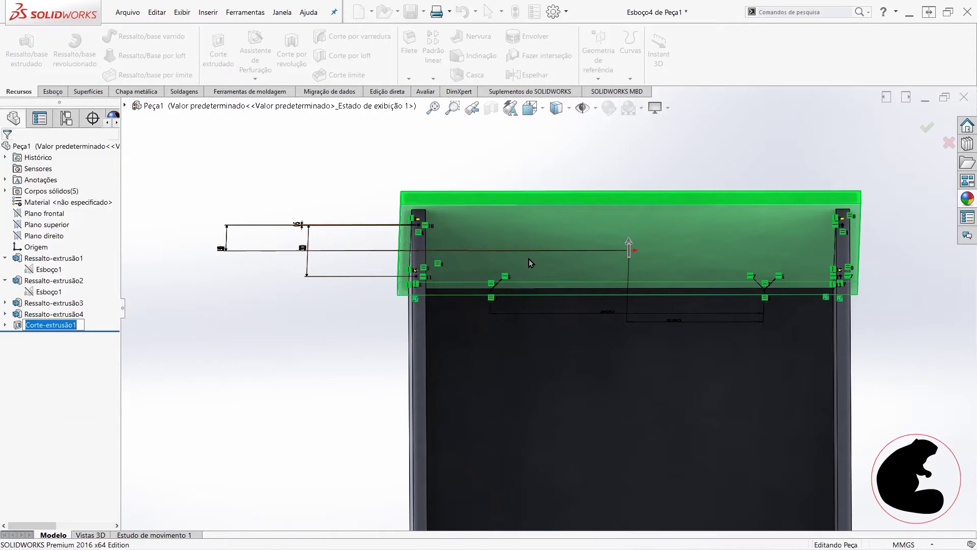
- Hide the left post and orbit around to inspect the newly cut holes
scroll(458, 208, "up", 3)
middle_click_drag(458, 209, 469, 244)
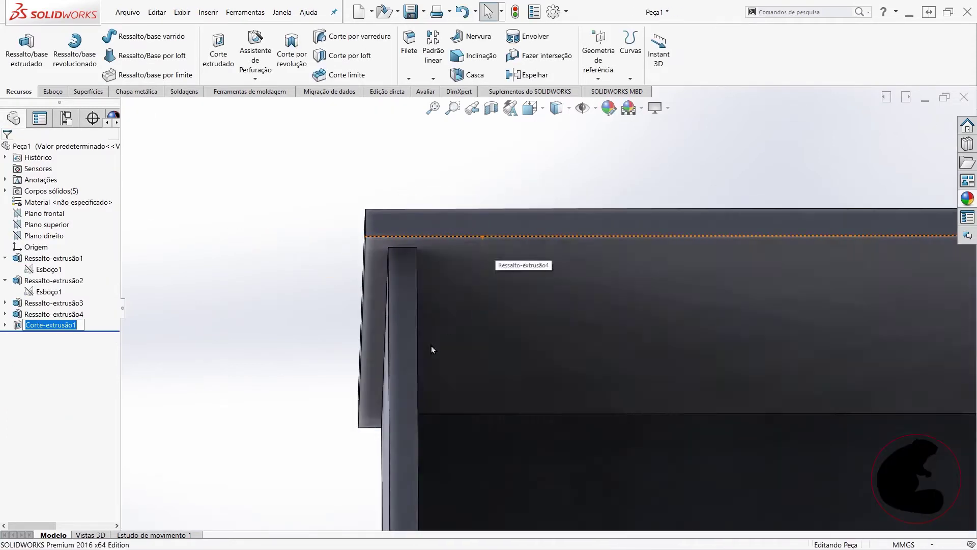
left_click(432, 345)
left_click(406, 392)
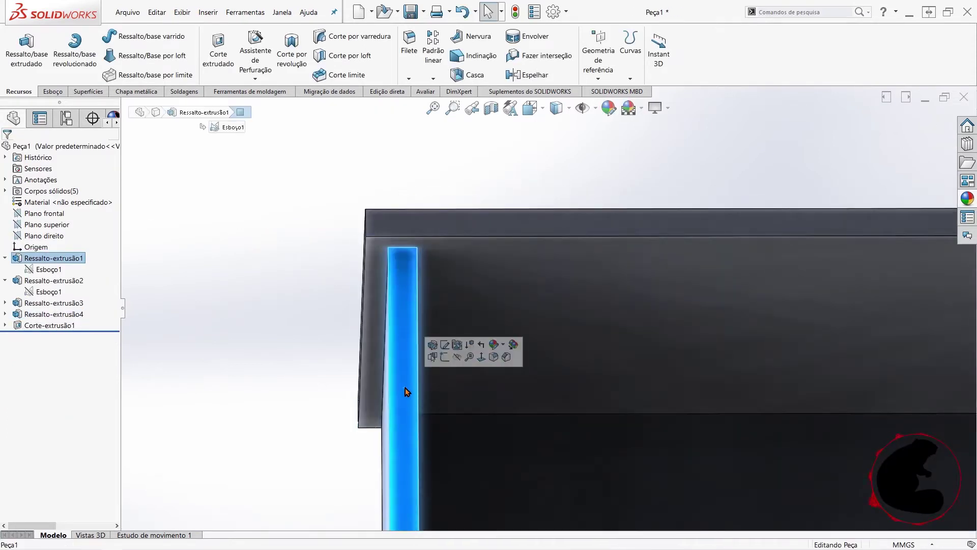
left_click(456, 361)
mouse_move(456, 350)
middle_mouse_down()
mouse_move(462, 273)
mouse_move(450, 187)
mouse_move(438, 261)
mouse_move(490, 290)
middle_mouse_up()
scroll(529, 338, "up", 3)
scroll(547, 371, "up", 2)
middle_click_drag(547, 371, 512, 482)
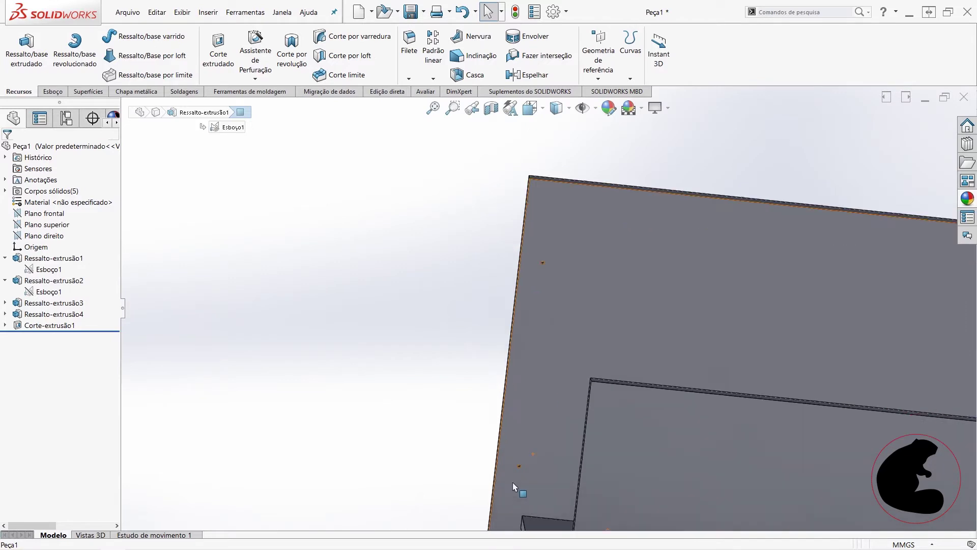
scroll(513, 474, "down", 2)
scroll(529, 433, "down", 3)
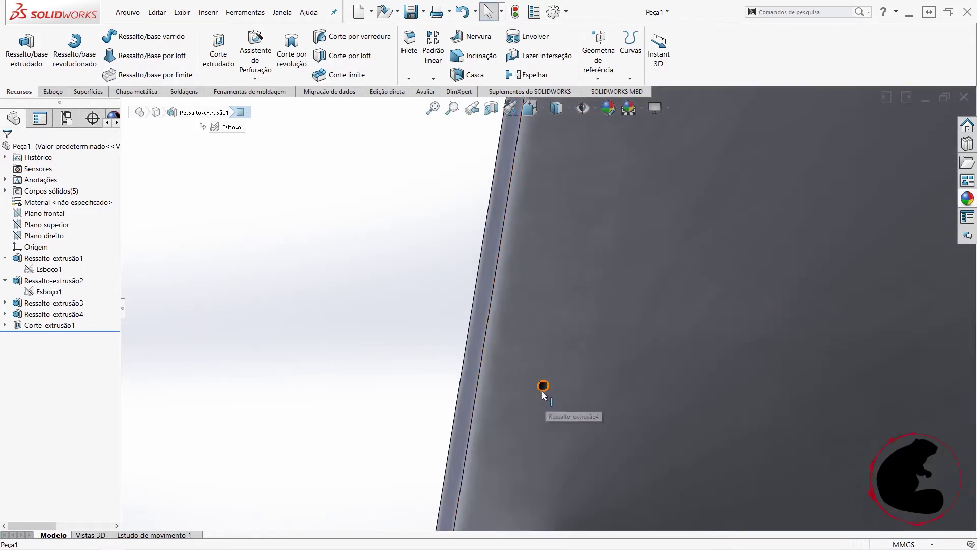
scroll(605, 446, "up", 2)
scroll(602, 446, "up", 2)
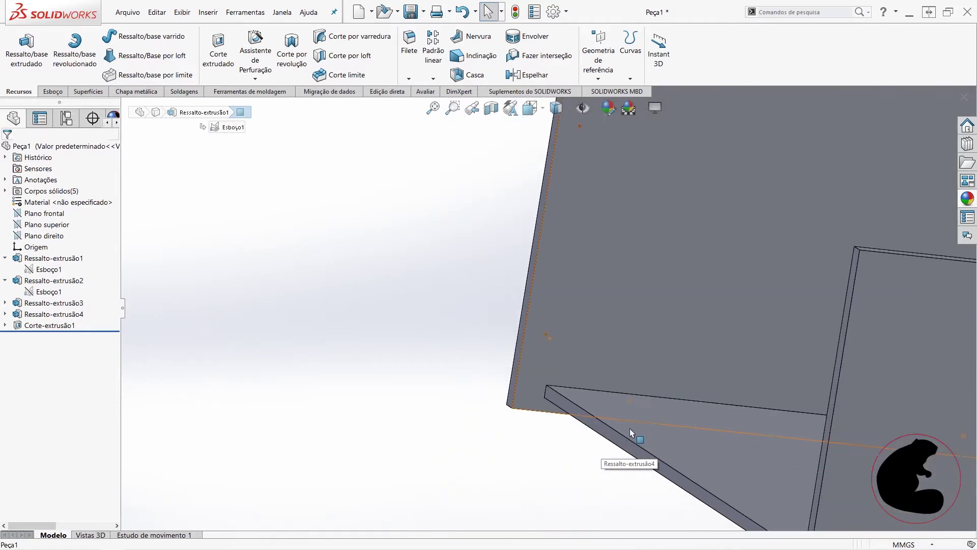
scroll(509, 432, "up", 2)
scroll(407, 418, "up", 2)
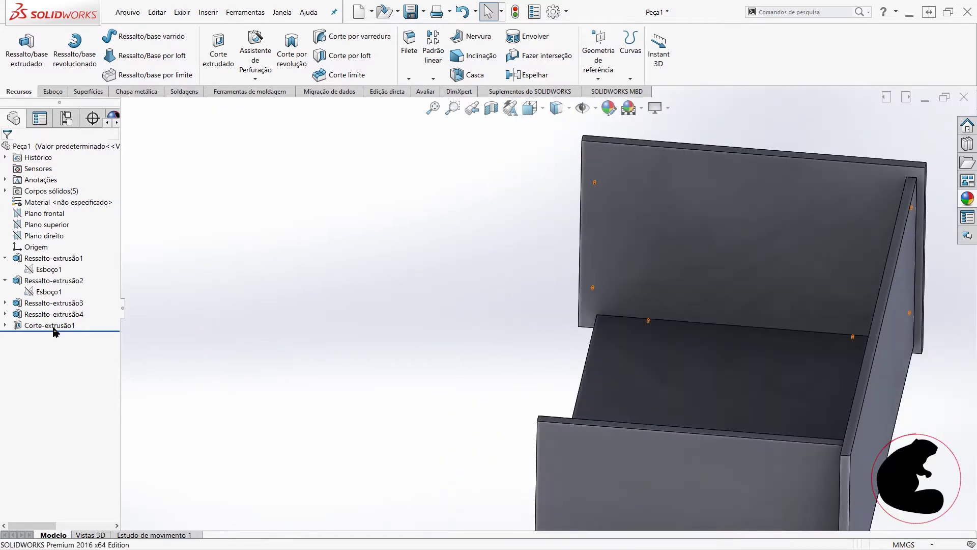
- Show the hidden left post again from the Solid Bodies list
left_click(5, 191)
right_click(35, 202)
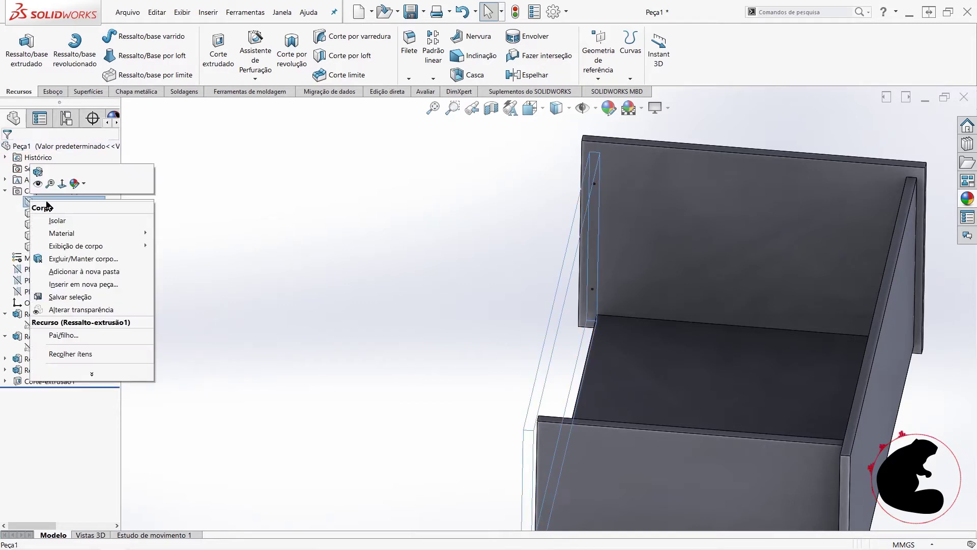
left_click(37, 184)
- Orbit the cabinet box and select the large back panel face
scroll(670, 363, "up", 3)
mouse_move(670, 362)
middle_mouse_down()
mouse_move(656, 420)
mouse_move(875, 429)
middle_mouse_up()
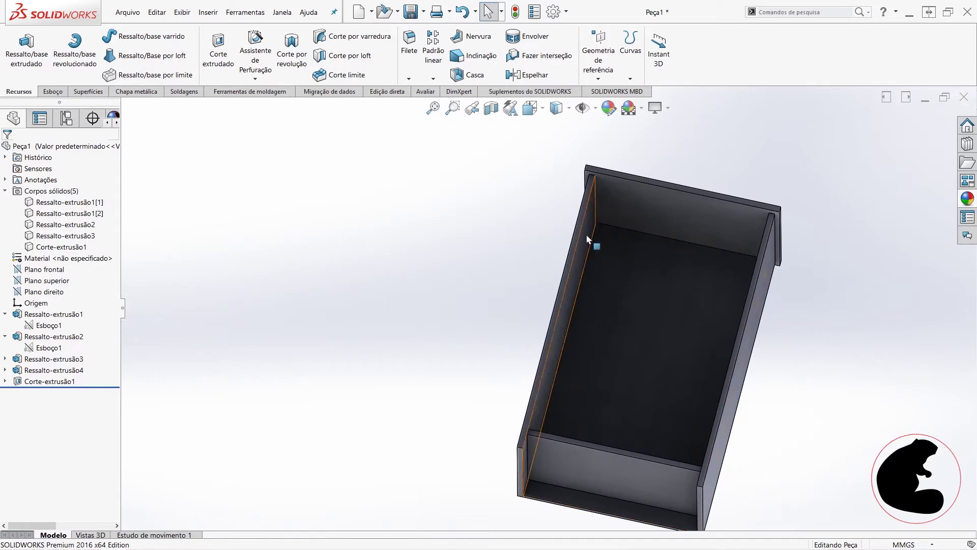
left_click(659, 286)
mouse_move(774, 319)
middle_mouse_down()
mouse_move(764, 370)
mouse_move(785, 324)
mouse_move(693, 353)
mouse_move(613, 270)
middle_mouse_up()
left_click(764, 356)
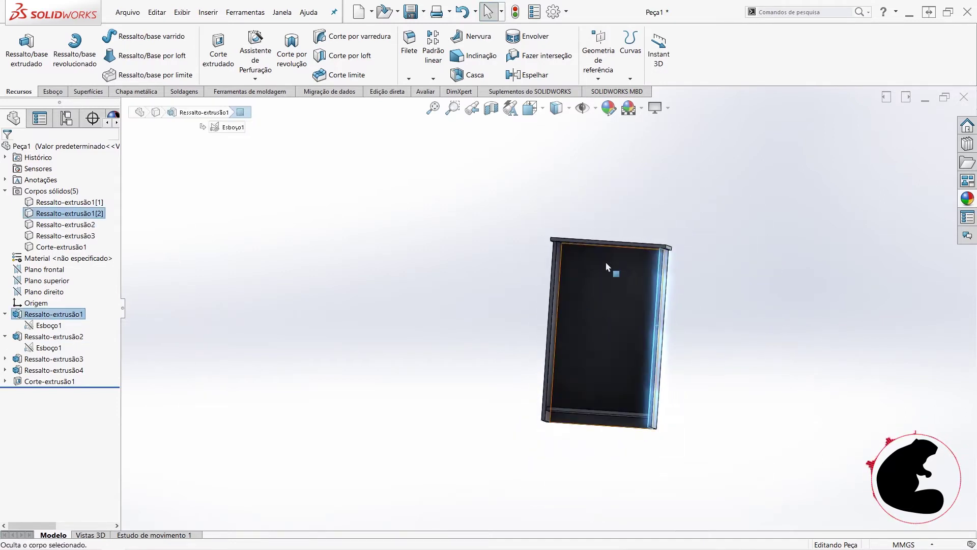
left_click(718, 317)
scroll(625, 298, "down", 3)
scroll(585, 305, "down", 3)
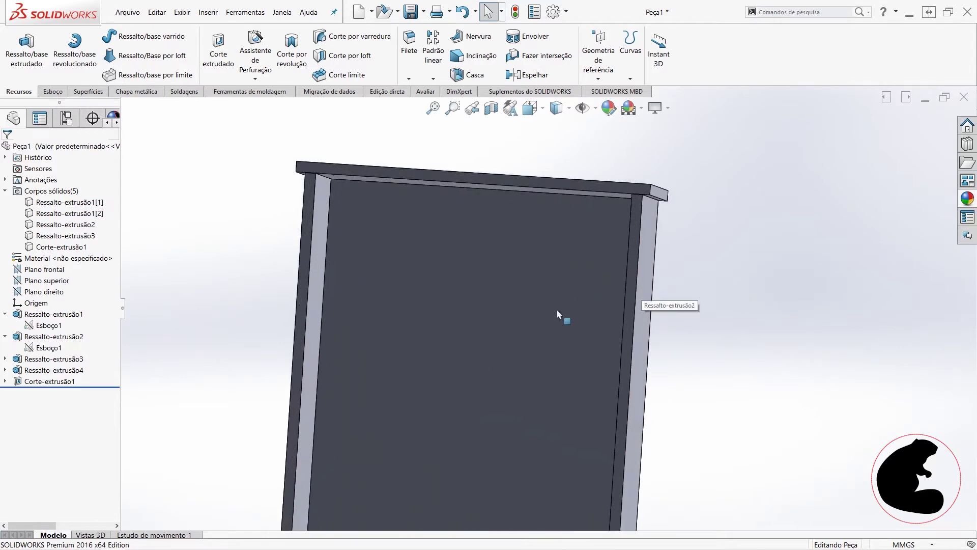
left_click(444, 341)
left_click(757, 323)
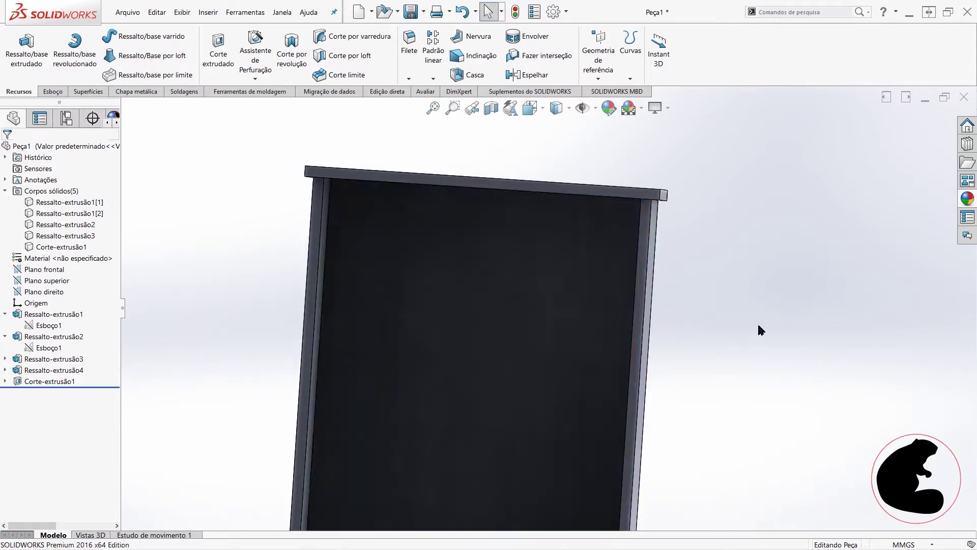
left_click(546, 284)
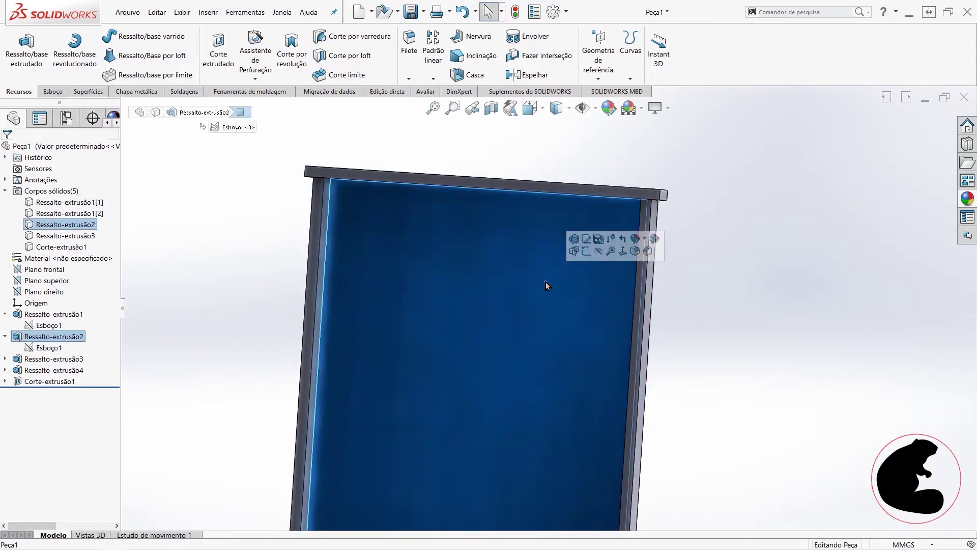
- Start sketch Esboço5 on the back panel face, viewed Normal To
left_click(583, 261)
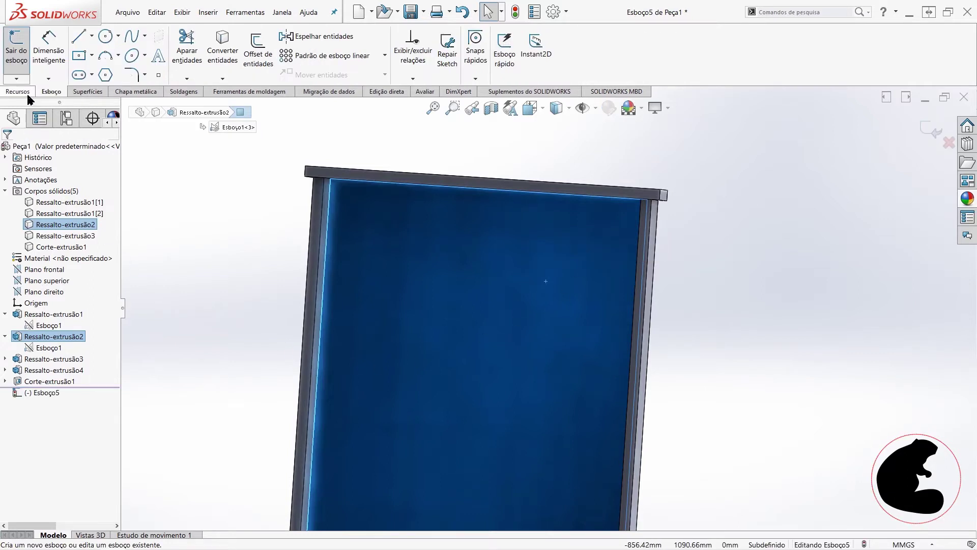
right_click(41, 394)
left_click(60, 366)
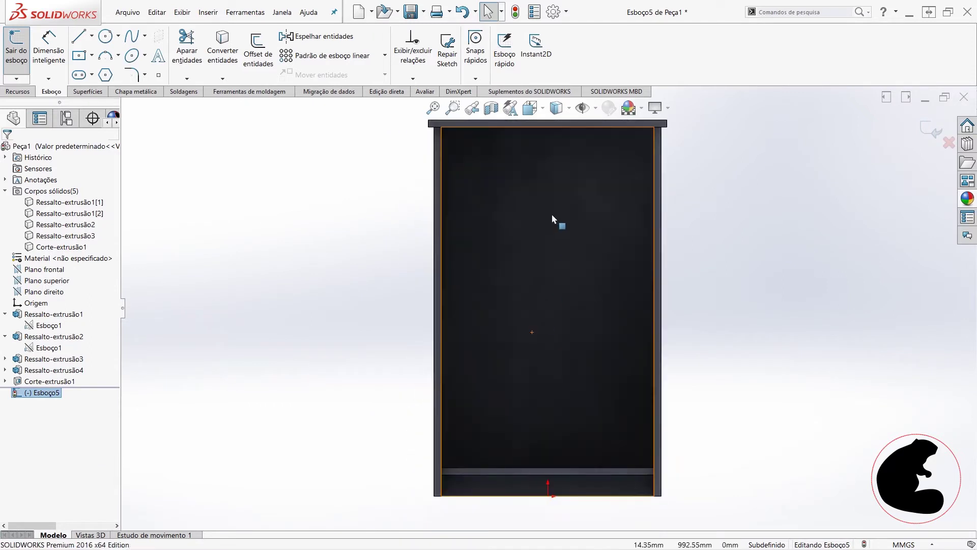
scroll(569, 161, "down", 2)
scroll(604, 190, "down", 2)
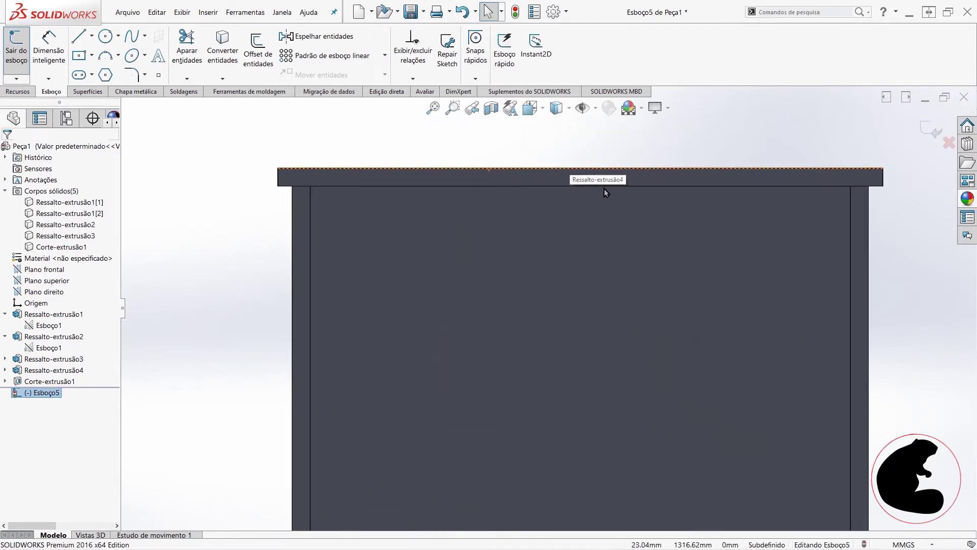
scroll(588, 203, "down", 2)
scroll(589, 203, "down", 2)
- Draw two circles near the panel's top-left and top-right corners
left_click(104, 37)
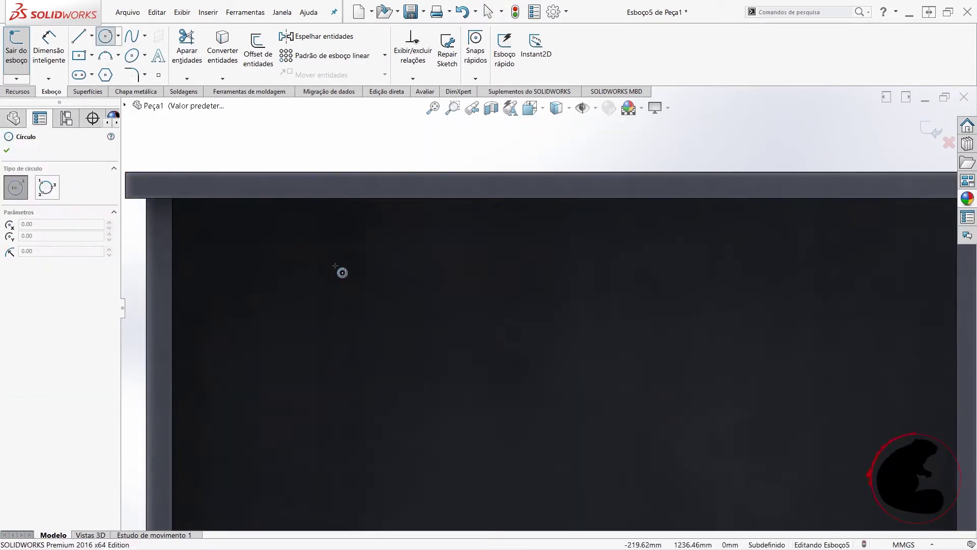
left_click(291, 243)
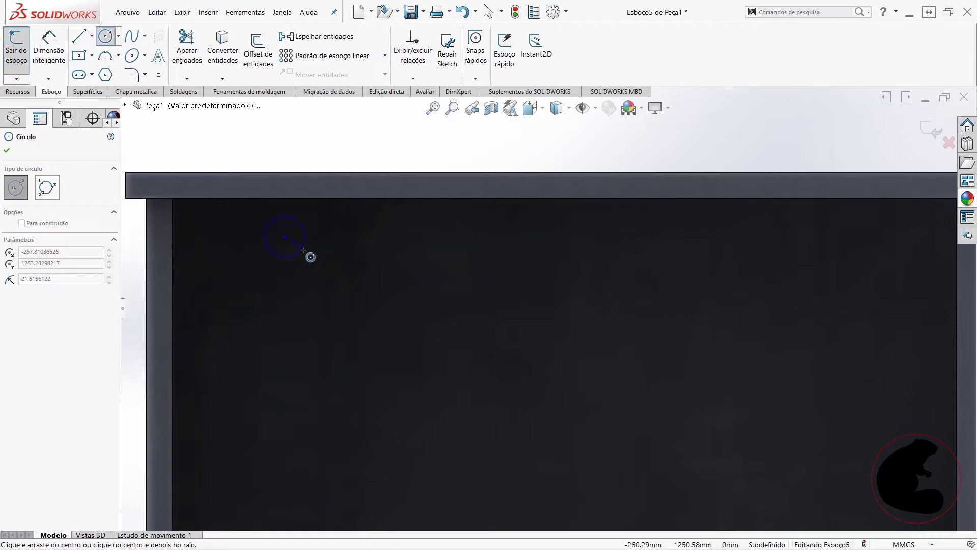
left_click(314, 258)
scroll(560, 295, "up", 2)
left_click(677, 270)
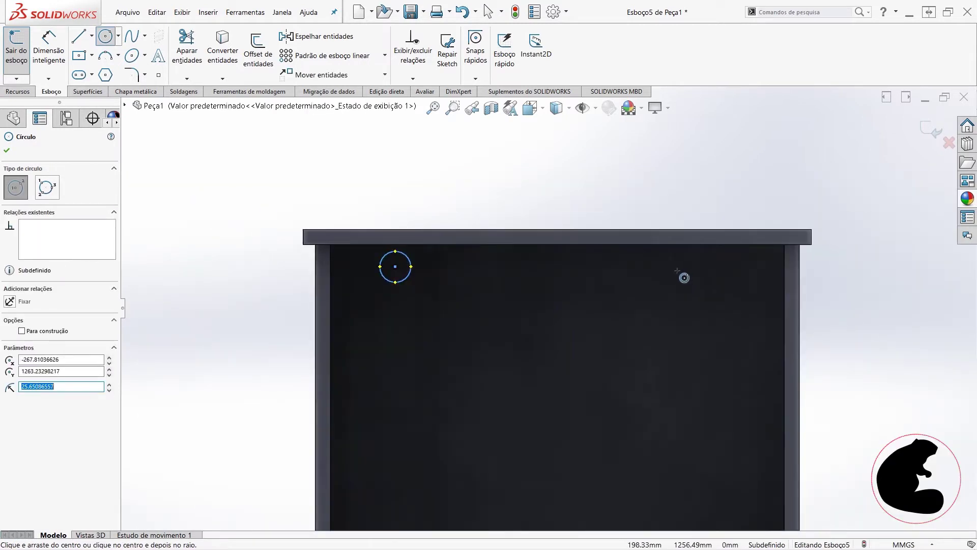
key("Escape")
- Make the circles Equal with horizontally aligned centres, then switch to the Häfele catalog
left_click_drag(348, 185, 749, 352)
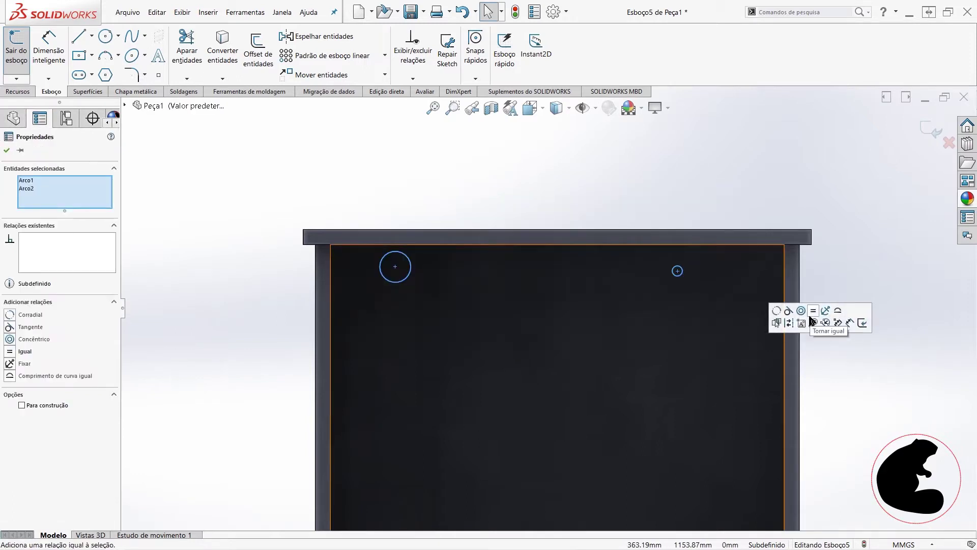
left_click(813, 320)
left_click(649, 332)
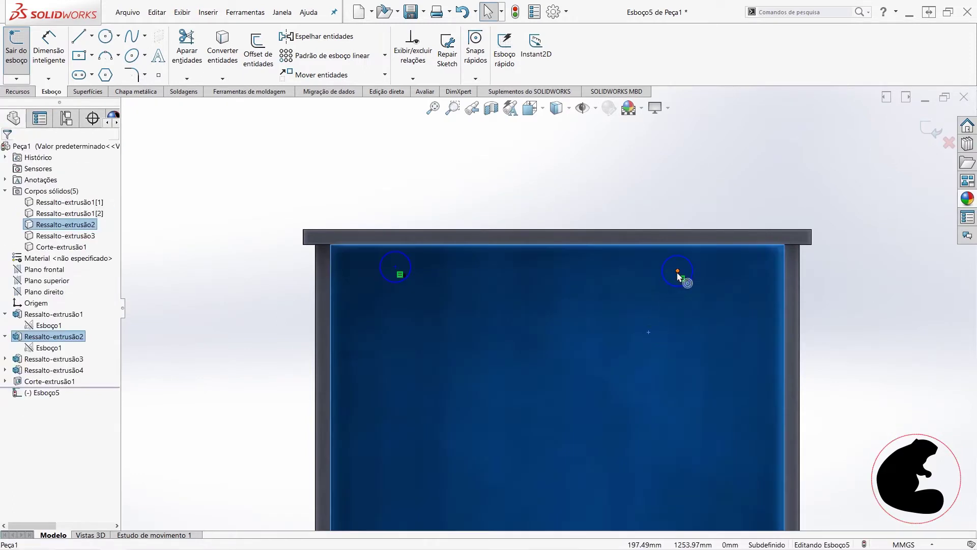
left_click(677, 272)
left_click(396, 266, "ctrl")
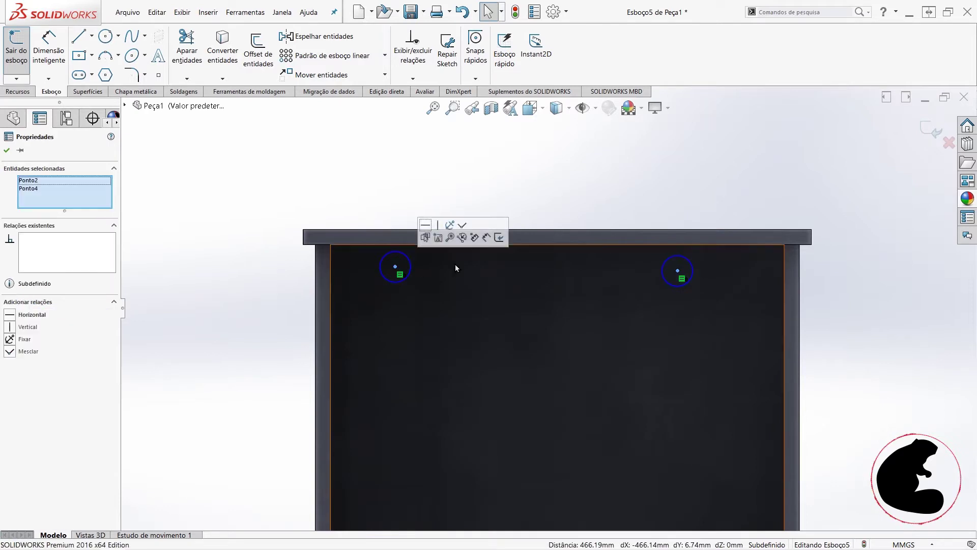
left_click(425, 224)
left_click(679, 196)
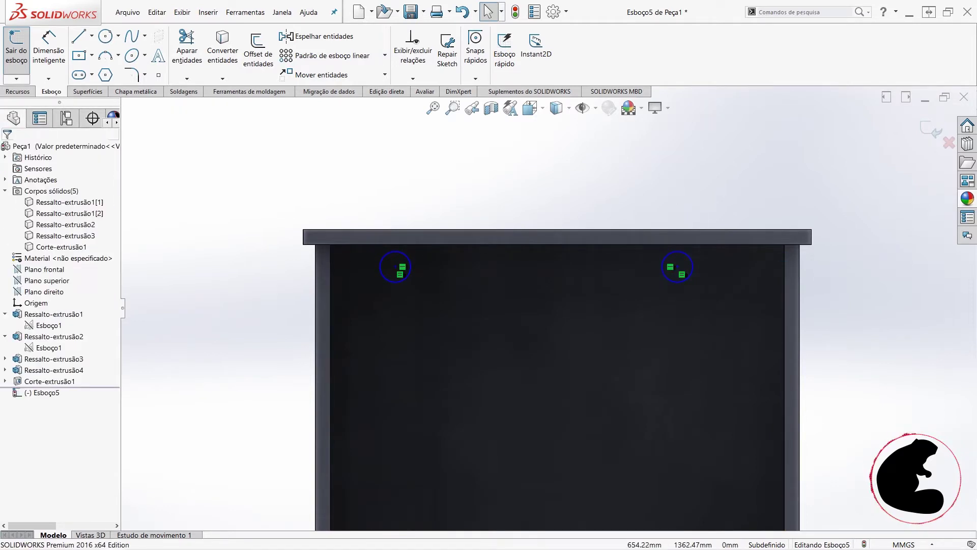
key("alt+Tab")
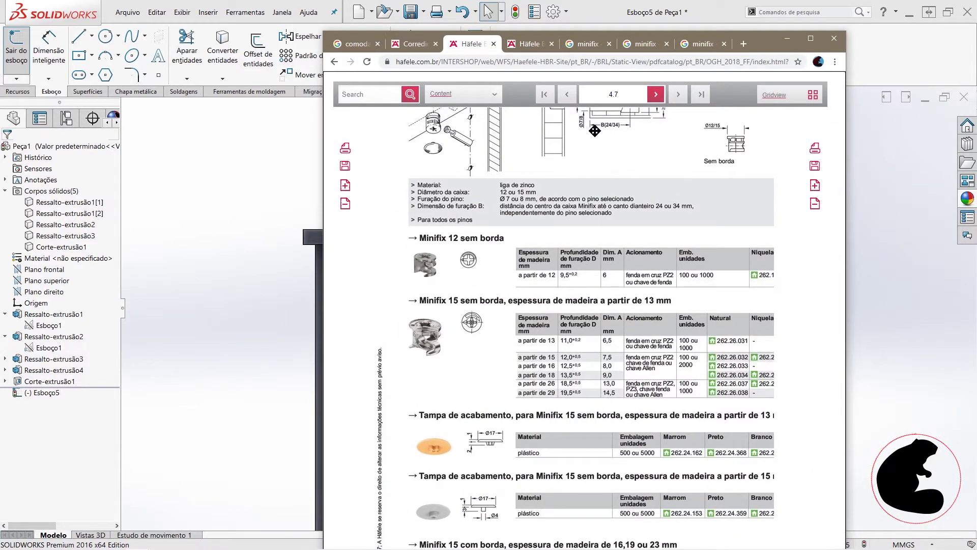
- Compare Minifix pages 4.8 and 4.7 in the Häfele catalog
left_click(529, 47)
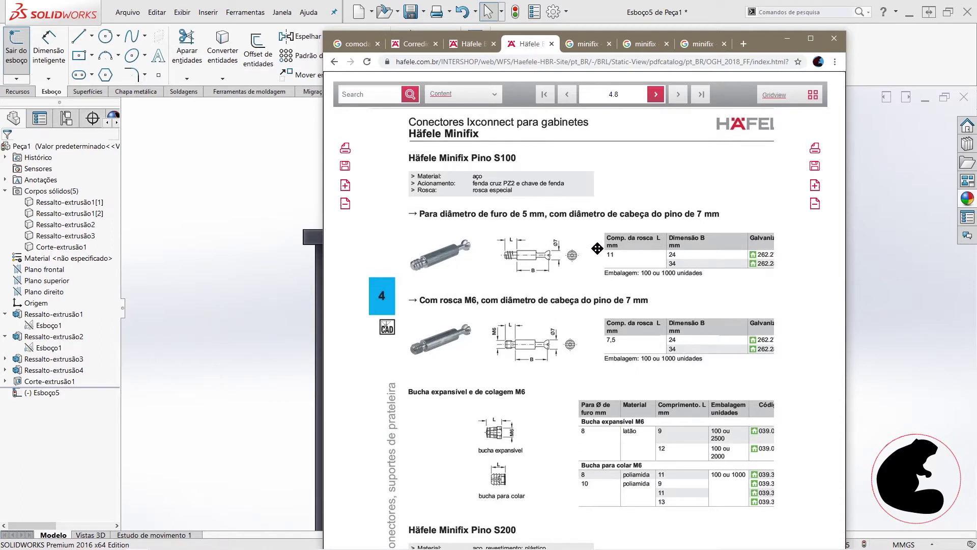
left_click(468, 45)
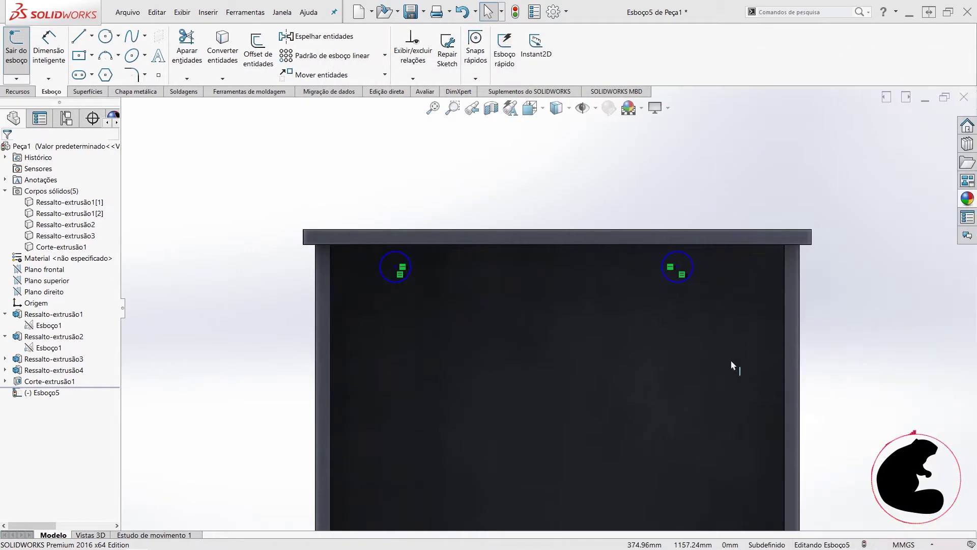
- Dimension the circle diameter to 15 mm and the hole centre 34 mm below the top edge
left_click(47, 46)
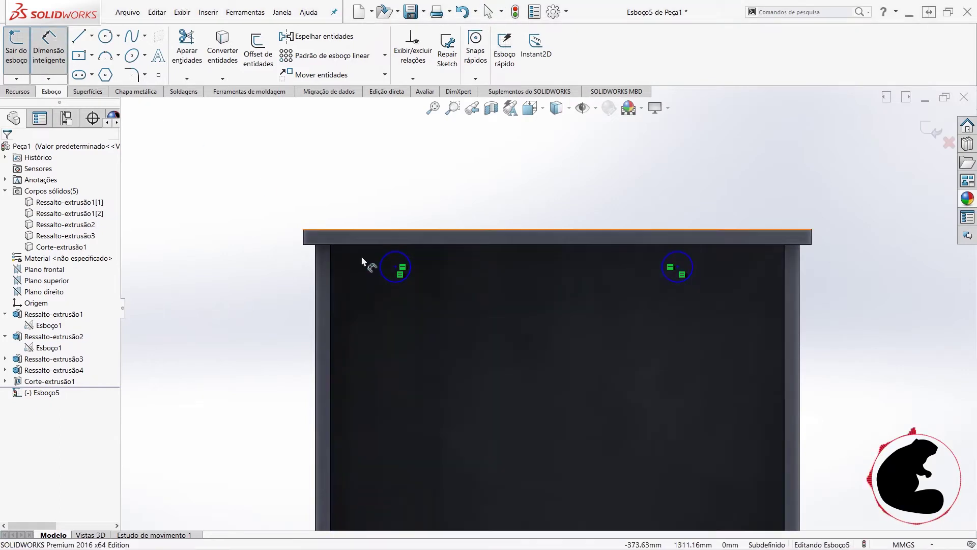
left_click(378, 282)
left_click(302, 184)
type("15")
key("Return")
scroll(713, 326, "down", 3)
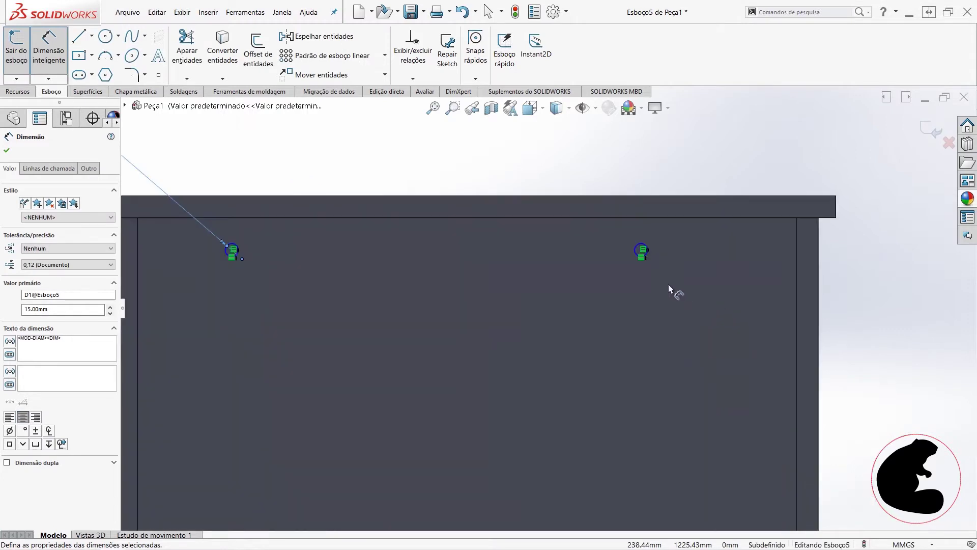
scroll(610, 303, "down", 2)
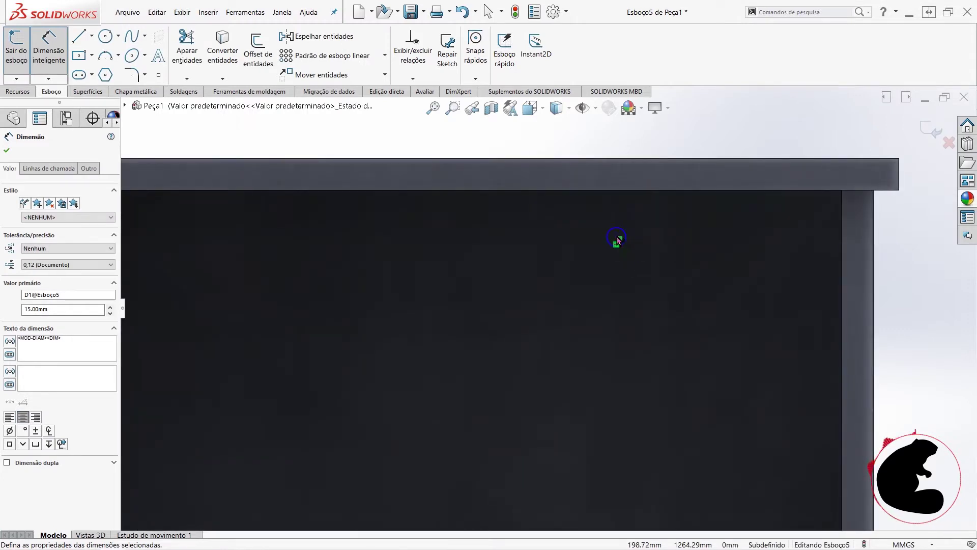
scroll(616, 243, "down", 1)
scroll(610, 246, "down", 1)
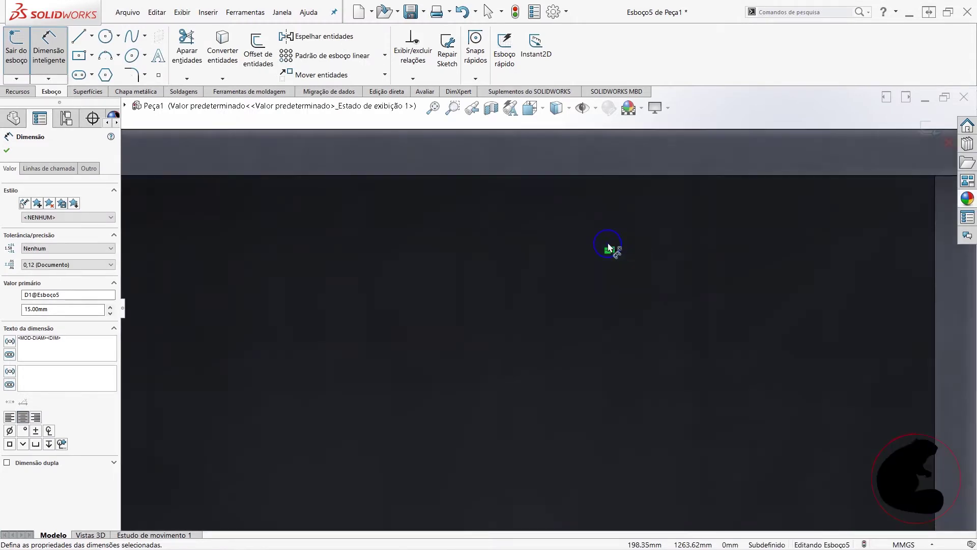
left_click(608, 248)
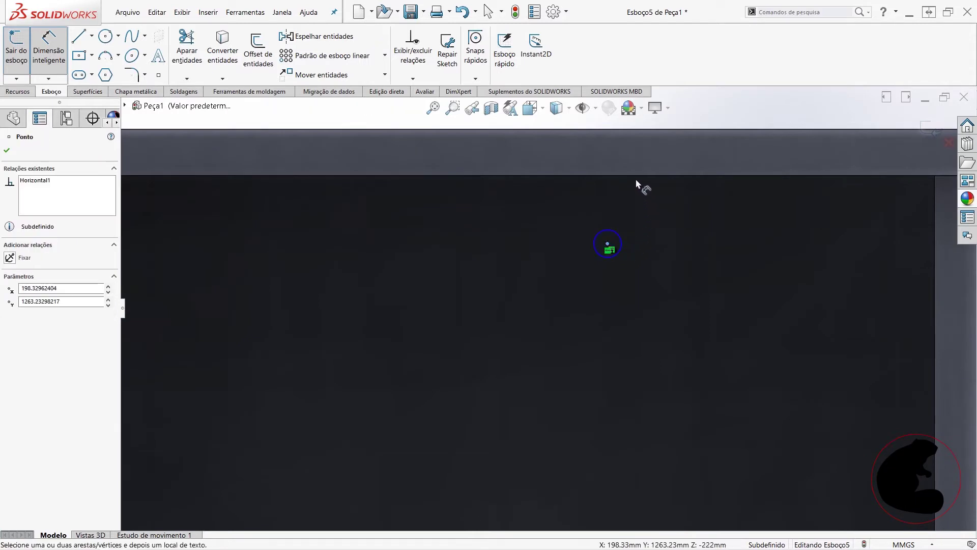
scroll(654, 241, "up", 2)
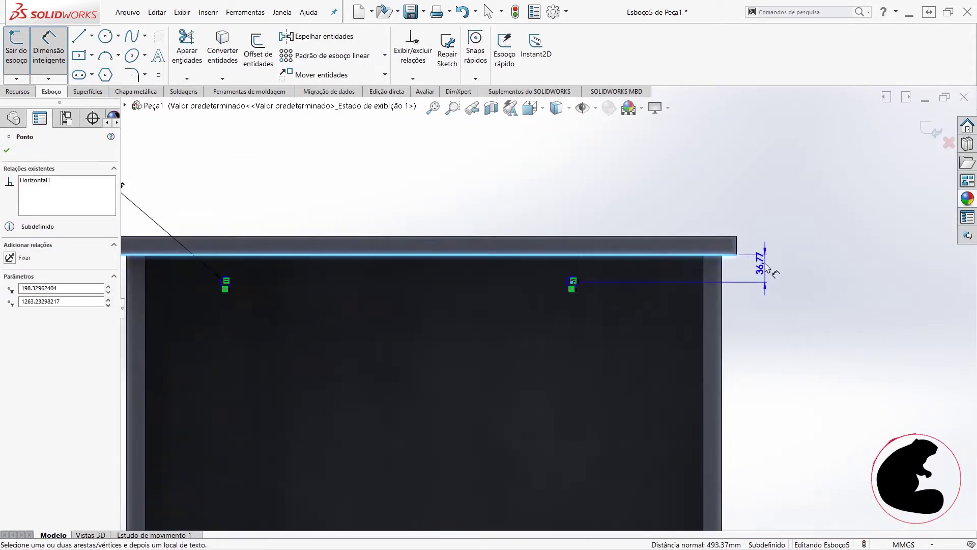
left_click(771, 269)
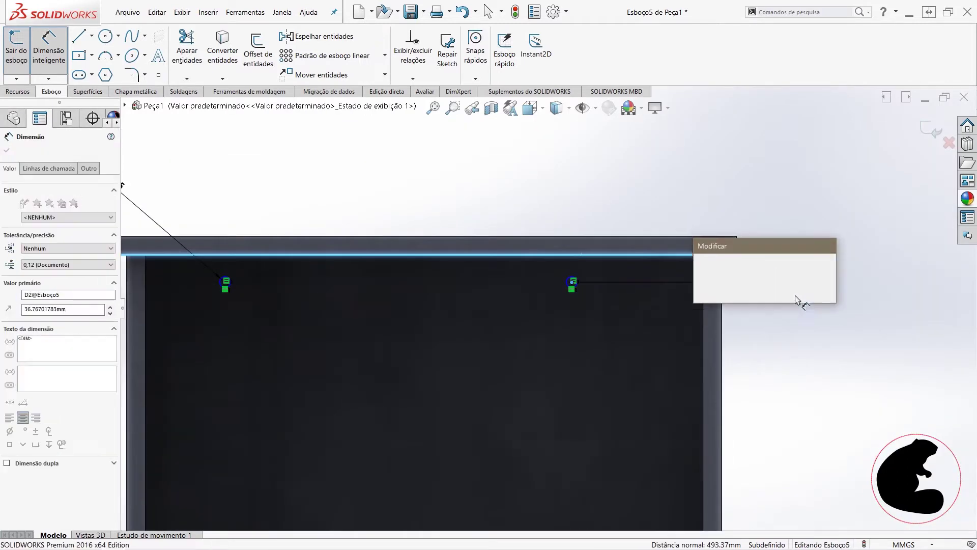
type("34")
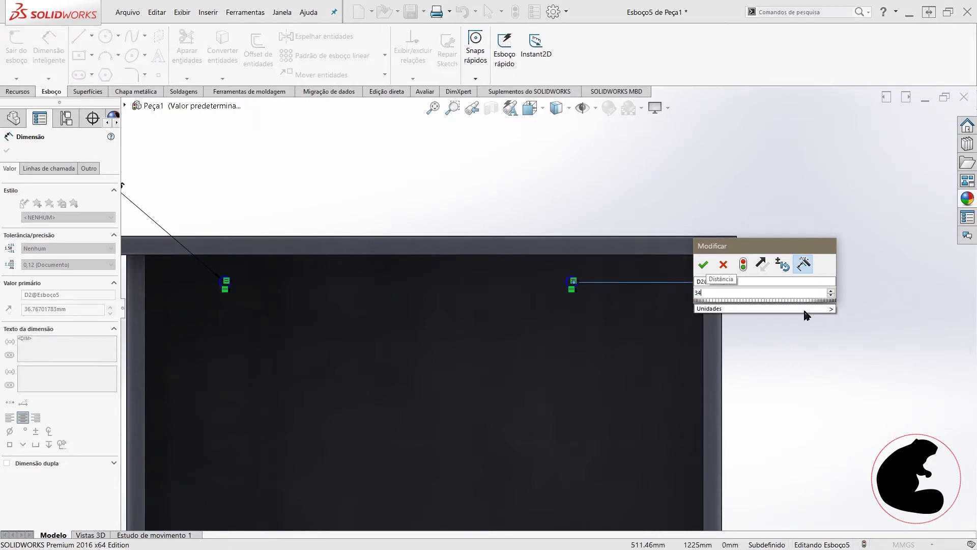
key("Return")
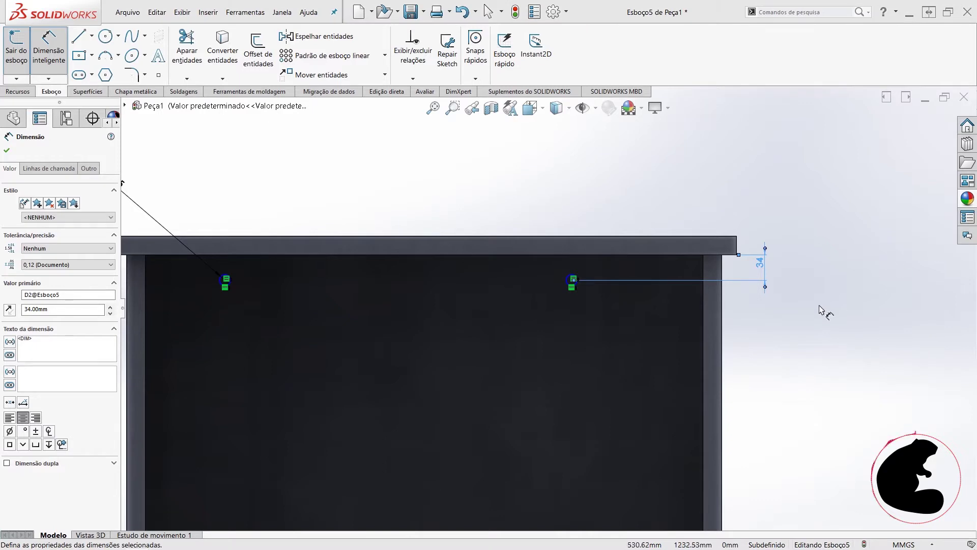
left_click(821, 311)
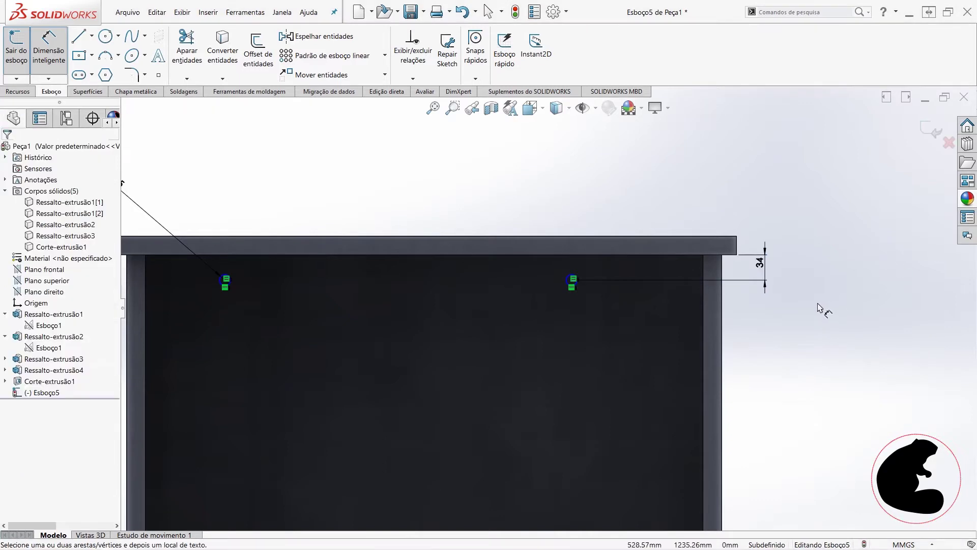
- Dimension the holes 500 mm apart and 250 mm from the top edge midpoint
left_click(228, 282)
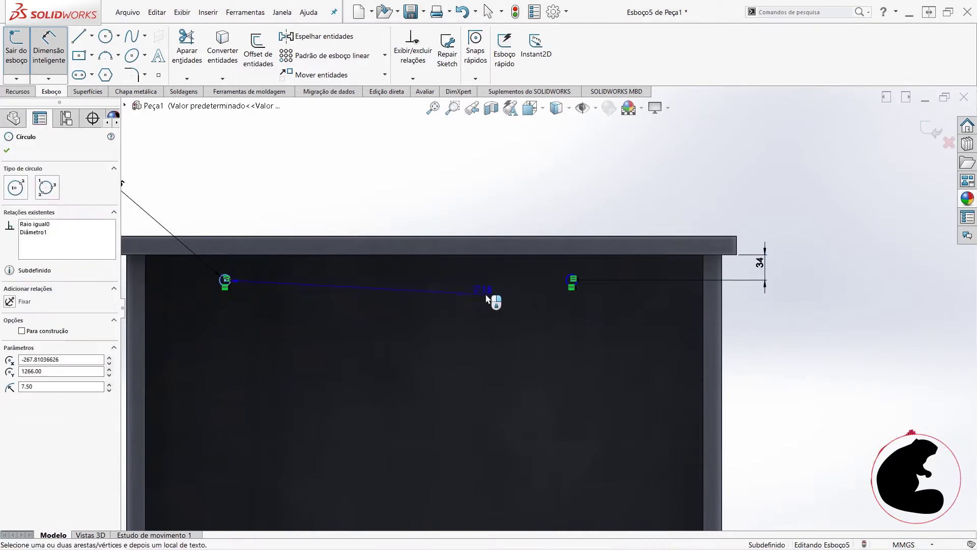
left_click(568, 285)
left_click(453, 179)
type("5")
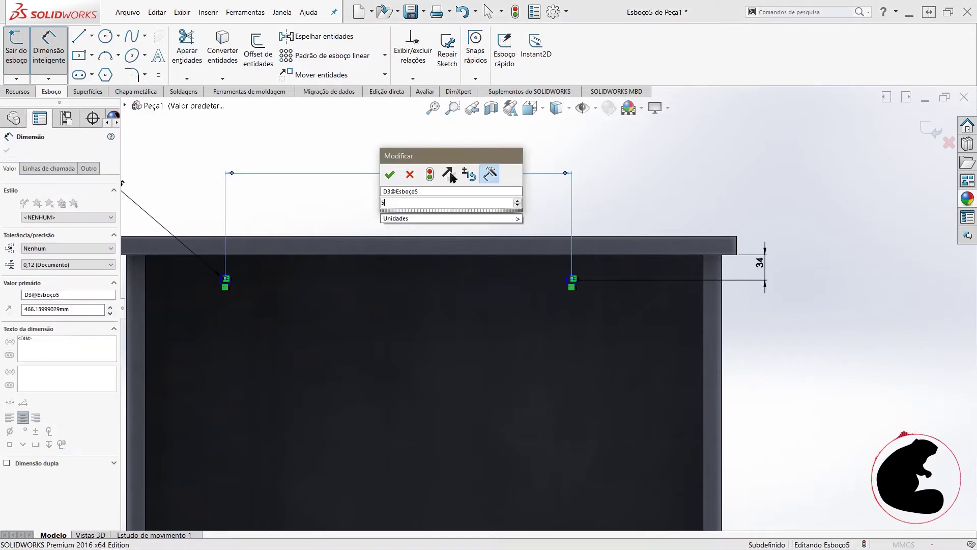
type("00")
key("Return")
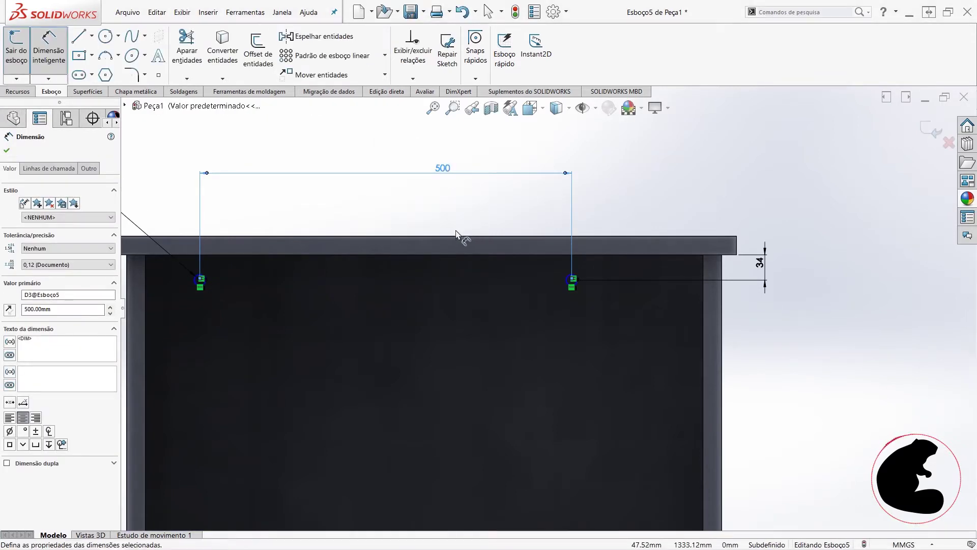
left_click(424, 237)
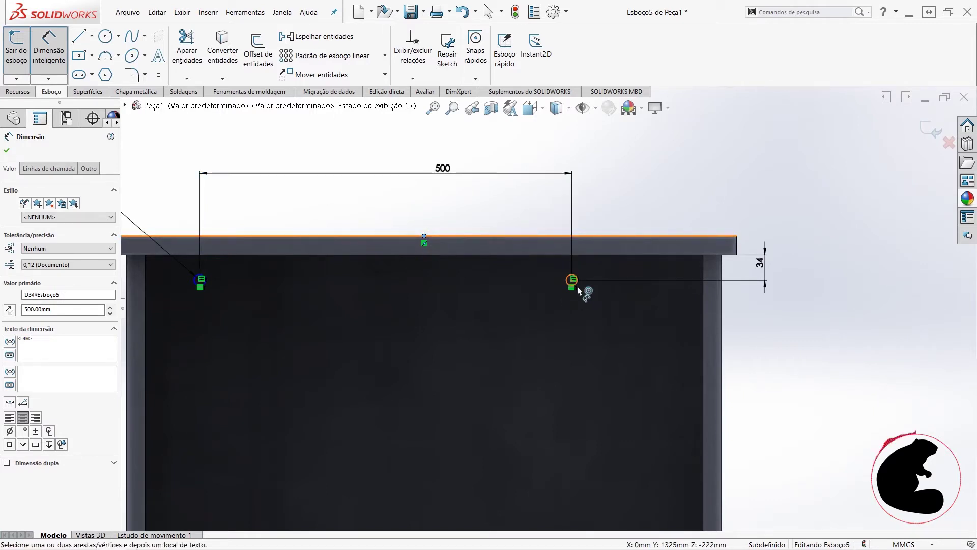
left_click(578, 288)
left_click(519, 204)
type("250")
key("Return")
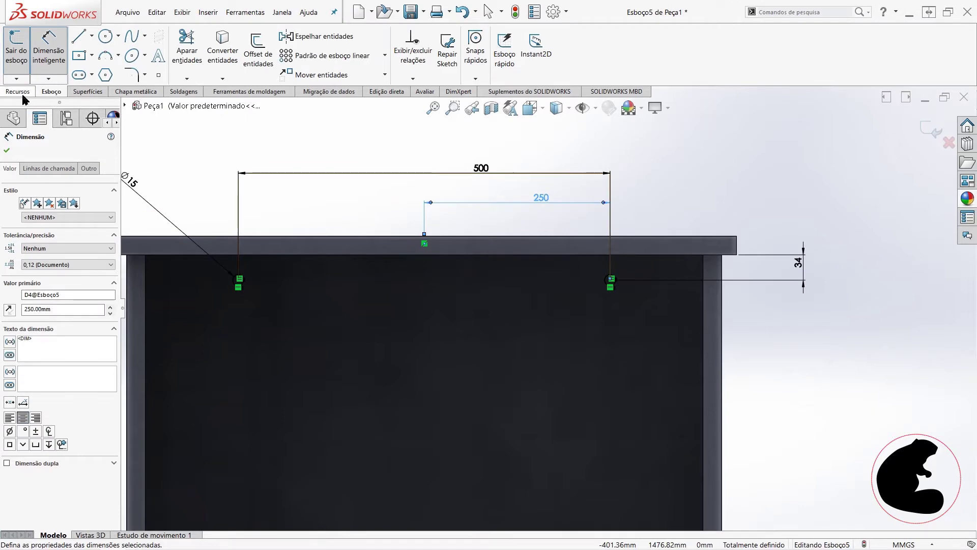
left_click(19, 92)
- Cut the two holes 13.5 mm blind into only the Ressalto-extrusão2 panel body
left_click(216, 56)
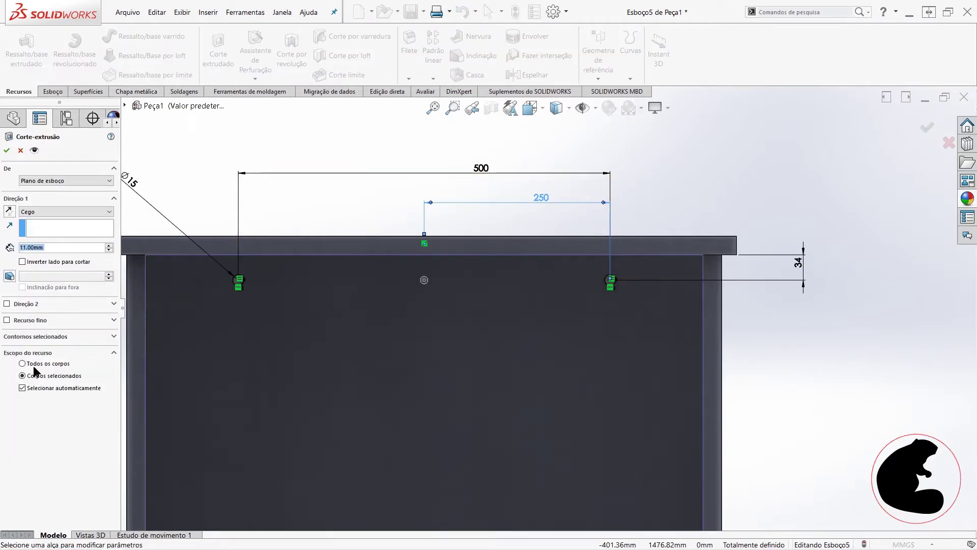
left_click(22, 387)
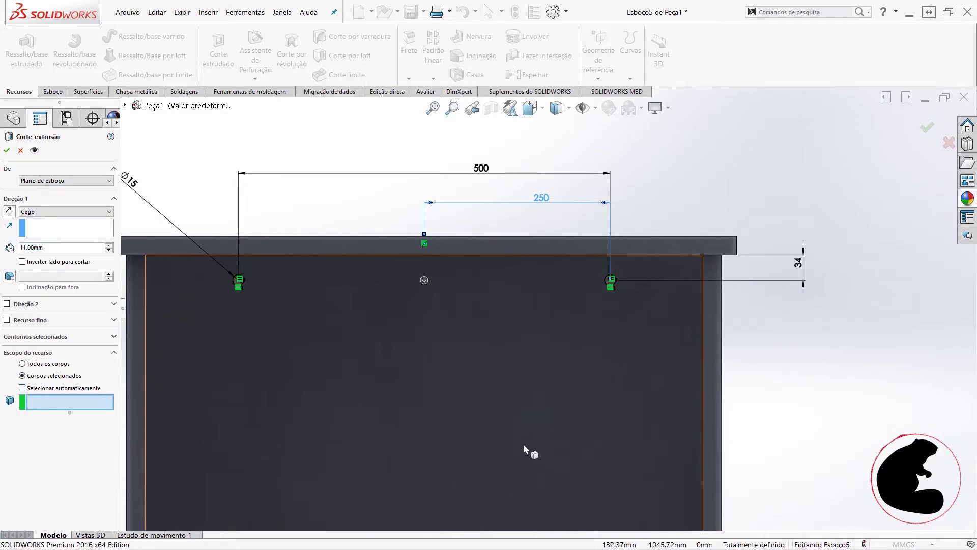
left_click(503, 421)
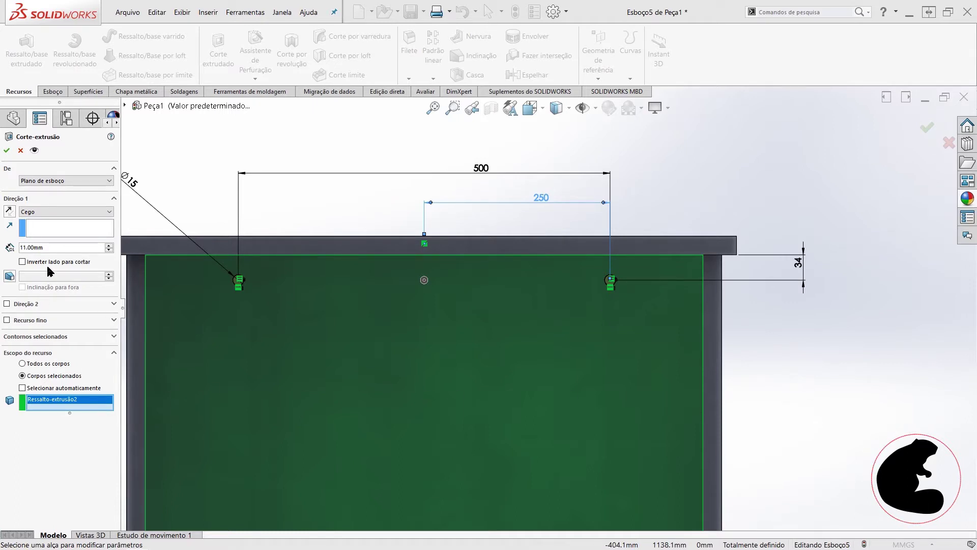
type("13,5")
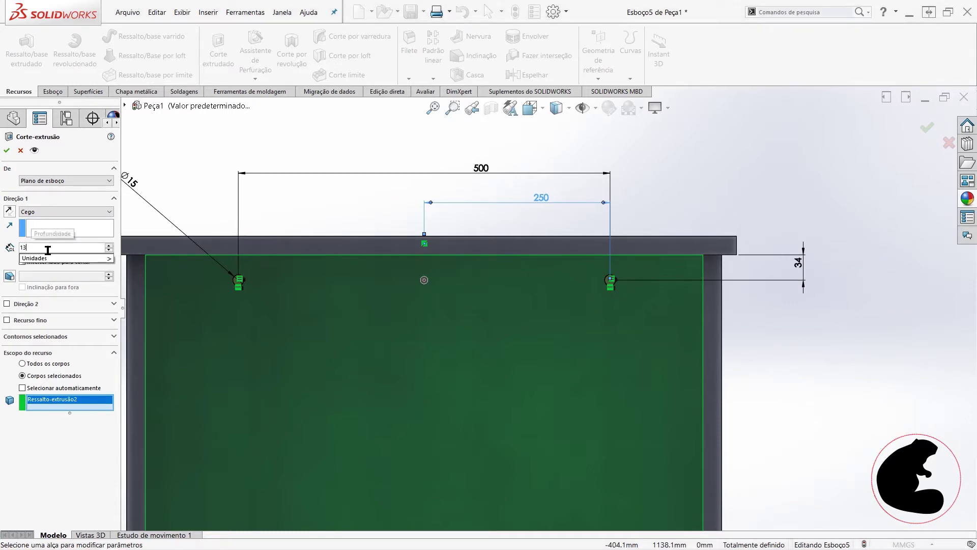
key("Return")
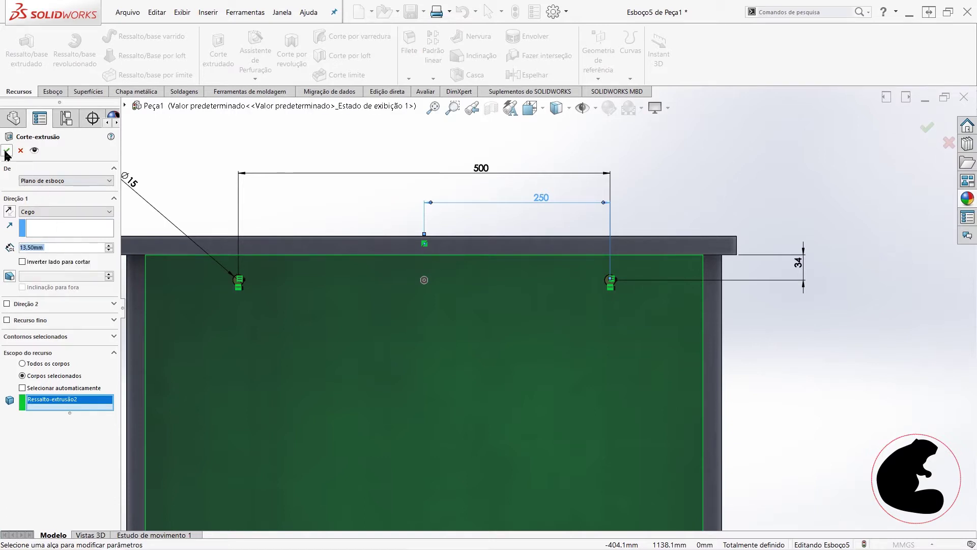
left_click(6, 152)
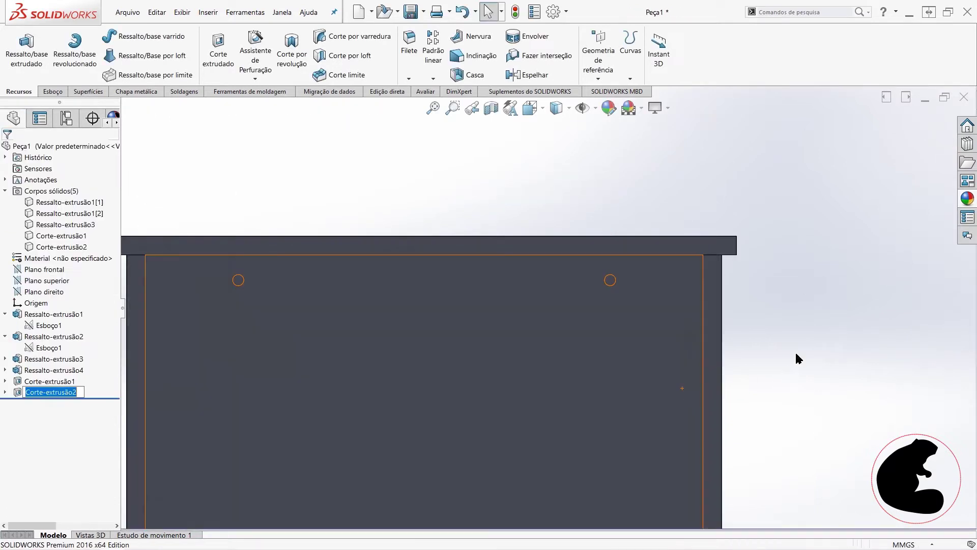
- Keep the name Corte-extrusão2, orbit the model, and hide the top slab body
left_click(616, 311)
scroll(611, 308, "up", 2)
mouse_move(591, 329)
middle_mouse_down()
mouse_move(405, 324)
mouse_move(408, 313)
middle_mouse_up()
mouse_move(494, 252)
middle_mouse_down()
mouse_move(345, 294)
mouse_move(617, 312)
mouse_move(408, 316)
mouse_move(399, 356)
mouse_move(397, 305)
middle_mouse_up()
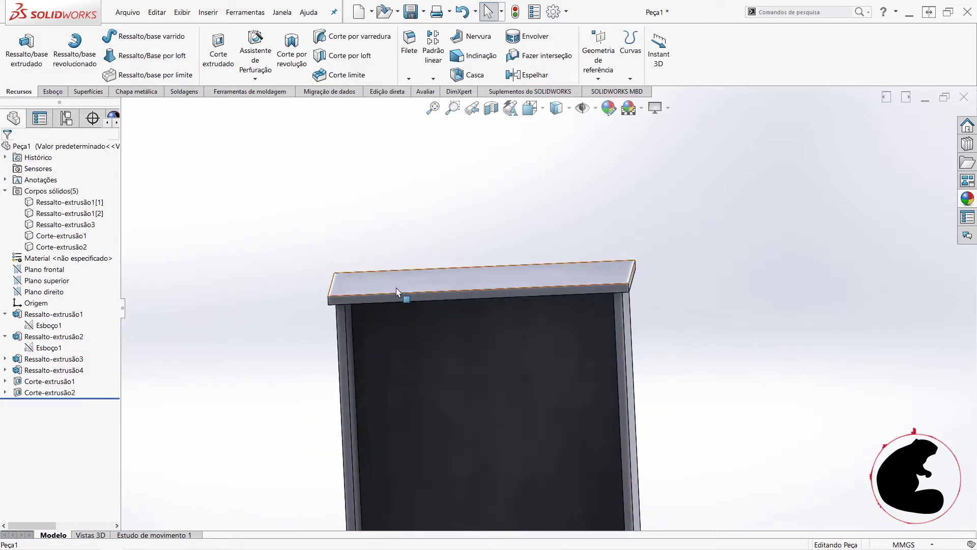
mouse_move(399, 294)
middle_mouse_down()
mouse_move(484, 353)
mouse_move(478, 387)
middle_mouse_up()
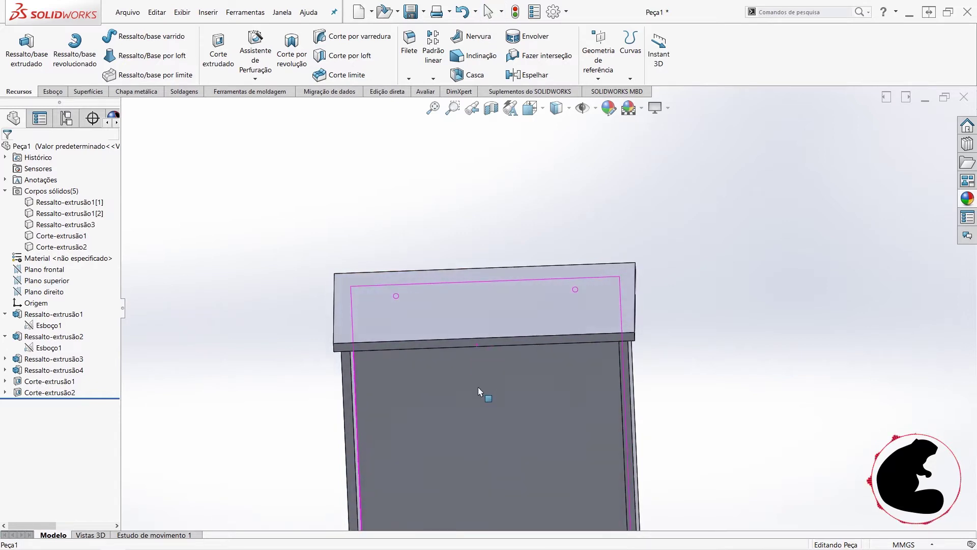
left_click(490, 310)
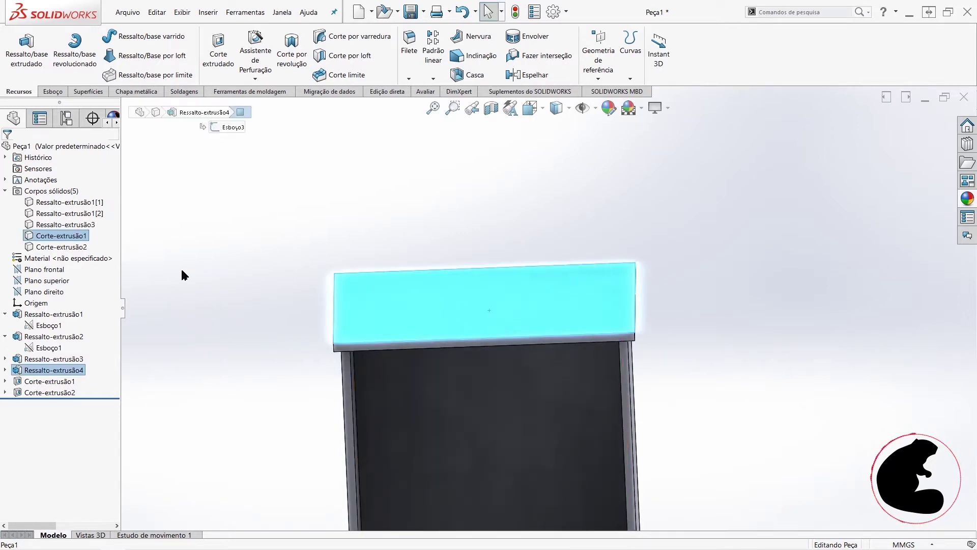
right_click(484, 334)
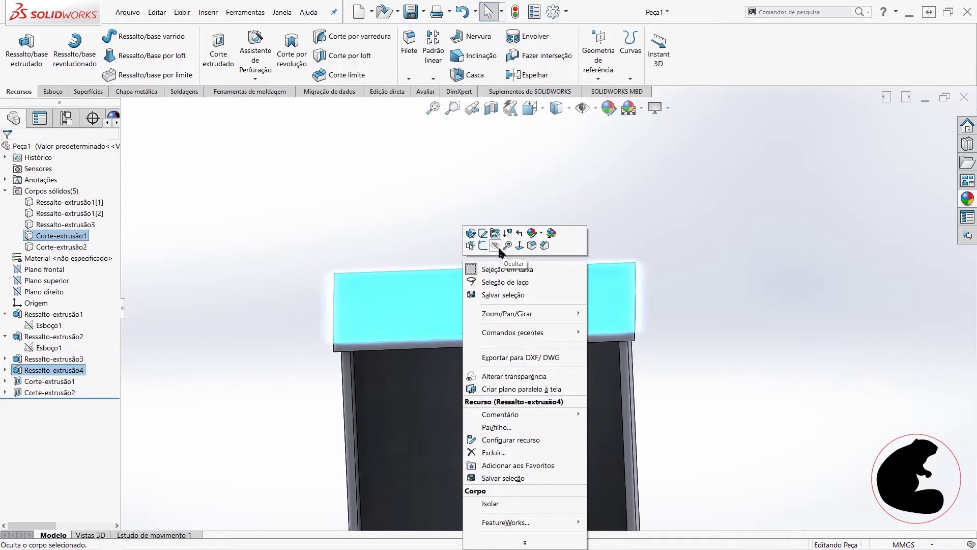
left_click(476, 247)
- Start sketch Esboço6 on the panel's top face
scroll(529, 310, "down", 5)
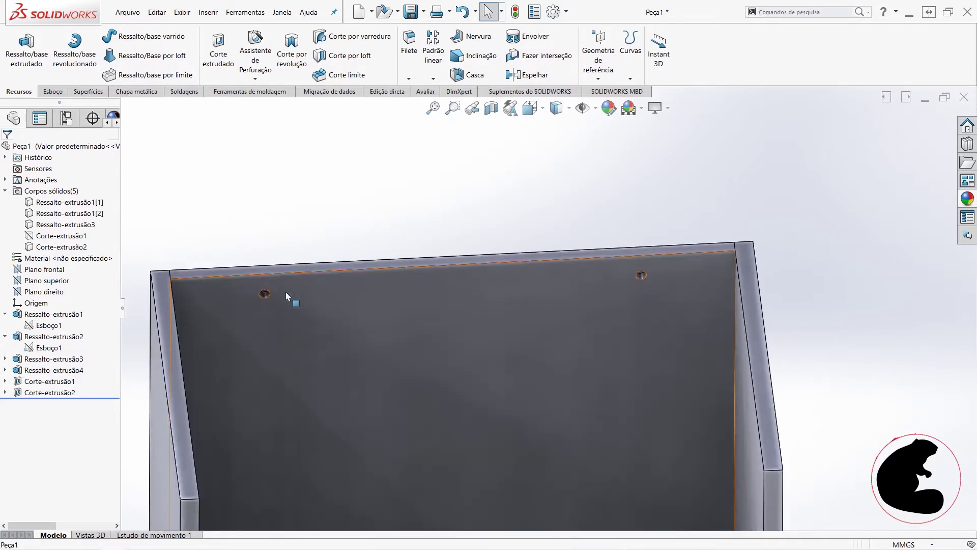
left_click(417, 260)
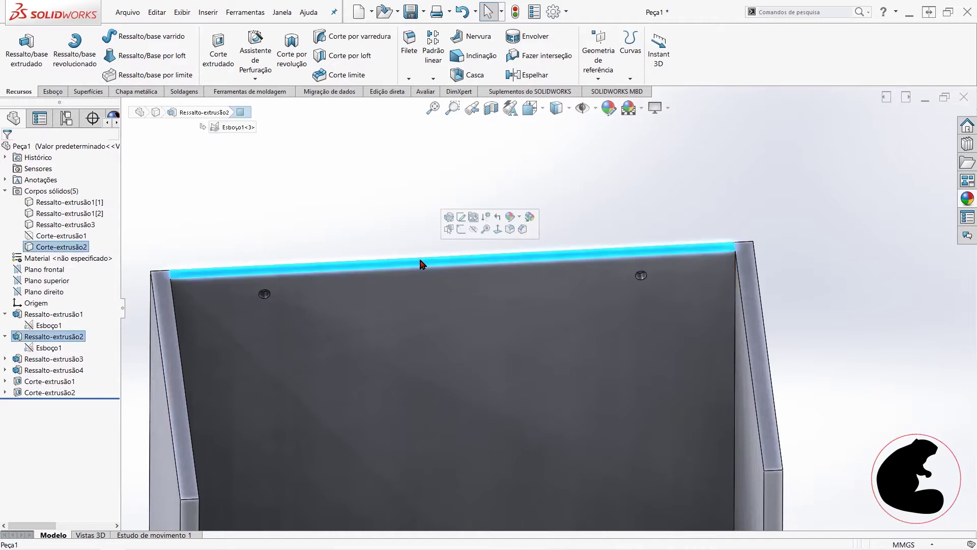
left_click(473, 224)
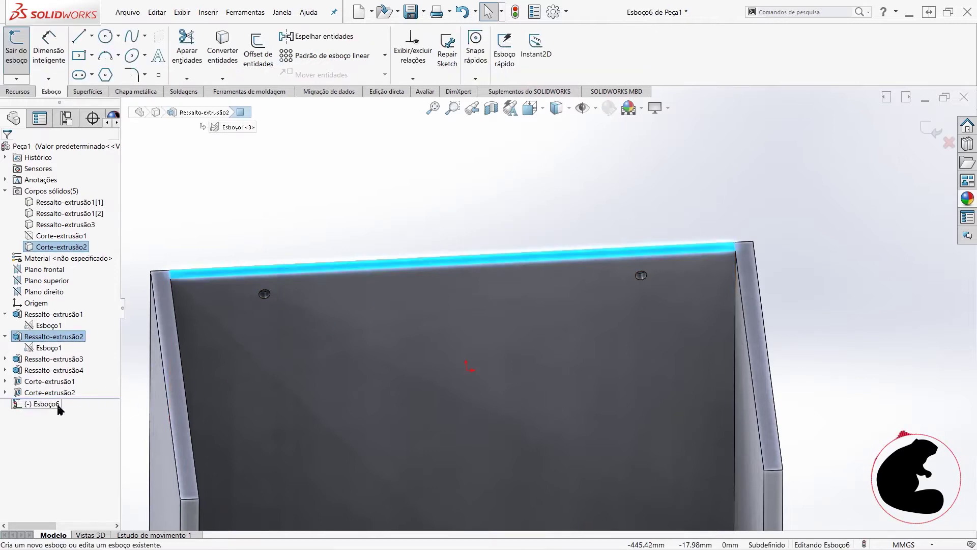
- View the sketch Normal To and draw two equal circles on the panel's top edge
right_click(56, 404)
left_click(74, 370)
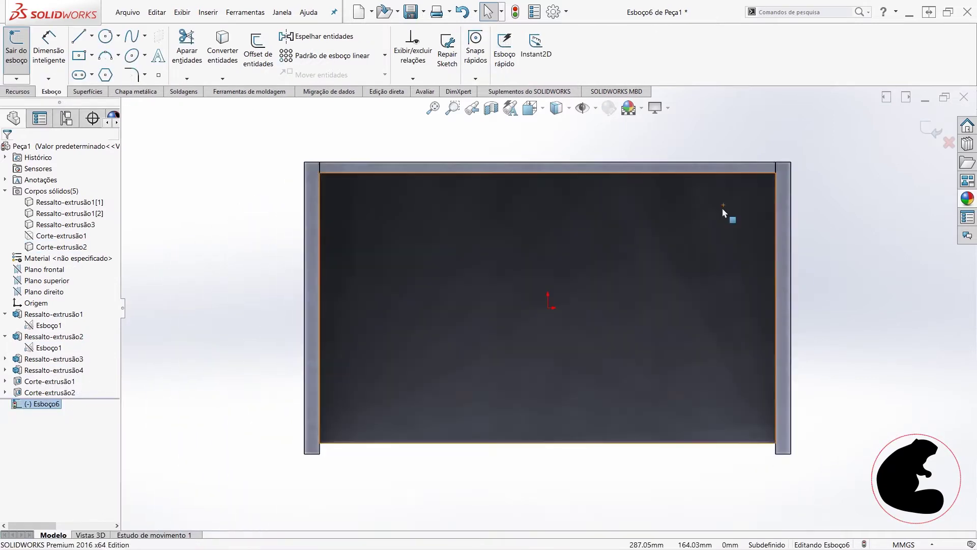
scroll(661, 141, "down", 2)
scroll(662, 140, "down", 2)
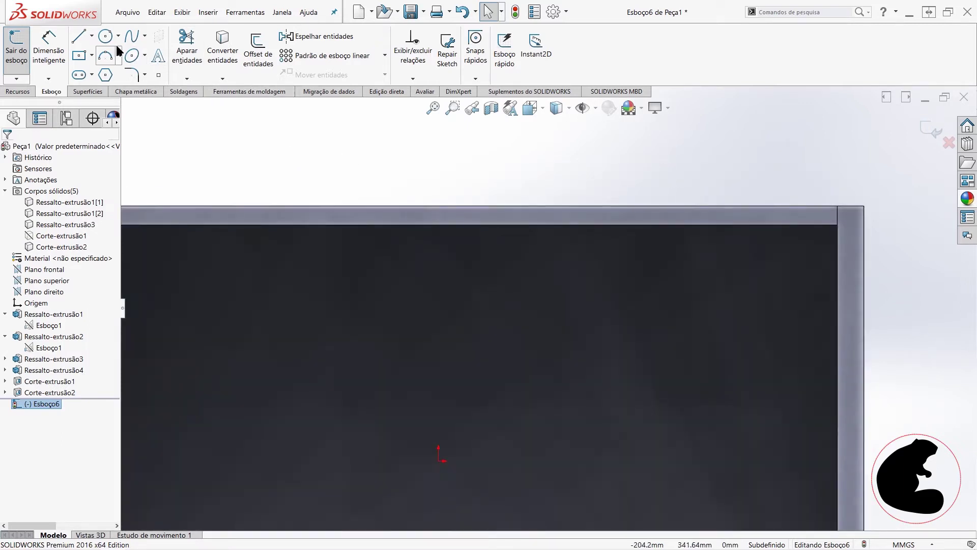
left_click(106, 37)
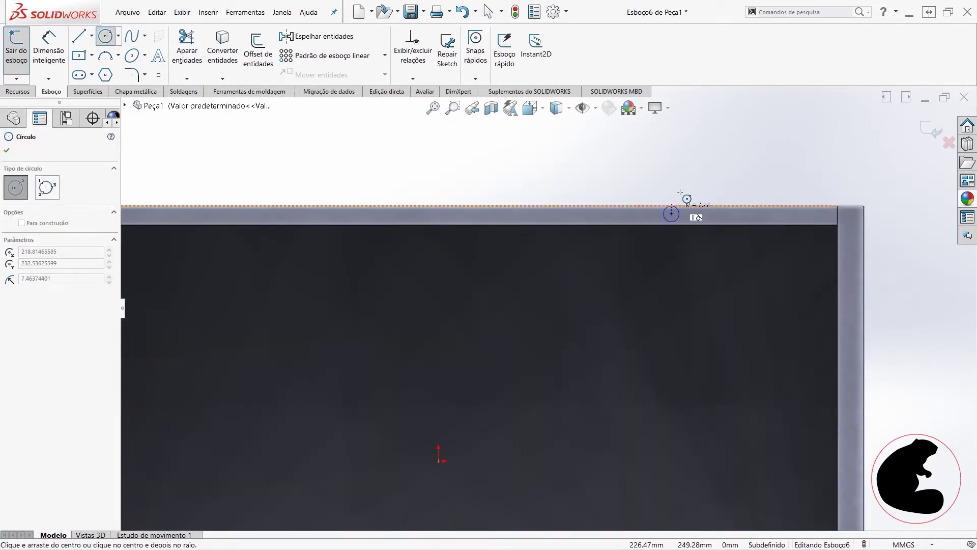
left_click_drag(673, 214, 692, 199)
scroll(547, 305, "up", 2)
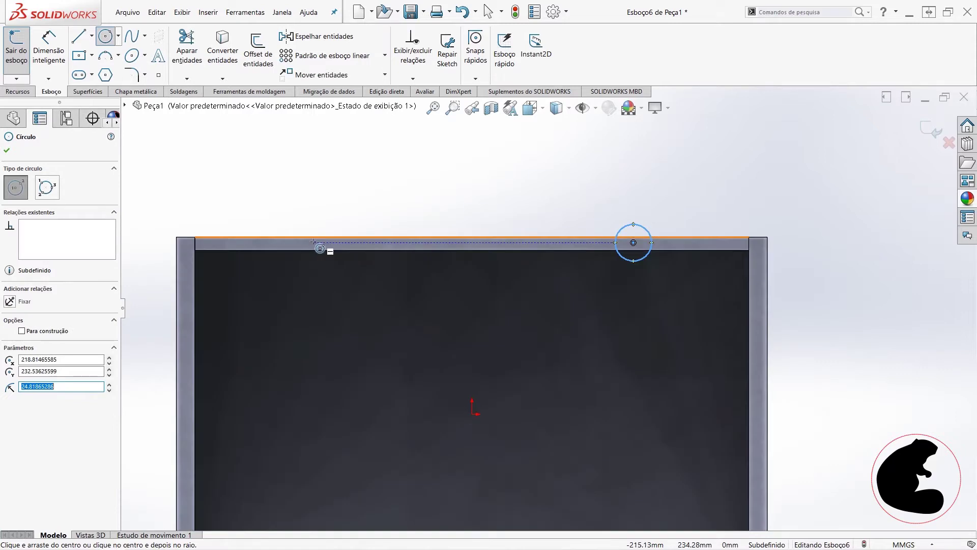
left_click_drag(313, 242, 328, 204)
key("Escape")
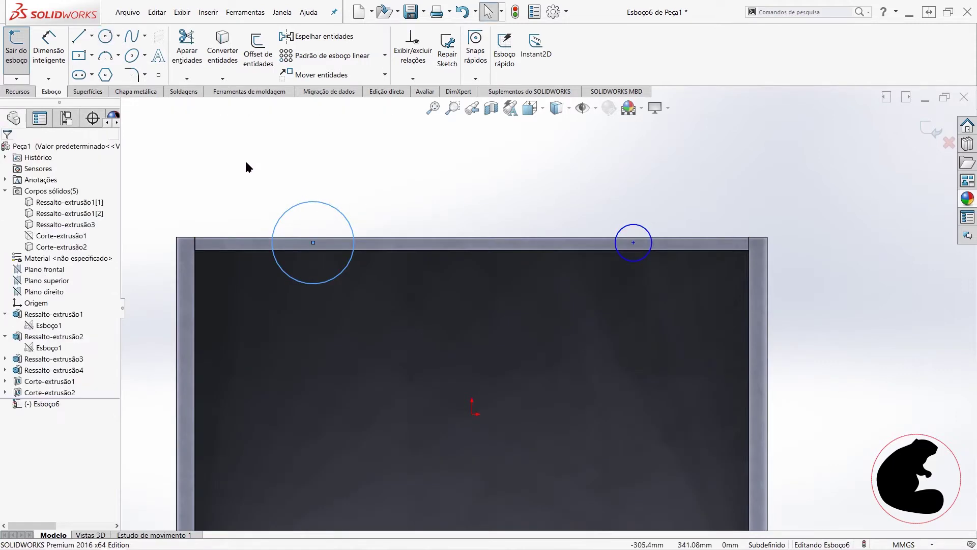
left_click_drag(245, 160, 675, 334)
left_click(740, 290)
key("Escape")
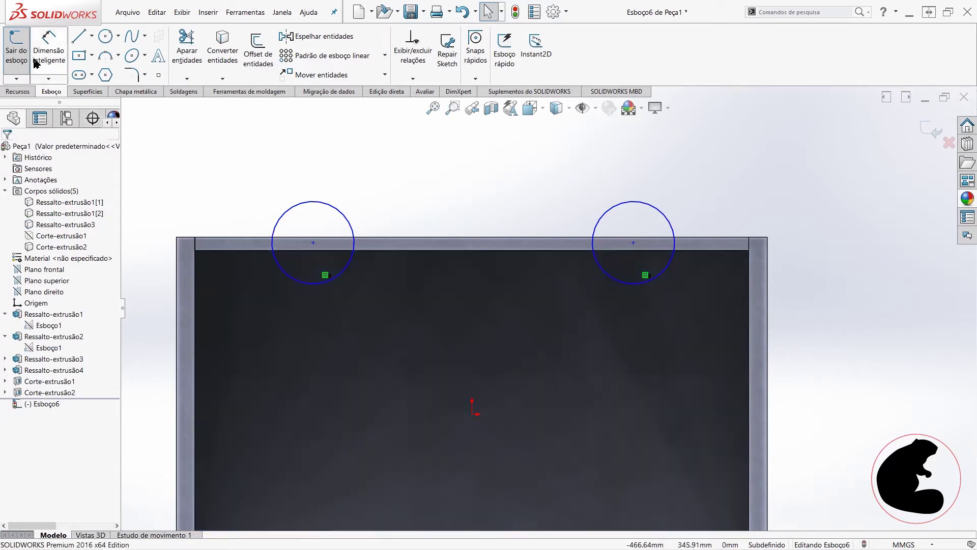
- Dimension the circle centres 500 mm apart and the right centre 250 mm from the origin
left_click(51, 51)
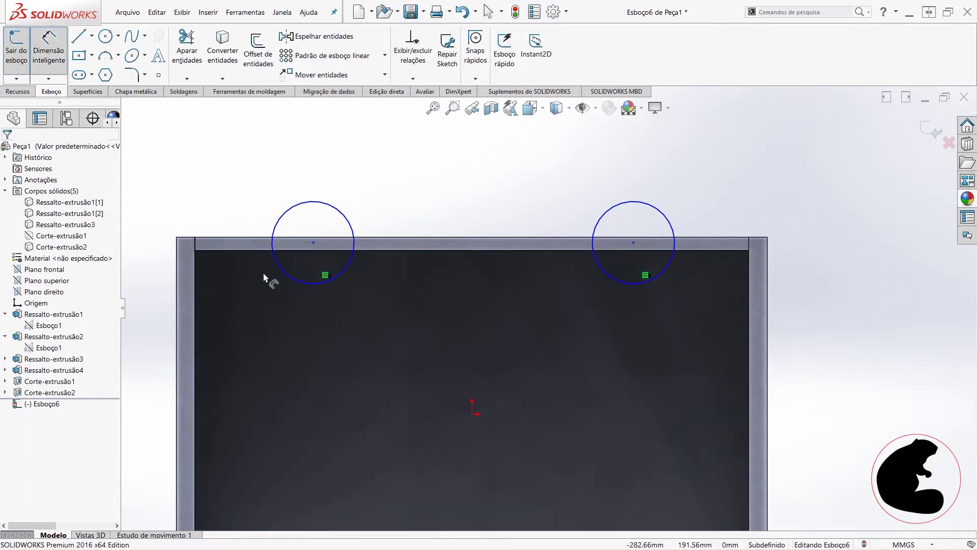
left_click(313, 244)
left_click(633, 242)
left_click(482, 182)
key("Return")
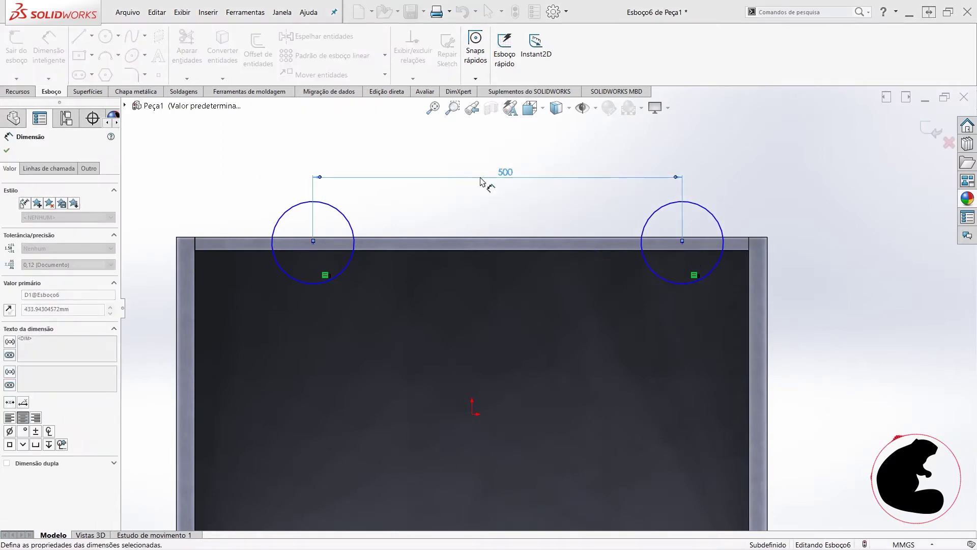
left_click(683, 243)
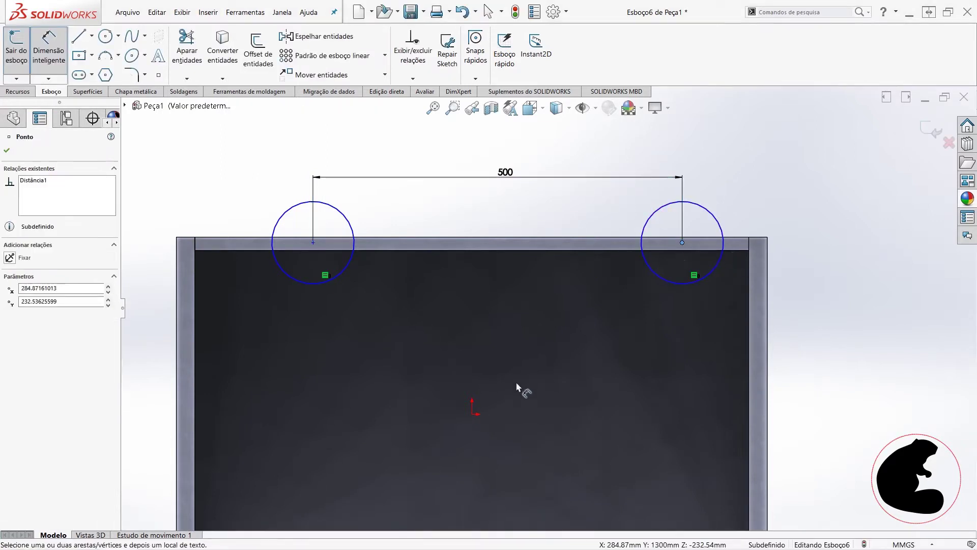
left_click(473, 415)
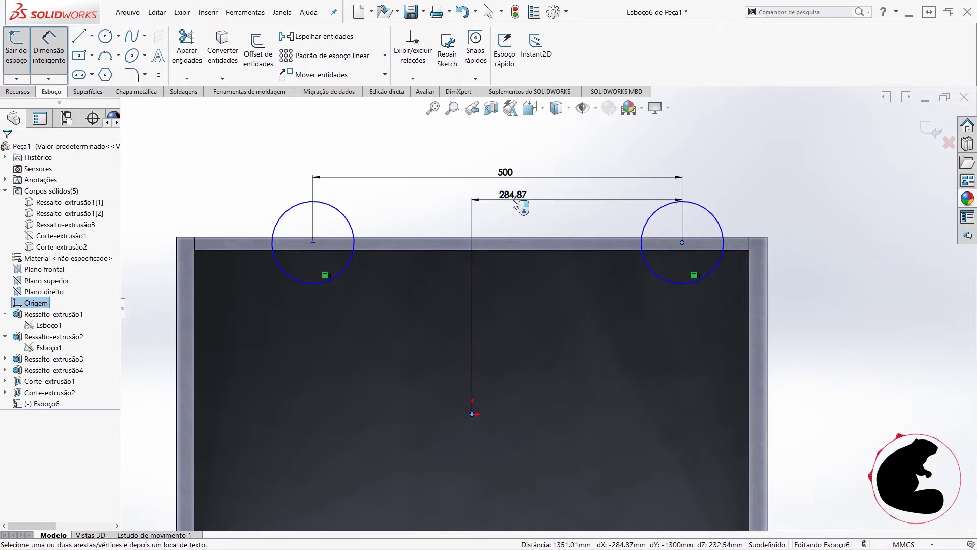
left_click(515, 204)
type("250")
key("Return")
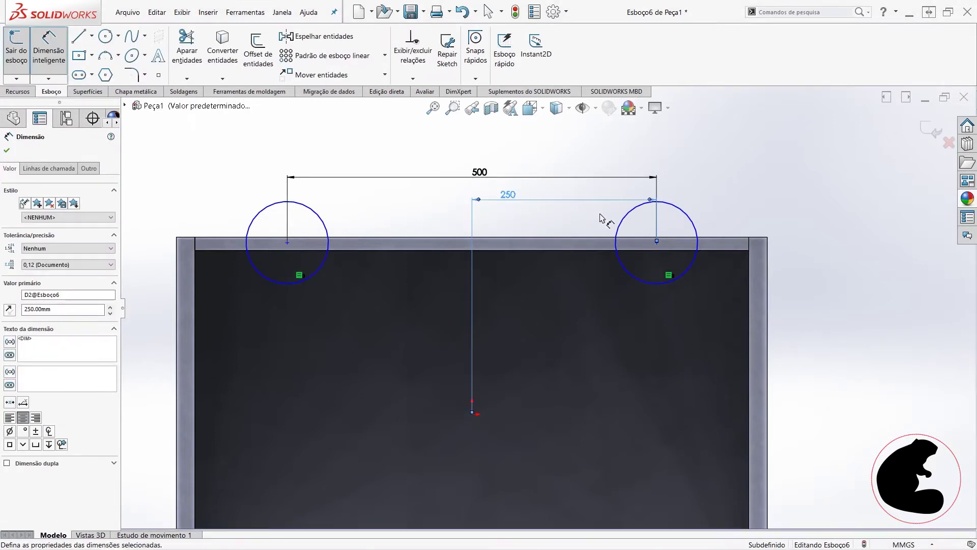
key("Escape")
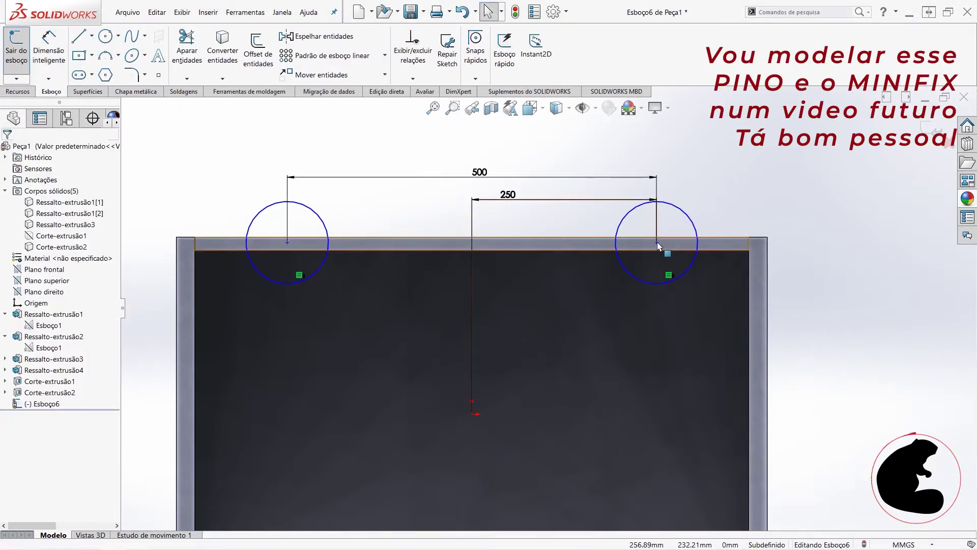
left_click(656, 244)
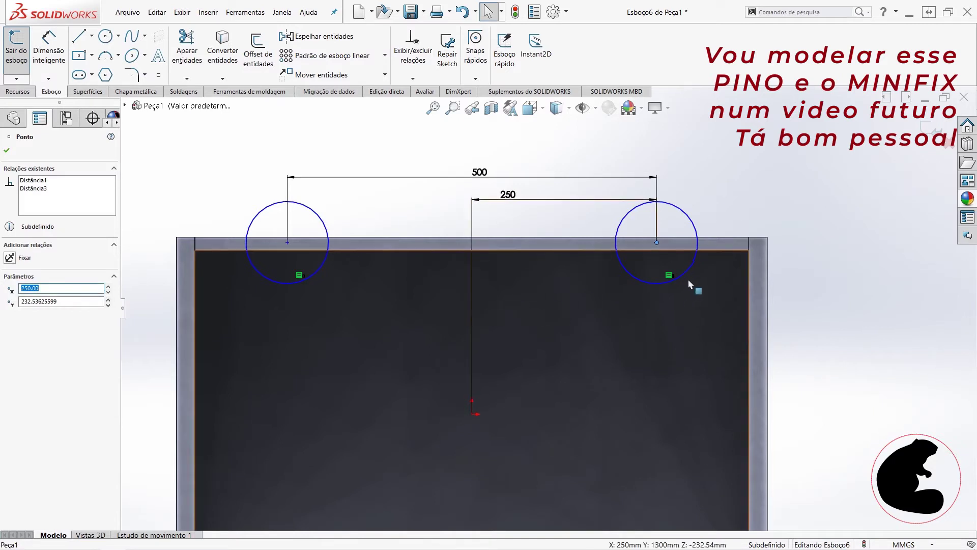
left_click(749, 243, "ctrl")
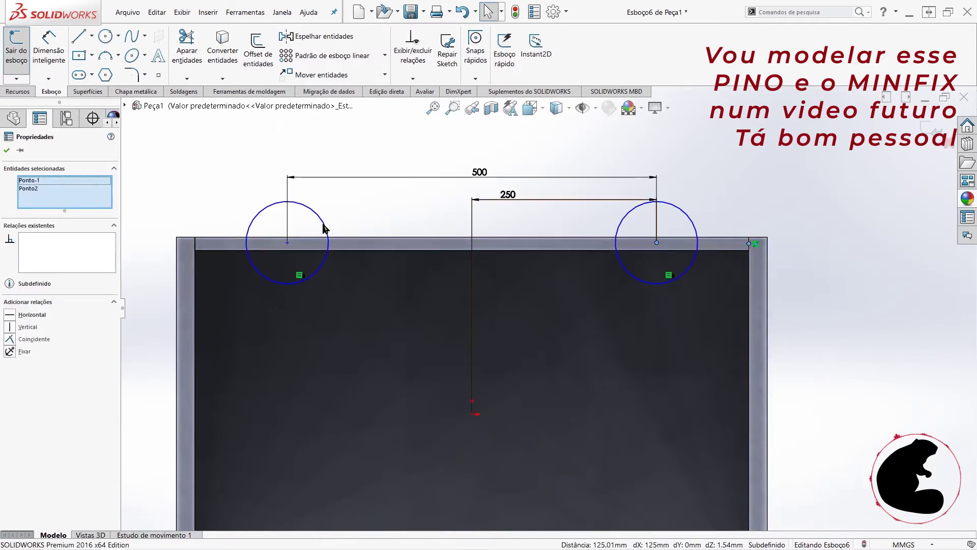
left_click(801, 299)
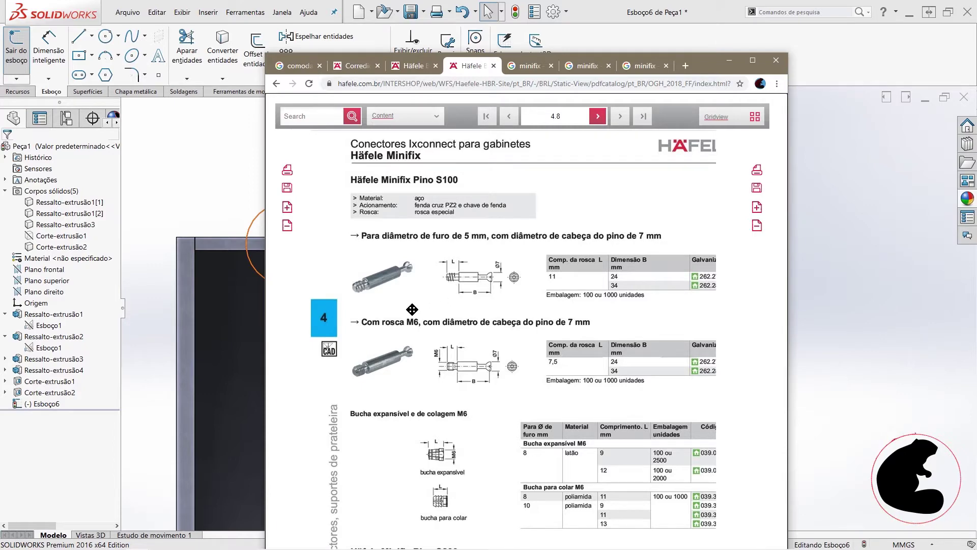
left_click(729, 60)
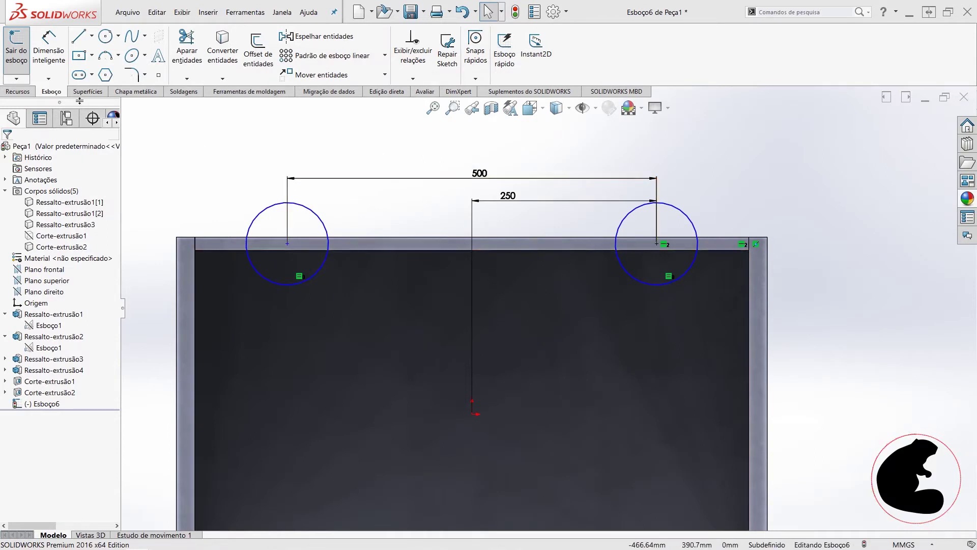
- Dimension the left circle to an 8 mm diameter
left_click(50, 68)
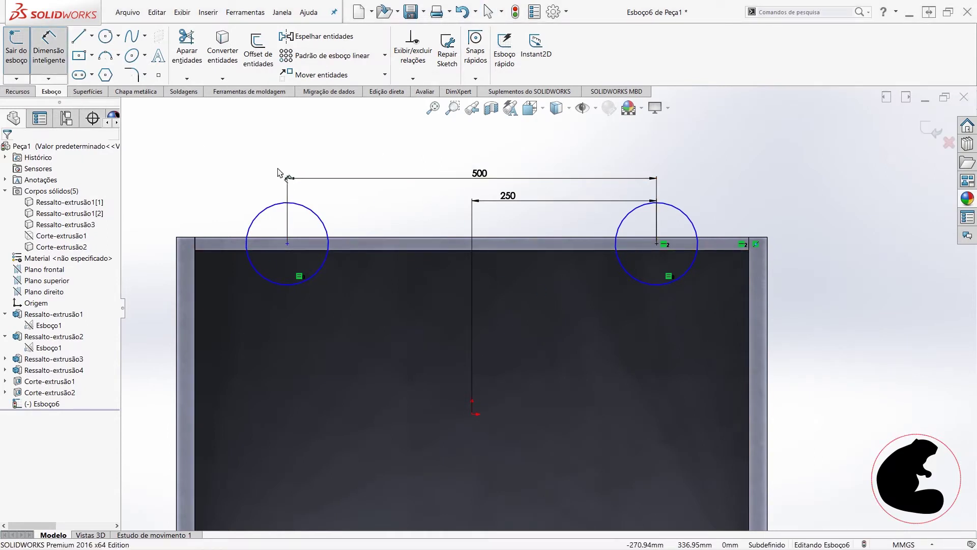
left_click(280, 206)
left_click(246, 159)
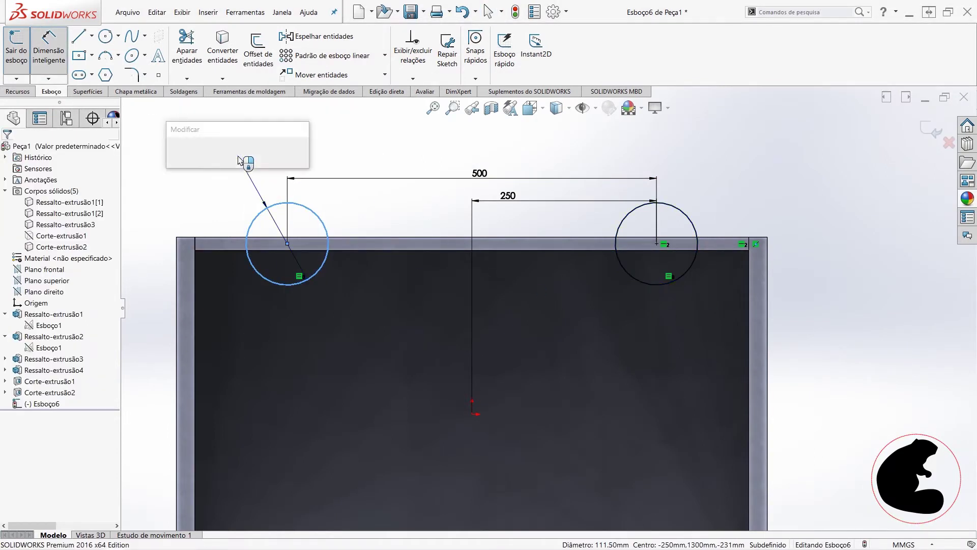
type("8")
key("Return")
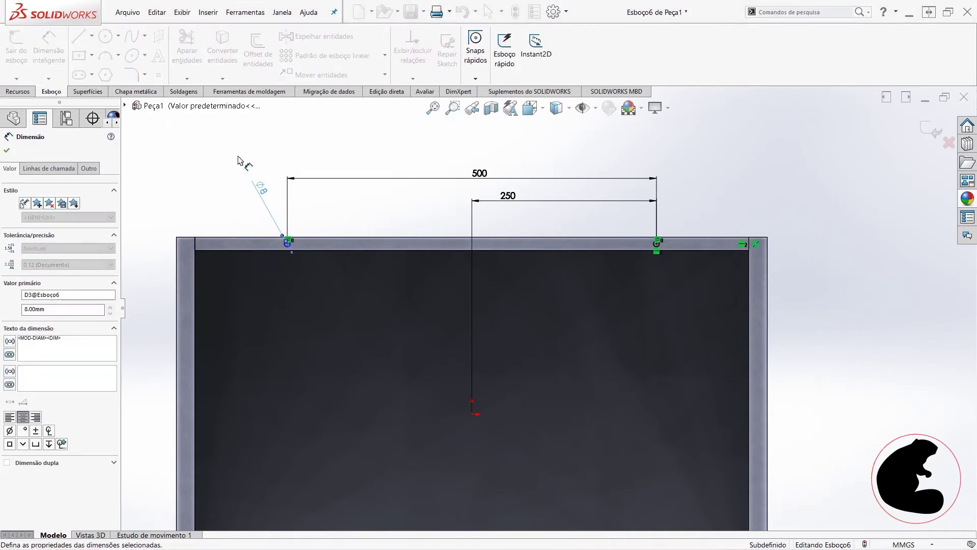
scroll(416, 255, "down", 1)
scroll(352, 268, "down", 3)
key("Escape")
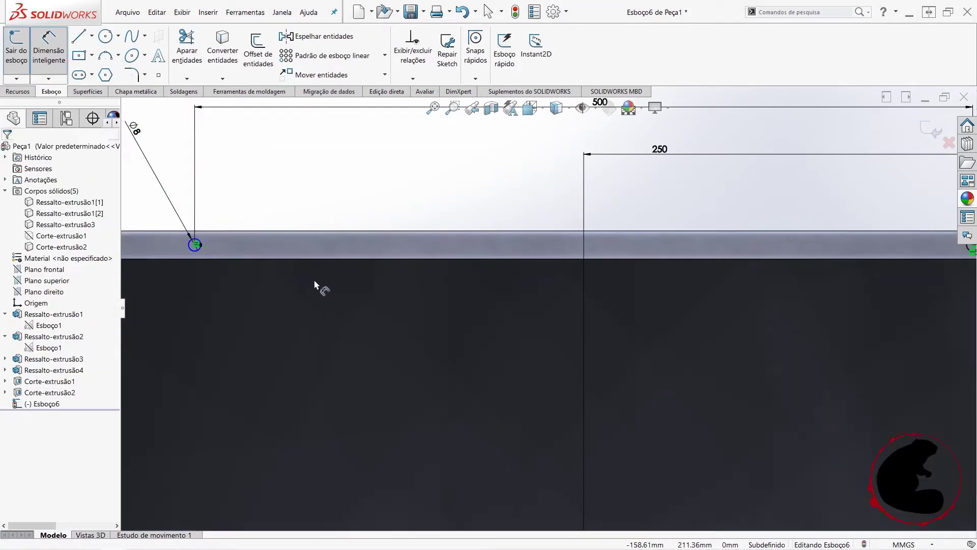
left_click(203, 254)
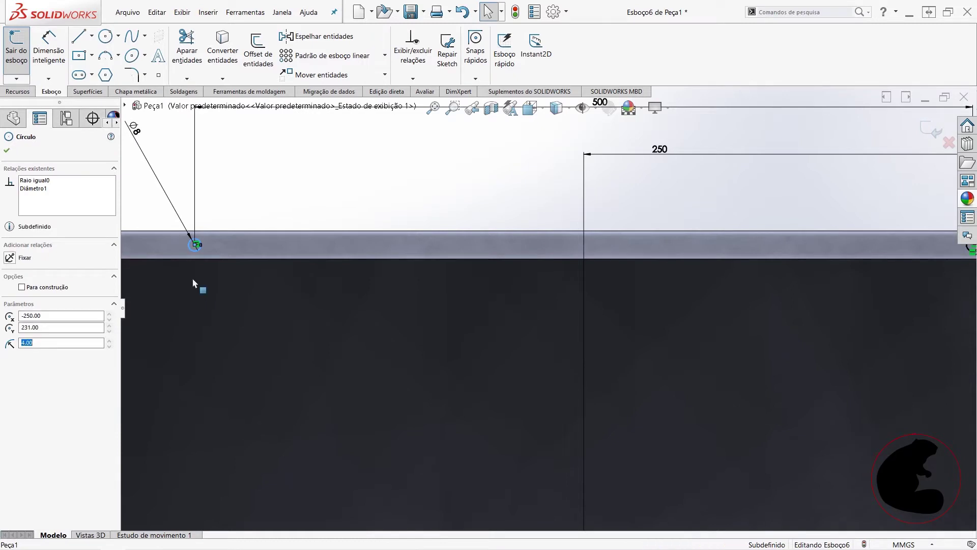
key("Escape")
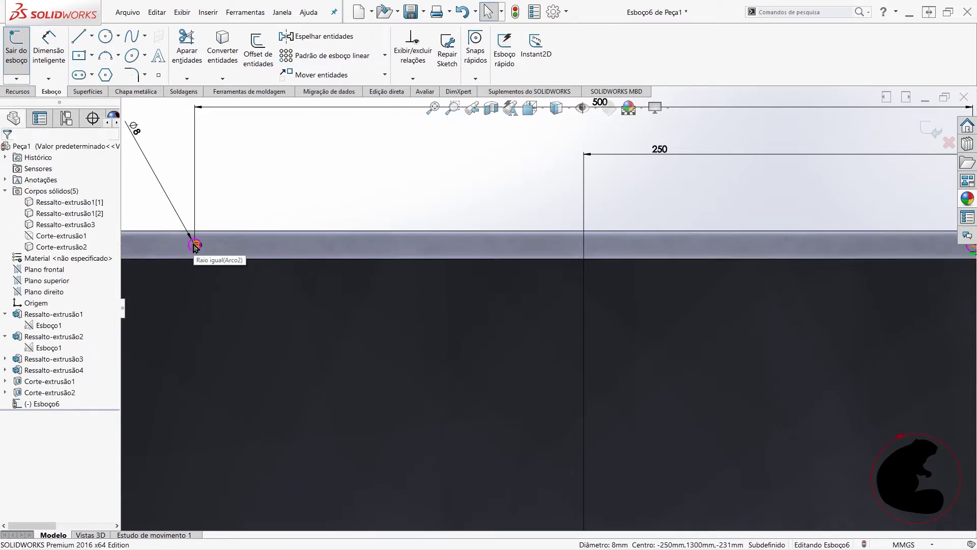
- Move the circle's centre into the panel edge and align both circle centres horizontally
scroll(195, 249, "down", 2)
scroll(280, 259, "down", 1)
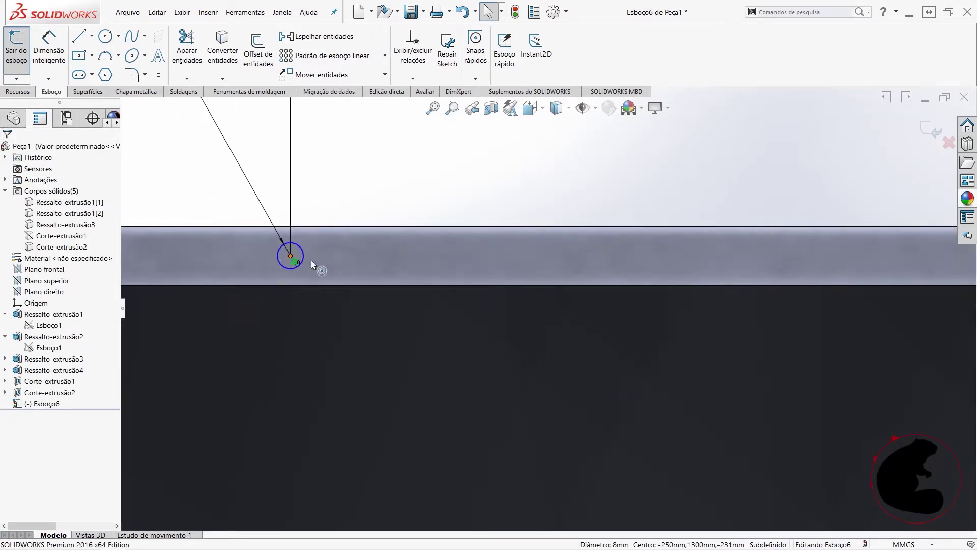
left_click_drag(290, 255, 362, 209)
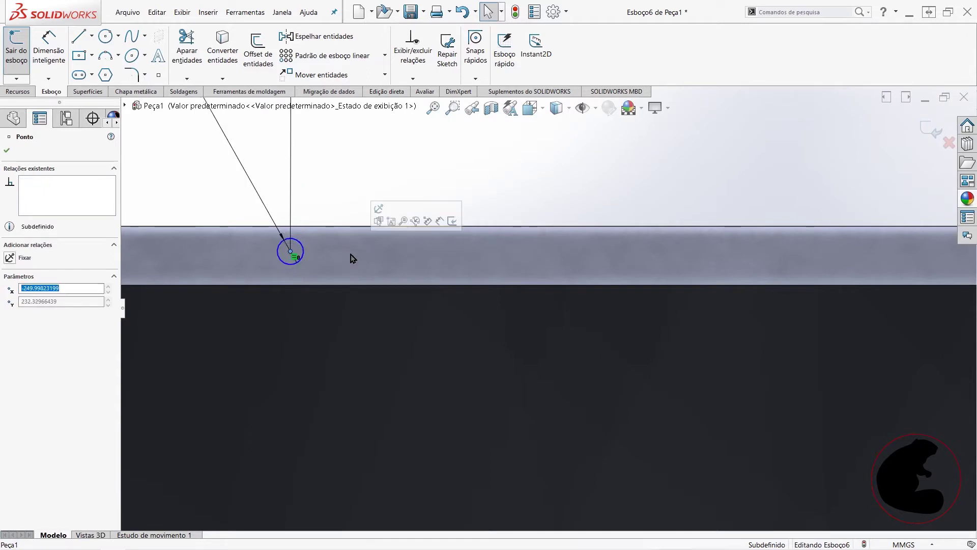
scroll(514, 322, "up", 6)
scroll(560, 331, "up", 3)
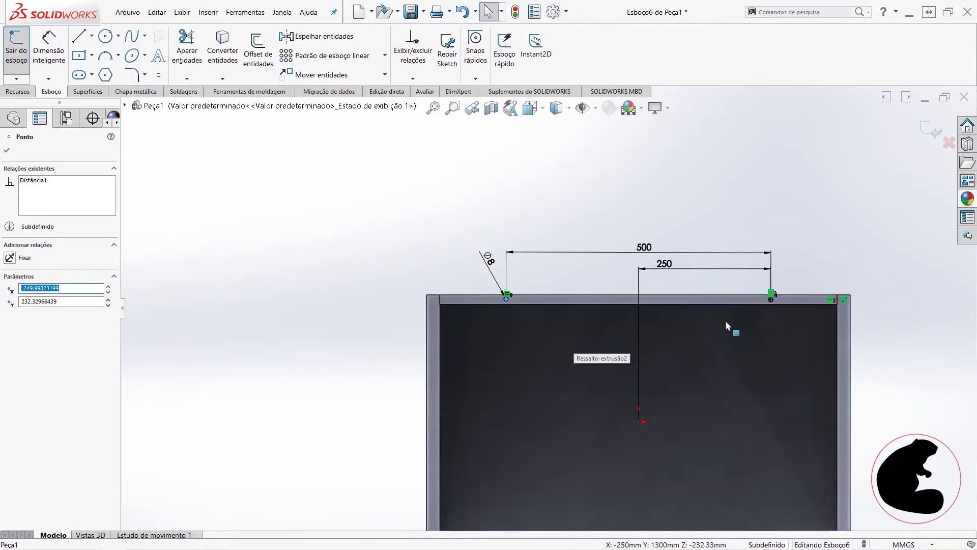
scroll(770, 303, "down", 2)
scroll(611, 315, "down", 2)
scroll(611, 315, "down", 2)
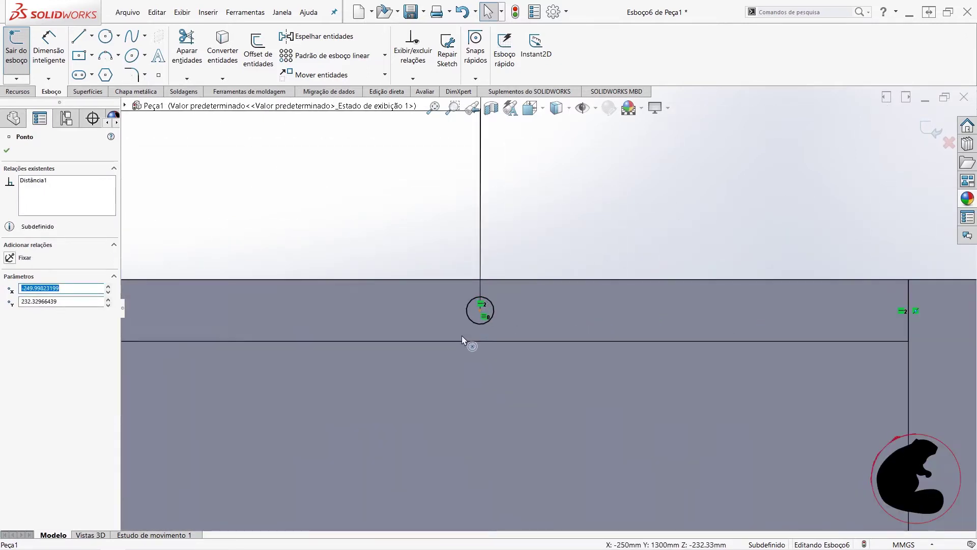
left_click_drag(465, 339, 513, 307)
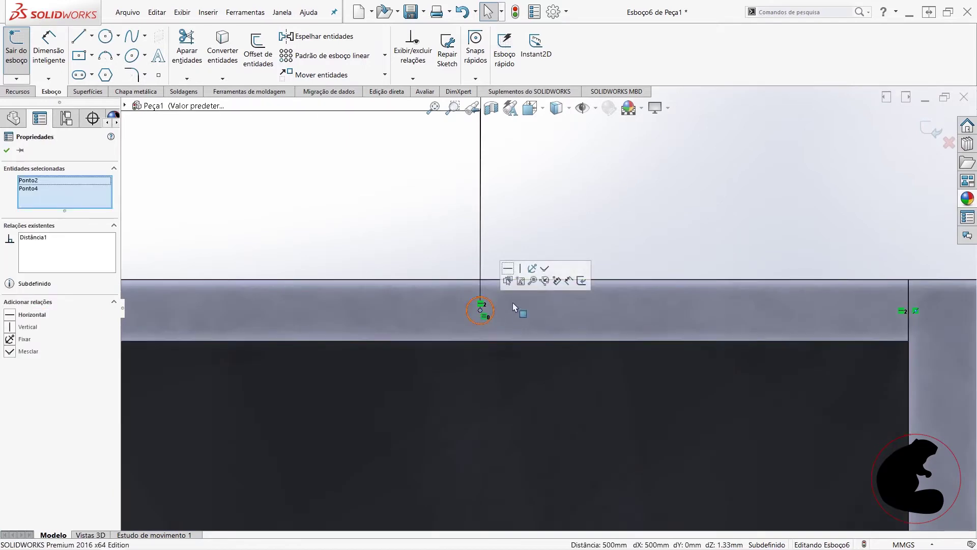
left_click(508, 268)
- Start an extruded cut from the fully defined sketch
scroll(377, 349, "up", 3)
scroll(297, 352, "up", 2)
scroll(298, 352, "up", 2)
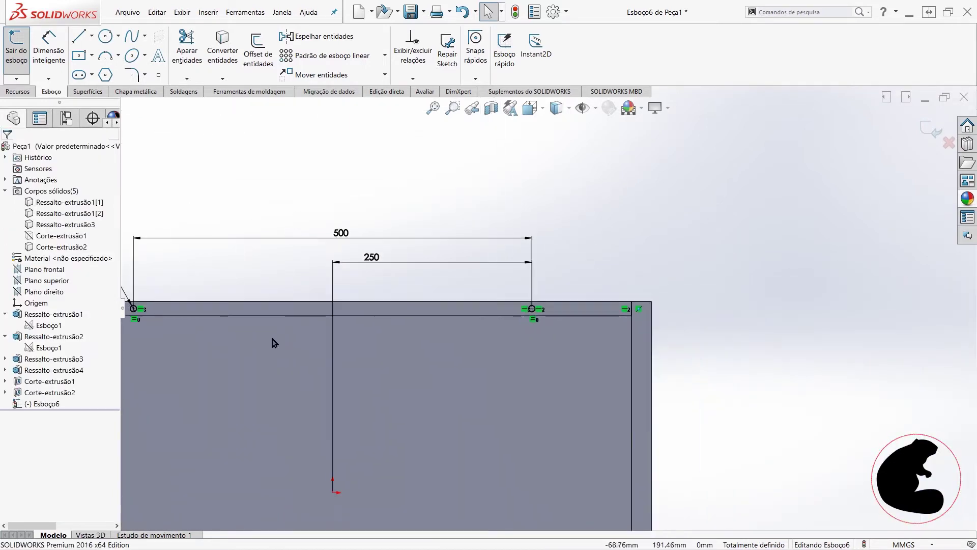
scroll(273, 342, "up", 1)
left_click(16, 92)
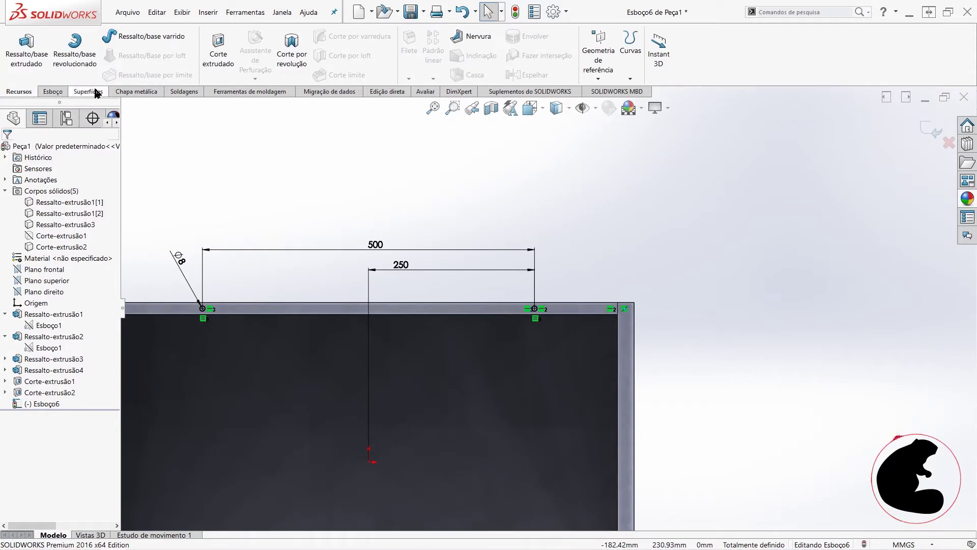
left_click(219, 54)
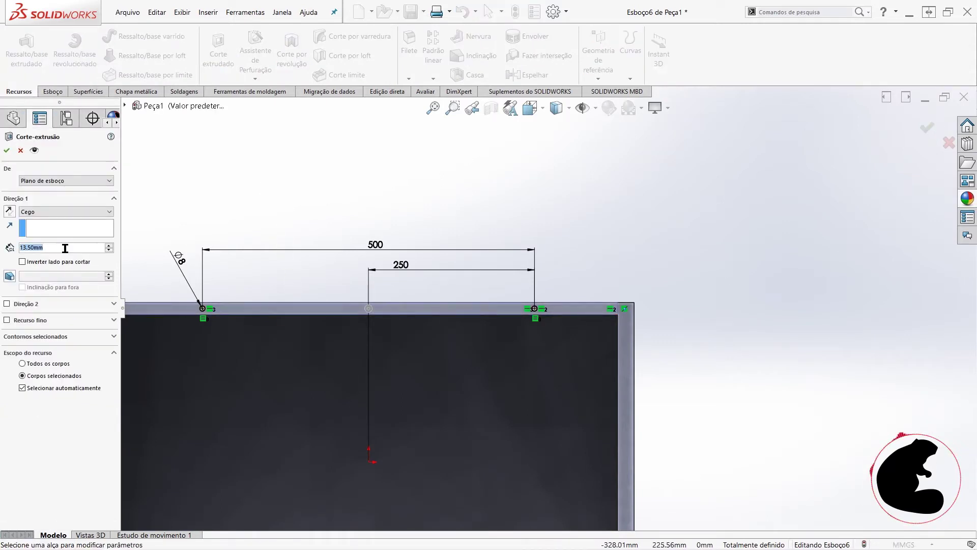
type("34")
key("Return")
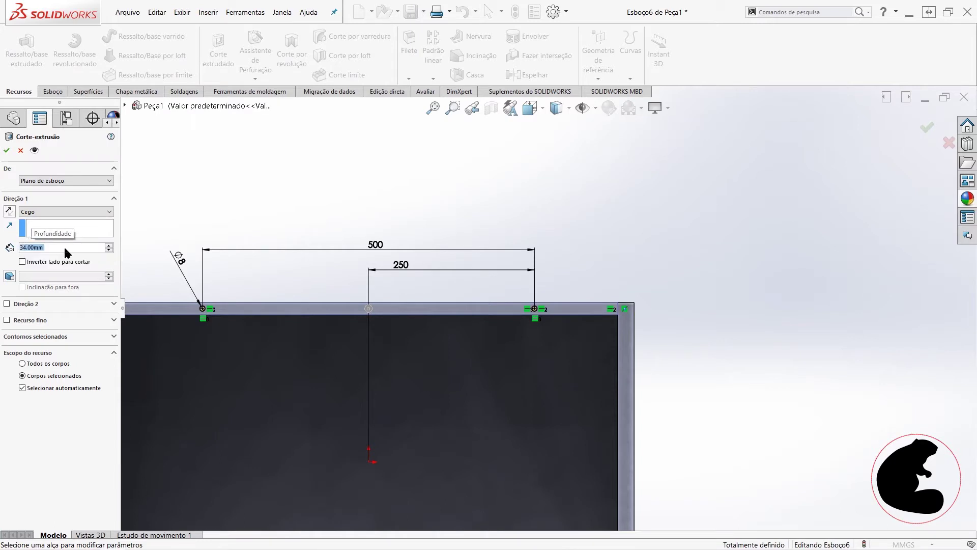
left_click(7, 152)
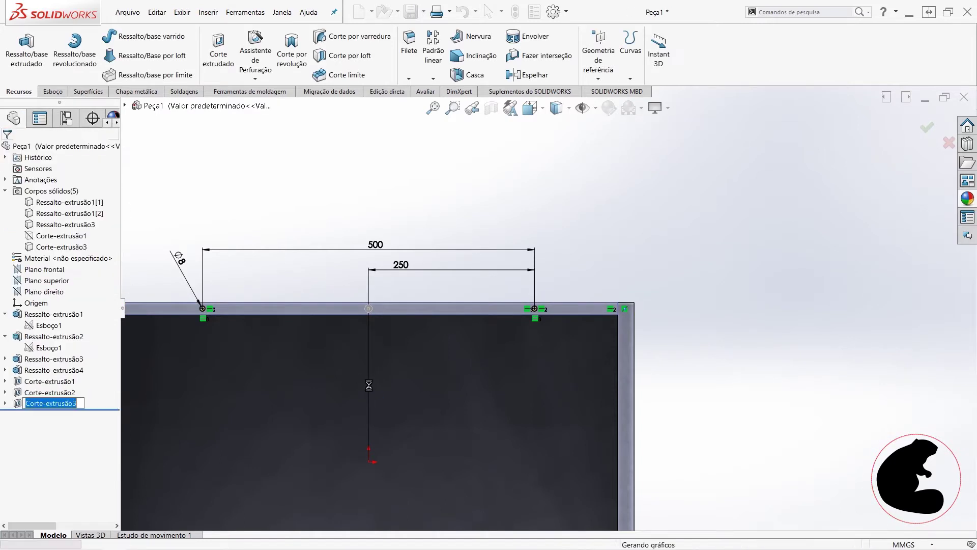
scroll(371, 366, "up", 3)
scroll(377, 305, "up", 3)
scroll(382, 239, "up", 3)
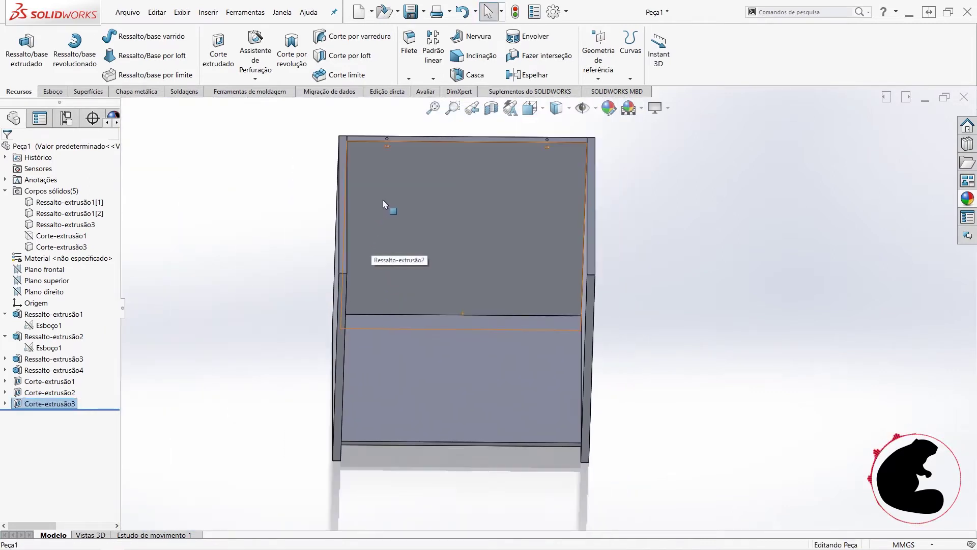
scroll(517, 165, "up", 2)
scroll(504, 188, "down", 2)
scroll(481, 239, "down", 2)
scroll(432, 265, "down", 2)
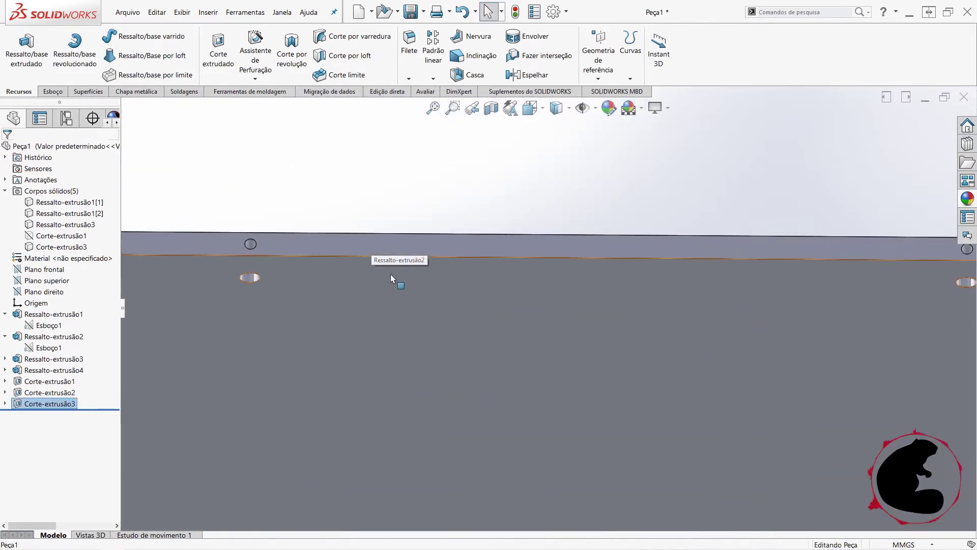
mouse_move(405, 235)
middle_mouse_down()
mouse_move(414, 163)
mouse_move(273, 240)
mouse_move(305, 268)
middle_mouse_up()
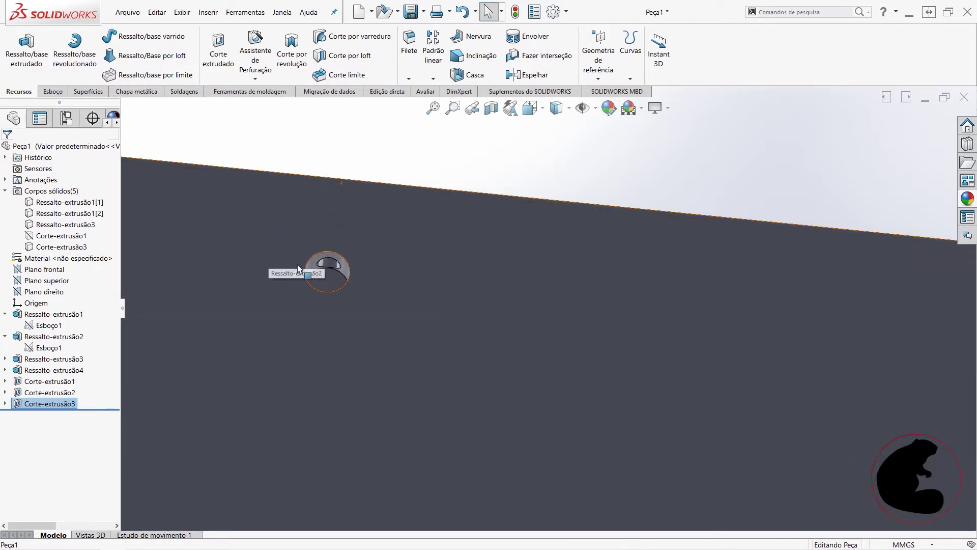
scroll(370, 254, "down", 2)
scroll(400, 201, "up", 2)
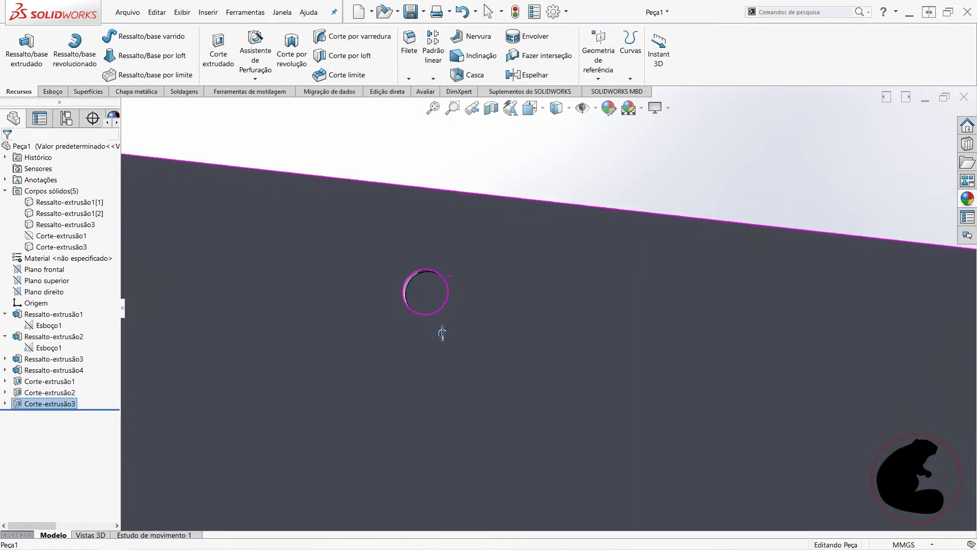
mouse_move(443, 332)
middle_mouse_down()
mouse_move(436, 454)
mouse_move(462, 189)
middle_mouse_up()
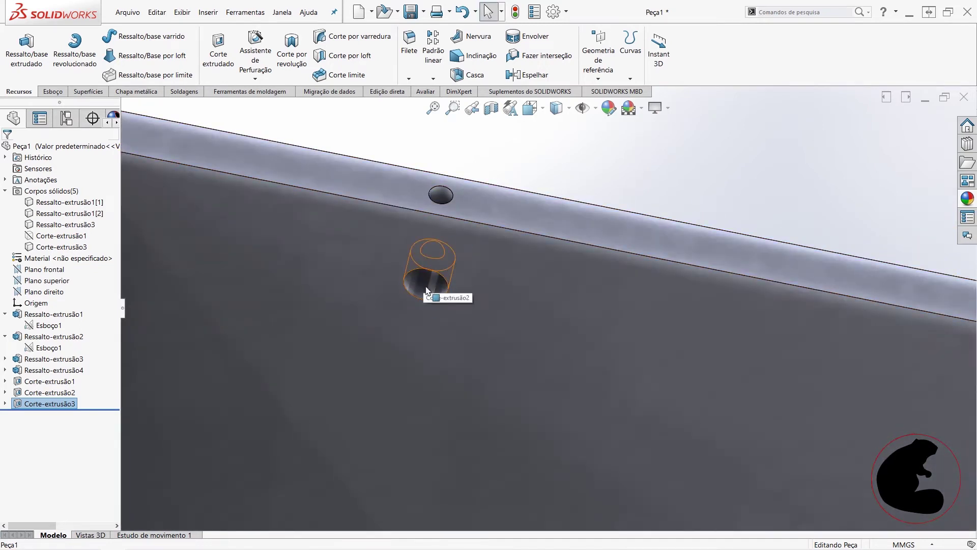
scroll(497, 327, "up", 2)
scroll(497, 326, "up", 2)
mouse_move(617, 327)
middle_mouse_down()
mouse_move(781, 417)
mouse_move(763, 363)
middle_mouse_up()
key("Escape")
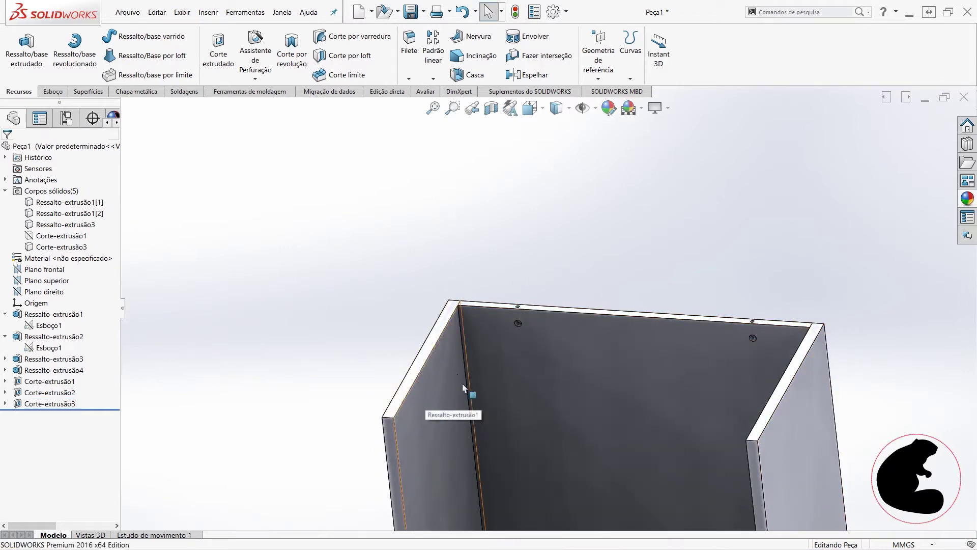
mouse_move(560, 448)
middle_mouse_down()
mouse_move(710, 418)
mouse_move(692, 419)
mouse_move(730, 391)
mouse_move(419, 448)
mouse_move(424, 429)
middle_mouse_up()
left_click(417, 421)
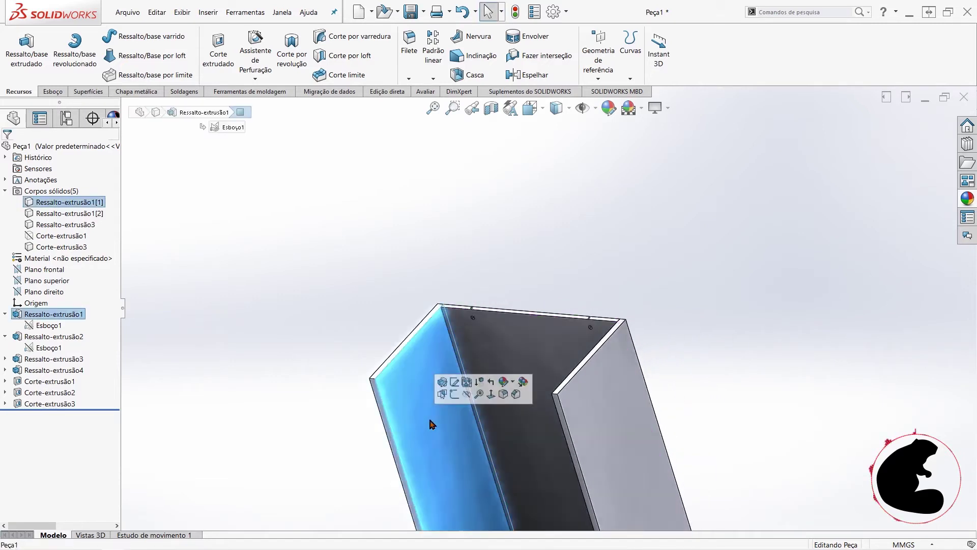
- Start a new sketch on the left panel face, viewed Normal To
left_click(455, 395)
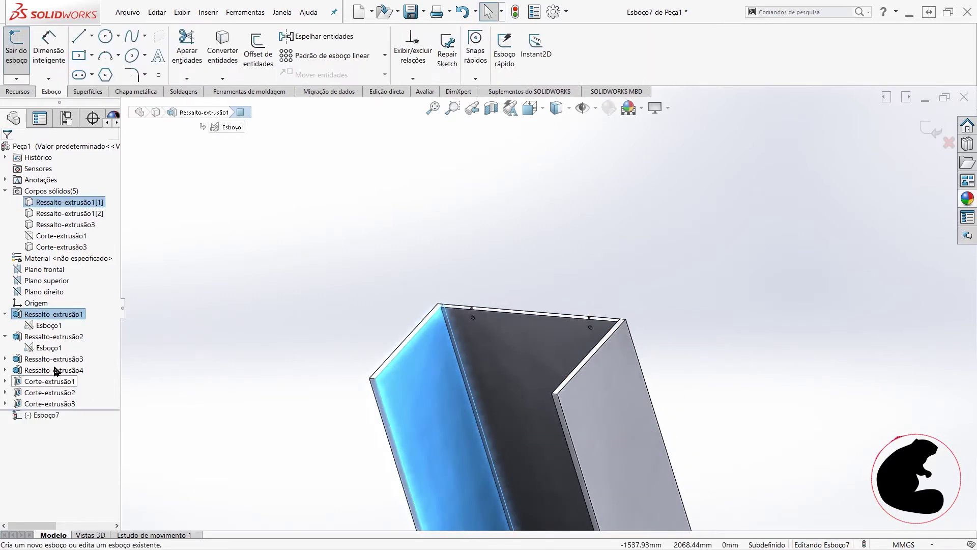
right_click(44, 413)
left_click(60, 373)
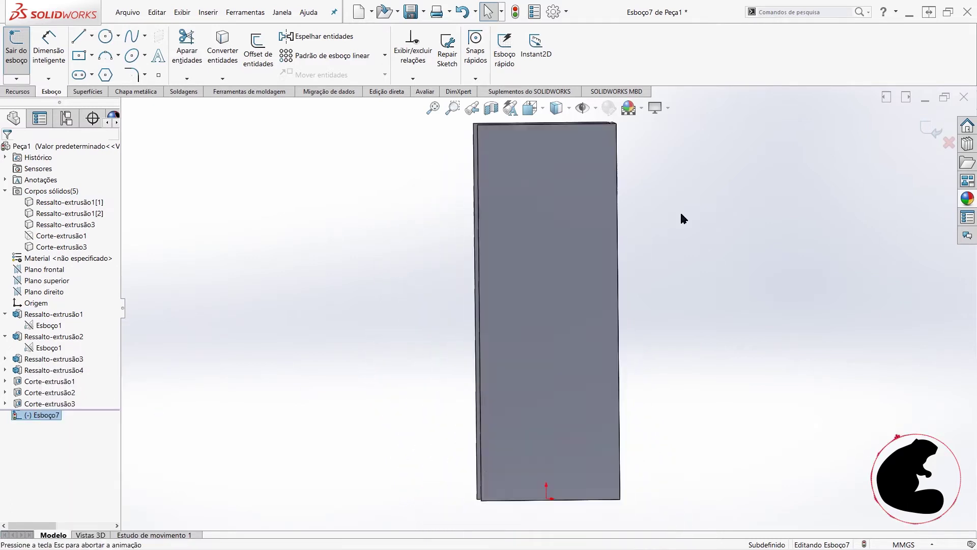
scroll(585, 189, "down", 3)
scroll(561, 178, "down", 3)
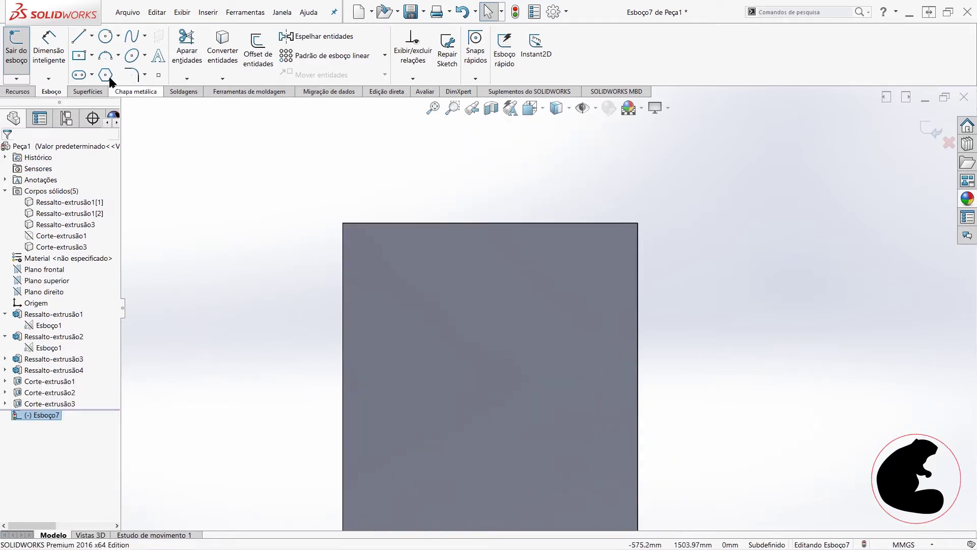
- Draw two circles near the panel's top edge
left_click(106, 36)
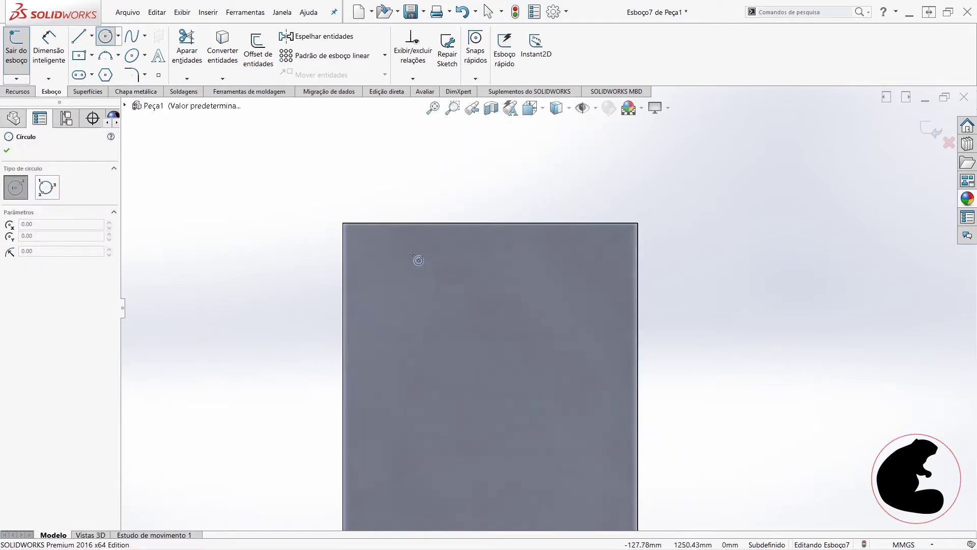
left_click(411, 253)
left_click(460, 267)
left_click(555, 257)
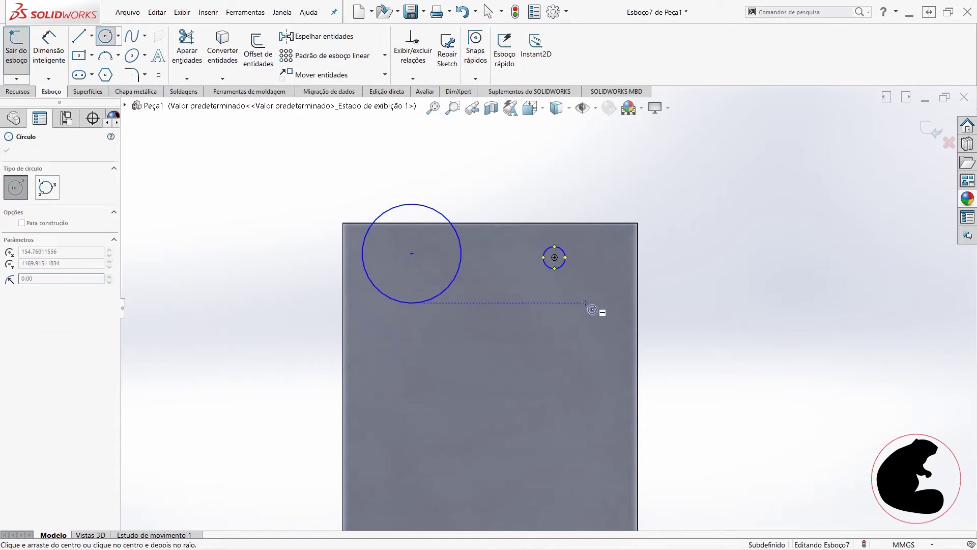
key("Escape")
- Make the two circles Equal and their centres Horizontal
left_click_drag(301, 178, 657, 360)
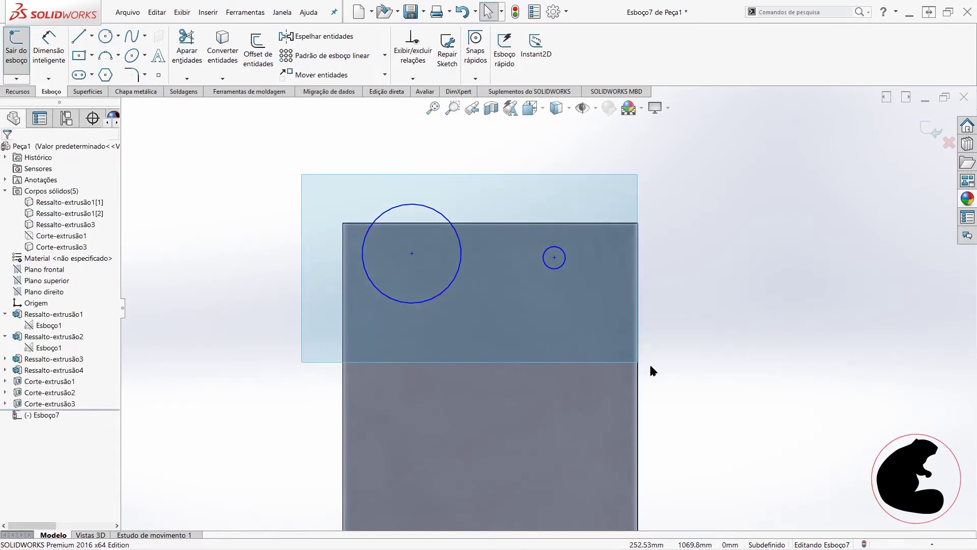
left_click(713, 323)
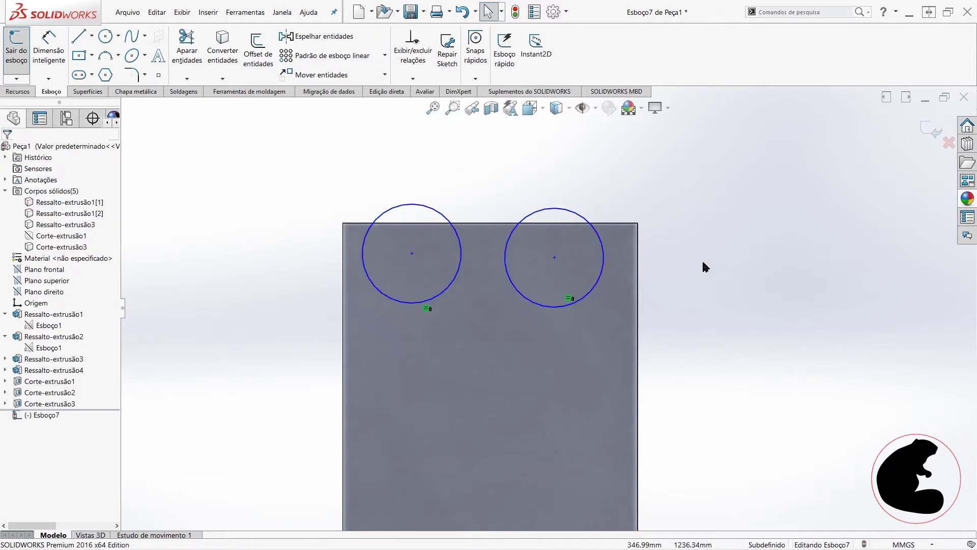
left_click(555, 258)
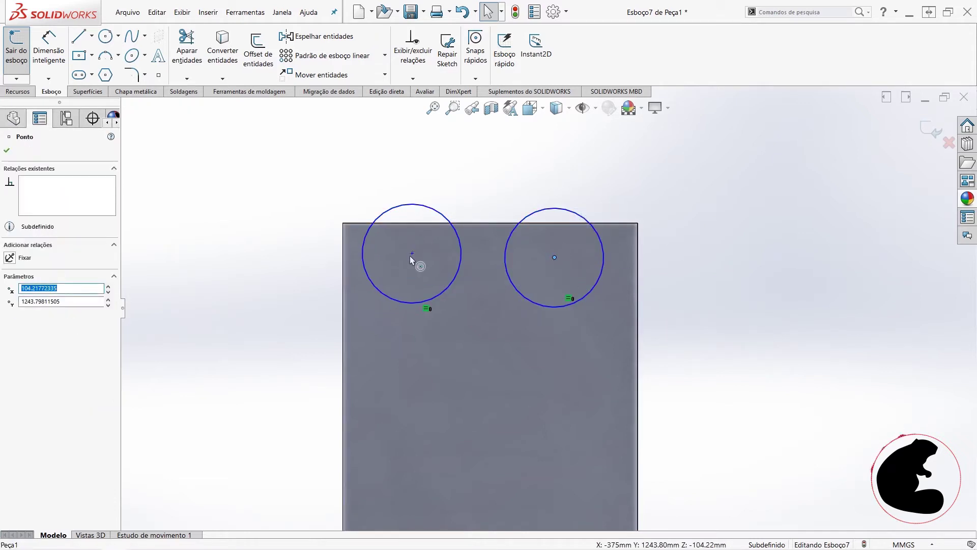
left_click(411, 253, "ctrl")
left_click(438, 213)
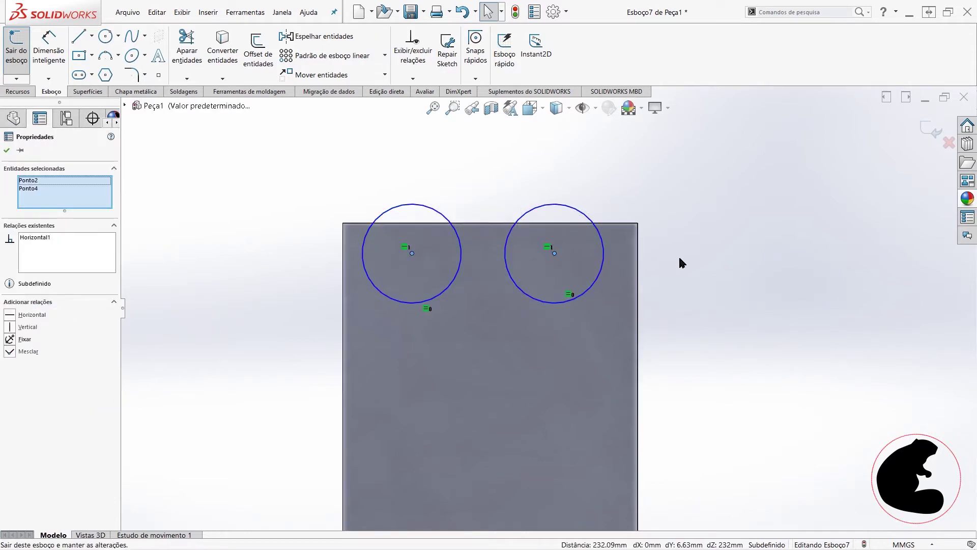
left_click(43, 51)
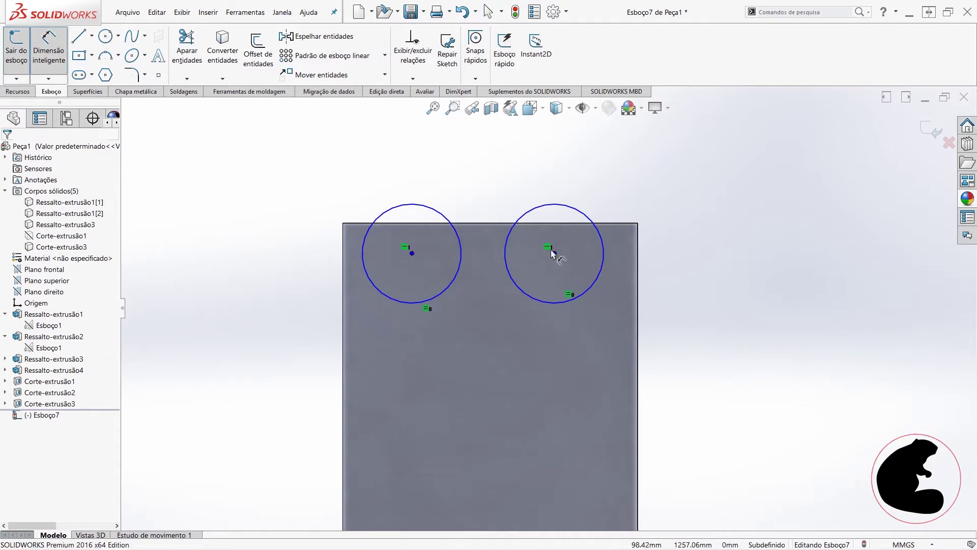
- Dimension the circle centres 34 mm below the top edge and 300 mm apart
left_click(501, 224)
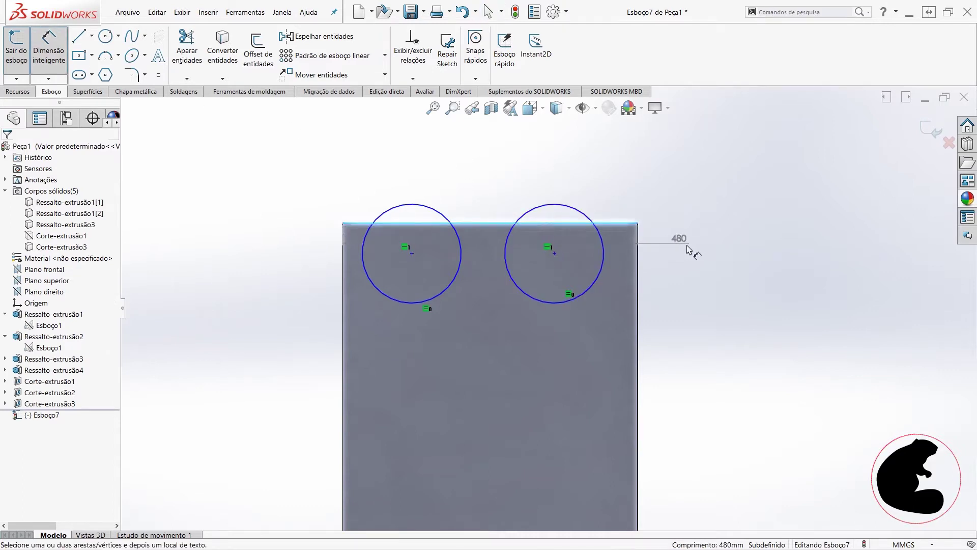
left_click(556, 254)
left_click(668, 243)
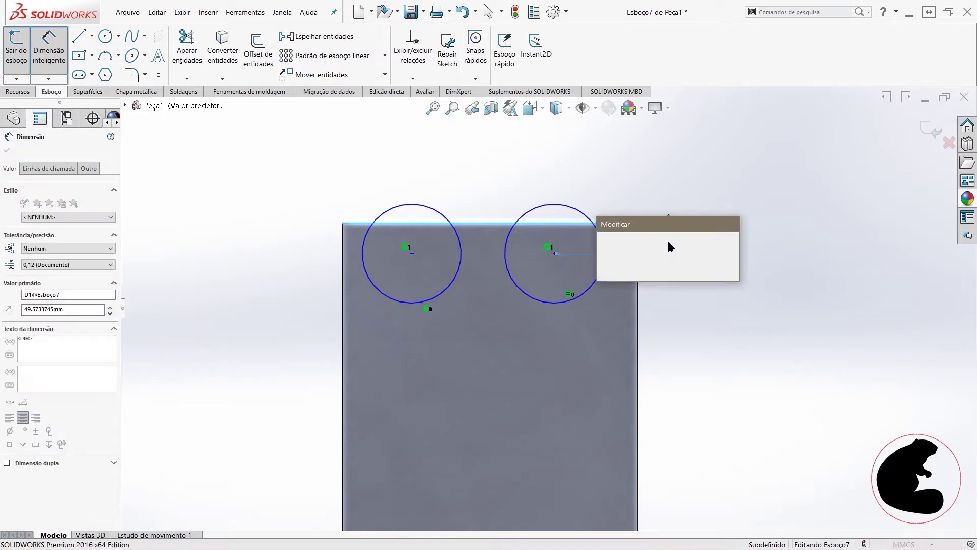
type("34")
key("Return")
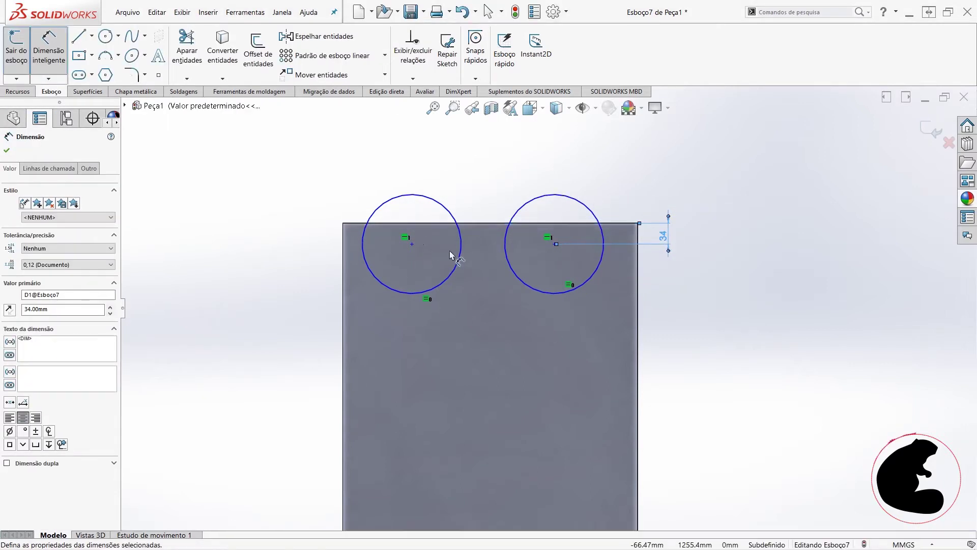
left_click(412, 244)
left_click(555, 244)
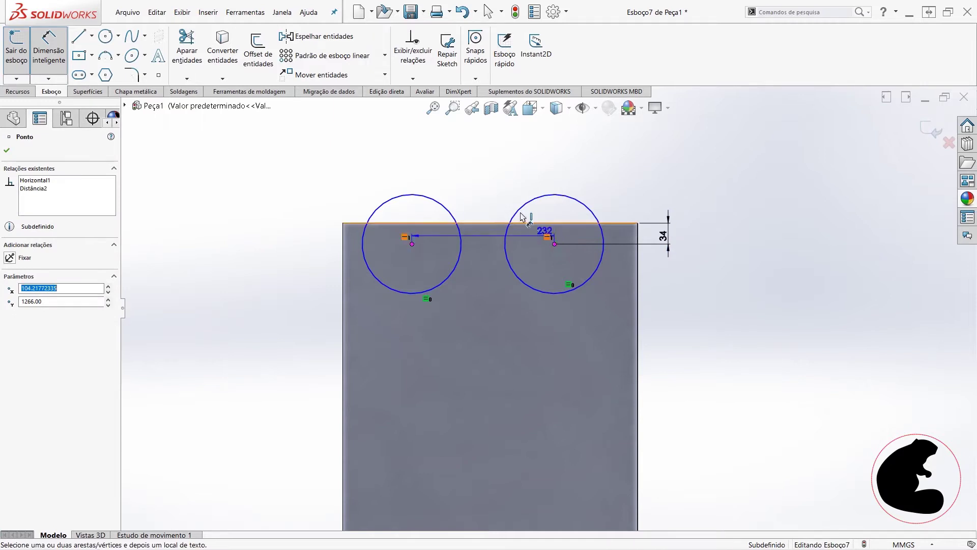
left_click(481, 171)
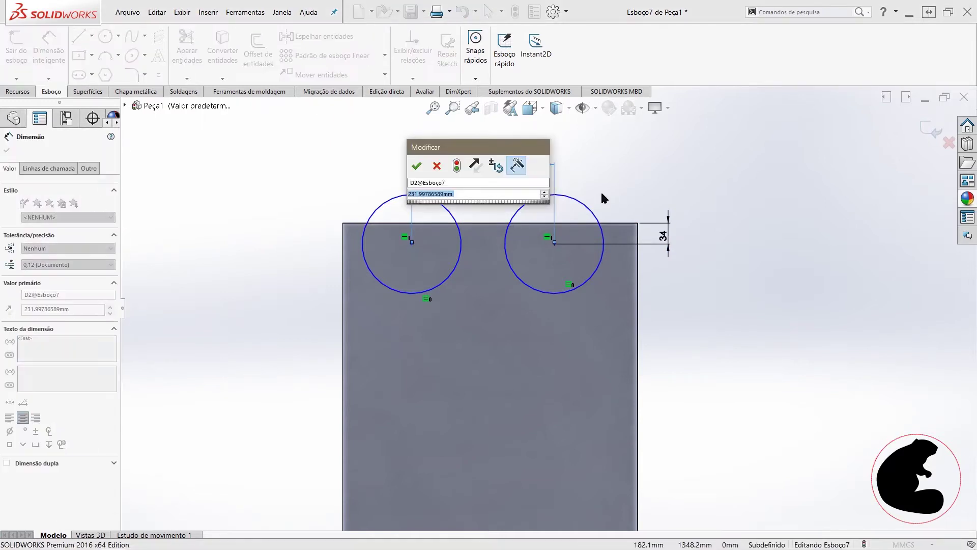
type("300")
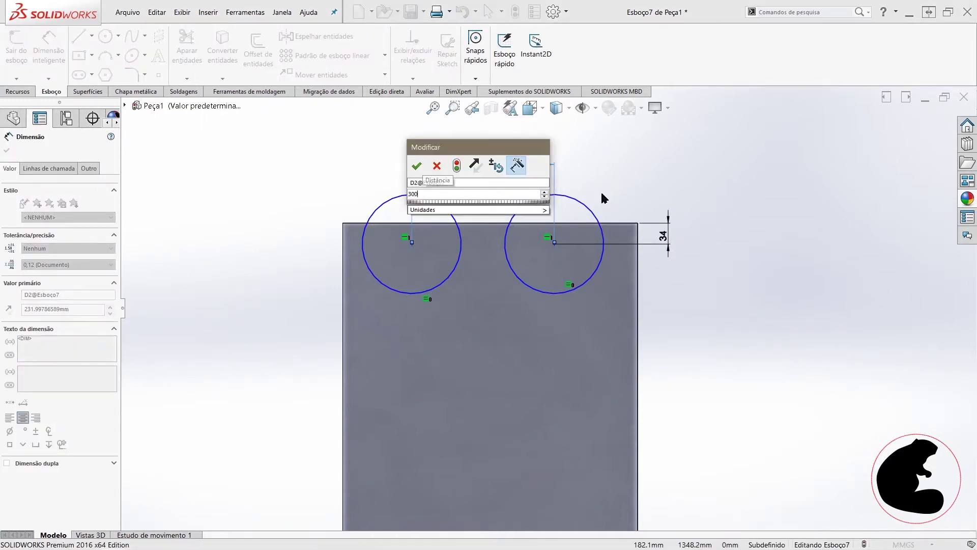
key("Return")
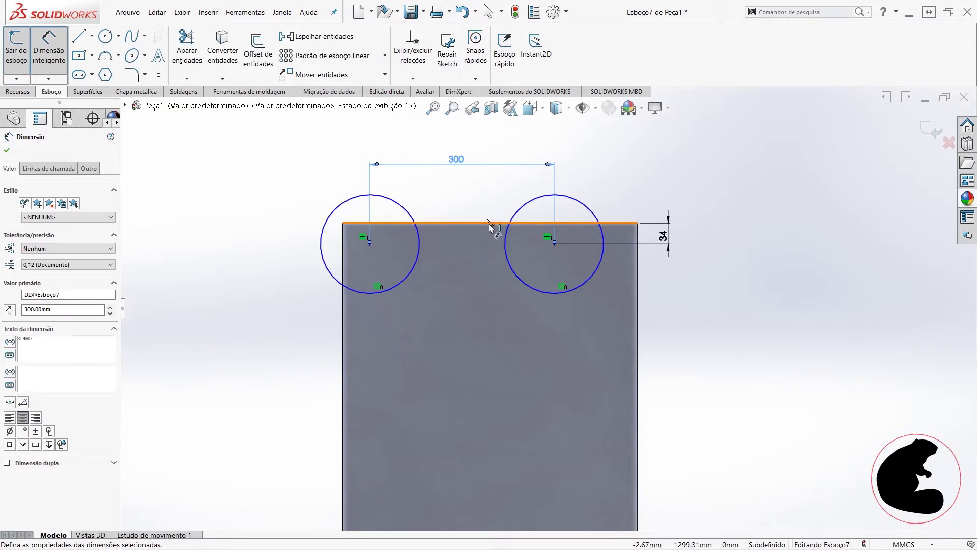
- Dimension the right circle centre 150 mm horizontally from the sketch origin
scroll(547, 285, "up", 2)
scroll(541, 389, "up", 2)
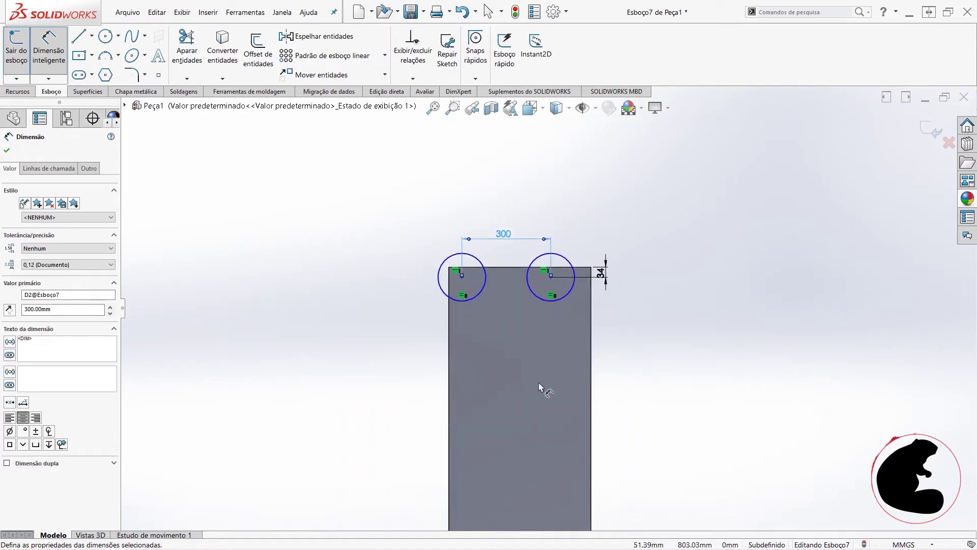
scroll(541, 390, "up", 3)
scroll(539, 390, "down", 1)
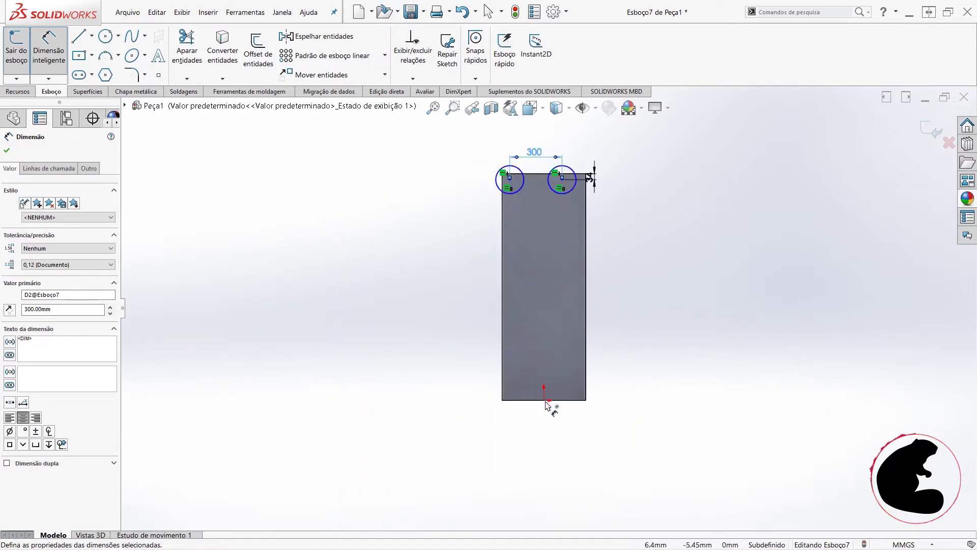
key("Escape")
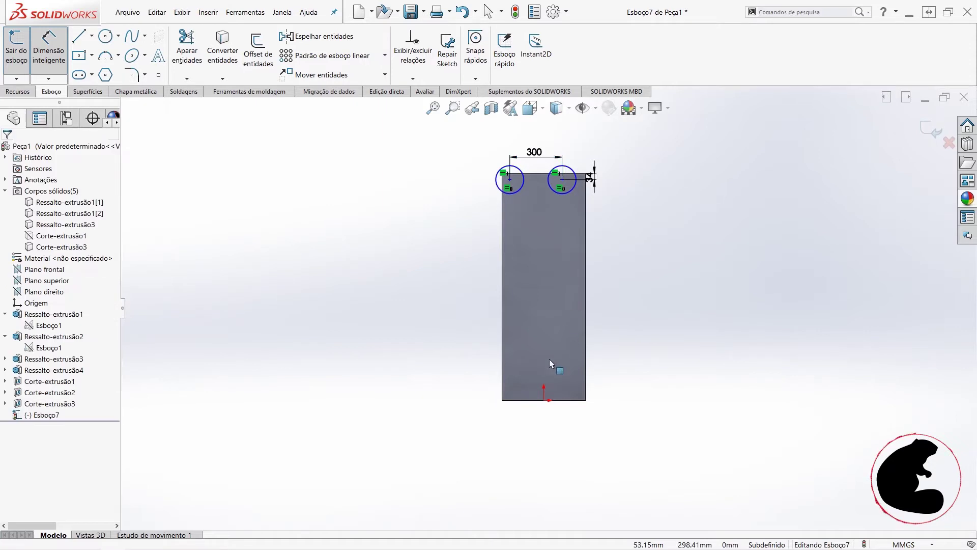
key("Escape")
left_click(61, 55)
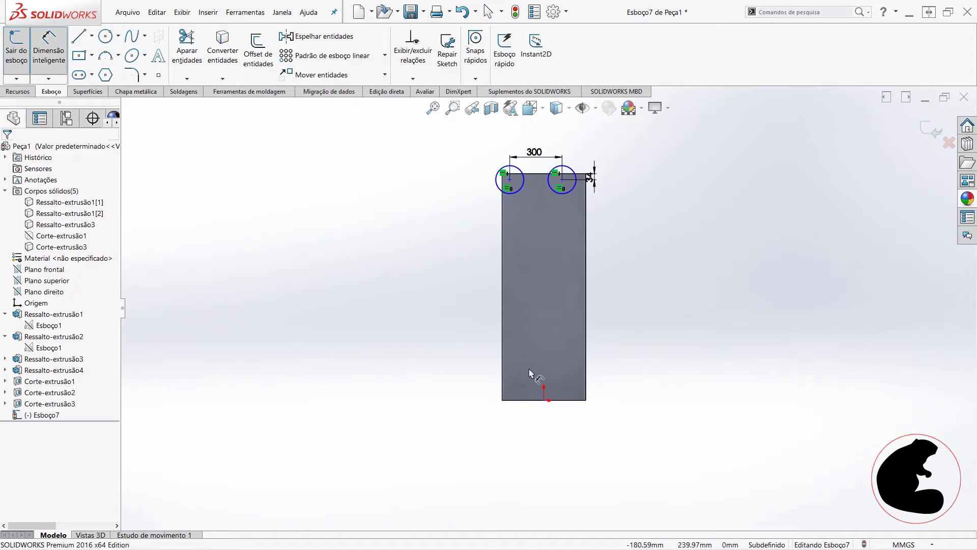
left_click(544, 401)
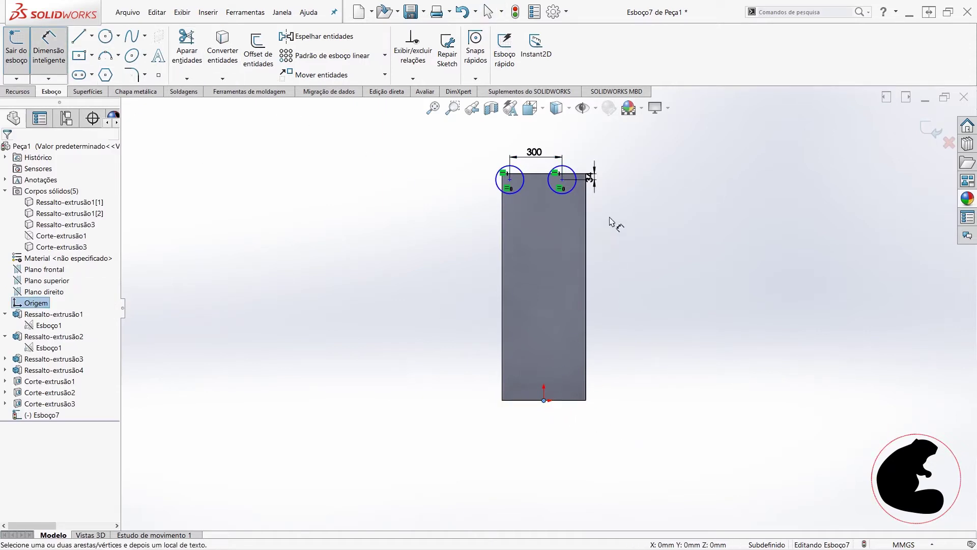
left_click(562, 180)
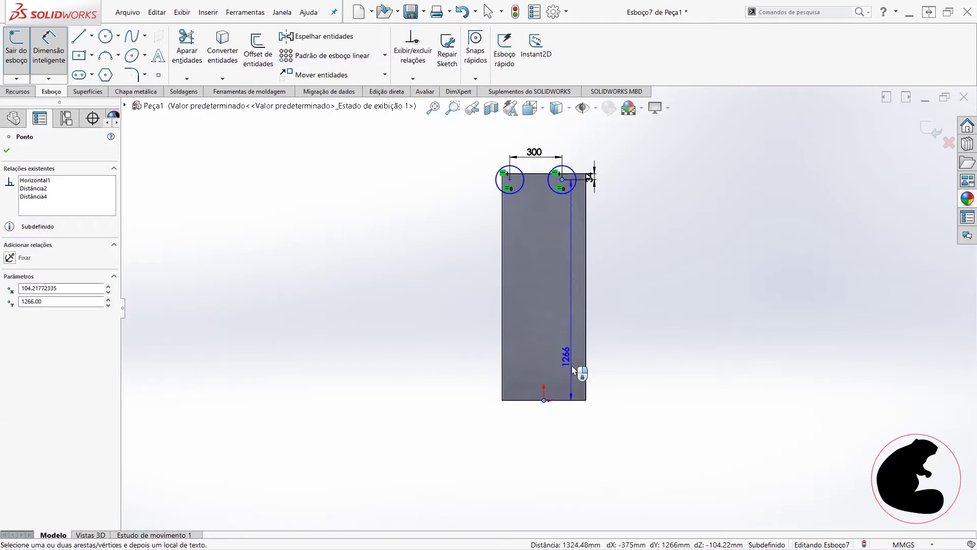
left_click(549, 458)
type("150")
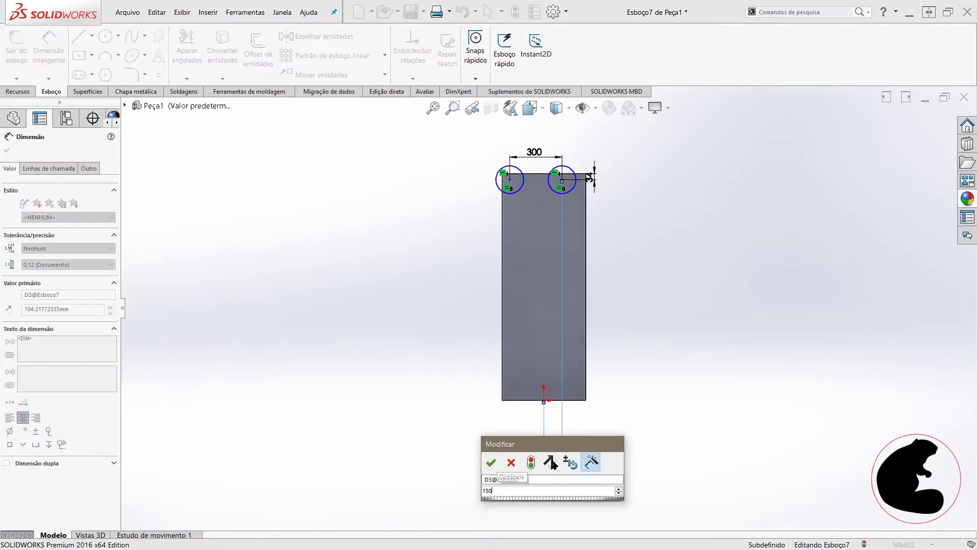
key("Return")
- Set the left circle's diameter to 15 mm
scroll(522, 188, "down", 3)
scroll(522, 189, "down", 3)
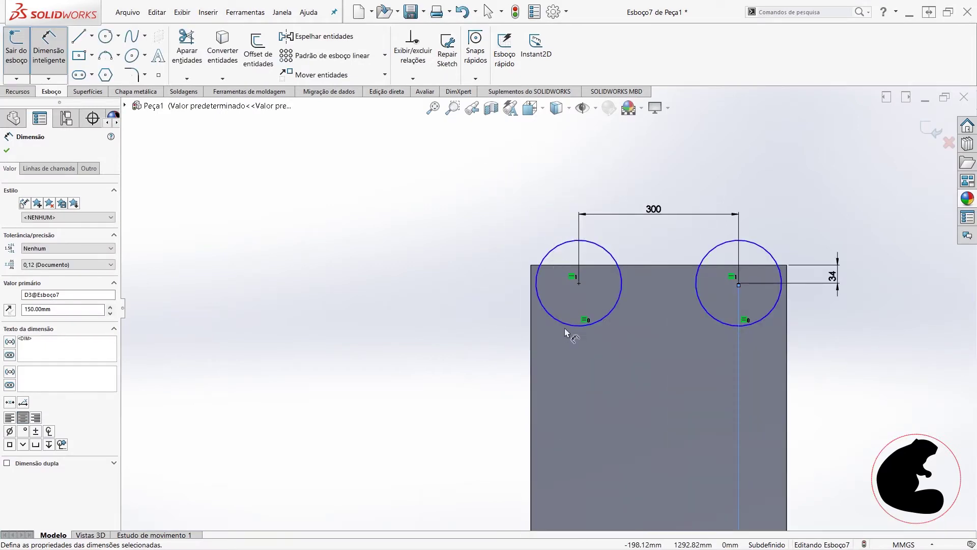
left_click(564, 325)
left_click(487, 335)
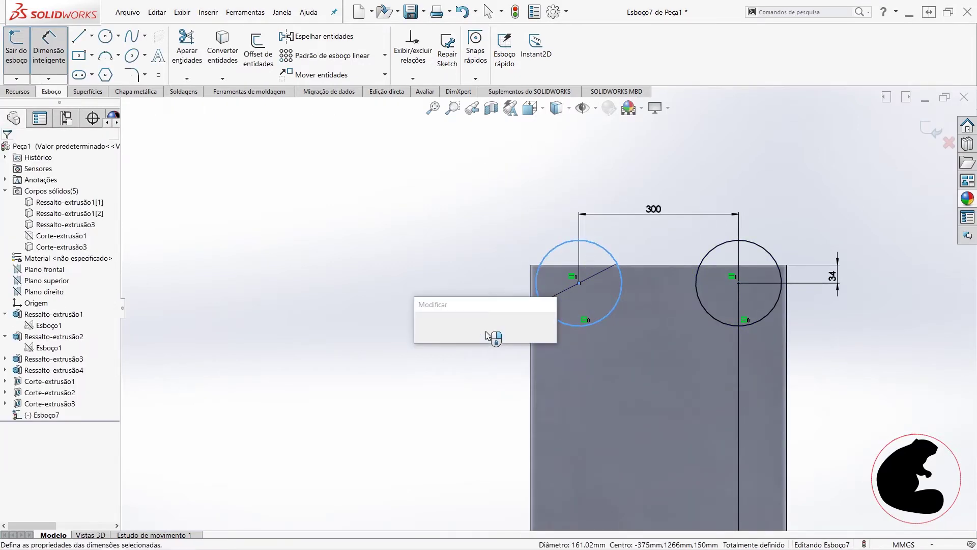
type("15")
key("Return")
scroll(713, 293, "down", 3)
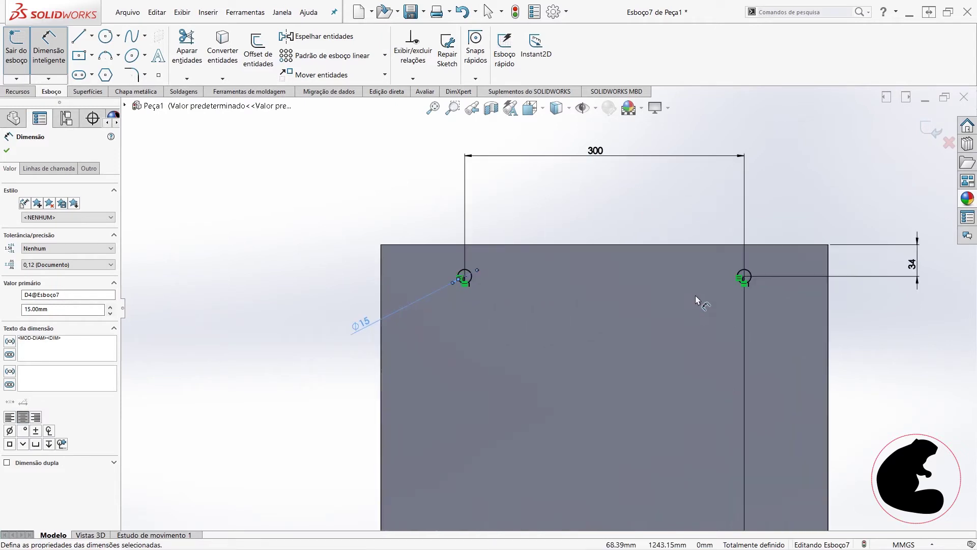
- Extrude-cut the two Ø15 circles 13.5 mm deep into the side panel
left_click(19, 91)
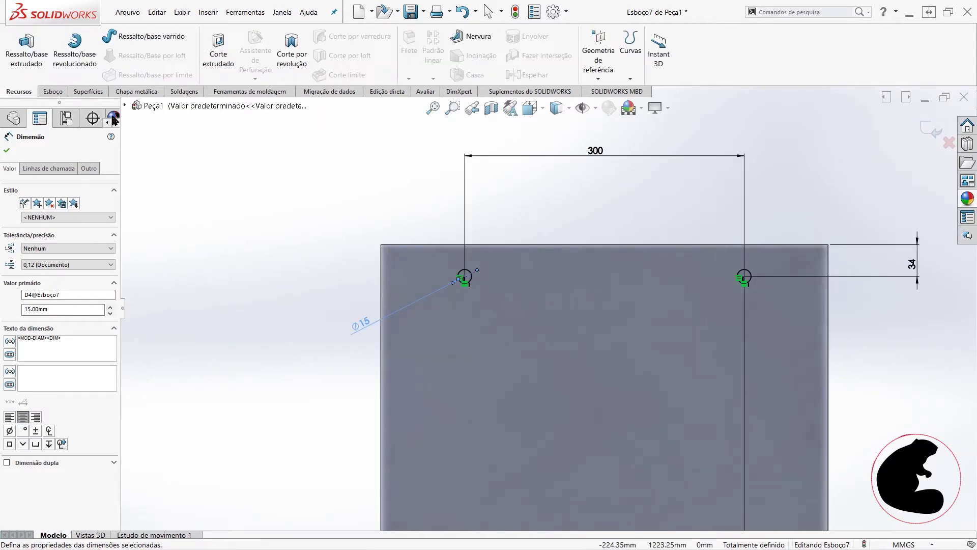
left_click(227, 56)
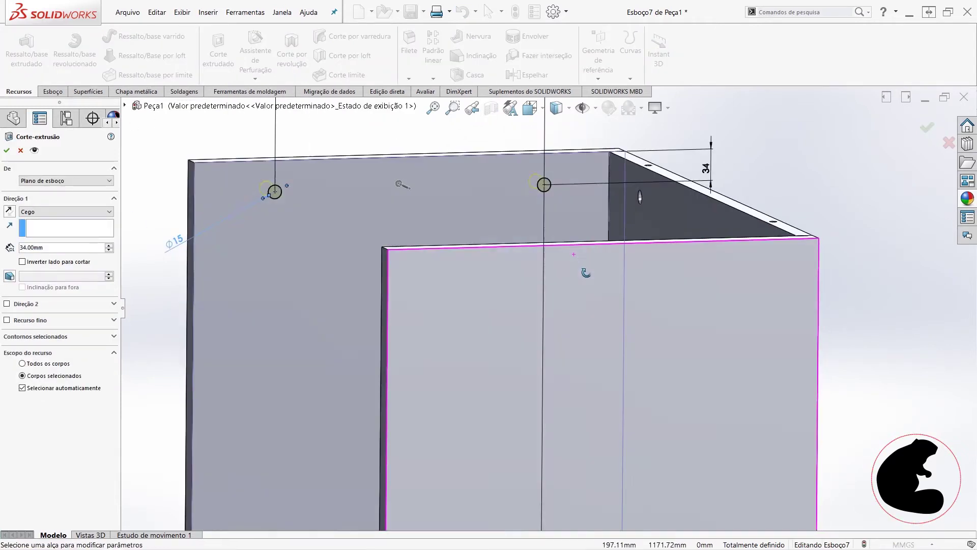
middle_click_drag(586, 272, 324, 195)
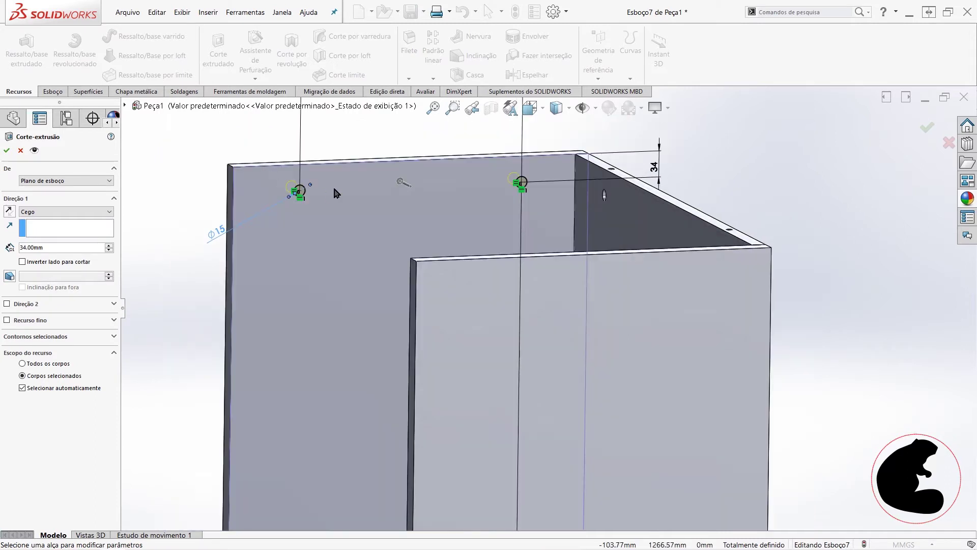
scroll(331, 204, "up", 3)
scroll(433, 255, "down", 5)
scroll(514, 301, "down", 4)
middle_click_drag(526, 312, 539, 329)
left_click(50, 246)
type("13,5")
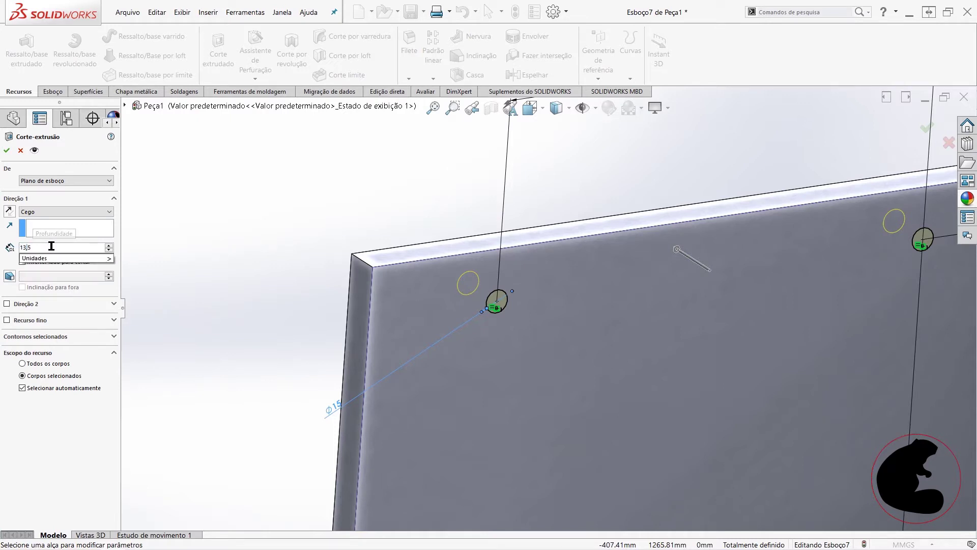
key("Down")
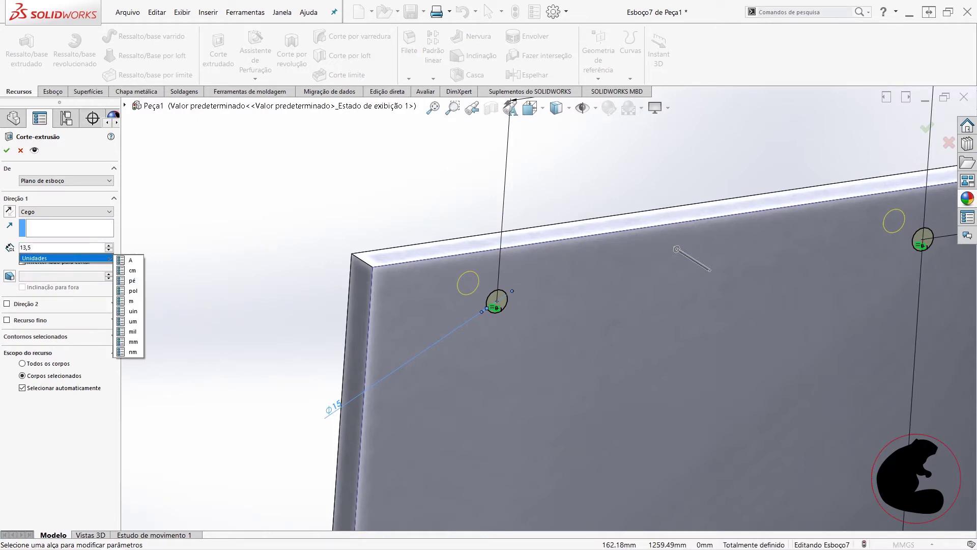
left_click(8, 151)
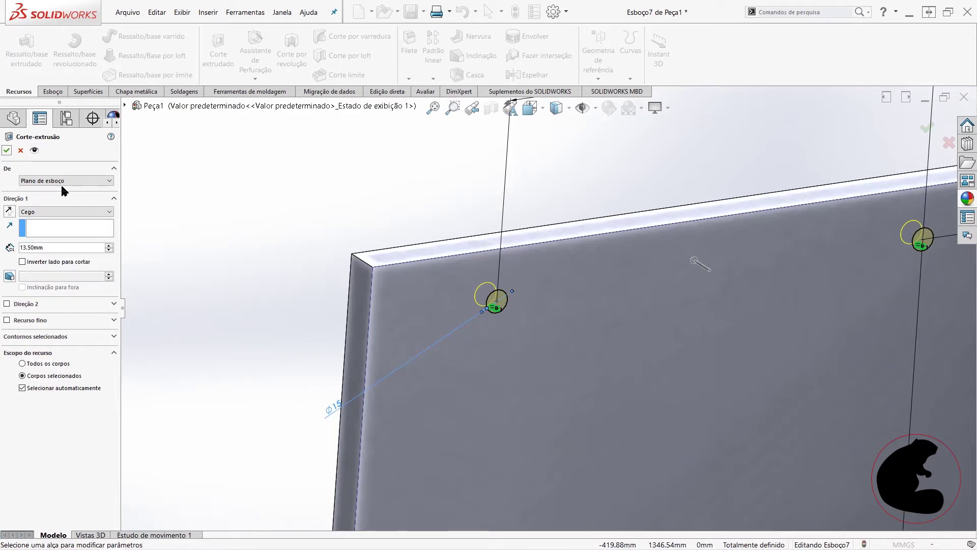
left_click(7, 150)
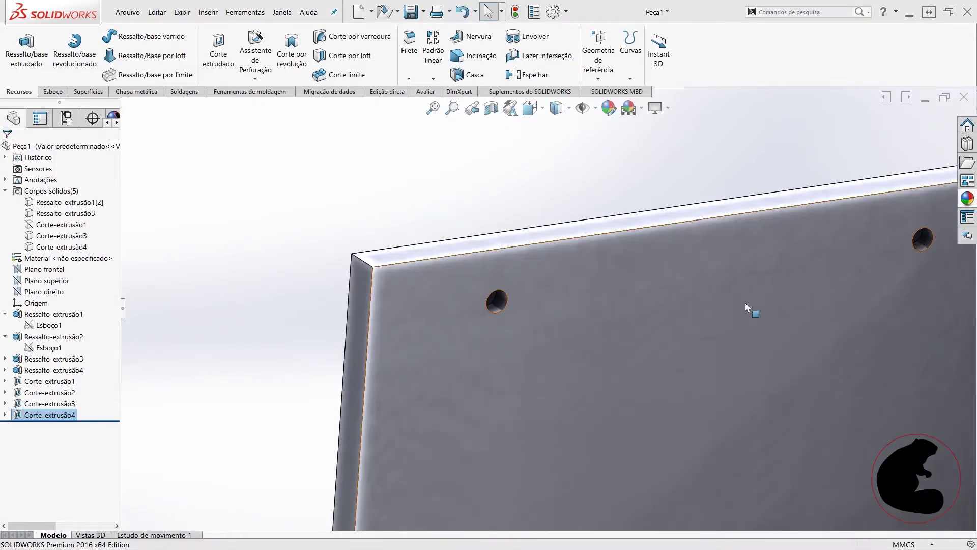
scroll(745, 320, "up", 3)
scroll(679, 328, "down", 2)
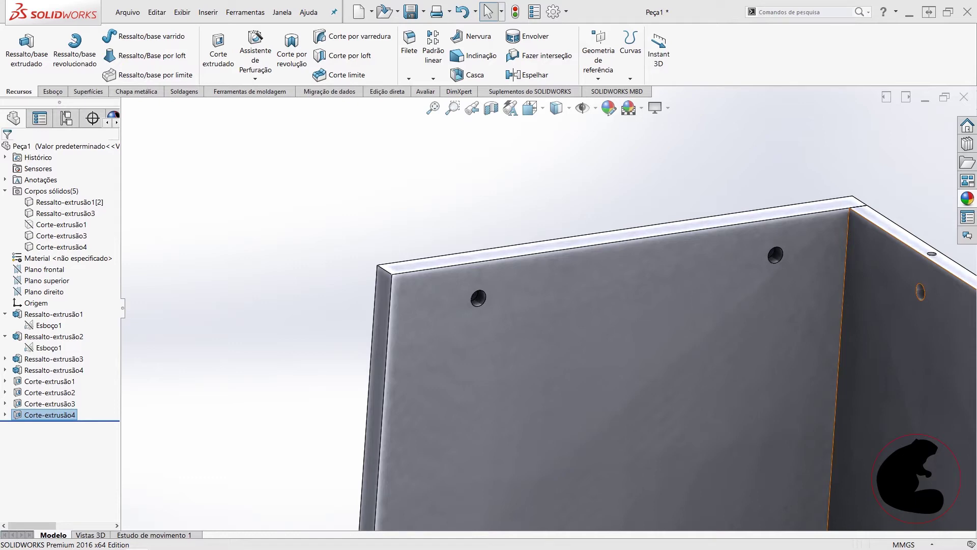
key("alt+Tab")
left_click_drag(862, 78, 734, 25)
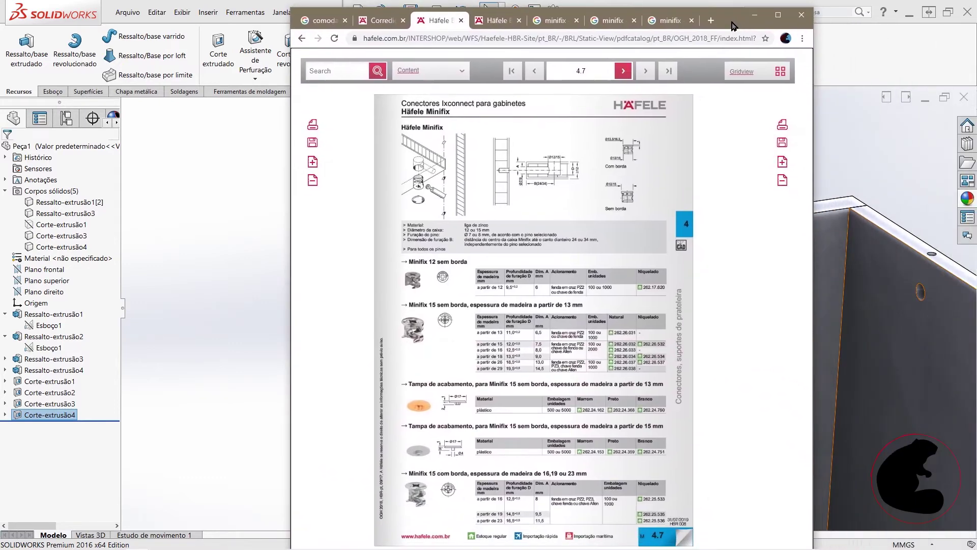
- Check Häfele catalog pages 4.6 and 4.7 for Minifix 15 drilling depths, then return to SOLIDWORKS
left_click(508, 331)
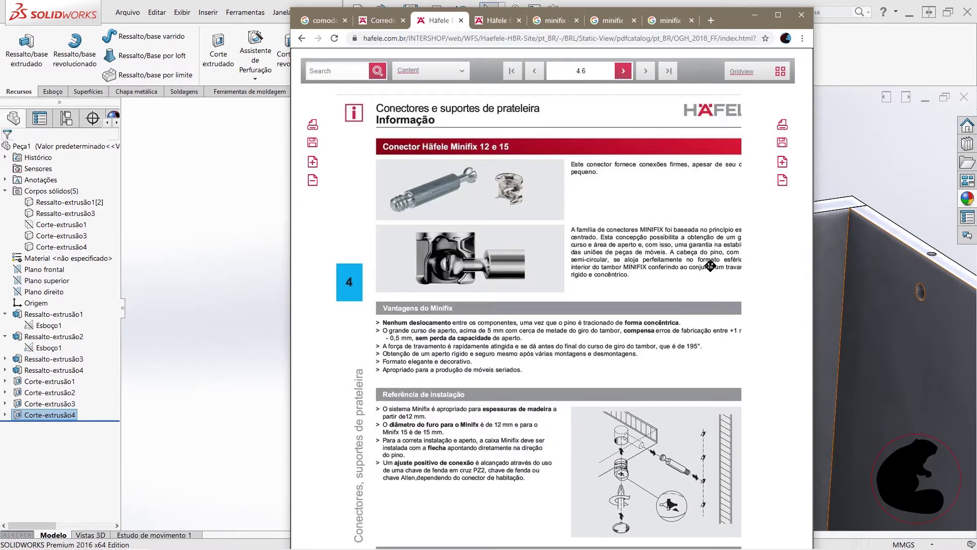
scroll(710, 396, "down", 3)
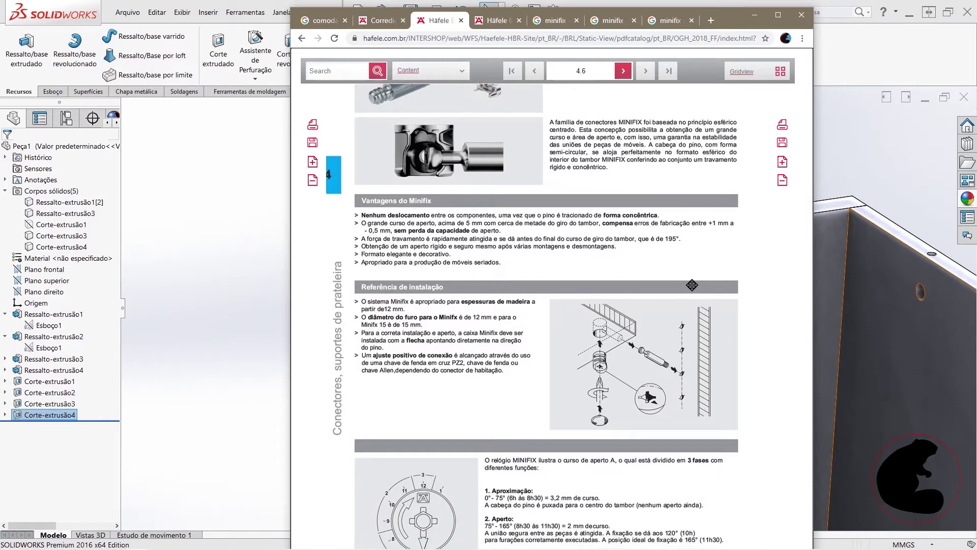
scroll(630, 335, "down", 3)
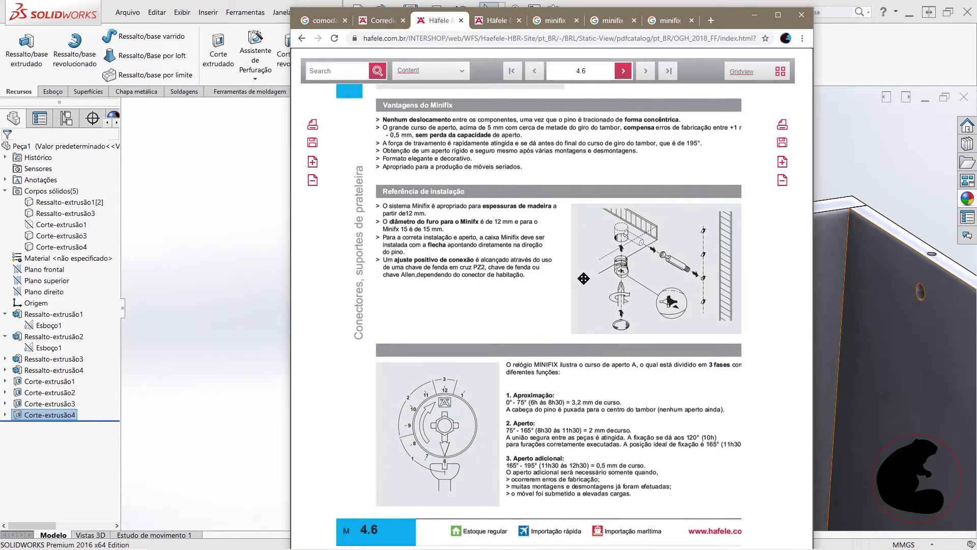
left_click_drag(583, 279, 589, 346)
left_click(646, 72)
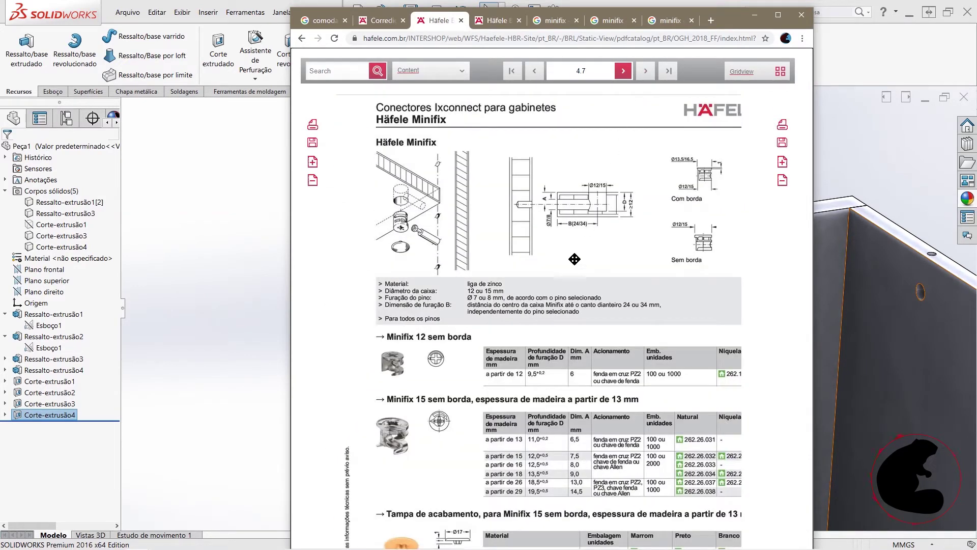
scroll(531, 417, "down", 2)
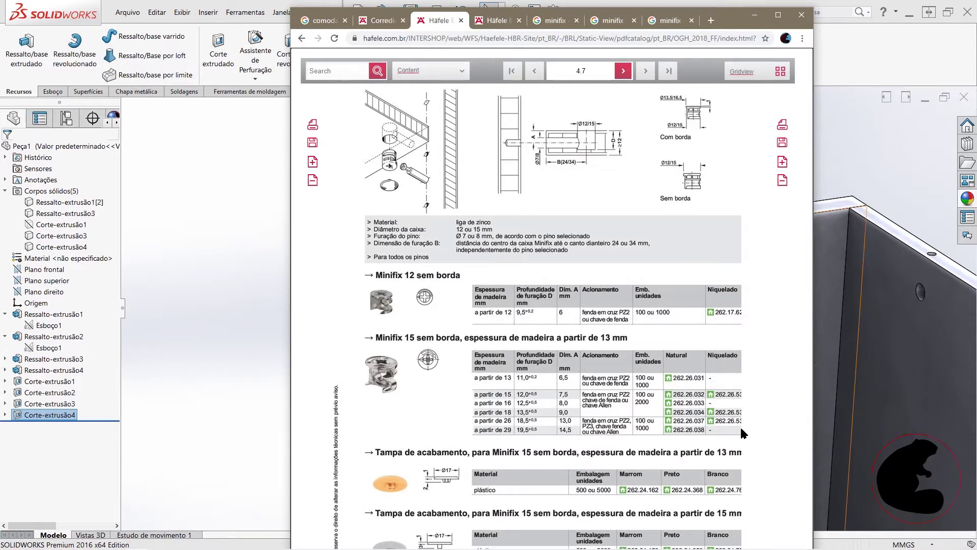
left_click(869, 149)
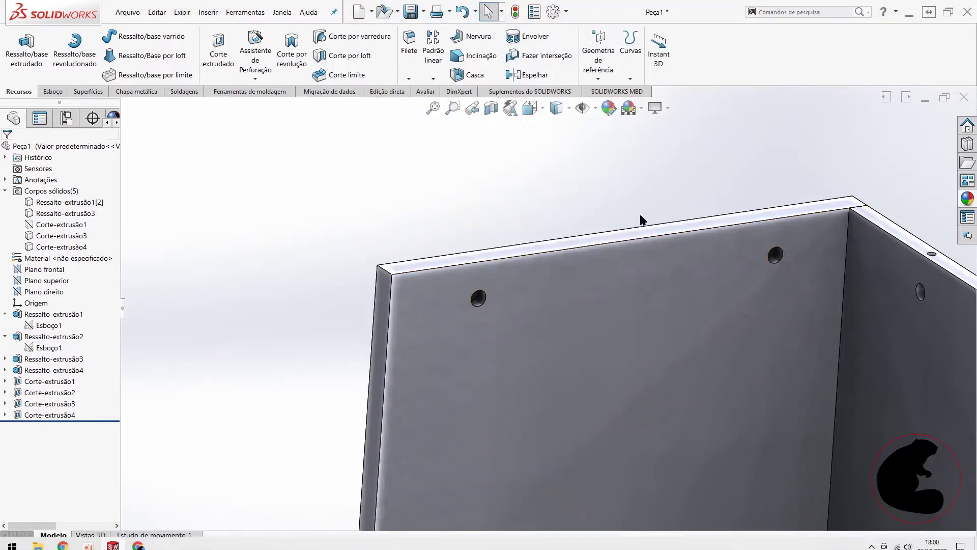
- Edit Corte-extrusão4 to change its hole depth from 13.5 mm to 18 mm
right_click(35, 419)
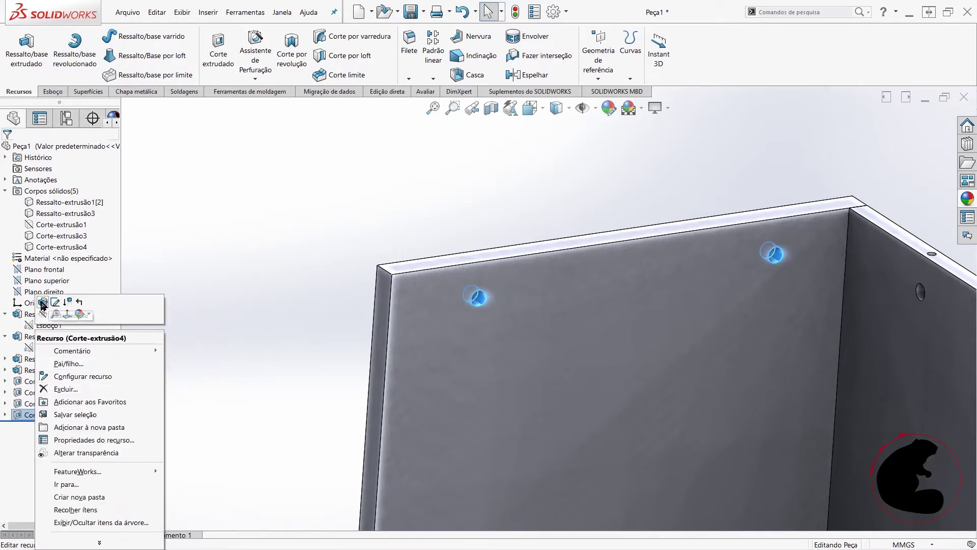
left_click(43, 303)
double_click(55, 248)
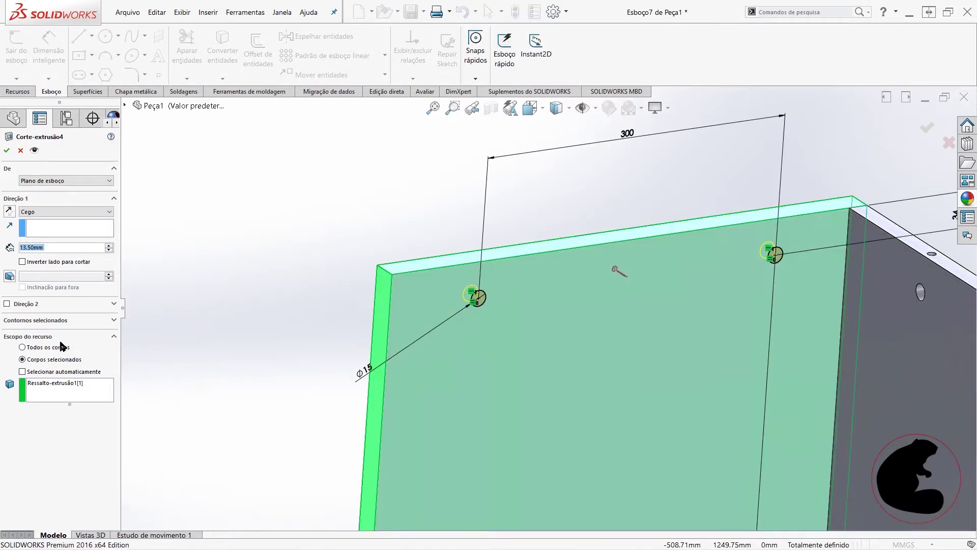
type("18")
key("Return")
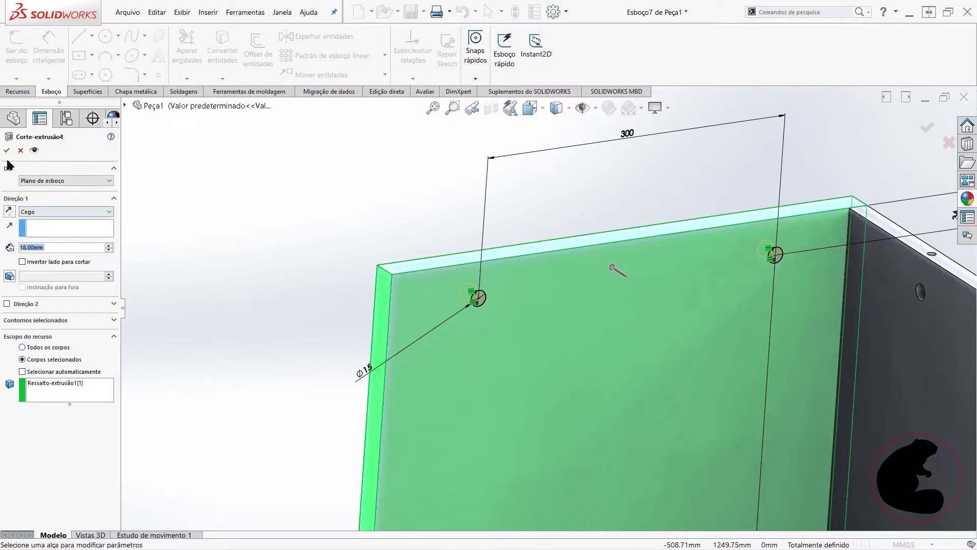
left_click(6, 150)
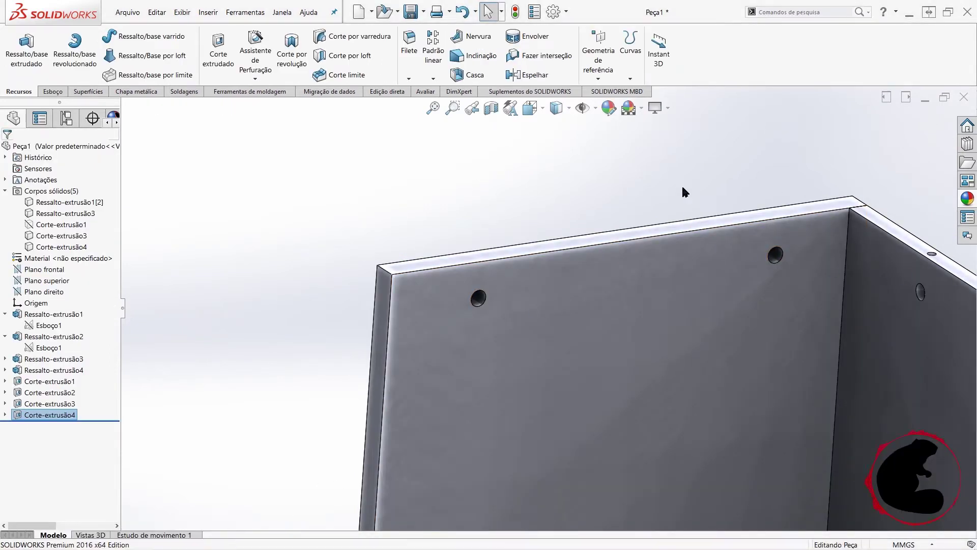
middle_click_drag(682, 184, 520, 304)
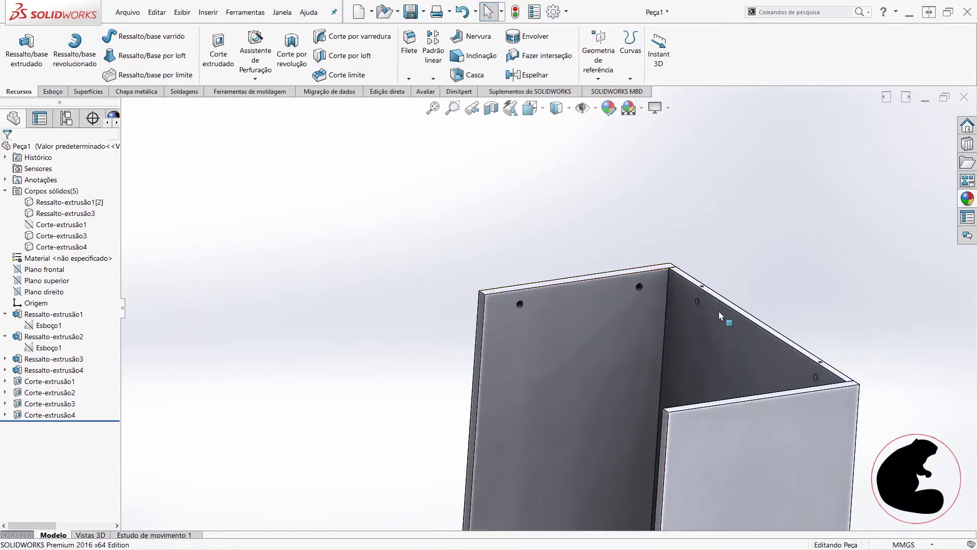
mouse_move(737, 399)
middle_mouse_down()
mouse_move(729, 457)
mouse_move(392, 337)
middle_mouse_up()
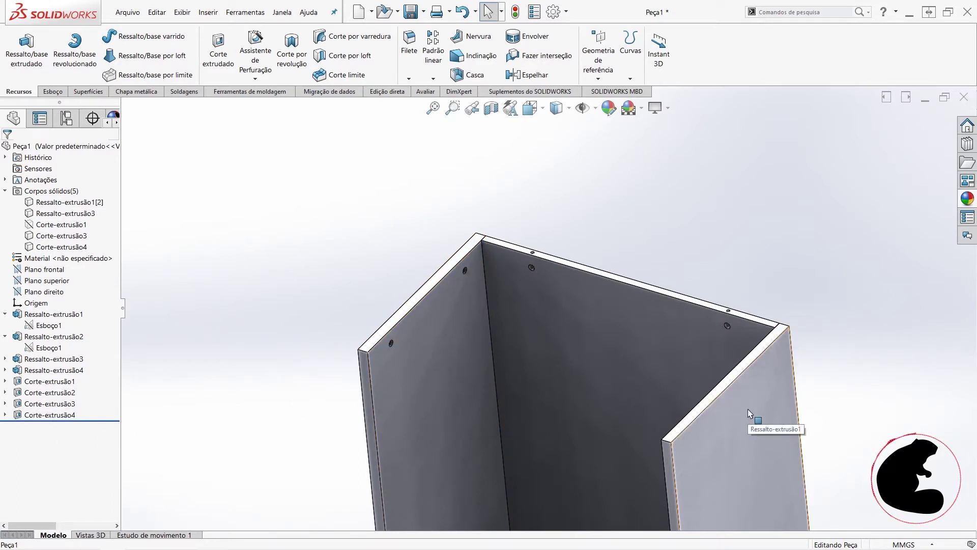
scroll(747, 409, "down", 5)
mouse_move(747, 409)
middle_mouse_down()
mouse_move(705, 358)
mouse_move(718, 362)
middle_mouse_up()
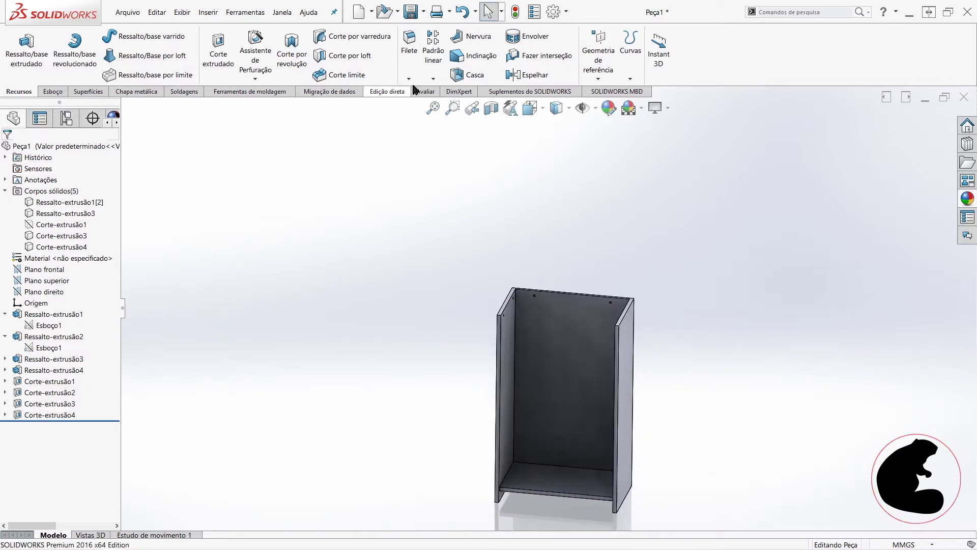
left_click(433, 80)
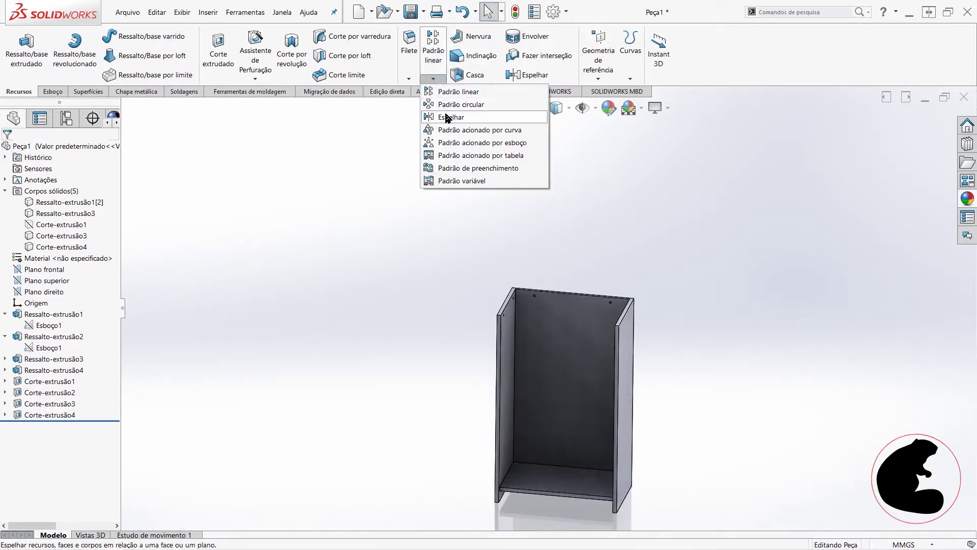
left_click(447, 116)
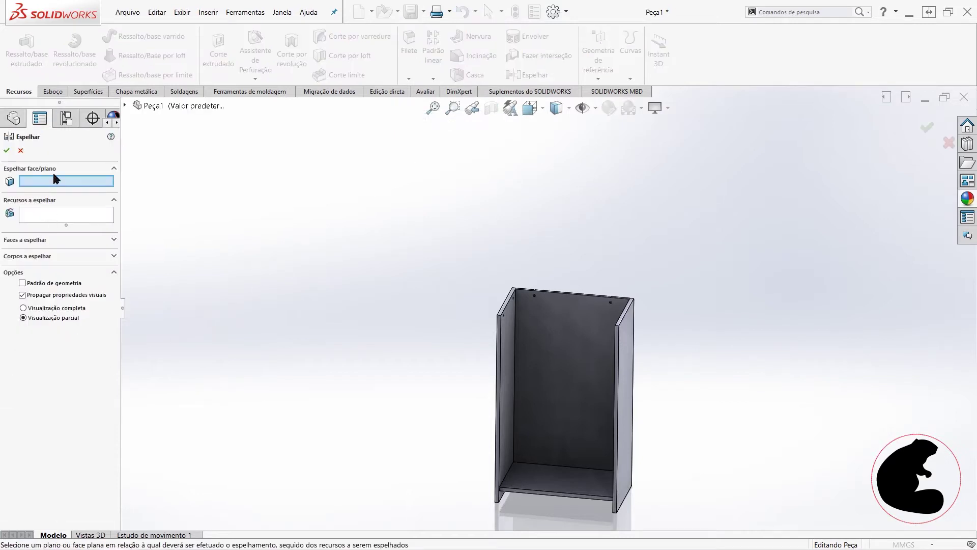
left_click(124, 105)
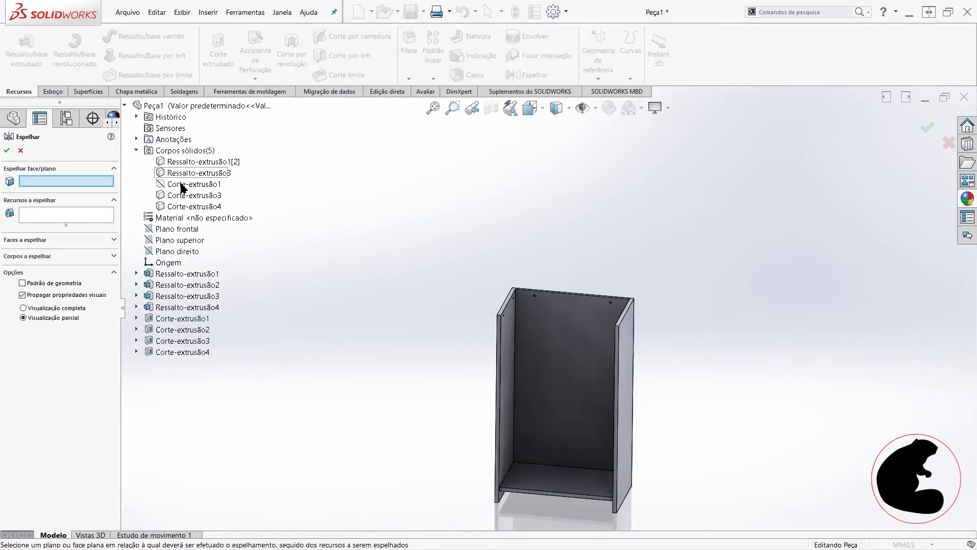
left_click(179, 252)
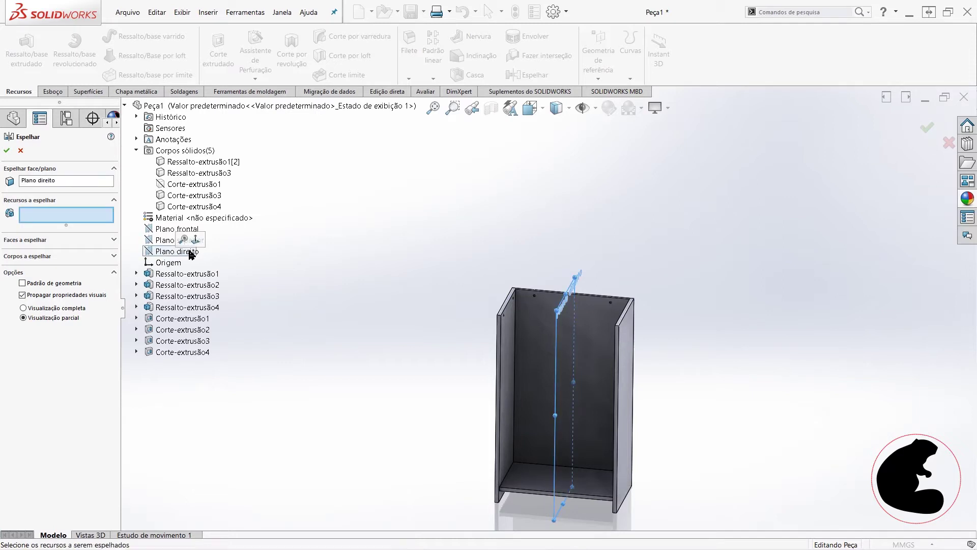
left_click(167, 353)
middle_click_drag(560, 346, 699, 343)
scroll(581, 335, "down", 5)
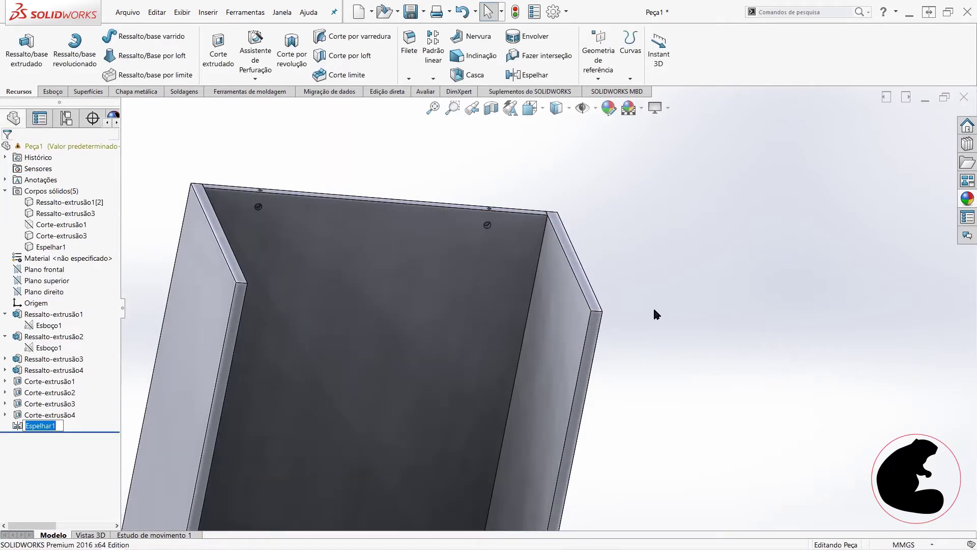
key("Return")
left_click(53, 427)
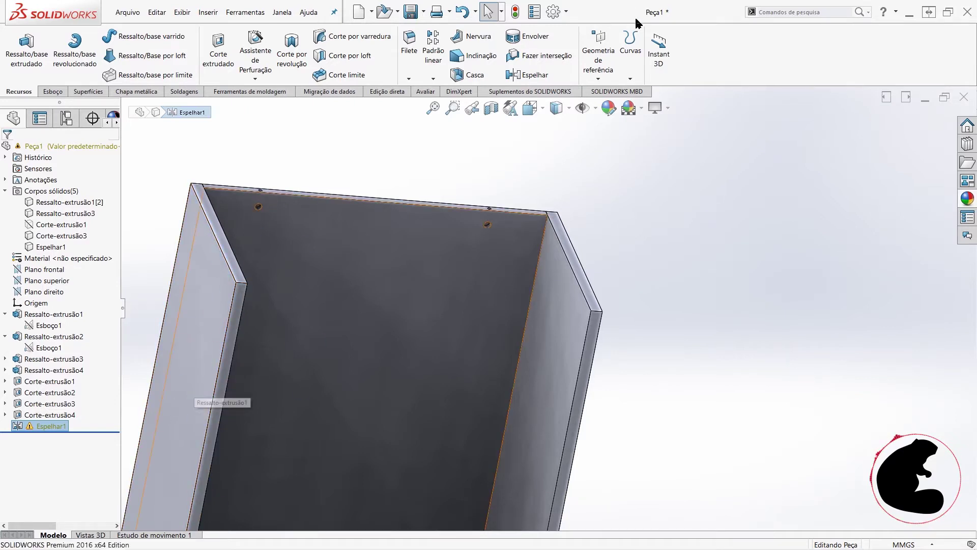
key("Up")
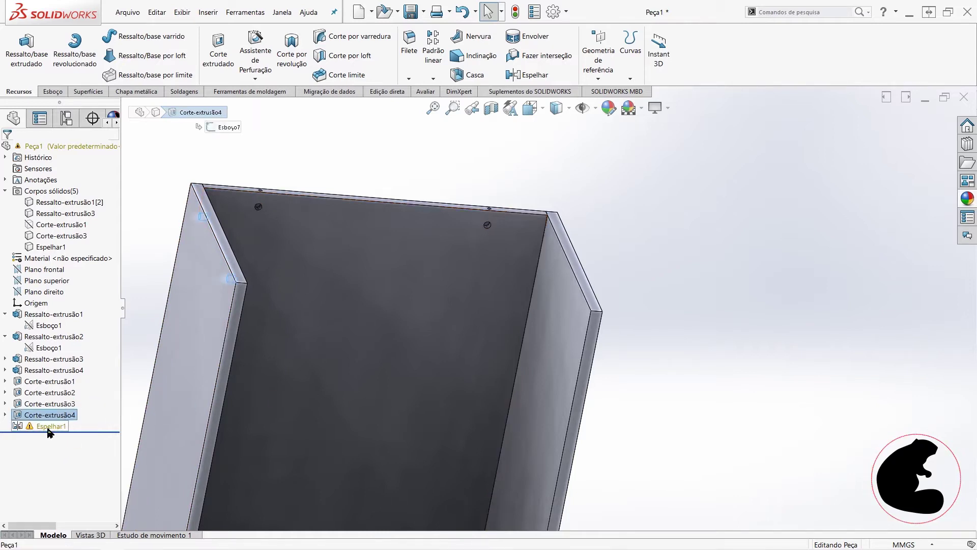
left_click(48, 429)
key("Delete")
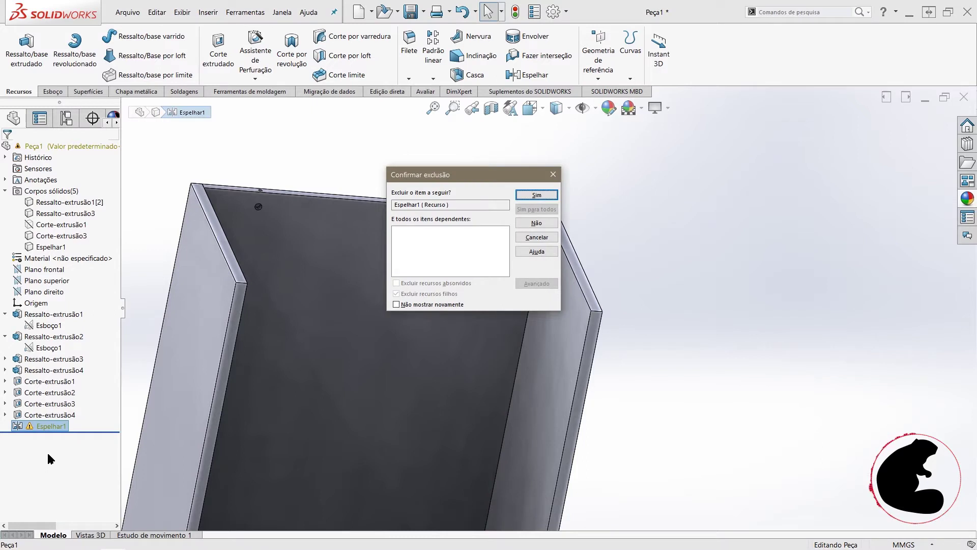
left_click(537, 195)
scroll(500, 360, "up", 3)
mouse_move(499, 361)
middle_mouse_down()
mouse_move(443, 375)
mouse_move(338, 355)
mouse_move(559, 367)
mouse_move(497, 414)
mouse_move(442, 412)
middle_mouse_up()
- Reopen Corte-extrusão4 and make the cut apply to all bodies
right_click(33, 415)
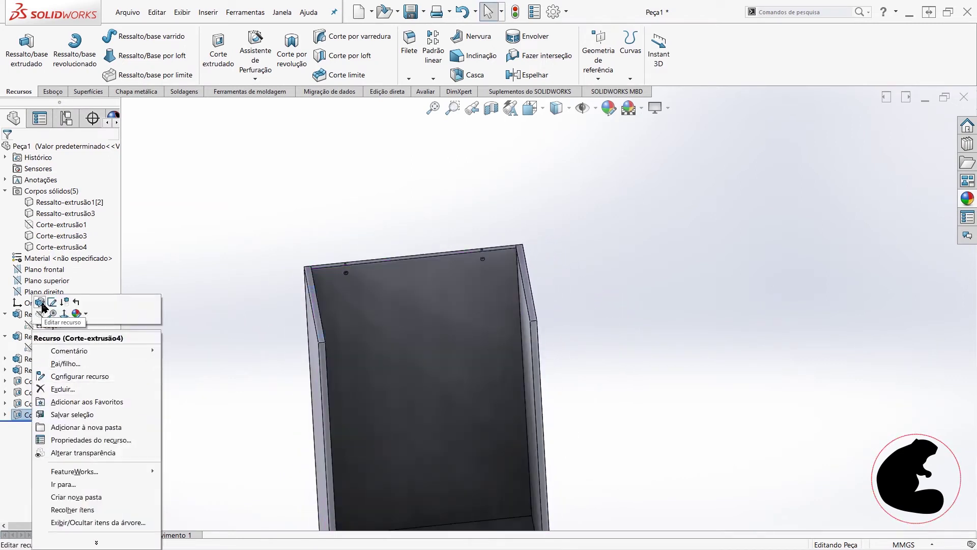
left_click(40, 304)
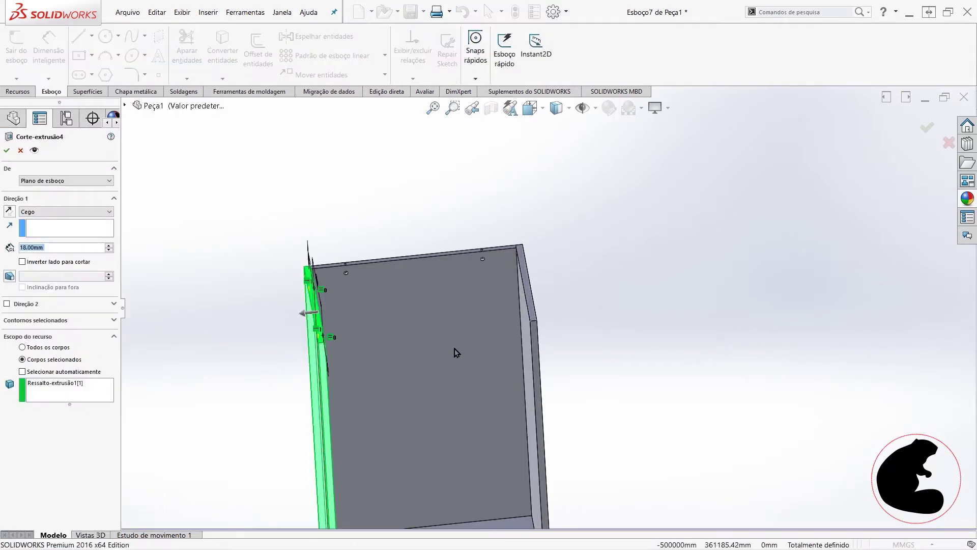
middle_click_drag(496, 377, 438, 374)
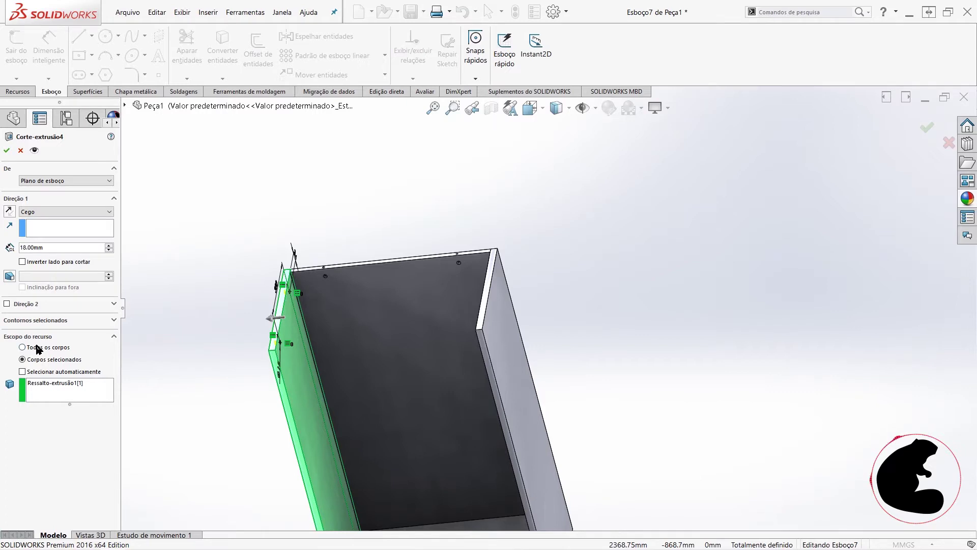
left_click(38, 348)
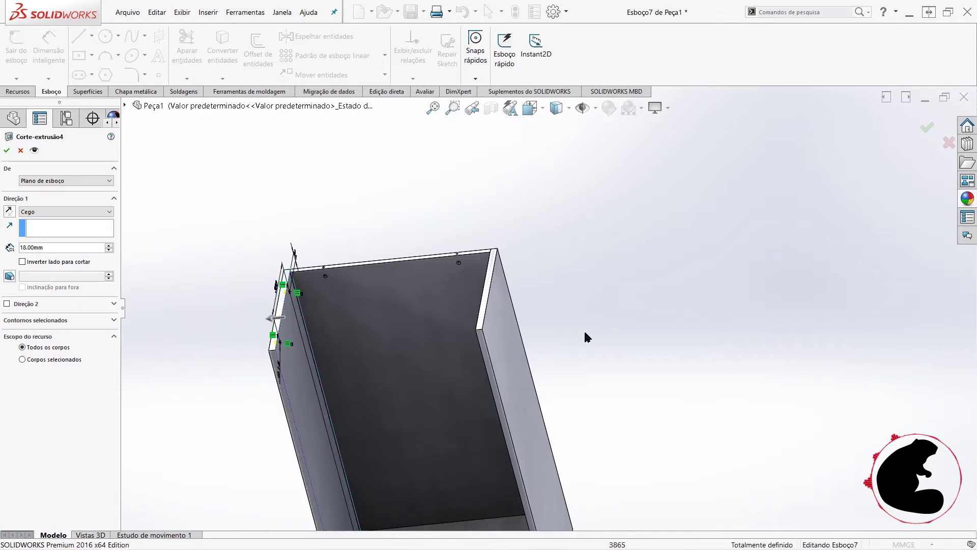
middle_click_drag(497, 359, 251, 381)
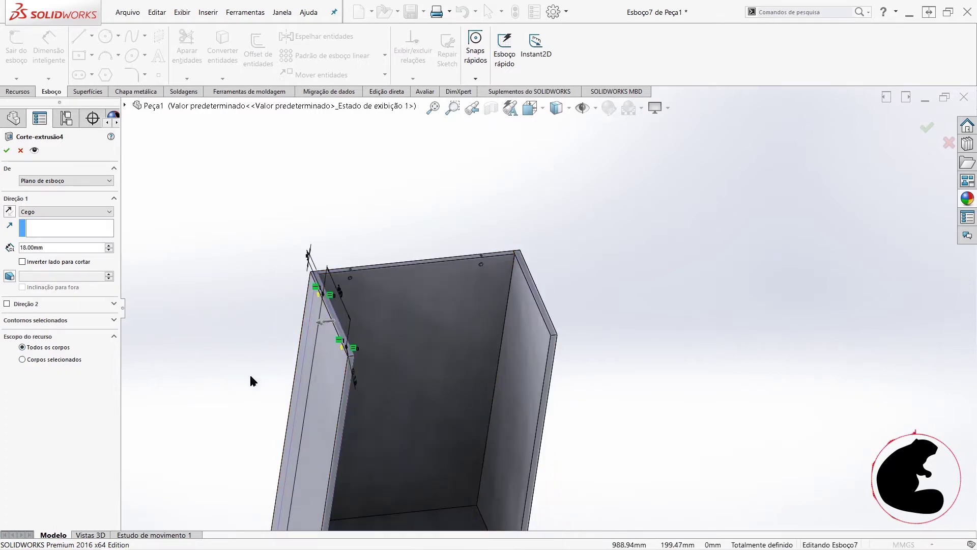
scroll(311, 383, "down", 2)
scroll(527, 292, "down", 2)
scroll(527, 396, "up", 1)
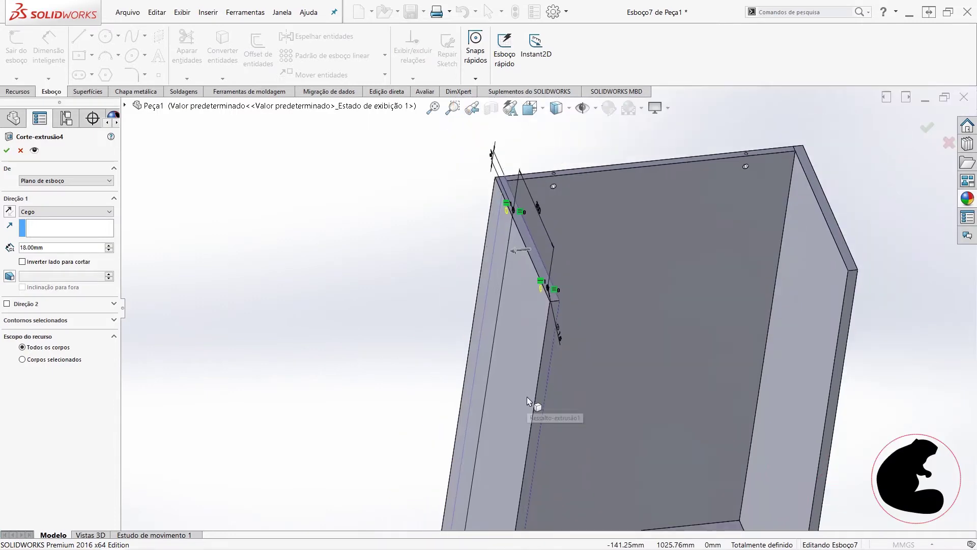
- Add a Direção 2 ending 18 mm offset from the right inner side face
left_click(6, 304)
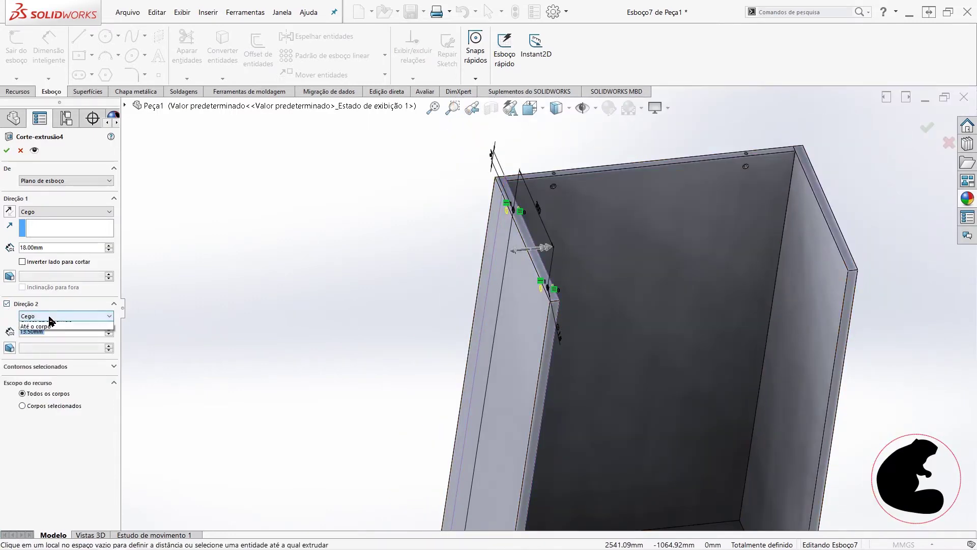
left_click(49, 316)
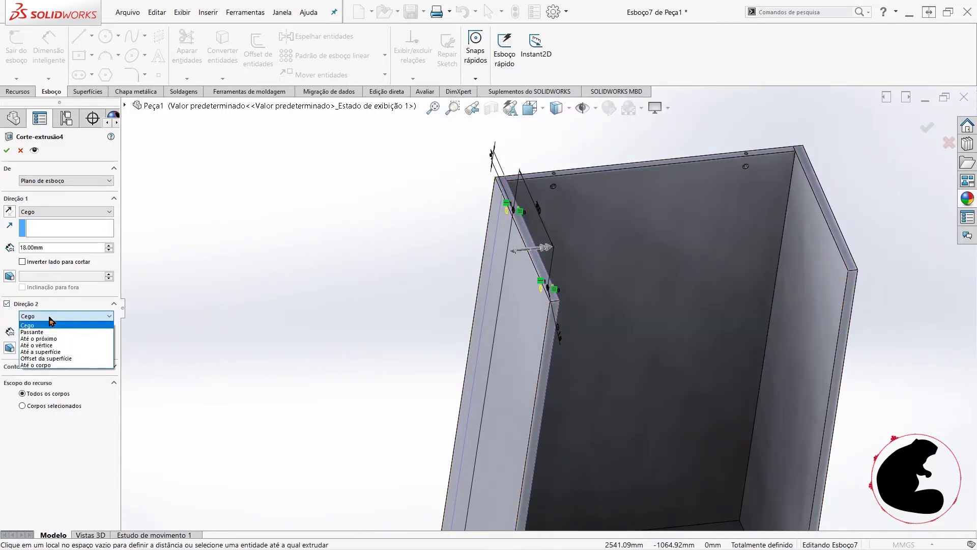
left_click(57, 359)
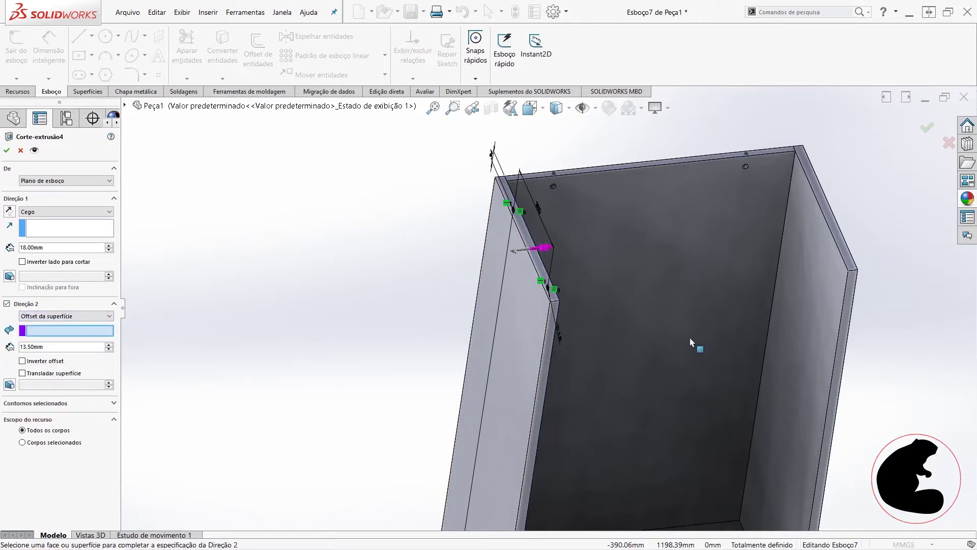
left_click(801, 301)
scroll(860, 270, "down", 5)
scroll(712, 270, "down", 3)
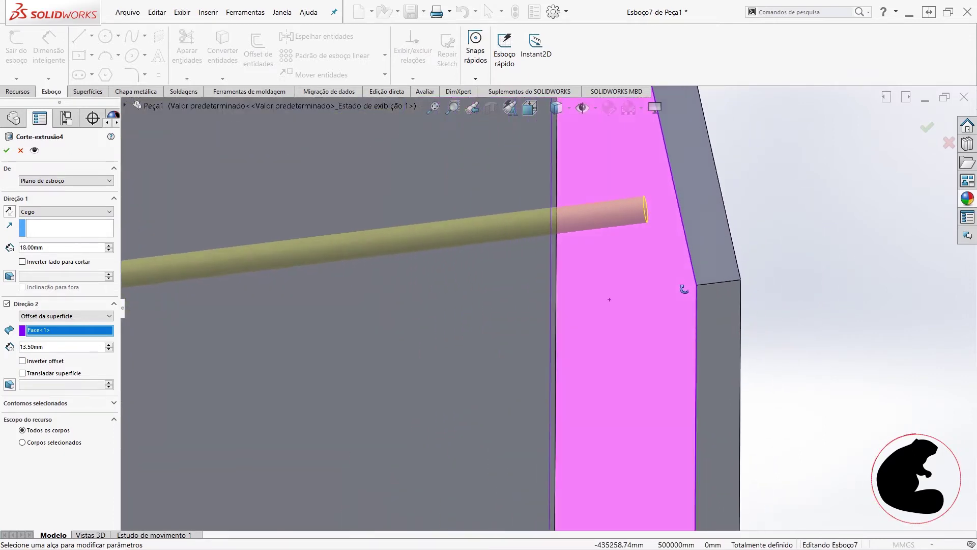
middle_click_drag(691, 264, 67, 311)
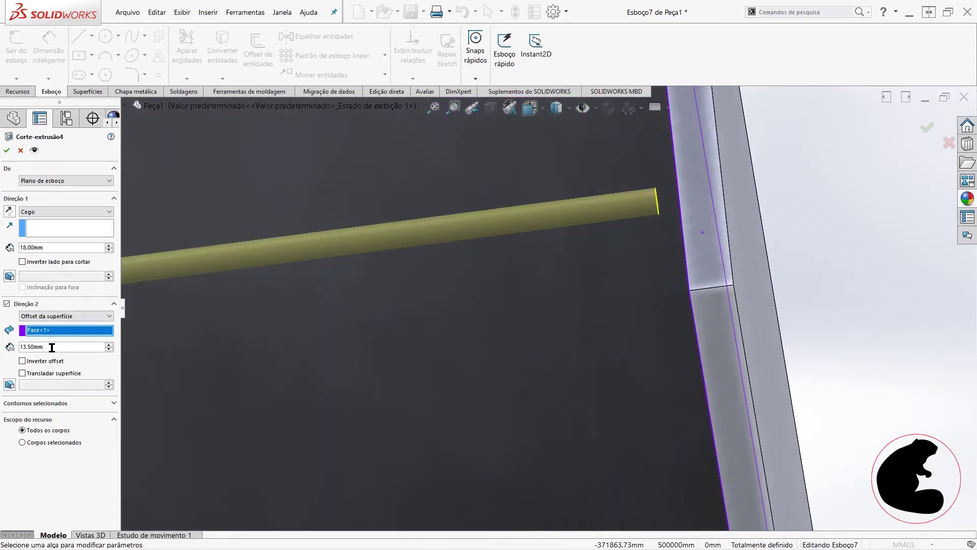
type("18")
key("Return")
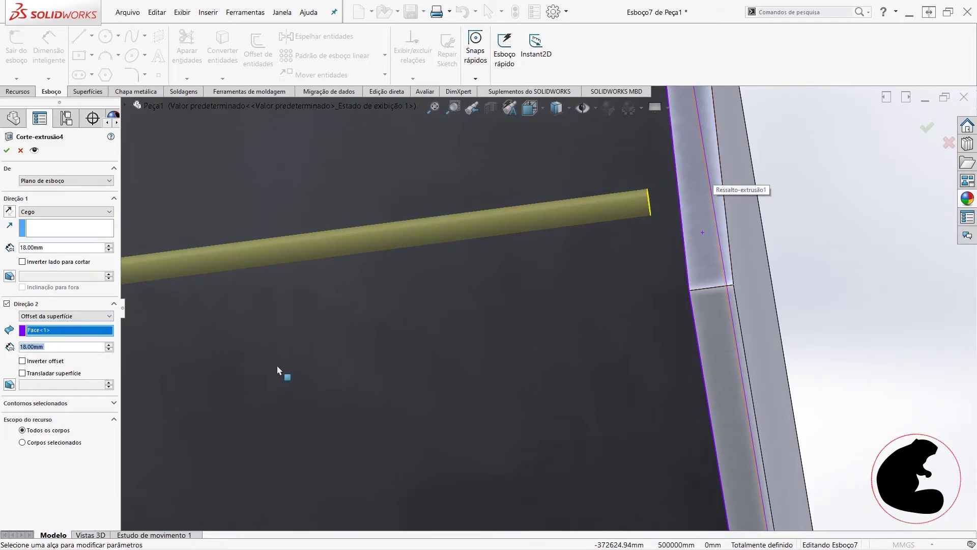
- Reverse the Direção 2 offset so the cut passes the face, and accept the cut
left_click(23, 361)
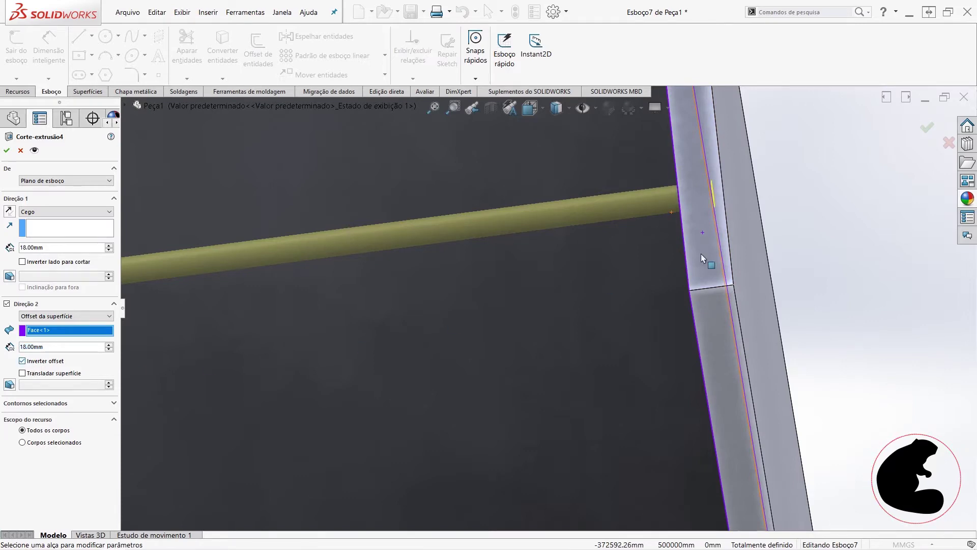
scroll(702, 253, "up", 5)
middle_click_drag(705, 264, 714, 261)
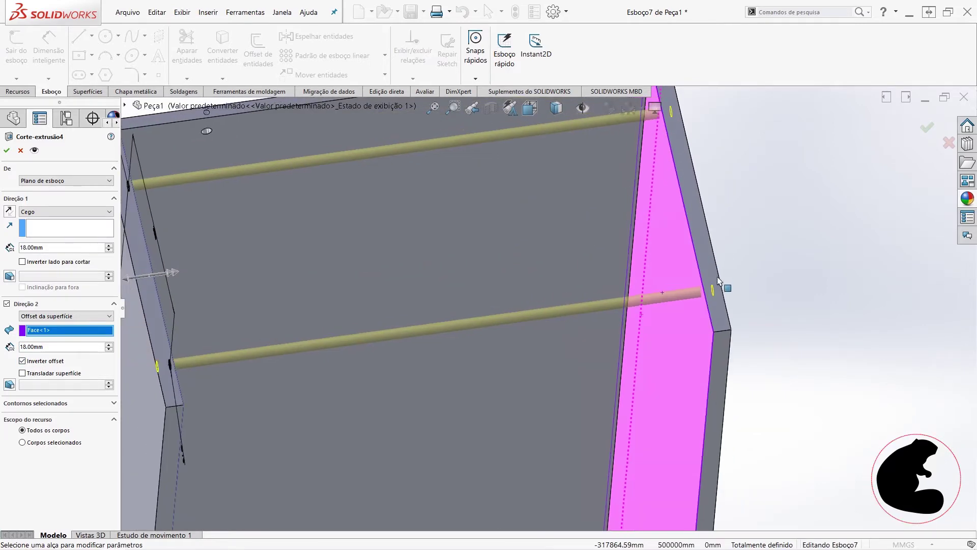
scroll(560, 305, "up", 2)
left_click(6, 151)
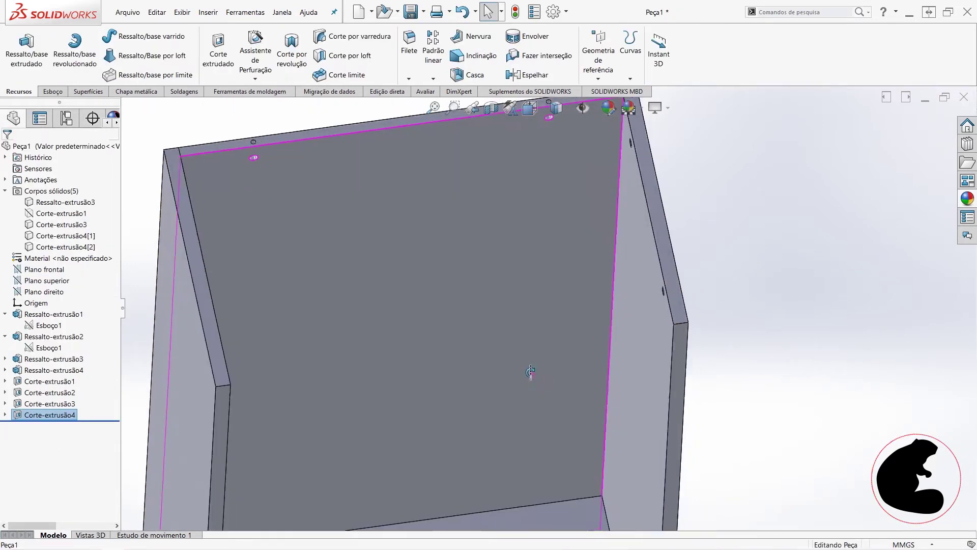
mouse_move(631, 340)
middle_mouse_down()
mouse_move(732, 353)
mouse_move(679, 308)
mouse_move(569, 251)
mouse_move(595, 260)
mouse_move(528, 262)
mouse_move(499, 284)
mouse_move(439, 295)
mouse_move(285, 286)
mouse_move(342, 331)
middle_mouse_up()
scroll(671, 301, "down", 3)
scroll(600, 252, "up", 2)
scroll(439, 294, "up", 4)
scroll(181, 308, "down", 4)
mouse_move(181, 308)
middle_mouse_down()
mouse_move(236, 291)
mouse_move(448, 340)
mouse_move(624, 353)
mouse_move(738, 229)
middle_mouse_up()
scroll(623, 353, "up", 3)
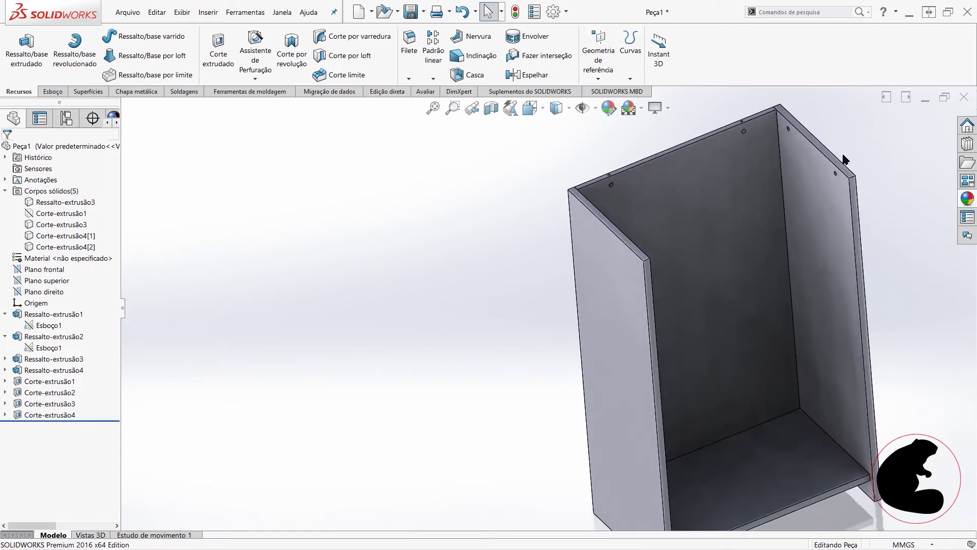
scroll(814, 196, "down", 5)
left_click(719, 237)
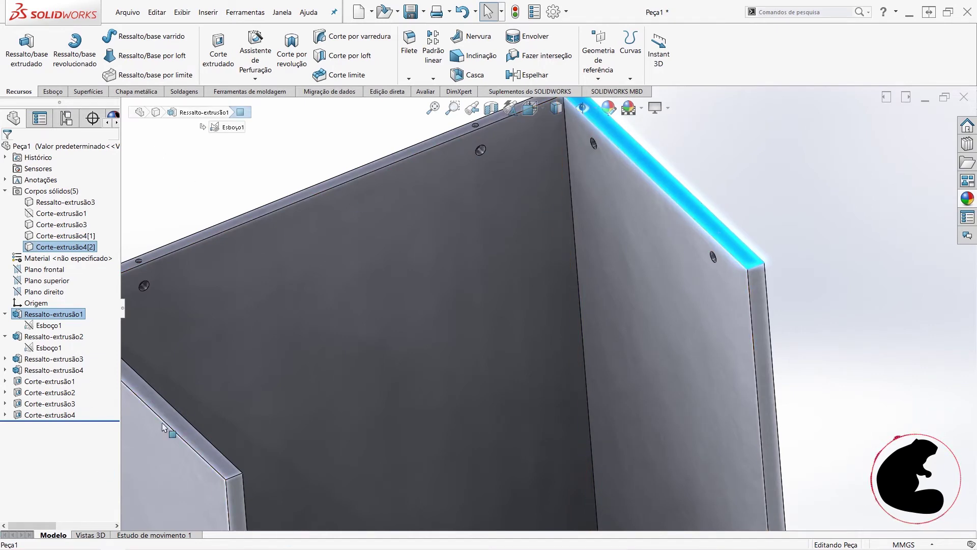
- Start a new sketch on the selected face and view it head-on
left_click(47, 92)
left_click(16, 49)
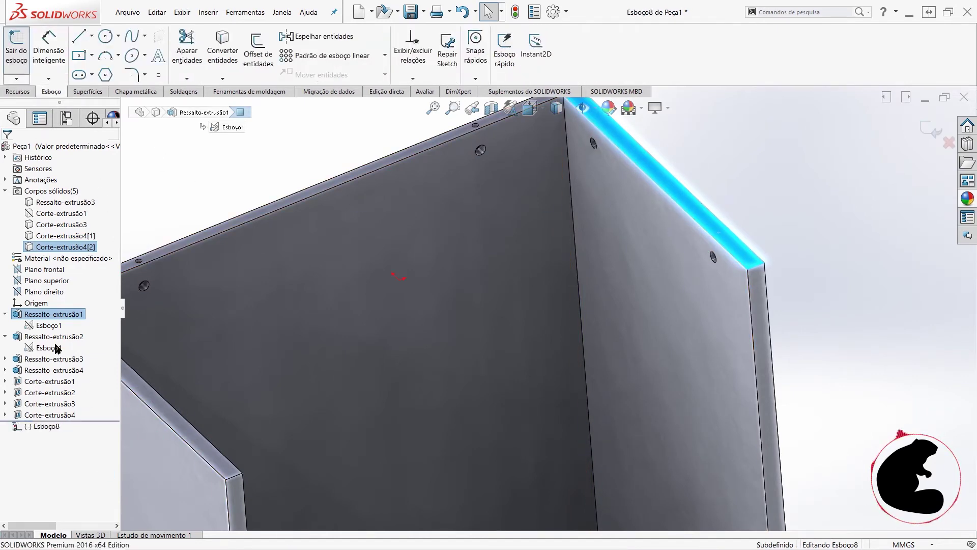
right_click(44, 428)
key("Escape")
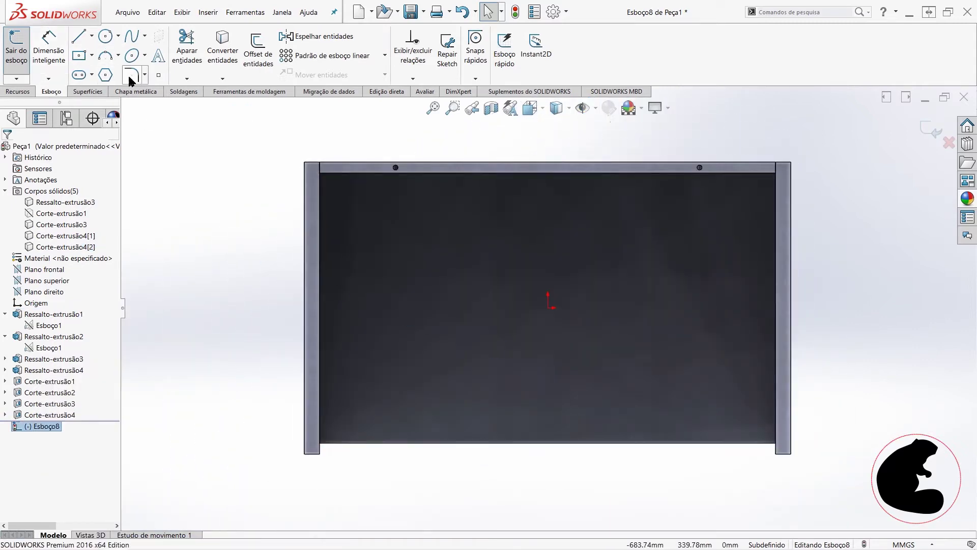
- Draw four circles at the upper and lower joints of the left and right side panels
left_click(105, 37)
left_click(310, 224)
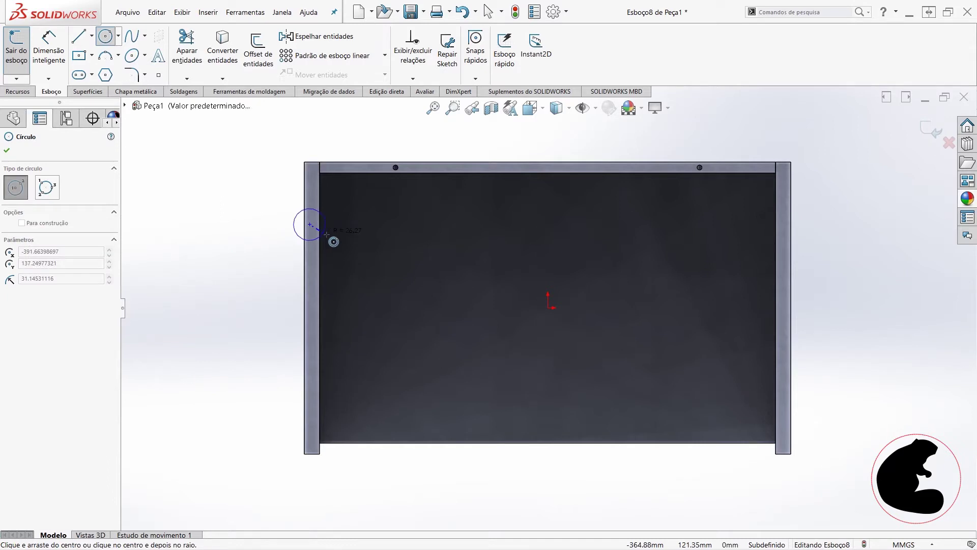
left_click(334, 240)
left_click(311, 397)
left_click(351, 398)
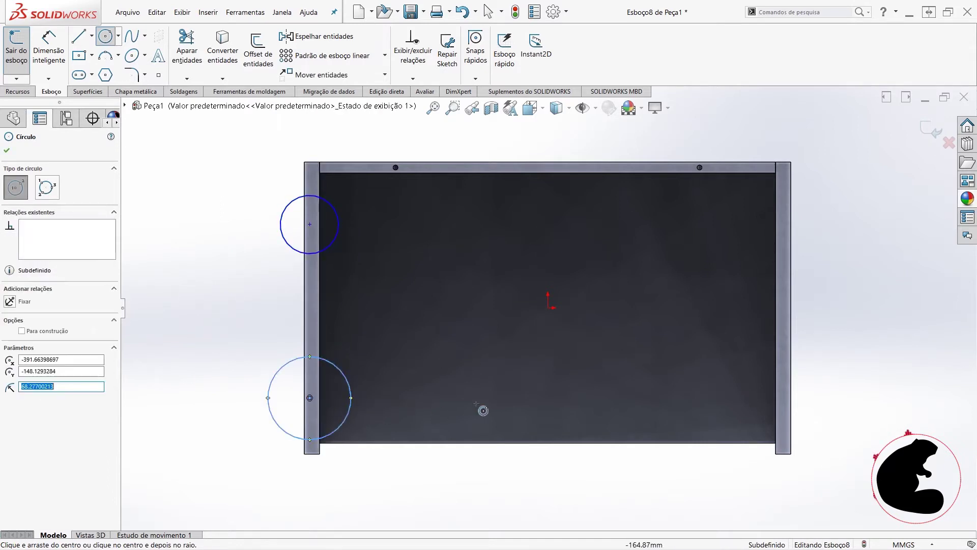
left_click(780, 205)
left_click(820, 225)
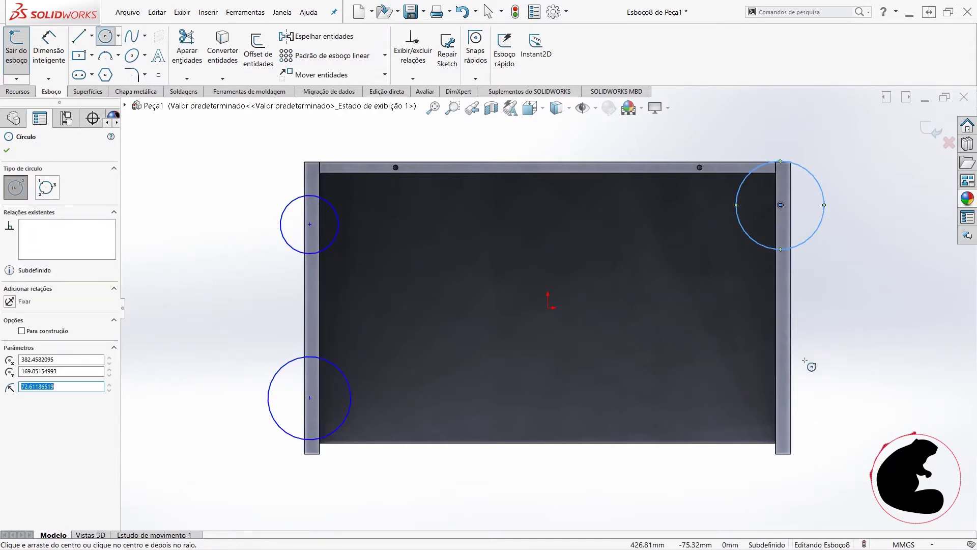
left_click(786, 410)
left_click(843, 402)
key("z")
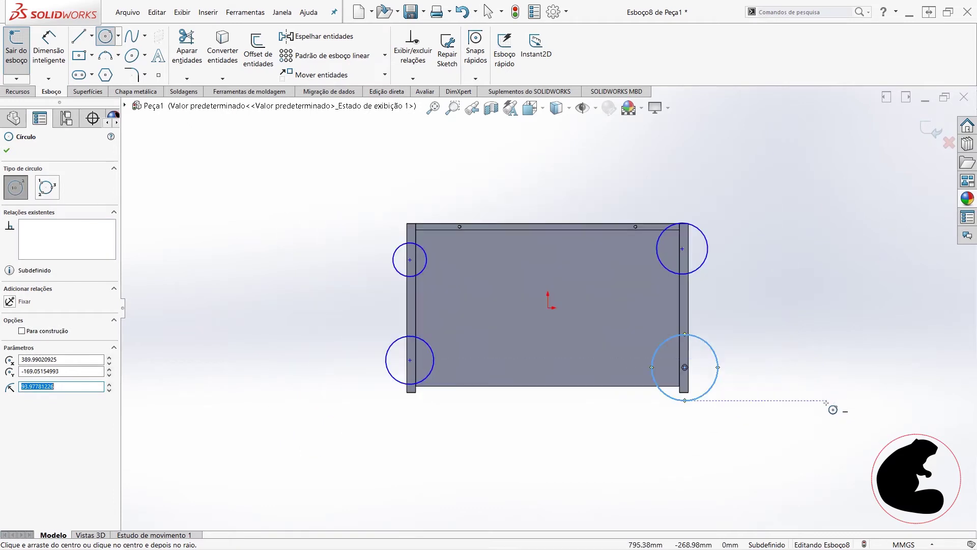
key("Escape")
key("Escape")
- Make all four circles equal in size
left_click_drag(297, 173, 811, 448)
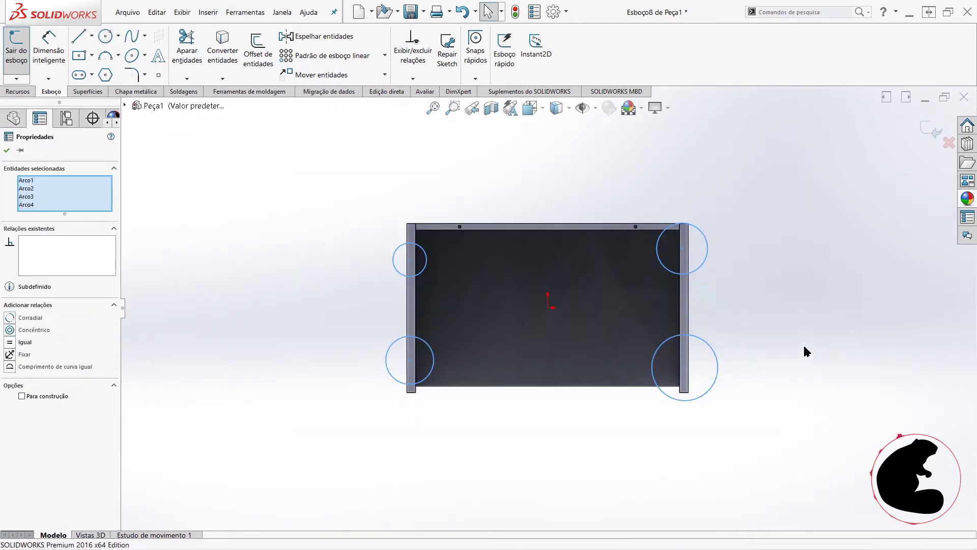
left_click(10, 342)
left_click(231, 308)
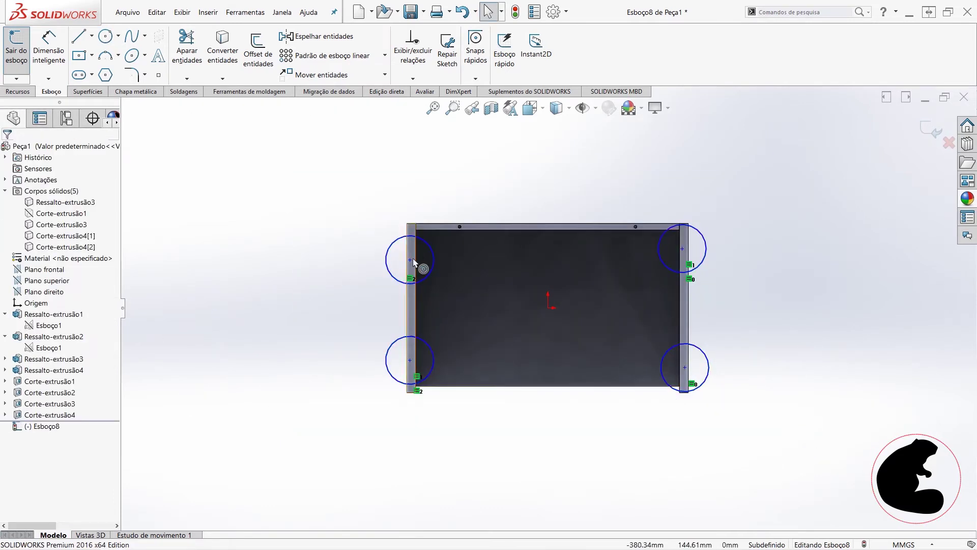
left_click(409, 260)
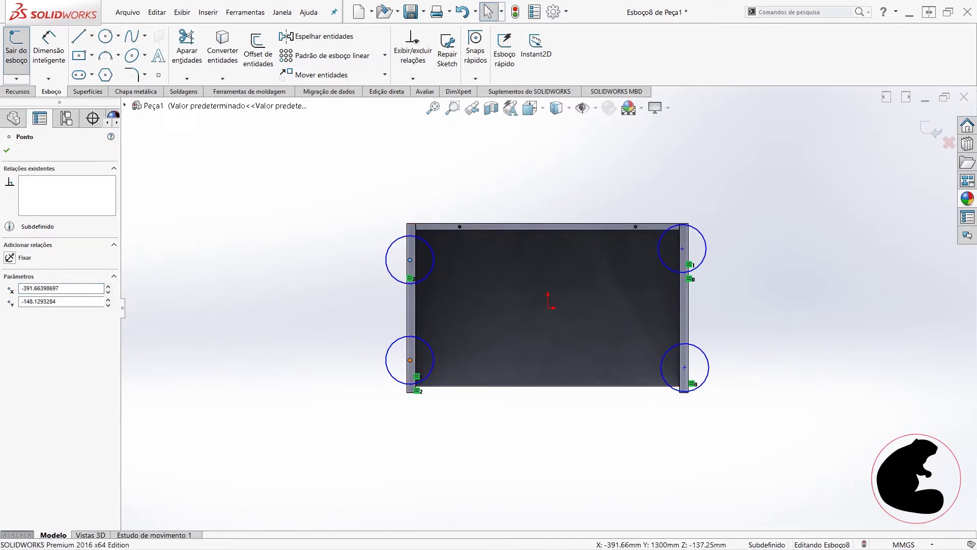
left_click(409, 360, "ctrl")
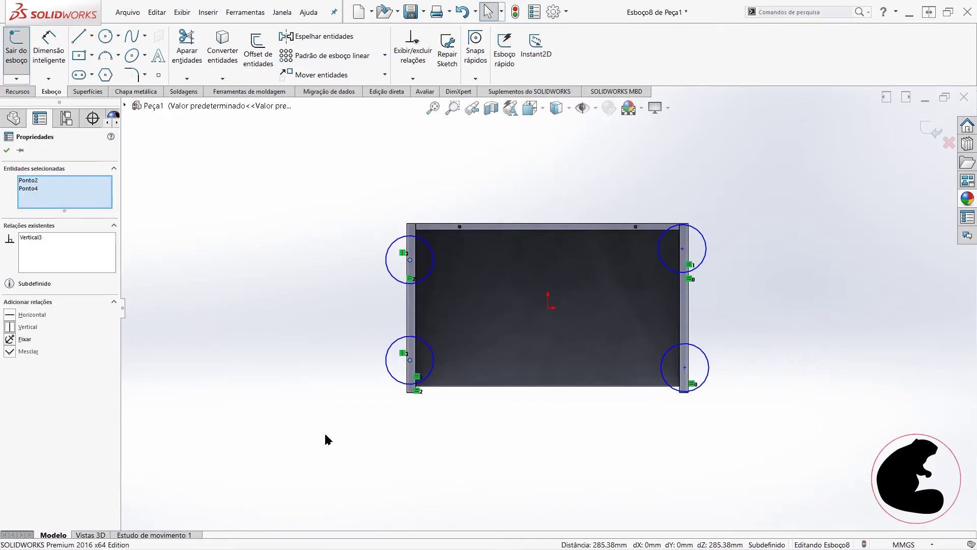
left_click(224, 417)
- Align the right circle centres vertically, and the upper and lower centre pairs horizontally
left_click(685, 367)
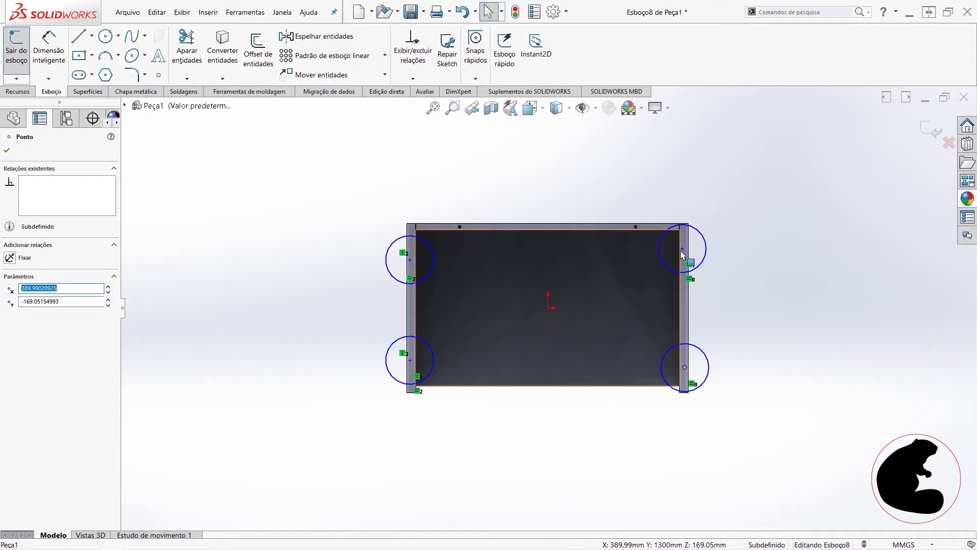
left_click(682, 248, "ctrl")
left_click(733, 213)
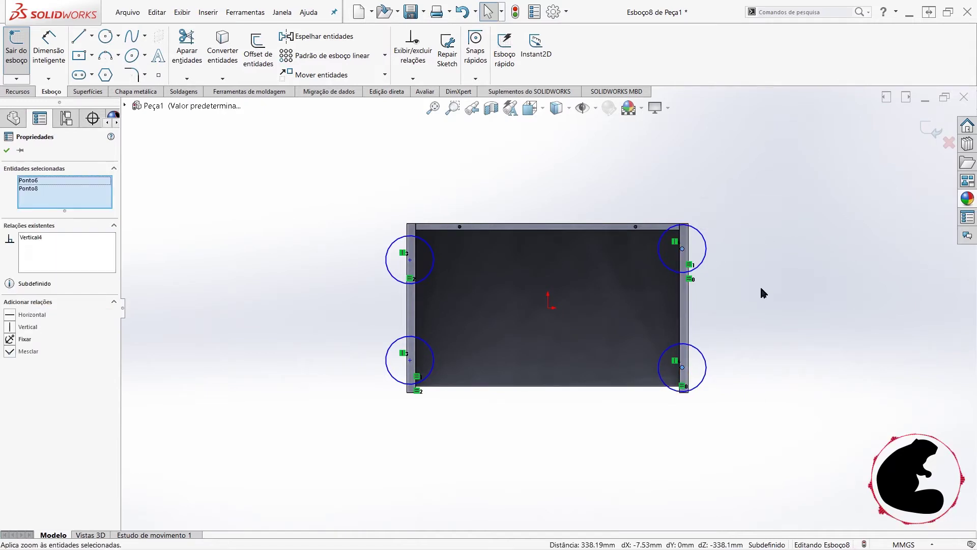
key("Escape")
left_click(682, 249)
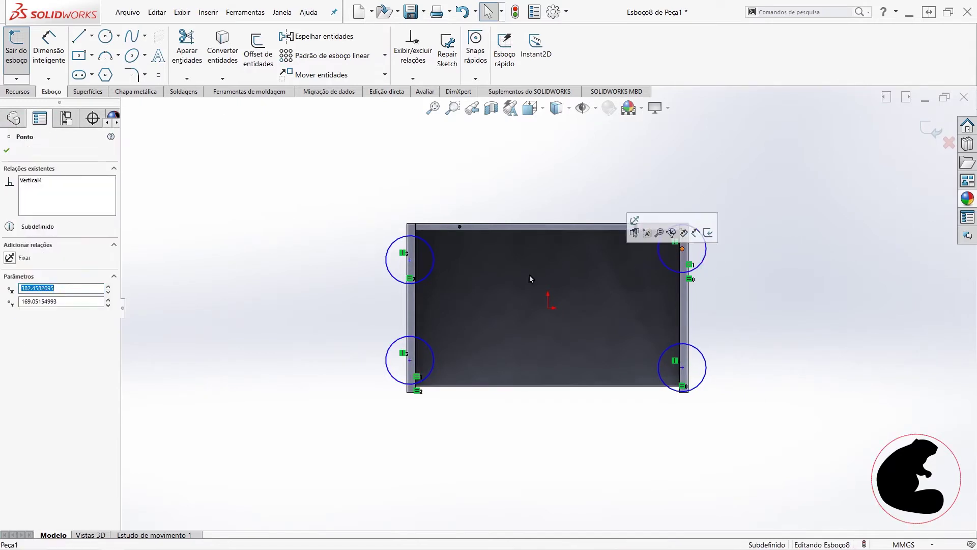
left_click(409, 259, "ctrl")
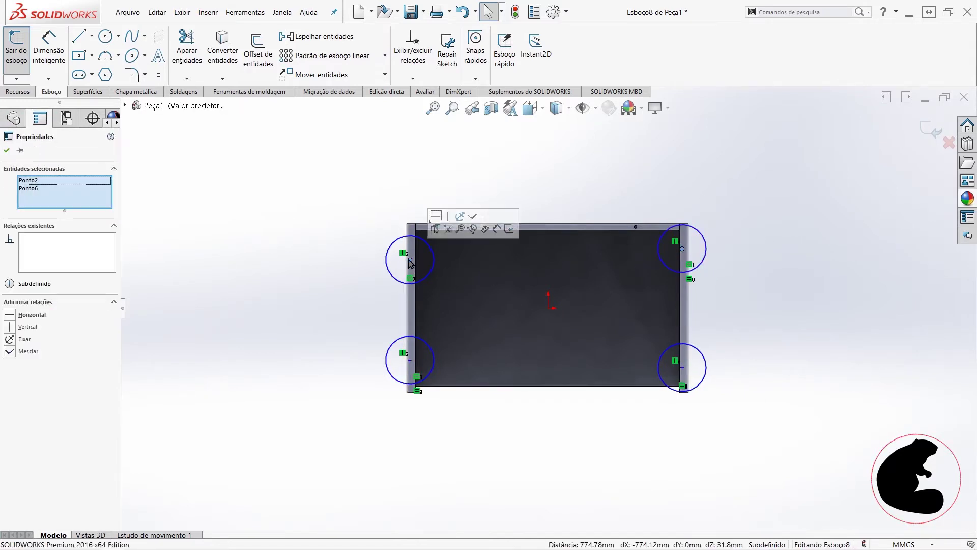
left_click(441, 216)
key("Escape")
left_click(423, 366)
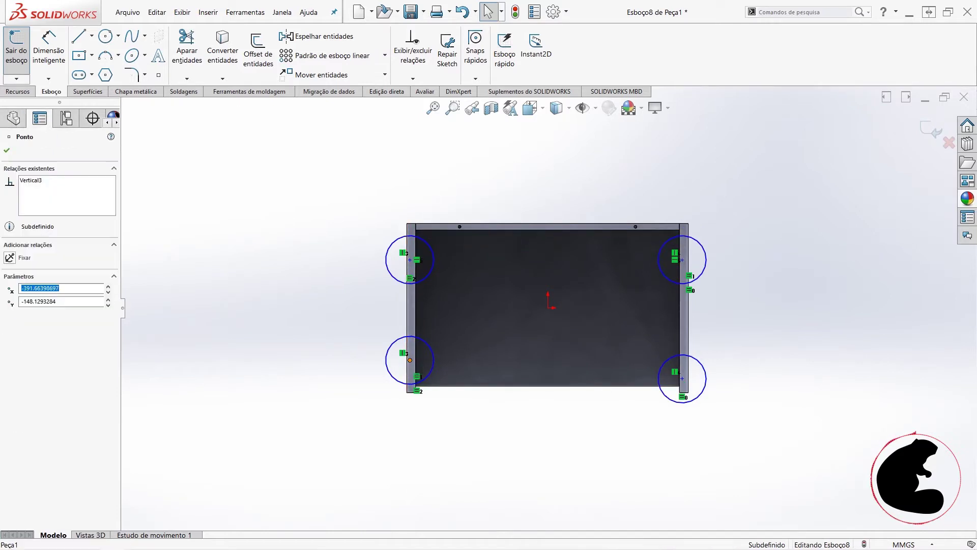
left_click(682, 379, "ctrl")
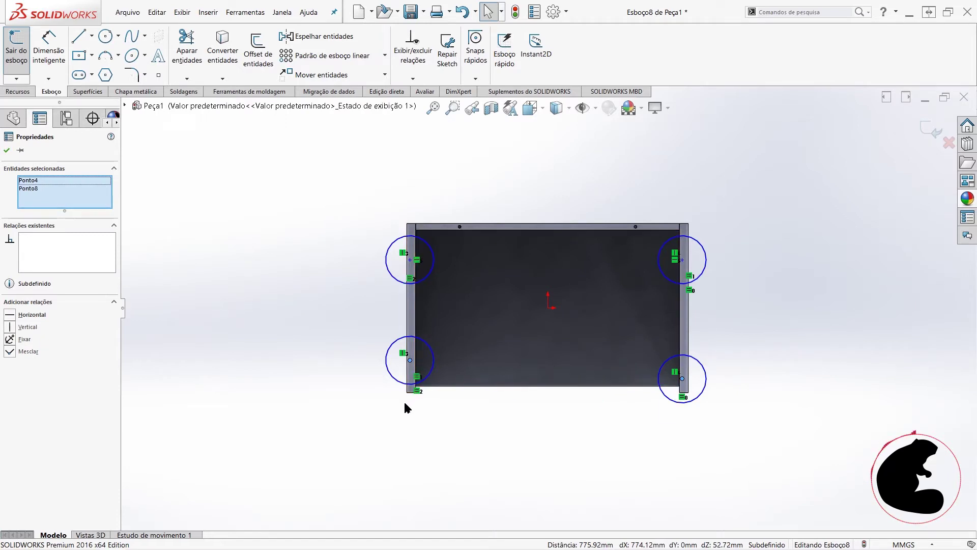
left_click(9, 316)
left_click(510, 406)
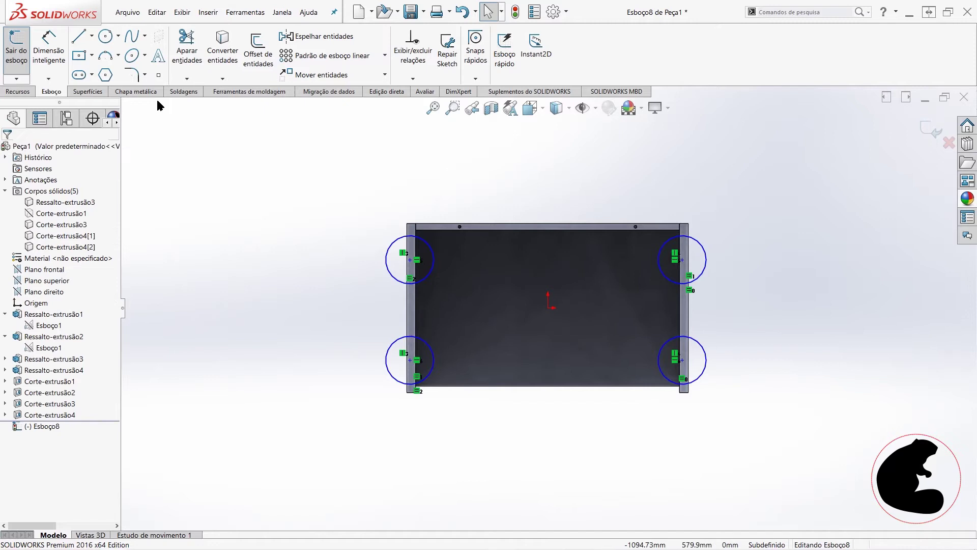
- Dimension the left circle centres 300 mm apart
left_click(46, 50)
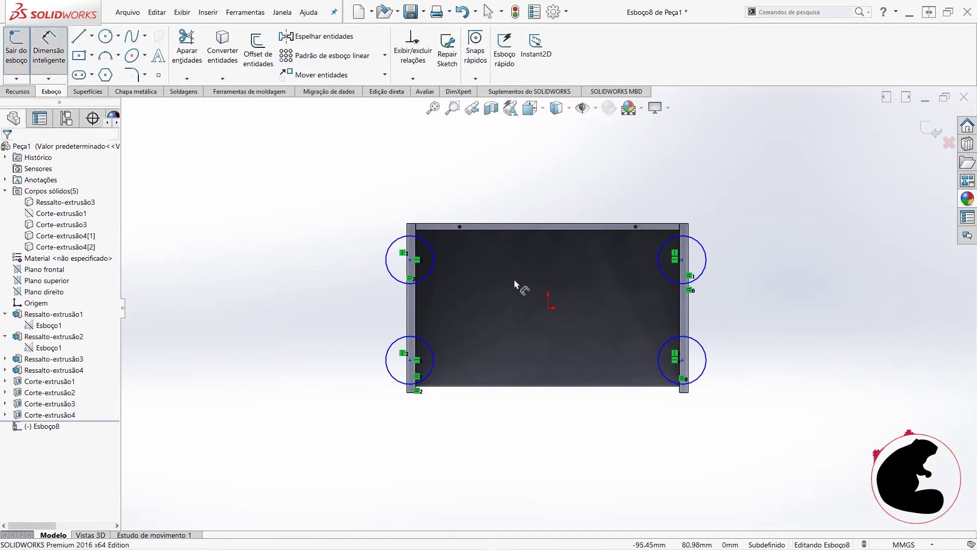
left_click(410, 260)
left_click(410, 361)
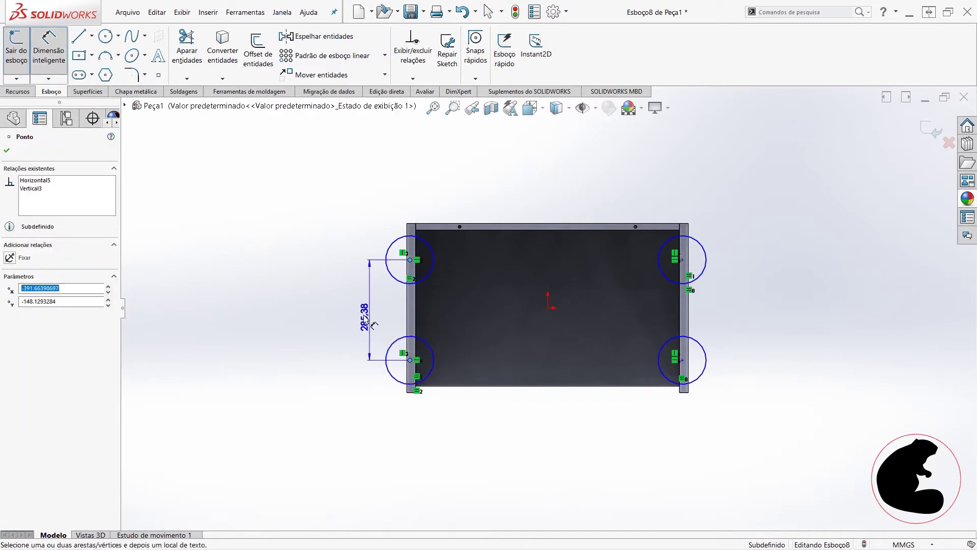
left_click(356, 311)
type("300")
key("Return")
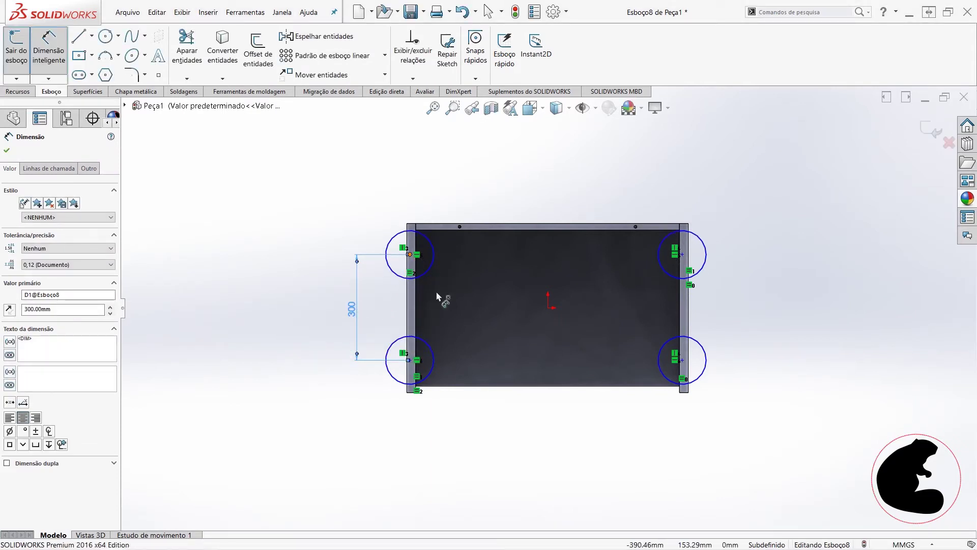
- Dimension the upper circle centre 150 mm from the origin
left_click(547, 307)
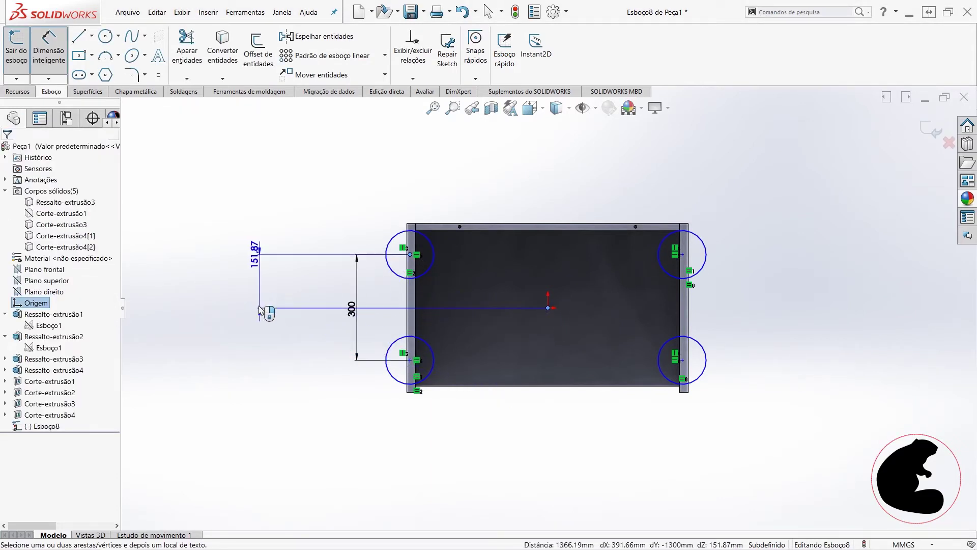
left_click(256, 298)
type("1")
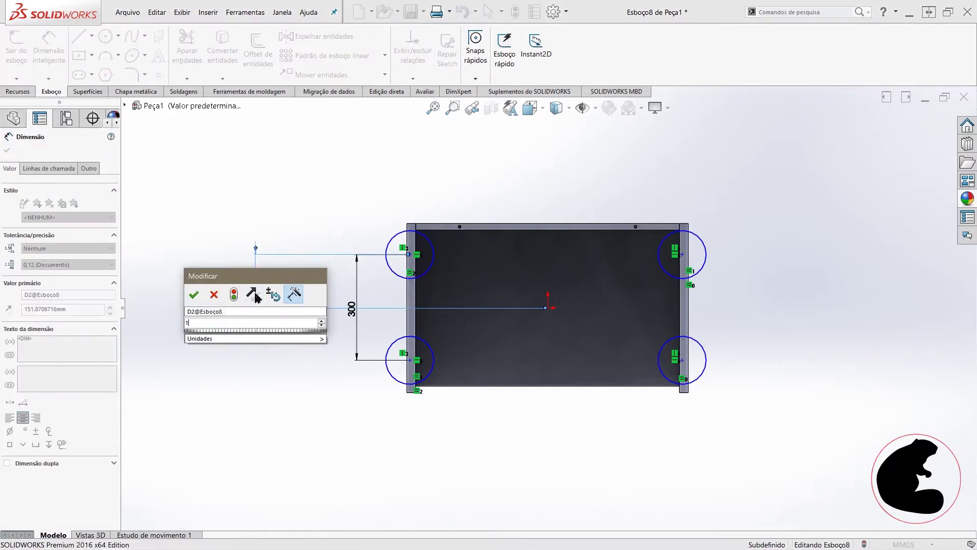
key("Return")
scroll(429, 338, "down", 3)
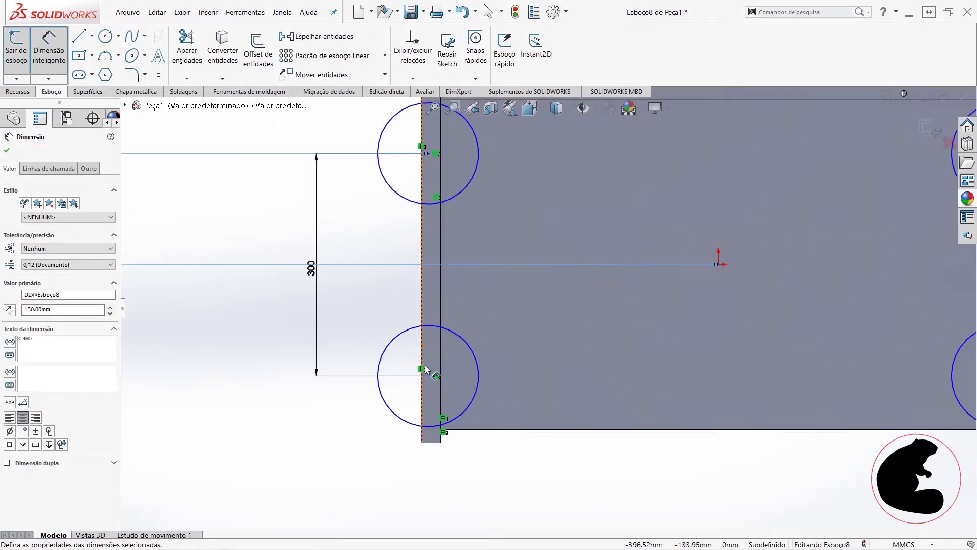
key("Escape")
scroll(426, 436, "down", 2)
left_click(441, 338)
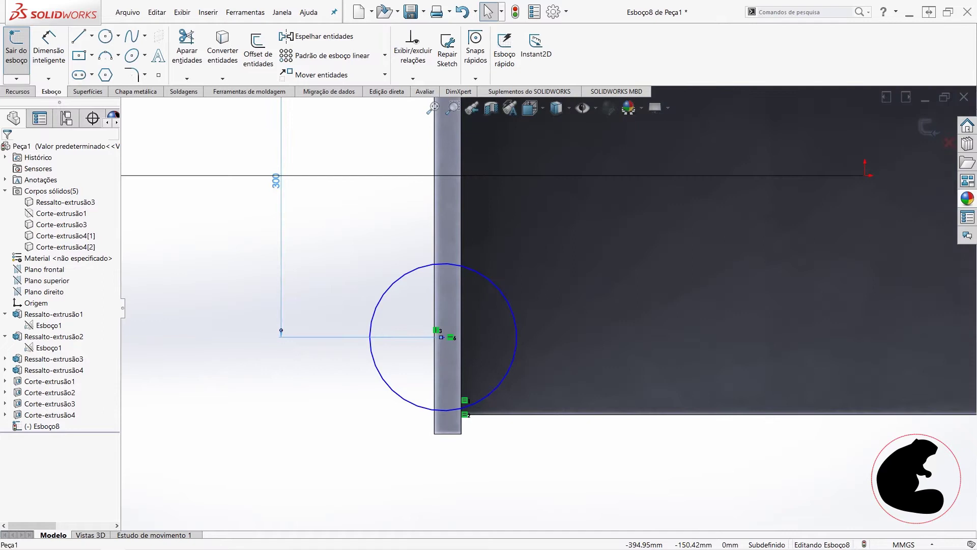
key("Escape")
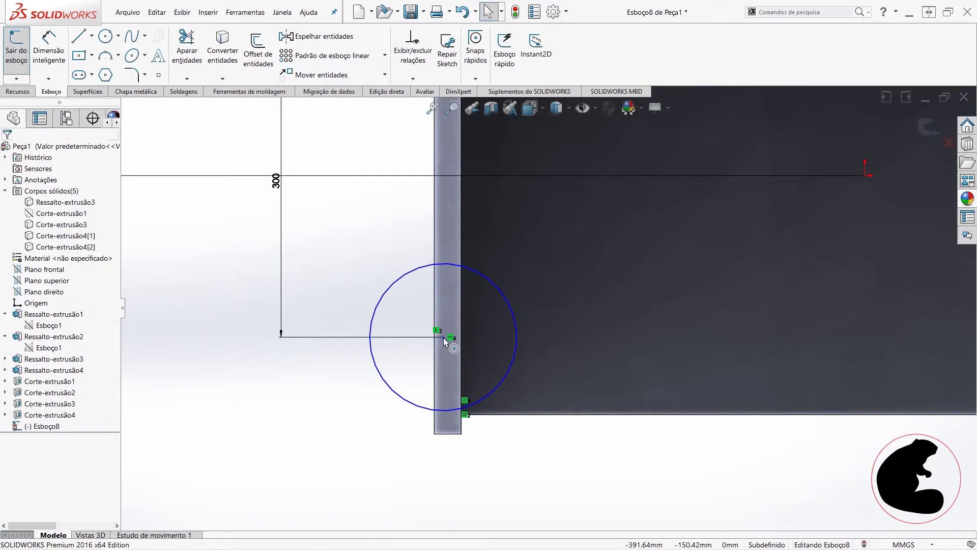
- Make the lower-left circle centre vertical with the left panel's bottom midpoint
left_click(443, 337)
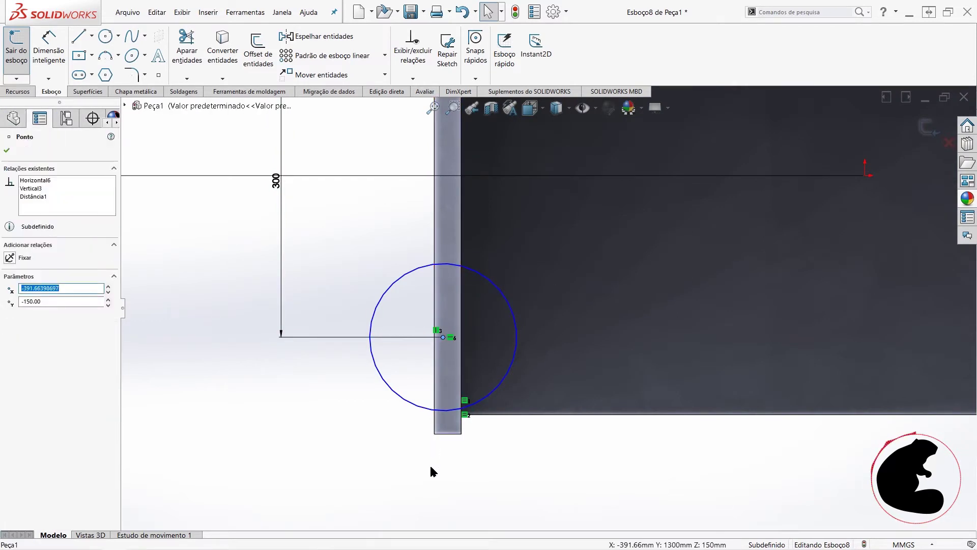
left_click(448, 435, "ctrl")
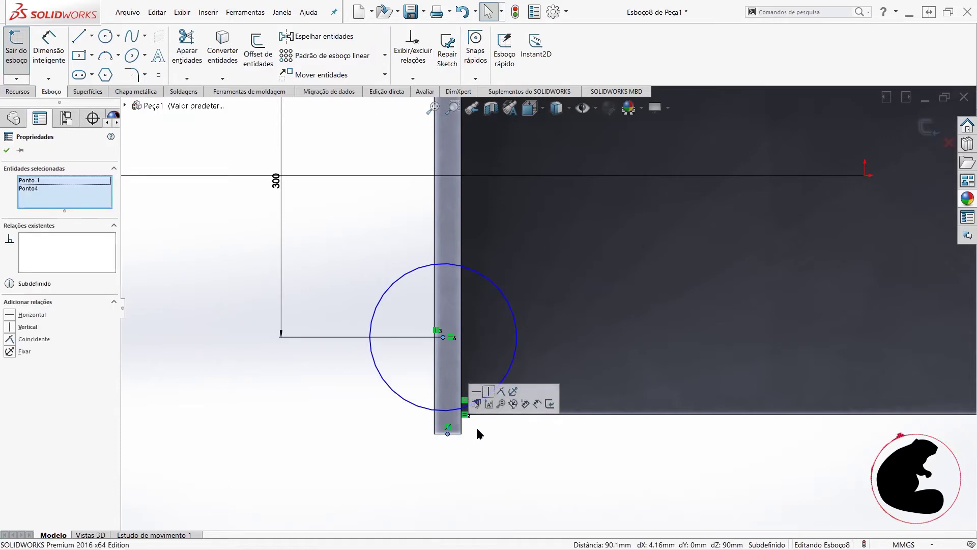
left_click(488, 391)
left_click(668, 474)
scroll(667, 474, "up", 3)
scroll(850, 390, "down", 1)
scroll(824, 290, "down", 3)
scroll(825, 290, "down", 2)
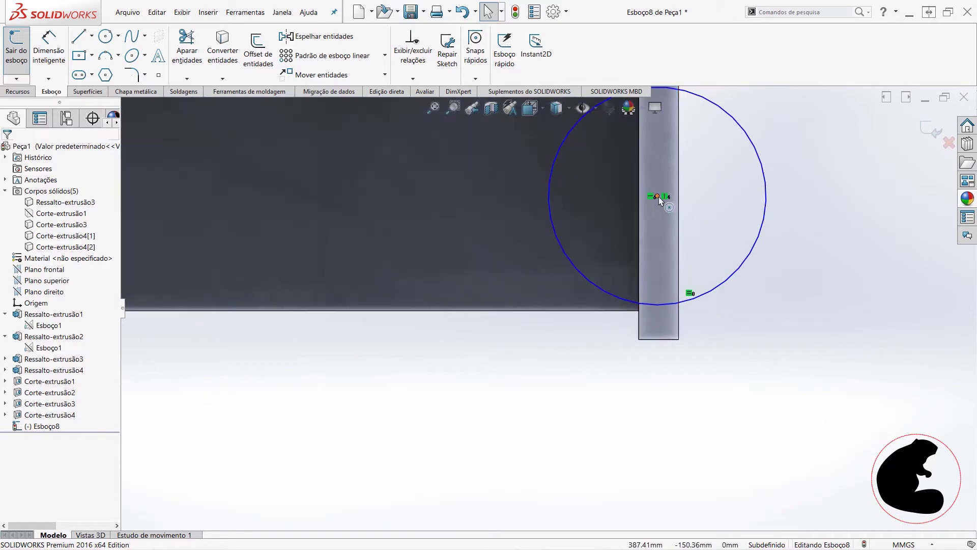
- Make the right circle centre vertical with the right panel's bottom midpoint
left_click(658, 196)
left_click(658, 339, "ctrl")
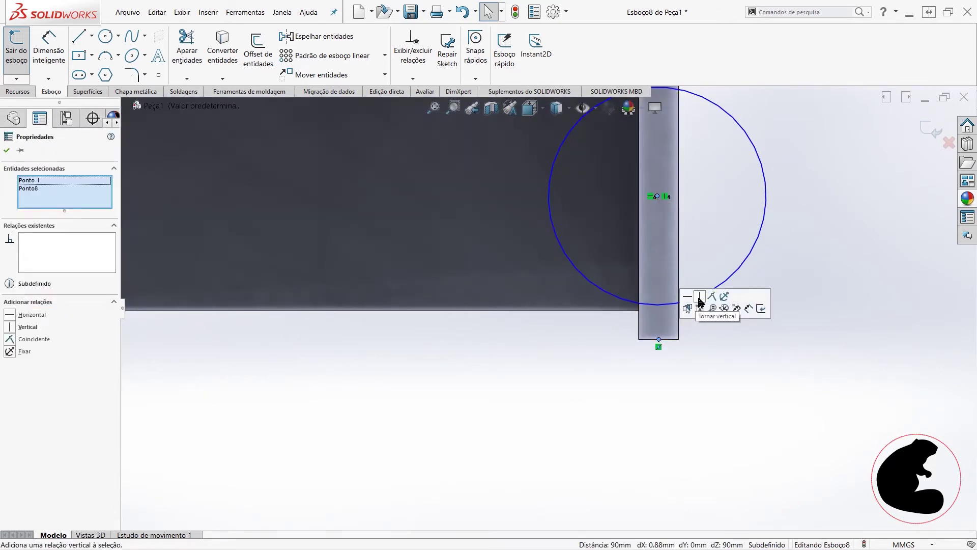
left_click(700, 301)
left_click(780, 428)
key("f")
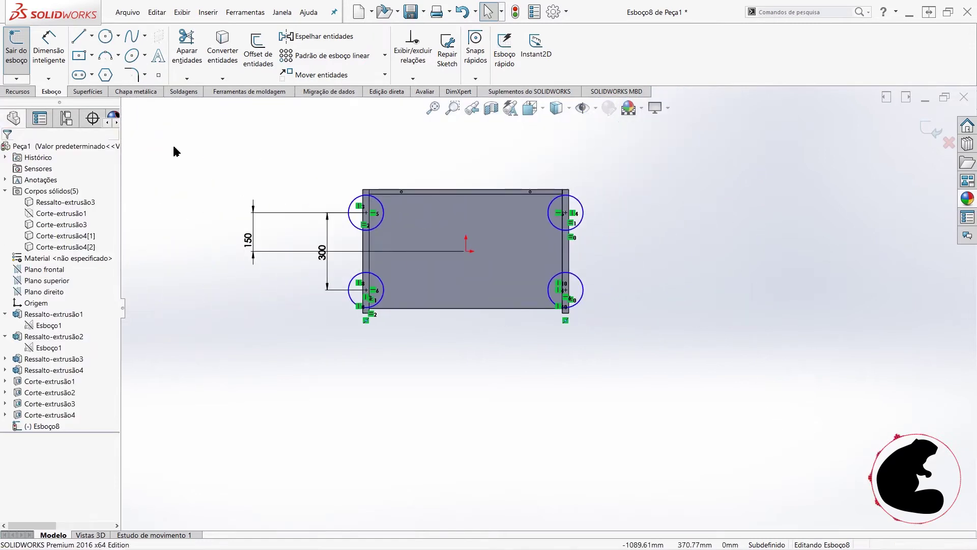
- Dimension the top-right circle's diameter to 8 mm
key("d")
left_click(583, 209)
left_click(612, 205)
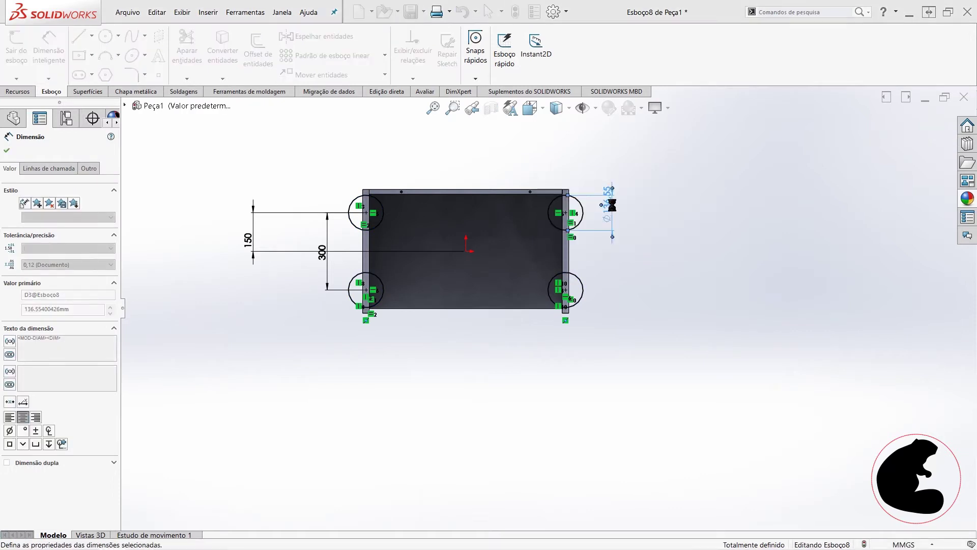
type("8.00mm")
key("Return")
key("f")
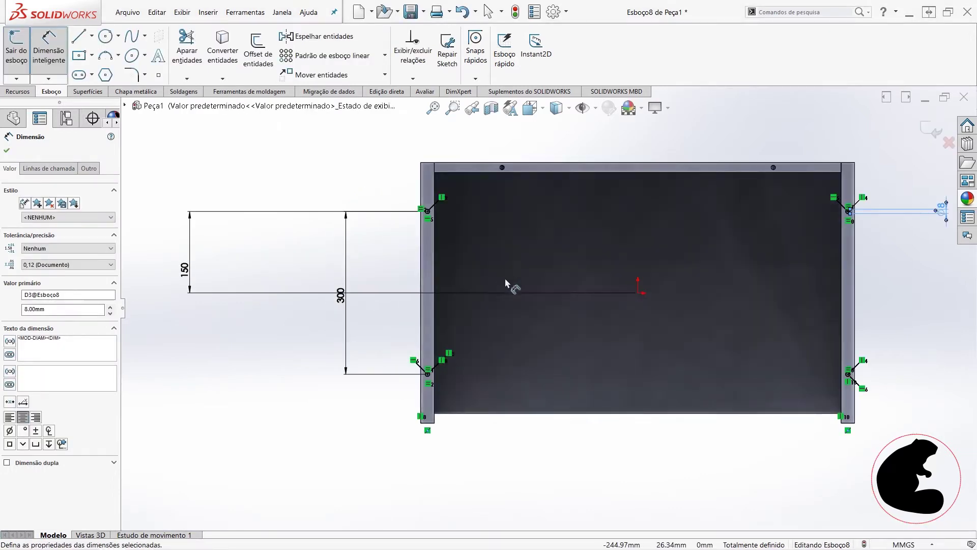
left_click(18, 91)
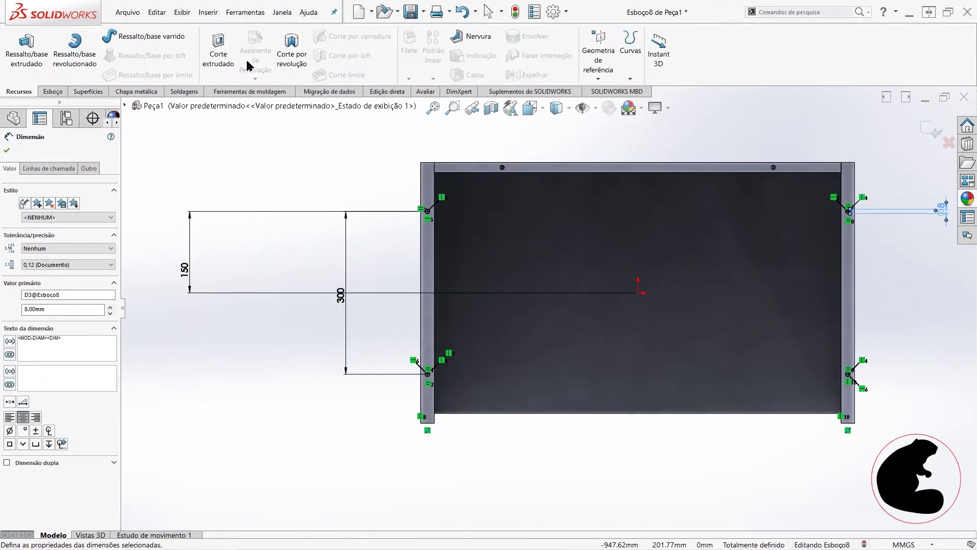
- Cut-extrude the four 8 mm circles as a 34 mm Cego (blind) cut, Corte-extrusão6
left_click(218, 51)
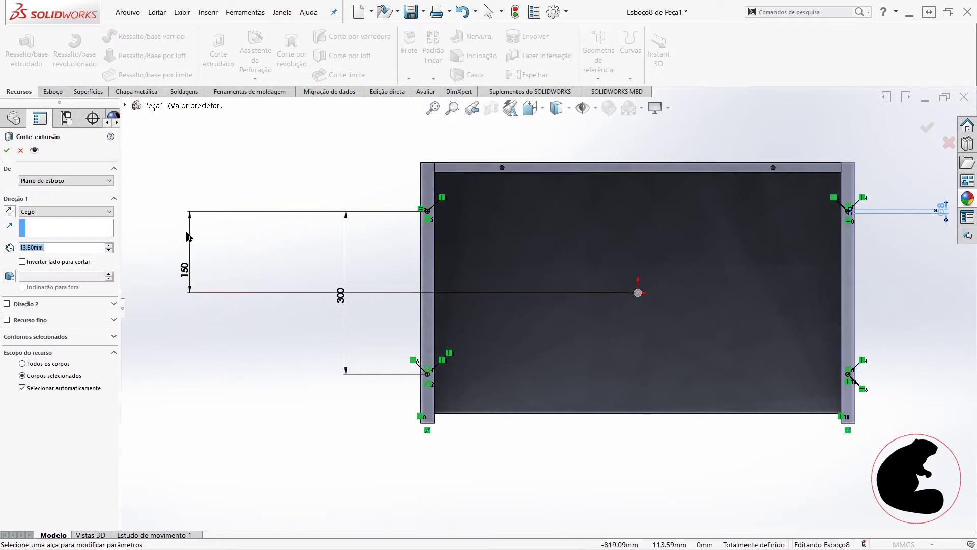
left_click(65, 211)
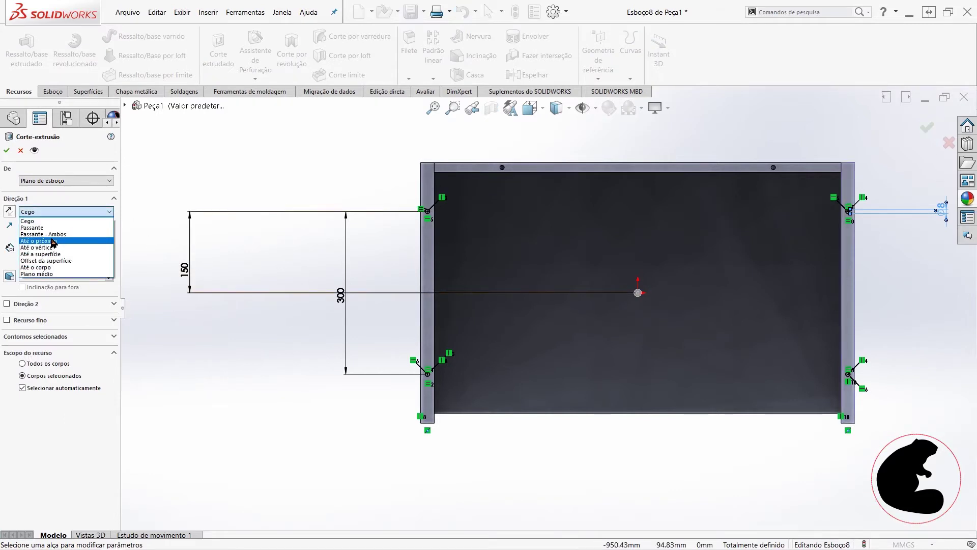
left_click(54, 241)
mouse_move(612, 312)
middle_mouse_down()
mouse_move(817, 310)
mouse_move(591, 264)
mouse_move(144, 243)
middle_mouse_up()
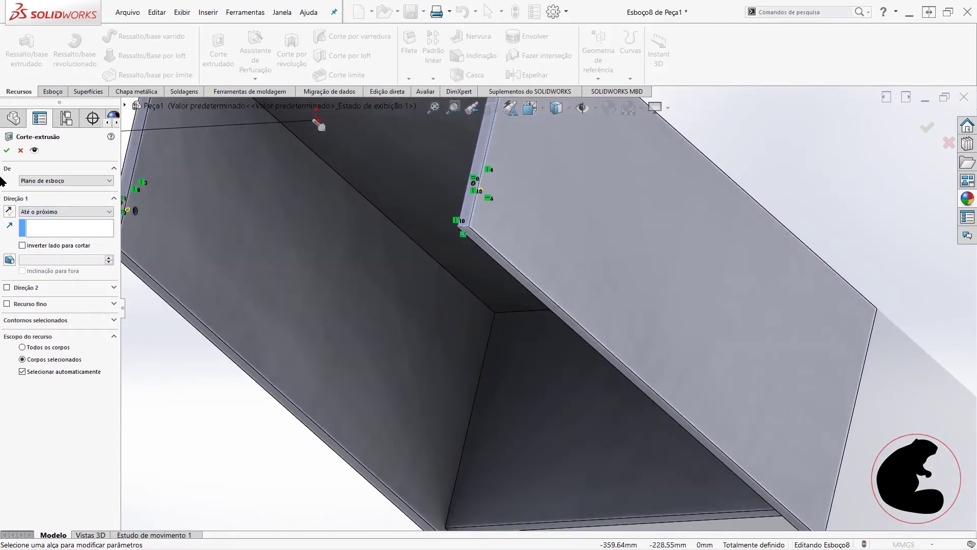
mouse_move(203, 213)
middle_mouse_down()
mouse_move(266, 228)
mouse_move(261, 247)
mouse_move(286, 256)
middle_mouse_up()
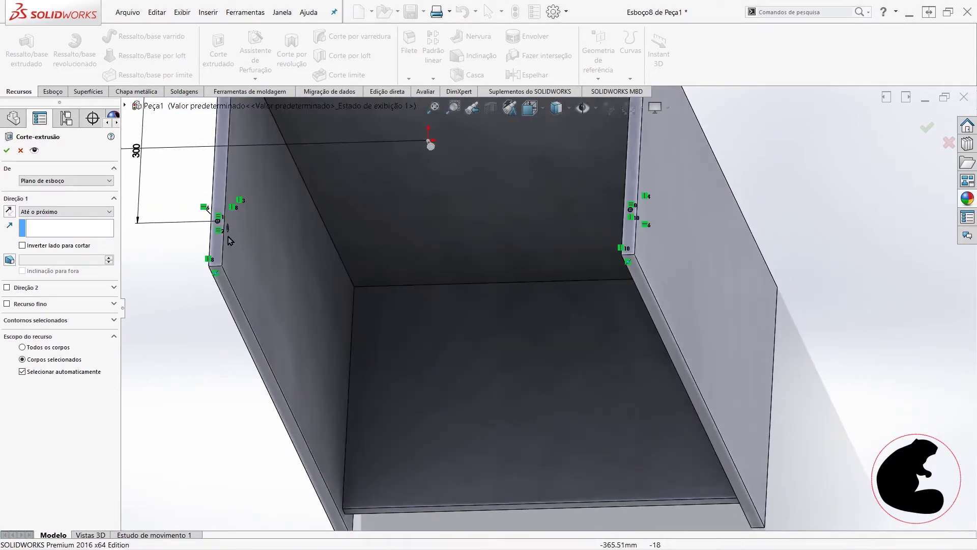
left_click(64, 211)
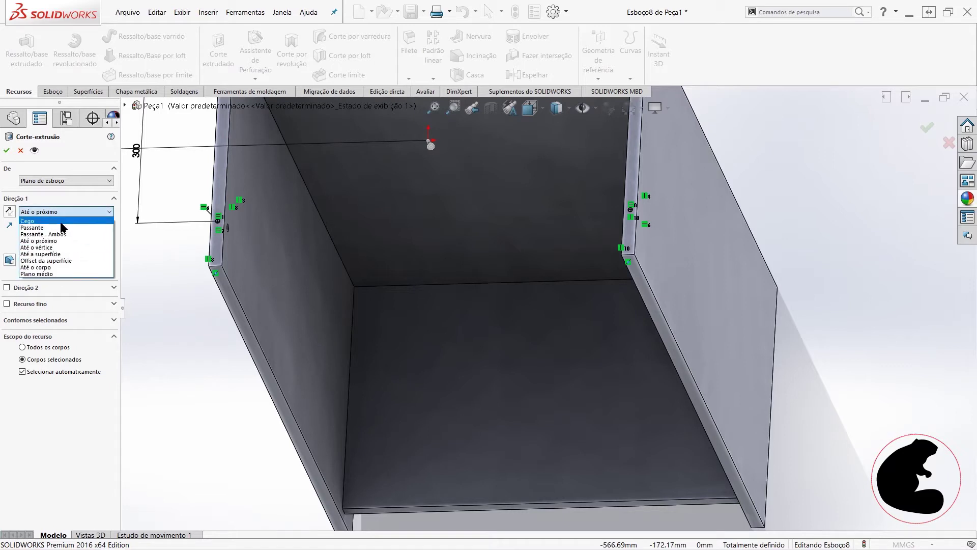
left_click(53, 221)
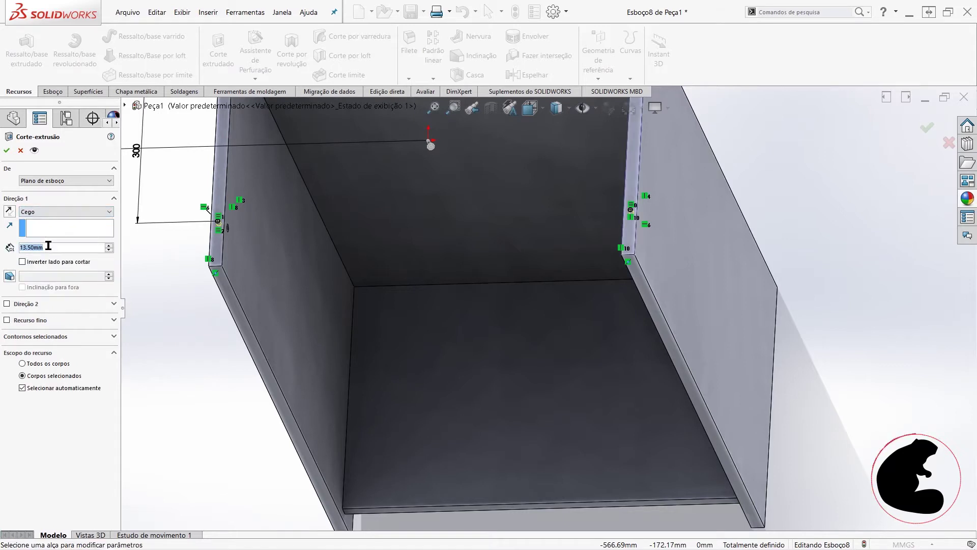
type("34")
middle_click_drag(585, 353, 593, 349)
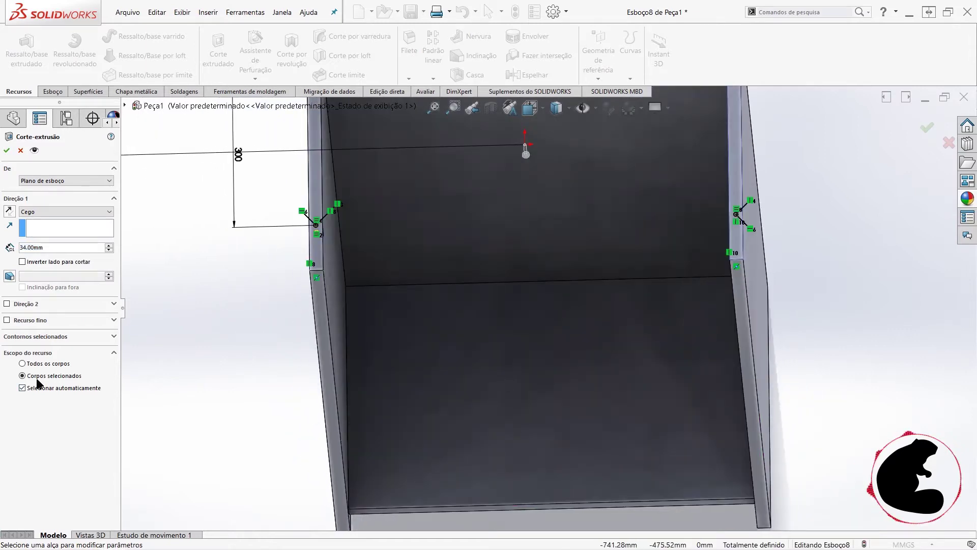
left_click(7, 150)
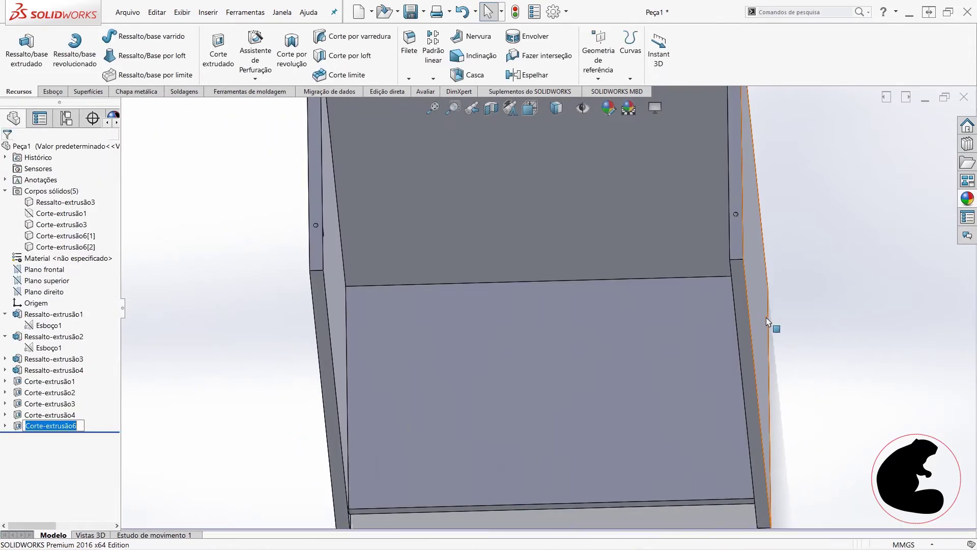
middle_click_drag(766, 317, 783, 172)
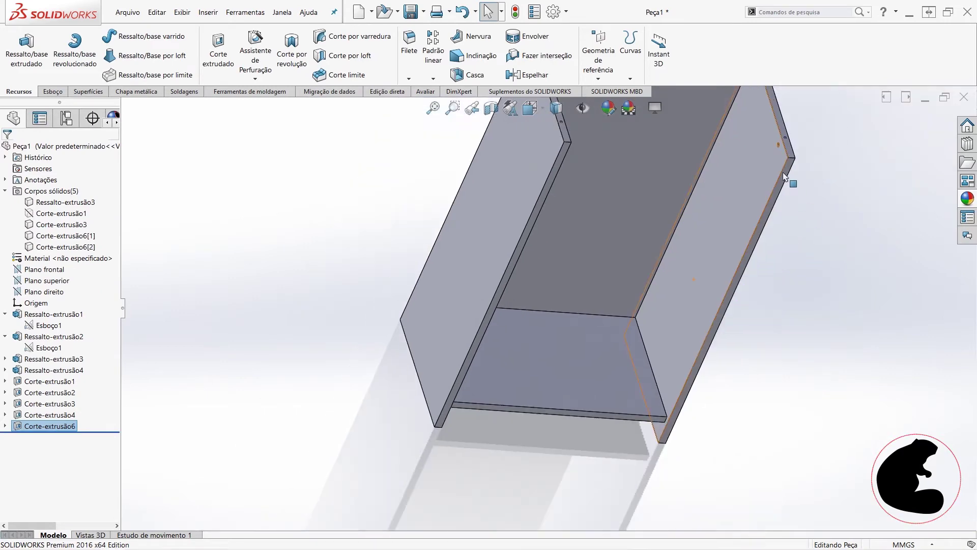
- Orbit and zoom around the box to inspect the new holes in the panels
scroll(783, 172, "down", 5)
mouse_move(720, 148)
middle_mouse_down()
mouse_move(702, 197)
mouse_move(728, 178)
mouse_move(657, 214)
middle_mouse_up()
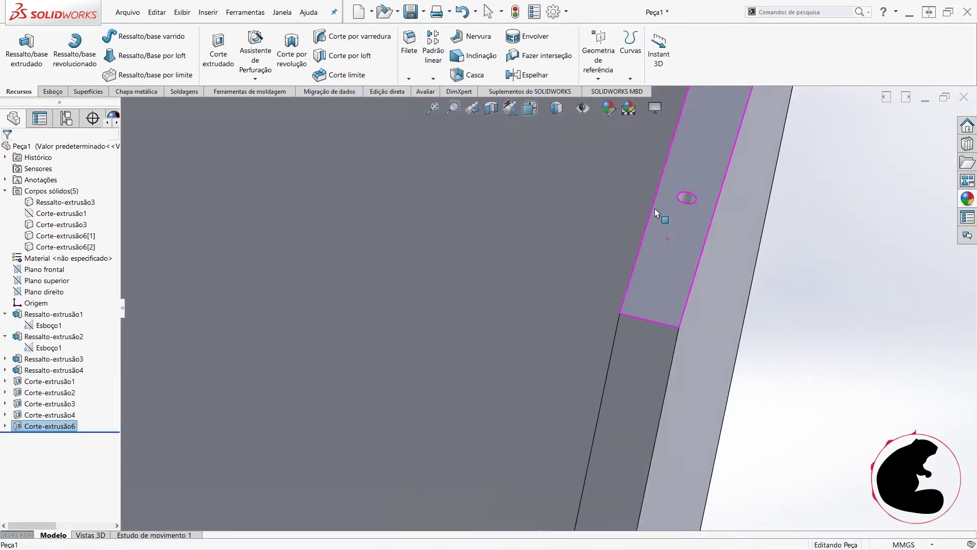
scroll(513, 273, "up", 5)
middle_click_drag(513, 273, 322, 240)
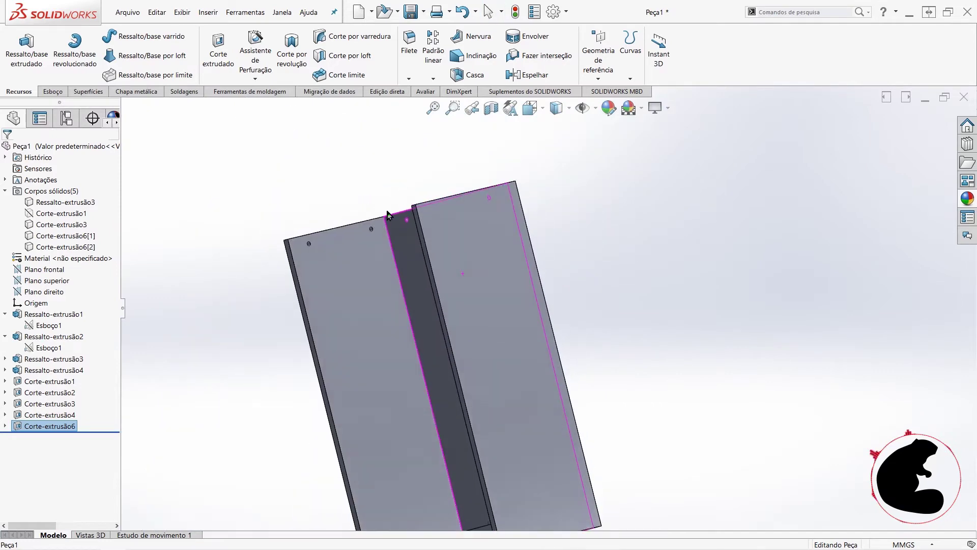
scroll(322, 240, "down", 3)
scroll(335, 273, "down", 3)
scroll(372, 276, "down", 3)
scroll(372, 276, "down", 3)
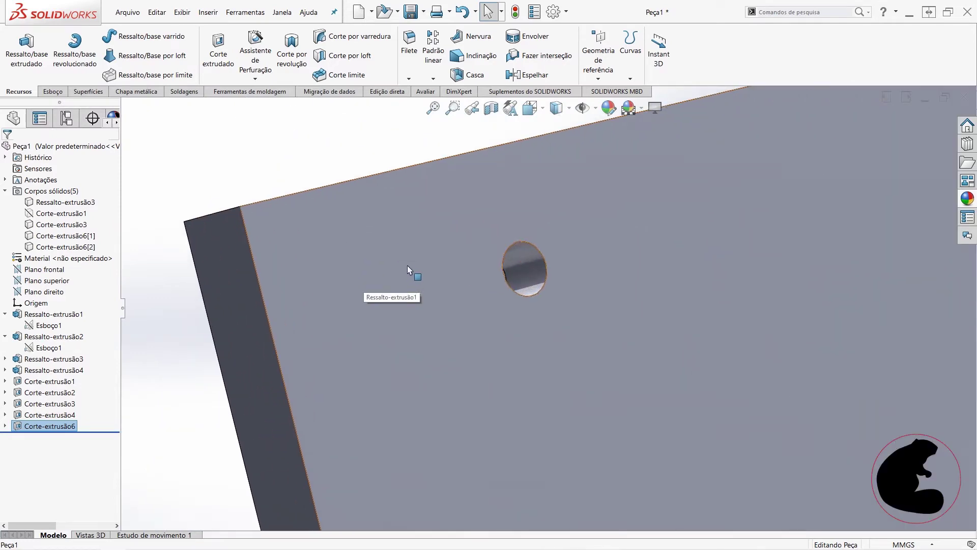
scroll(407, 265, "down", 2)
mouse_move(436, 250)
middle_mouse_down()
mouse_move(415, 233)
mouse_move(459, 262)
middle_mouse_up()
scroll(459, 262, "up", 5)
mouse_move(574, 303)
middle_mouse_down()
mouse_move(667, 310)
mouse_move(683, 338)
mouse_move(691, 417)
mouse_move(703, 422)
mouse_move(743, 285)
middle_mouse_up()
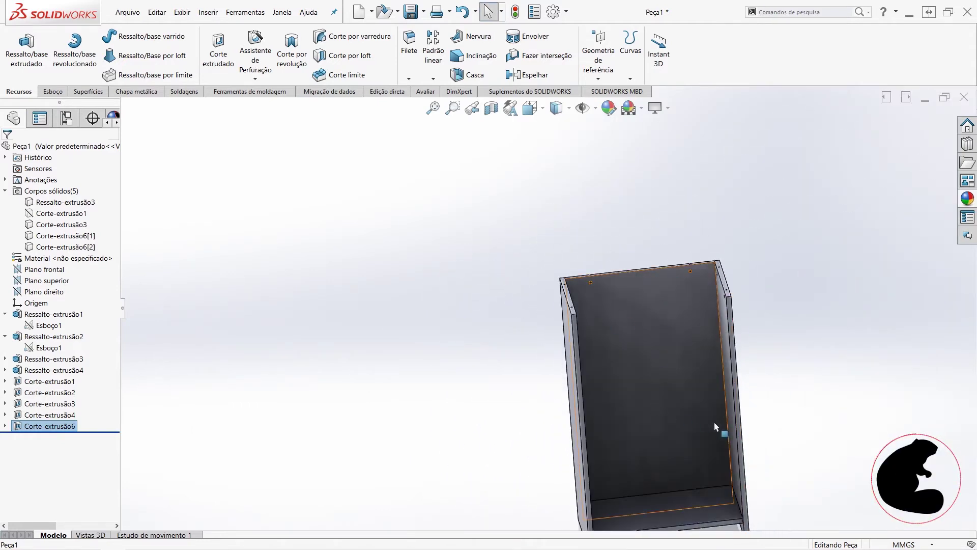
left_click(809, 378)
middle_click_drag(720, 395, 635, 313)
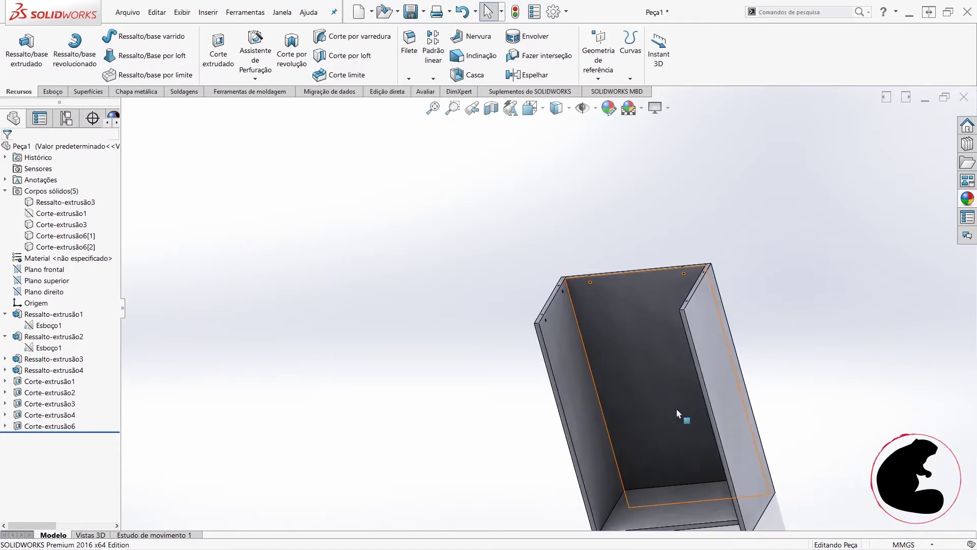
middle_click_drag(677, 413, 766, 373)
- Start a new sketch, Esboço9, on the side panel's outer face
left_click(633, 395)
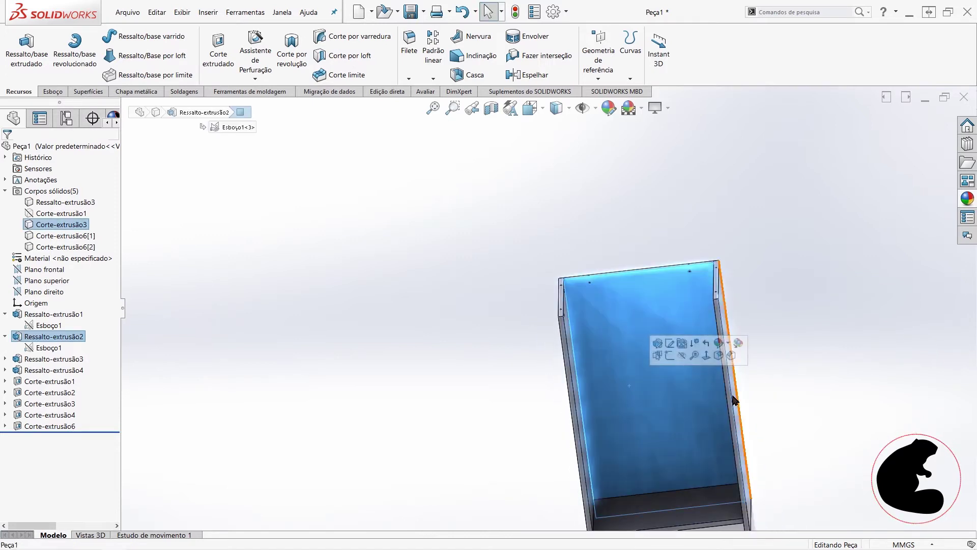
mouse_move(681, 410)
middle_mouse_down()
mouse_move(814, 399)
mouse_move(821, 417)
mouse_move(739, 248)
middle_mouse_up()
left_click(811, 398)
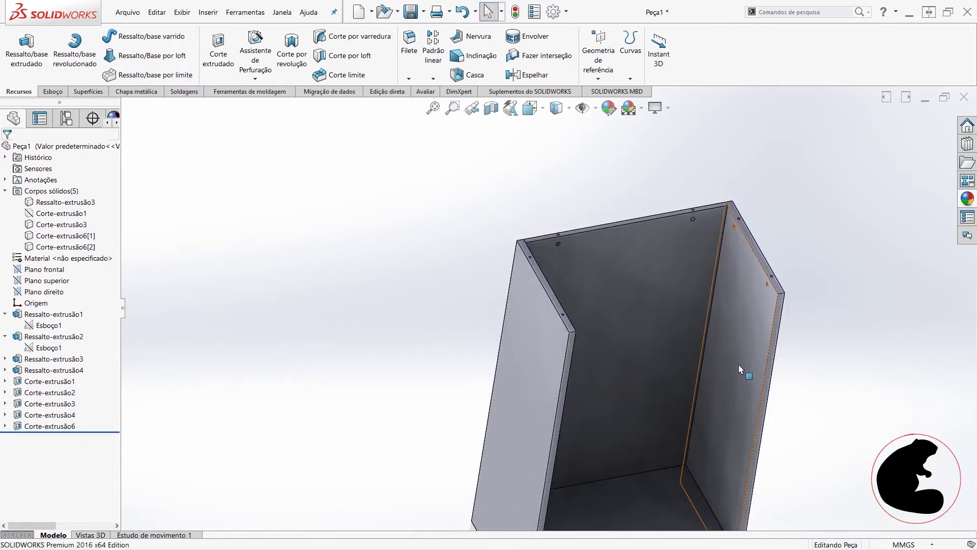
left_click(739, 365)
left_click(779, 334)
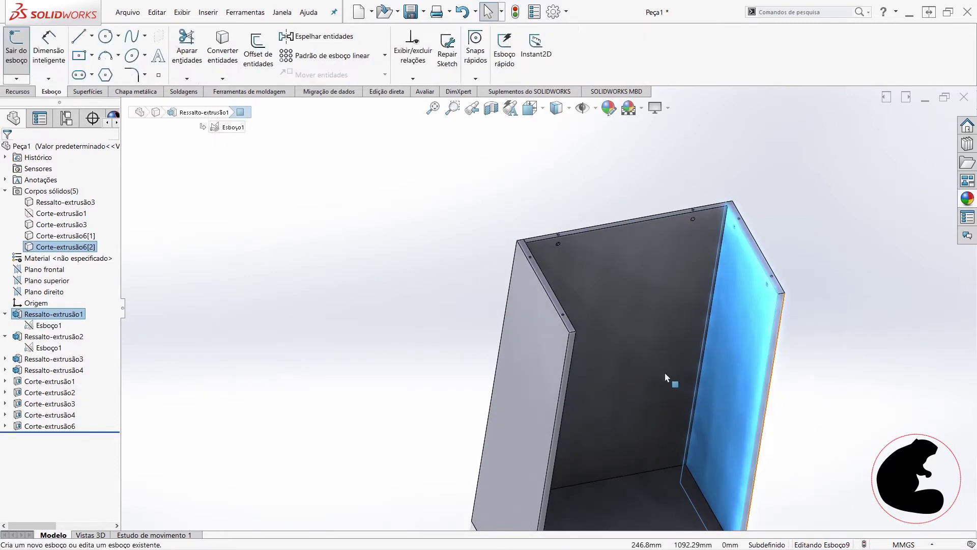
- Face the sketch plane and draw three circles down the side panel: top, middle and bottom
right_click(29, 443)
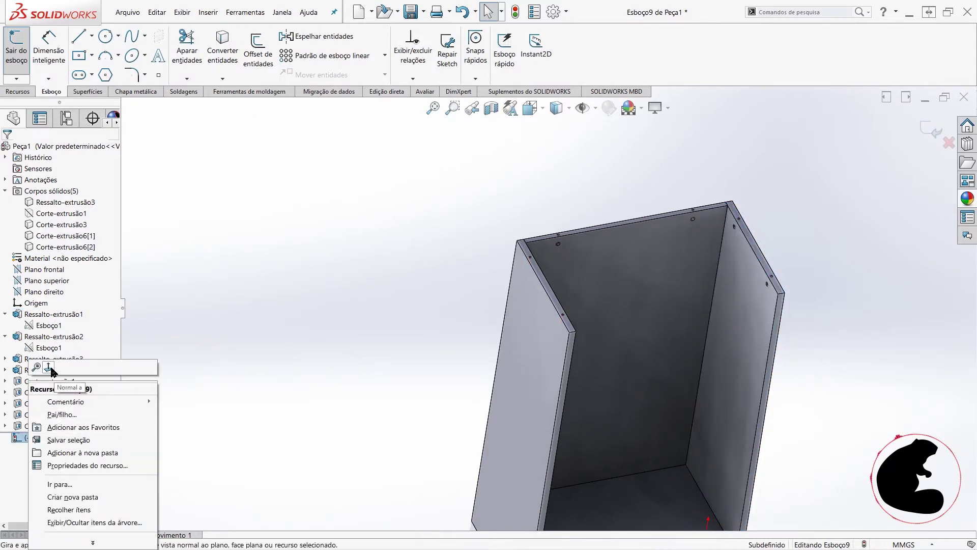
left_click(69, 402)
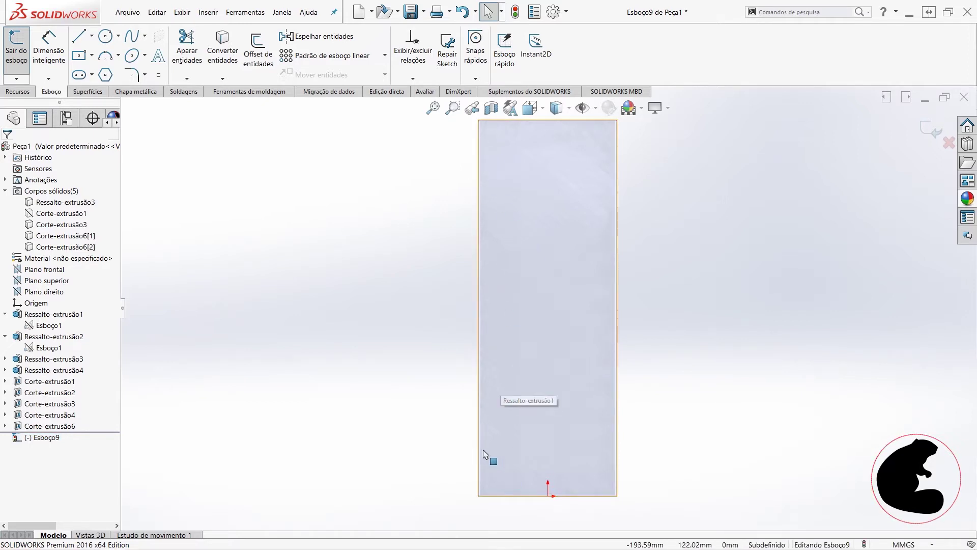
left_click(106, 36)
left_click(498, 154)
left_click(513, 178)
left_click(506, 289)
left_click(530, 321)
left_click(515, 436)
left_click(542, 448)
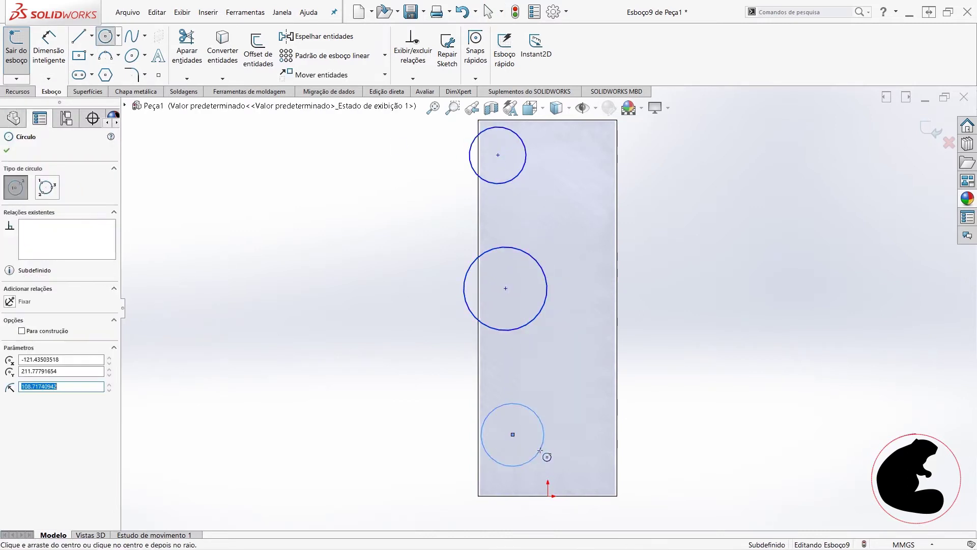
key("z")
key("Escape")
- Make the three circles Equal and their centres Vertical
left_click_drag(429, 177, 582, 437)
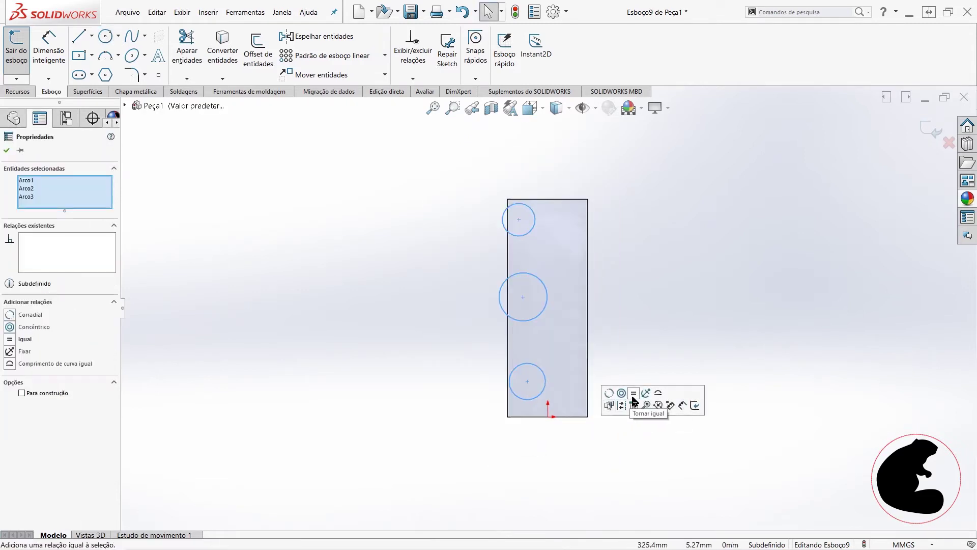
left_click(634, 396)
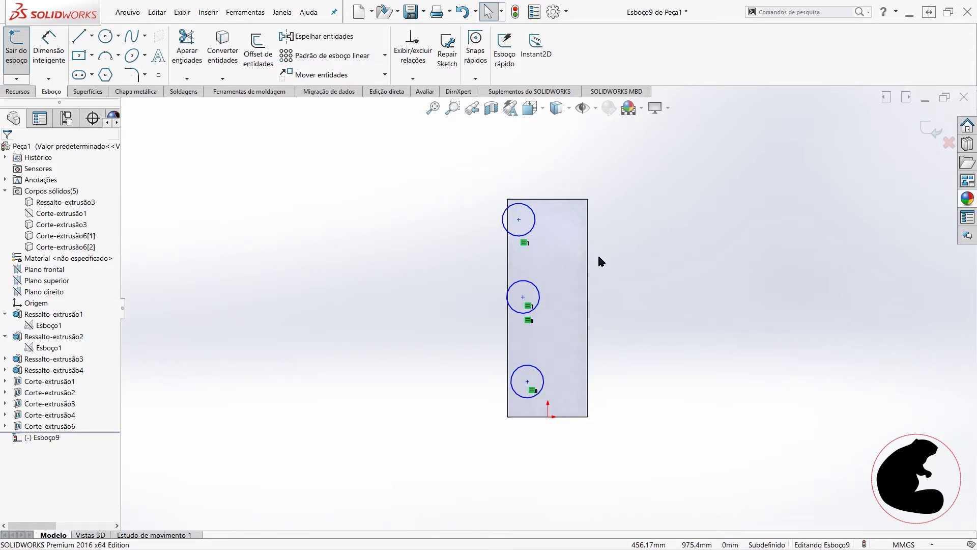
left_click(518, 219)
left_click(523, 297, "ctrl")
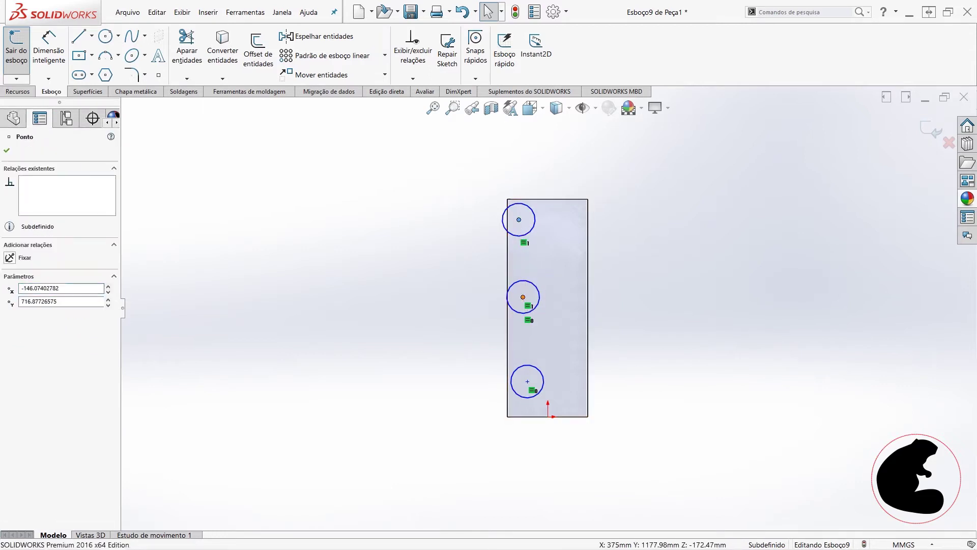
left_click(527, 381, "ctrl")
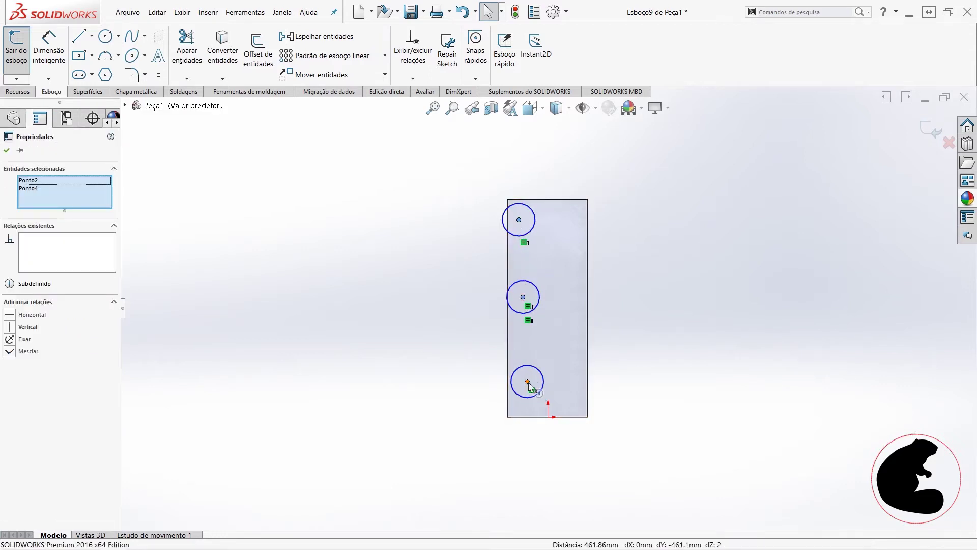
left_click(10, 328)
left_click(665, 318)
scroll(610, 315, "down", 3)
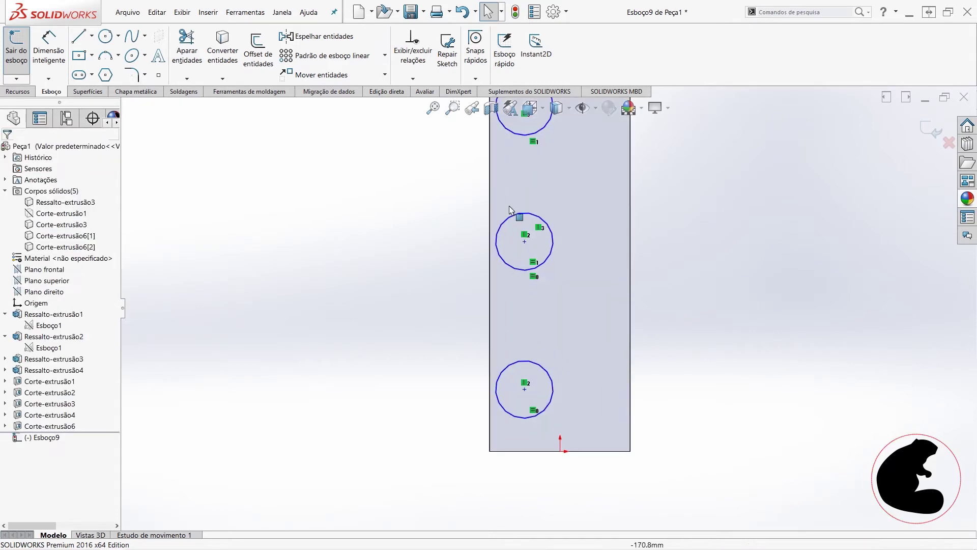
scroll(538, 281, "up", 2)
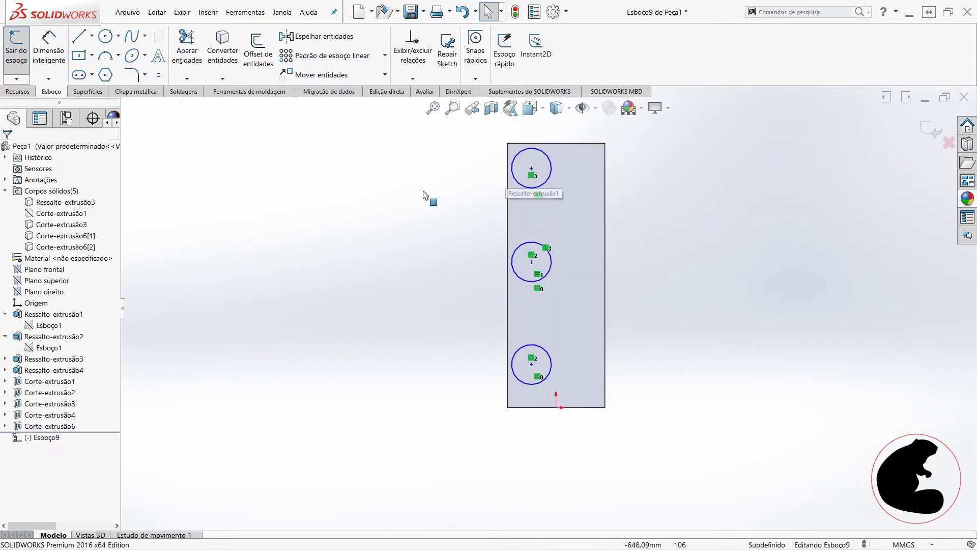
- Dimension the top-to-middle and middle-to-bottom centre spacings at 400 mm each
left_click(49, 51)
left_click(532, 169)
left_click(532, 262)
left_click(464, 209)
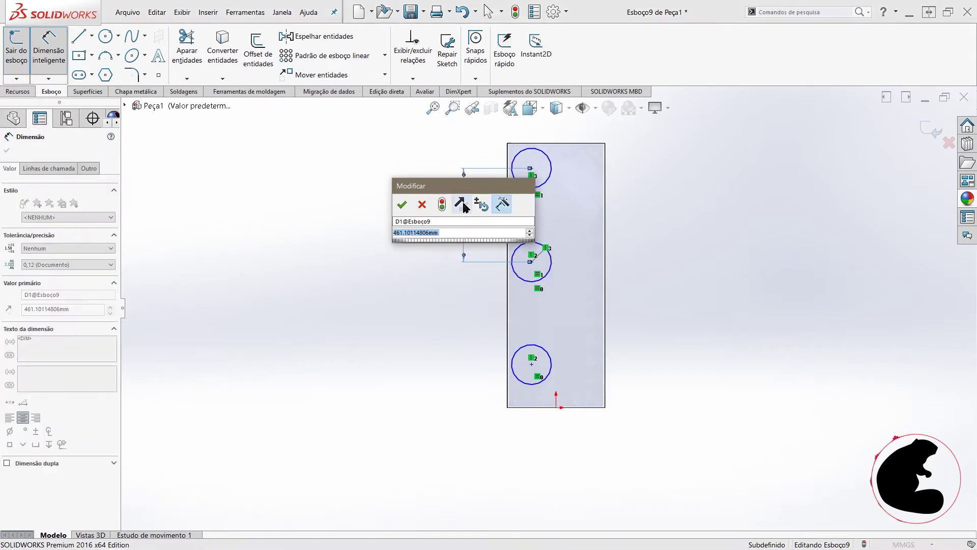
type("400")
key("Return")
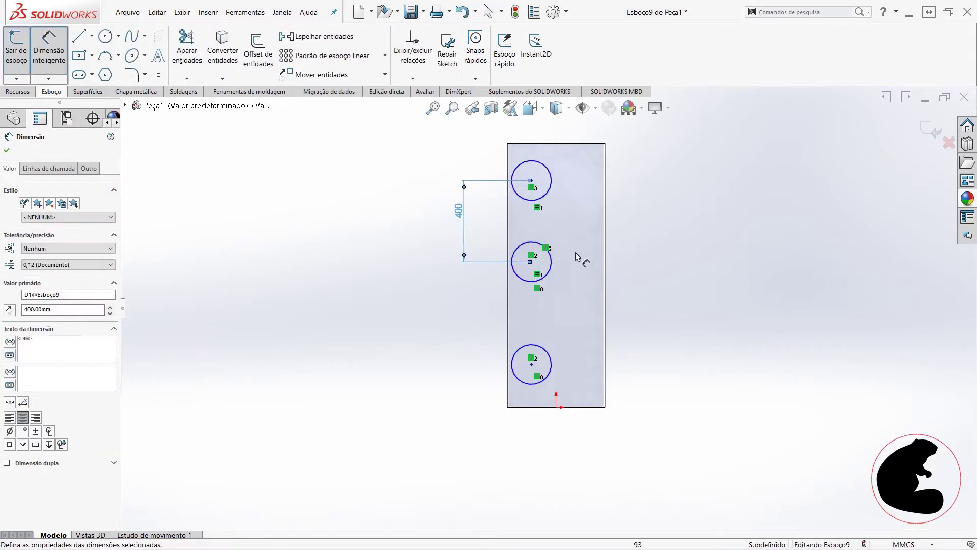
left_click(532, 262)
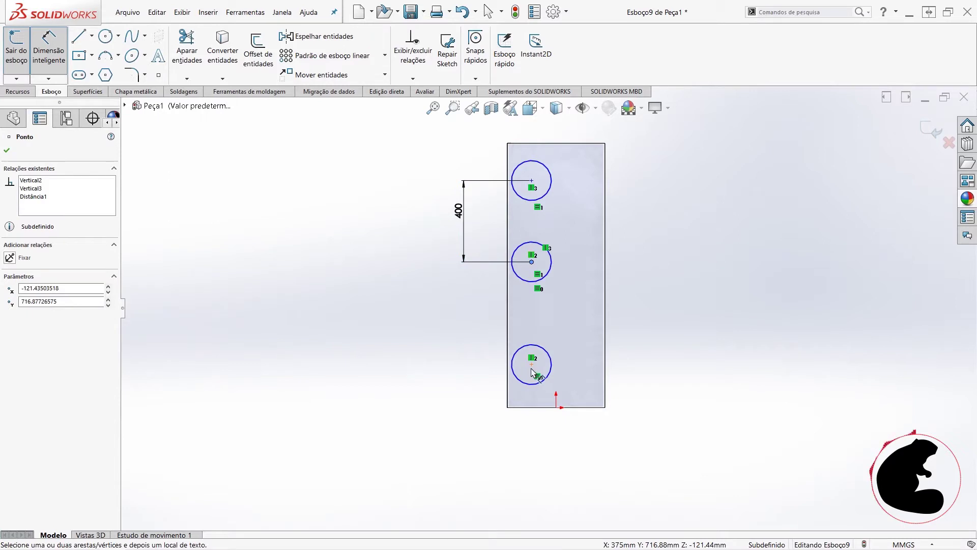
left_click(532, 365)
left_click(446, 328)
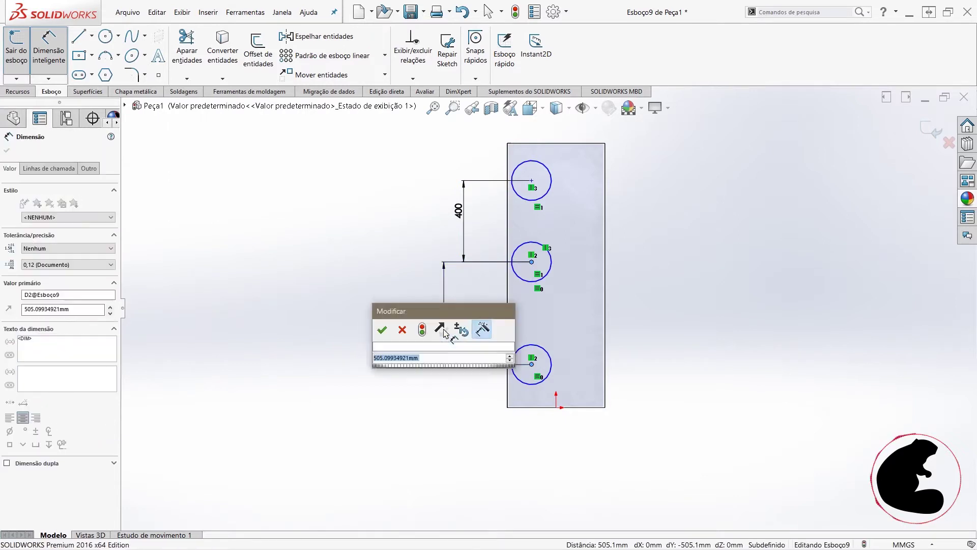
type("400")
key("Return")
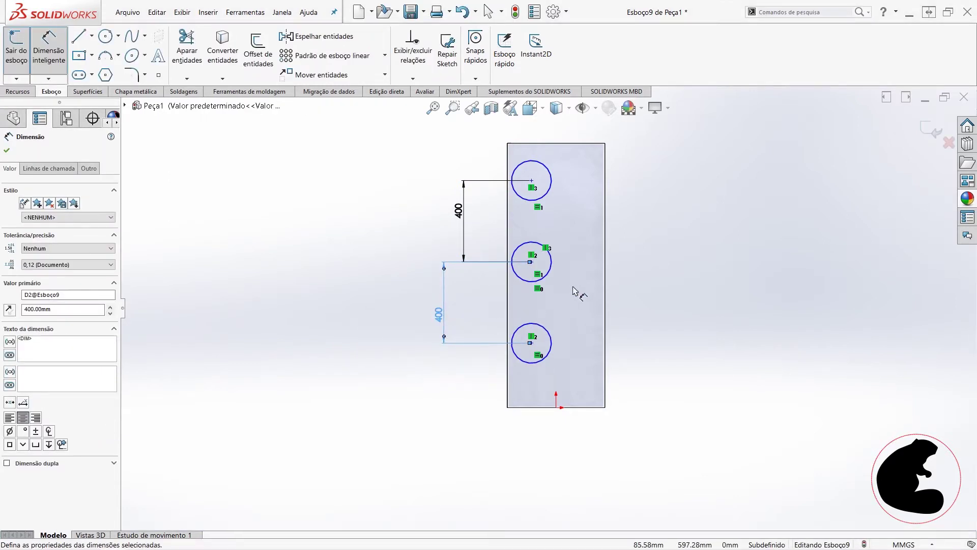
scroll(538, 340, "up", 2)
key("Escape")
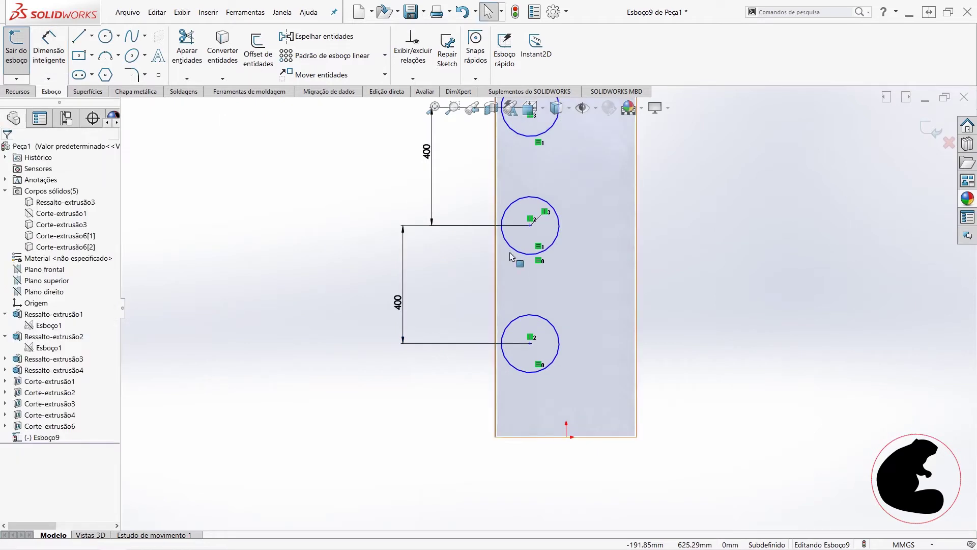
- Make the middle circle centre Horizontal with the panel-edge point beside it
left_click(529, 226)
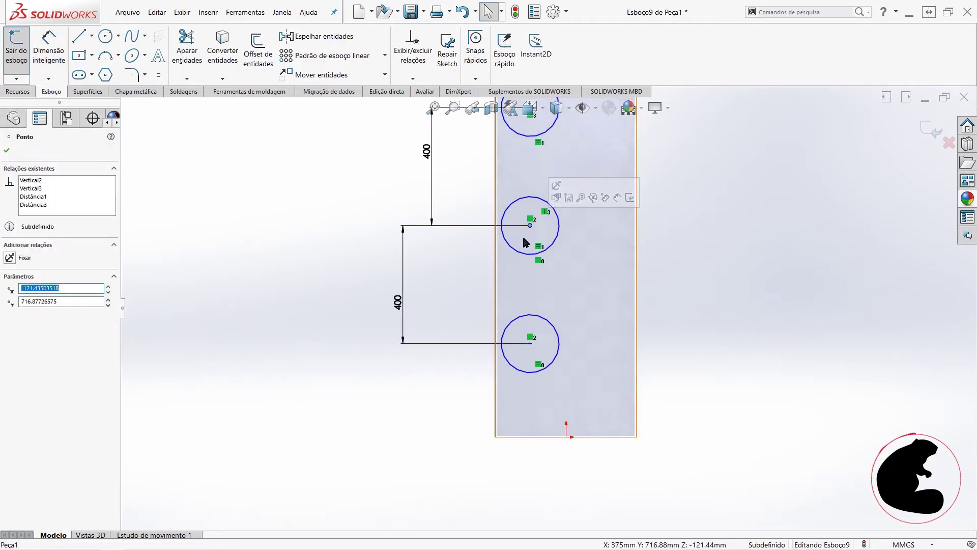
left_click(496, 248, "ctrl")
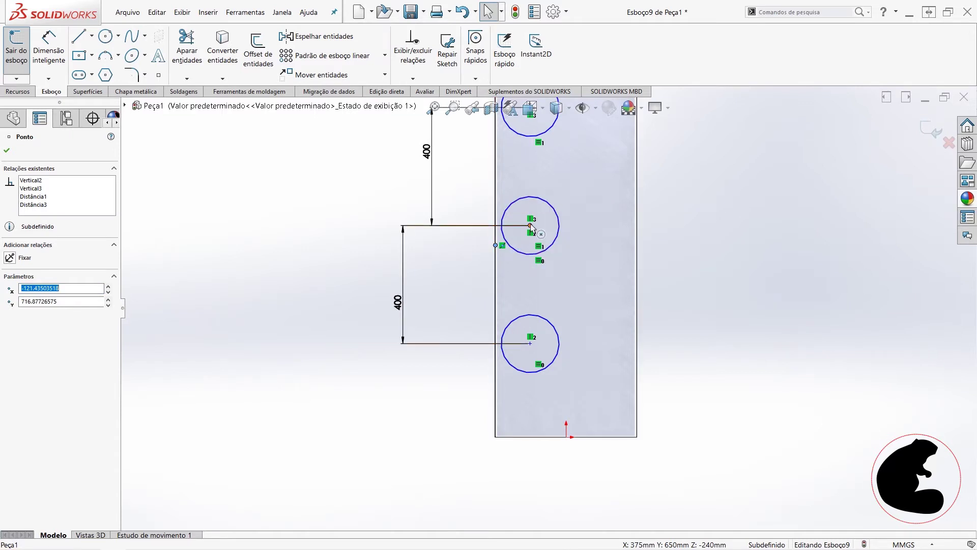
left_click(530, 227, "ctrl")
left_click(14, 319)
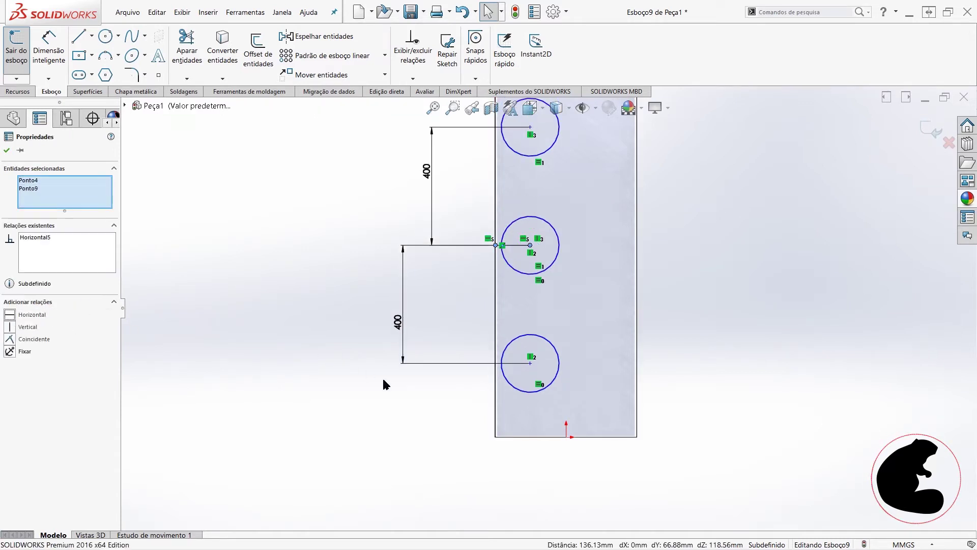
key("Escape")
key("f")
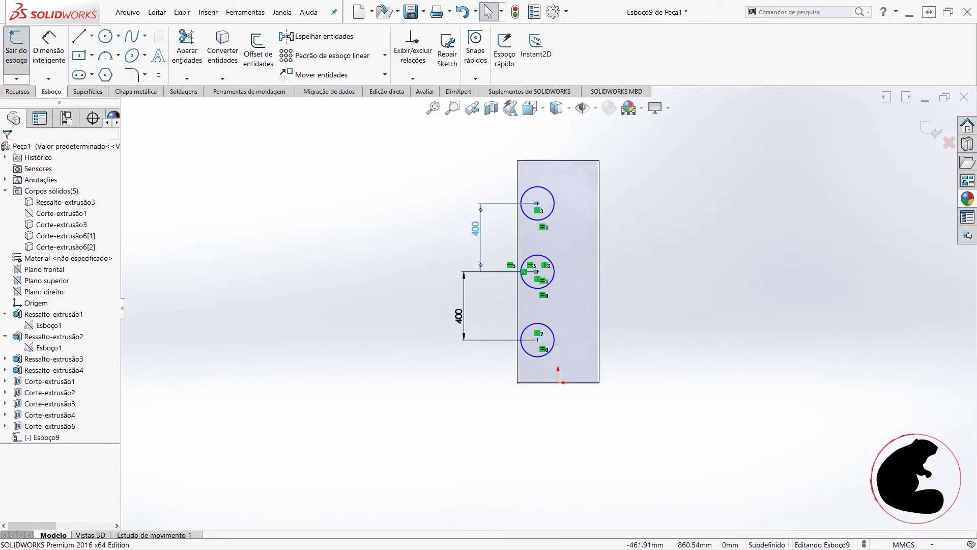
- Change both centre spacing dimensions from 400 to 500 mm
double_click(474, 228)
type("50")
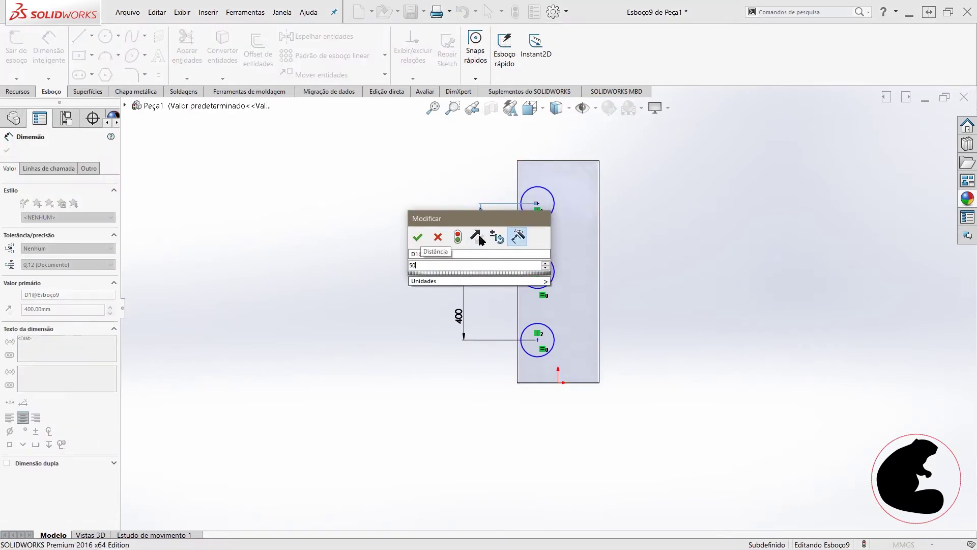
key("Return")
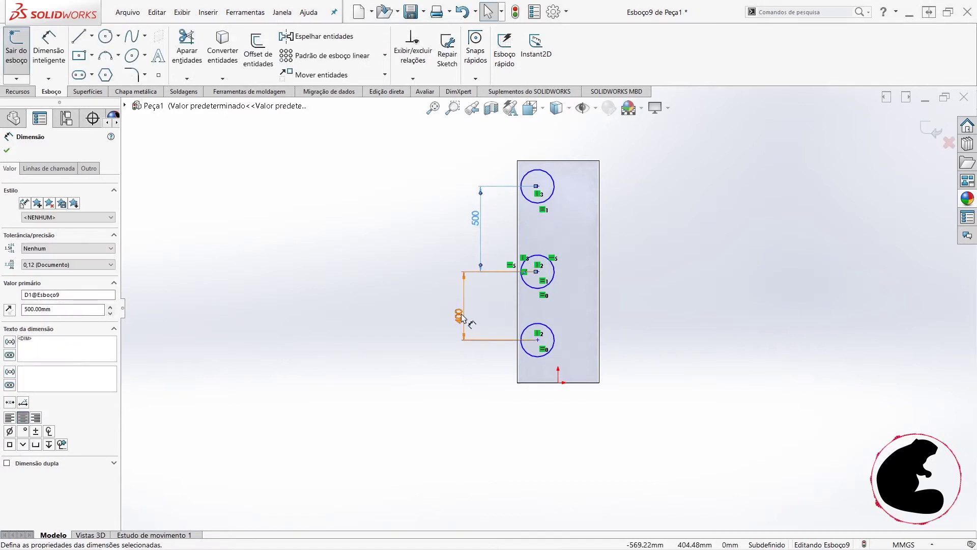
left_click(462, 318)
type("500")
key("Return")
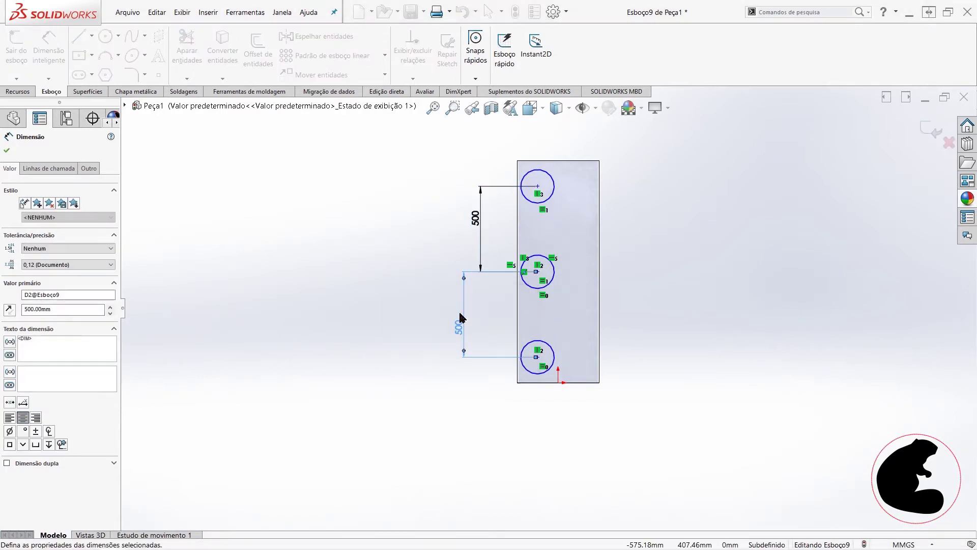
left_click(732, 249)
scroll(563, 203, "down", 2)
scroll(549, 220, "down", 2)
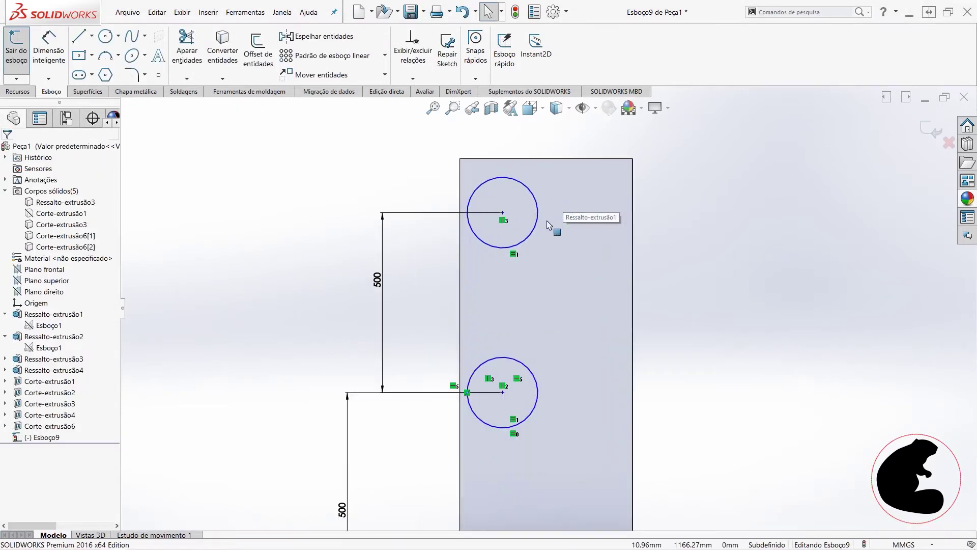
left_click(48, 49)
key("f")
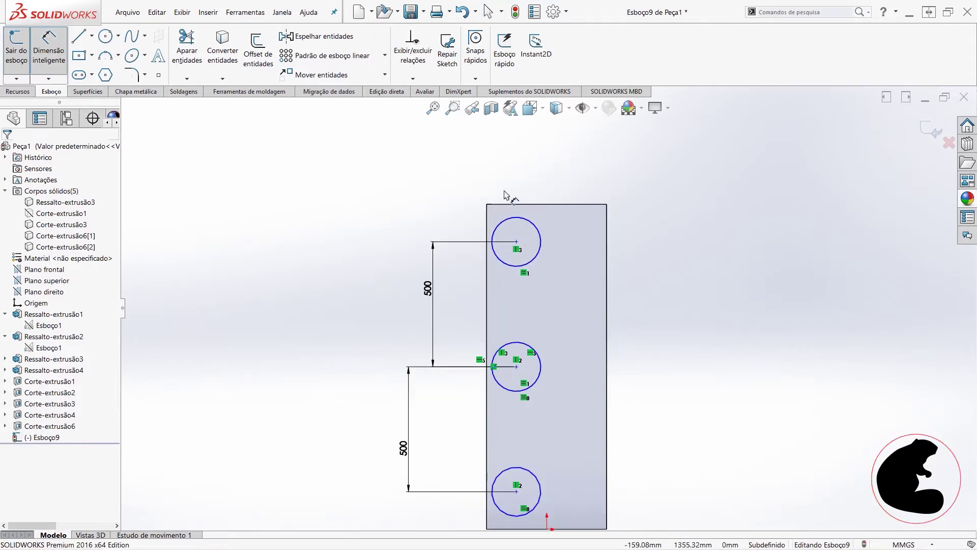
middle_click_drag(512, 194, 493, 206)
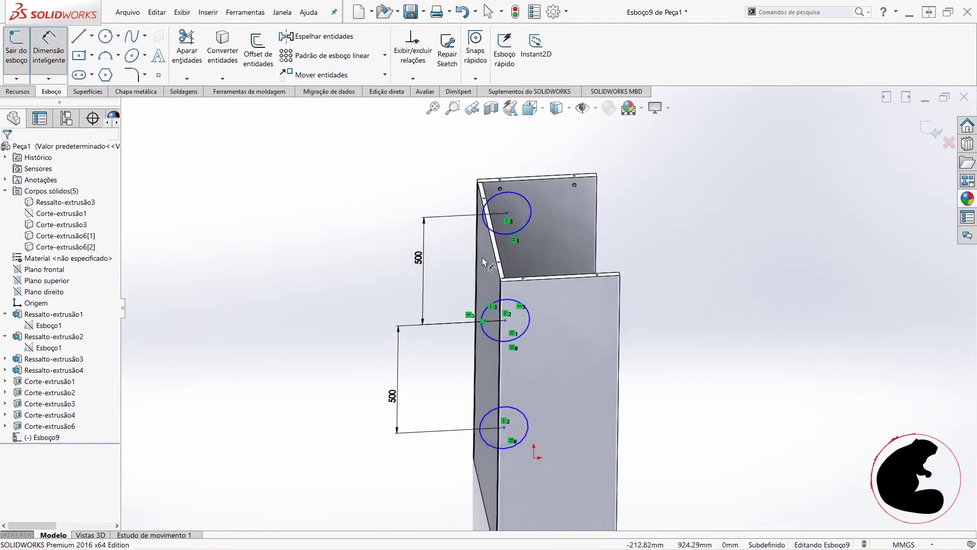
scroll(488, 305, "down", 2)
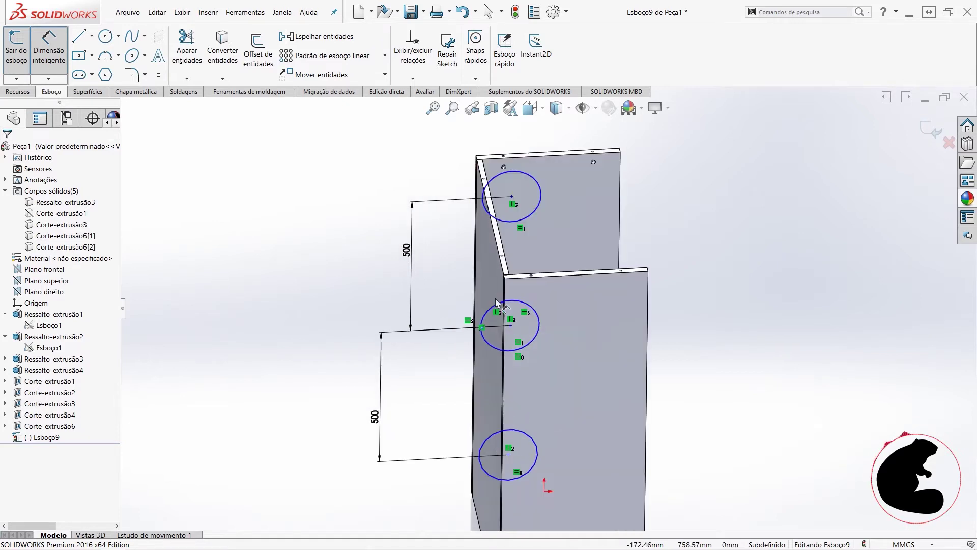
scroll(488, 306, "down", 3)
scroll(489, 305, "down", 3)
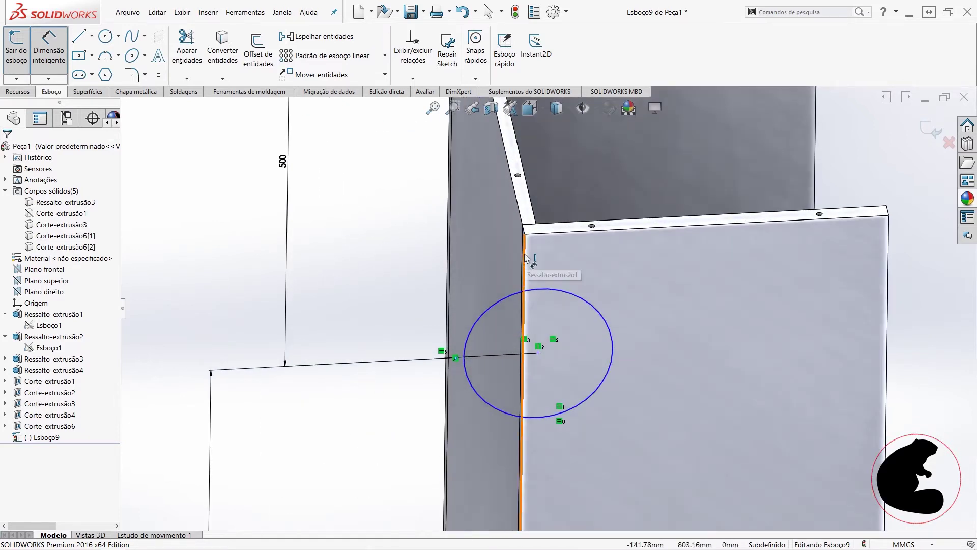
- Dimension the middle circle centre 9 mm (18/2) from the panel edge
left_click(526, 258)
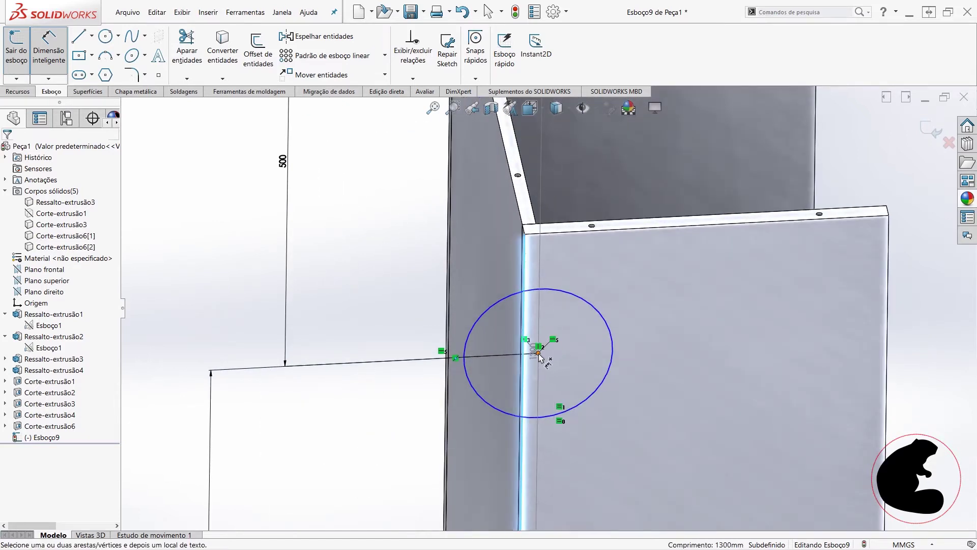
left_click(538, 352)
left_click(587, 264)
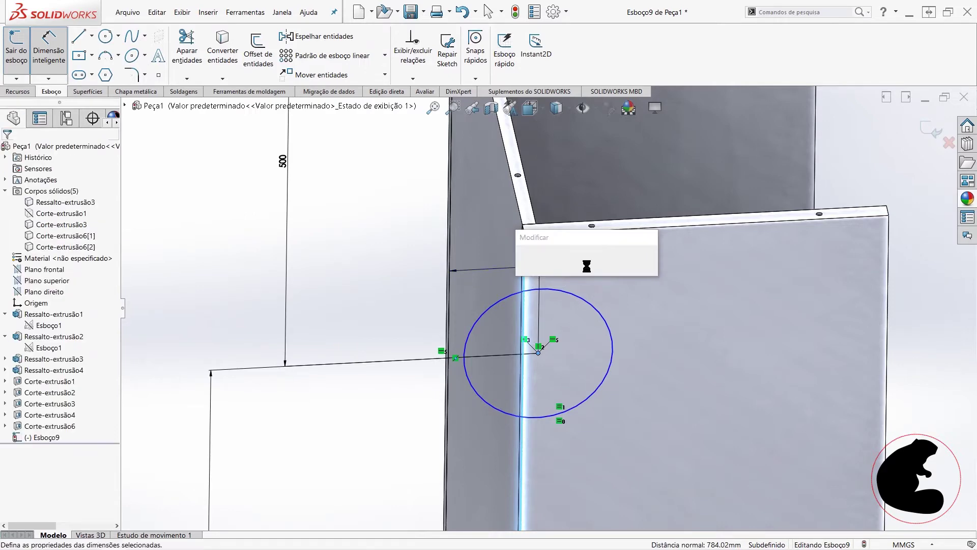
middle_click_drag(597, 361, 579, 309)
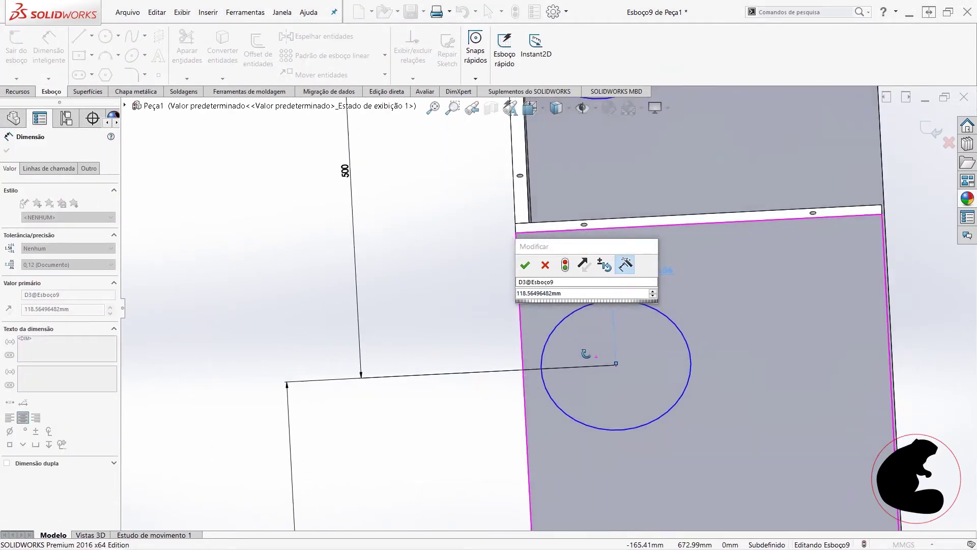
double_click(575, 294)
type("18/2")
key("Return")
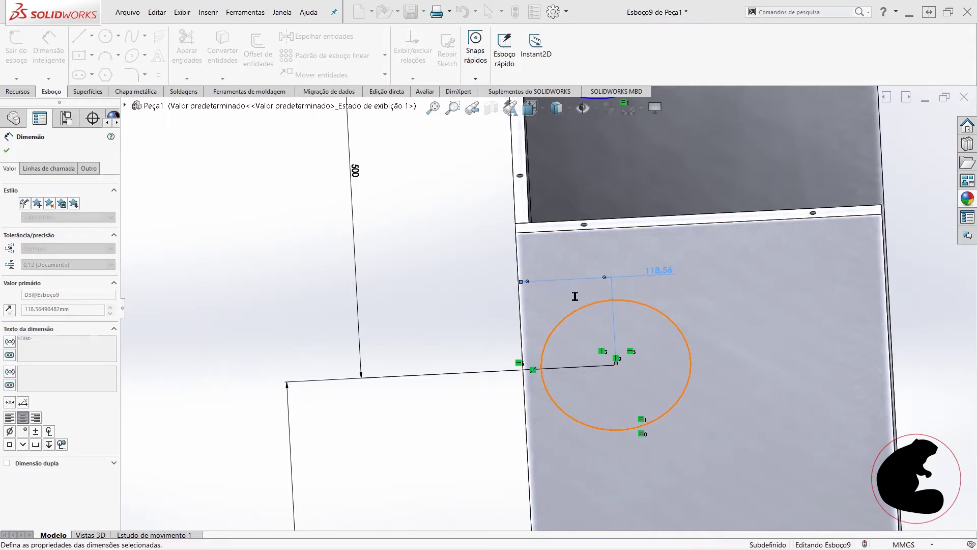
- Give the circle an 8 mm diameter dimension, fully defining Esboço9
left_click(507, 312)
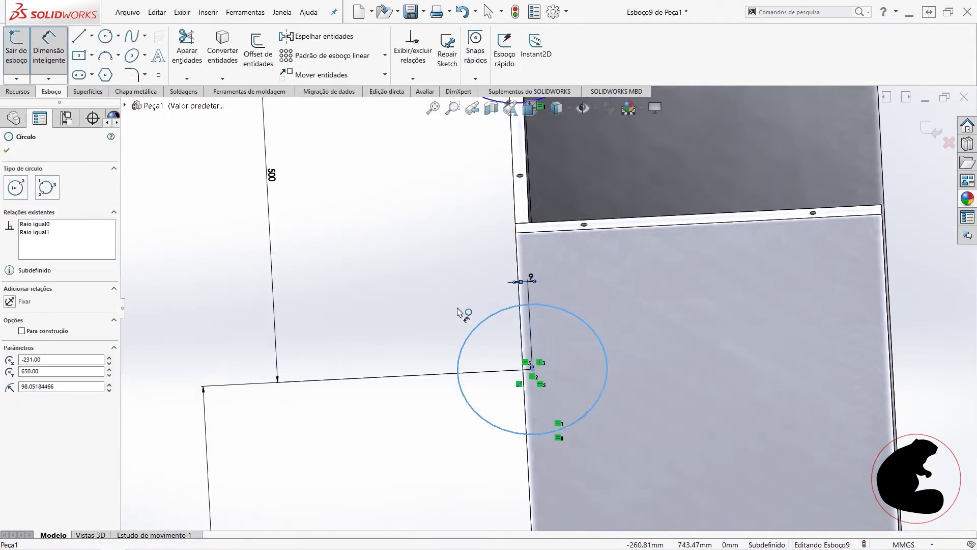
left_click(422, 300)
type("8")
key("Return")
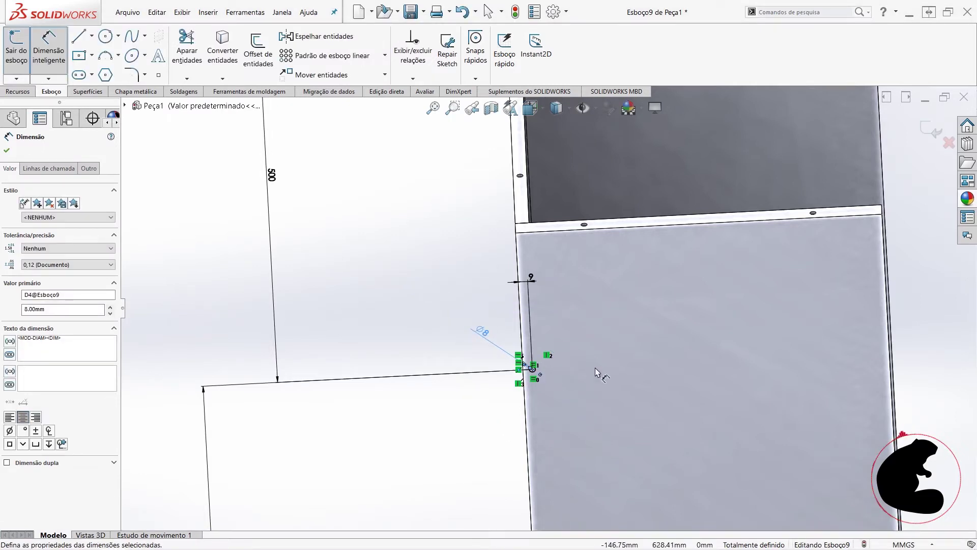
scroll(540, 351, "up", 2)
scroll(540, 344, "down", 4)
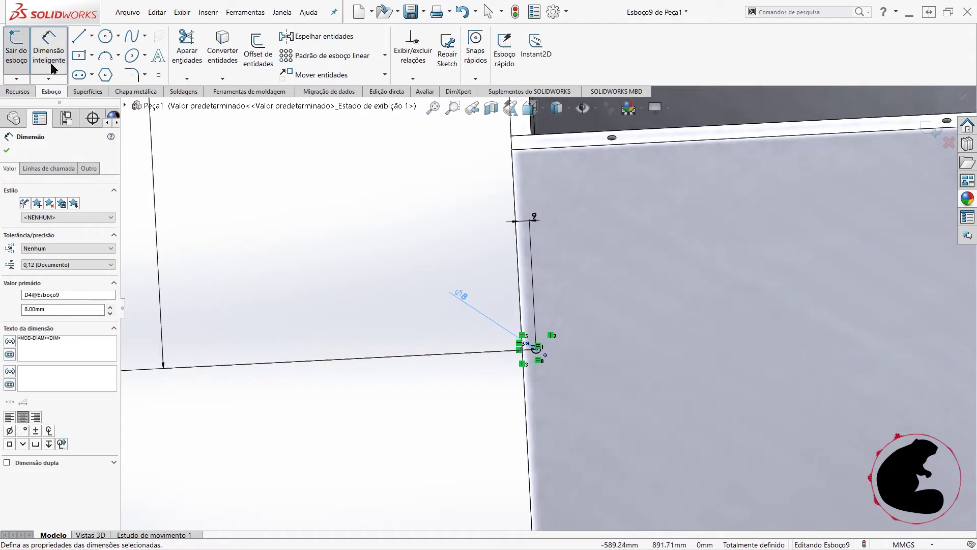
left_click(29, 90)
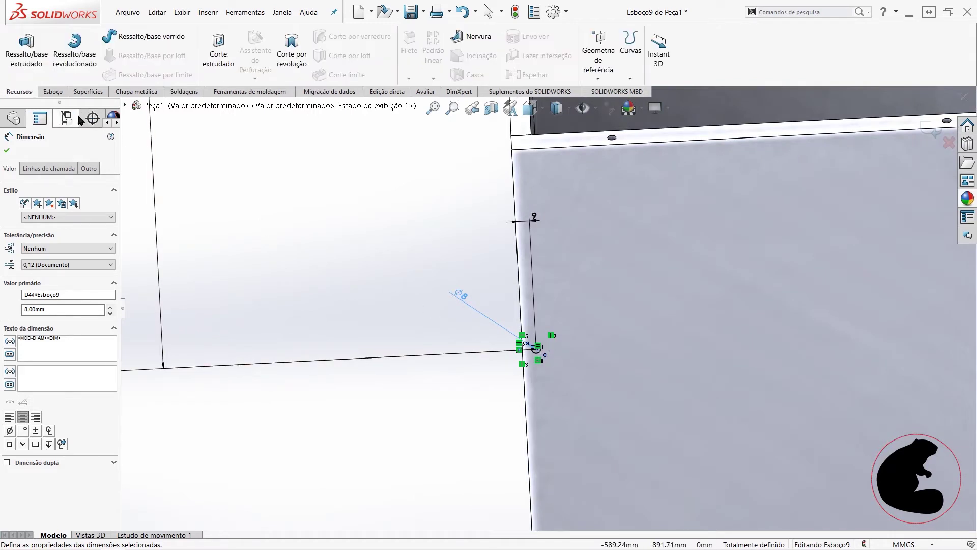
- Extruded-cut Esboço9's 8 mm holes Mid Plane, 30 mm deep, creating Corte-extrusão7
left_click(218, 56)
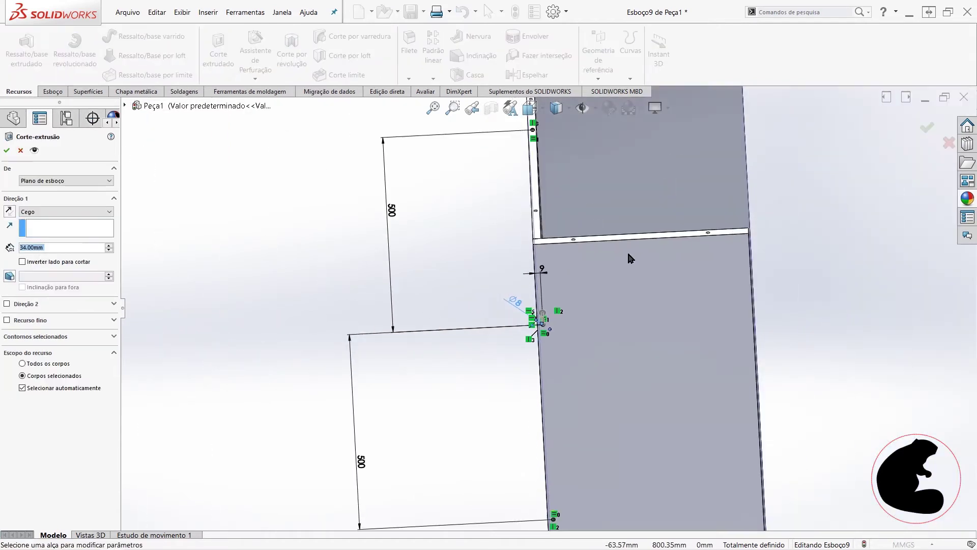
mouse_move(618, 279)
middle_mouse_down()
mouse_move(575, 319)
mouse_move(580, 351)
mouse_move(638, 338)
mouse_move(692, 257)
middle_mouse_up()
scroll(693, 257, "down", 3)
scroll(631, 194, "down", 5)
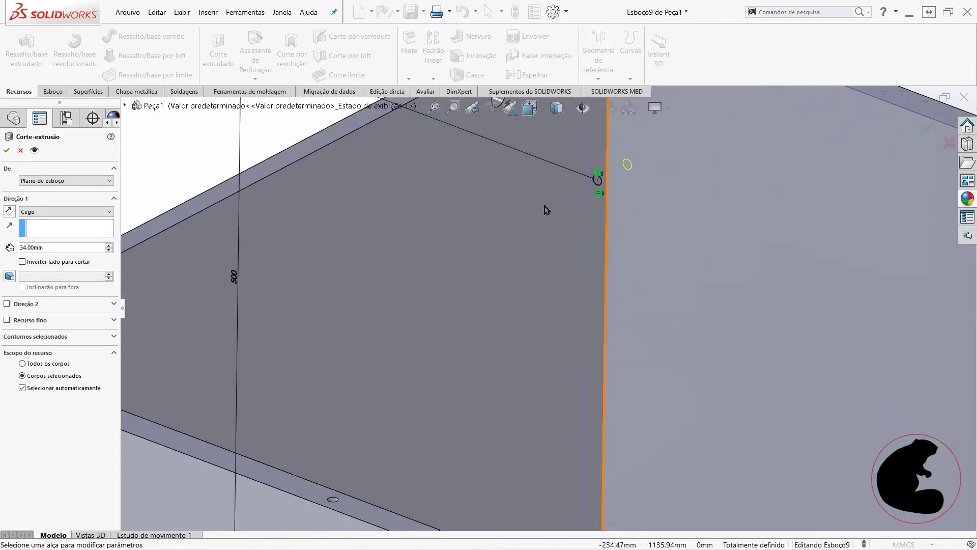
left_click(49, 213)
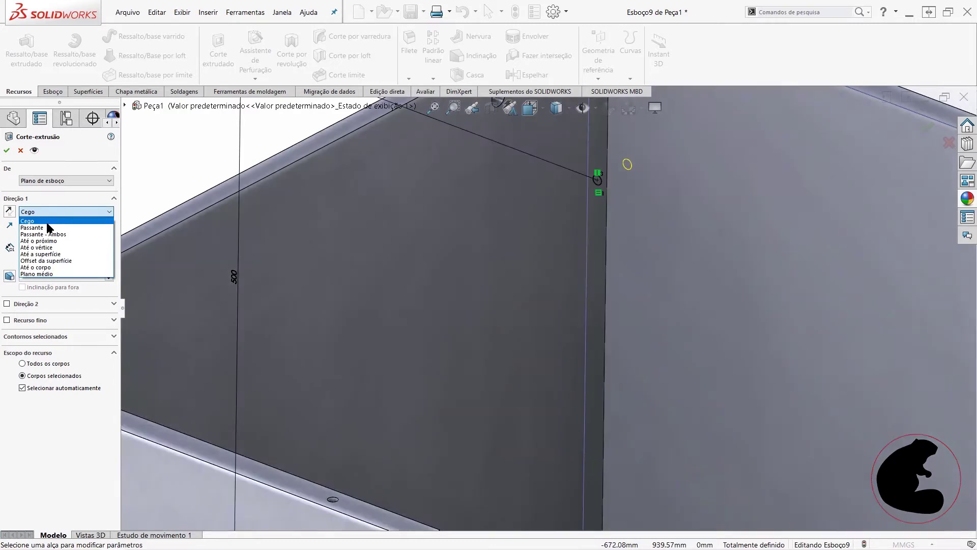
left_click(35, 273)
scroll(513, 270, "up", 5)
scroll(513, 271, "up", 5)
mouse_move(513, 270)
middle_mouse_down()
mouse_move(580, 244)
mouse_move(554, 201)
mouse_move(530, 198)
middle_mouse_up()
scroll(580, 244, "down", 4)
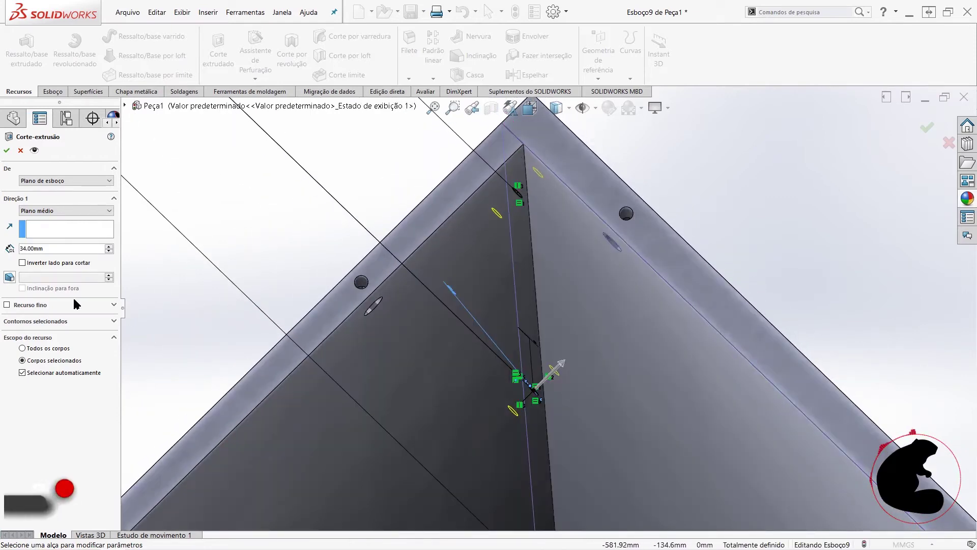
double_click(61, 249)
type("30")
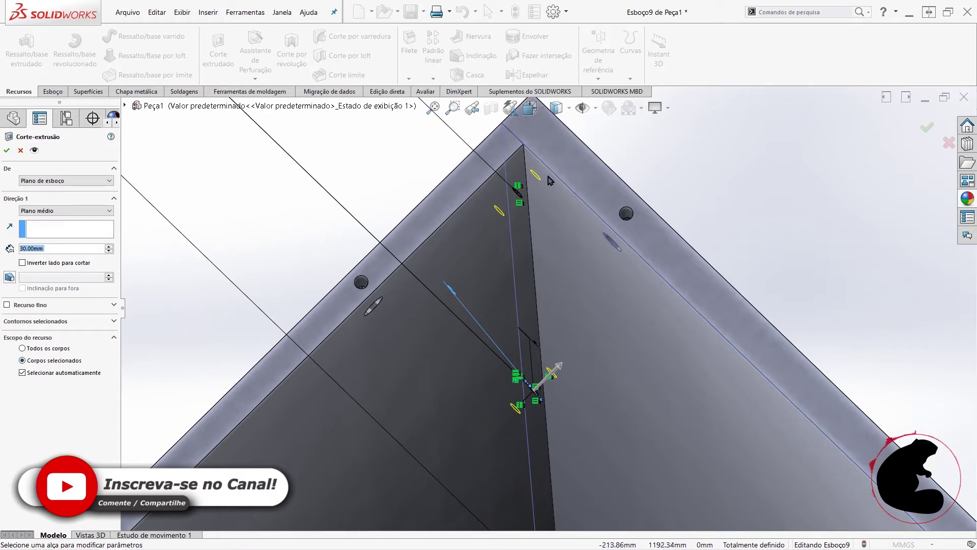
left_click(10, 152)
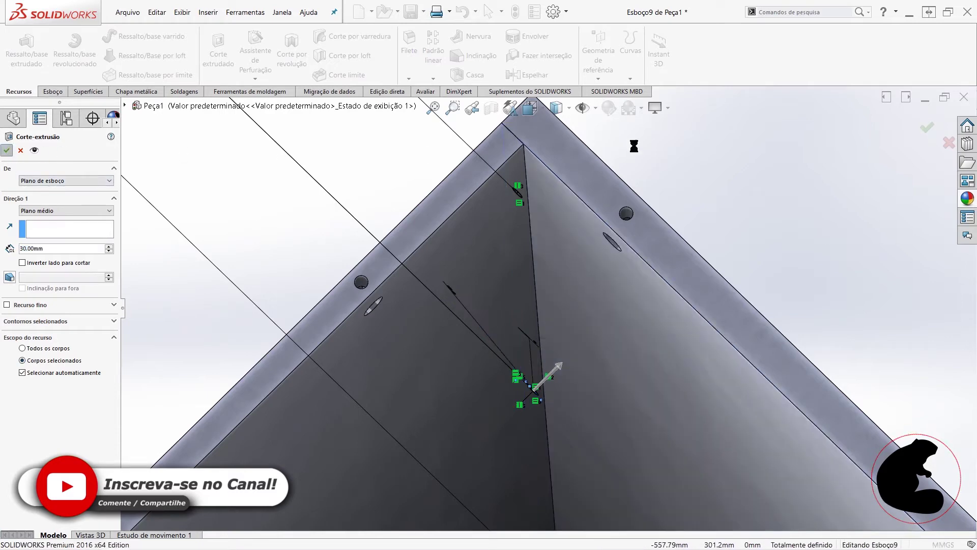
scroll(743, 200, "up", 3)
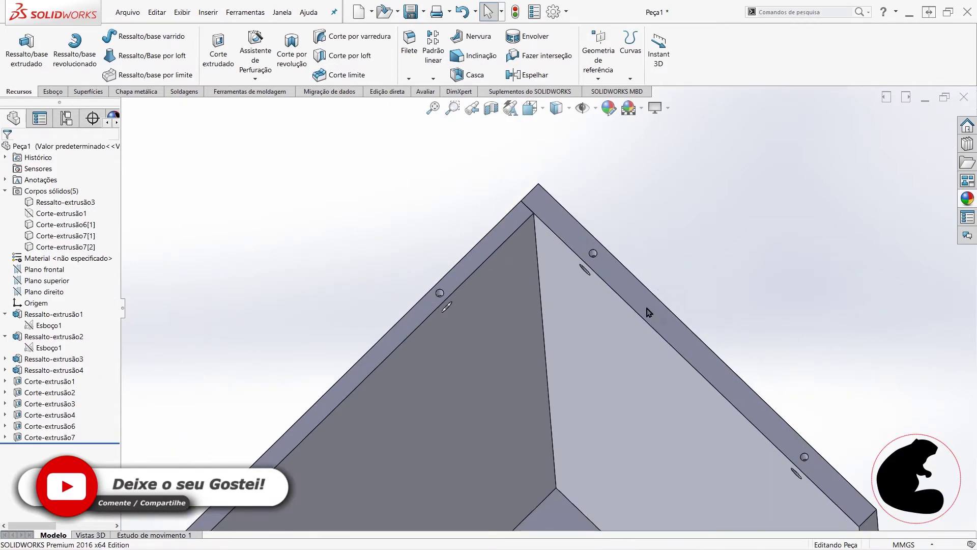
- Hide the right side panel
scroll(642, 345, "up", 3)
mouse_move(614, 363)
middle_mouse_down()
mouse_move(524, 308)
mouse_move(562, 326)
middle_mouse_up()
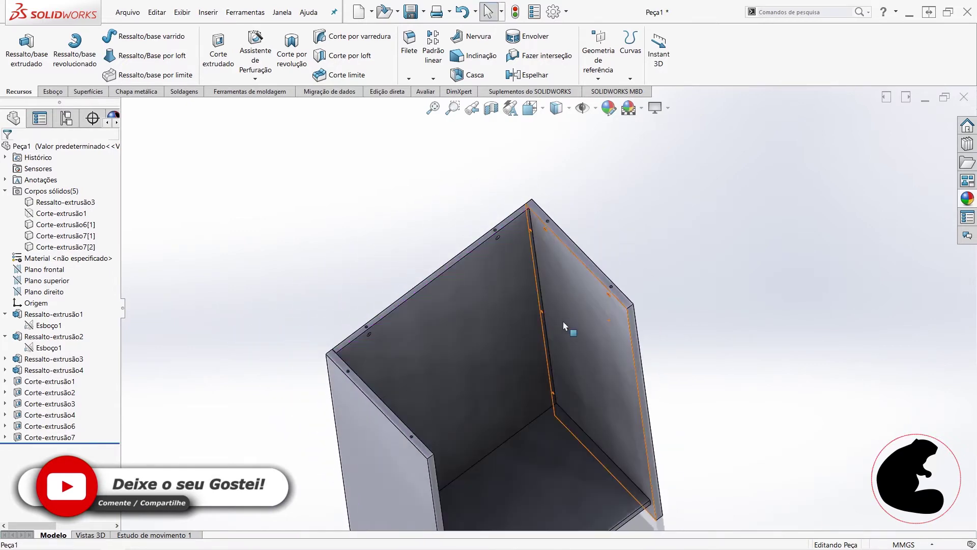
left_click(563, 326)
left_click(615, 292)
- Orbit to a near-front view and start sketch Esboço10 on the left side wall face
mouse_move(633, 271)
middle_mouse_down()
mouse_move(590, 283)
mouse_move(548, 327)
mouse_move(407, 351)
mouse_move(331, 282)
mouse_move(787, 340)
middle_mouse_up()
scroll(550, 355, "up", 5)
mouse_move(549, 355)
middle_mouse_down()
mouse_move(636, 293)
mouse_move(636, 255)
mouse_move(663, 342)
middle_mouse_up()
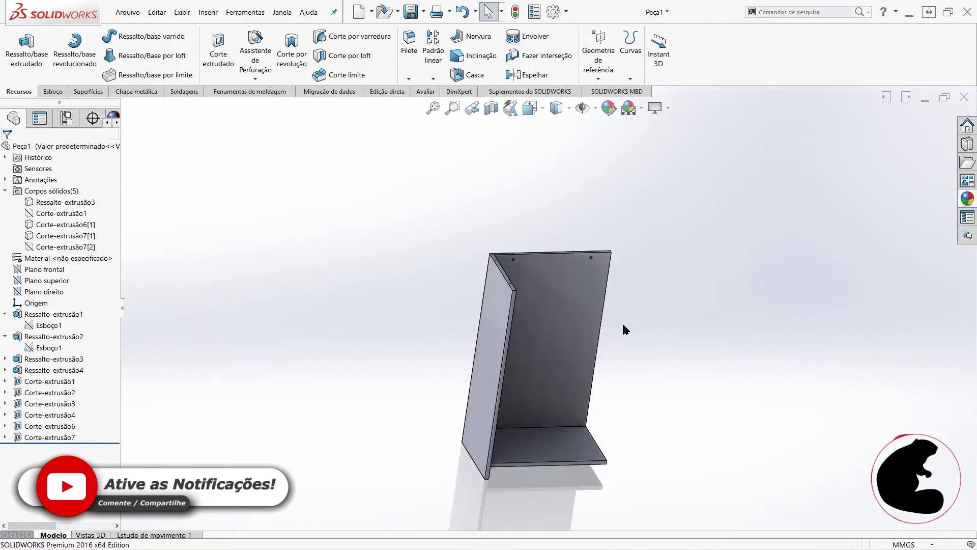
middle_click_drag(600, 392, 490, 291)
scroll(544, 295, "down", 3)
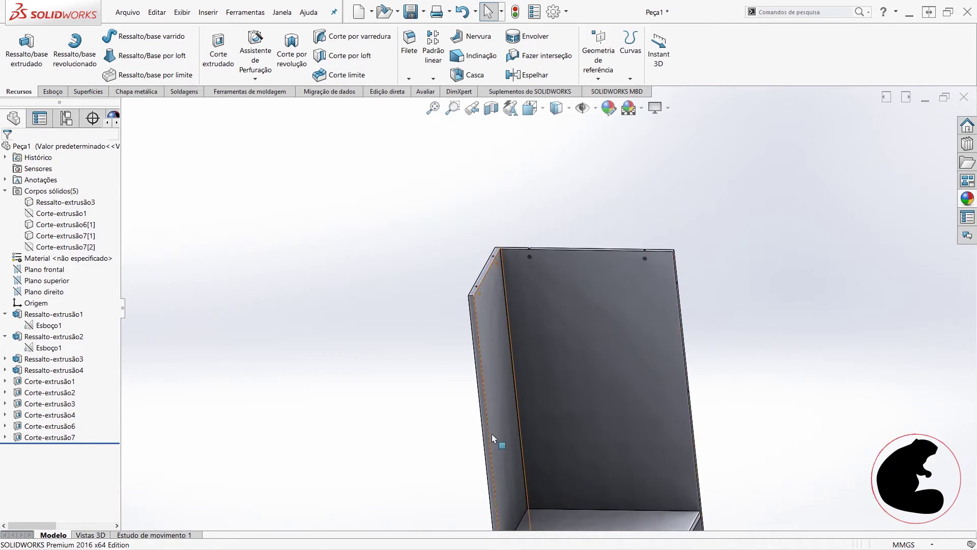
left_click(495, 353)
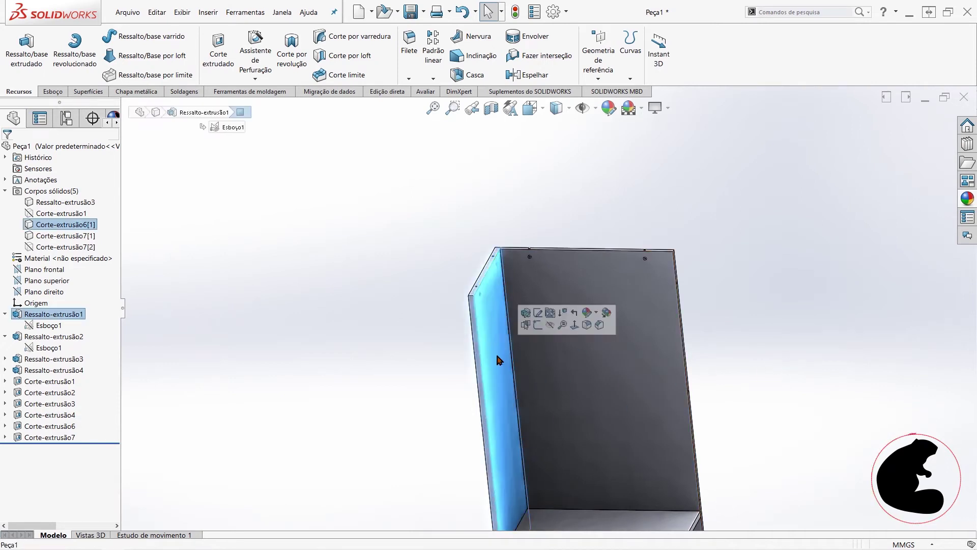
left_click(537, 326)
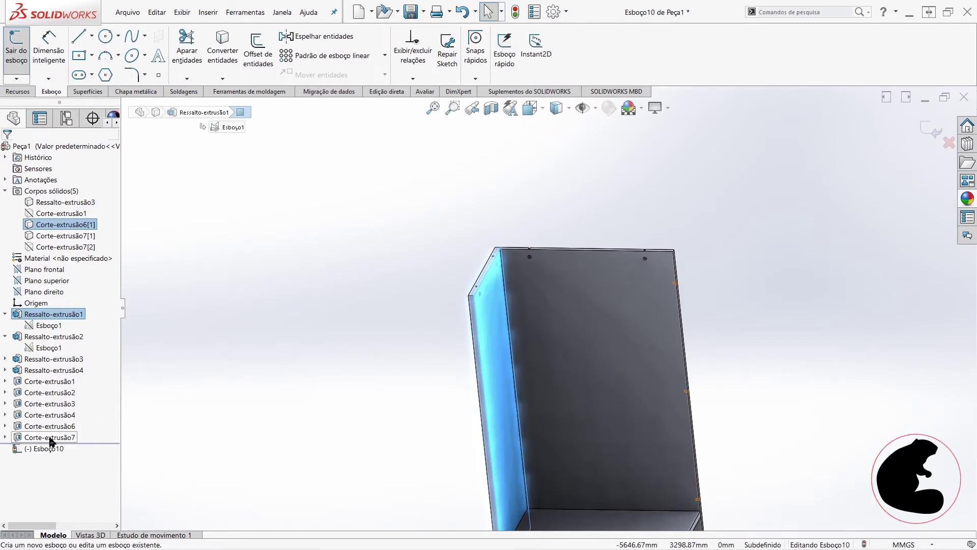
- Convert Esboço9's hole geometry into the new sketch Esboço10
left_click(4, 437)
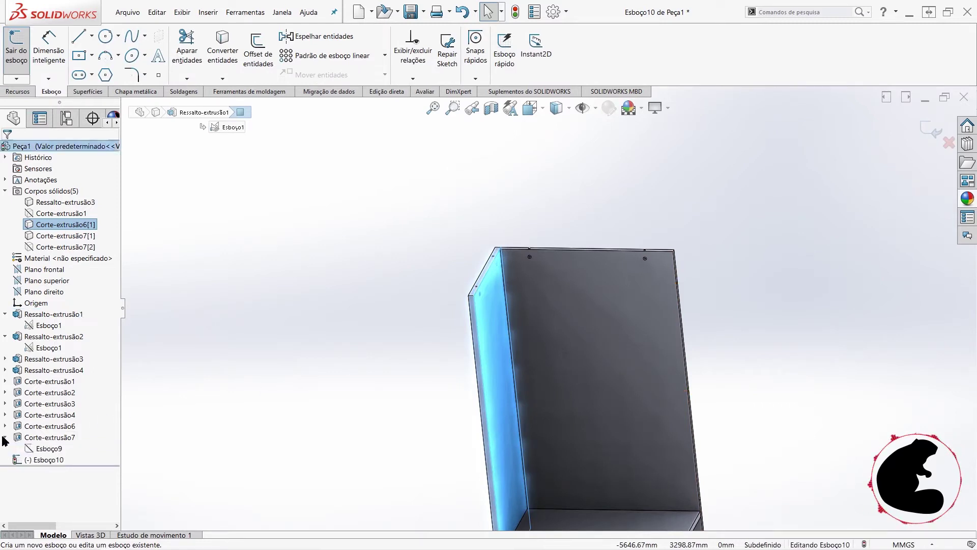
left_click(32, 449)
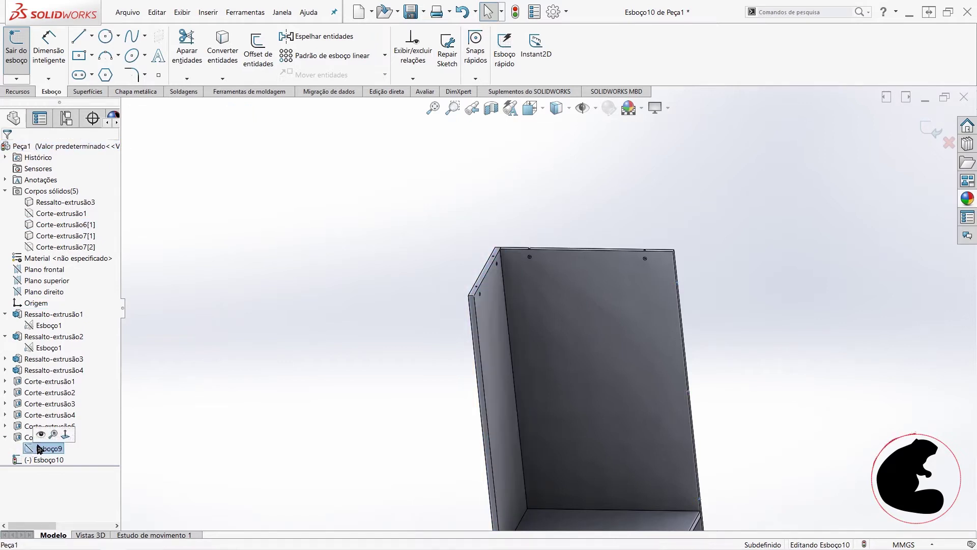
left_click(216, 43)
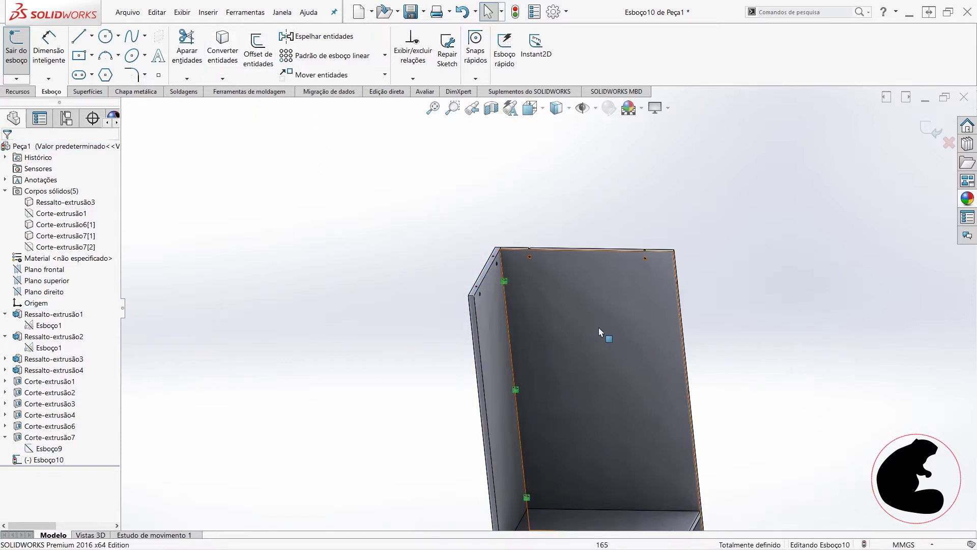
scroll(529, 289, "down", 4)
middle_click_drag(513, 316, 616, 279)
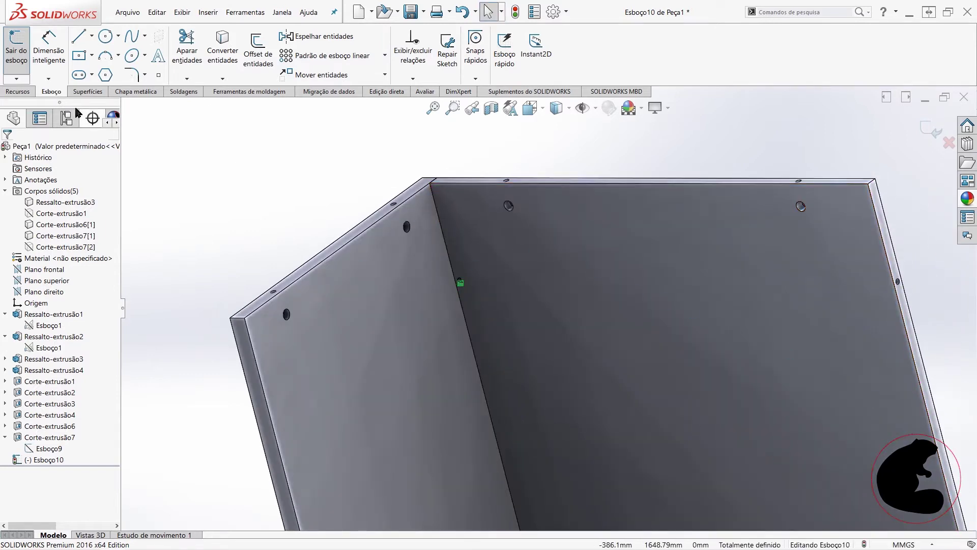
- Extruded-cut Esboço10 Mid Plane at 30 mm, creating Corte-extrusão8
left_click(19, 92)
left_click(242, 54)
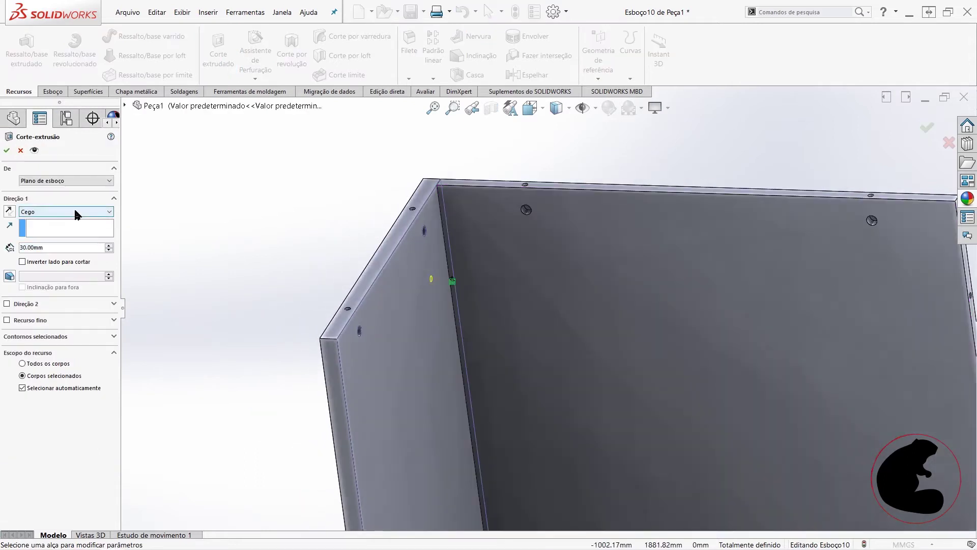
left_click(74, 211)
left_click(57, 274)
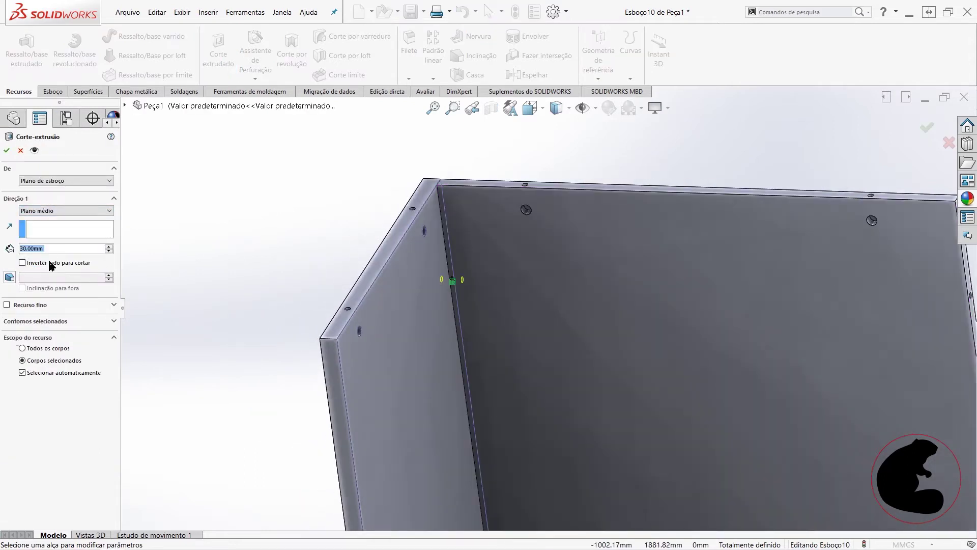
left_click(10, 151)
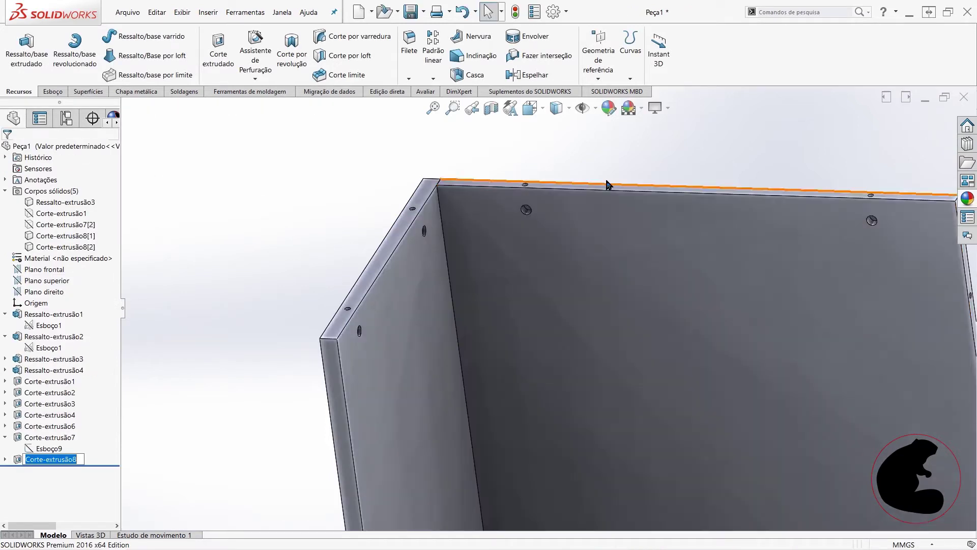
middle_click_drag(608, 185, 481, 335)
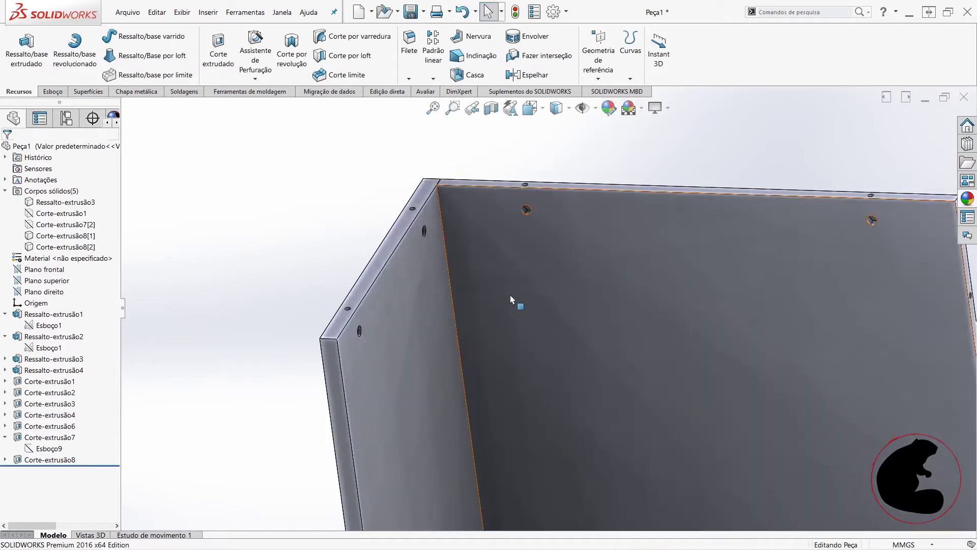
- Hide the left side panel and orbit to inspect the back panel and base plate
left_click(431, 341)
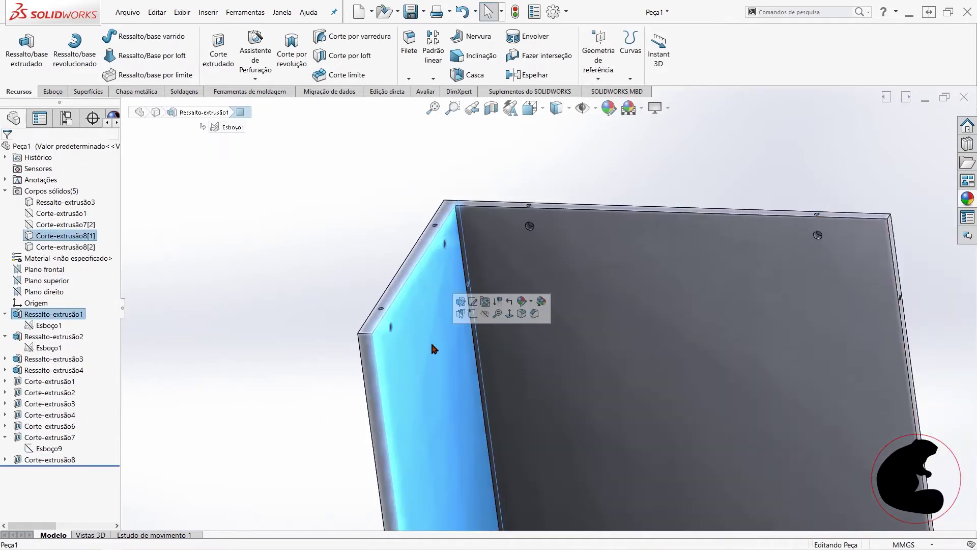
left_click(484, 313)
mouse_move(534, 280)
middle_mouse_down()
mouse_move(610, 279)
mouse_move(627, 319)
middle_mouse_up()
scroll(433, 401, "up", 2)
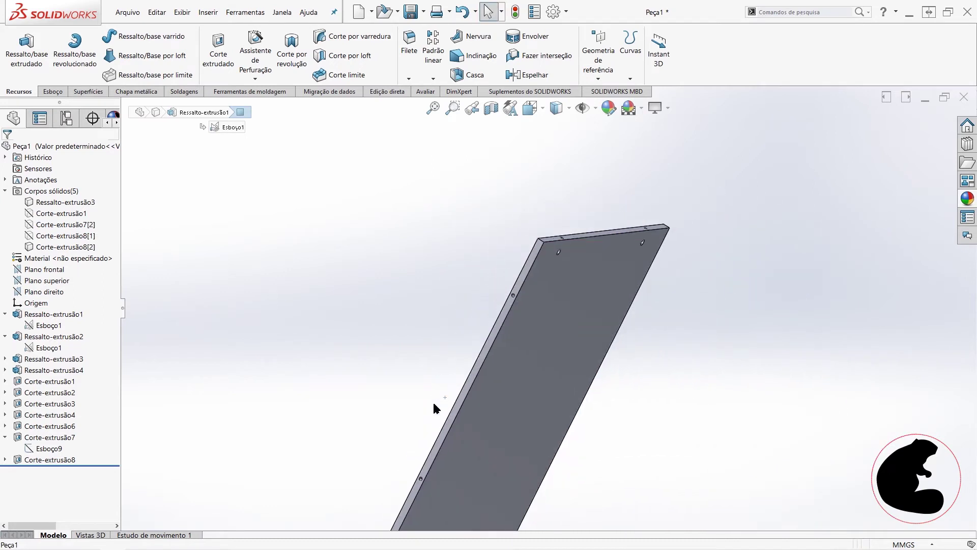
scroll(425, 473, "up", 1)
scroll(437, 493, "up", 1)
scroll(458, 475, "up", 1)
mouse_move(460, 478)
middle_mouse_down()
mouse_move(555, 294)
mouse_move(561, 343)
mouse_move(528, 351)
mouse_move(759, 395)
mouse_move(622, 338)
middle_mouse_up()
scroll(565, 346, "down", 3)
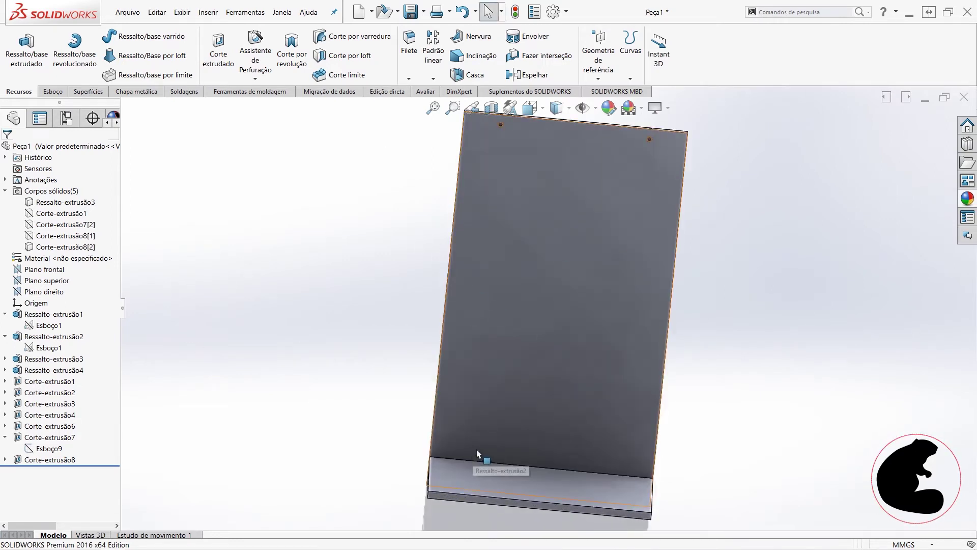
middle_click_drag(671, 458, 379, 308)
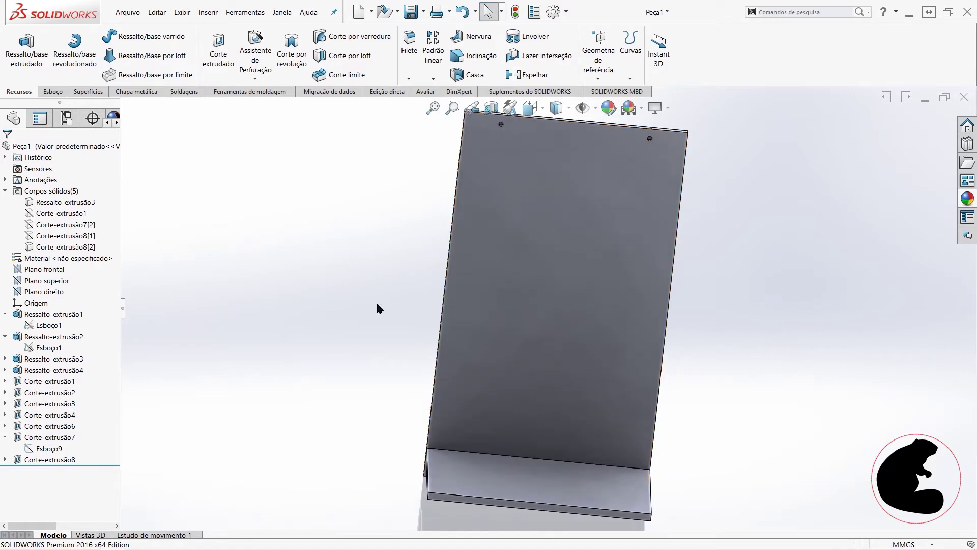
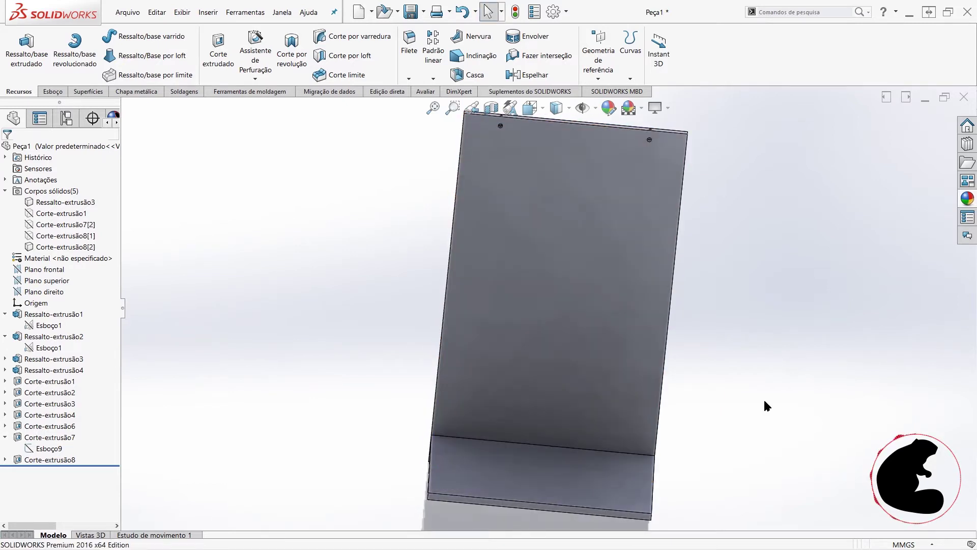
- Start a new sketch on the shelf face and view it Normal To
middle_click_drag(465, 497, 529, 478)
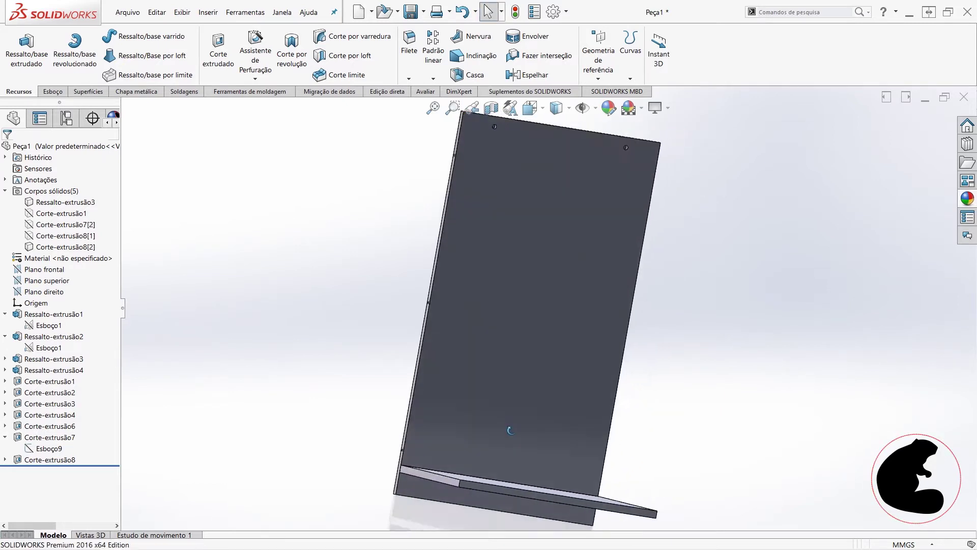
scroll(529, 478, "down", 2)
scroll(529, 479, "down", 2)
scroll(537, 458, "down", 2)
left_click(541, 448)
middle_click_drag(326, 366, 273, 352)
left_click(53, 92)
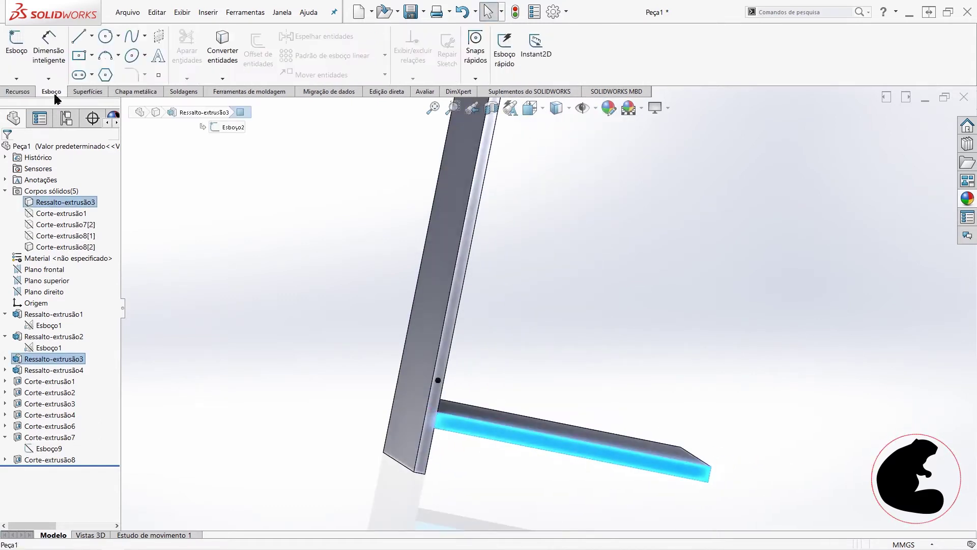
left_click(16, 46)
right_click(45, 470)
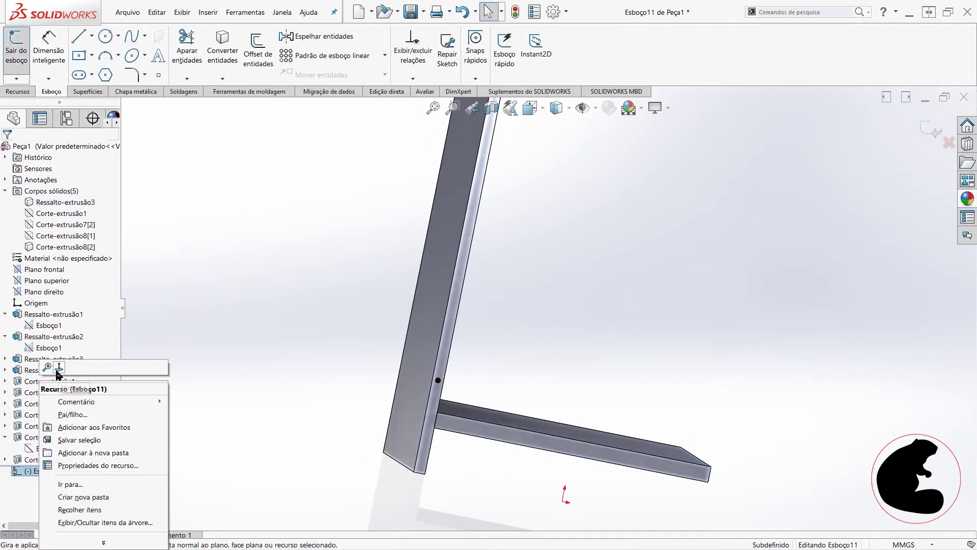
left_click(71, 382)
scroll(509, 514, "down", 5)
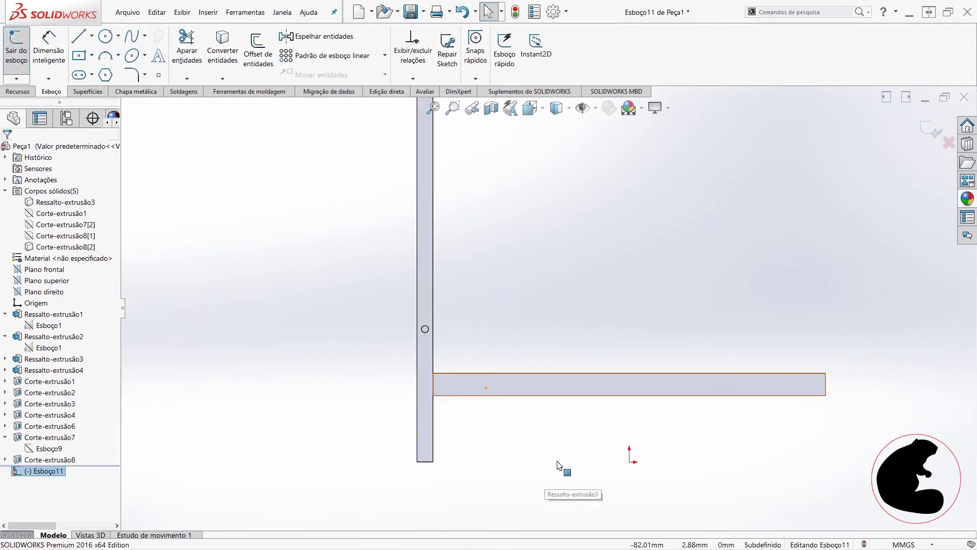
- Draw two circles on the shelf and make their centres Horizontal
left_click(105, 36)
left_click(501, 384)
left_click(534, 365)
left_click(754, 389)
key("Escape")
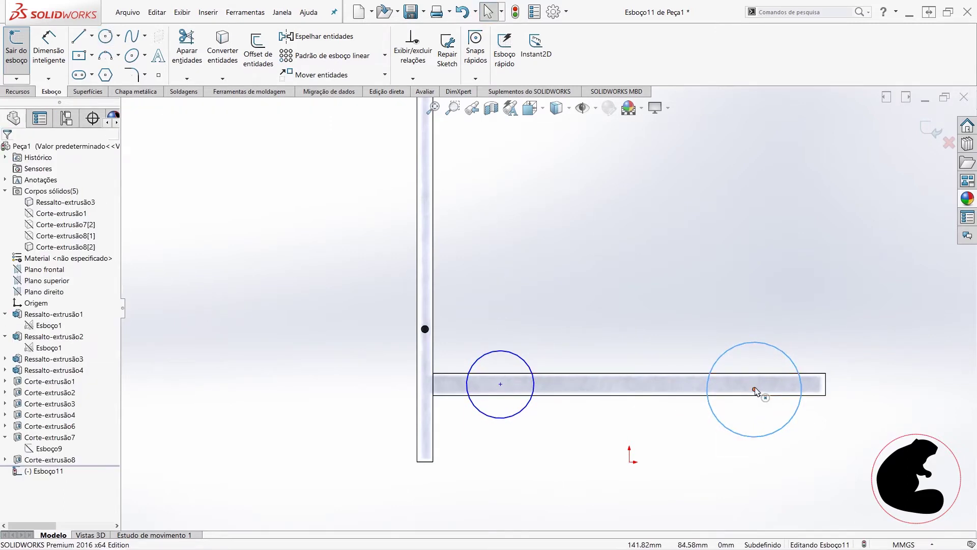
left_click(754, 390)
left_click(501, 384, "ctrl")
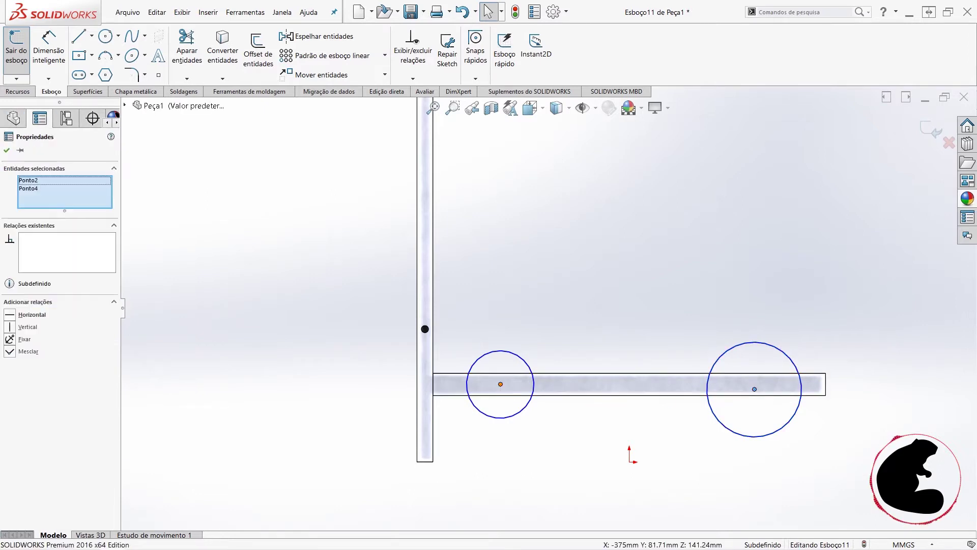
left_click(527, 342)
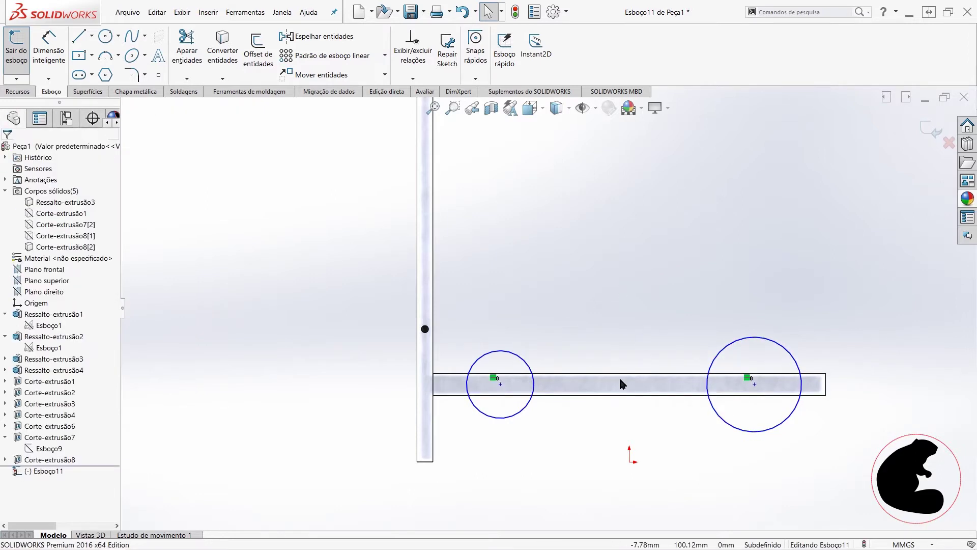
- Dimension the centre-to-centre spacing of the two circles to 250 mm
left_click(48, 48)
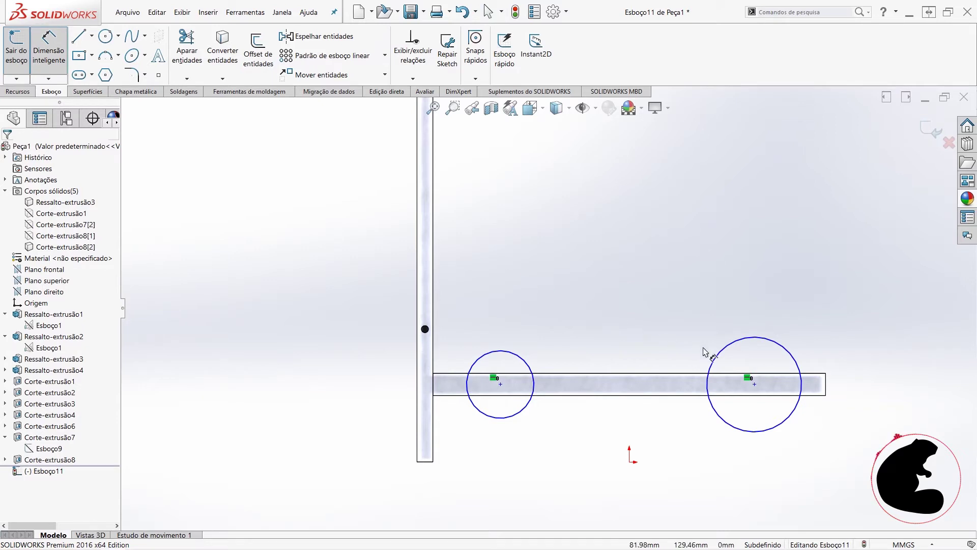
left_click(753, 341)
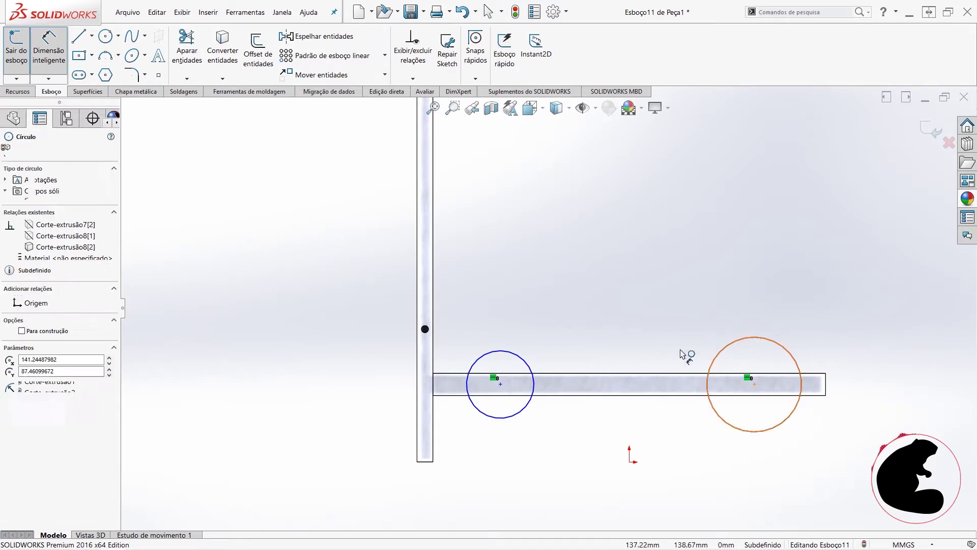
left_click(529, 363)
left_click(613, 313)
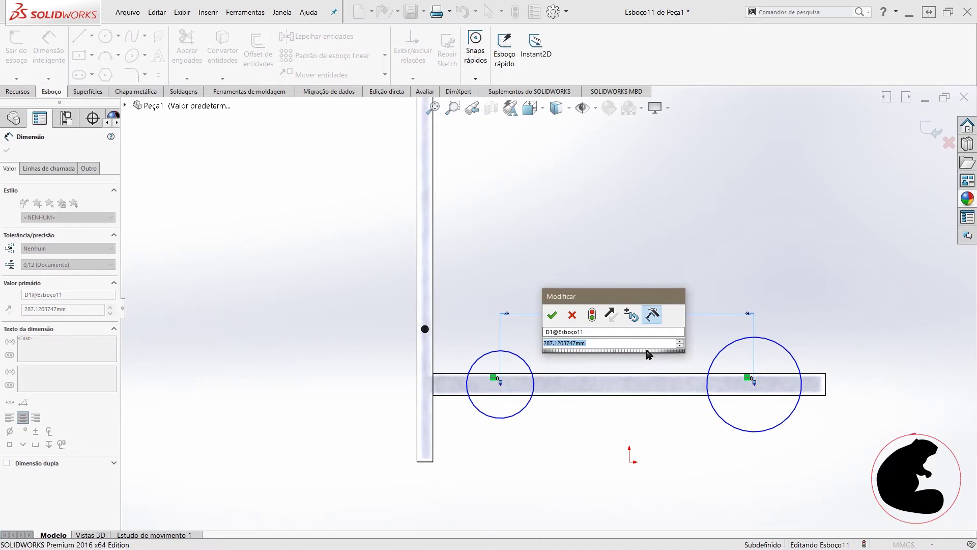
type("200")
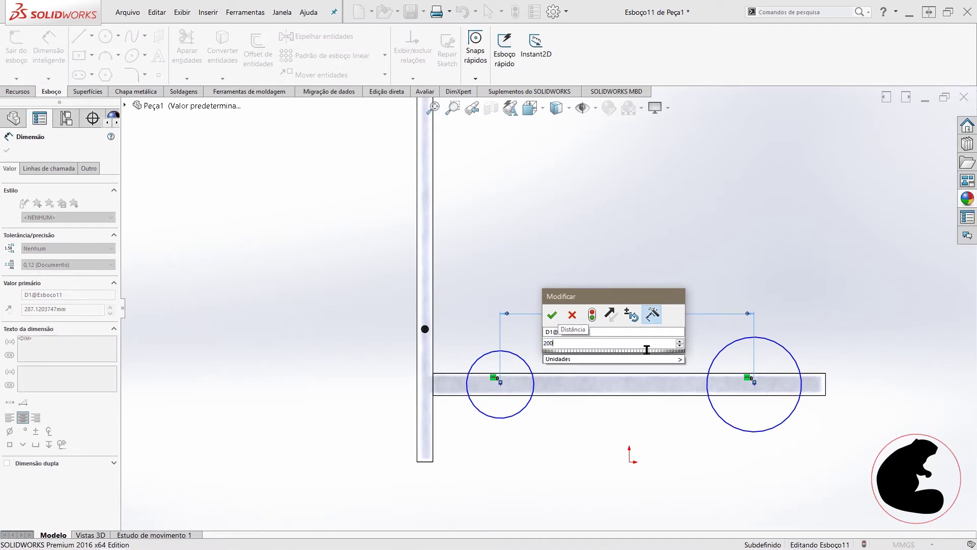
key("BackSpace")
key("BackSpace")
type("50")
key("Return")
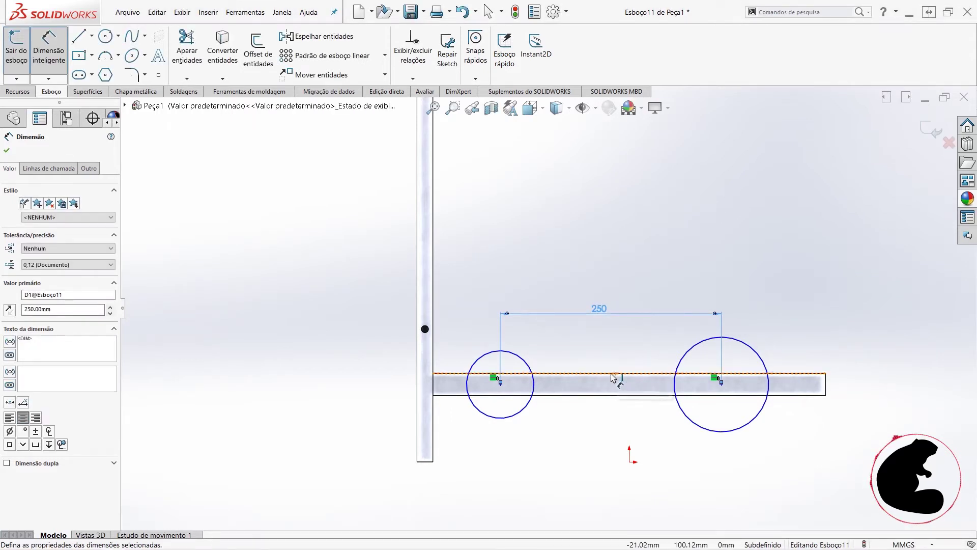
- Dimension the right circle's centre 125 mm from the shelf edge midpoint
left_click(629, 375)
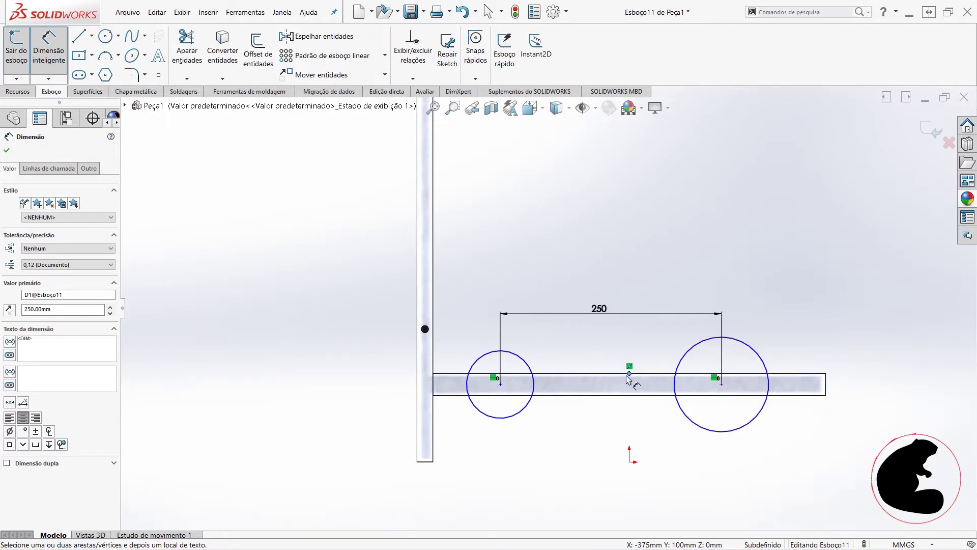
left_click(721, 384)
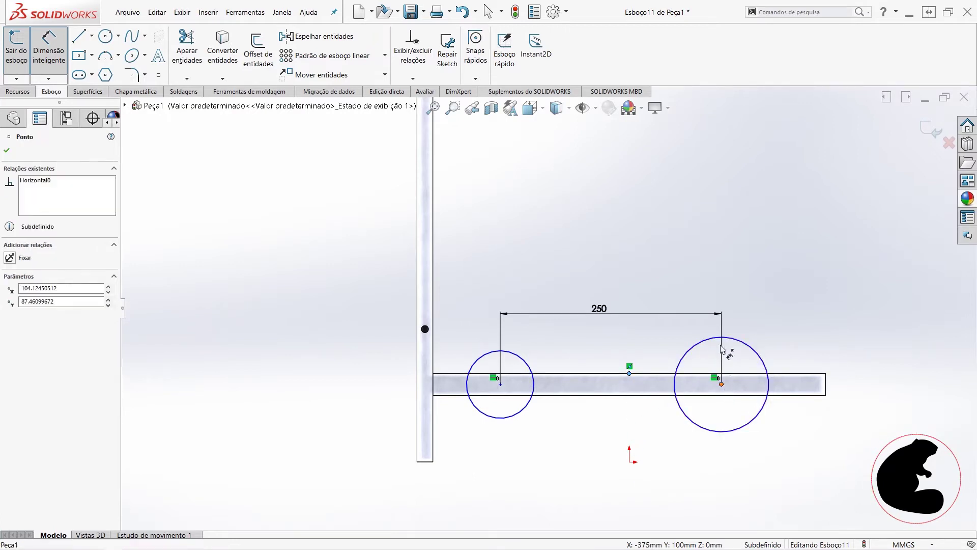
left_click(688, 251)
type("2")
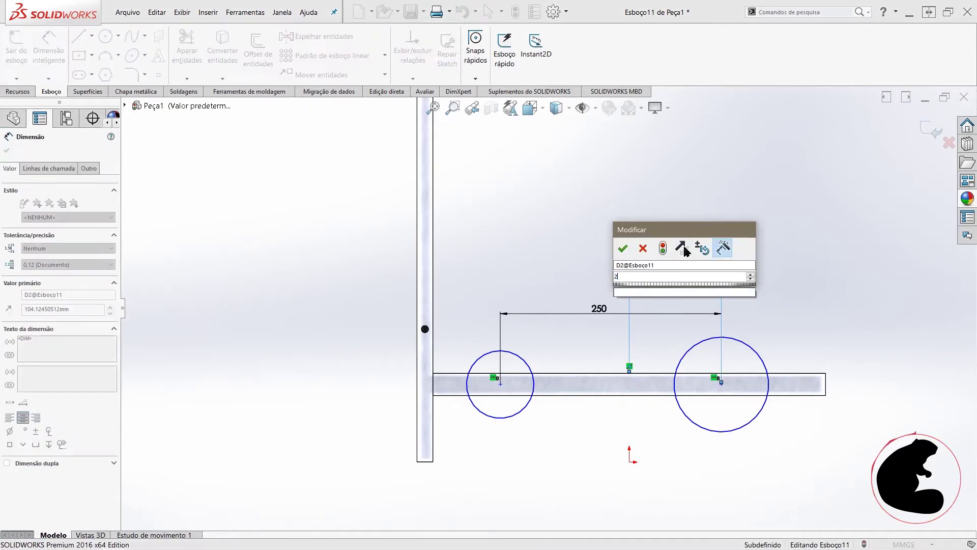
type("/2")
key("Return")
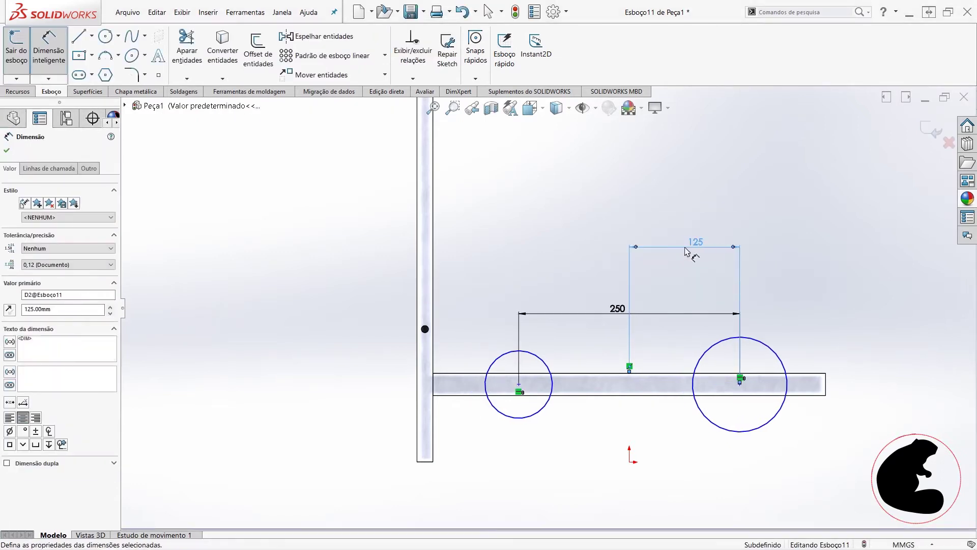
key("Escape")
- Make both circles Equal and set their diameter to 8 mm
left_click(770, 350)
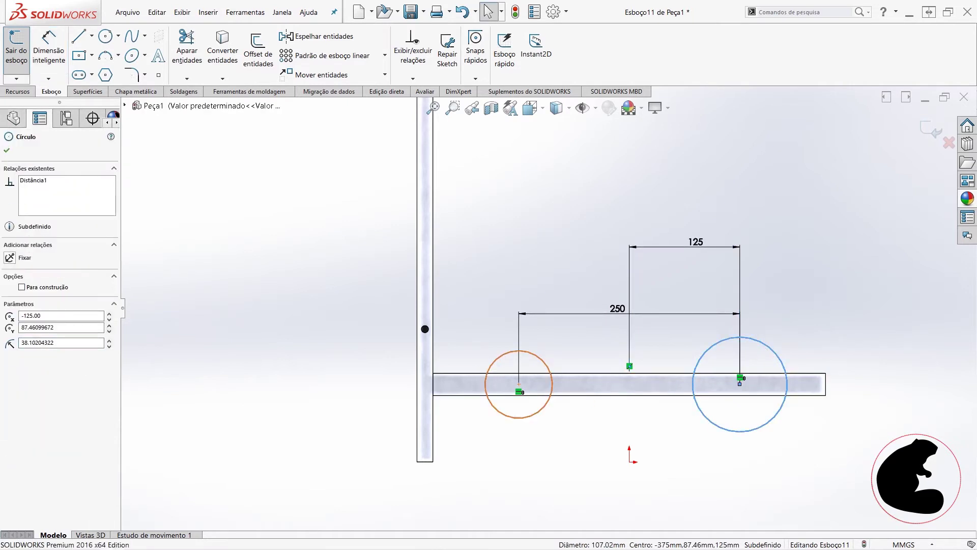
left_click(494, 362, "ctrl")
left_click(560, 318)
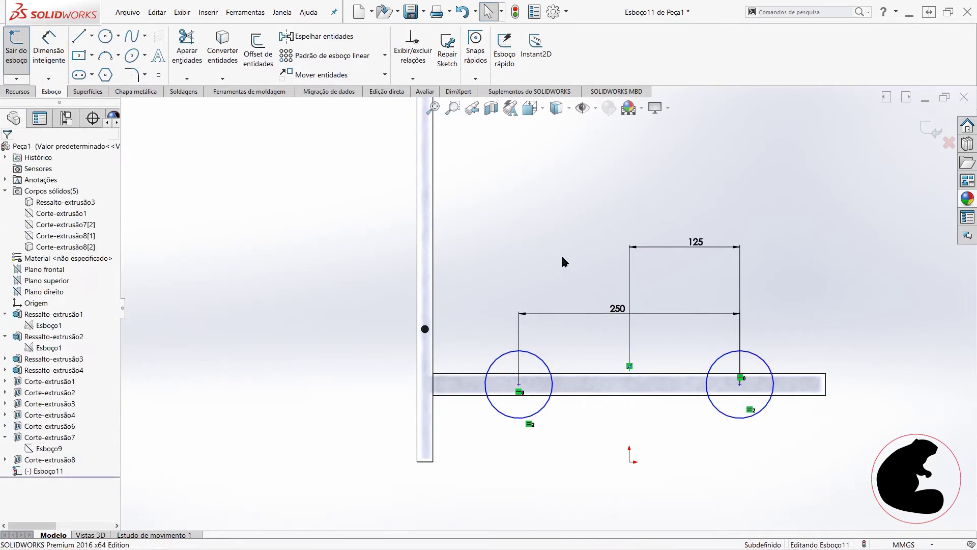
left_click(48, 44)
left_click(768, 362)
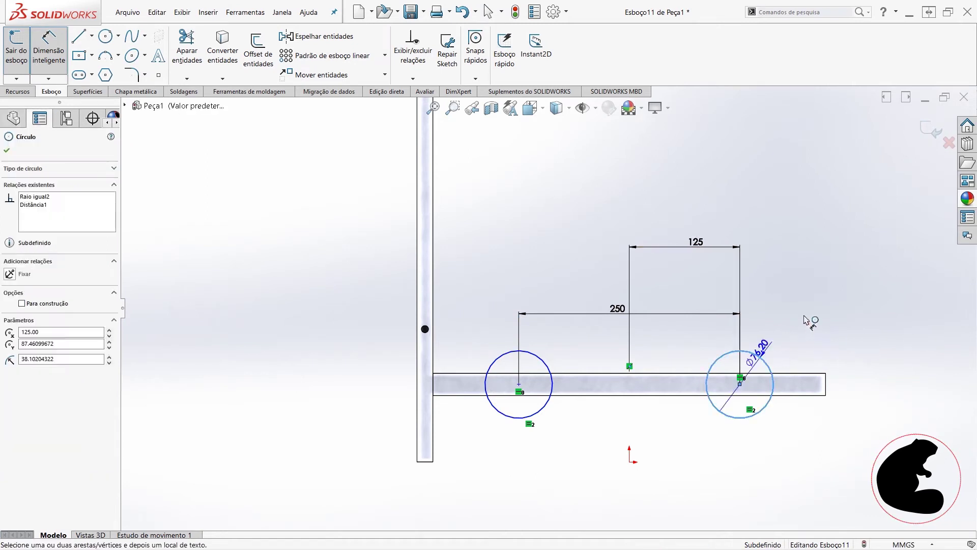
left_click(806, 319)
type("8.00mm")
key("Return")
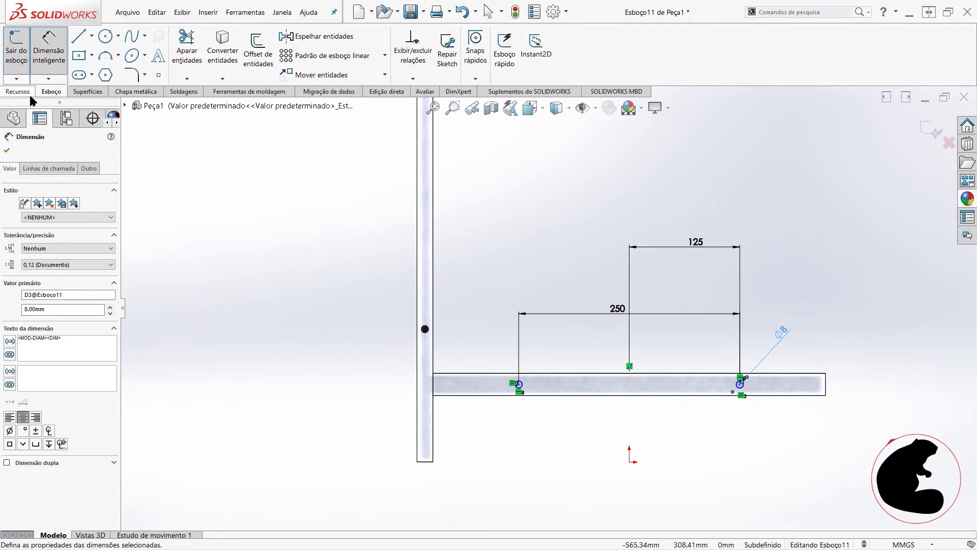
scroll(656, 338, "down", 2)
key("Escape")
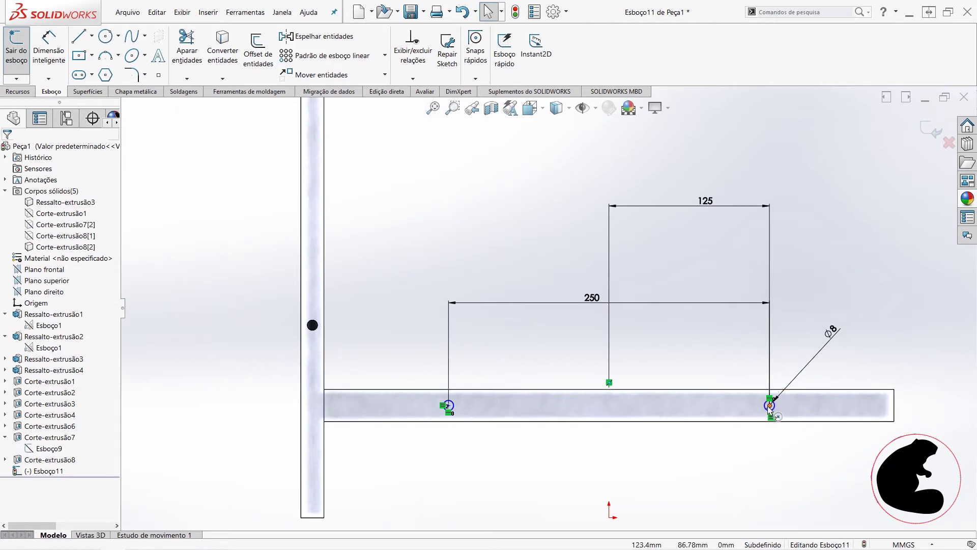
- Relate the right circle's centre to the shelf end point to fully define the sketch
left_click(769, 407)
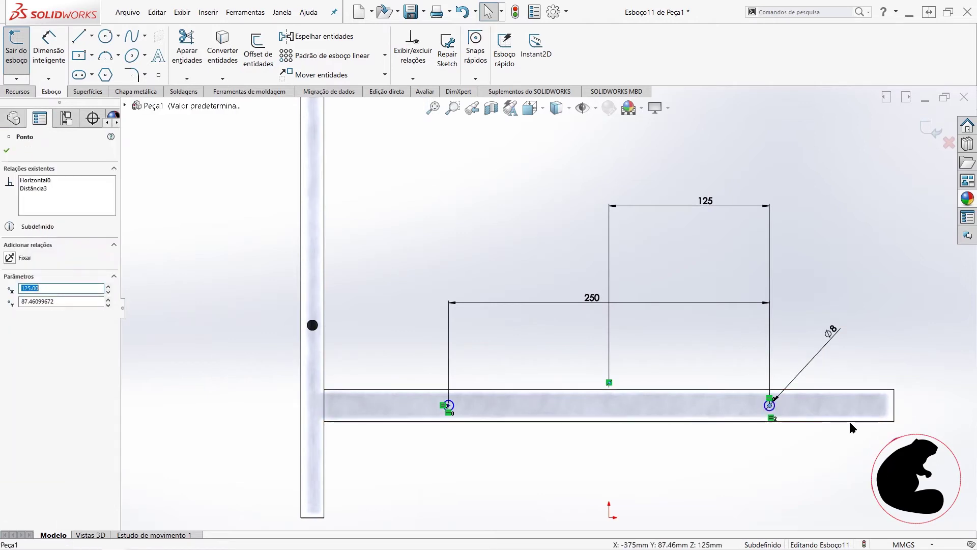
left_click(895, 407, "ctrl")
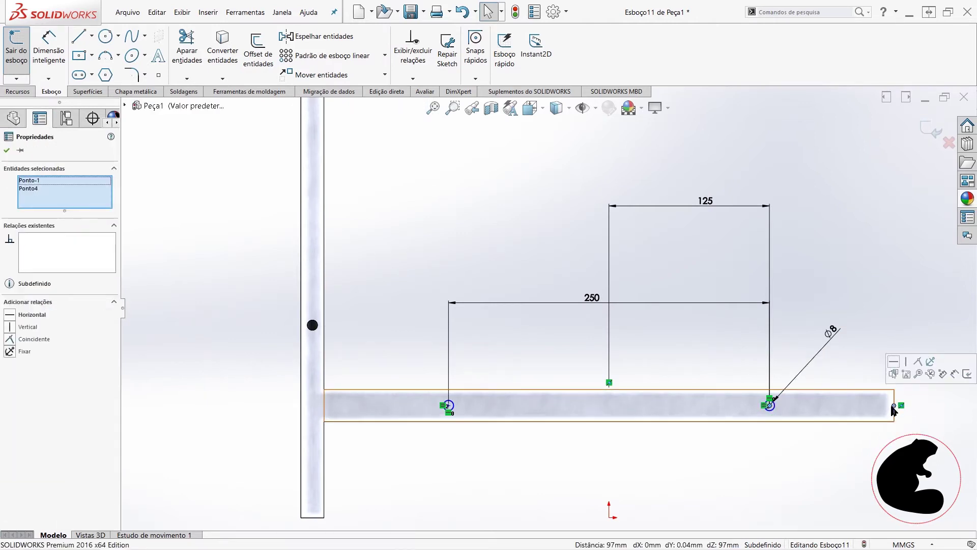
left_click(894, 362)
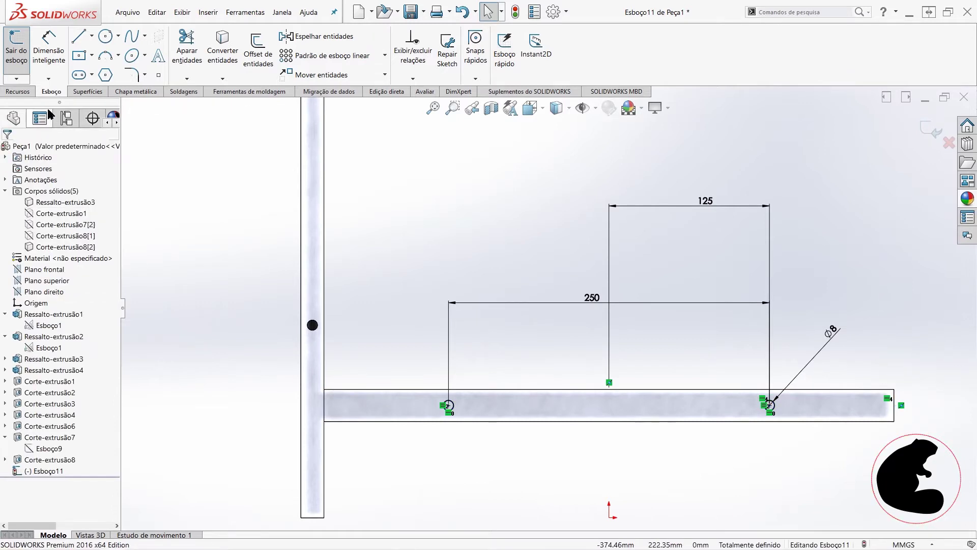
left_click(25, 95)
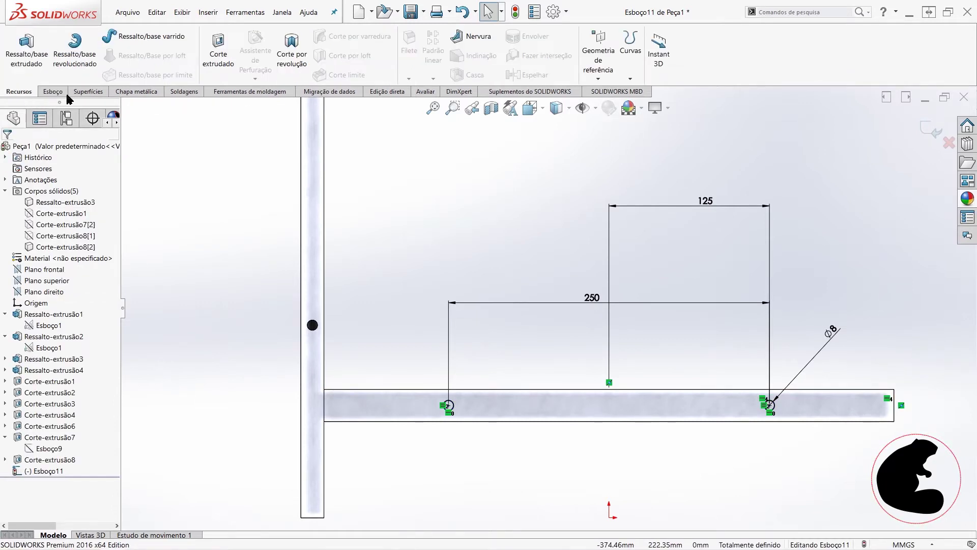
- Extrude-cut the two Ø8 holes 34 mm deep and orbit to inspect them
left_click(219, 66)
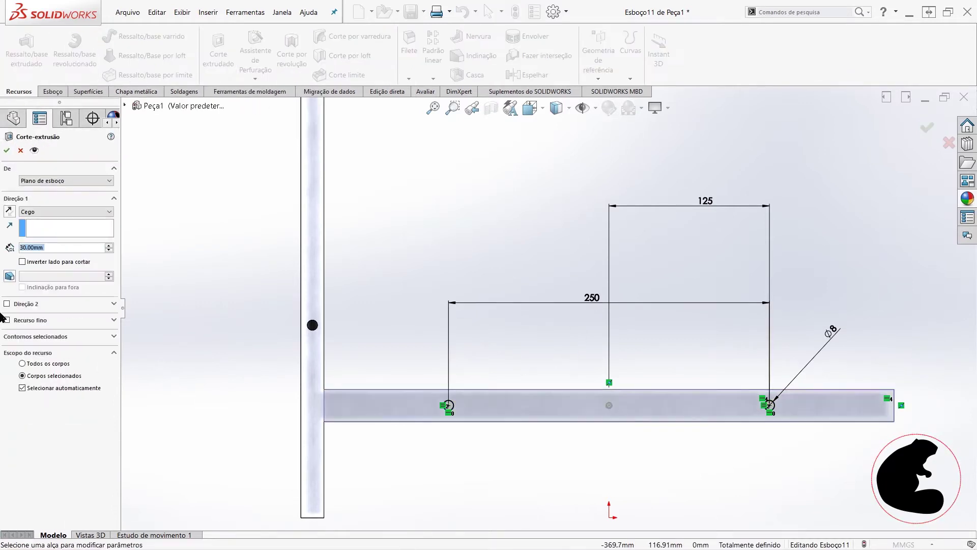
type("34")
key("Return")
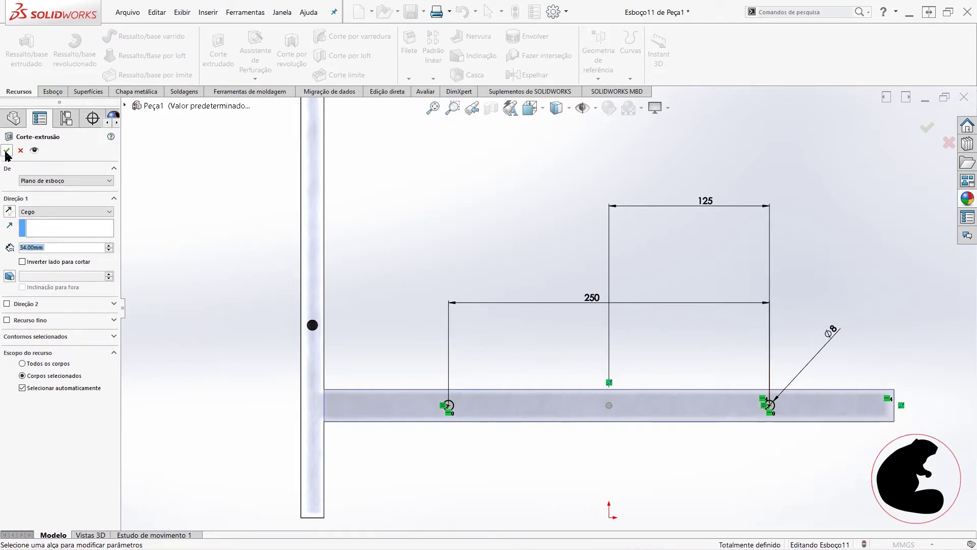
left_click(6, 151)
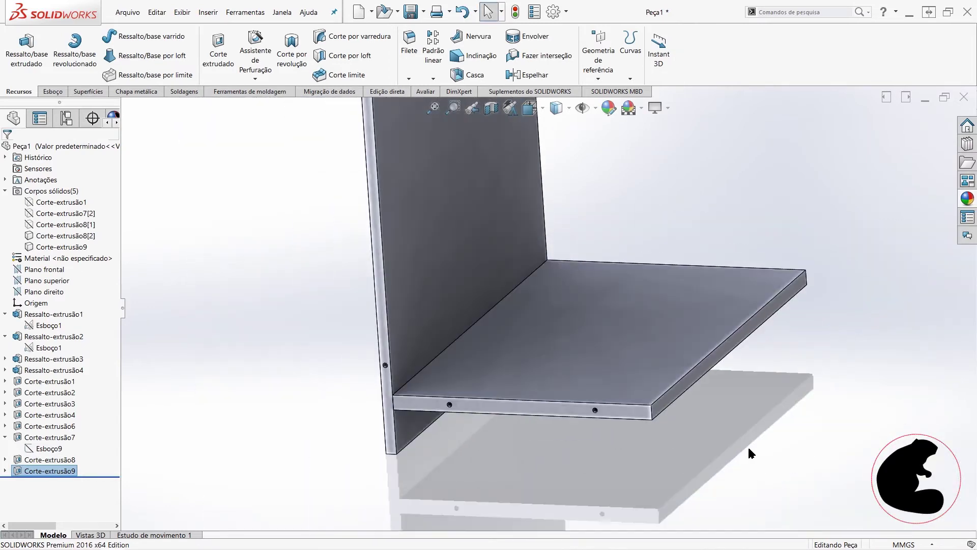
scroll(608, 405, "down", 3)
scroll(600, 405, "down", 3)
mouse_move(600, 408)
middle_mouse_down()
mouse_move(599, 371)
mouse_move(563, 386)
middle_mouse_up()
scroll(611, 407, "up", 5)
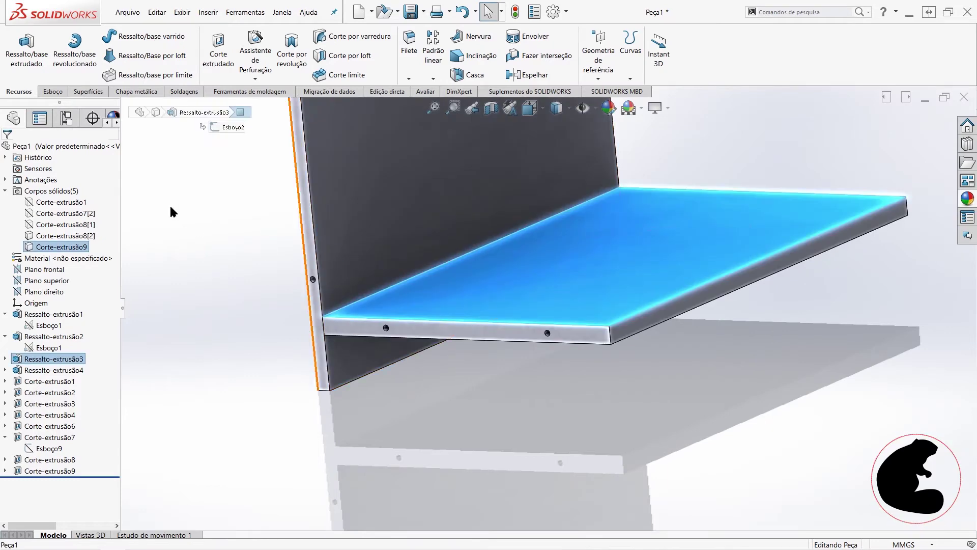
left_click(53, 91)
- Start a sketch on the plate face, view it Normal To, and draw two circles
left_click(16, 49)
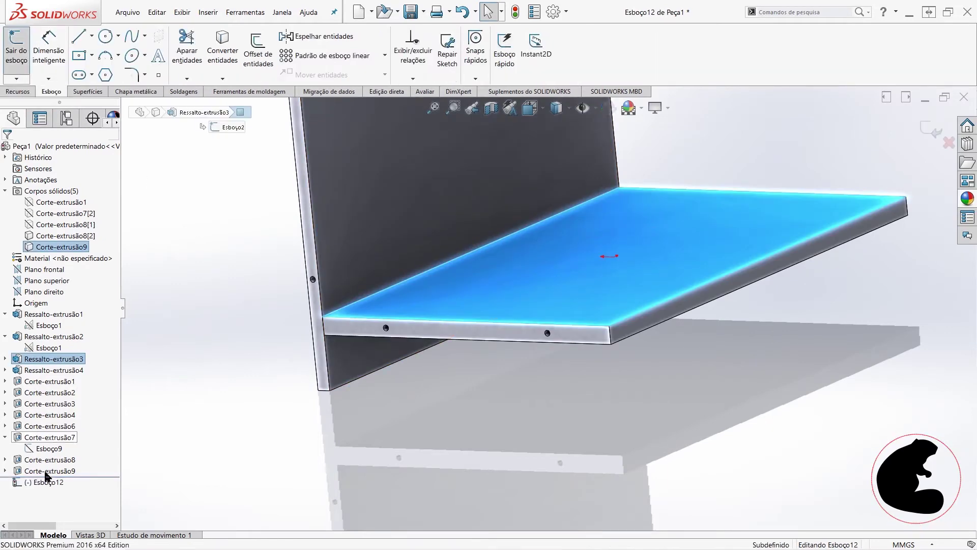
right_click(47, 485)
left_click(65, 371)
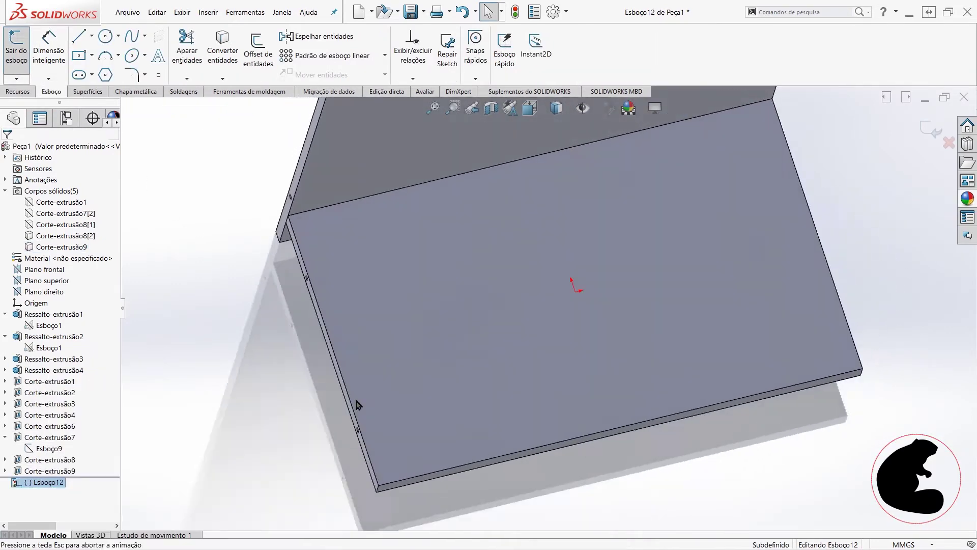
left_click(105, 36)
left_click(342, 234)
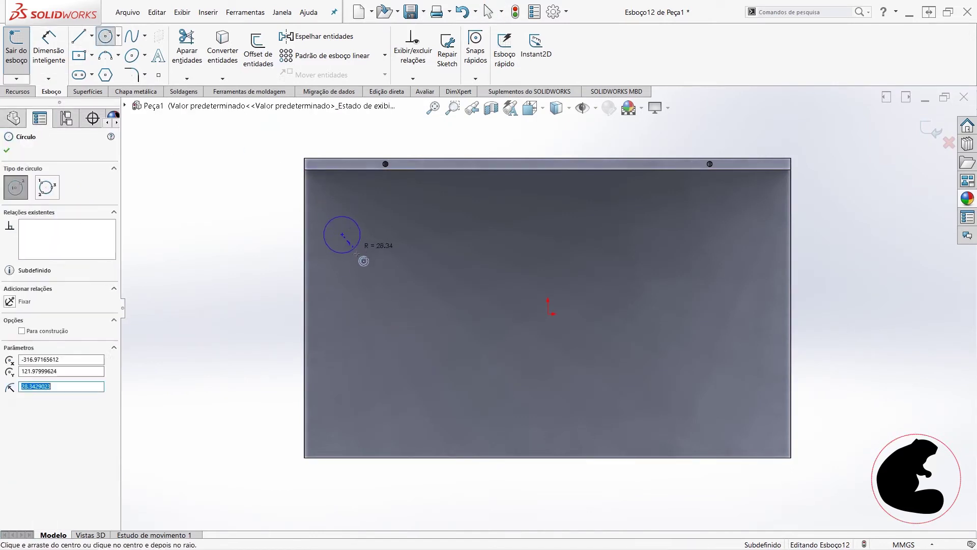
left_click(342, 369)
left_click(360, 388)
key("Escape")
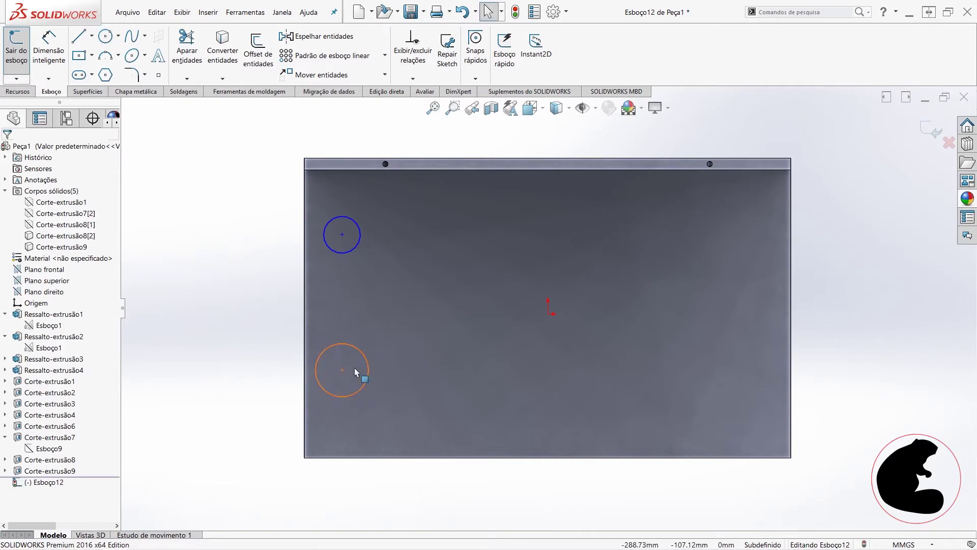
- Make the two circles Equal and align their centres Vertically
left_click_drag(237, 179, 448, 418)
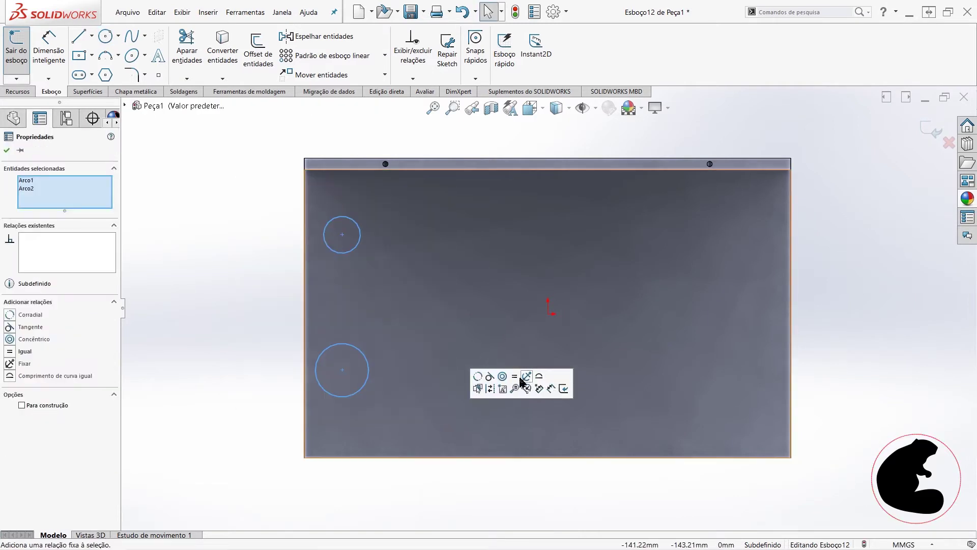
left_click(530, 385)
left_click(865, 298)
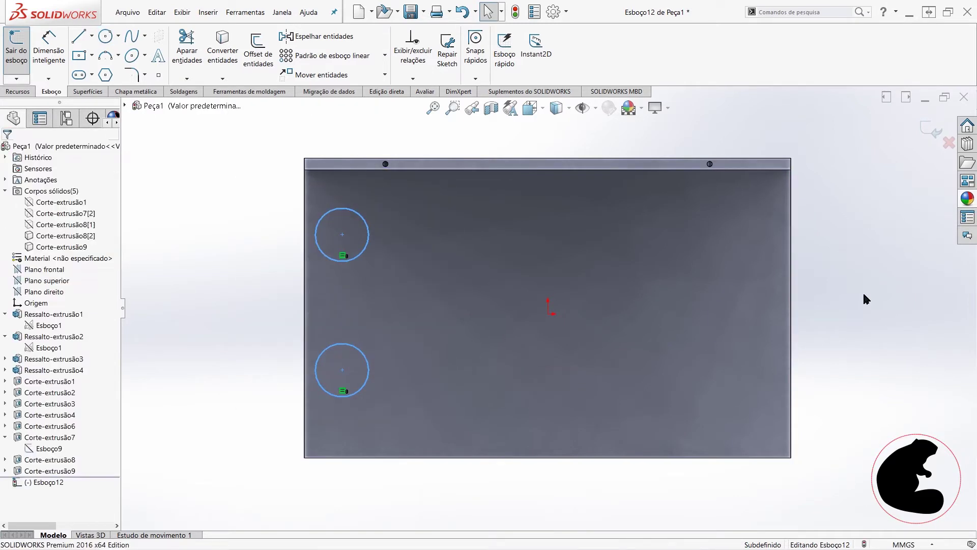
left_click(342, 234)
left_click(342, 370, "ctrl")
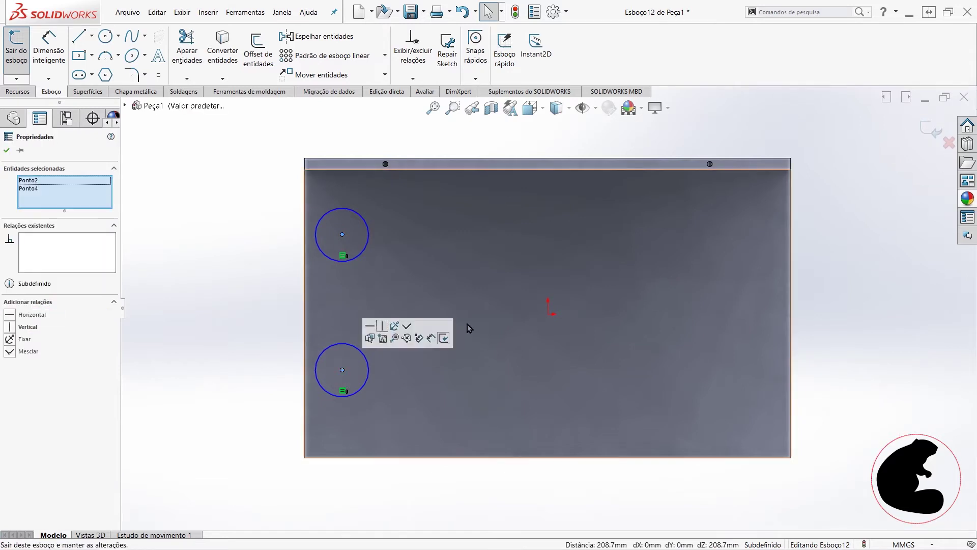
left_click(382, 325)
left_click(860, 264)
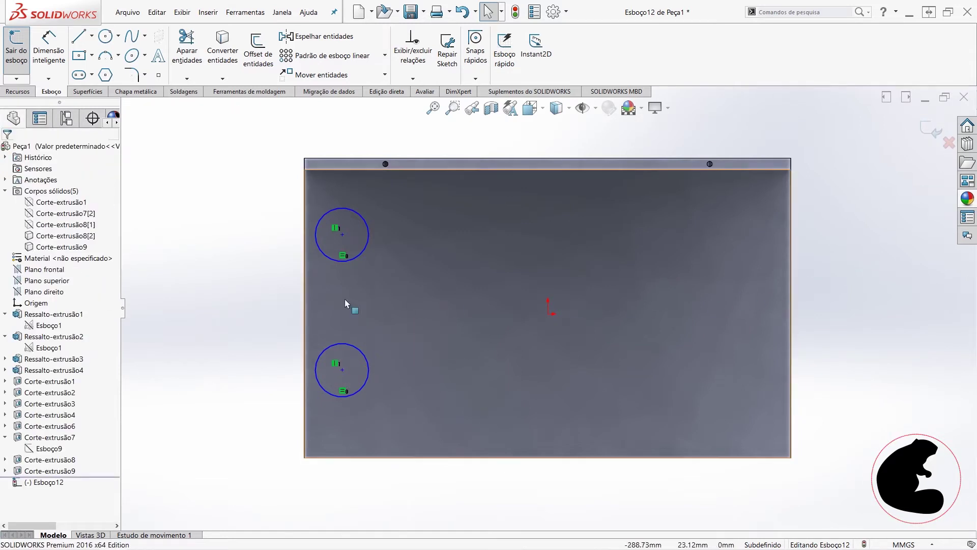
- Dimension the circle diameter to 15 mm and their centre spacing to 250 mm
left_click(46, 49)
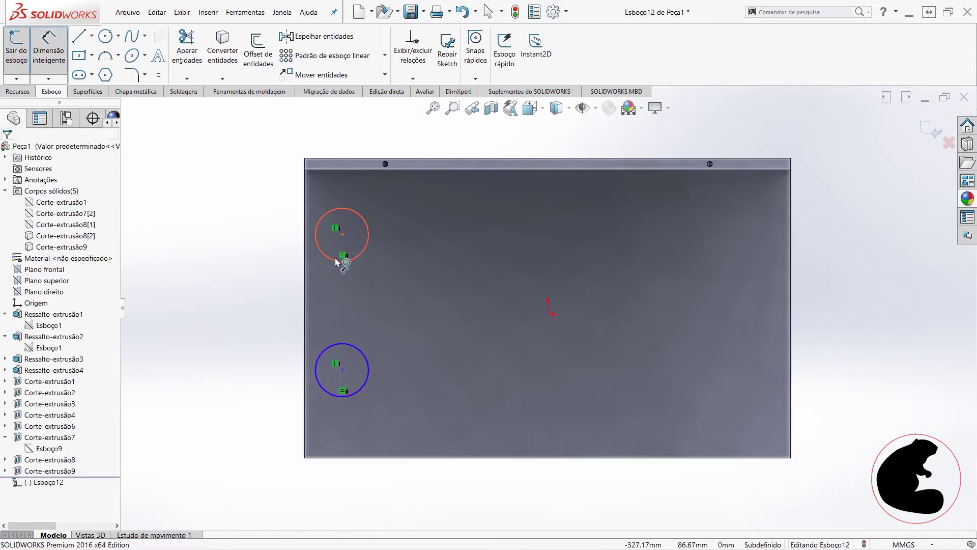
left_click(324, 255)
left_click(234, 224)
type("15")
key("Return")
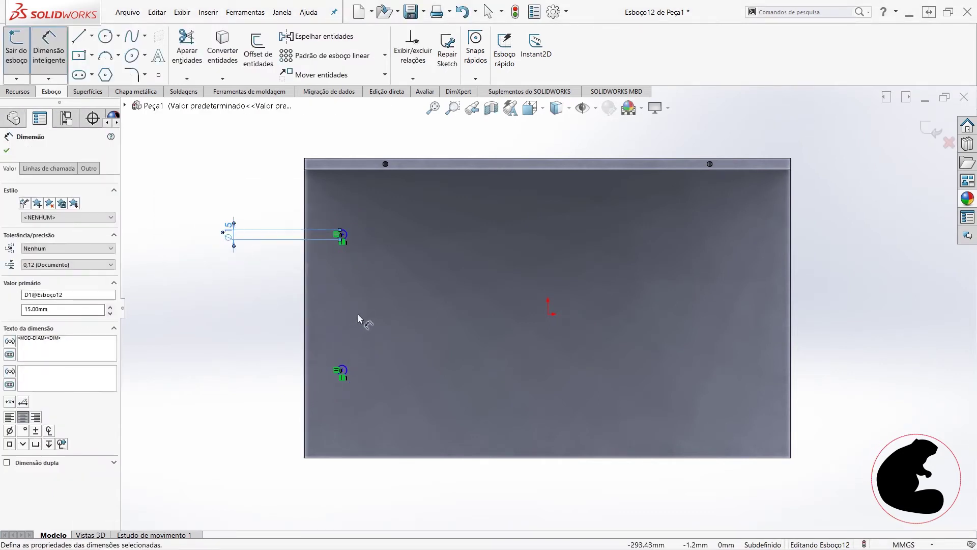
left_click(342, 236)
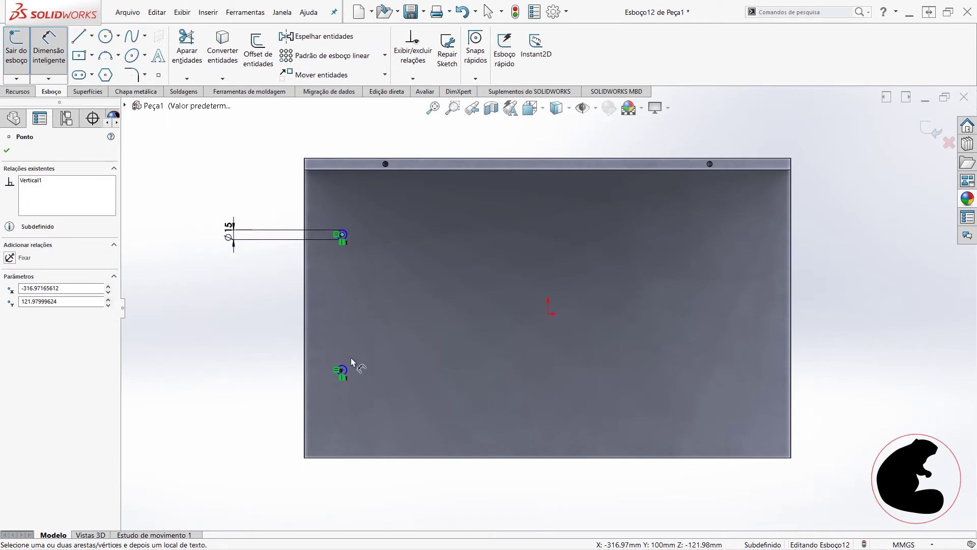
left_click(342, 370)
left_click(393, 316)
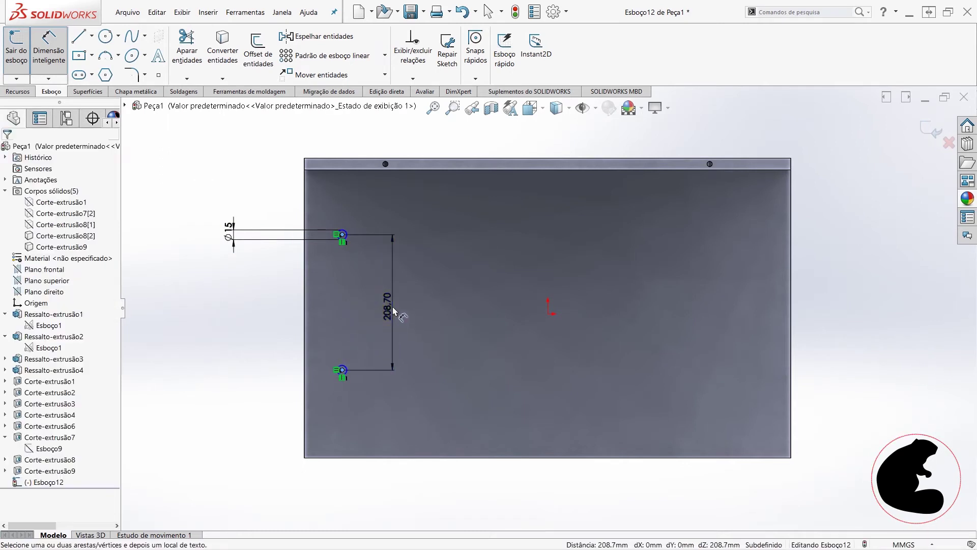
type("250")
key("Return")
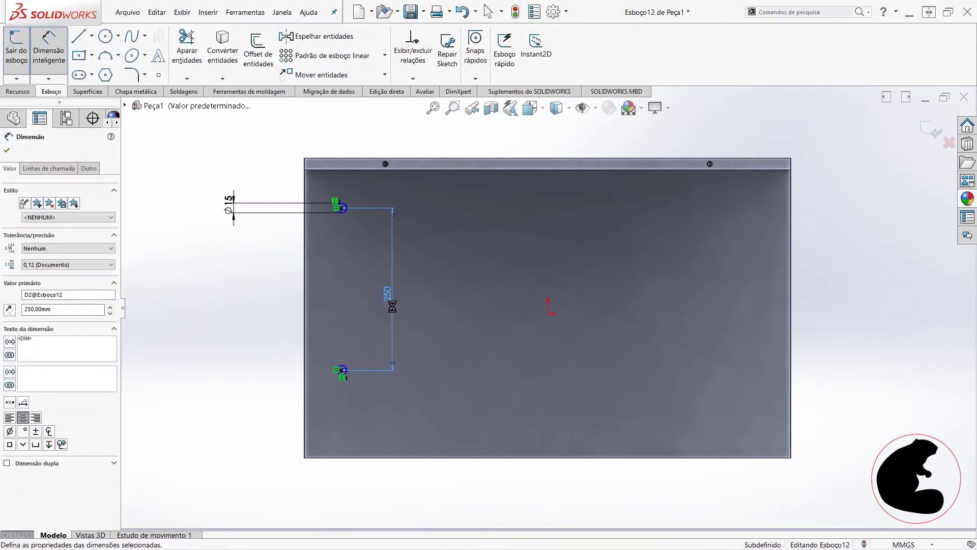
- Dimension the bottom circle 125 mm (250/2) and 34 mm from the panel edges
left_click(346, 370)
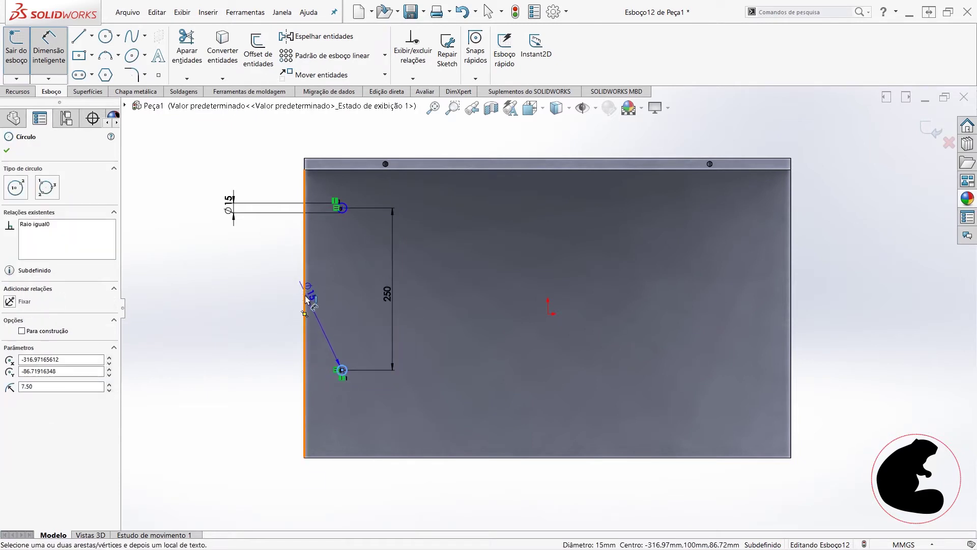
left_click(305, 312)
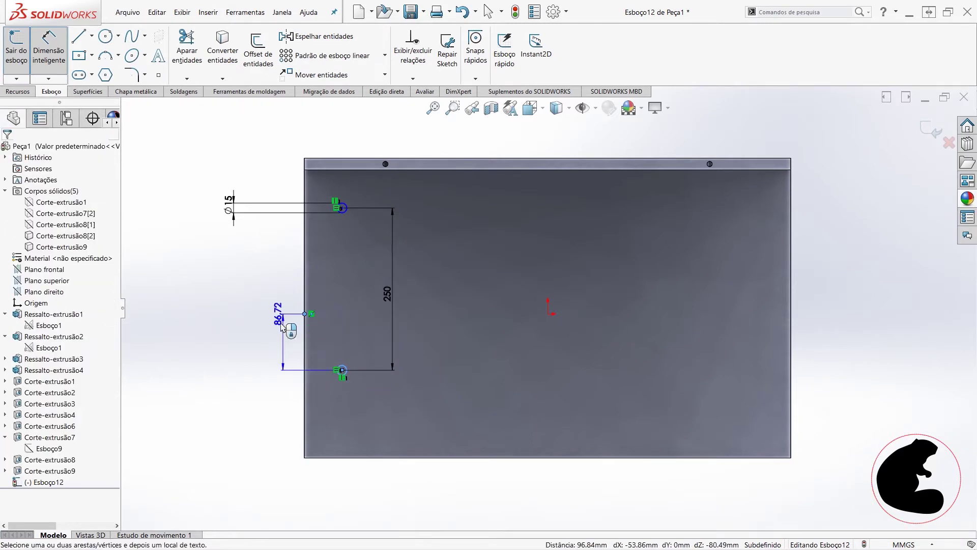
left_click(234, 351)
type("250/2")
key("Return")
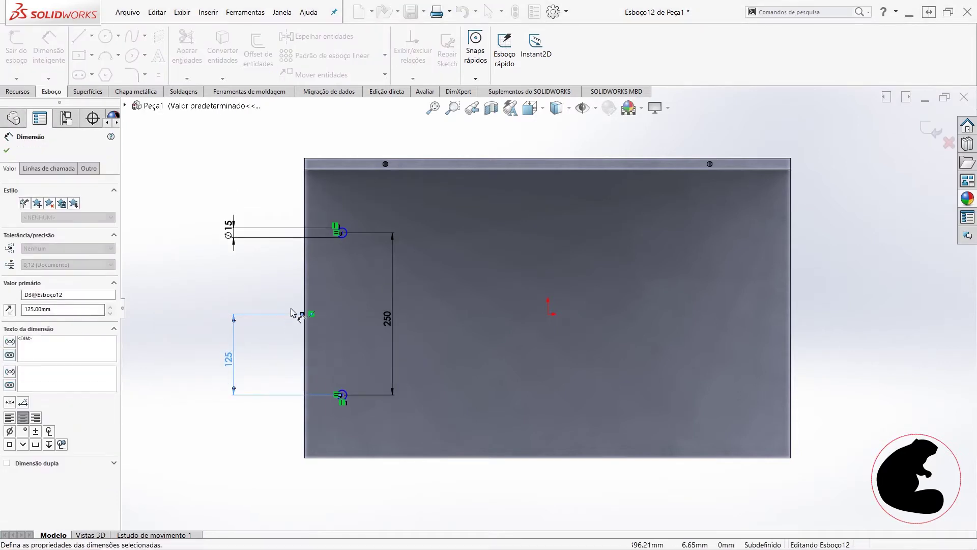
scroll(337, 376, "down", 3)
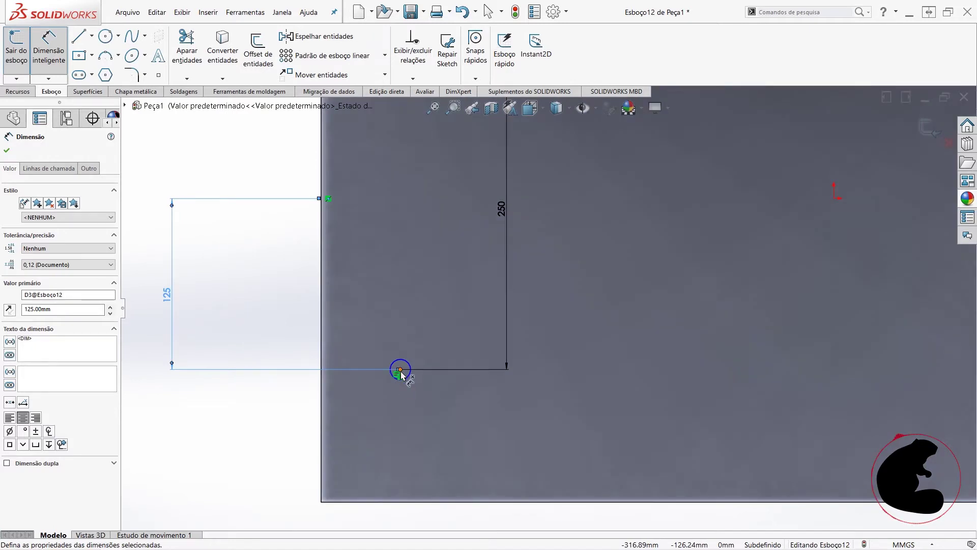
left_click(400, 370)
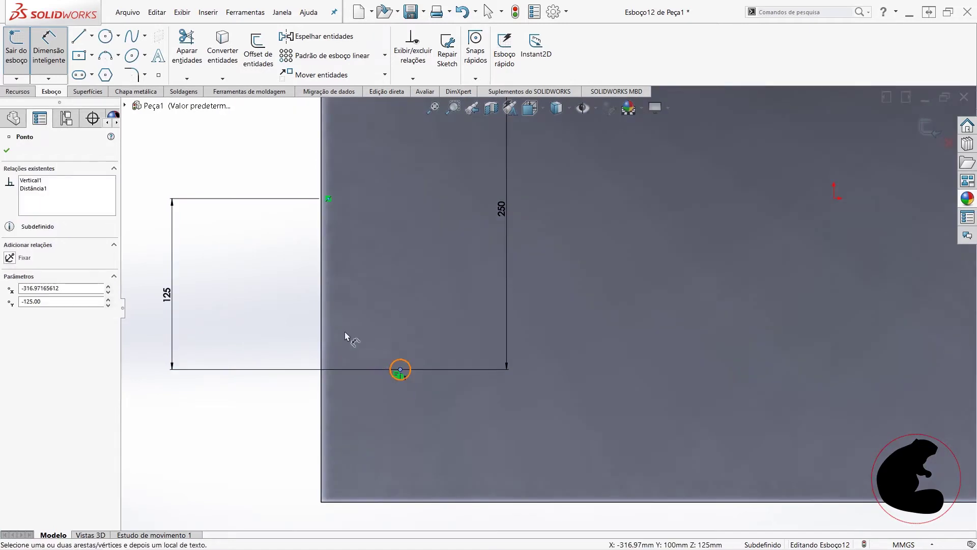
left_click(322, 316)
left_click(273, 340)
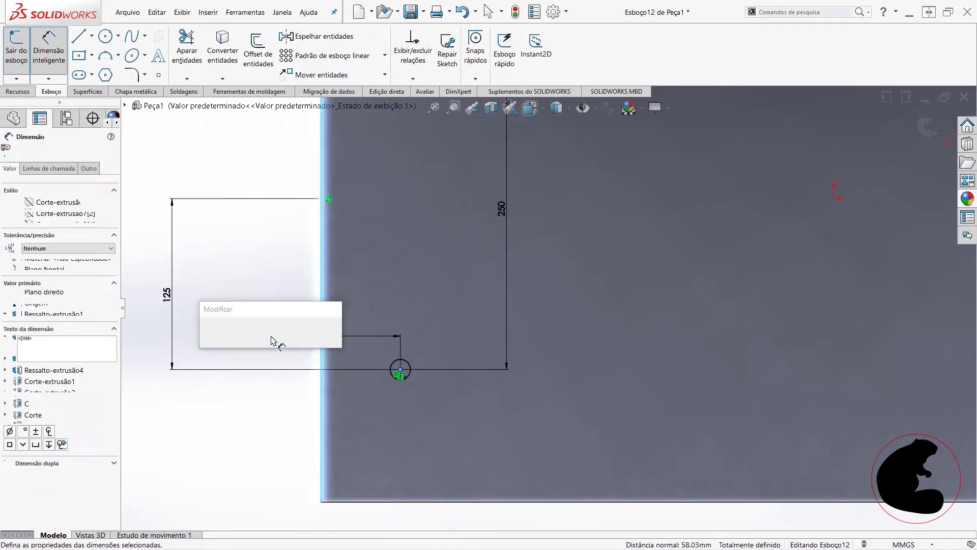
type("34")
key("Return")
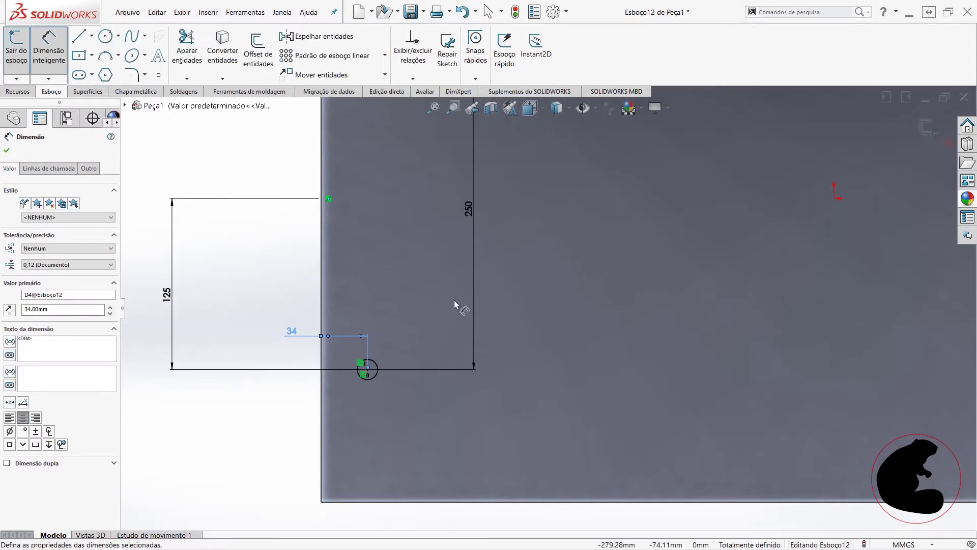
scroll(440, 300, "up", 3)
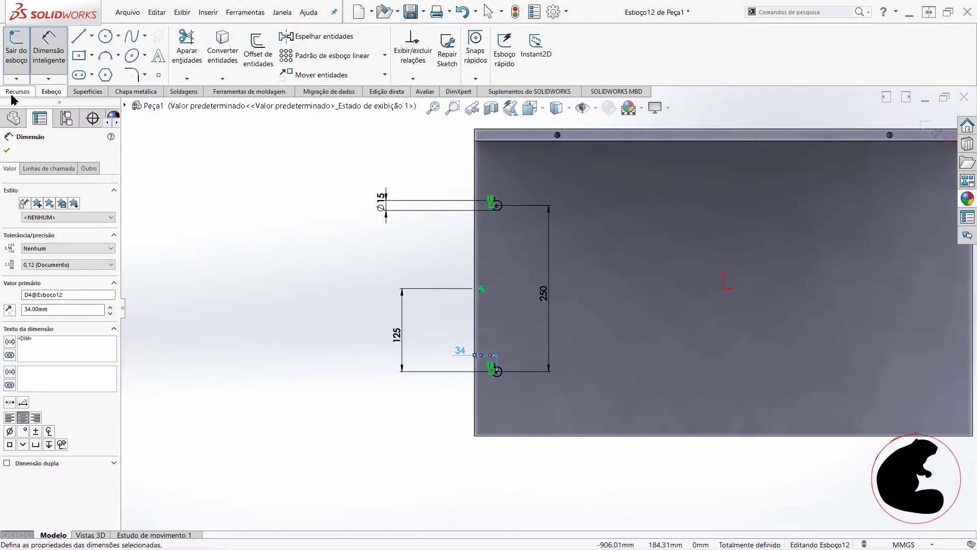
left_click(13, 93)
- Extrude-cut the two Ø15 circles 18 mm deep into the plate
left_click(216, 56)
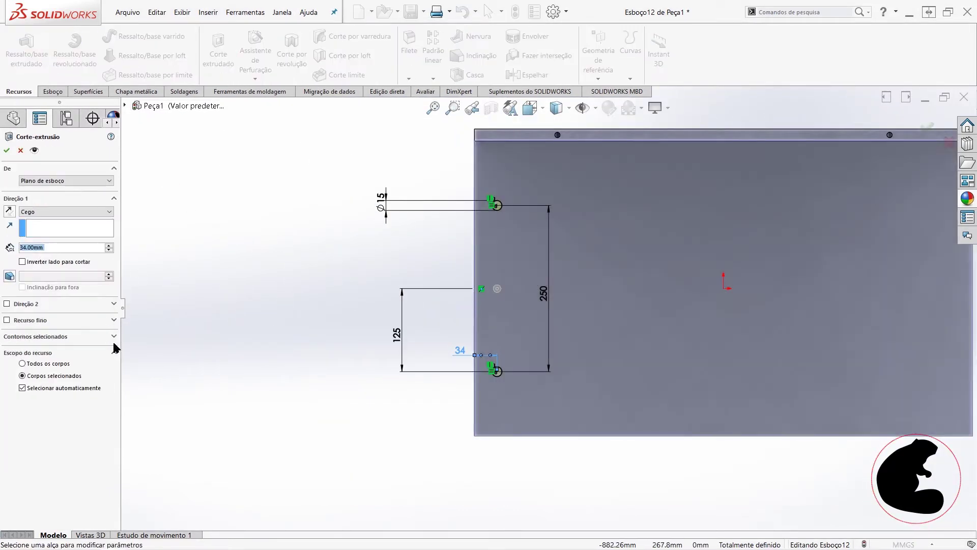
middle_click_drag(808, 353, 668, 440)
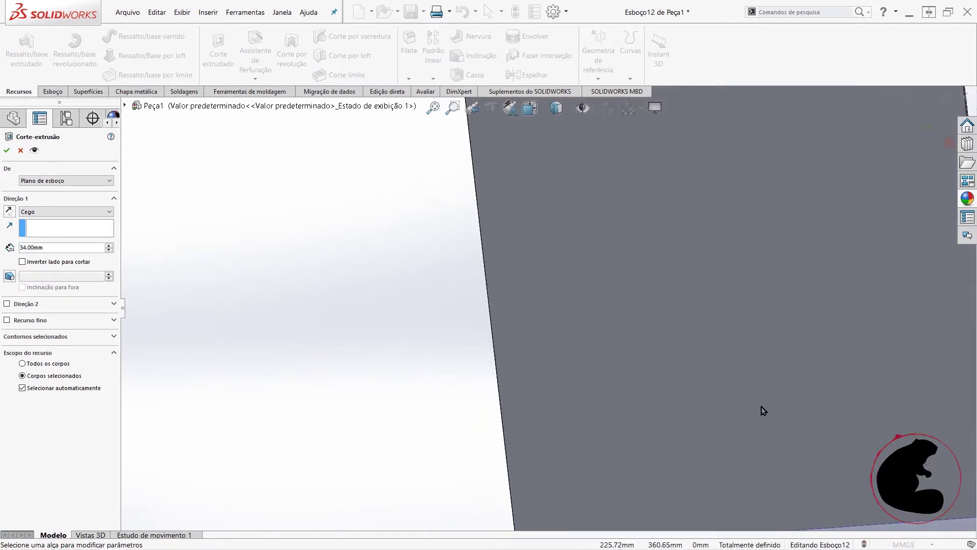
scroll(417, 263, "down", 5)
scroll(374, 240, "up", 5)
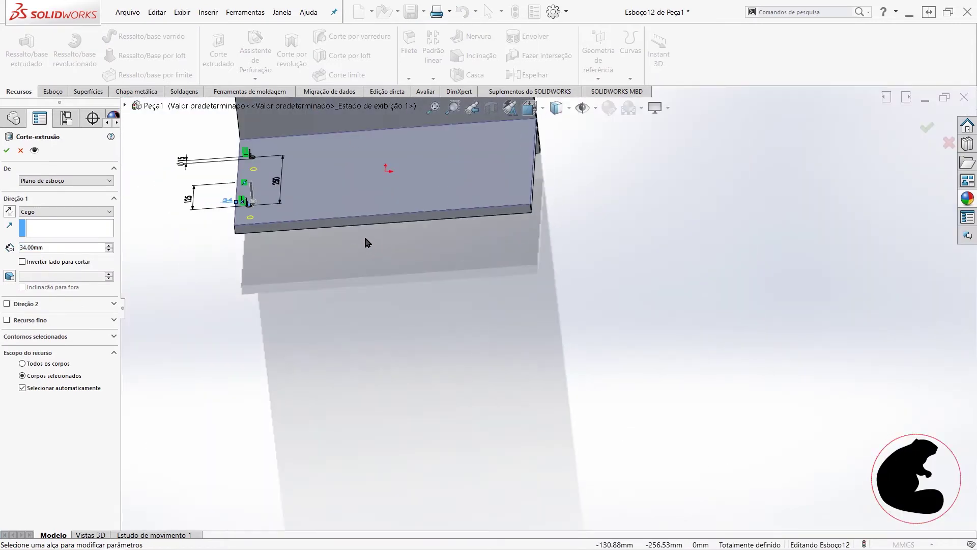
scroll(366, 207, "down", 2)
scroll(388, 326, "down", 2)
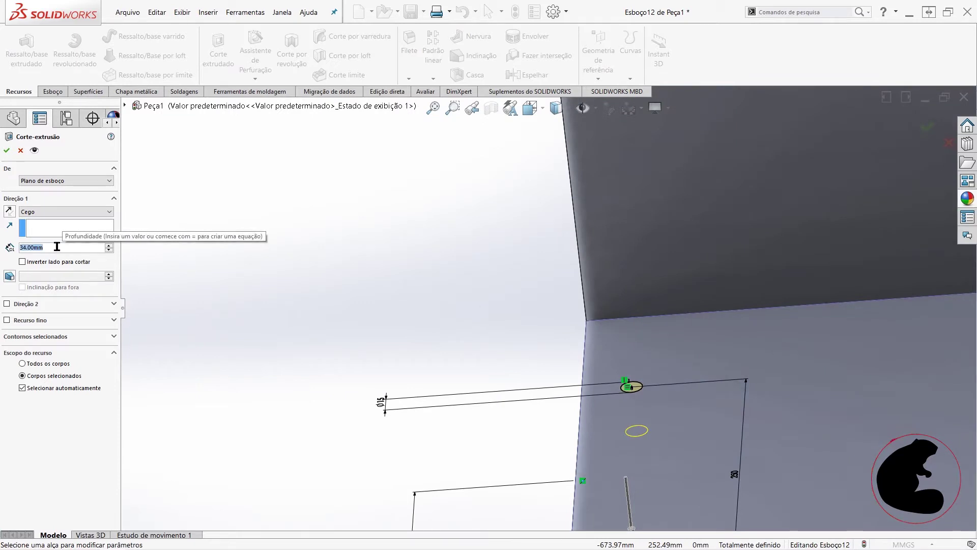
type("18")
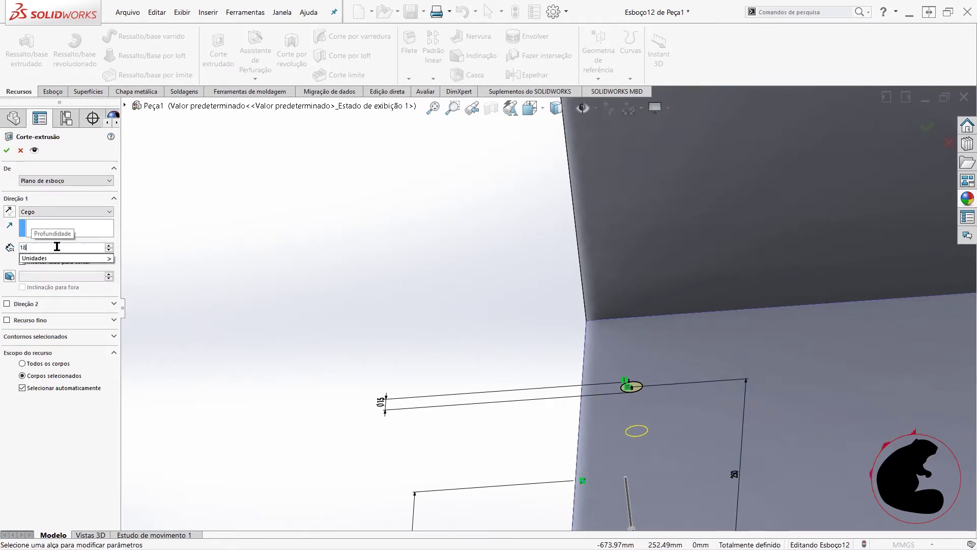
key("Return")
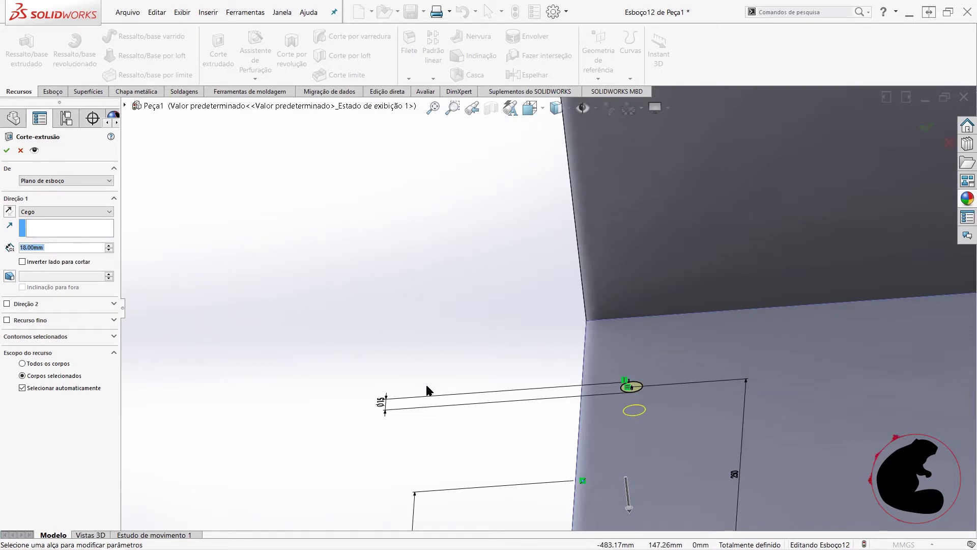
scroll(548, 394, "up", 2)
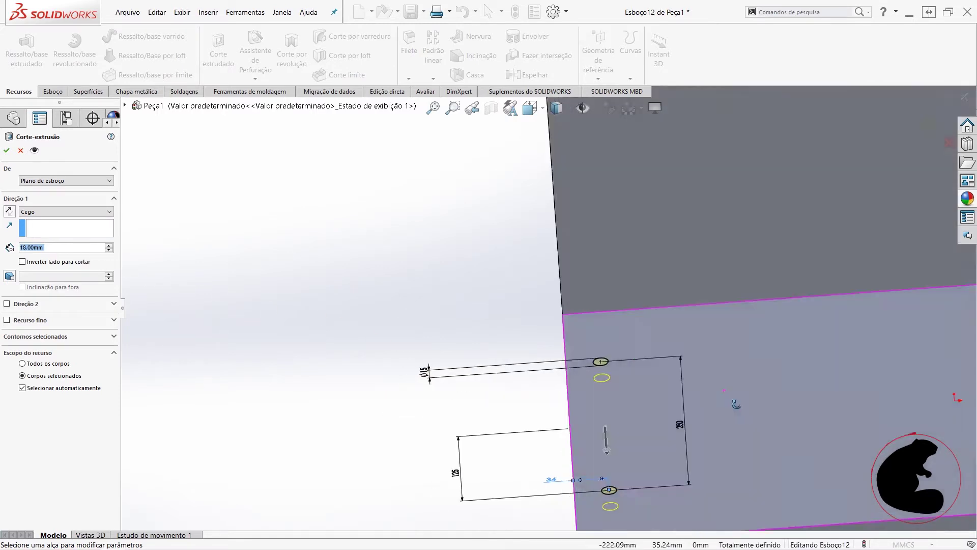
middle_click_drag(691, 392, 586, 367)
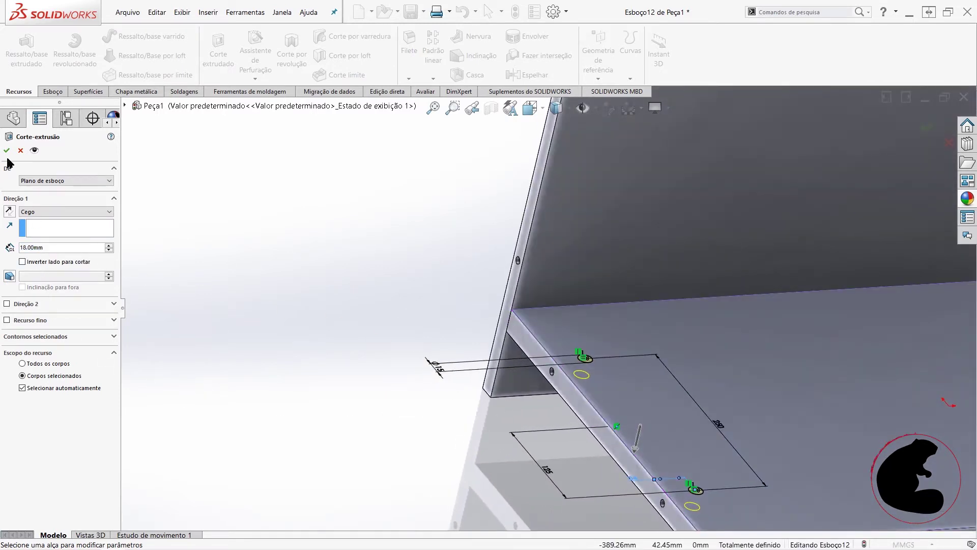
left_click(6, 151)
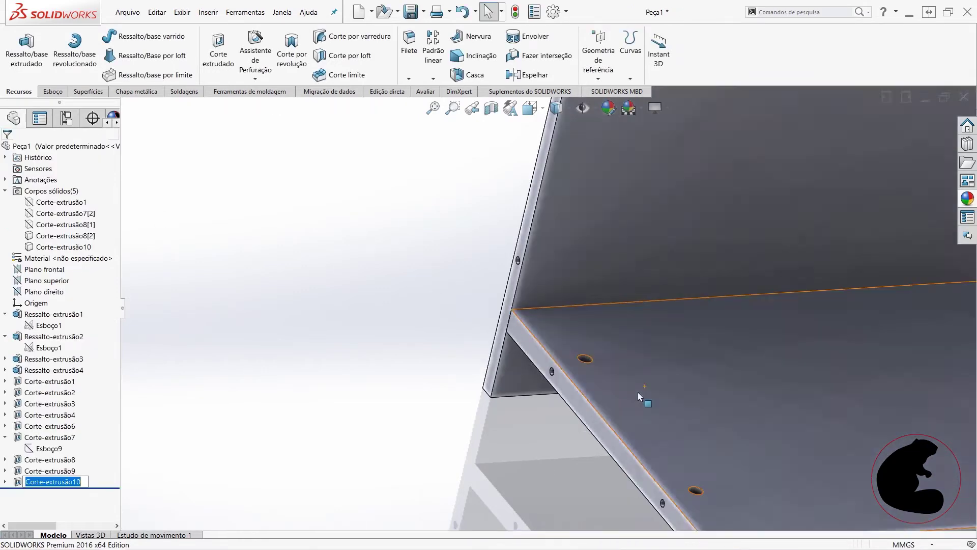
- Orbit and zoom to inspect the new holes, then start the Espelhar mirror feature
middle_click_drag(640, 395, 646, 366)
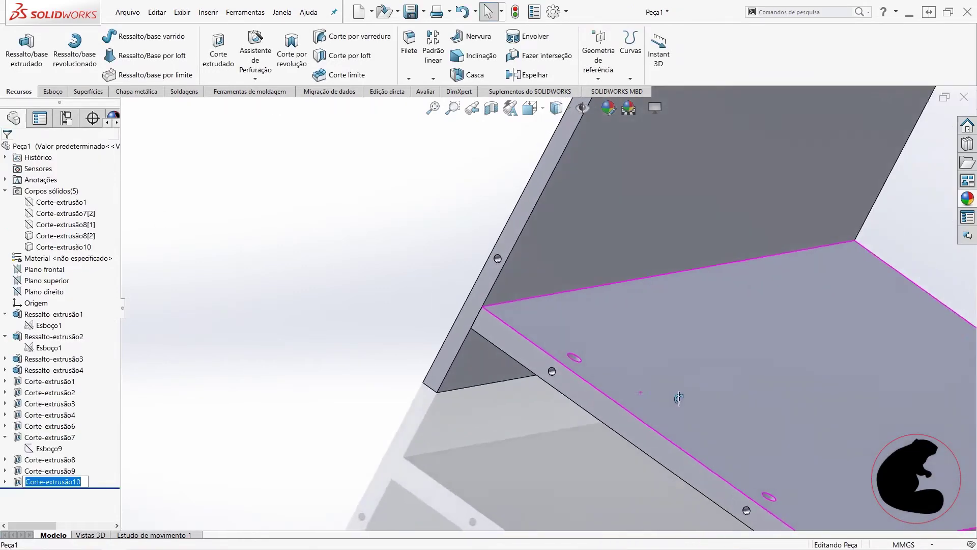
scroll(497, 355, "down", 3)
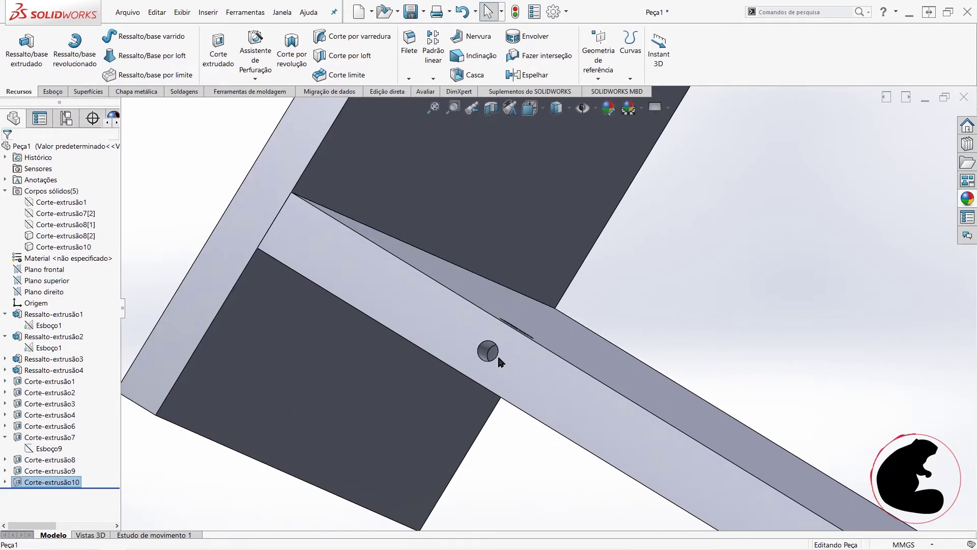
scroll(488, 356, "down", 3)
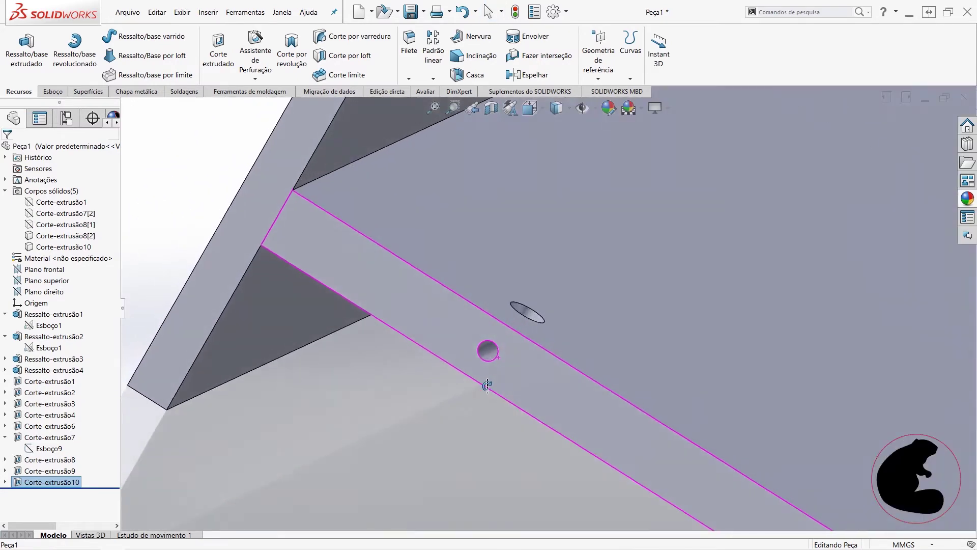
middle_click_drag(487, 385, 476, 429)
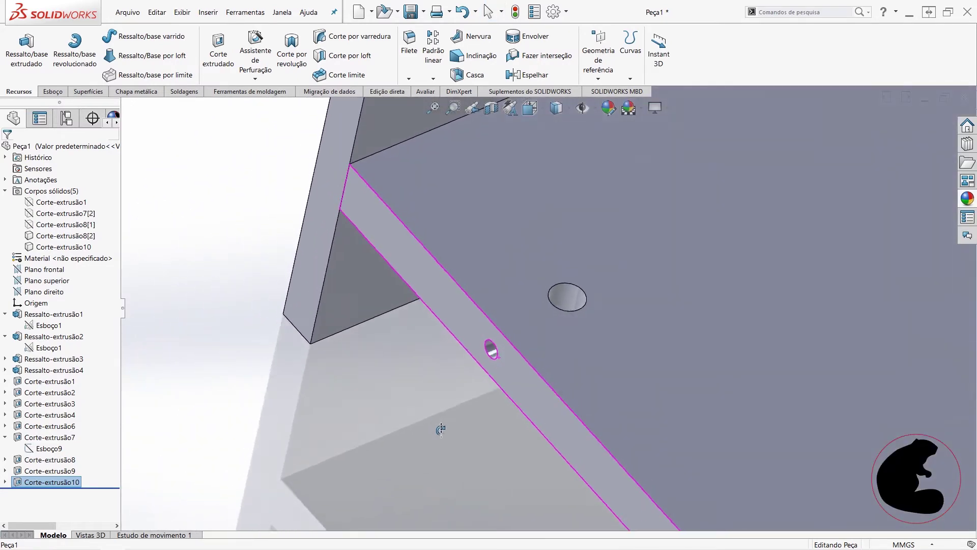
scroll(498, 423, "up", 5)
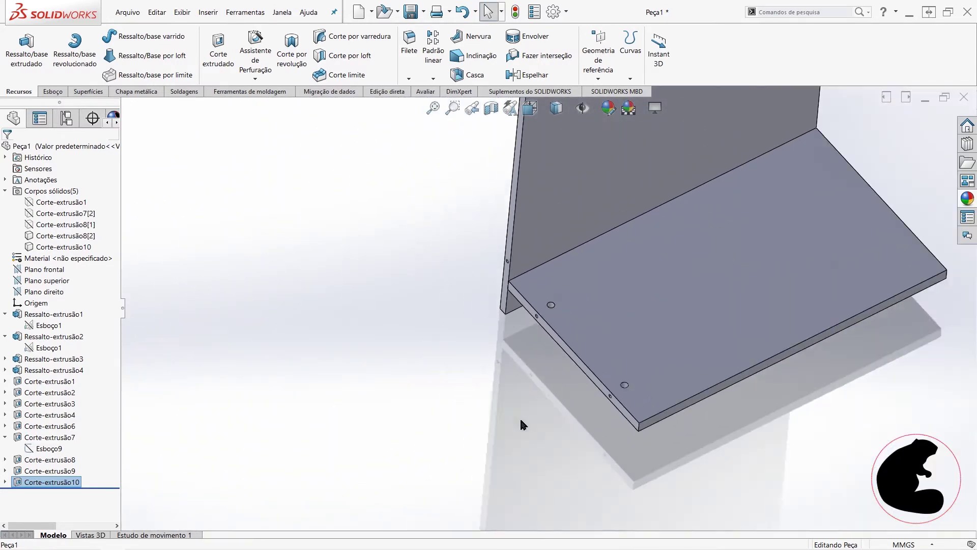
scroll(647, 359, "up", 1)
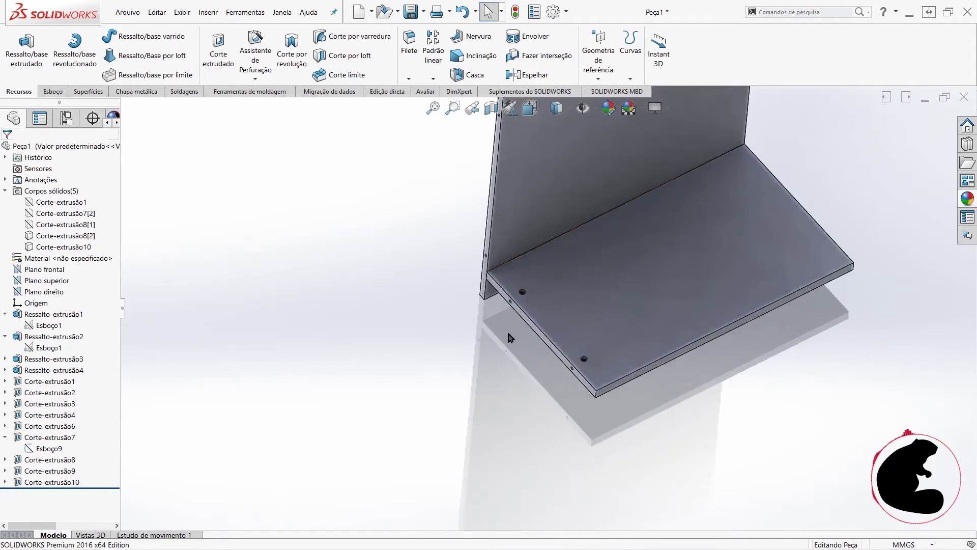
middle_click_drag(820, 240, 804, 276)
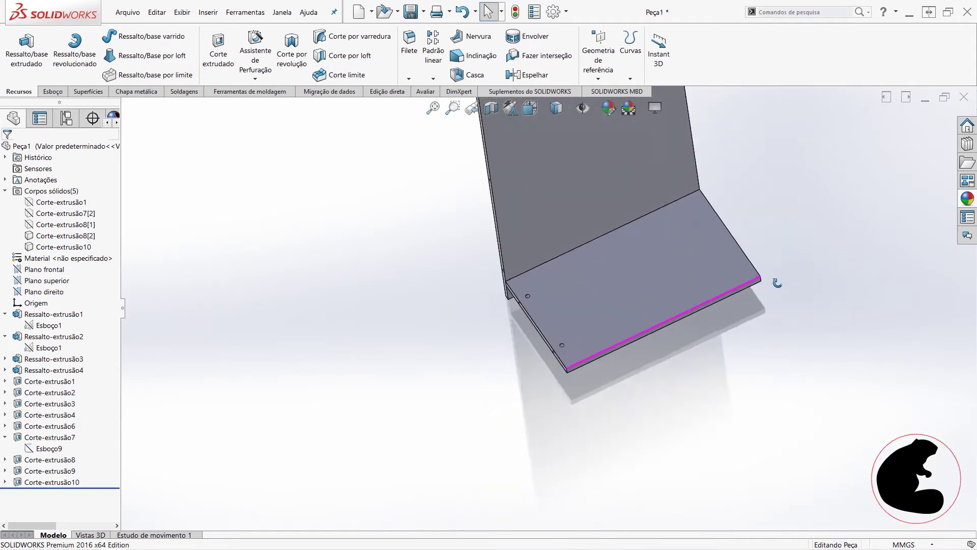
left_click(433, 80)
left_click(450, 115)
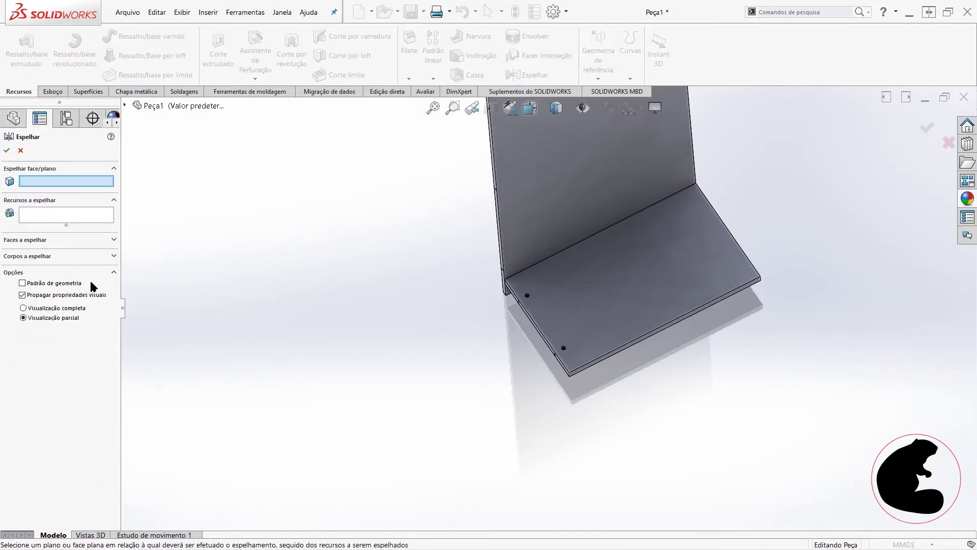
- Mirror Corte-extrusão10 and Corte-extrusão9 across Plano direito and view the mirrored holes
left_click(125, 105)
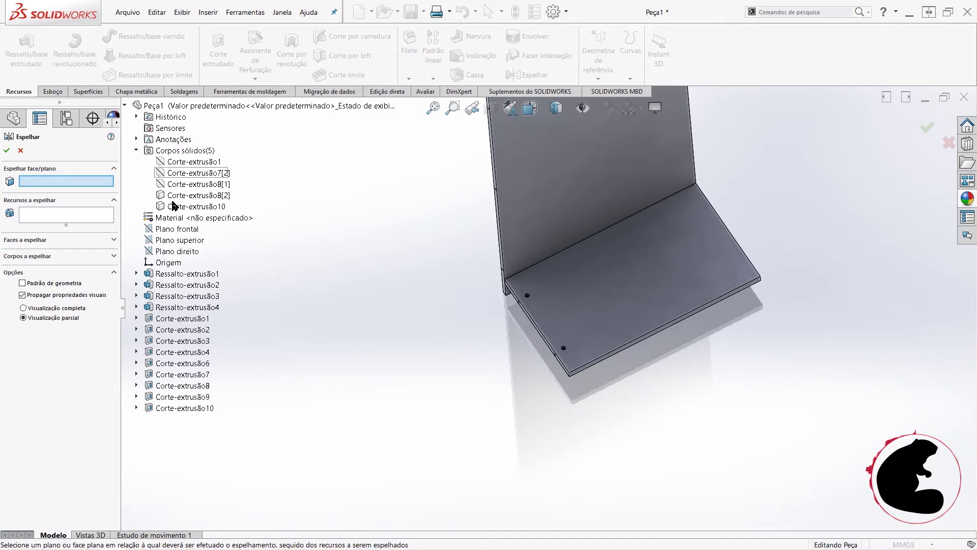
left_click(177, 251)
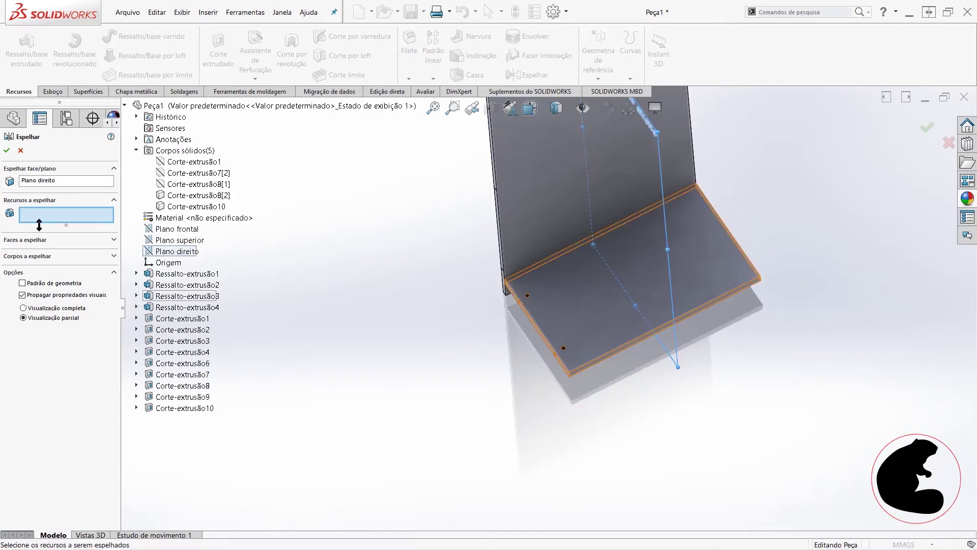
left_click(210, 412)
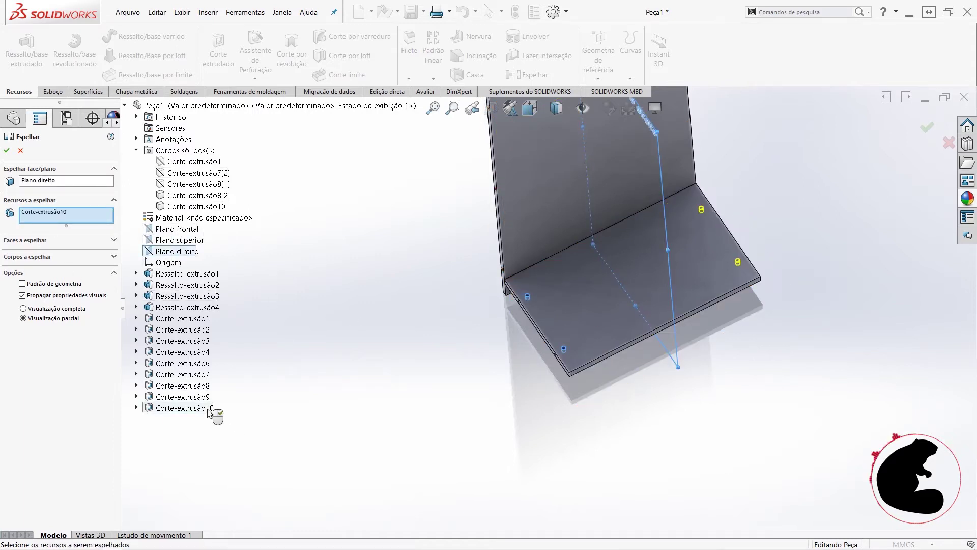
left_click(175, 396)
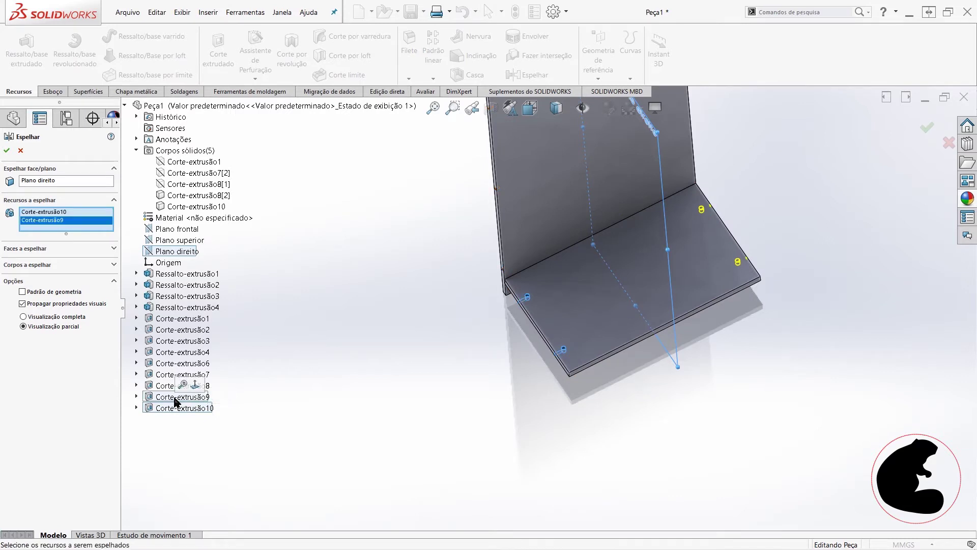
left_click(8, 152)
scroll(757, 275, "down", 2)
scroll(716, 238, "down", 5)
mouse_move(717, 242)
middle_mouse_down()
mouse_move(700, 304)
mouse_move(667, 288)
mouse_move(688, 249)
mouse_move(624, 239)
middle_mouse_up()
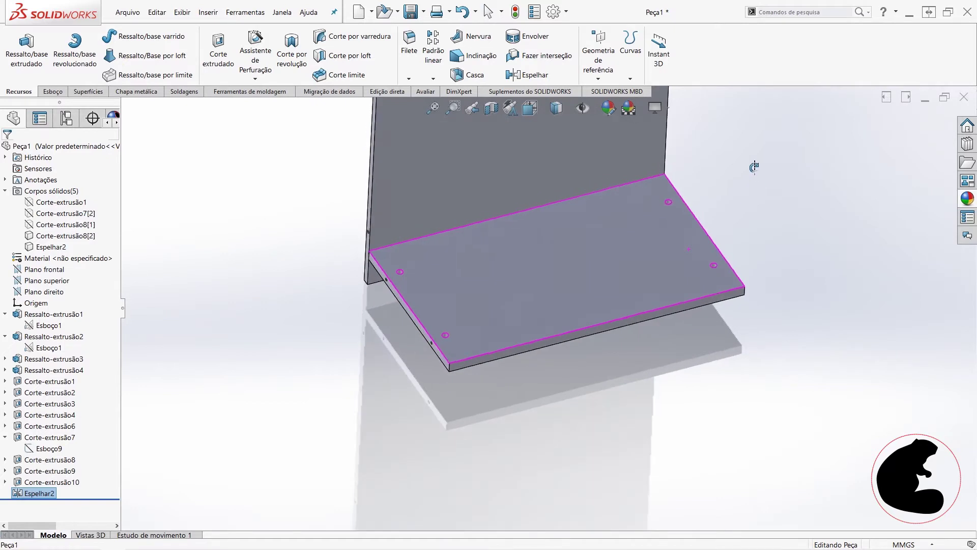
- Show the hidden bodies Corte-extrusão1, Corte-extrusão7[2] and Corte-extrusão8[1]
left_click(800, 180)
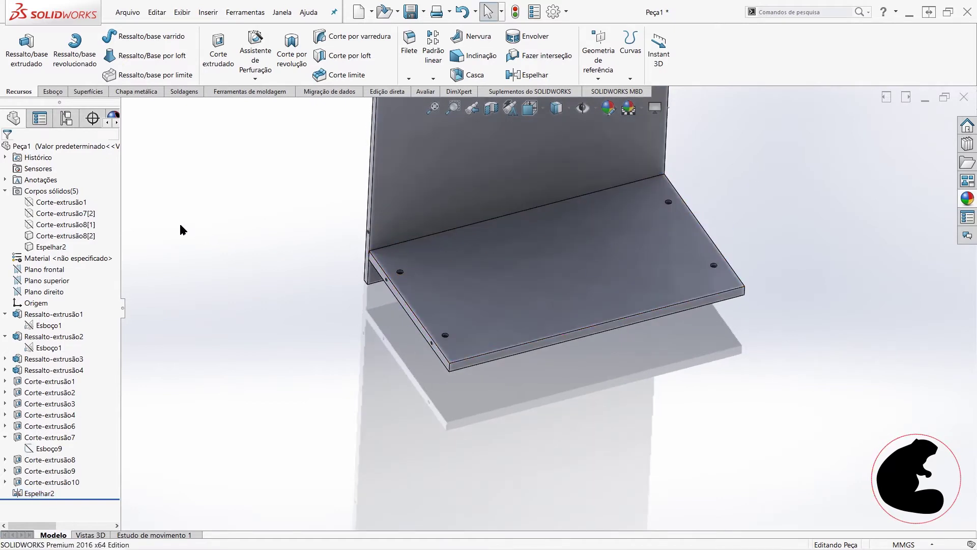
middle_click_drag(432, 304, 465, 304)
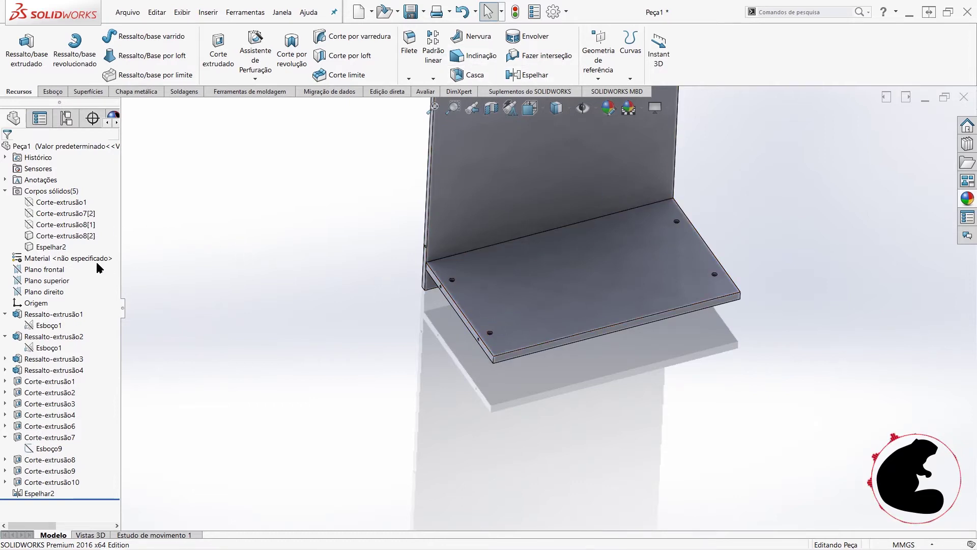
right_click(44, 201)
left_click(51, 183)
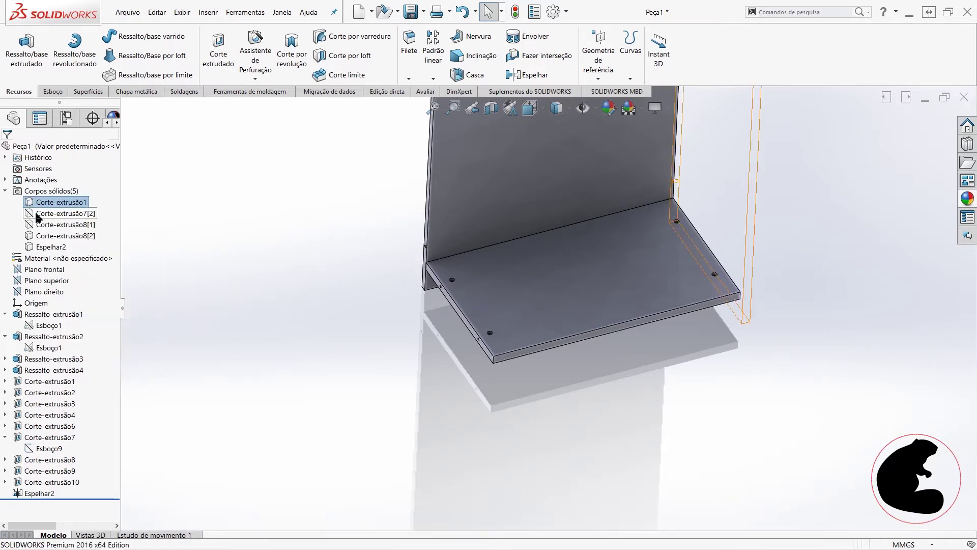
right_click(40, 216)
left_click(46, 198)
right_click(40, 227)
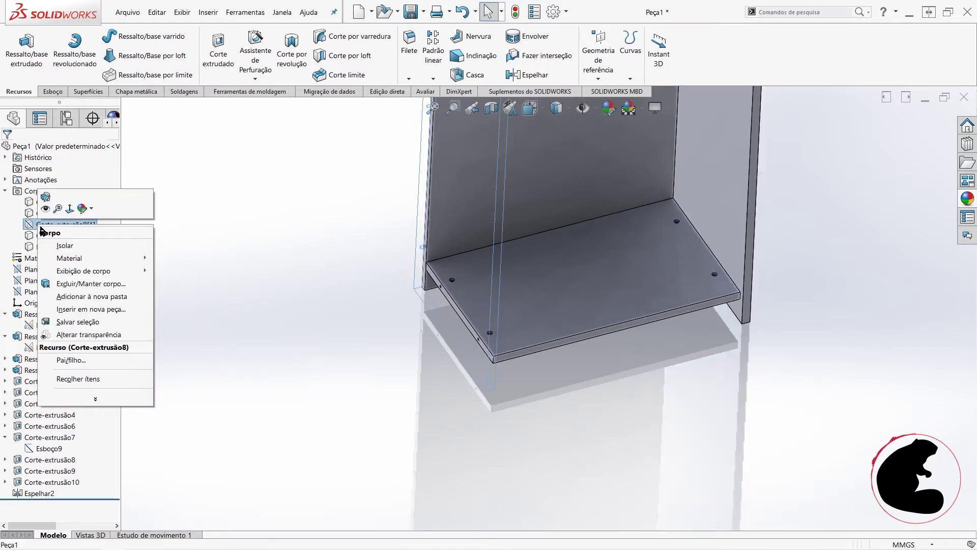
left_click(46, 209)
- Orbit to the cabinet front and start a new sketch on the right side panel face
mouse_move(648, 387)
middle_mouse_down()
mouse_move(584, 337)
mouse_move(541, 334)
mouse_move(592, 381)
mouse_move(782, 277)
middle_mouse_up()
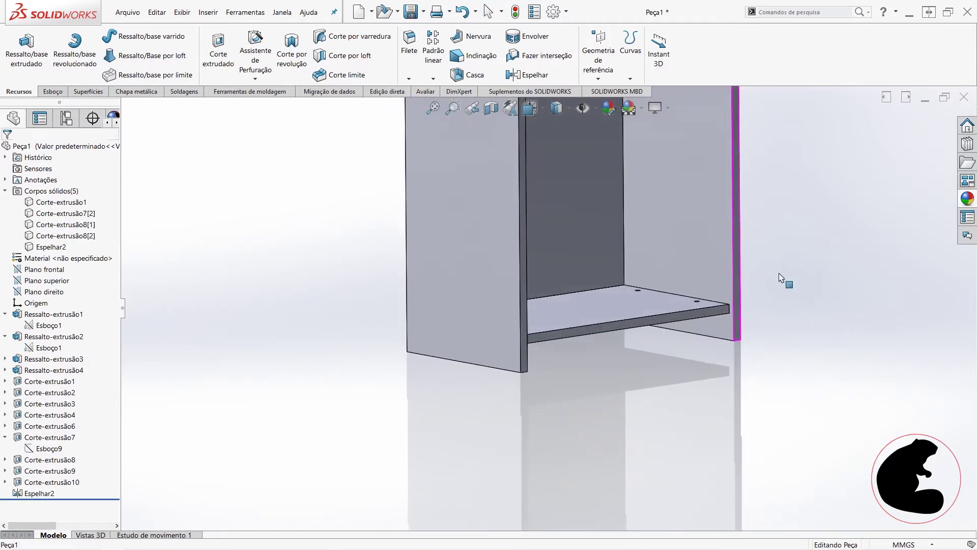
left_click(698, 261)
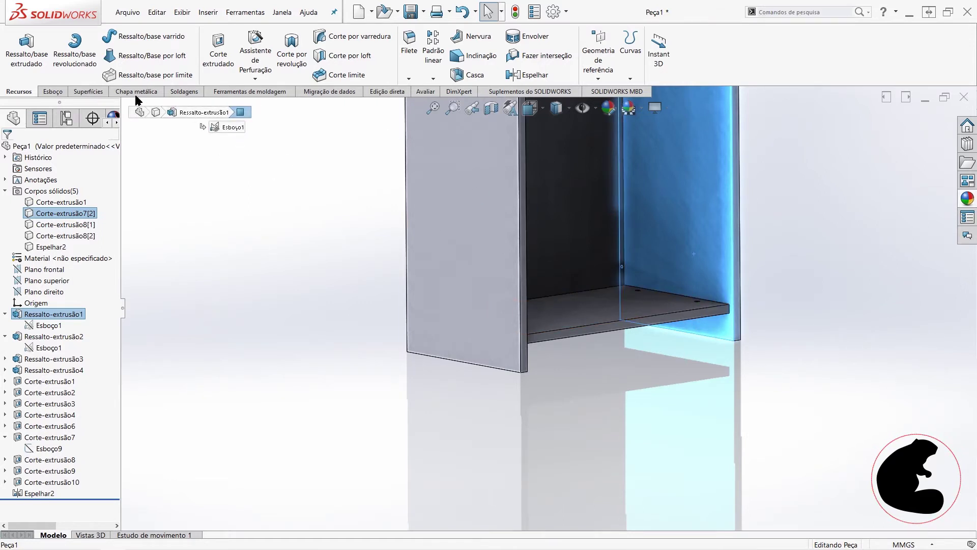
left_click(53, 91)
- Start sketch Esboço13 on the panel face, view it Normal To, and show hidden edges dashed
left_click(17, 48)
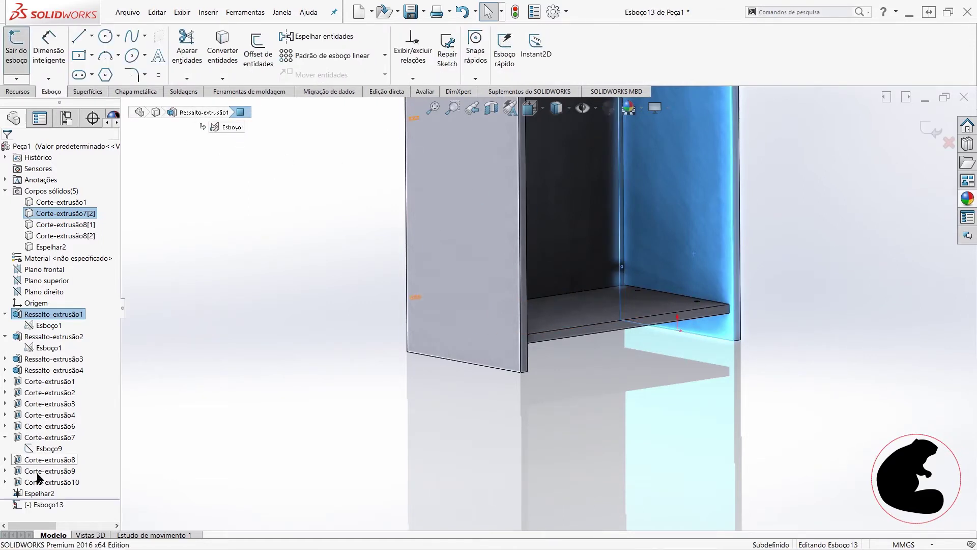
right_click(39, 505)
left_click(54, 373)
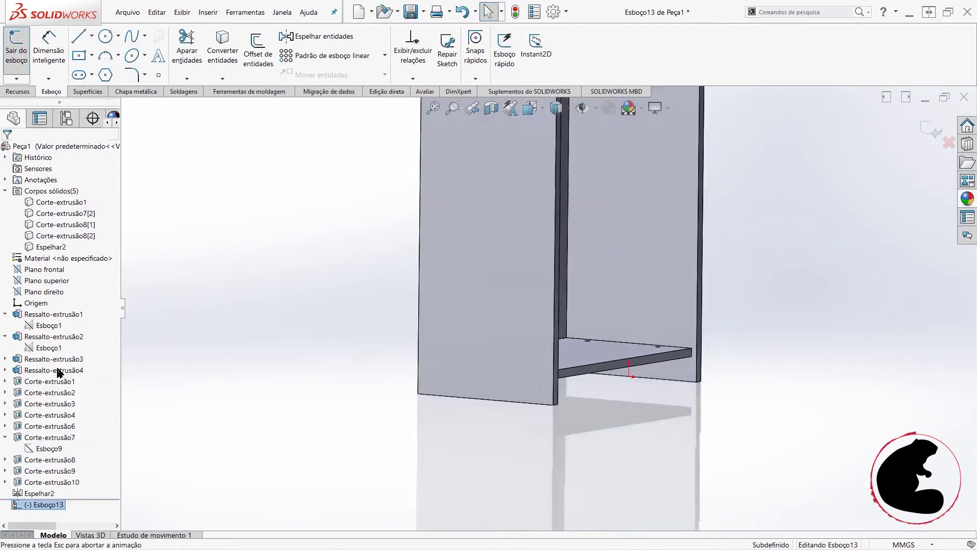
left_click(568, 108)
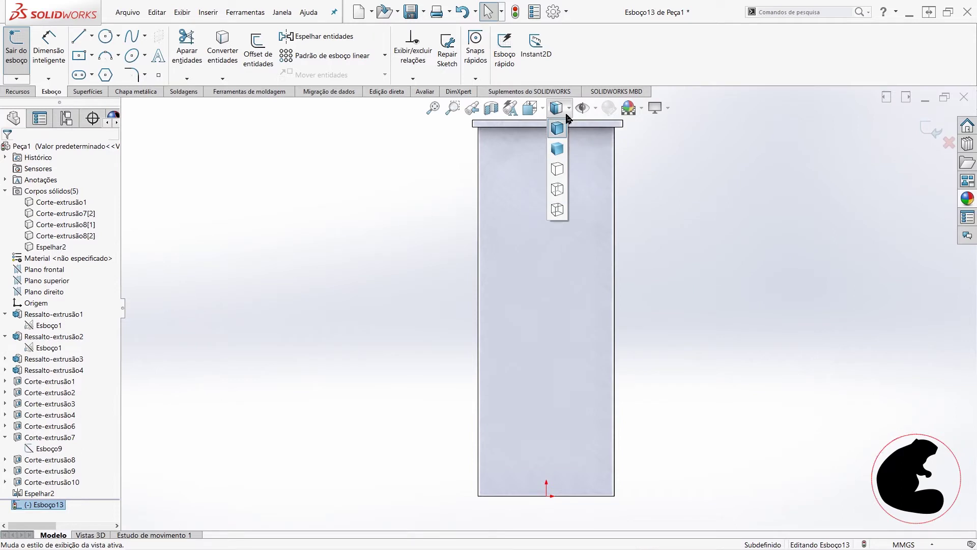
left_click(557, 189)
scroll(581, 492, "down", 3)
scroll(524, 438, "down", 2)
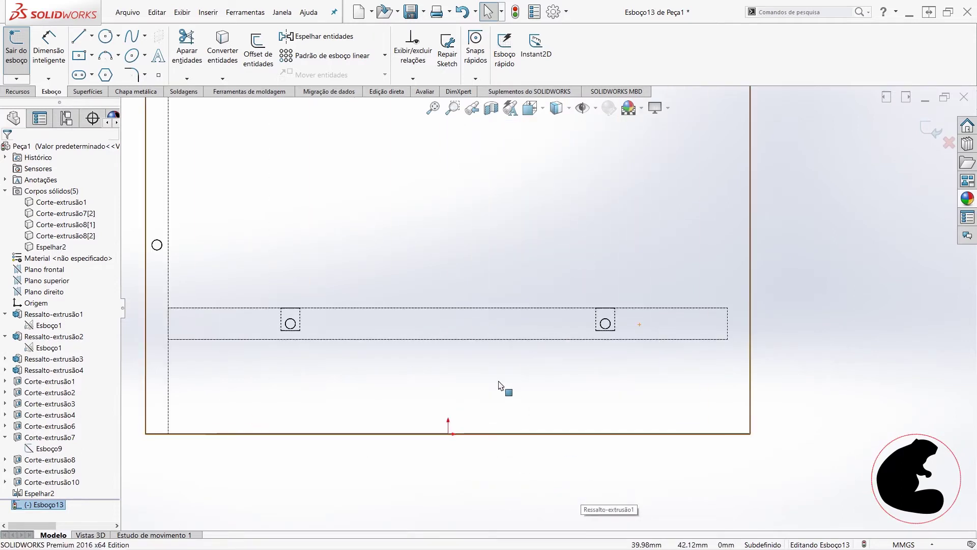
scroll(372, 362, "down", 2)
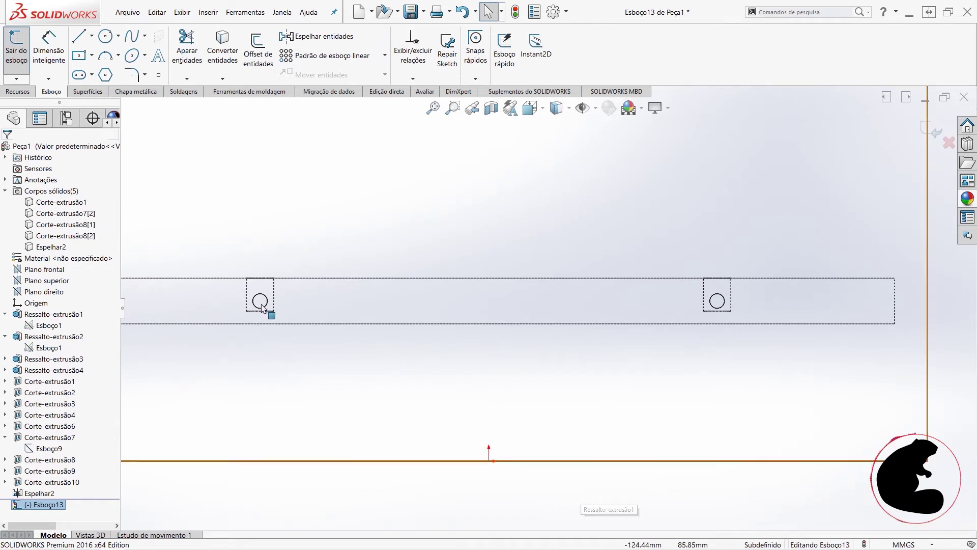
- Sketch two circles over the left and right holes along the panel's lower edge
left_click(103, 36)
scroll(196, 290, "down", 2)
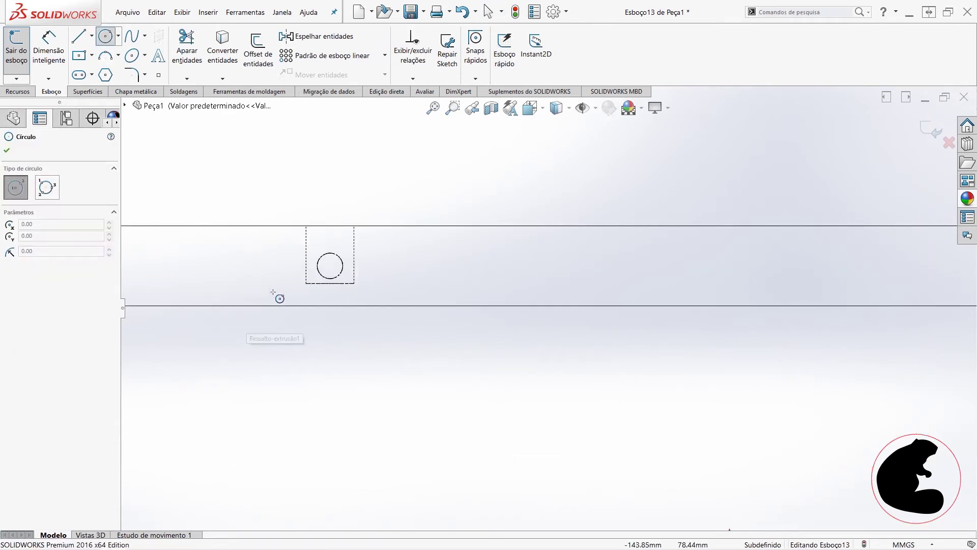
left_click(330, 266)
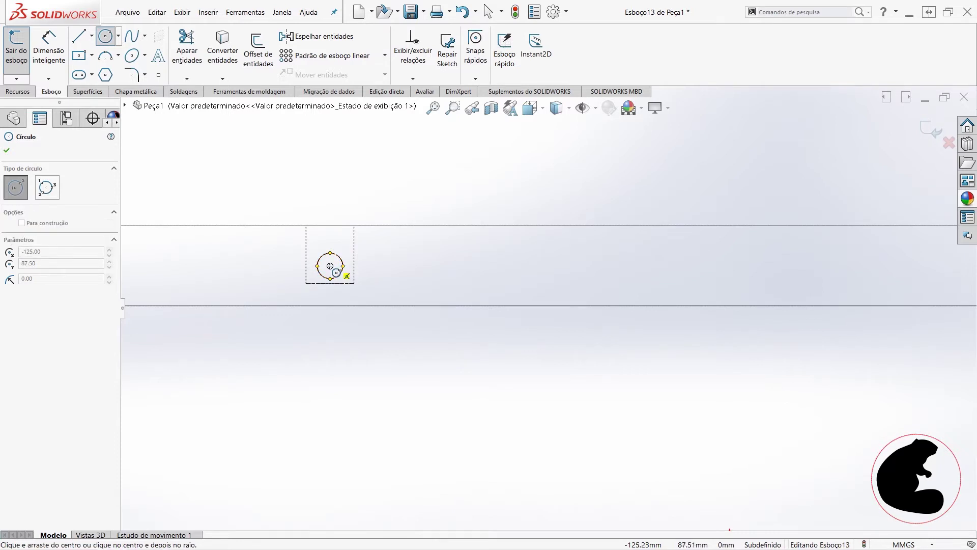
left_click(347, 249)
scroll(541, 300, "up", 3)
scroll(682, 314, "down", 2)
scroll(682, 314, "down", 2)
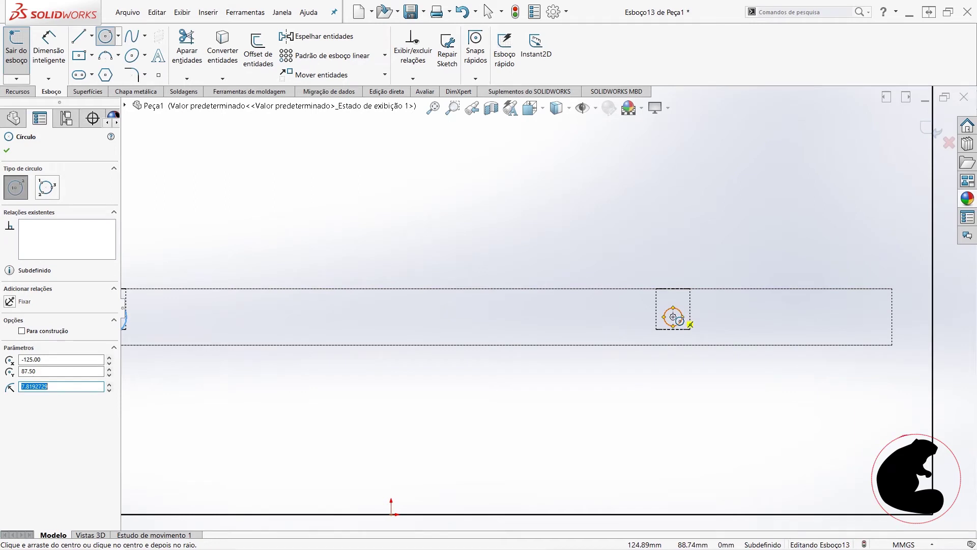
left_click(673, 316)
left_click(689, 264)
scroll(690, 271, "up", 1)
scroll(690, 280, "up", 2)
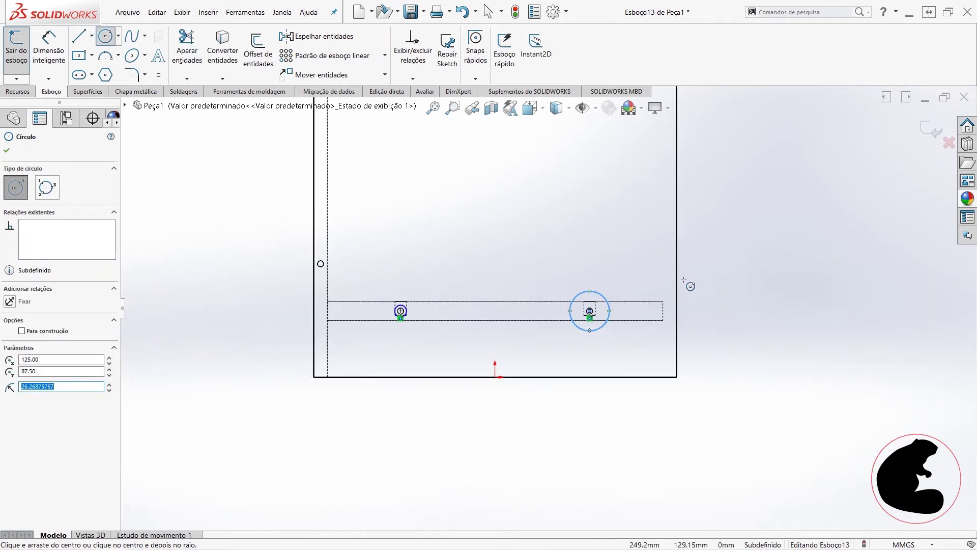
key("Escape")
- Add an Equal relation between the two circles
left_click_drag(242, 197, 663, 412)
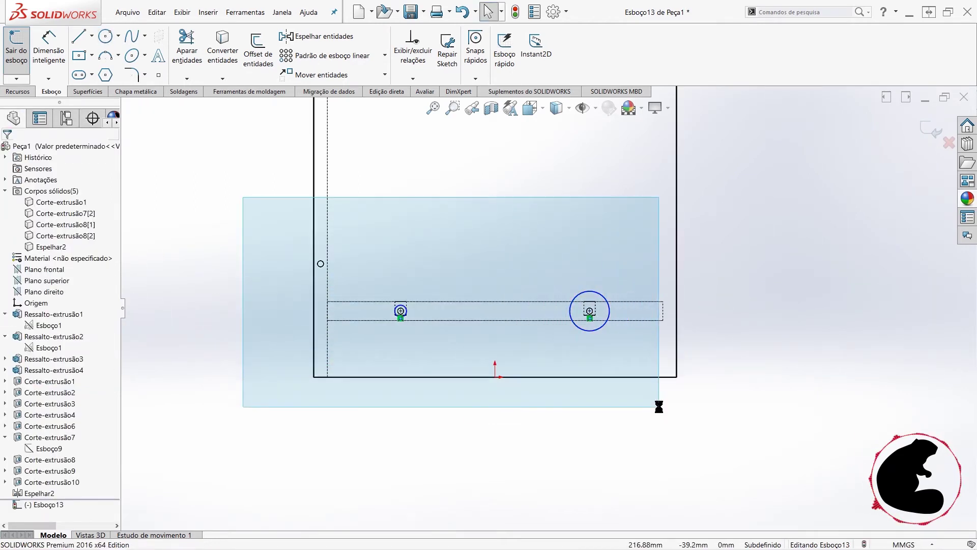
left_click(728, 356)
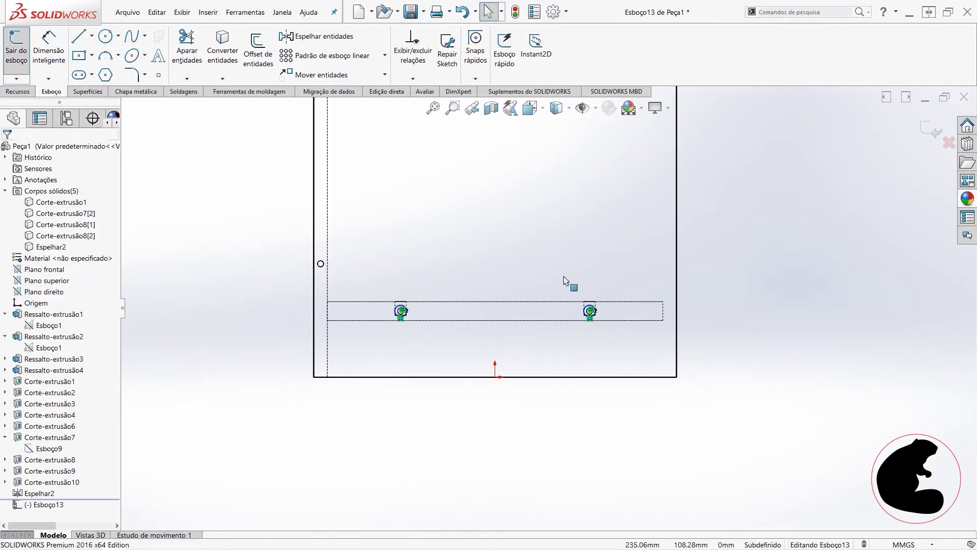
scroll(432, 328, "down", 2)
scroll(433, 328, "down", 4)
scroll(433, 329, "down", 1)
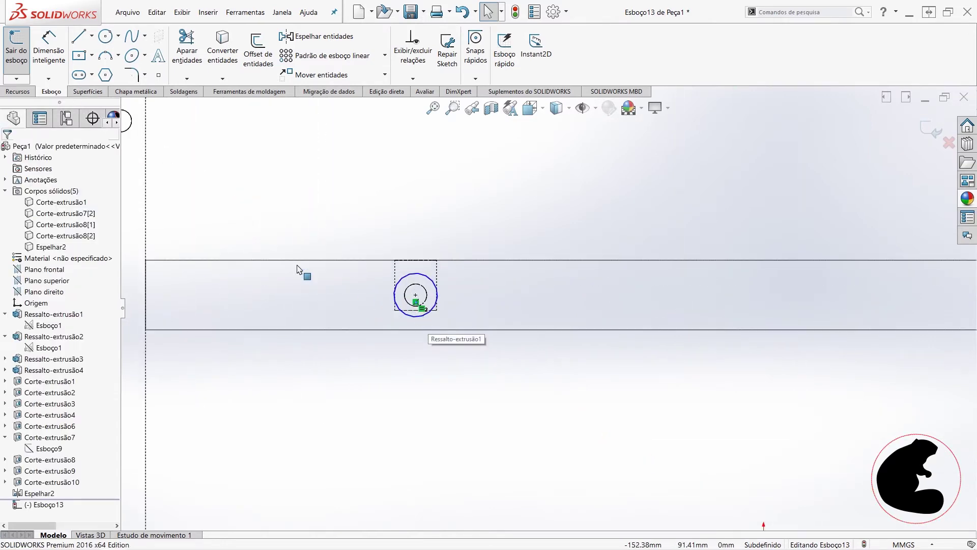
- Dimension the left circle's diameter at 5 mm, fully defining Esboço13
left_click(54, 62)
left_click(426, 283)
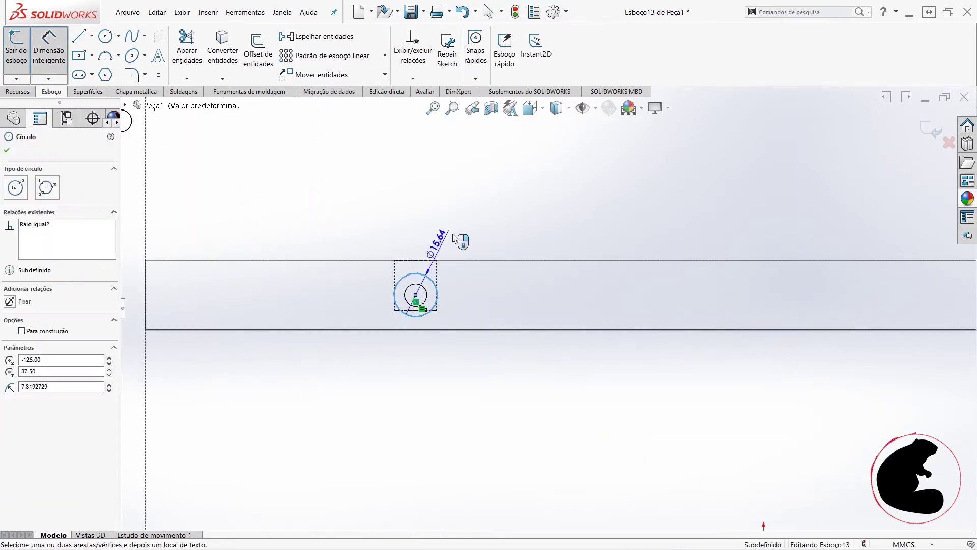
left_click(482, 216)
type("5")
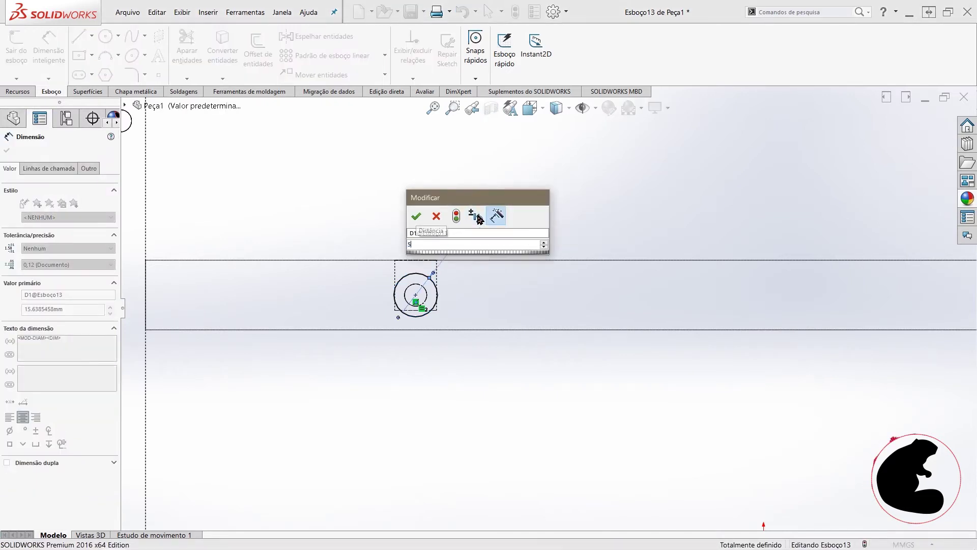
key("Return")
scroll(585, 259, "up", 2)
scroll(816, 312, "up", 1)
scroll(819, 311, "down", 2)
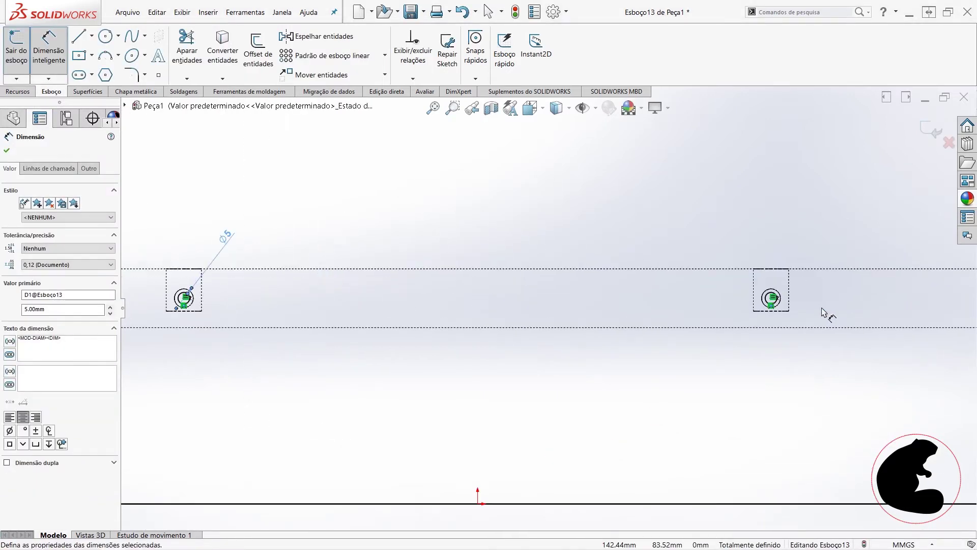
scroll(741, 305, "down", 2)
scroll(731, 295, "up", 3)
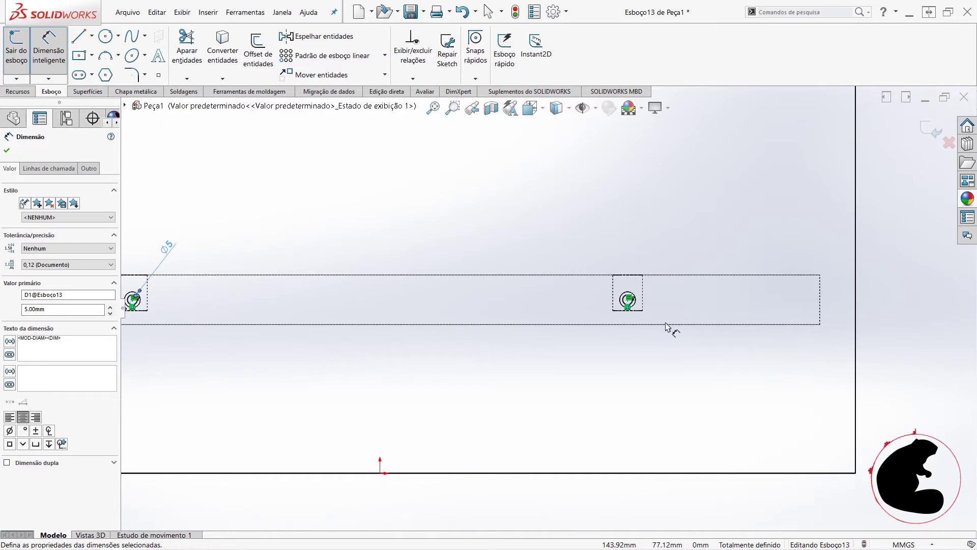
scroll(555, 330, "up", 1)
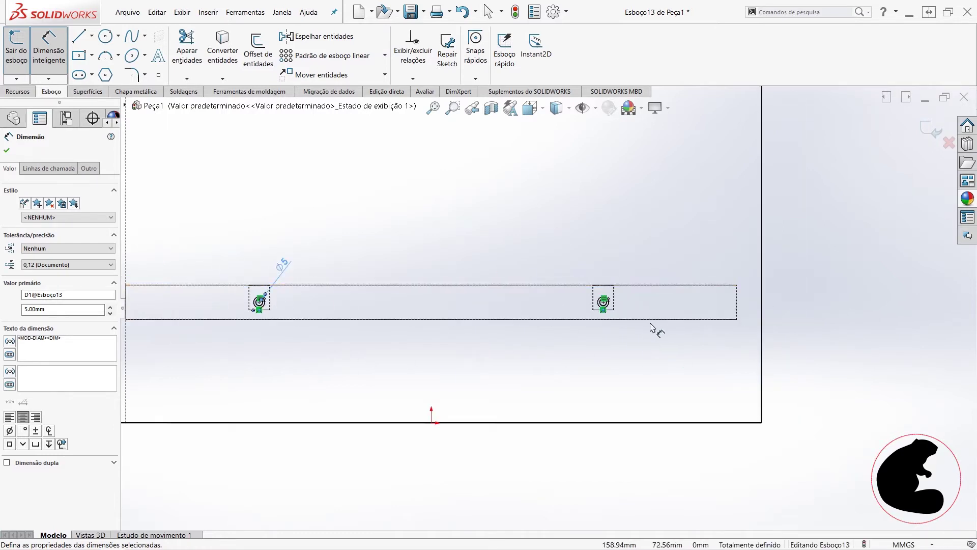
scroll(551, 307, "up", 1)
key("Escape")
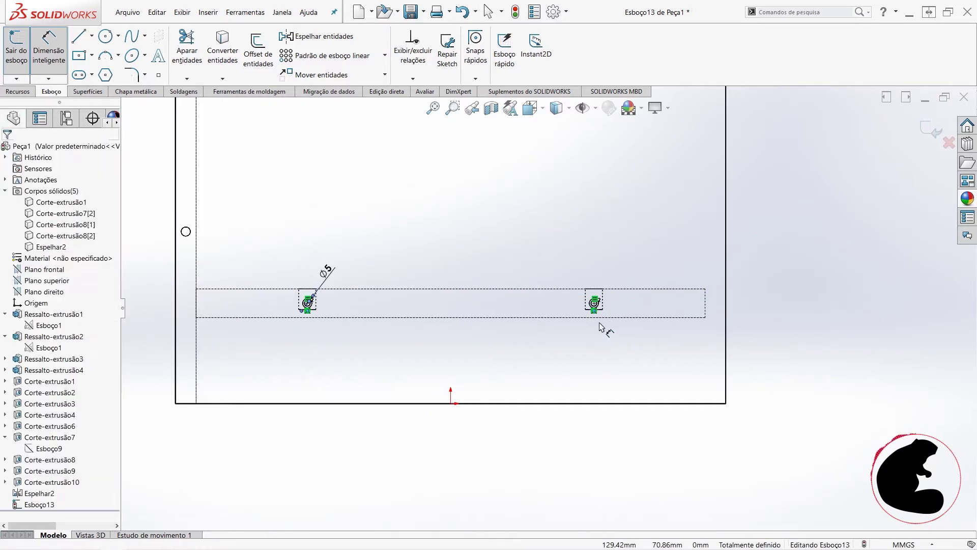
- Preview an extruded cut from Esboço13 with a Blind depth of 11 mm
key("Escape")
left_click(28, 93)
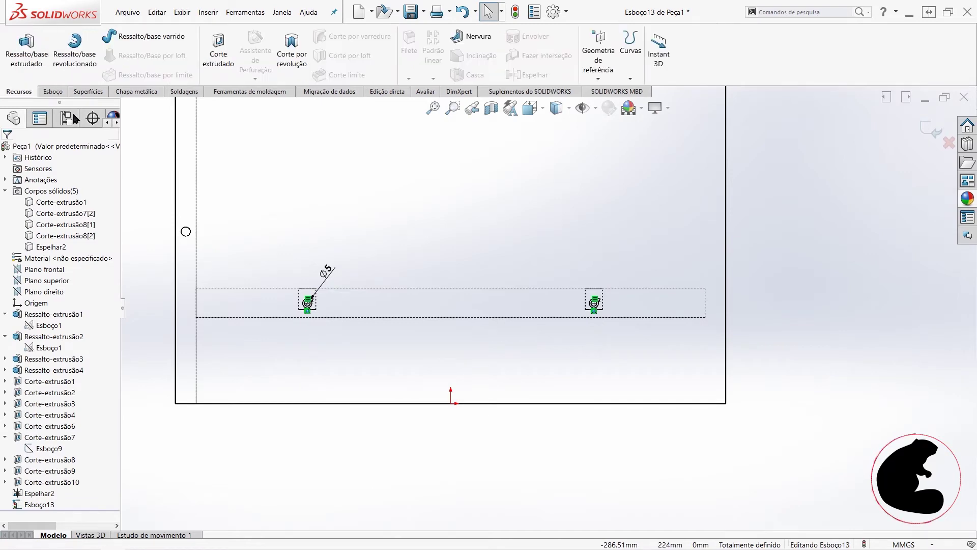
left_click(218, 54)
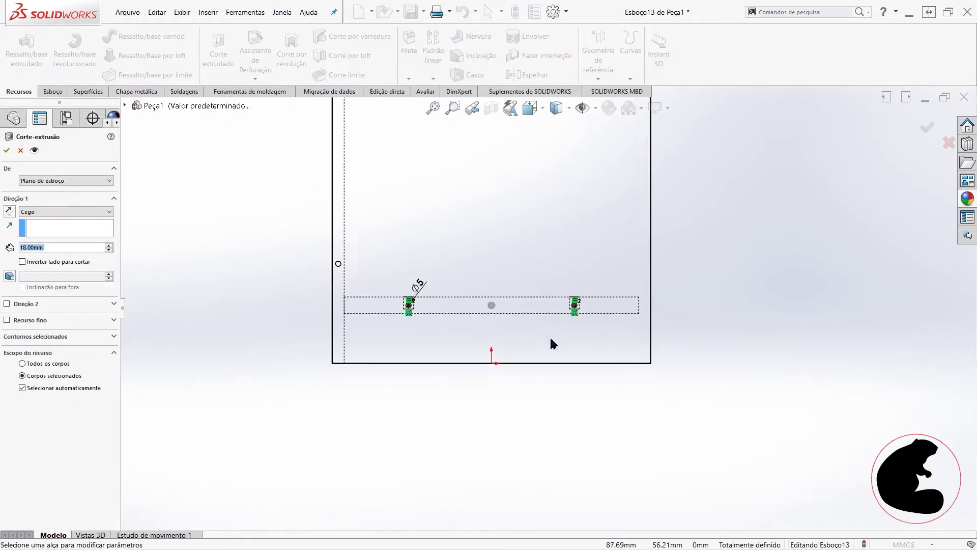
scroll(834, 295, "down", 5)
mouse_move(824, 298)
middle_mouse_down()
mouse_move(831, 265)
mouse_move(712, 261)
middle_mouse_up()
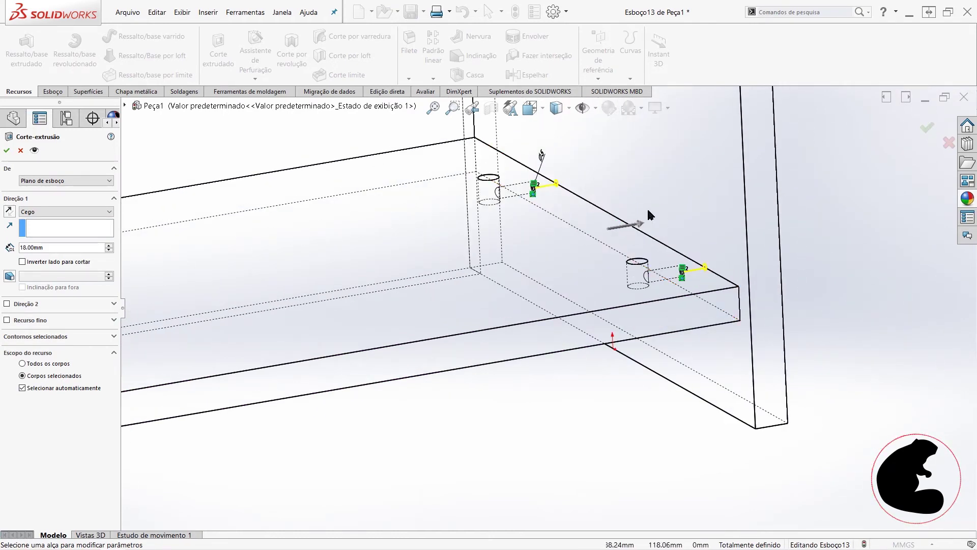
middle_click_drag(664, 262, 654, 169, "shift")
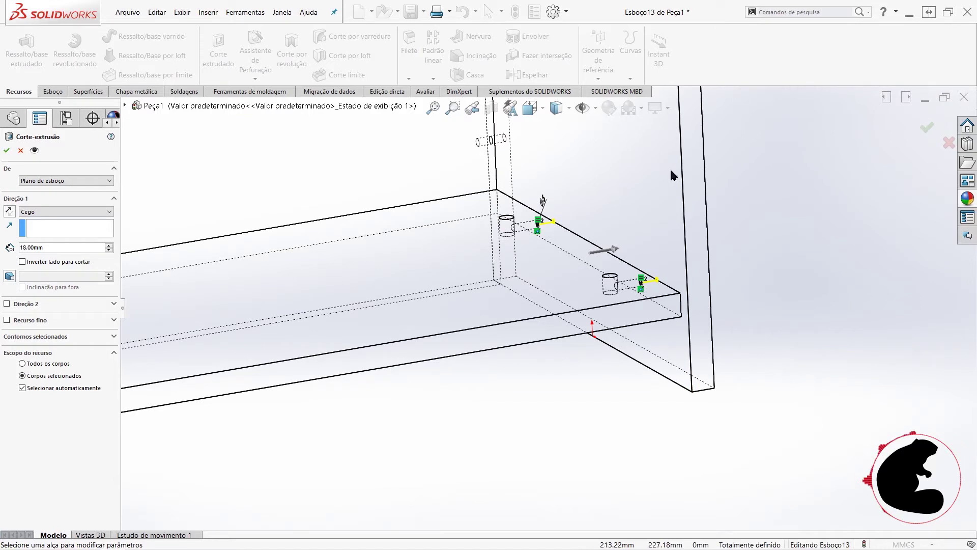
double_click(59, 248)
type("11")
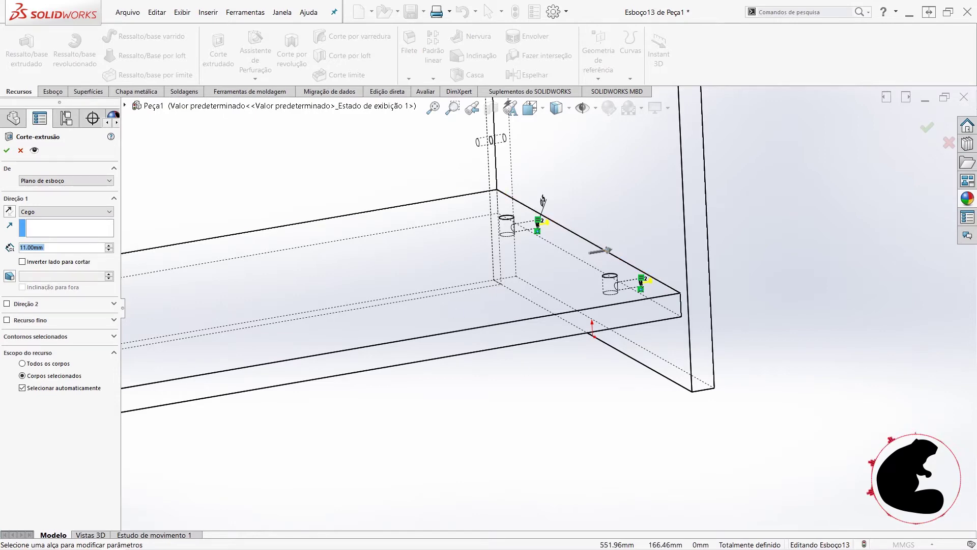
key("alt+Tab")
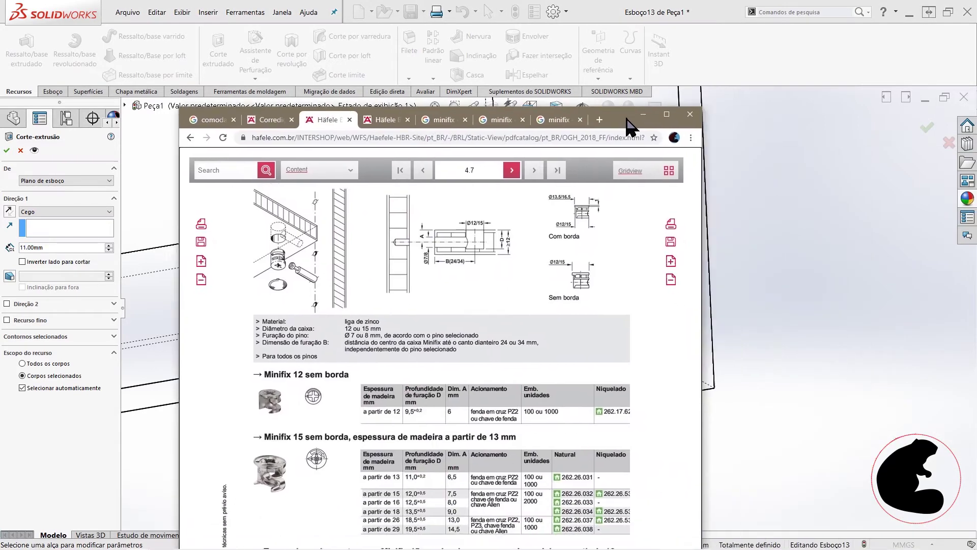
- Check the Minifix pin page 4.8 in the Häfele catalog, then minimize Chrome
left_click(404, 18)
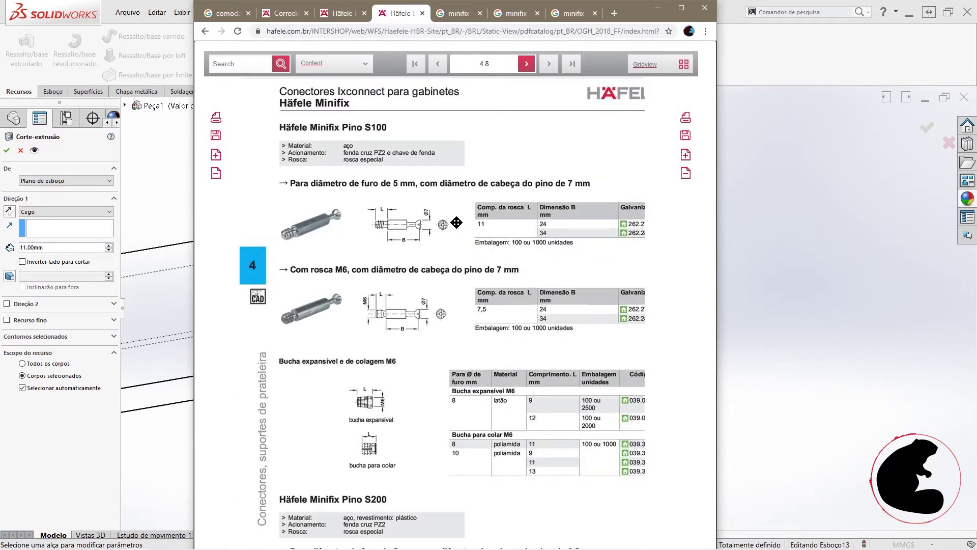
left_click(657, 7)
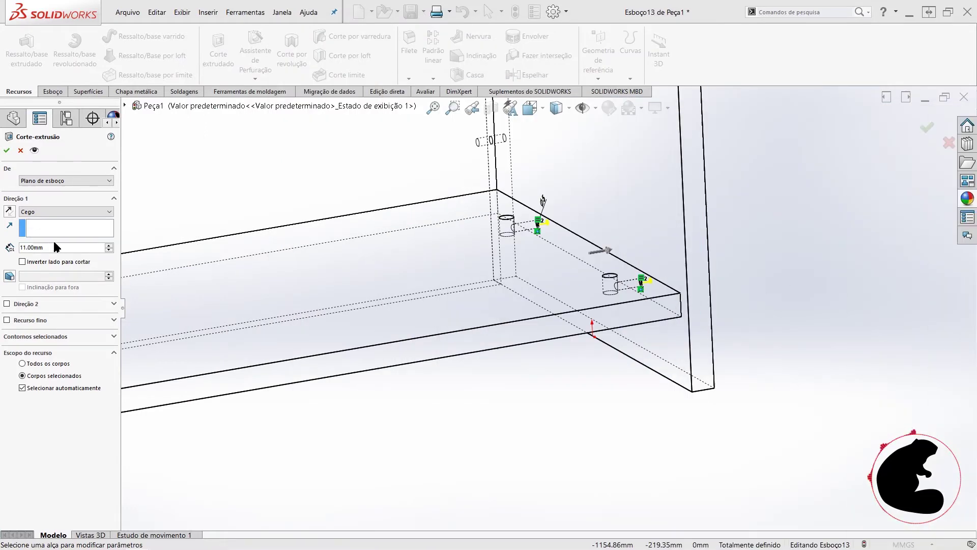
- Accept the 11 mm cut as Corte-extrusão11 and orbit to inspect the holes
left_click(6, 150)
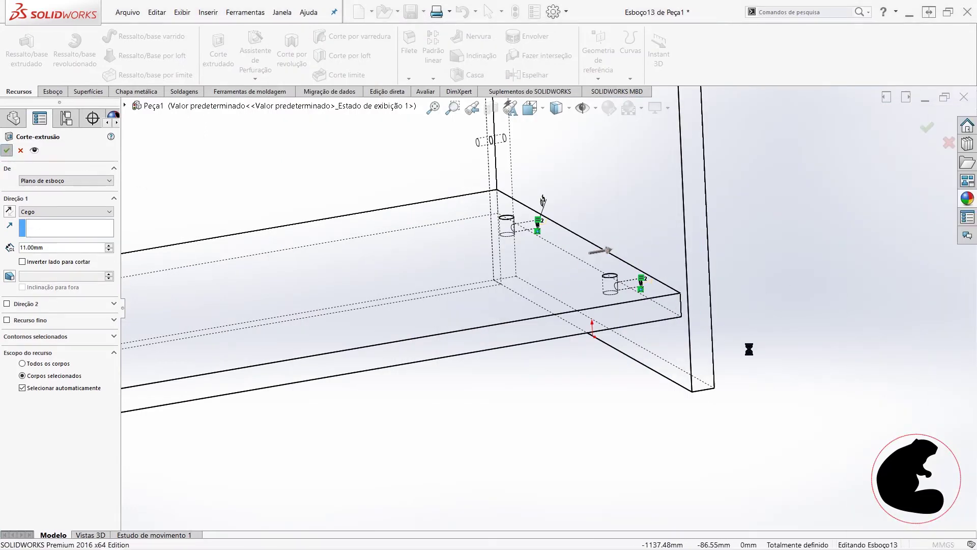
scroll(738, 322, "up", 3)
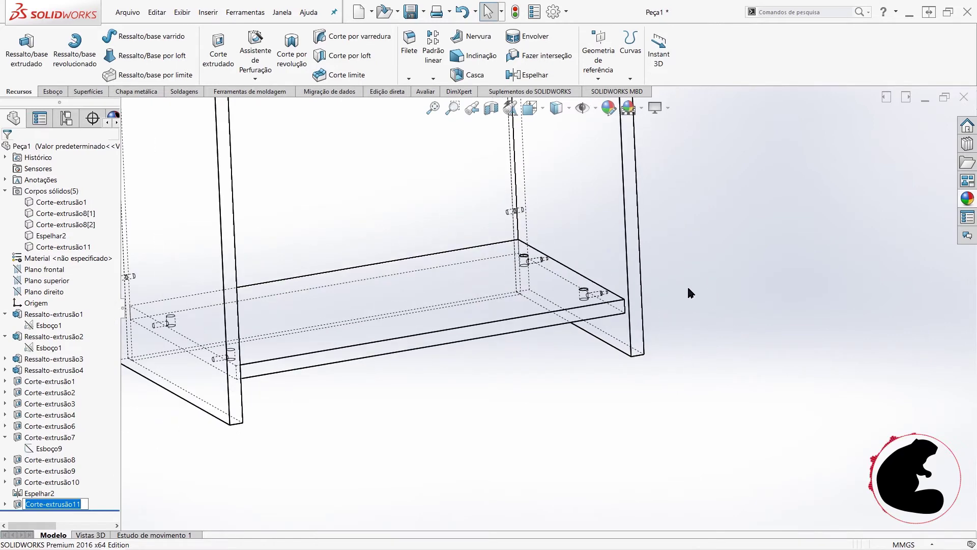
middle_click_drag(688, 286, 654, 294)
scroll(612, 300, "down", 5)
scroll(612, 300, "up", 1)
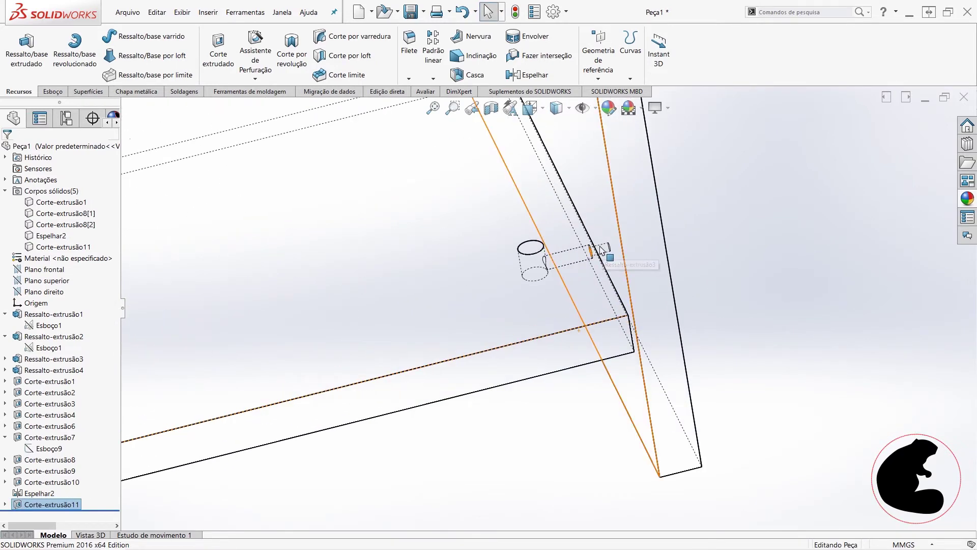
scroll(554, 222, "up", 3)
middle_click_drag(532, 230, 606, 294)
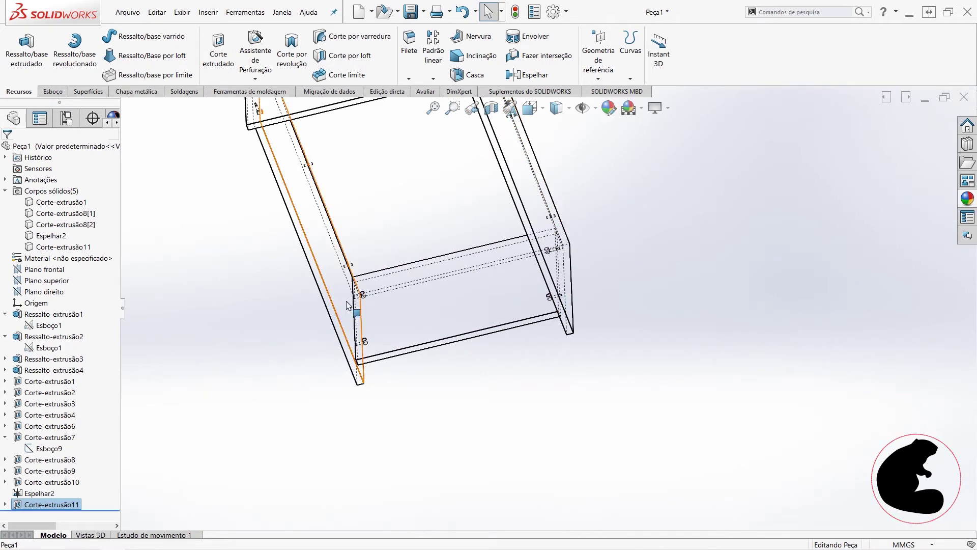
scroll(493, 130, "up", 1)
scroll(364, 287, "down", 1)
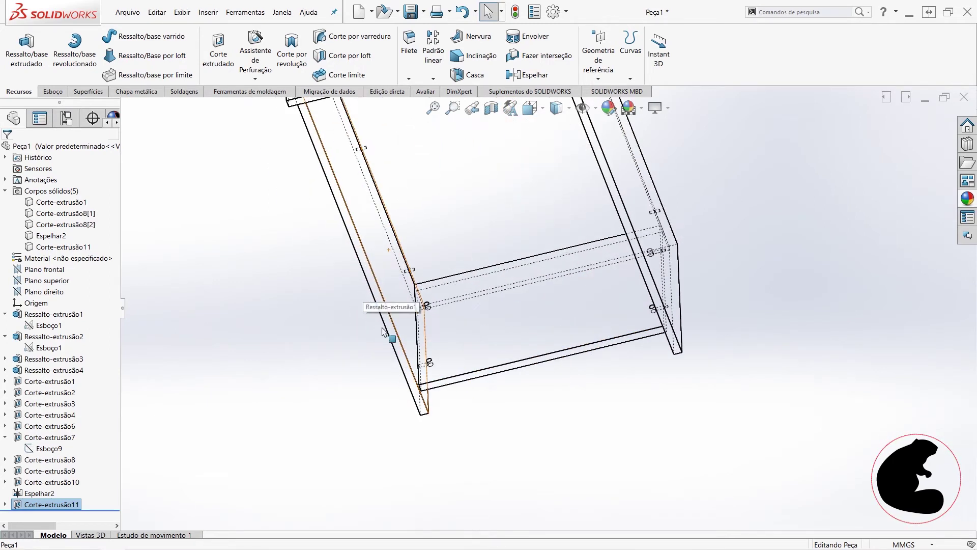
- Select the face of the frame's left leg for a new sketch
left_click(396, 293)
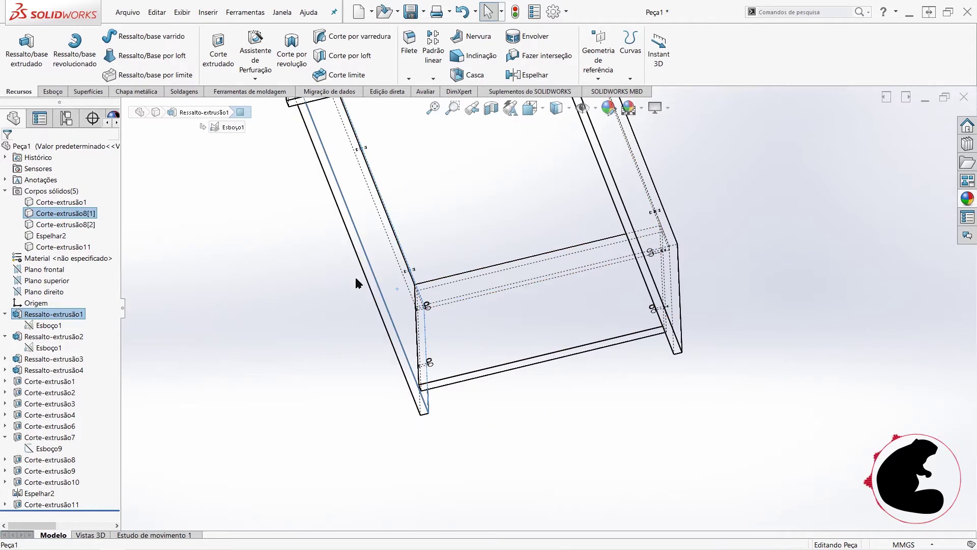
scroll(488, 321, "down", 3)
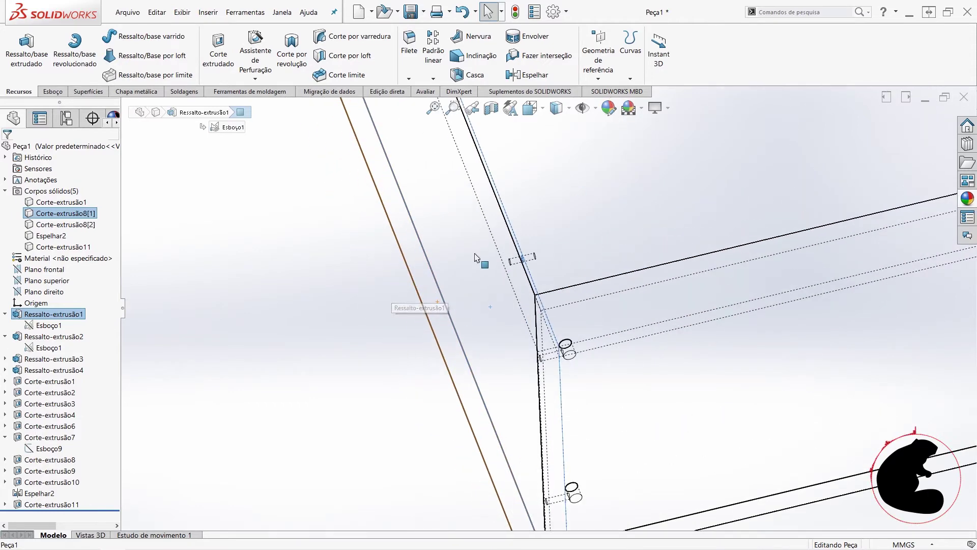
scroll(479, 257, "down", 2)
scroll(510, 328, "up", 3)
scroll(604, 291, "down", 3)
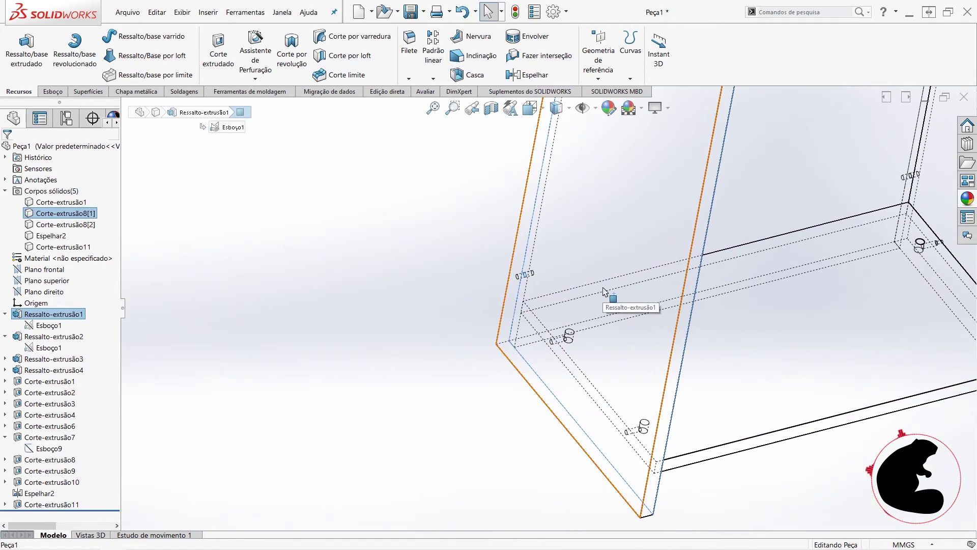
left_click(407, 271)
mouse_move(422, 278)
middle_mouse_down()
mouse_move(676, 365)
mouse_move(660, 353)
mouse_move(638, 361)
middle_mouse_up()
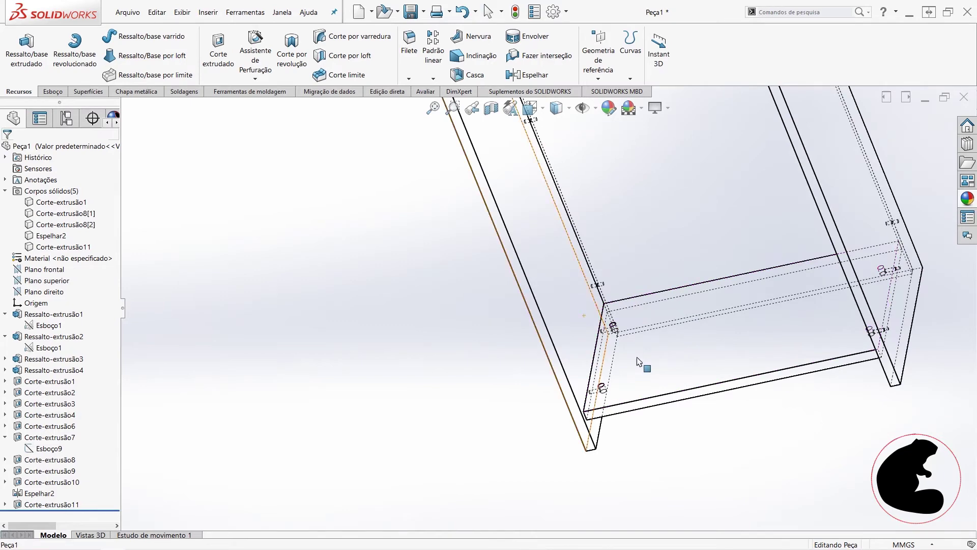
left_click(533, 247)
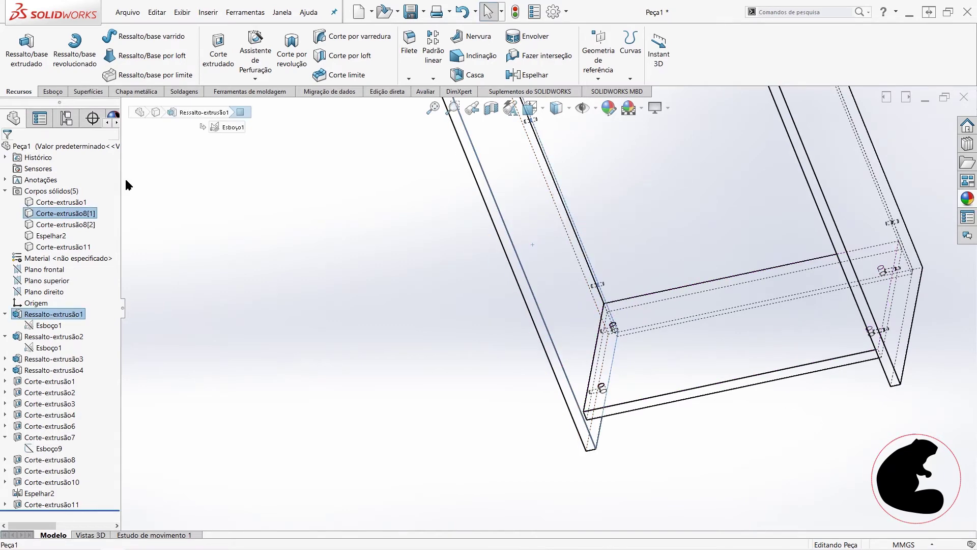
left_click(51, 92)
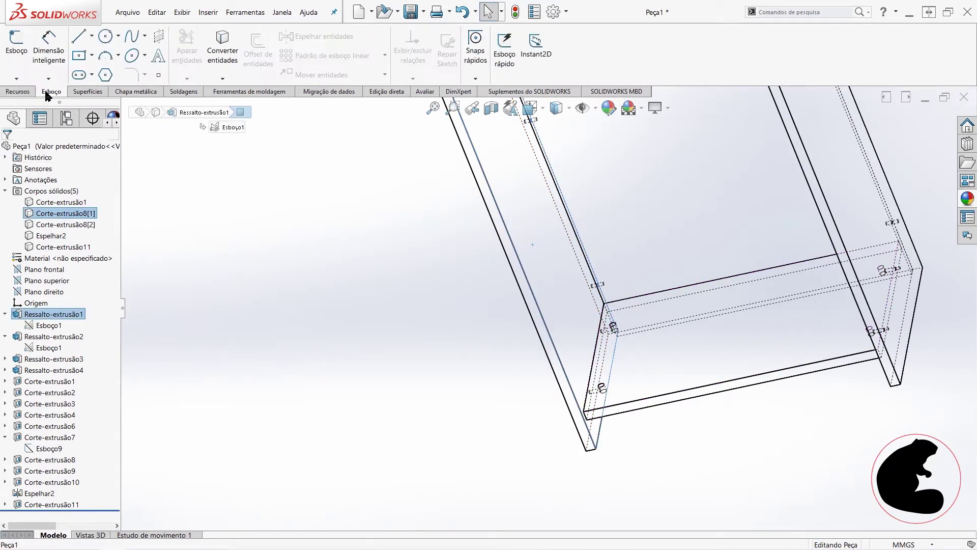
- Start sketch Esboço14 on the left leg face and view it Normal To
left_click(17, 51)
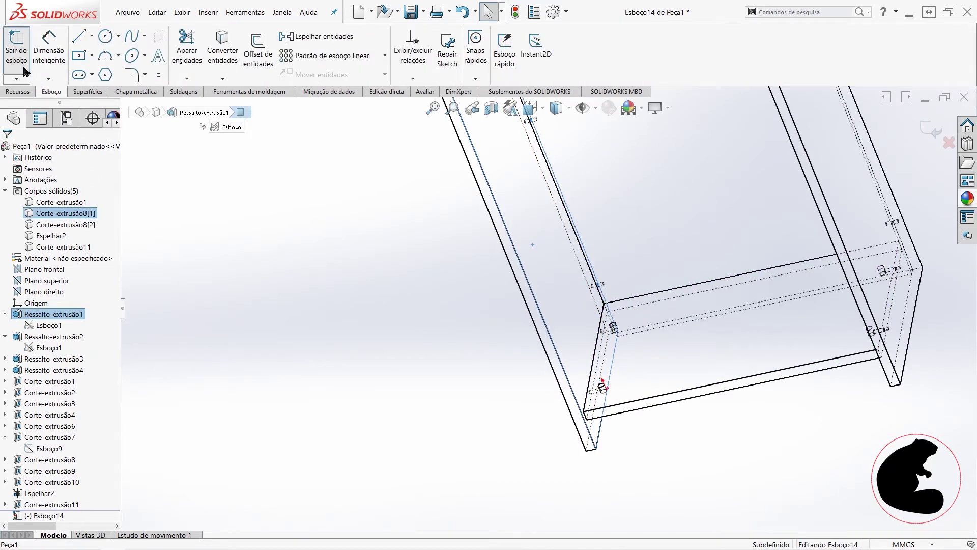
right_click(55, 516)
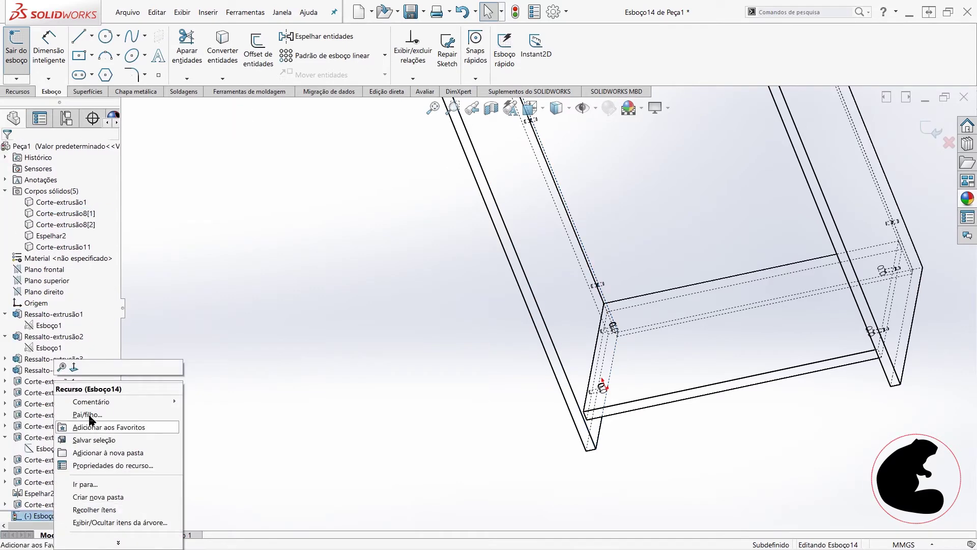
left_click(81, 370)
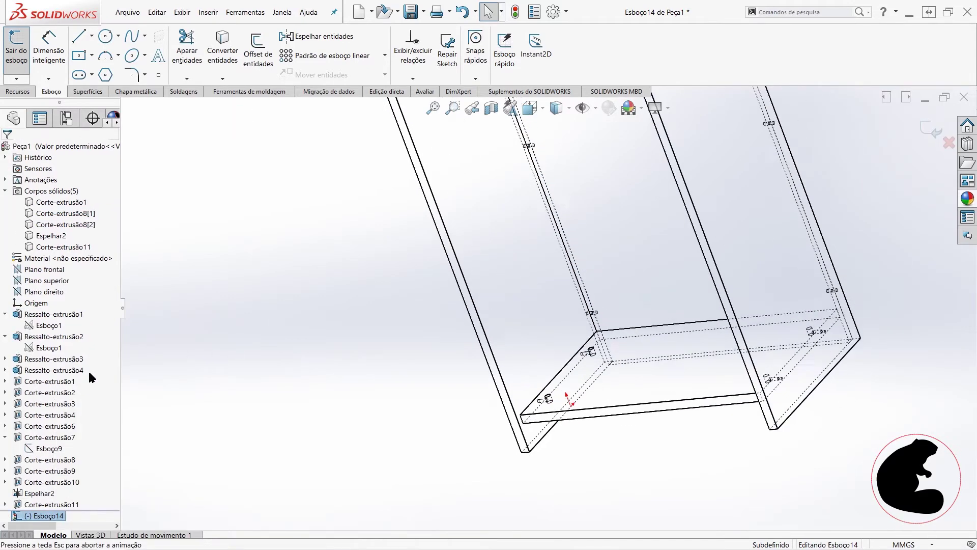
scroll(559, 473, "down", 2)
scroll(514, 479, "down", 2)
scroll(514, 483, "down", 2)
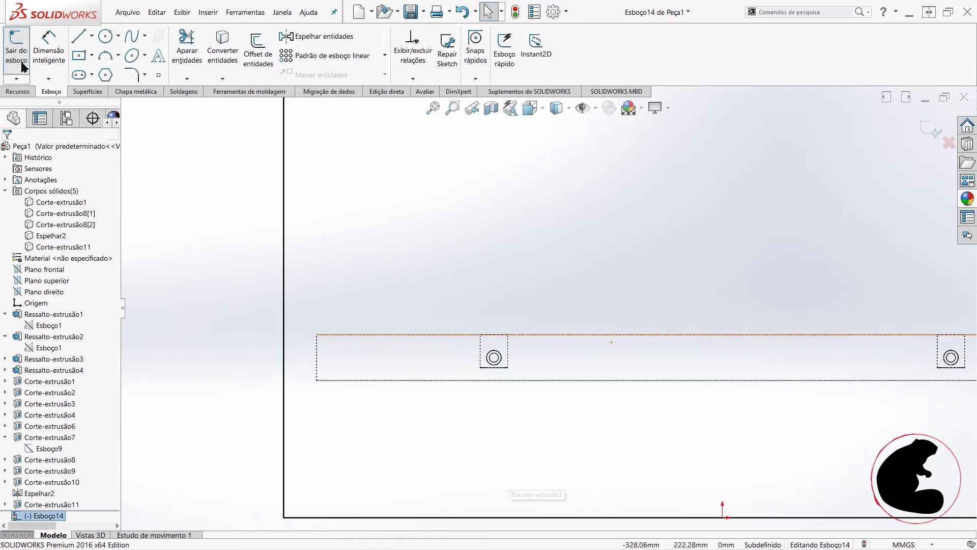
scroll(517, 367, "down", 3)
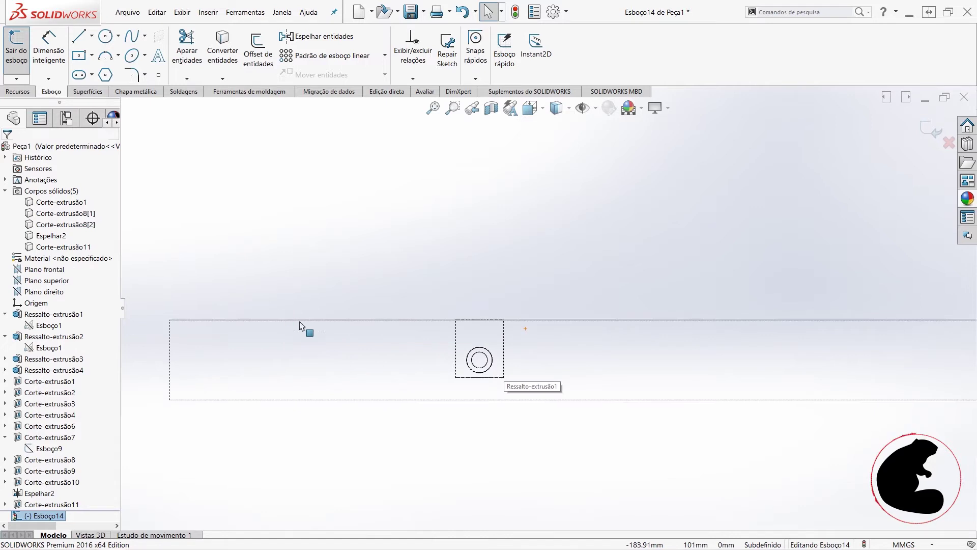
- Convert the panel's two Ø5 hole circles, 250 mm apart, into Esboço14
left_click(487, 365)
scroll(611, 422, "up", 2)
scroll(860, 343, "up", 1)
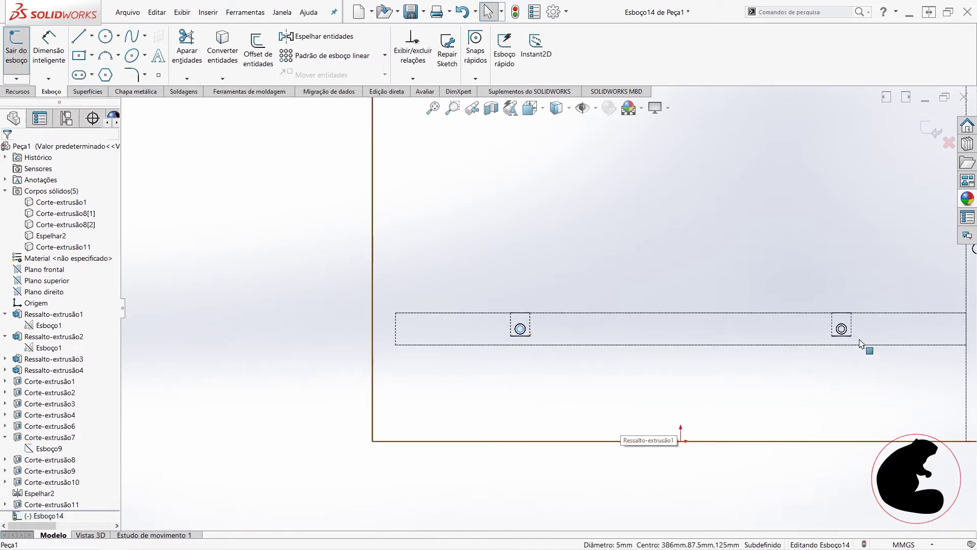
scroll(864, 337, "down", 1)
scroll(788, 316, "down", 2)
scroll(697, 326, "down", 2)
scroll(661, 371, "up", 3)
scroll(458, 351, "up", 1)
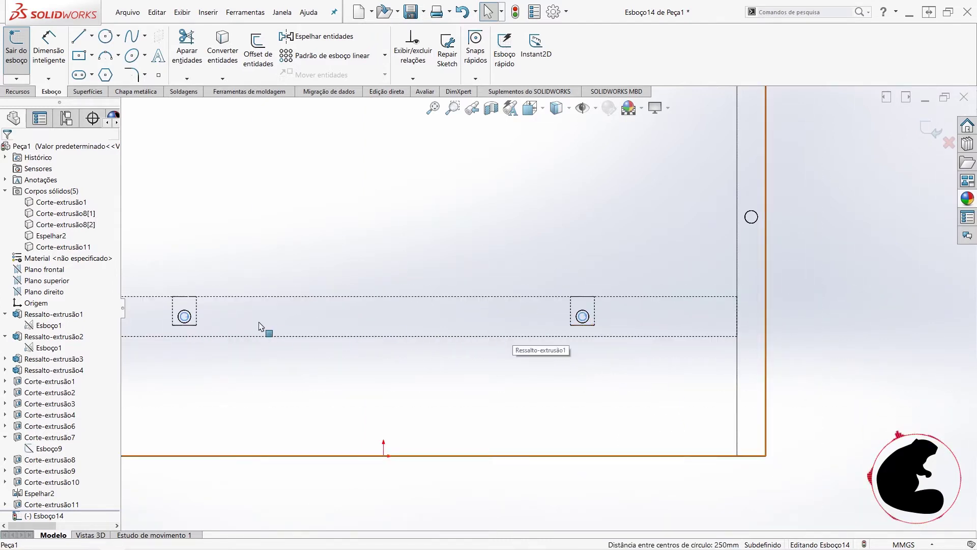
left_click(228, 65)
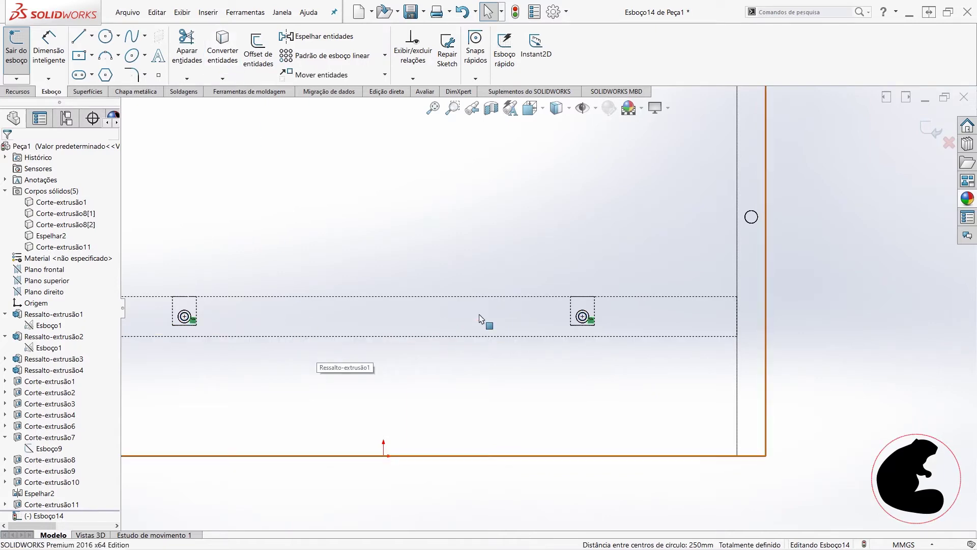
scroll(229, 326, "up", 1)
middle_click_drag(242, 340, 277, 353)
scroll(283, 305, "down", 1)
scroll(450, 268, "down", 2)
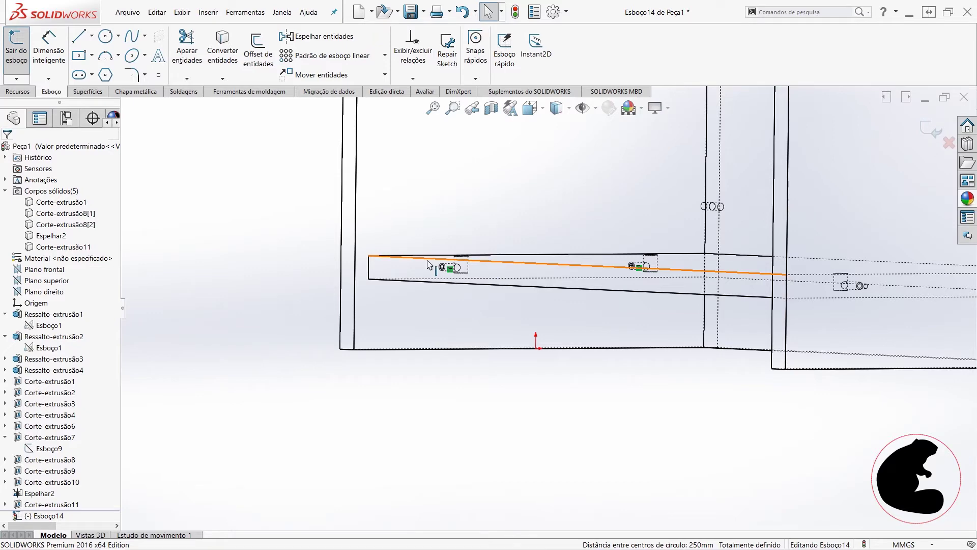
left_click(26, 93)
- Cut the two Esboço14 holes 11 mm blind as Corte-extrusão12
left_click(219, 48)
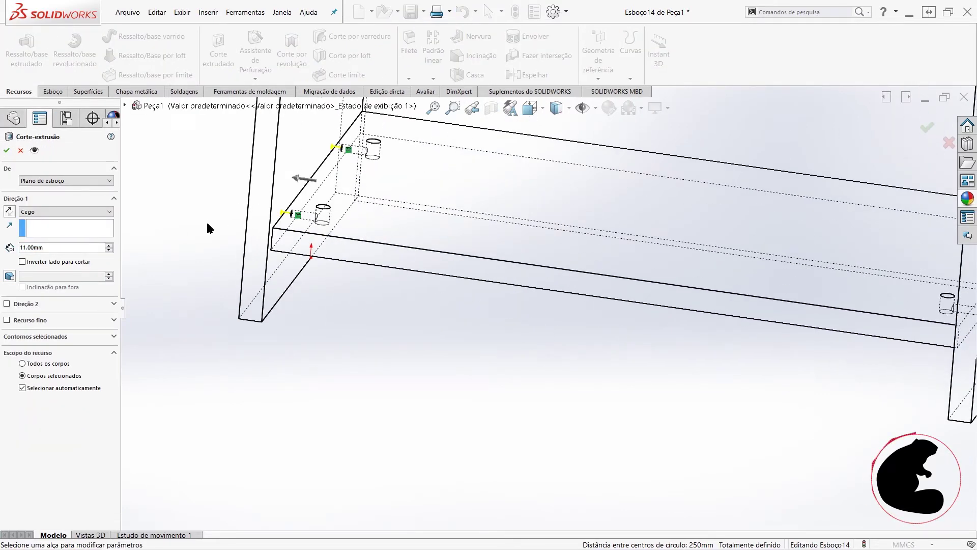
left_click(5, 151)
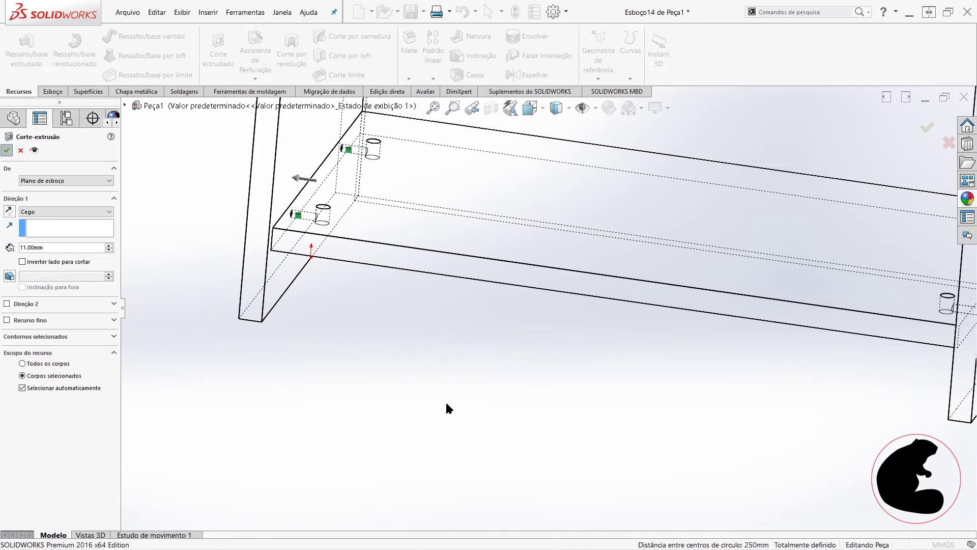
scroll(407, 330, "up", 3)
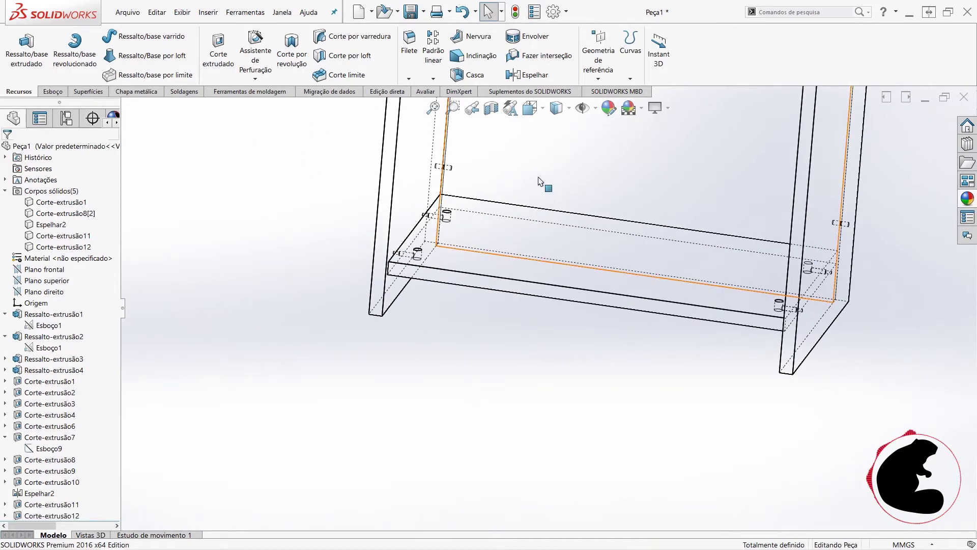
scroll(581, 208, "up", 1)
scroll(581, 207, "up", 1)
scroll(585, 211, "up", 1)
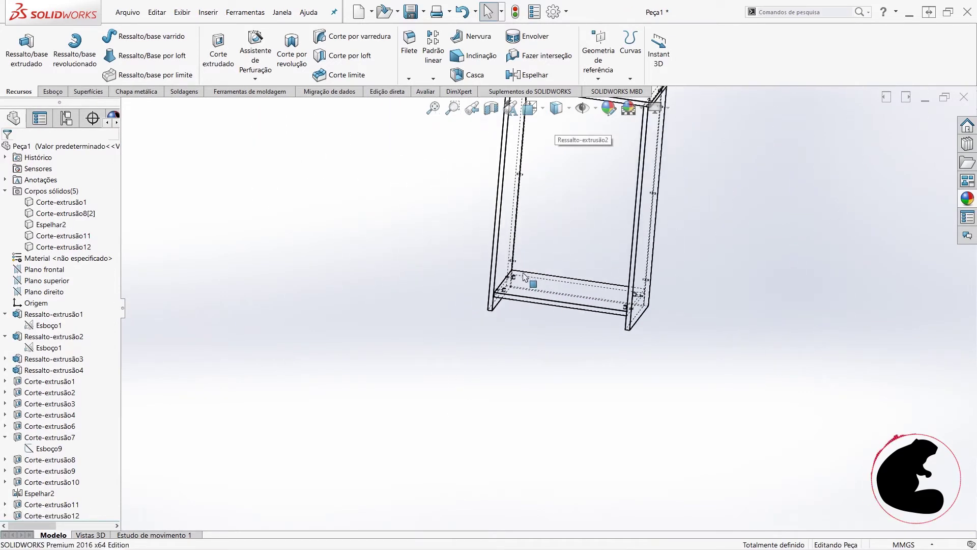
scroll(645, 233, "up", 1)
scroll(645, 233, "down", 1)
scroll(712, 249, "down", 2)
scroll(767, 264, "down", 3)
scroll(560, 279, "up", 1)
scroll(563, 356, "up", 2)
scroll(550, 418, "down", 3)
scroll(538, 443, "down", 1)
scroll(499, 451, "down", 2)
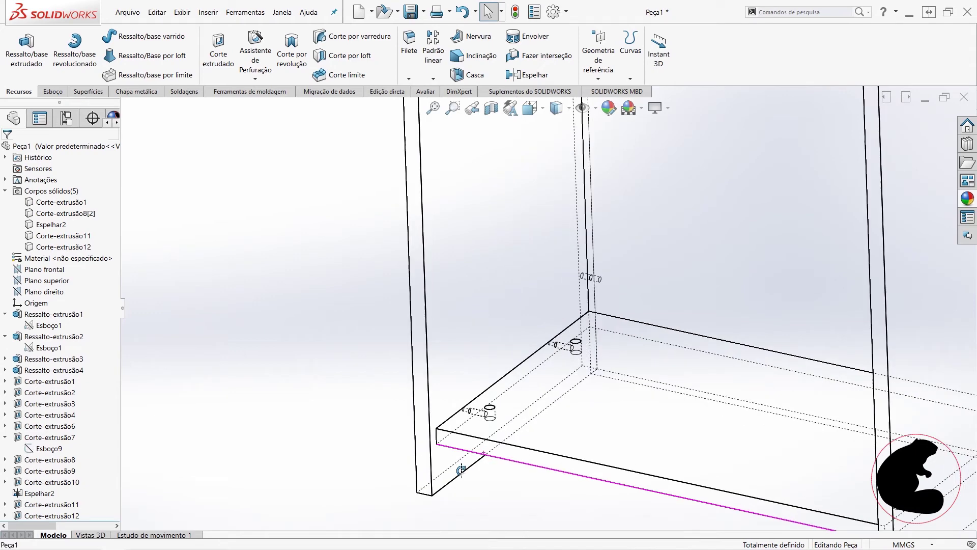
scroll(458, 458, "down", 2)
scroll(449, 448, "down", 1)
scroll(448, 447, "up", 3)
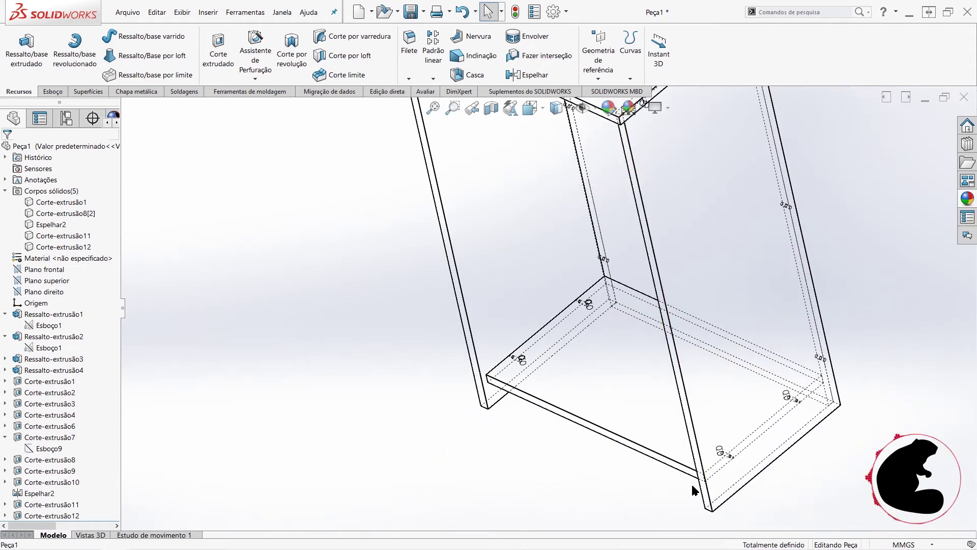
scroll(499, 411, "down", 1)
scroll(472, 410, "down", 1)
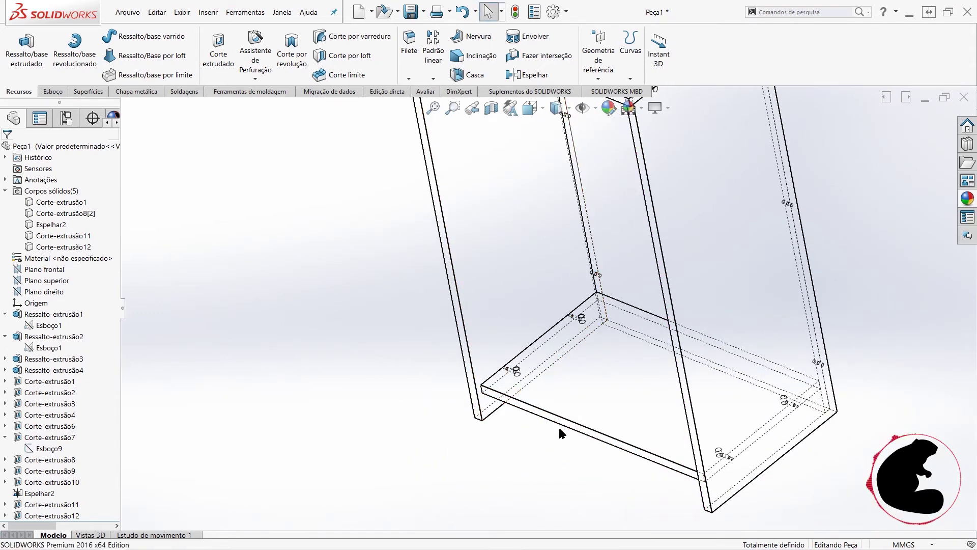
scroll(540, 427, "down", 1)
scroll(479, 411, "down", 2)
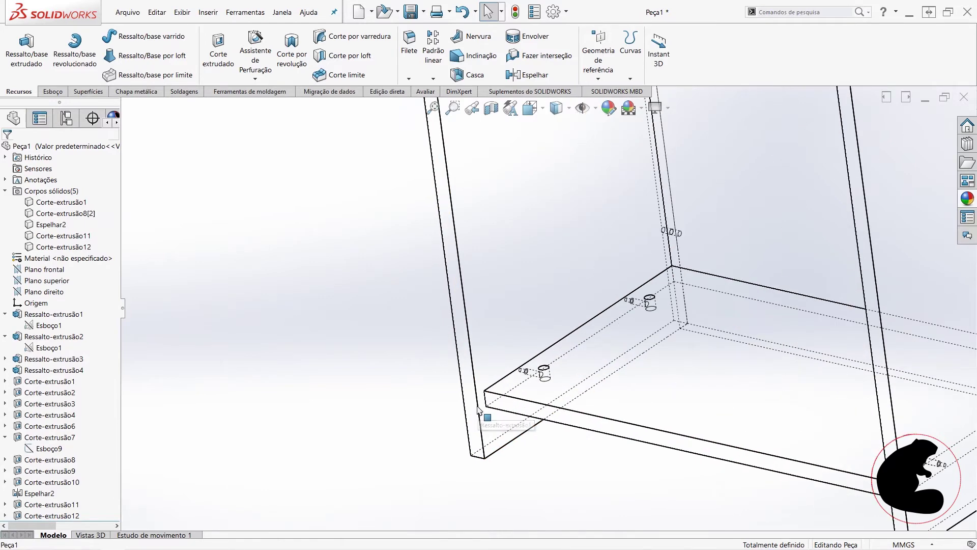
- Orbit the cabinet to inspect the new holes from several angles
middle_click_drag(478, 410, 527, 432)
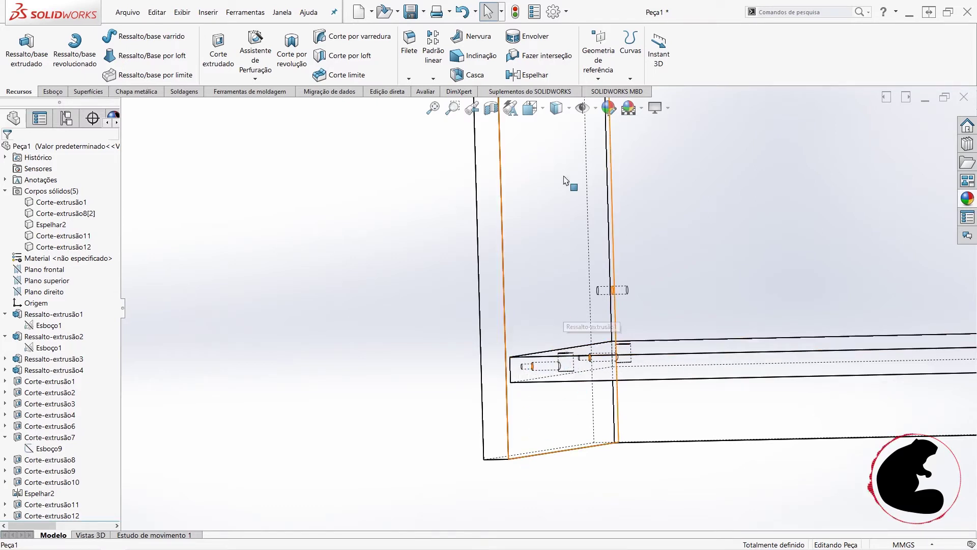
scroll(667, 397, "up", 2)
scroll(682, 346, "up", 3)
scroll(661, 269, "up", 3)
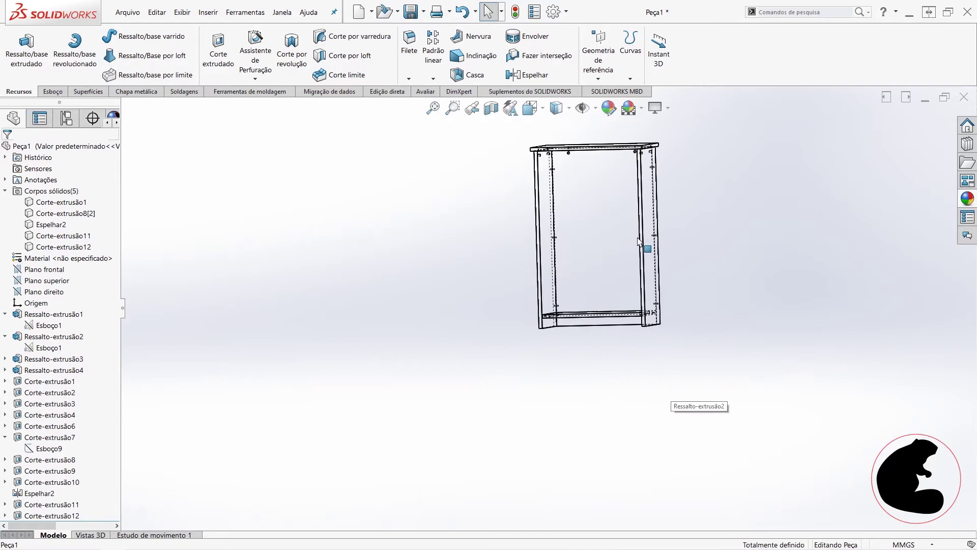
scroll(585, 204, "down", 4)
mouse_move(475, 225)
middle_mouse_down()
mouse_move(571, 245)
mouse_move(559, 176)
middle_mouse_up()
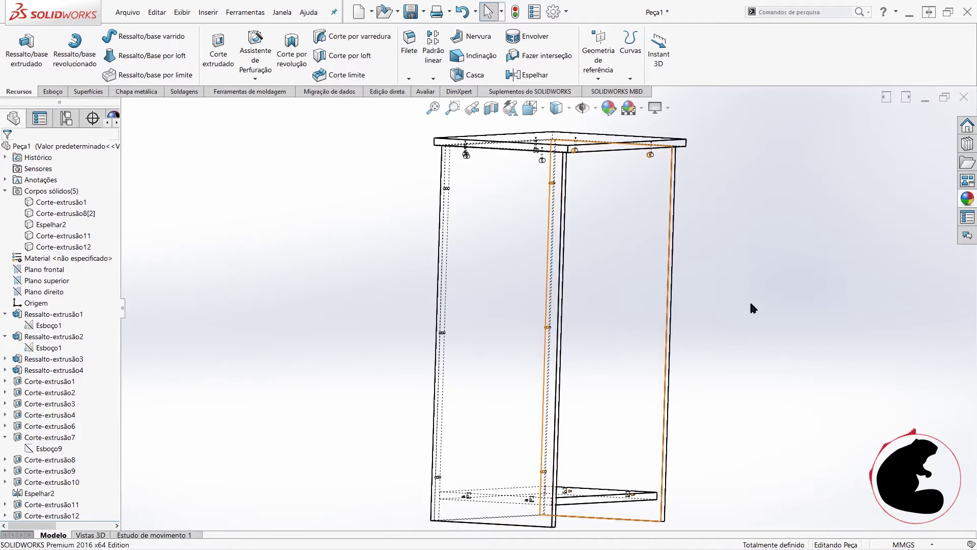
middle_click_drag(606, 223, 557, 191)
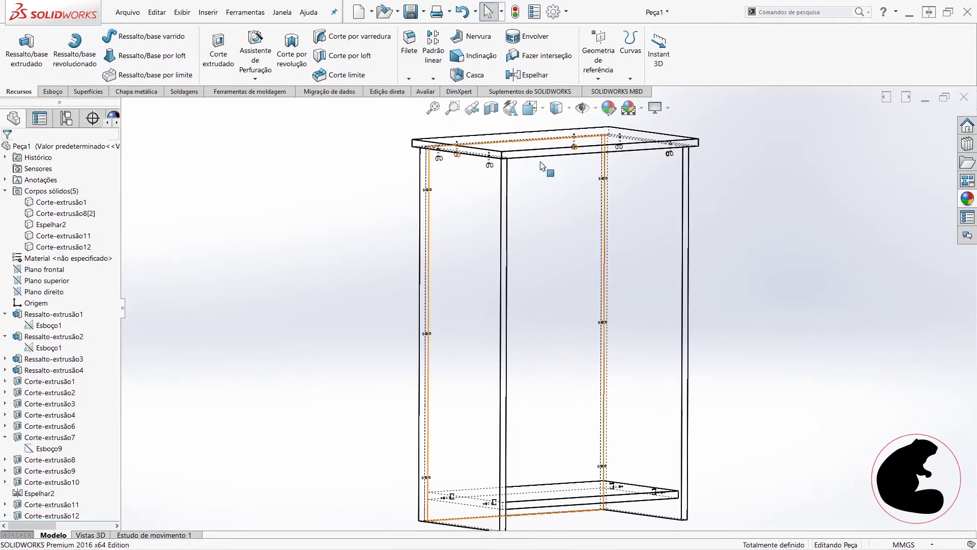
left_click(568, 109)
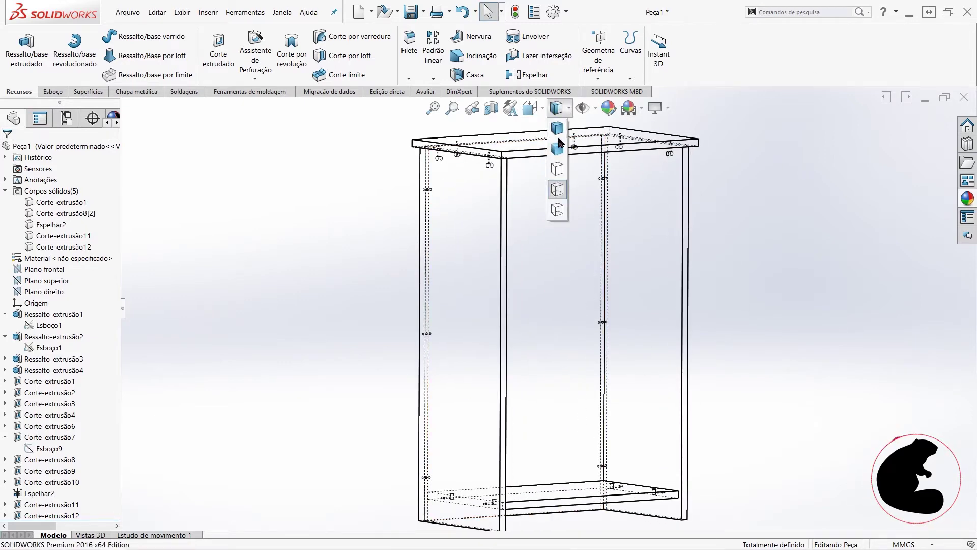
- Switch the display to Shaded With Edges and turn the cabinet toward the front
left_click(557, 131)
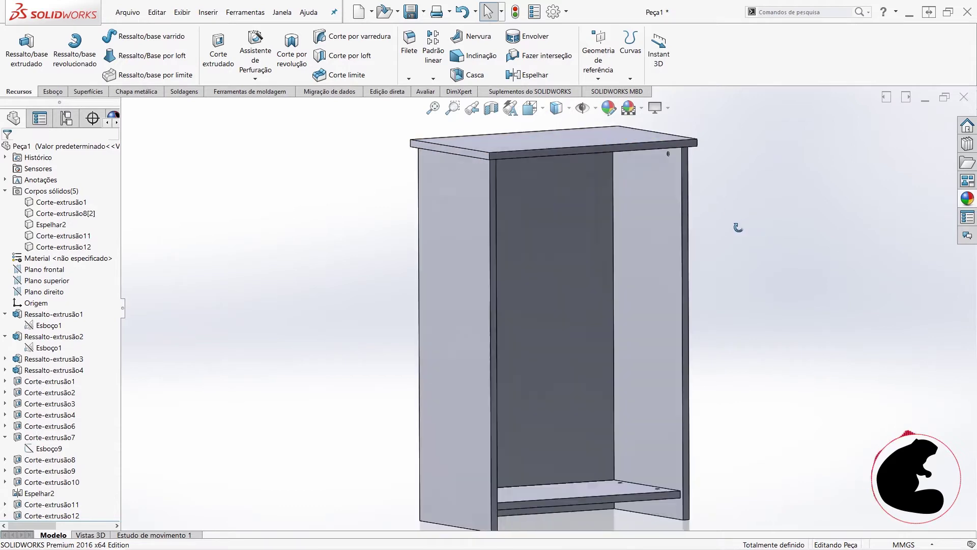
middle_click_drag(734, 262, 752, 274)
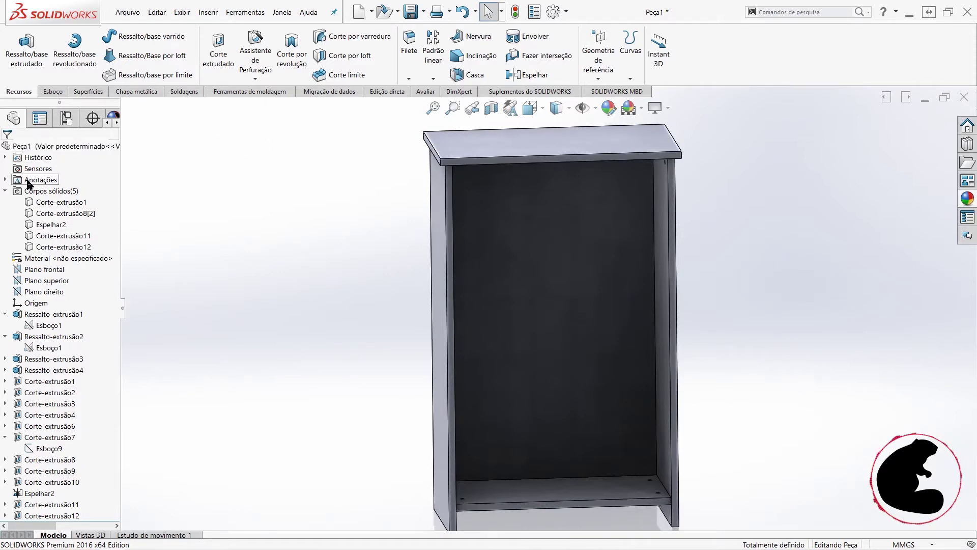
left_click(6, 191)
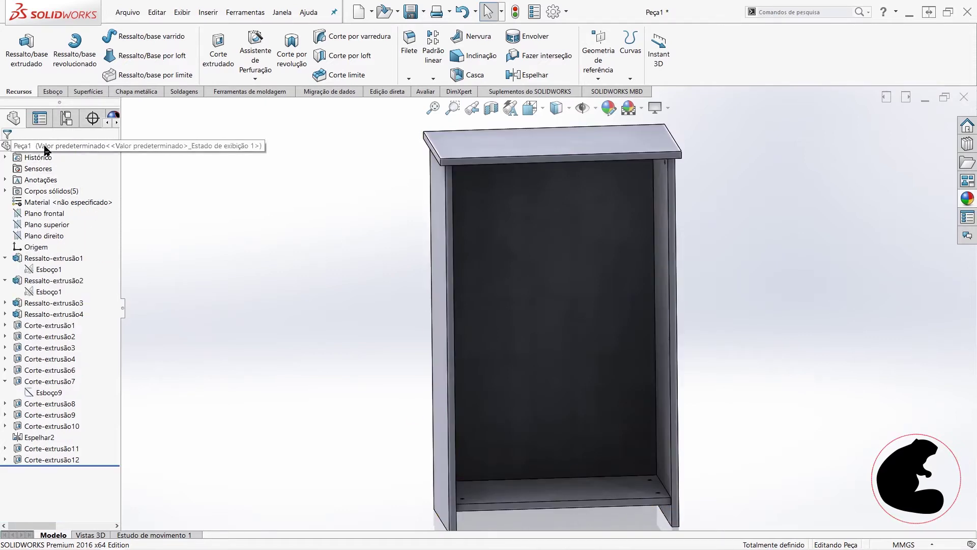
- Assign the Pinho wood material from the Madeiras library to the cabinet part
right_click(46, 147)
mouse_move(77, 295)
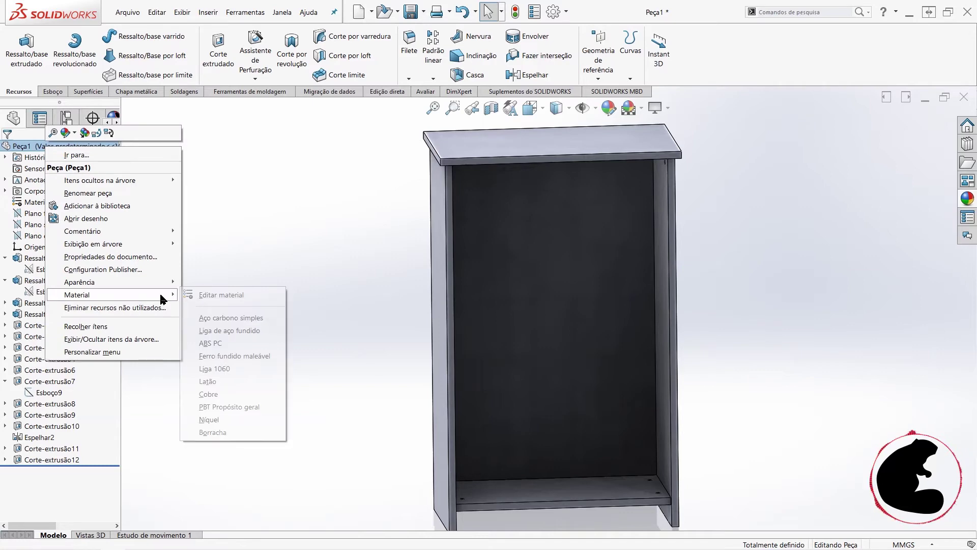
left_click(250, 289)
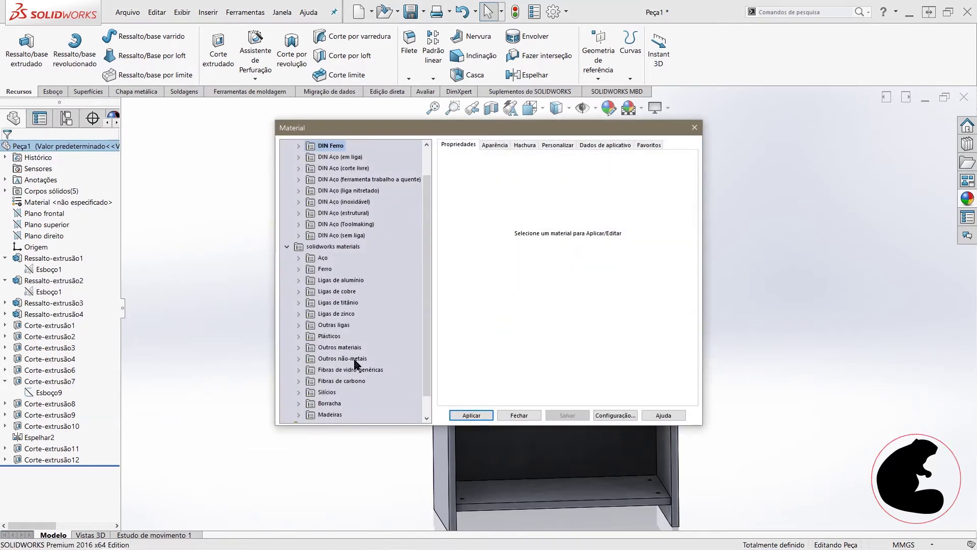
scroll(361, 382, "down", 1)
left_click(322, 393)
scroll(342, 351, "down", 1)
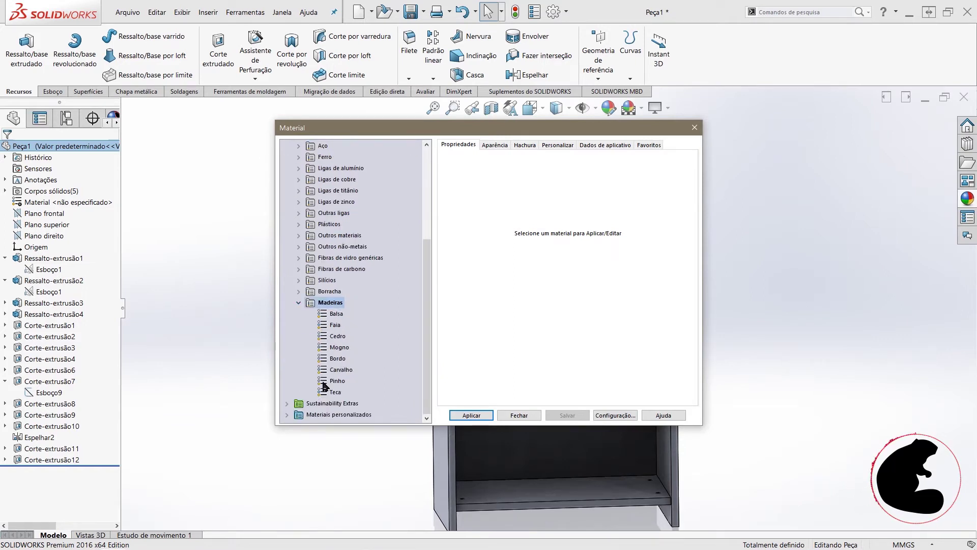
left_click(338, 382)
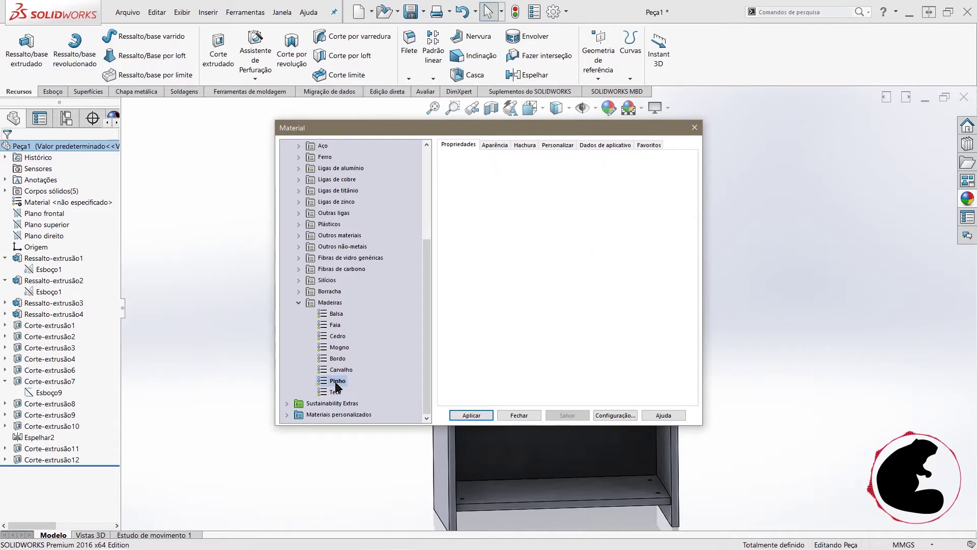
left_click(479, 415)
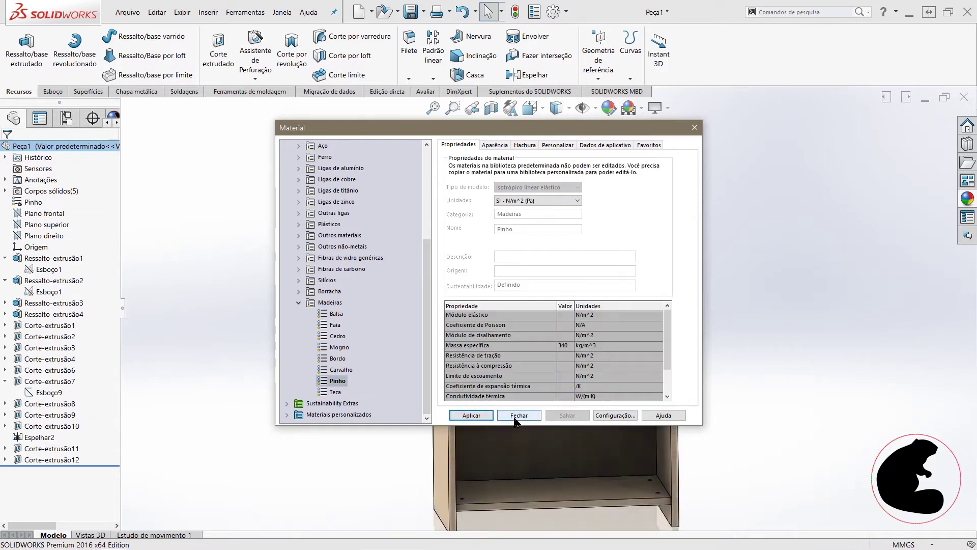
left_click(515, 416)
mouse_move(534, 376)
middle_mouse_down()
mouse_move(703, 364)
mouse_move(675, 301)
mouse_move(650, 298)
mouse_move(628, 305)
mouse_move(779, 311)
middle_mouse_up()
key("Escape")
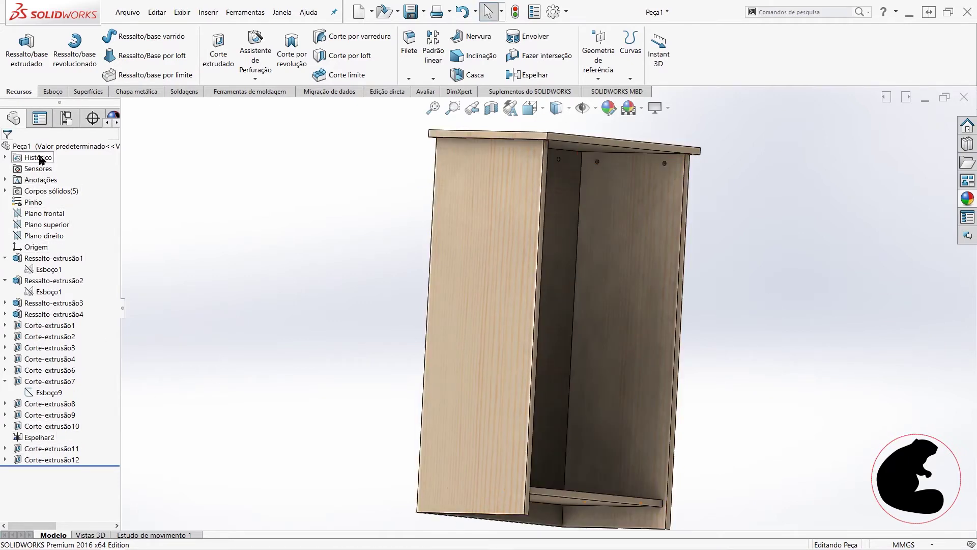
right_click(20, 146)
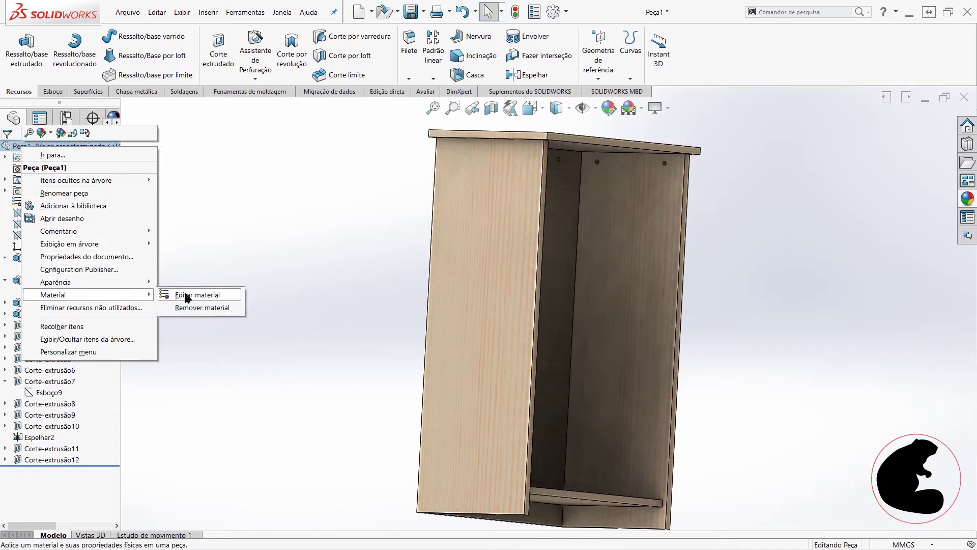
- Replace Pinho with Mogno from the Madeiras library as the part material
mouse_move(53, 294)
left_click(188, 297)
scroll(350, 396, "down", 1)
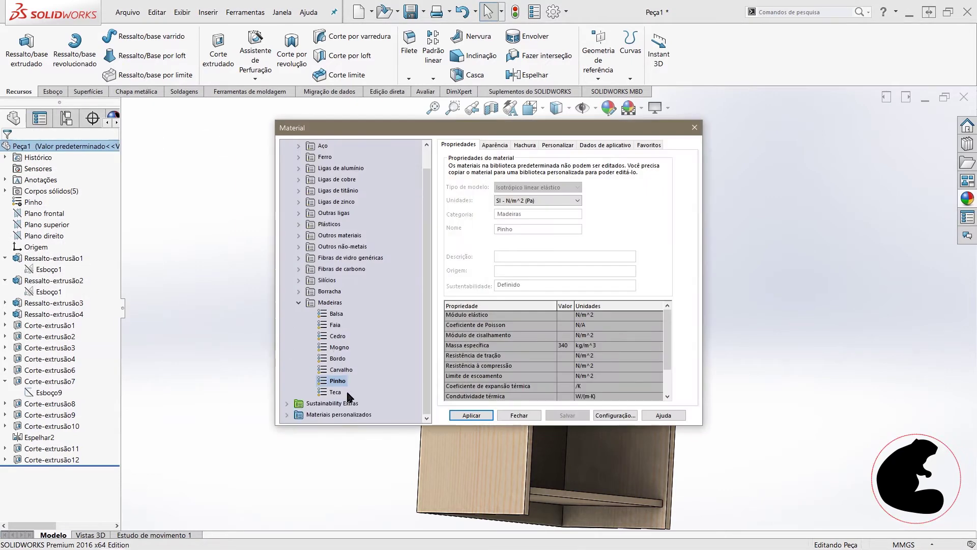
left_click(340, 348)
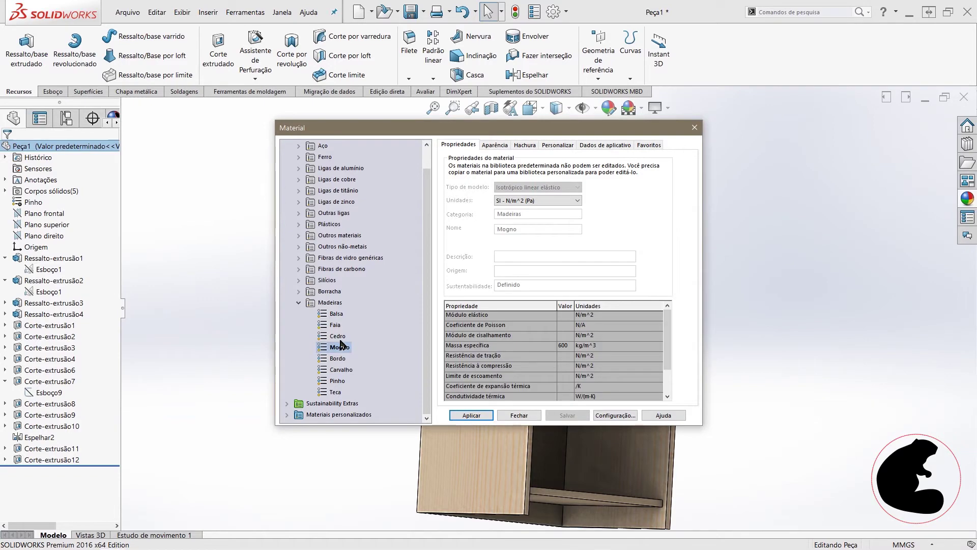
left_click(473, 415)
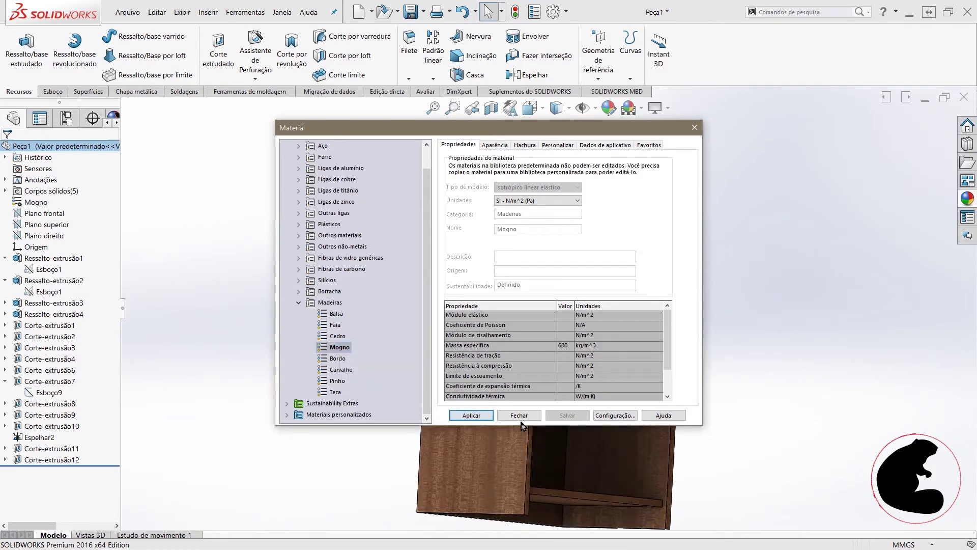
left_click(519, 415)
middle_click_drag(654, 359, 605, 410)
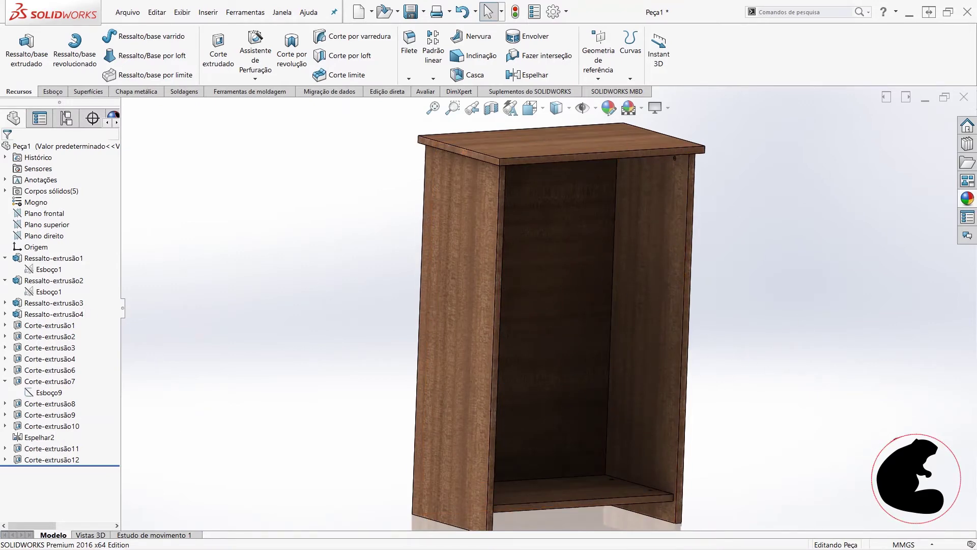
left_click(967, 199)
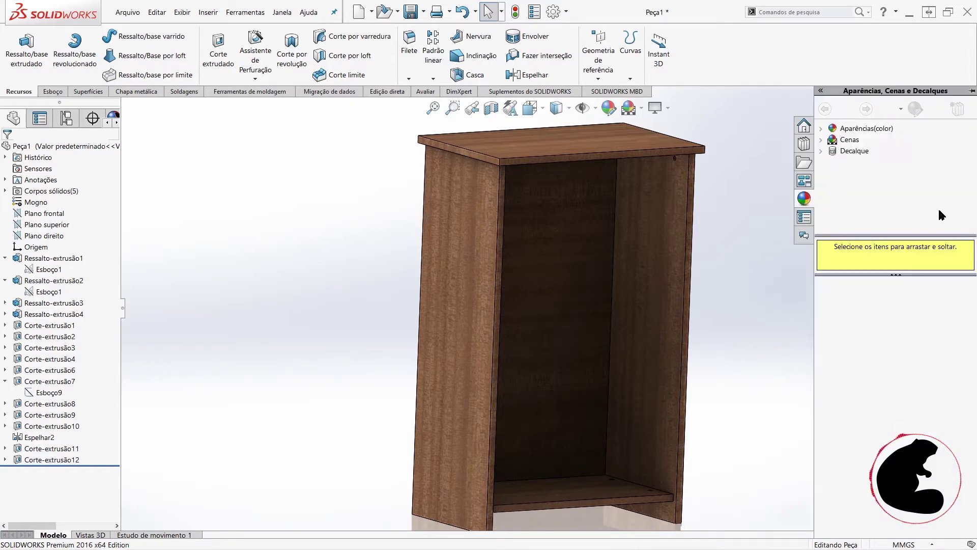
double_click(832, 129)
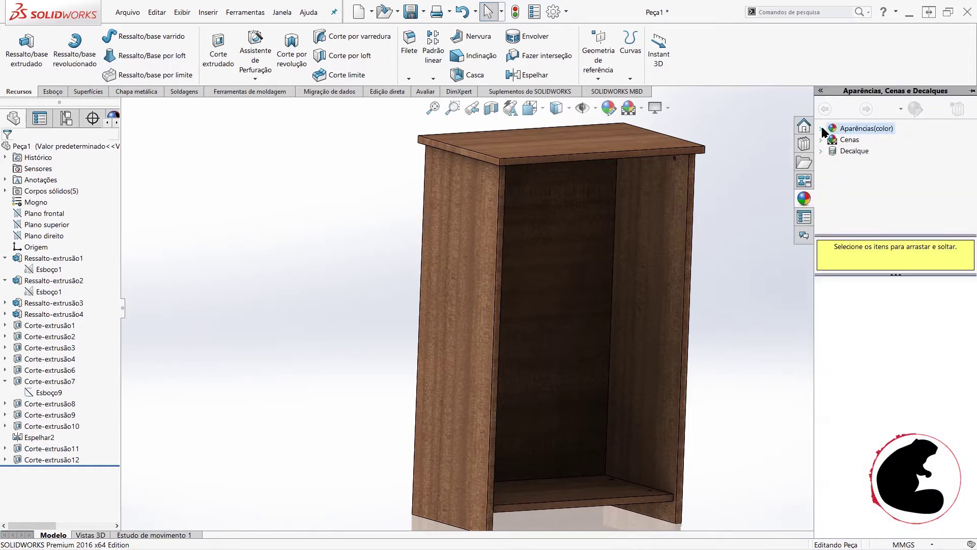
scroll(843, 189, "down", 2)
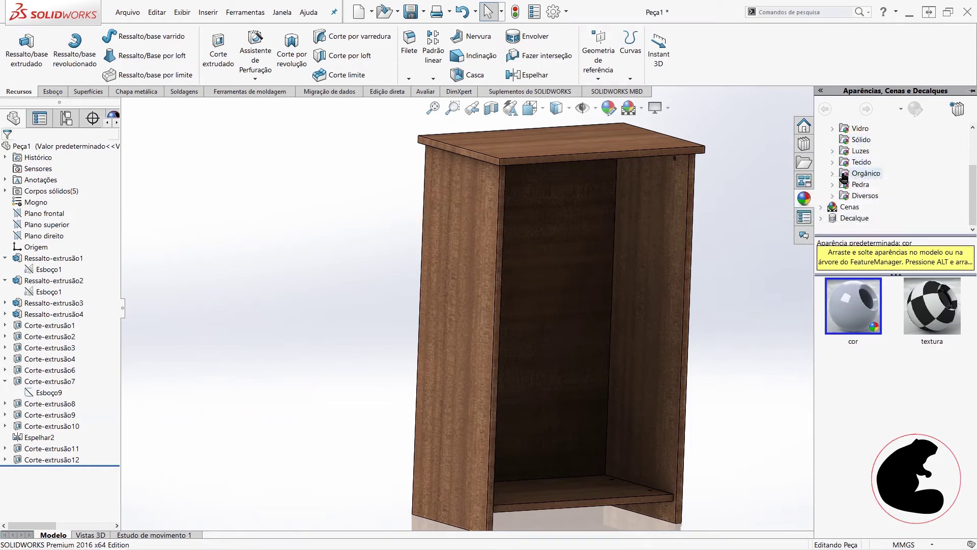
left_click(833, 173)
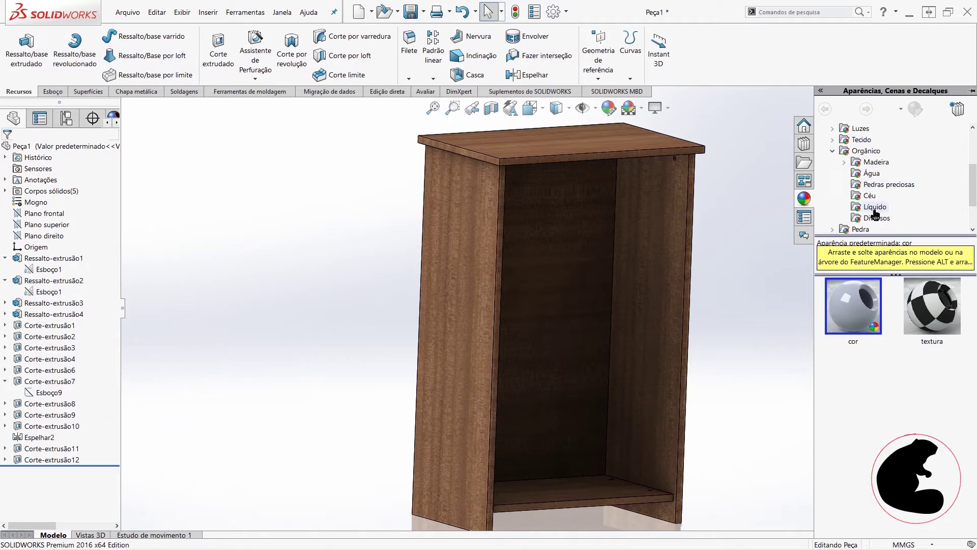
left_click(843, 162)
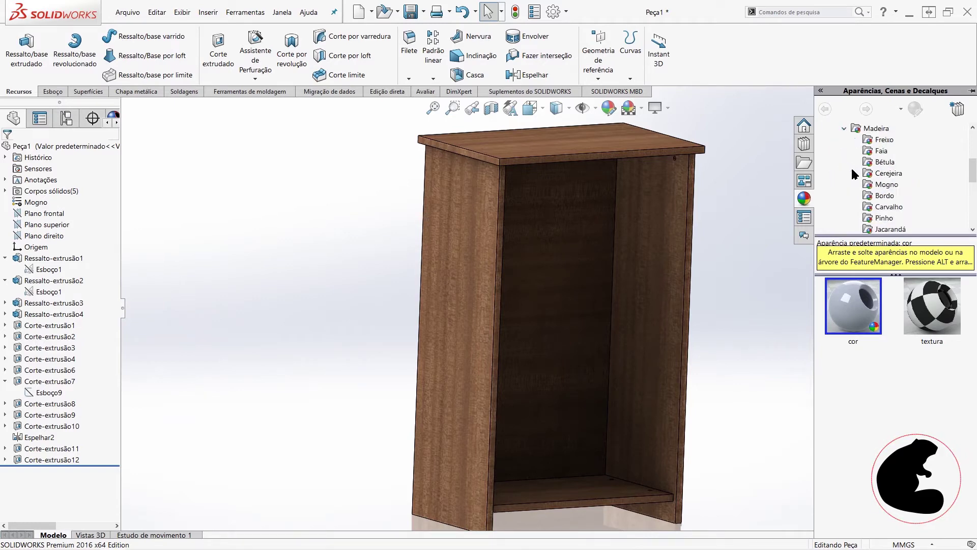
scroll(886, 163, "down", 1)
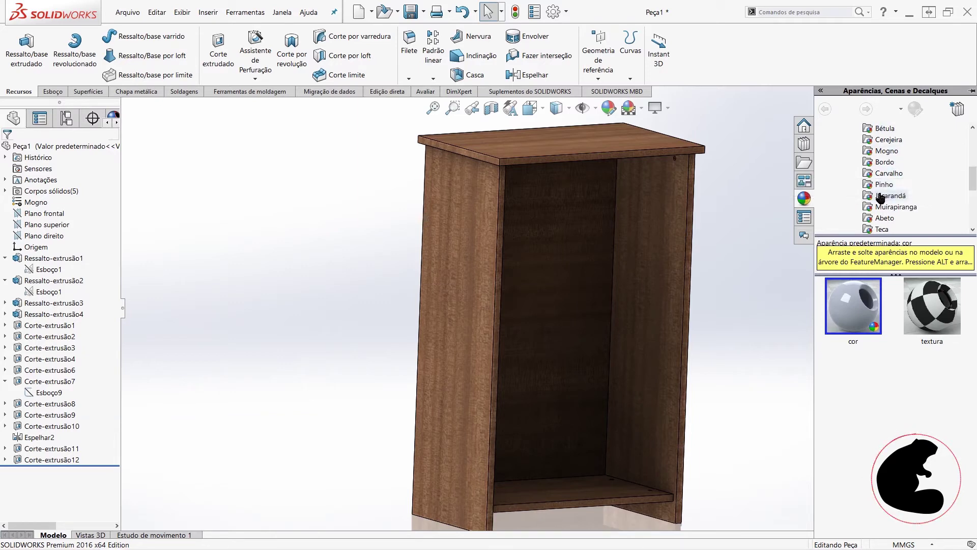
left_click_drag(833, 131, 877, 164)
scroll(882, 183, "down", 2)
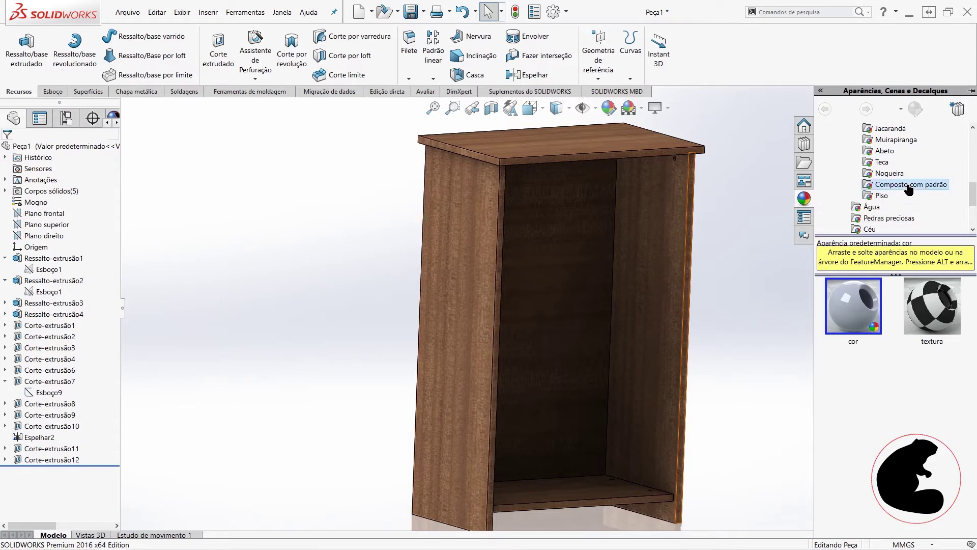
left_click(909, 186)
left_click_drag(865, 306, 477, 312)
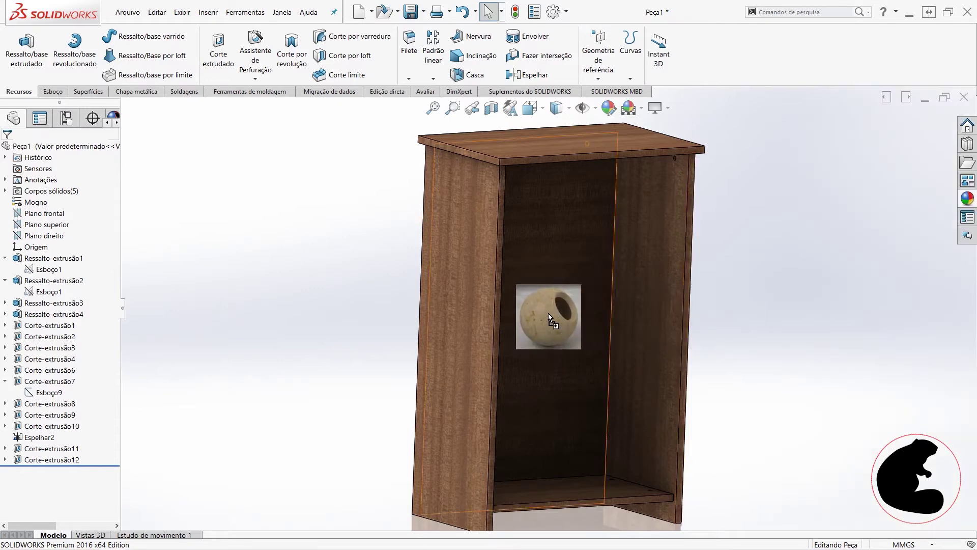
left_click(476, 310)
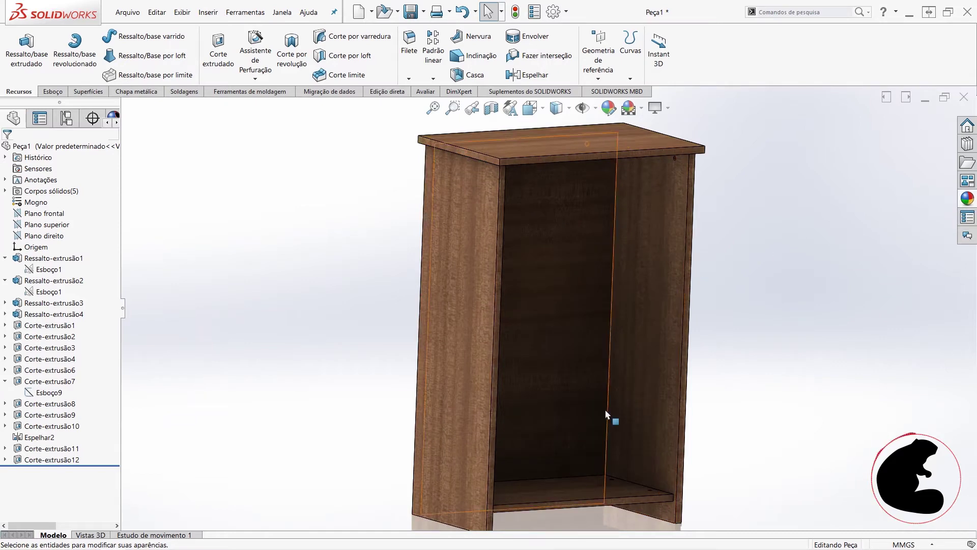
scroll(606, 331, "up", 3)
middle_click_drag(604, 319, 616, 362)
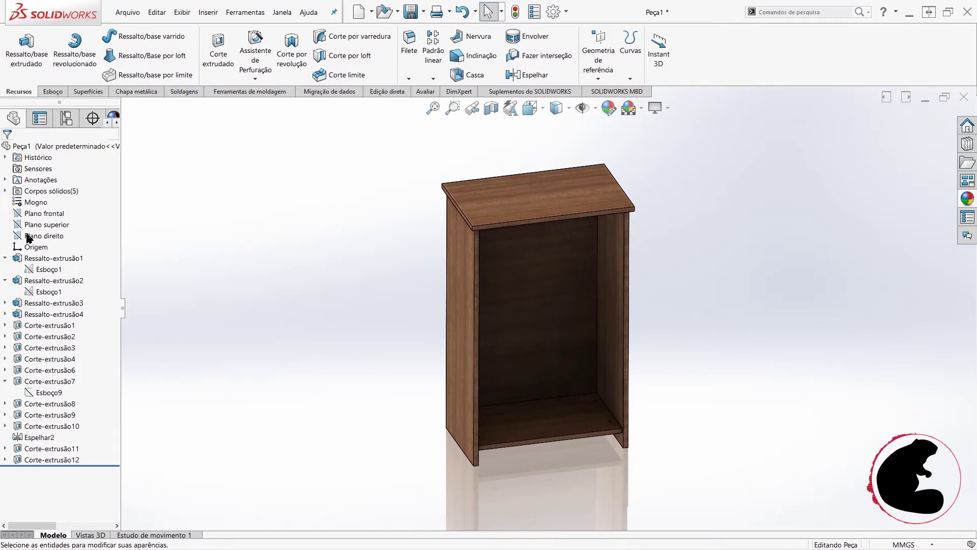
- Change the cabinet's material from Mogno to Carvalho (oak)
right_click(31, 206)
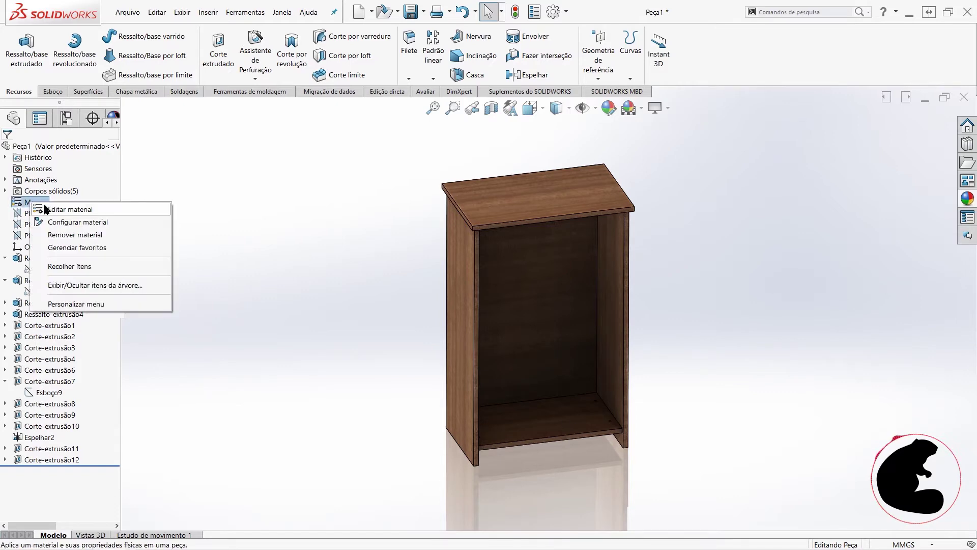
left_click(48, 208)
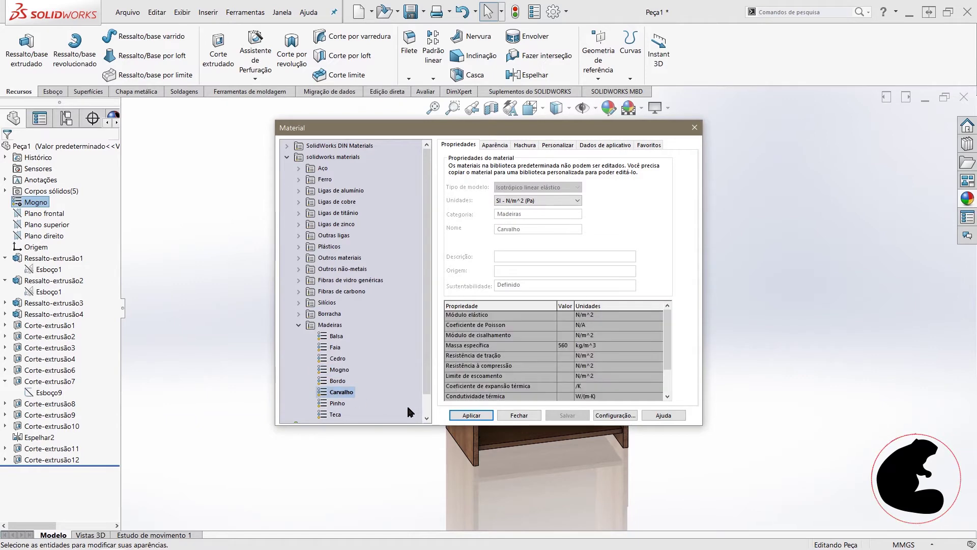
left_click(464, 415)
left_click(519, 416)
- Orbit and zoom around the oak cabinet to inspect its inner face and back, ending on the front
mouse_move(535, 388)
middle_mouse_down()
mouse_move(608, 319)
mouse_move(598, 357)
middle_mouse_up()
scroll(598, 357, "down", 5)
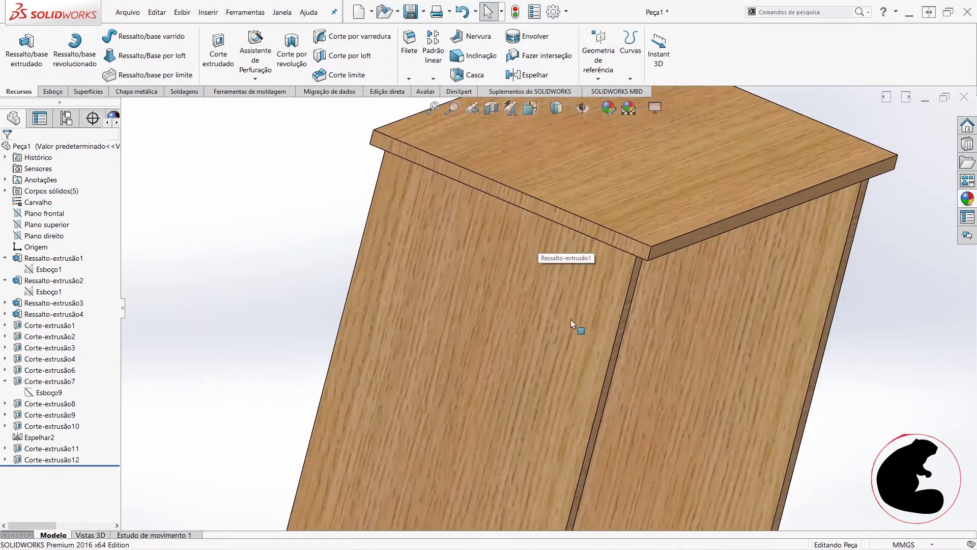
scroll(560, 315, "down", 3)
middle_click_drag(626, 318, 664, 332)
scroll(593, 290, "up", 3)
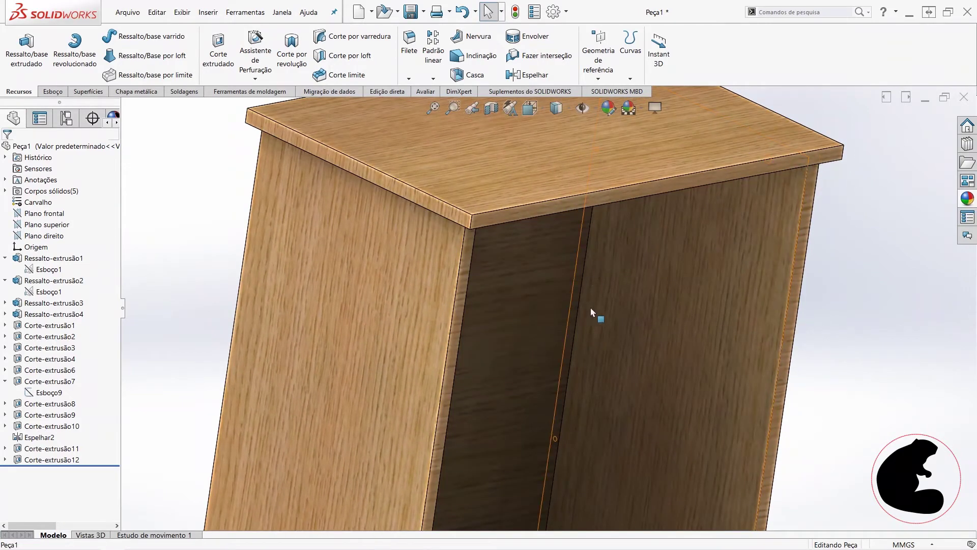
scroll(655, 367, "up", 2)
scroll(683, 376, "up", 2)
mouse_move(683, 375)
middle_mouse_down()
mouse_move(651, 289)
mouse_move(675, 365)
mouse_move(666, 271)
middle_mouse_up()
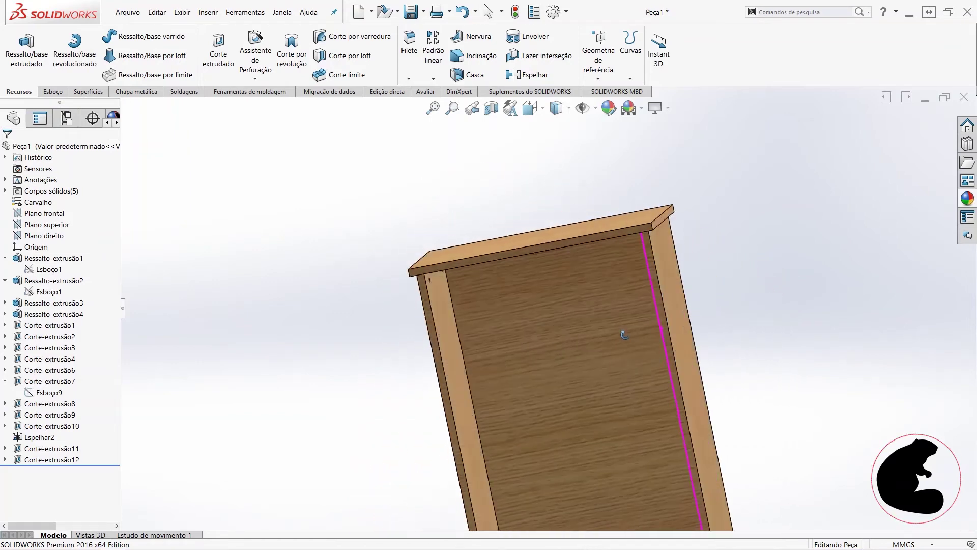
scroll(644, 246, "down", 3)
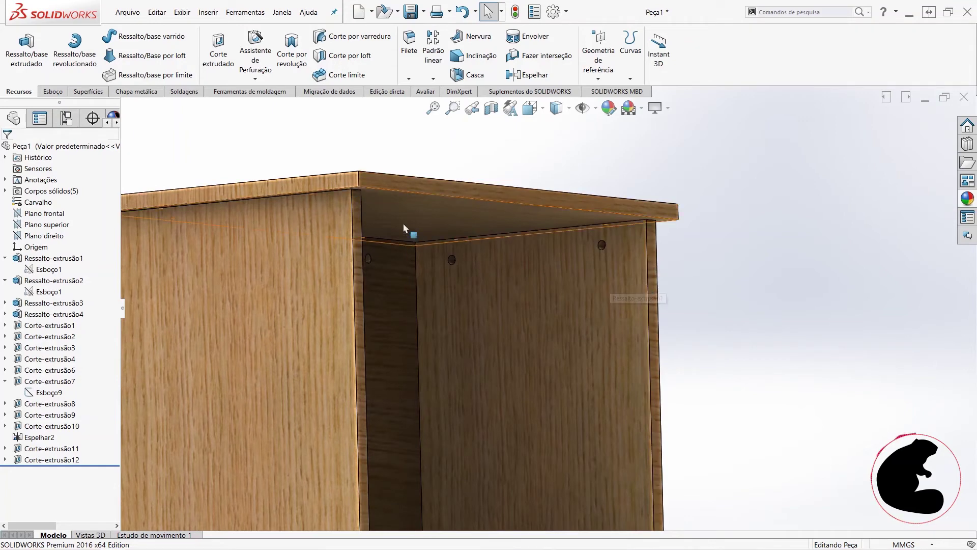
scroll(521, 290, "up", 2)
scroll(521, 374, "up", 2)
mouse_move(520, 374)
middle_mouse_down()
mouse_move(557, 391)
mouse_move(628, 393)
middle_mouse_up()
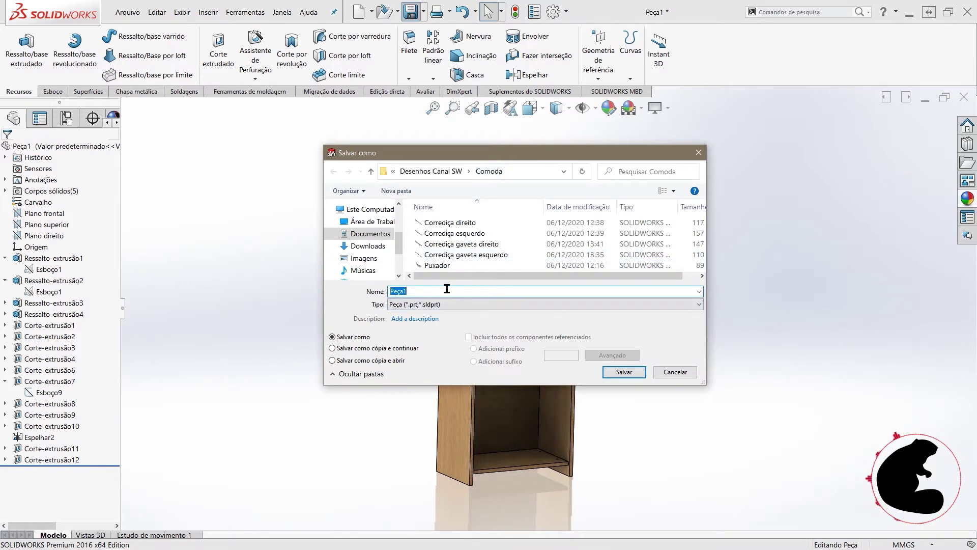
- Save the part as 'Corpo' in the Comoda folder
type("C")
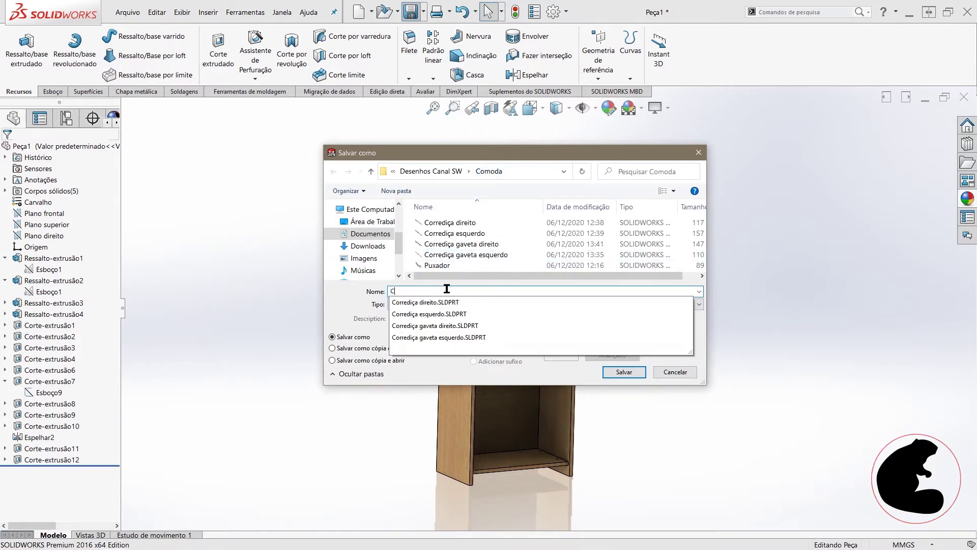
type("orpo")
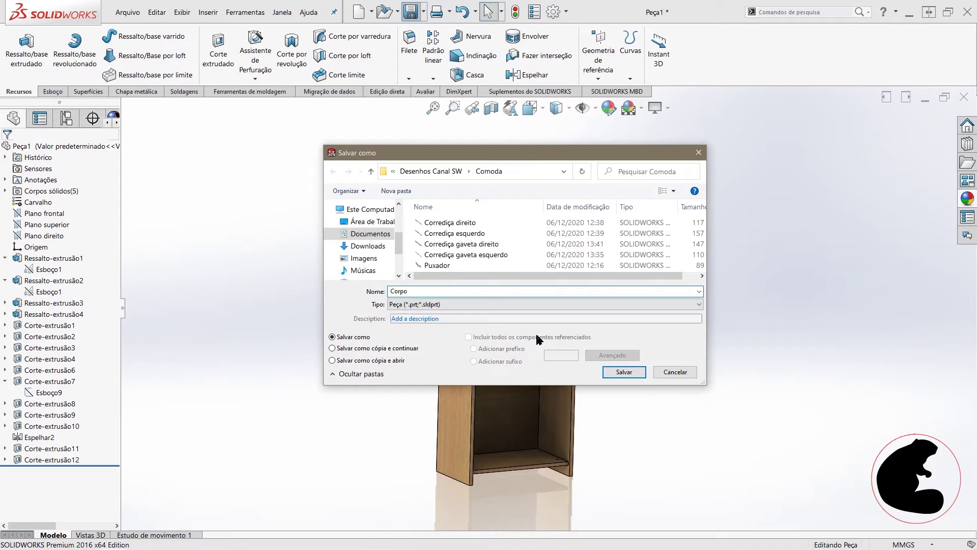
left_click(634, 374)
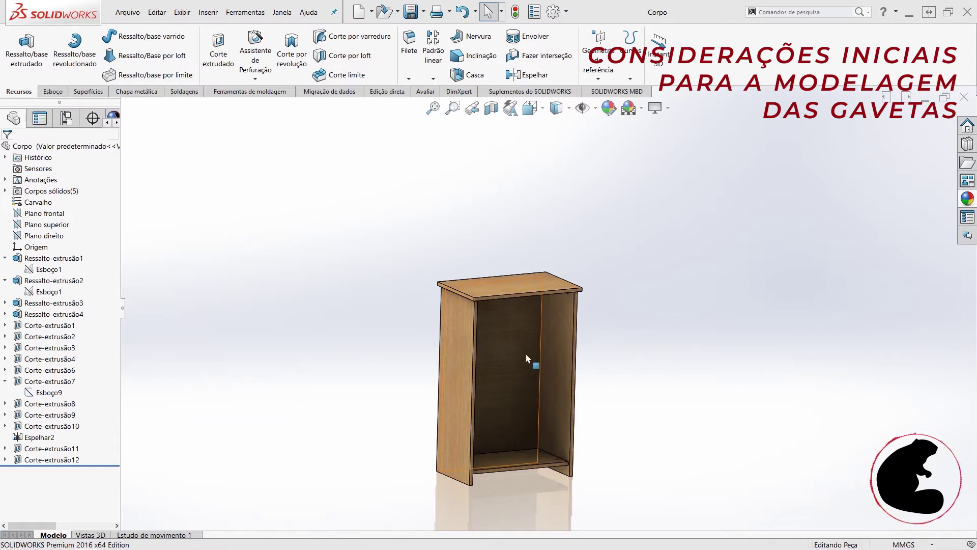
key("ctrl+2")
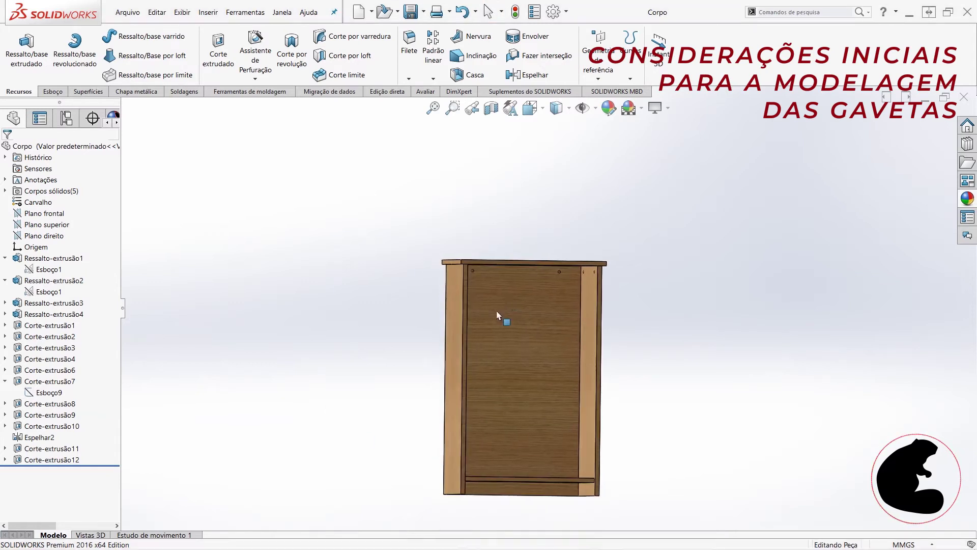
middle_click_drag(505, 316, 509, 334)
scroll(515, 309, "down", 2)
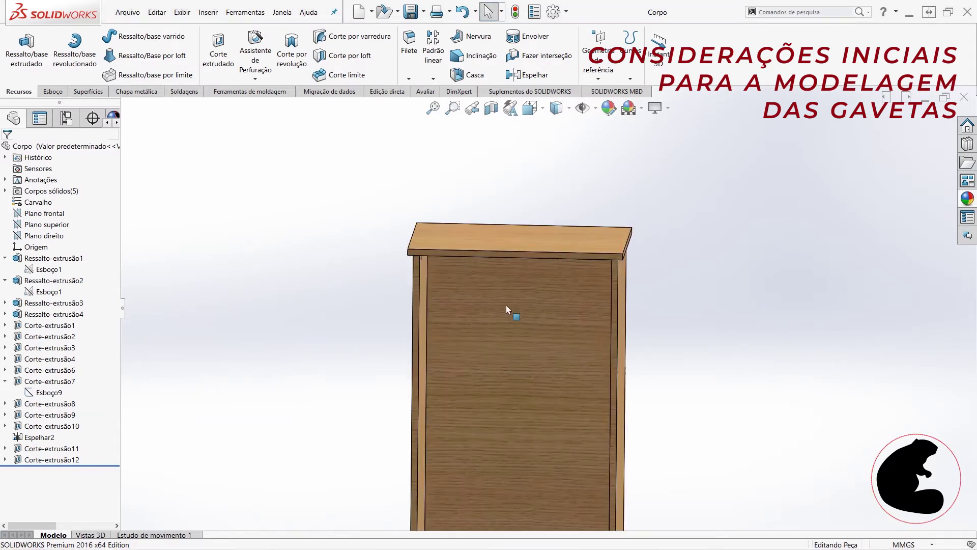
scroll(458, 285, "down", 2)
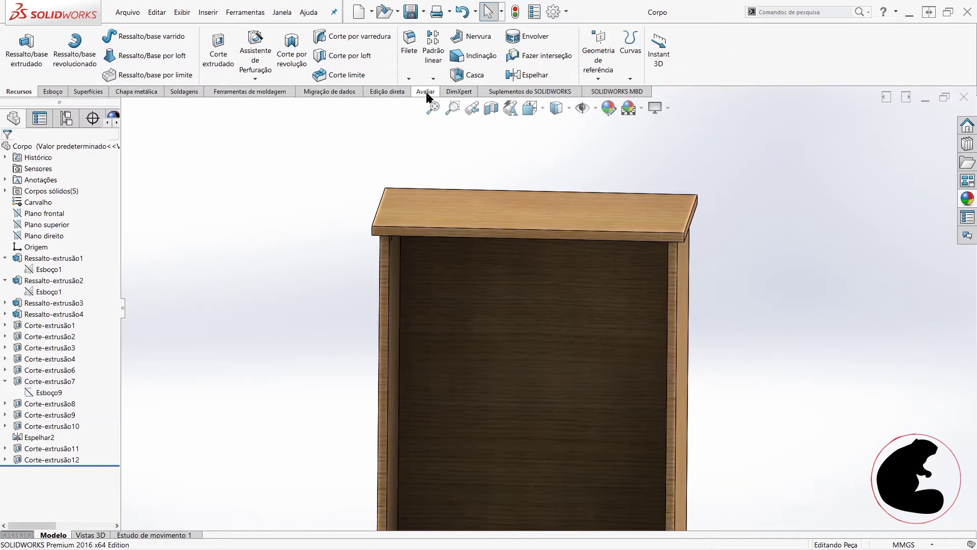
left_click(440, 93)
left_click(47, 48)
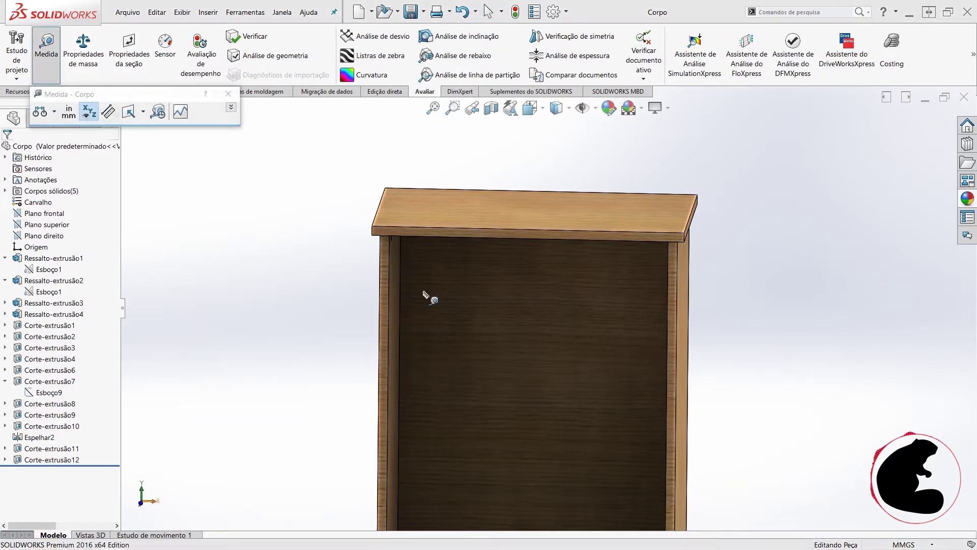
left_click(499, 373)
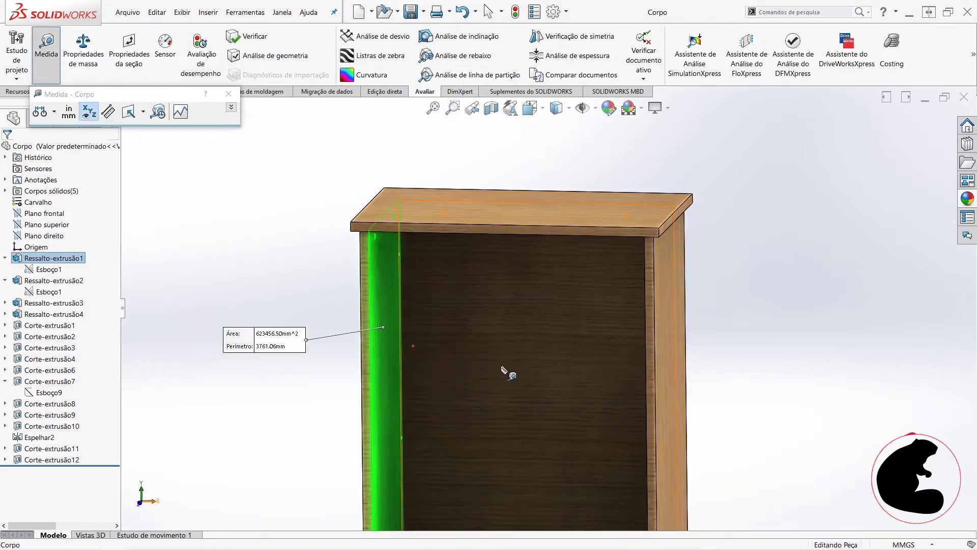
middle_click_drag(499, 373, 550, 364)
left_click(665, 374)
scroll(665, 414, "up", 1)
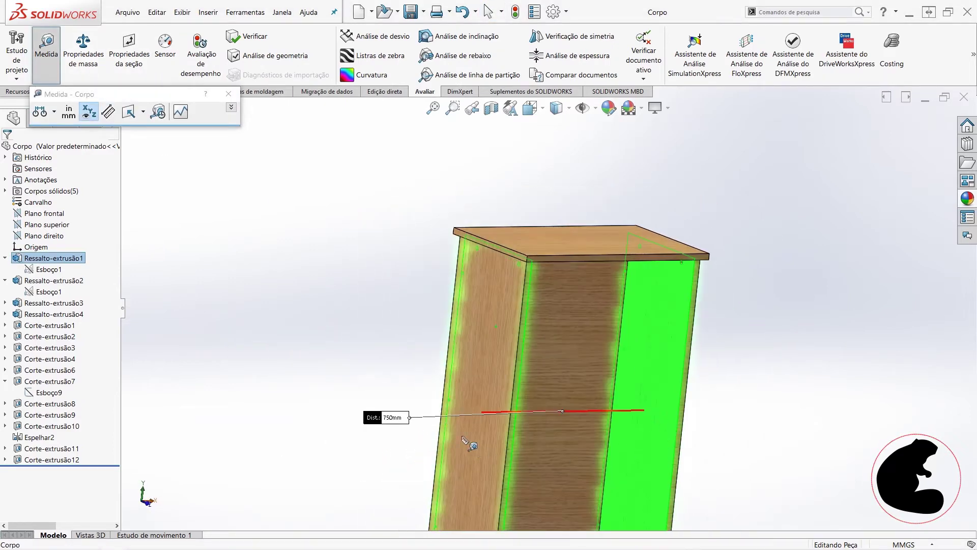
scroll(390, 418, "down", 3)
scroll(390, 418, "down", 1)
scroll(391, 418, "up", 3)
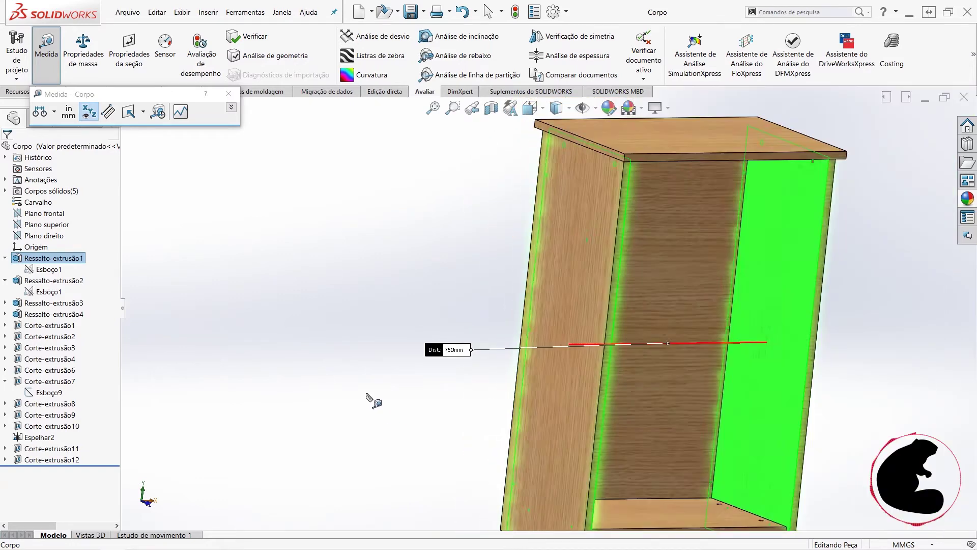
scroll(685, 415, "up", 2)
middle_click_drag(681, 410, 587, 382)
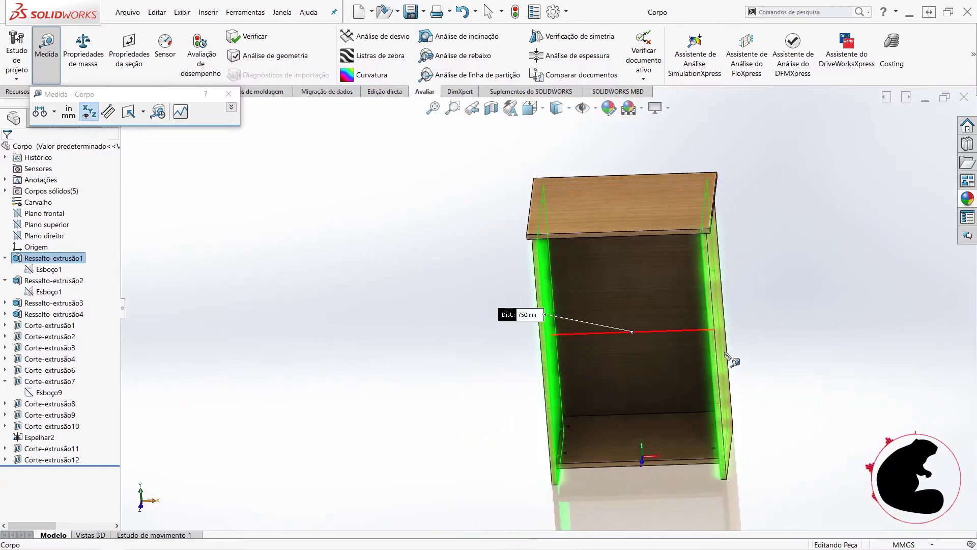
left_click(816, 345)
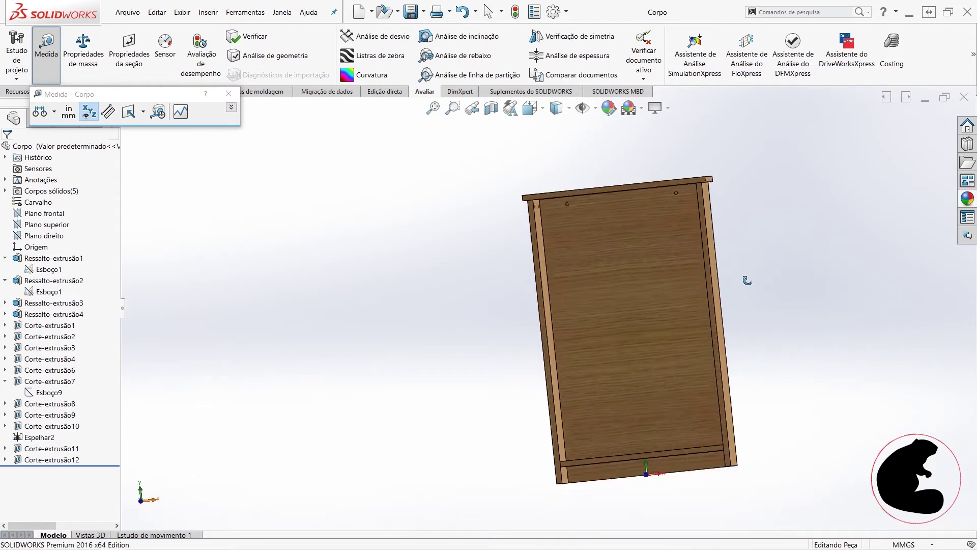
middle_click_drag(747, 352, 737, 224)
left_click(646, 201)
middle_click_drag(622, 350, 633, 455)
left_click(602, 421)
scroll(478, 330, "down", 2)
scroll(474, 346, "down", 2)
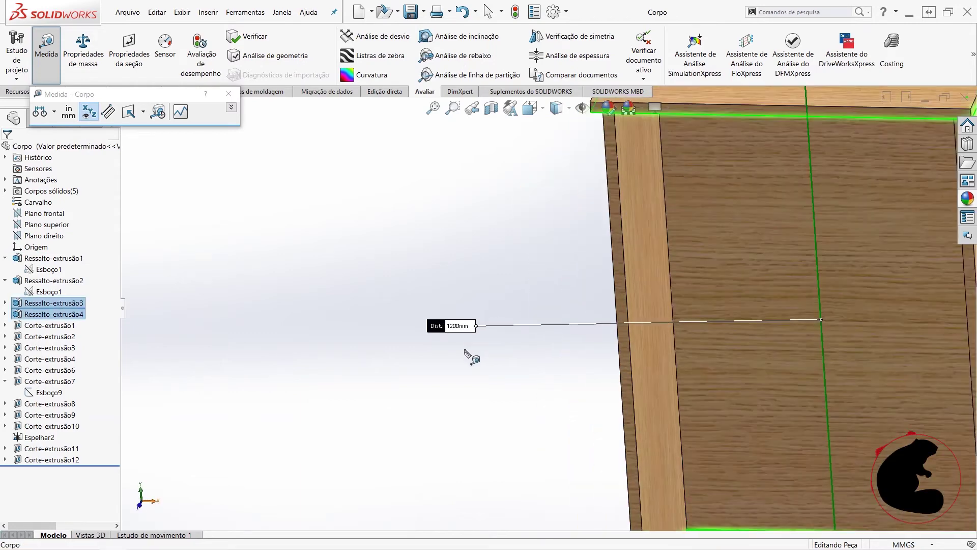
scroll(470, 354, "up", 4)
left_click(515, 416)
mouse_move(515, 416)
middle_mouse_down()
mouse_move(696, 377)
mouse_move(680, 333)
mouse_move(639, 353)
middle_mouse_up()
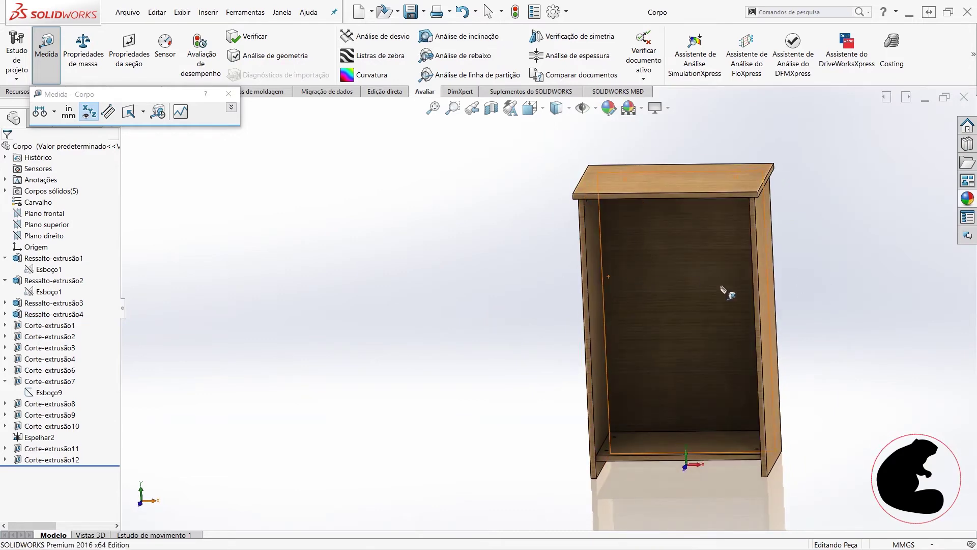
scroll(702, 321, "down", 2)
scroll(731, 330, "down", 1)
middle_click_drag(726, 325, 739, 319)
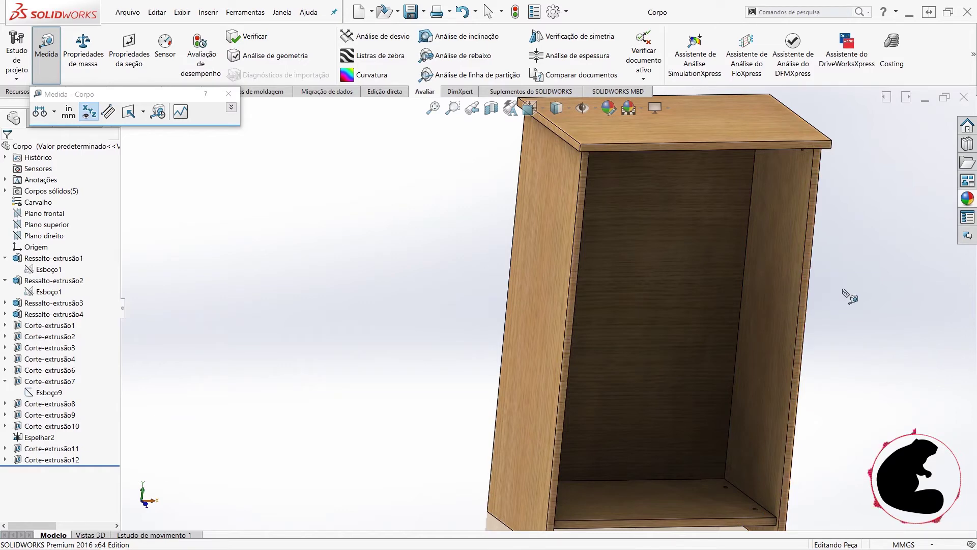
key("Escape")
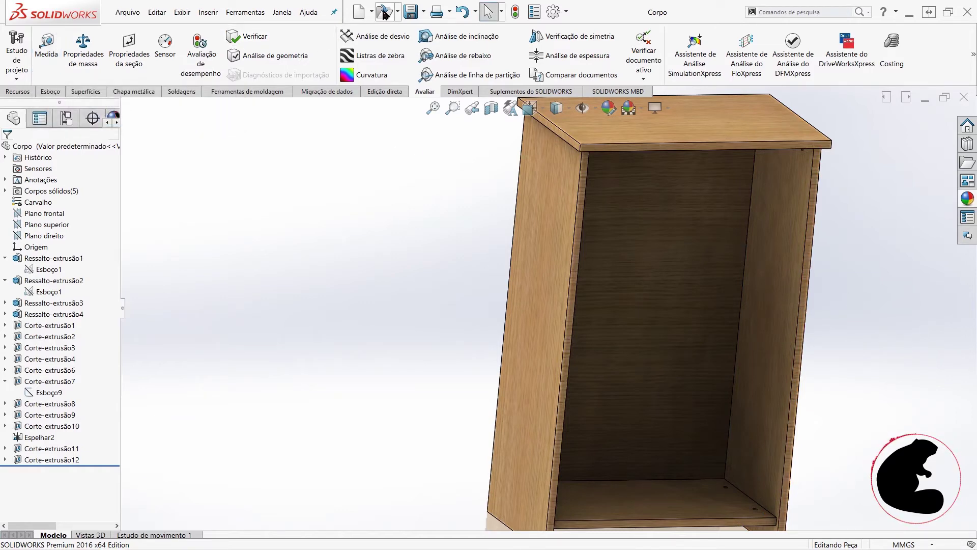
- Open the drawer slide part 'Corrediça gaveta esquerdo'
key("ctrl+o")
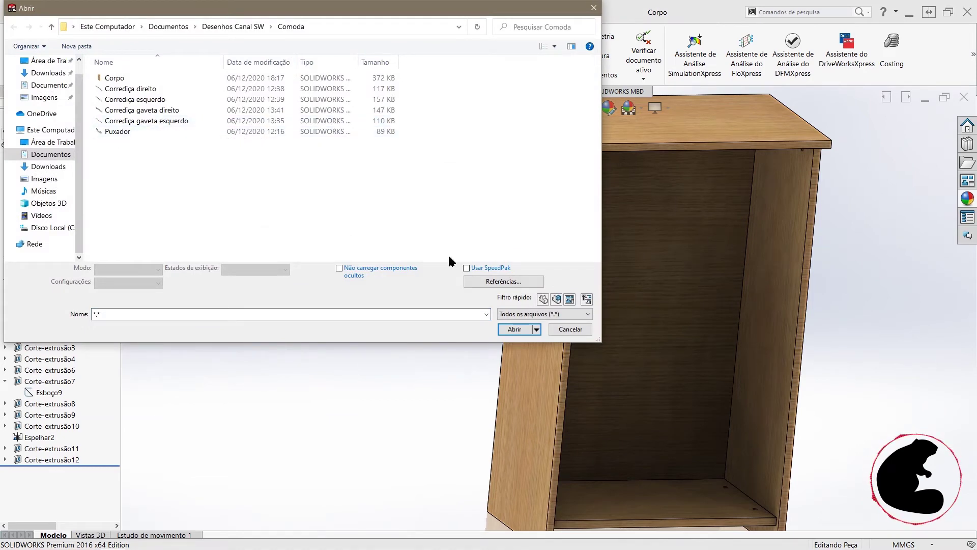
left_click(136, 121)
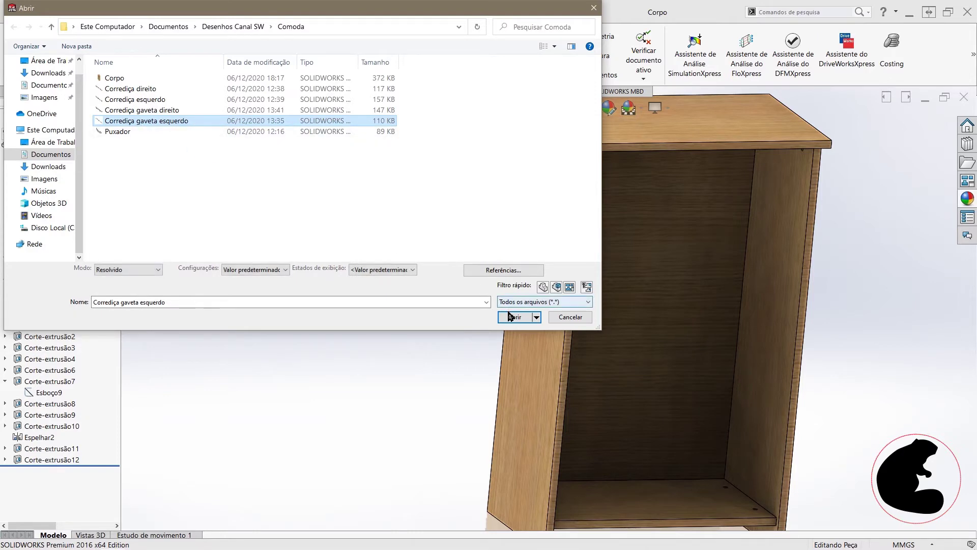
left_click(514, 317)
mouse_move(610, 297)
middle_mouse_down()
mouse_move(639, 238)
mouse_move(610, 233)
middle_mouse_up()
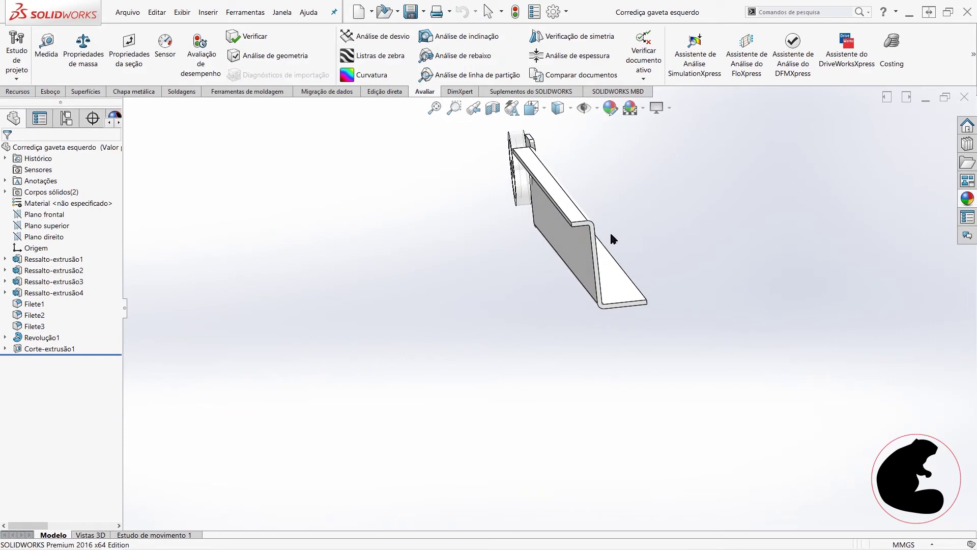
- Measure the wheel face's area and perimeter and the rail face relative to it
left_click(57, 62)
scroll(508, 198, "down", 3)
scroll(584, 216, "down", 6)
scroll(584, 216, "up", 3)
scroll(507, 224, "up", 3)
scroll(484, 240, "up", 2)
scroll(463, 257, "up", 2)
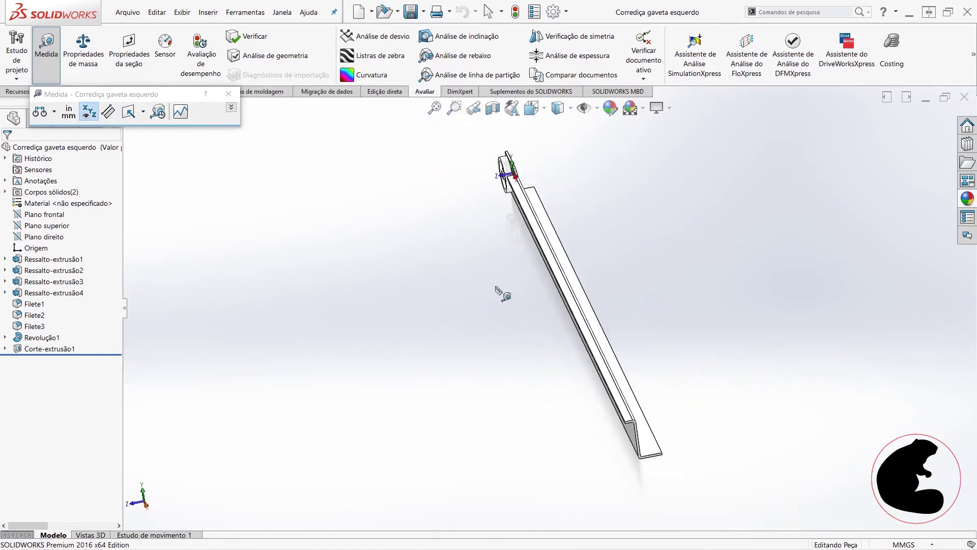
scroll(509, 213, "down", 2)
scroll(529, 203, "down", 2)
scroll(545, 208, "down", 2)
scroll(559, 213, "down", 2)
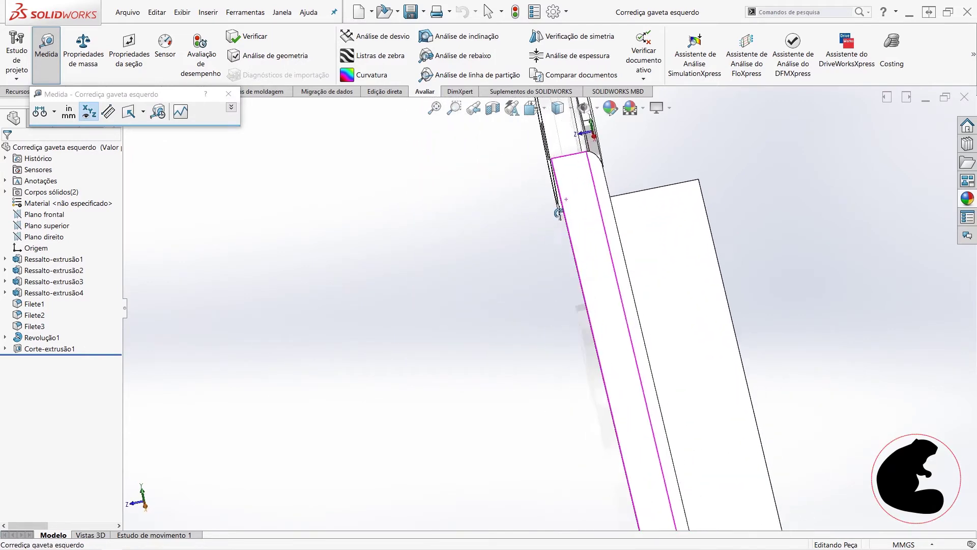
middle_click_drag(558, 213, 486, 221)
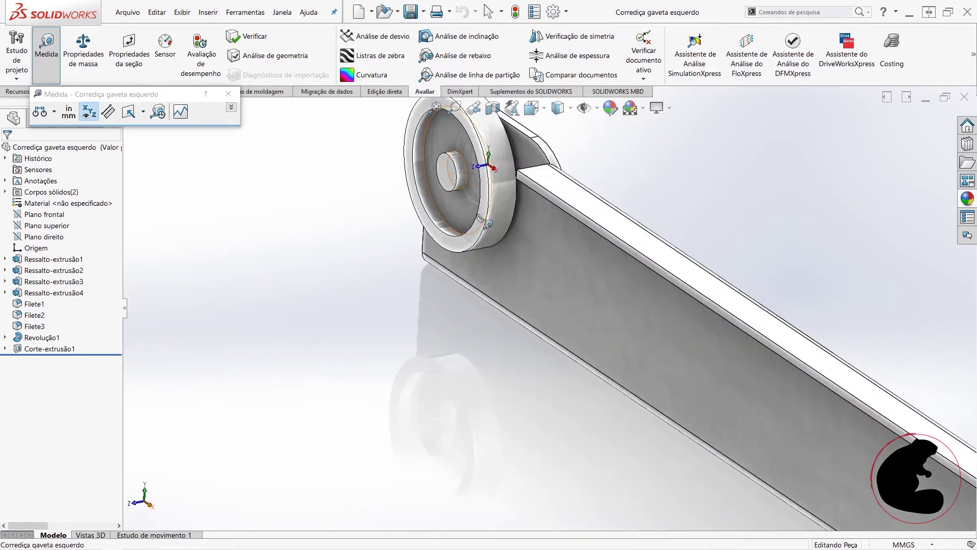
left_click(483, 239)
scroll(509, 265, "up", 3)
scroll(586, 295, "up", 2)
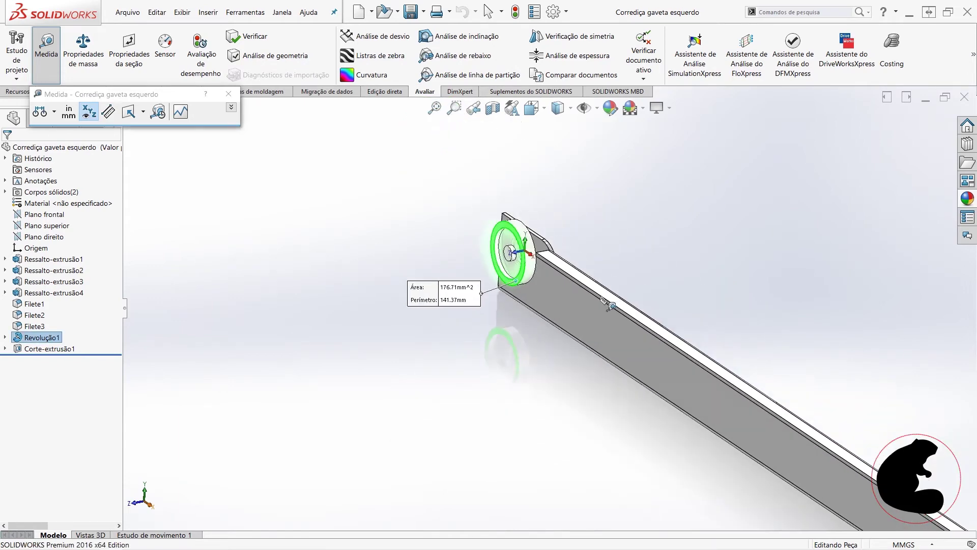
middle_click_drag(606, 301, 642, 331)
left_click(644, 335)
scroll(696, 340, "down", 1)
scroll(692, 316, "down", 2)
scroll(687, 285, "down", 2)
scroll(723, 265, "down", 1)
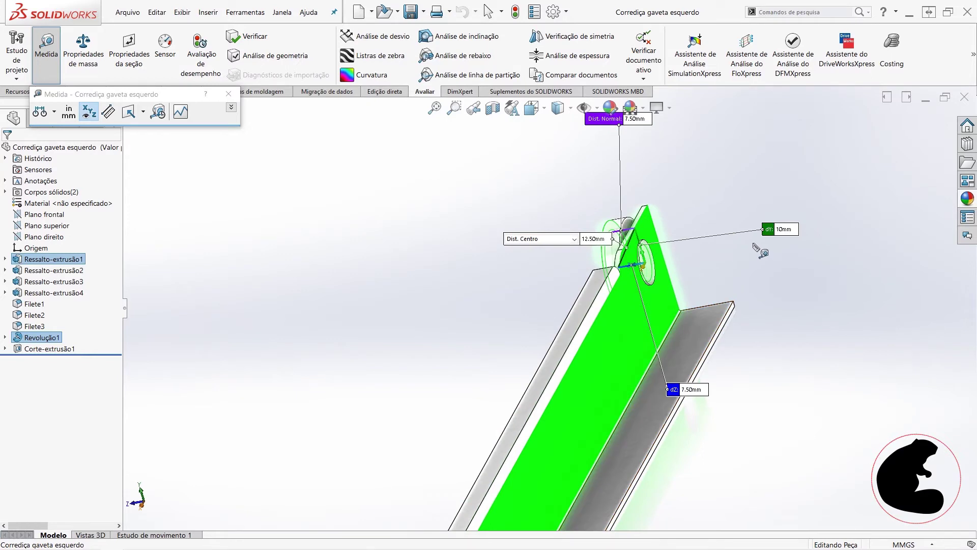
left_click(781, 302)
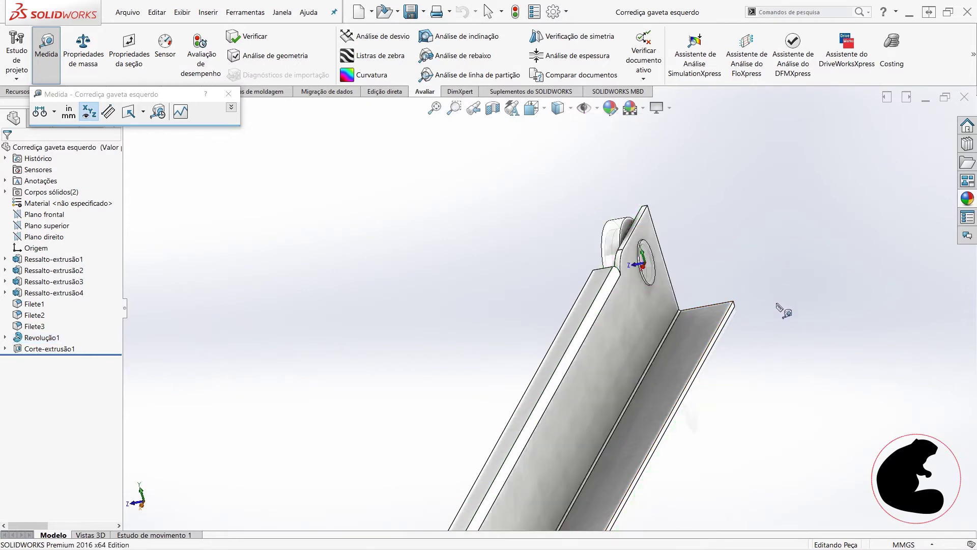
- Measure the wheel's front ring face and its 5 mm offset from the plate
middle_click_drag(781, 310, 587, 434)
scroll(533, 218, "down", 2)
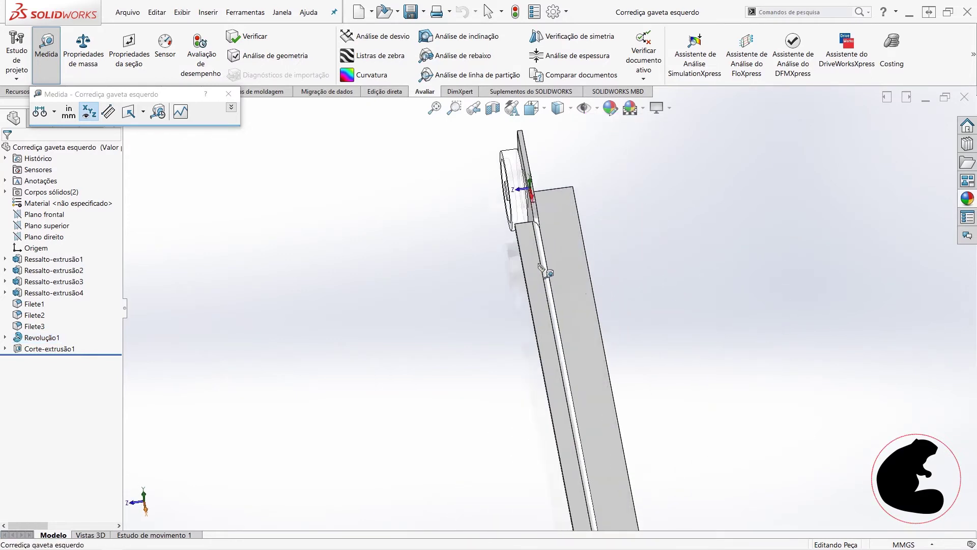
scroll(533, 218, "down", 1)
scroll(533, 218, "down", 2)
scroll(533, 217, "down", 2)
mouse_move(534, 218)
middle_mouse_down()
mouse_move(514, 211)
mouse_move(556, 237)
mouse_move(539, 283)
middle_mouse_up()
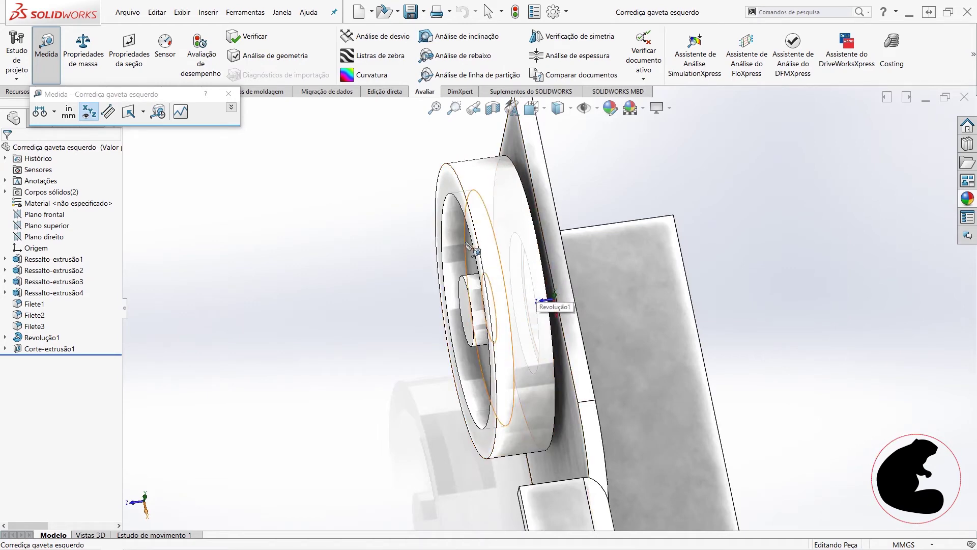
left_click(496, 205)
middle_click_drag(496, 205, 540, 244)
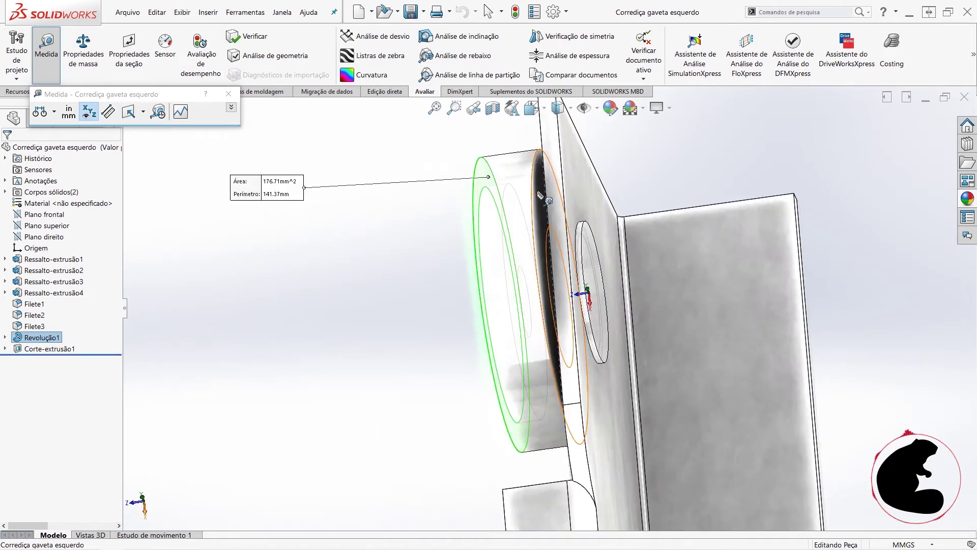
left_click(553, 252)
scroll(572, 326, "up", 2)
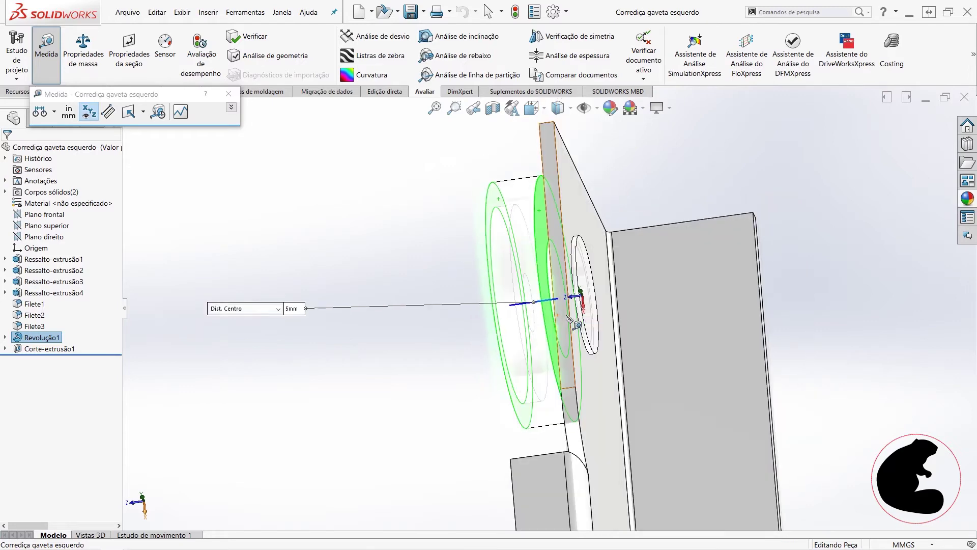
scroll(554, 255, "up", 2)
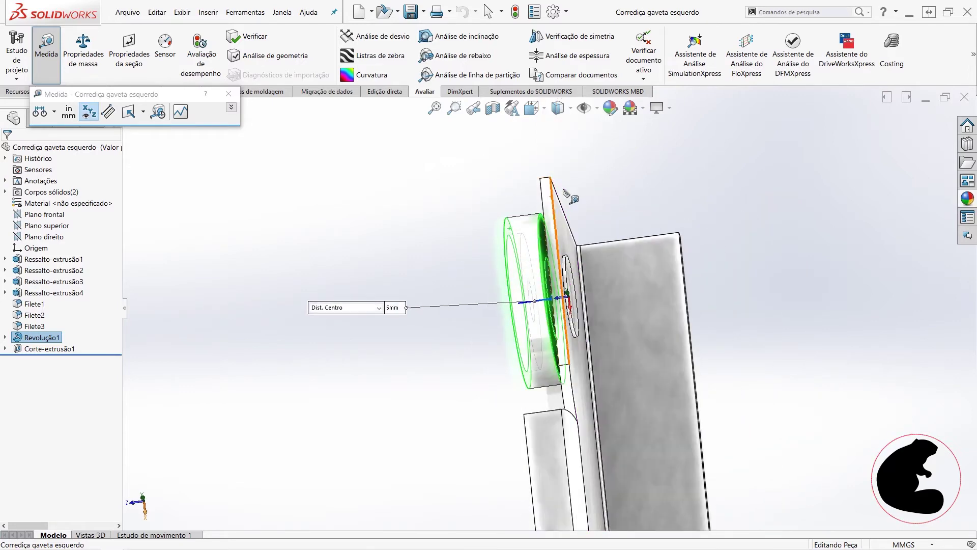
scroll(545, 265, "up", 2)
left_click(678, 365)
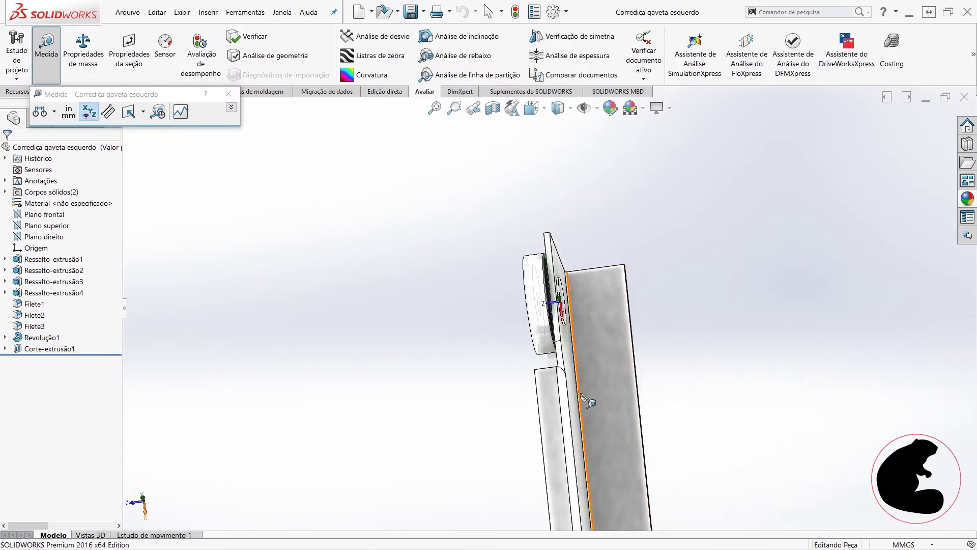
- Measure the distance from the wheel's inner circular face to the plate
middle_click_drag(682, 368, 595, 362)
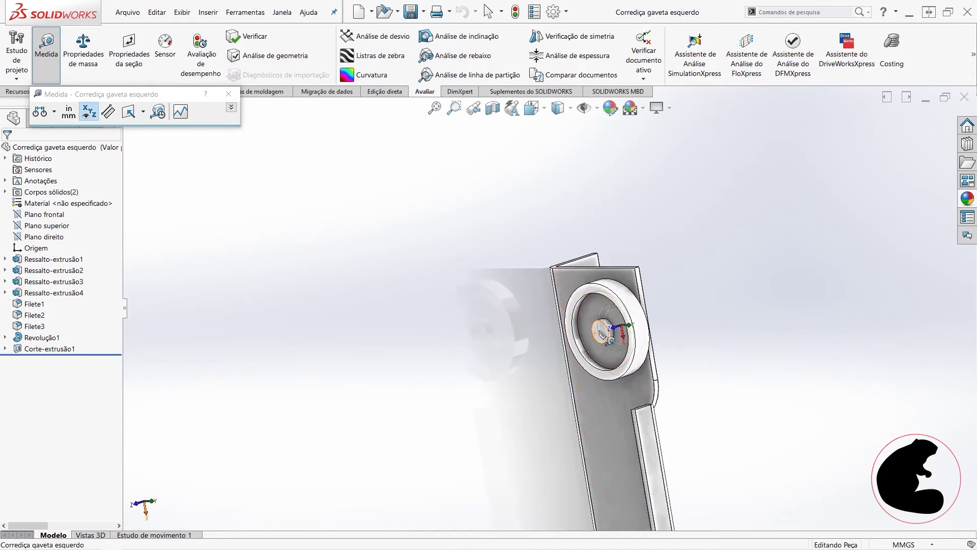
left_click(601, 335)
middle_click_drag(606, 346, 673, 391)
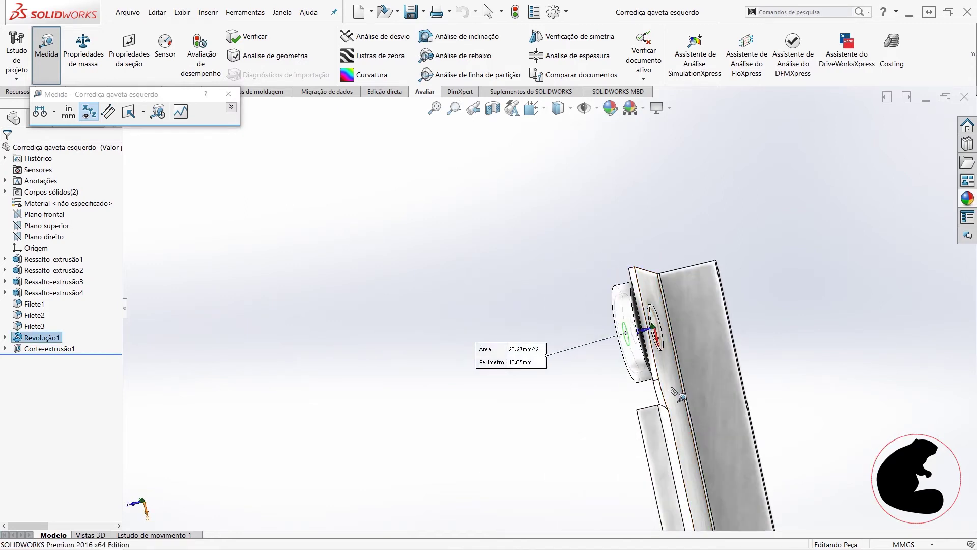
left_click(669, 383)
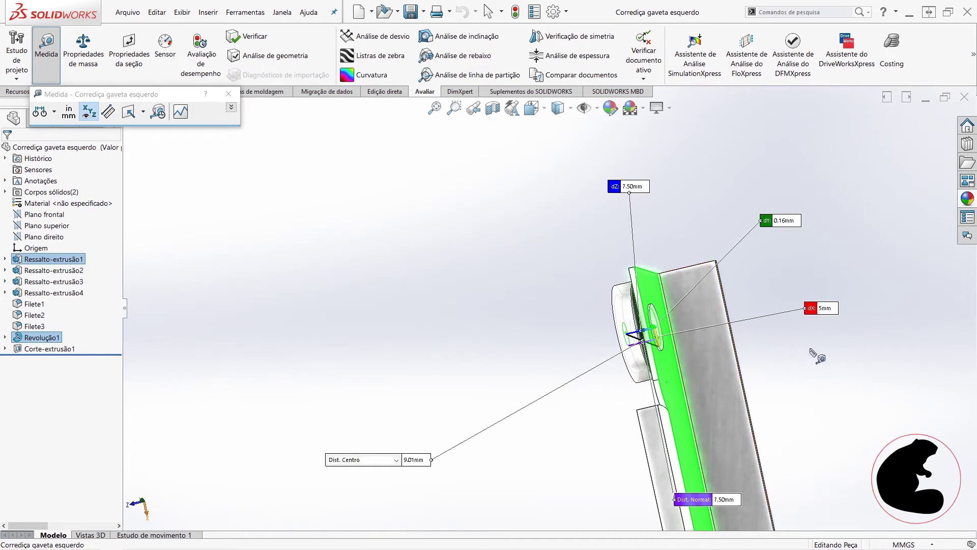
scroll(809, 359, "up", 1)
scroll(789, 374, "up", 1)
scroll(763, 392, "up", 2)
scroll(733, 412, "up", 1)
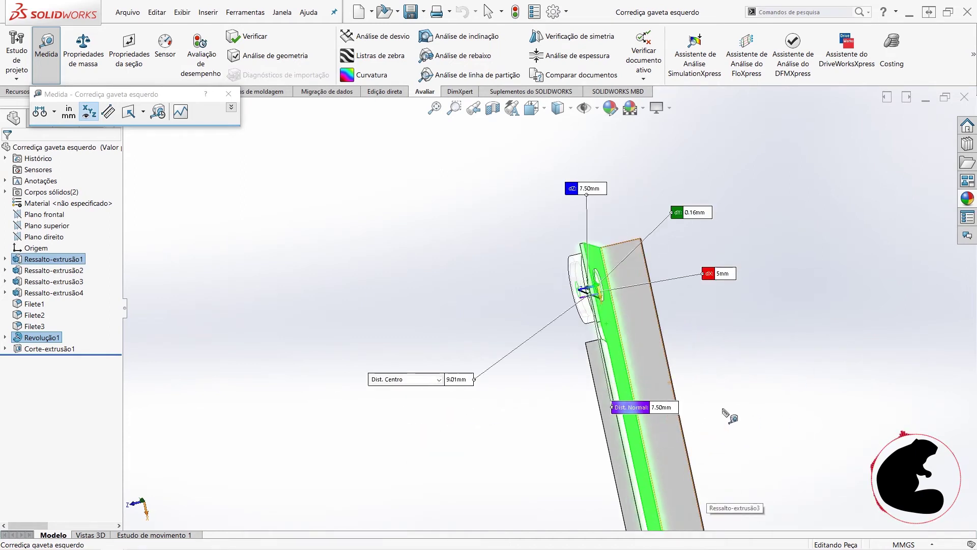
left_click(712, 408)
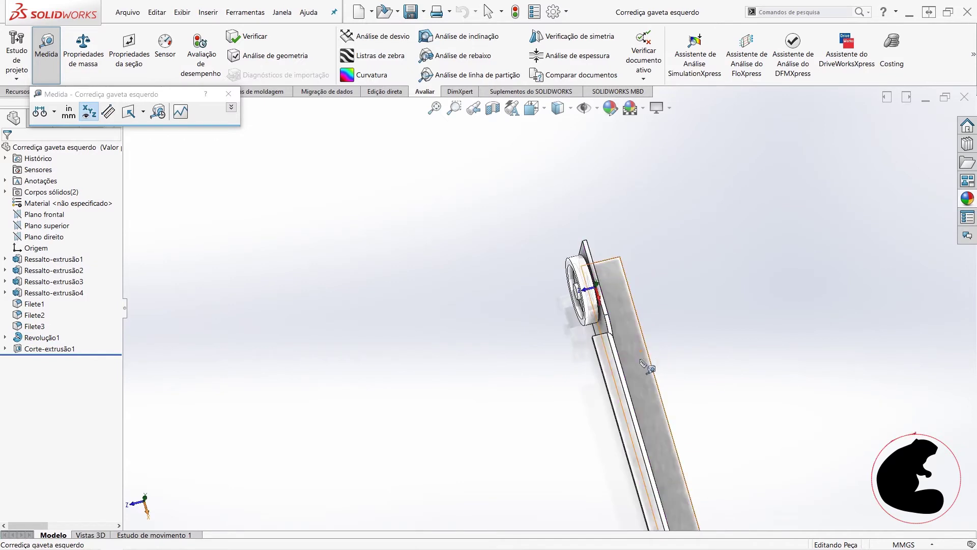
- Measure the 7.50 mm distance between two faces of the slide rail
scroll(643, 364, "up", 2)
mouse_move(621, 448)
middle_mouse_down()
mouse_move(599, 365)
mouse_move(566, 357)
middle_mouse_up()
scroll(566, 356, "down", 4)
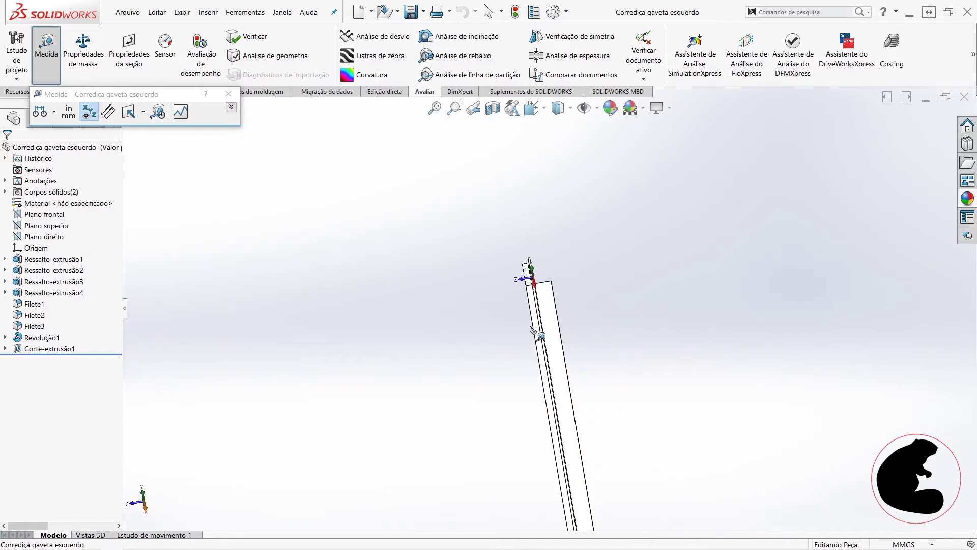
scroll(509, 252, "down", 3)
scroll(477, 240, "down", 2)
scroll(469, 244, "down", 3)
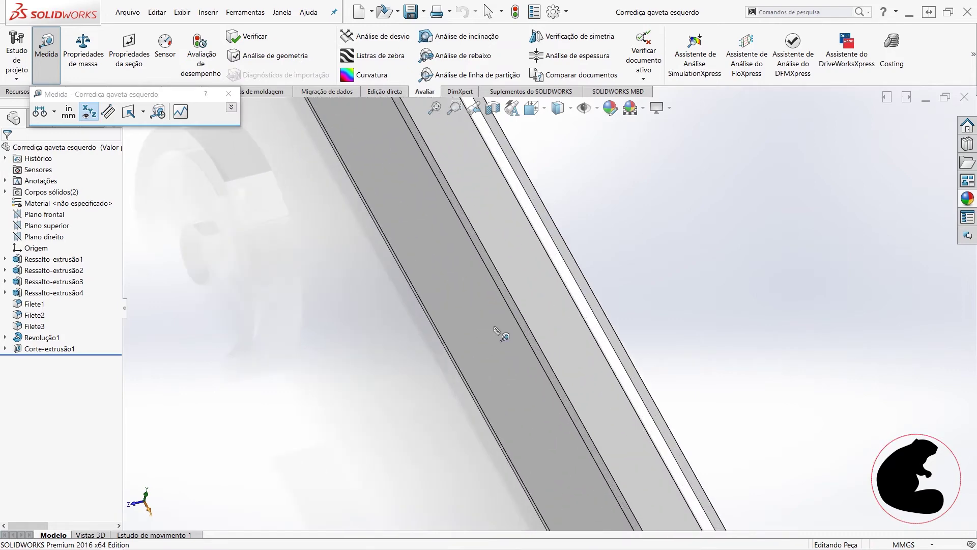
scroll(527, 331, "down", 2)
left_click(529, 330)
scroll(529, 330, "up", 3)
mouse_move(529, 330)
middle_mouse_down()
mouse_move(562, 355)
mouse_move(653, 377)
middle_mouse_up()
left_click(657, 378)
left_click(845, 346)
- Close the Measure tool and orbit the slide to a different angle
scroll(855, 345, "up", 3)
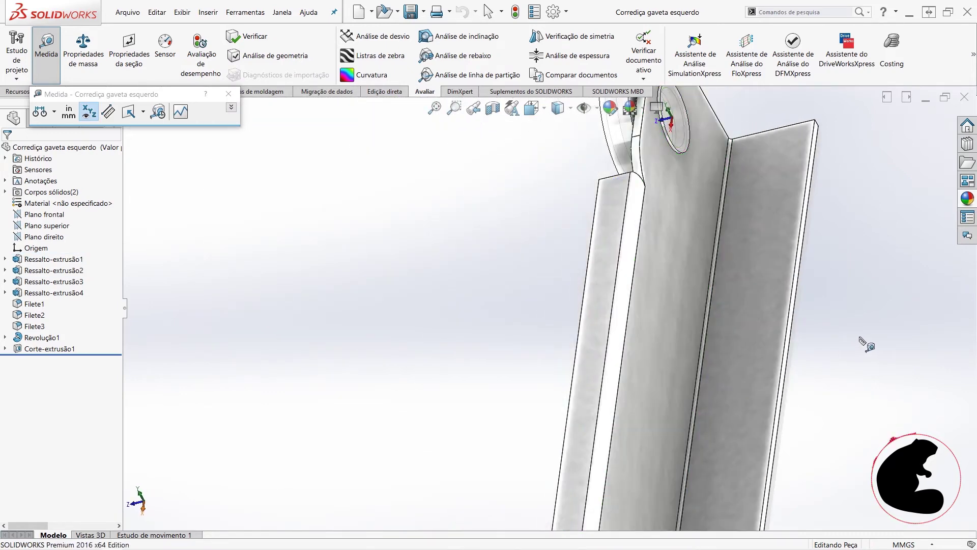
middle_click_drag(865, 343, 703, 367)
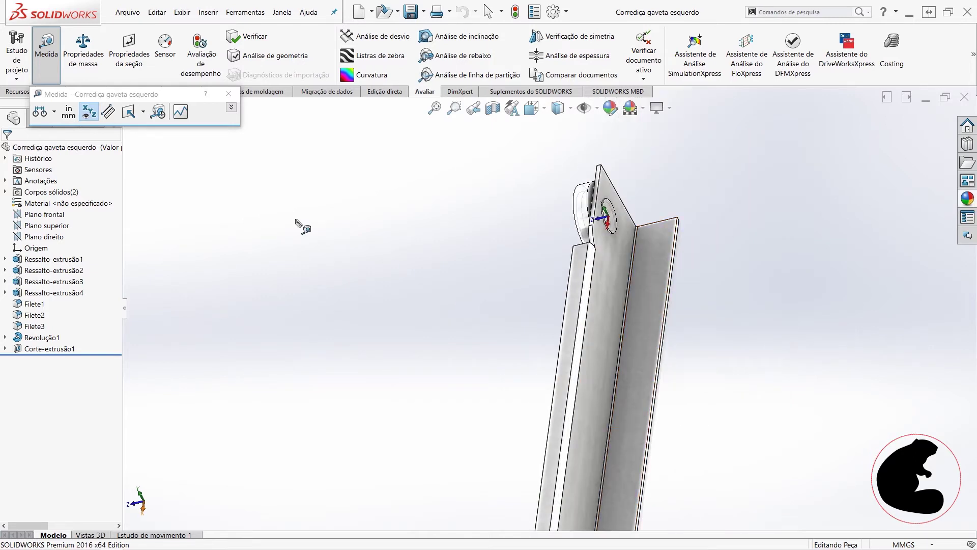
left_click(234, 93)
middle_click_drag(593, 279, 547, 155)
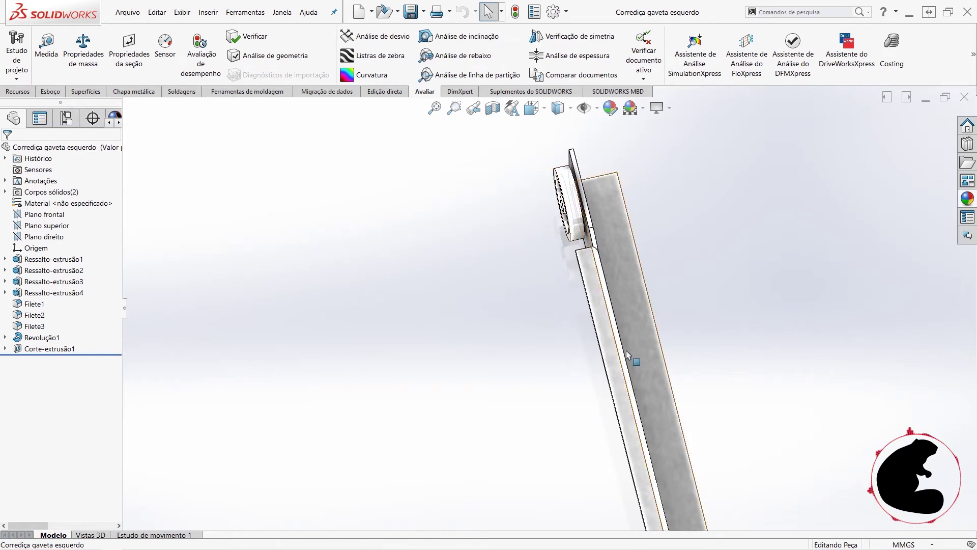
scroll(544, 209, "down", 2)
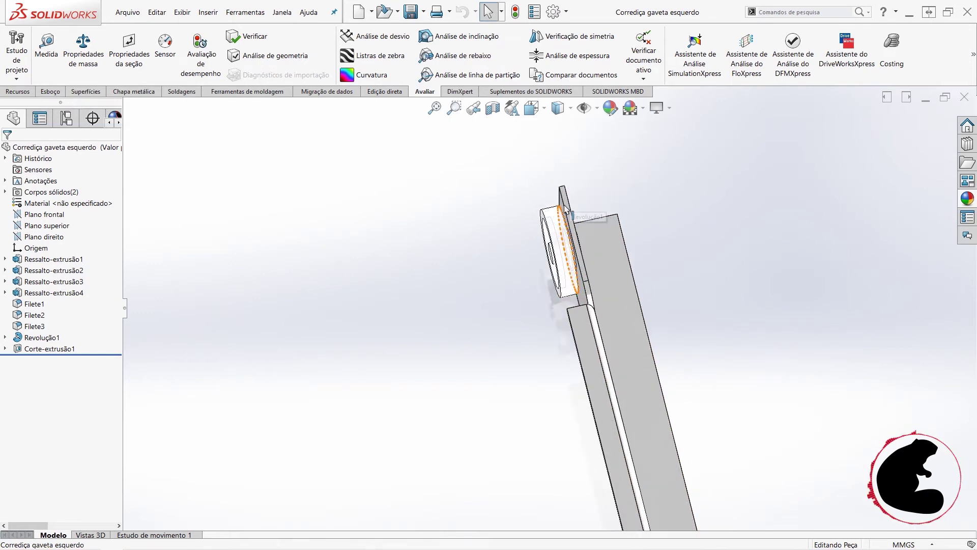
scroll(540, 224, "down", 2)
scroll(534, 239, "down", 2)
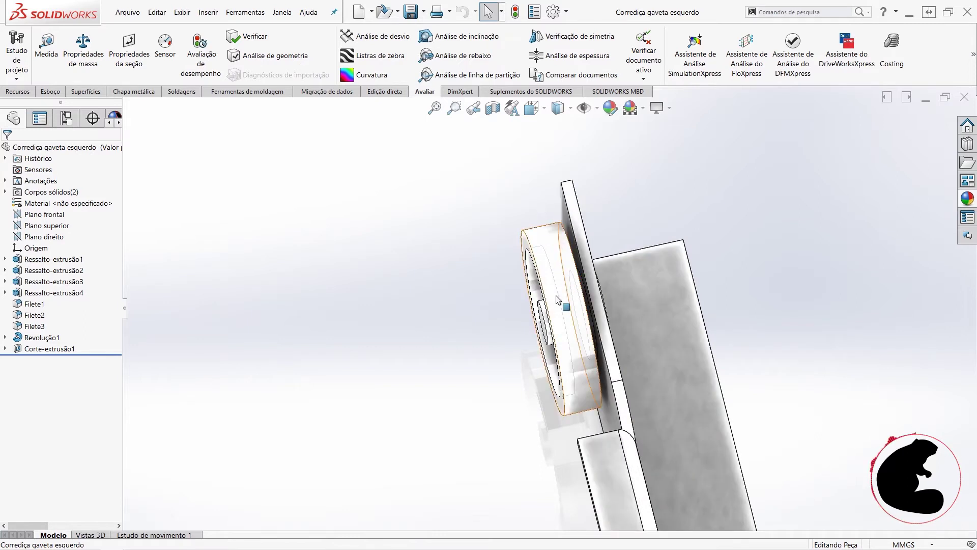
scroll(613, 489, "up", 2)
middle_click_drag(556, 390, 538, 276)
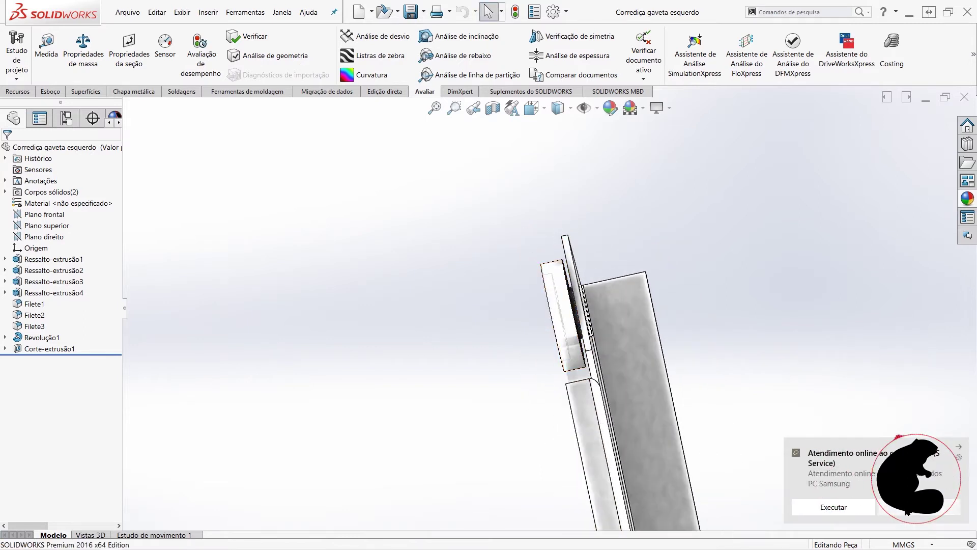
scroll(560, 331, "down", 1)
scroll(519, 291, "down", 1)
scroll(524, 293, "down", 1)
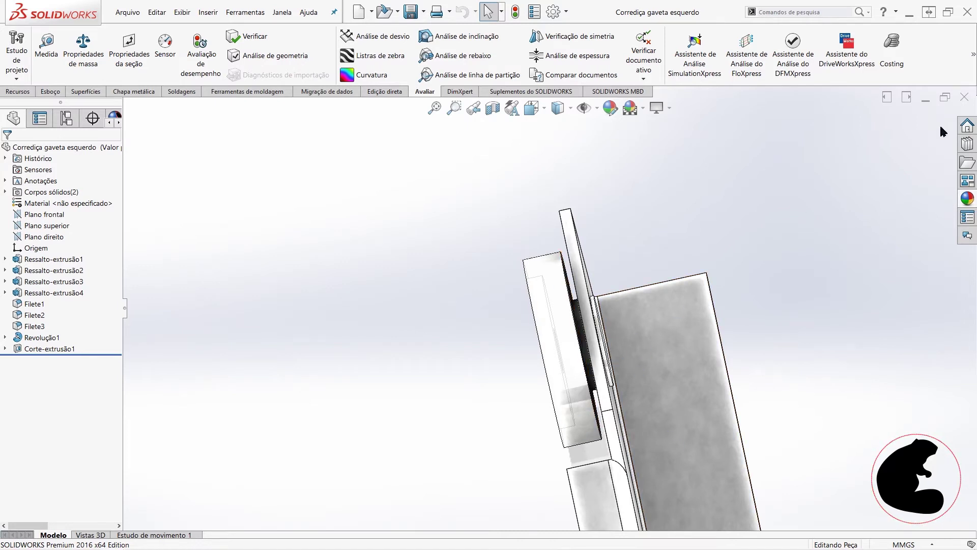
- Close the drawer slide, create a new part Peça2, and start a sketch on Plano superior
left_click(965, 98)
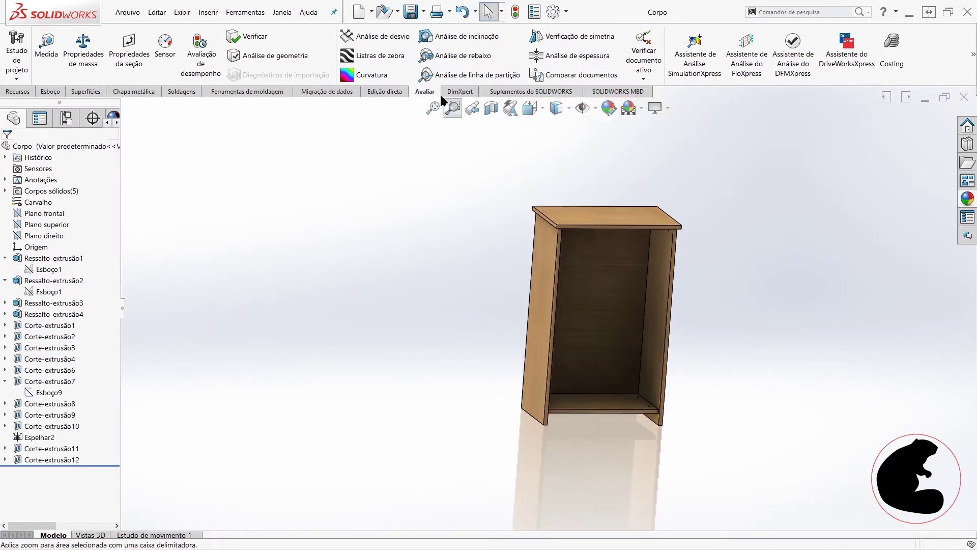
left_click(359, 12)
left_click(567, 398)
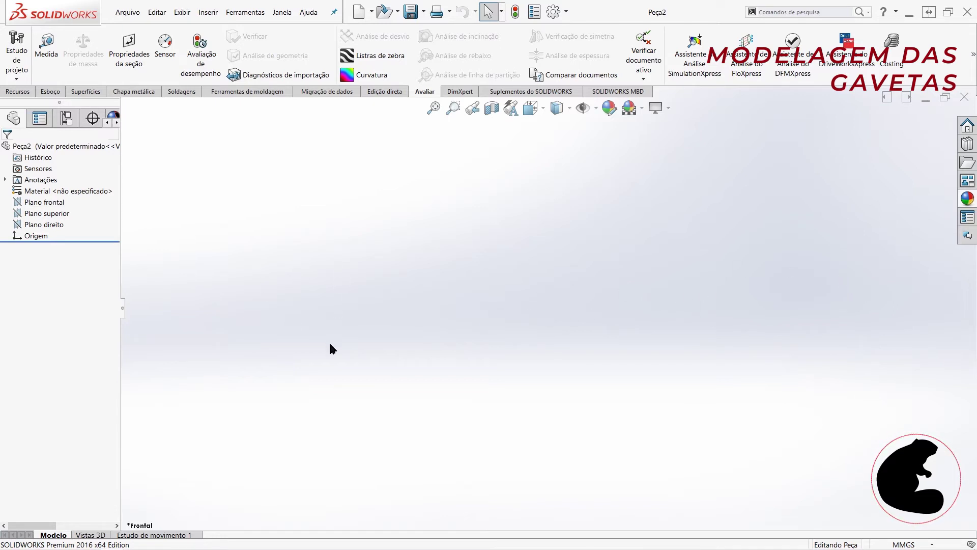
left_click(40, 215)
left_click(51, 92)
- Draw a tall corner rectangle and a small second rectangle to its right
left_click(17, 50)
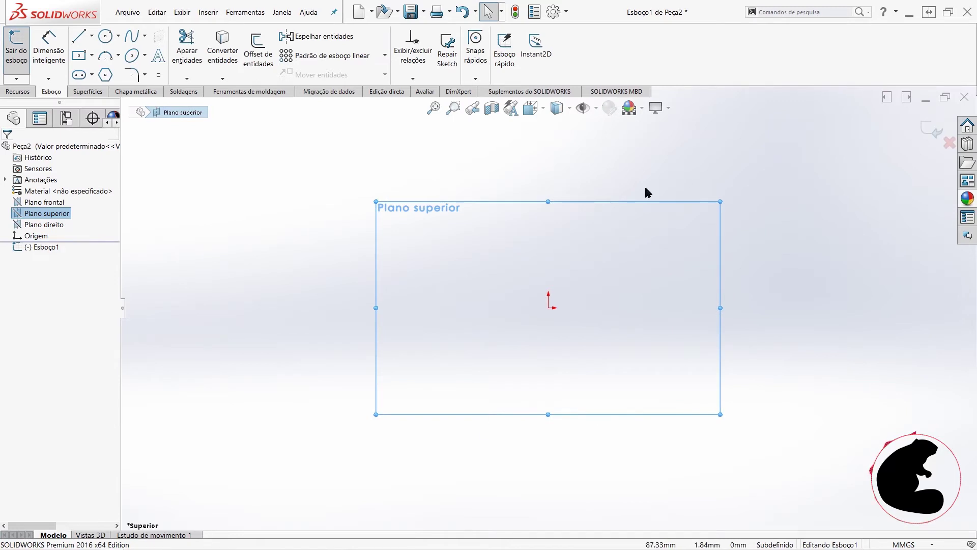
left_click(78, 56)
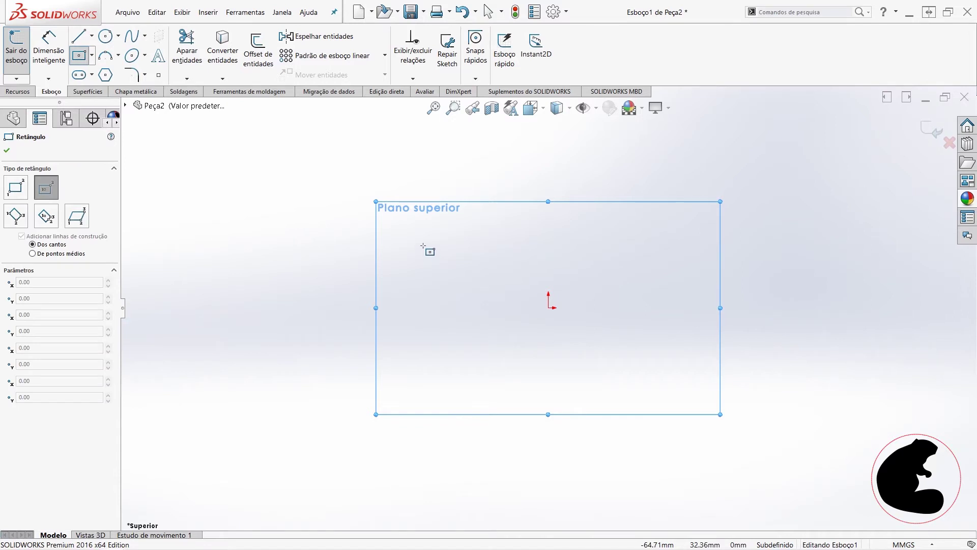
left_click(425, 242)
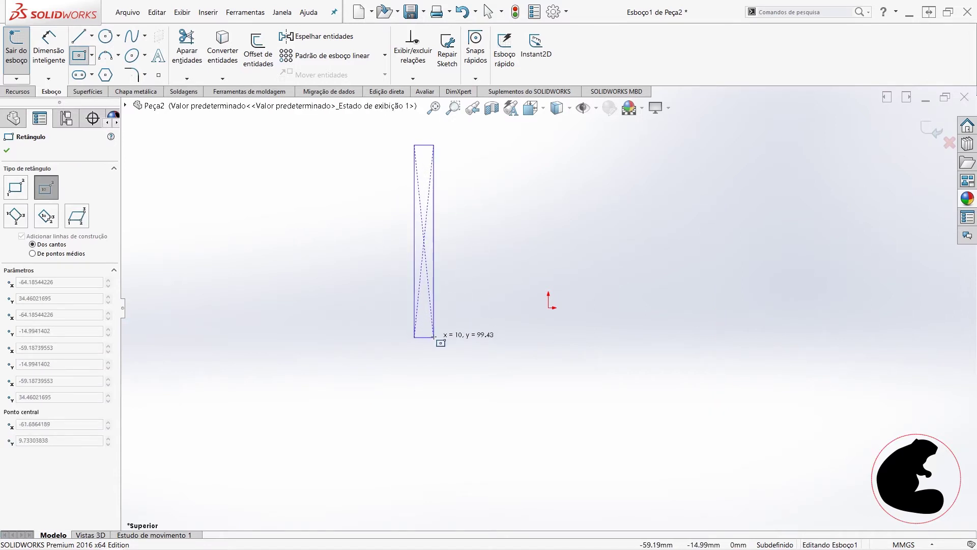
key("Escape")
left_click(91, 55)
left_click(101, 71)
left_click(421, 225)
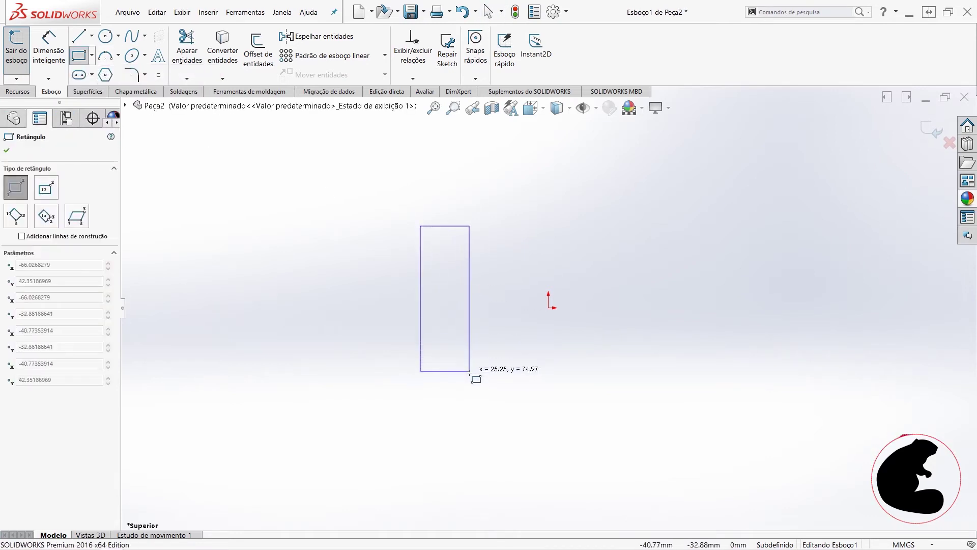
left_click(443, 403)
left_click_drag(635, 238, 636, 240)
key("Escape")
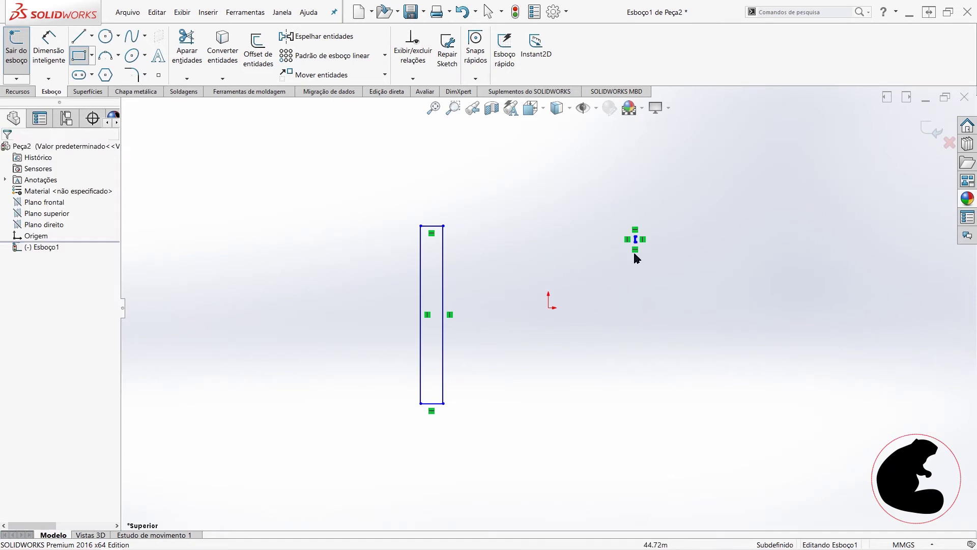
- Stretch the right rectangle's corner so it becomes a second tall upright
scroll(633, 247, "up", 3)
scroll(581, 265, "up", 2)
left_click_drag(573, 275, 616, 484)
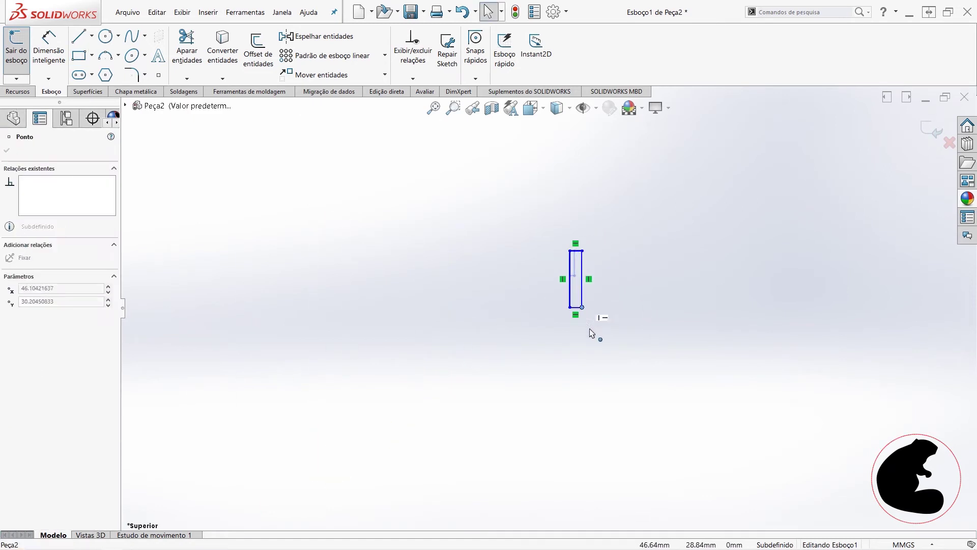
scroll(616, 433, "down", 3)
scroll(615, 431, "down", 2)
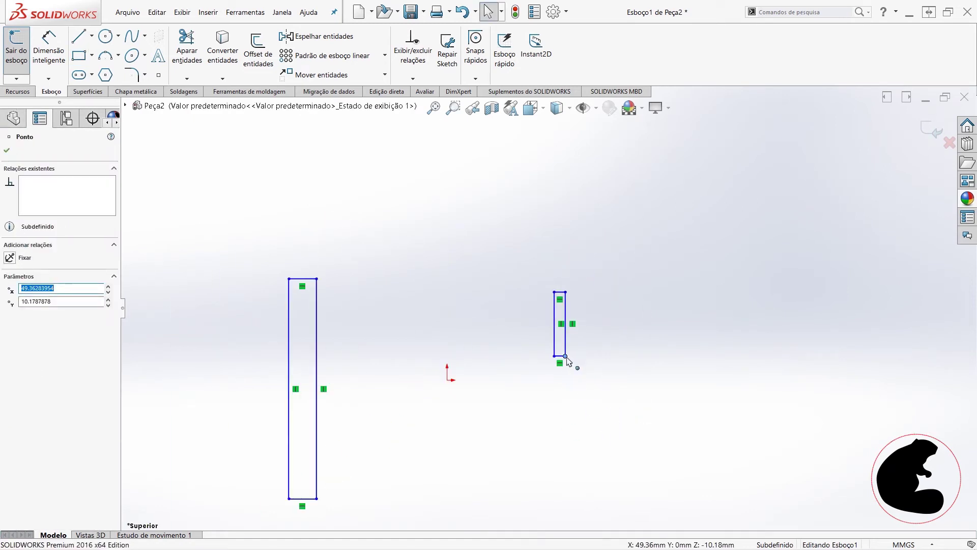
left_click_drag(565, 356, 580, 491)
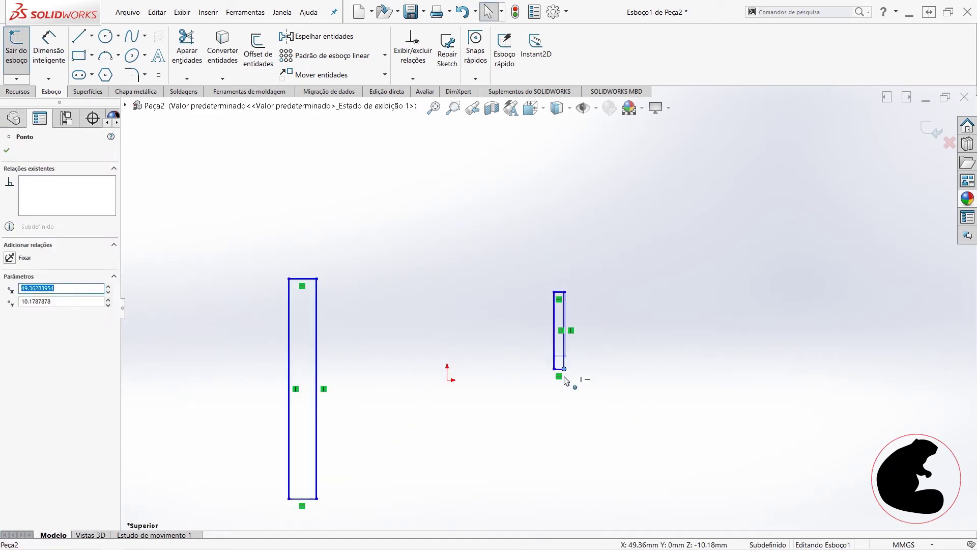
left_click(606, 456)
middle_click_drag(513, 352, 483, 333, "ctrl")
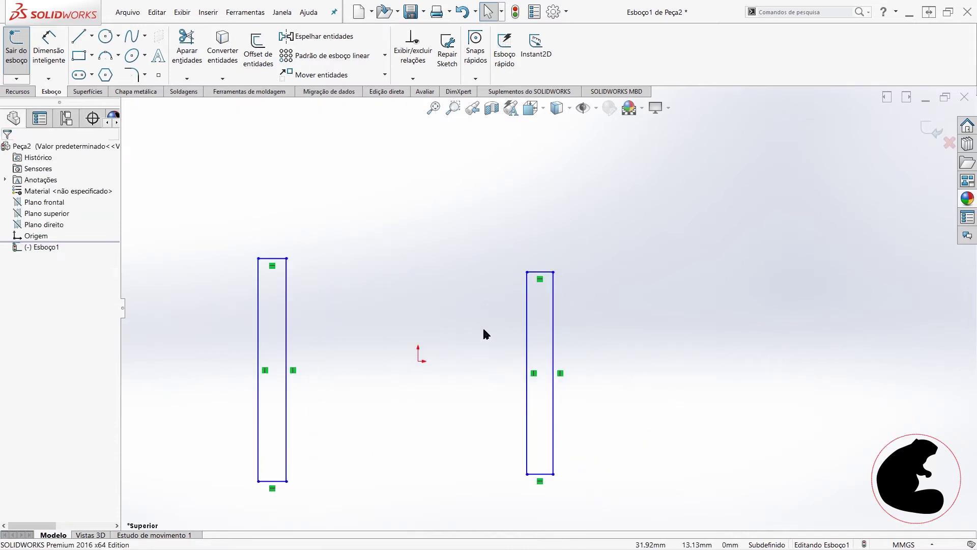
left_click(78, 56)
- Draw a crossbar rectangle joining the tops of the two uprights
left_click(286, 258)
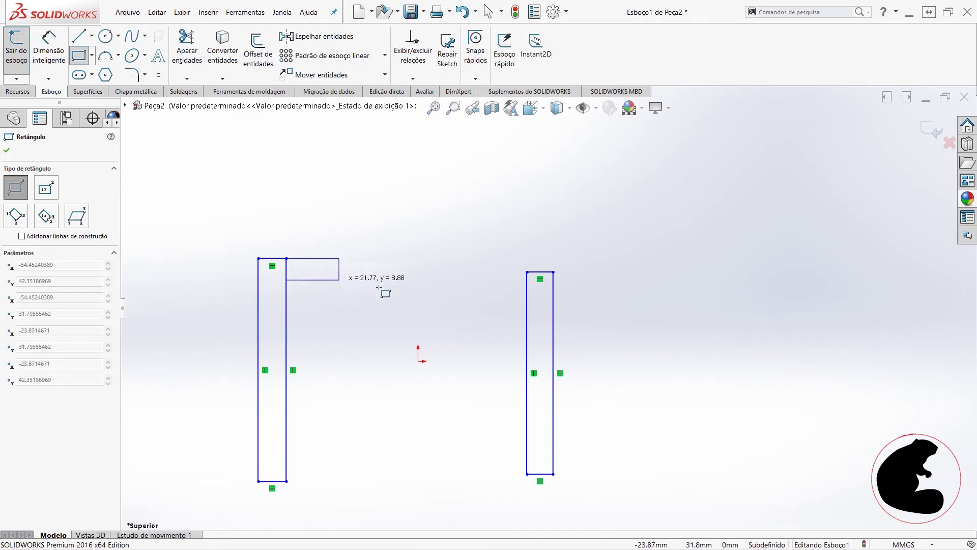
left_click(527, 301)
key("Escape")
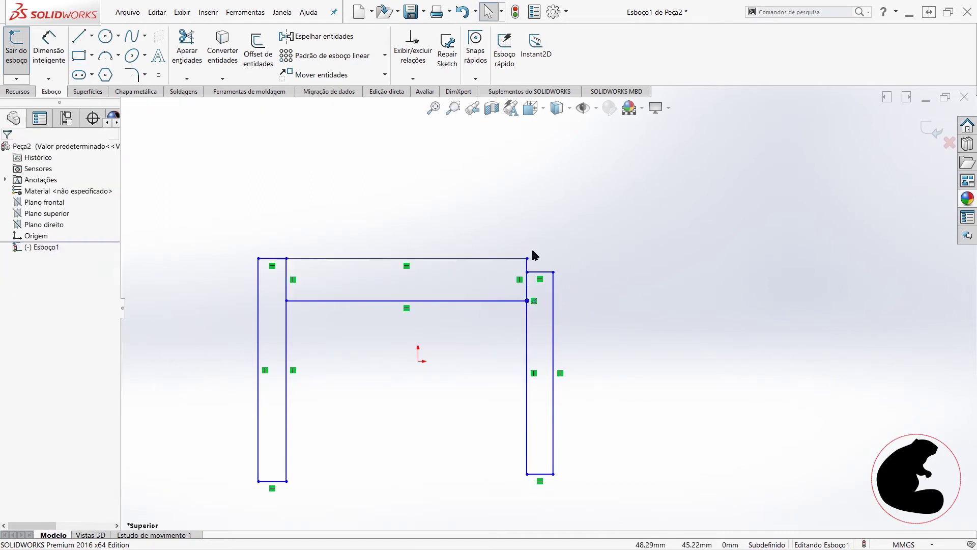
- Make the uprights' top edges equal and collinear, and their bottom edges collinear
left_click_drag(557, 260, 589, 280)
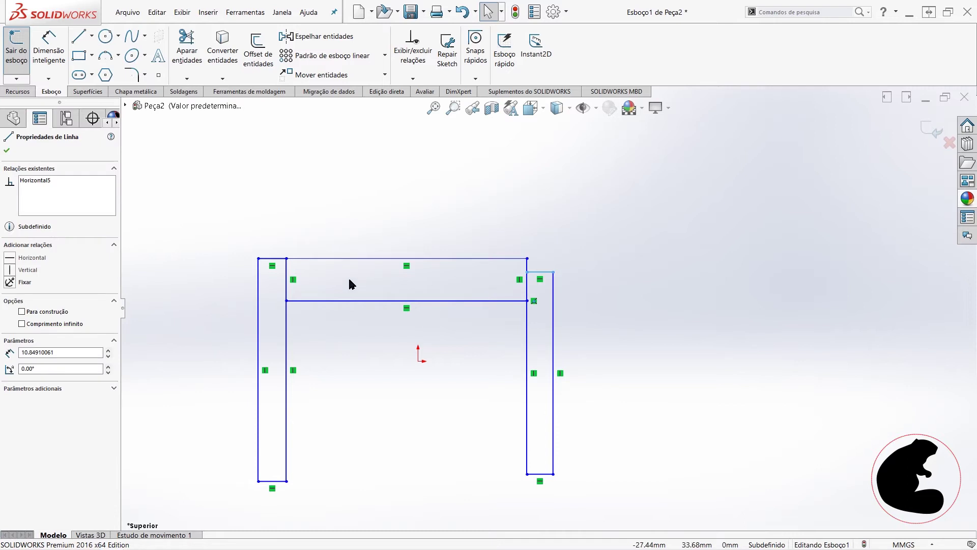
left_click_drag(229, 216, 320, 270, "ctrl")
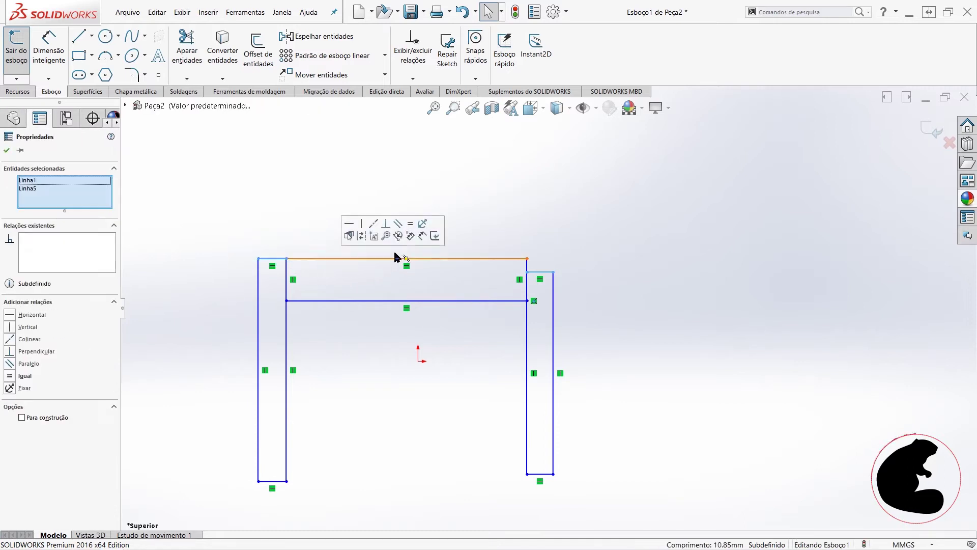
left_click(410, 224)
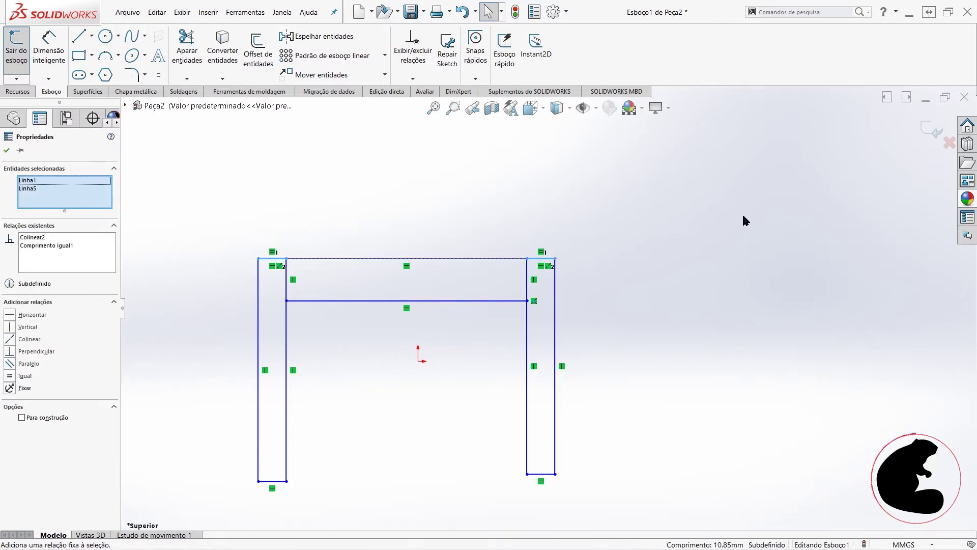
left_click(606, 268)
scroll(501, 363, "up", 2)
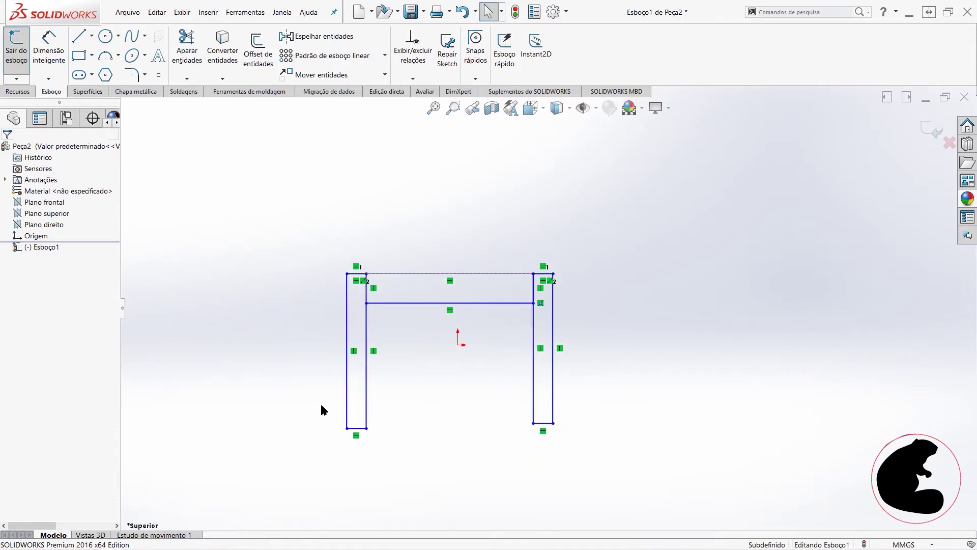
left_click_drag(321, 406, 639, 469)
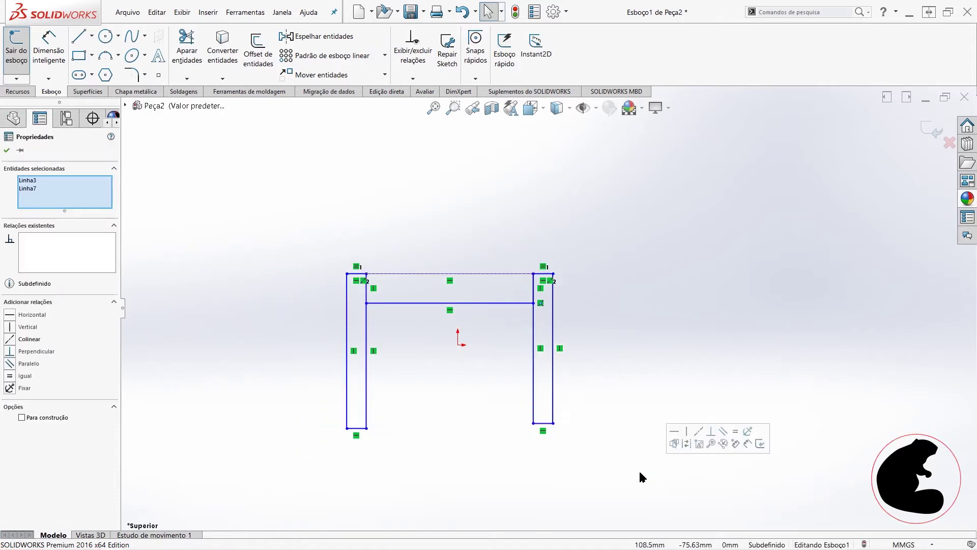
left_click(699, 432)
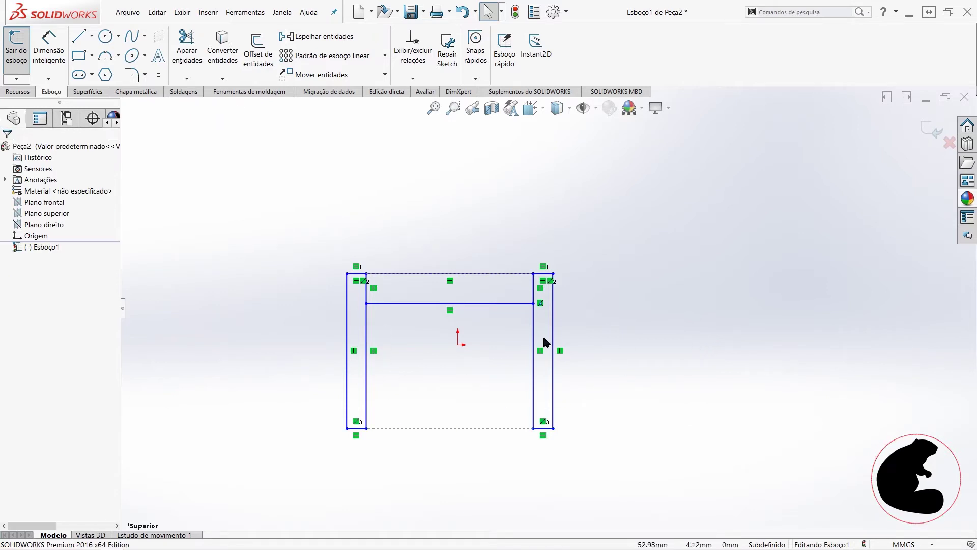
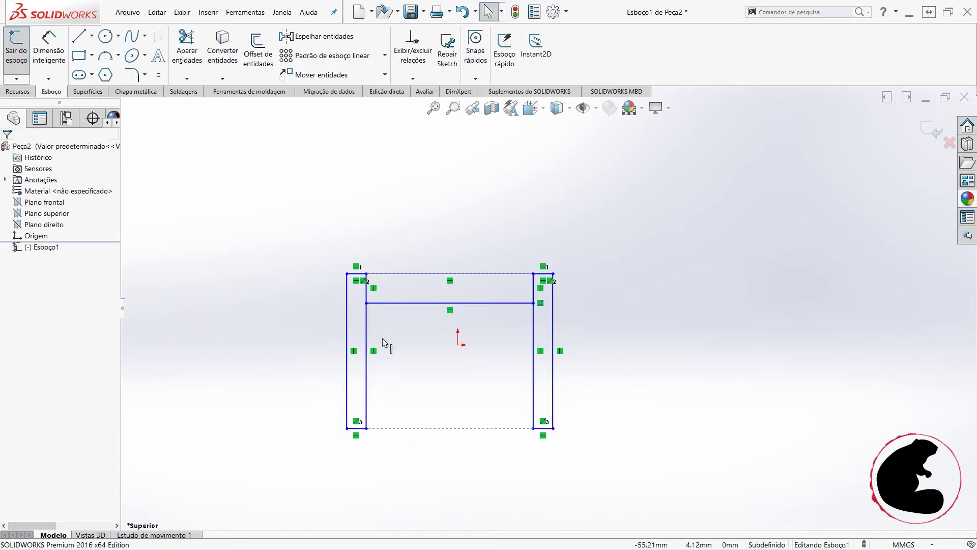
- Add a Midpoint relation between the inner horizontal crossbar and the origin
left_click(450, 304)
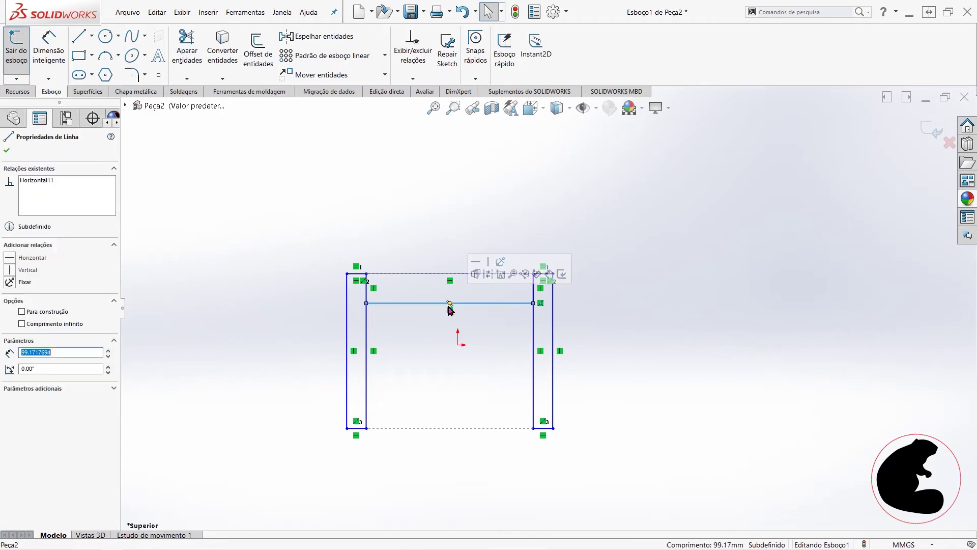
left_click(460, 345, "ctrl")
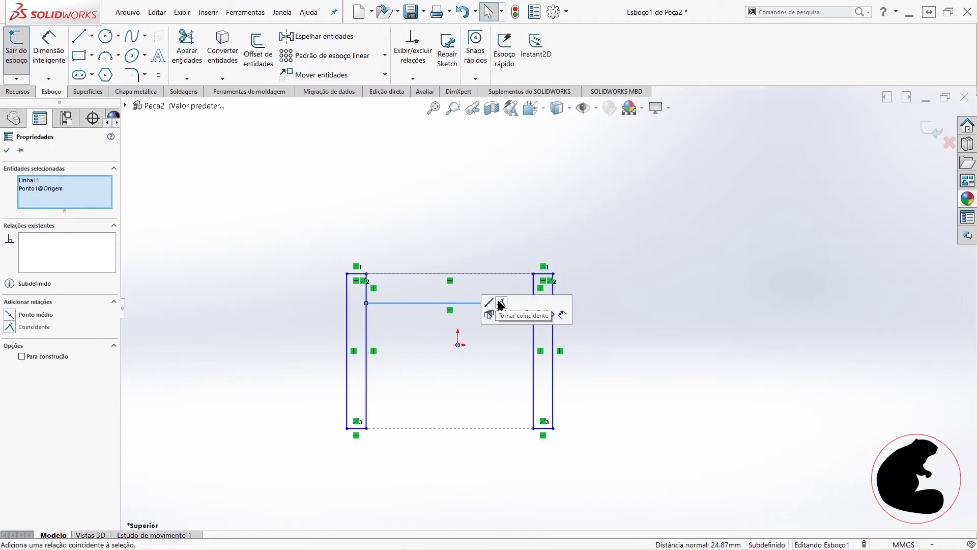
left_click(243, 310)
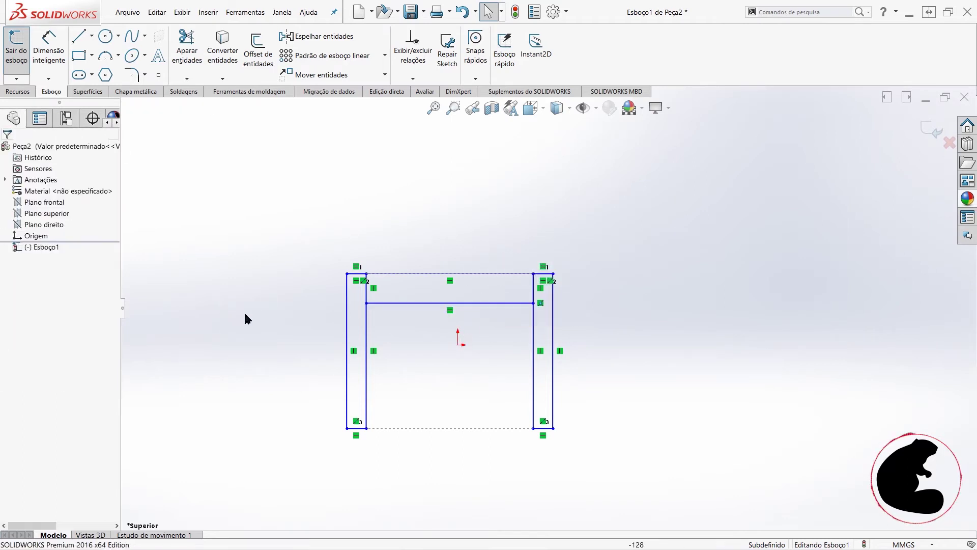
- Add a Vertical relation between the crossbar midpoint and the origin
left_click(449, 303)
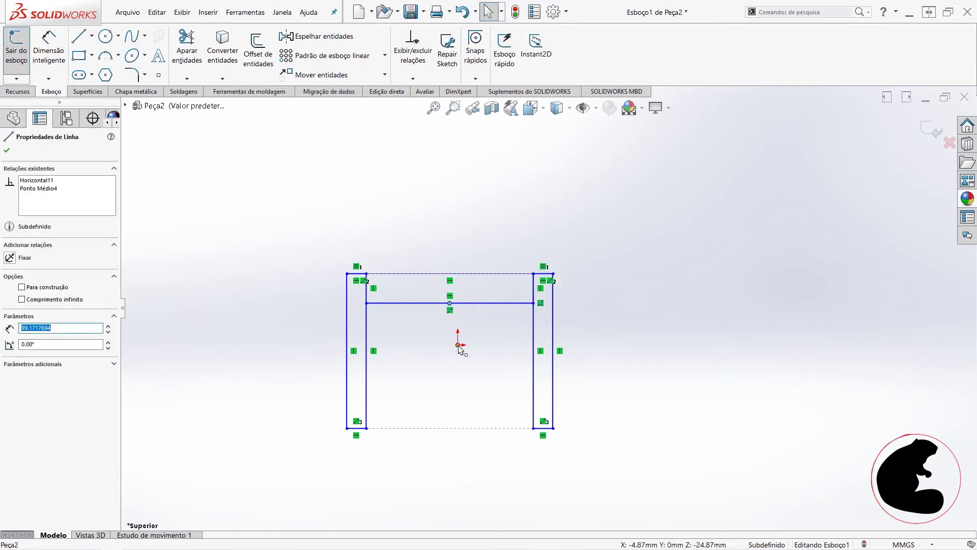
left_click(459, 346)
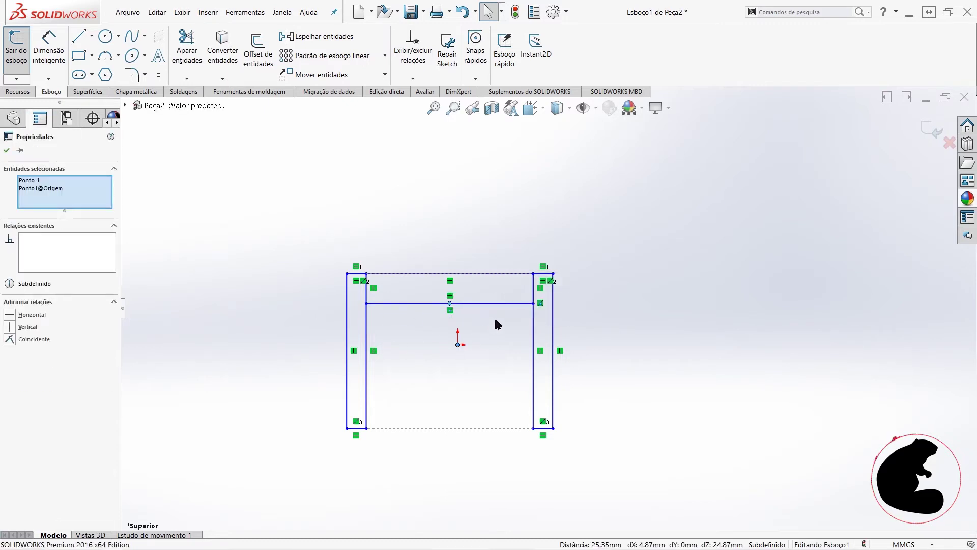
left_click(613, 325)
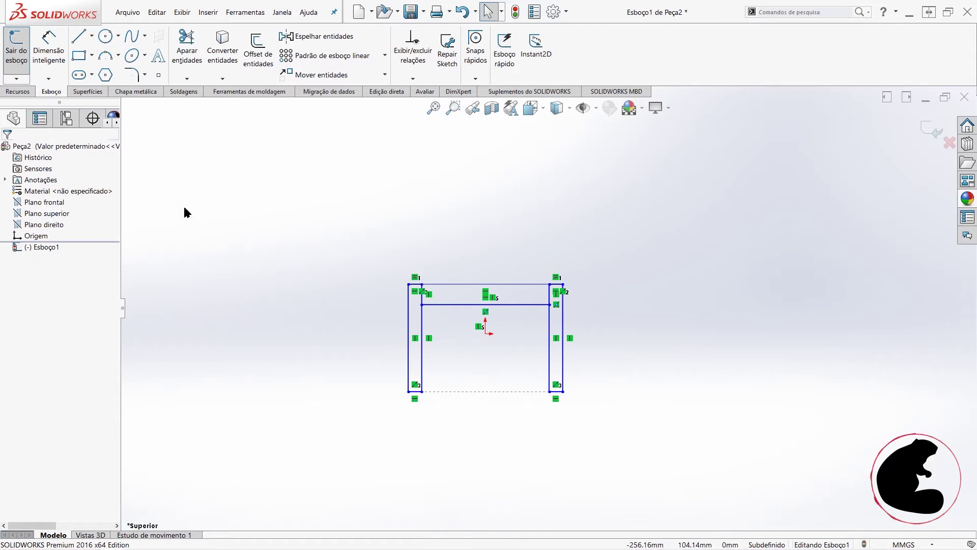
- Draw the bottom board rectangle from the left panel's inner corner to the right panel
left_click(82, 60)
scroll(435, 382, "down", 3)
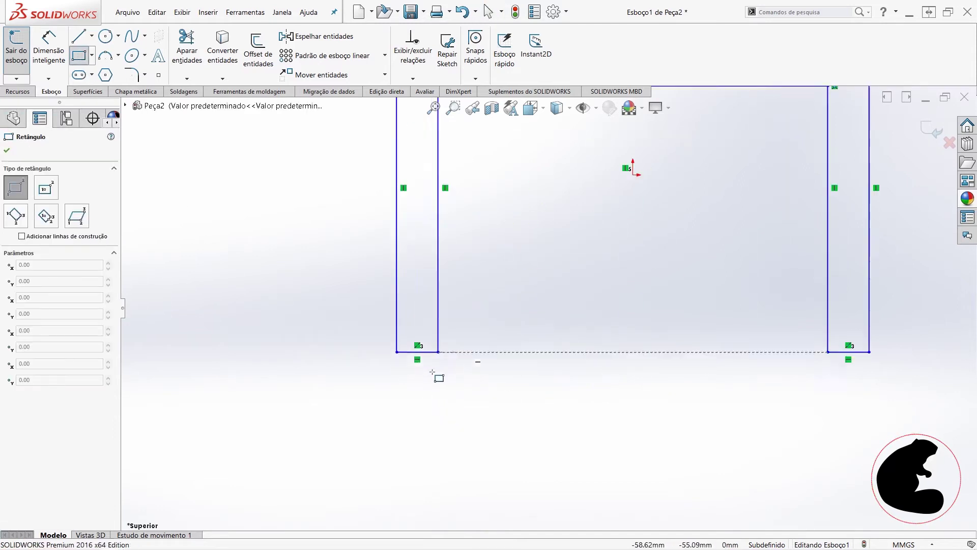
scroll(448, 340, "down", 2)
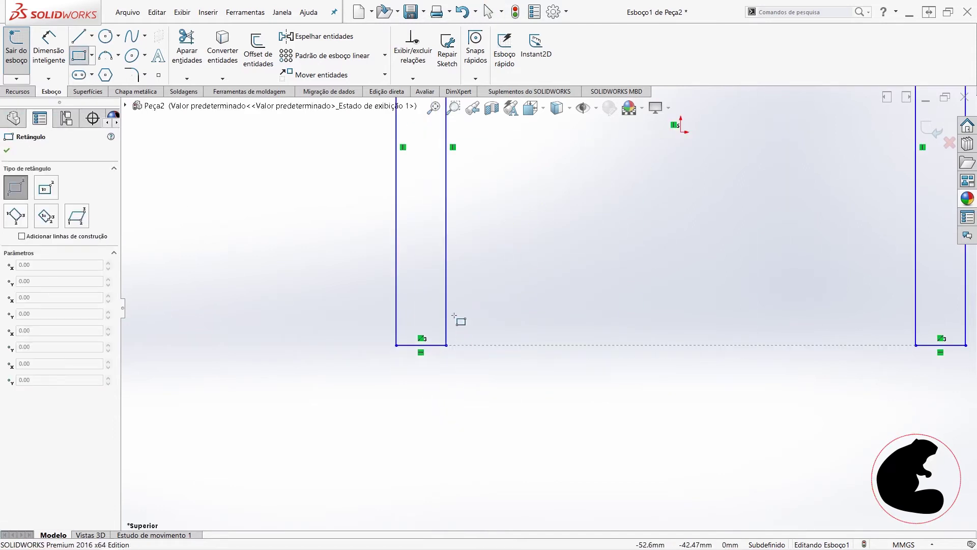
left_click(447, 346)
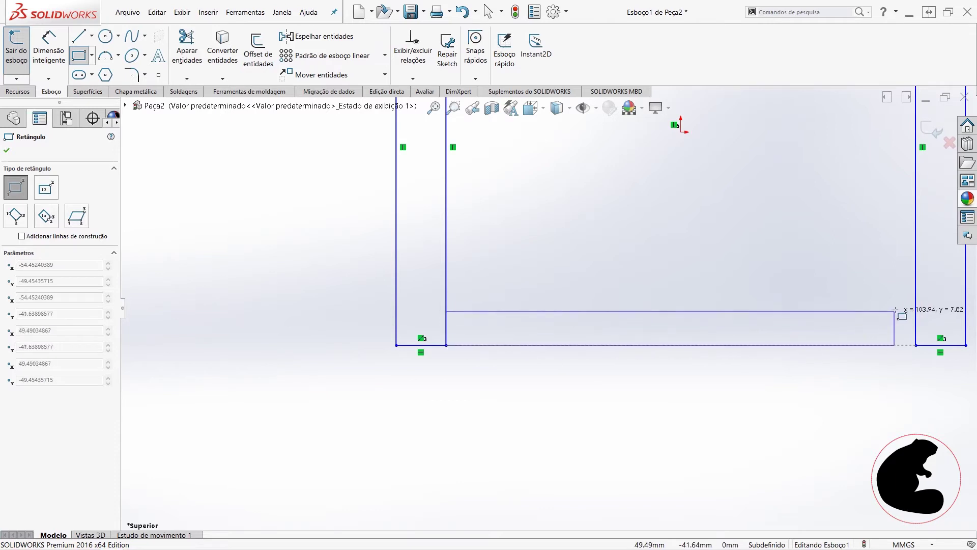
left_click(915, 304)
scroll(896, 336, "up", 4)
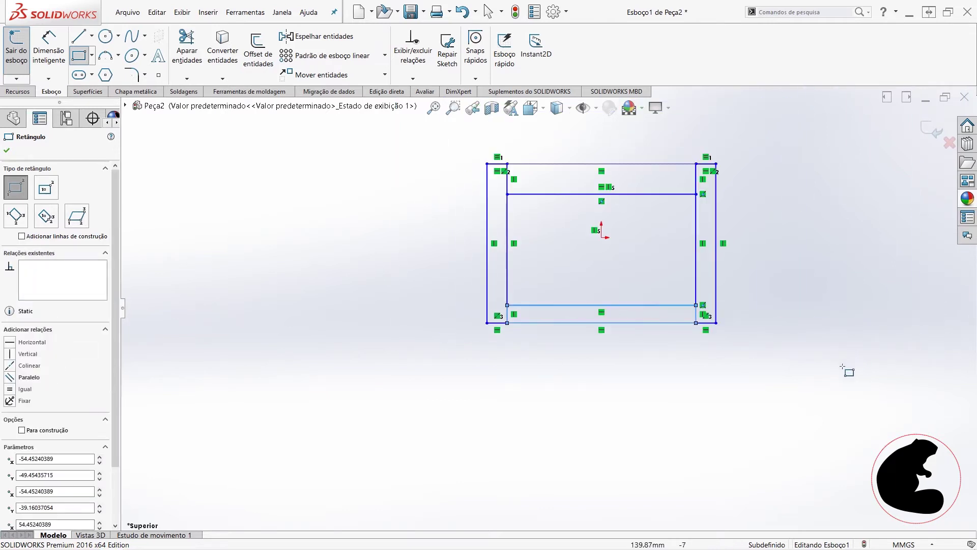
key("Escape")
- Make the two short bottom-left lines equal in length
scroll(548, 331, "down", 2)
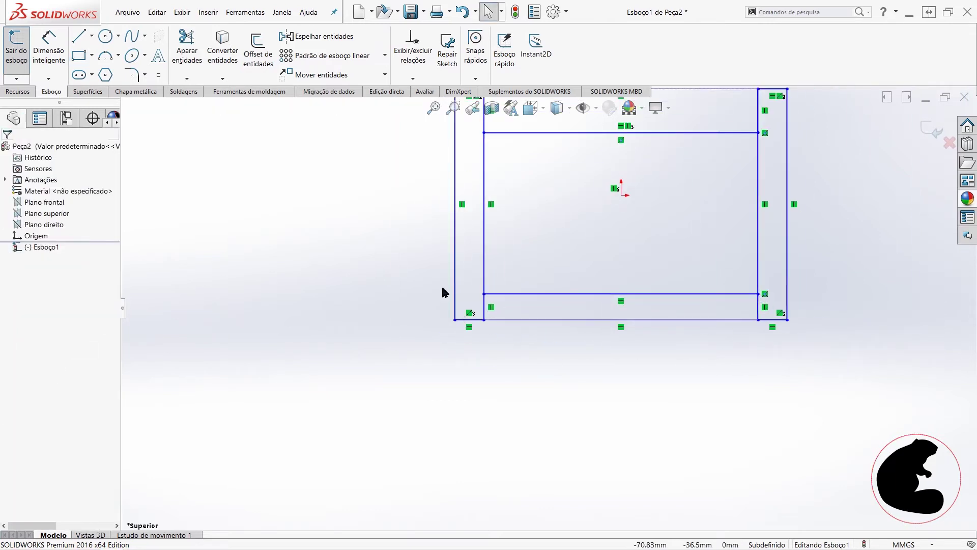
left_click_drag(469, 266, 498, 353)
left_click_drag(426, 302, 504, 349)
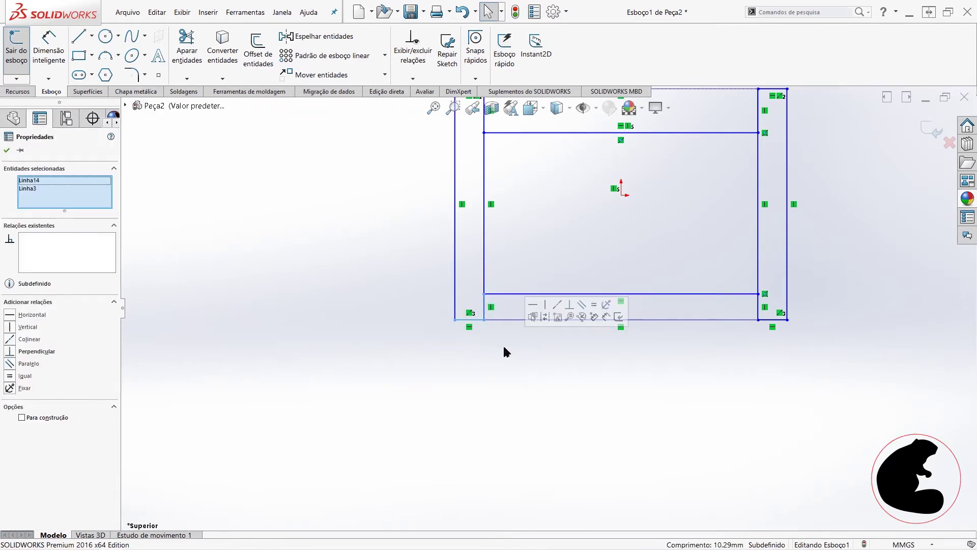
left_click(590, 304)
scroll(571, 386, "up", 2)
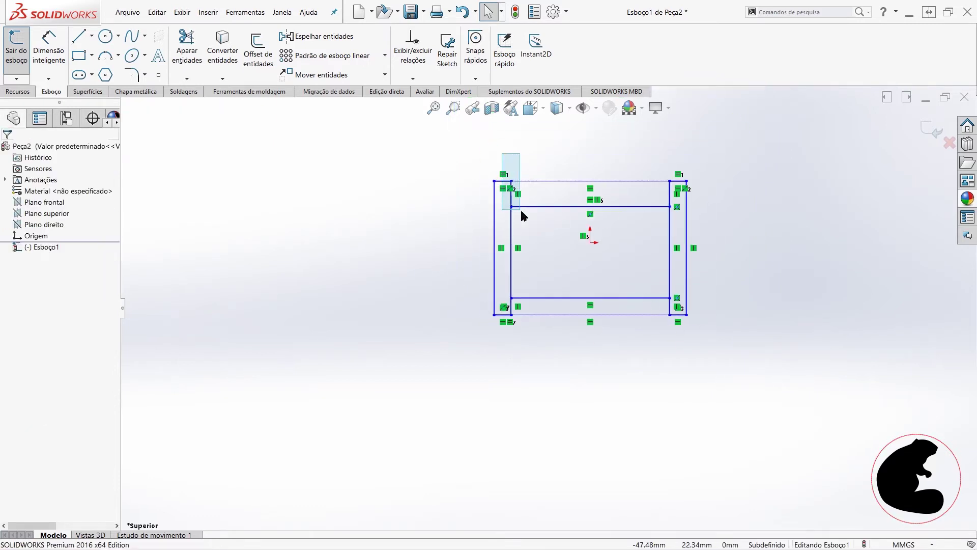
- Make the two outer side edges equal in length
left_click_drag(525, 225, 525, 224)
scroll(524, 205, "up", 2)
scroll(529, 254, "down", 2)
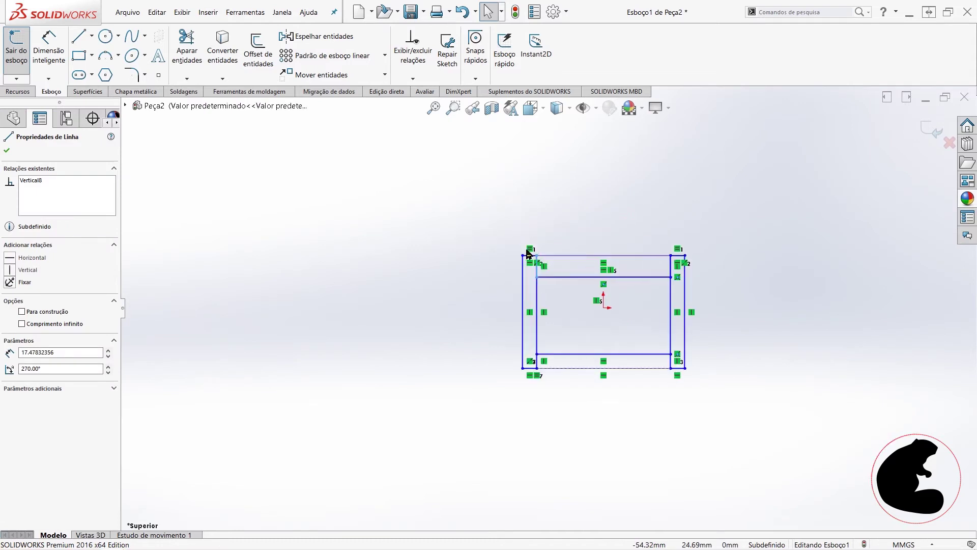
scroll(532, 262, "down", 2)
left_click(517, 249)
left_click_drag(492, 239, 581, 272)
left_click(672, 233)
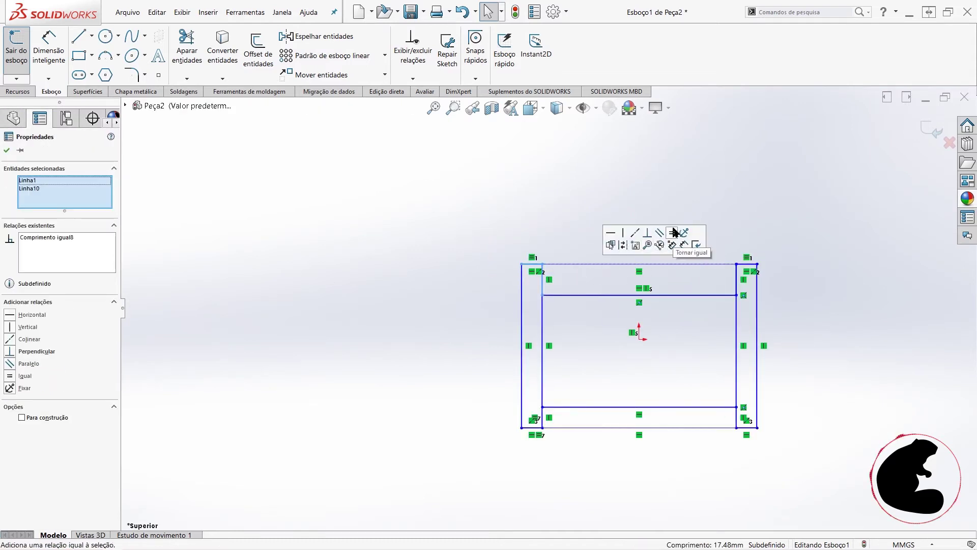
left_click(698, 168)
- Dimension the sketch's overall width at 740 mm
key("z")
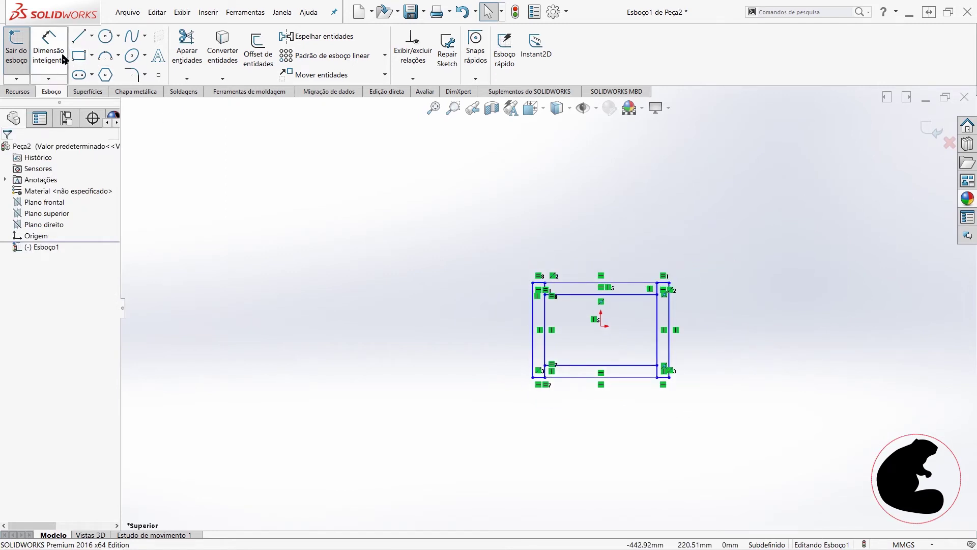
left_click(48, 48)
scroll(582, 262, "down", 4)
scroll(648, 340, "down", 1)
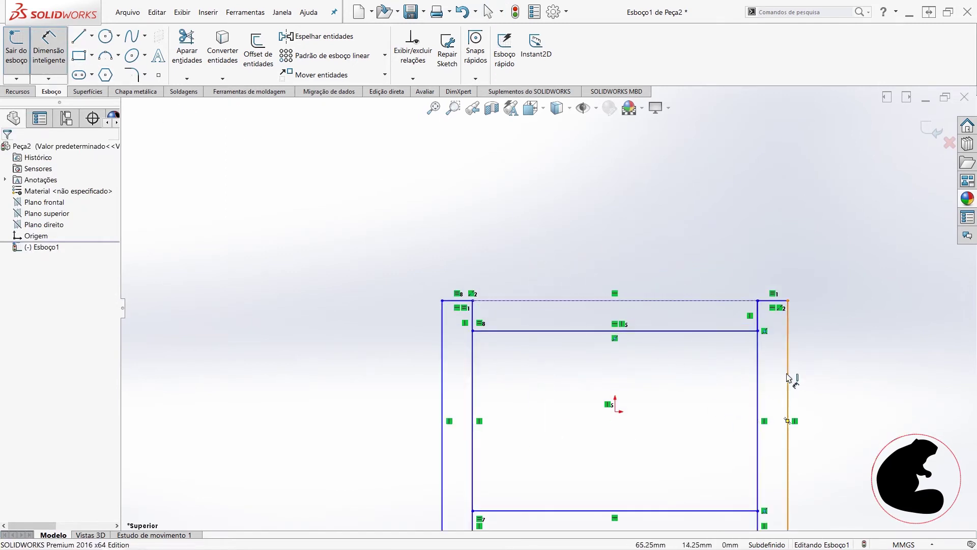
left_click(788, 381)
left_click(443, 353)
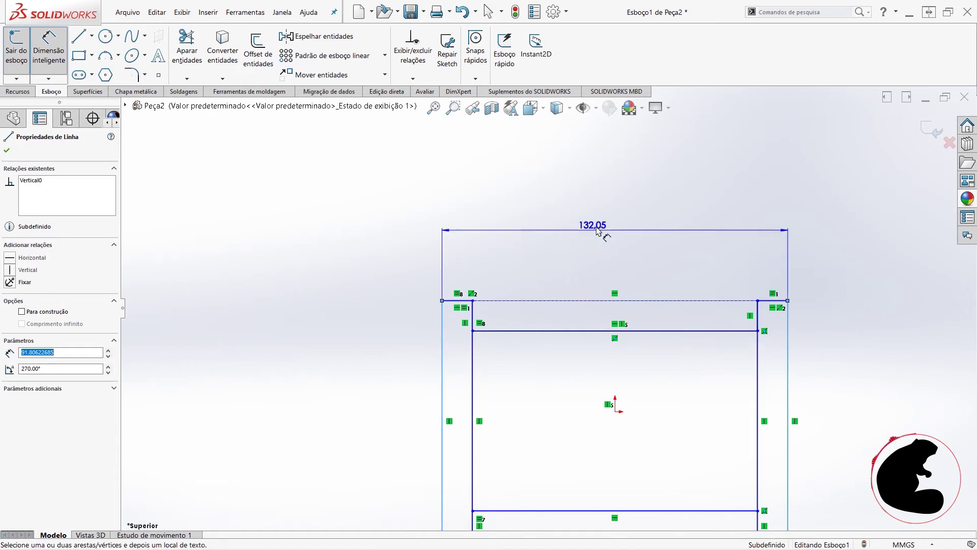
left_click(630, 202)
type("740")
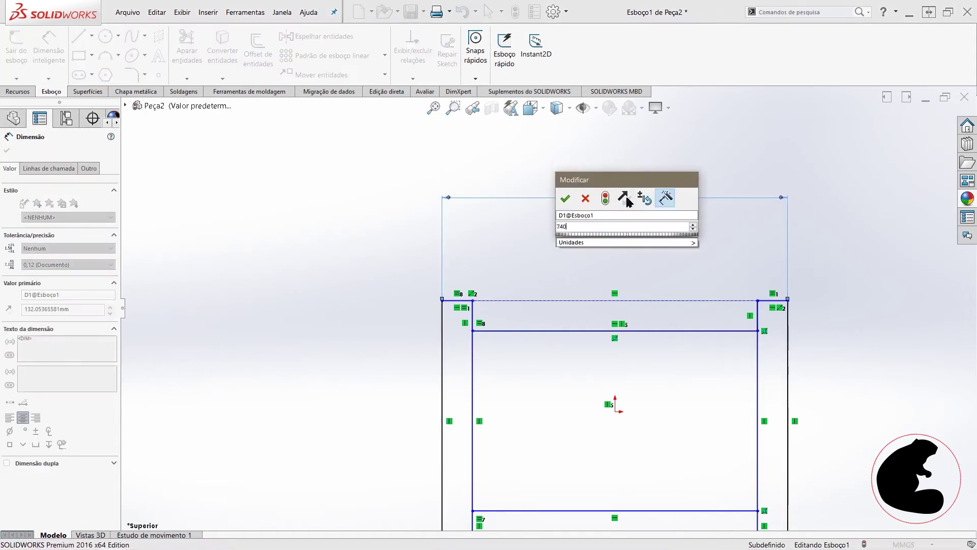
key("Return")
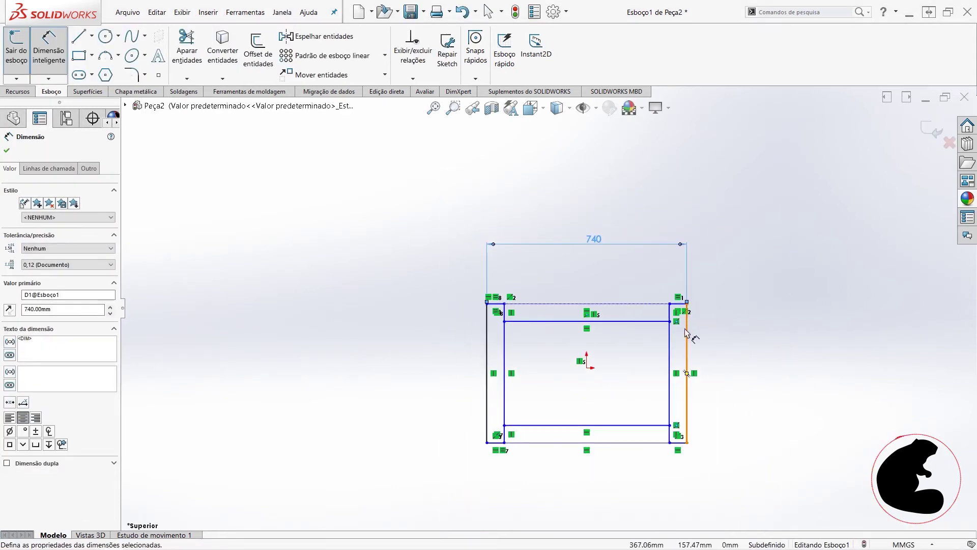
- Dimension the sketch's overall depth at 450 mm
scroll(626, 402, "down", 1)
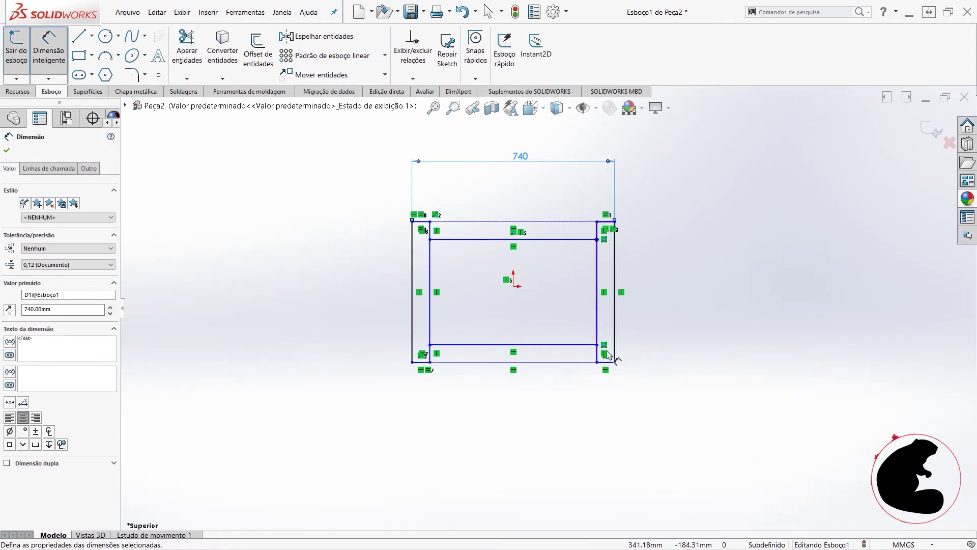
left_click(586, 363)
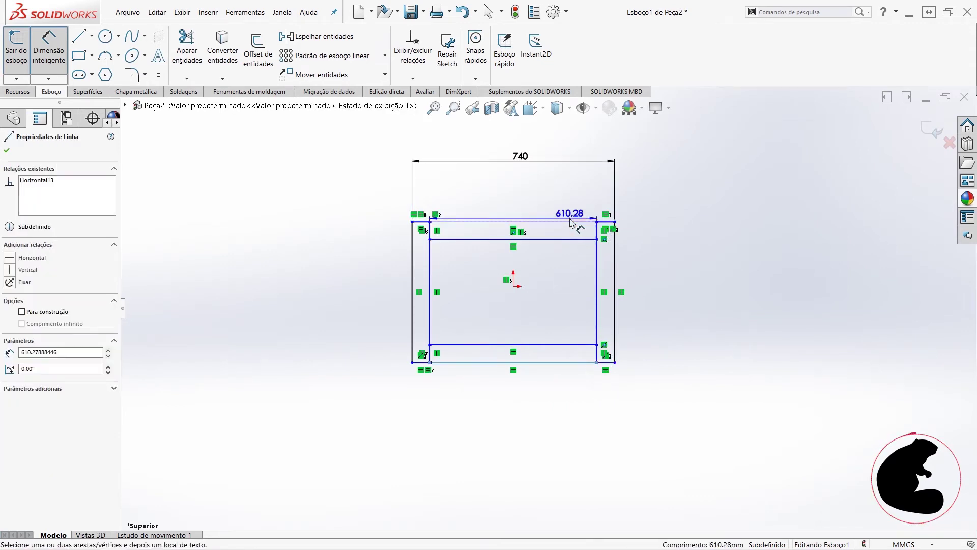
left_click(593, 222)
left_click(682, 249)
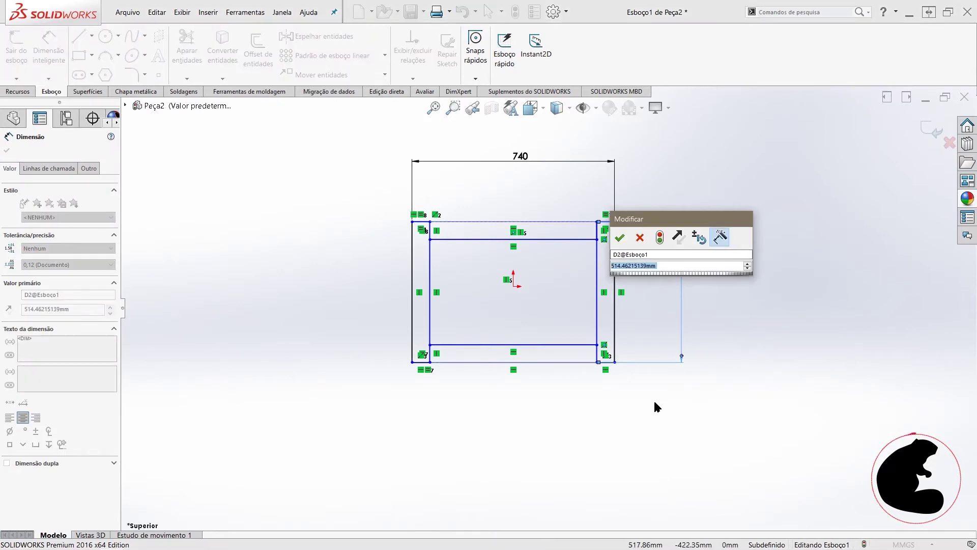
type("450")
key("Return")
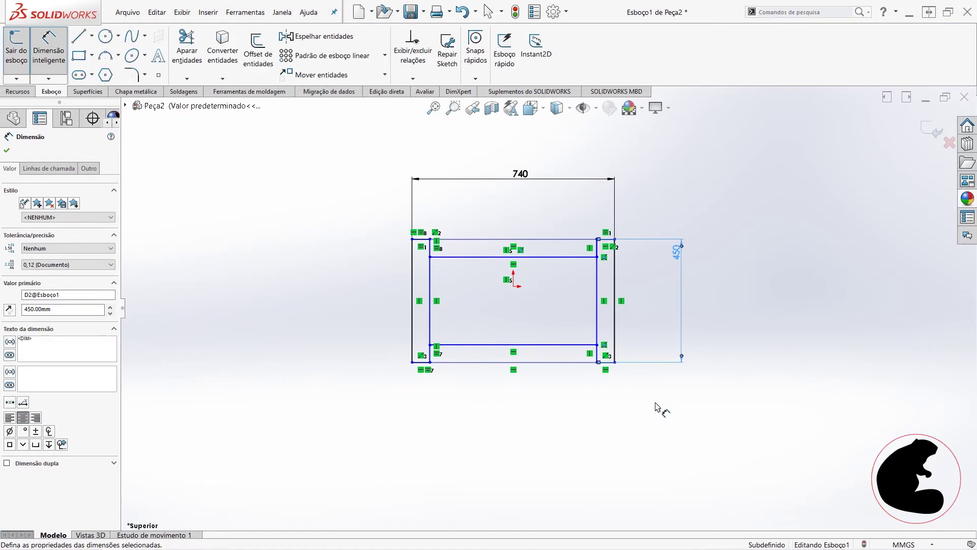
scroll(631, 272, "down", 3)
double_click(721, 254)
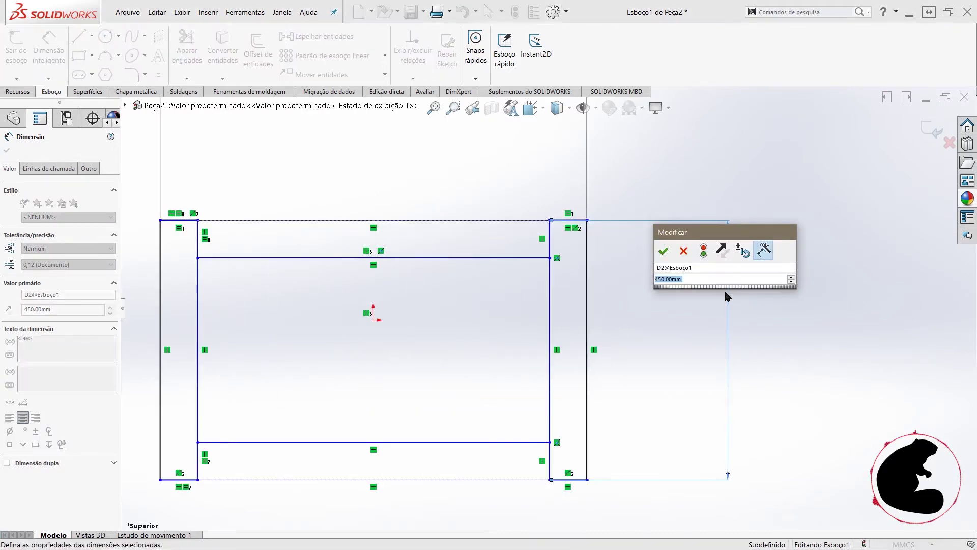
left_click(663, 250)
scroll(554, 310, "up", 1)
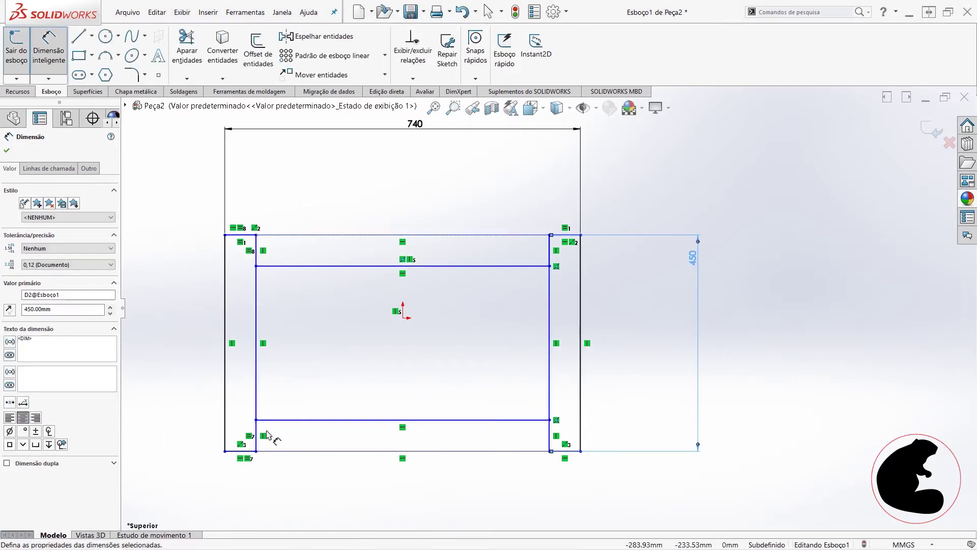
- Dimension the end-board thickness, changing it from 15 to 18 mm, and shift the sketch upward
left_click(240, 451)
left_click(186, 483)
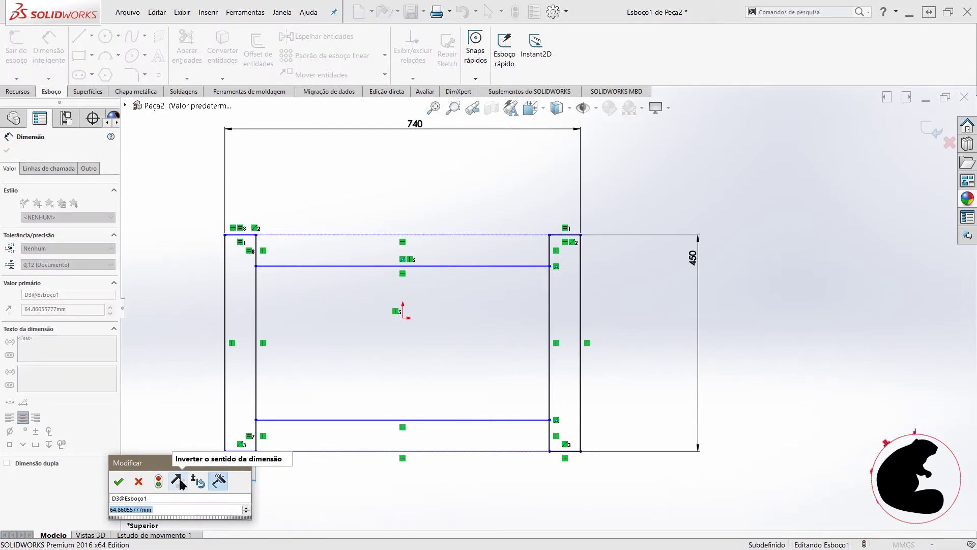
type("15")
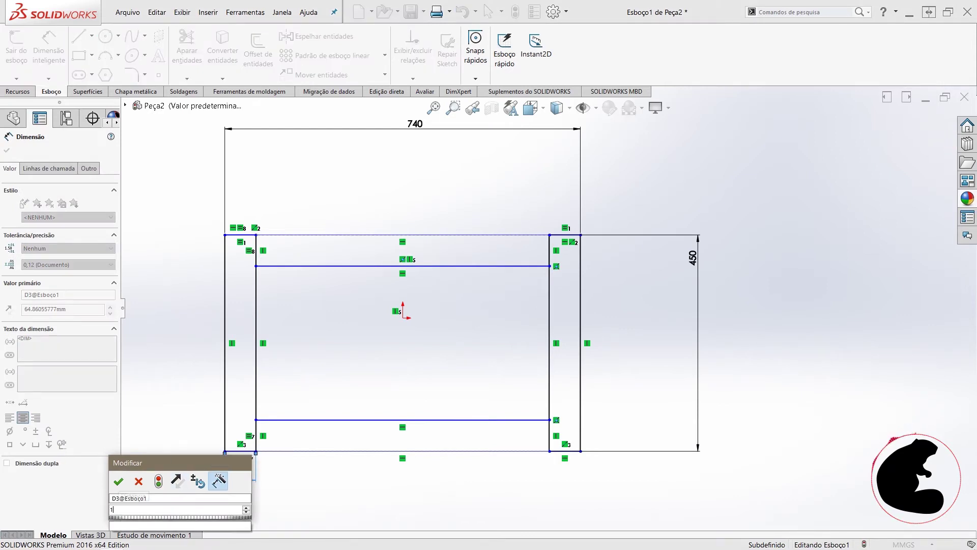
key("Return")
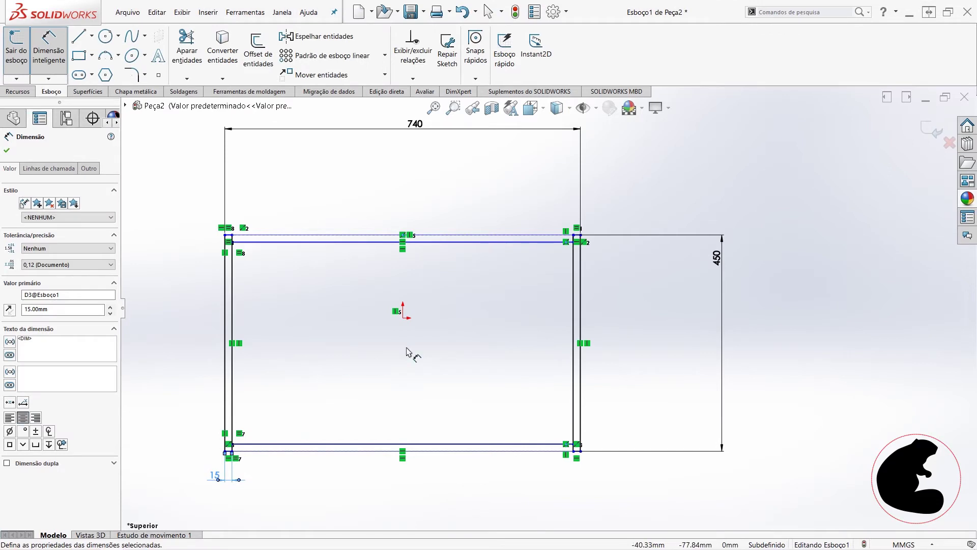
scroll(428, 343, "down", 3)
scroll(447, 338, "up", 3)
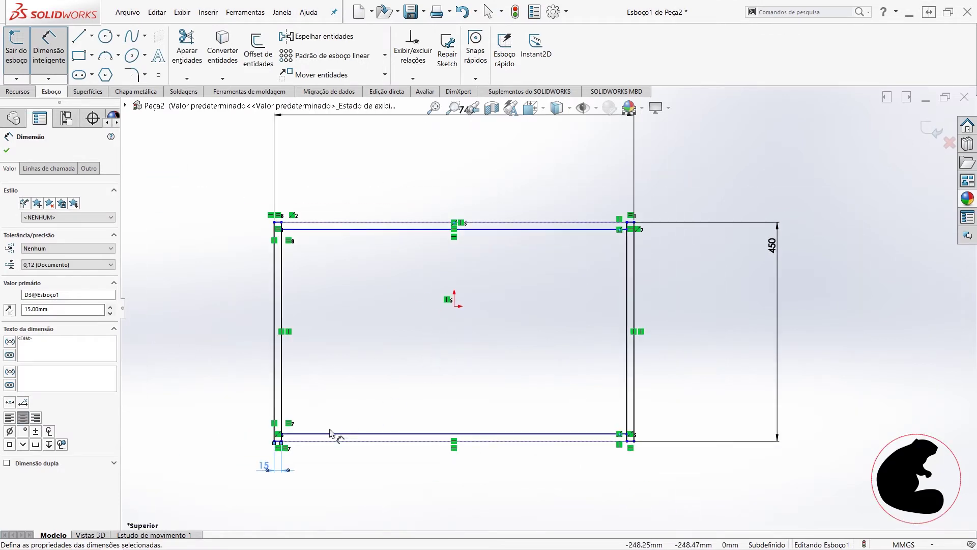
key("Escape")
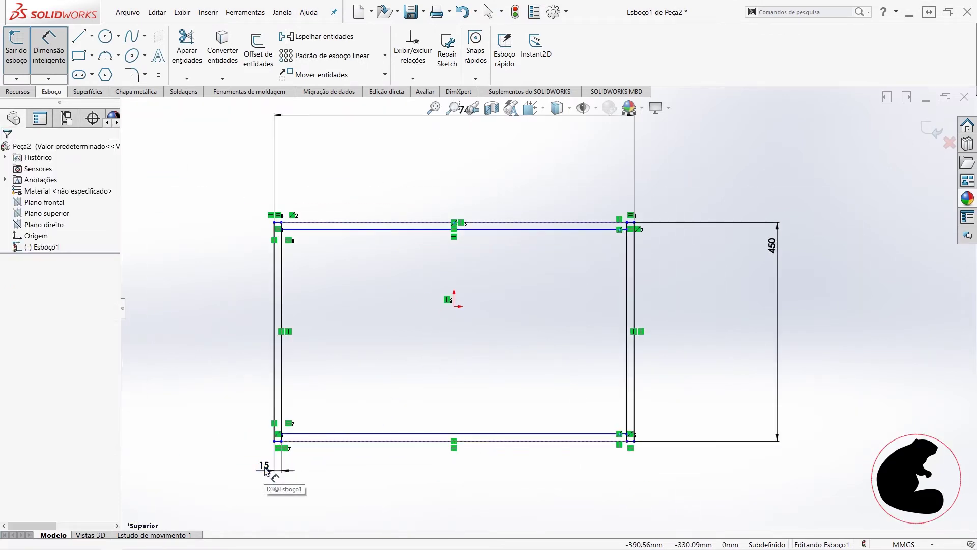
double_click(264, 471)
type("18")
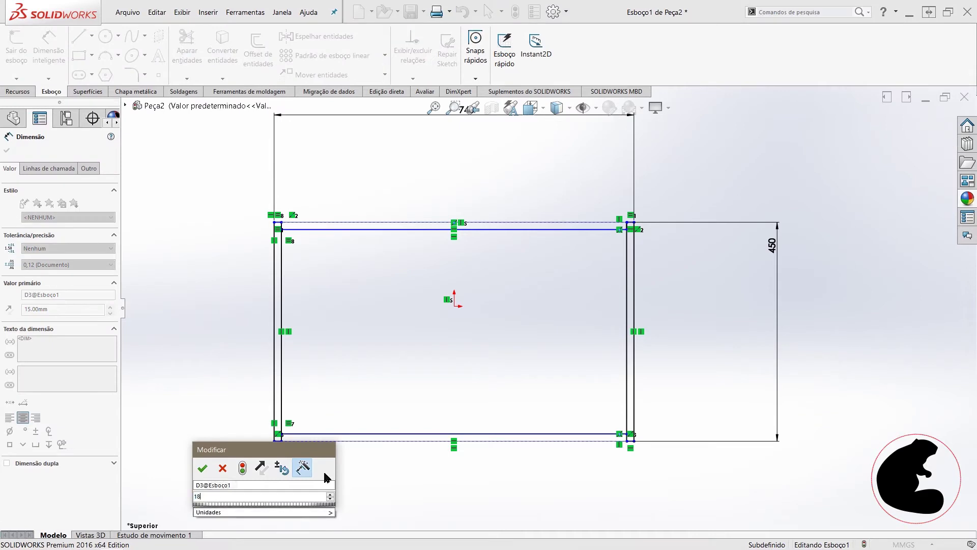
key("Return")
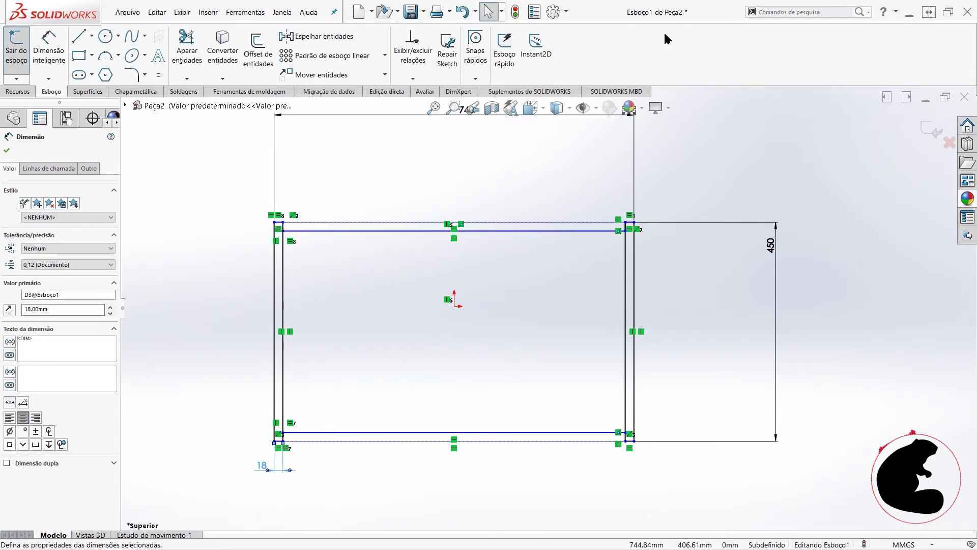
scroll(315, 438, "down", 2)
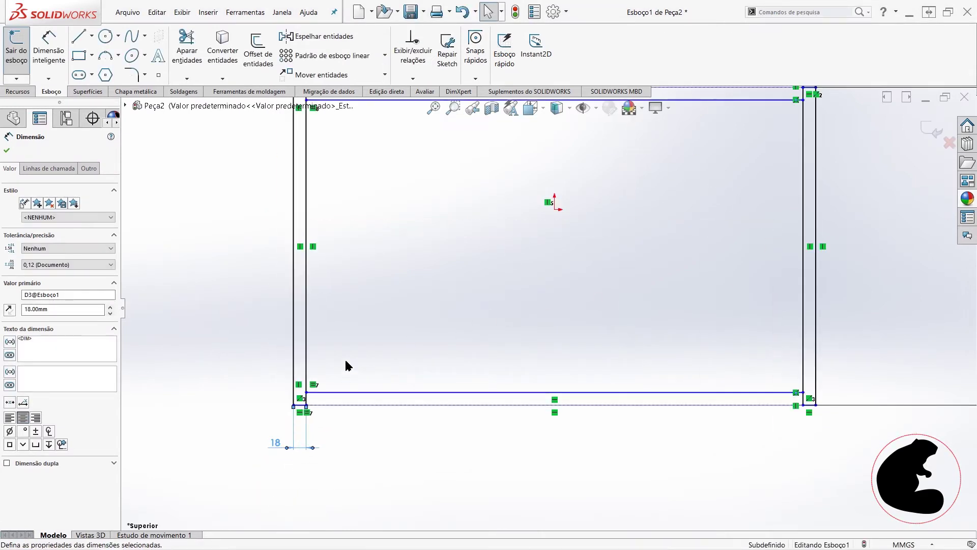
scroll(376, 397, "up", 2)
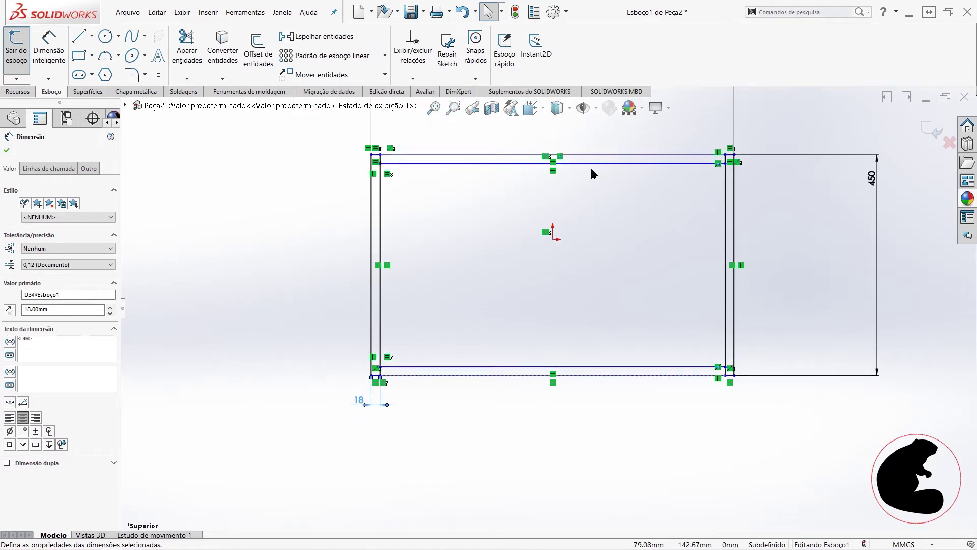
left_click_drag(592, 163, 585, 148)
left_click(394, 235)
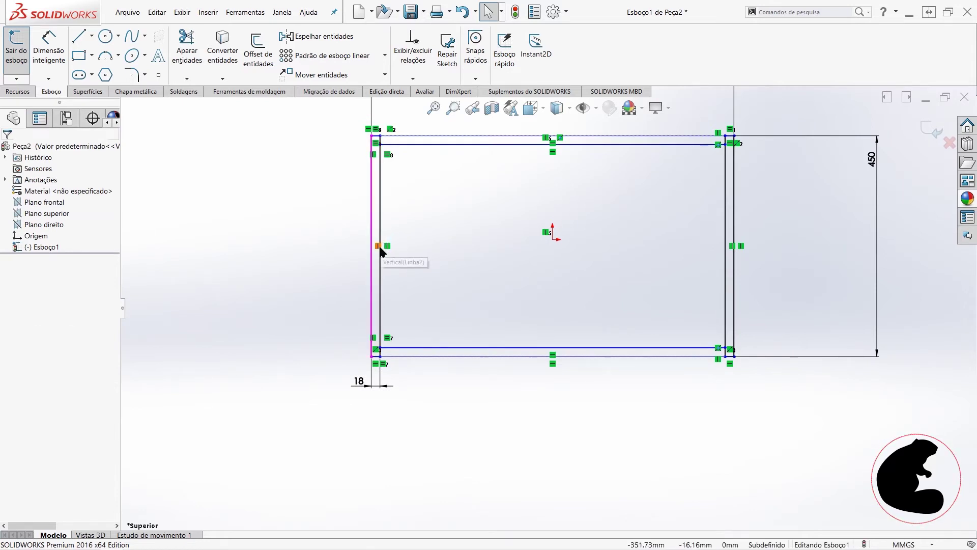
- Add a Horizontal relation between the left line's midpoint and the origin
scroll(383, 253, "down", 2)
scroll(408, 265, "down", 5)
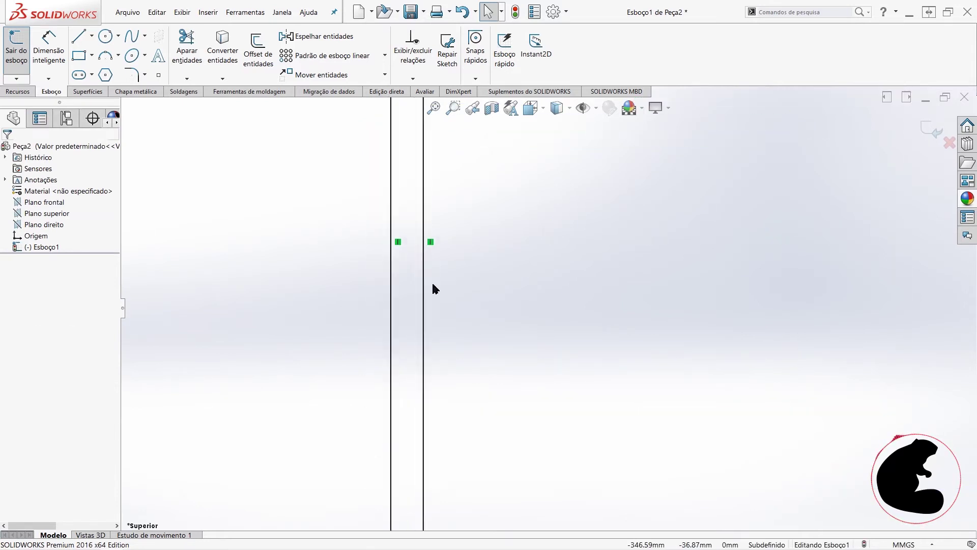
left_click(427, 238)
scroll(521, 284, "up", 2)
scroll(649, 312, "up", 3)
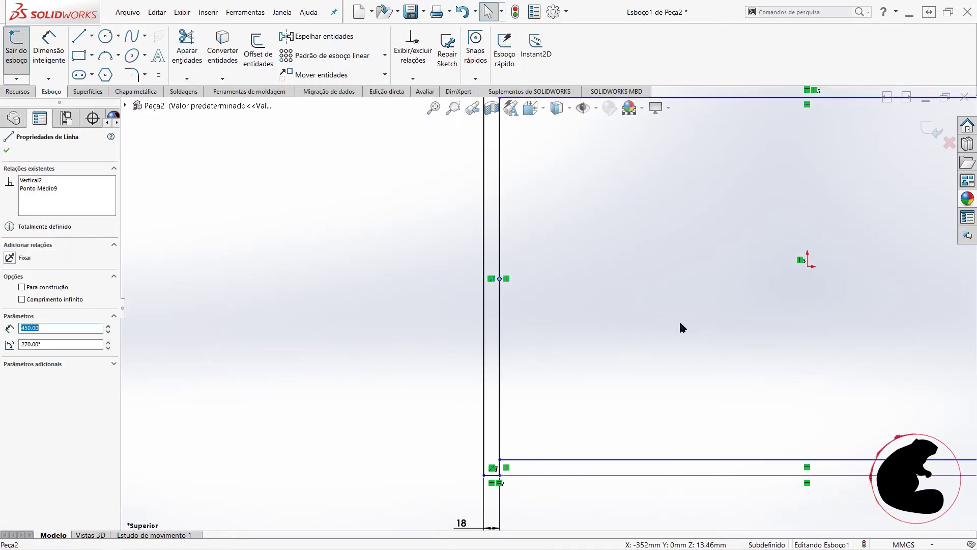
left_click(761, 284)
left_click(808, 266)
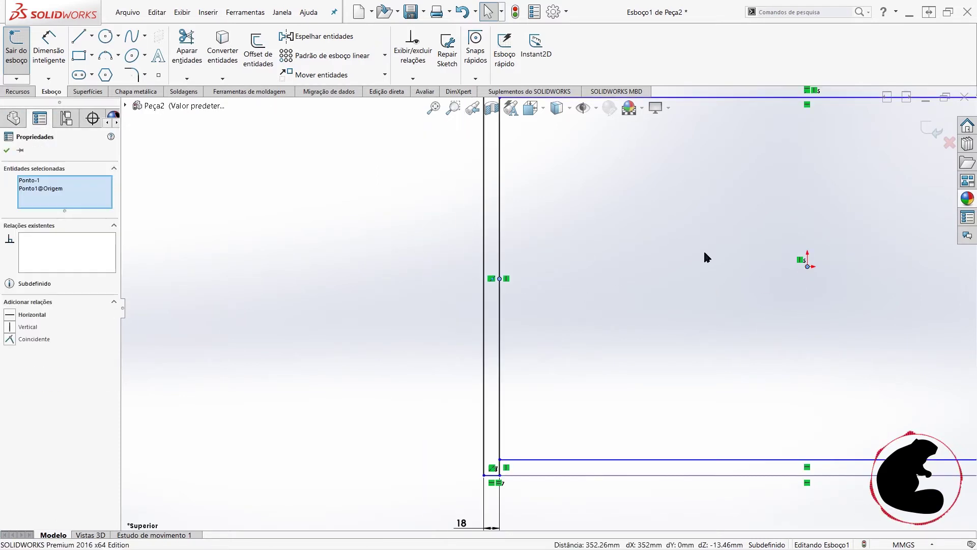
left_click(19, 314)
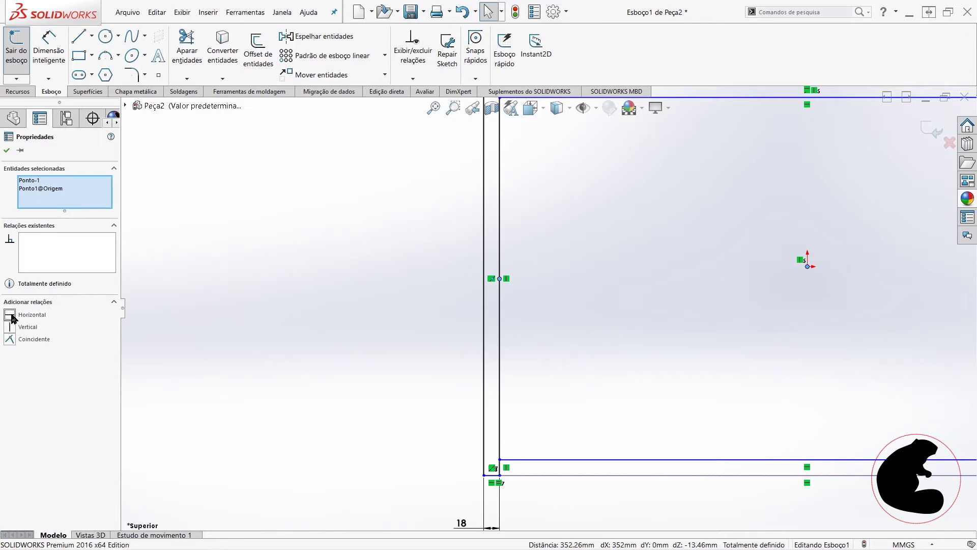
left_click(290, 231)
key("z")
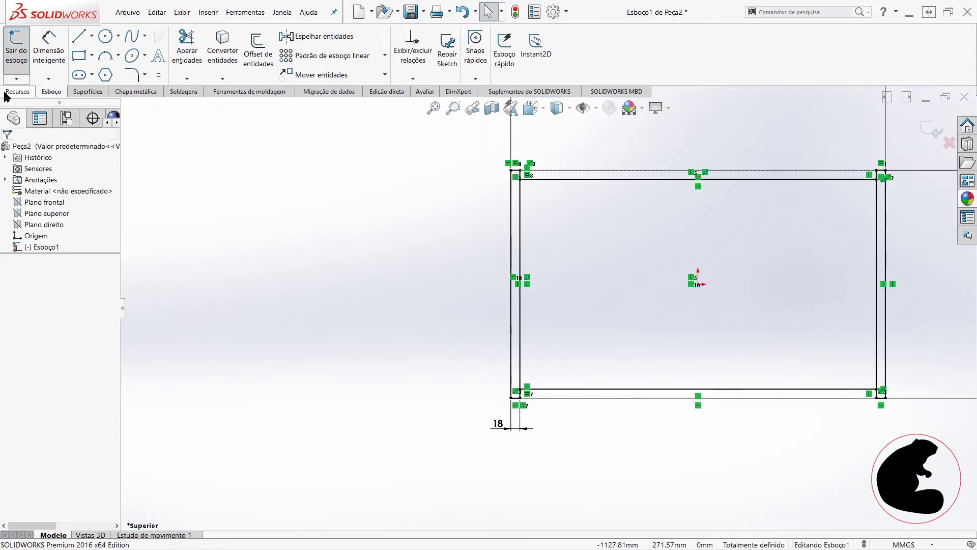
left_click(17, 91)
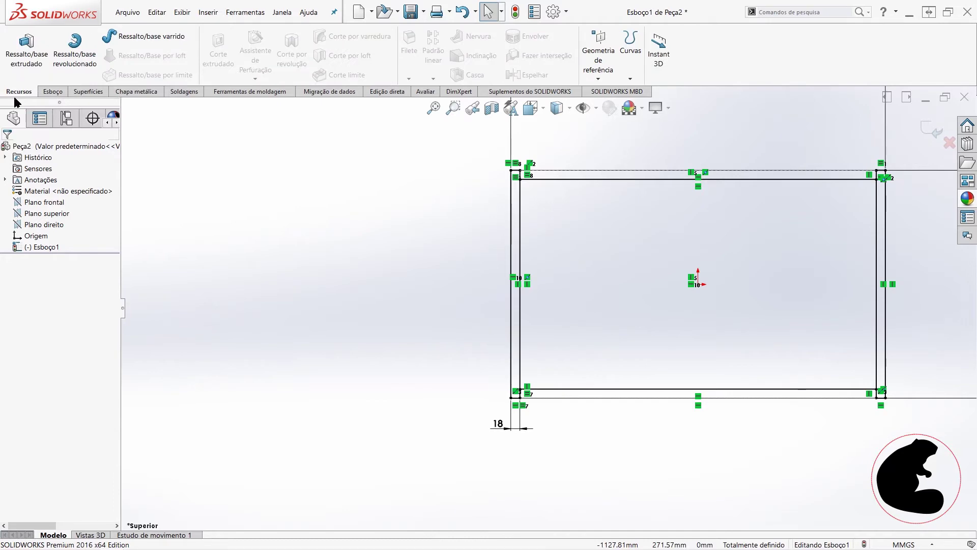
- Boss-extrude the left and right end strips 200 mm into two upright side walls
left_click(26, 51)
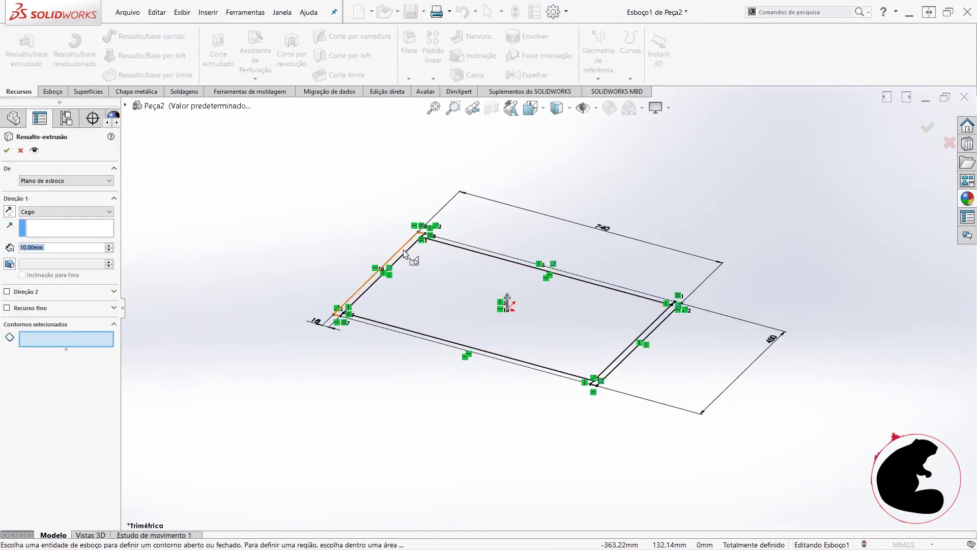
scroll(404, 262, "down", 3)
left_click(425, 284)
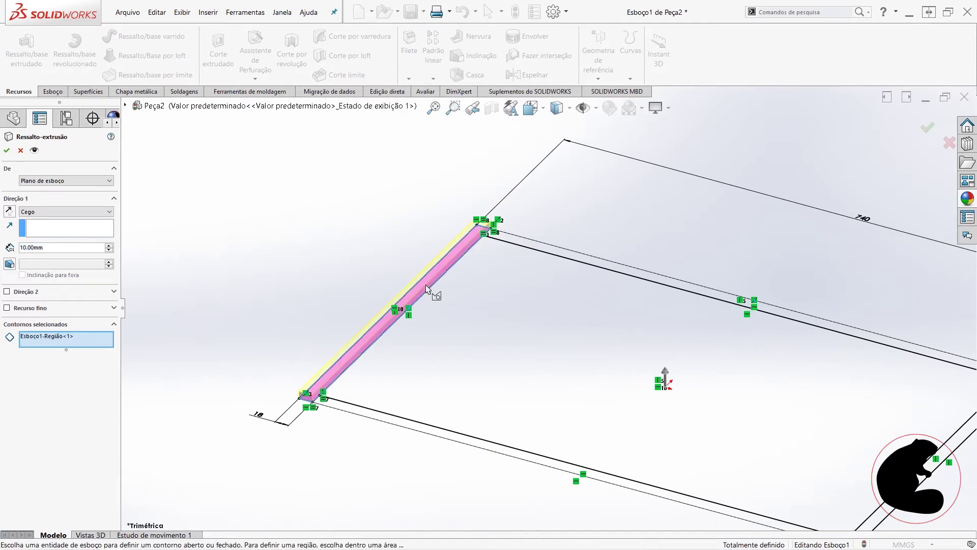
scroll(600, 342, "up", 3)
scroll(662, 342, "down", 1)
scroll(640, 350, "down", 3)
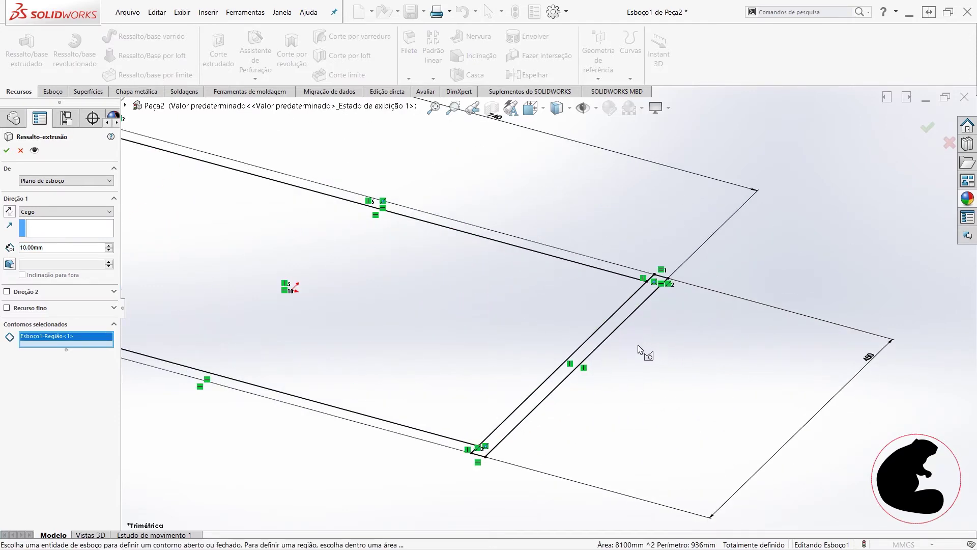
left_click(621, 322)
scroll(628, 328, "up", 5)
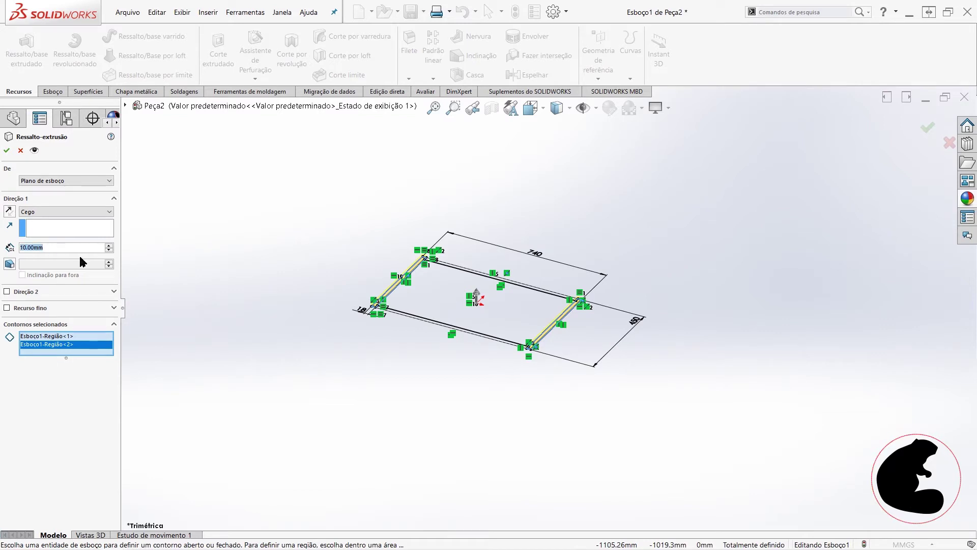
type("150")
key("Return")
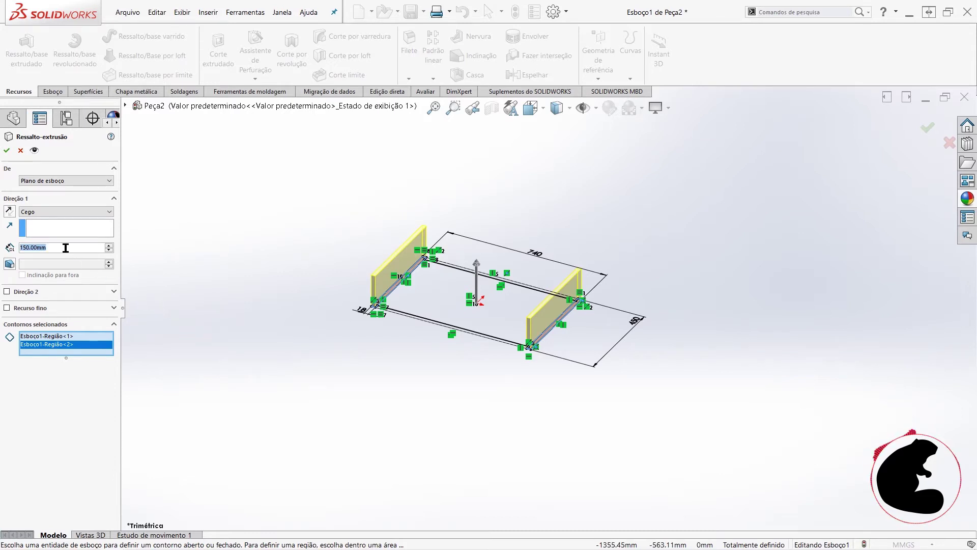
type("20")
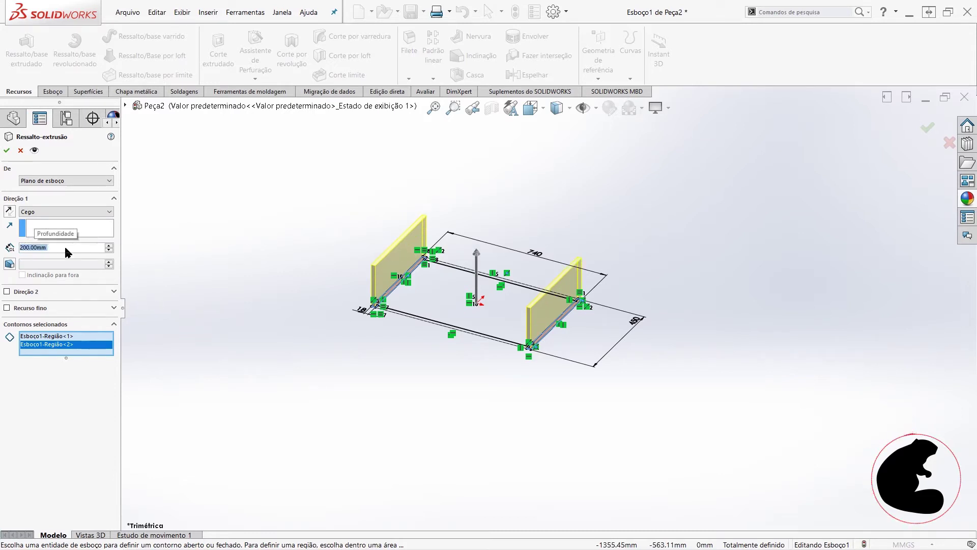
left_click(7, 152)
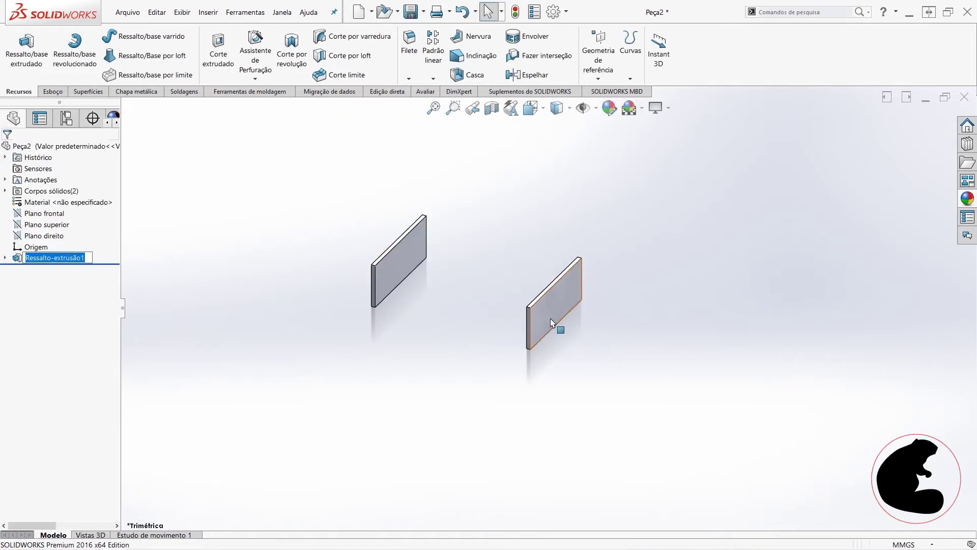
- Show sketch Esboço1 again and select it
middle_click_drag(551, 321, 628, 313)
left_click(4, 259)
right_click(27, 271)
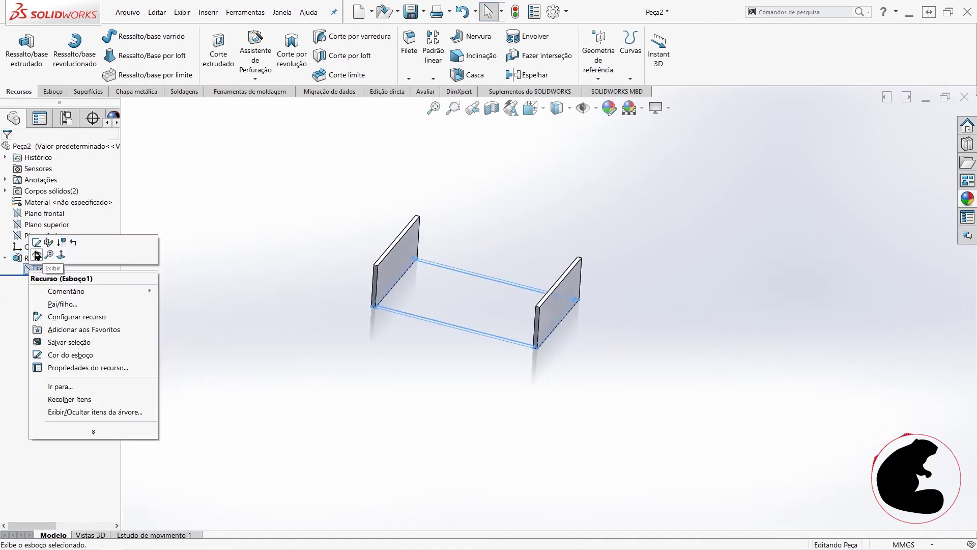
left_click(36, 258)
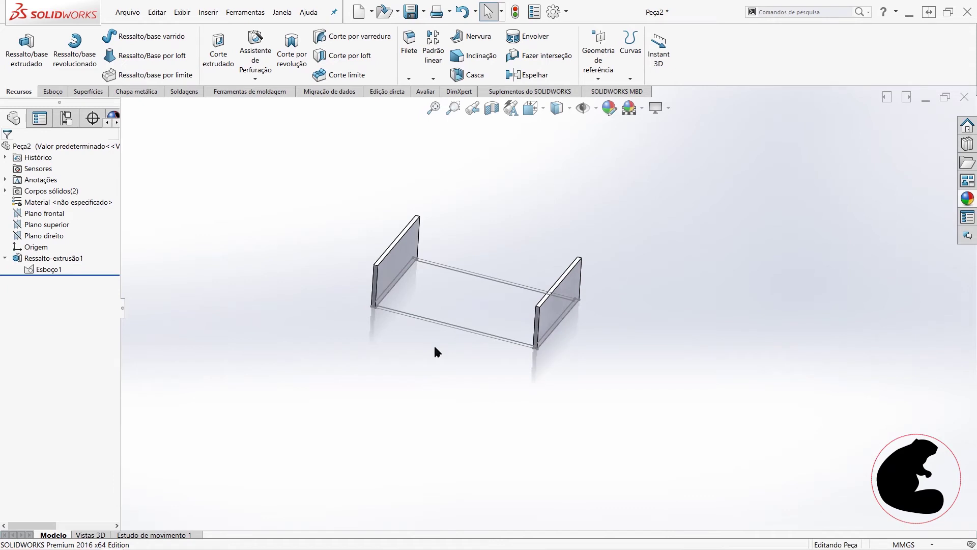
middle_click_drag(435, 351, 417, 342)
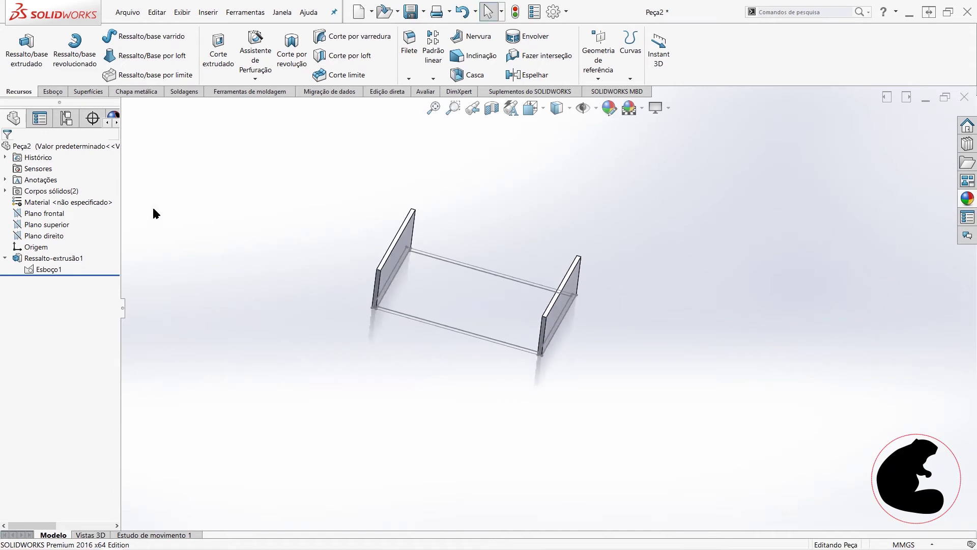
left_click(47, 269)
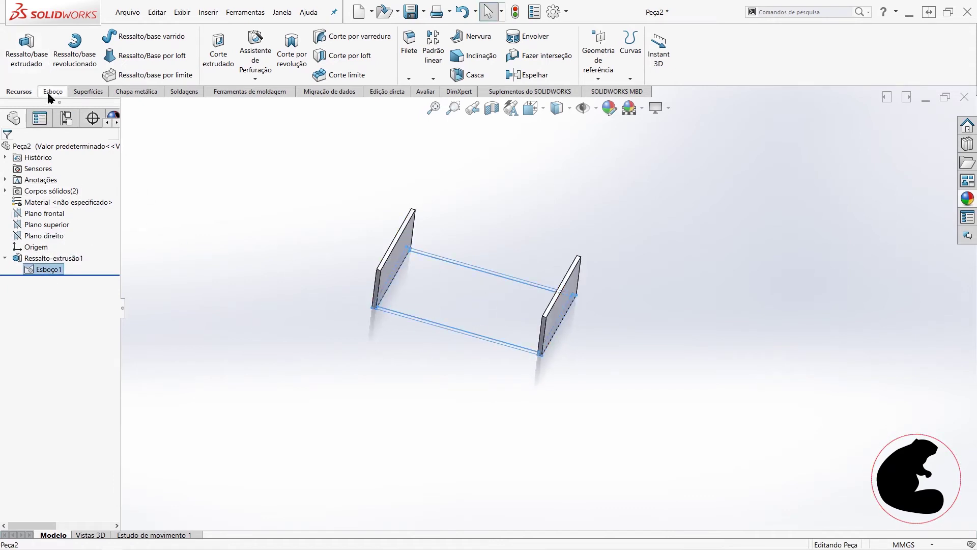
- Extrude both long strips 200 mm as separate bodies with Merge result unchecked
left_click(27, 48)
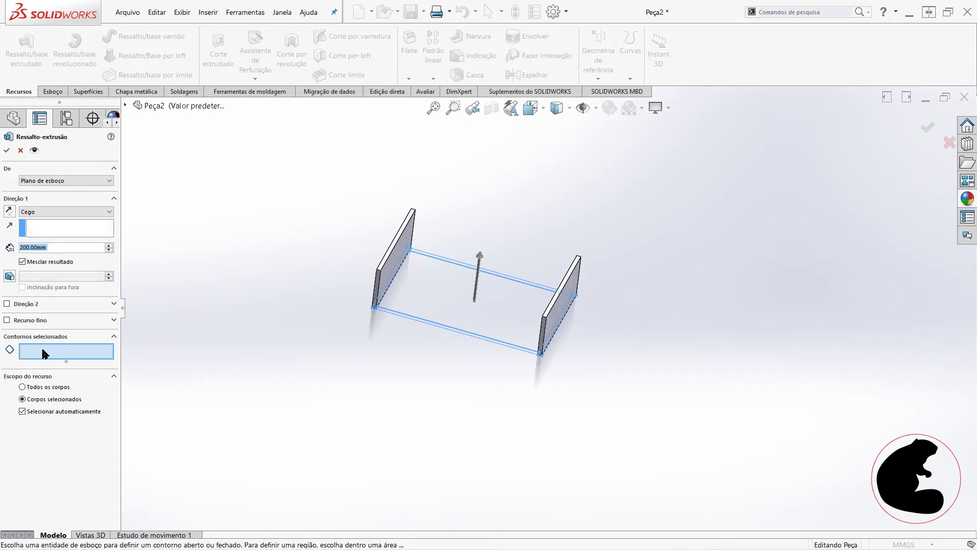
scroll(469, 332, "down", 2)
scroll(458, 305, "down", 5)
scroll(446, 336, "down", 3)
left_click(442, 331)
scroll(442, 332, "up", 3)
scroll(465, 342, "up", 3)
scroll(698, 213, "down", 2)
scroll(611, 262, "down", 4)
scroll(499, 307, "down", 2)
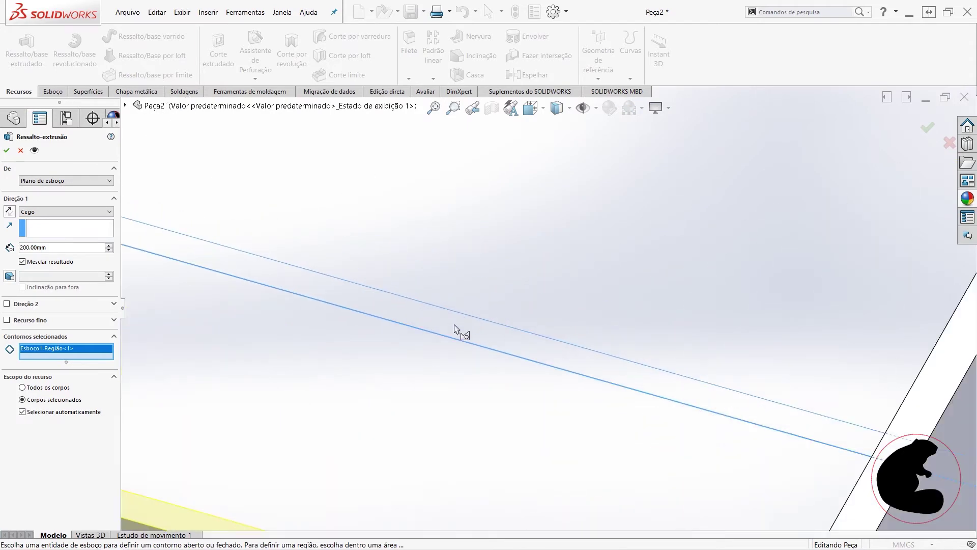
left_click(454, 332)
scroll(454, 332, "up", 3)
scroll(446, 334, "up", 3)
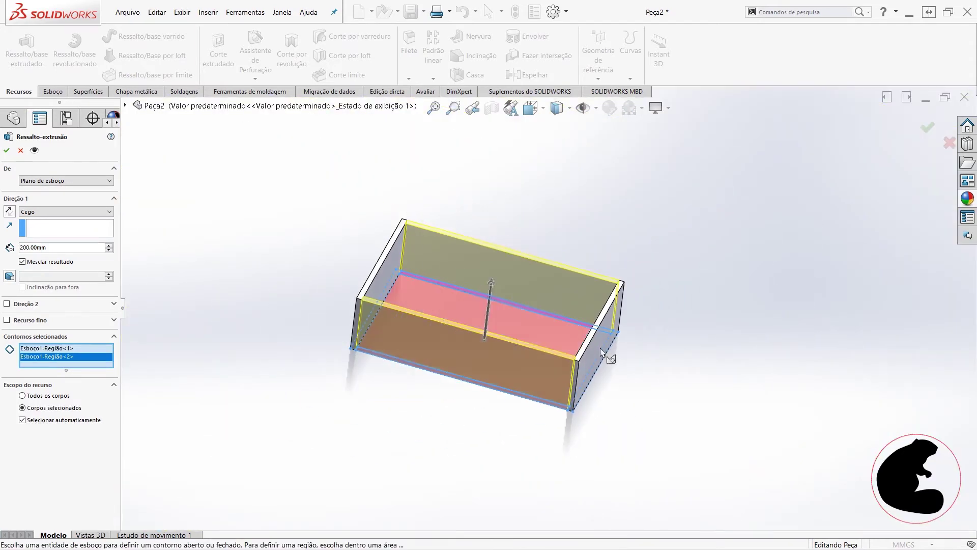
left_click(38, 261)
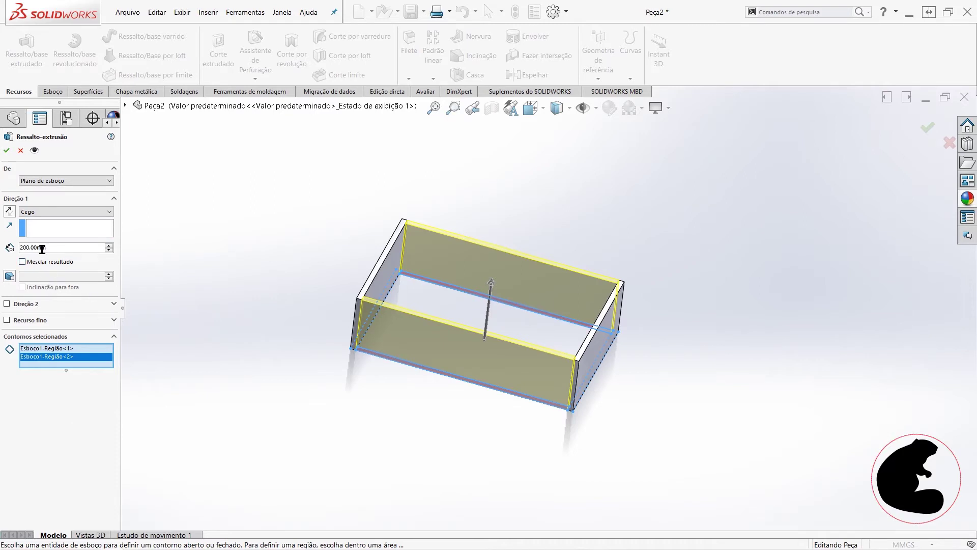
left_click(6, 150)
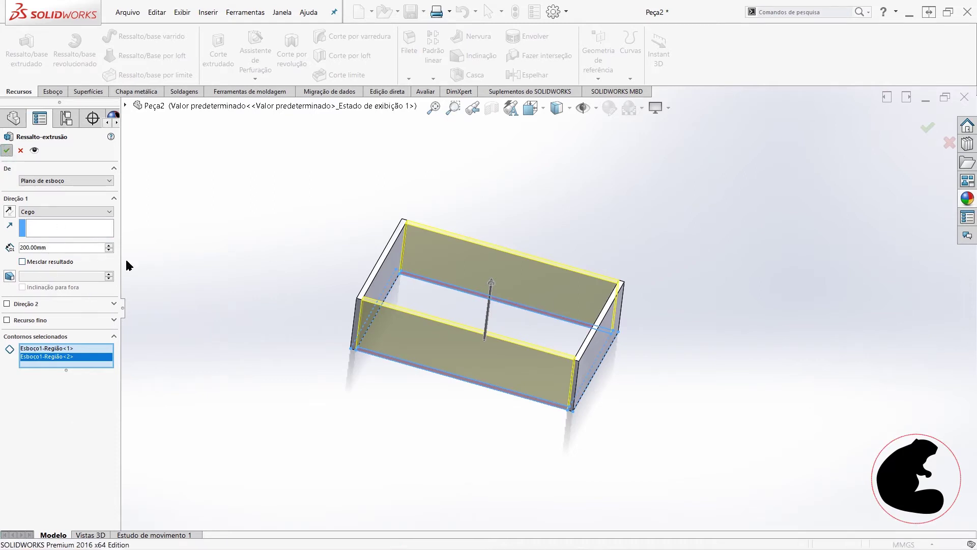
middle_click_drag(564, 277, 722, 343)
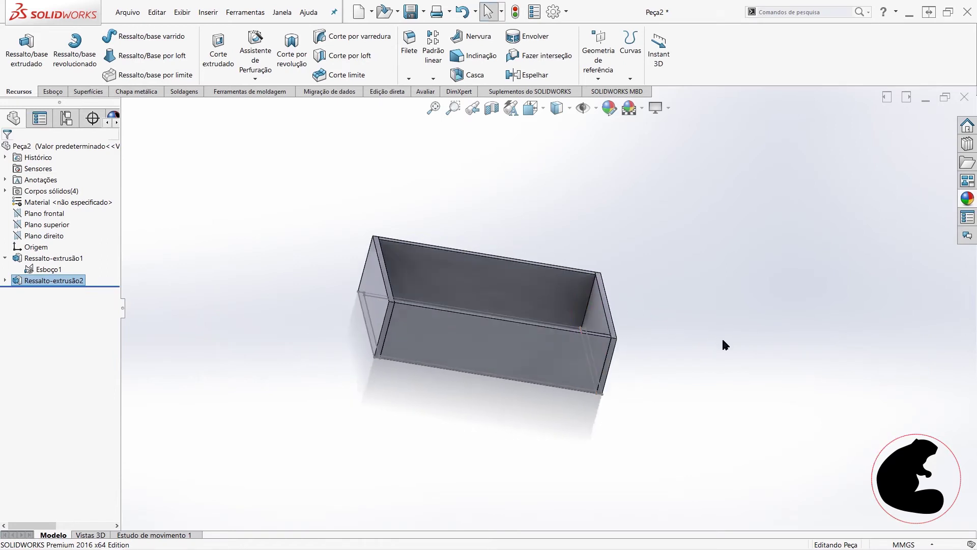
- Hide sketch Esboço1 and orbit the box to view it from below
right_click(48, 269)
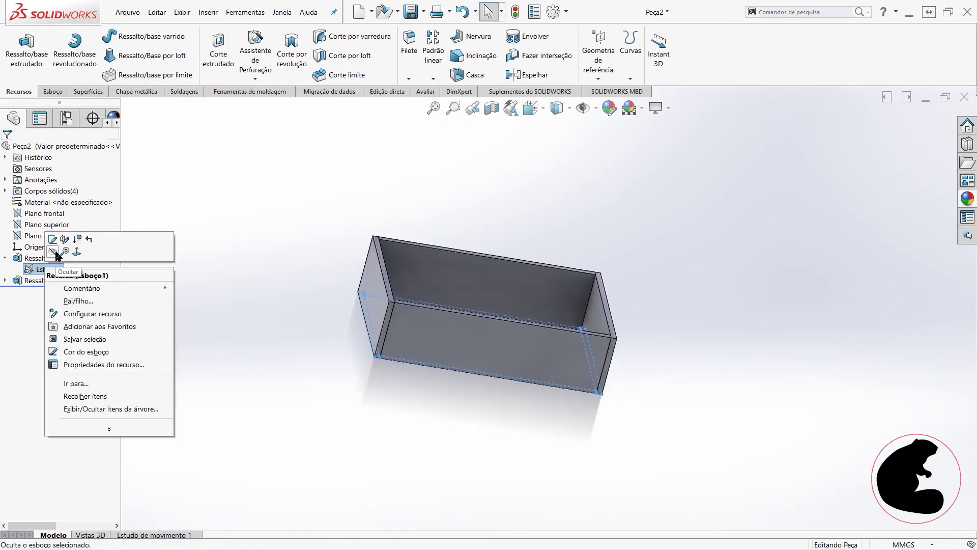
left_click(58, 252)
mouse_move(395, 426)
middle_mouse_down()
mouse_move(478, 410)
mouse_move(595, 257)
middle_mouse_up()
mouse_move(587, 366)
middle_mouse_down()
mouse_move(556, 310)
mouse_move(409, 316)
middle_mouse_up()
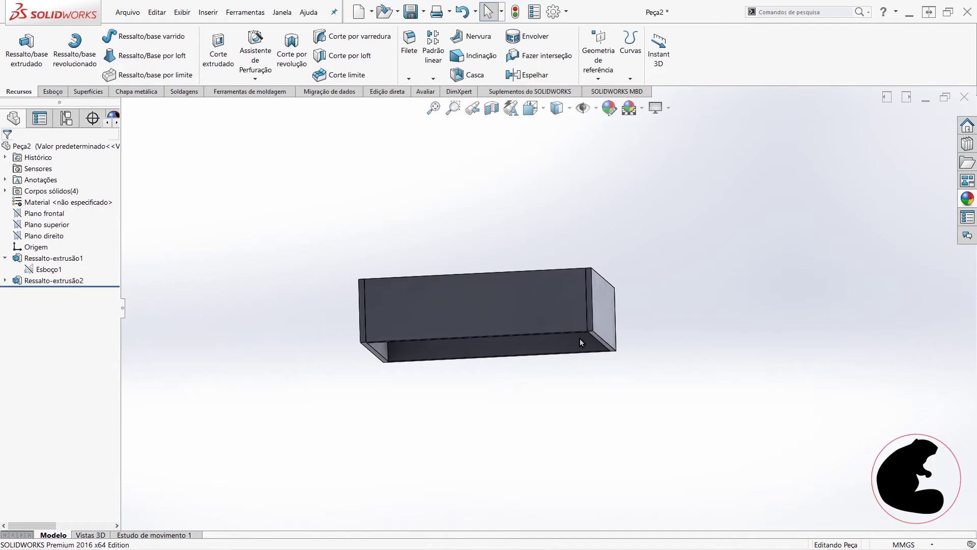
middle_click_drag(591, 369, 584, 312)
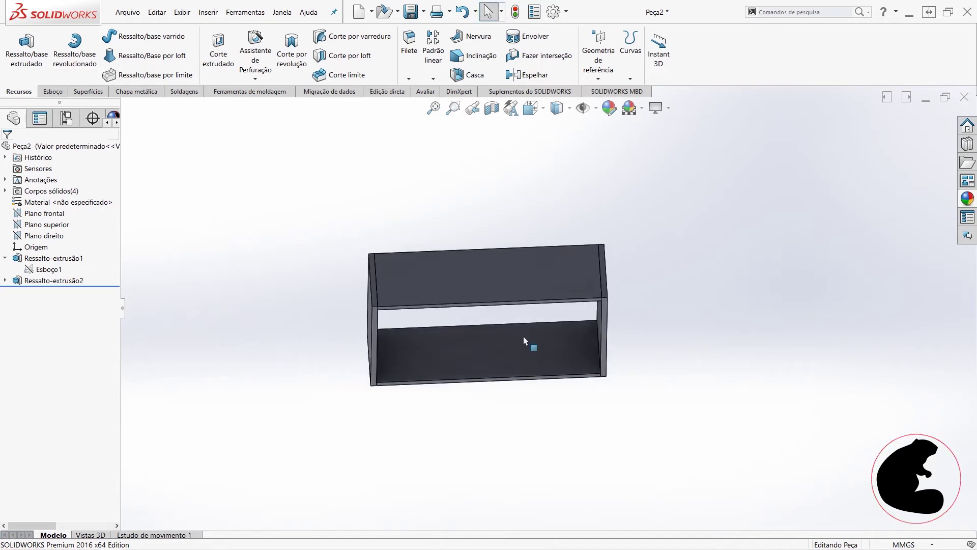
scroll(444, 304, "down", 2)
scroll(322, 366, "down", 3)
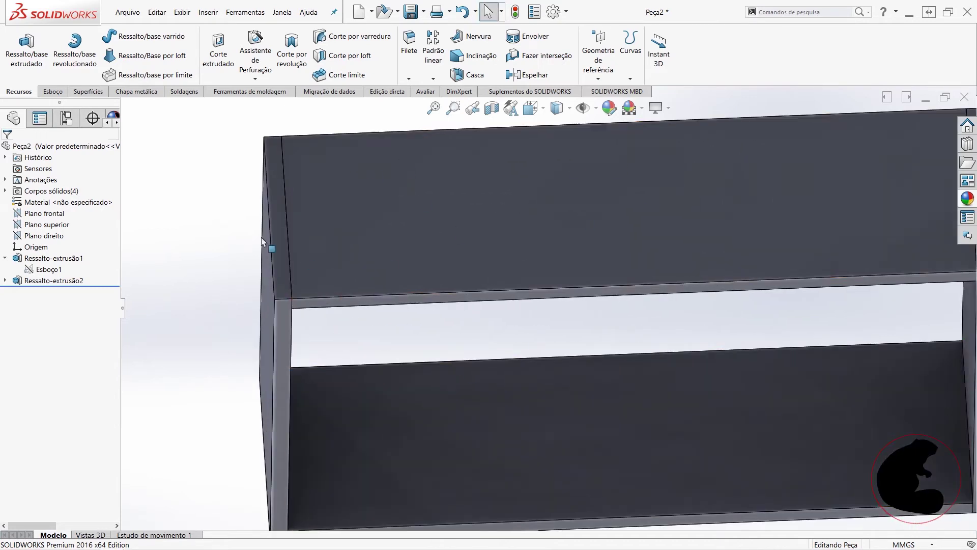
scroll(435, 254, "up", 5)
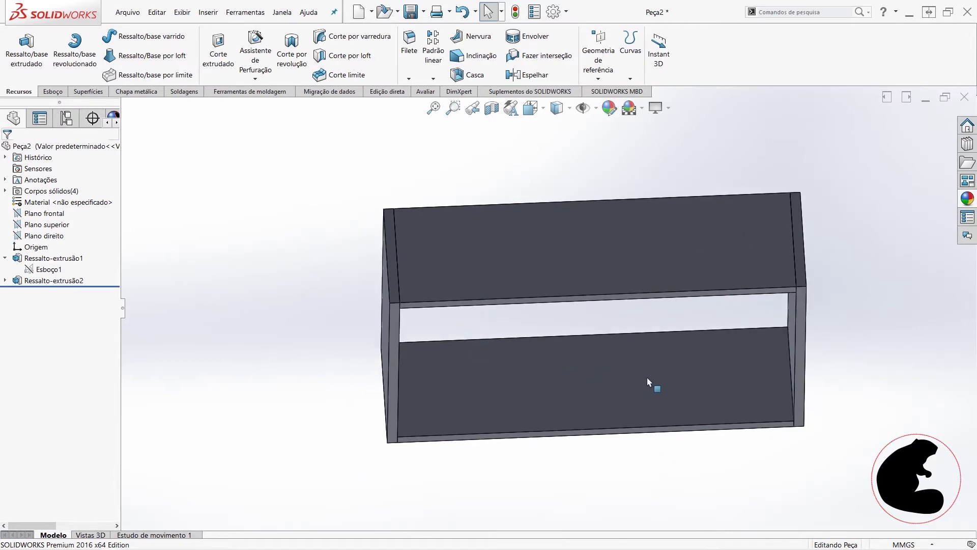
middle_click_drag(654, 386, 381, 394)
scroll(382, 394, "down", 3)
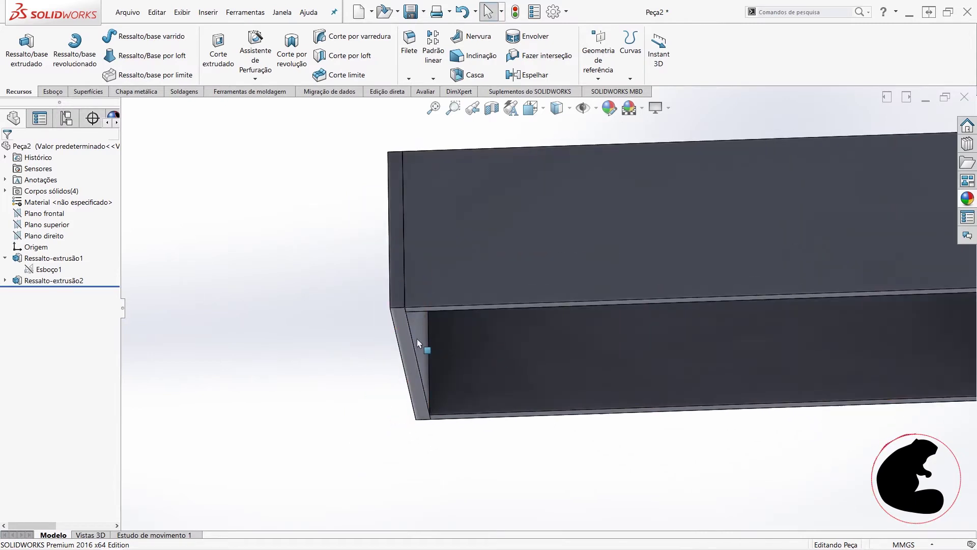
- Start new sketch Esboço2 on the end board's underside face
left_click(398, 332)
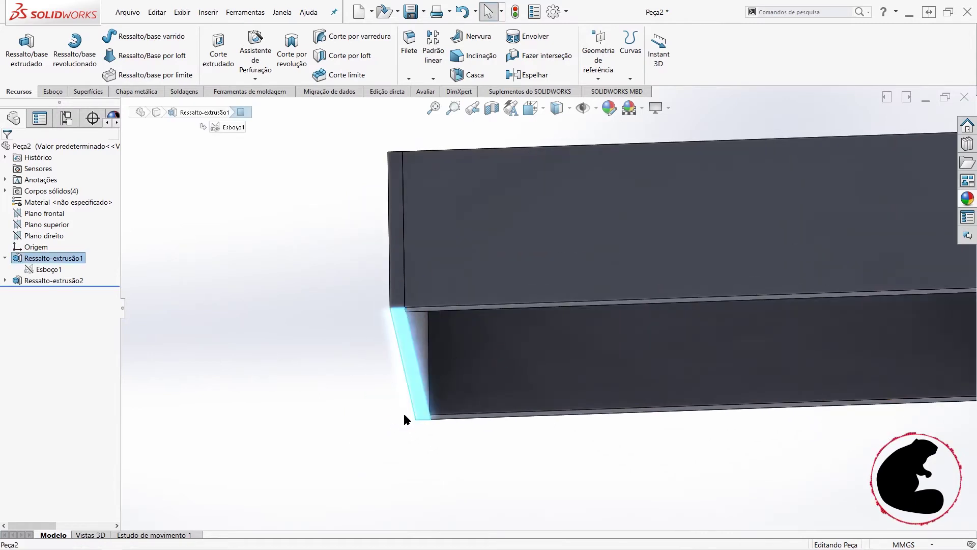
left_click(52, 91)
left_click(16, 48)
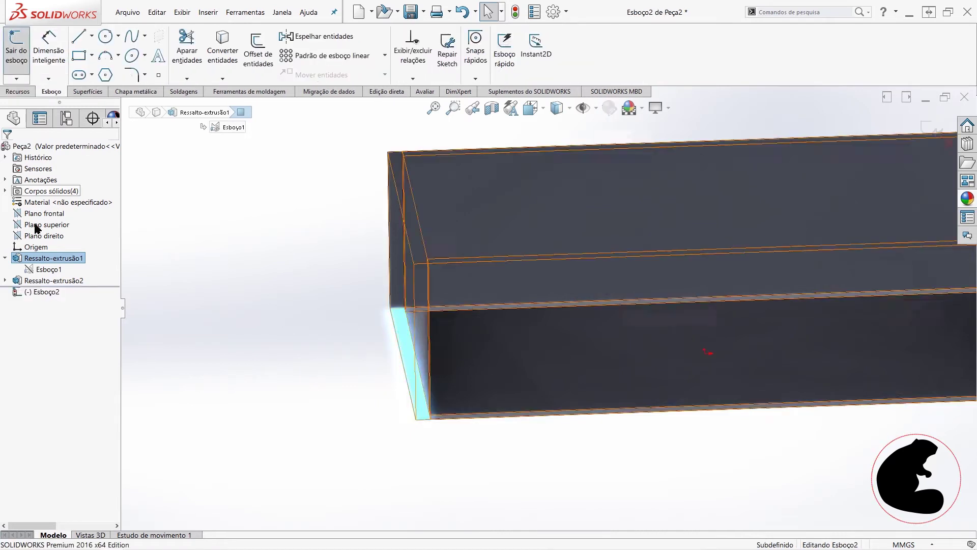
- View Esboço2 normal-to and draw a 740 × 450 mm rectangle across the frame's outer corners
right_click(36, 291)
left_click(55, 275)
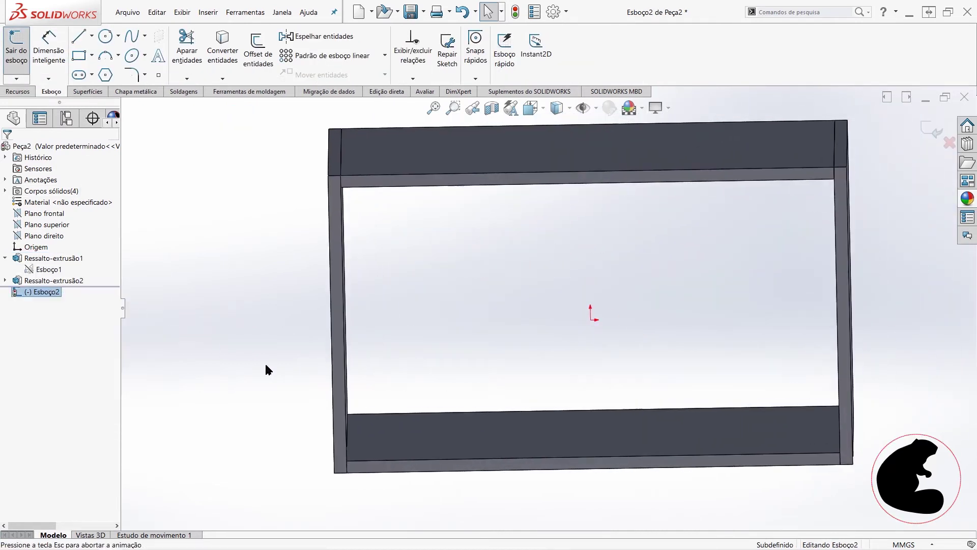
left_click(79, 55)
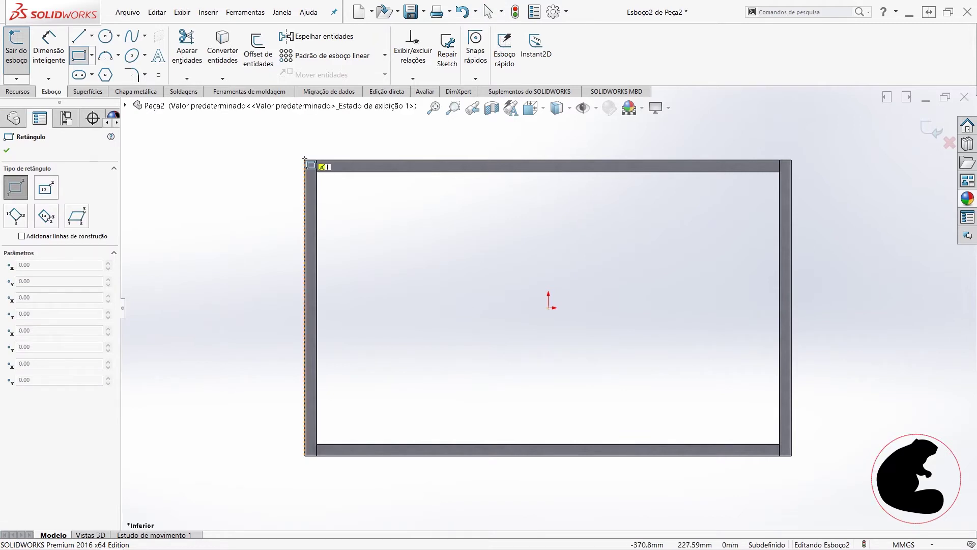
left_click(305, 161)
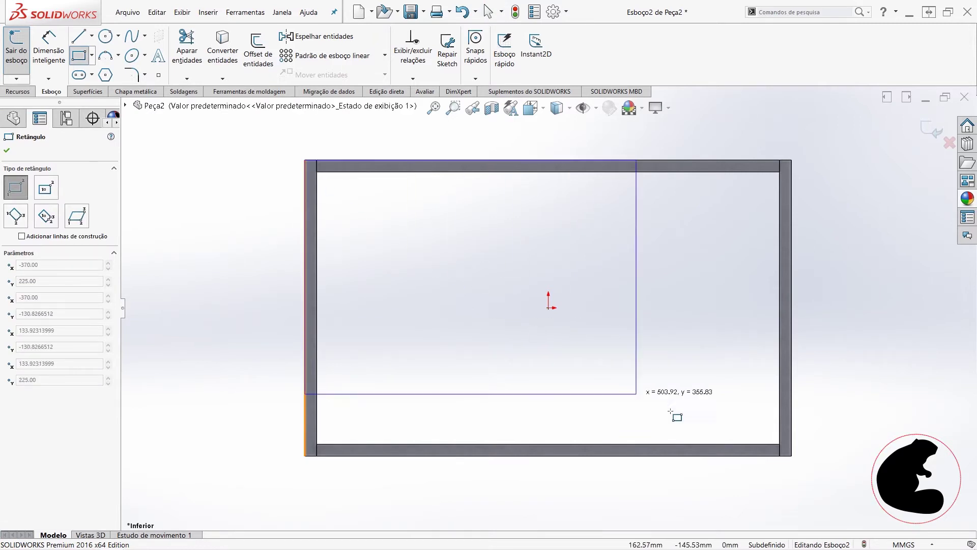
left_click(792, 455)
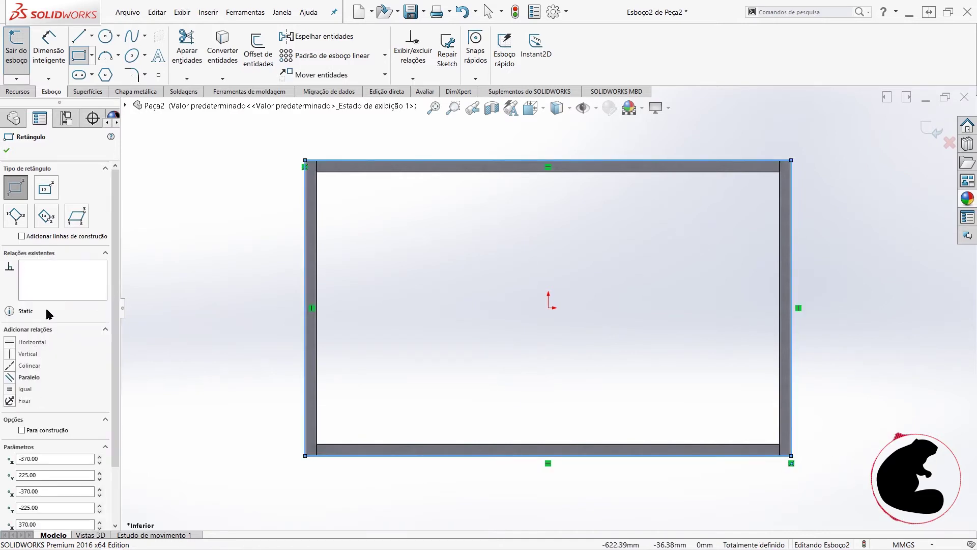
left_click(19, 91)
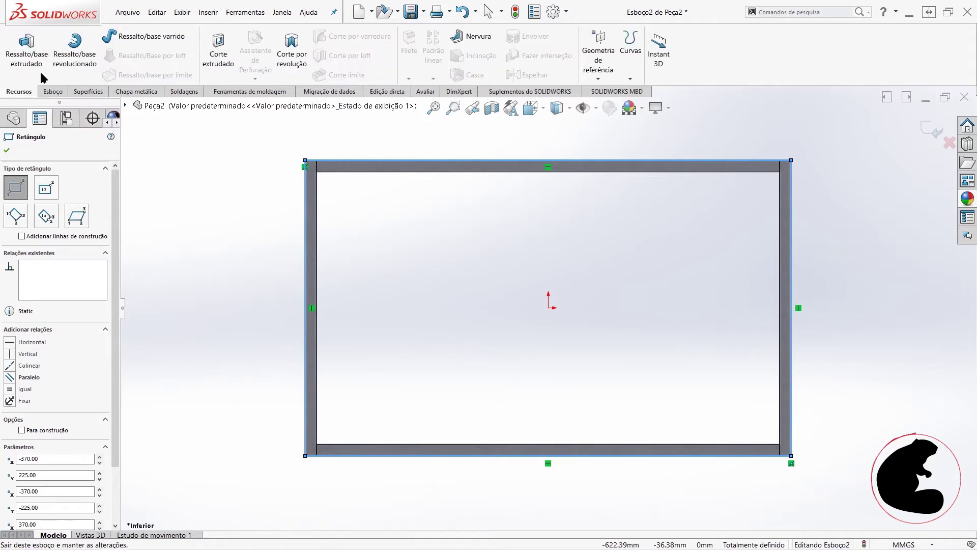
- Extrude Esboço2 18 mm as a separate bottom-panel body, Ressalto-extrusão3
left_click(27, 48)
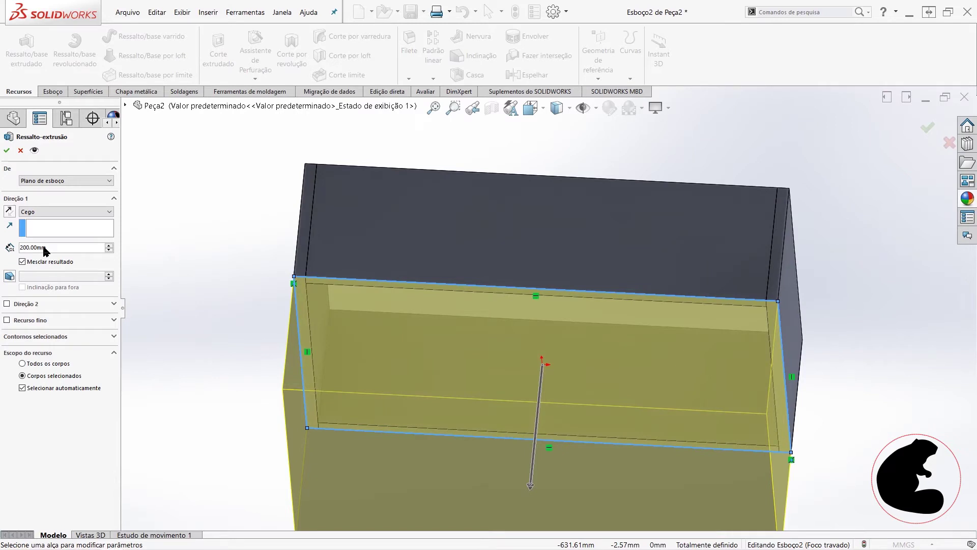
type("1")
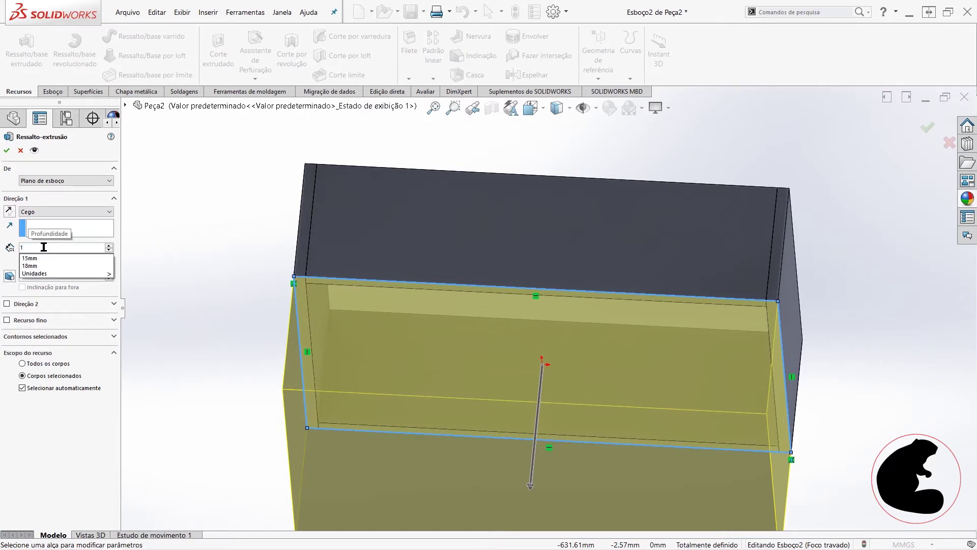
type("8")
key("Return")
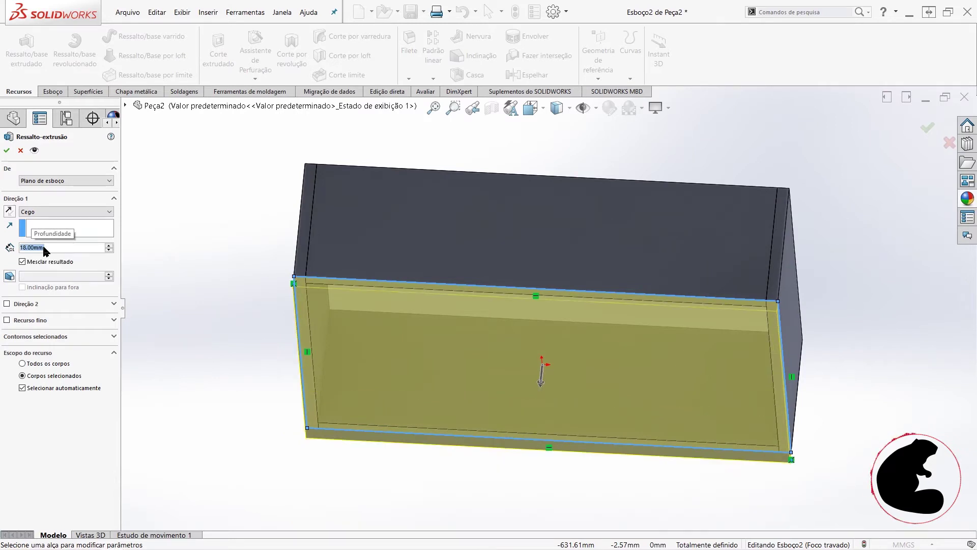
left_click(41, 262)
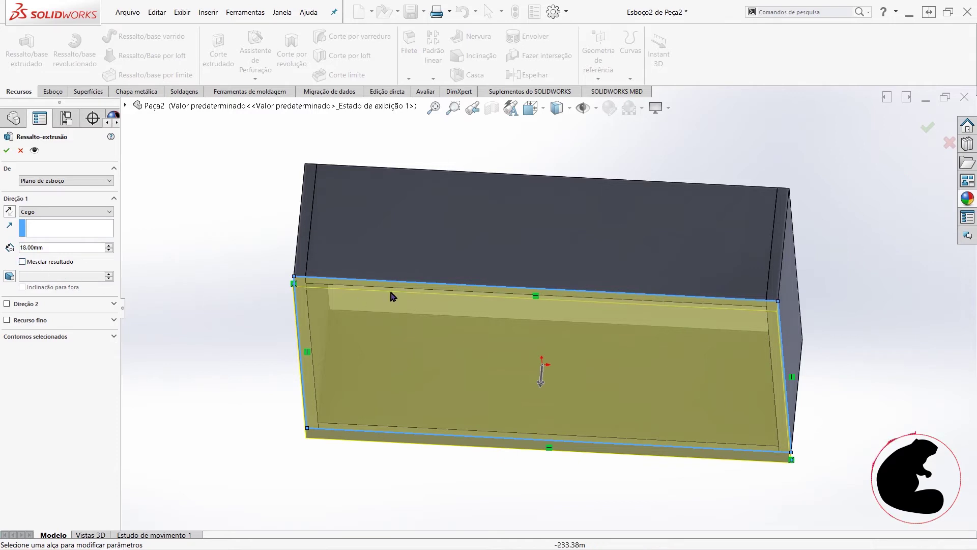
left_click(6, 152)
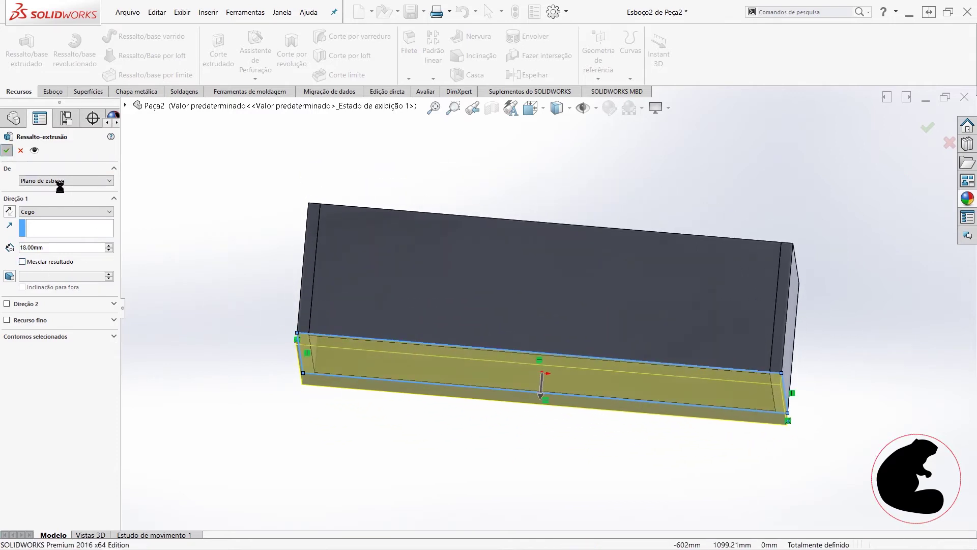
key("Return")
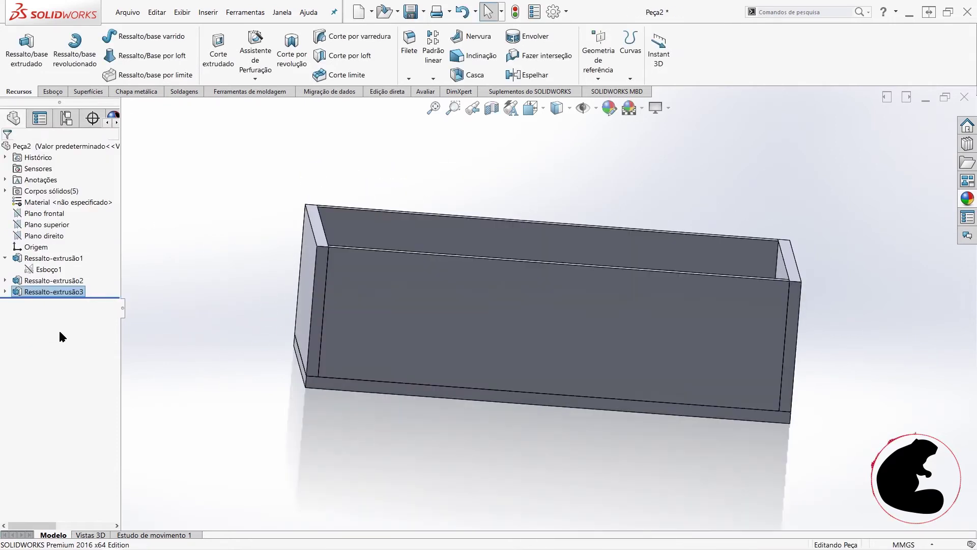
right_click(34, 272)
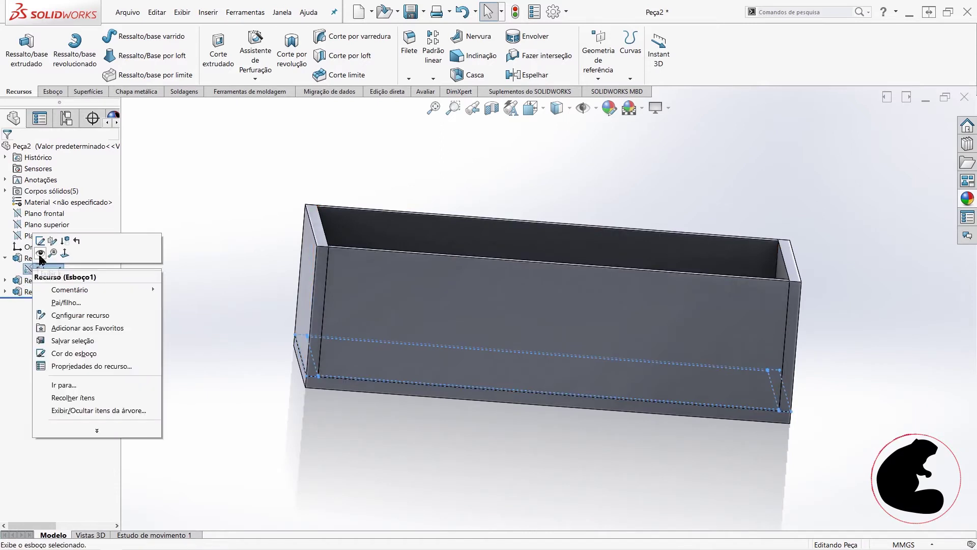
left_click(40, 253)
middle_click_drag(437, 387, 437, 425)
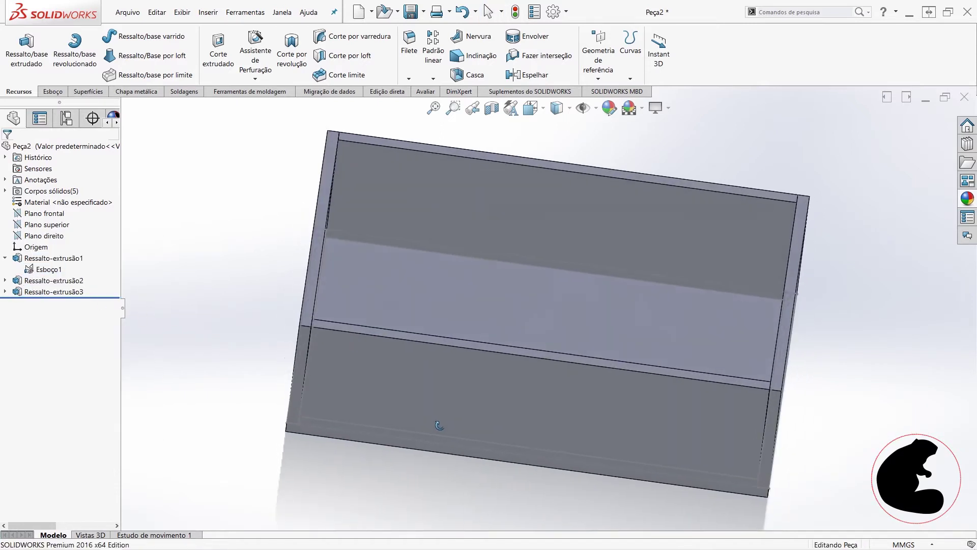
right_click(46, 258)
left_click(58, 227)
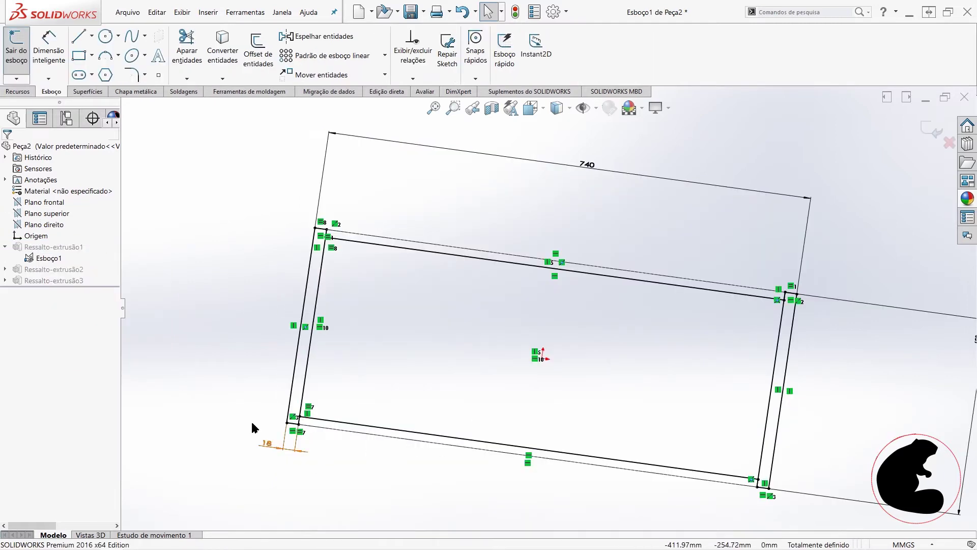
left_click(16, 48)
mouse_move(309, 288)
middle_mouse_down()
mouse_move(801, 342)
mouse_move(794, 368)
mouse_move(770, 312)
middle_mouse_up()
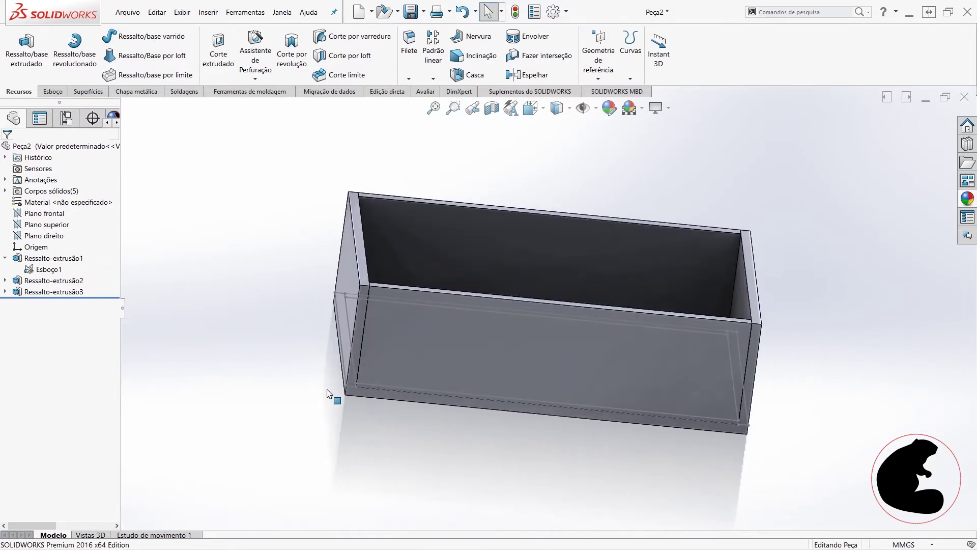
right_click(43, 270)
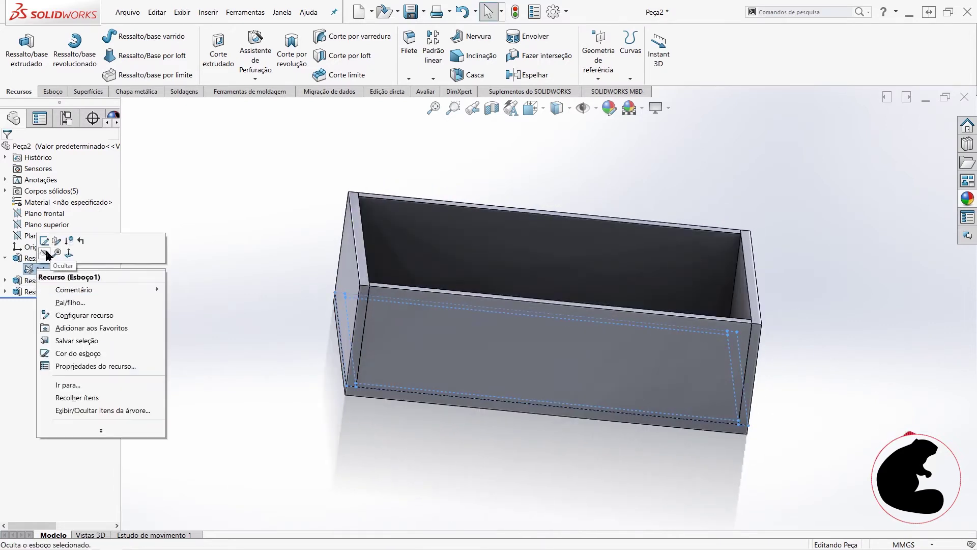
left_click(47, 253)
mouse_move(590, 453)
middle_mouse_down()
mouse_move(567, 428)
mouse_move(592, 484)
mouse_move(435, 364)
middle_mouse_up()
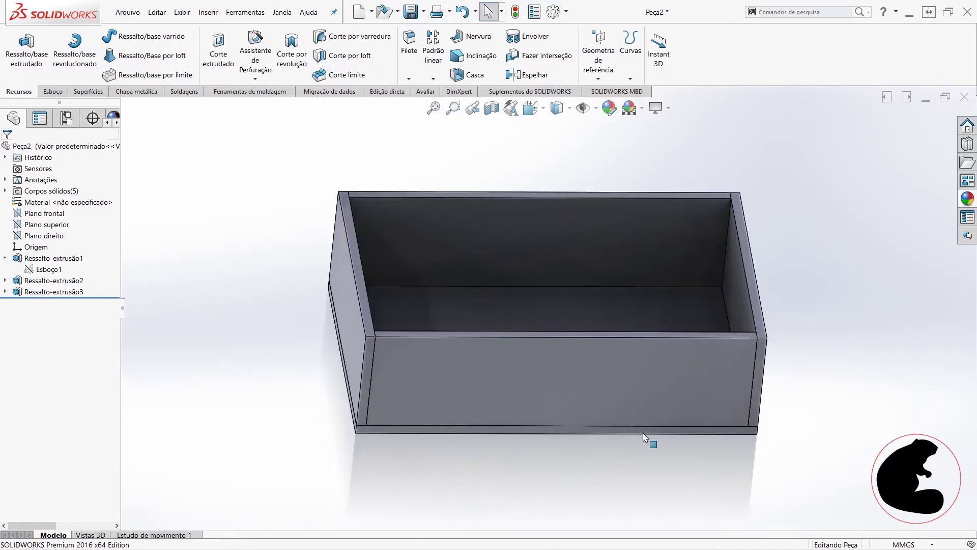
mouse_move(530, 335)
middle_mouse_down()
mouse_move(578, 423)
mouse_move(426, 261)
middle_mouse_up()
scroll(411, 242, "down", 5)
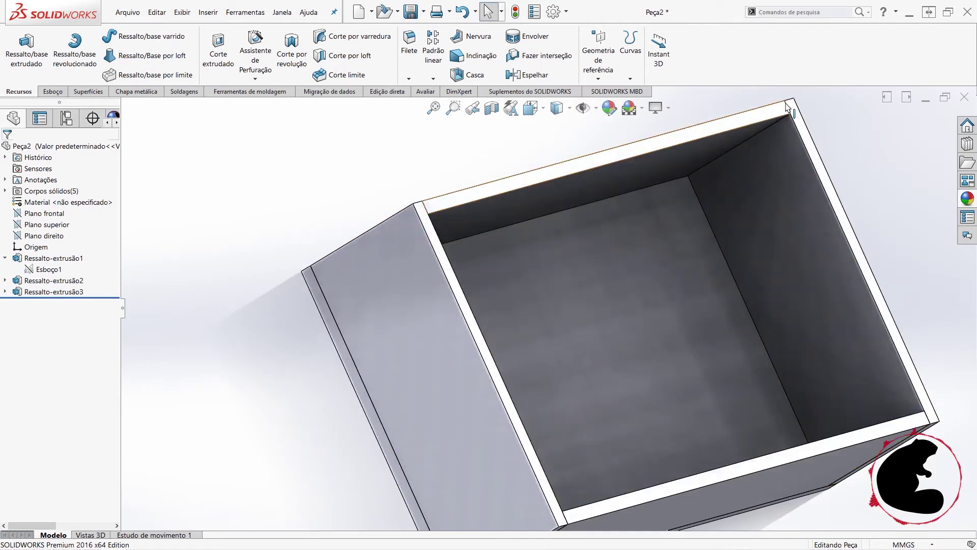
scroll(727, 305, "up", 3)
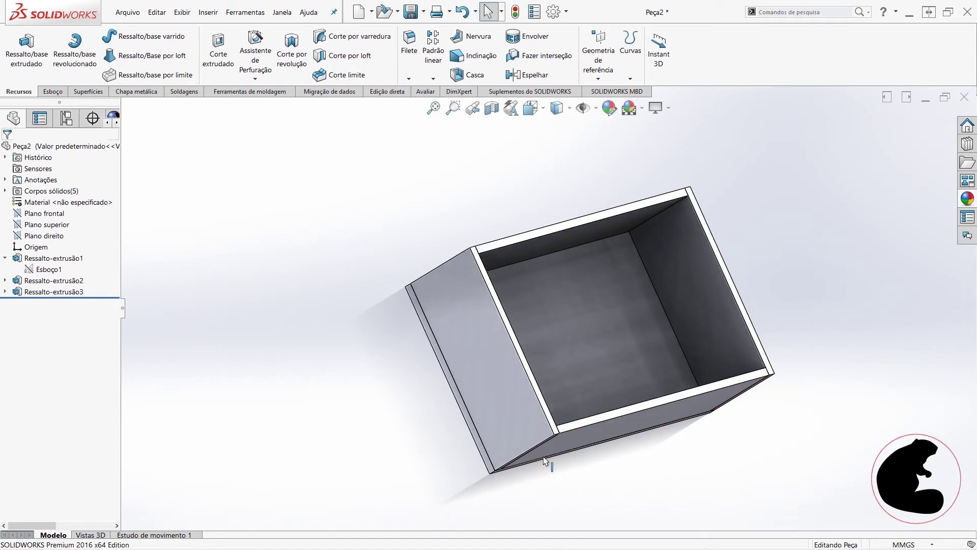
middle_click_drag(476, 443, 571, 230)
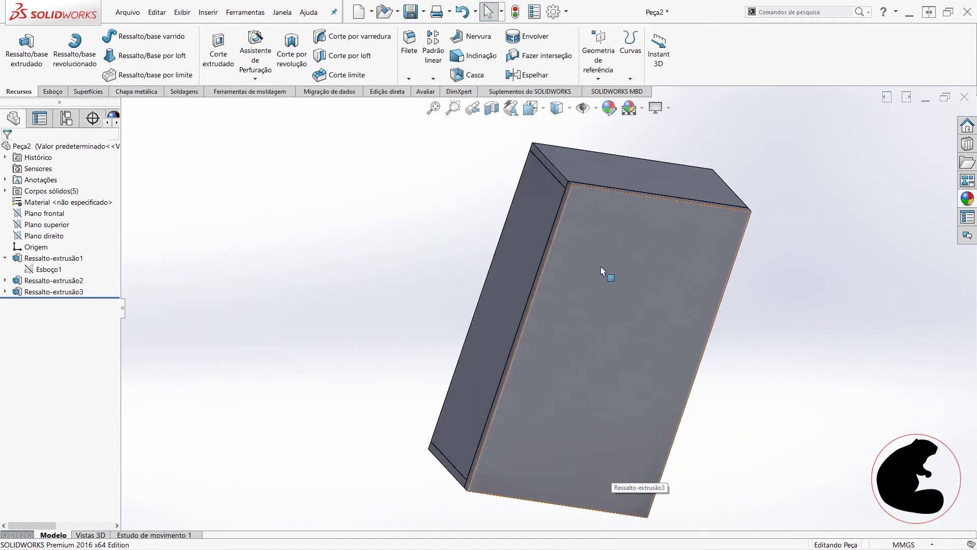
middle_click_drag(600, 260, 530, 329)
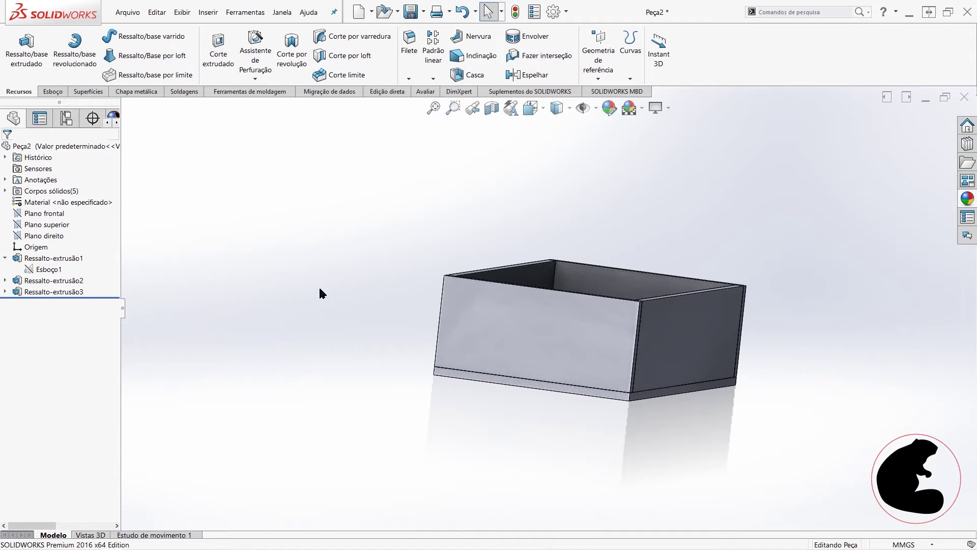
mouse_move(469, 294)
middle_mouse_down()
mouse_move(536, 305)
mouse_move(399, 268)
middle_mouse_up()
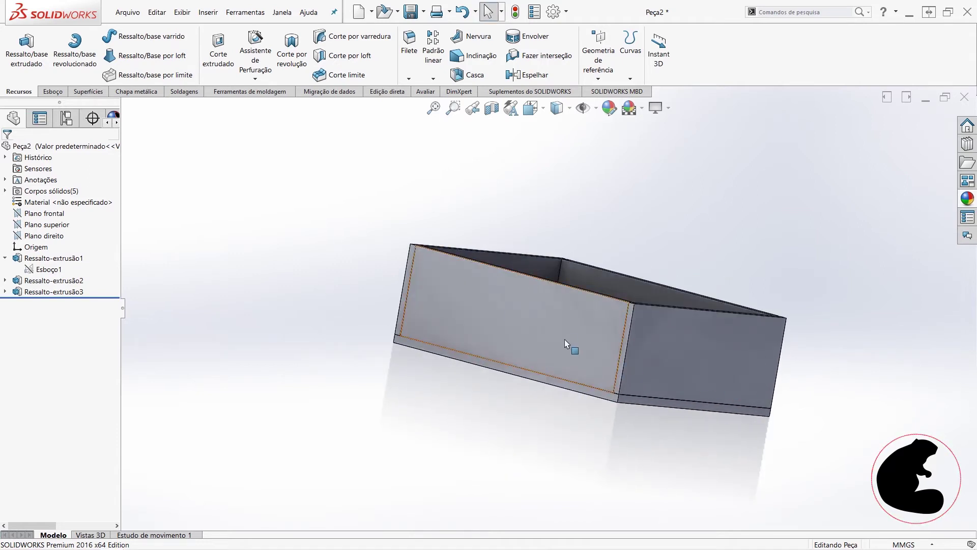
scroll(563, 329, "down", 2)
scroll(605, 334, "down", 2)
scroll(660, 299, "down", 1)
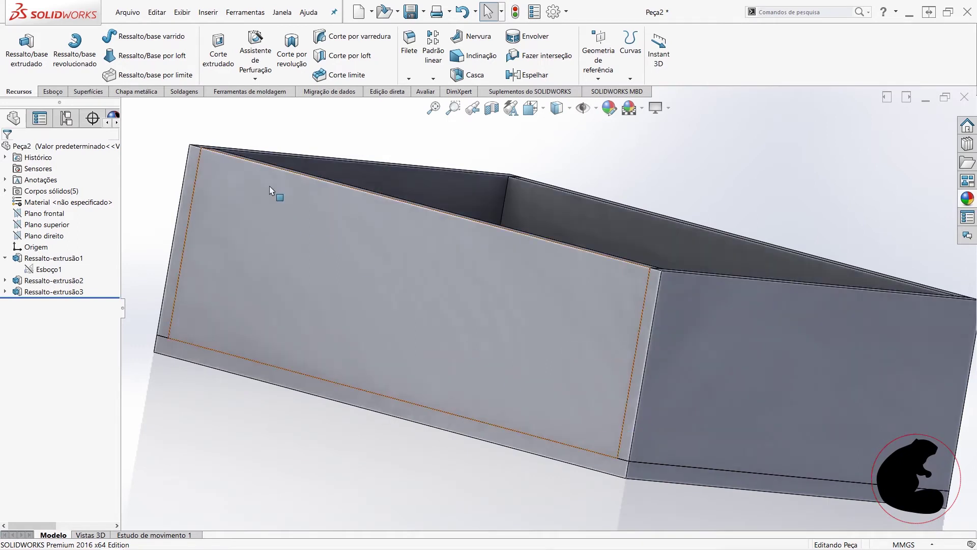
left_click(693, 380)
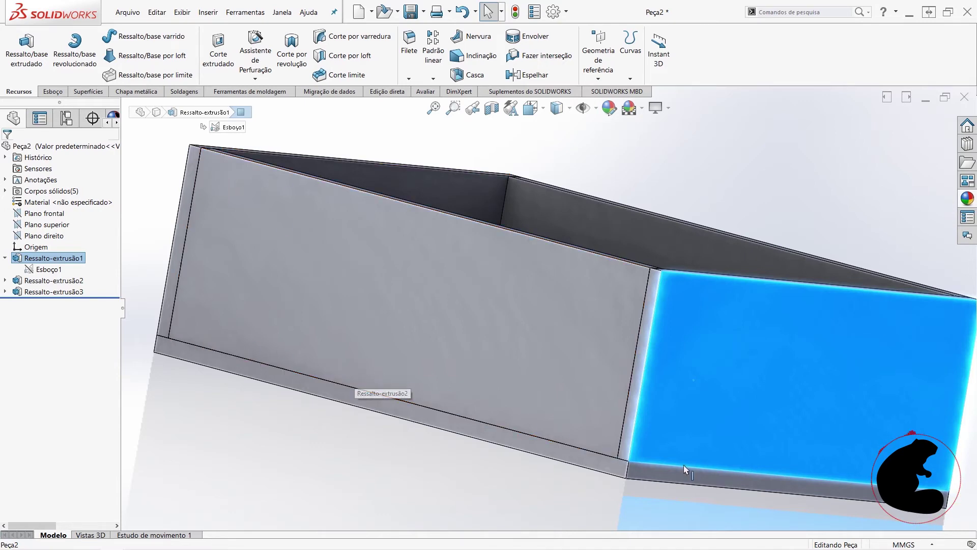
middle_click_drag(683, 465, 554, 199)
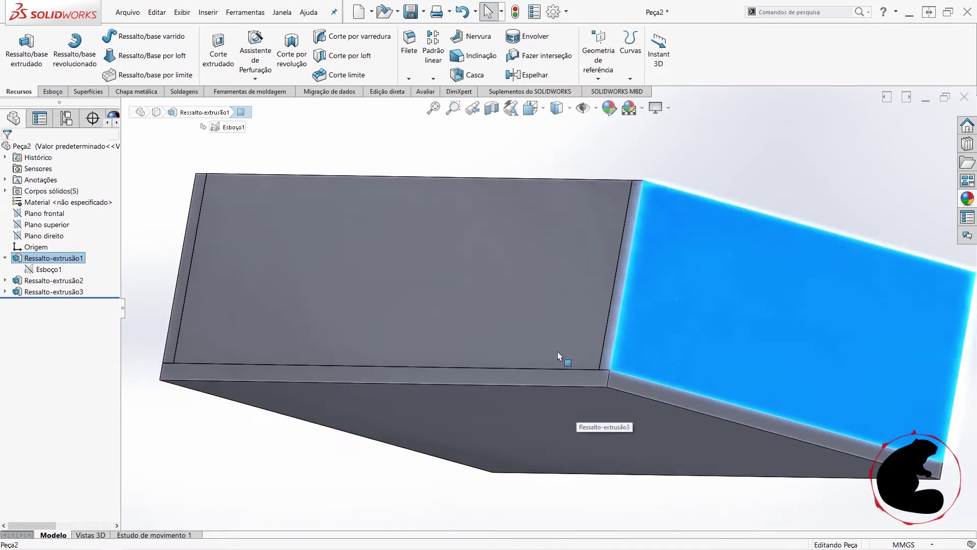
middle_click_drag(578, 336, 589, 371)
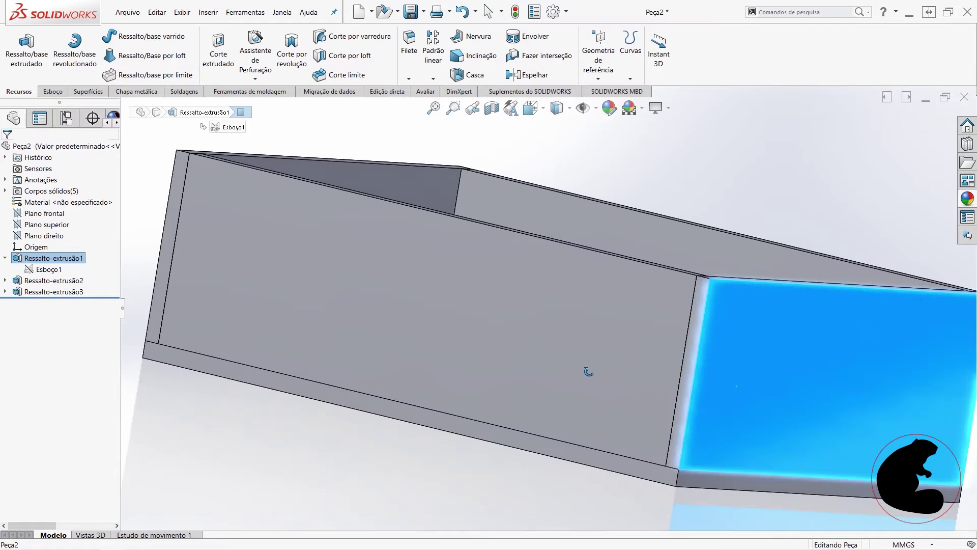
key("Escape")
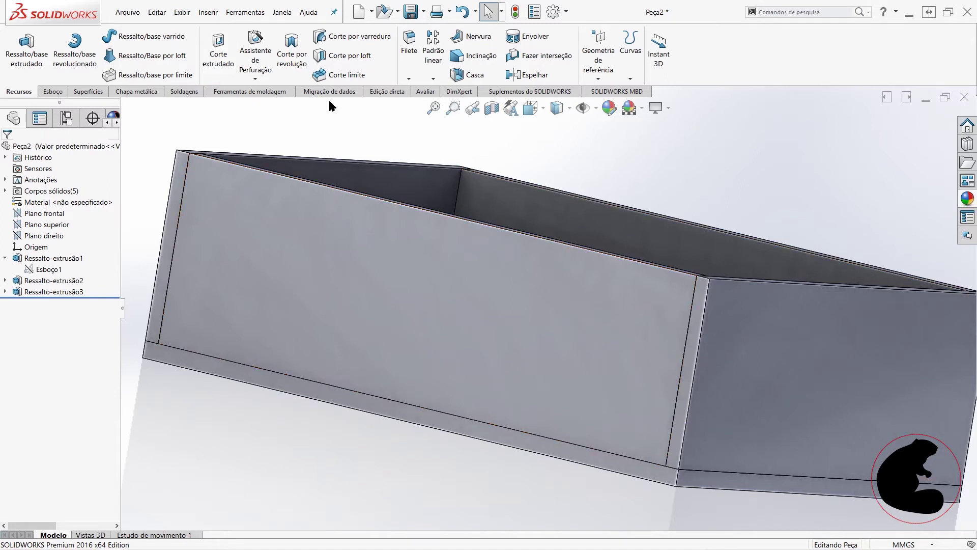
left_click(743, 326)
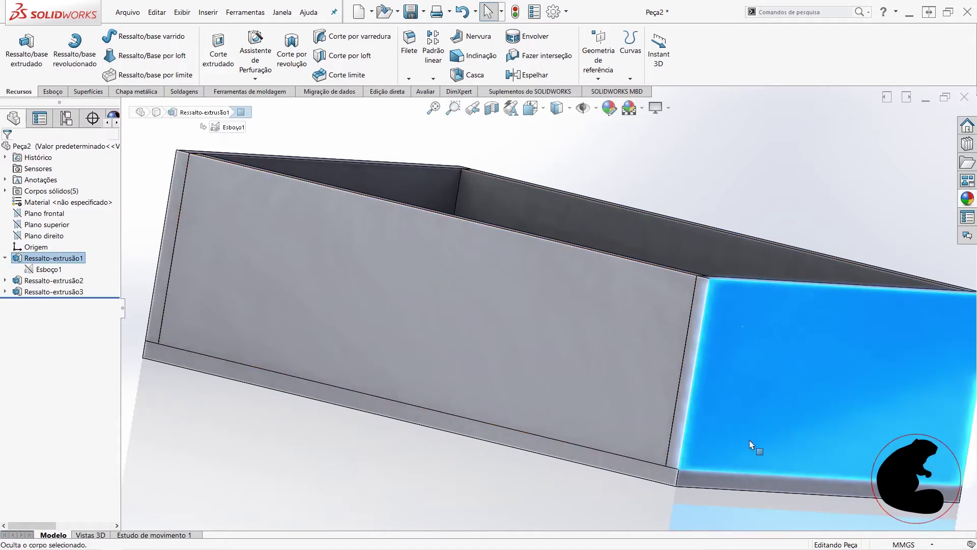
left_click(55, 93)
- Start a sketch on the side panel, view it normal, and draw four circles near its corners
left_click(16, 44)
right_click(54, 304)
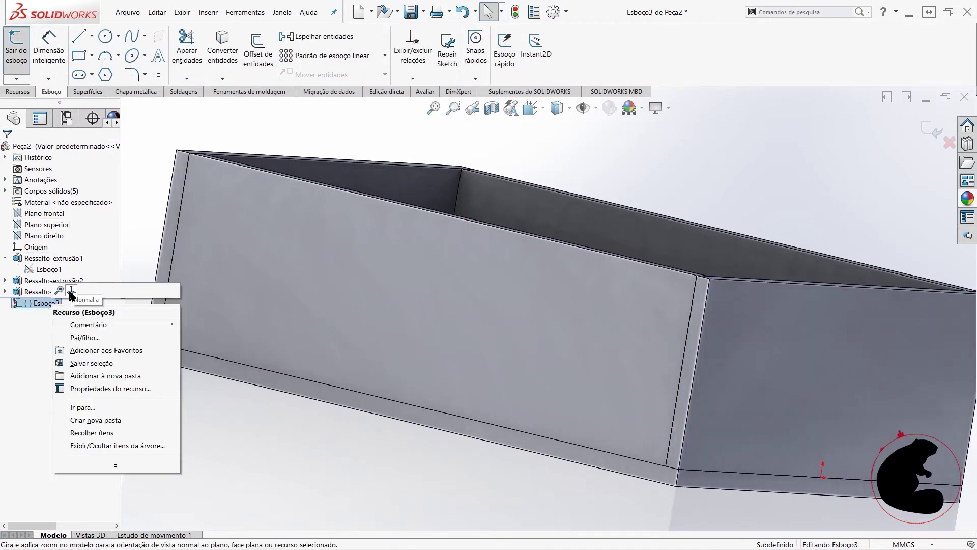
left_click(71, 290)
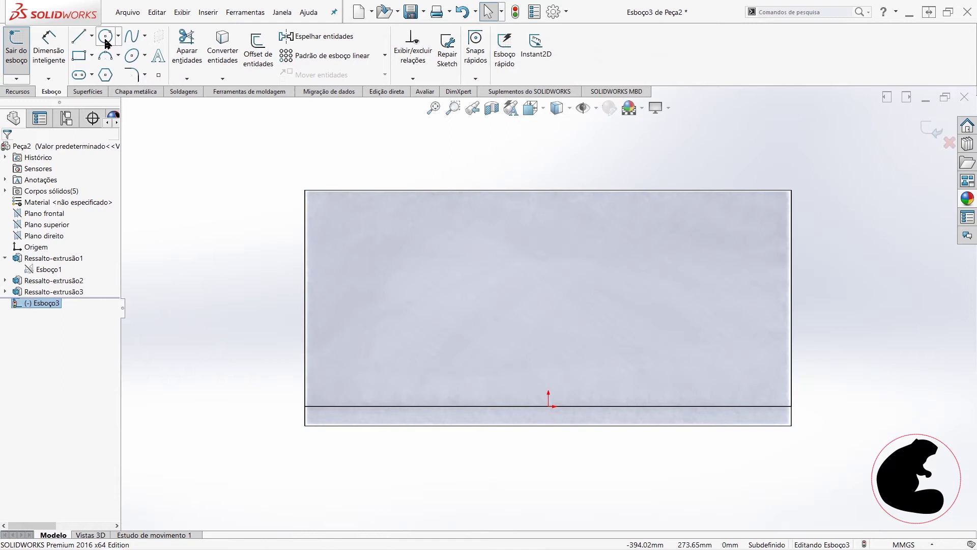
left_click(106, 38)
left_click(318, 215)
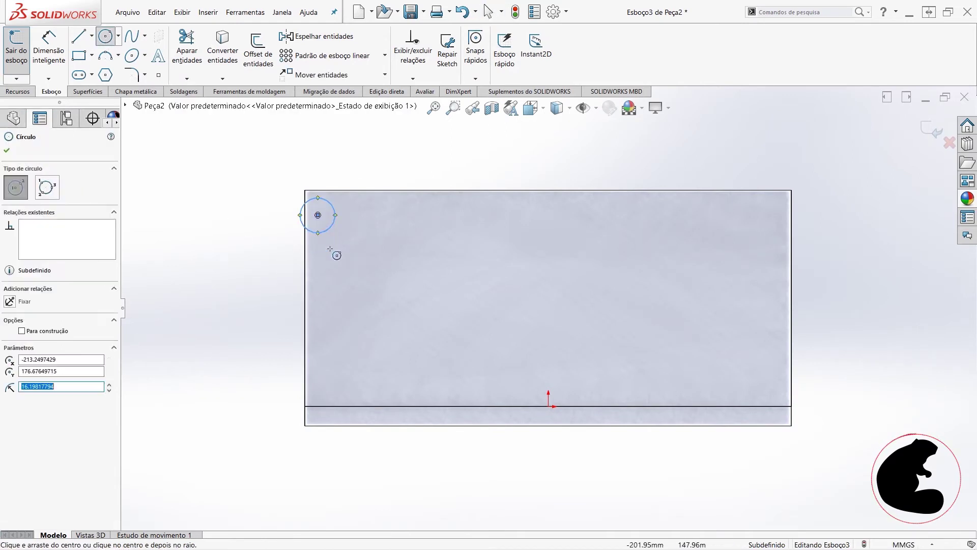
left_click(318, 362)
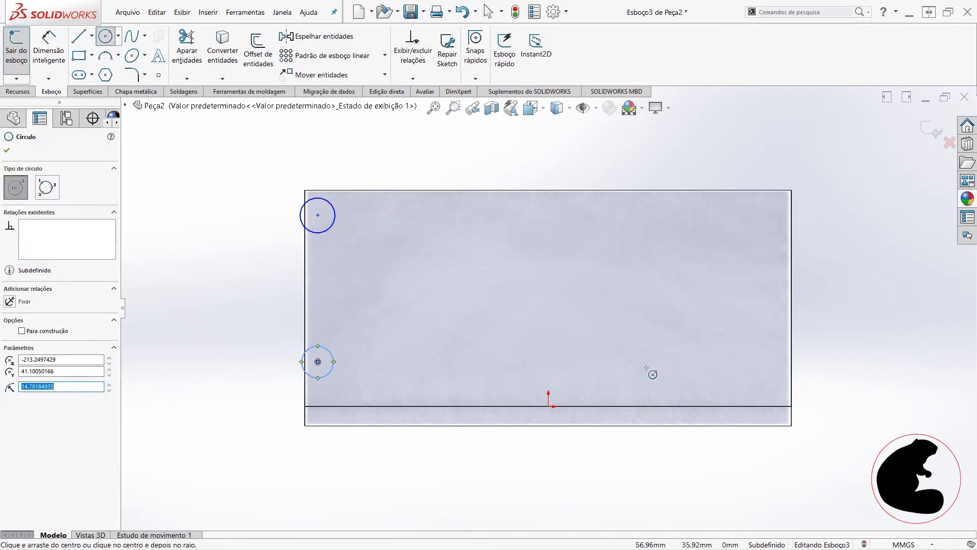
left_click(764, 378)
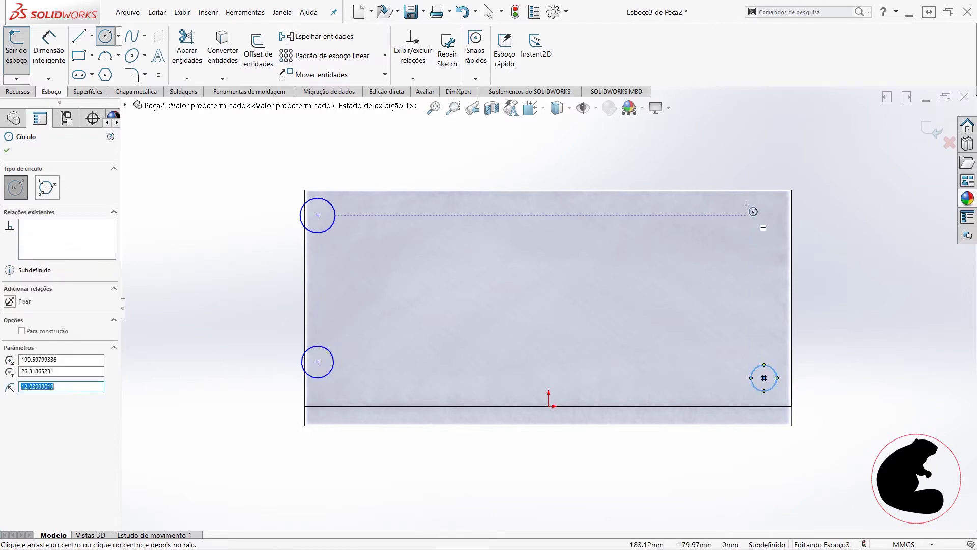
left_click(764, 215)
left_click(776, 237)
scroll(760, 280, "up", 2)
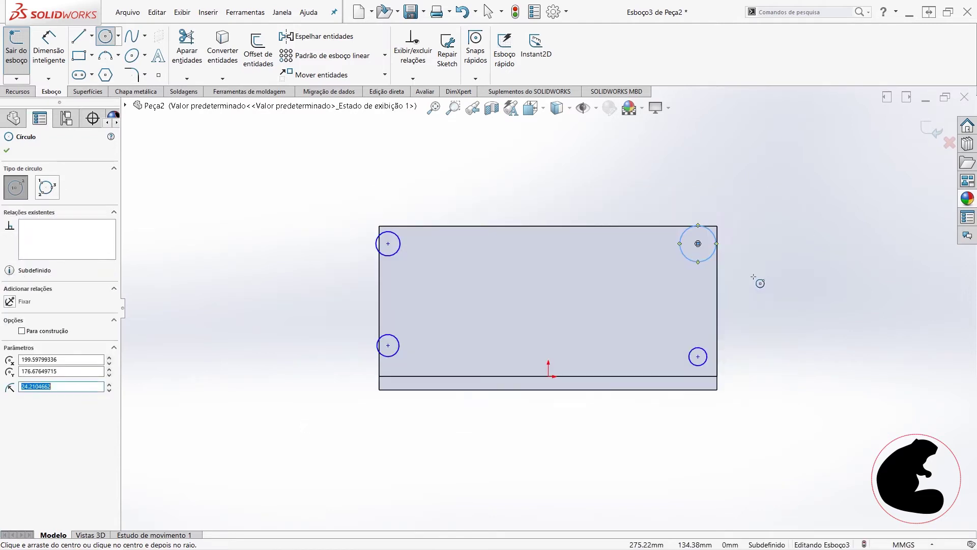
key("Escape")
- Align the top pair and the bottom pair of circle centres horizontally
left_click(387, 243)
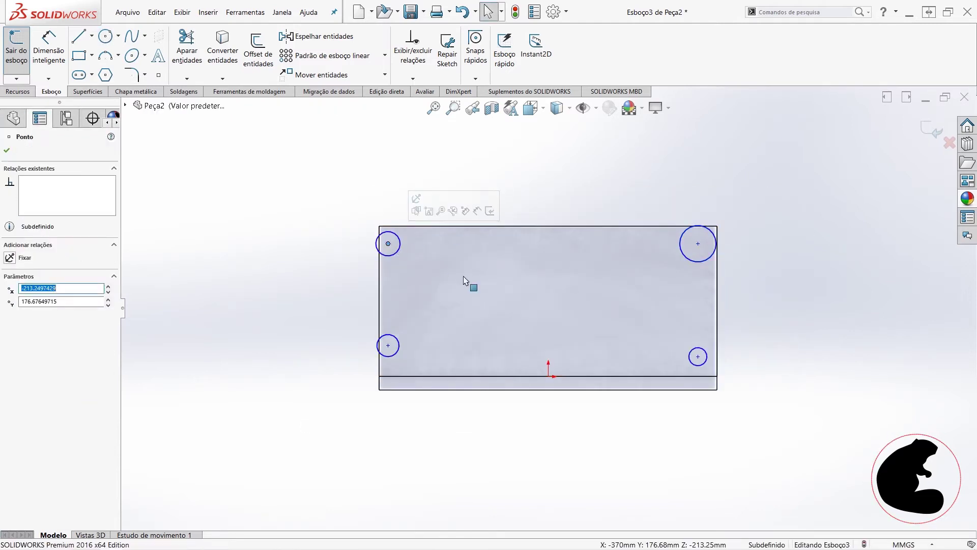
left_click(698, 244, "ctrl")
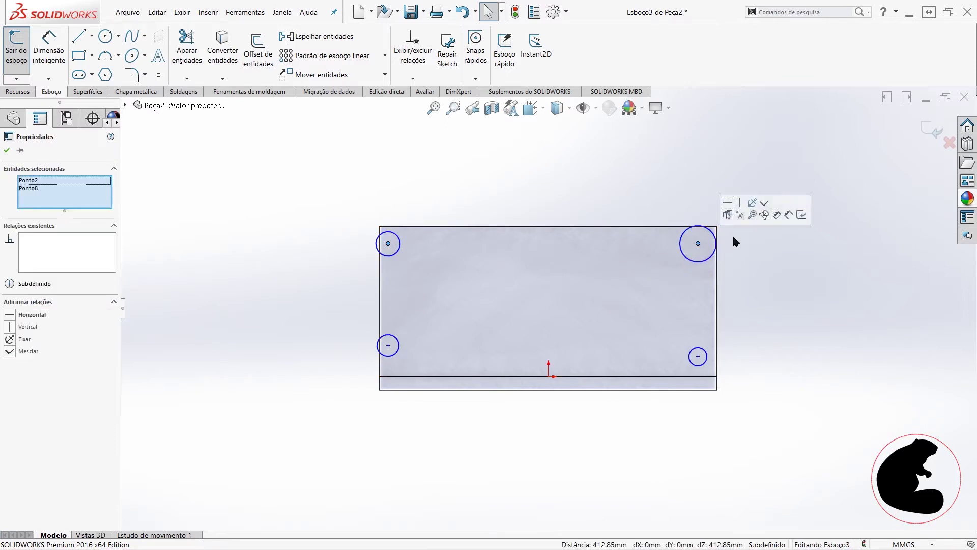
left_click(733, 214)
key("Escape")
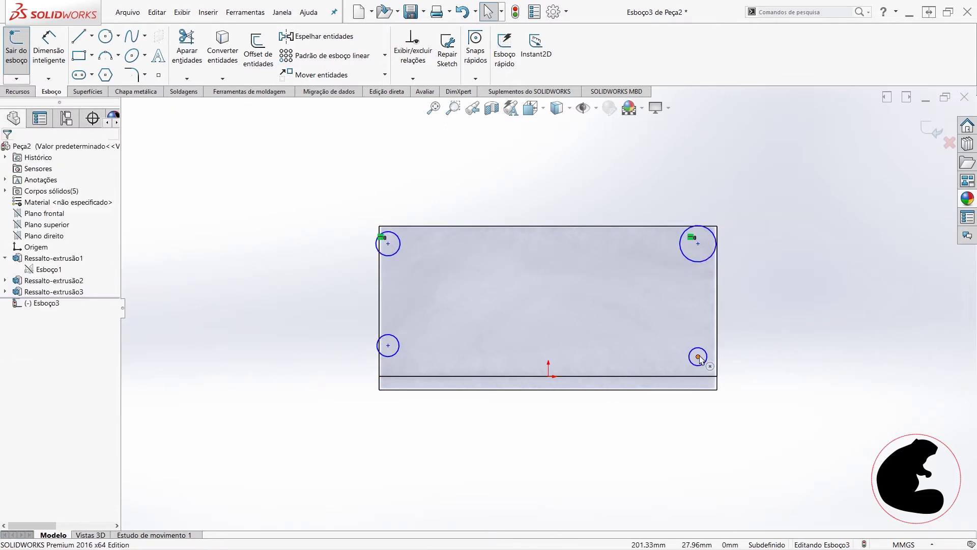
left_click(699, 357)
left_click(388, 346, "ctrl")
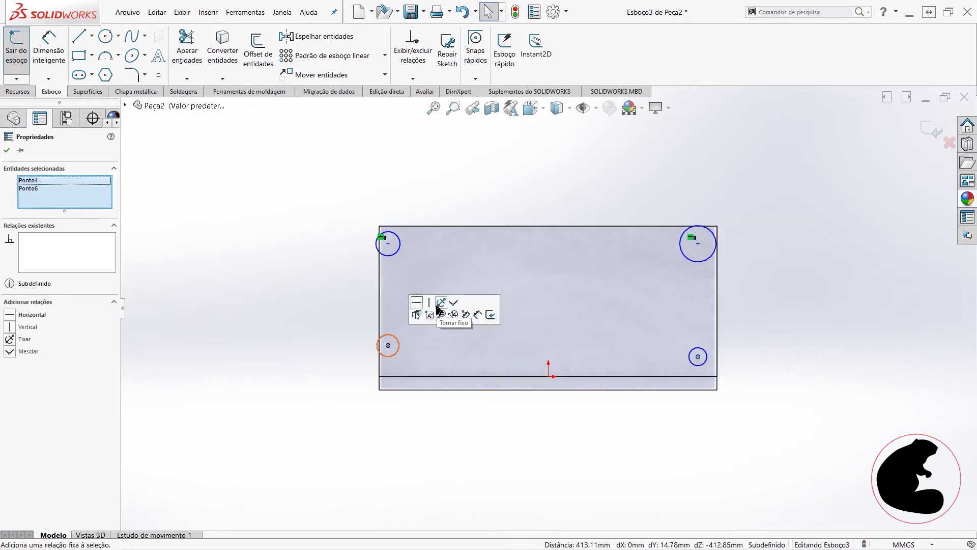
left_click(417, 302)
key("Escape")
- Align the left pair and the right pair of circle centres vertically
left_click(388, 244)
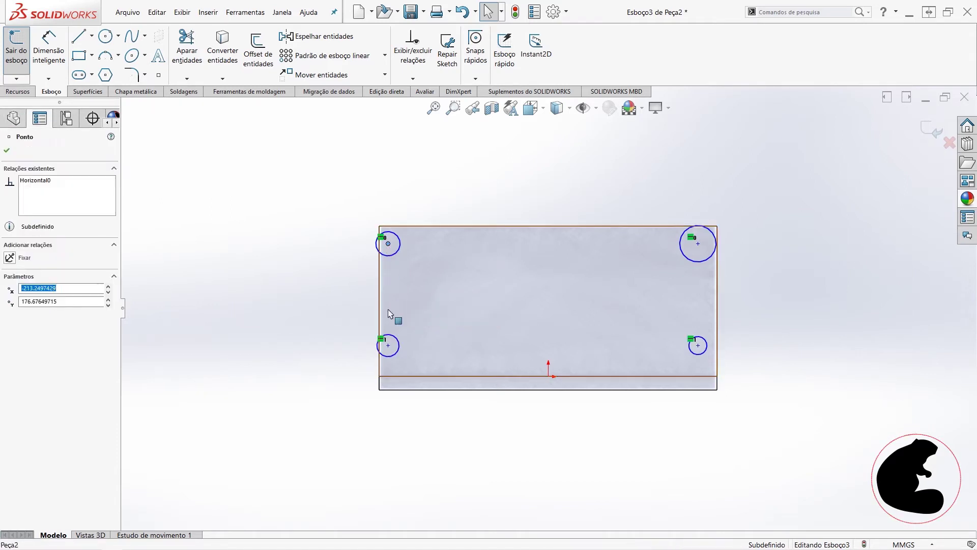
left_click(388, 345, "ctrl")
left_click(429, 303)
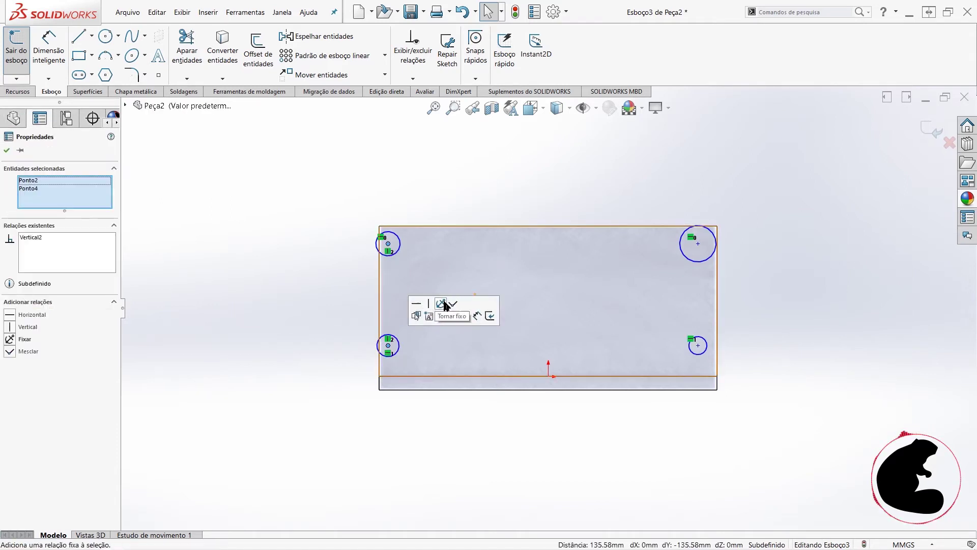
key("Escape")
left_click(696, 343)
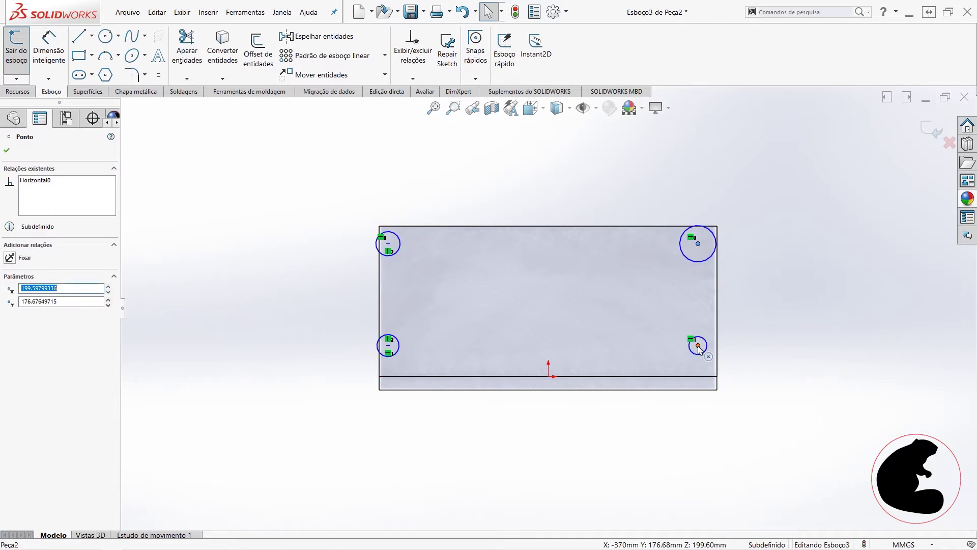
left_click(698, 243, "ctrl")
left_click(738, 304)
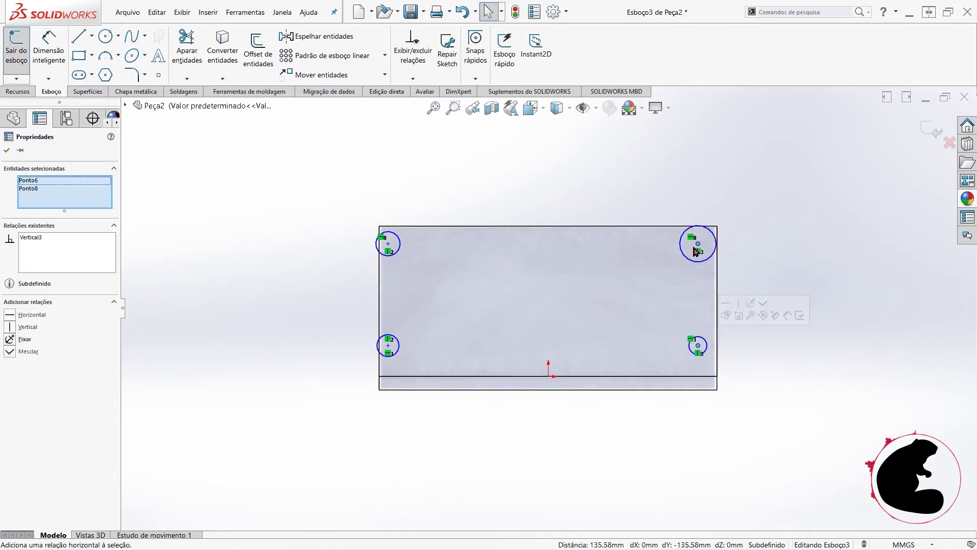
- Add an Equal relation so all four circles share one size
left_click(798, 308)
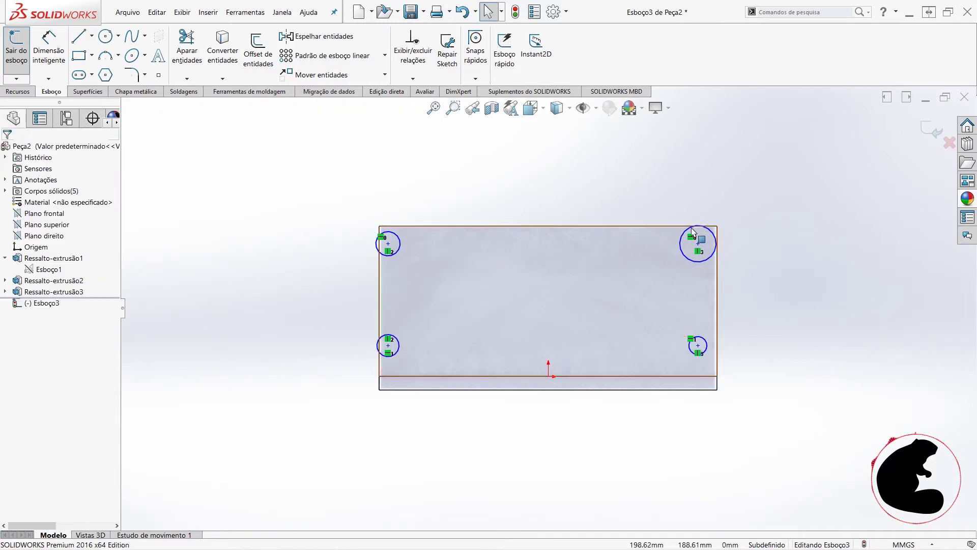
left_click_drag(658, 181, 763, 418)
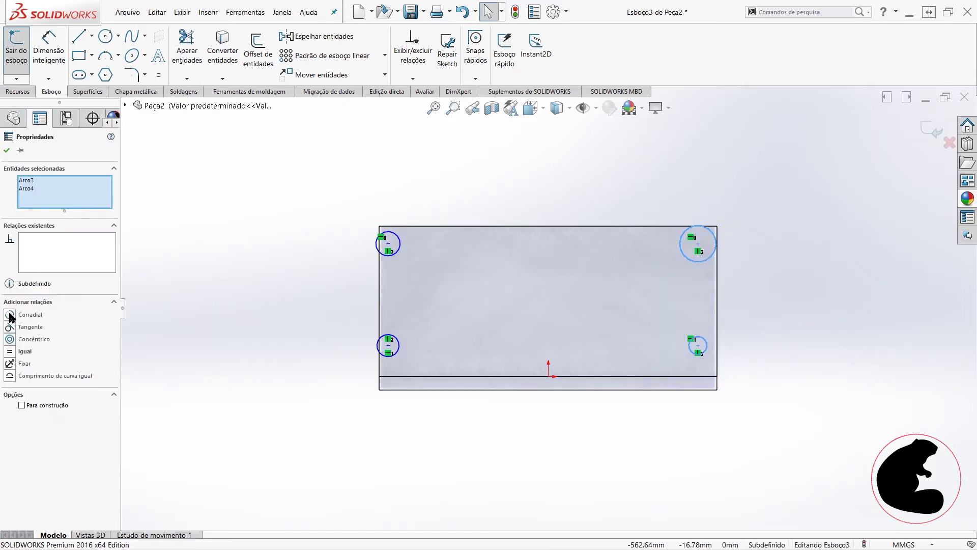
left_click(686, 435)
left_click_drag(333, 171, 803, 420)
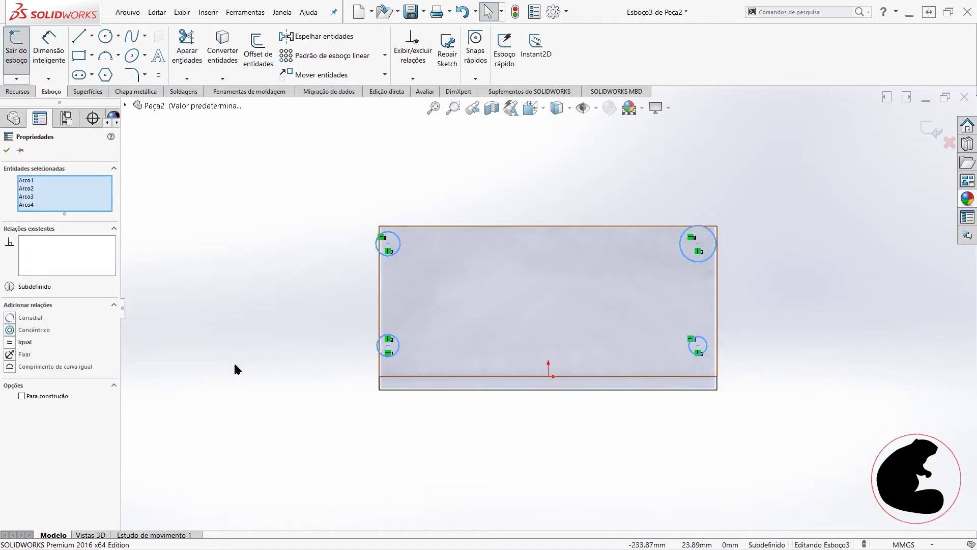
left_click(10, 343)
left_click(563, 458)
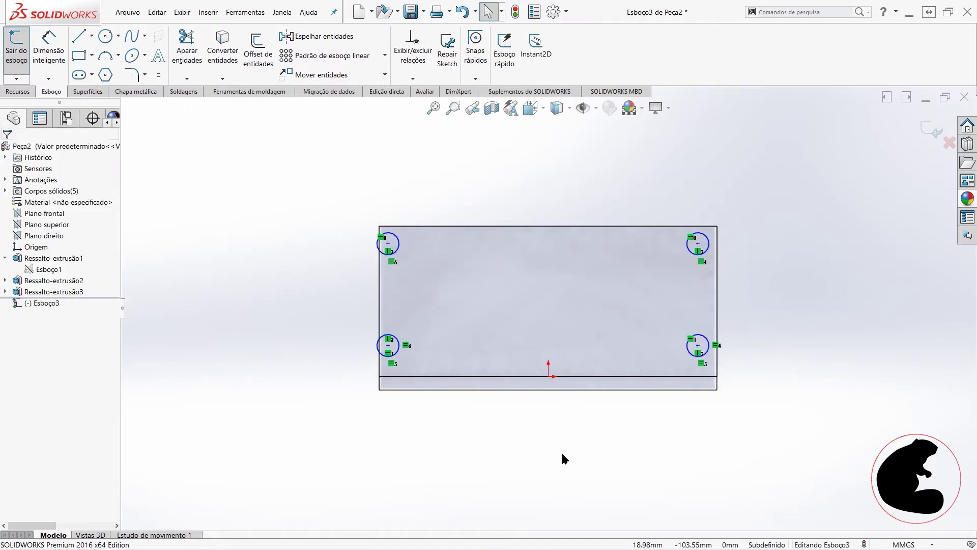
- Dimension the top-left circle centre 9 mm from the panel's left edge
left_click(44, 37)
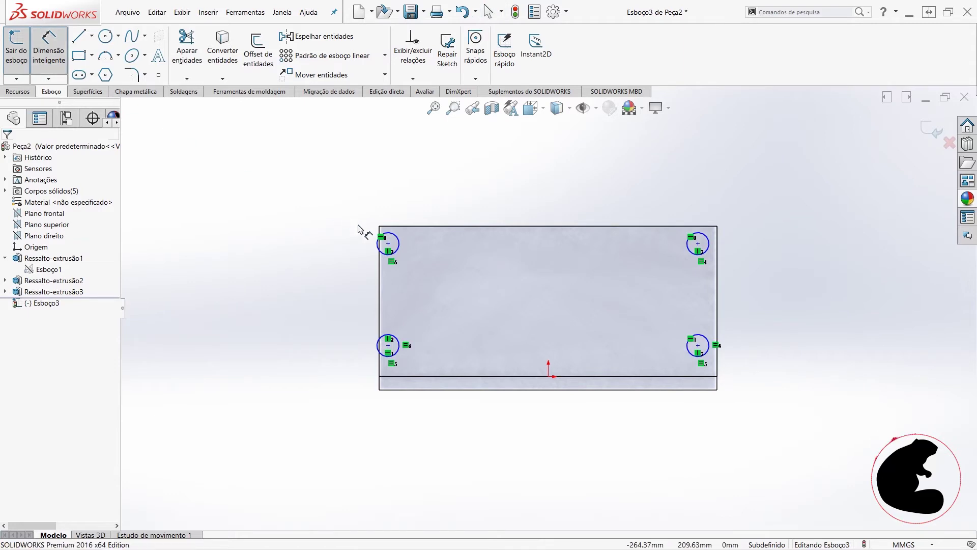
scroll(398, 246, "down", 2)
scroll(420, 260, "down", 2)
left_click(426, 262)
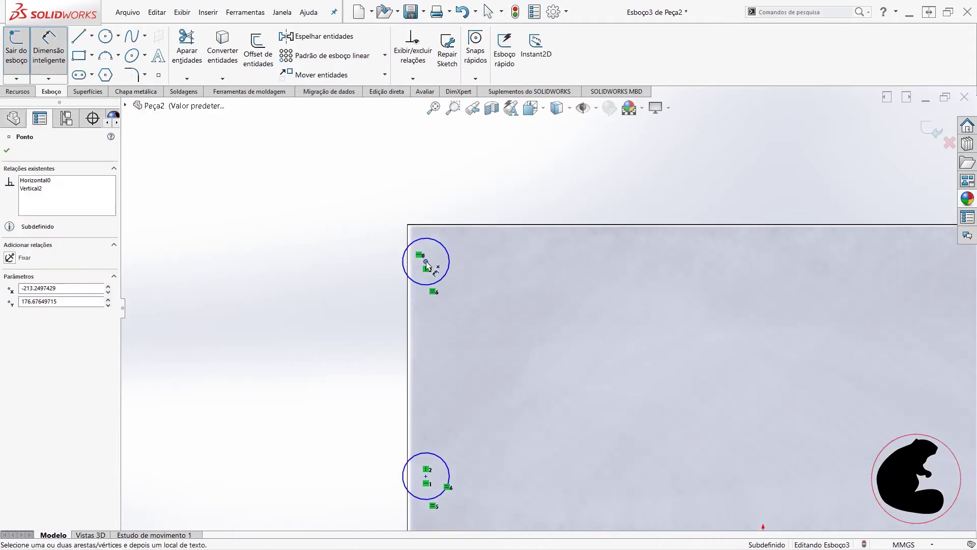
left_click(409, 241)
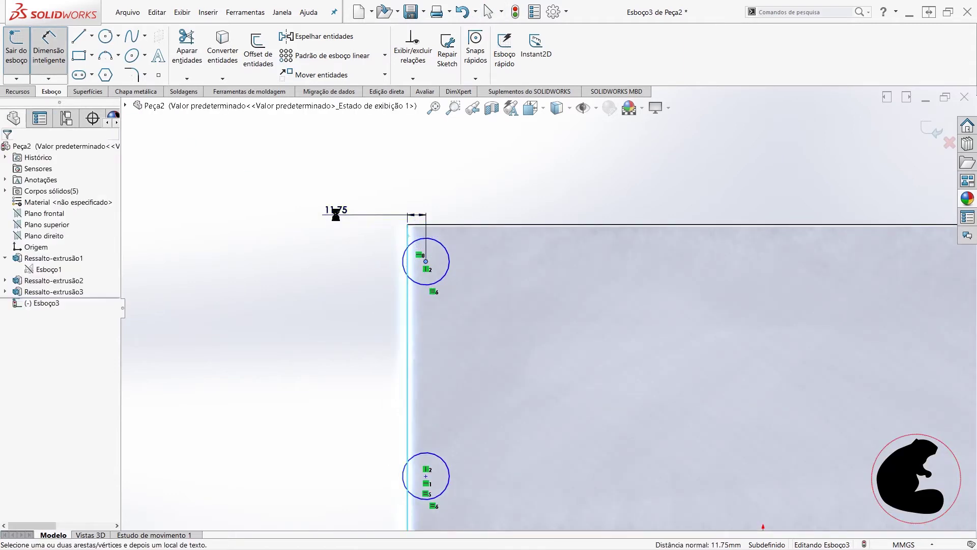
left_click(338, 218)
type("9")
key("Return")
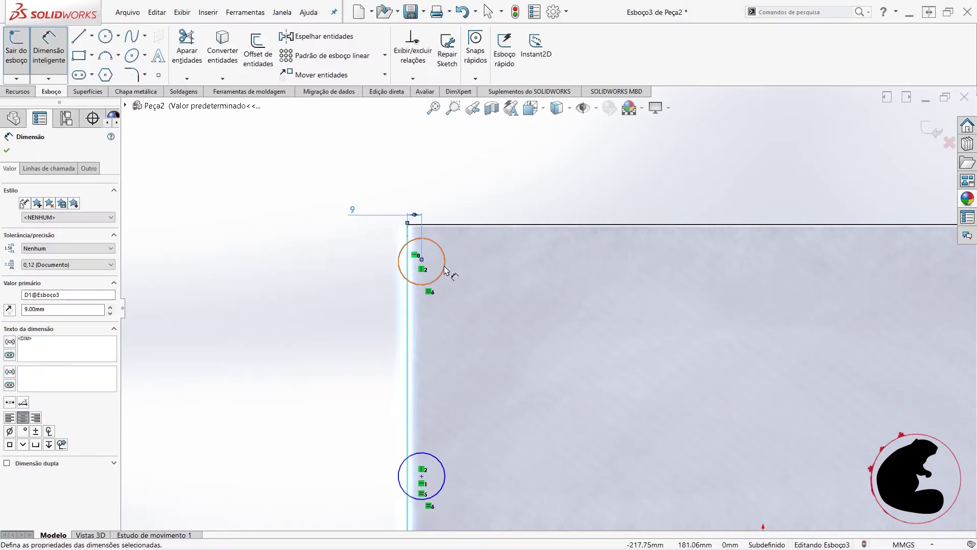
- Dimension the top-right circle centre 9 mm from the right edge
scroll(585, 313, "up", 4)
scroll(702, 299, "down", 1)
scroll(703, 299, "down", 2)
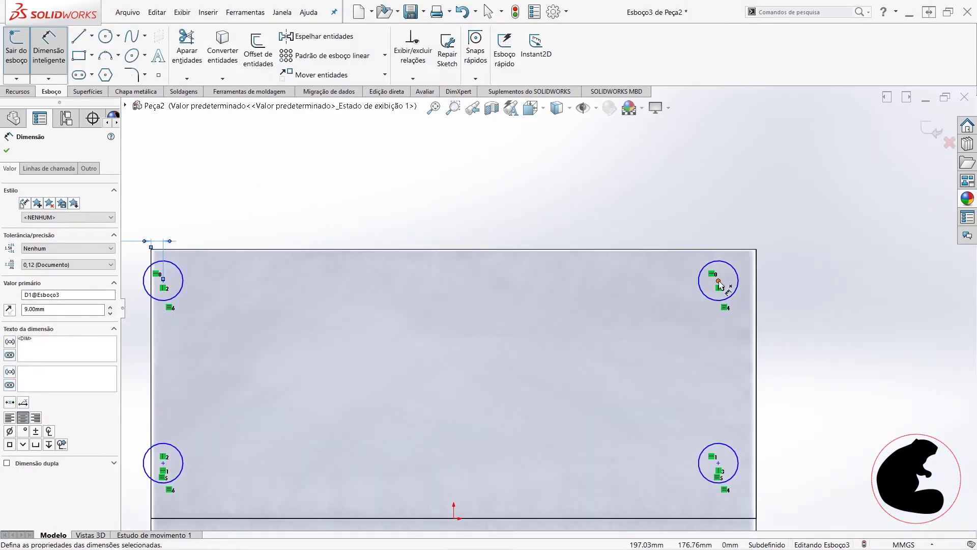
left_click(718, 280)
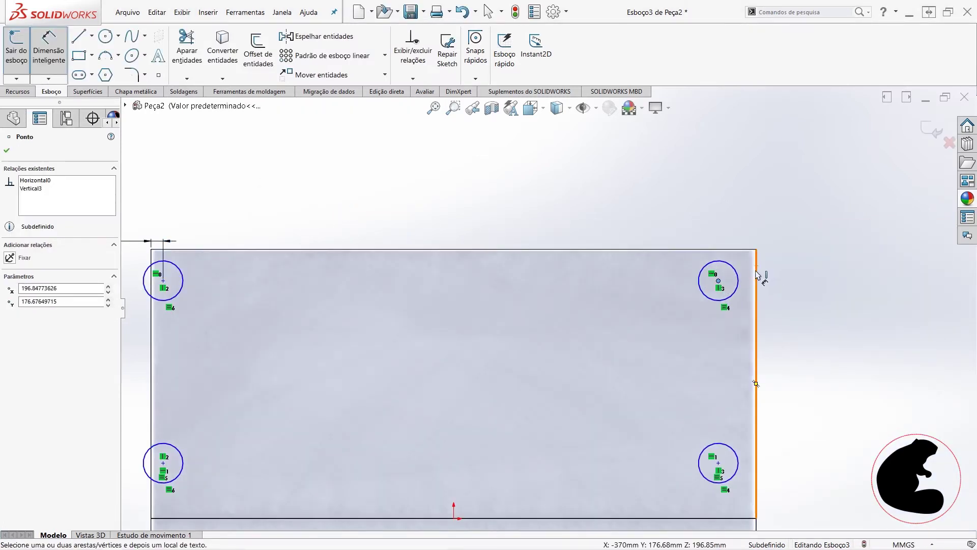
left_click(756, 272)
left_click(811, 280)
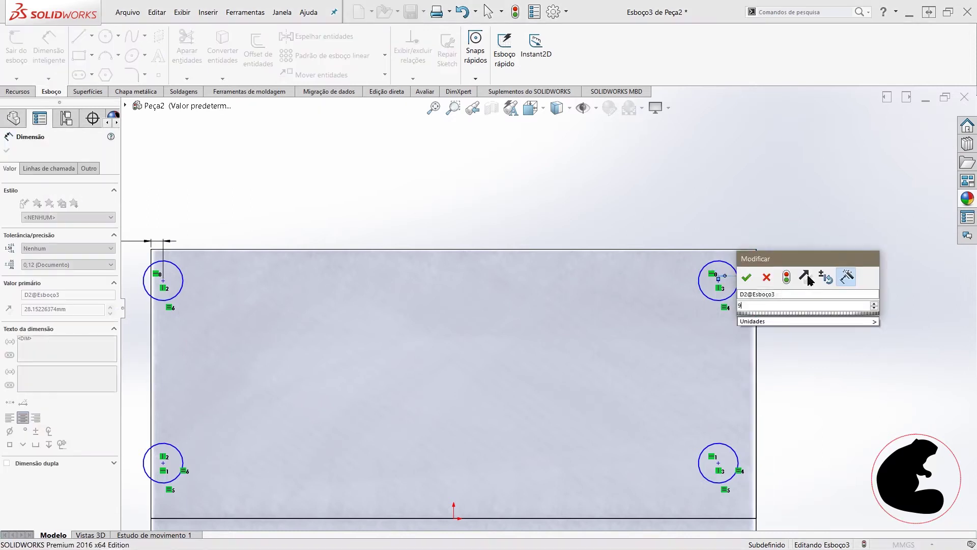
type("9")
key("Return")
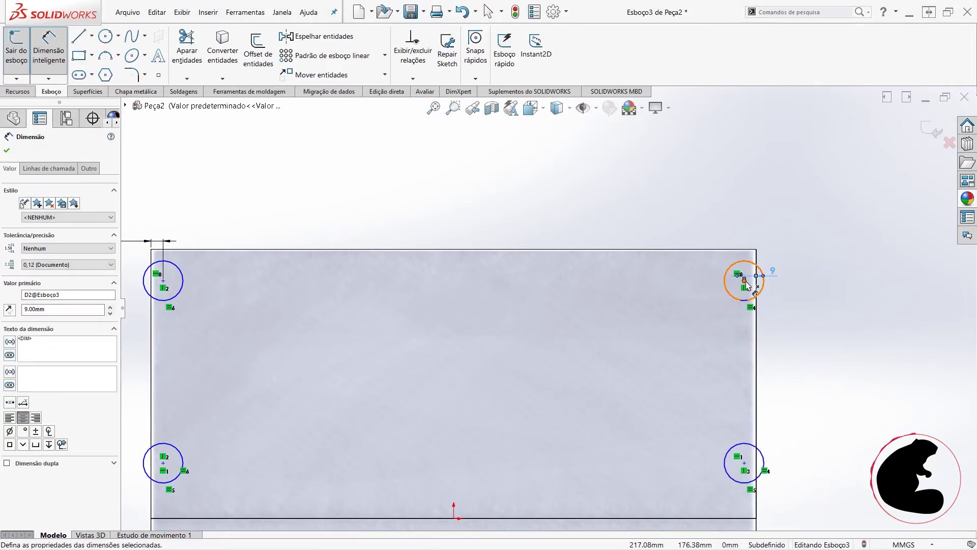
- Space the right hole centres 130 mm apart and 65 mm from the right edge midpoint
left_click(744, 280)
left_click(743, 463)
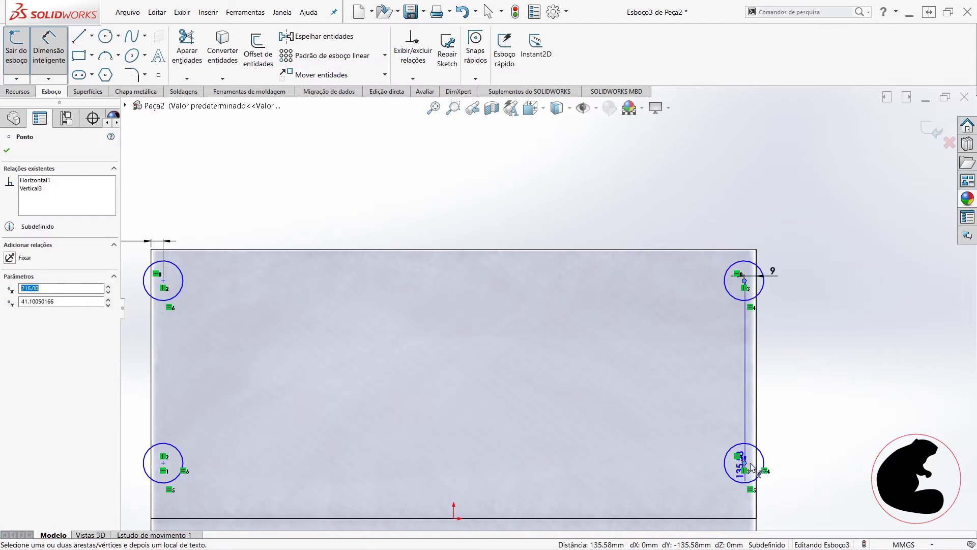
left_click(828, 372)
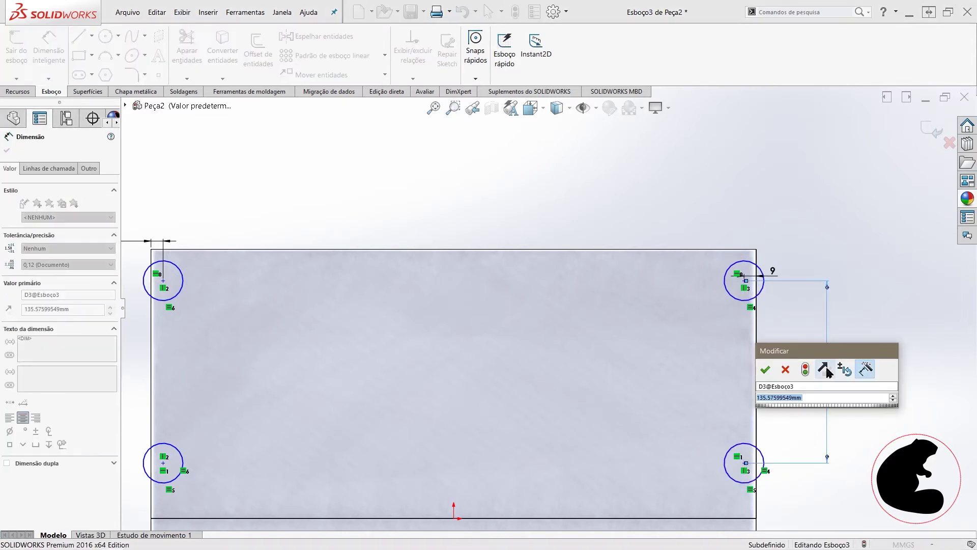
type("13")
key("Return")
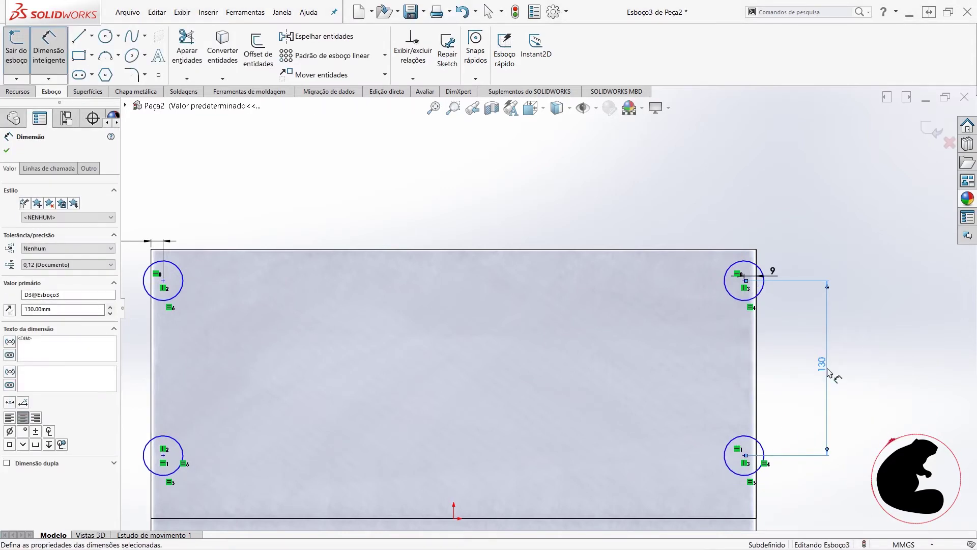
left_click(744, 456)
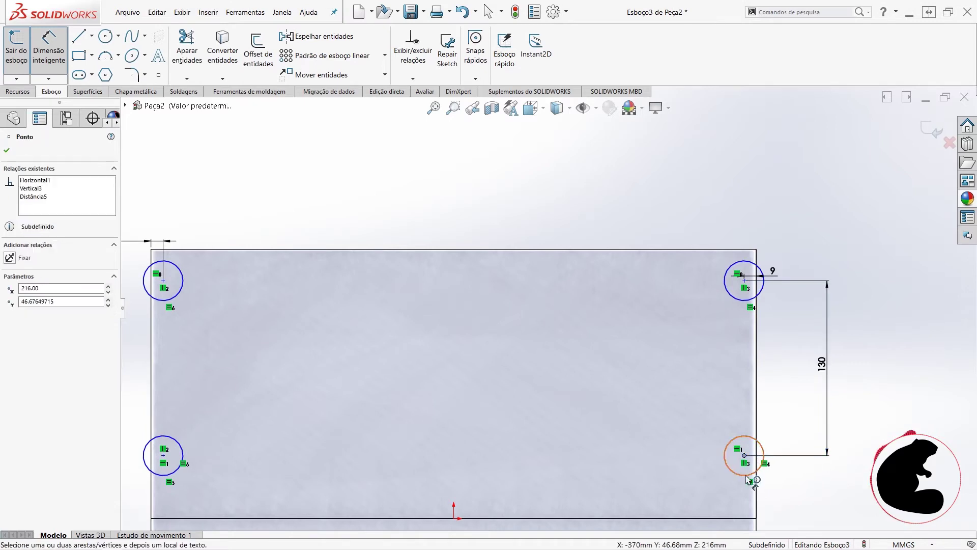
key("z")
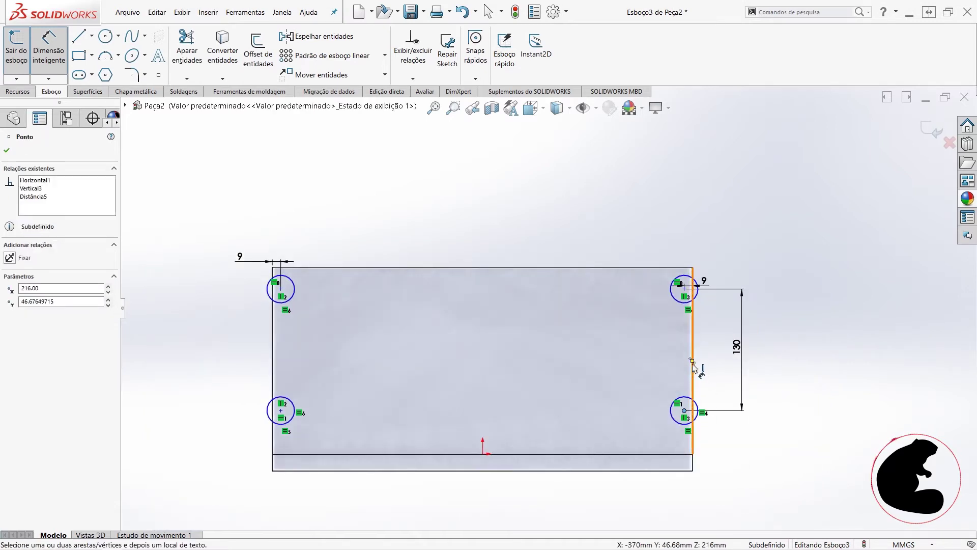
left_click(693, 360)
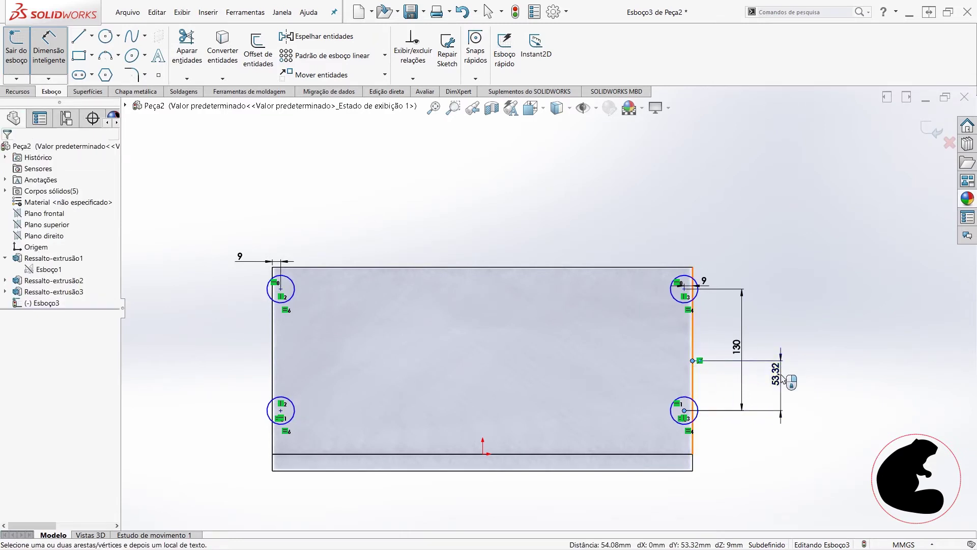
left_click(780, 373)
type("65")
key("Return")
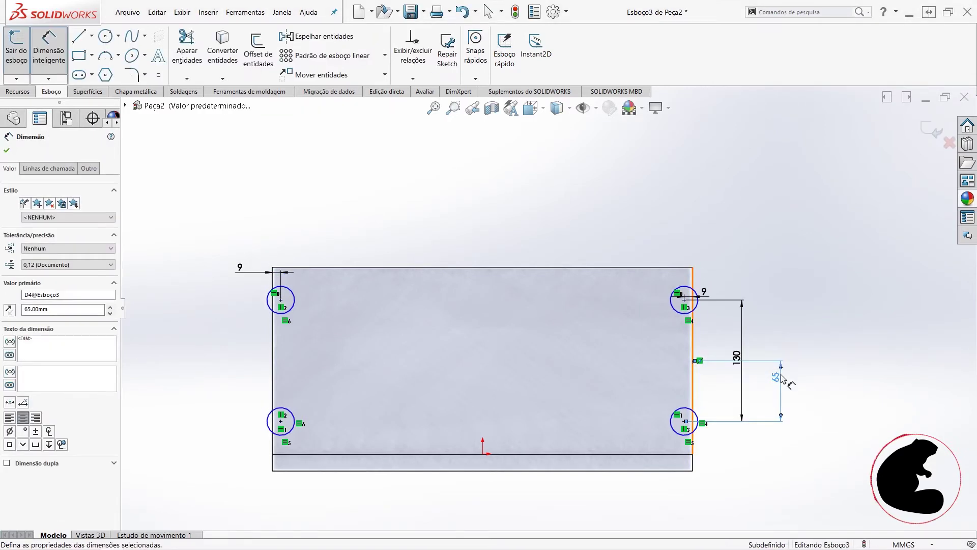
- Set the hole circle diameter to 4 mm
left_click(296, 306)
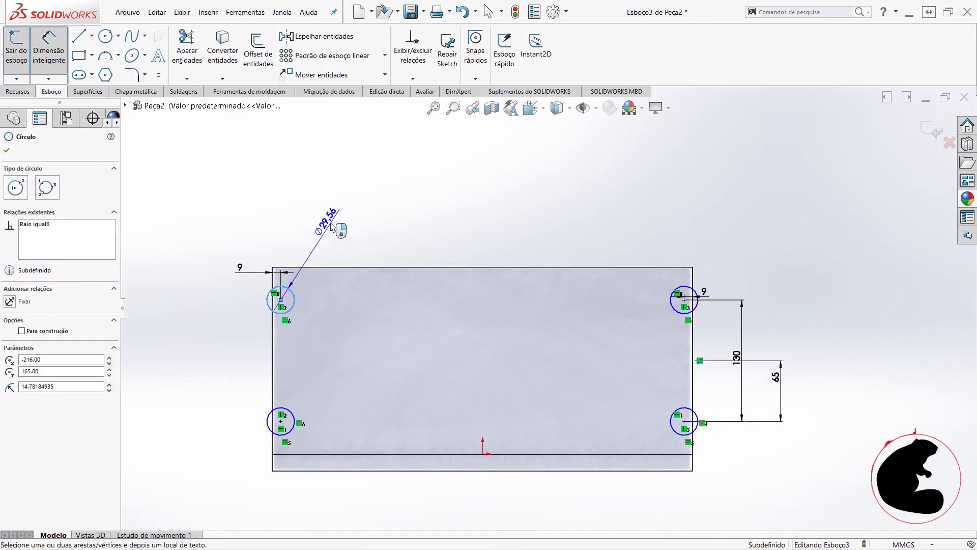
left_click(336, 225)
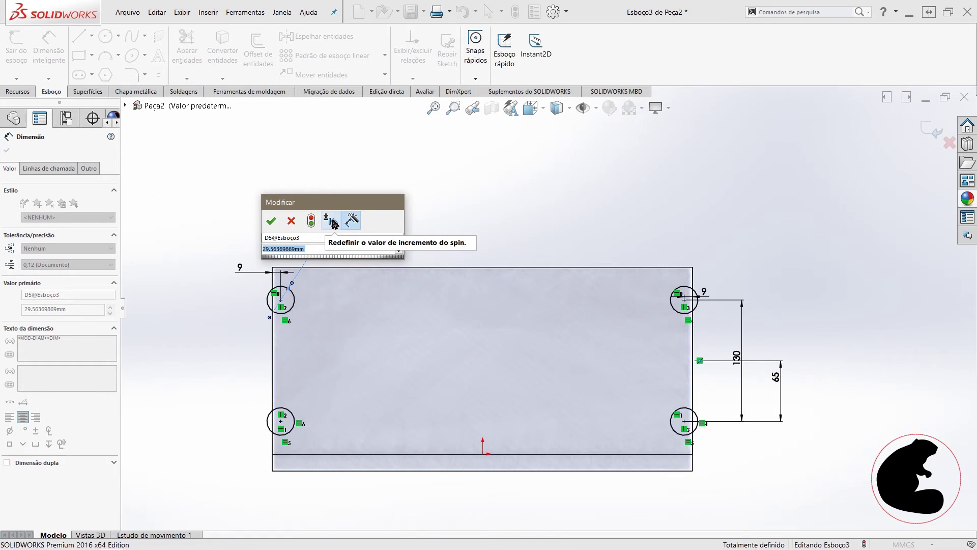
type("4")
key("Return")
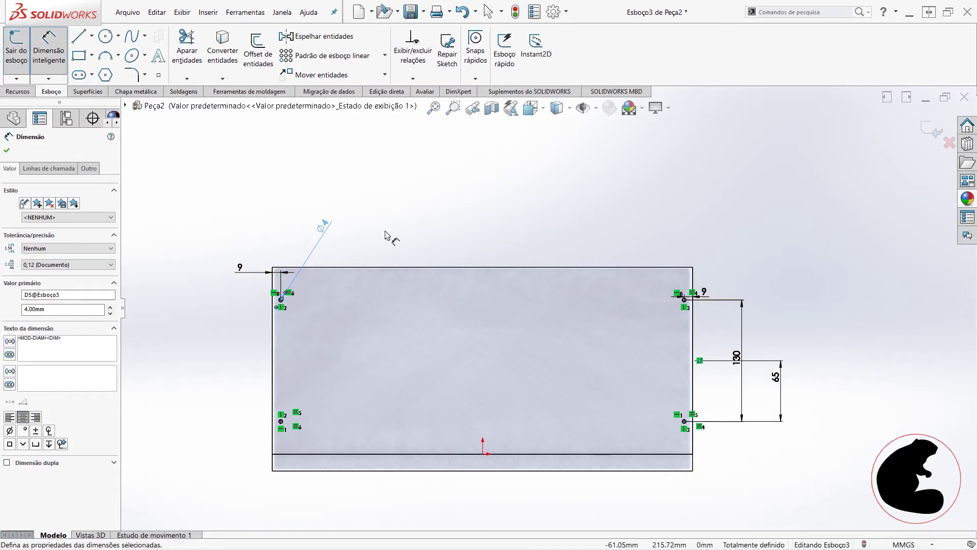
left_click(18, 92)
- Extrude-cut the four Ø4 mm hole circles Blind 30 mm deep as Corte-extrusão1
left_click(218, 54)
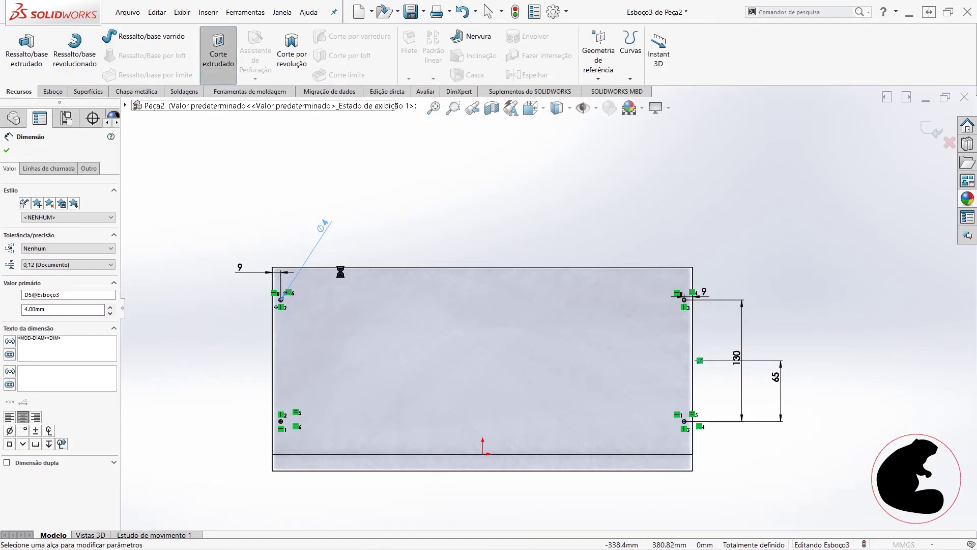
scroll(447, 387, "down", 2)
scroll(661, 377, "down", 2)
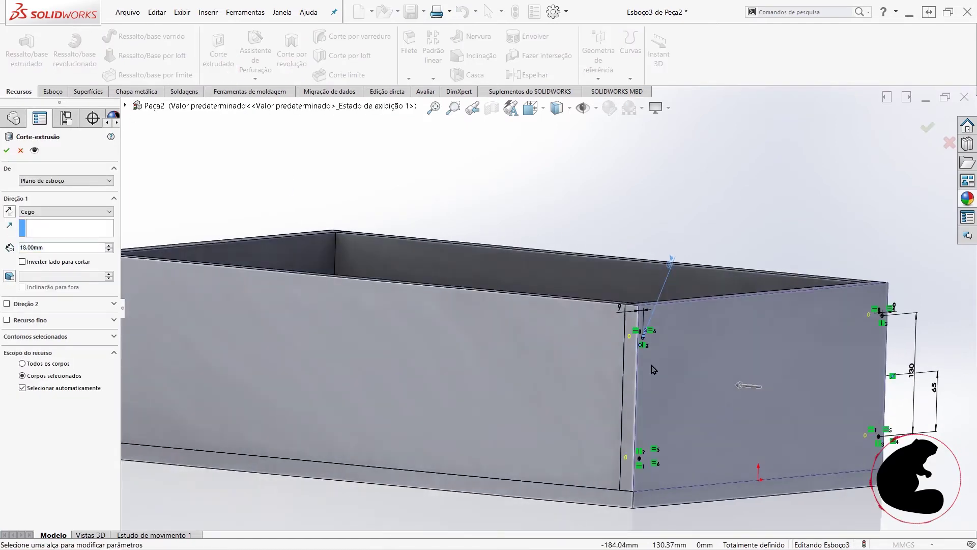
scroll(630, 353, "down", 2)
scroll(630, 353, "down", 1)
scroll(670, 388, "down", 2)
scroll(673, 397, "down", 1)
scroll(611, 320, "down", 1)
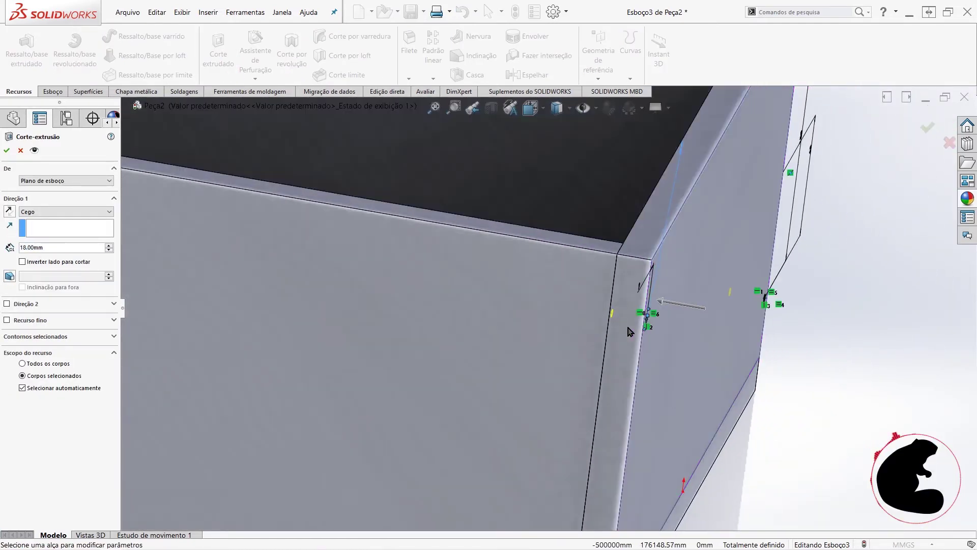
left_click(62, 248)
type("2")
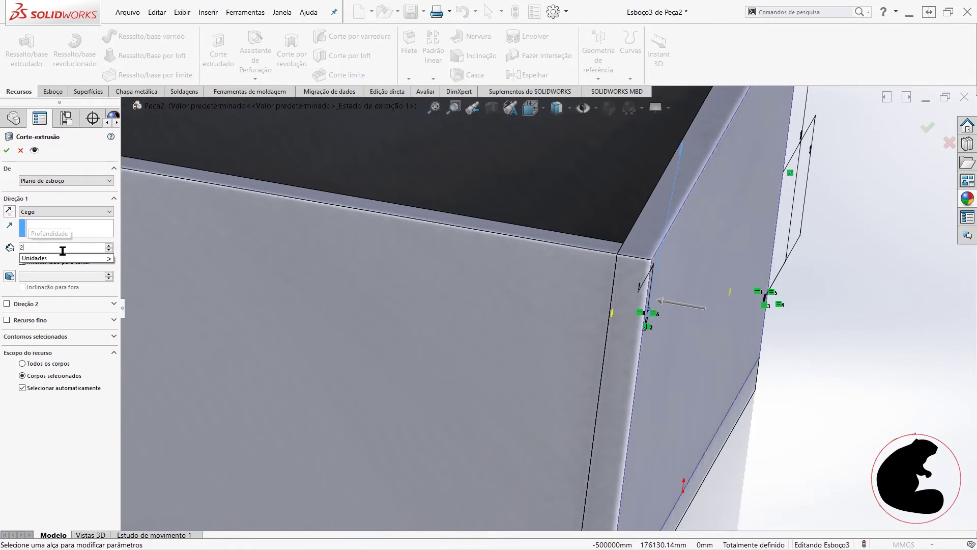
type("5.00mm")
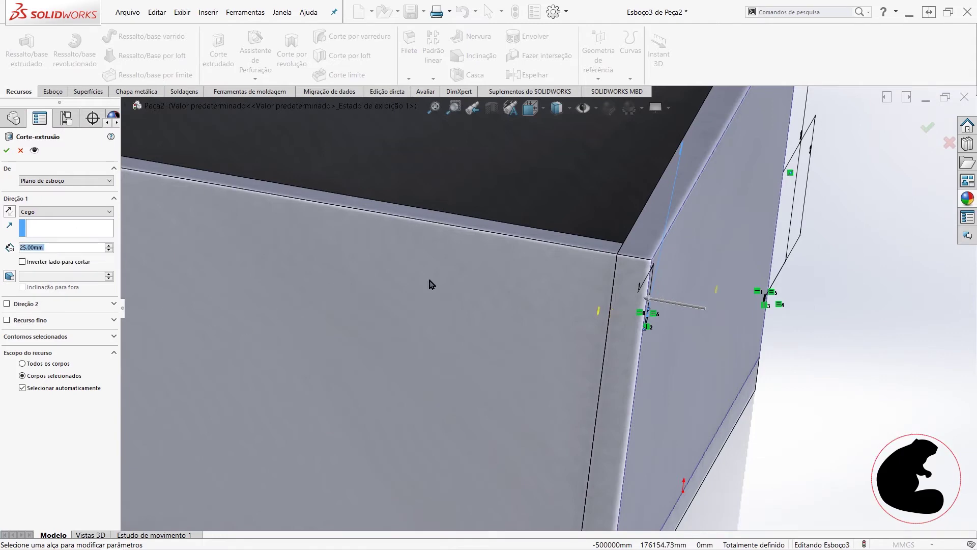
middle_click_drag(336, 288, 539, 304)
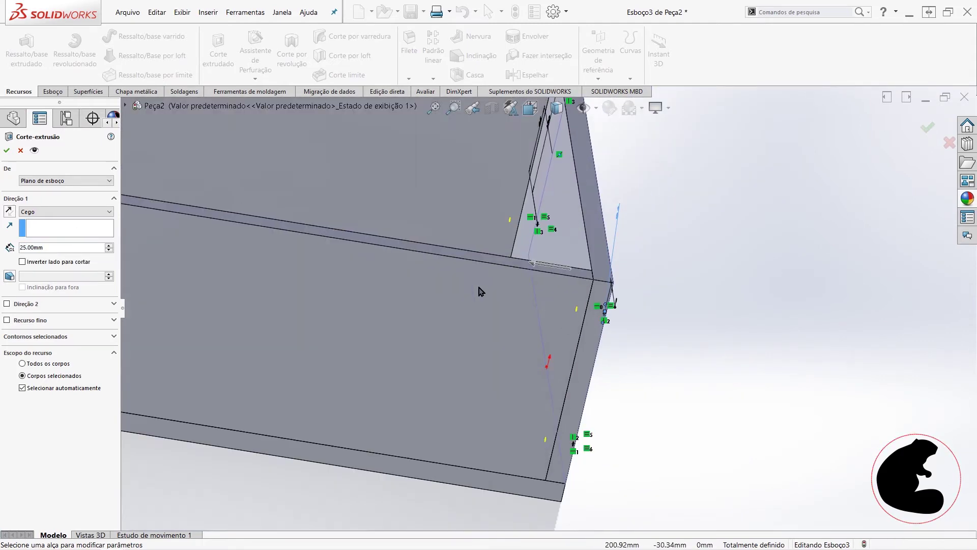
double_click(36, 248)
type("30")
key("Return")
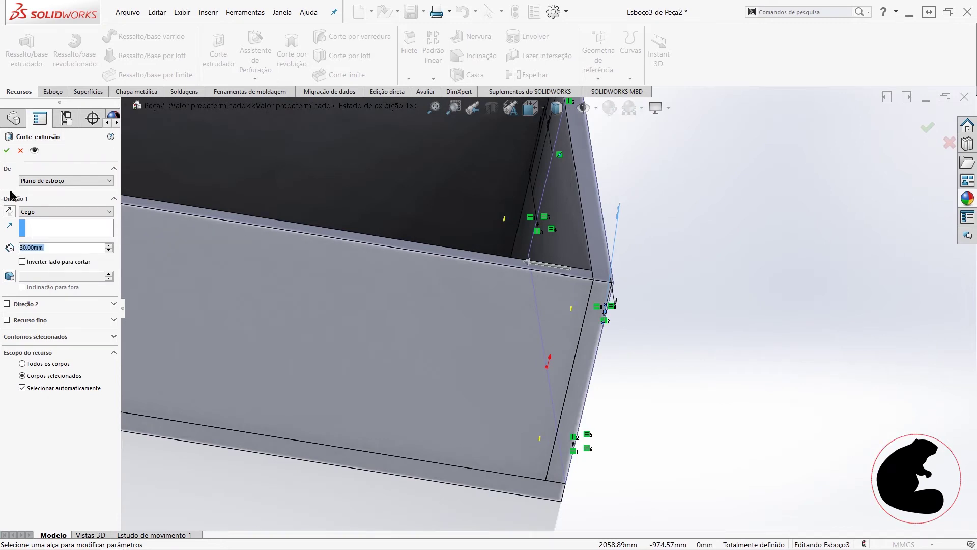
left_click(7, 151)
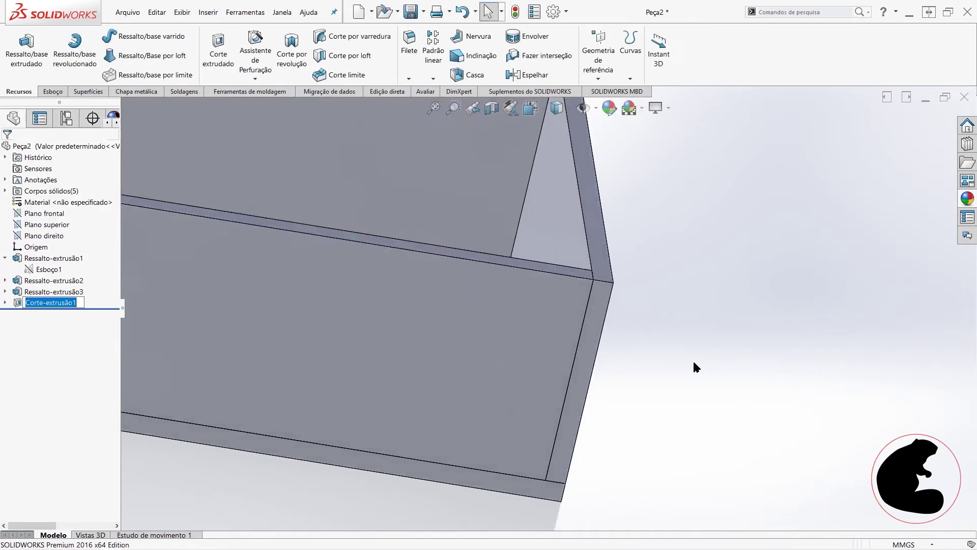
scroll(661, 341, "up", 5)
middle_click_drag(628, 322, 547, 291)
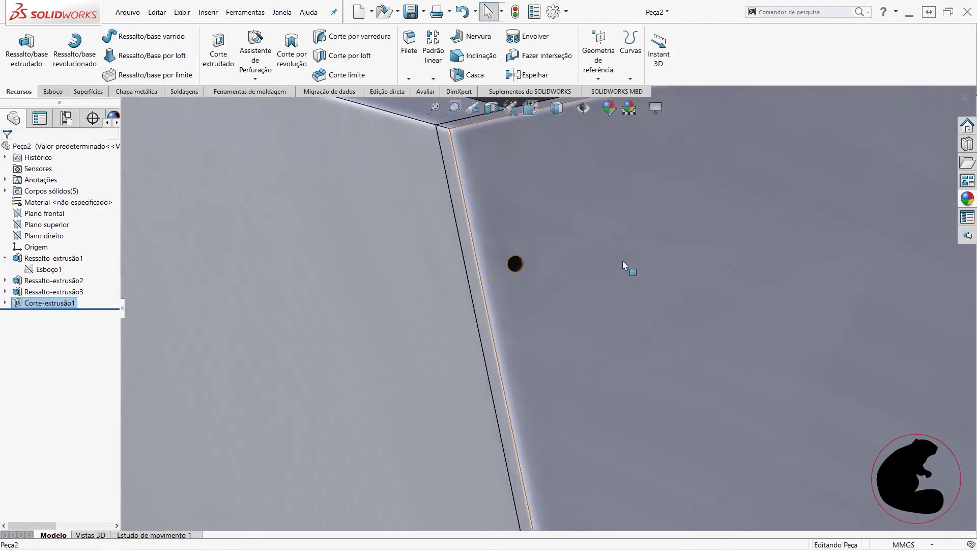
middle_click_drag(622, 260, 448, 239)
left_click(593, 264)
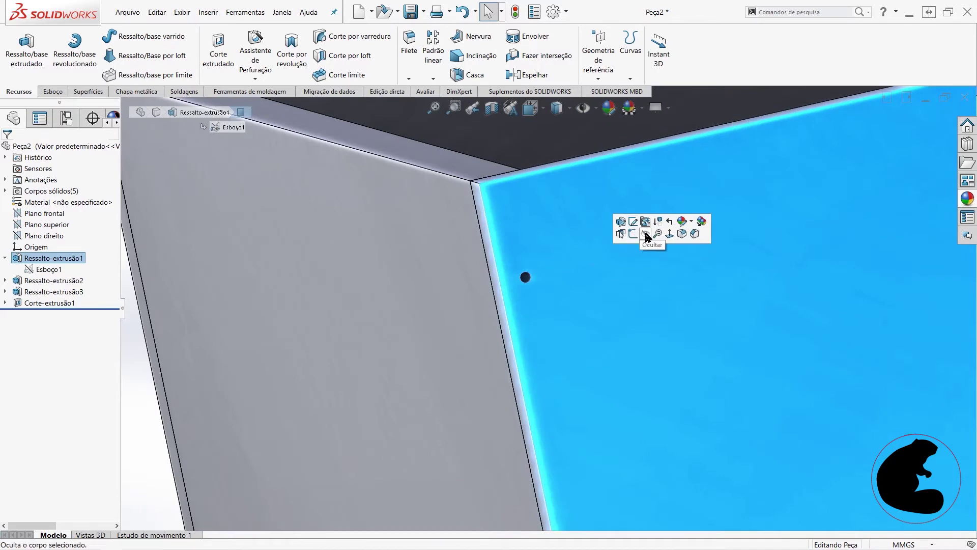
left_click(646, 235)
left_click(310, 348)
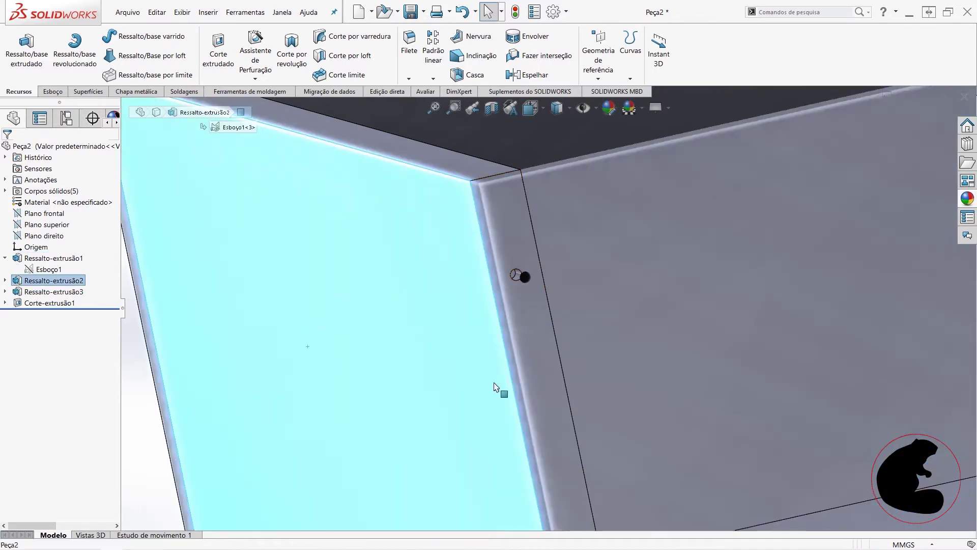
middle_click_drag(494, 386, 554, 368)
key("Escape")
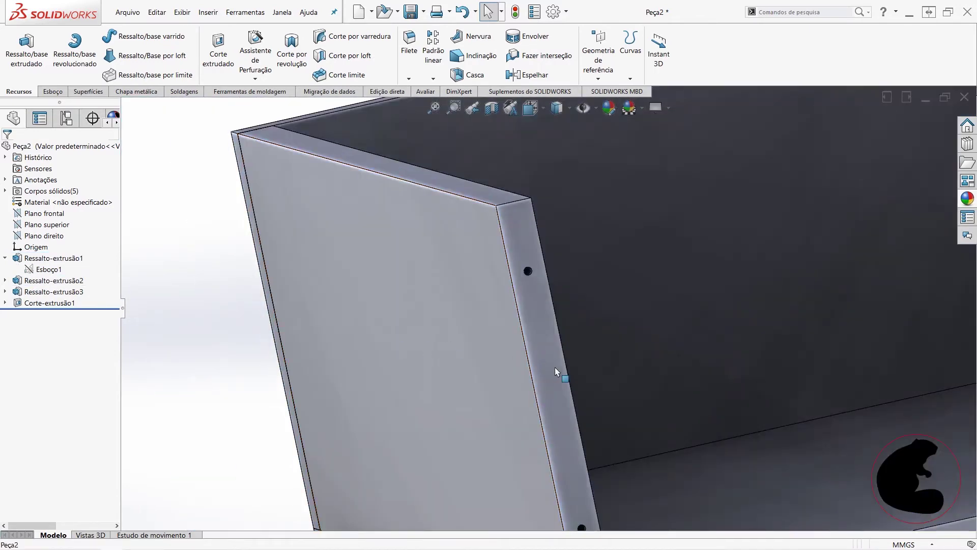
scroll(555, 367, "up", 5)
key("ctrl+z")
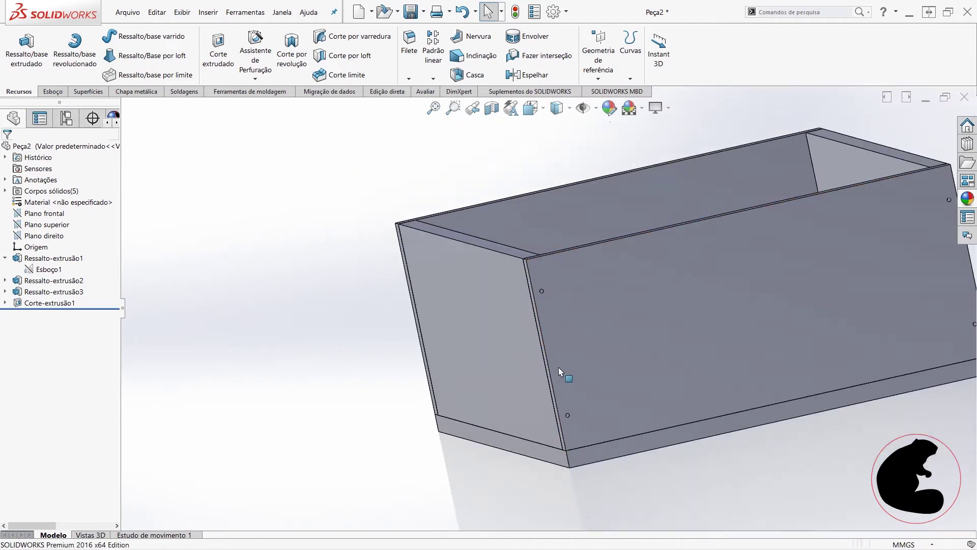
scroll(558, 367, "down", 2)
mouse_move(581, 322)
middle_mouse_down()
mouse_move(743, 422)
mouse_move(634, 137)
middle_mouse_up()
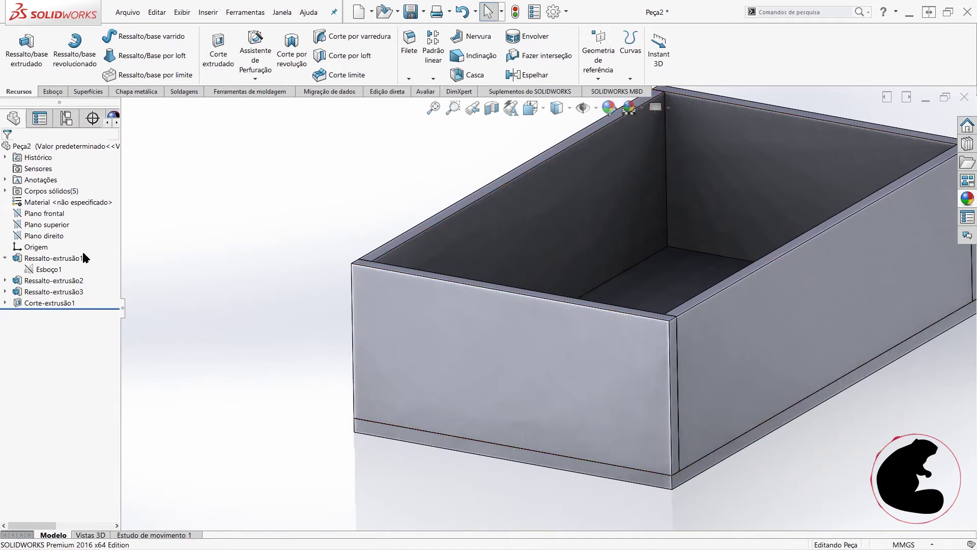
left_click(457, 361)
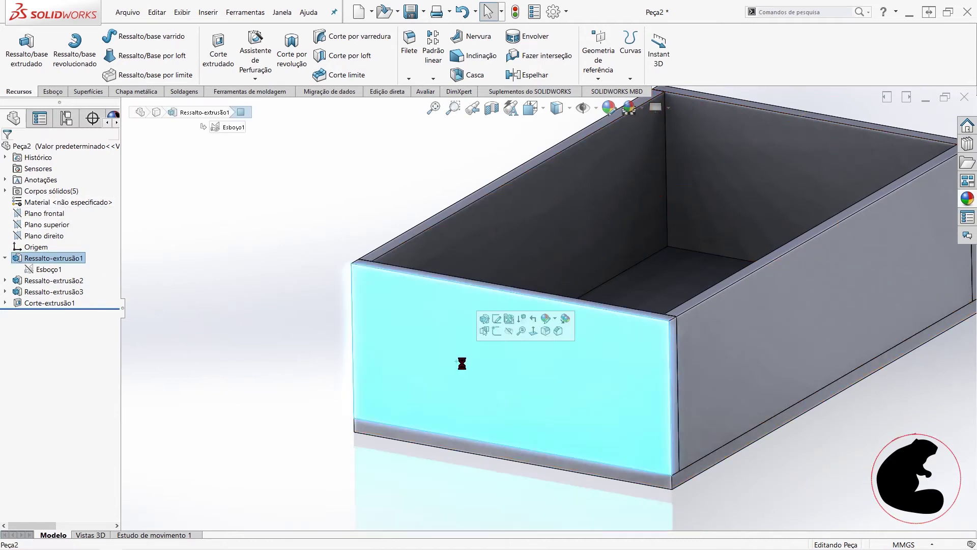
- Select the front panel's outer face for the new hole sketch
left_click(496, 332)
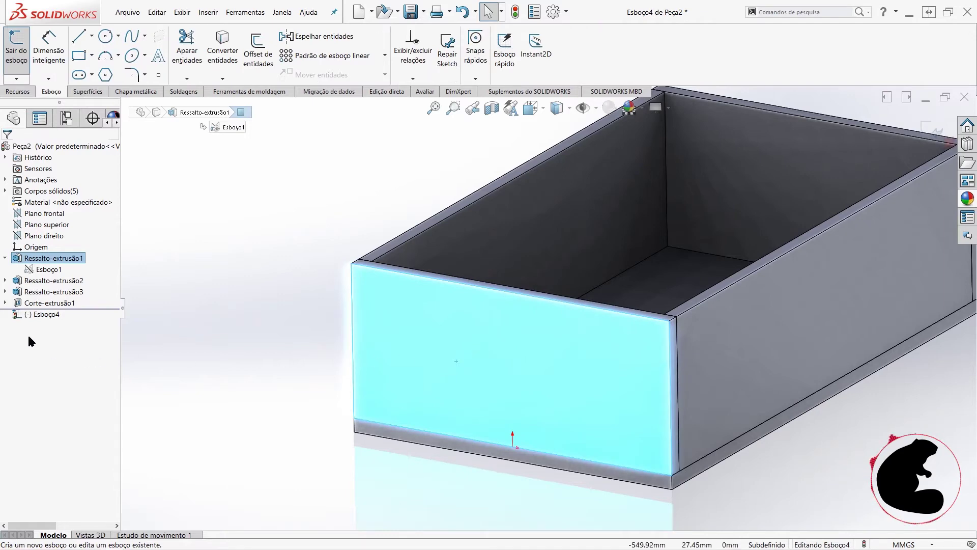
left_click(761, 458)
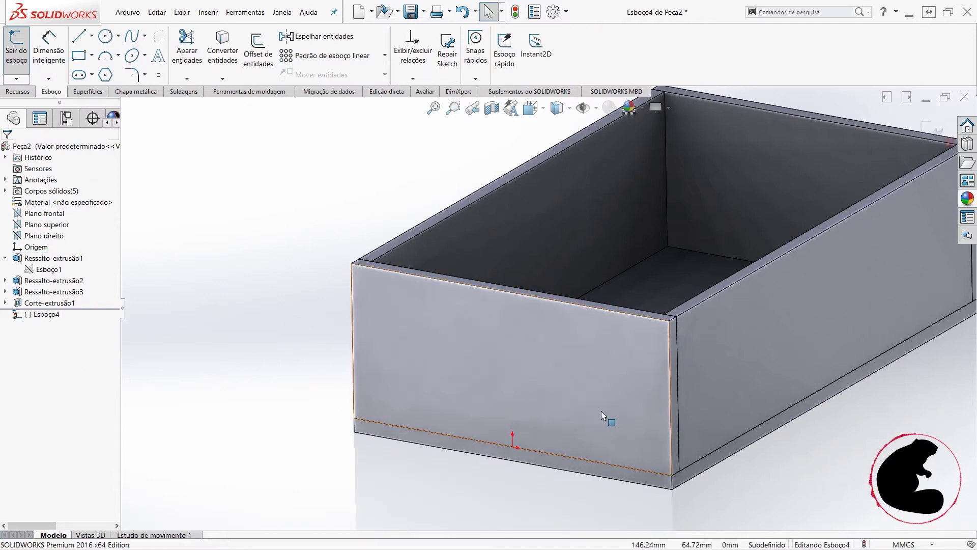
left_click(16, 51)
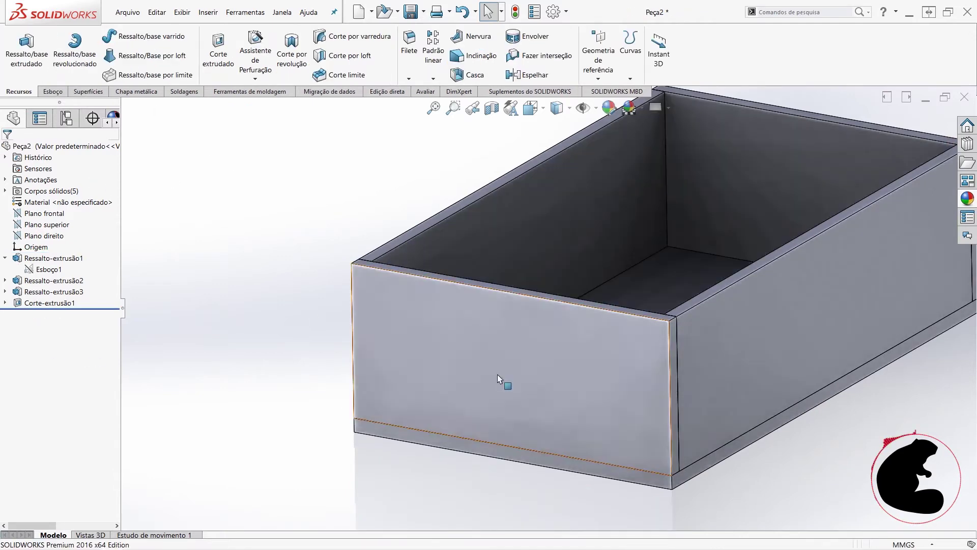
left_click(498, 377)
left_click(469, 360)
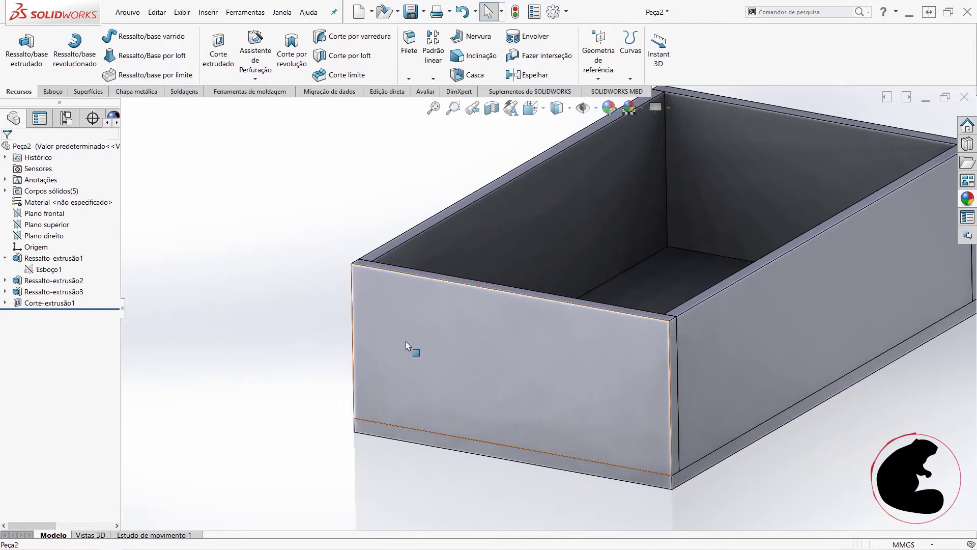
left_click(404, 337)
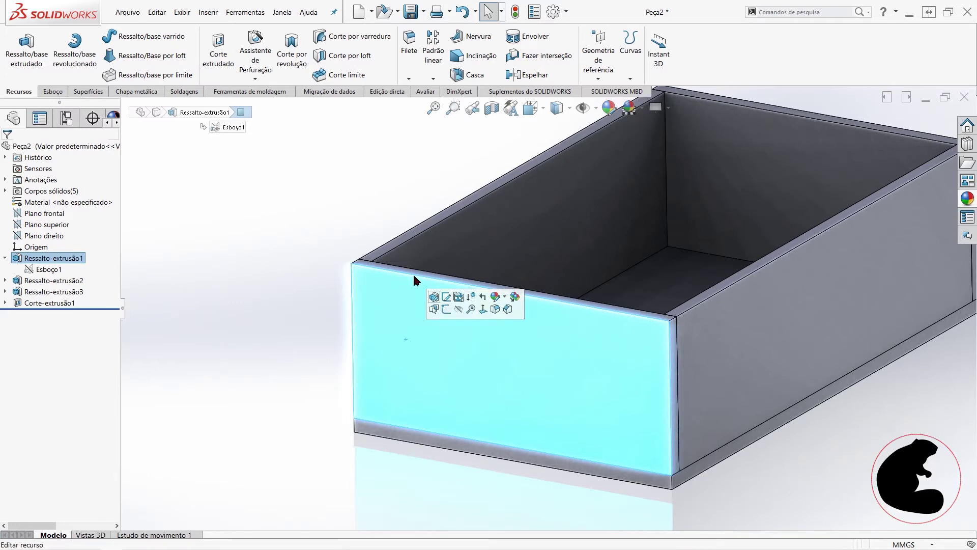
left_click(395, 224)
left_click(511, 232)
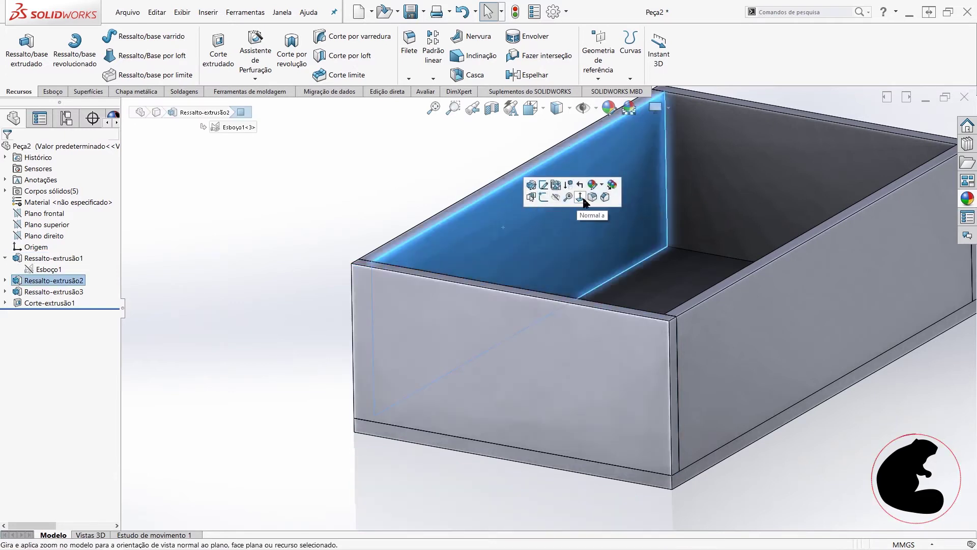
left_click(423, 170)
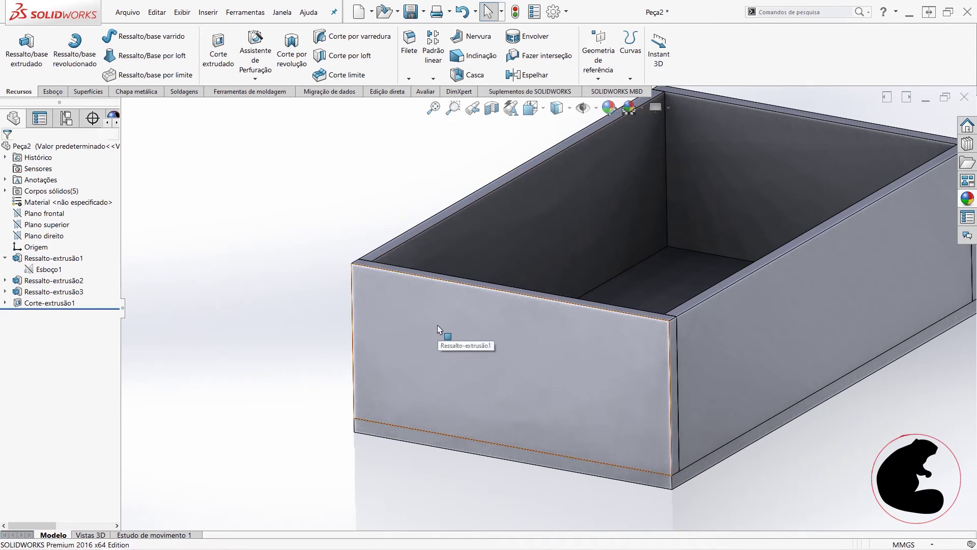
left_click(437, 325)
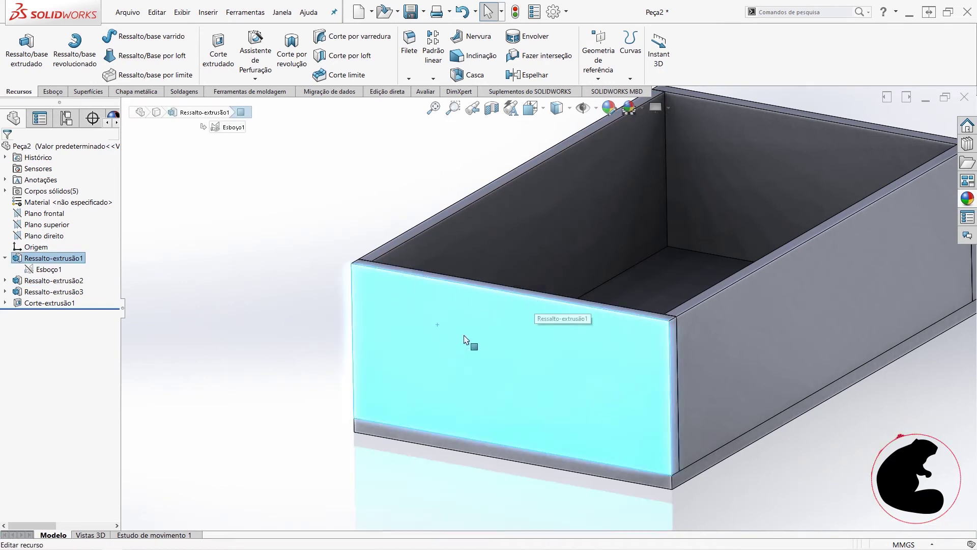
left_click(325, 197)
left_click(418, 323)
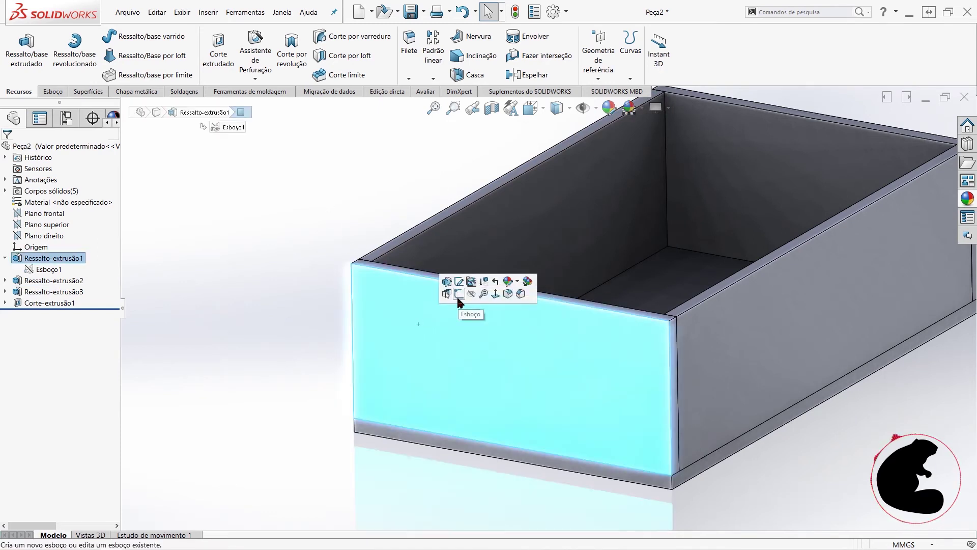
- Sketch on the front face and convert Esboço3's hole circles into it
left_click(459, 293)
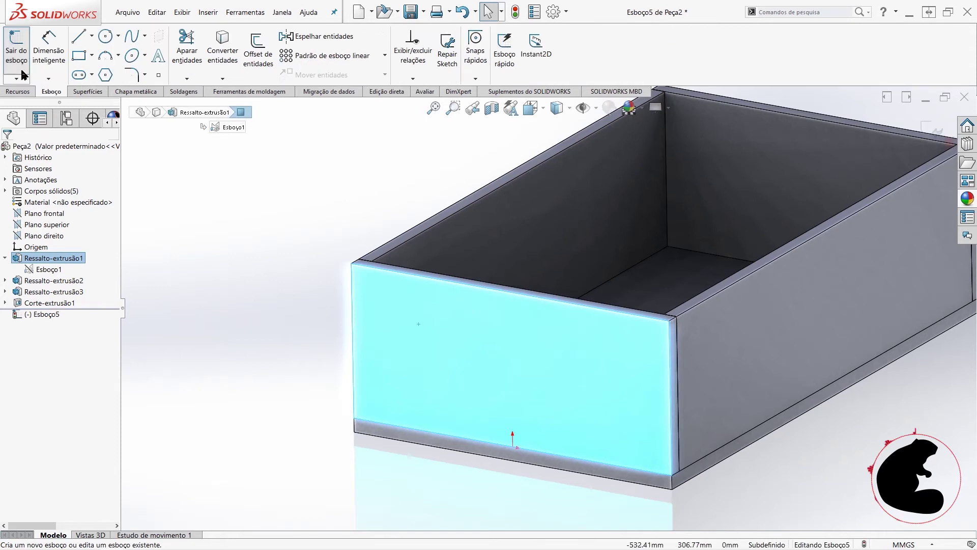
left_click(311, 224)
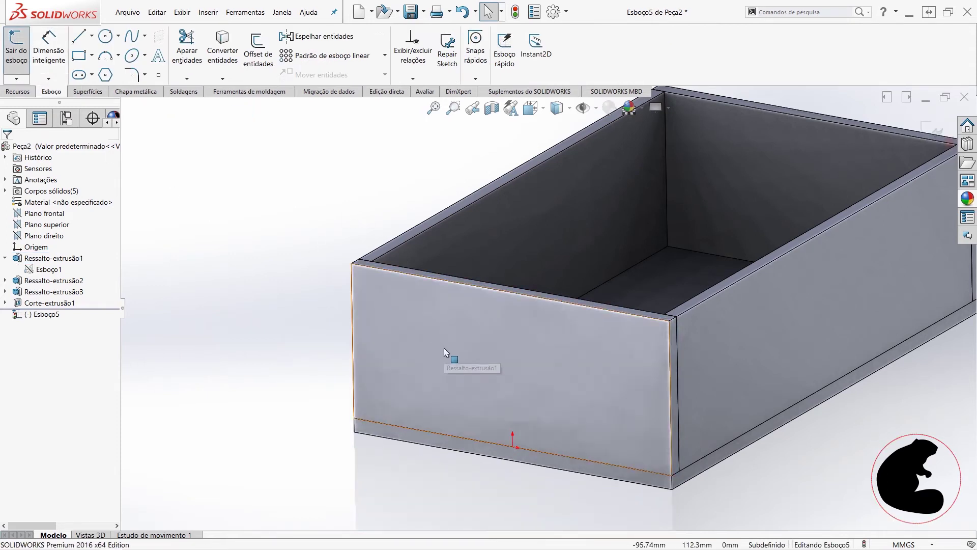
left_click(6, 303)
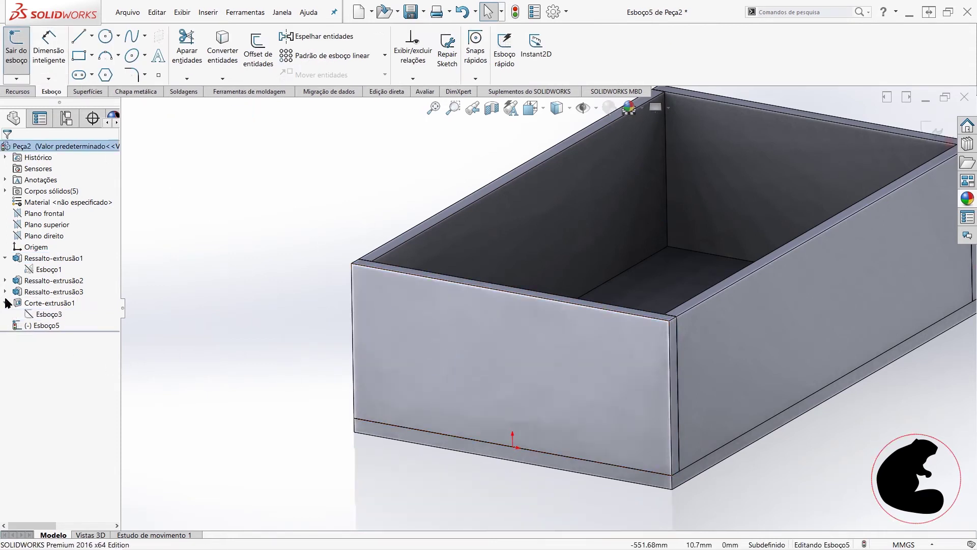
left_click(32, 314)
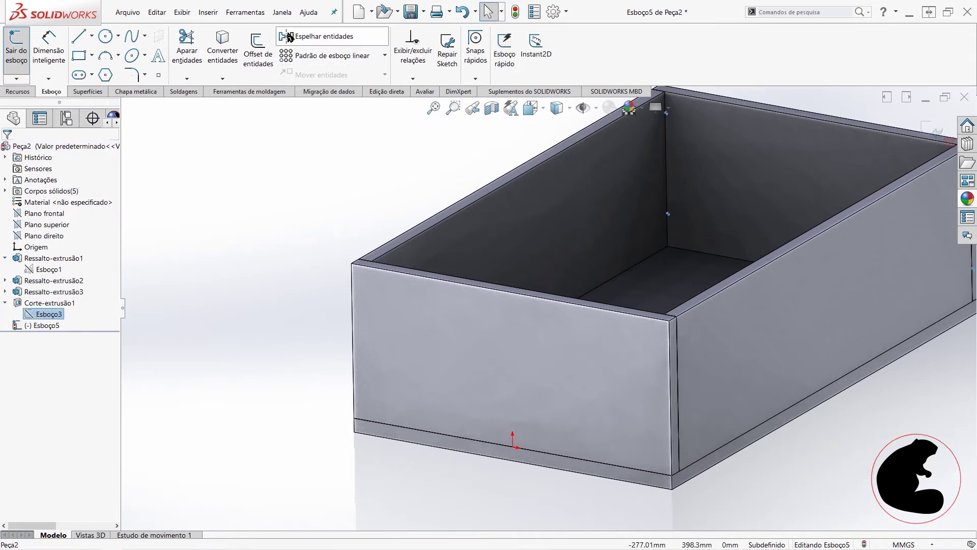
left_click(228, 51)
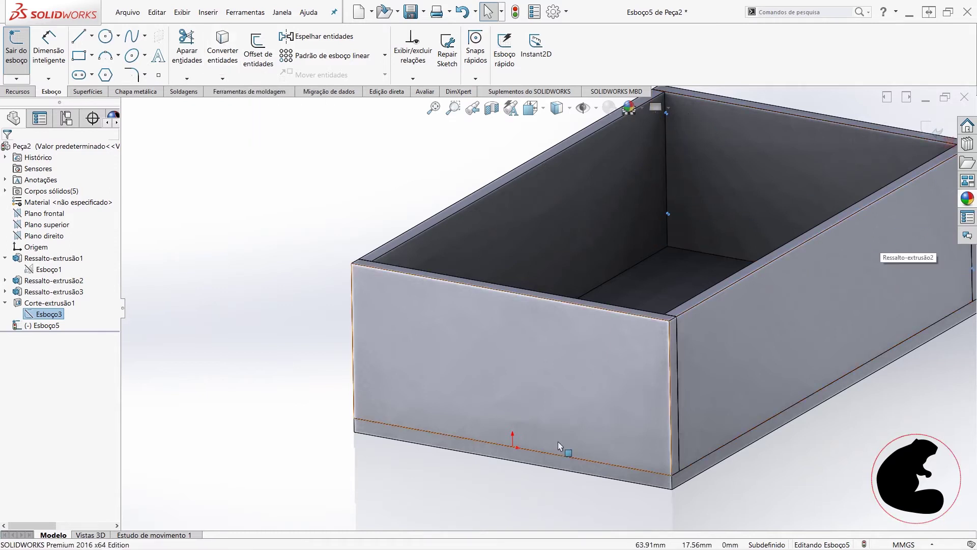
left_click(254, 221)
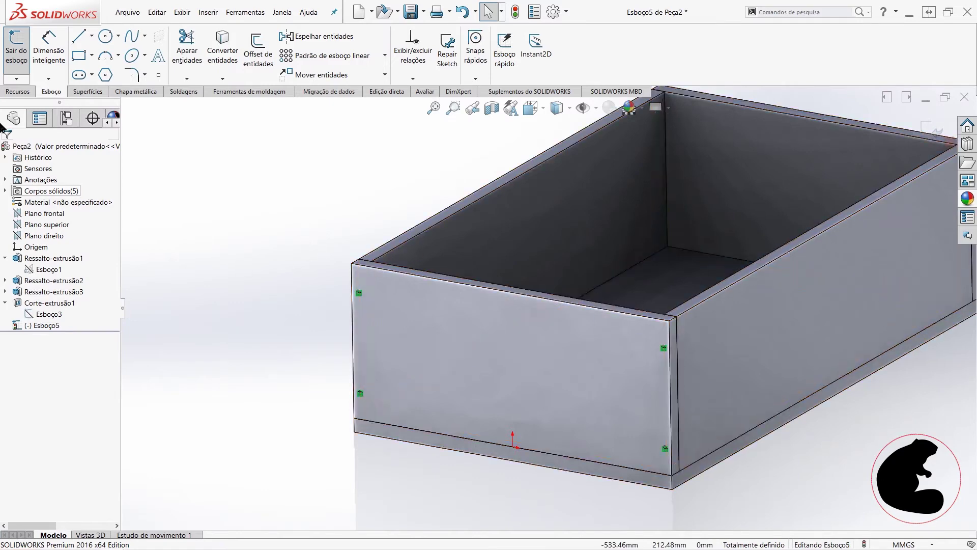
- Extrude-cut the converted holes through the front panel as Corte-extrusão2
left_click(15, 92)
left_click(214, 58)
left_click(7, 149)
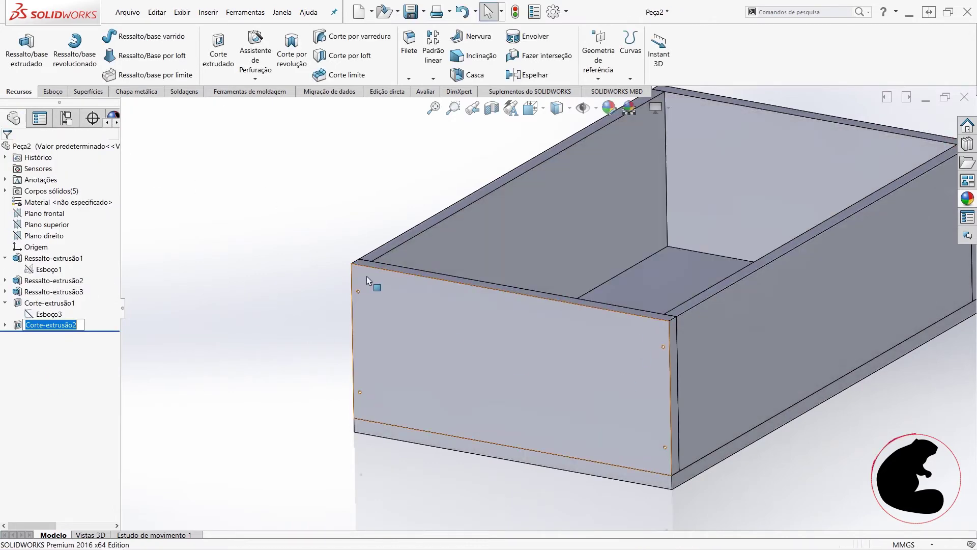
scroll(665, 356, "up", 5)
- Orbit to the underside and start a sketch on the bottom panel, viewed normal to it
mouse_move(665, 356)
middle_mouse_down()
mouse_move(674, 391)
mouse_move(684, 382)
middle_mouse_up()
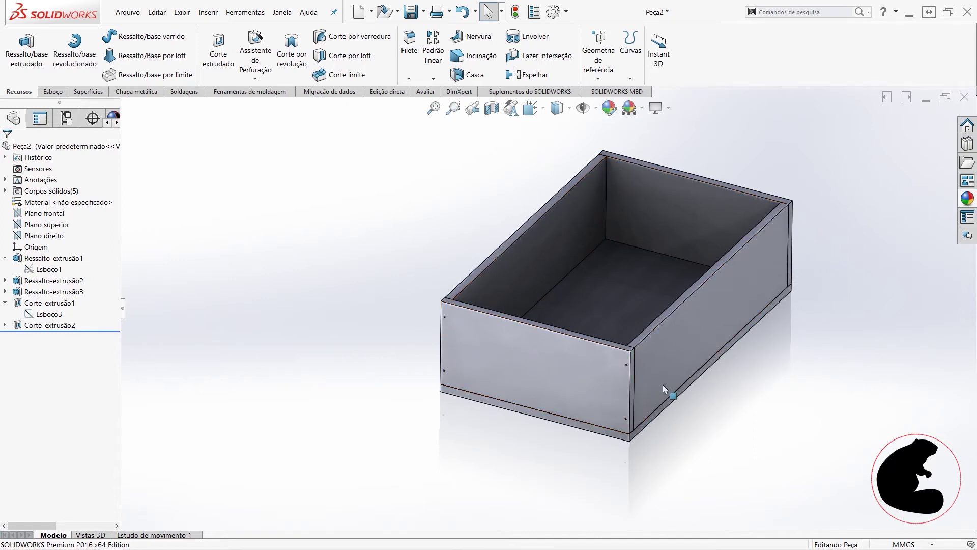
mouse_move(758, 323)
middle_mouse_down()
mouse_move(742, 229)
mouse_move(501, 327)
middle_mouse_up()
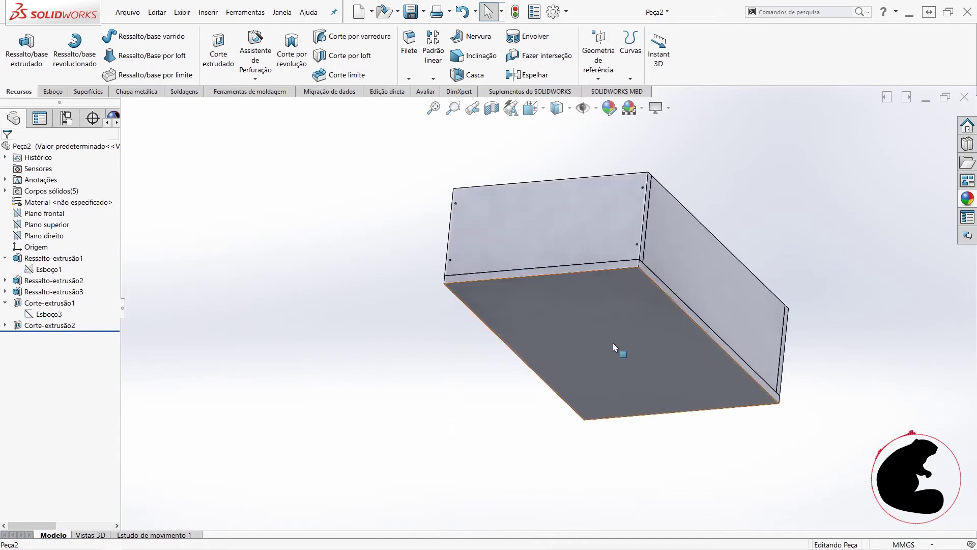
left_click(578, 374)
left_click(52, 91)
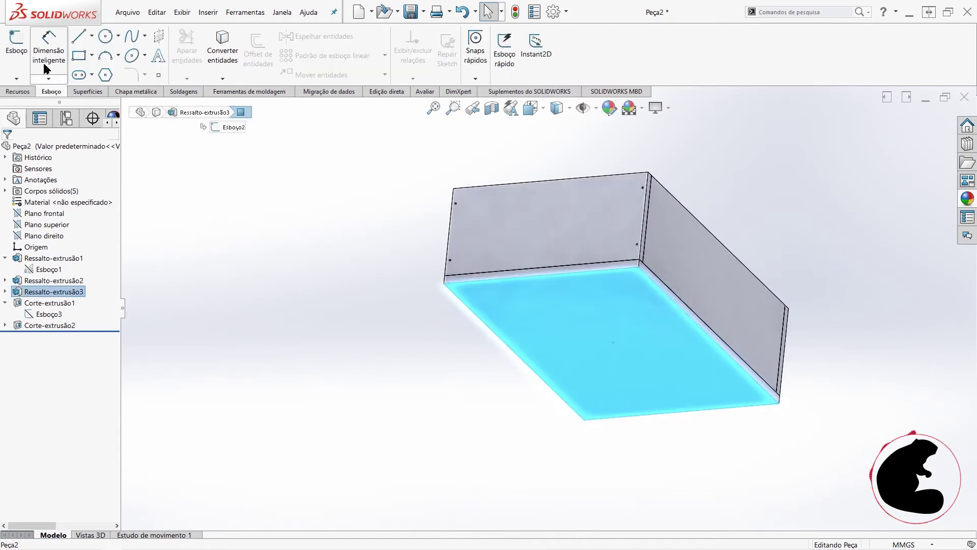
right_click(43, 338)
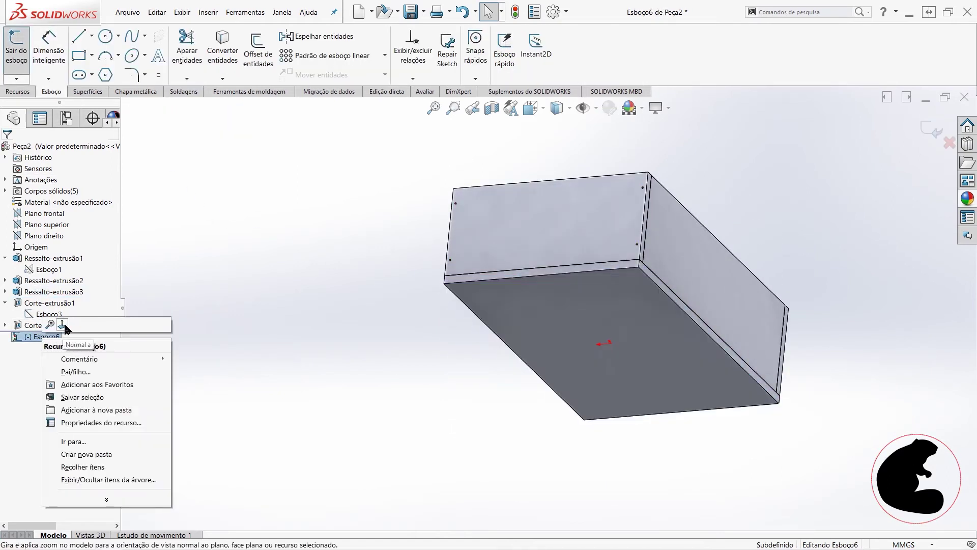
left_click(55, 345)
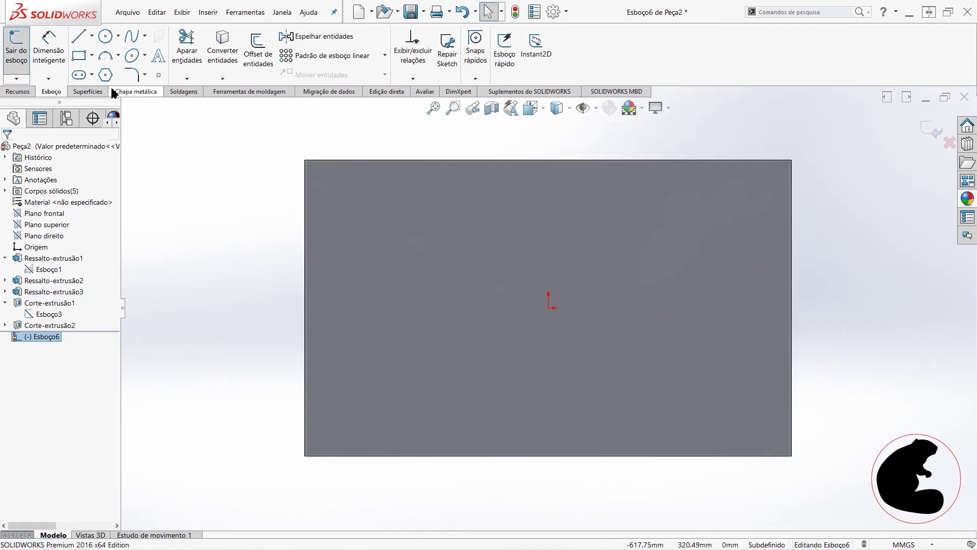
- Draw circles near the top-left and top-right corners and two along the right edge
left_click(104, 36)
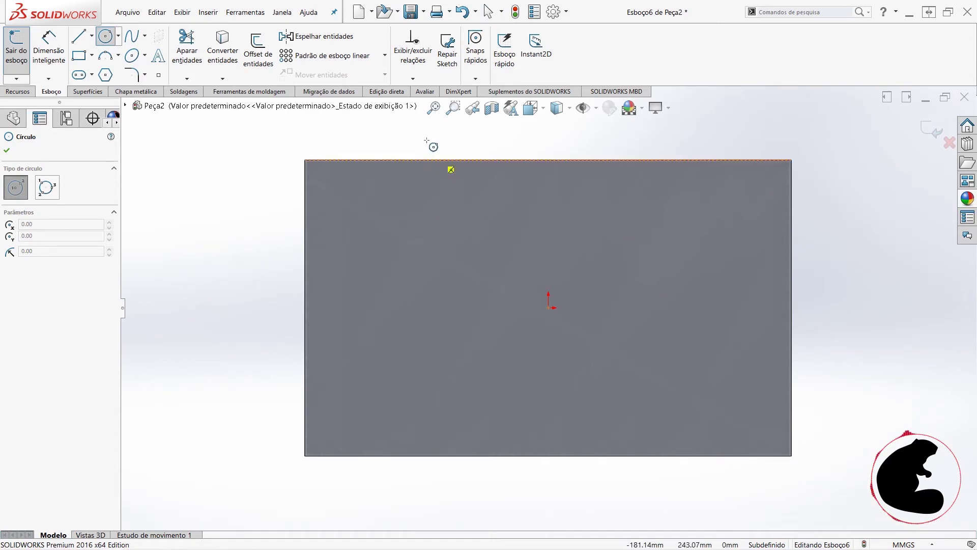
left_click(386, 169)
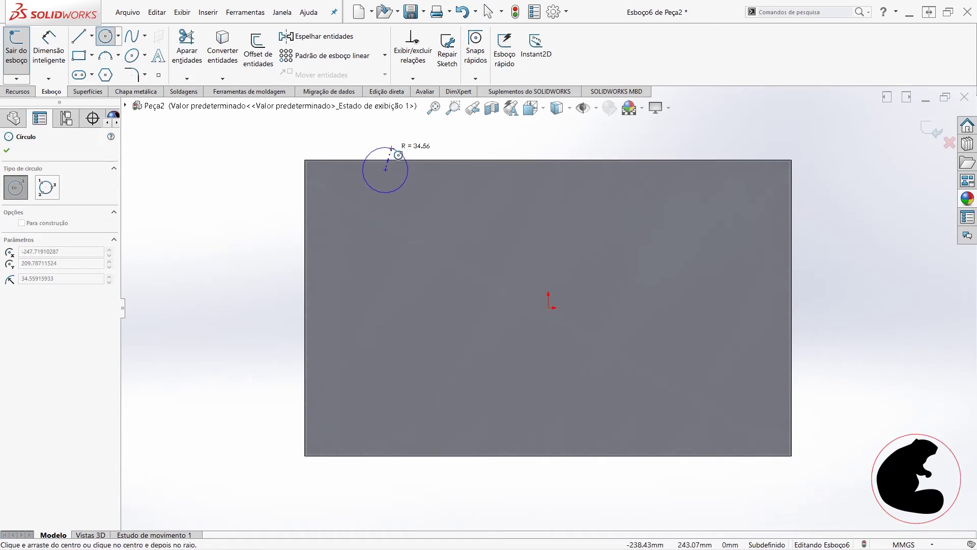
left_click(391, 149)
left_click(672, 175)
left_click(700, 186)
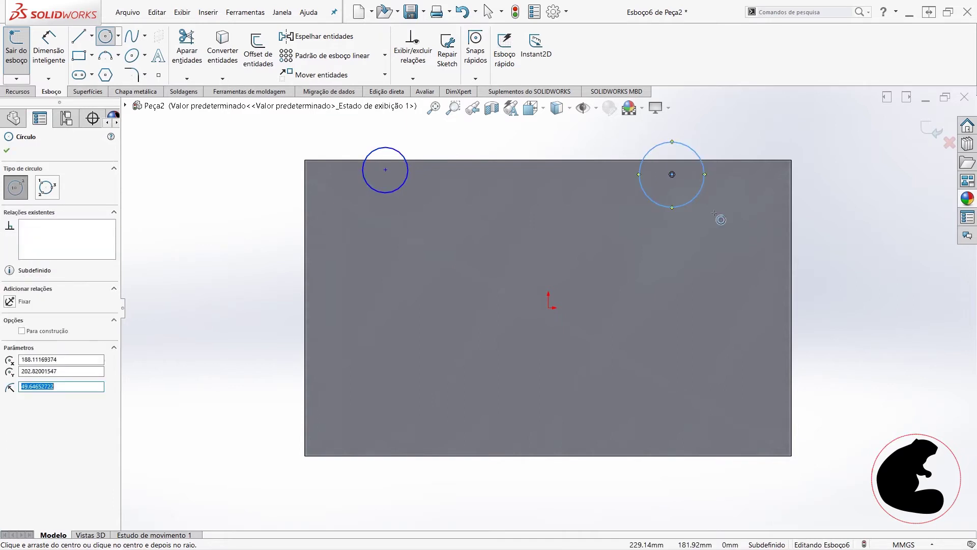
left_click(769, 246)
left_click(817, 261)
left_click(764, 368)
left_click(813, 388)
- Add circles at the bottom-left, bottom edge, left edge and upper-left, then stop drawing
left_click(389, 420)
left_click(390, 465)
left_click(620, 424)
left_click(632, 476)
left_click(325, 336)
left_click(269, 272)
left_click(325, 227)
left_click(325, 213)
left_click(265, 193)
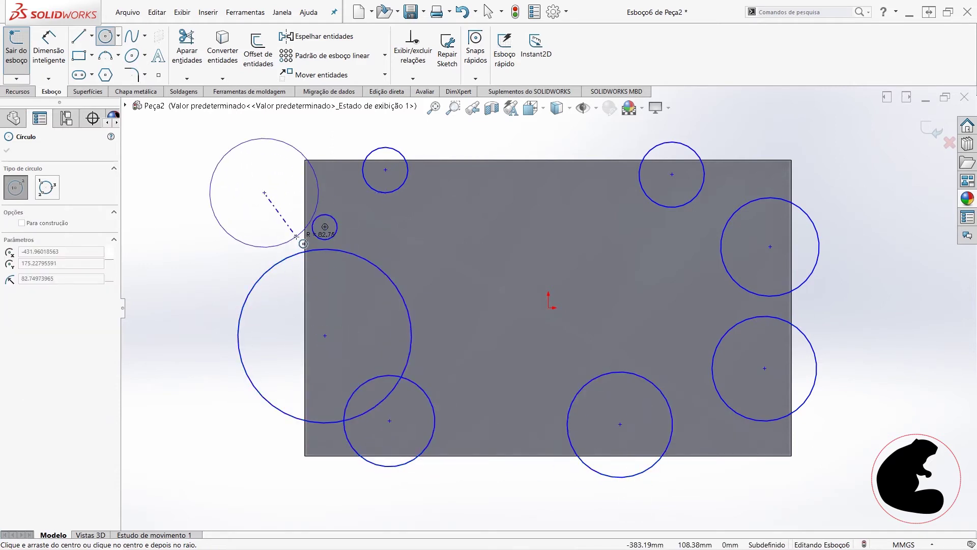
key("z")
key("Escape")
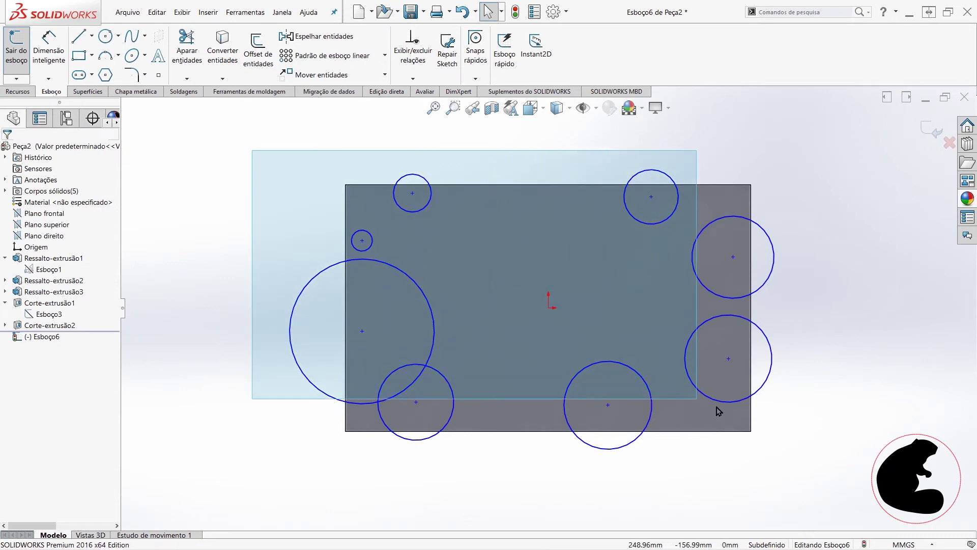
- Make all eight circles equal-sized and align the two top centres horizontally
left_click_drag(252, 150, 847, 478)
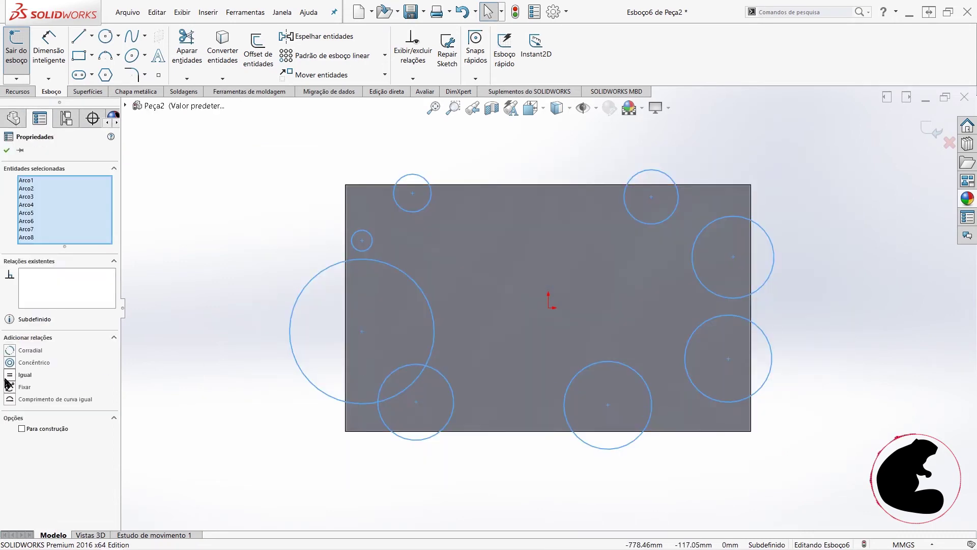
left_click(7, 375)
key("Escape")
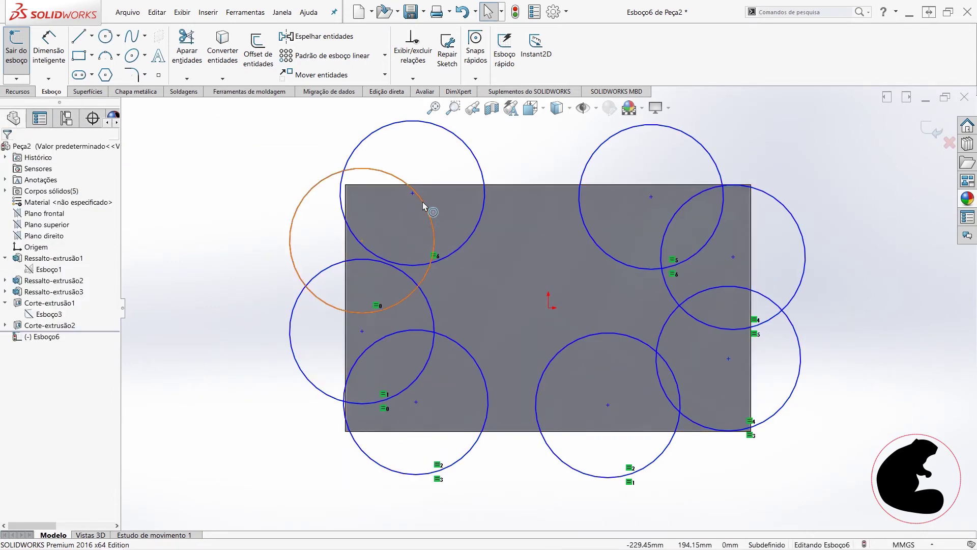
left_click(412, 193)
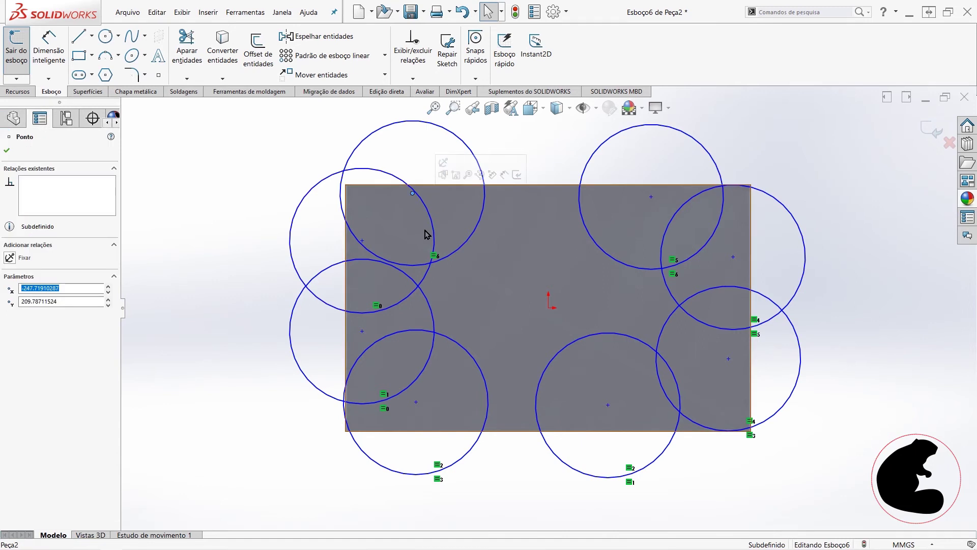
left_click(651, 197, "ctrl")
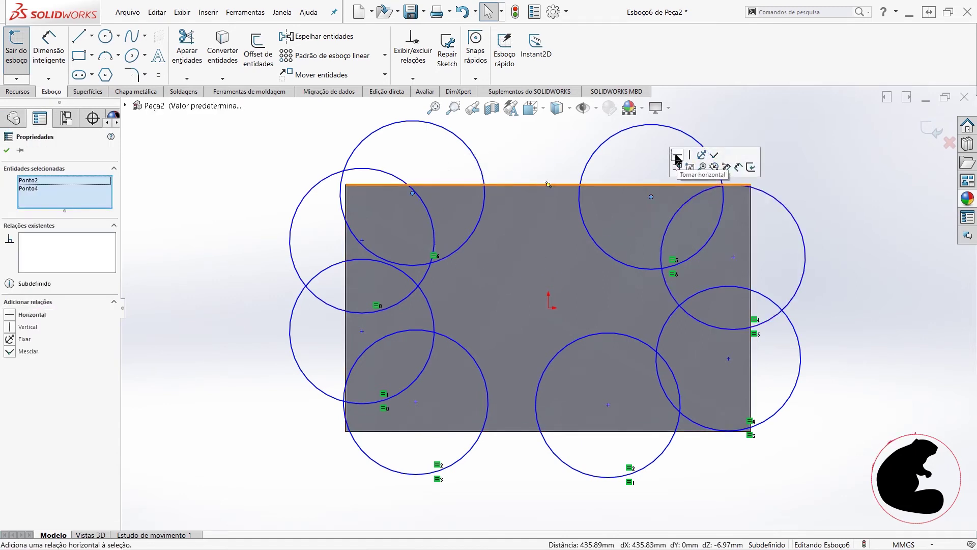
left_click(675, 159)
key("Escape")
- Align the right centres vertically, the bottom centres horizontally, and the left centres vertically
left_click(733, 257)
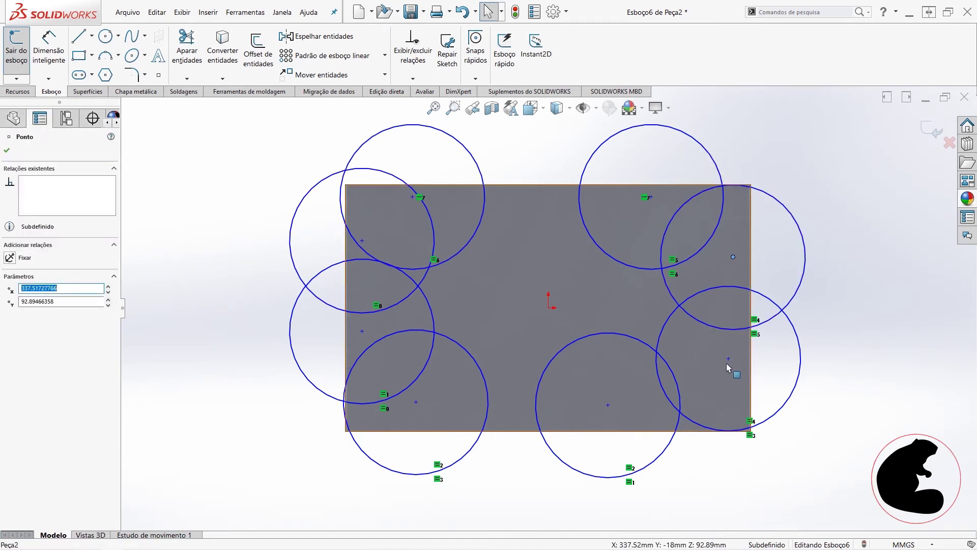
left_click(729, 359, "ctrl")
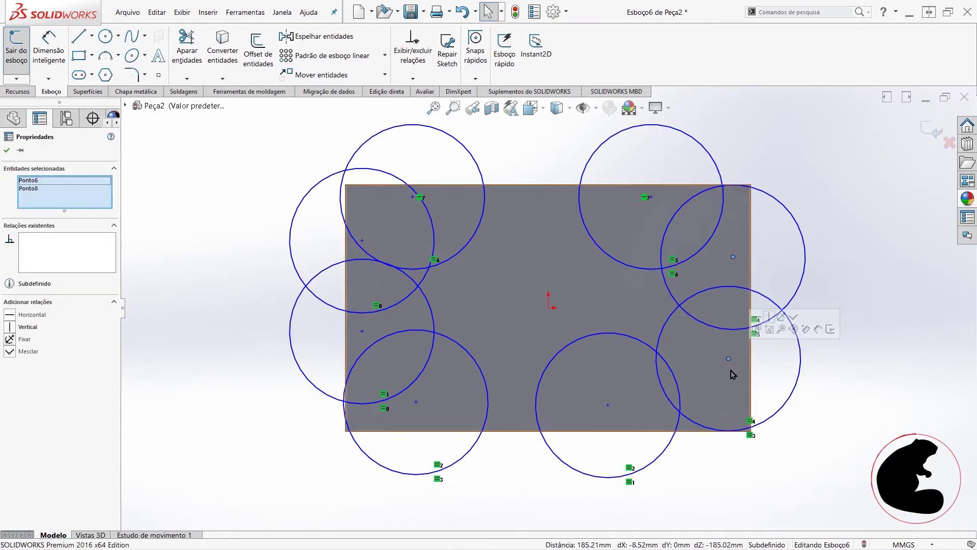
left_click(769, 317)
left_click(608, 404)
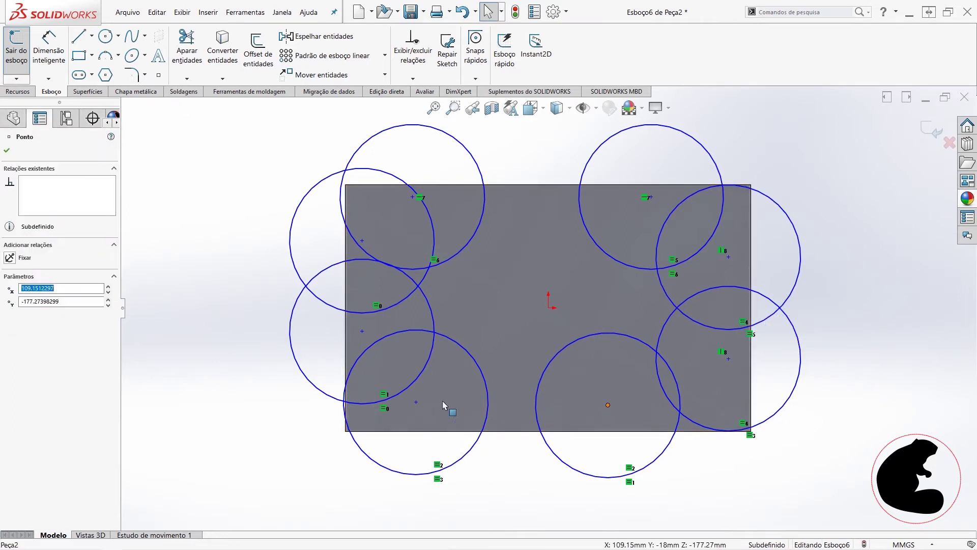
left_click(415, 401, "ctrl")
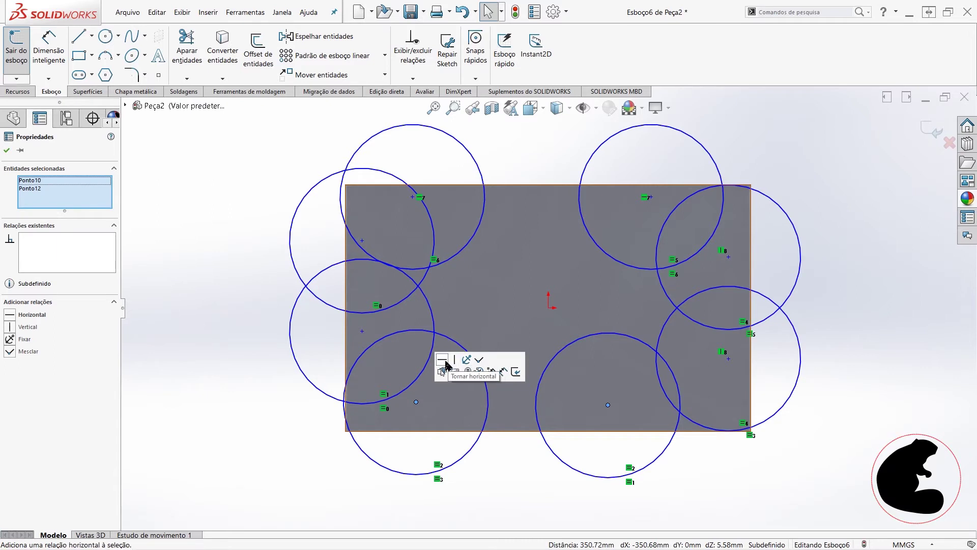
left_click(446, 363)
left_click(363, 331)
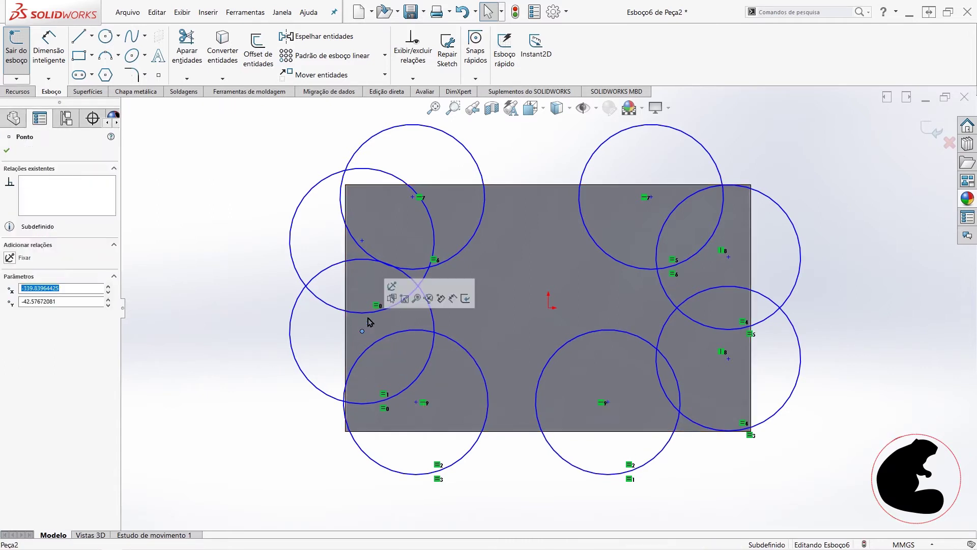
left_click(362, 240, "ctrl")
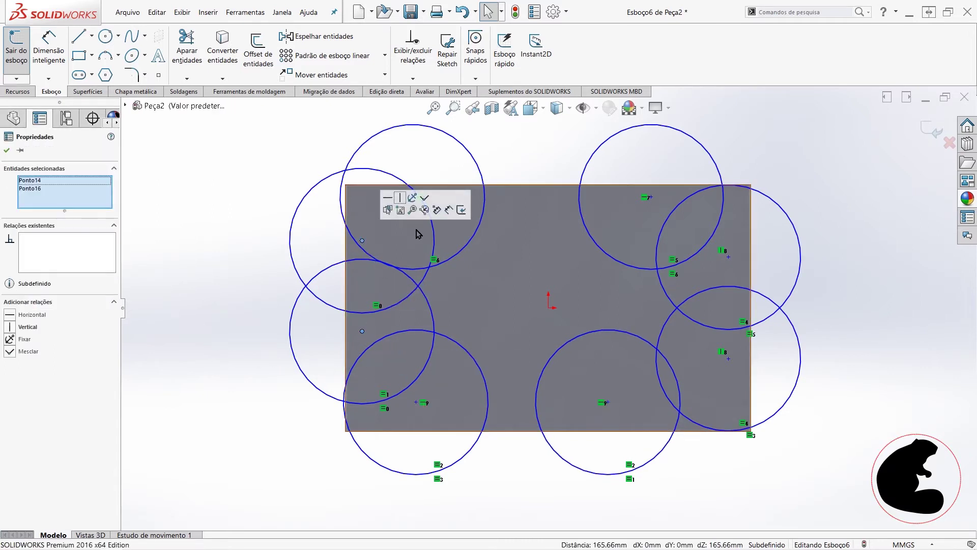
left_click(401, 197)
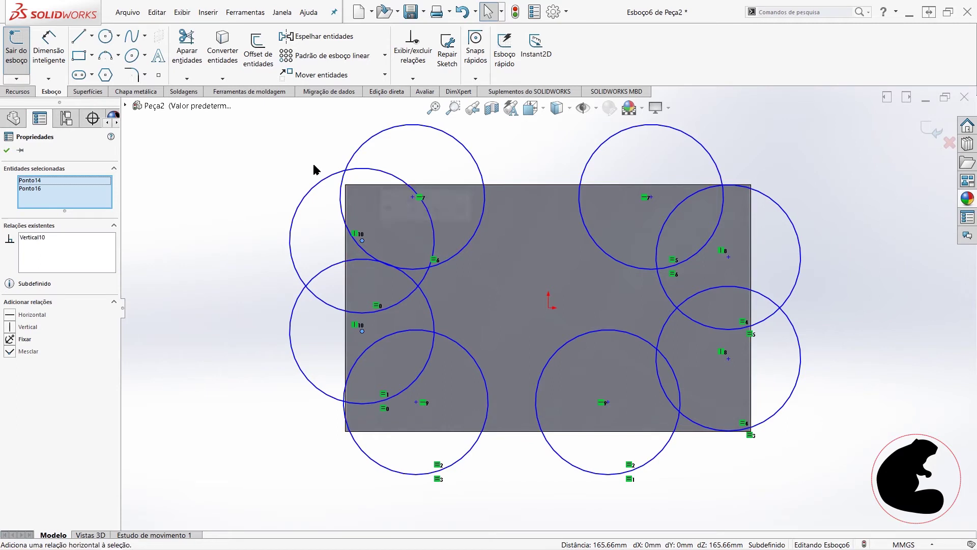
- Vertically align the top-left centre with the bottom-left centre, and upper-middle with bottom-middle
left_click(412, 197)
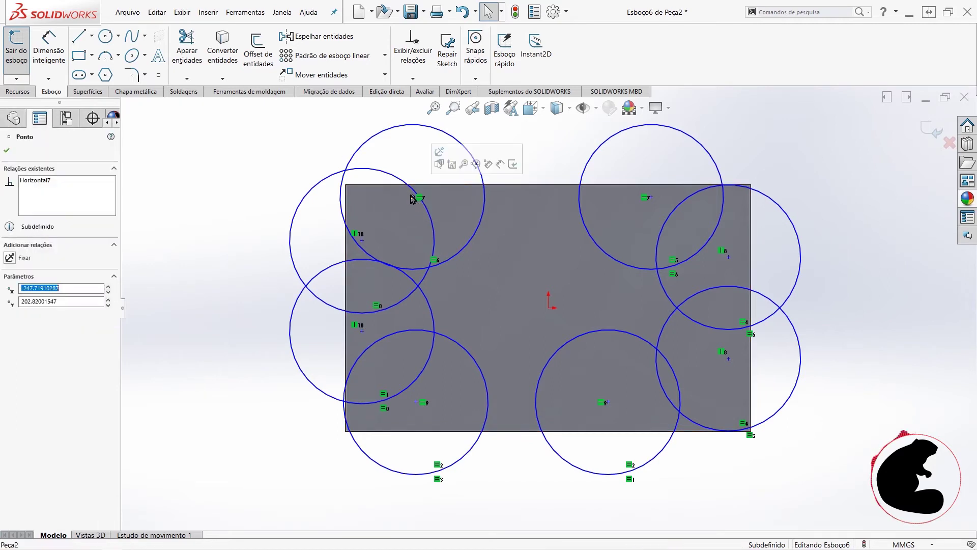
left_click(416, 402, "ctrl")
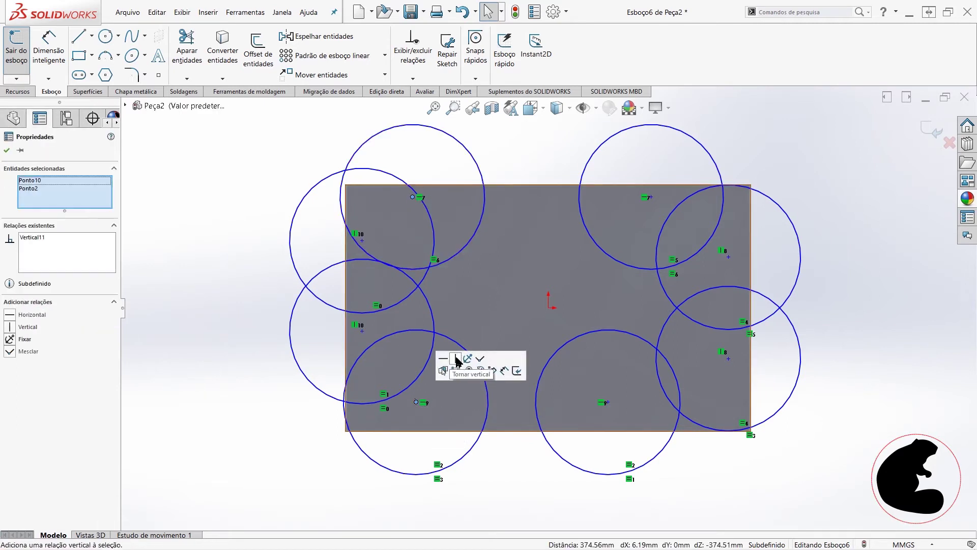
left_click(455, 363)
left_click(535, 137)
left_click(653, 198)
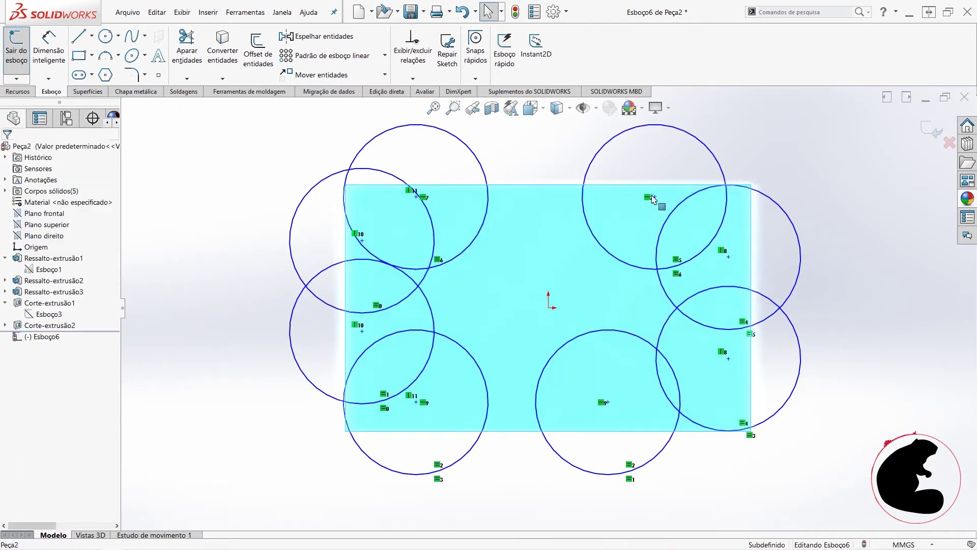
left_click(657, 167)
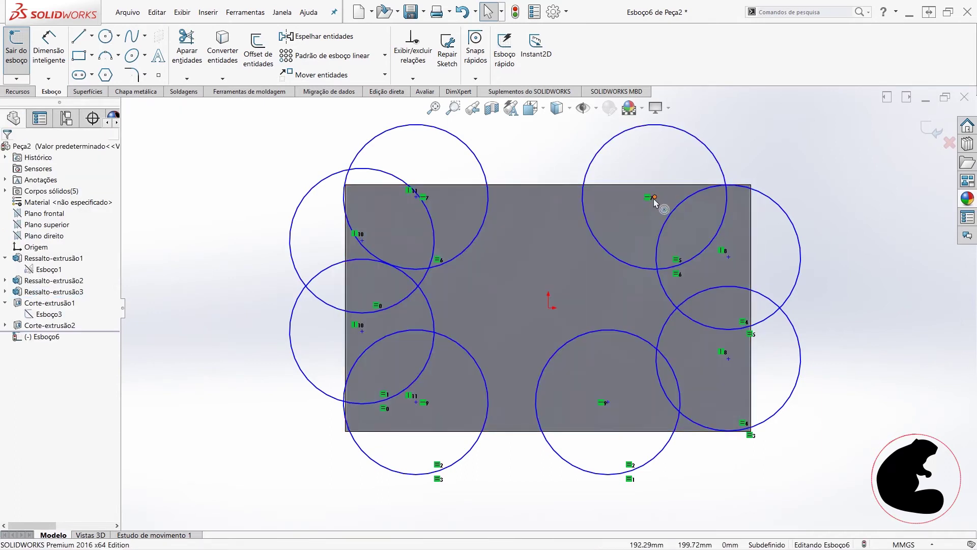
left_click(653, 198)
left_click(607, 403, "ctrl")
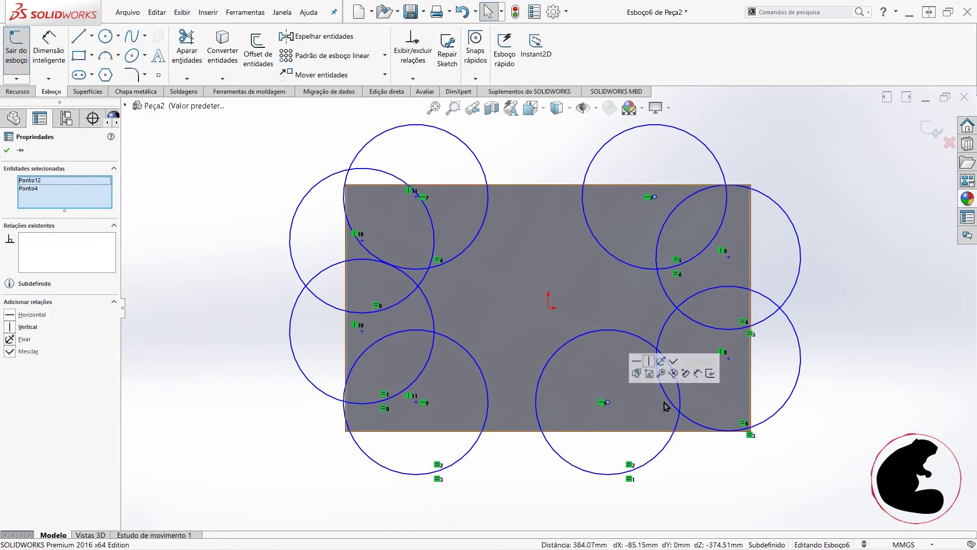
left_click(649, 360)
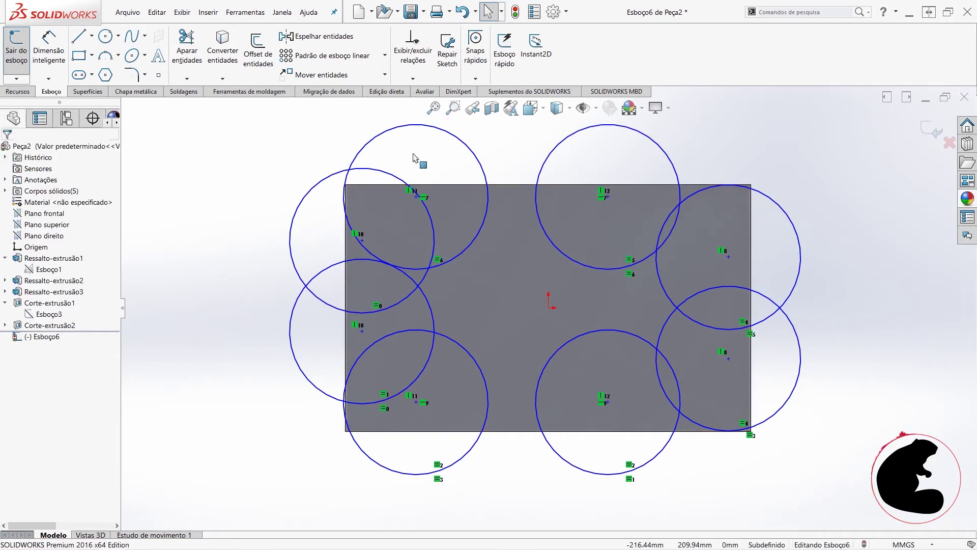
- Horizontally align the lower-right centre with the left centre, and upper-right with upper-left
left_click(729, 359)
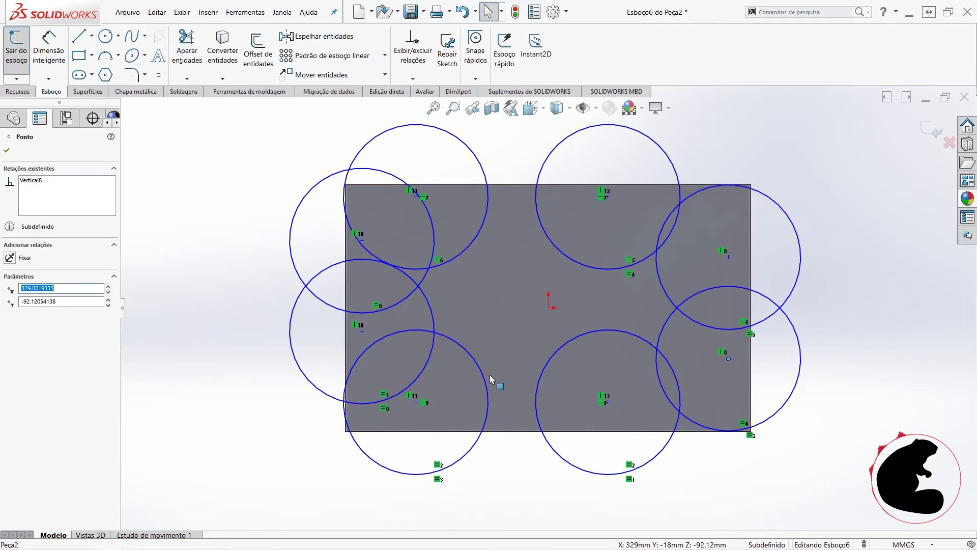
left_click(362, 331, "ctrl")
left_click(389, 288)
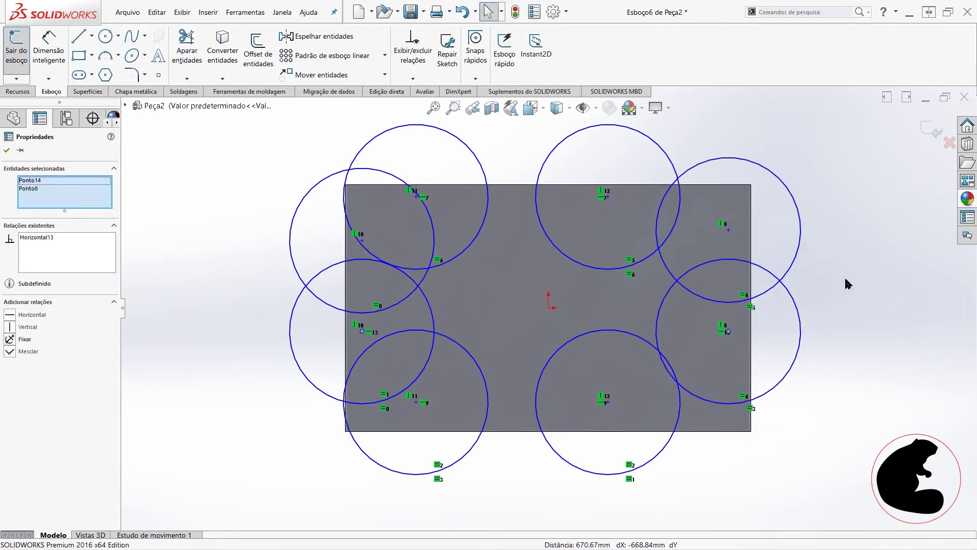
left_click(844, 275)
left_click(729, 229)
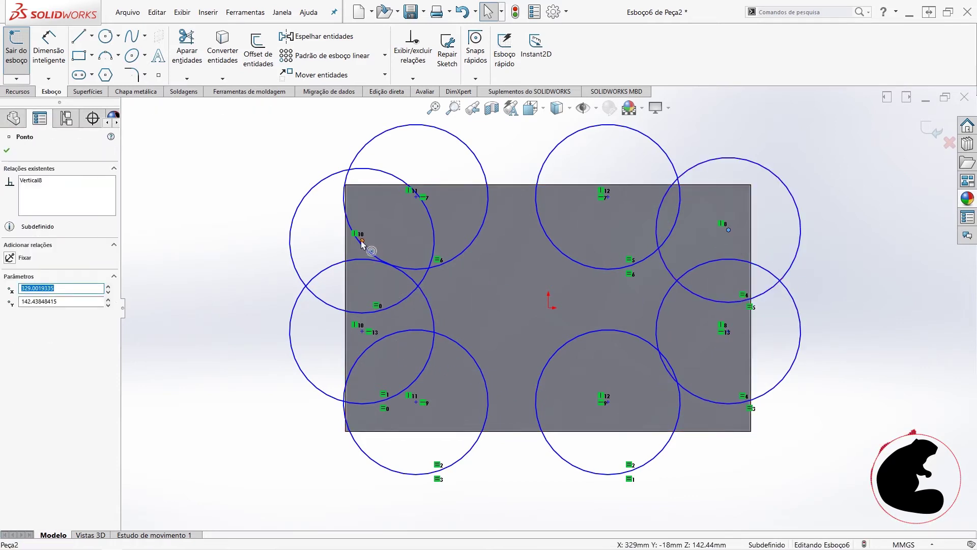
left_click(361, 240, "ctrl")
left_click(391, 204)
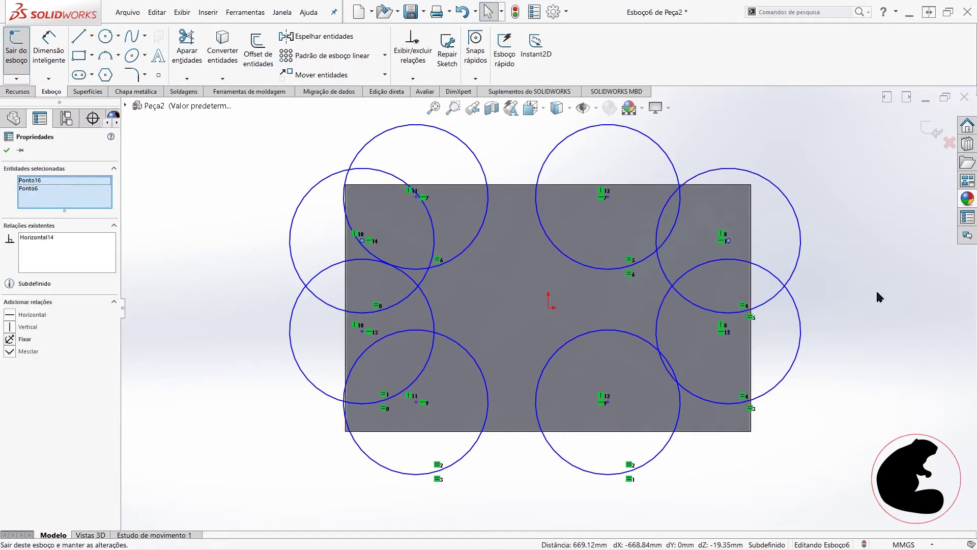
left_click(875, 289)
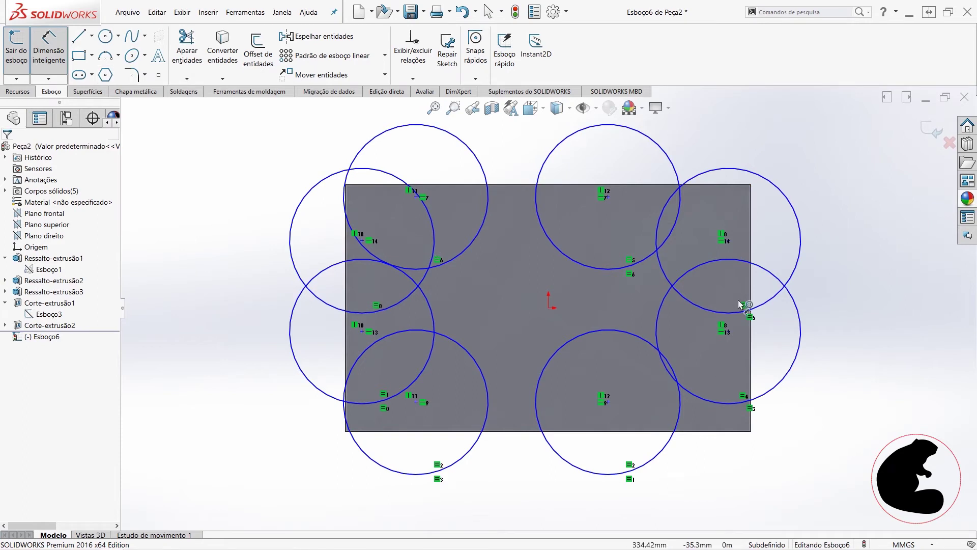
- Dimension the right circles' centre spacing as 250 mm, plus a provisional 182.42 dimension to the bottom edge
left_click(800, 261)
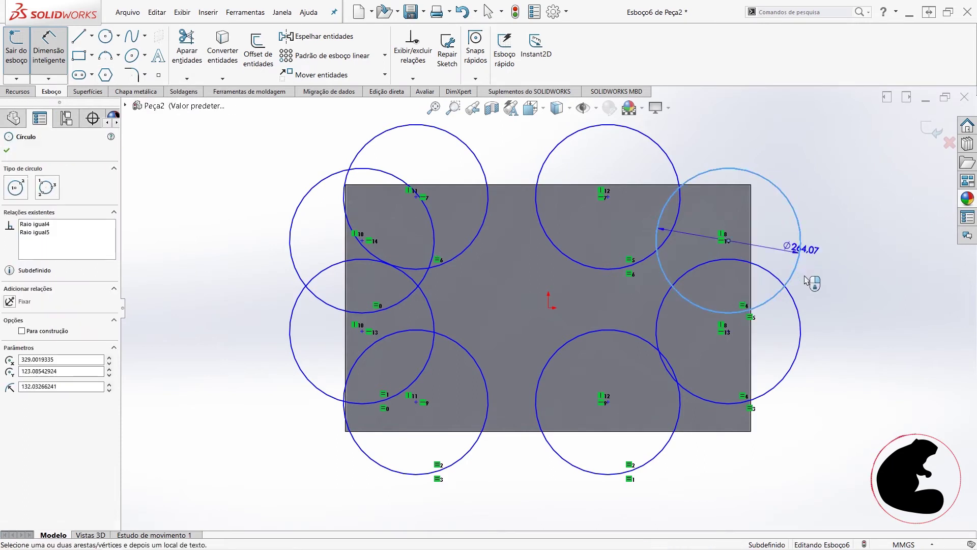
left_click(802, 327)
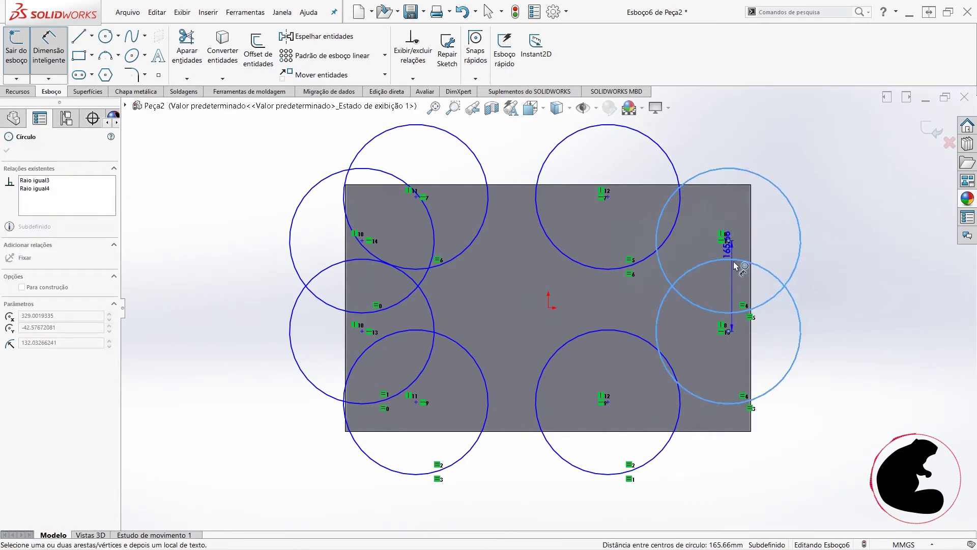
left_click(848, 278)
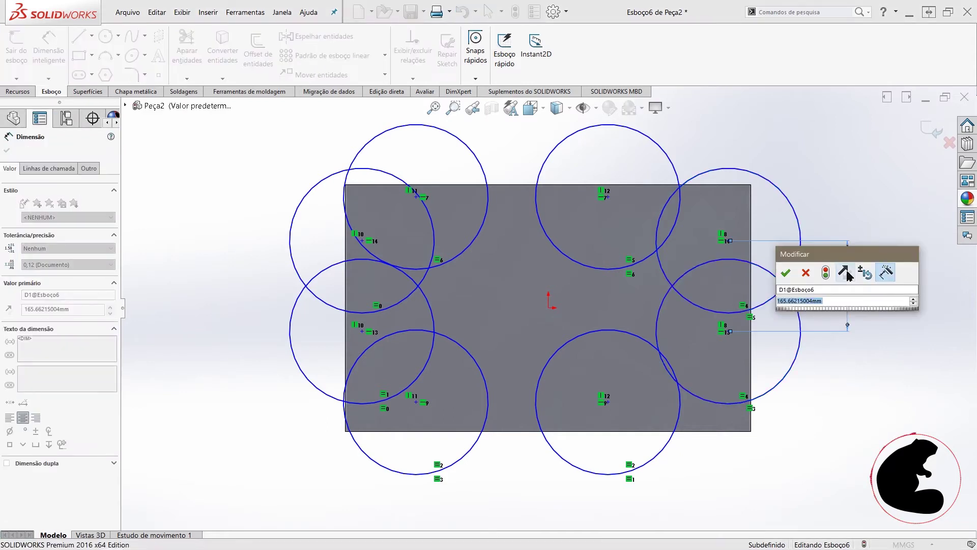
type("250")
key("Return")
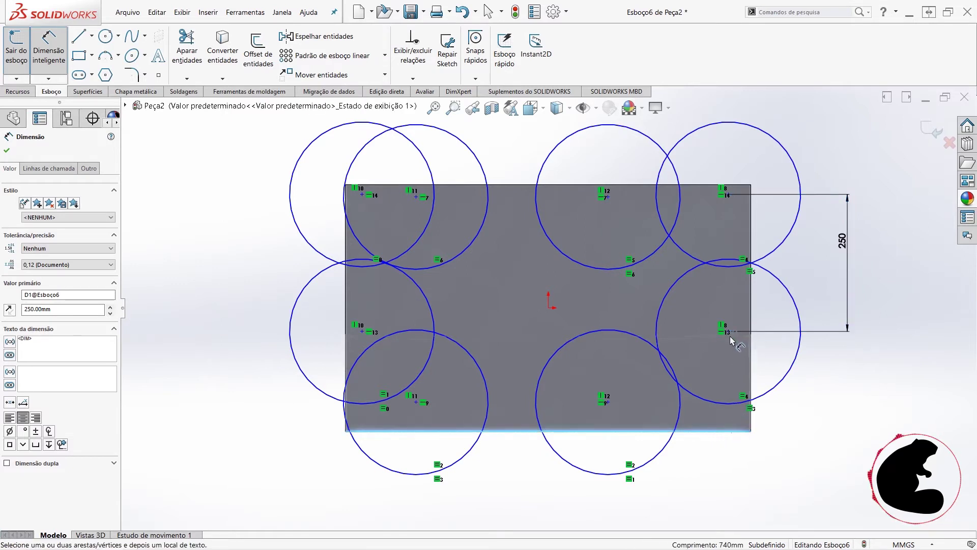
left_click(789, 373)
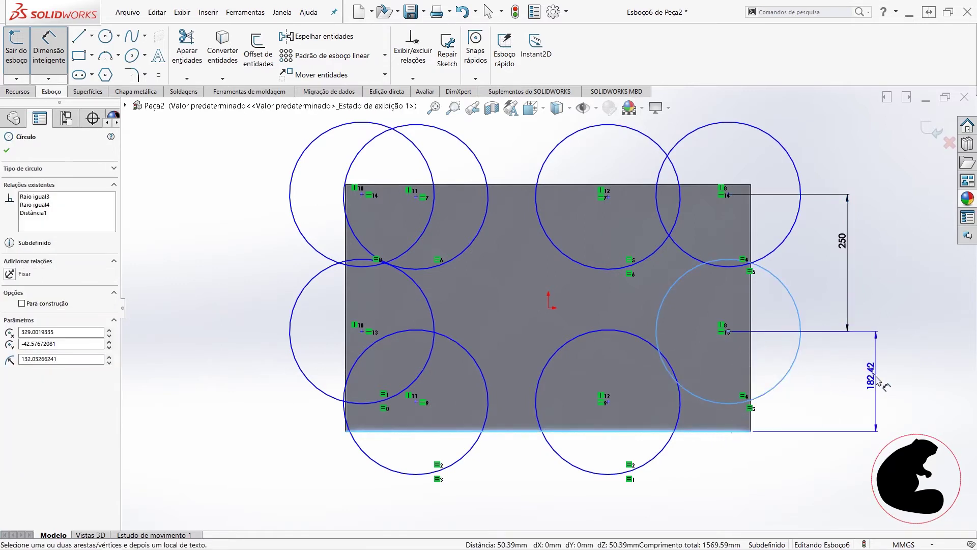
left_click(876, 382)
key("Return")
key("Escape")
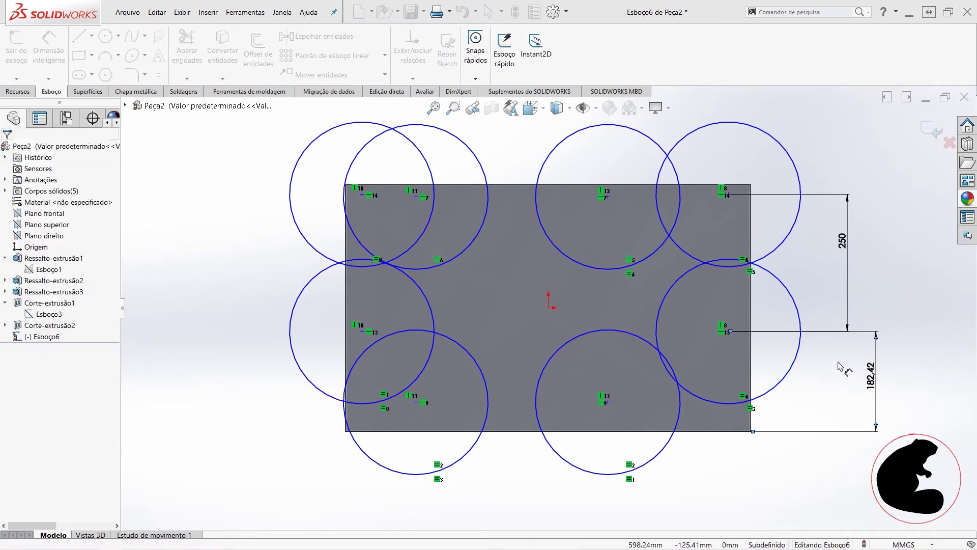
- Place a point at the right edge's midpoint and delete the 182.42 dimension
left_click(751, 308)
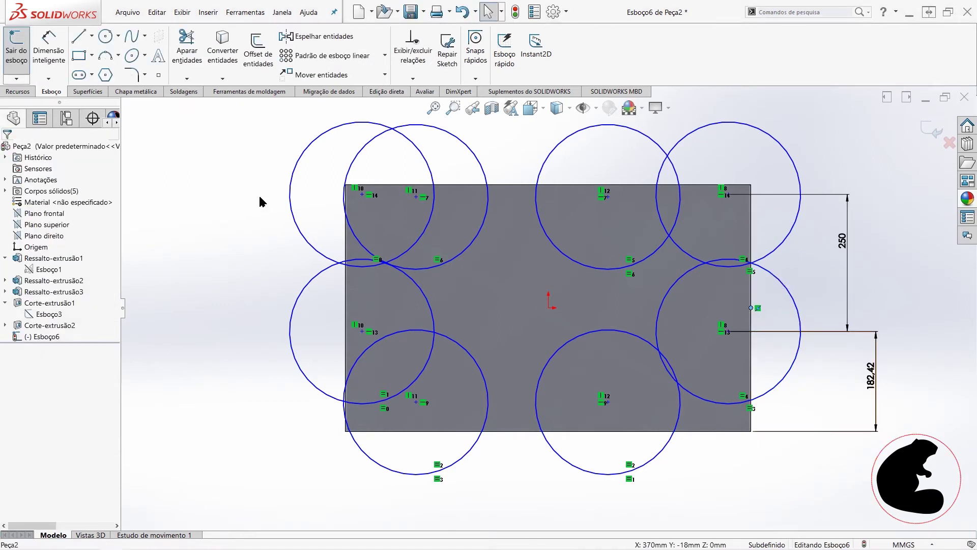
left_click(46, 58)
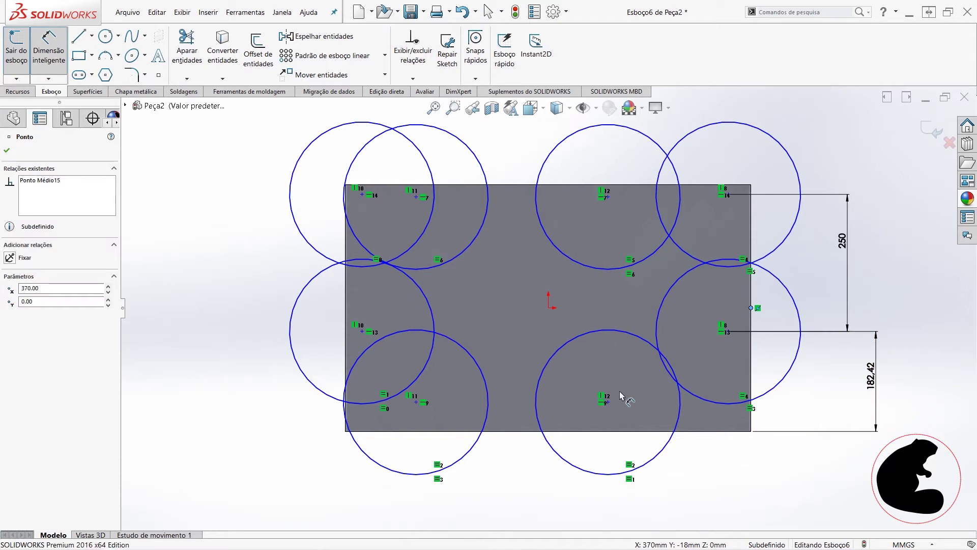
left_click(728, 331)
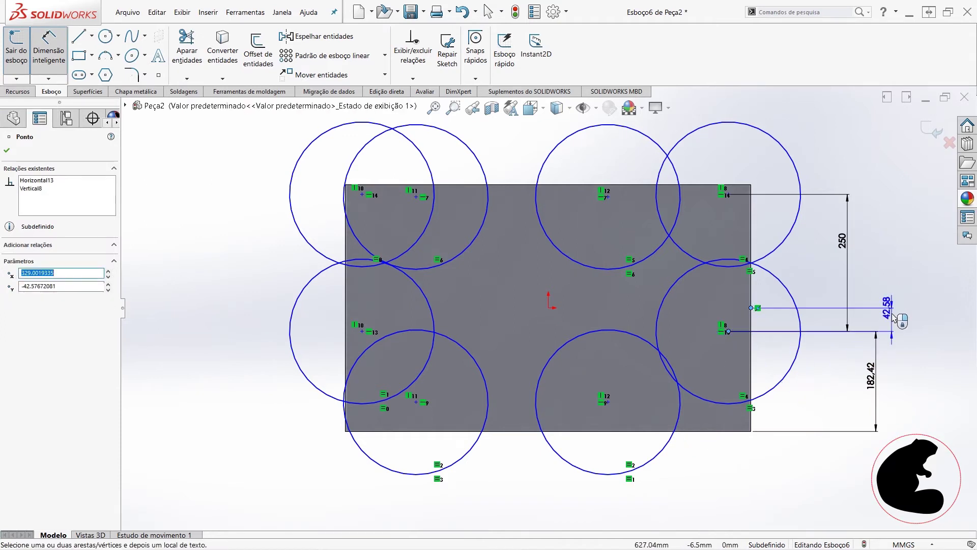
left_click(893, 317)
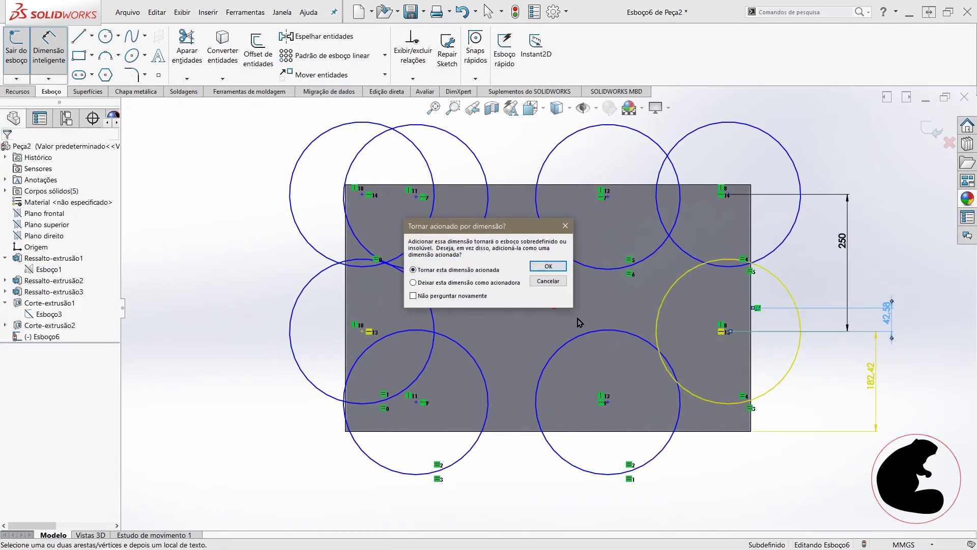
left_click(551, 282)
left_click(883, 408)
key("Escape")
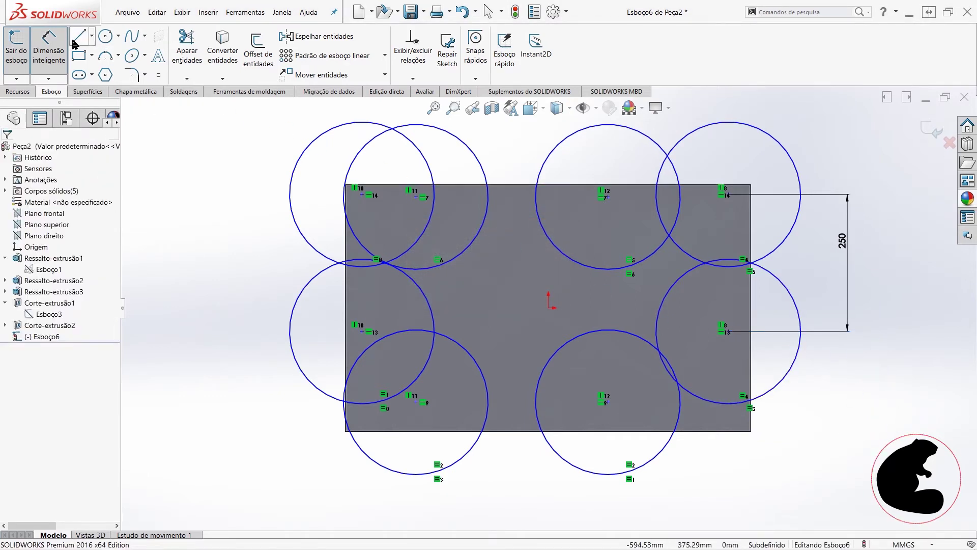
- Dimension the edge midpoint to the lower-right circle centre as 250/2 (125 mm)
left_click(750, 308)
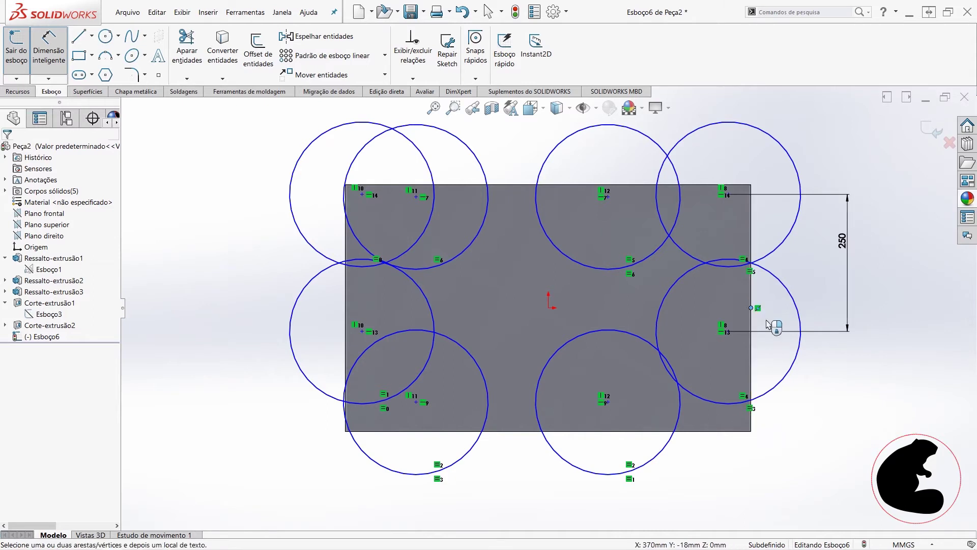
left_click(728, 332)
left_click(889, 316)
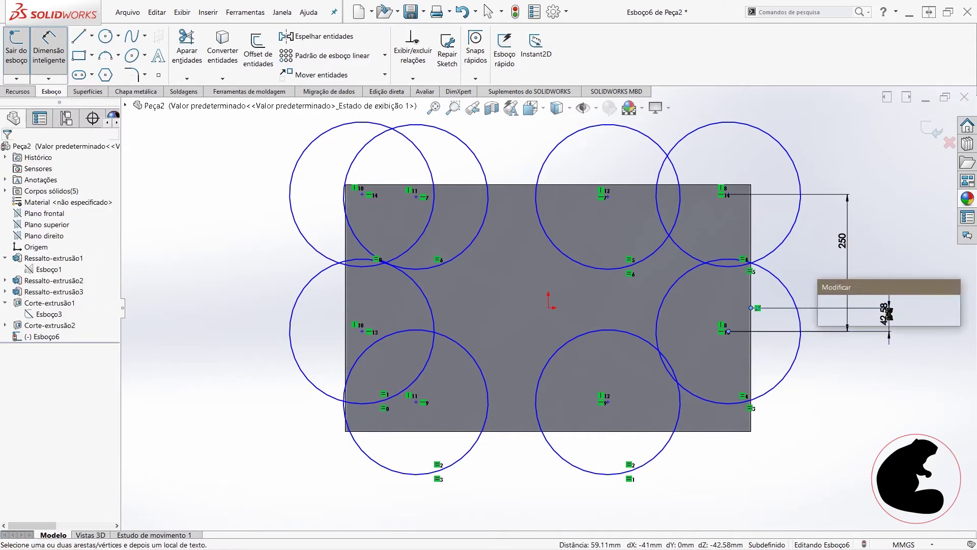
type("250/2")
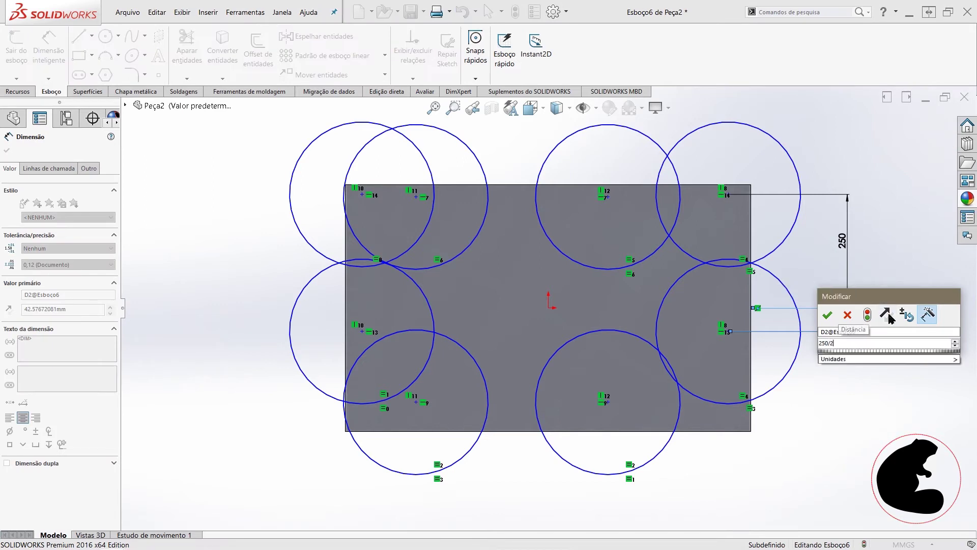
key("Return")
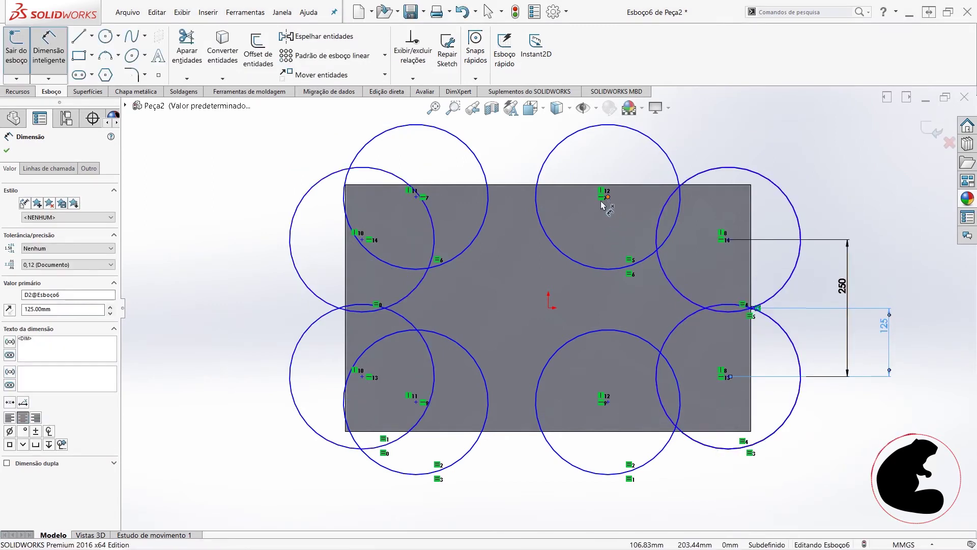
left_click(607, 197)
- Dimension the upper circle centres 400 apart, then change the spacing to 500
left_click(416, 197)
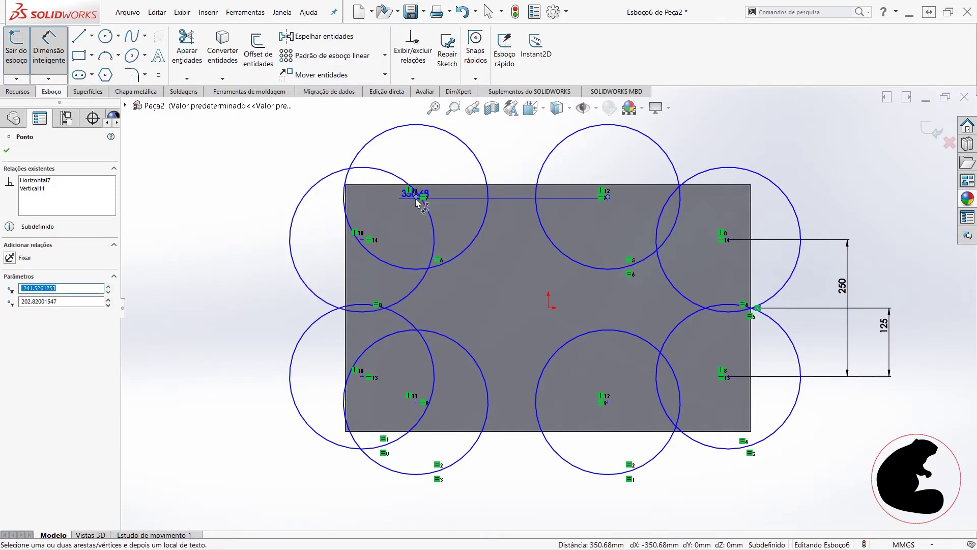
left_click(505, 149)
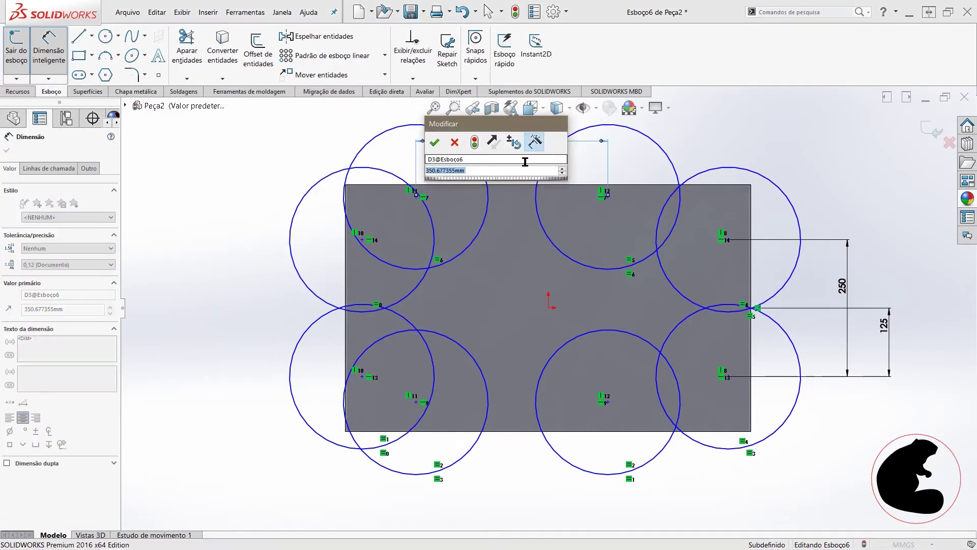
type("400")
key("Return")
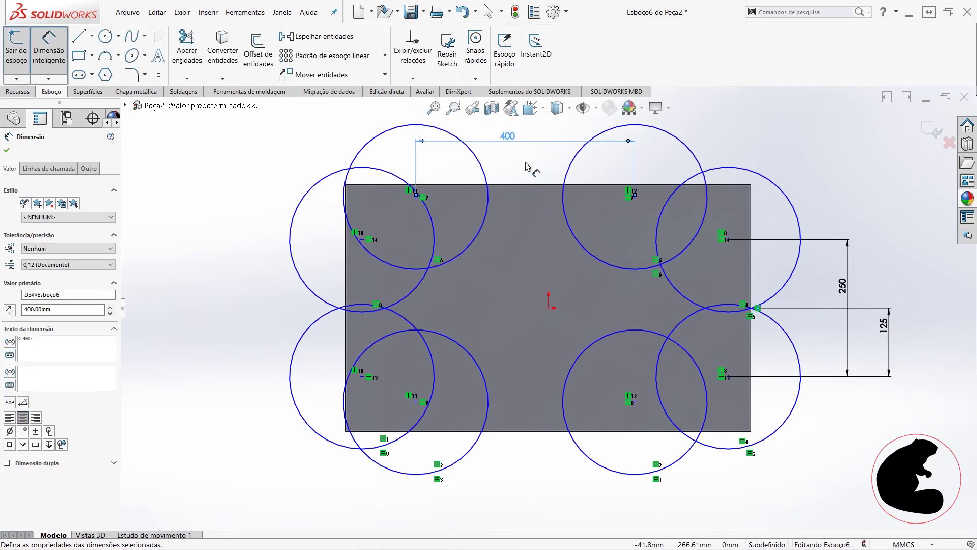
double_click(508, 136)
type("500")
key("Return")
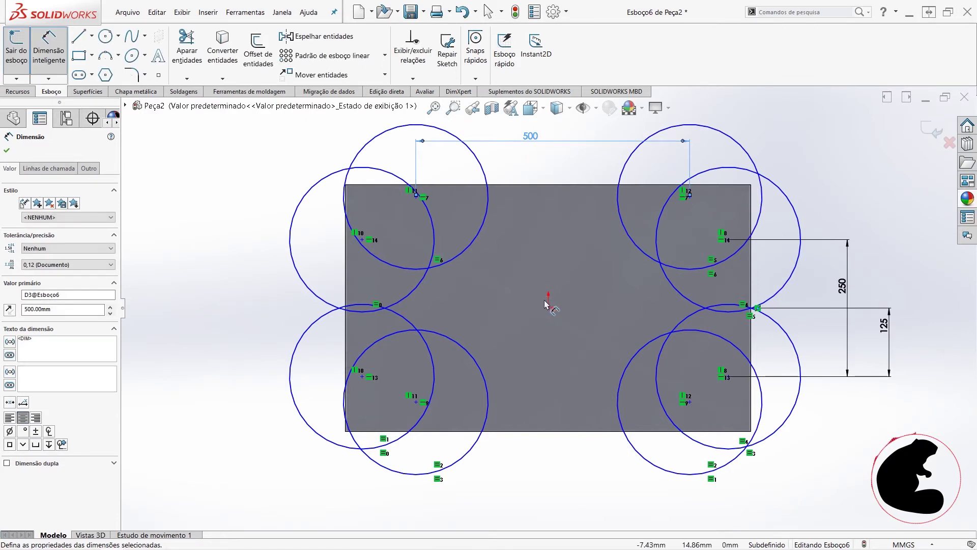
key("Escape")
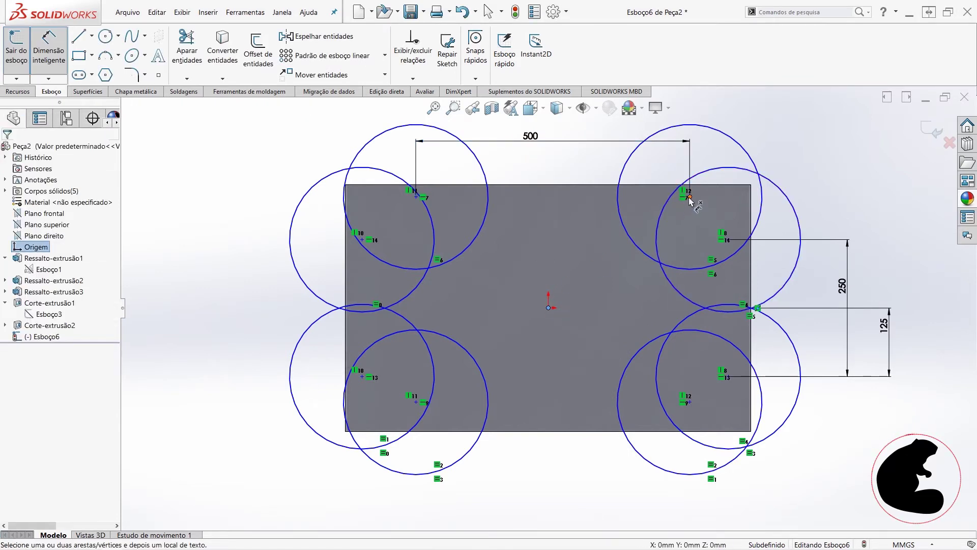
- Set the right-hand upper centre 250 horizontally from the sketch origin
left_click(689, 198)
left_click(574, 169)
type("2")
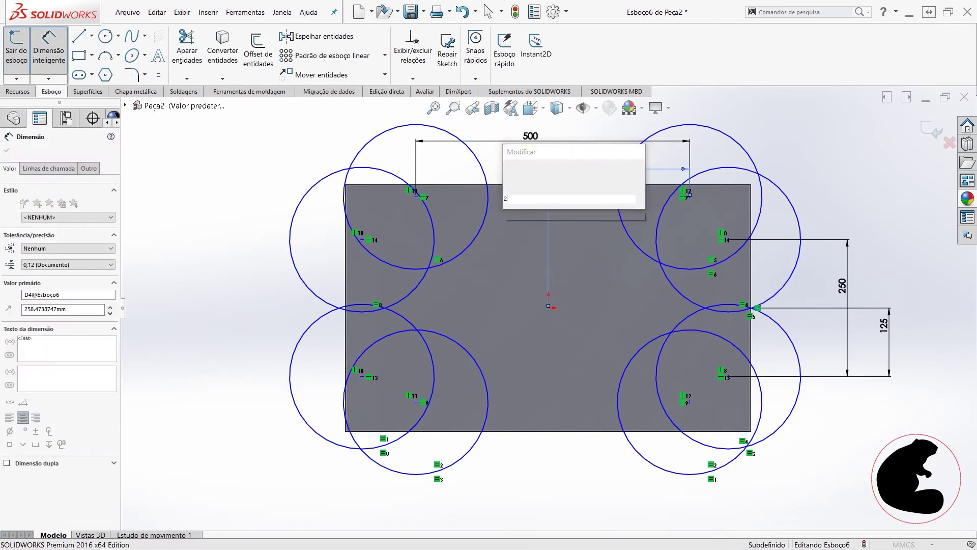
type("50")
key("Return")
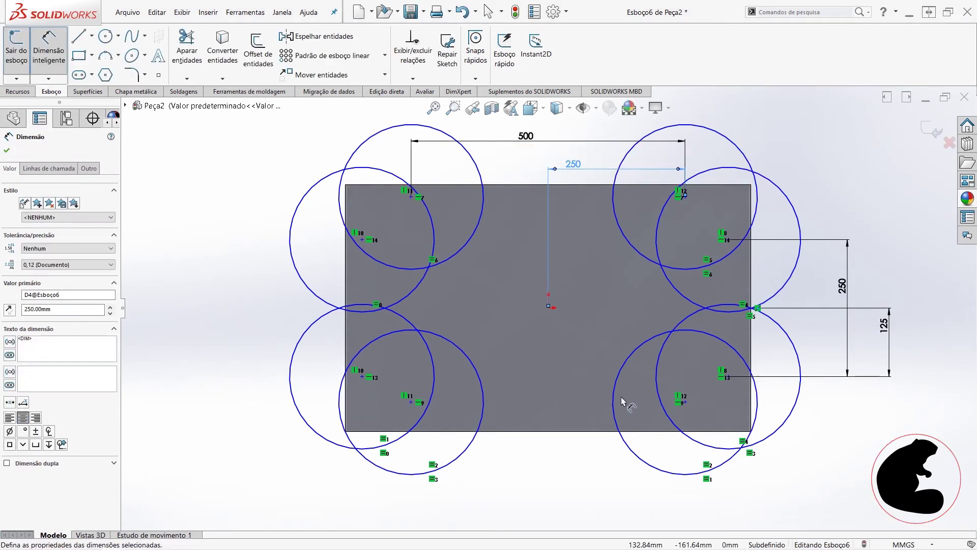
left_click(320, 192)
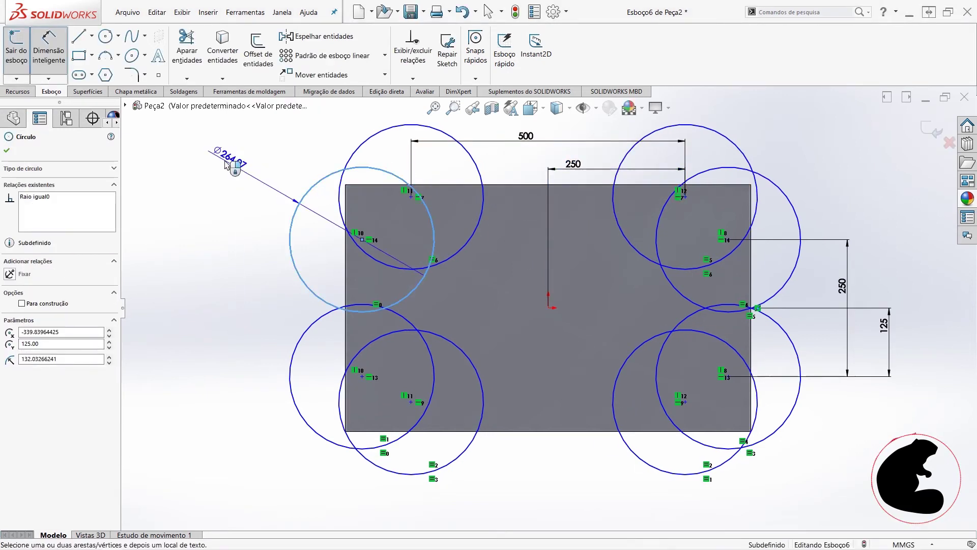
- Set the hole diameter to 4 mm and place the top-left centre 9 mm from the top edge
left_click(219, 149)
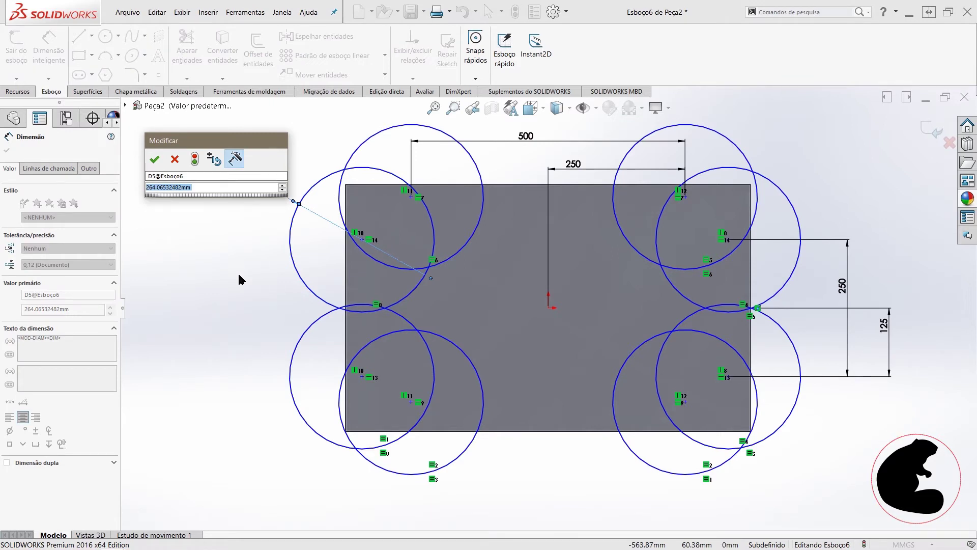
type("4")
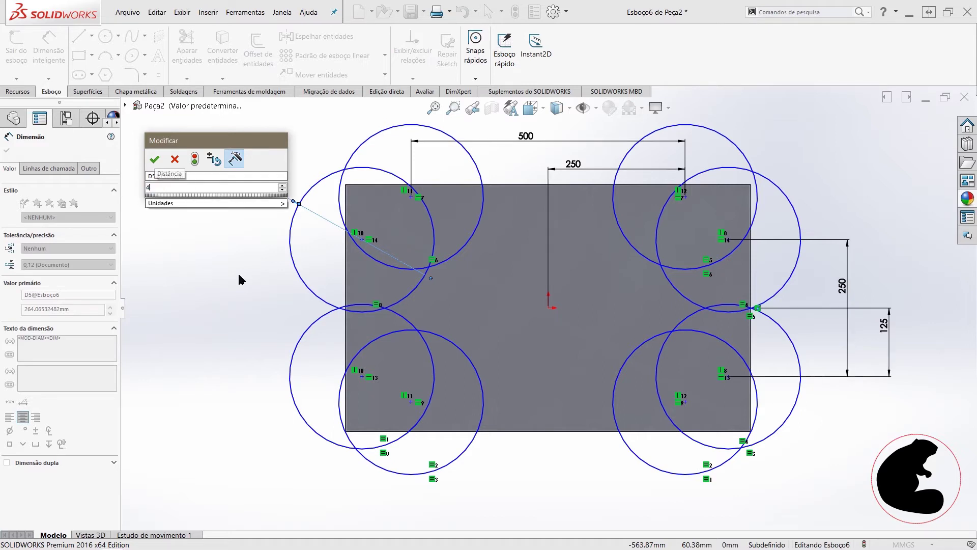
key("Return")
scroll(382, 201, "down", 3)
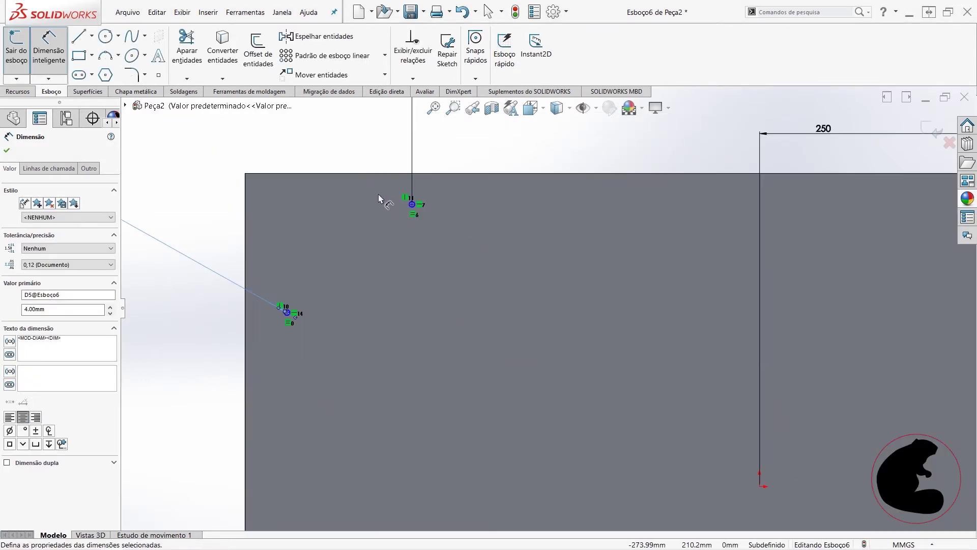
scroll(442, 224, "down", 3)
scroll(486, 257, "down", 3)
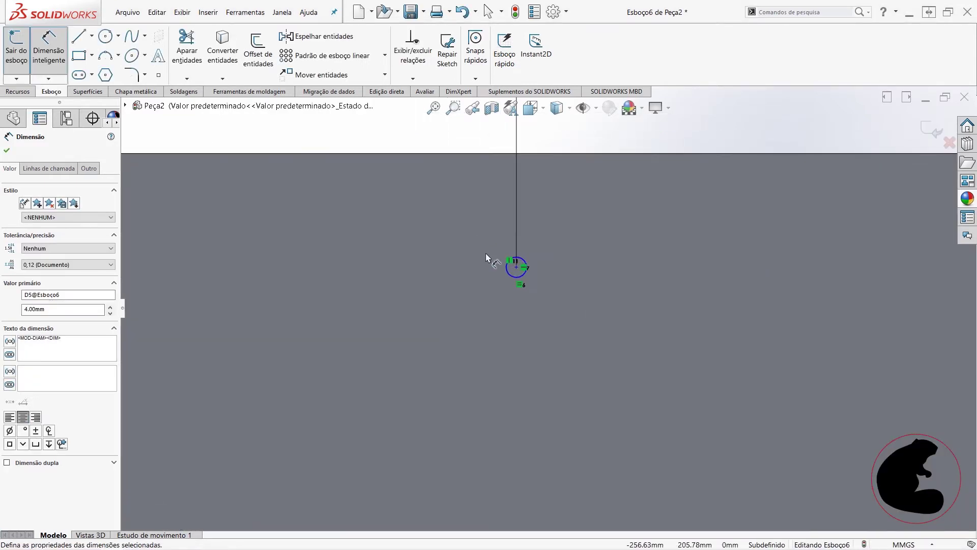
left_click(516, 267)
scroll(559, 178, "up", 3)
scroll(488, 188, "up", 1)
left_click(454, 172)
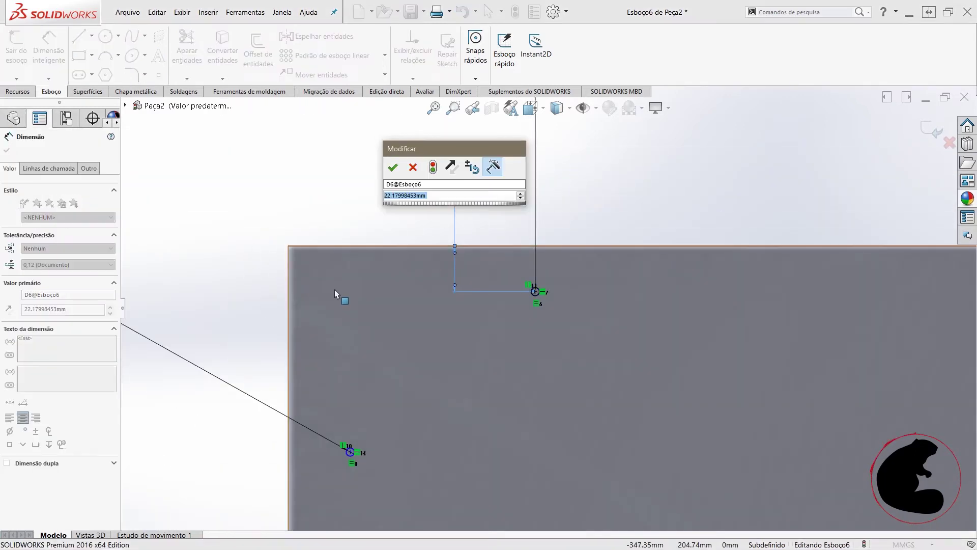
type("9")
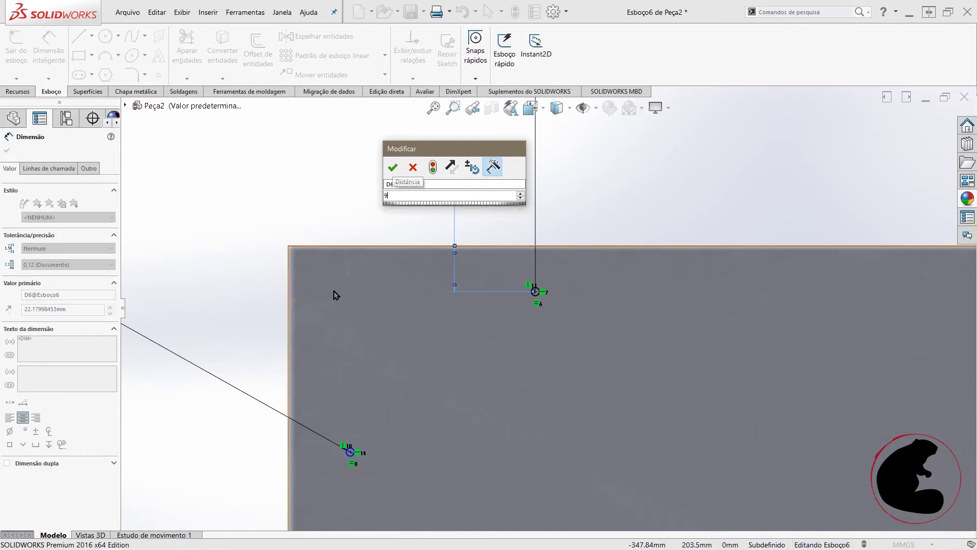
key("Return")
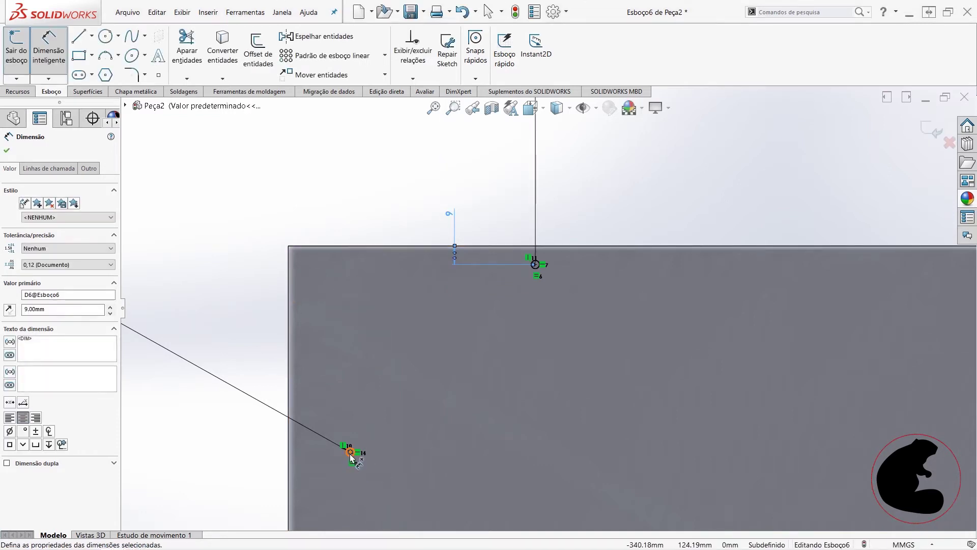
- Dimension the left hole centre 9 mm from the panel's left edge
left_click(350, 453)
left_click(289, 403)
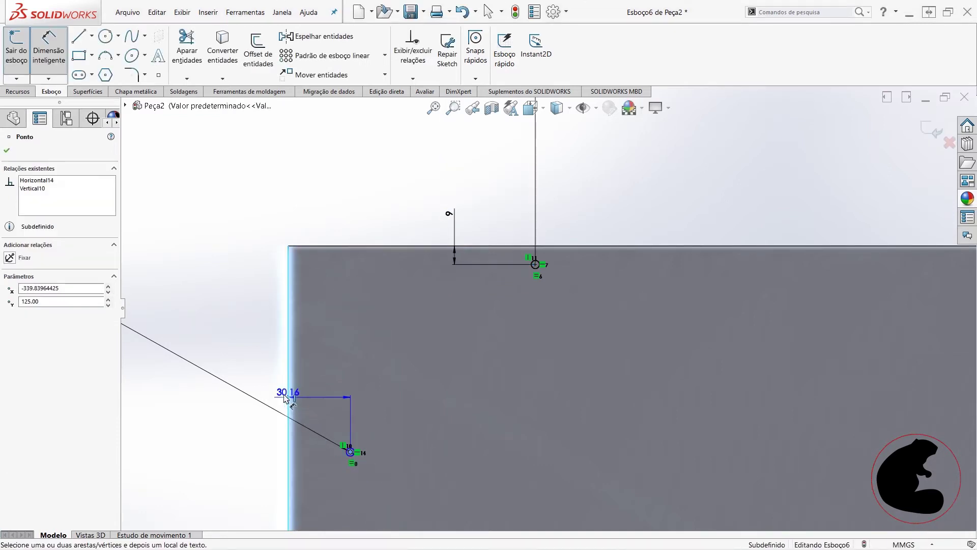
left_click(250, 366)
type("9")
key("Return")
key("f")
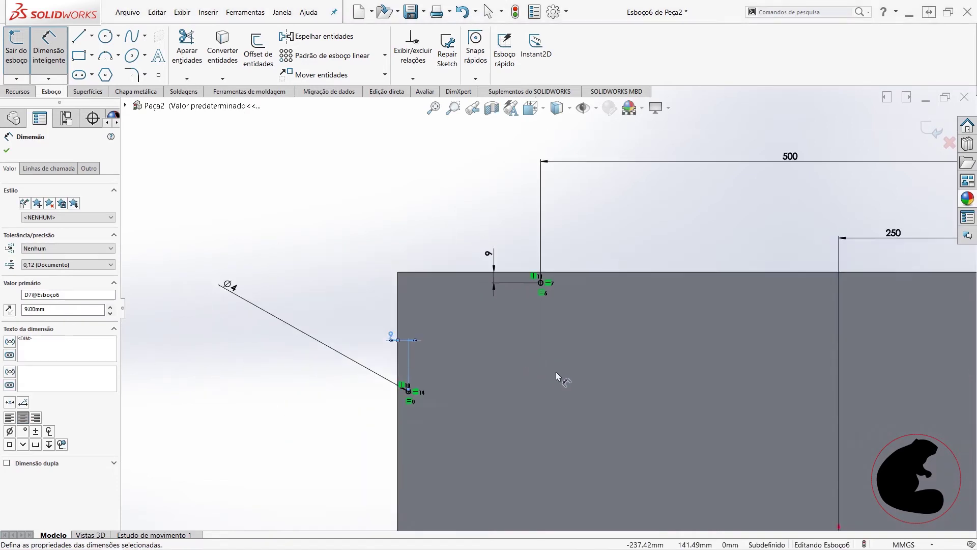
- Dimension the lower-left hole centre 9 mm from the bottom edge
scroll(548, 443, "down", 3)
scroll(527, 420, "down", 3)
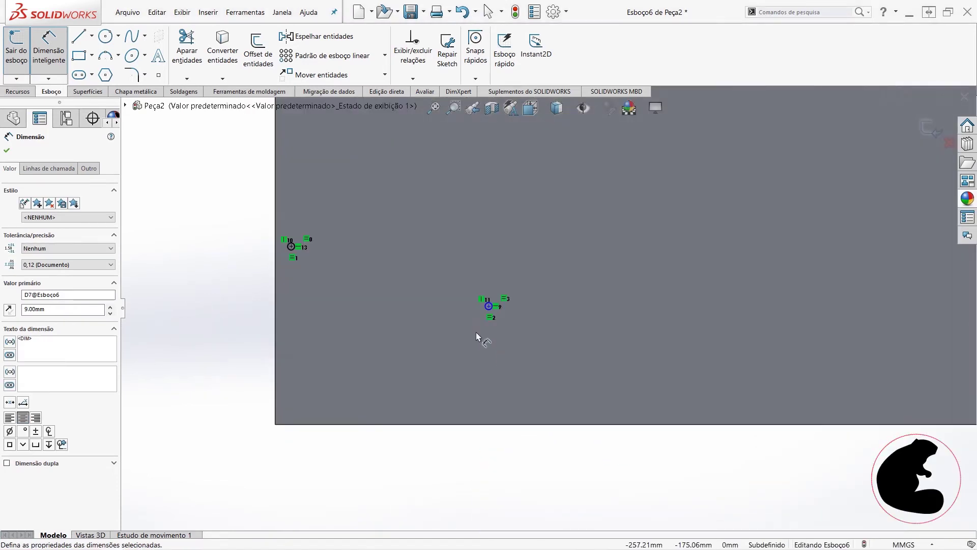
scroll(482, 338, "down", 3)
scroll(491, 319, "down", 2)
left_click(518, 292)
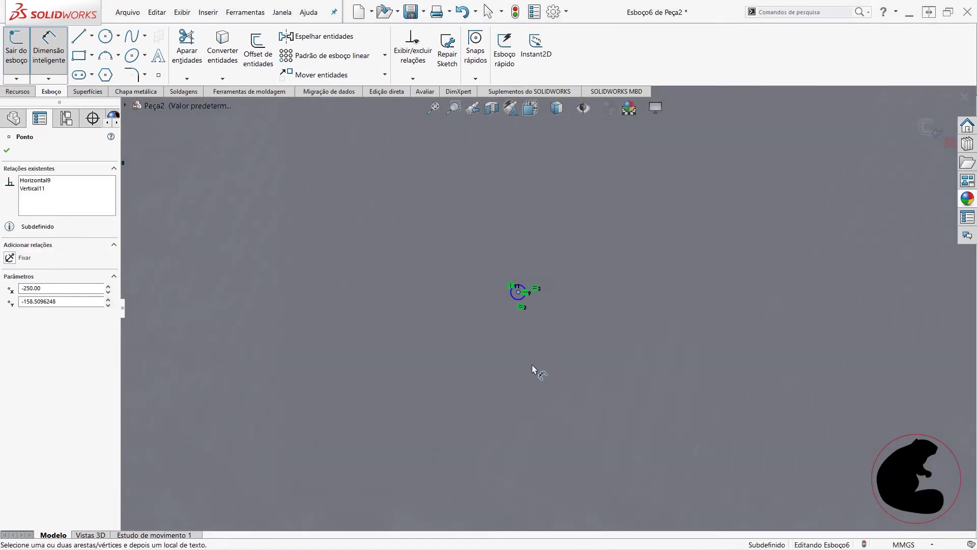
scroll(539, 397, "up", 1)
left_click(549, 406)
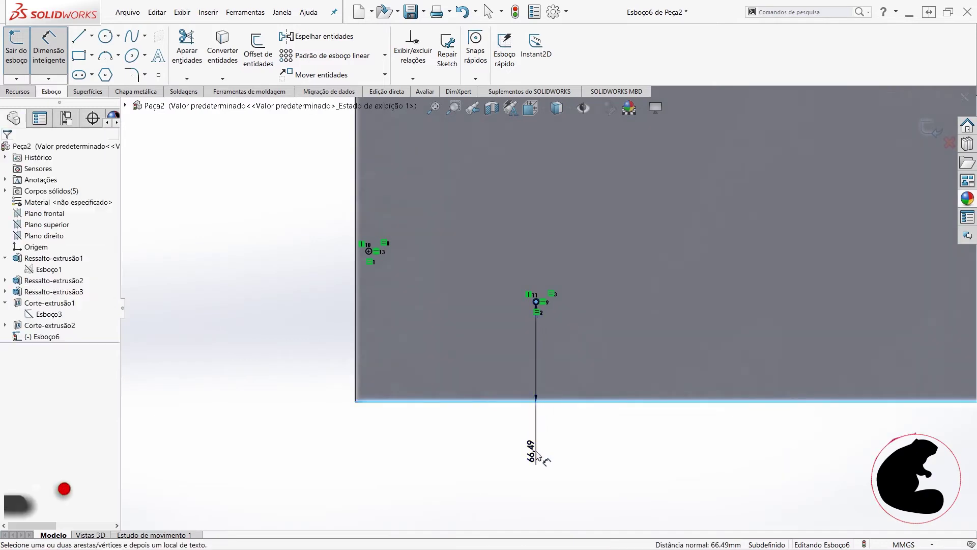
left_click(538, 452)
type("9")
key("Return")
- Dimension the right hole centre 9 mm from the right edge, fully defining the sketch
scroll(610, 418, "up", 5)
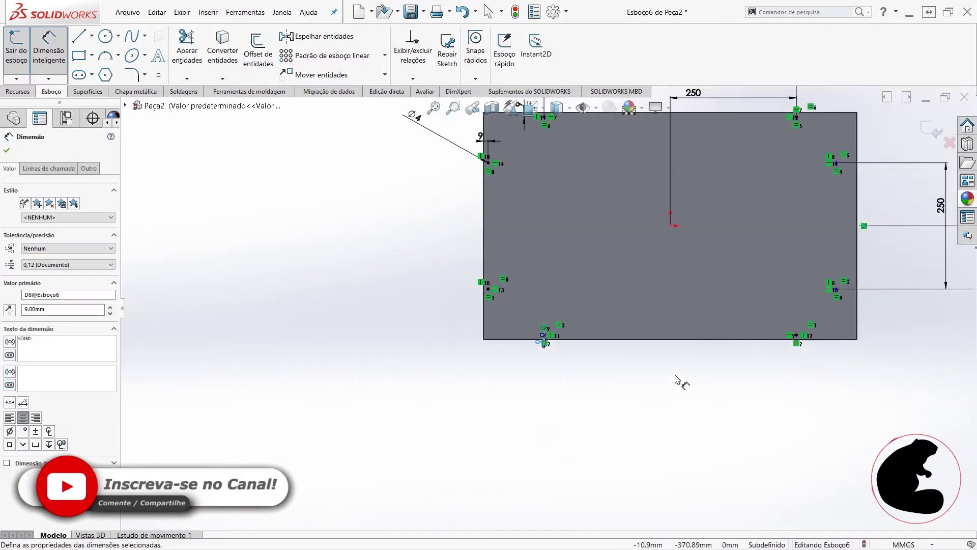
scroll(748, 265, "down", 3)
scroll(801, 395, "down", 3)
scroll(738, 321, "down", 2)
scroll(764, 323, "down", 1)
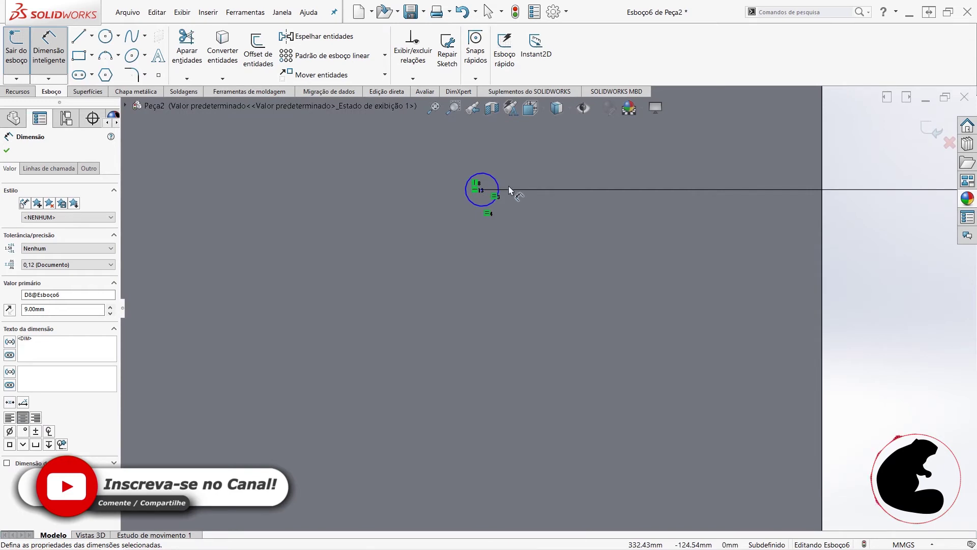
left_click(496, 200)
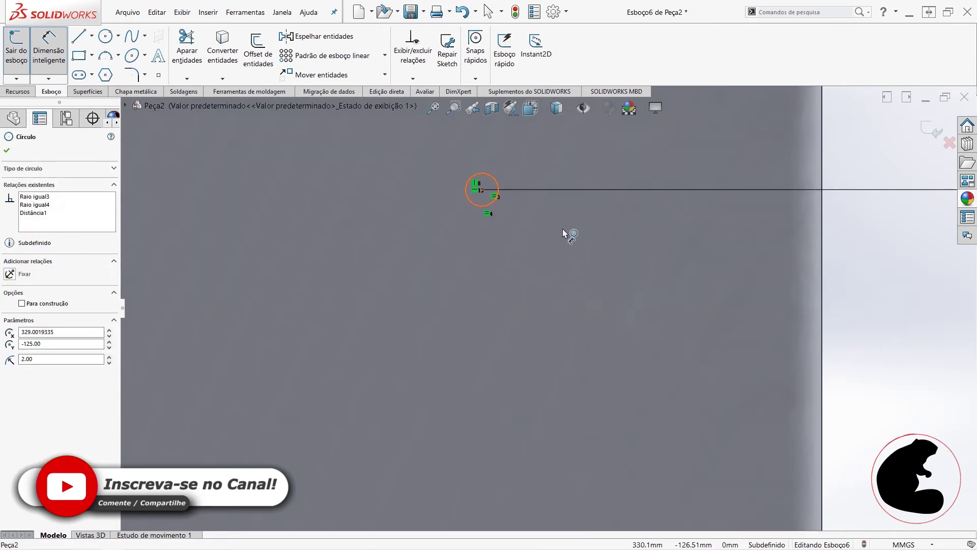
left_click(821, 248)
left_click(860, 249)
type("9")
key("Return")
scroll(855, 285, "up", 2)
key("z")
key("z")
key("z")
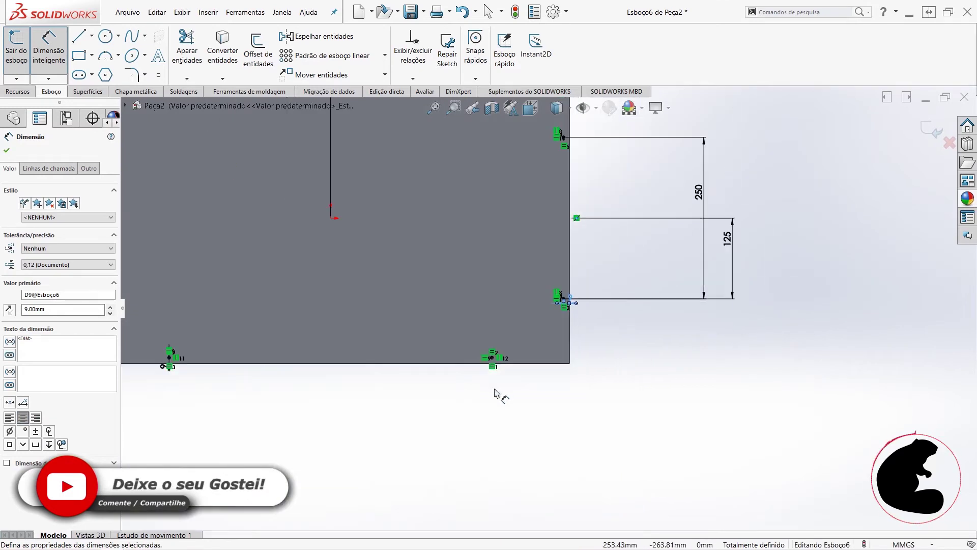
key("z")
key("z")
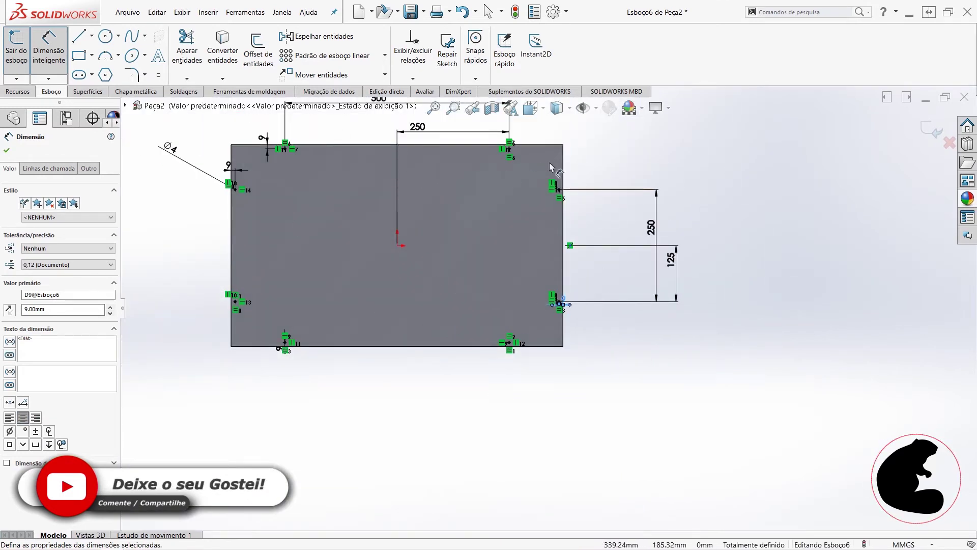
scroll(550, 167, "down", 2)
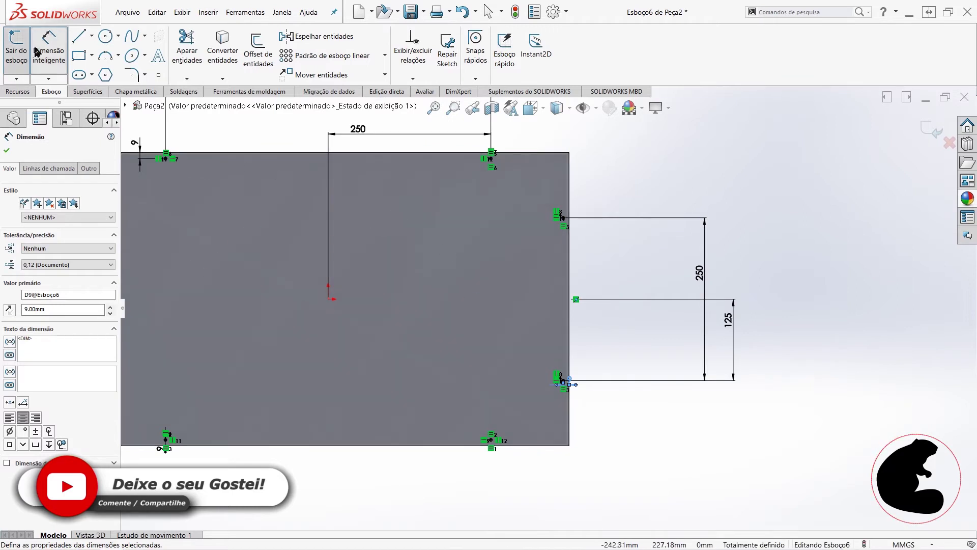
left_click(18, 91)
- Extrude-cut the eight Ø4 mm holes as Corte-extrusão3 and orbit to inspect the box
left_click(219, 43)
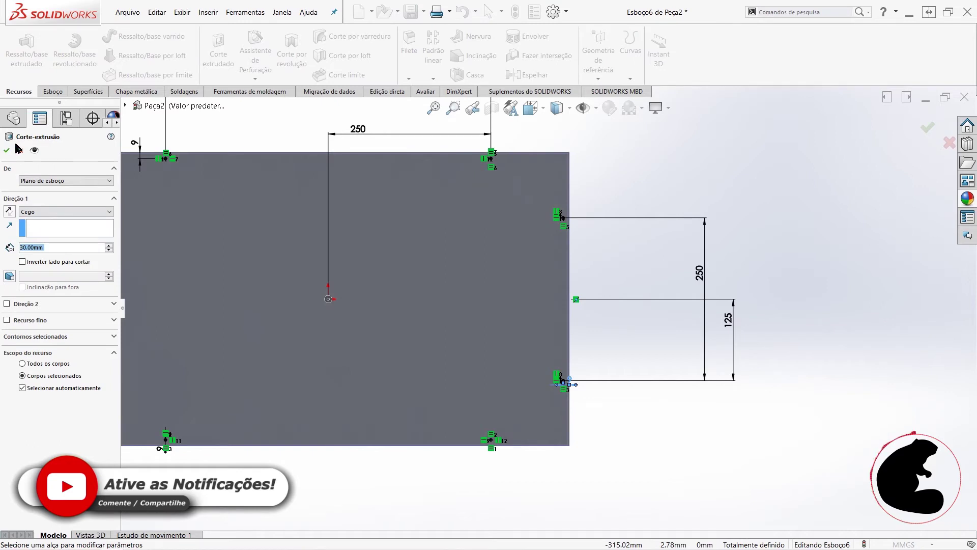
left_click(4, 155)
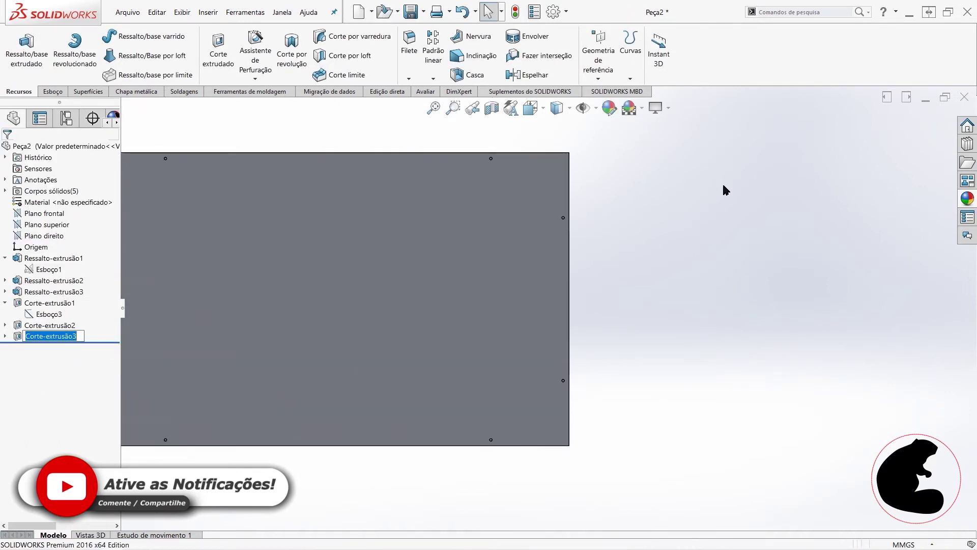
scroll(604, 267, "up", 3)
middle_click_drag(657, 366, 683, 382)
mouse_move(485, 221)
middle_mouse_down()
mouse_move(574, 251)
mouse_move(506, 334)
mouse_move(573, 200)
mouse_move(548, 321)
mouse_move(497, 295)
mouse_move(534, 326)
middle_mouse_up()
left_click(55, 215)
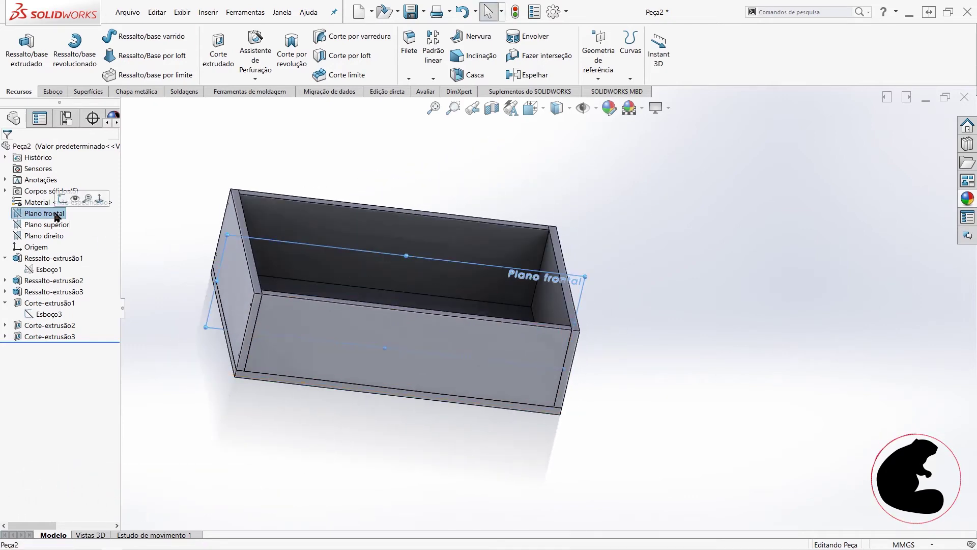
mouse_move(626, 331)
middle_mouse_down()
mouse_move(618, 360)
mouse_move(585, 386)
mouse_move(383, 364)
middle_mouse_up()
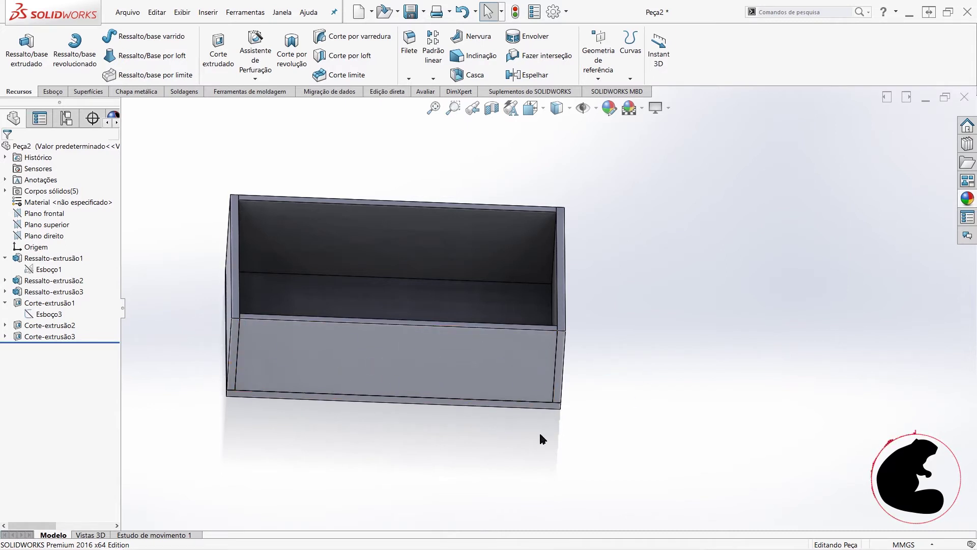
- Start a new sketch on the cabinet's front face, viewed normal to it
left_click(412, 359)
left_click(706, 356)
left_click(342, 347)
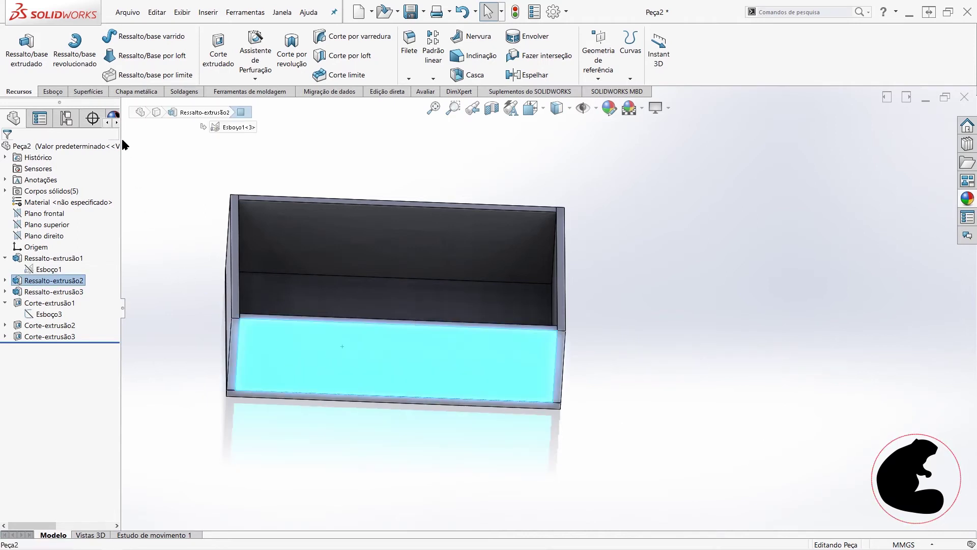
left_click(53, 91)
left_click(15, 51)
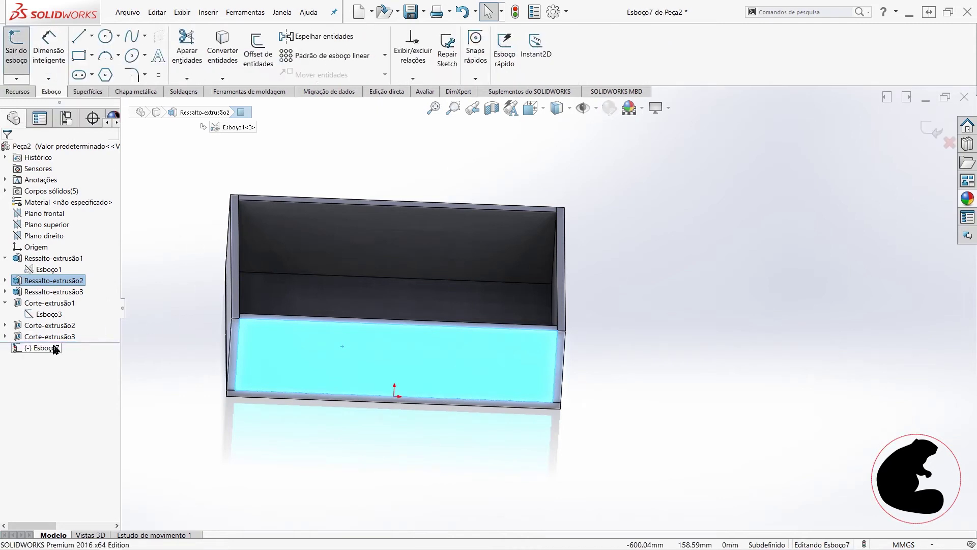
right_click(55, 349)
left_click(68, 332)
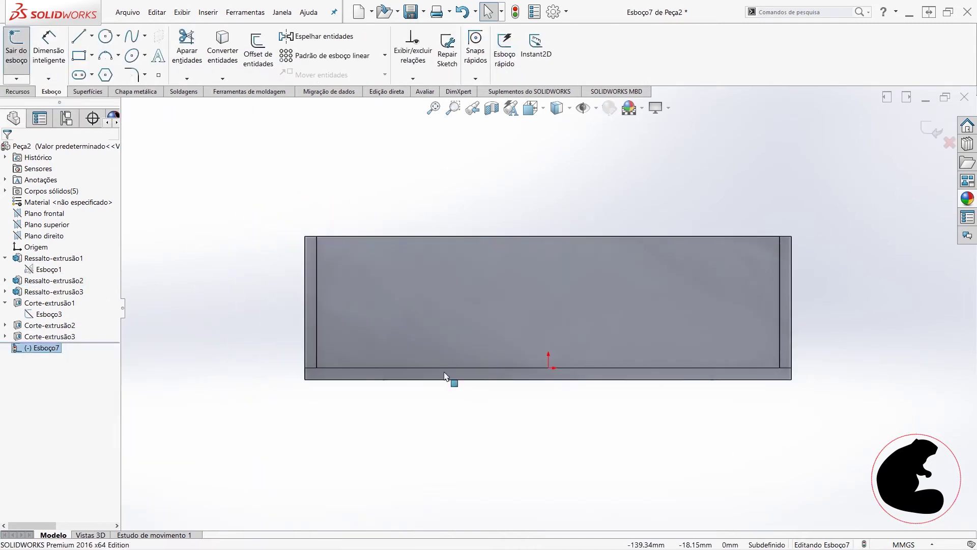
- Draw a corner rectangle surrounding the whole cabinet
left_click(79, 57)
left_click(240, 179)
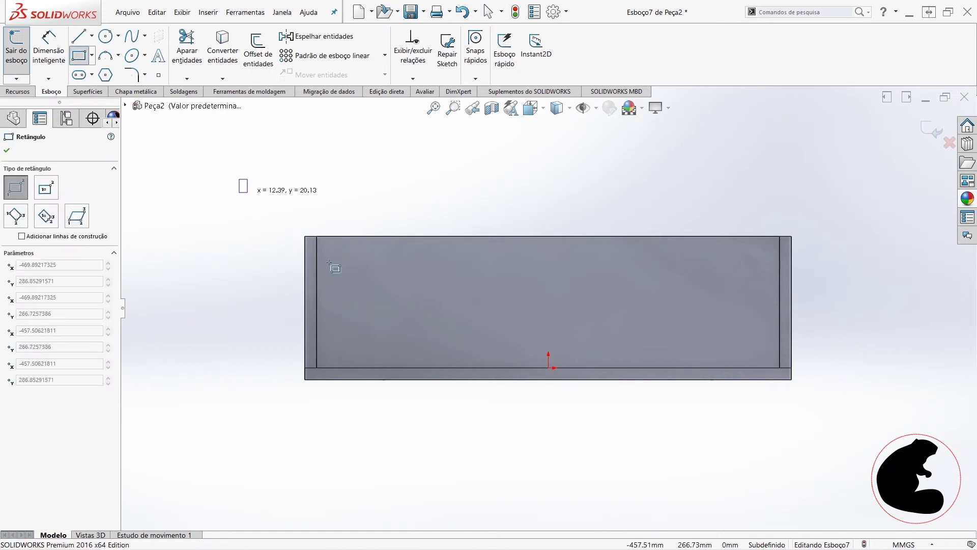
key("Escape")
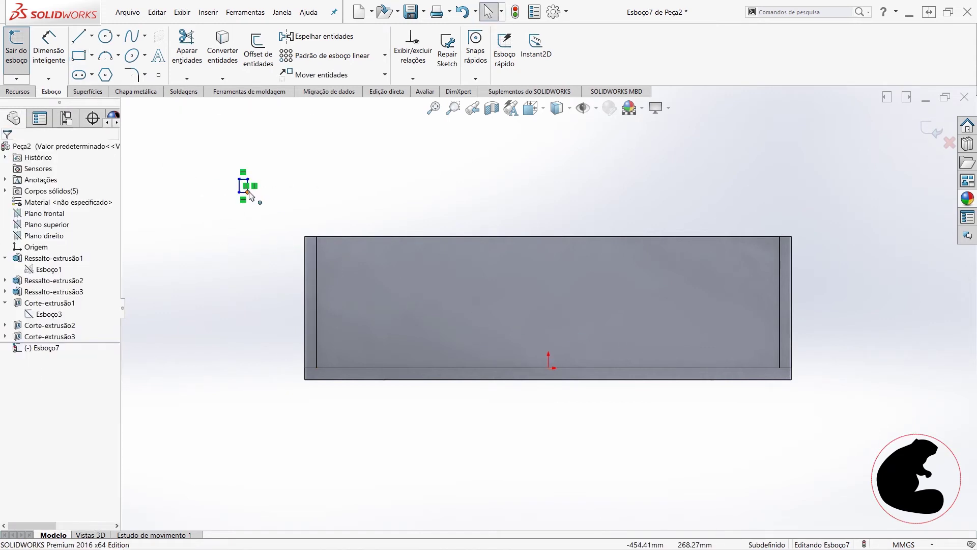
left_click_drag(247, 192, 841, 403)
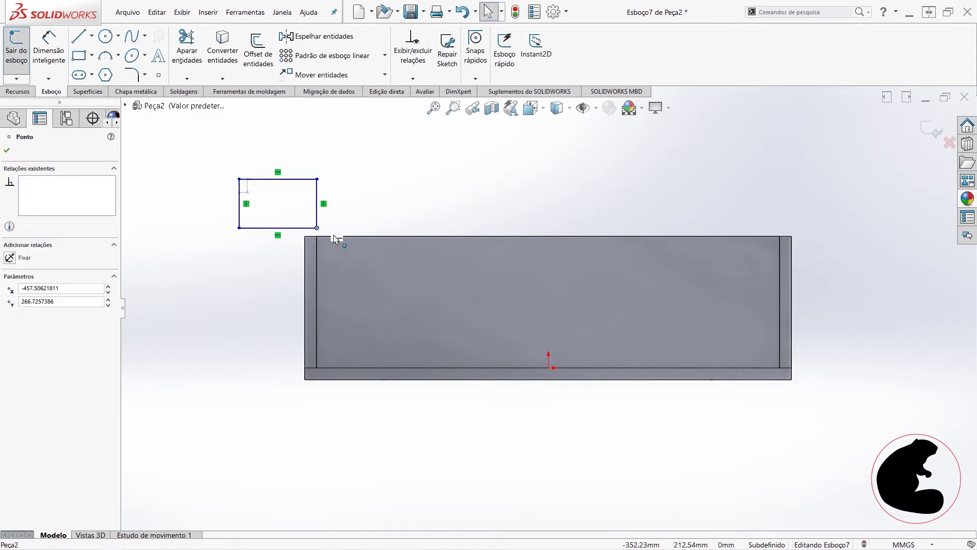
left_click(836, 441)
- Make the rectangle's bottom midpoint vertical with the origin
left_click(541, 403)
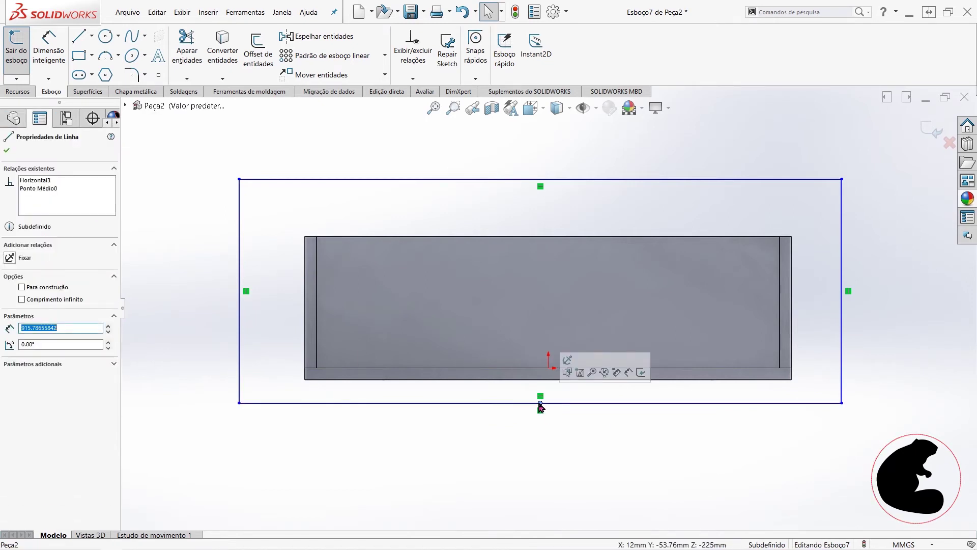
left_click(540, 403)
left_click(548, 367, "ctrl")
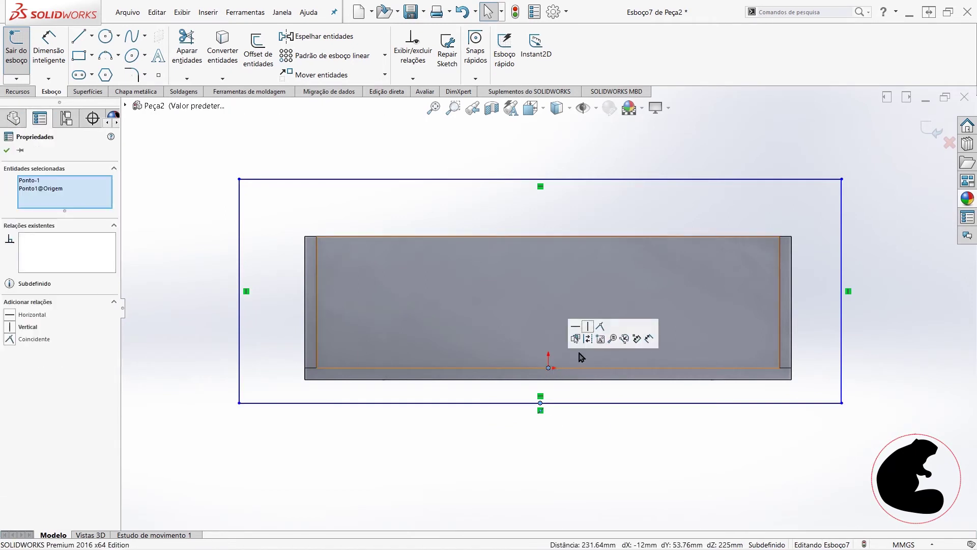
left_click(588, 326)
left_click(581, 457)
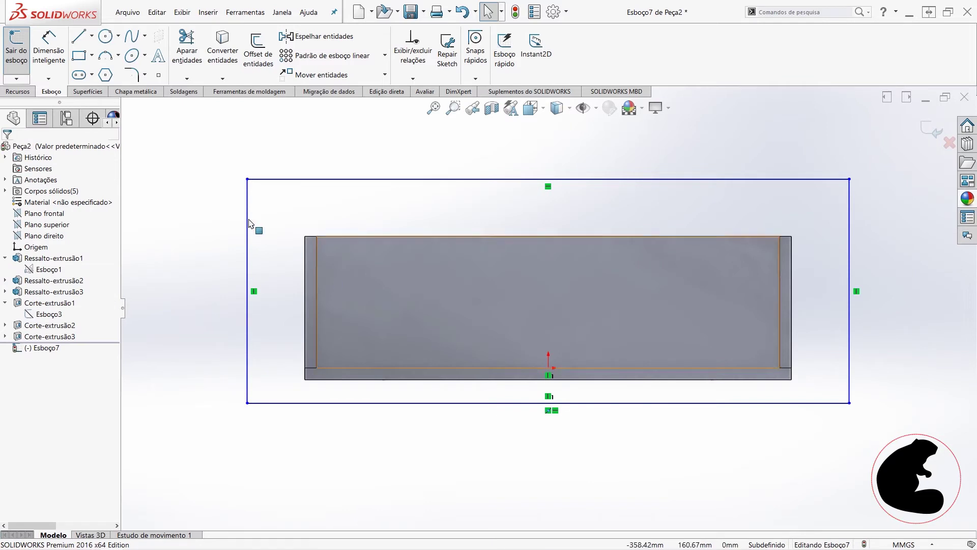
left_click(66, 74)
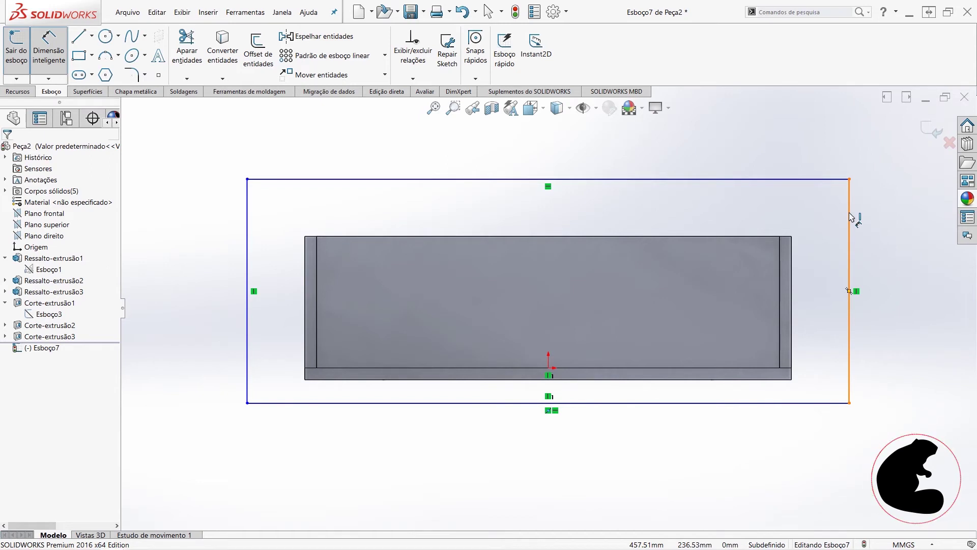
left_click(849, 216)
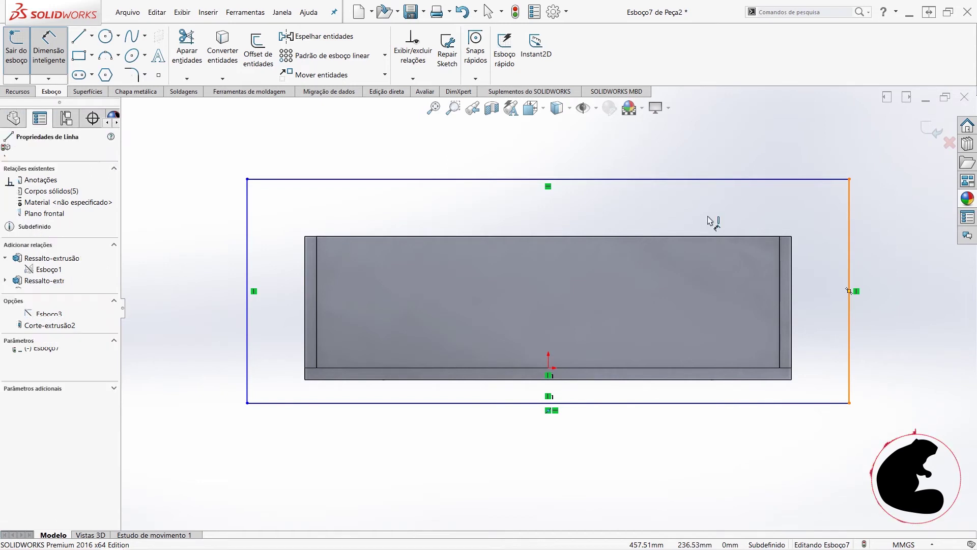
- Dimension the rectangle's width to 800 mm
left_click(247, 219)
left_click(502, 151)
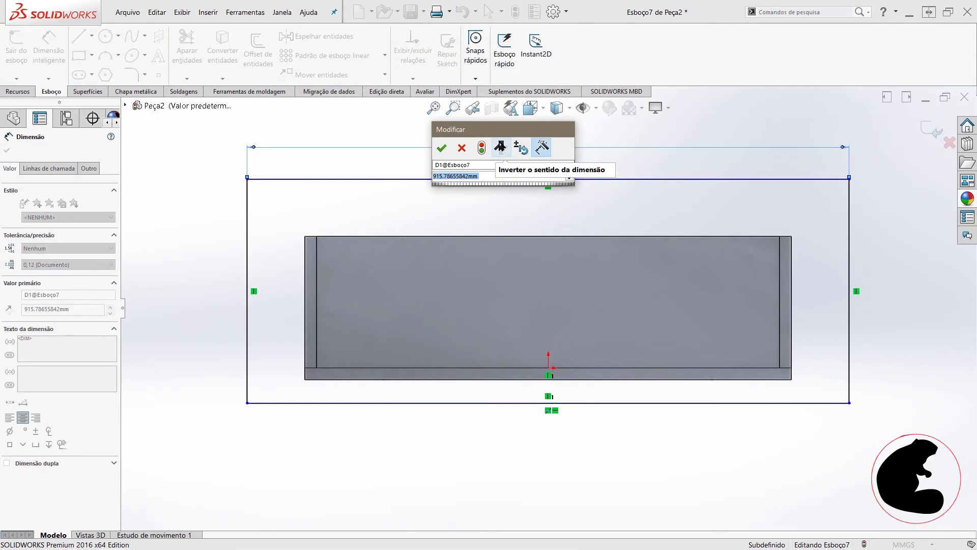
type("790")
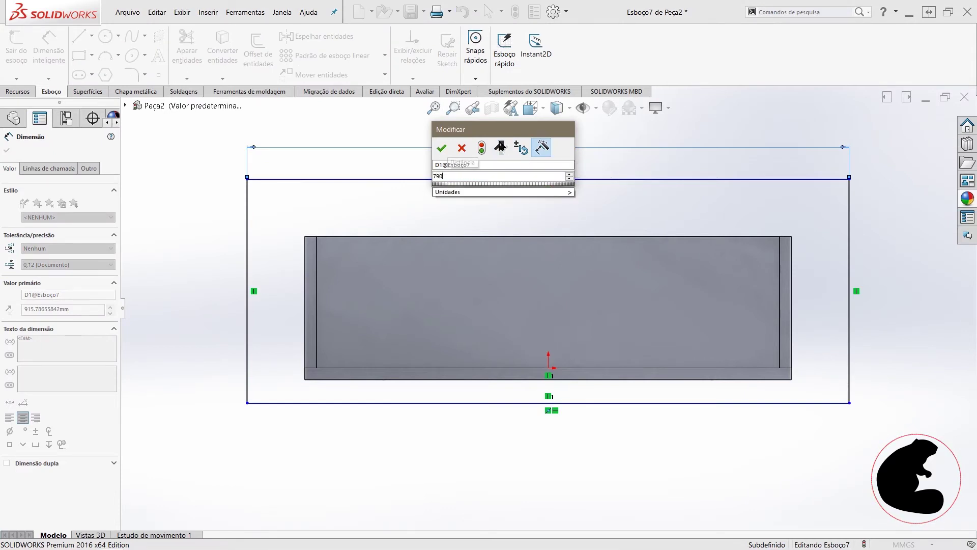
key("Return")
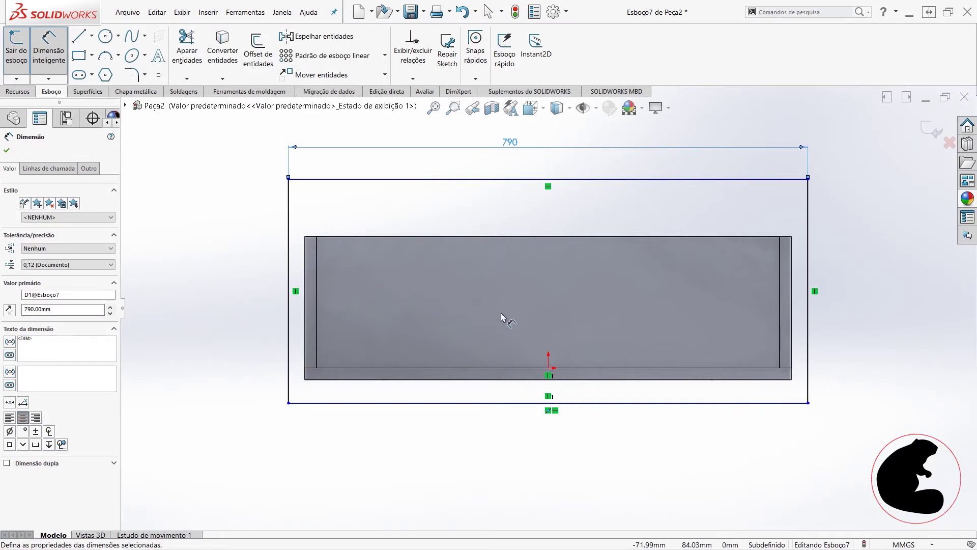
double_click(511, 144)
key("BackSpace")
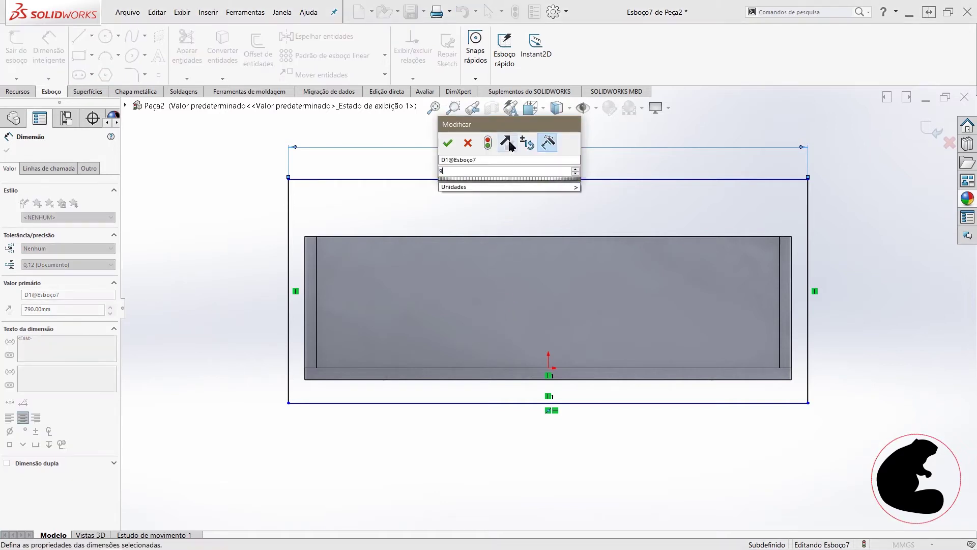
type("800")
key("Return")
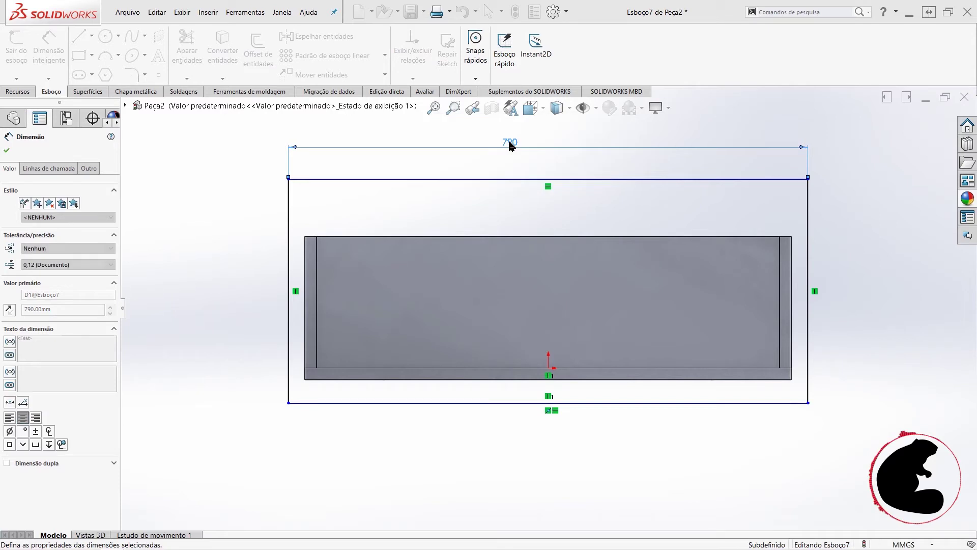
- Add a bottom offset from the cabinet's bottom edge and a rectangle height dimension
left_click(613, 403)
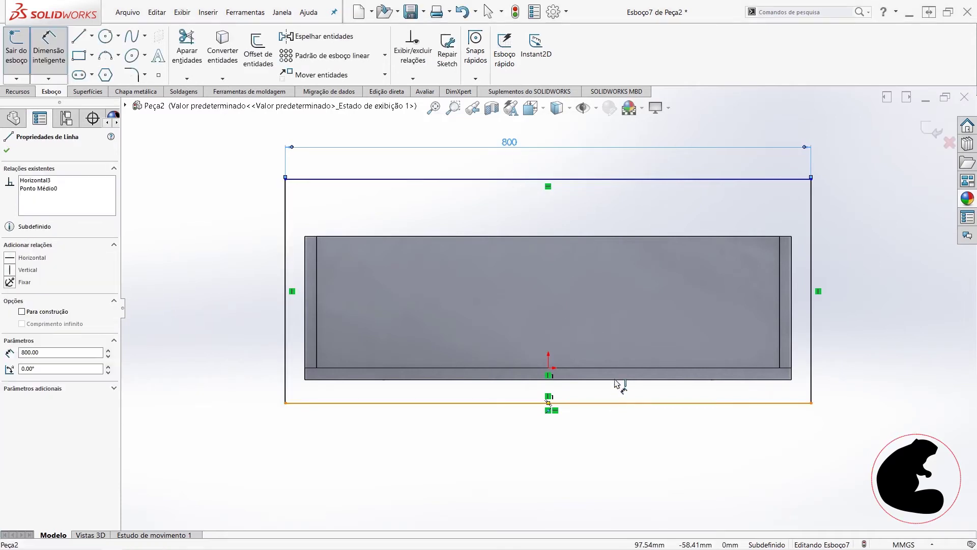
left_click(617, 380)
left_click(855, 362)
type("50")
key("Return")
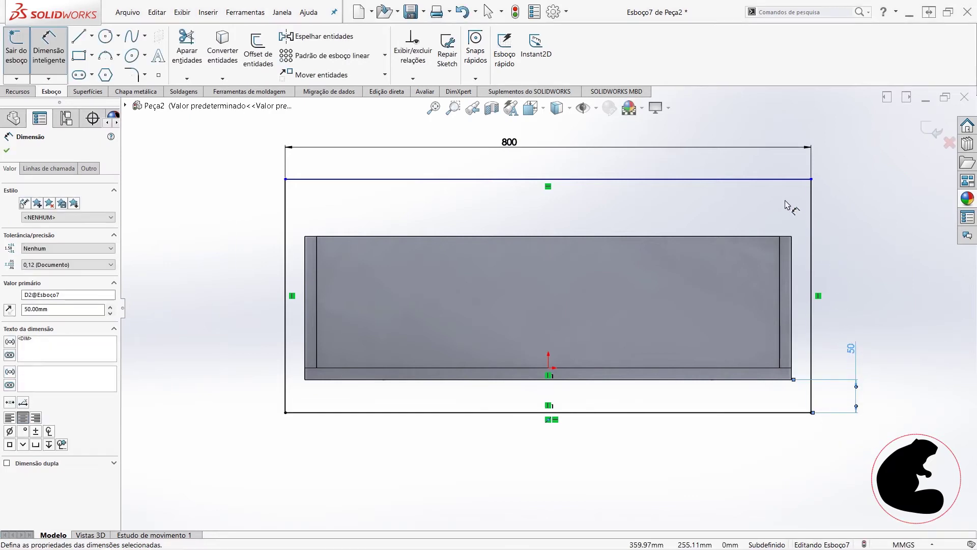
left_click(811, 208)
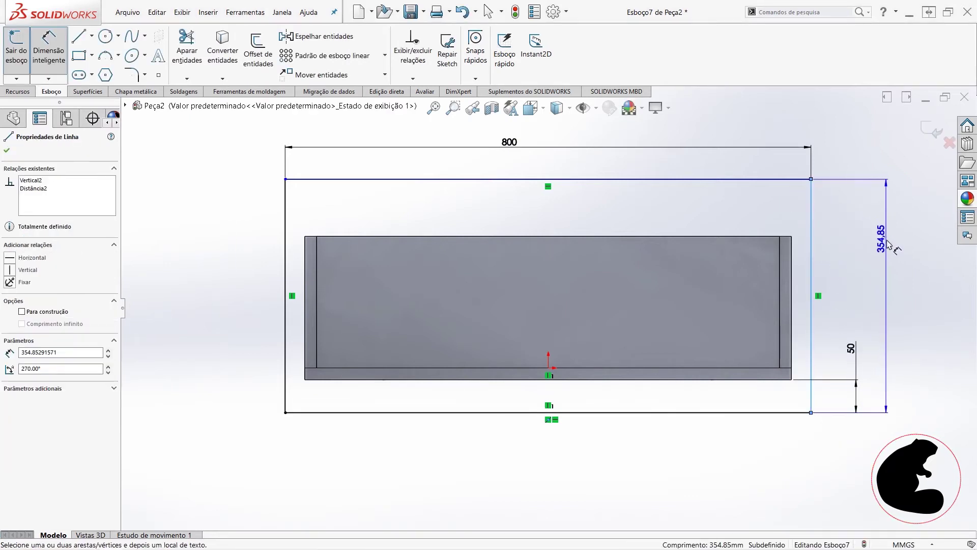
left_click(890, 245)
type("40")
key("BackSpace")
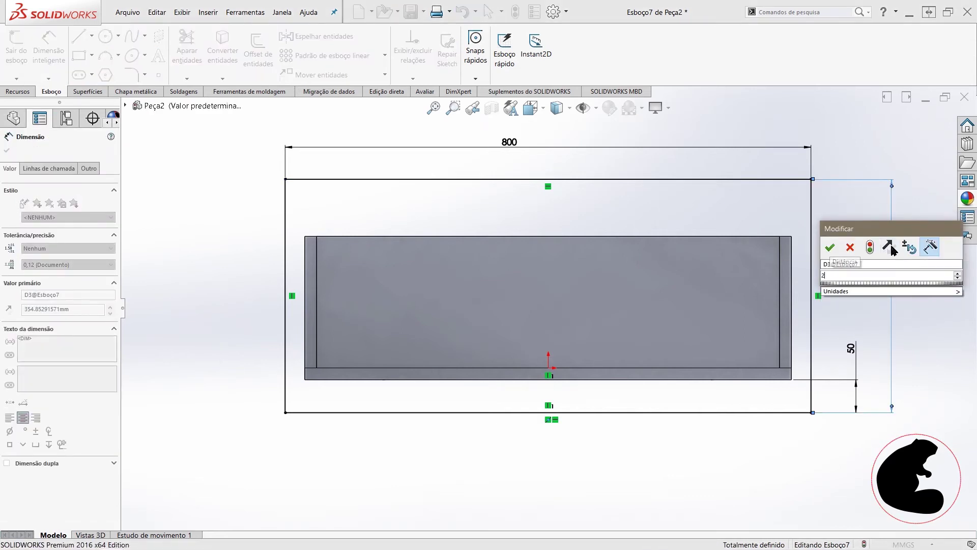
type("350")
key("Return")
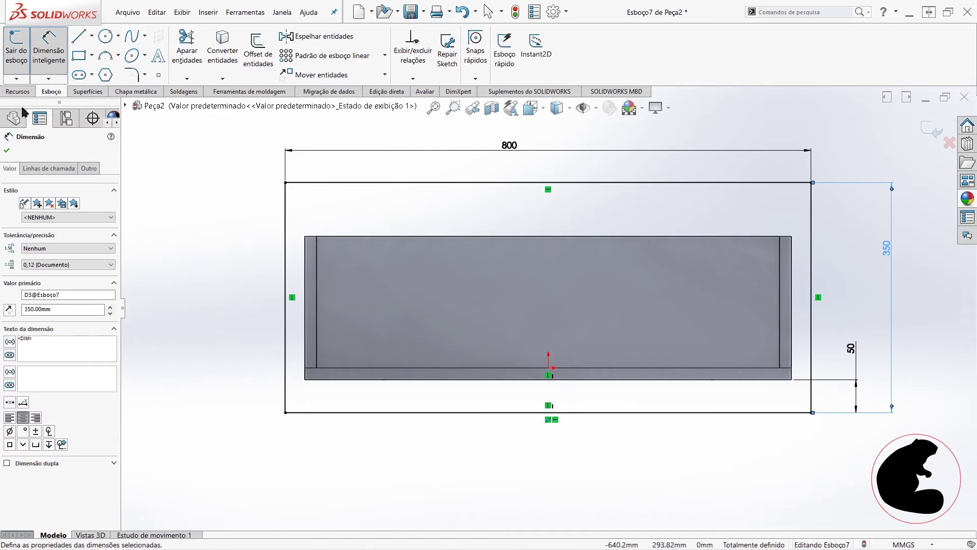
- Correct the rectangle height to 300 mm and the bottom offset to 30 mm
double_click(893, 253)
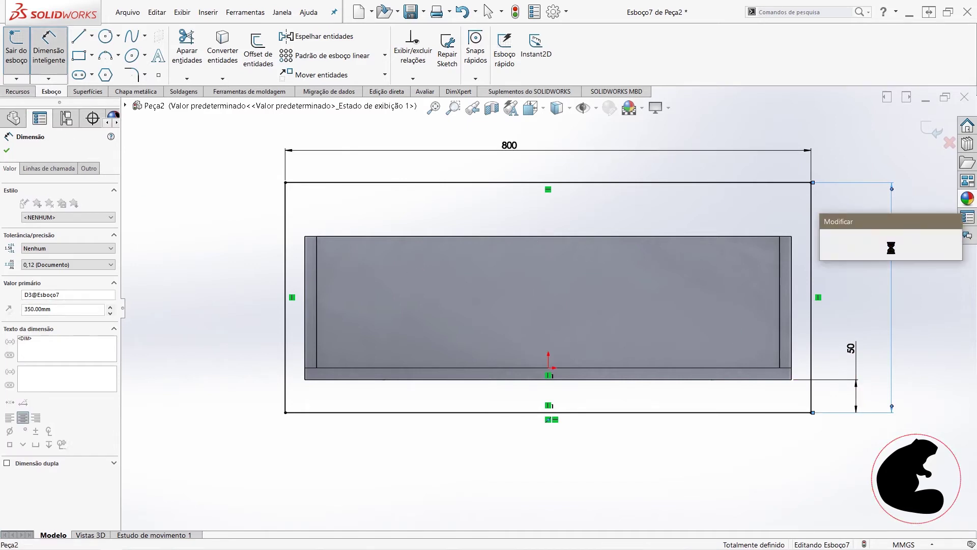
type("30")
key("Return")
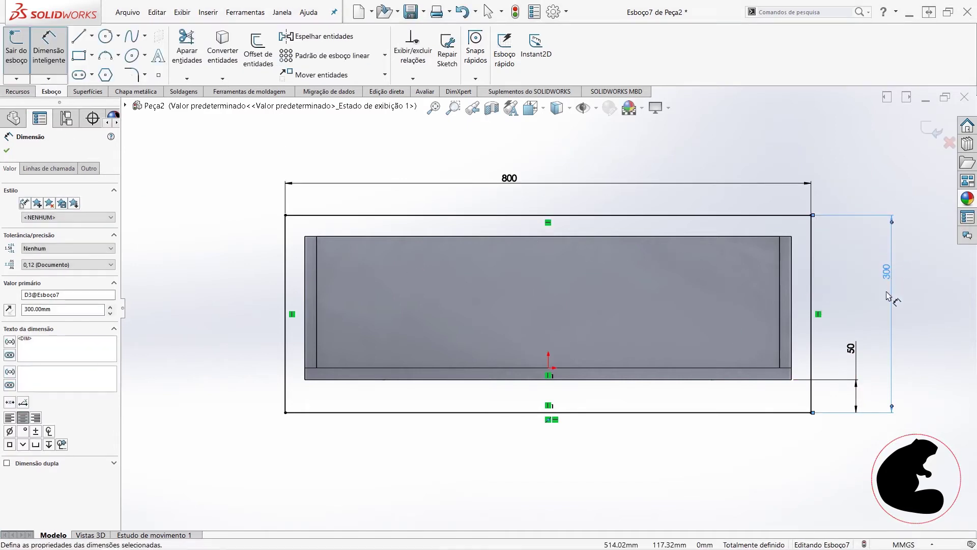
double_click(857, 353)
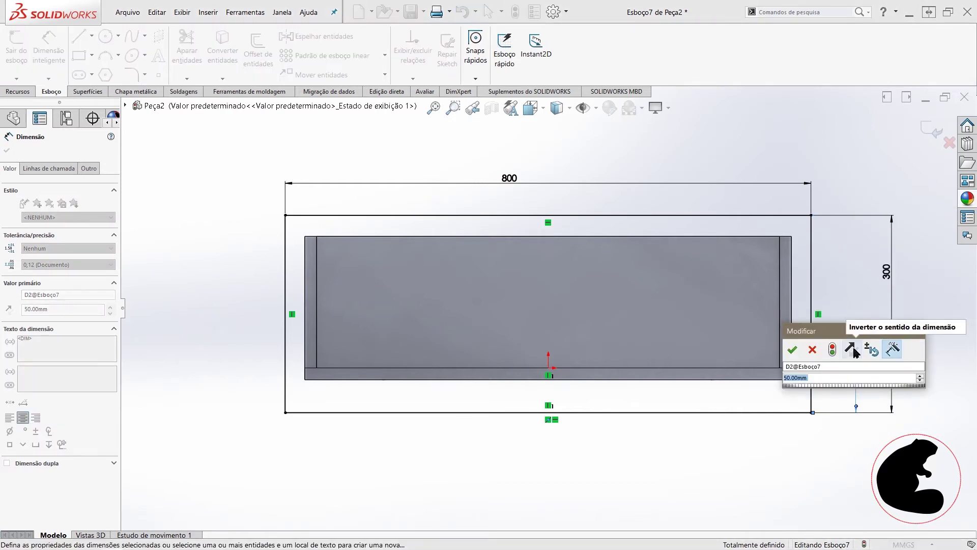
type("2")
key("BackSpace")
type("30")
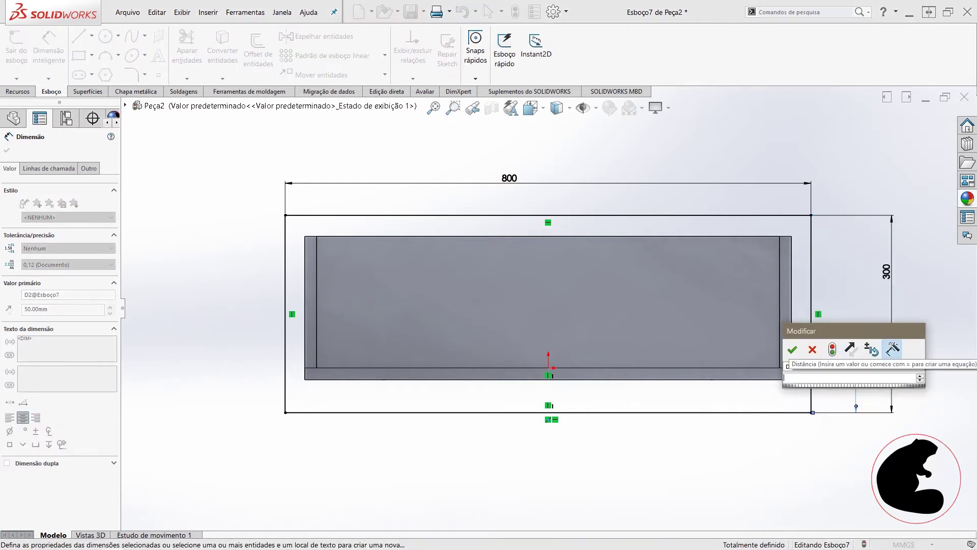
key("Return")
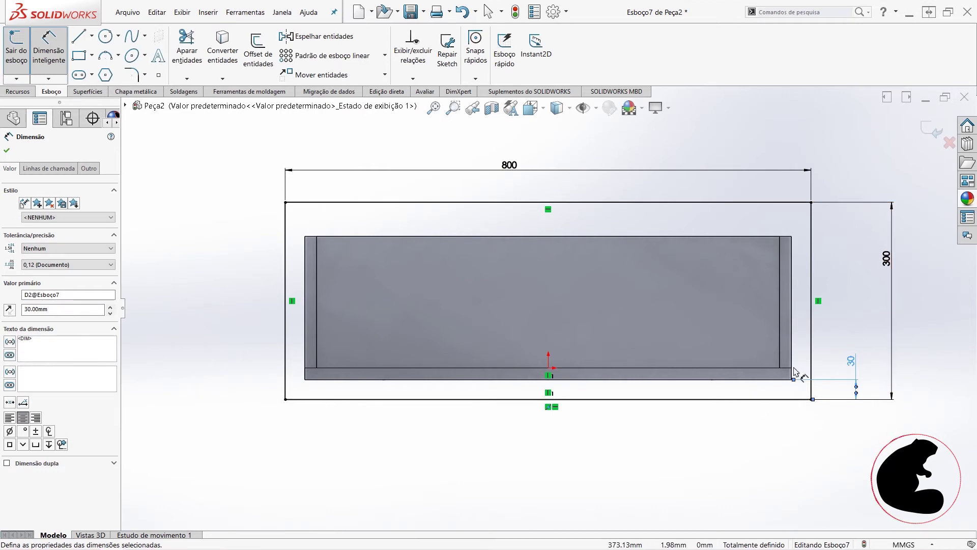
left_click(26, 92)
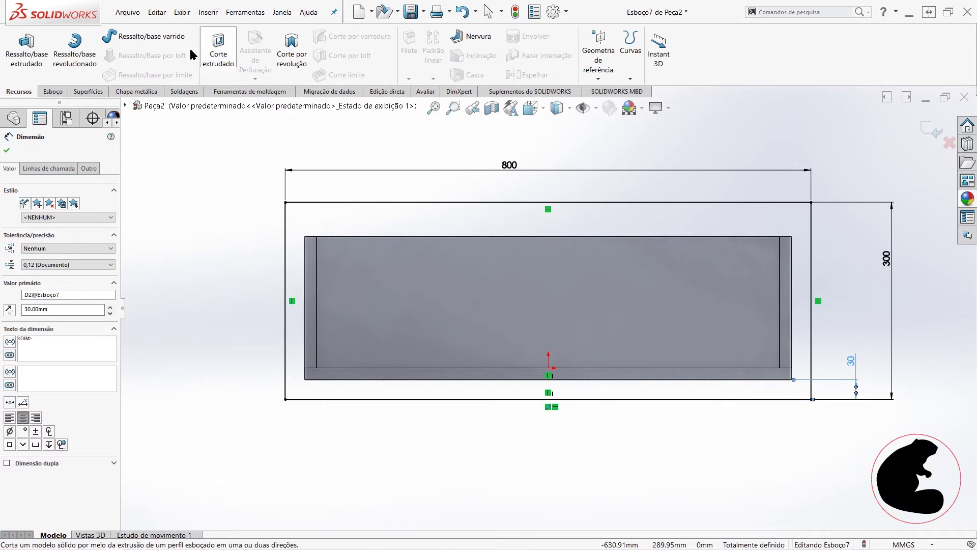
left_click(26, 51)
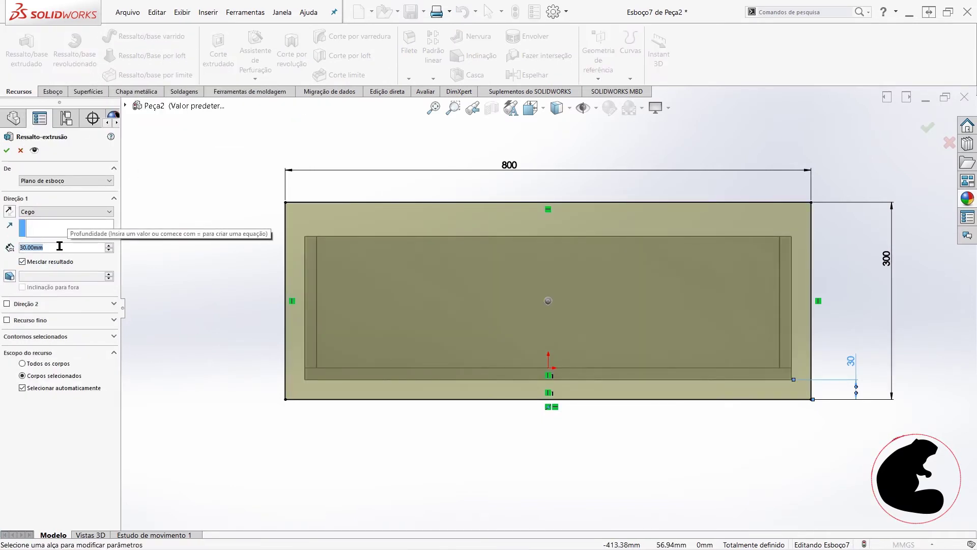
- Extrude the rectangle 25 mm as a separate, unmerged front panel body
type("25")
key("Return")
left_click(22, 262)
left_click(7, 149)
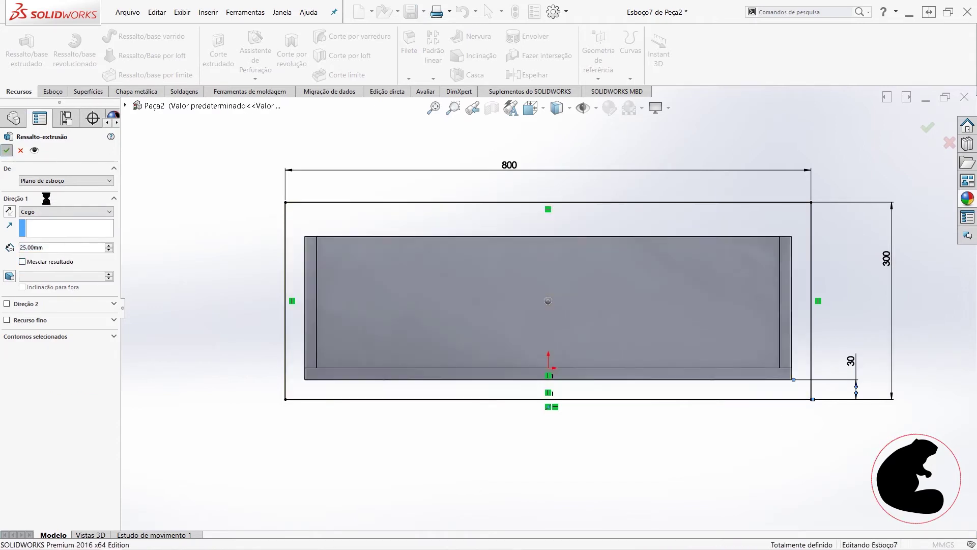
middle_click_drag(542, 316, 643, 426)
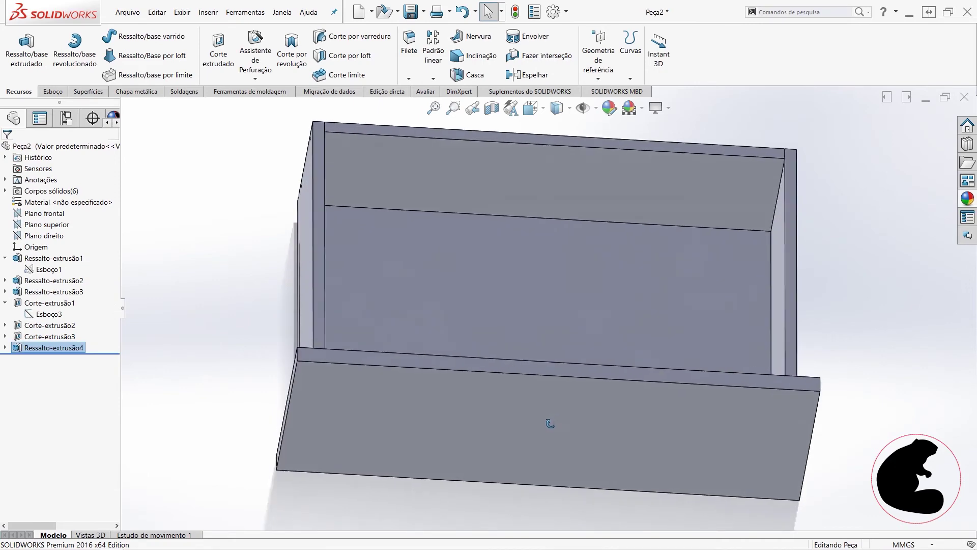
- Orbit and zoom to a close view of the cabinet's inner bottom
scroll(589, 441, "up", 3)
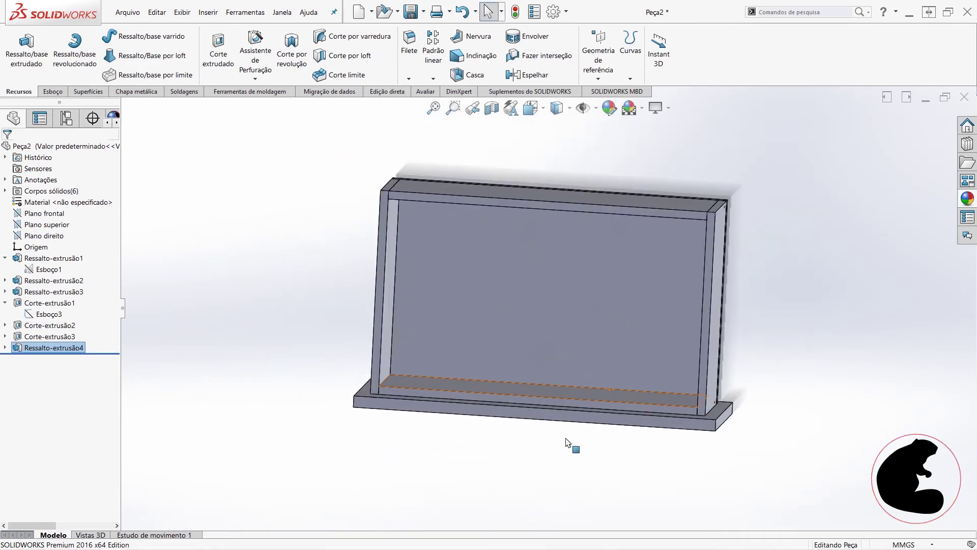
middle_click_drag(564, 424, 557, 464)
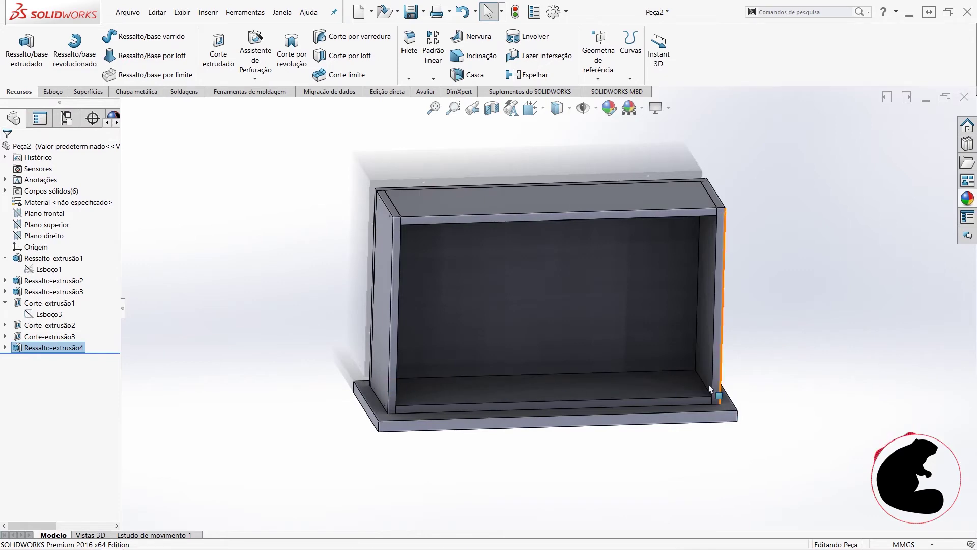
middle_click_drag(473, 409, 650, 358)
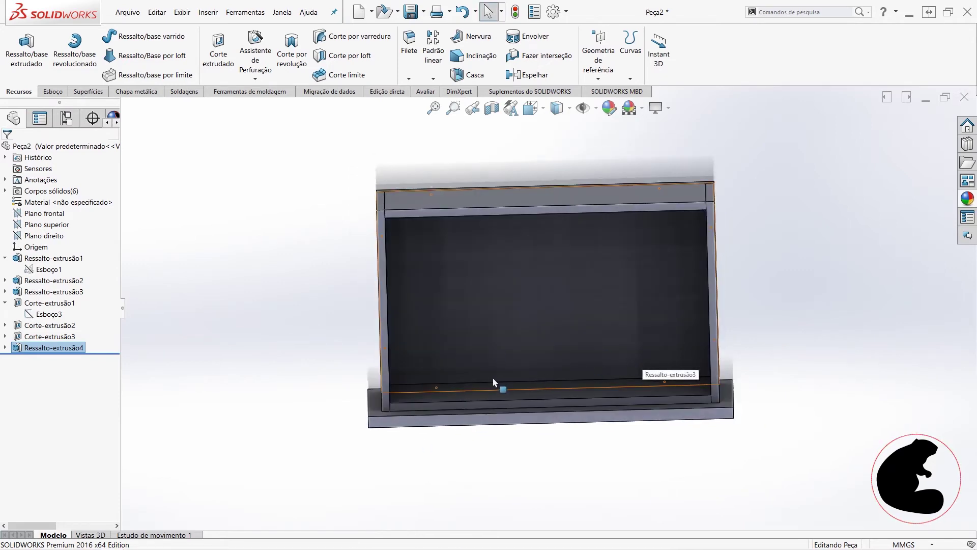
scroll(468, 386, "down", 3)
mouse_move(469, 385)
middle_mouse_down()
mouse_move(418, 433)
mouse_move(414, 393)
mouse_move(425, 412)
middle_mouse_up()
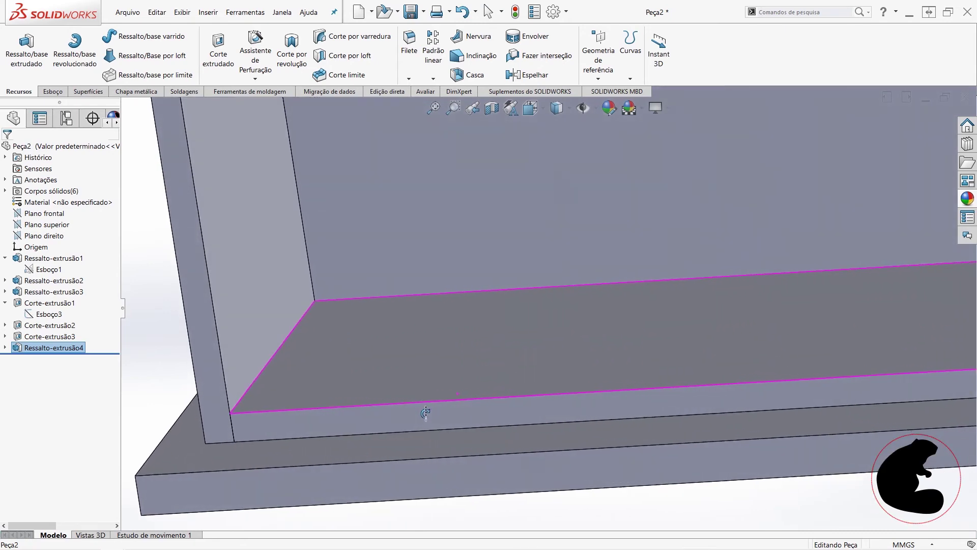
scroll(285, 434, "up", 2)
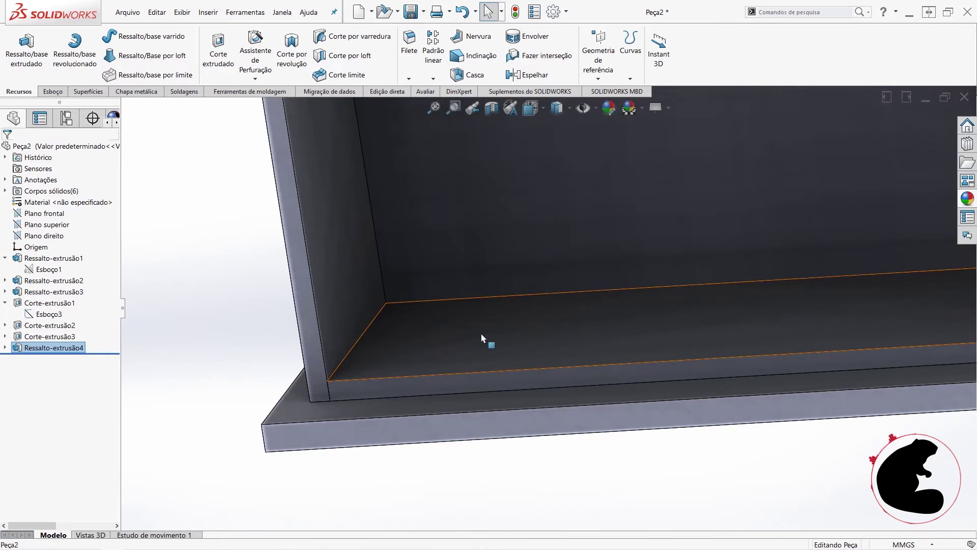
scroll(504, 342, "up", 2)
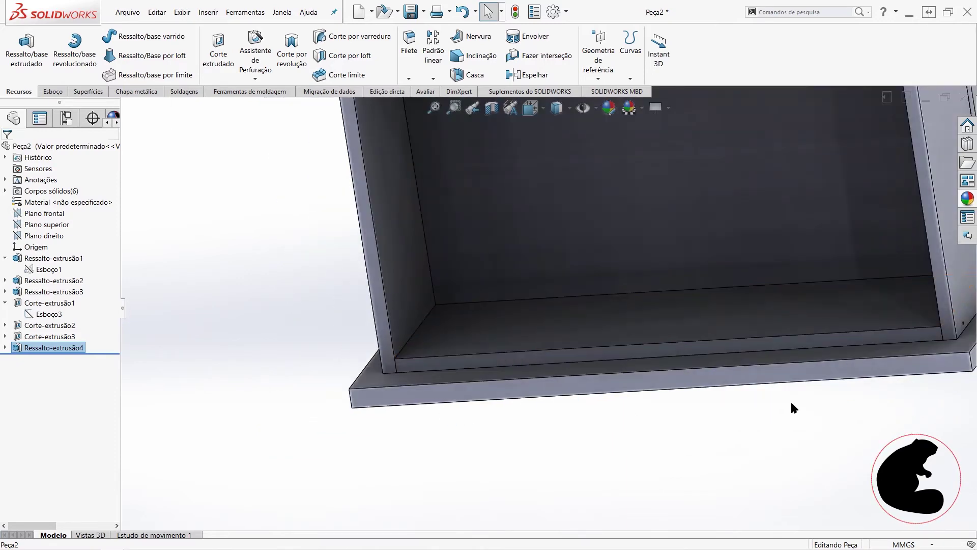
scroll(668, 311, "down", 1)
scroll(507, 318, "down", 1)
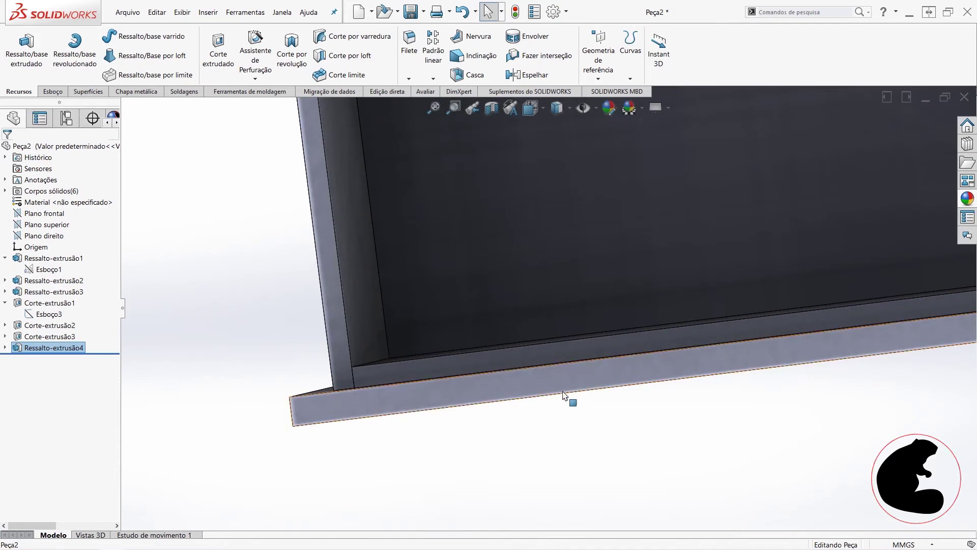
scroll(562, 397, "up", 1)
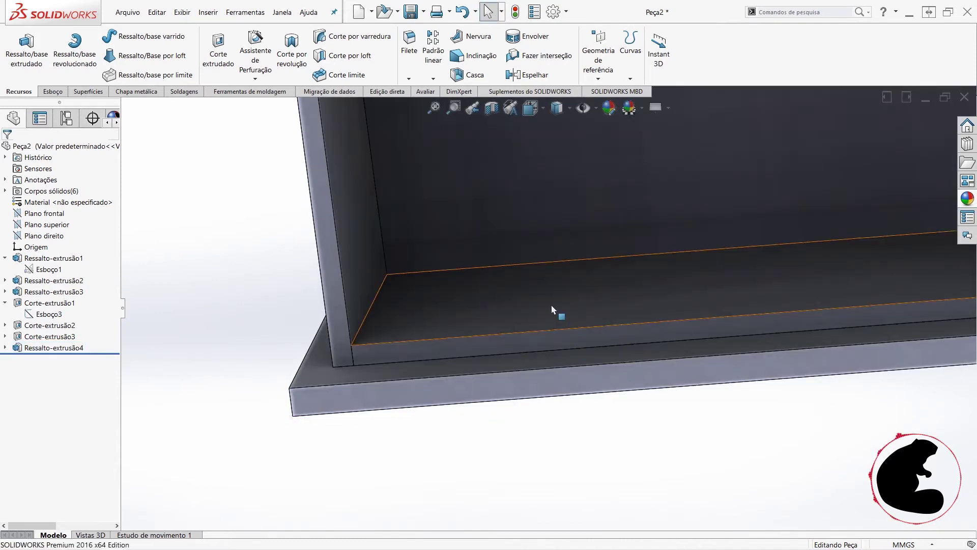
- Start a new sketch on the inner bottom face, viewed normal to it
left_click(558, 318)
left_click(592, 274)
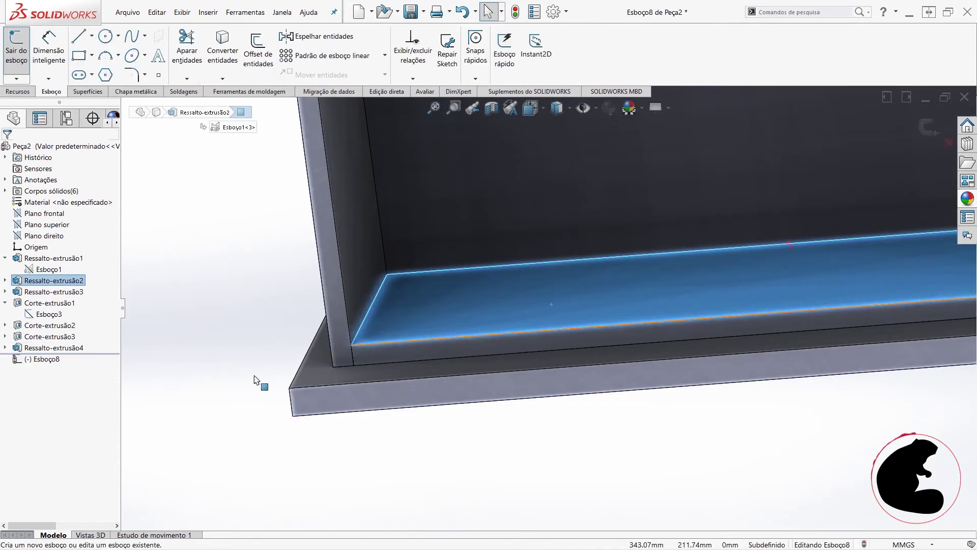
right_click(45, 361)
left_click(65, 347)
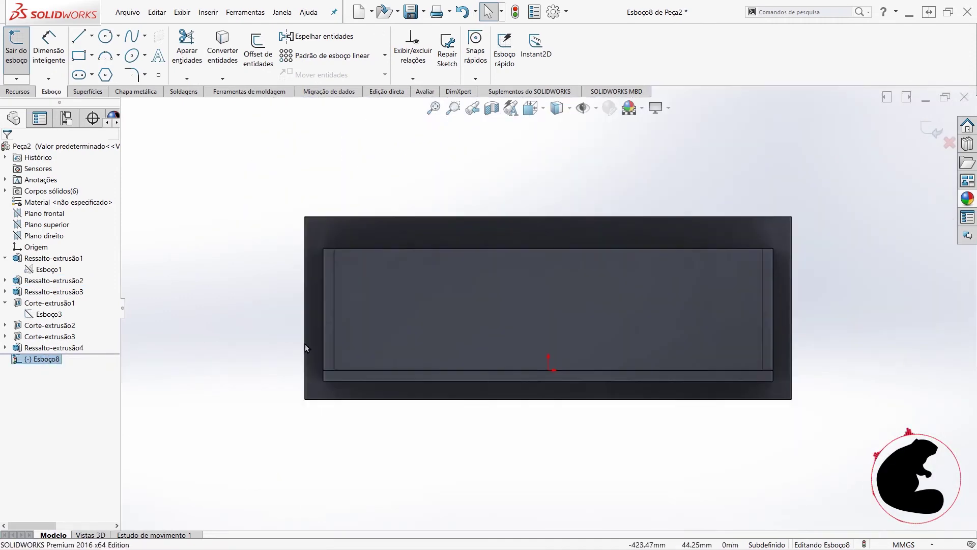
right_click(31, 361)
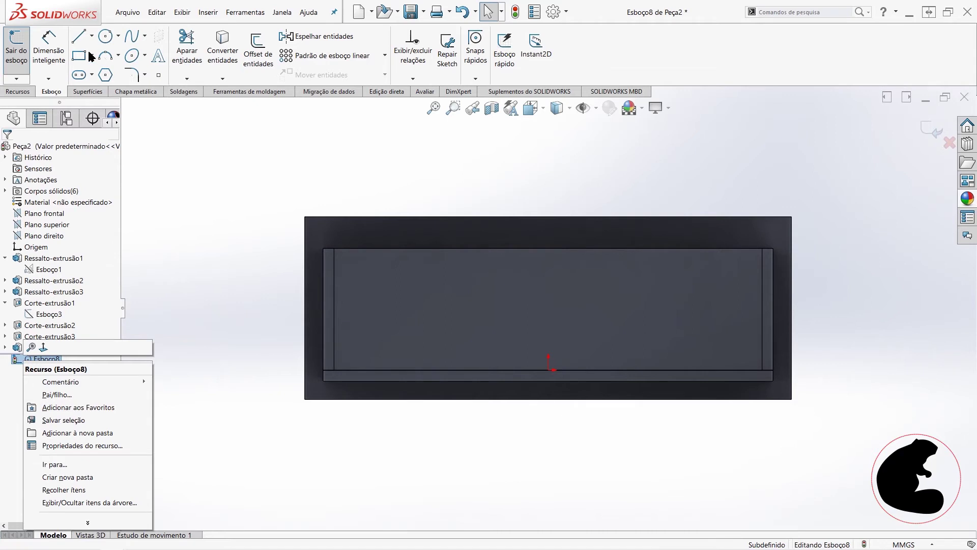
- Sketch four circles, a stacked pair near each side, and make them all equal
left_click(105, 40)
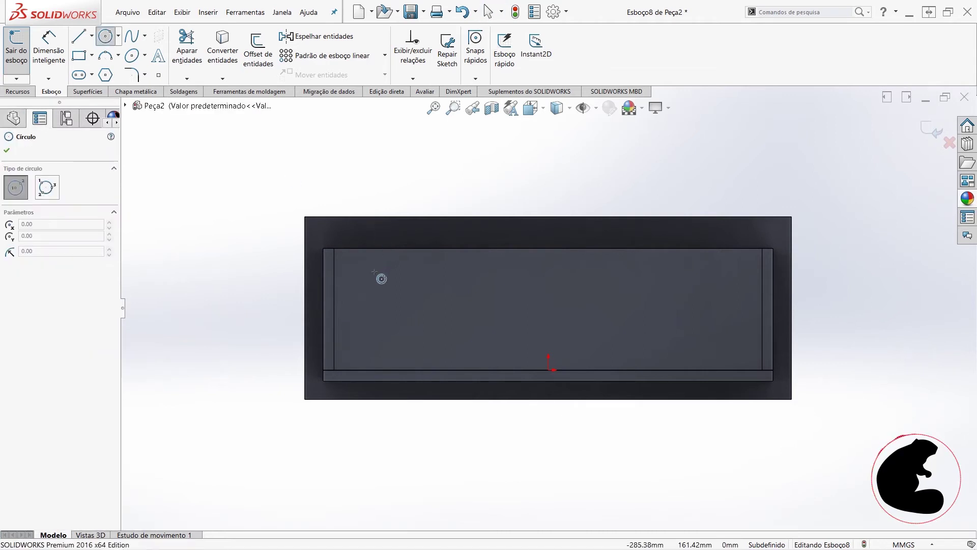
left_click(369, 269)
left_click(397, 284)
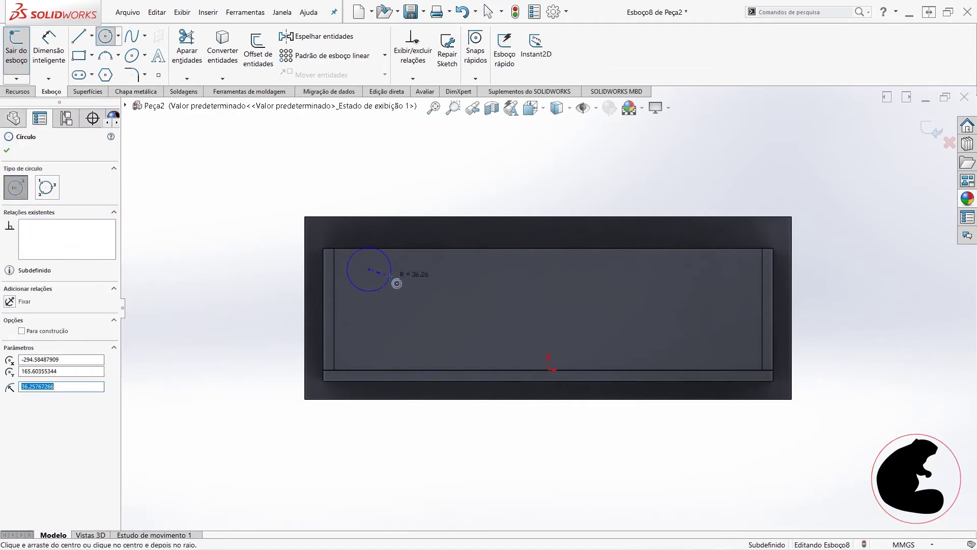
left_click(370, 331)
left_click(395, 343)
left_click(721, 341)
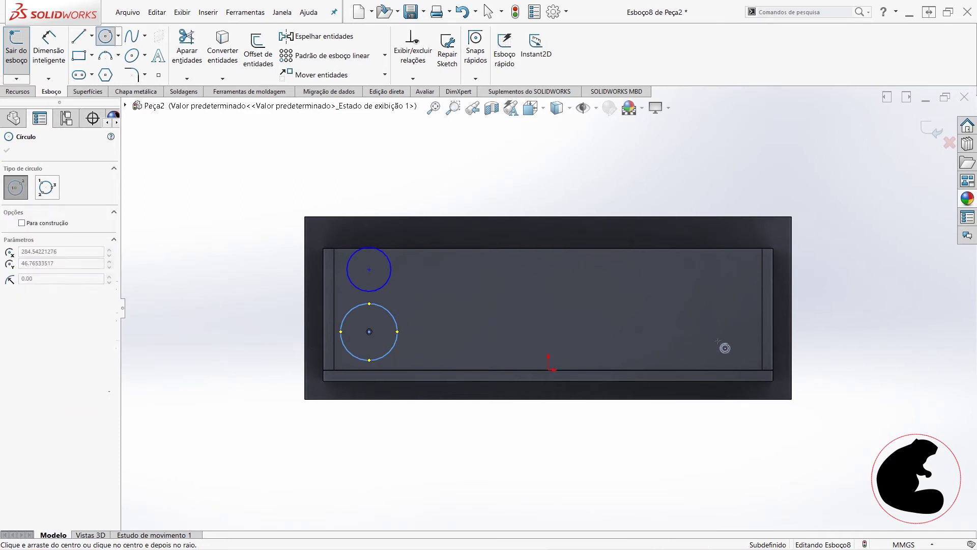
left_click(743, 337)
left_click_drag(721, 291, 730, 291)
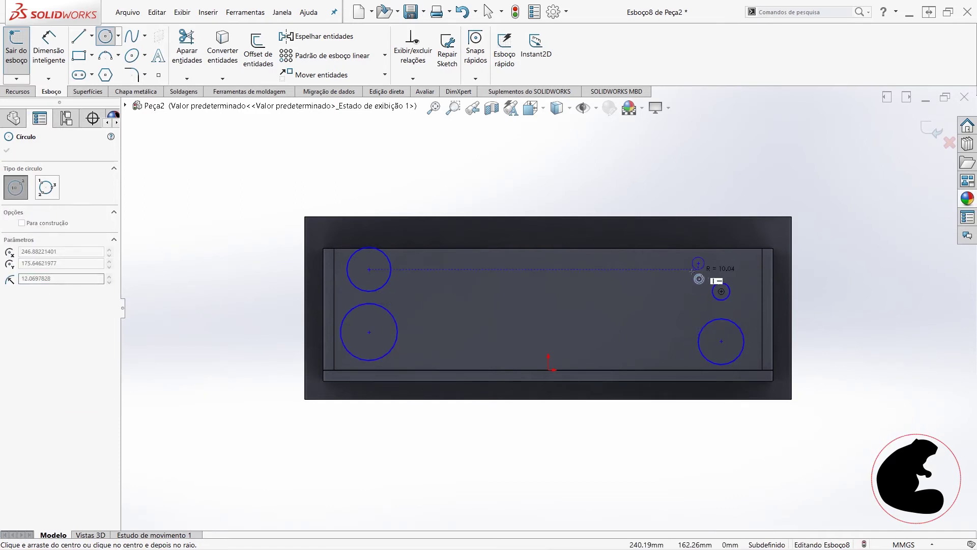
key("Escape")
mouse_move(265, 176)
left_mouse_down()
mouse_move(603, 340)
mouse_move(835, 425)
left_mouse_up()
left_click(866, 382)
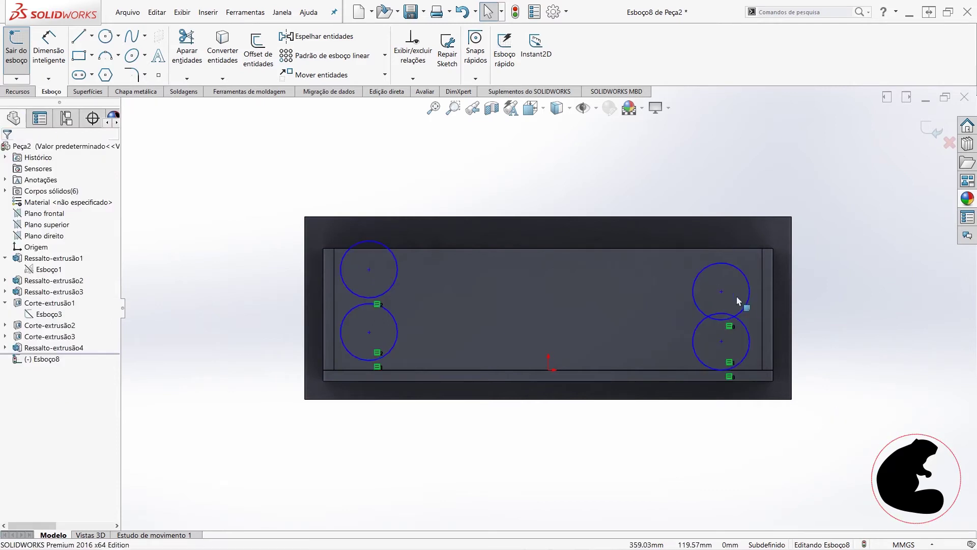
- Align the centres of each side's circle pair vertically, right then left
left_click(721, 291)
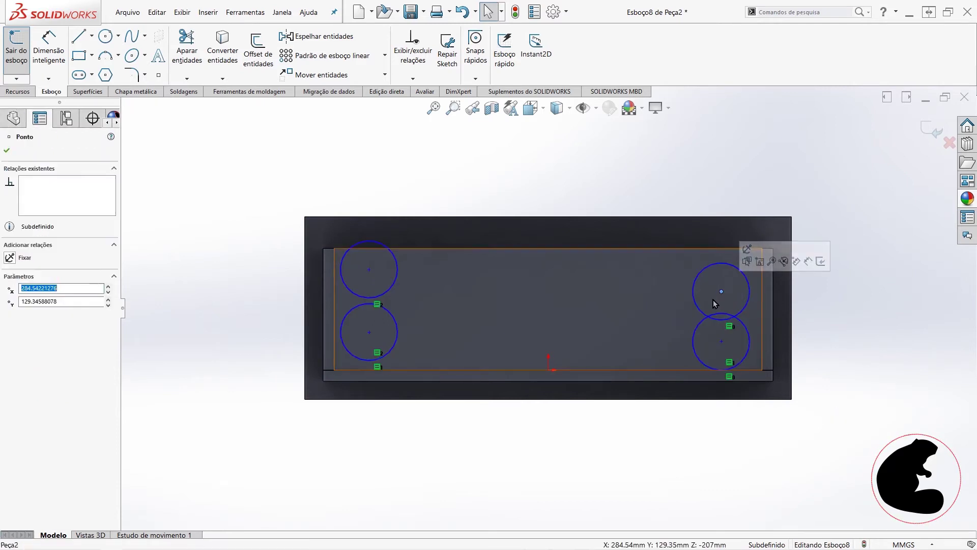
left_click(721, 341, "ctrl")
left_click(765, 300)
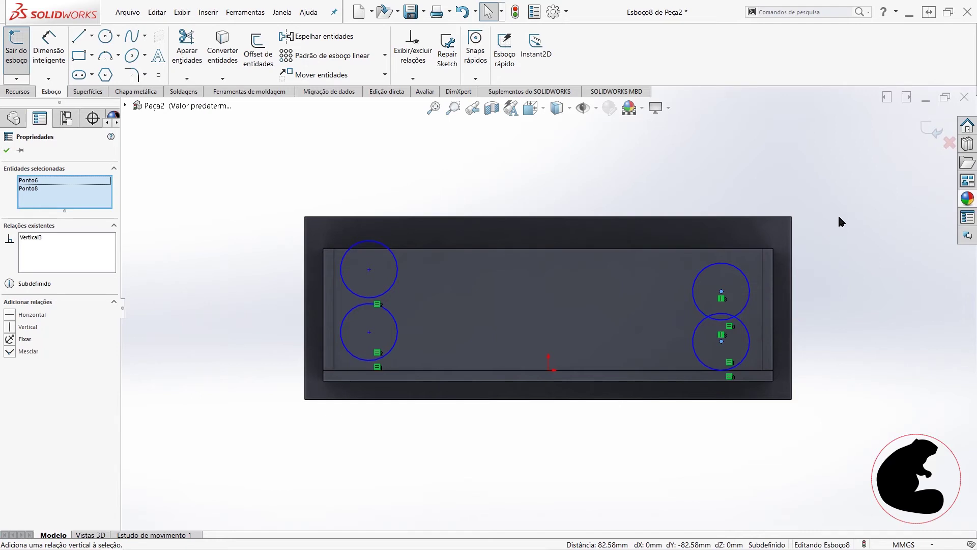
left_click(841, 221)
left_click(369, 268)
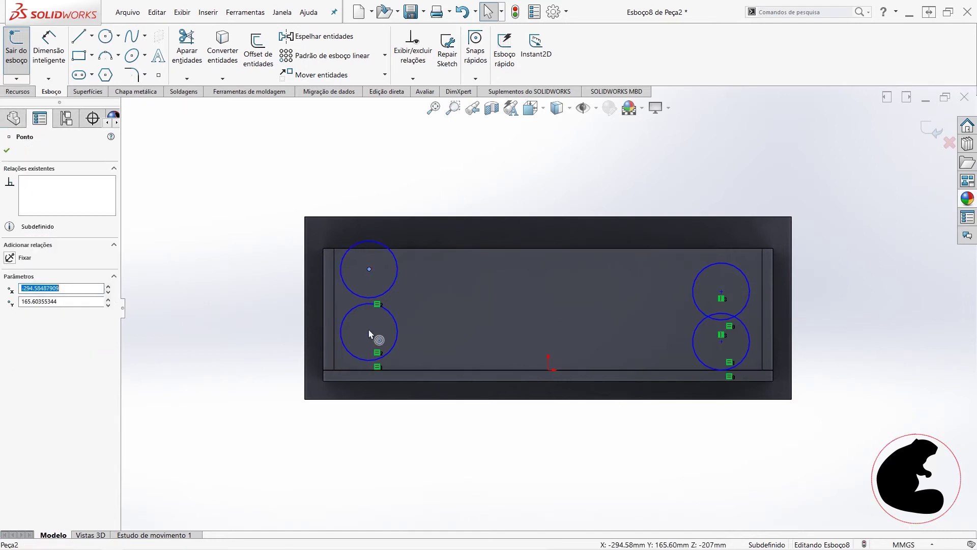
left_click(369, 331, "ctrl")
left_click(414, 297)
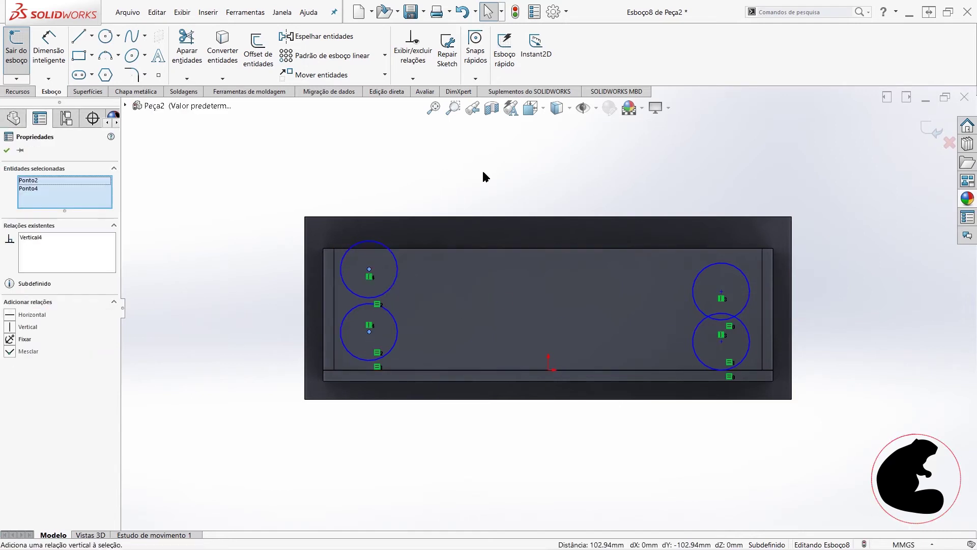
left_click(483, 176)
- Level the upper circle centres and the lower circle centres horizontally
left_click(721, 291)
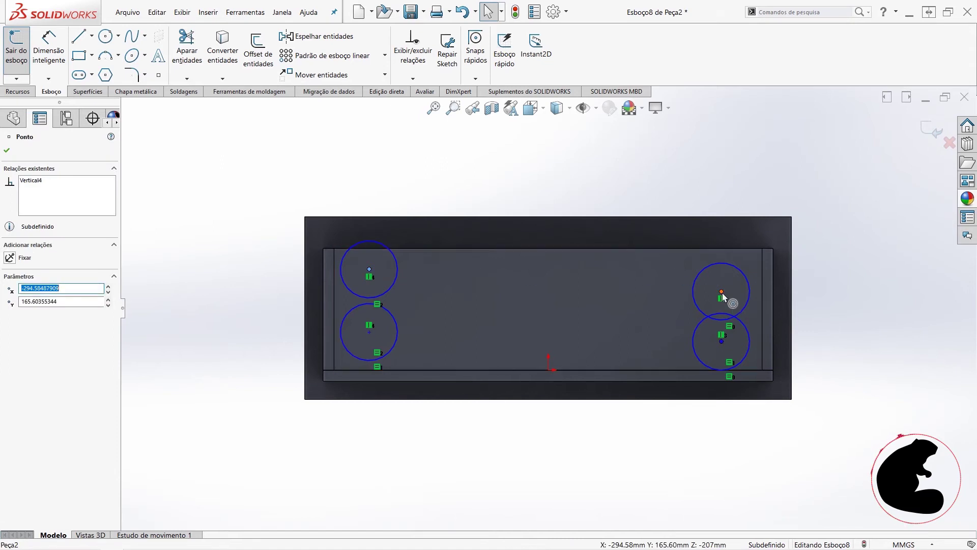
left_click(743, 270, "ctrl")
left_click(746, 260)
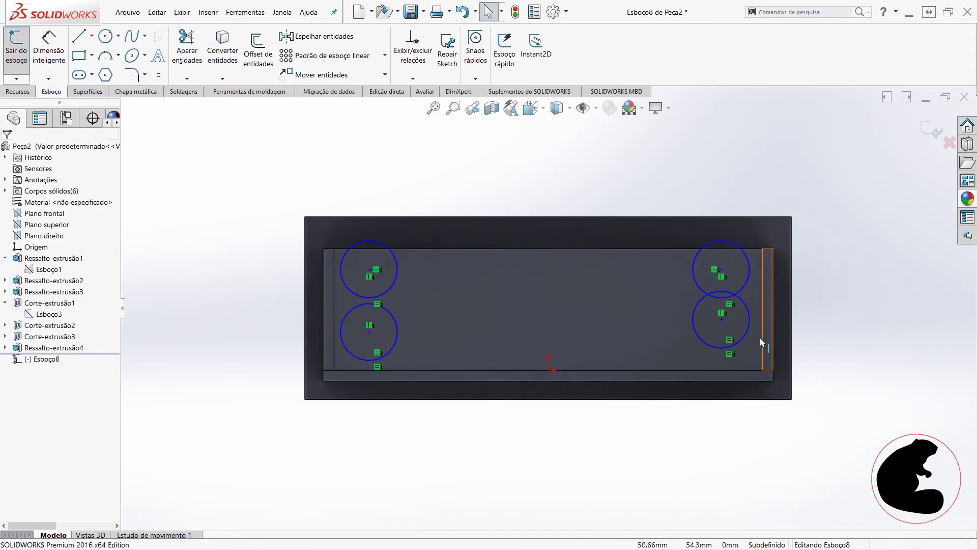
left_click(722, 319)
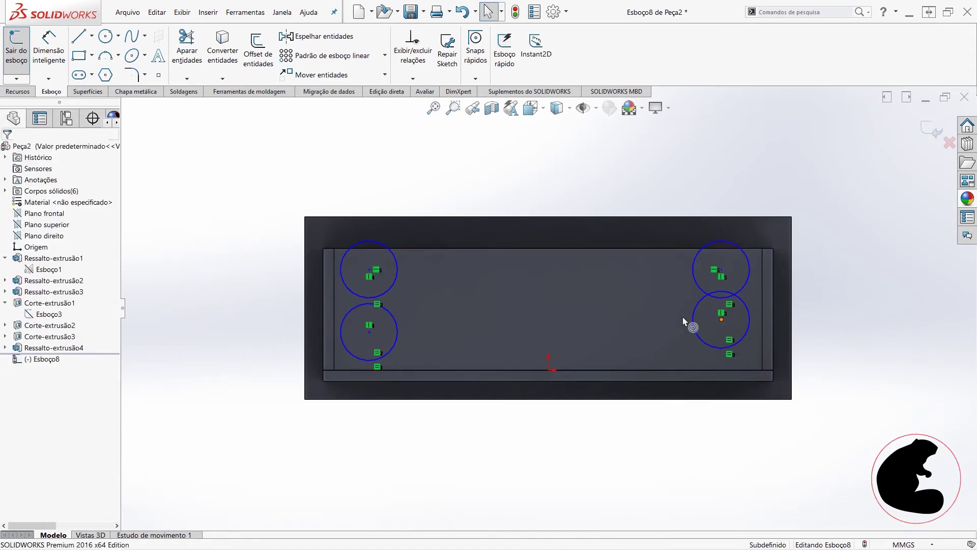
left_click(369, 332, "ctrl")
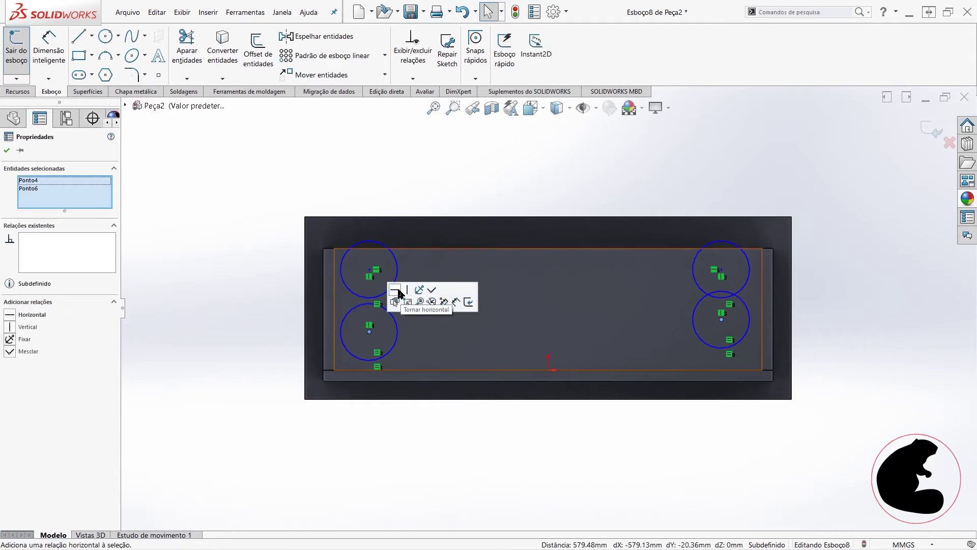
left_click(399, 292)
left_click(44, 55)
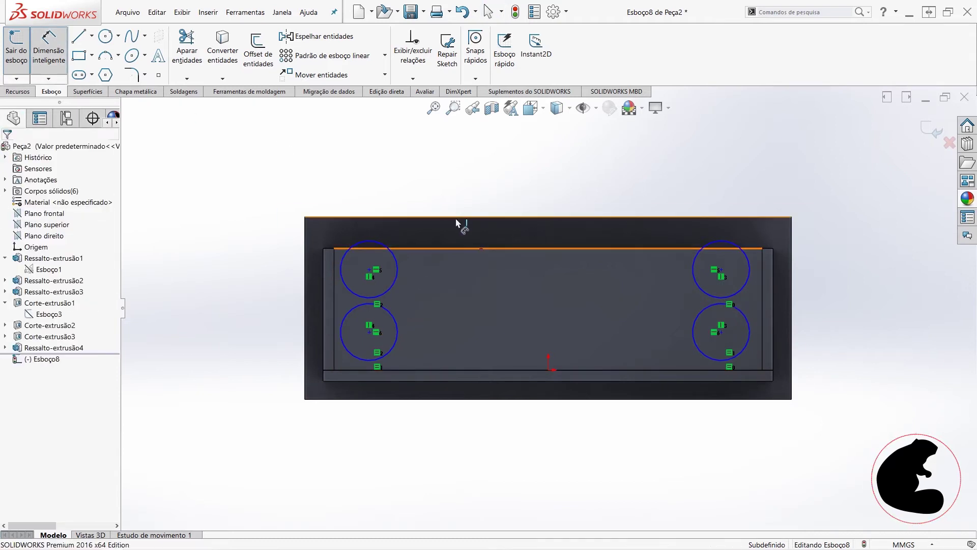
- Dimension the upper-left circle's diameter to 4 mm and fit the sketch in view
left_click(399, 270)
left_click(326, 166)
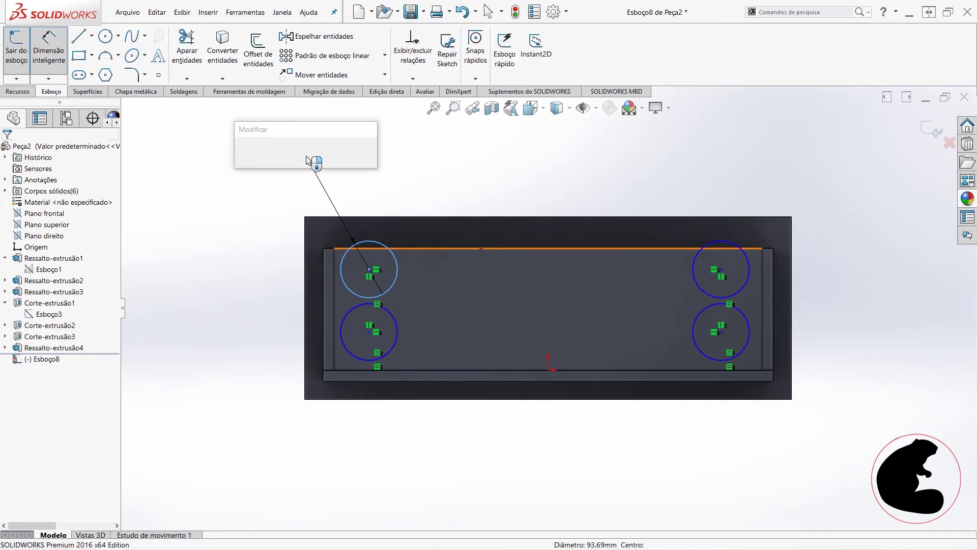
type("4")
key("Return")
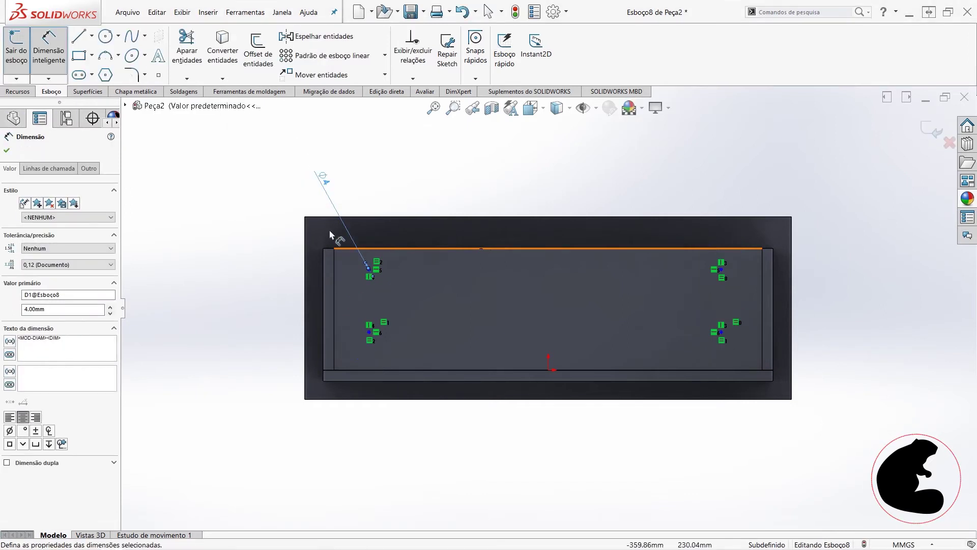
scroll(388, 336, "down", 1)
scroll(430, 337, "down", 2)
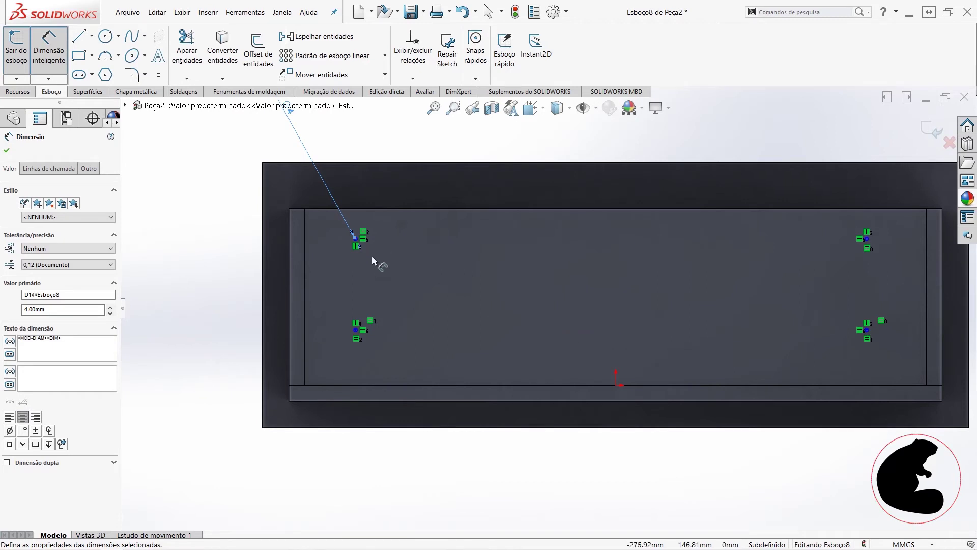
key("shift+z")
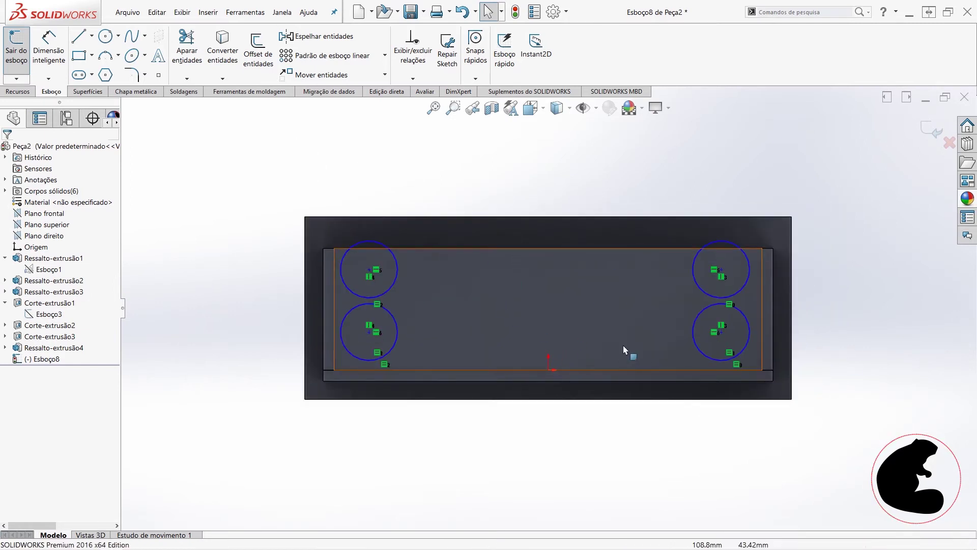
- Begin a centre-to-centre distance dimension between the left and right circles
left_click(396, 337)
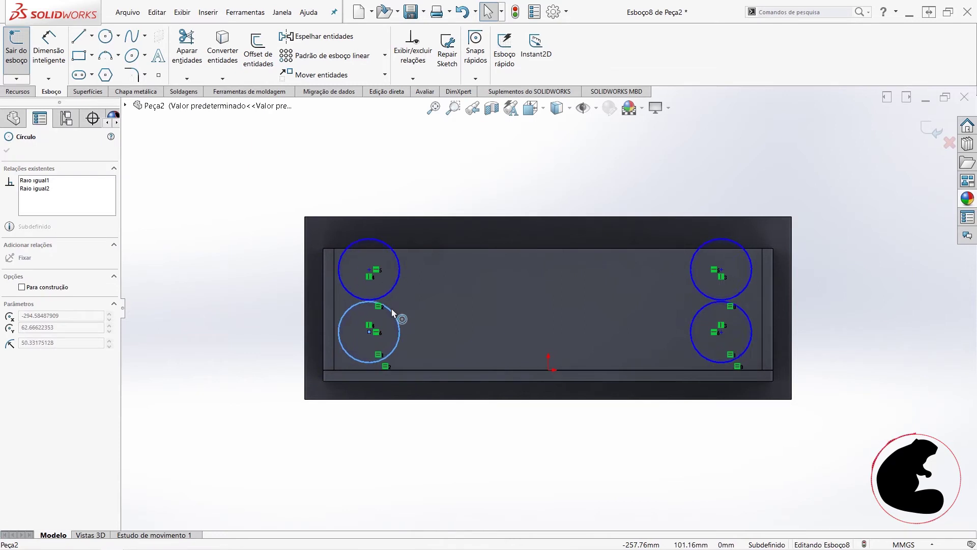
left_click(484, 159)
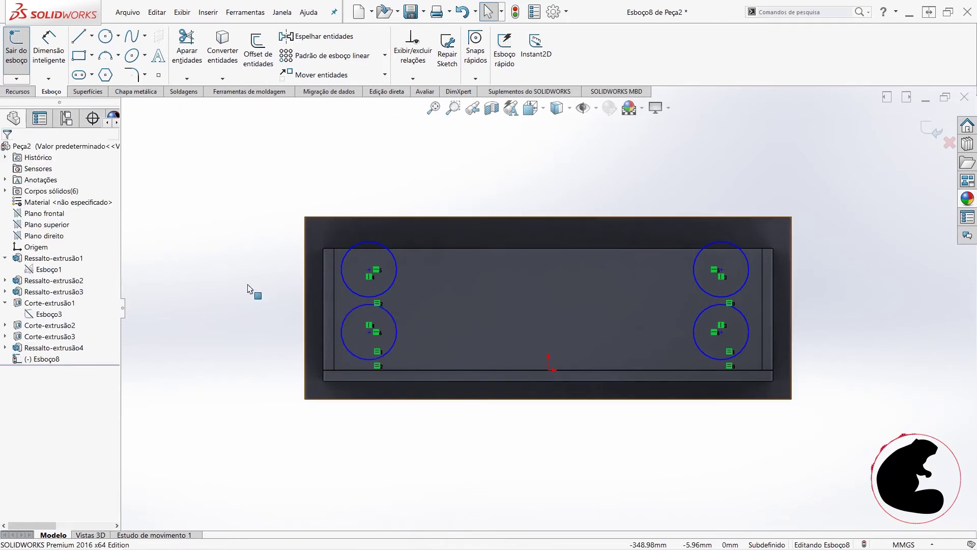
left_click(65, 62)
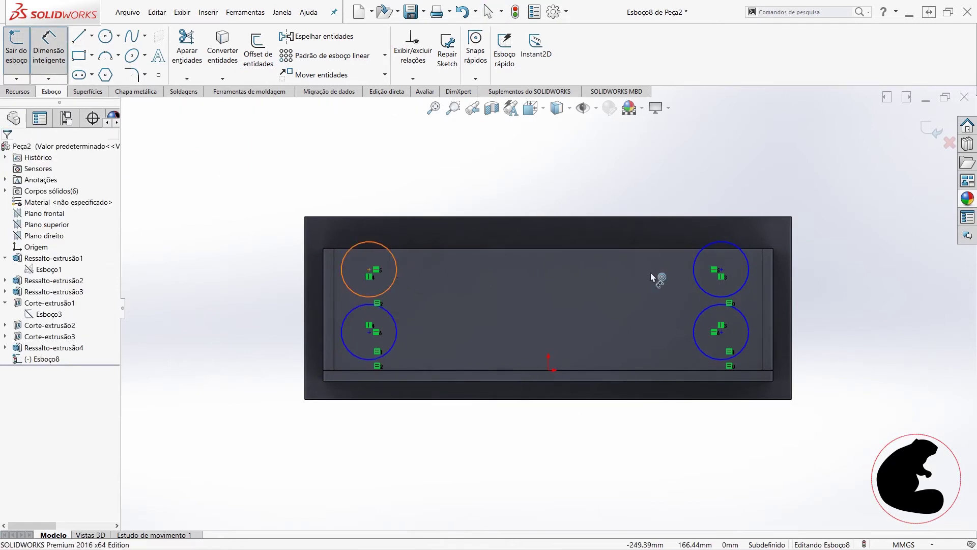
left_click(720, 243)
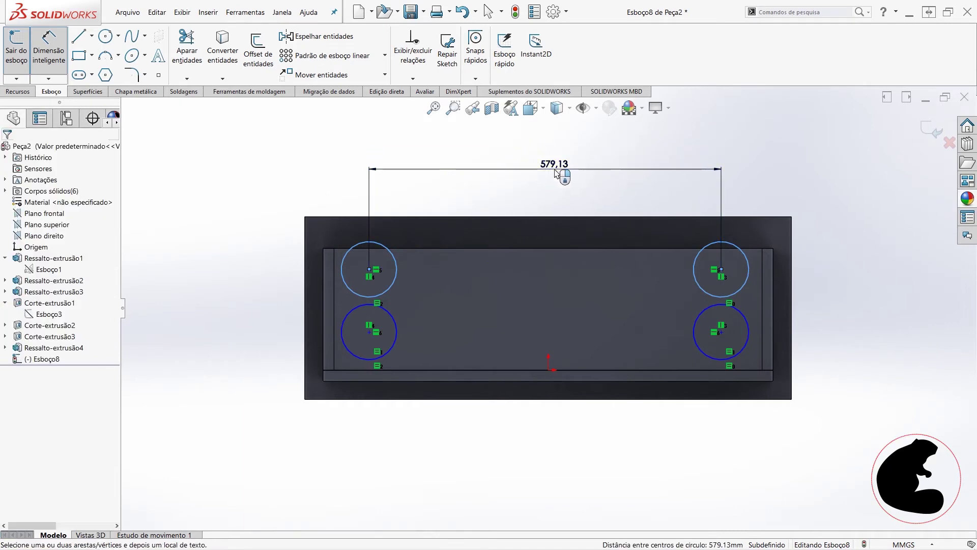
- Set the circle centre spacing to 500 mm and the origin offset to 250 mm
left_click(555, 172)
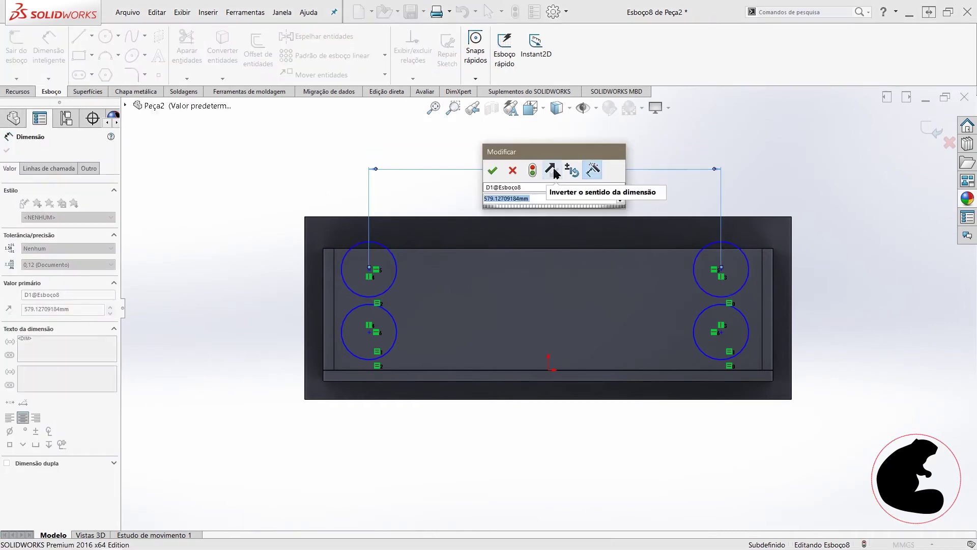
type("500")
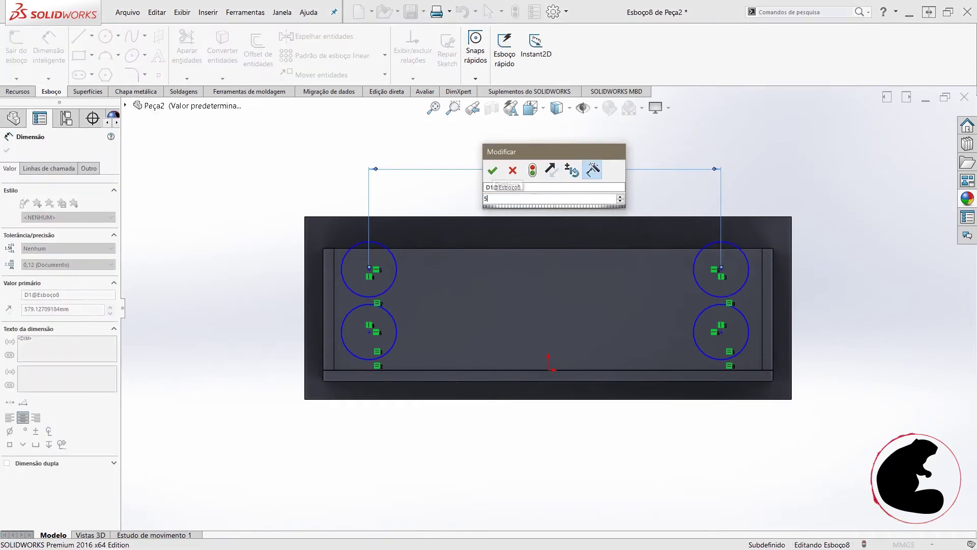
key("Return")
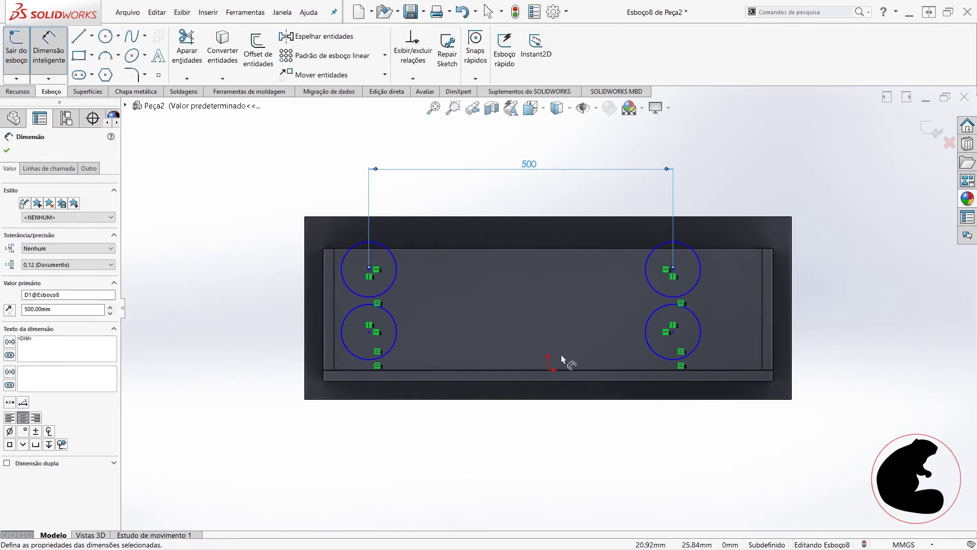
left_click(549, 370)
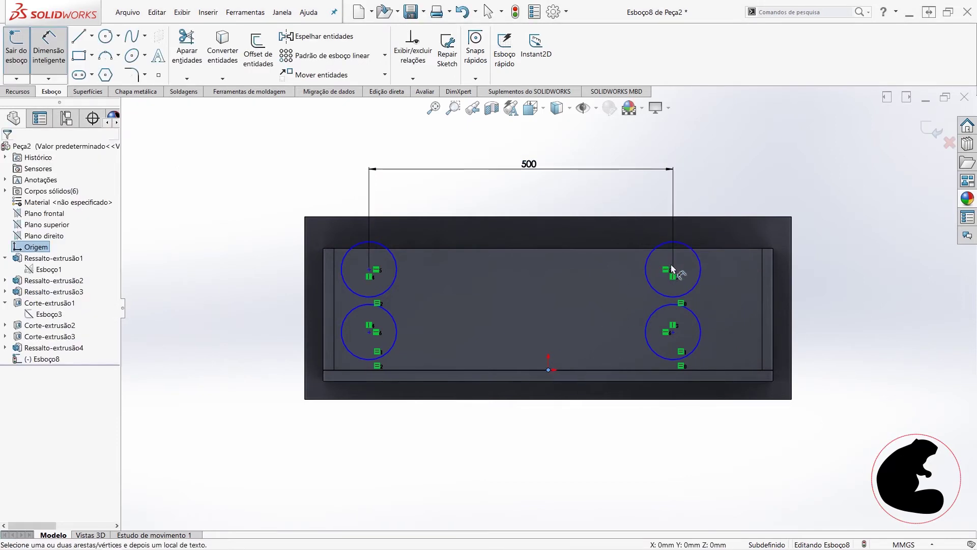
left_click(677, 243)
left_click(609, 196)
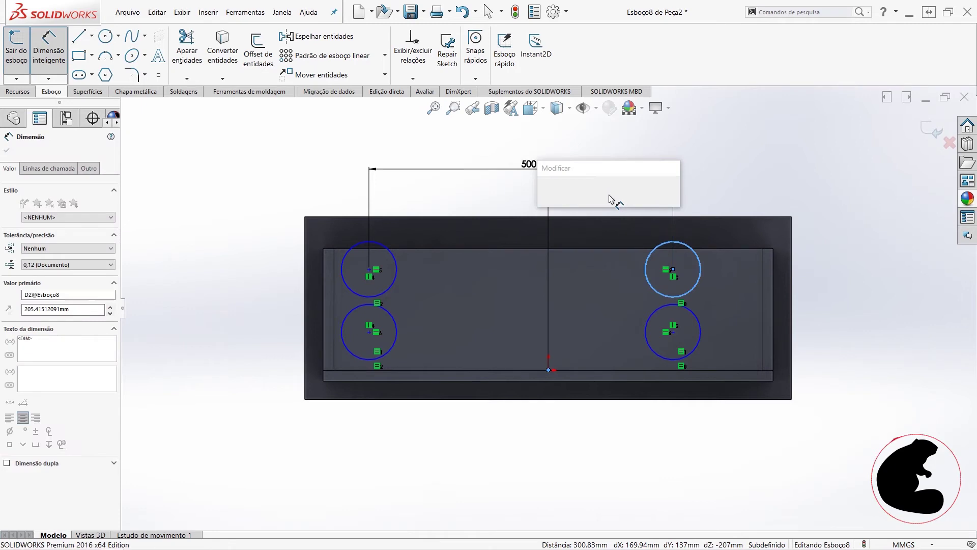
type("250")
key("Return")
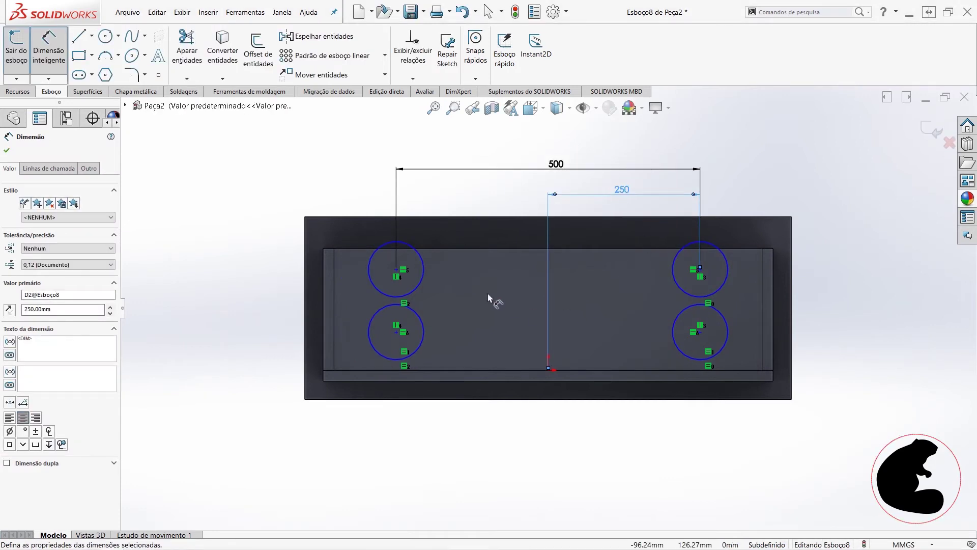
- Set the vertical spacing between the left circles to 150 mm
left_click(396, 332)
left_click(396, 270)
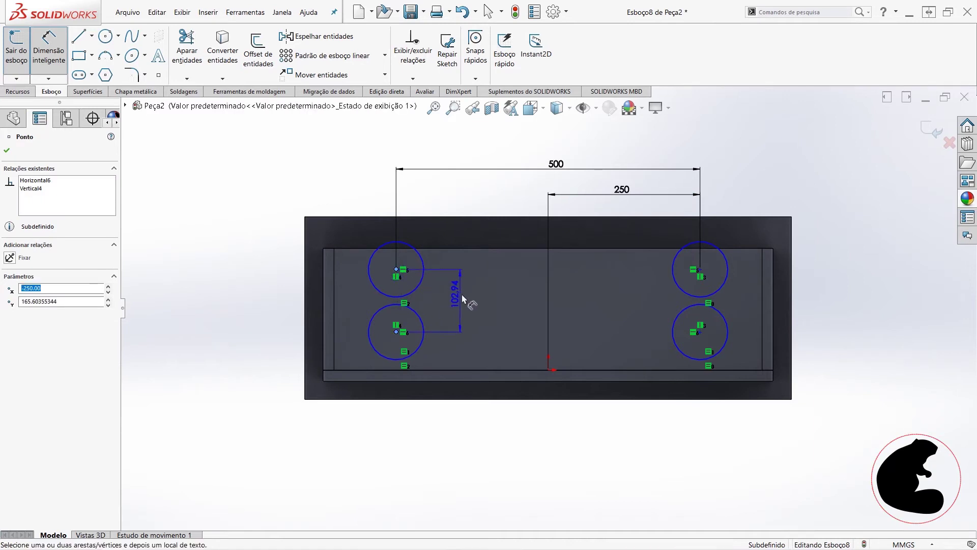
left_click(476, 301)
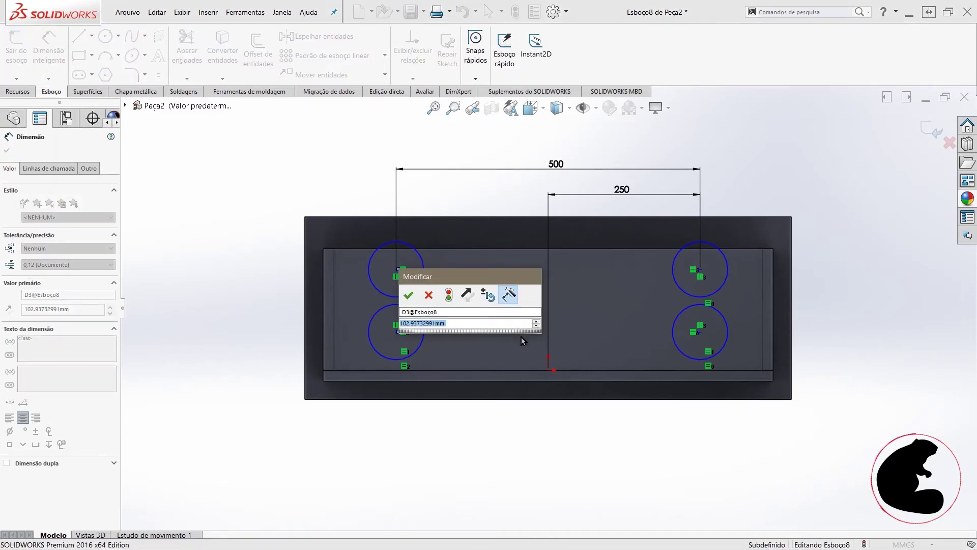
type("250")
key("Return")
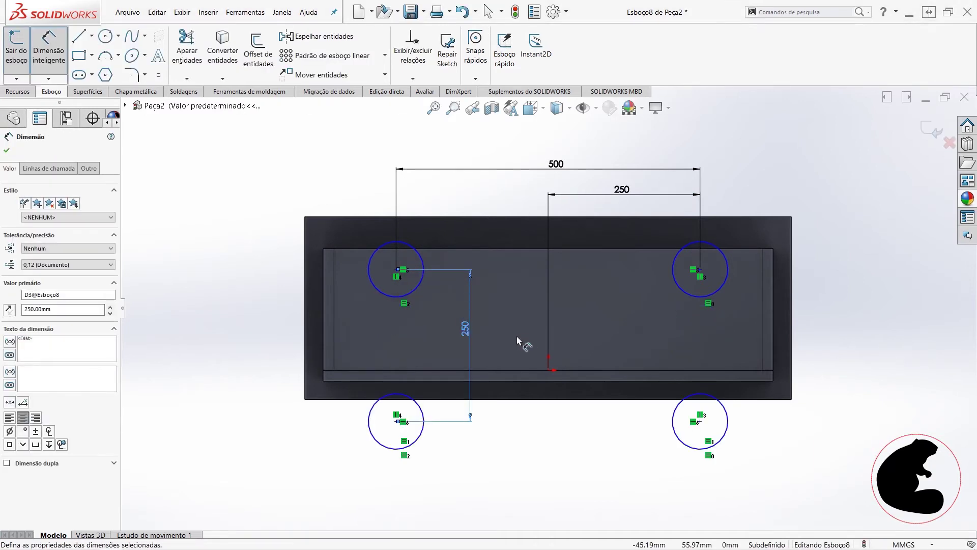
double_click(471, 343)
type("150")
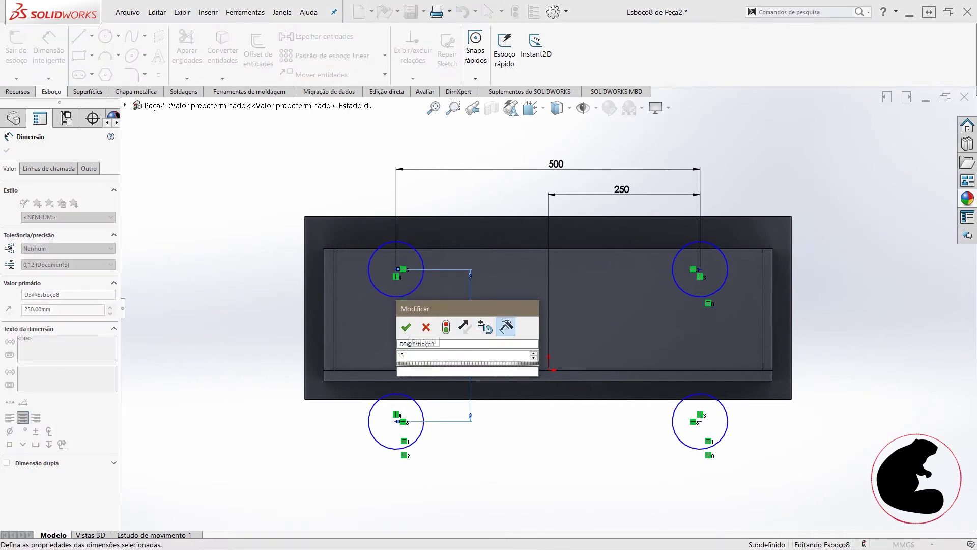
key("Return")
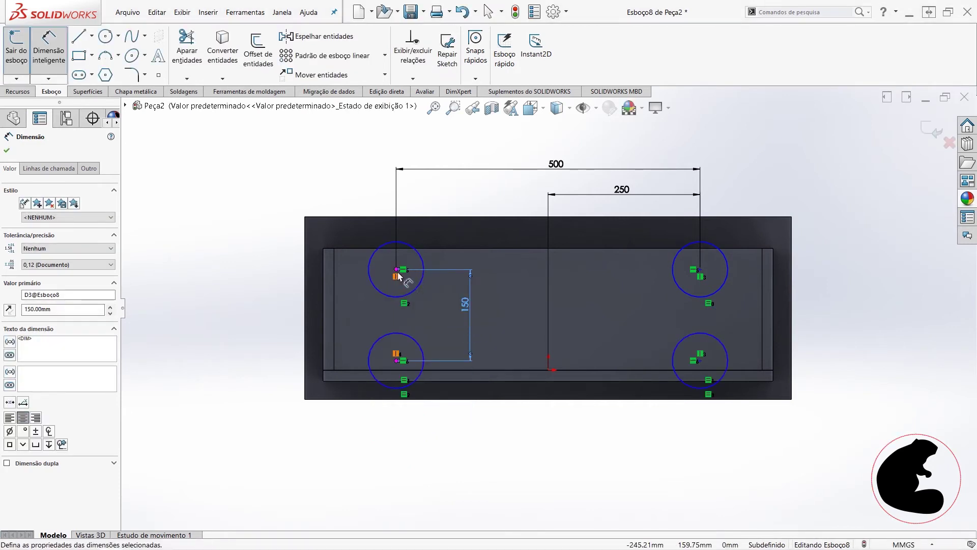
- Dimension the circle-to-edge distance to 75 mm and the hole diameter to 4 mm
left_click(396, 271)
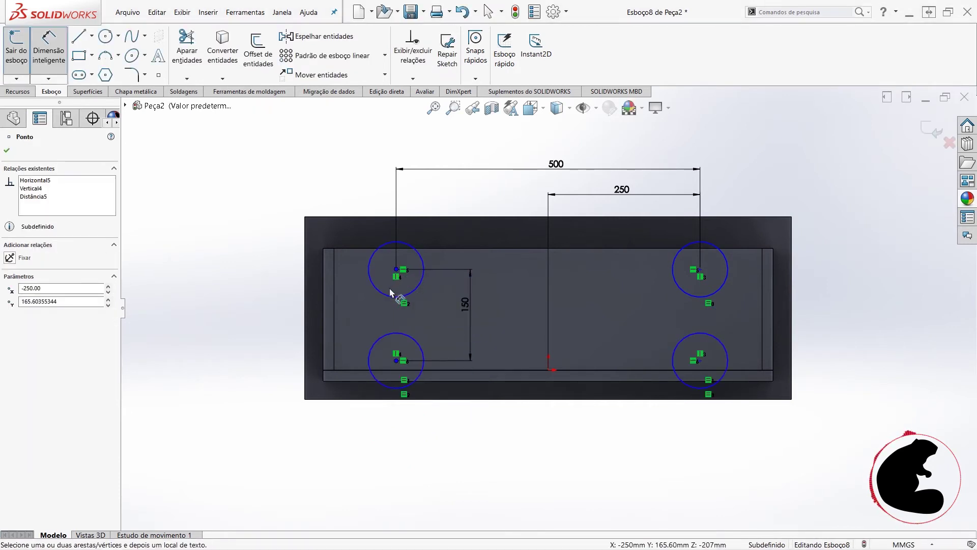
left_click(334, 309)
left_click(248, 293)
type("150/")
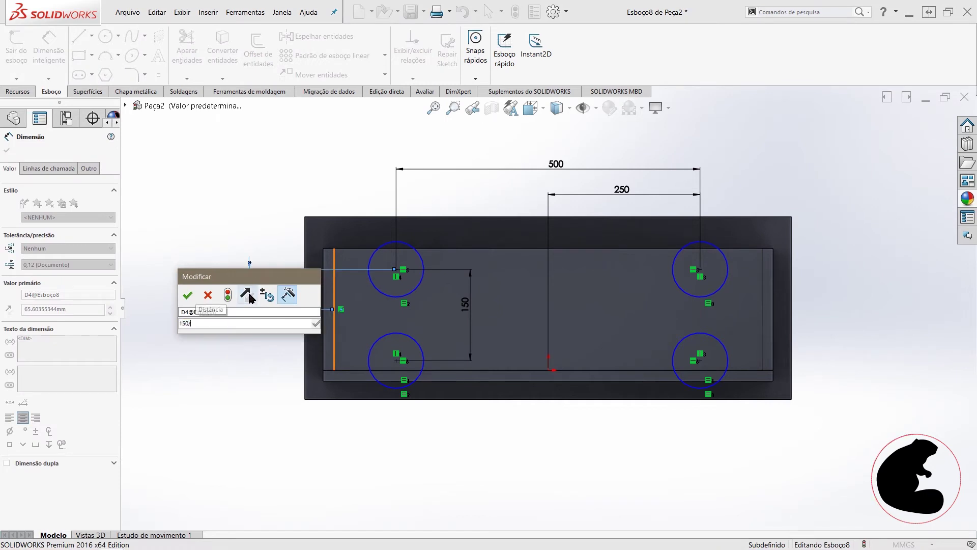
key("Return")
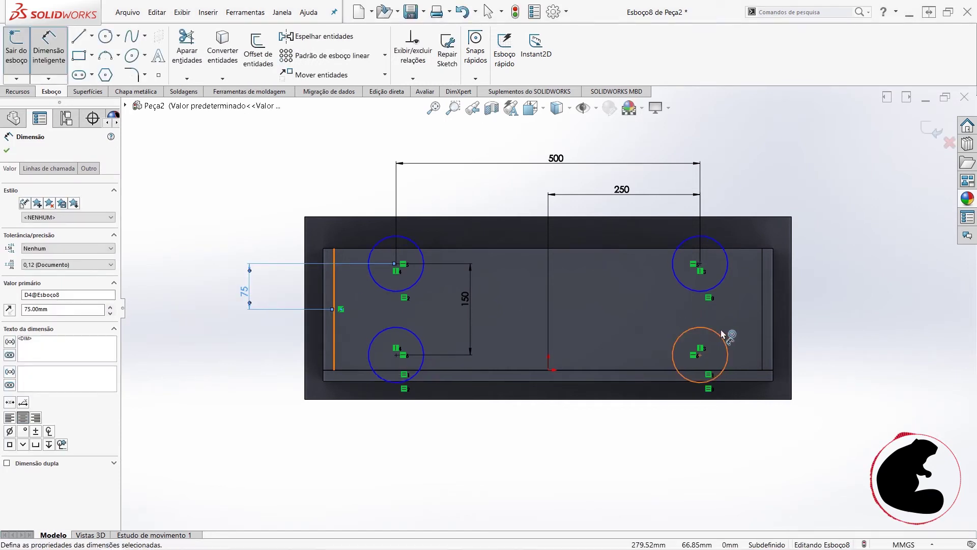
left_click(728, 267)
left_click(774, 156)
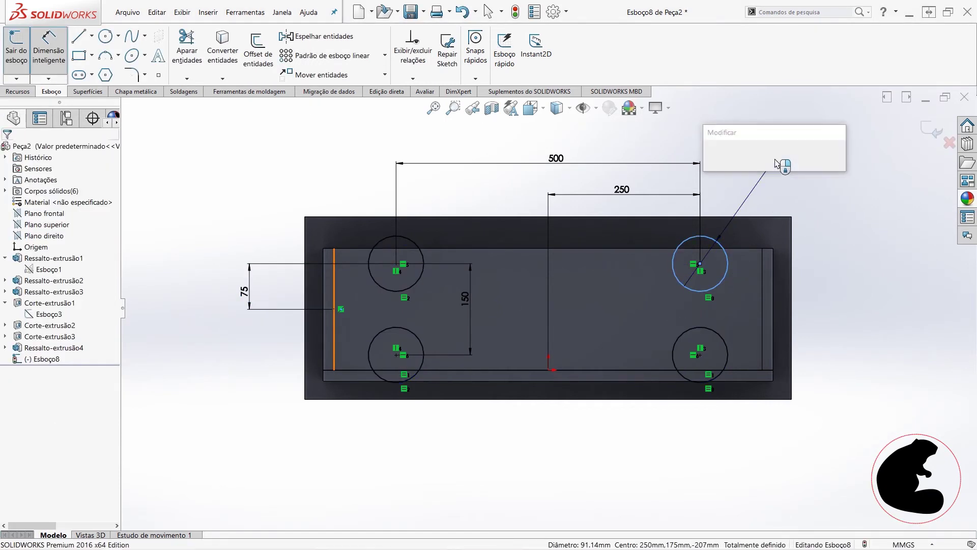
left_click(774, 162)
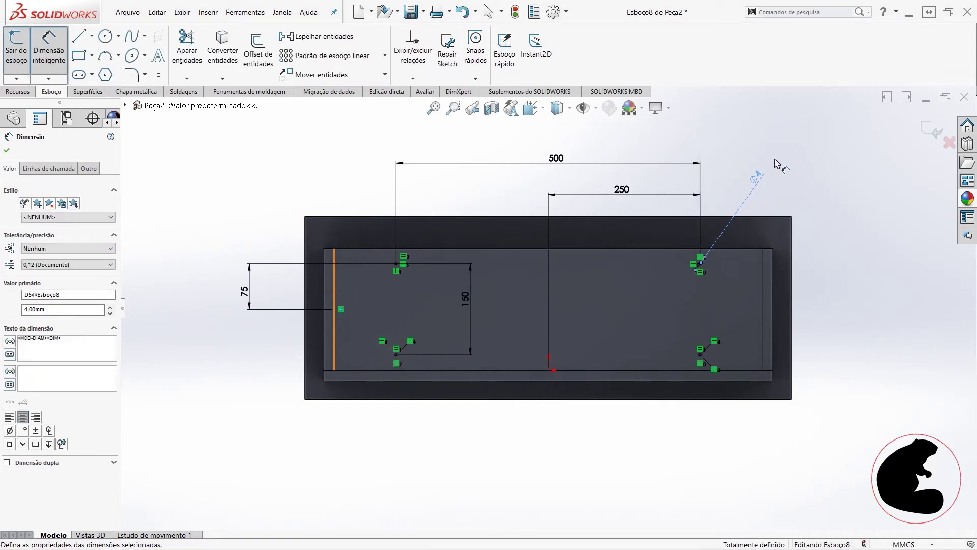
left_click(27, 91)
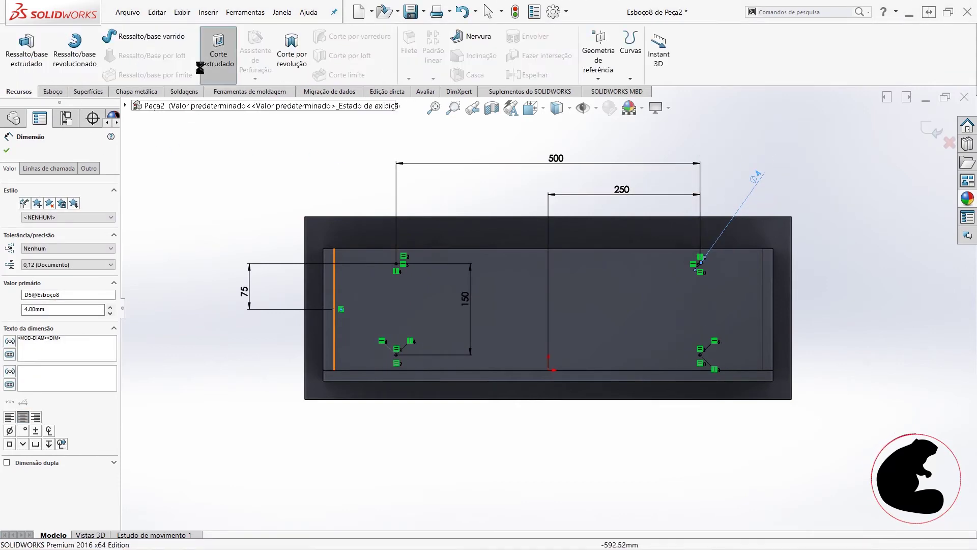
left_click(218, 51)
- Cut the four Ø4 holes 30 mm deep into the bottom panel
scroll(486, 212, "down", 4)
scroll(491, 212, "down", 3)
scroll(503, 262, "down", 1)
scroll(397, 349, "up", 1)
scroll(371, 346, "up", 2)
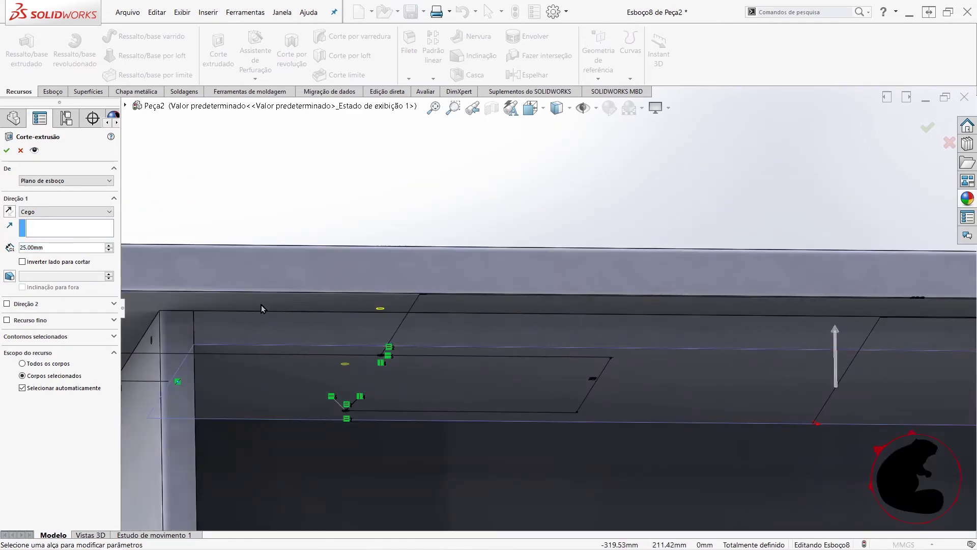
middle_click_drag(446, 287, 414, 255)
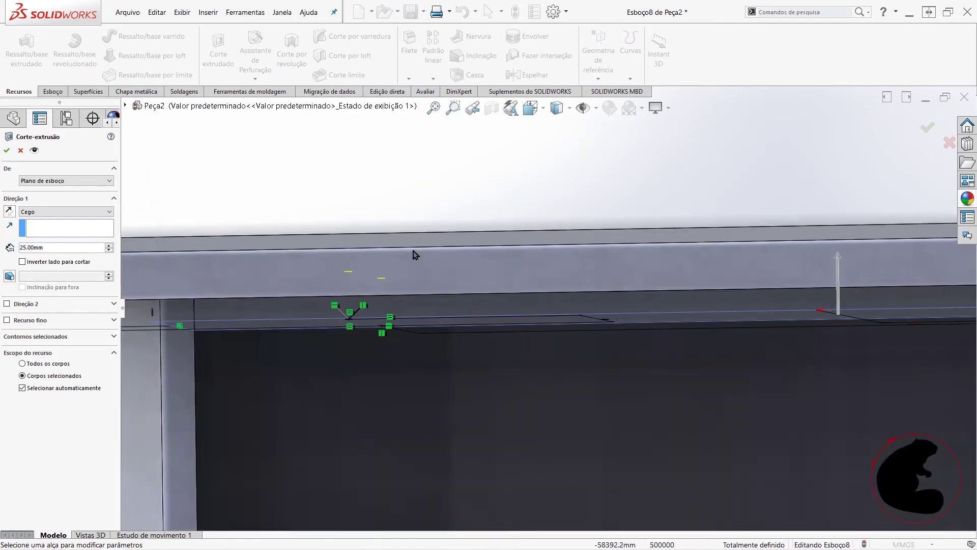
double_click(62, 247)
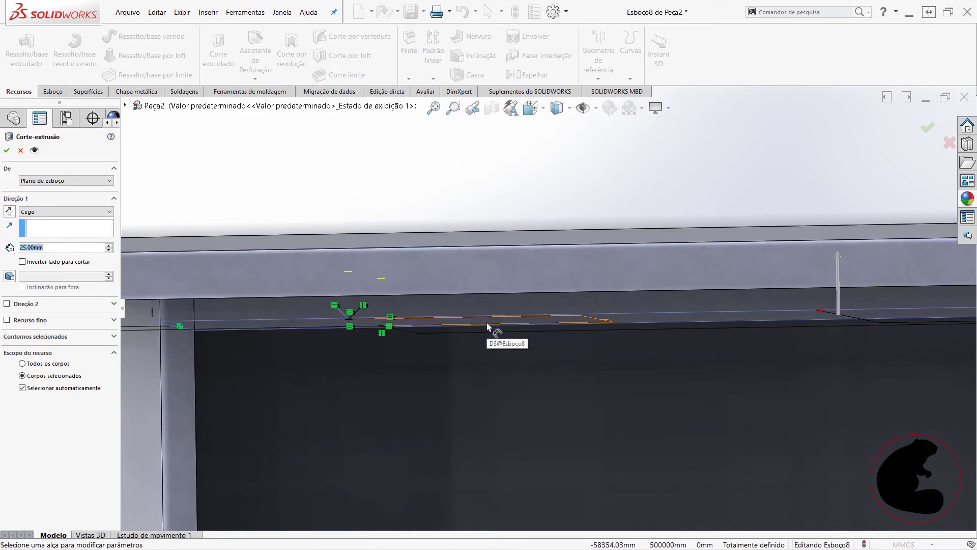
type("30")
key("Return")
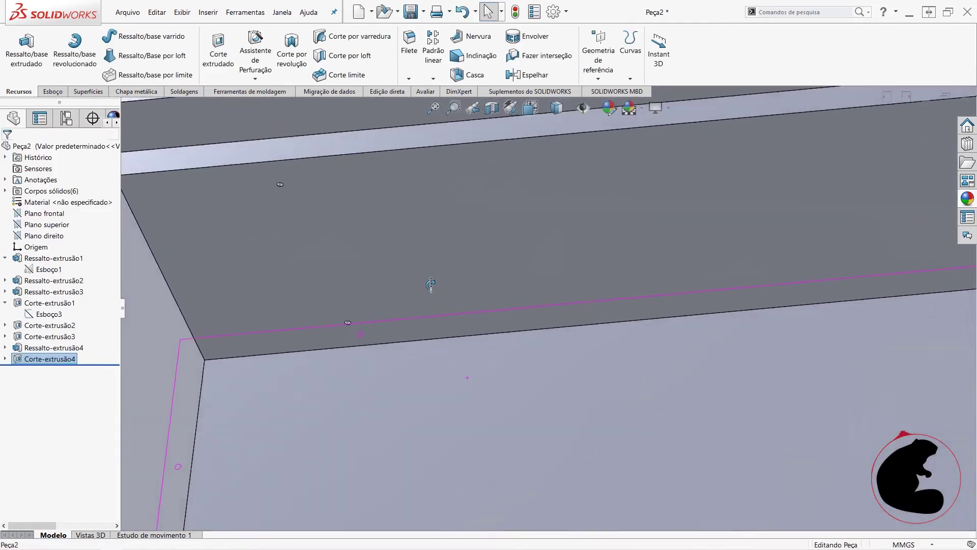
mouse_move(450, 341)
middle_mouse_down()
mouse_move(460, 262)
mouse_move(687, 276)
mouse_move(738, 317)
mouse_move(608, 246)
mouse_move(548, 150)
middle_mouse_up()
- Orbit to the drawer's front panel and start sketch Esboço9 on its outer face
scroll(514, 255, "up", 5)
left_click(709, 339)
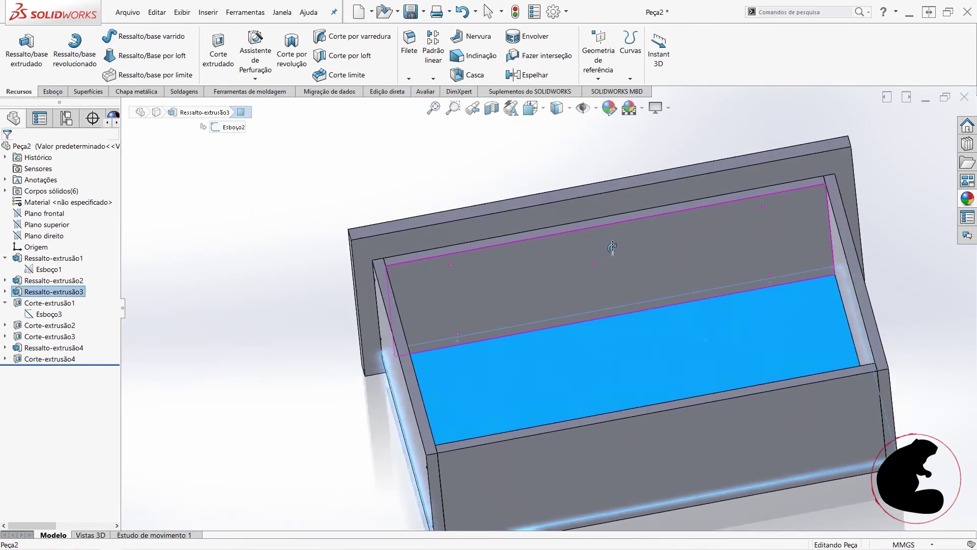
left_click(548, 149)
mouse_move(590, 268)
middle_mouse_down()
mouse_move(602, 299)
mouse_move(661, 279)
middle_mouse_up()
mouse_move(572, 231)
middle_mouse_down()
mouse_move(590, 290)
mouse_move(602, 257)
mouse_move(594, 203)
mouse_move(585, 285)
mouse_move(627, 178)
mouse_move(718, 192)
middle_mouse_up()
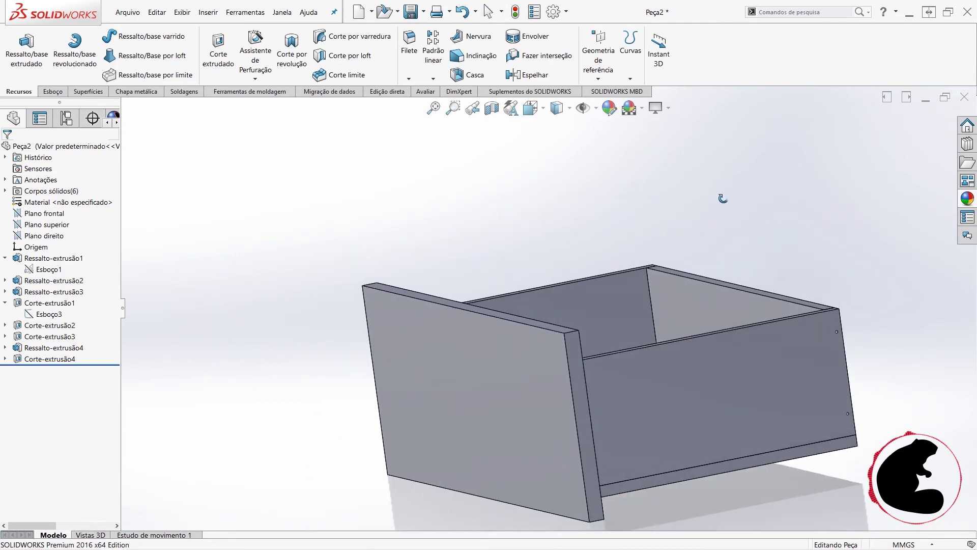
mouse_move(425, 378)
middle_mouse_down()
mouse_move(552, 386)
mouse_move(640, 427)
middle_mouse_up()
left_click(621, 413)
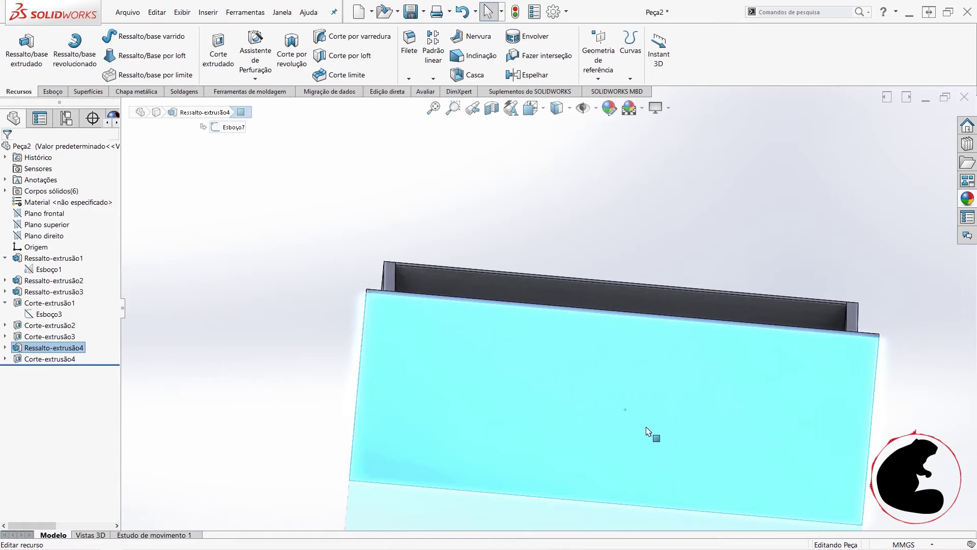
left_click(52, 91)
left_click(16, 48)
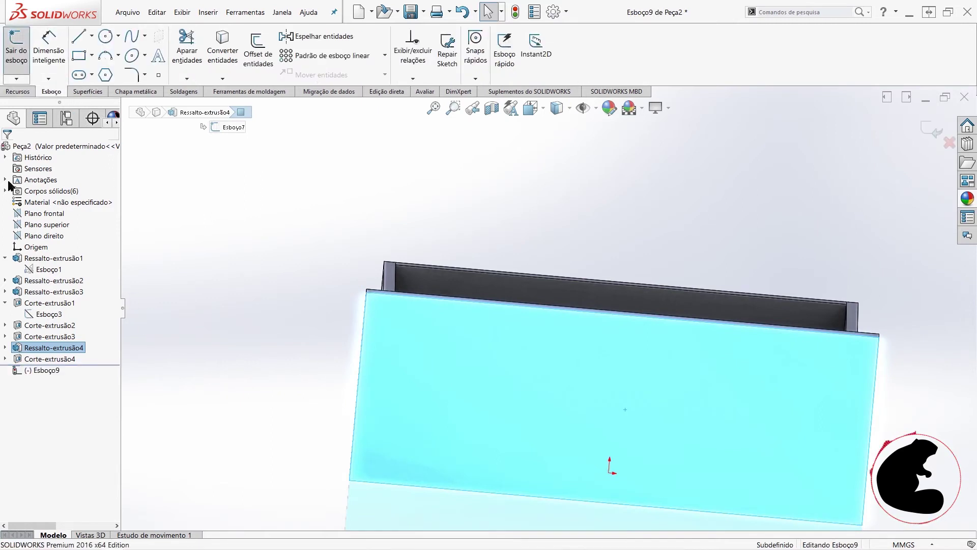
- View the sketch plane head-on and draw a horizontal centerline across the front panel
right_click(46, 370)
left_click(48, 359)
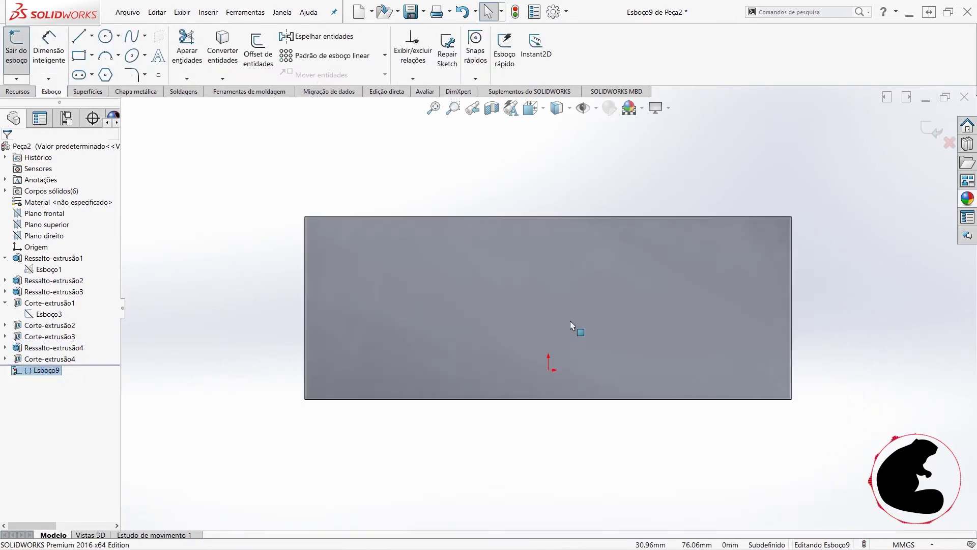
left_click(92, 36)
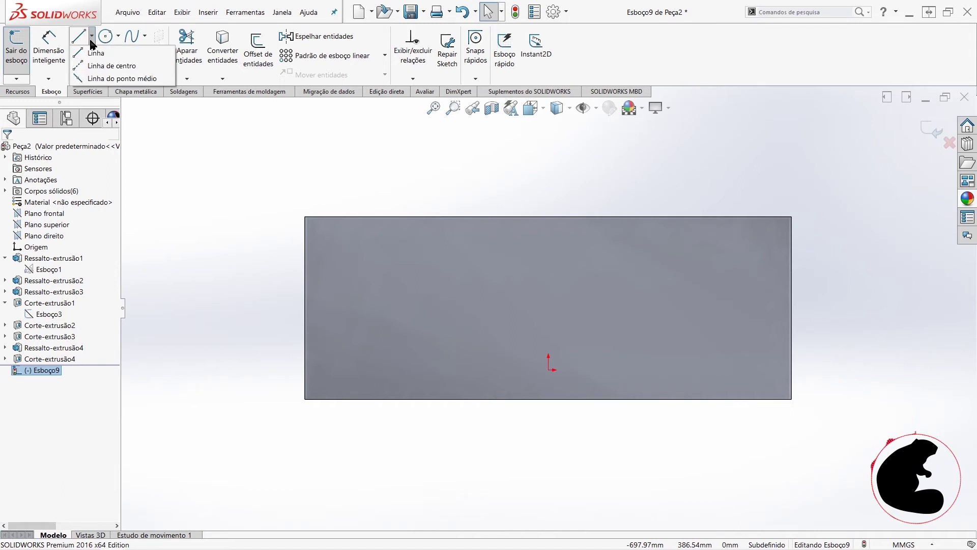
left_click(106, 66)
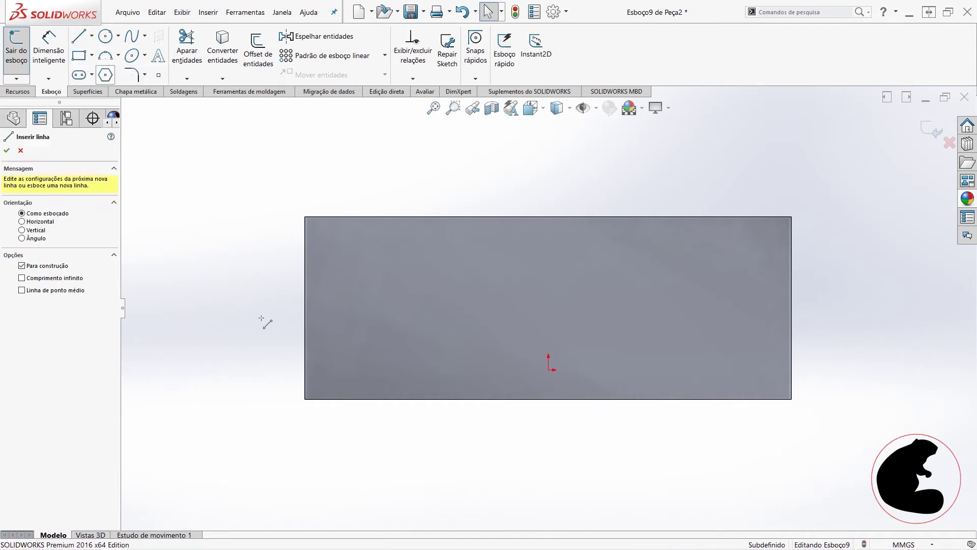
left_click(304, 307)
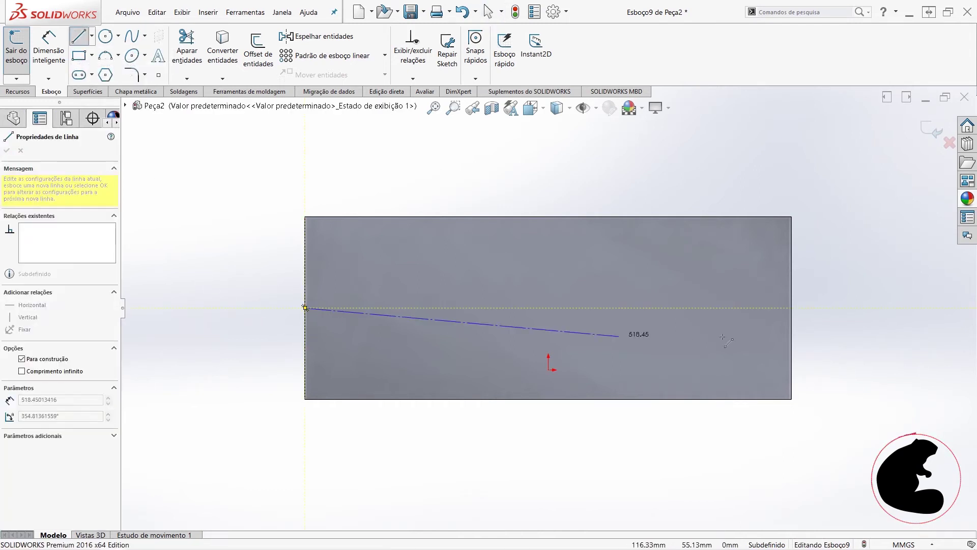
left_click(791, 307)
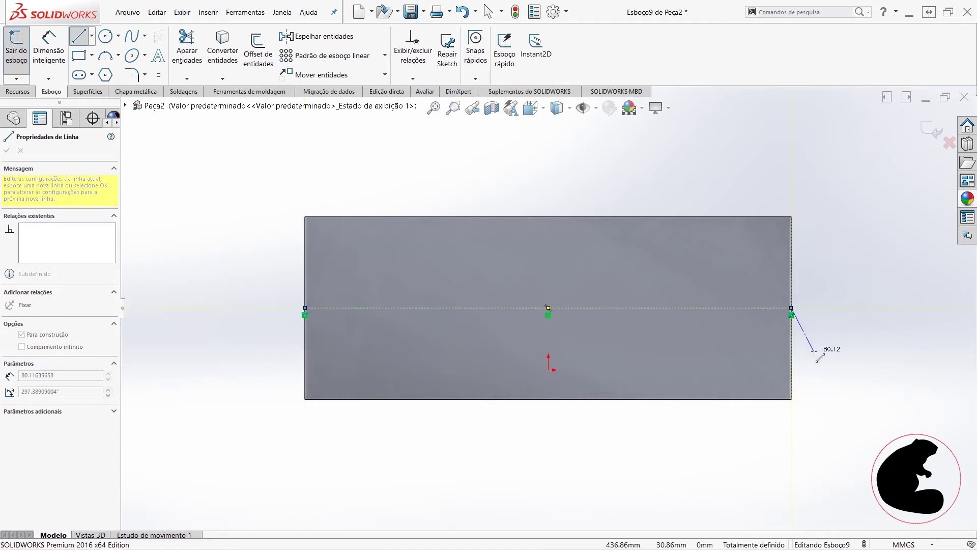
key("Escape")
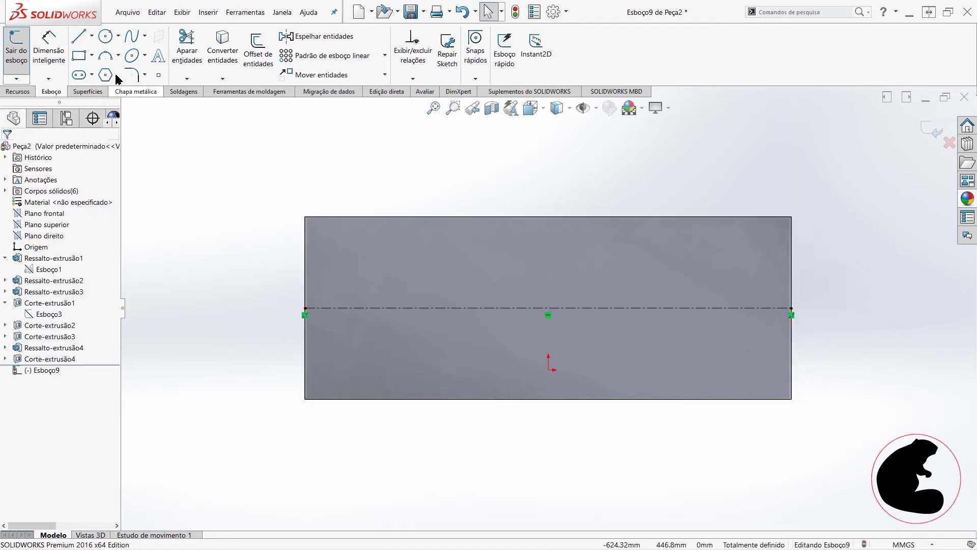
- Sketch two circles centred on the centerline
left_click(104, 37)
left_click(437, 307)
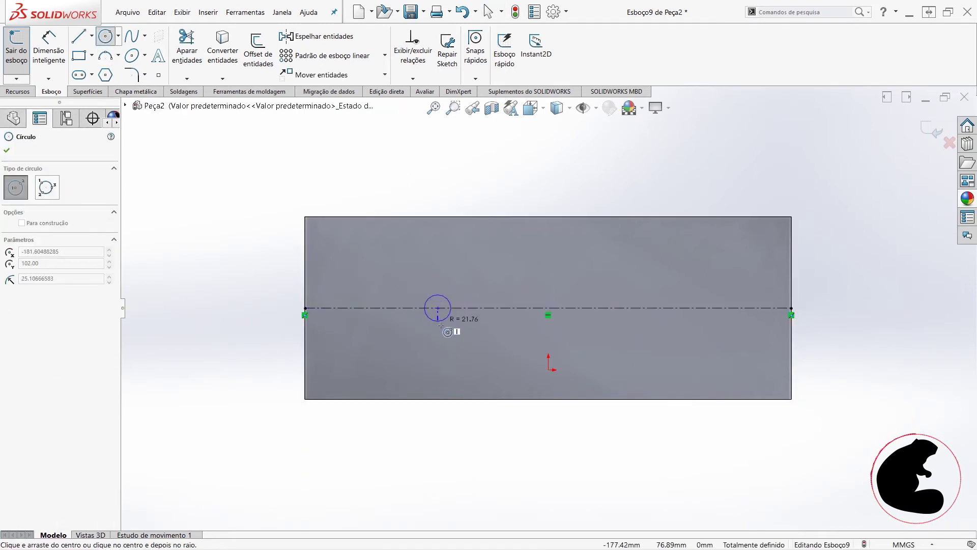
left_click(454, 324)
left_click(655, 308)
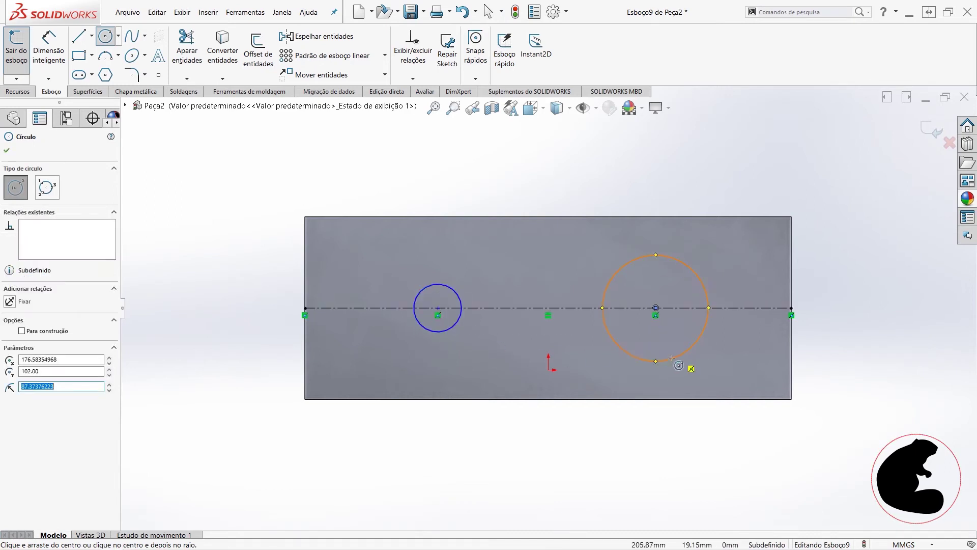
left_click(671, 359)
key("Escape")
- Dimension the circle centres 150 mm apart and the right circle to Ø6 mm
left_click(48, 51)
left_click(617, 269)
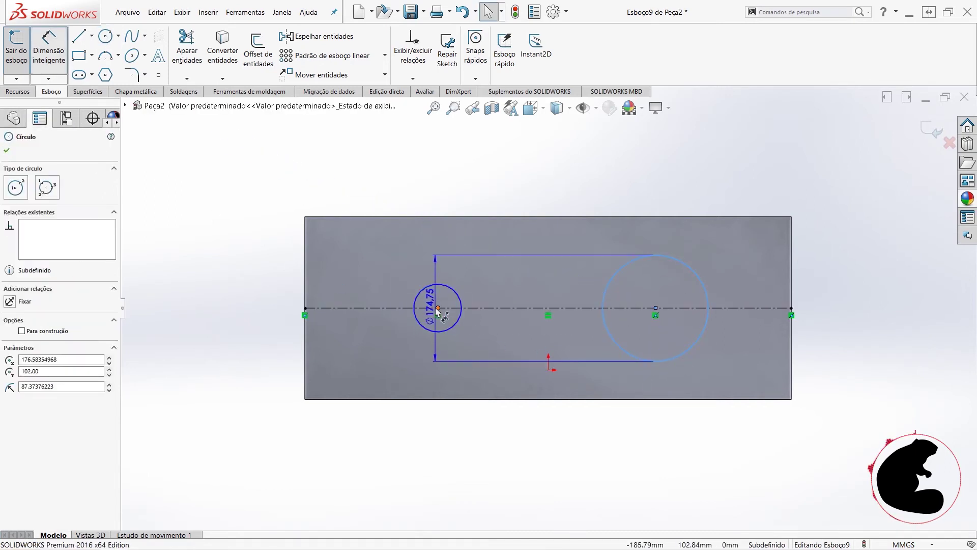
left_click(446, 290)
left_click(535, 190)
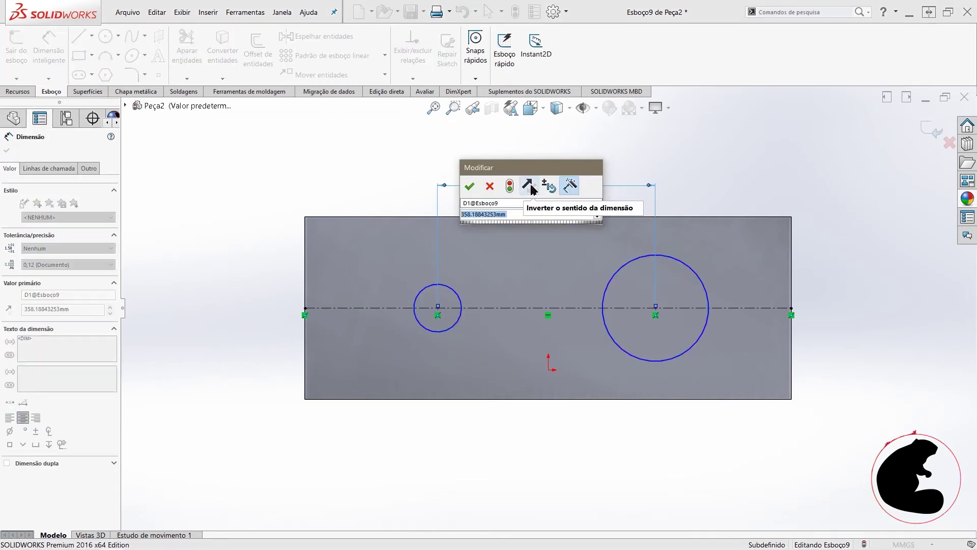
type("150")
key("Return")
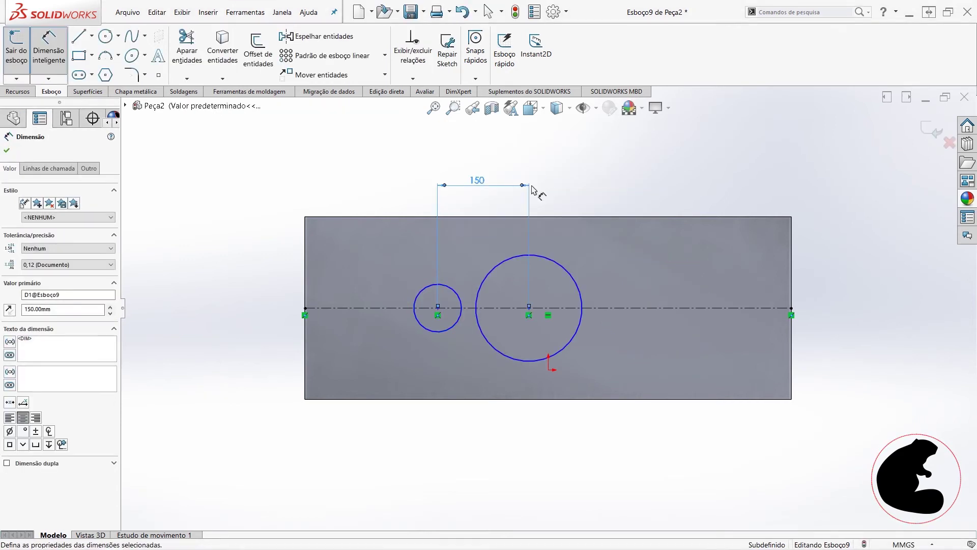
left_click(573, 275)
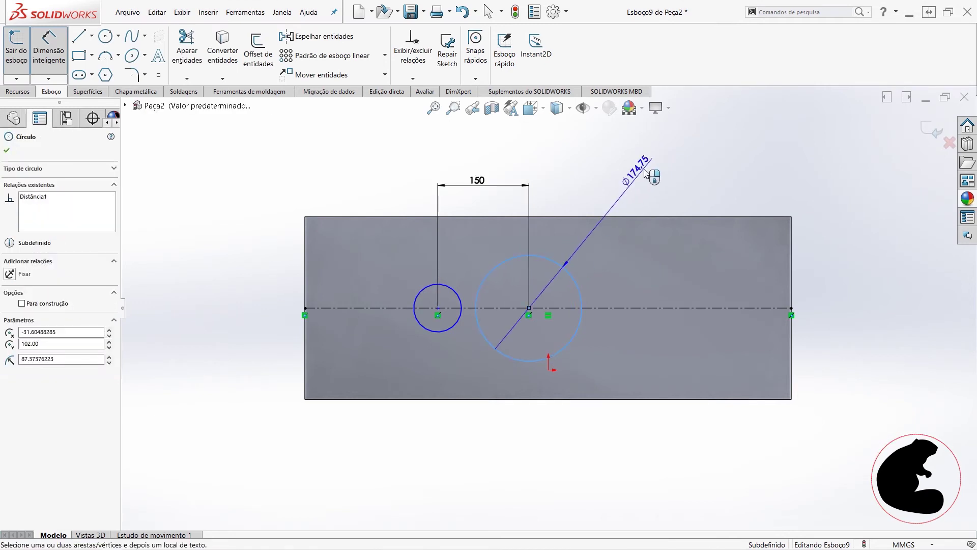
left_click(649, 169)
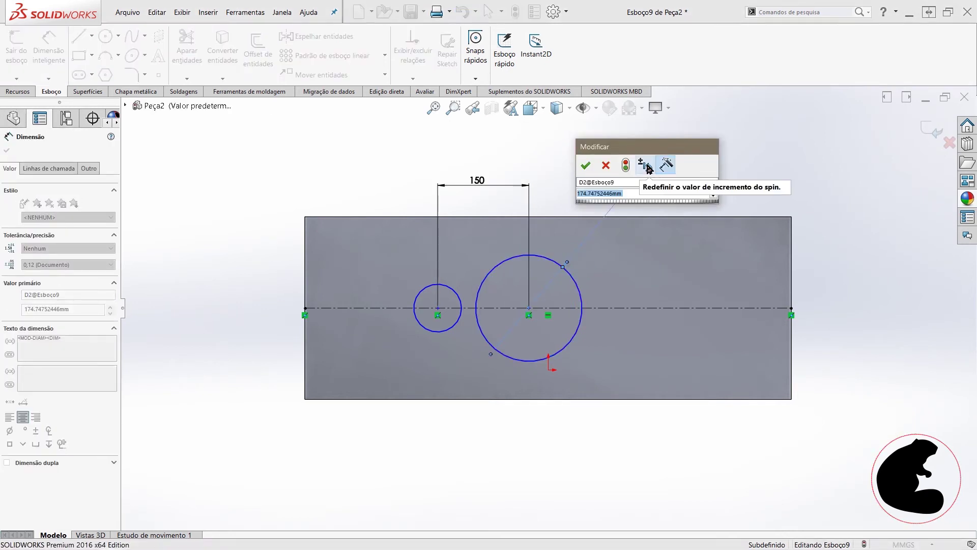
type("6")
key("Return")
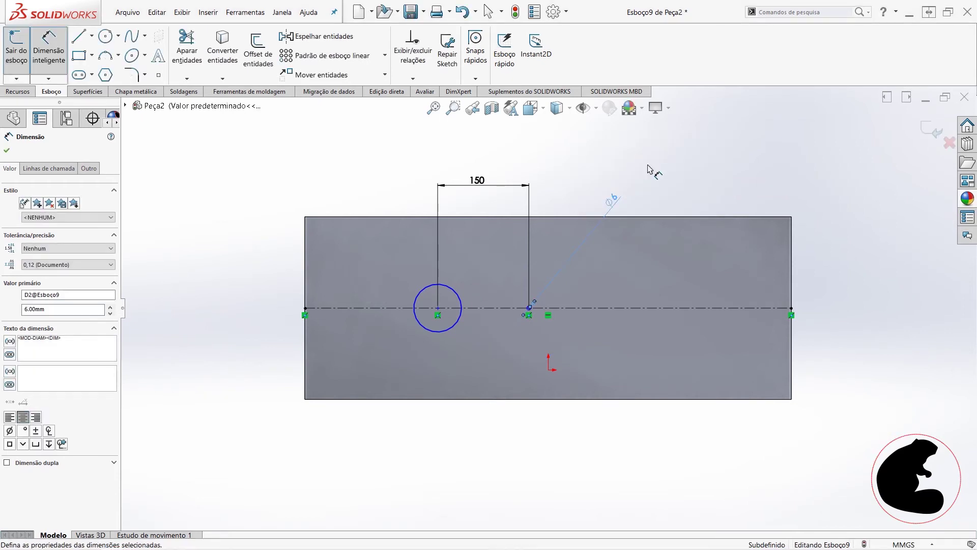
key("Escape")
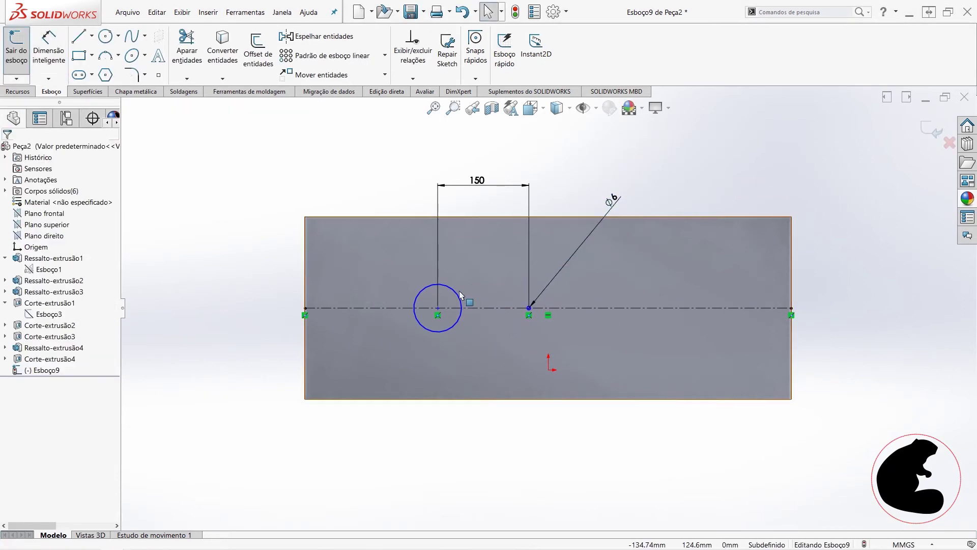
- Make both circles Equal and slide the circle centre onto the centerline
left_click_drag(379, 244, 559, 349)
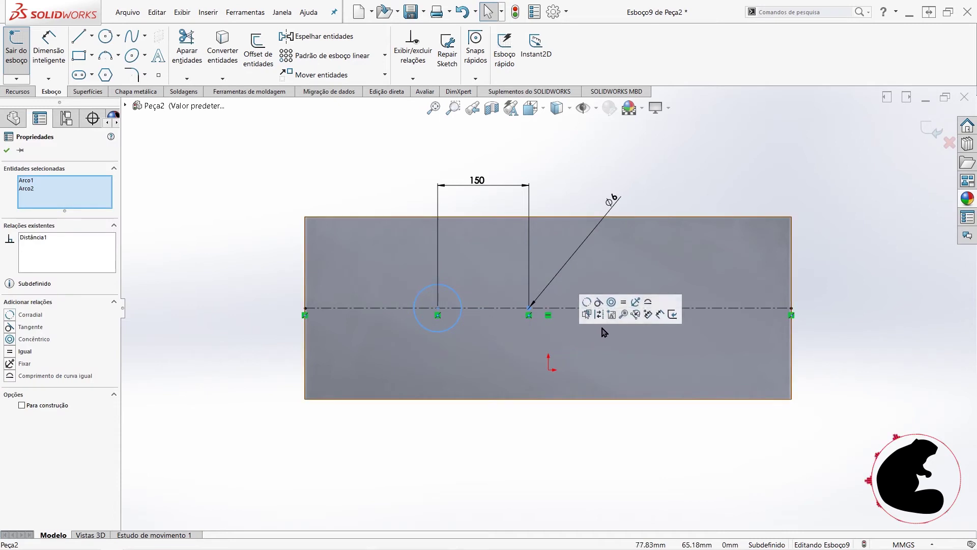
left_click(707, 204)
left_click(529, 310)
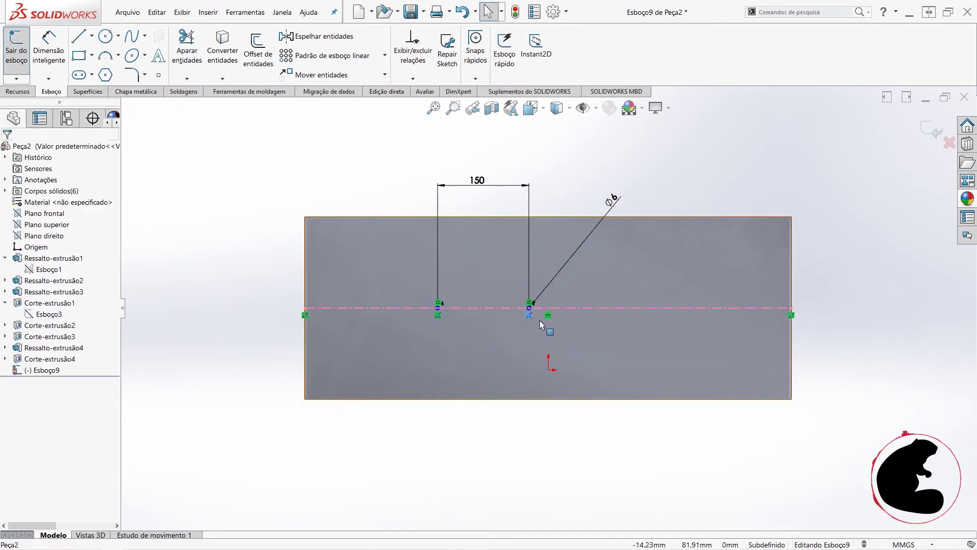
scroll(539, 320, "down", 5)
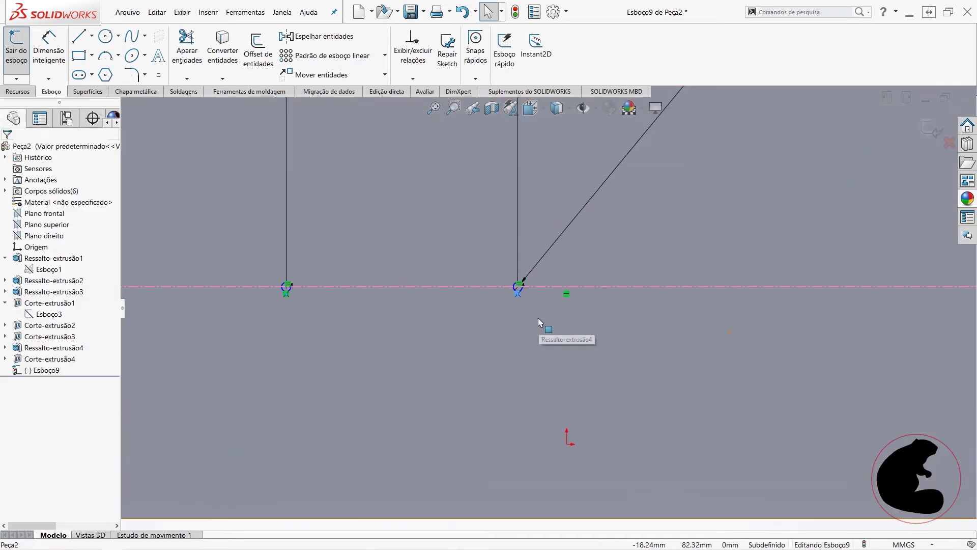
left_click(515, 282)
key("Escape")
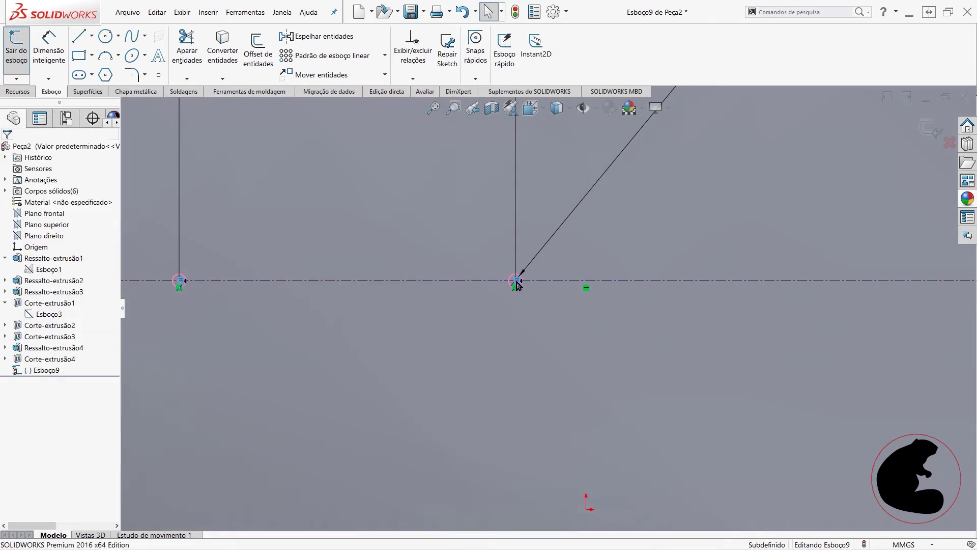
left_click(520, 287)
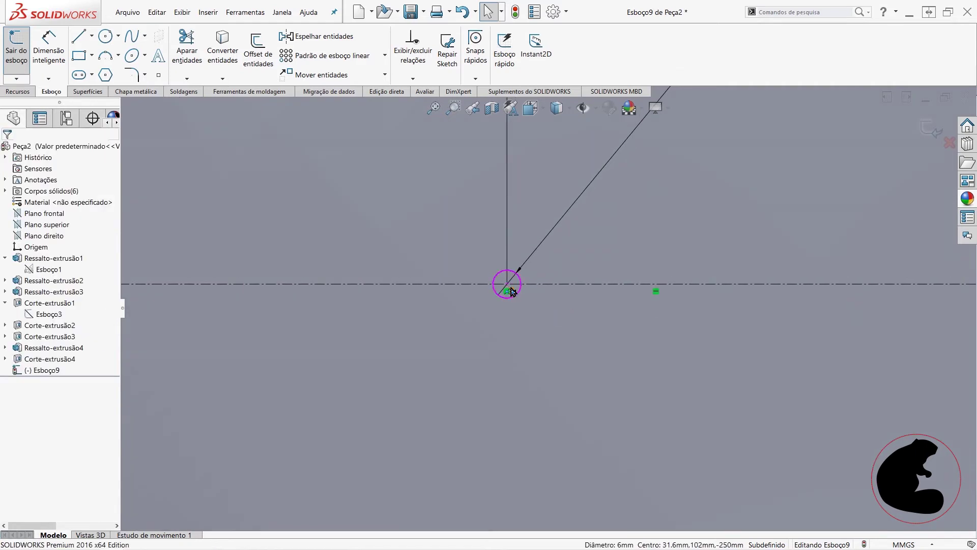
left_click_drag(508, 286, 886, 328)
scroll(858, 372, "up", 5)
- Dimension the right circle's centre 75 mm horizontally from the origin, fully defining the sketch
key("d")
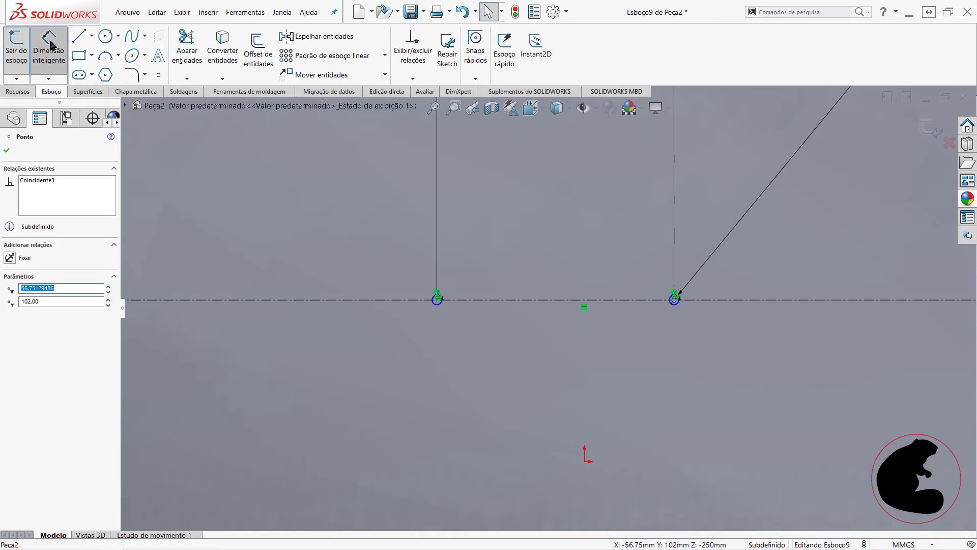
left_click(586, 462)
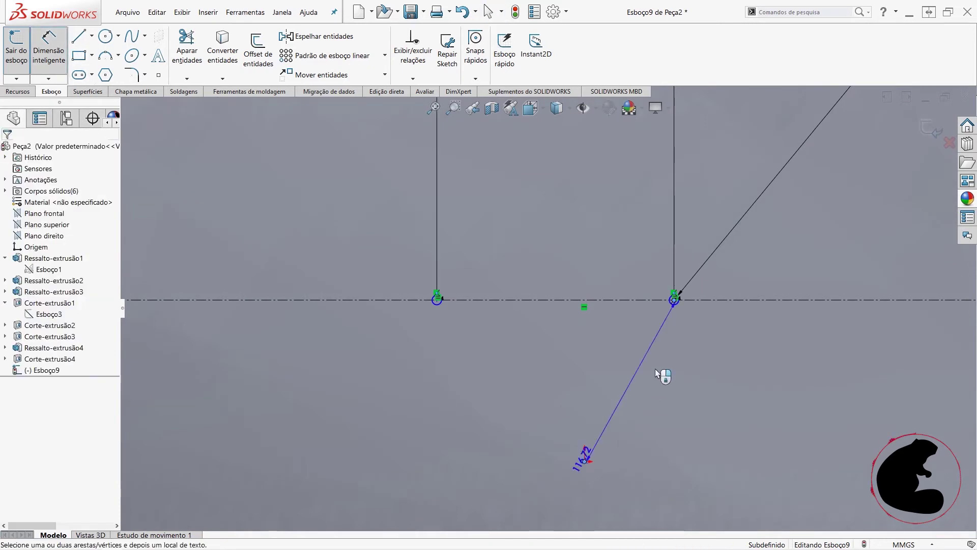
scroll(627, 465, "up", 3)
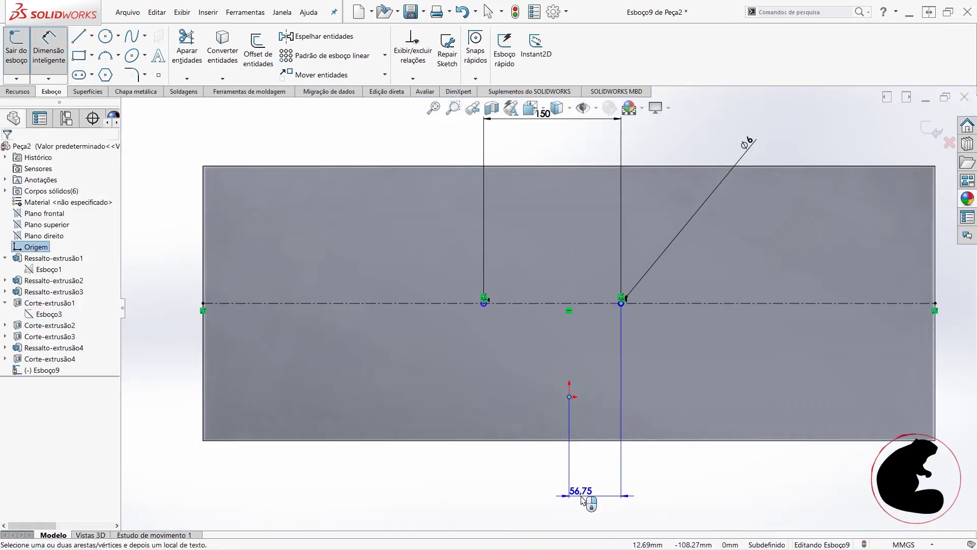
left_click(583, 499)
type("150/2")
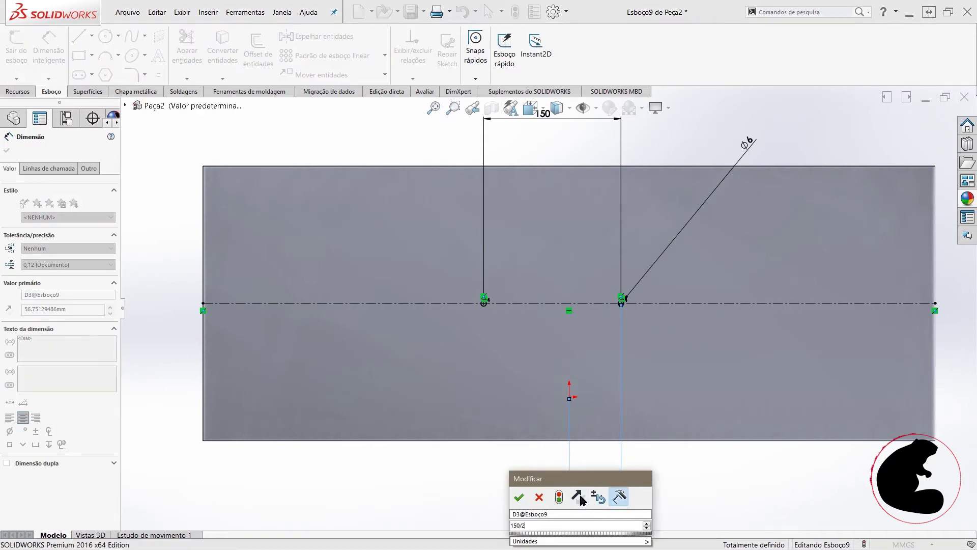
key("Return")
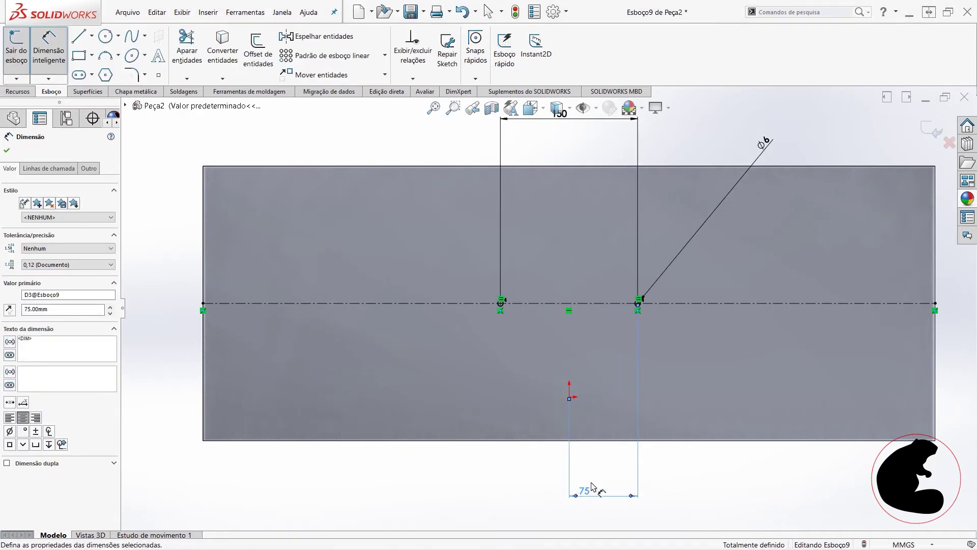
scroll(548, 308, "up", 3)
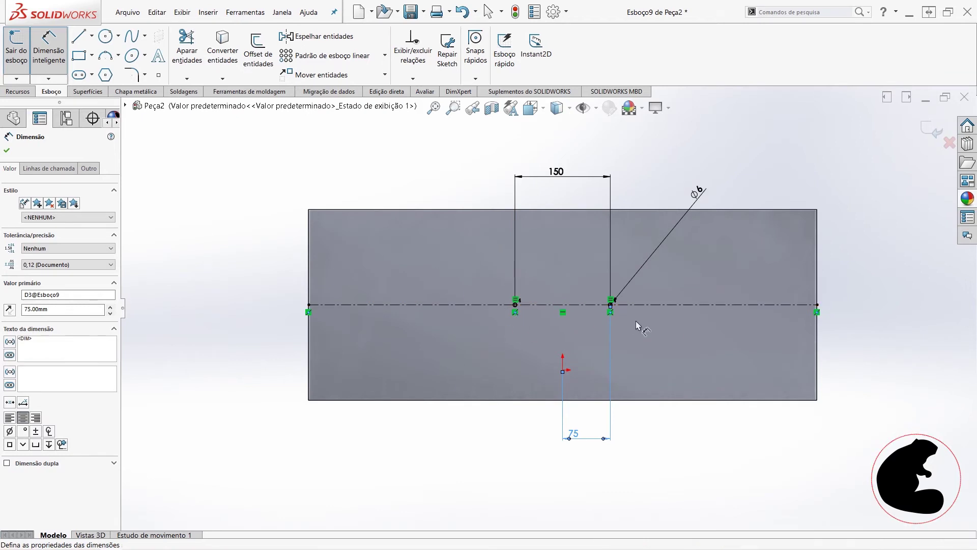
left_click(61, 62)
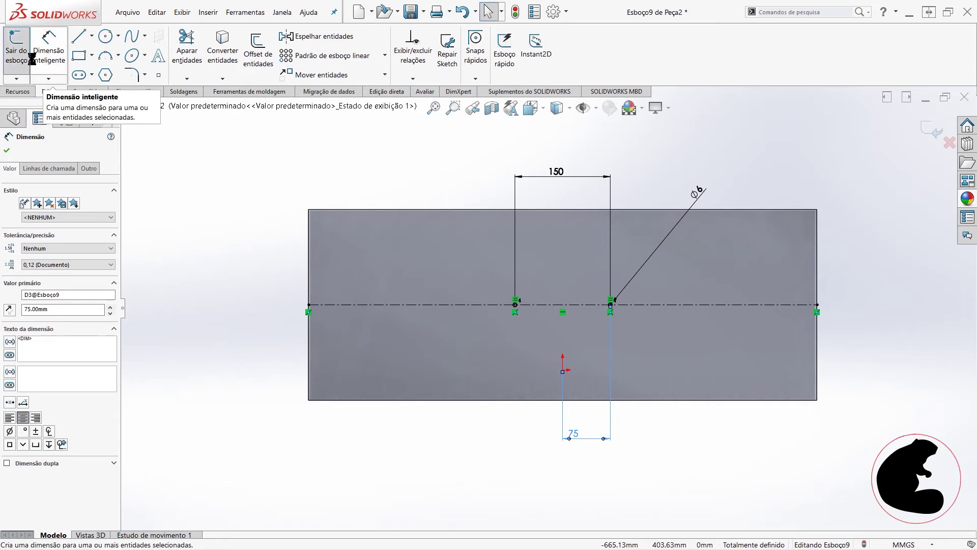
left_click(18, 92)
- Extrude-cut the two Ø6 holes Até a superfície, up to the front's inner face
left_click(218, 53)
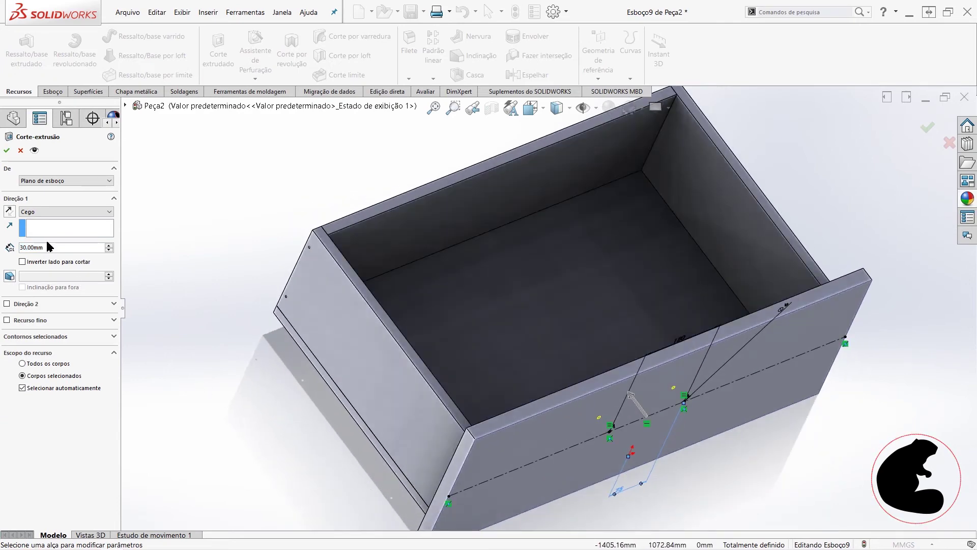
left_click(53, 213)
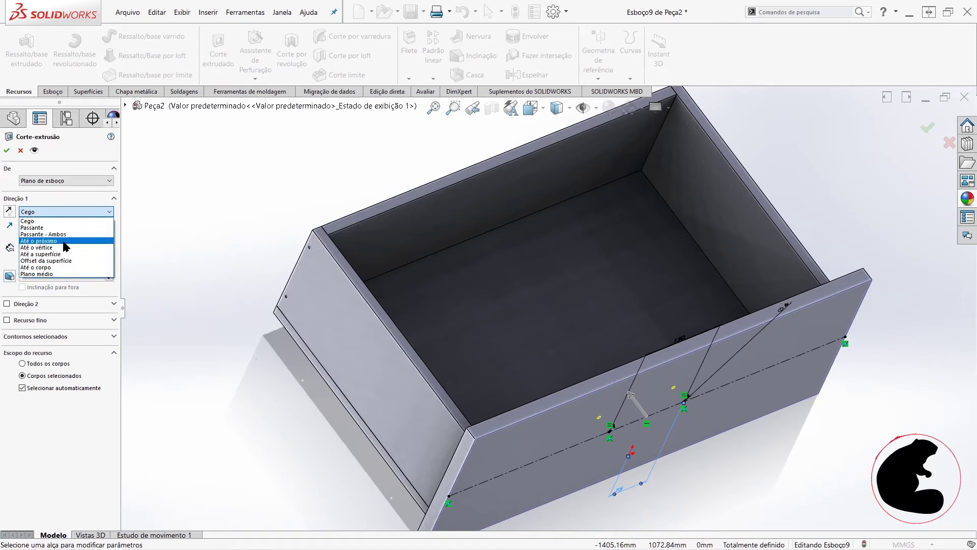
left_click(56, 254)
mouse_move(578, 384)
middle_mouse_down()
mouse_move(748, 469)
mouse_move(675, 346)
middle_mouse_up()
left_click(674, 347)
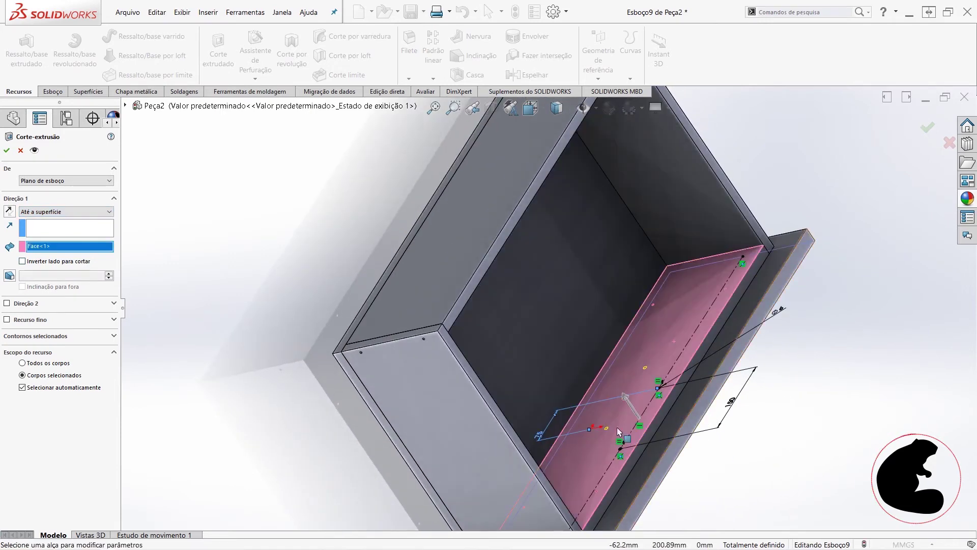
left_click(6, 151)
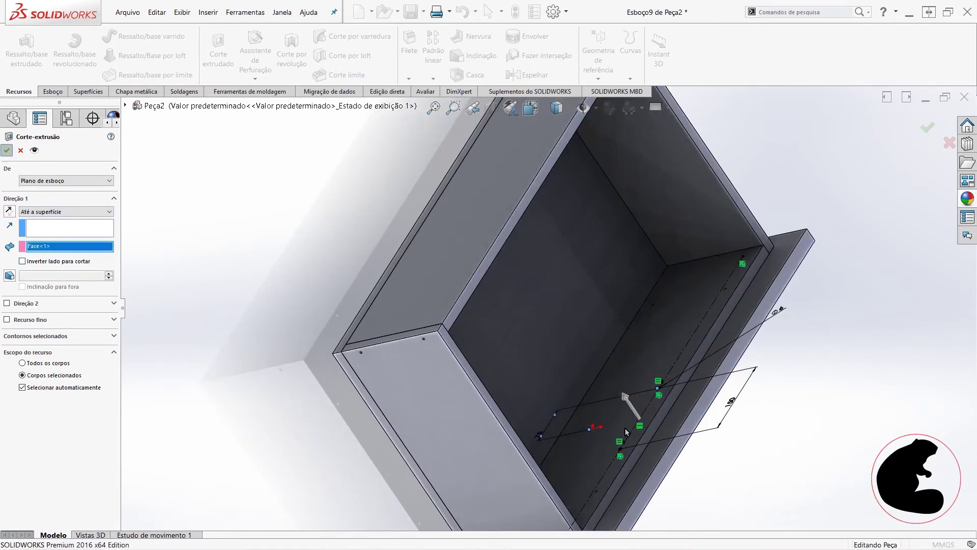
- Orbit and zoom to inspect the drawer's new holes from above and the front
middle_click_drag(715, 475, 698, 494)
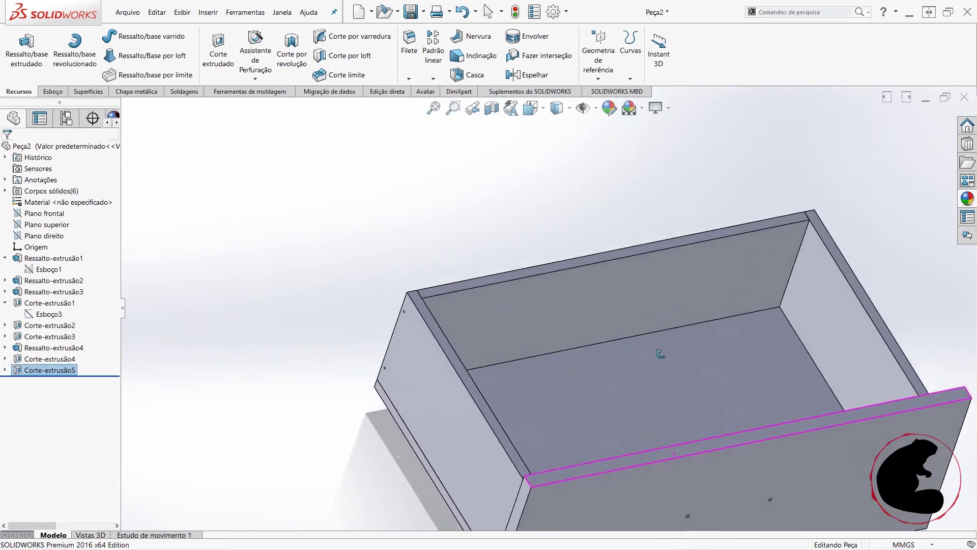
scroll(655, 438, "down", 2)
scroll(658, 442, "down", 3)
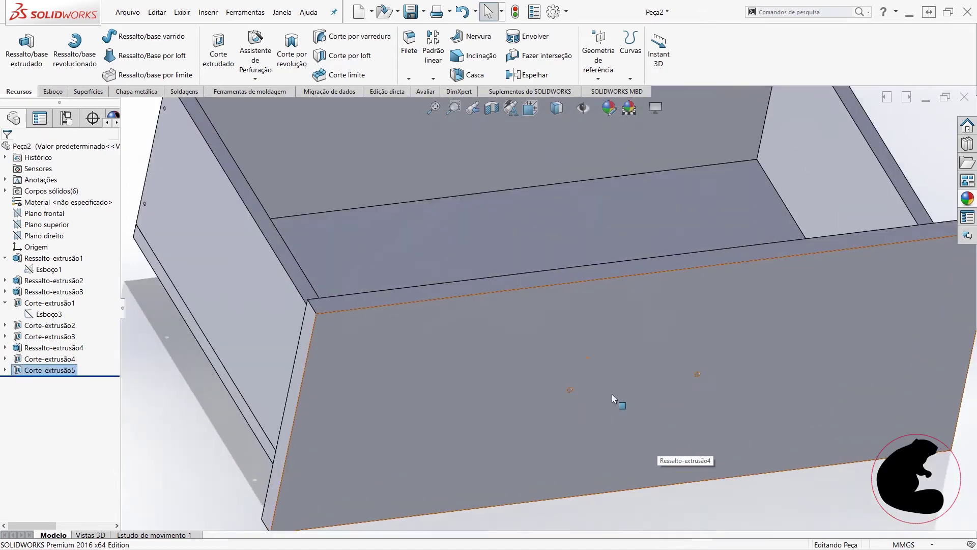
scroll(611, 394, "down", 3)
scroll(526, 351, "up", 5)
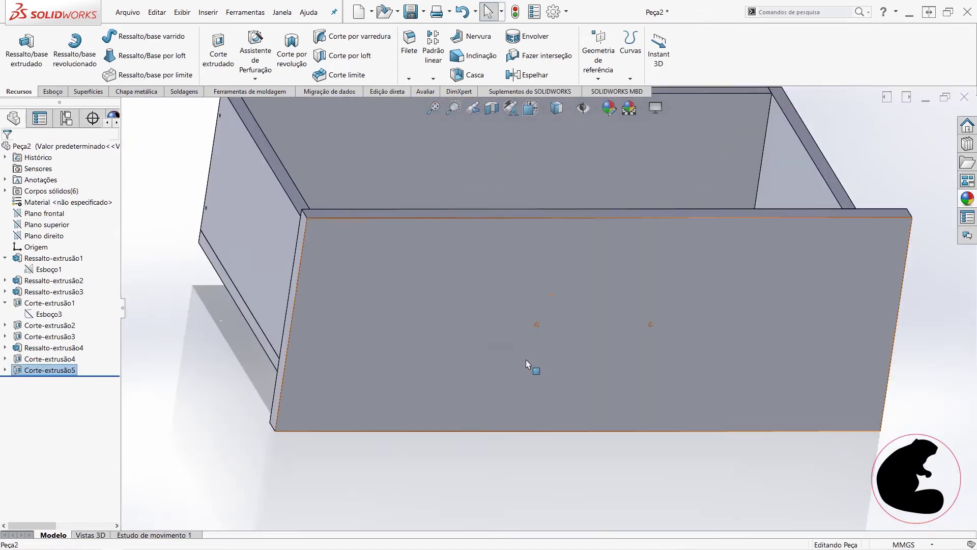
scroll(531, 367, "up", 3)
mouse_move(806, 374)
middle_mouse_down()
mouse_move(636, 367)
mouse_move(652, 365)
middle_mouse_up()
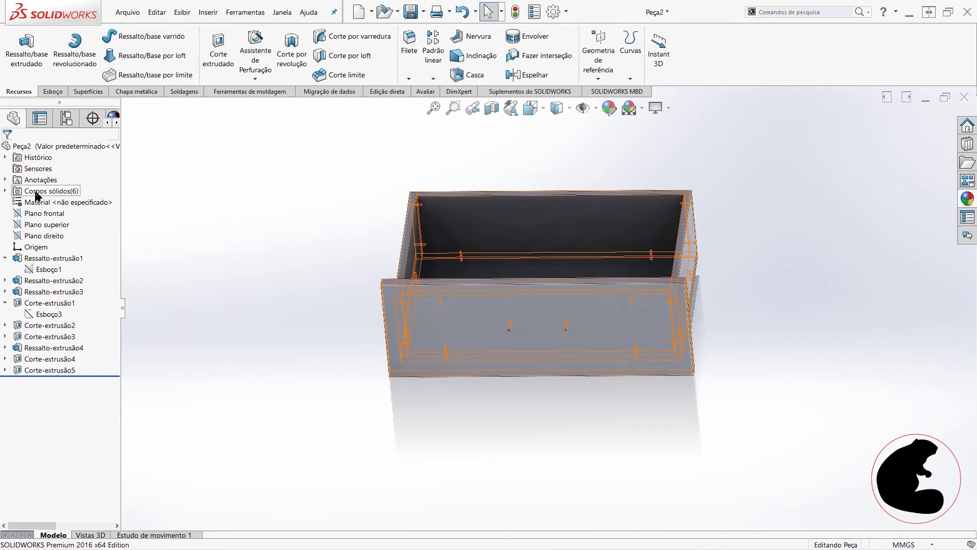
- Apply the Carvalho oak material from the Madeiras category to the drawer part
right_click(39, 202)
left_click(59, 216)
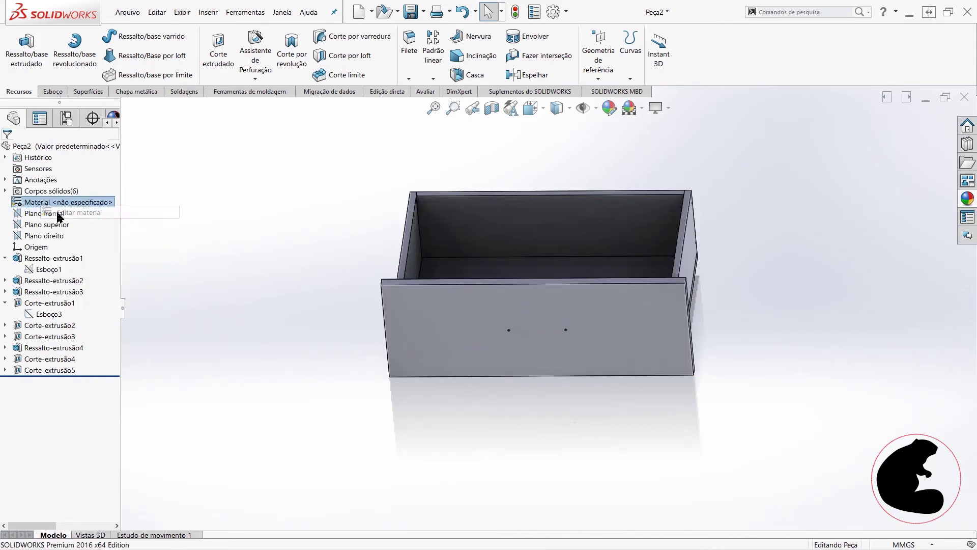
scroll(367, 330, "down", 1)
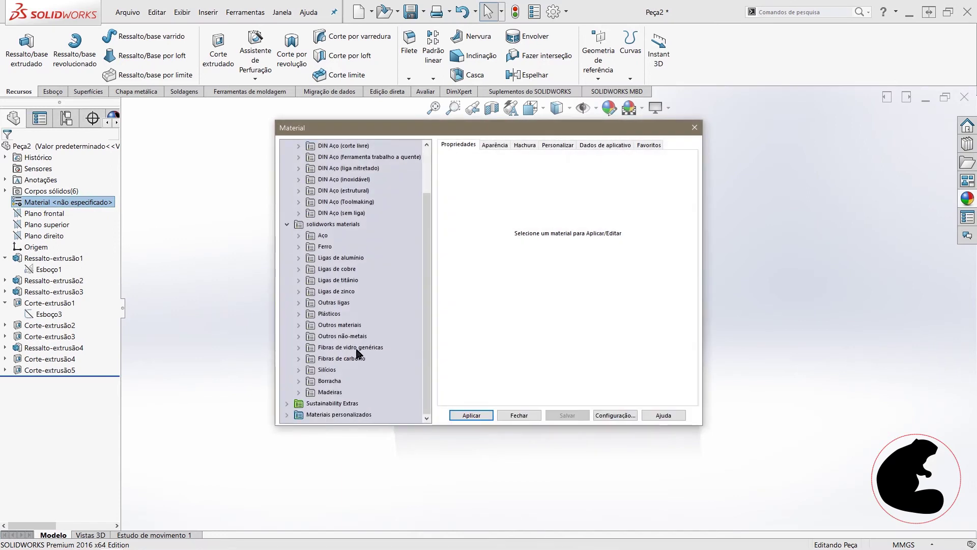
left_click(299, 392)
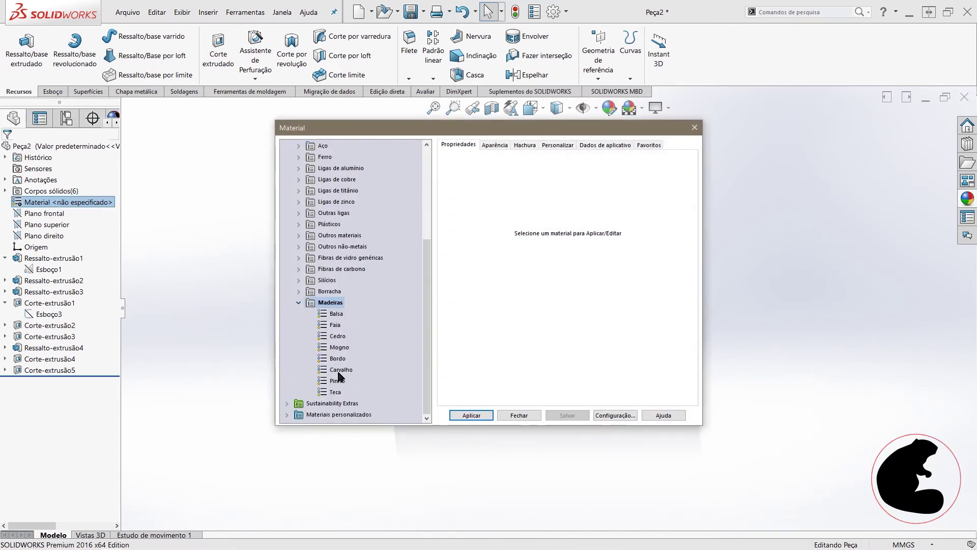
left_click(340, 372)
left_click(471, 415)
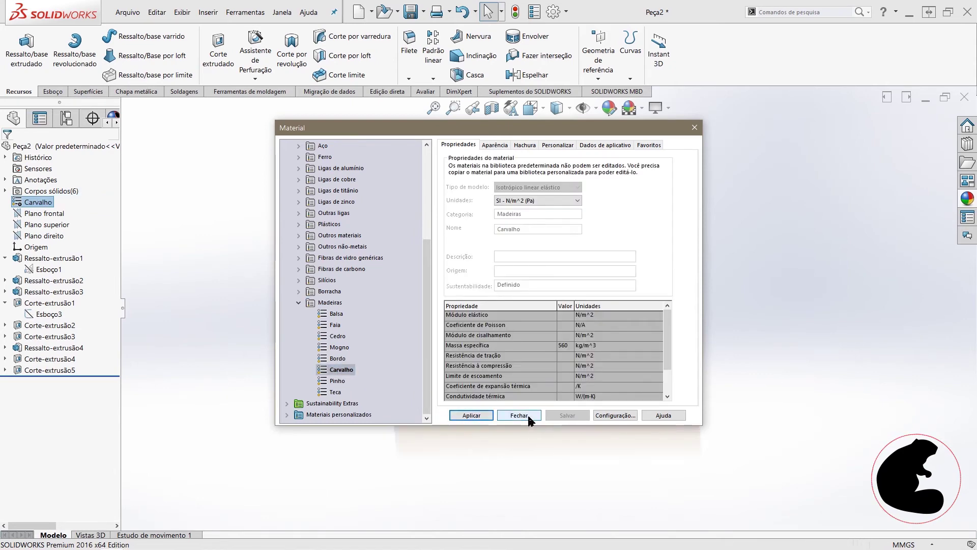
left_click(529, 417)
middle_click_drag(694, 365, 789, 243)
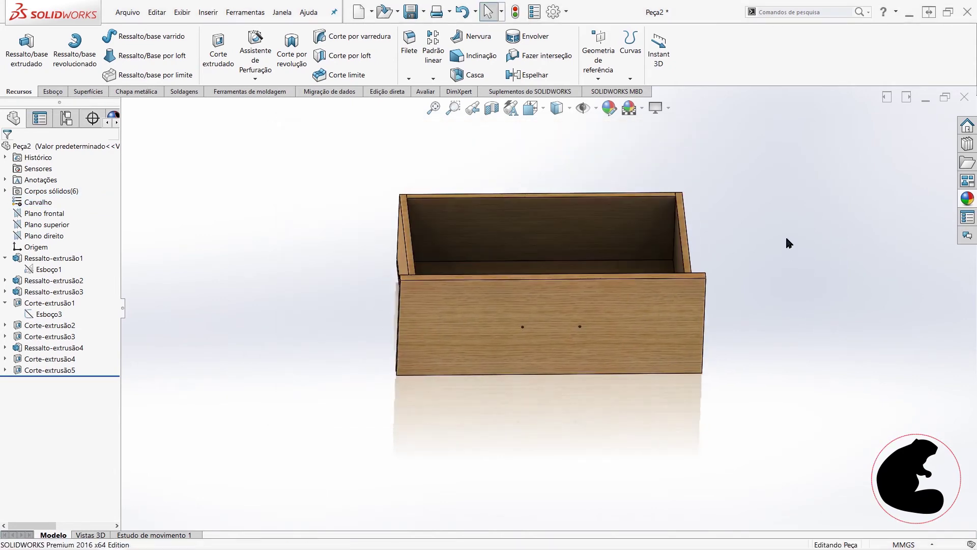
left_click(411, 14)
- Save the drawer as Gaveta, close it, and start a new assembly from Corpo
type("G")
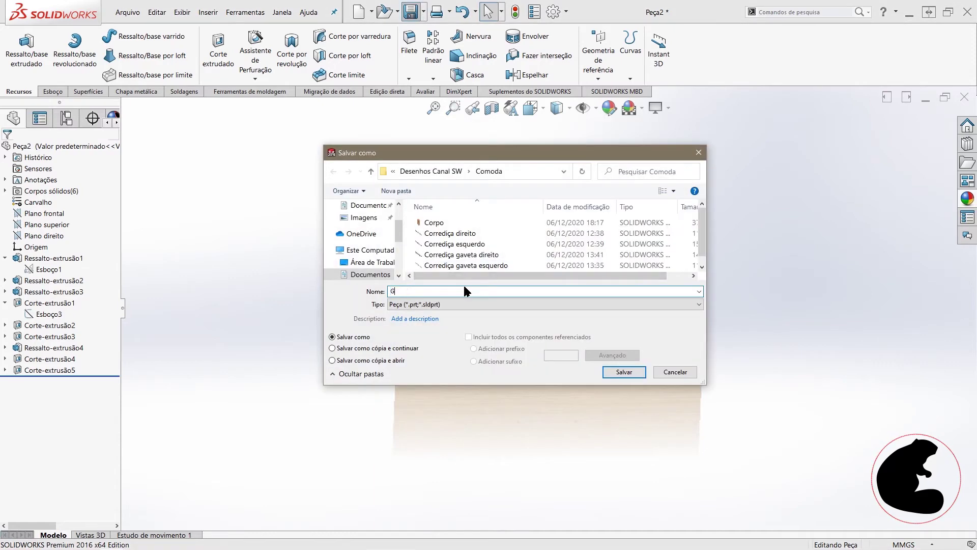
type("aveta")
left_click(630, 375)
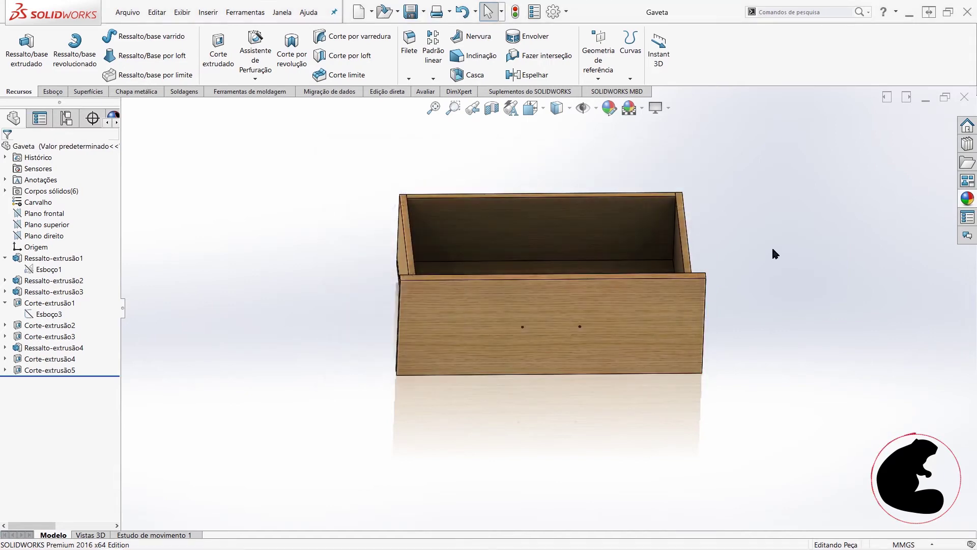
left_click(963, 100)
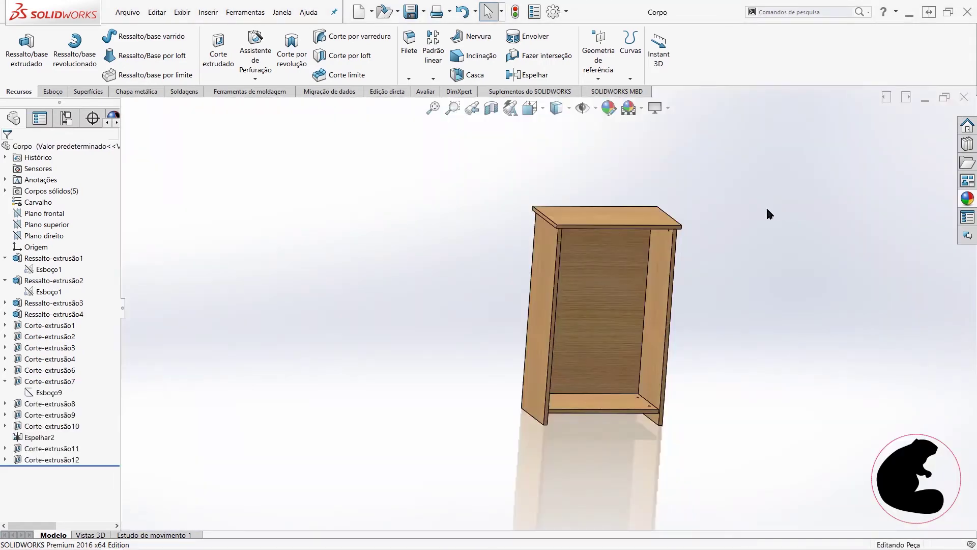
mouse_move(722, 249)
middle_mouse_down()
mouse_move(705, 257)
mouse_move(577, 245)
middle_mouse_up()
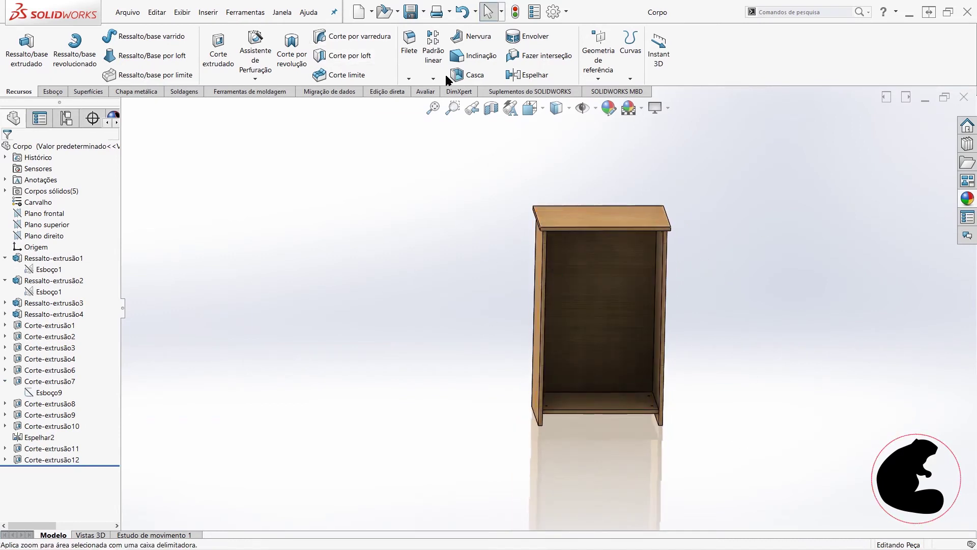
left_click(371, 12)
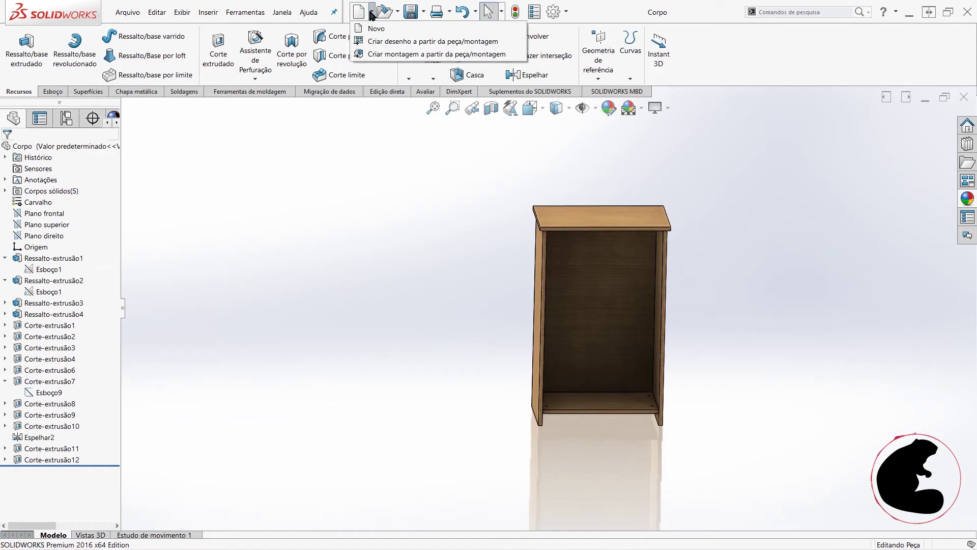
left_click(377, 54)
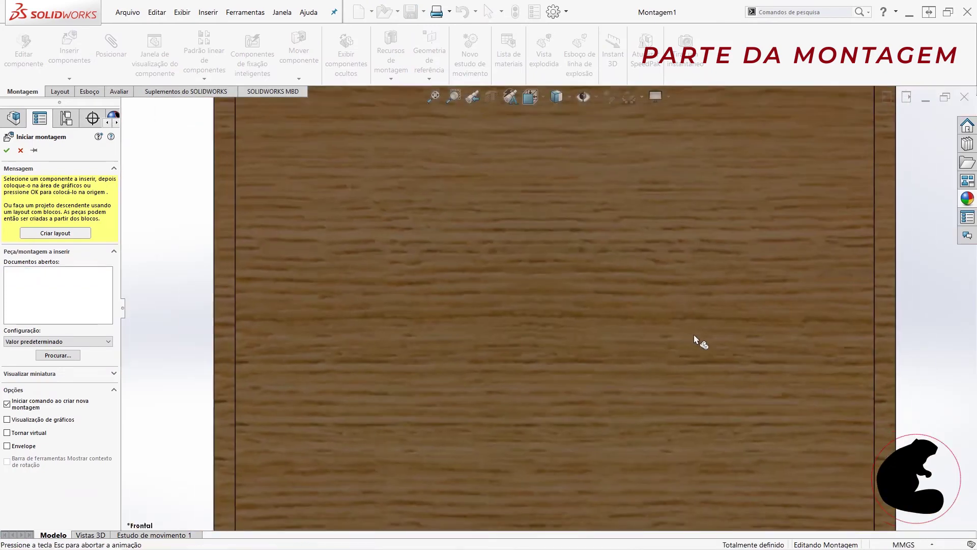
- Place the Corpo cabinet in Montagem1 and review the assembly's front, top and right planes
left_click(695, 336)
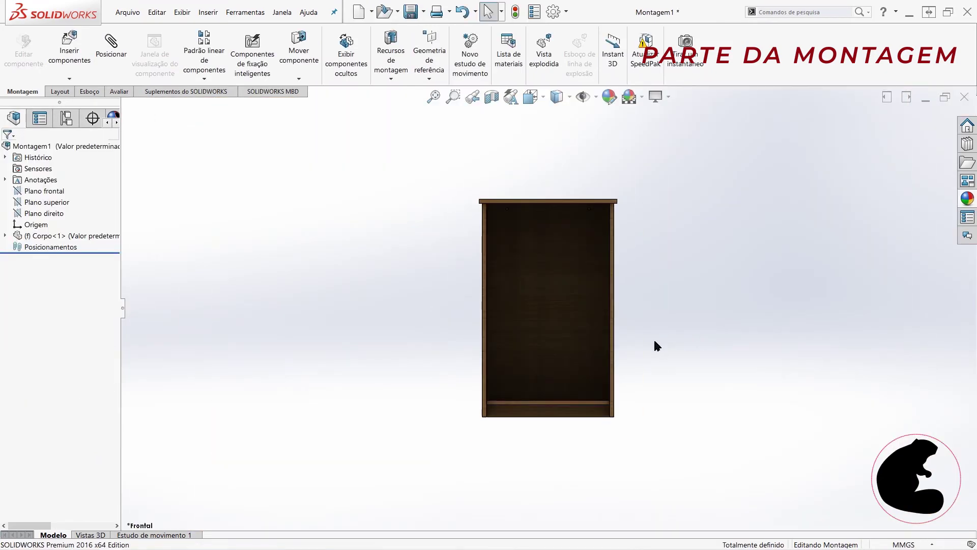
left_click_drag(554, 279, 536, 220)
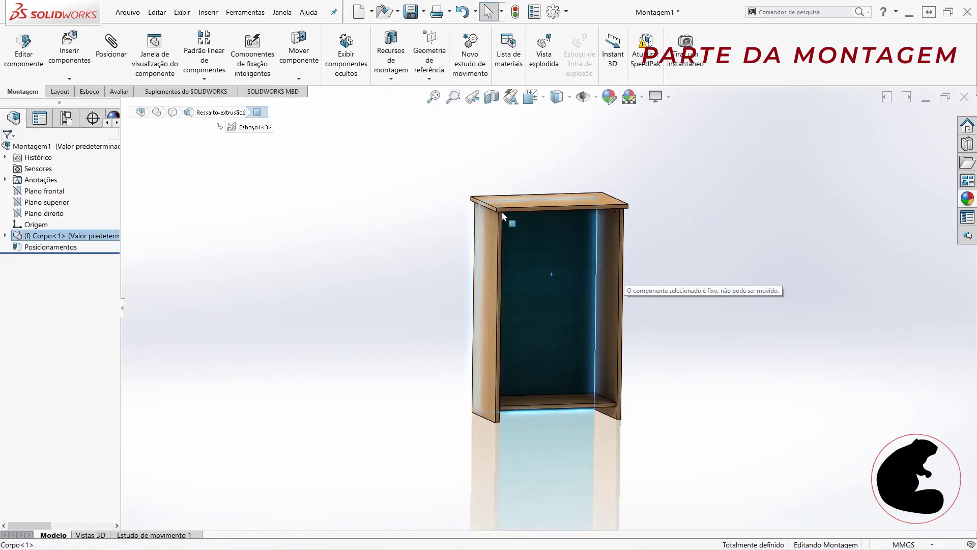
left_click(715, 322)
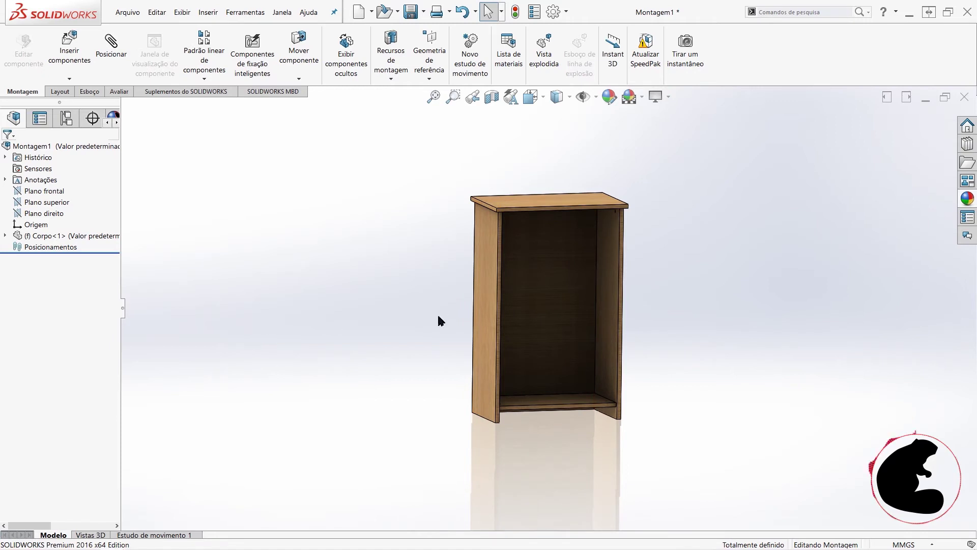
left_click(44, 191)
mouse_move(579, 279)
middle_mouse_down()
mouse_move(564, 290)
mouse_move(587, 336)
mouse_move(534, 326)
middle_mouse_up()
left_click(47, 202)
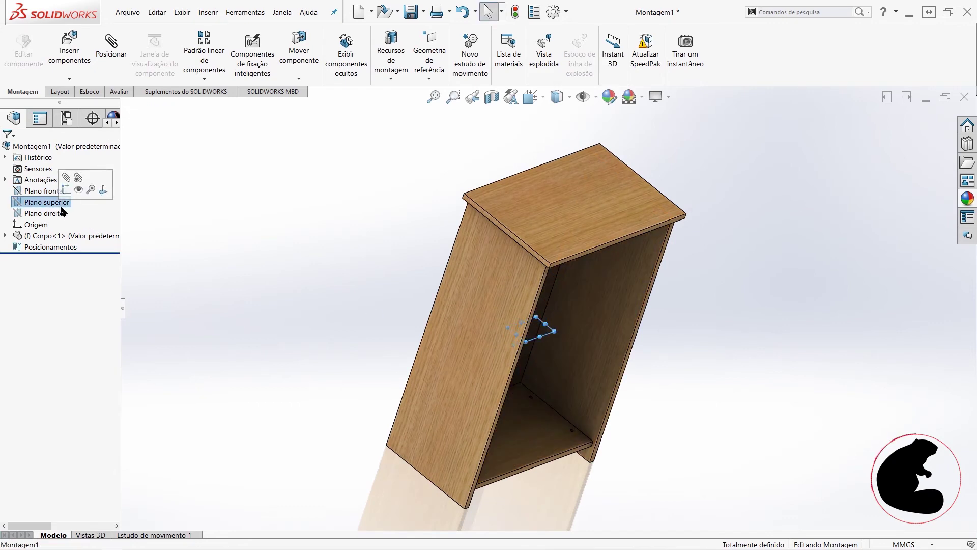
middle_click_drag(635, 355, 509, 346)
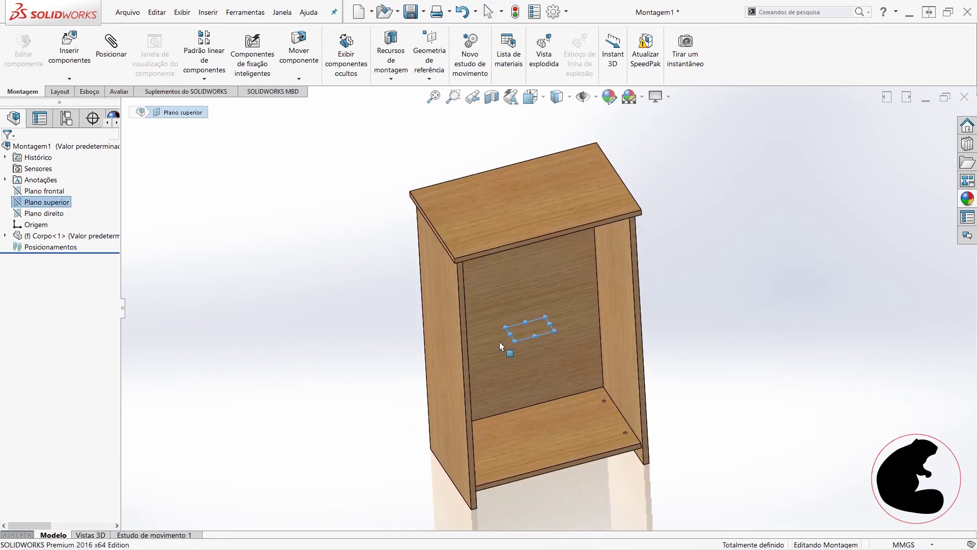
left_click(44, 213)
middle_click_drag(672, 370, 659, 383)
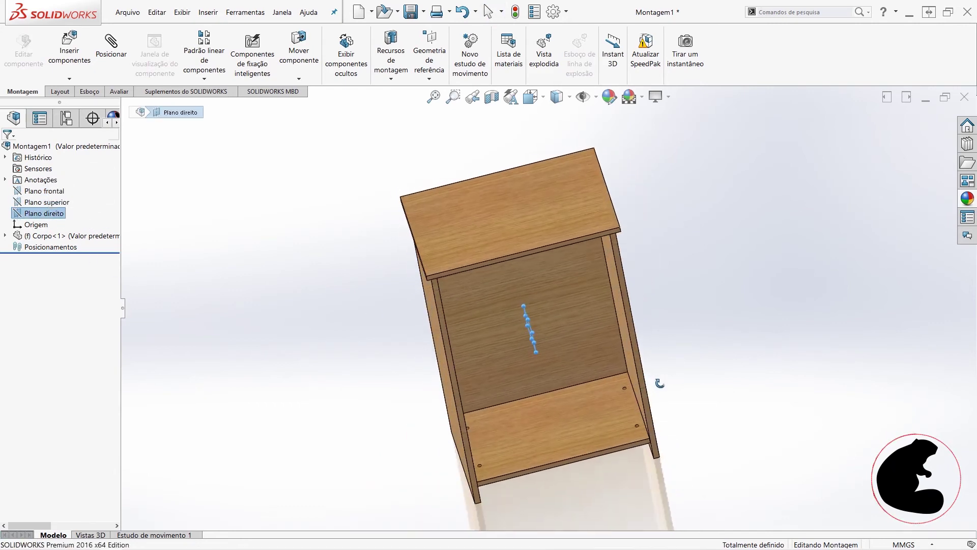
key("Escape")
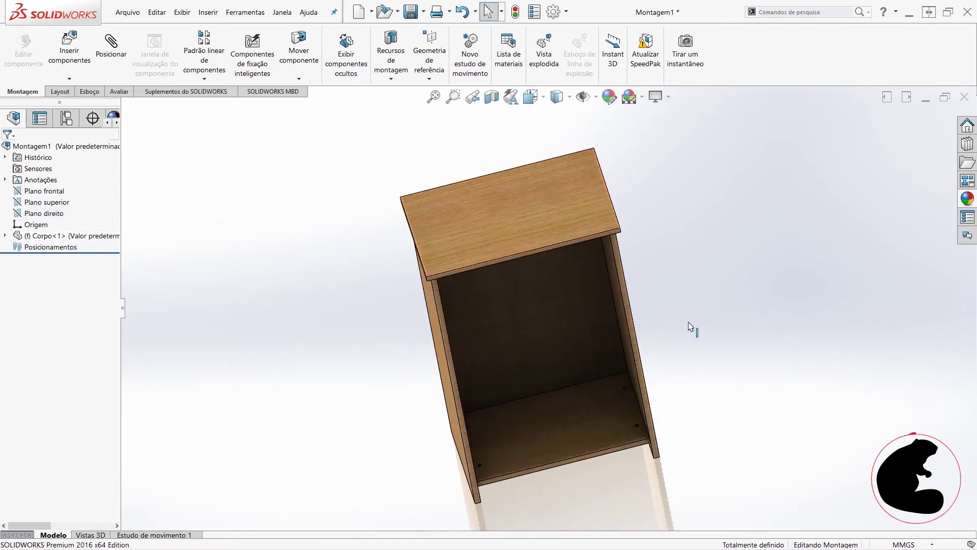
middle_click_drag(642, 342, 634, 316)
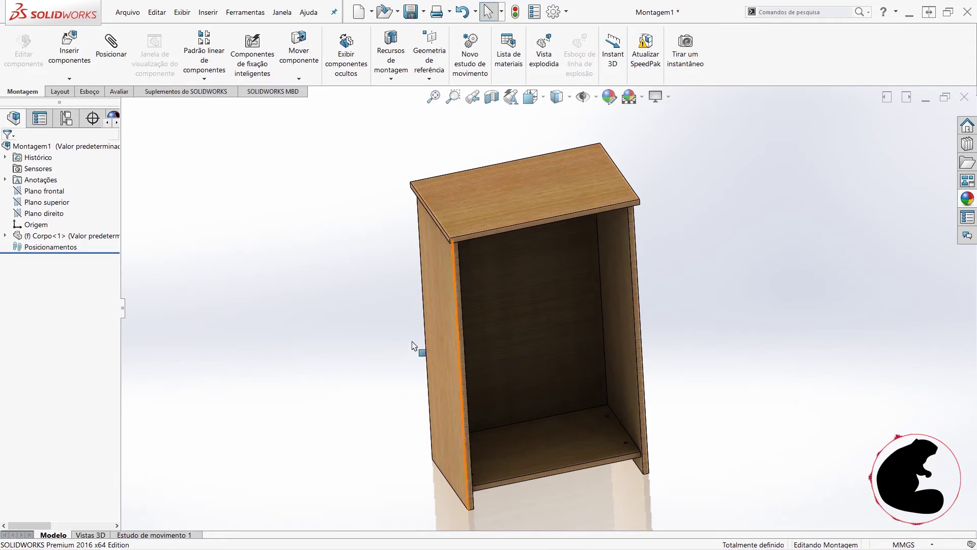
scroll(425, 325, "up", 3)
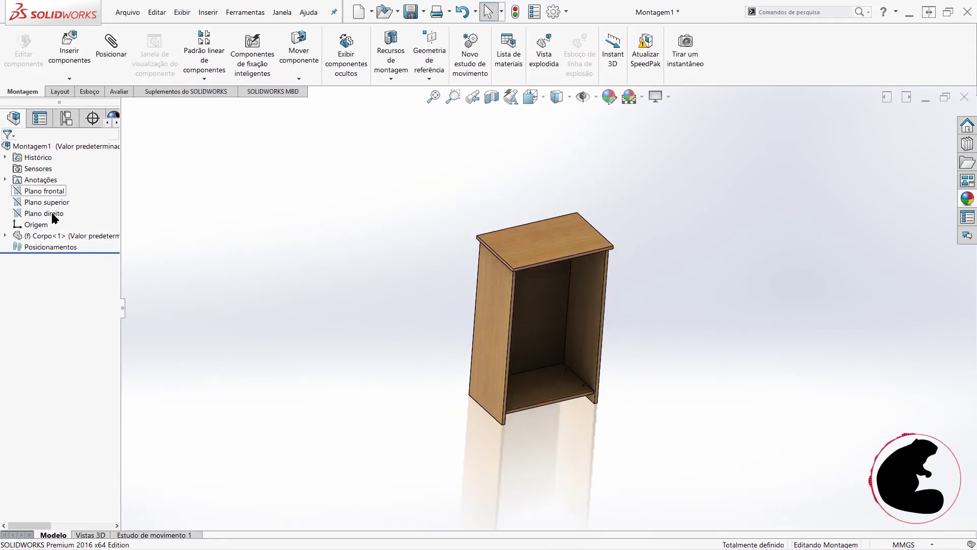
- Switch Corpo<1> from fixed to floating and nudge it aside
right_click(48, 236)
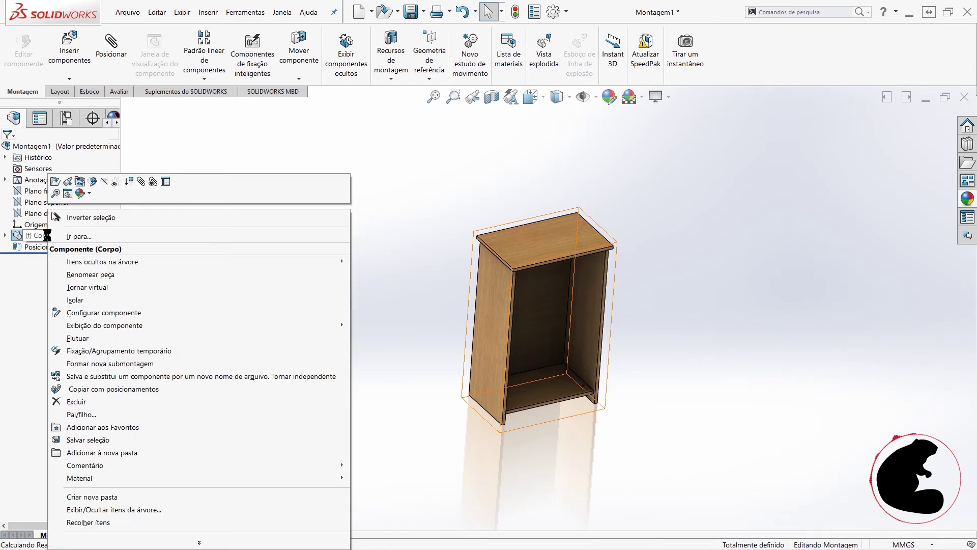
left_click(82, 338)
left_click_drag(544, 303, 560, 297)
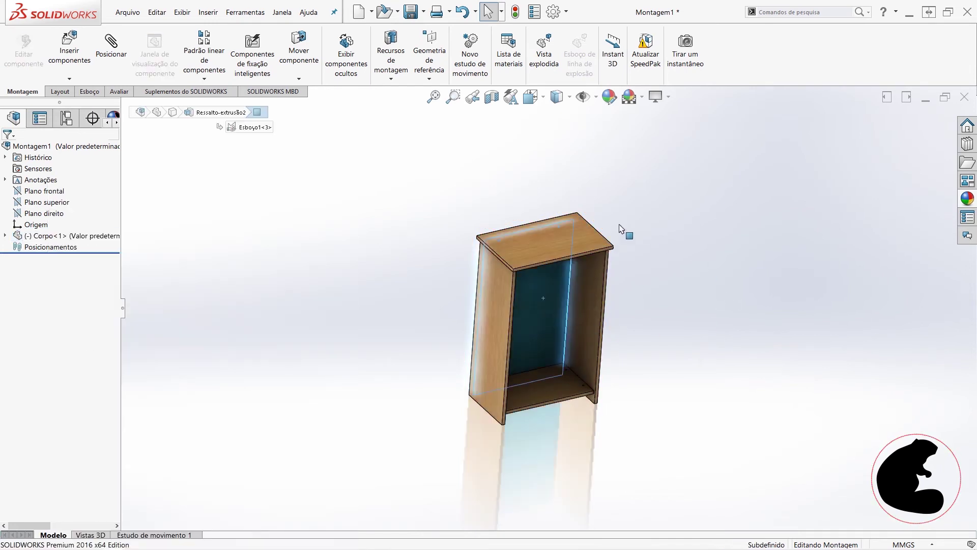
key("Escape")
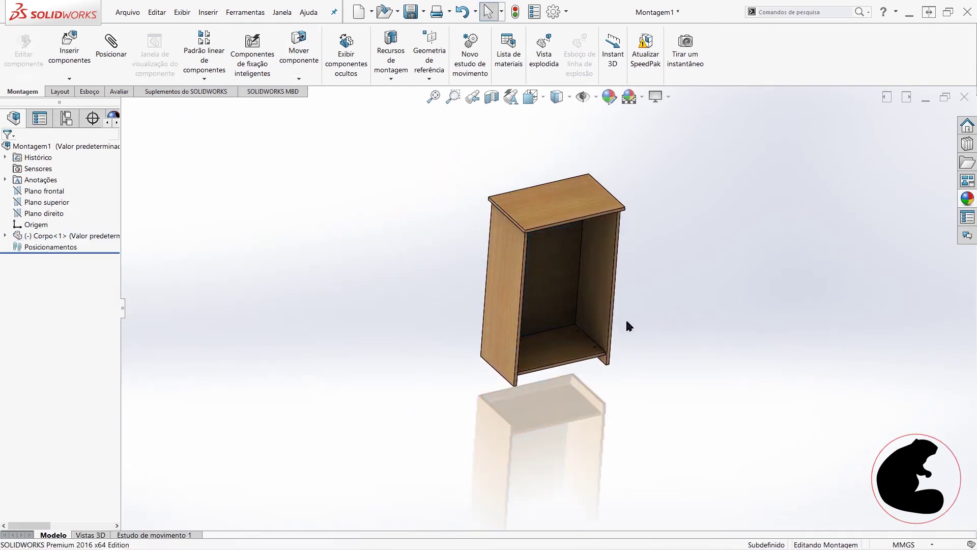
left_click(104, 61)
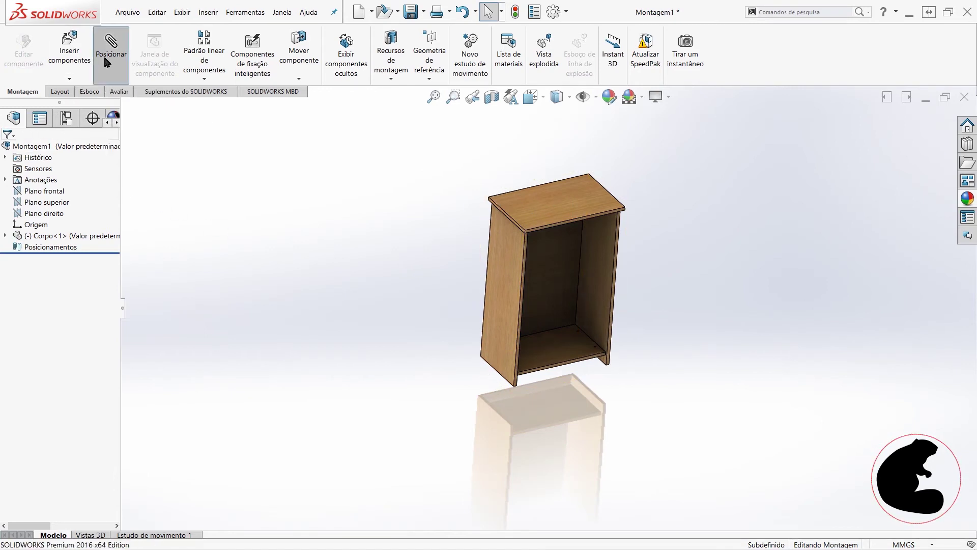
- Mate the cabinet's bottom face coincident with the assembly's Plano superior
mouse_move(527, 339)
middle_mouse_down()
mouse_move(527, 299)
mouse_move(517, 395)
middle_mouse_up()
scroll(518, 277, "down", 5)
scroll(586, 175, "down", 3)
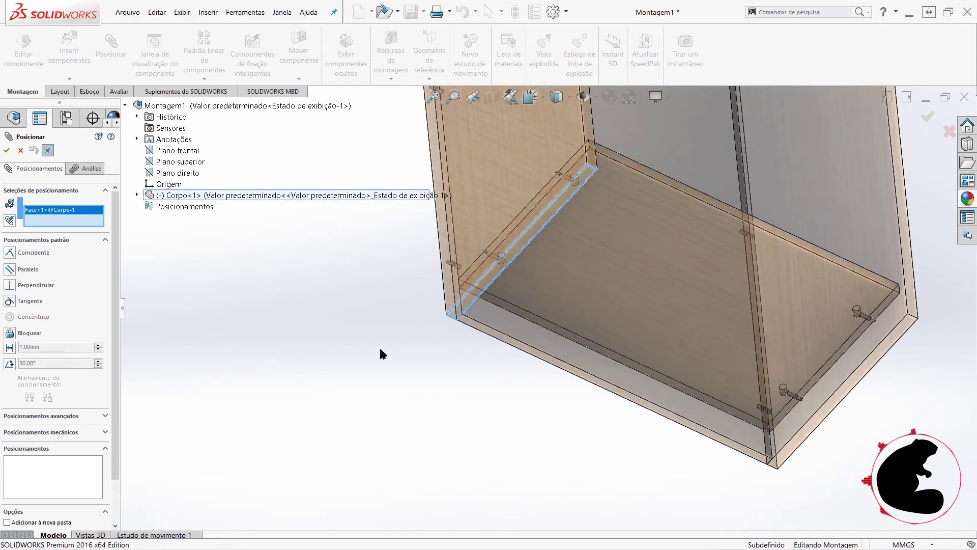
left_click(185, 163)
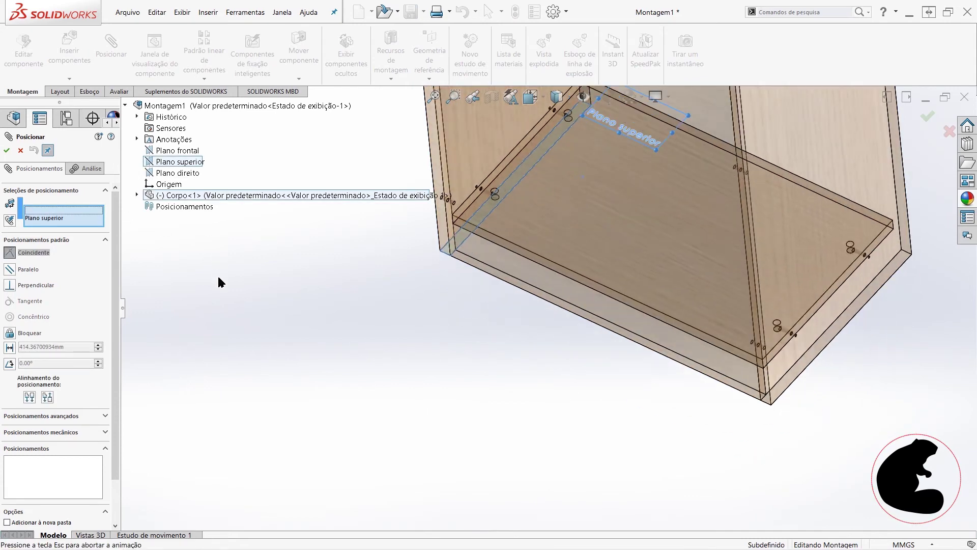
left_click(207, 267)
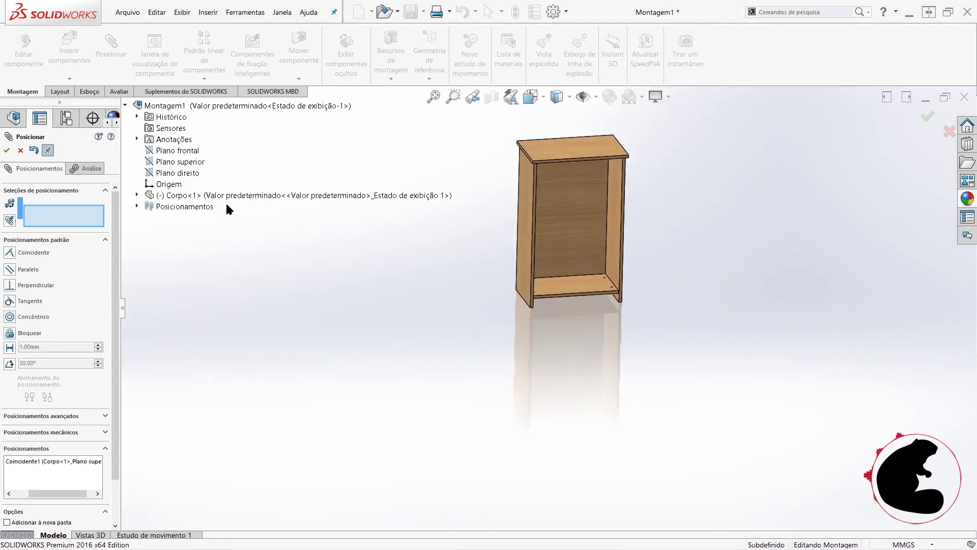
- Add coincident mates joining Corpo's right and front planes to the assembly's planes
left_click(184, 173)
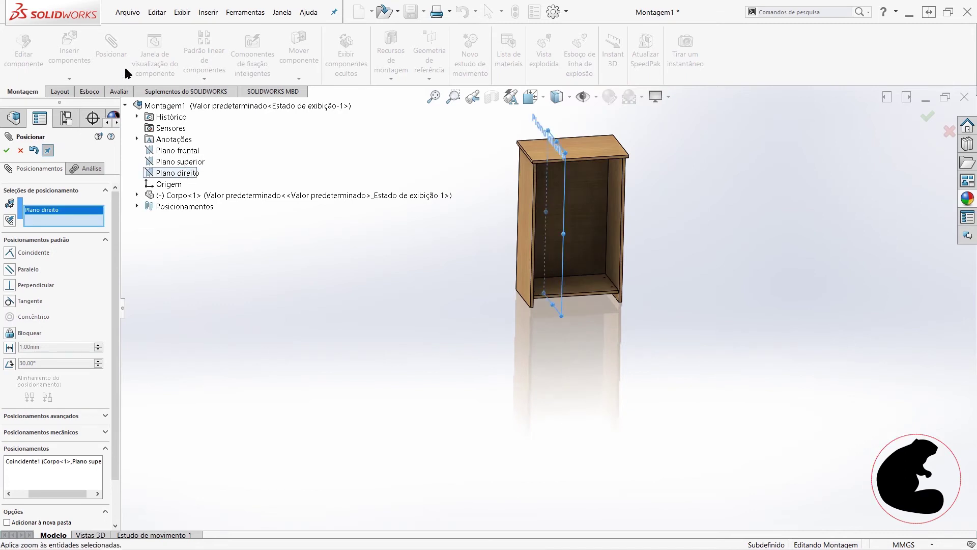
left_click(136, 196)
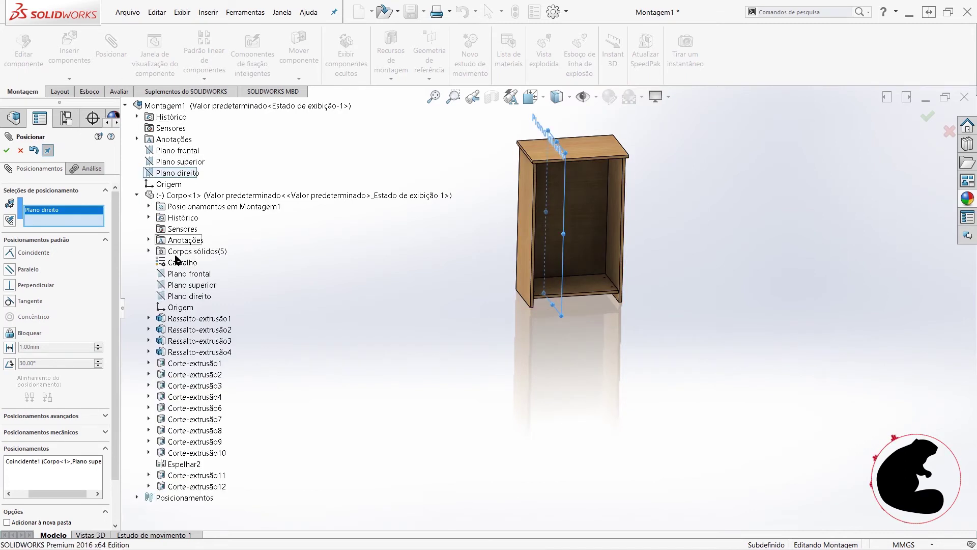
left_click(184, 296)
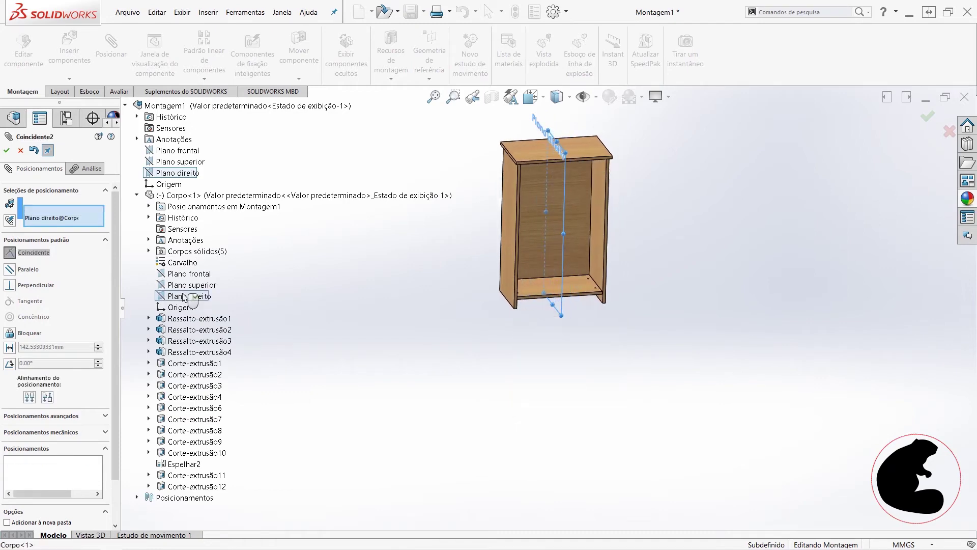
left_click(7, 152)
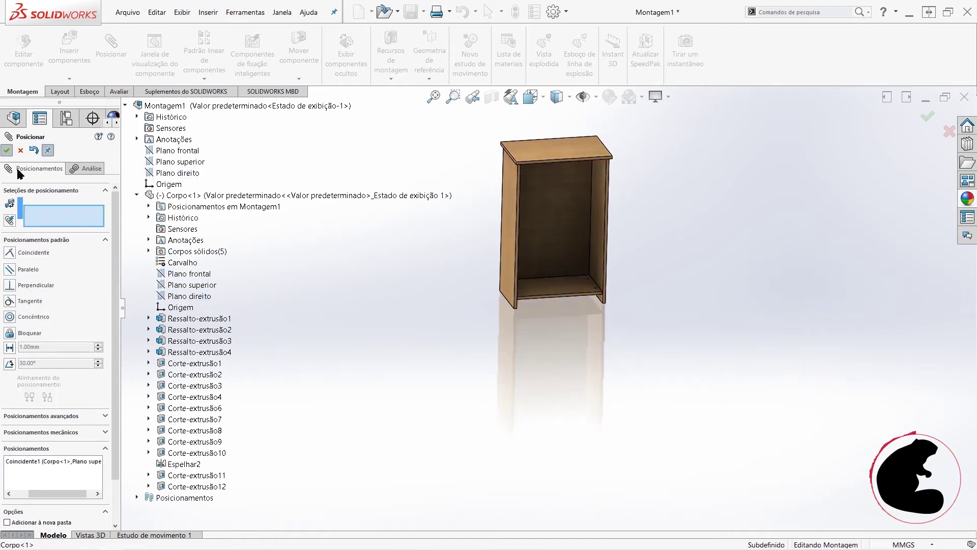
left_click(179, 152)
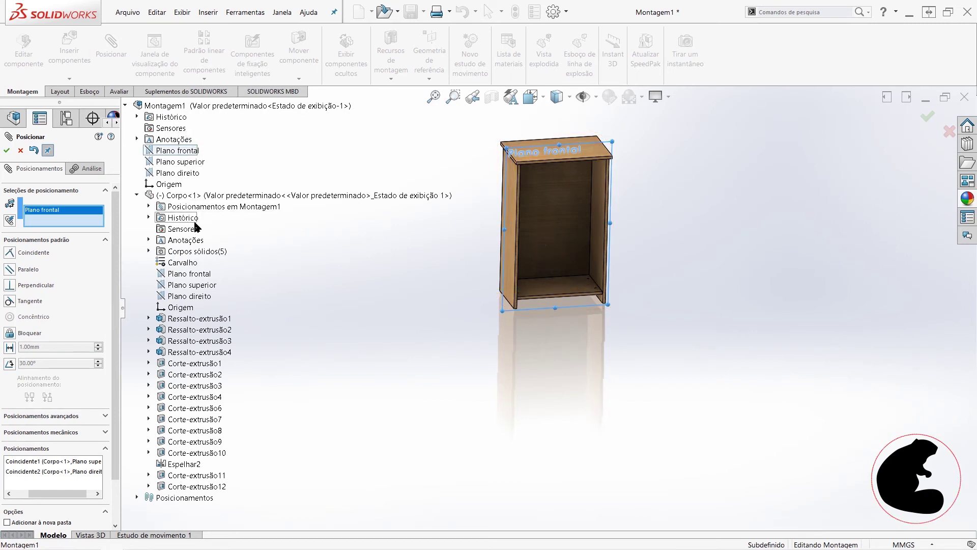
left_click(188, 275)
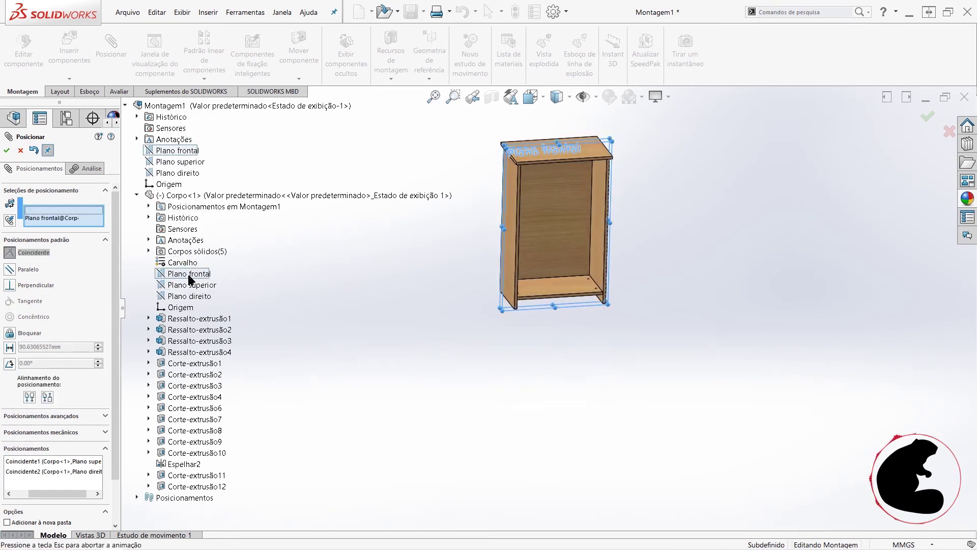
left_click(6, 150)
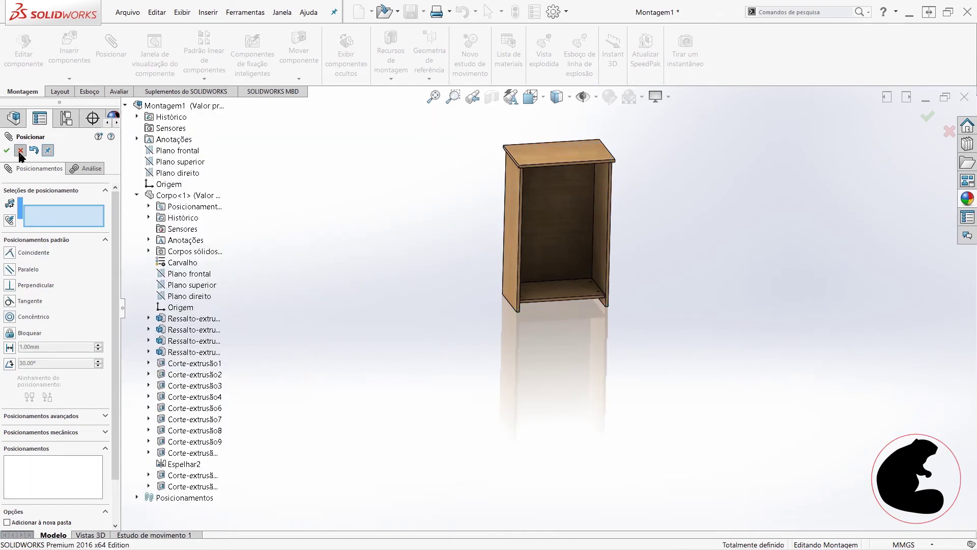
left_click(21, 151)
scroll(574, 234, "down", 5)
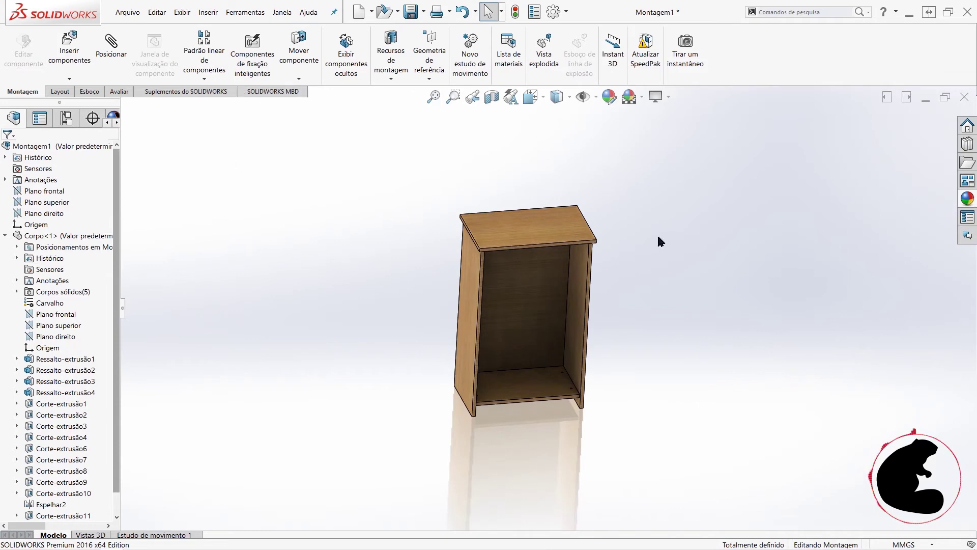
- Select the Gaveta, Puxador and Corrediça slide files for insertion into the assembly
left_click(76, 55)
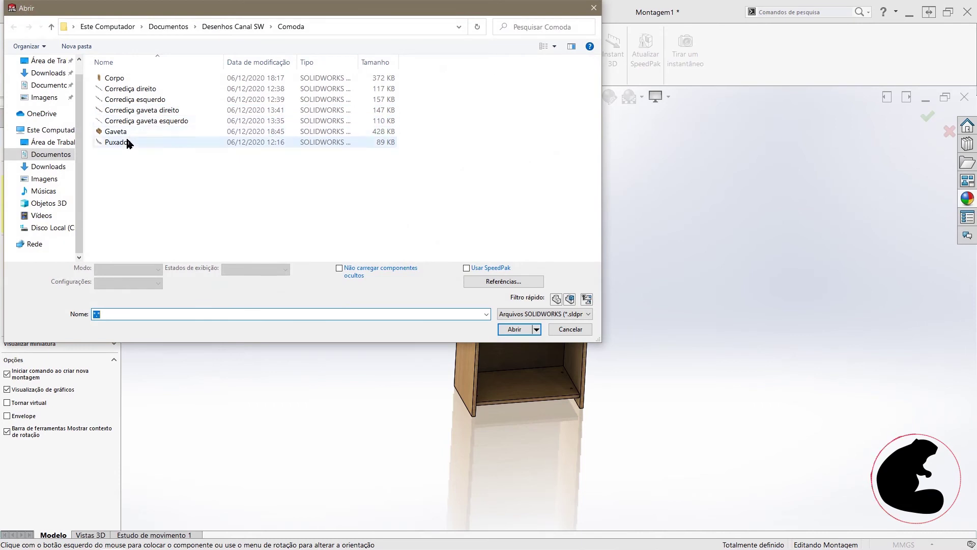
left_click(125, 139)
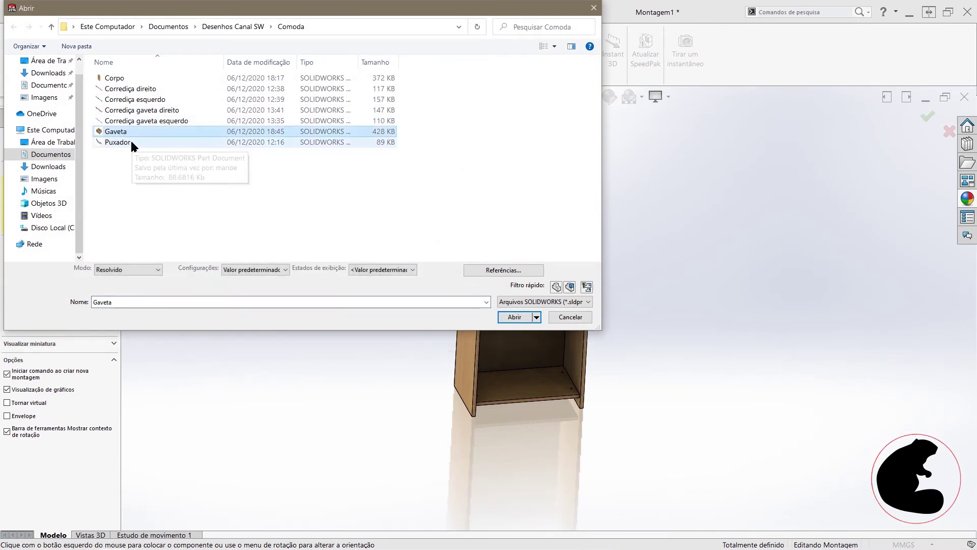
left_click(131, 145, "ctrl")
left_click(139, 121, "ctrl")
left_click(141, 111, "ctrl")
left_click(131, 89, "ctrl")
left_click(515, 330)
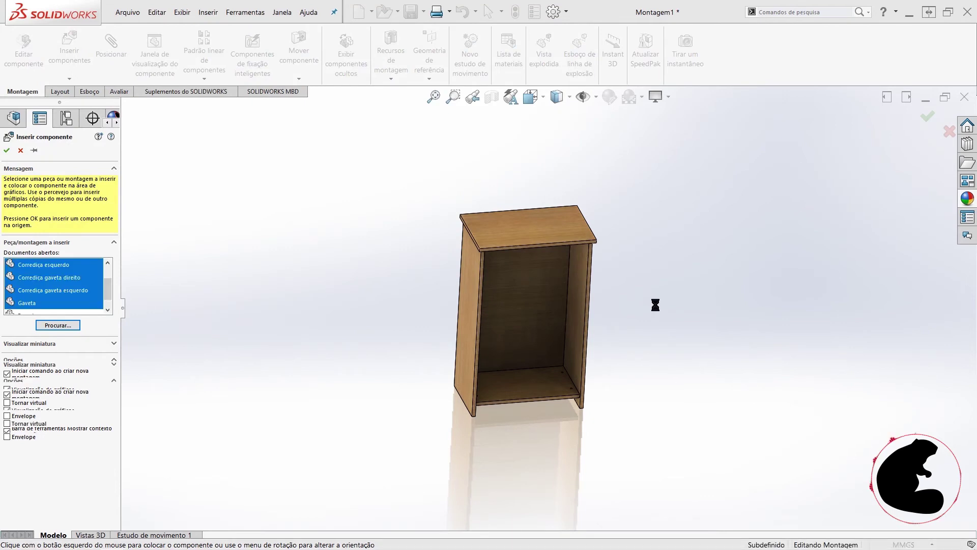
- Place three drawer slides, the drawer and the curved handle beside the cabinet
left_click(657, 308)
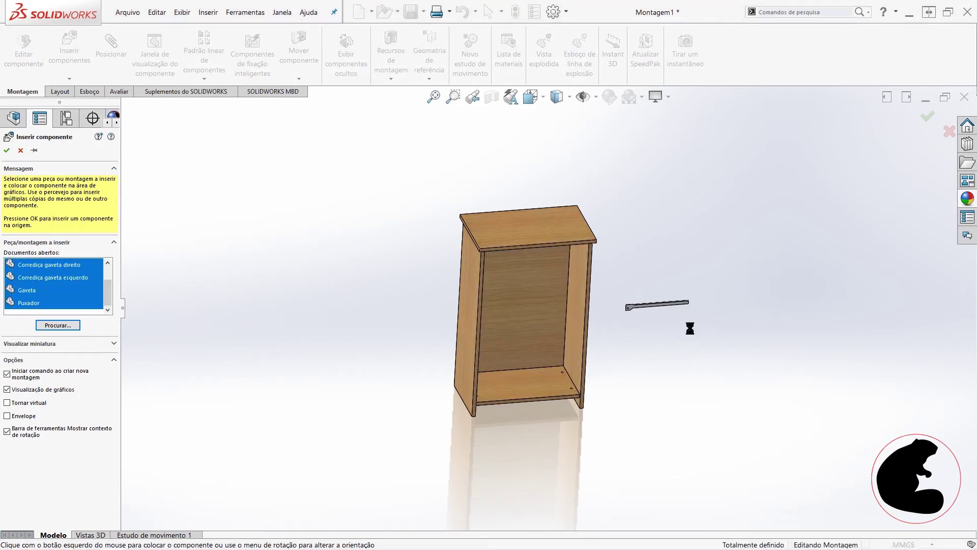
left_click(692, 330)
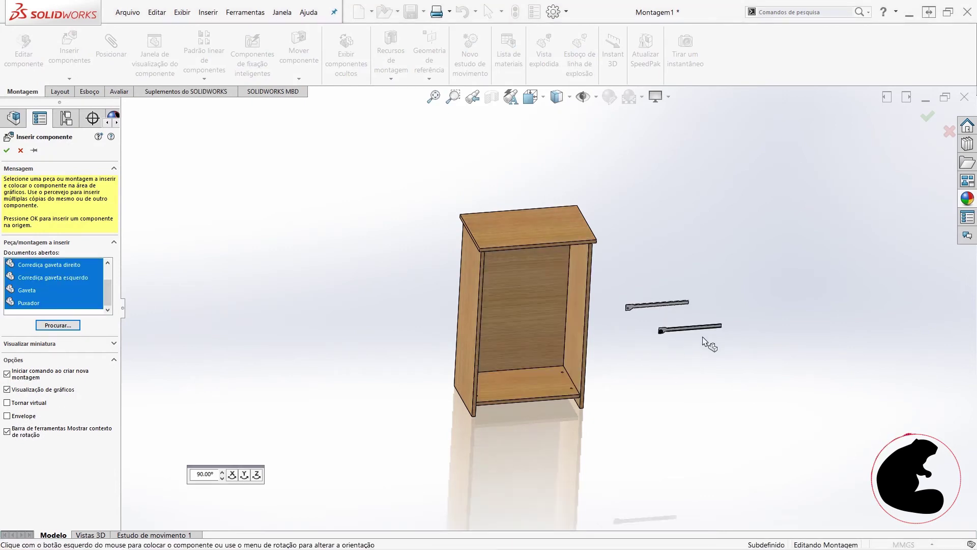
left_click(734, 372)
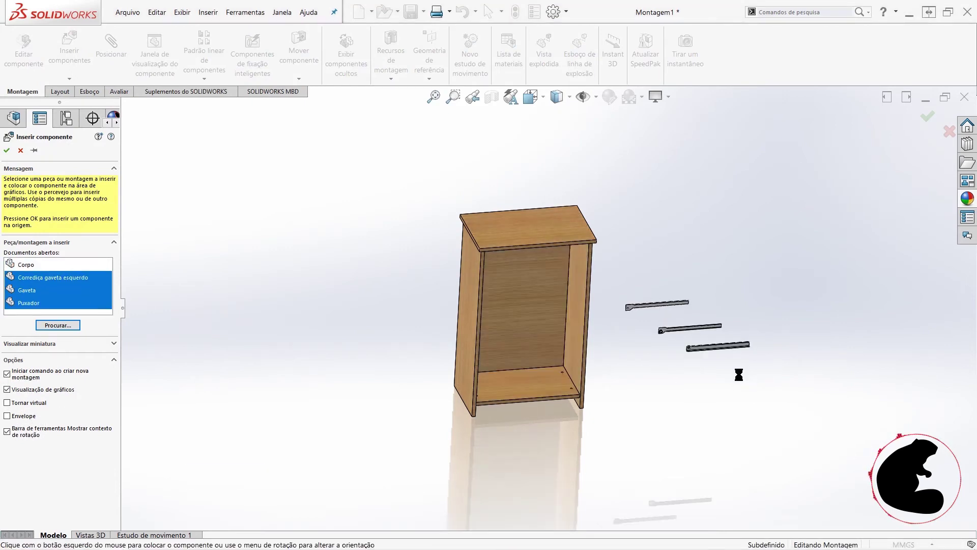
left_click(746, 406)
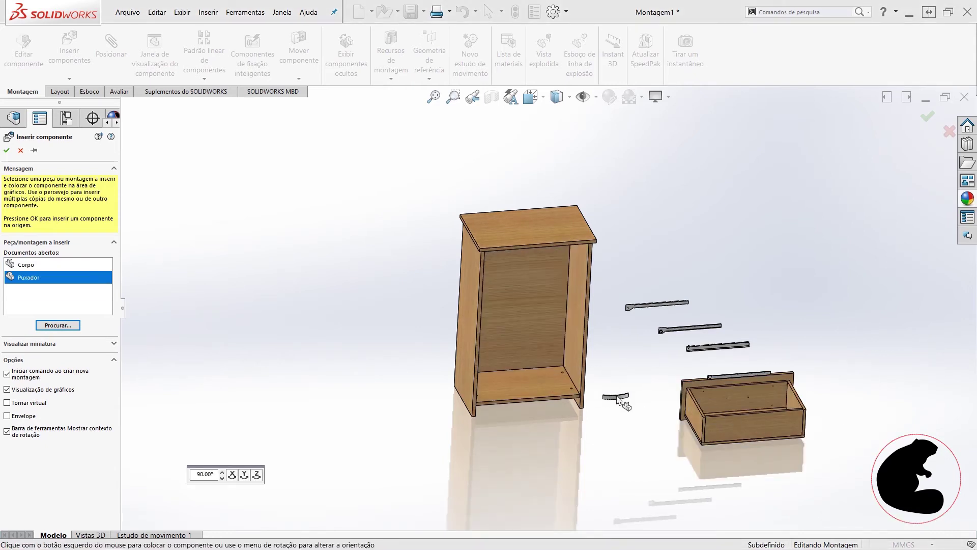
left_click(875, 391)
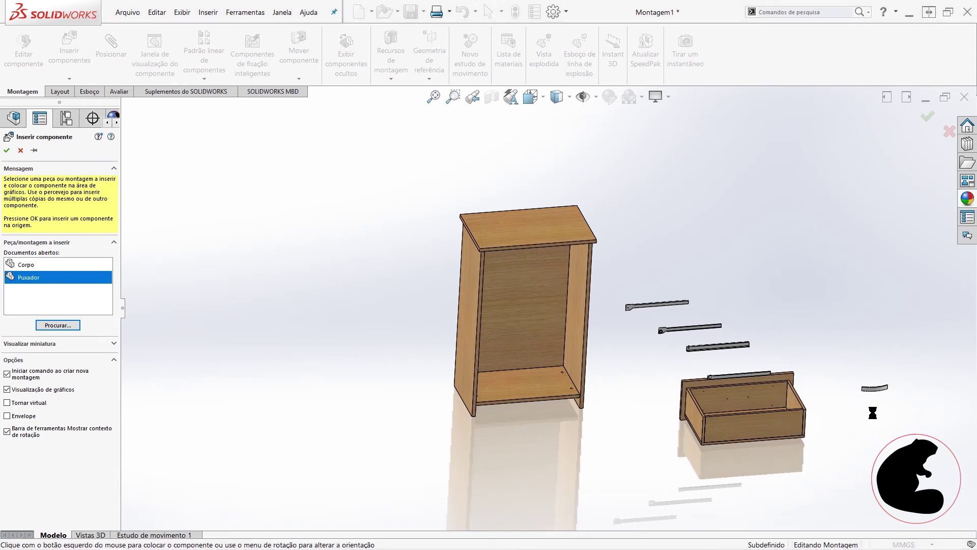
scroll(815, 405, "down", 2)
scroll(759, 396, "down", 3)
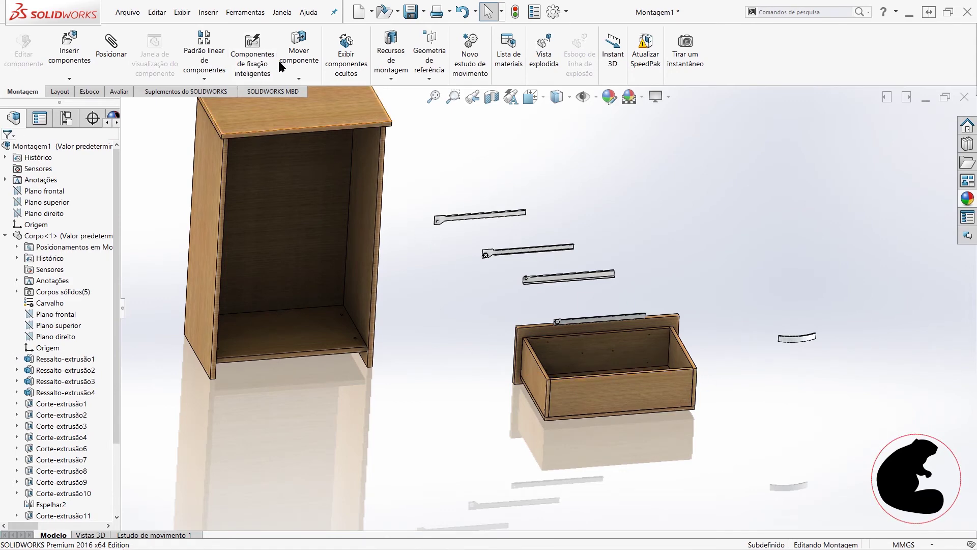
- Rotate the Gaveta drawer upright with its front panel facing forward
left_click(300, 77)
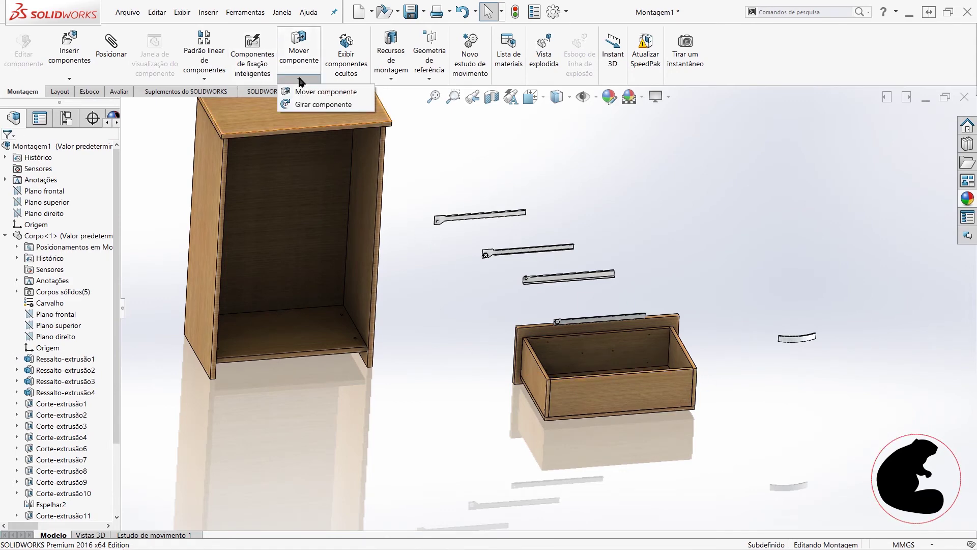
left_click(305, 103)
left_click_drag(574, 355, 772, 434)
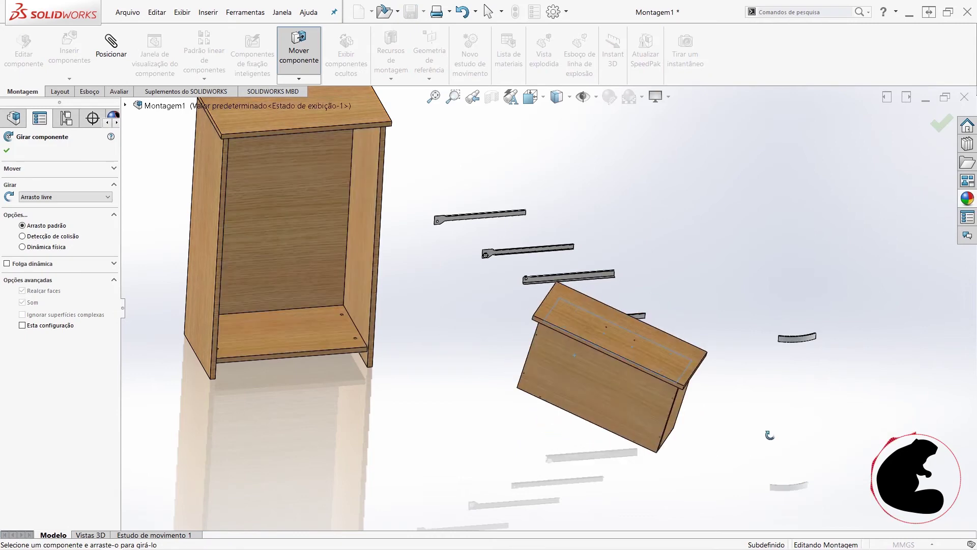
mouse_move(775, 546)
left_mouse_down()
mouse_move(593, 454)
mouse_move(665, 297)
left_mouse_up()
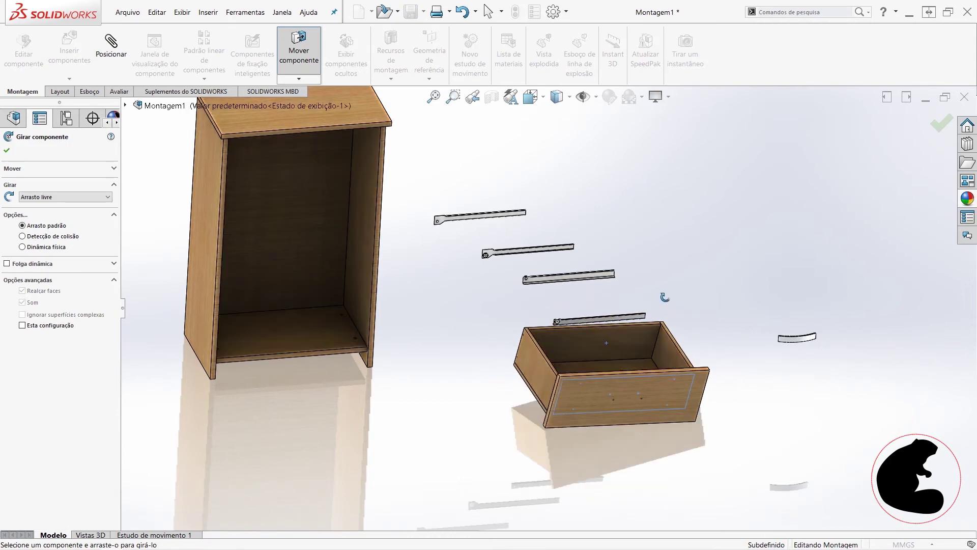
left_click(300, 53)
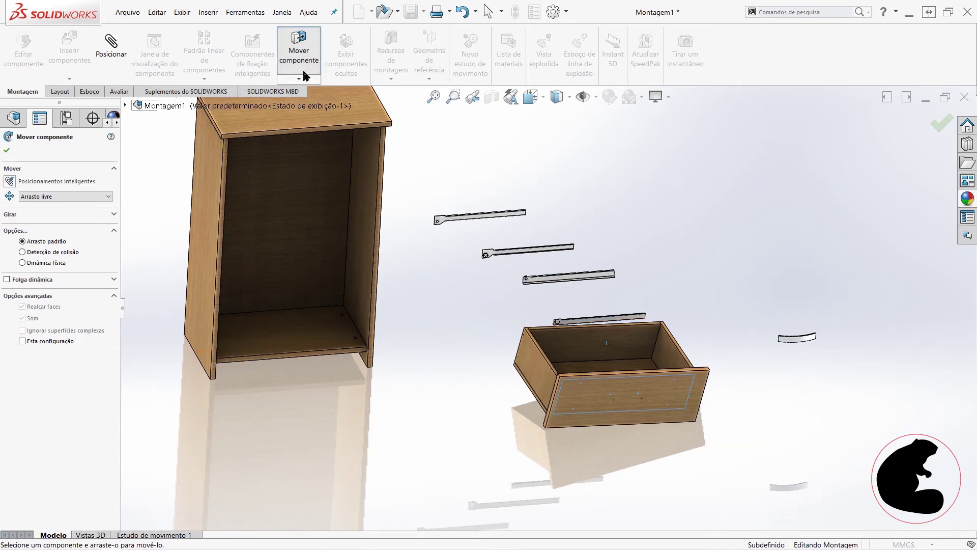
left_click(299, 79)
left_click(308, 95)
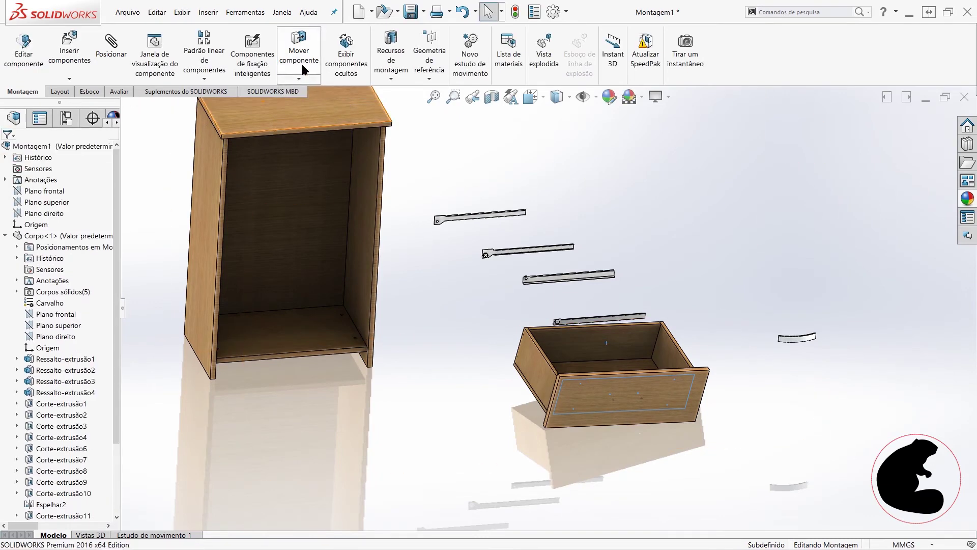
- Zoom around the drawer and select its front face
left_click(743, 277)
scroll(567, 357, "down", 3)
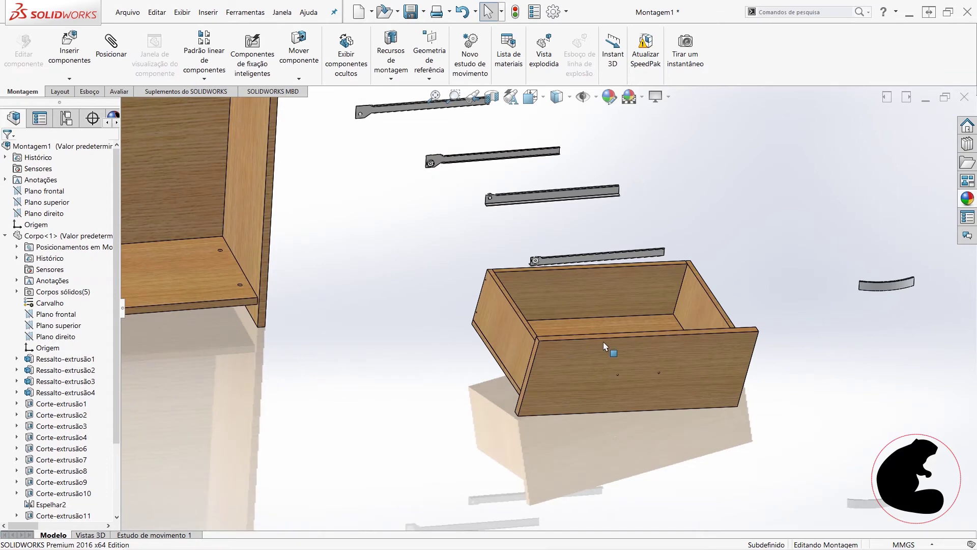
scroll(531, 314, "up", 3)
scroll(532, 313, "up", 2)
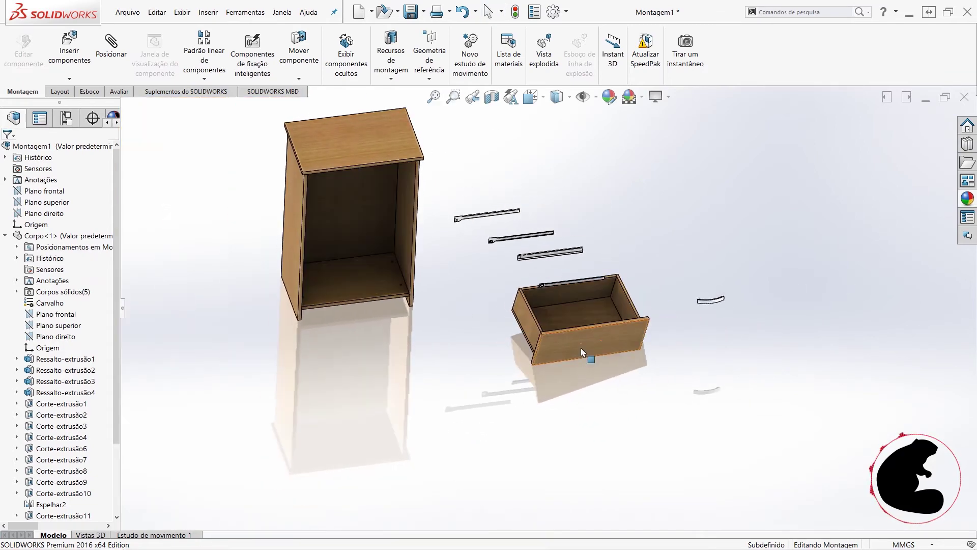
scroll(548, 316, "down", 2)
scroll(548, 315, "down", 2)
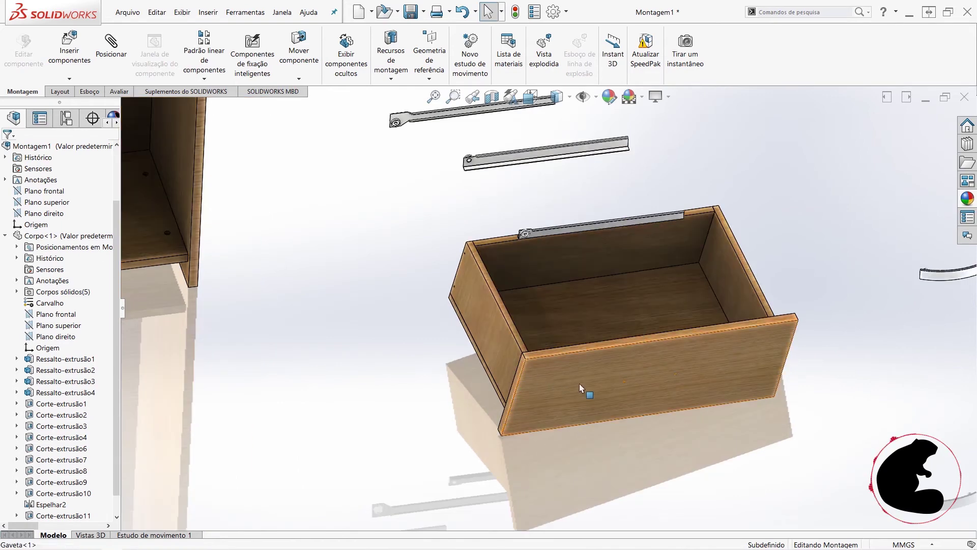
left_click(583, 388)
scroll(583, 388, "up", 2)
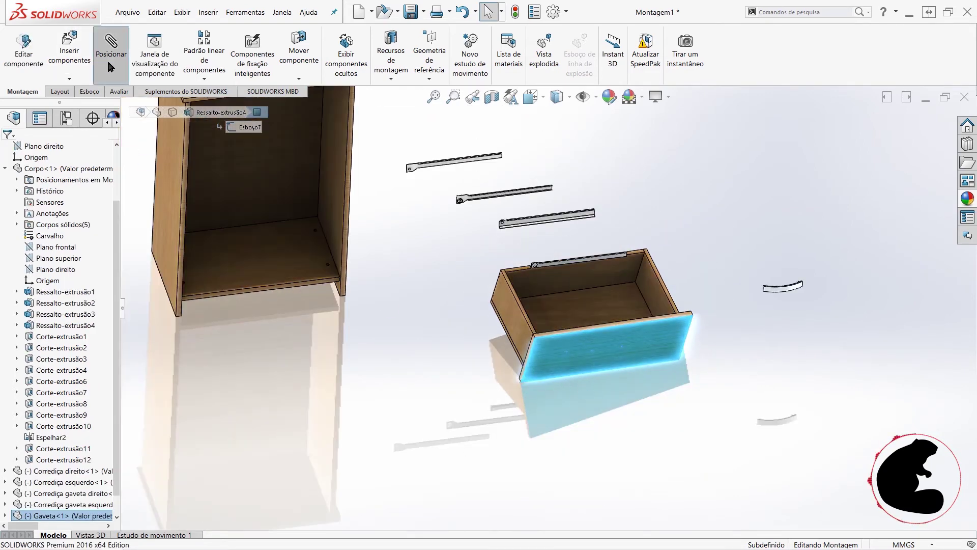
- Mate the drawer front parallel to the cabinet side's front edge (Paralelo1)
scroll(214, 252, "down", 3)
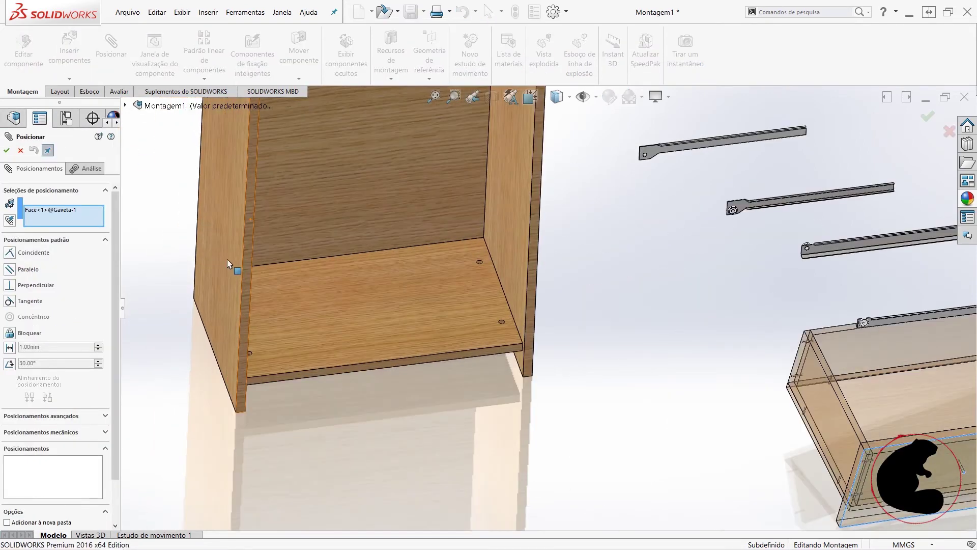
scroll(244, 270, "down", 2)
left_click(287, 280)
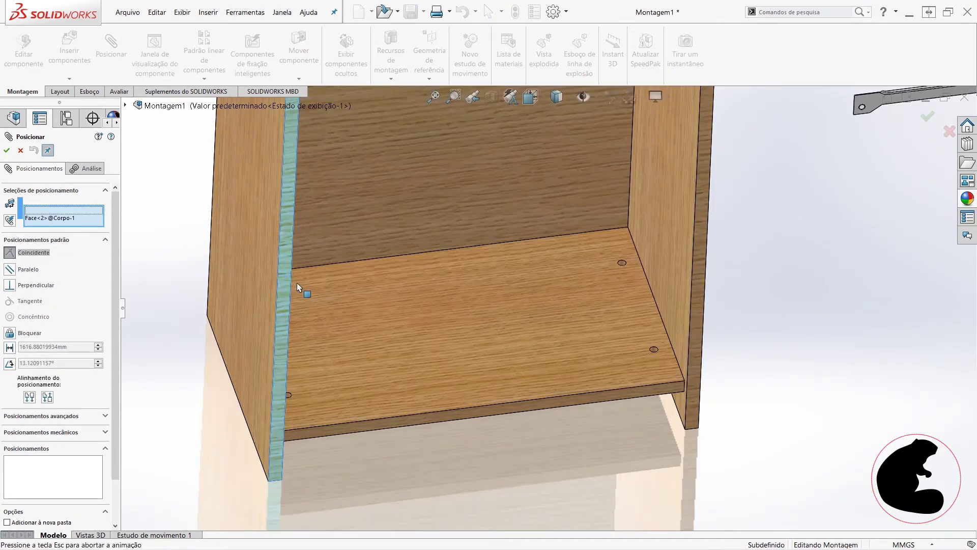
left_click(222, 279)
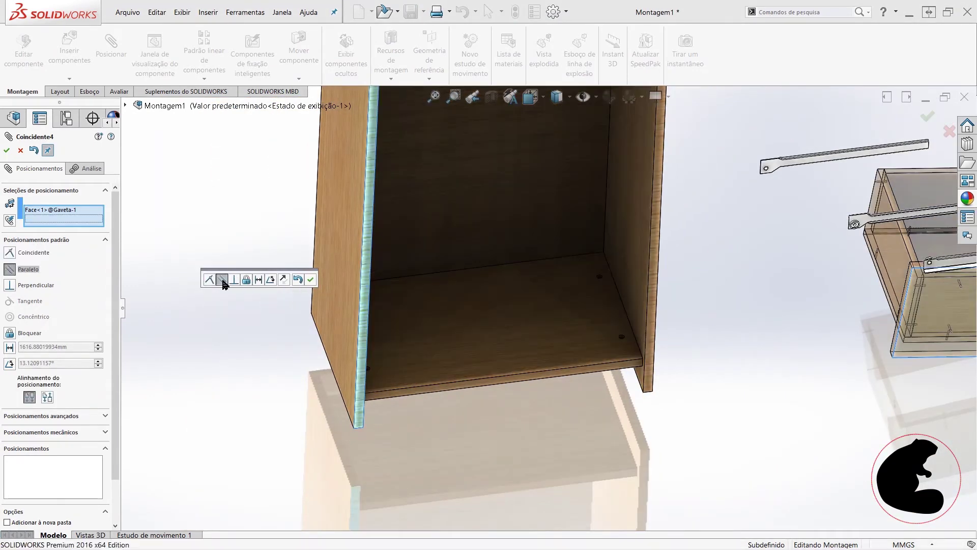
left_click(311, 279)
- Mate the drawer bottom parallel to the cabinet bottom face (Paralelo2), then move the drawer aside
scroll(447, 308, "up", 3)
scroll(524, 320, "up", 3)
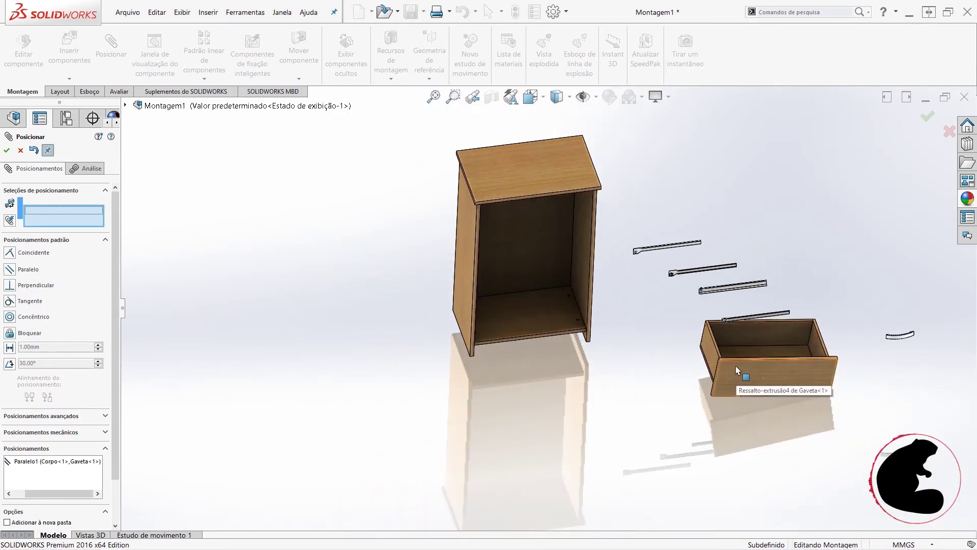
middle_click_drag(764, 375, 769, 292)
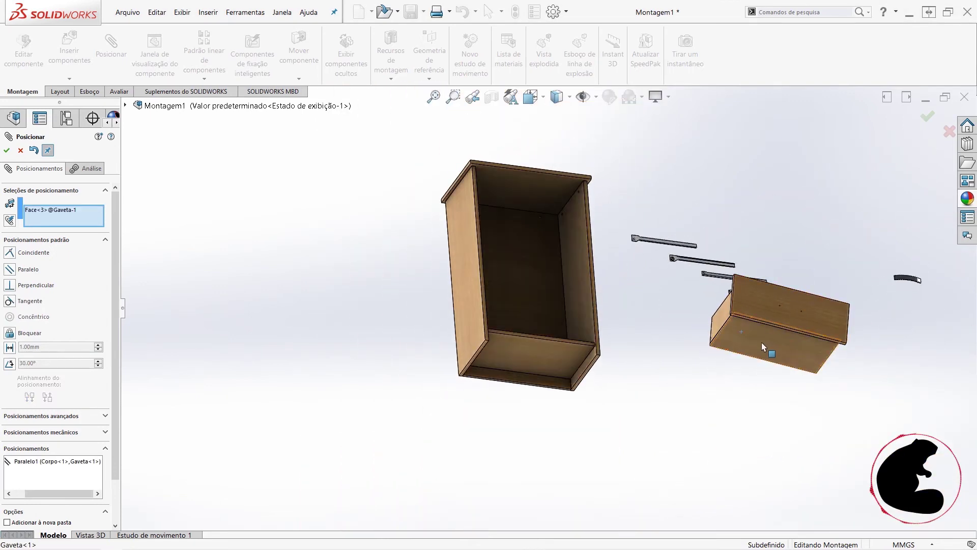
left_click(732, 339)
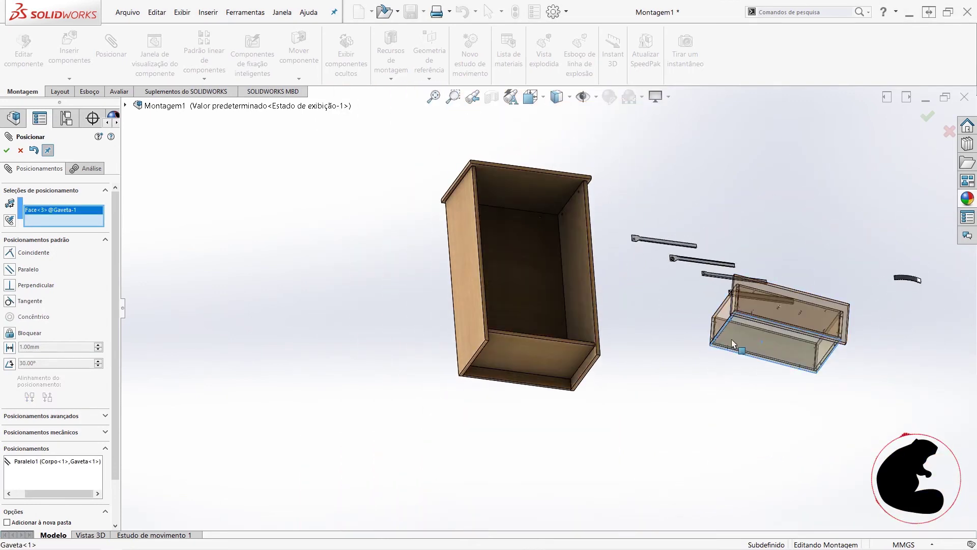
left_click(528, 359)
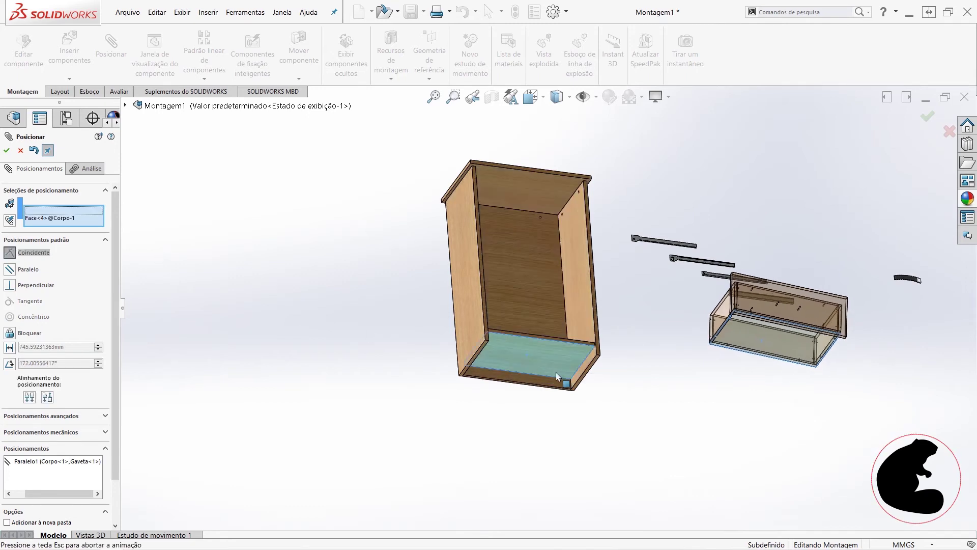
left_click(618, 387)
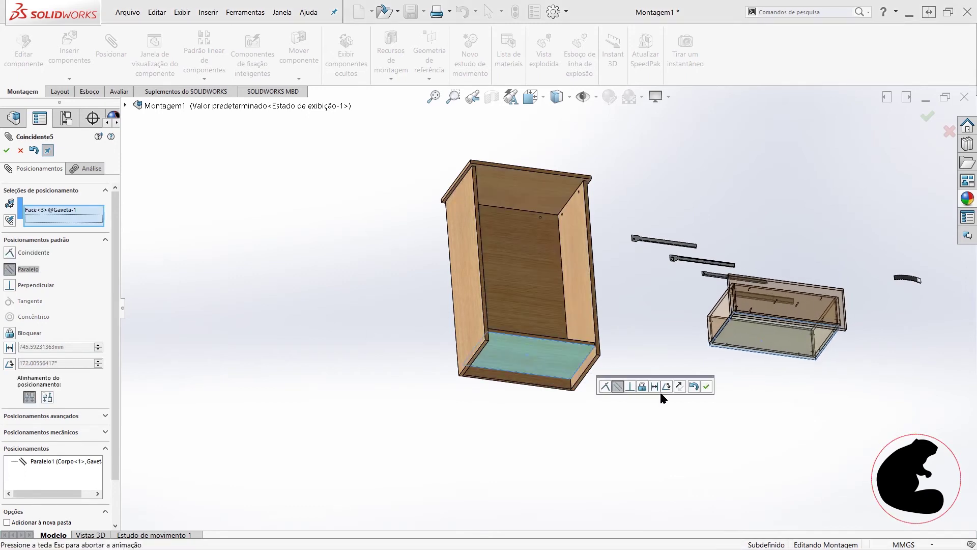
left_click(706, 386)
middle_click_drag(763, 222, 789, 356)
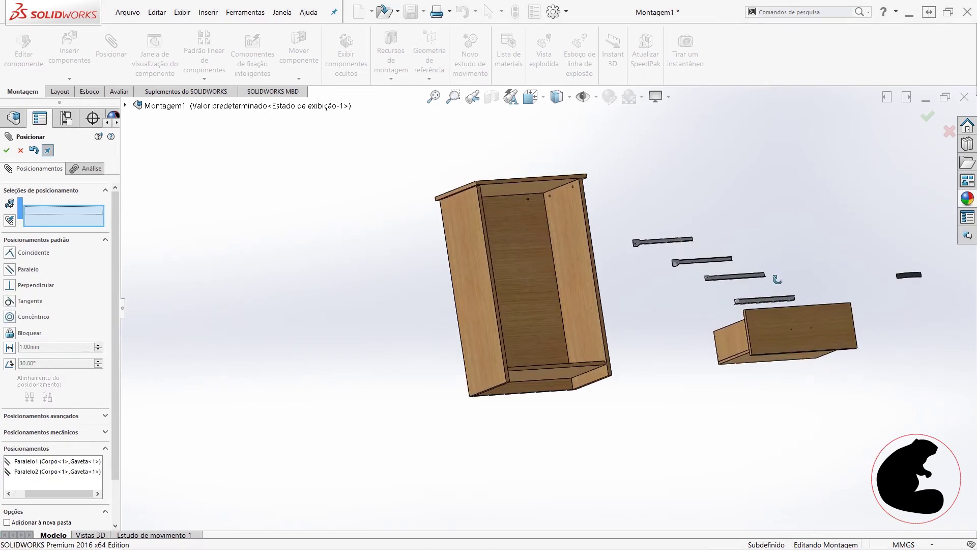
mouse_move(655, 346)
left_mouse_down()
mouse_move(631, 333)
mouse_move(572, 429)
mouse_move(426, 367)
mouse_move(789, 385)
left_mouse_up()
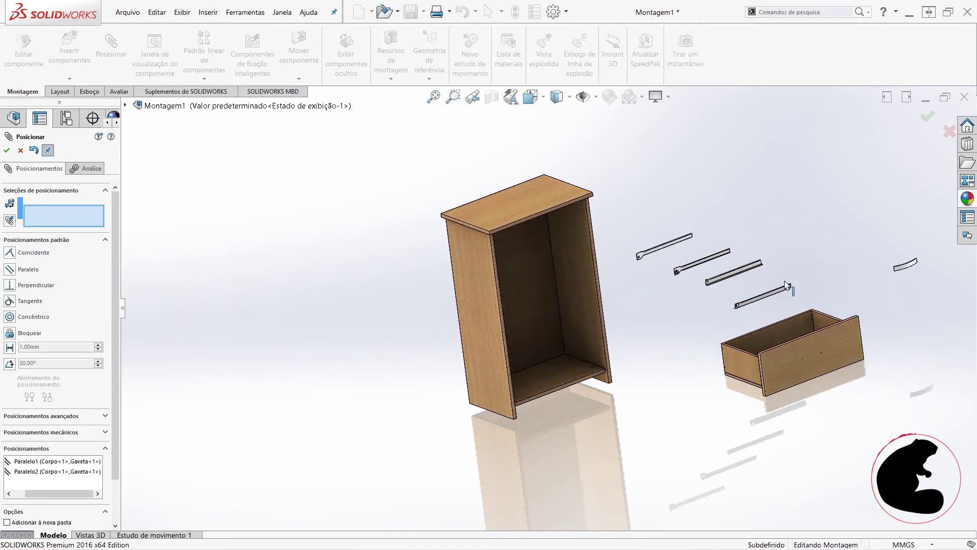
- Reorient the view around the drawer rails and select a face of the left drawer slide
scroll(717, 356, "down", 3)
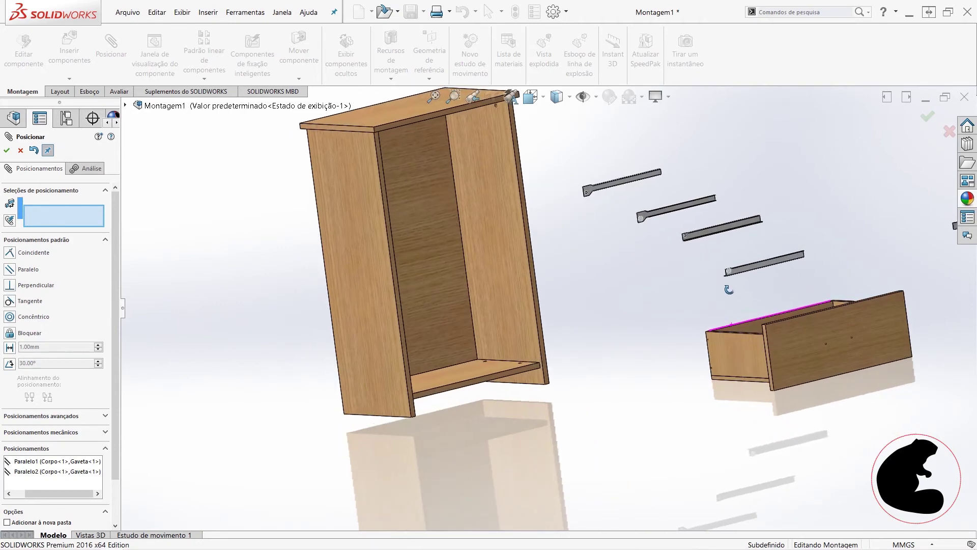
scroll(687, 270, "down", 4)
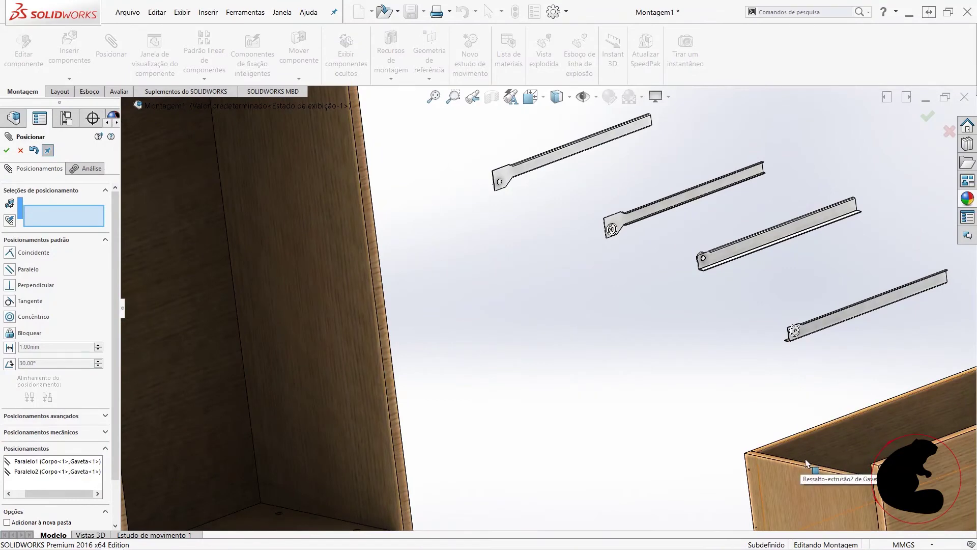
scroll(806, 461, "up", 3)
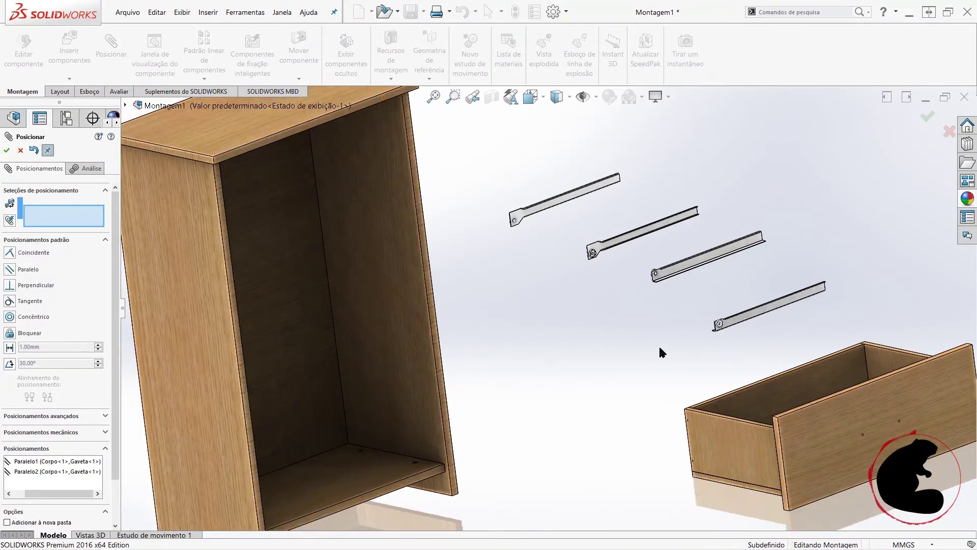
scroll(737, 329, "down", 3)
scroll(656, 323, "down", 4)
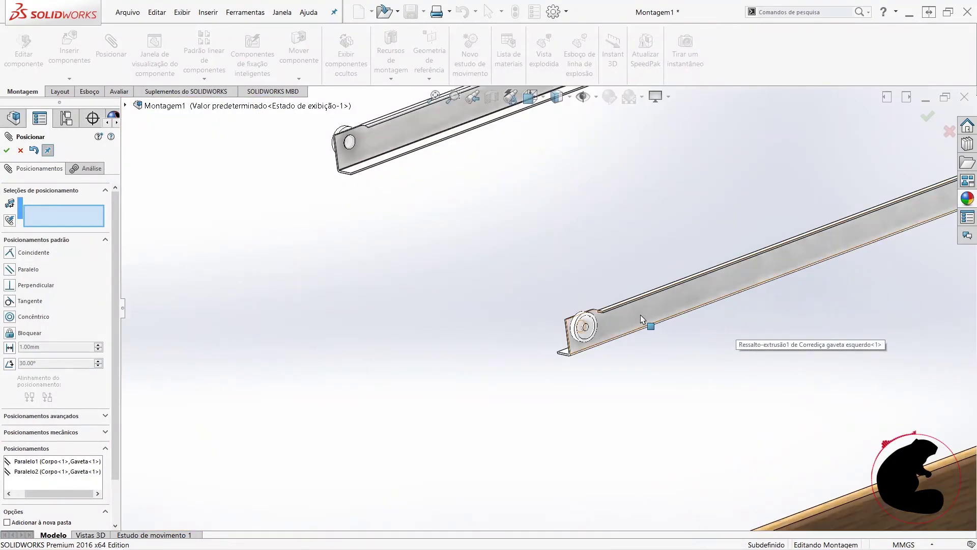
middle_click_drag(647, 332, 703, 386)
mouse_move(670, 335)
middle_mouse_down()
mouse_move(648, 323)
mouse_move(705, 375)
mouse_move(748, 391)
mouse_move(784, 381)
middle_mouse_up()
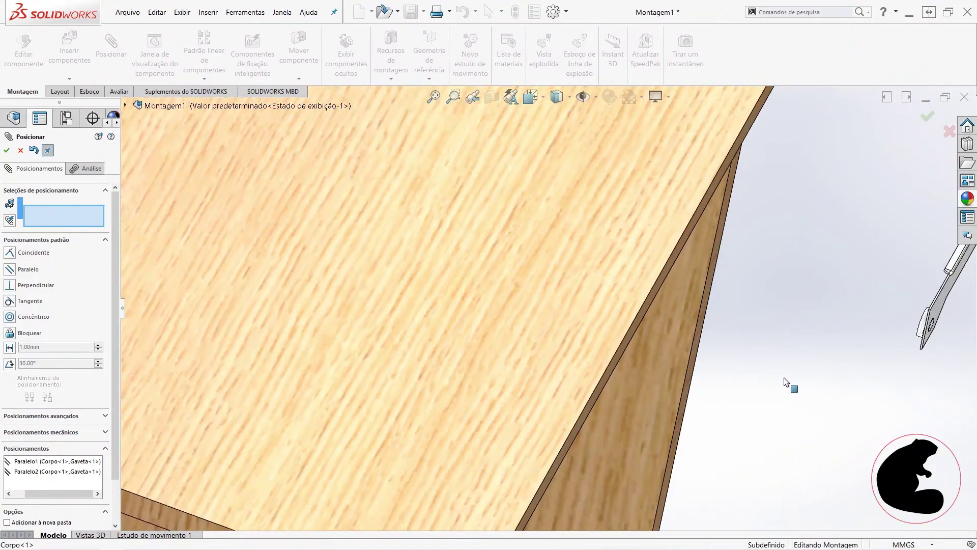
scroll(794, 366, "up", 6)
scroll(814, 334, "down", 1)
scroll(815, 330, "down", 1)
scroll(870, 346, "down", 2)
scroll(763, 360, "down", 2)
scroll(762, 359, "down", 2)
scroll(839, 406, "down", 2)
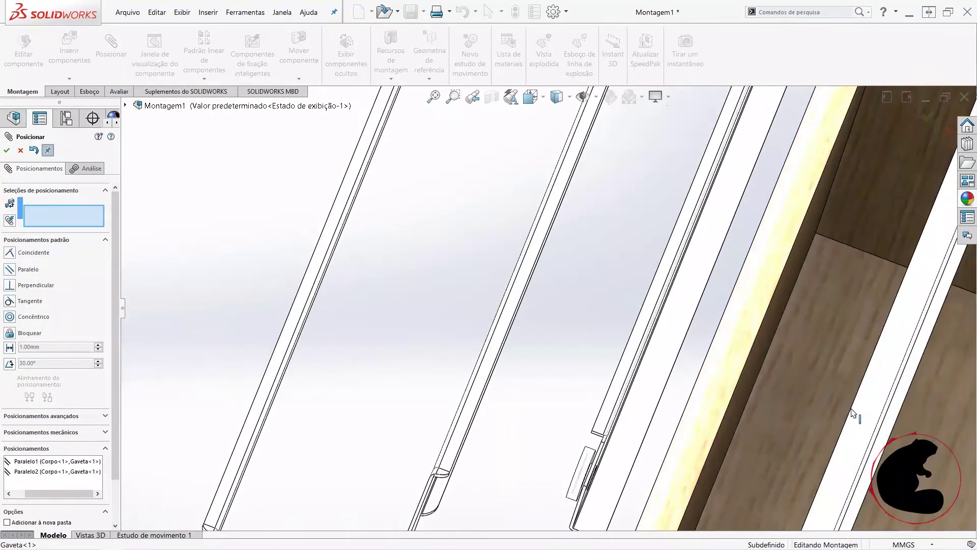
left_click(862, 414)
- Mate that slide face coincident to the drawer's bottom face as Coincidente6
scroll(863, 417, "up", 2)
scroll(866, 421, "up", 3)
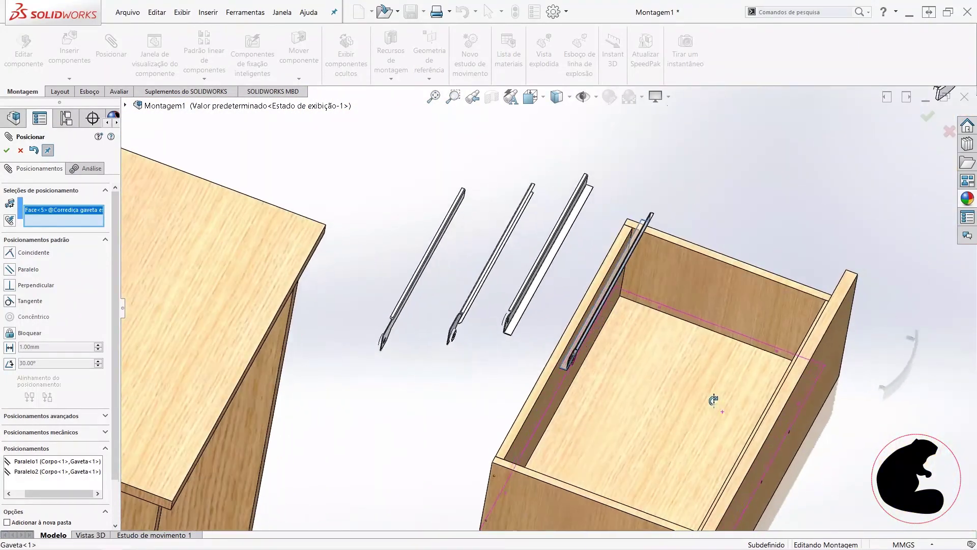
middle_click_drag(714, 402, 355, 172)
mouse_move(589, 405)
middle_mouse_down()
mouse_move(609, 353)
mouse_move(614, 494)
middle_mouse_up()
left_click(615, 490)
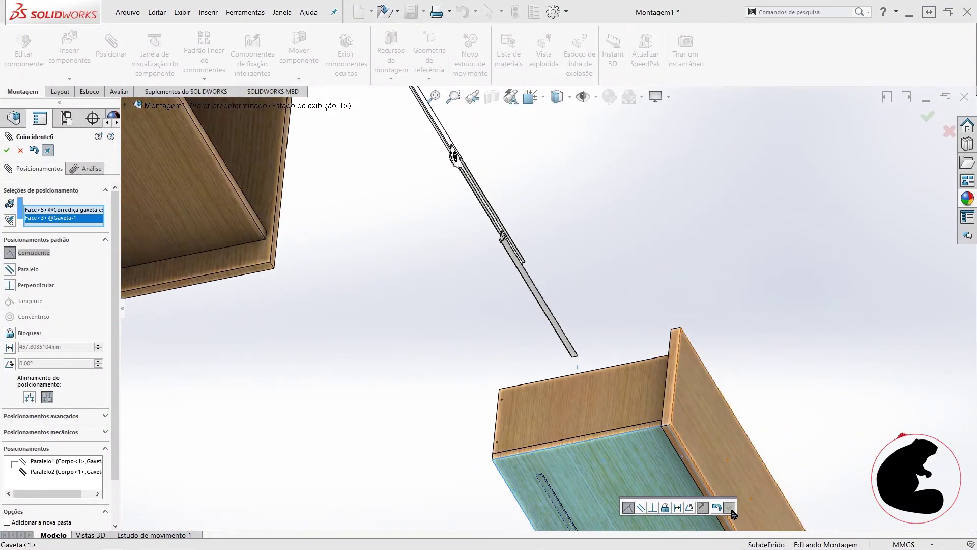
left_click(731, 513)
middle_click_drag(697, 494, 625, 416)
left_click(642, 432)
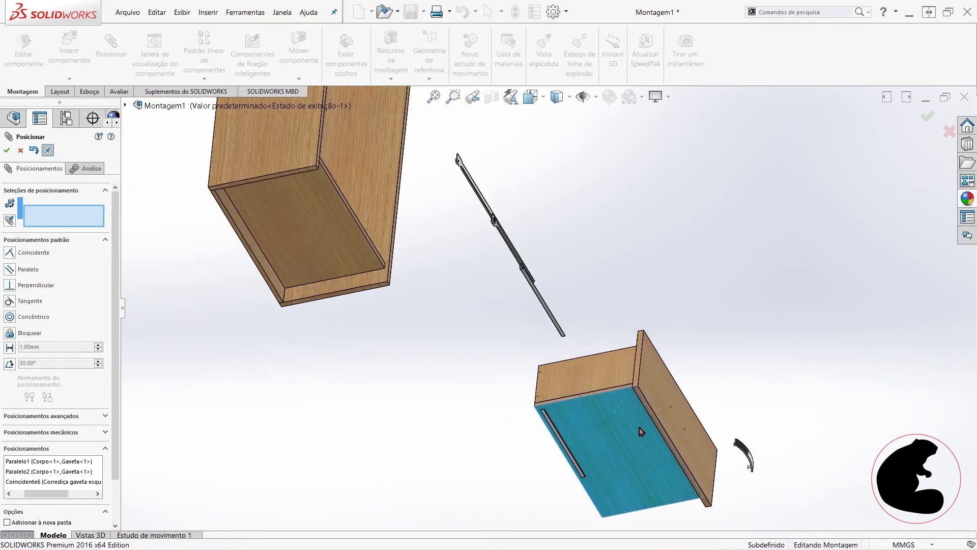
- Mate another left-slide face coincident to the drawer's side face (Coincidente7)
left_click_drag(640, 431, 670, 443)
mouse_move(669, 443)
middle_mouse_down()
mouse_move(622, 455)
mouse_move(487, 403)
mouse_move(465, 297)
mouse_move(576, 475)
middle_mouse_up()
scroll(622, 455, "up", 5)
scroll(590, 462, "up", 3)
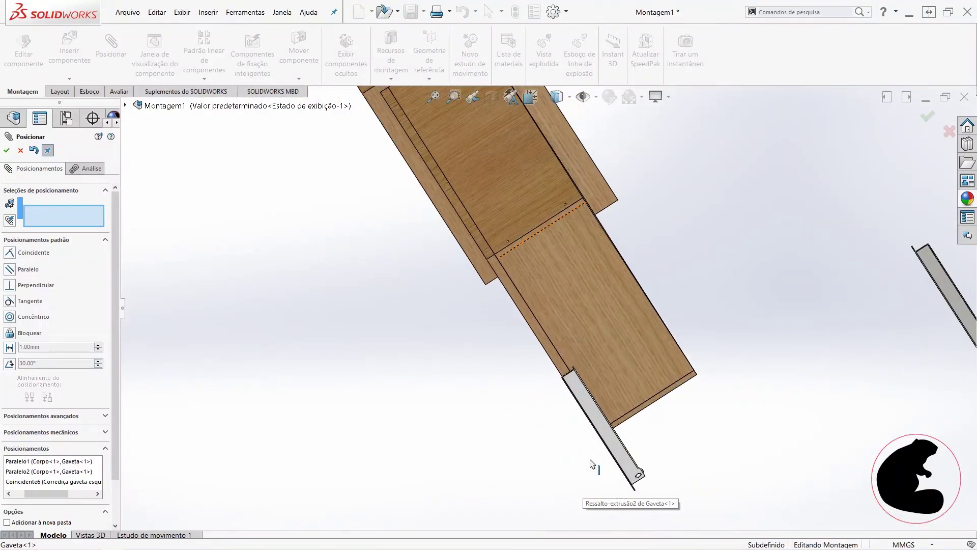
left_click(600, 402)
mouse_move(543, 302)
middle_mouse_down()
mouse_move(628, 341)
mouse_move(727, 363)
mouse_move(639, 307)
middle_mouse_up()
left_click(568, 273)
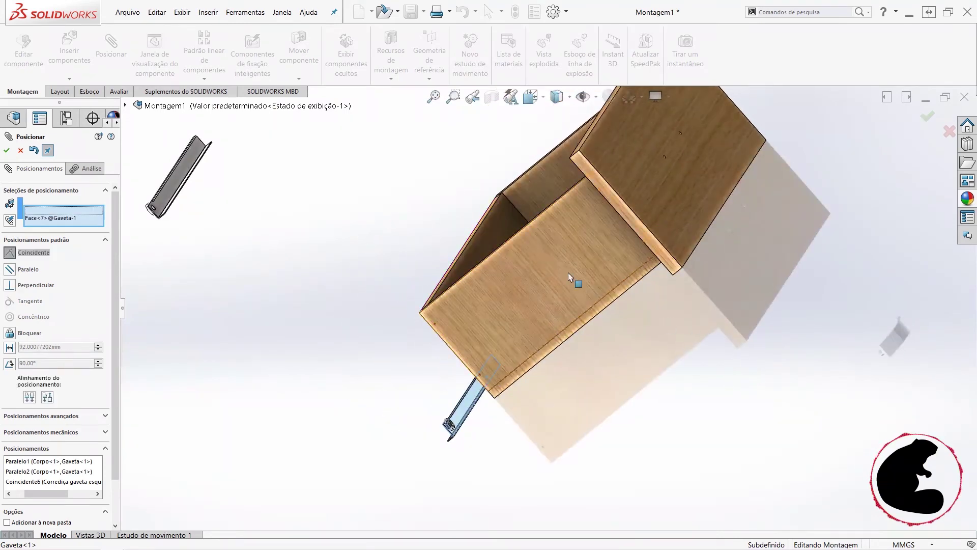
mouse_move(629, 351)
middle_mouse_down()
mouse_move(639, 426)
mouse_move(690, 308)
middle_mouse_up()
left_click(683, 286)
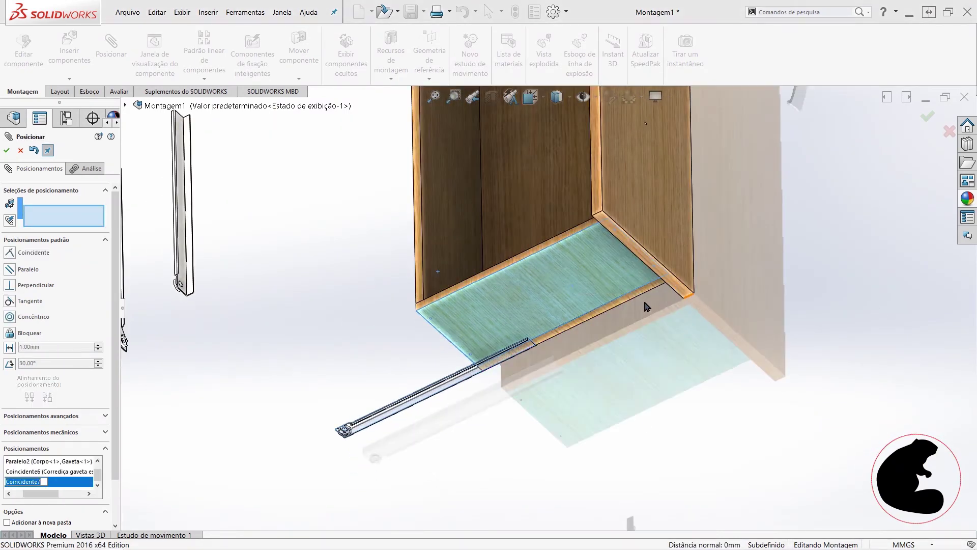
- Mate the slide rail's end face coincident to the drawer face (Coincidente8)
left_click_drag(440, 395, 631, 376)
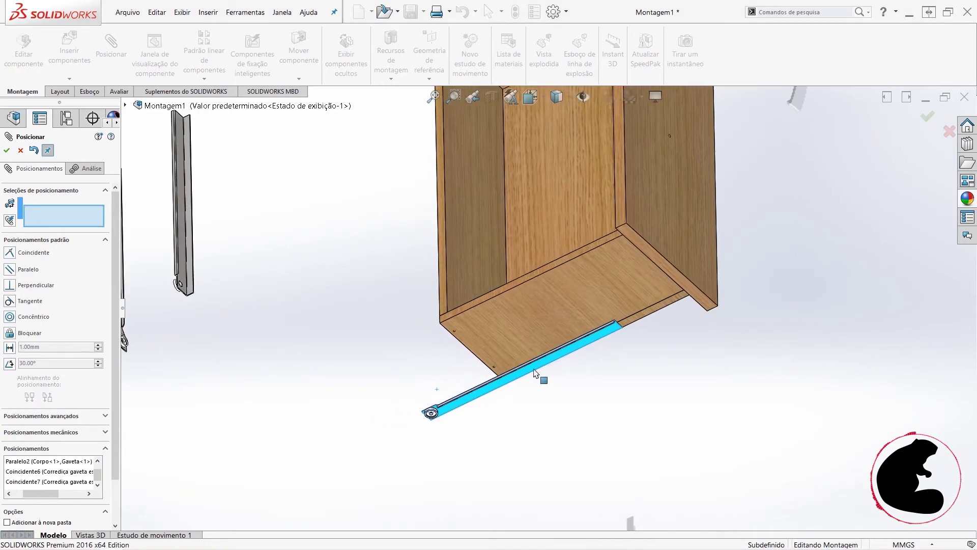
mouse_move(631, 377)
middle_mouse_down()
mouse_move(642, 360)
mouse_move(482, 254)
middle_mouse_up()
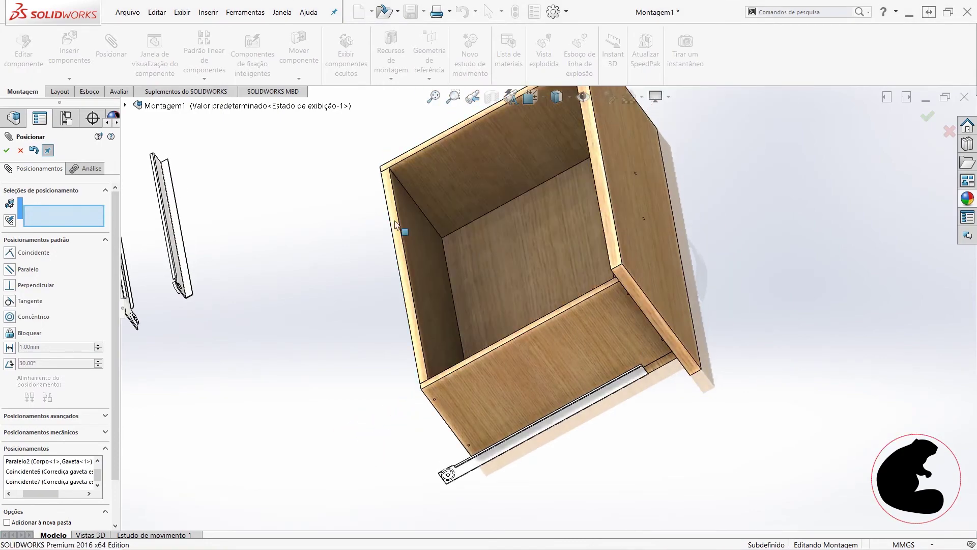
scroll(649, 382, "down", 3)
scroll(649, 374, "down", 3)
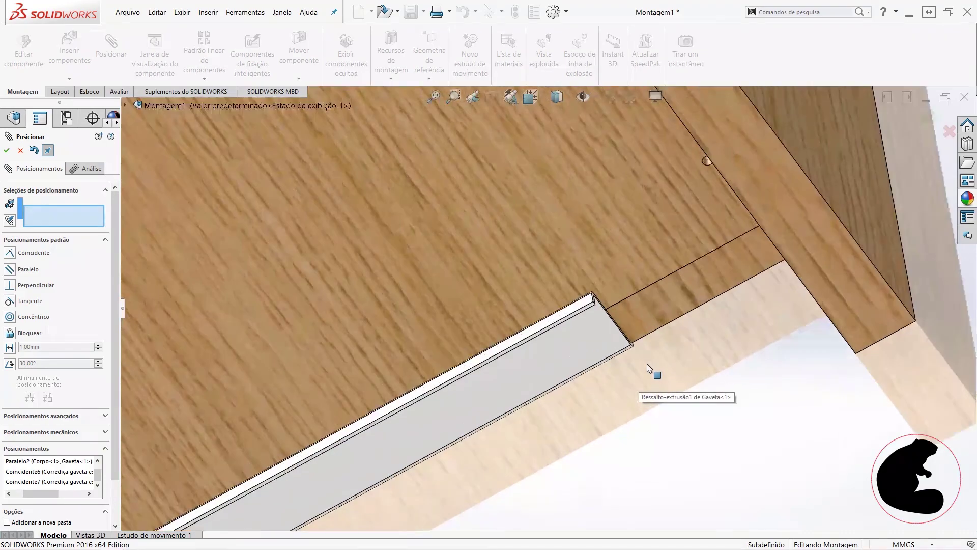
scroll(631, 346, "down", 2)
scroll(601, 317, "down", 2)
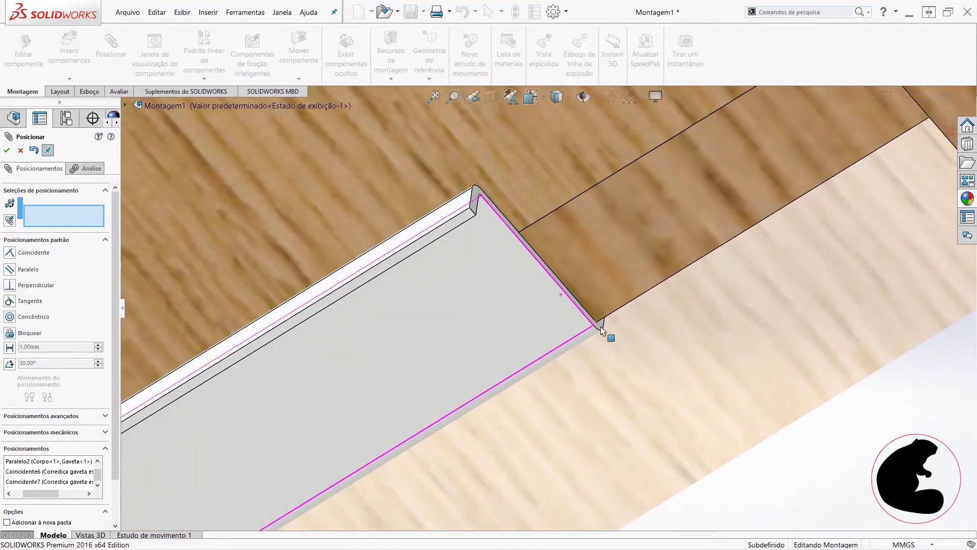
left_click(601, 330)
scroll(613, 340, "up", 2)
scroll(613, 341, "up", 2)
middle_click_drag(651, 339, 725, 293)
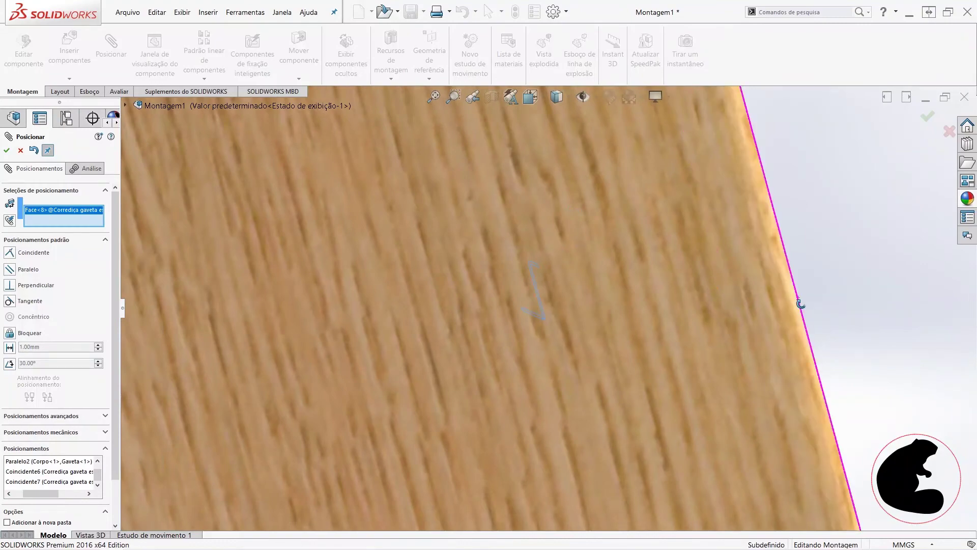
scroll(799, 305, "up", 1)
scroll(859, 349, "up", 2)
scroll(860, 342, "up", 2)
scroll(796, 278, "down", 2)
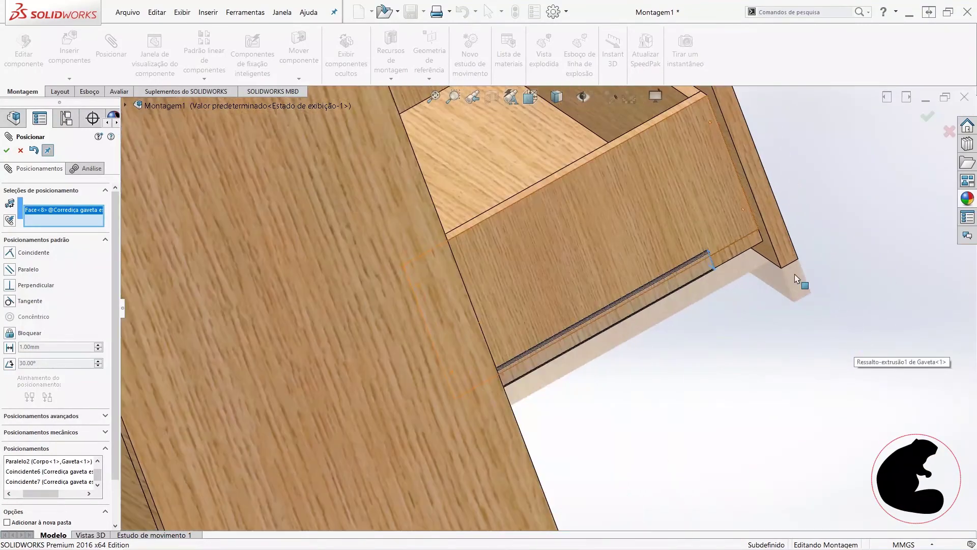
left_click(769, 258)
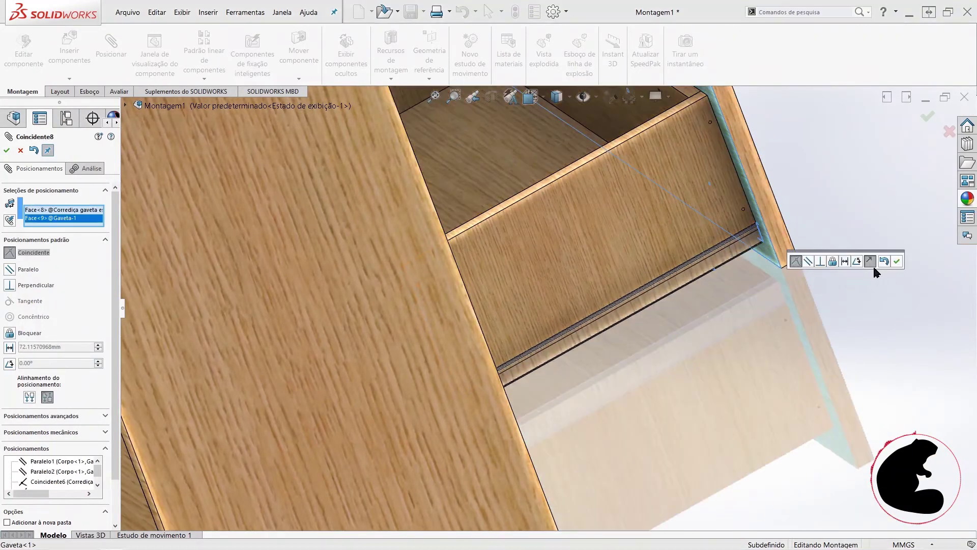
left_click(896, 262)
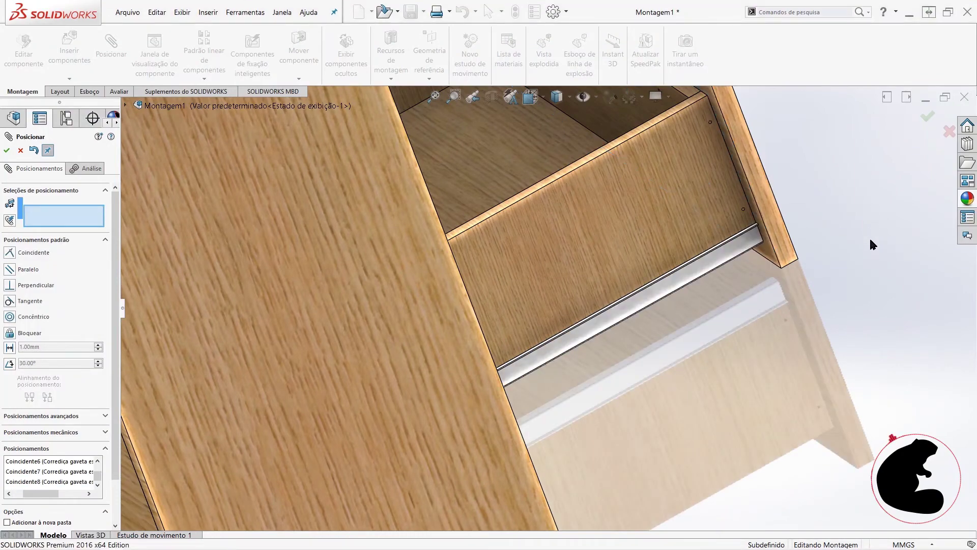
scroll(865, 242, "up", 3)
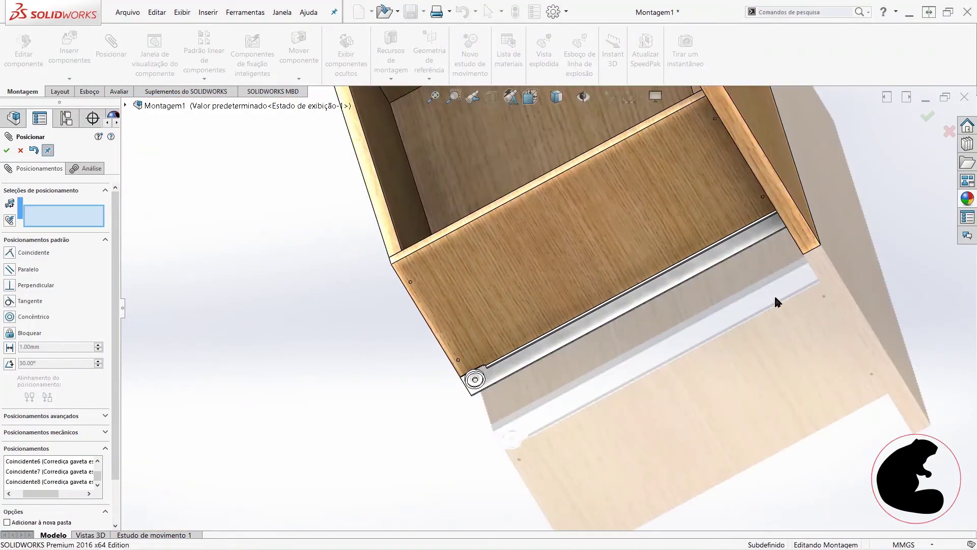
scroll(776, 300, "up", 3)
middle_click_drag(709, 240, 663, 282)
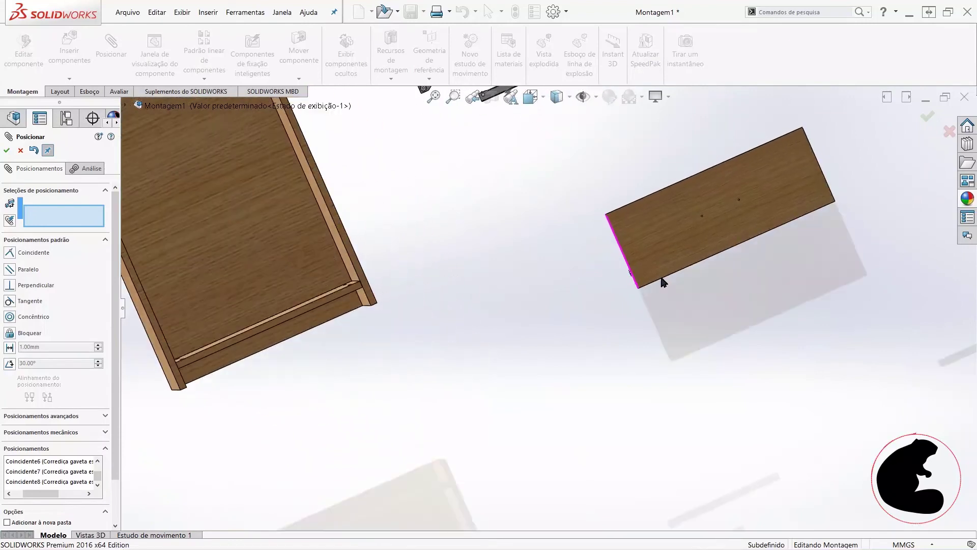
- Mate a face of the right drawer slide coincident to the drawer's side (Coincidente9)
scroll(759, 209, "up", 5)
scroll(620, 239, "down", 2)
scroll(342, 255, "down", 2)
scroll(300, 246, "down", 2)
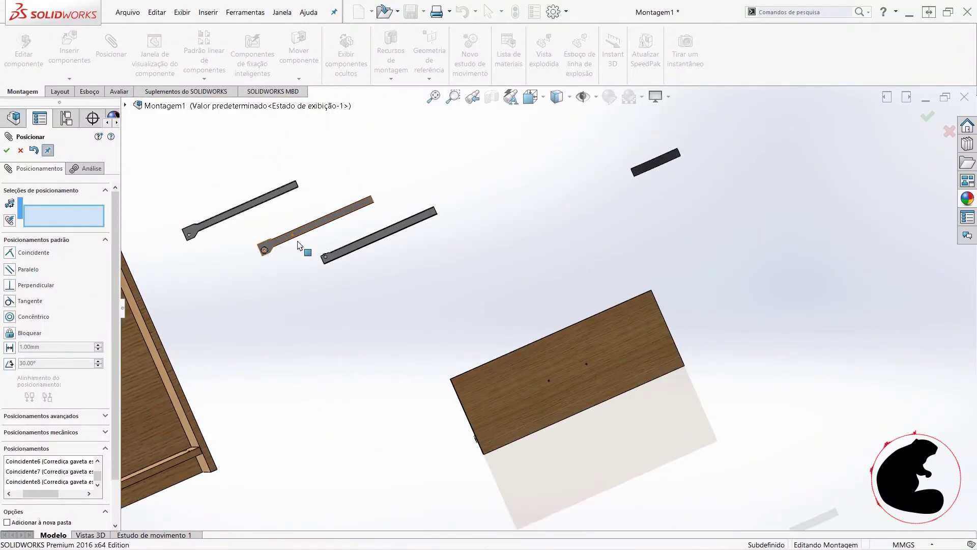
scroll(305, 249, "down", 2)
scroll(458, 262, "down", 3)
mouse_move(545, 266)
middle_mouse_down()
mouse_move(521, 323)
mouse_move(512, 384)
mouse_move(585, 310)
middle_mouse_up()
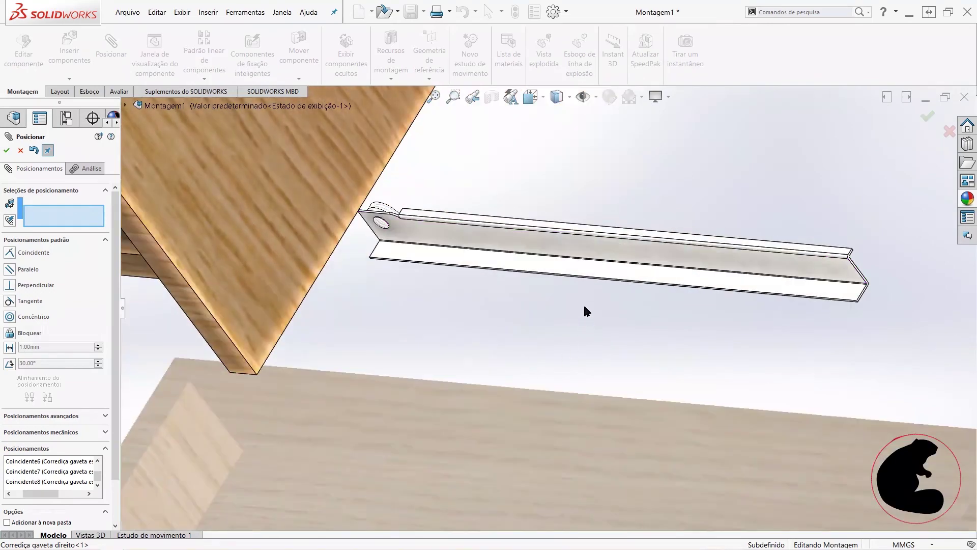
left_click(601, 277)
scroll(609, 287, "up", 5)
scroll(628, 310, "up", 2)
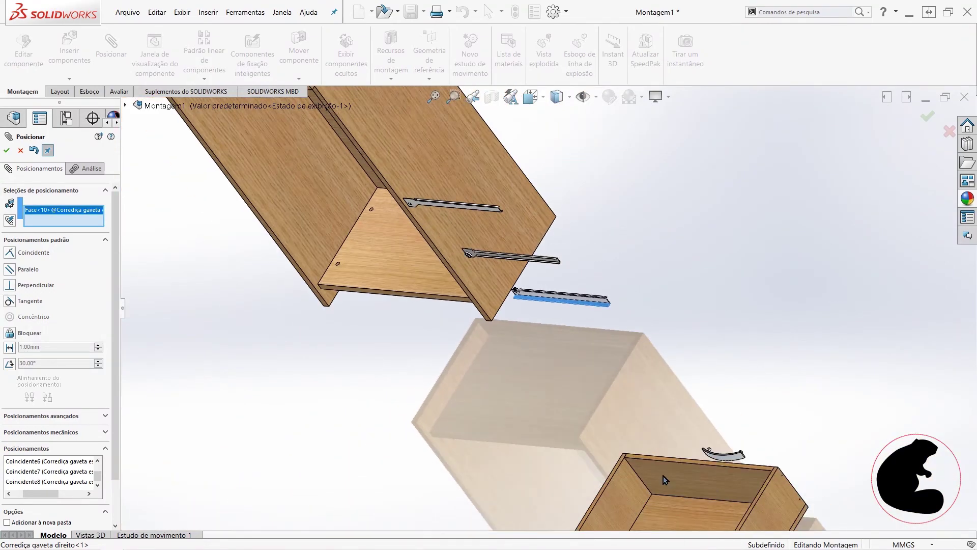
scroll(665, 480, "down", 1)
scroll(705, 463, "down", 3)
scroll(647, 482, "down", 2)
mouse_move(648, 481)
middle_mouse_down()
mouse_move(617, 416)
mouse_move(644, 438)
middle_mouse_up()
left_click(659, 462)
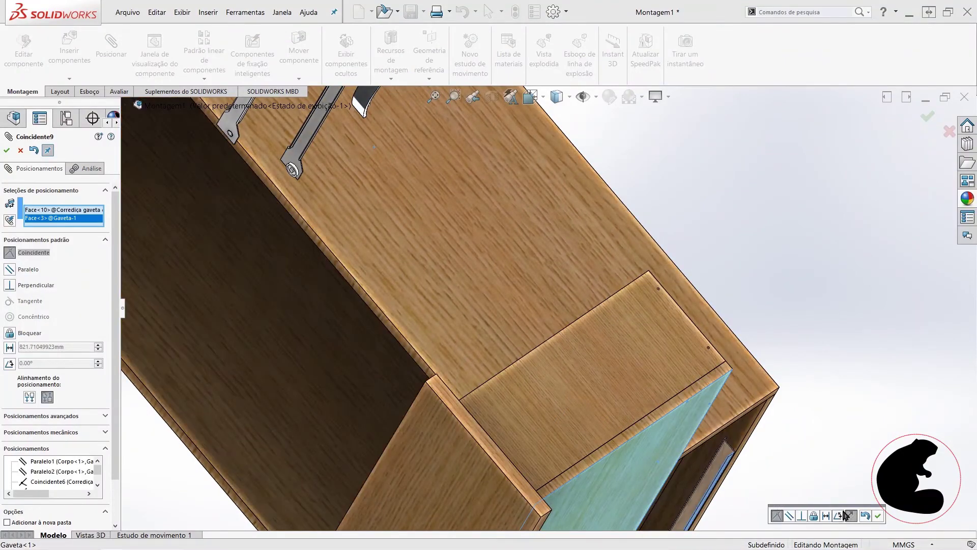
left_click(880, 516)
- Mate a second right-slide face coincident to a drawer face (Coincidente10)
mouse_move(840, 482)
middle_mouse_down()
mouse_move(802, 460)
mouse_move(796, 479)
mouse_move(620, 496)
middle_mouse_up()
scroll(620, 496, "down", 3)
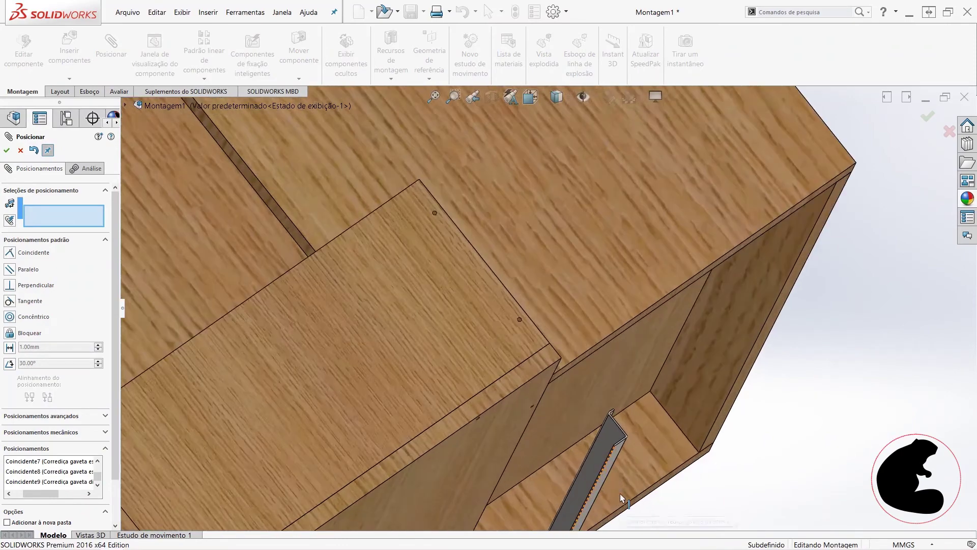
scroll(609, 450, "up", 2)
left_click(611, 450)
scroll(613, 450, "up", 2)
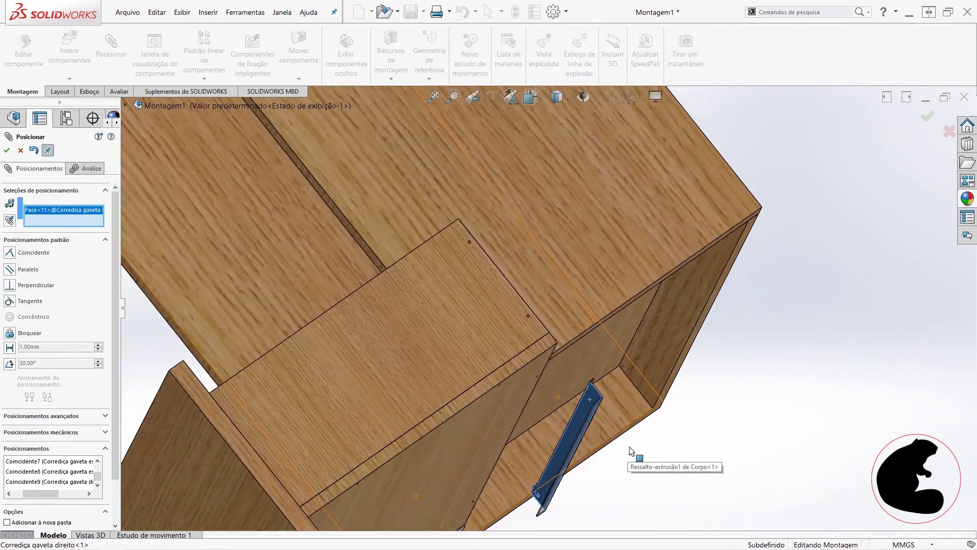
scroll(617, 449, "up", 2)
key("alt")
left_click(498, 330)
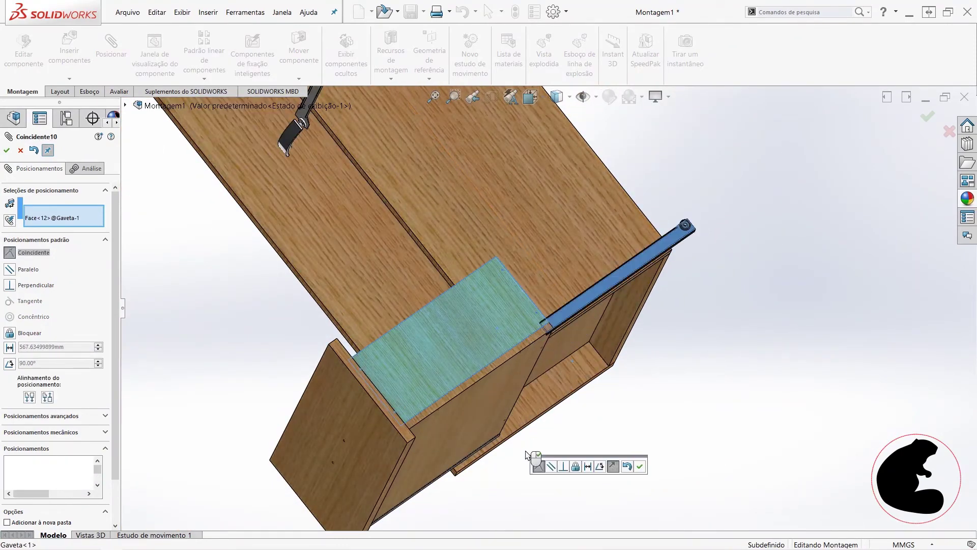
left_click(640, 467)
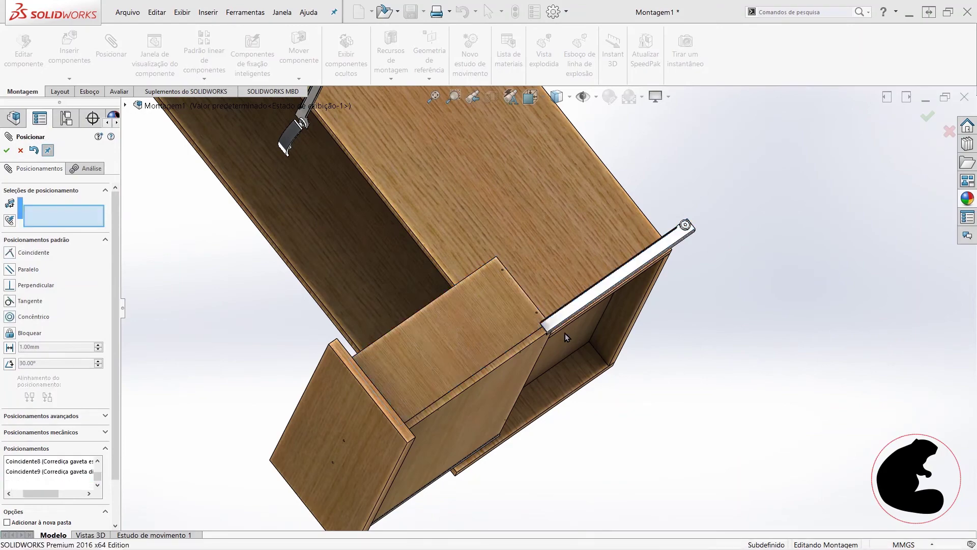
- Mate the right slide's edge face coincident to the drawer face (Coincidente11)
scroll(559, 335, "down", 2)
scroll(547, 332, "down", 2)
scroll(546, 332, "down", 1)
scroll(535, 340, "down", 1)
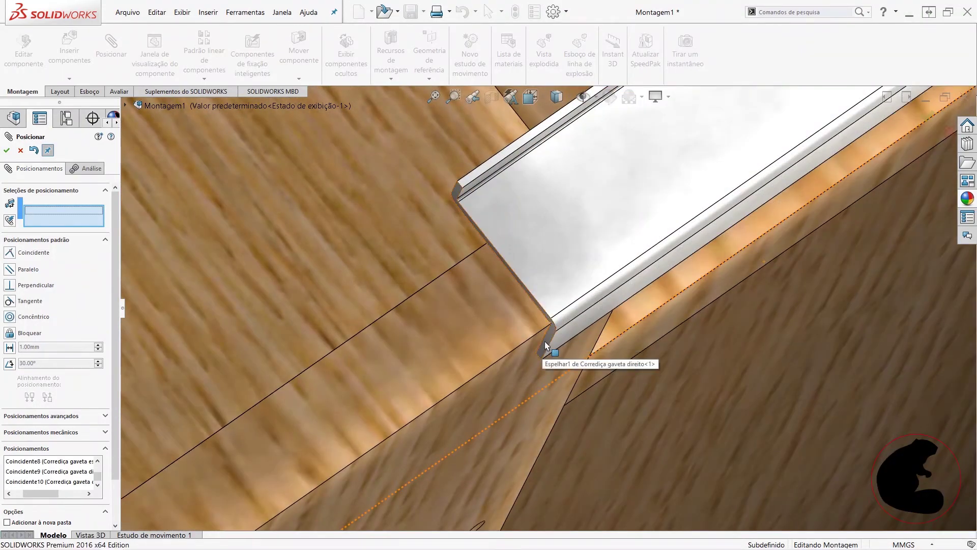
left_click(545, 345)
scroll(591, 391, "up", 2)
scroll(591, 396, "up", 2)
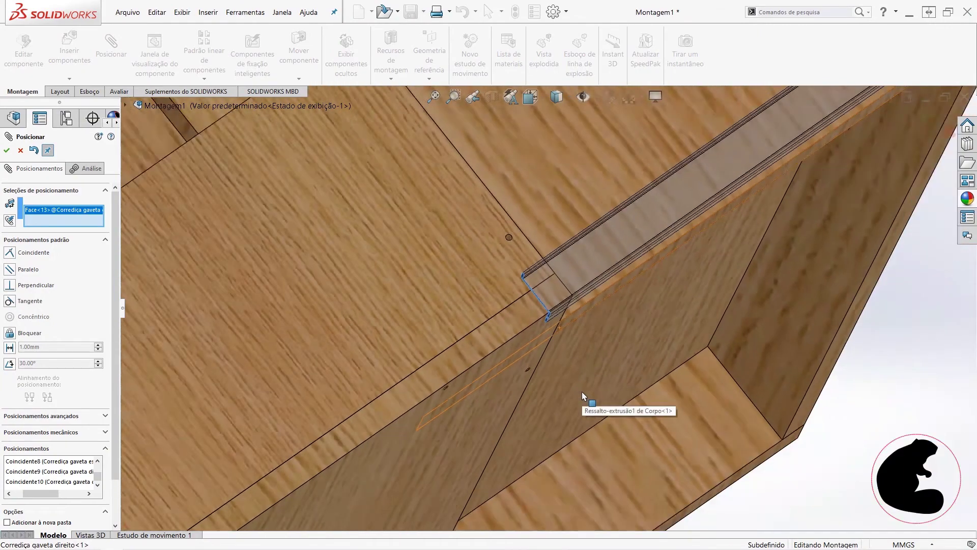
scroll(585, 394, "up", 2)
scroll(559, 400, "up", 1)
middle_click_drag(465, 427, 278, 480)
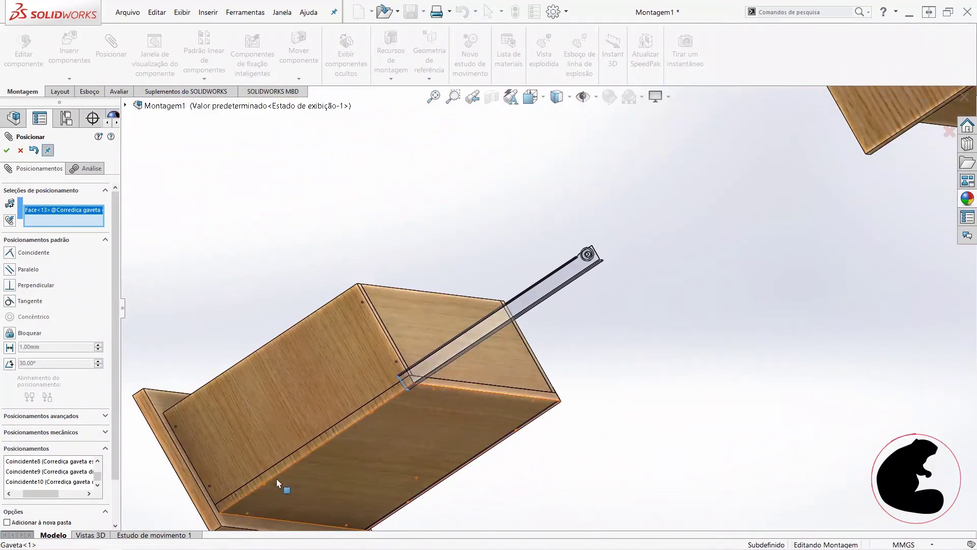
left_click(243, 518)
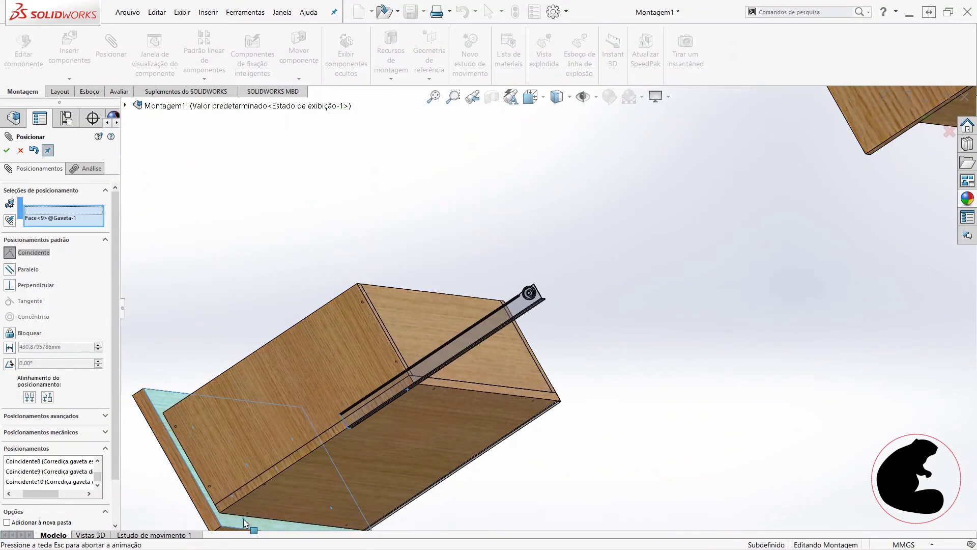
left_click(255, 518)
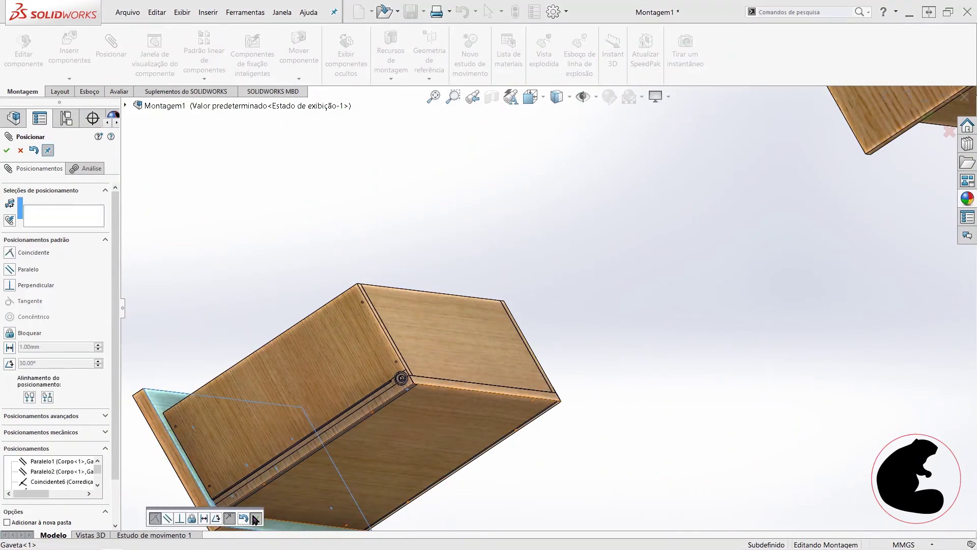
middle_click_drag(558, 421, 685, 397)
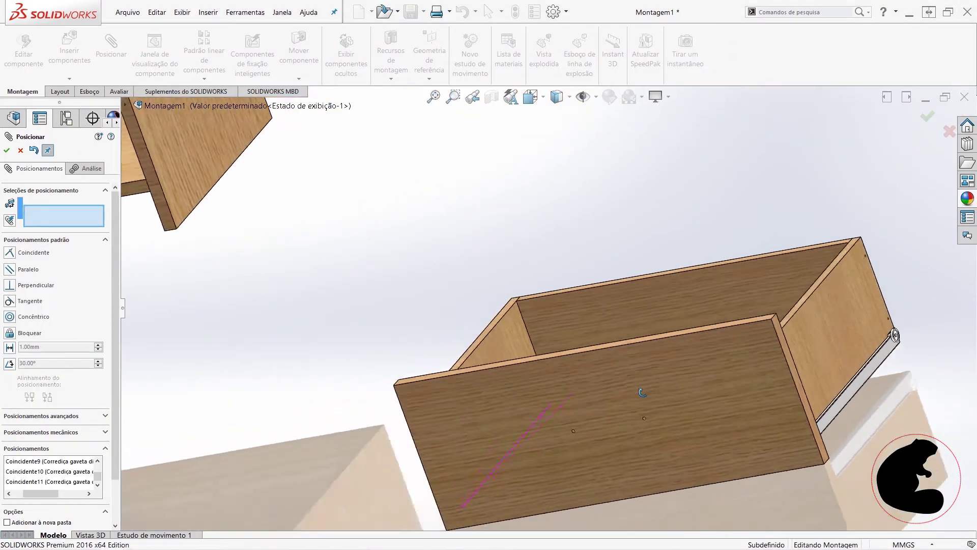
scroll(685, 397, "down", 5)
scroll(725, 416, "up", 5)
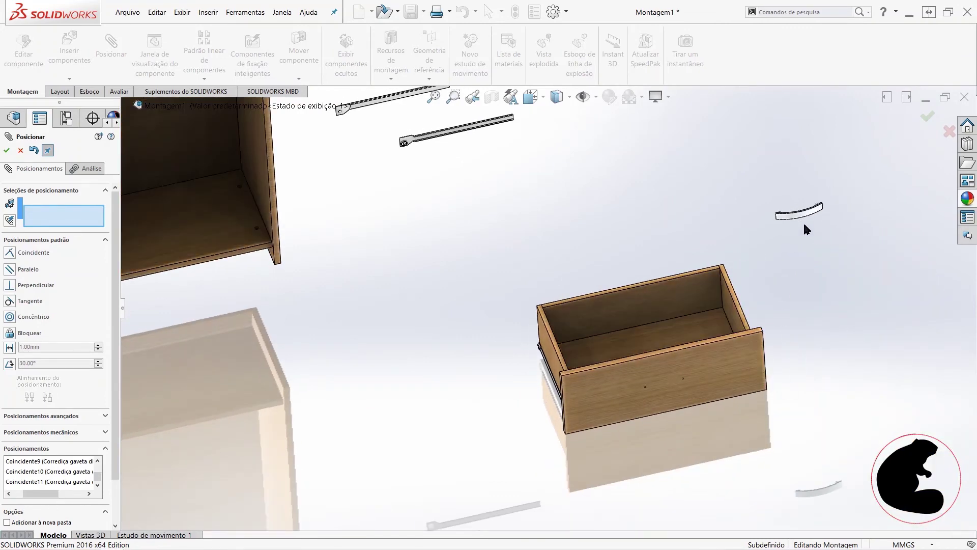
- Mate the first handle post hole concentric with its matching drawer-front hole
scroll(795, 224, "down", 2)
scroll(763, 226, "down", 3)
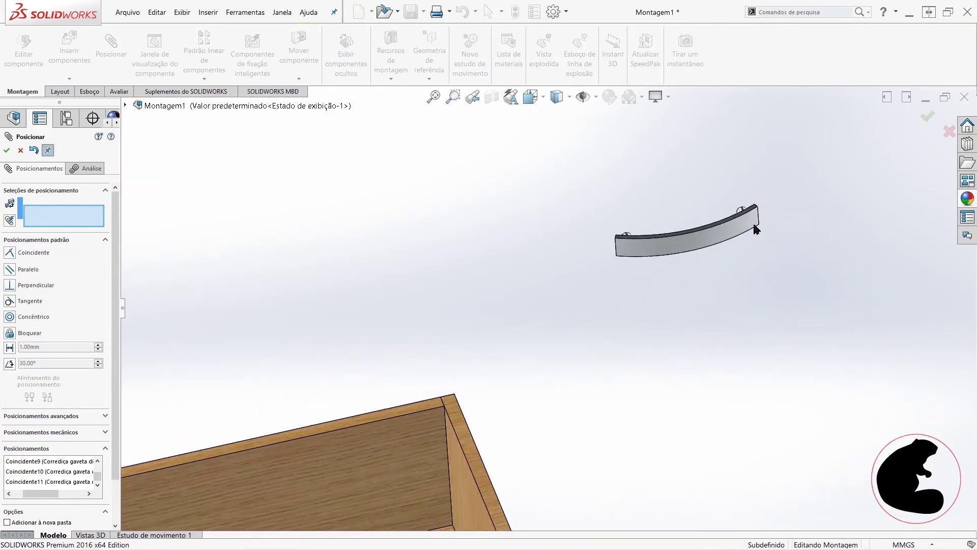
scroll(712, 244, "down", 3)
middle_click_drag(646, 245, 626, 425)
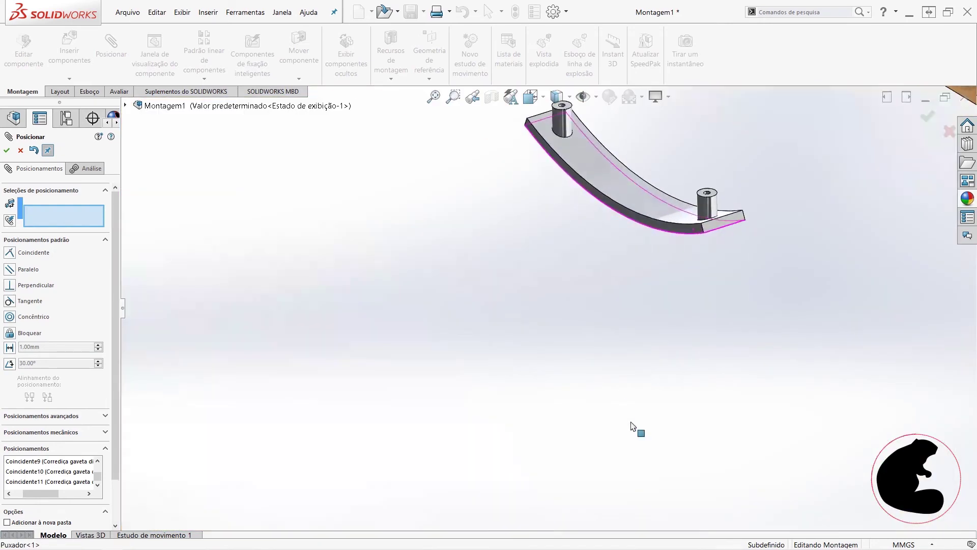
middle_click_drag(683, 264, 711, 396, "ctrl")
scroll(712, 396, "down", 2)
scroll(652, 374, "down", 3)
scroll(589, 289, "down", 3)
scroll(574, 277, "down", 2)
left_click(573, 277)
scroll(631, 346, "up", 3)
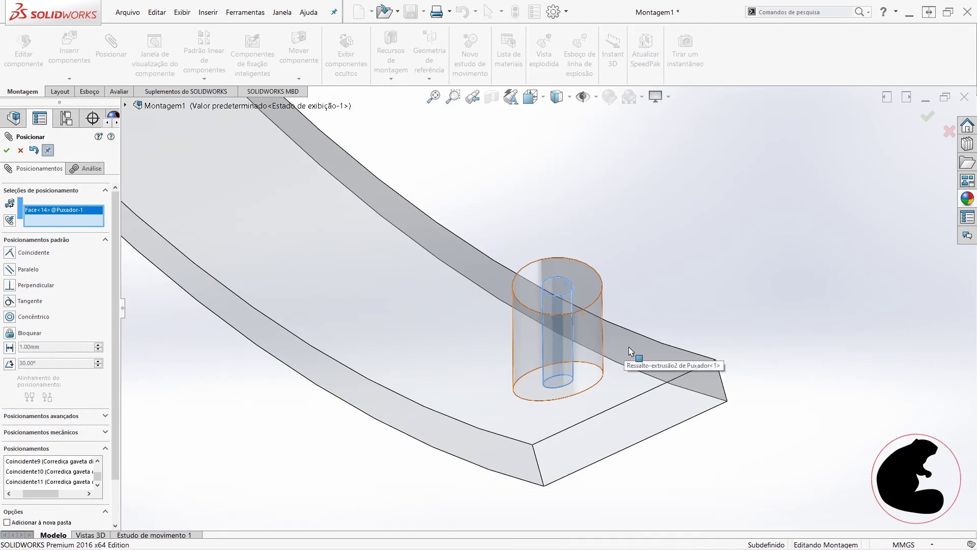
scroll(631, 346, "up", 3)
scroll(631, 346, "up", 2)
scroll(631, 346, "up", 3)
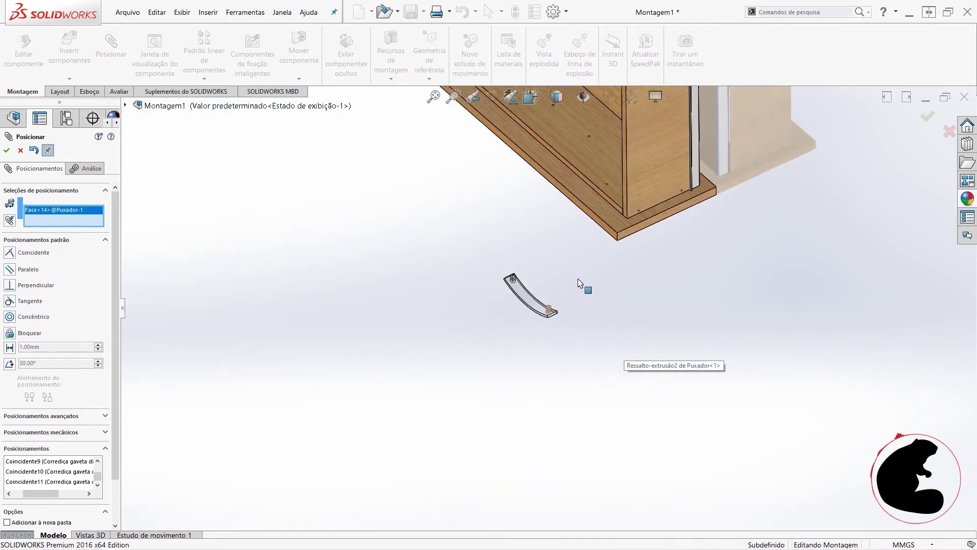
scroll(590, 214, "down", 2)
scroll(602, 169, "down", 3)
scroll(603, 169, "down", 3)
scroll(559, 202, "down", 3)
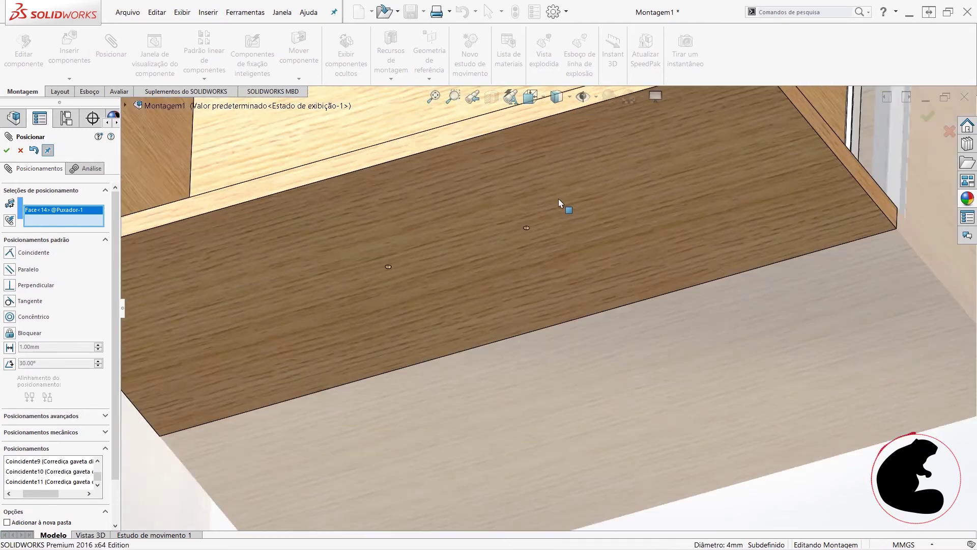
scroll(512, 262, "down", 3)
scroll(493, 323, "down", 3)
left_click(521, 324)
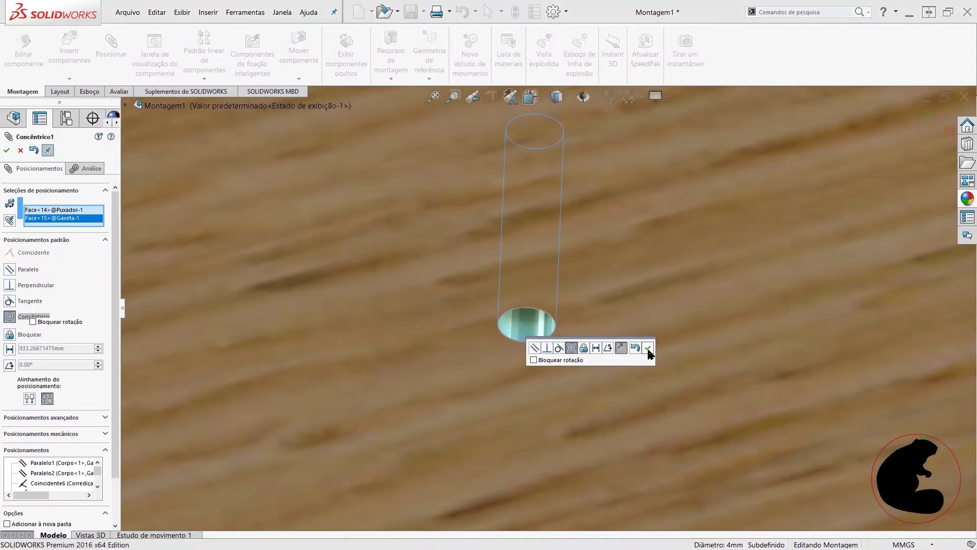
left_click(648, 349)
- Mate the second handle post hole concentric with the drawer front's second hole
scroll(657, 341, "up", 3)
scroll(657, 339, "up", 1)
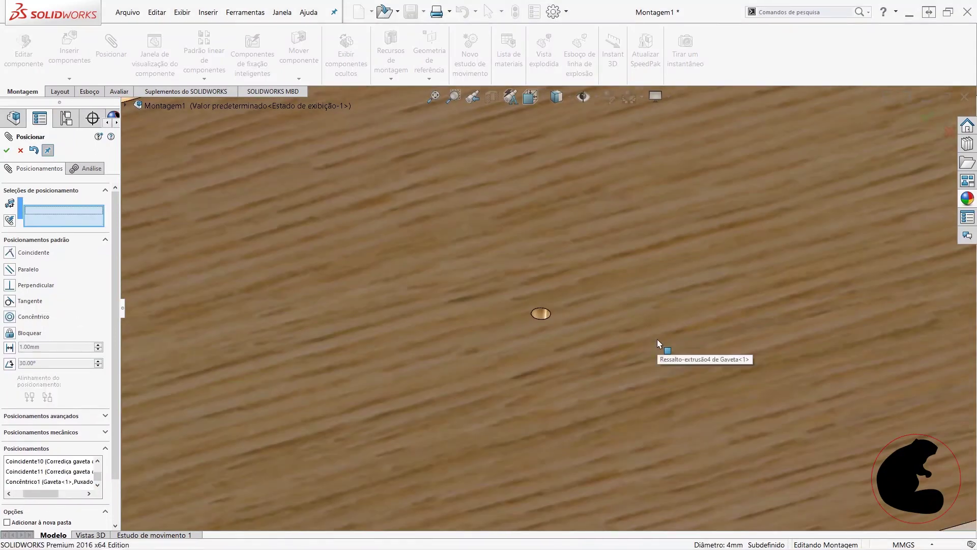
scroll(658, 339, "up", 2)
scroll(657, 339, "up", 2)
scroll(657, 338, "up", 2)
scroll(513, 188, "up", 1)
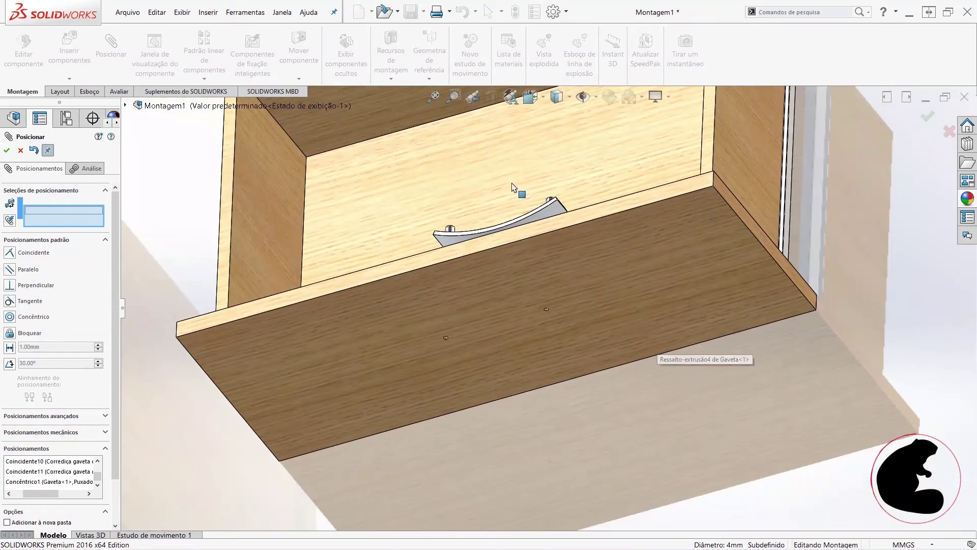
mouse_move(509, 244)
middle_mouse_down()
mouse_move(517, 251)
mouse_move(517, 200)
middle_mouse_up()
scroll(447, 219, "down", 5)
scroll(236, 246, "down", 3)
scroll(236, 245, "down", 2)
left_click(292, 281)
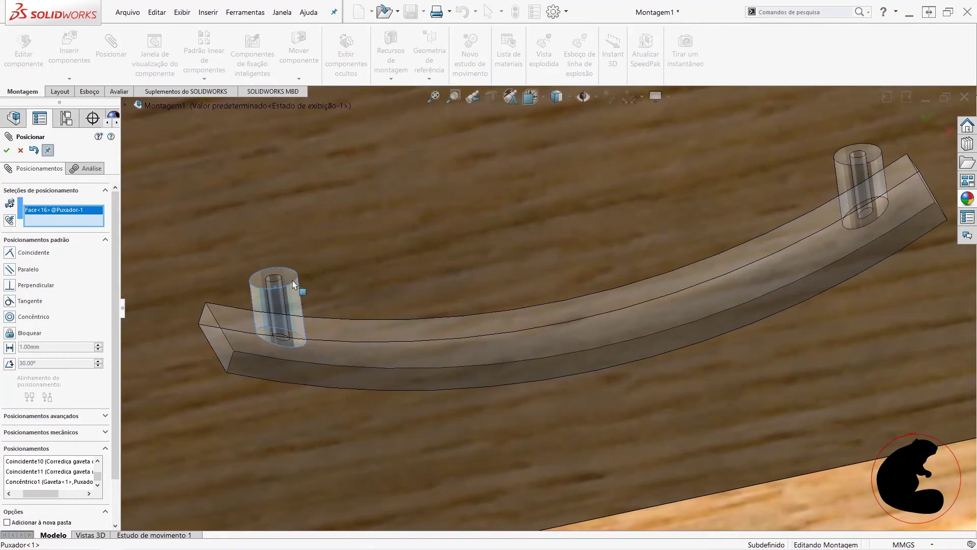
scroll(326, 373, "up", 2)
scroll(405, 415, "up", 2)
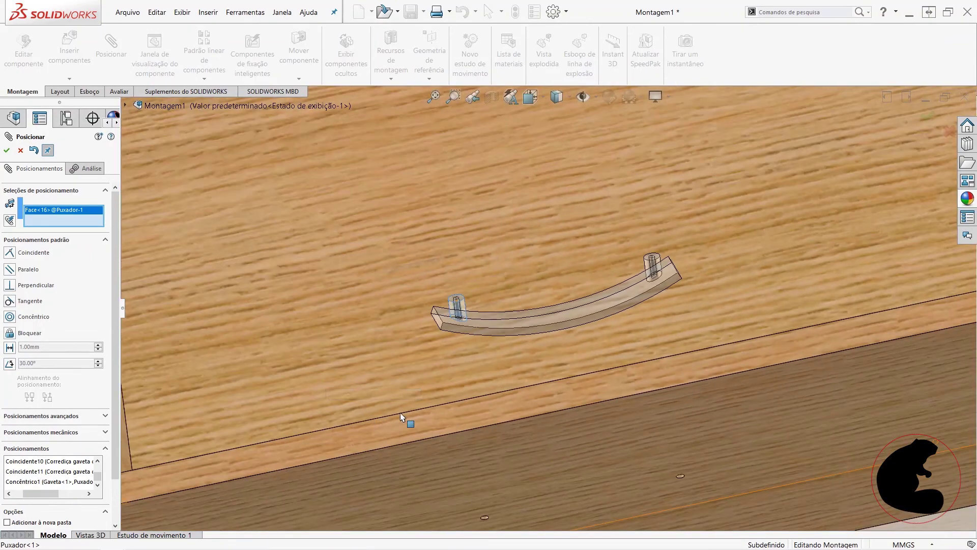
scroll(497, 439, "up", 2)
scroll(500, 458, "down", 2)
scroll(501, 458, "down", 2)
scroll(508, 432, "down", 2)
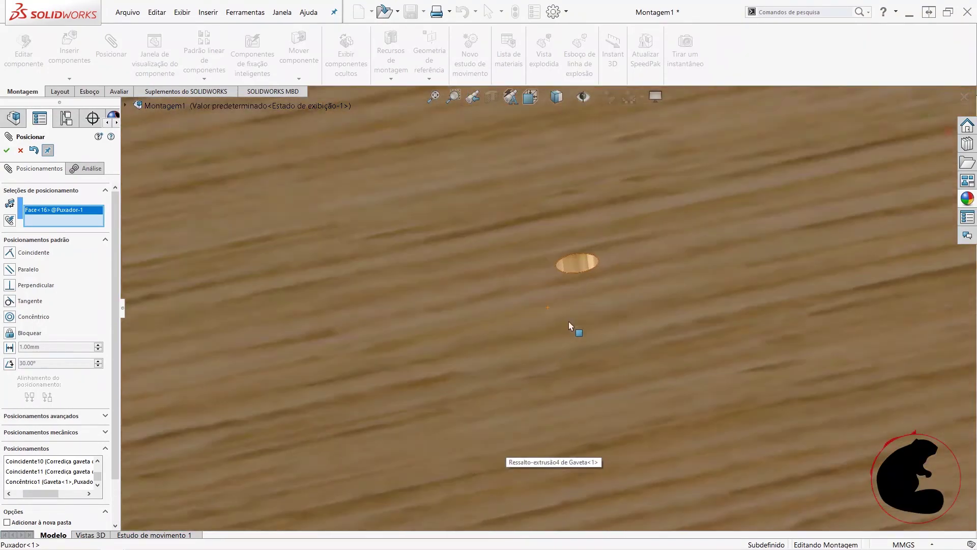
scroll(573, 328, "down", 2)
left_click(585, 243)
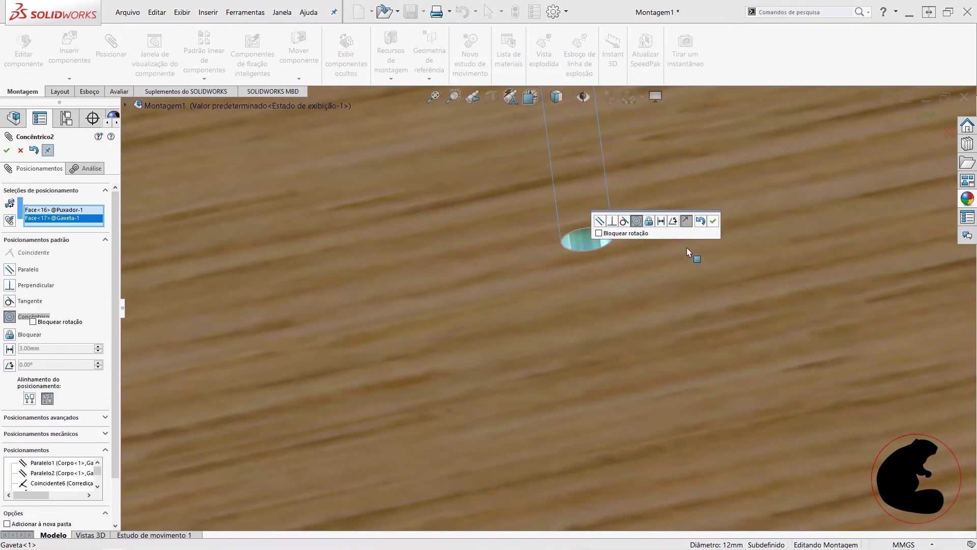
left_click(713, 222)
- Make the handle post's top face coincident with the drawer front face (Coincidente12)
scroll(721, 251, "up", 2)
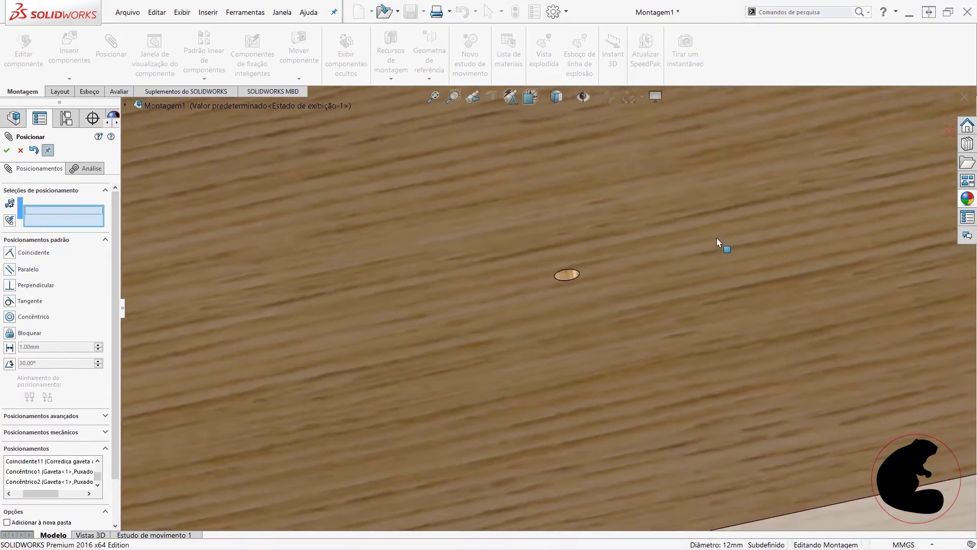
scroll(687, 234, "up", 2)
scroll(586, 222, "up", 2)
scroll(539, 172, "down", 2)
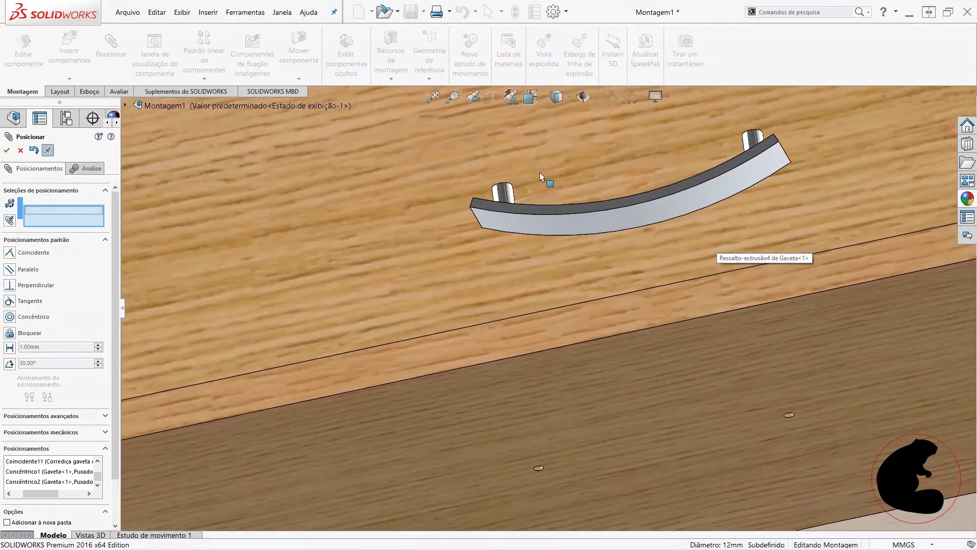
scroll(516, 175, "down", 2)
scroll(468, 267, "down", 2)
middle_click_drag(459, 344, 482, 463)
left_click(473, 292)
scroll(509, 306, "up", 2)
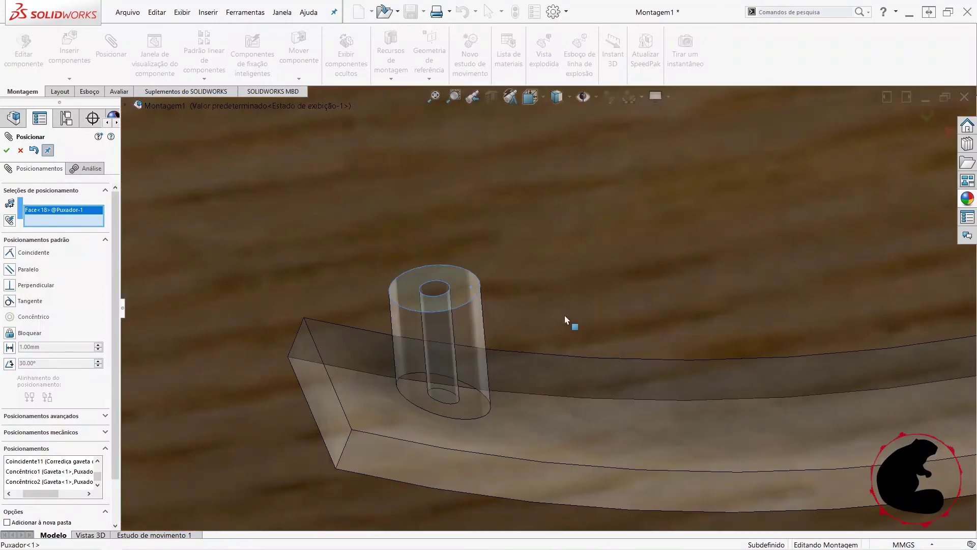
scroll(594, 325, "up", 2)
scroll(661, 345, "up", 1)
middle_click_drag(677, 388, 646, 229)
scroll(646, 287, "up", 2)
scroll(648, 313, "up", 2)
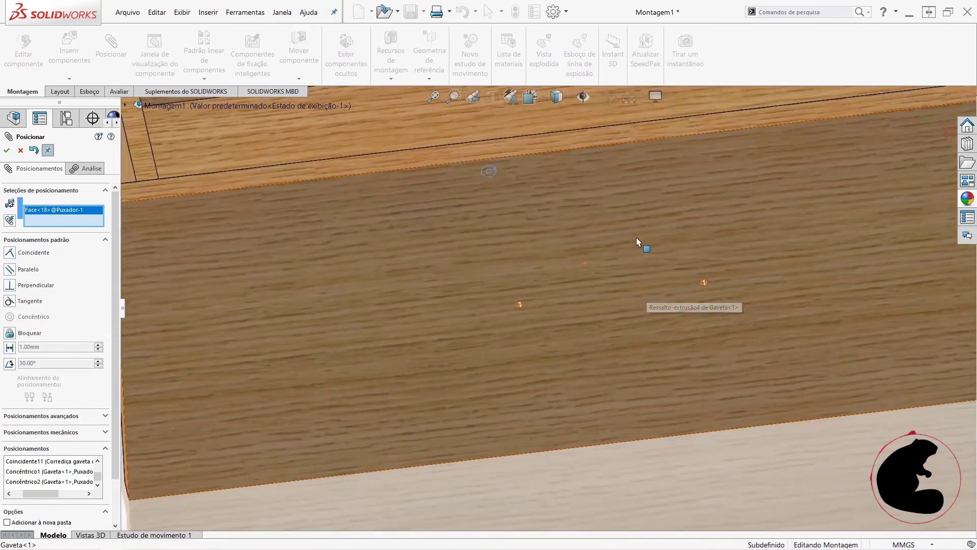
left_click(646, 245)
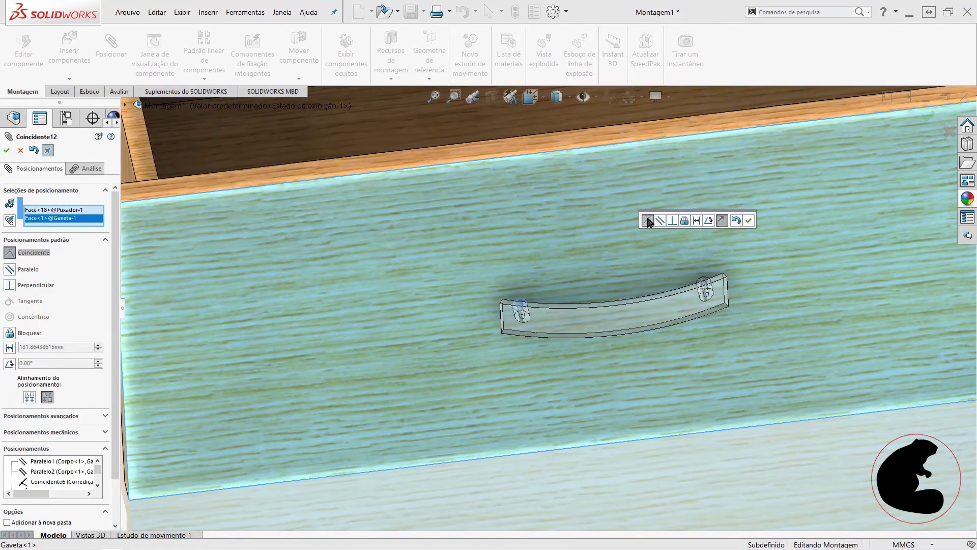
left_click(749, 220)
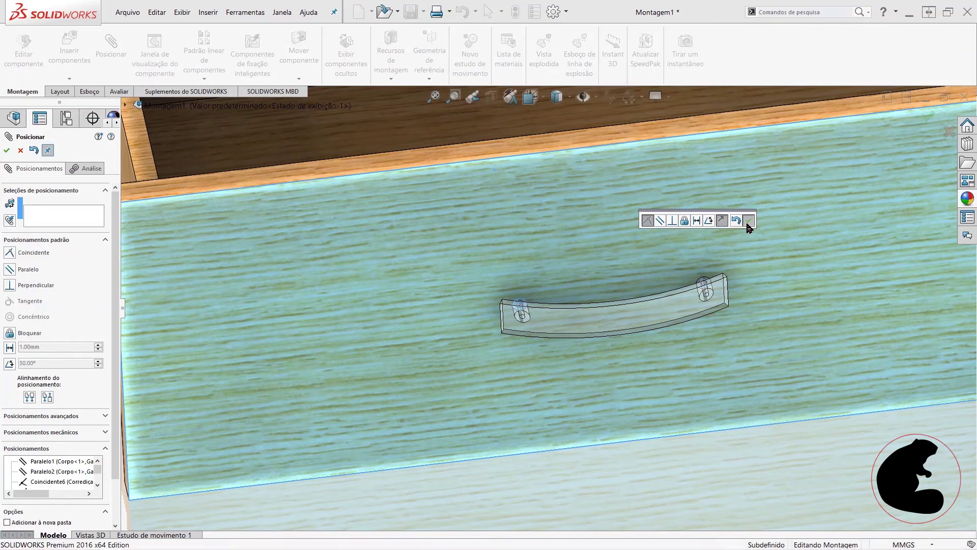
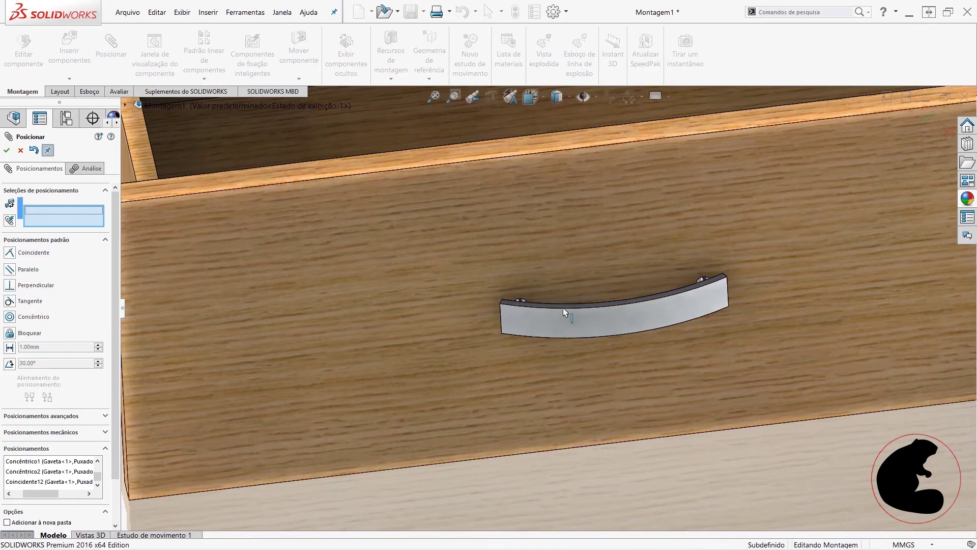
- Drag the drawer into the cabinet and seat it on the slide
middle_click_drag(524, 316, 582, 283)
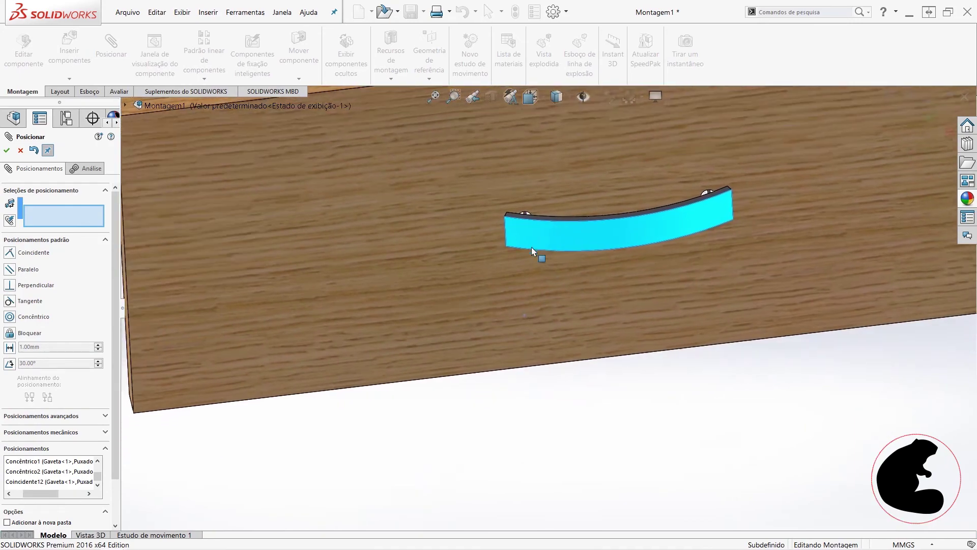
scroll(581, 282, "up", 5)
scroll(457, 265, "up", 5)
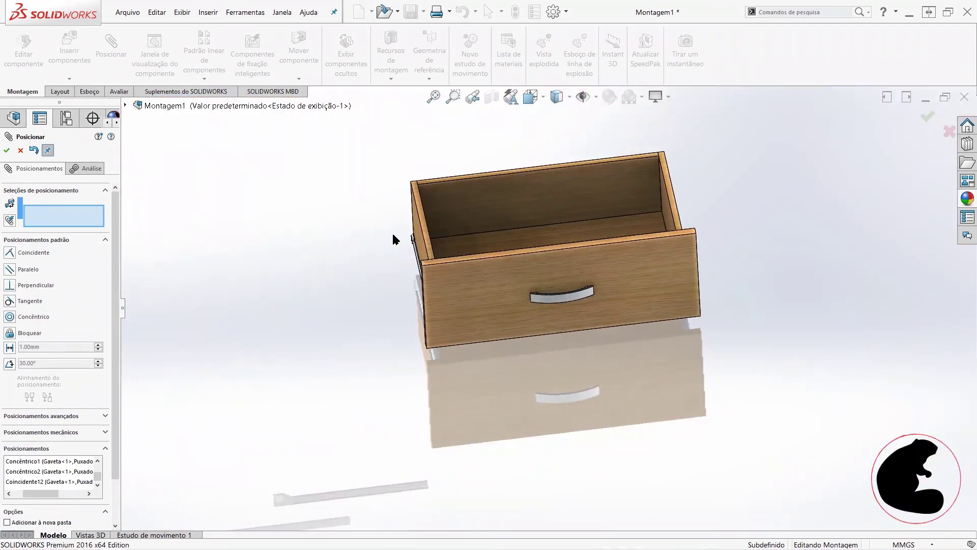
middle_click_drag(586, 290, 560, 283)
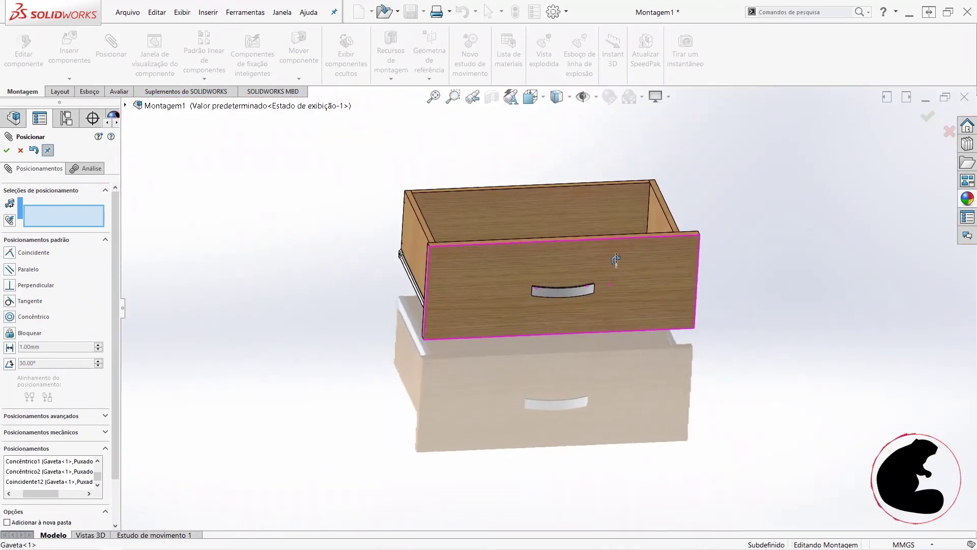
scroll(560, 283, "up", 3)
scroll(560, 283, "up", 2)
scroll(493, 233, "down", 3)
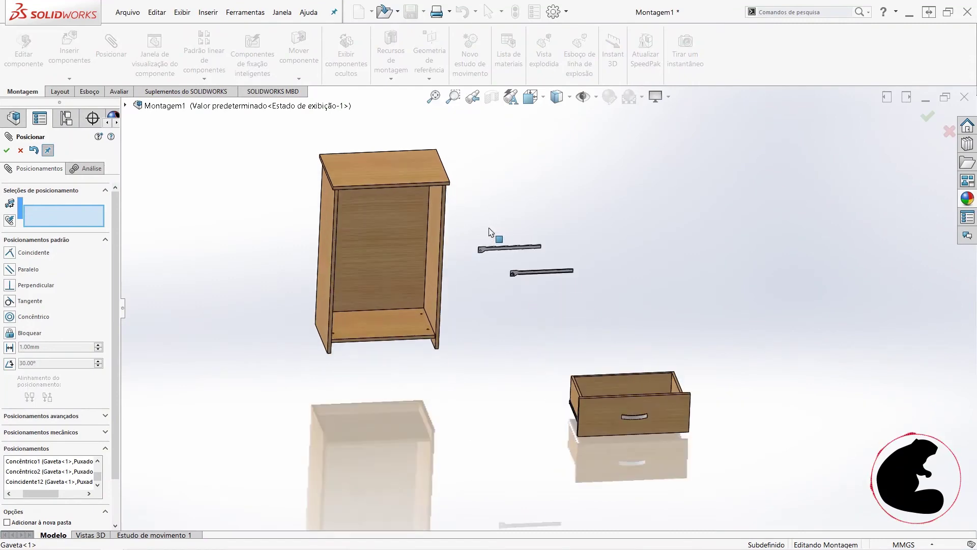
scroll(491, 270, "down", 3)
scroll(543, 312, "down", 2)
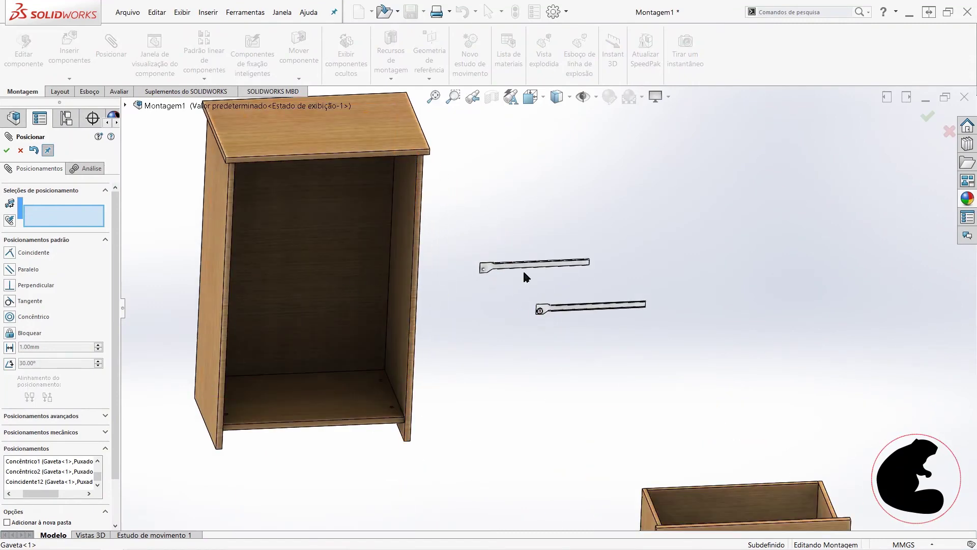
scroll(527, 280, "down", 3)
scroll(528, 285, "up", 1)
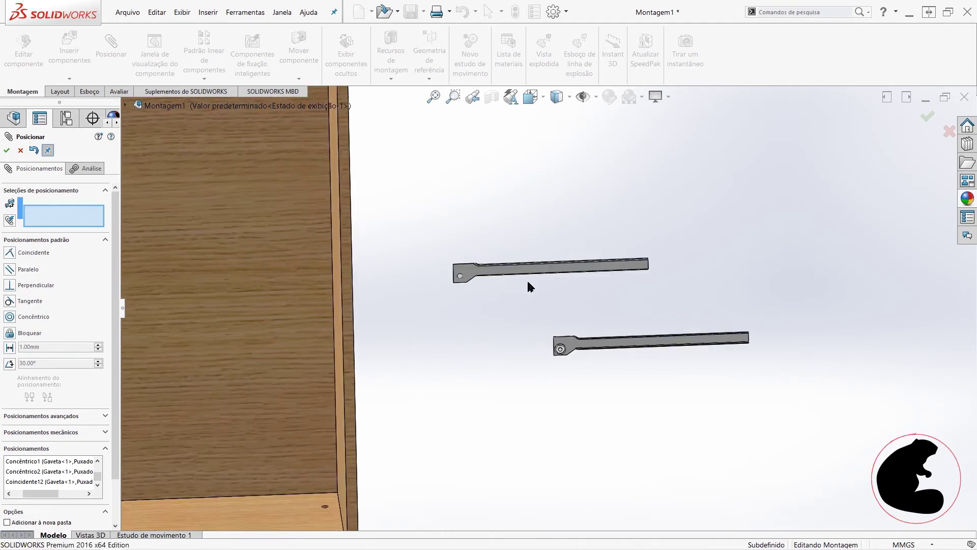
scroll(527, 279, "up", 3)
scroll(664, 410, "up", 2)
mouse_move(651, 452)
left_mouse_down()
mouse_move(568, 289)
mouse_move(401, 247)
left_mouse_up()
scroll(406, 257, "down", 2)
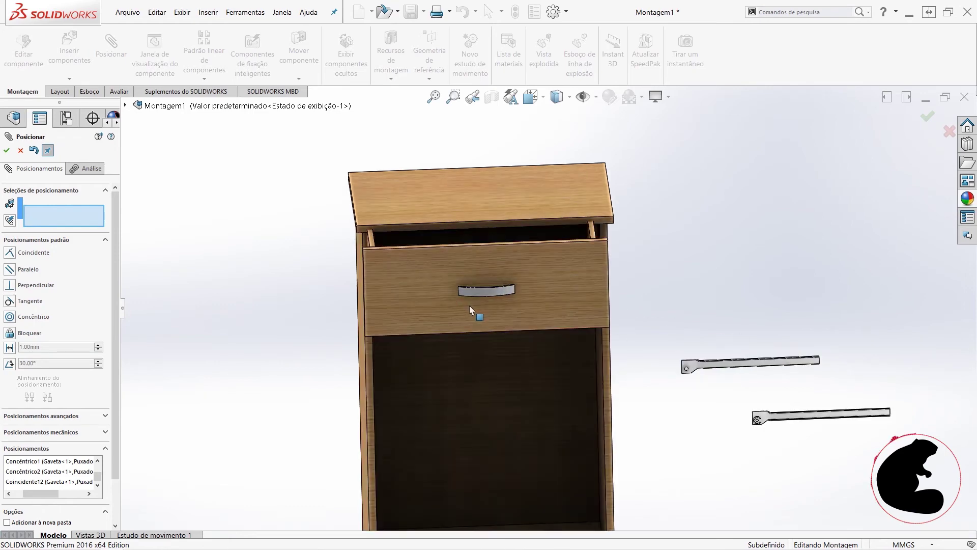
middle_click_drag(469, 306, 436, 296)
mouse_move(435, 294)
left_mouse_down()
mouse_move(426, 304)
mouse_move(375, 301)
left_mouse_up()
- Pull the drawer back out to the cabinet's right, above the rails, and close the Mate command
mouse_move(416, 340)
middle_mouse_down()
mouse_move(343, 331)
mouse_move(358, 353)
mouse_move(468, 323)
middle_mouse_up()
left_click_drag(469, 322, 542, 326)
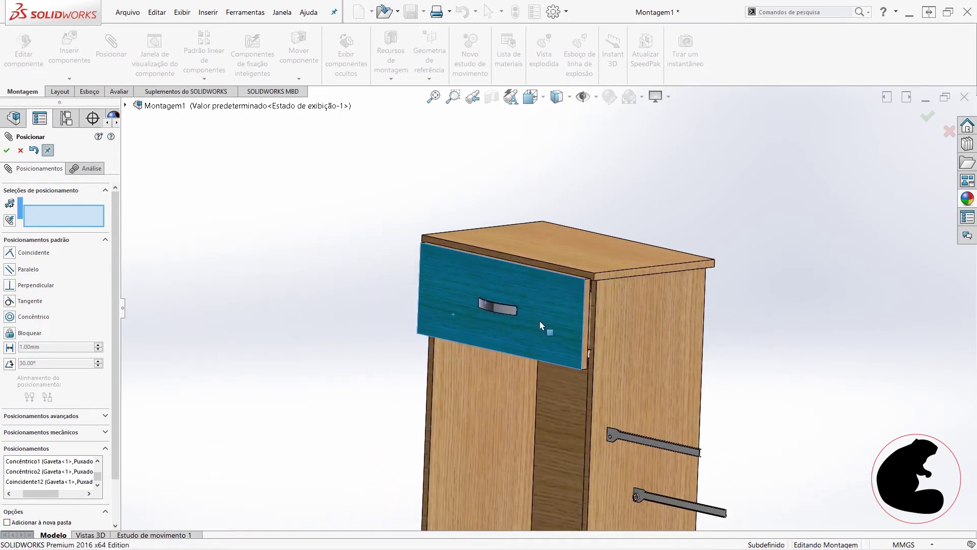
mouse_move(608, 356)
middle_mouse_down()
mouse_move(632, 331)
mouse_move(654, 354)
mouse_move(694, 362)
mouse_move(741, 355)
mouse_move(695, 362)
mouse_move(613, 447)
mouse_move(551, 411)
middle_mouse_up()
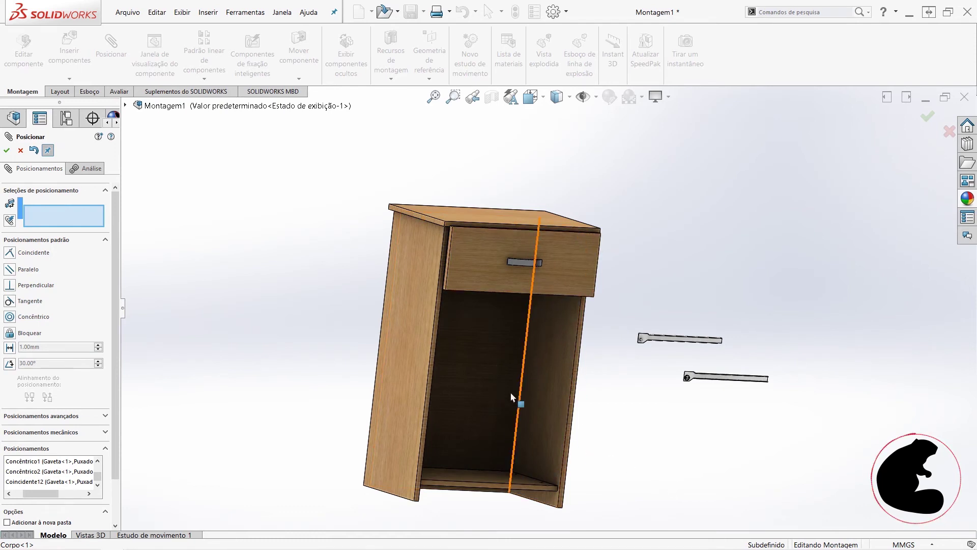
middle_click_drag(615, 418, 606, 395)
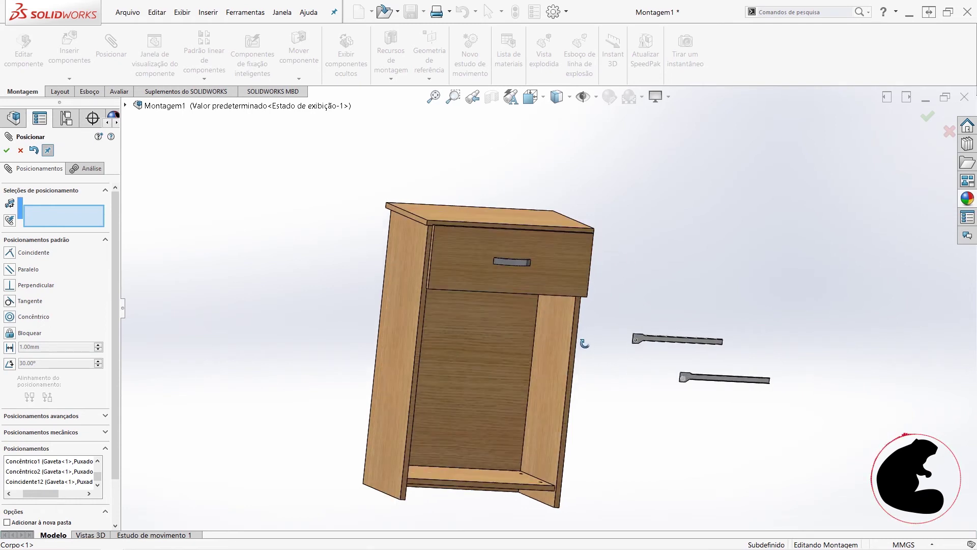
middle_click_drag(587, 334, 575, 373)
scroll(621, 399, "down", 3)
scroll(613, 396, "up", 3)
mouse_move(545, 243)
left_mouse_down()
mouse_move(543, 252)
mouse_move(807, 319)
left_mouse_up()
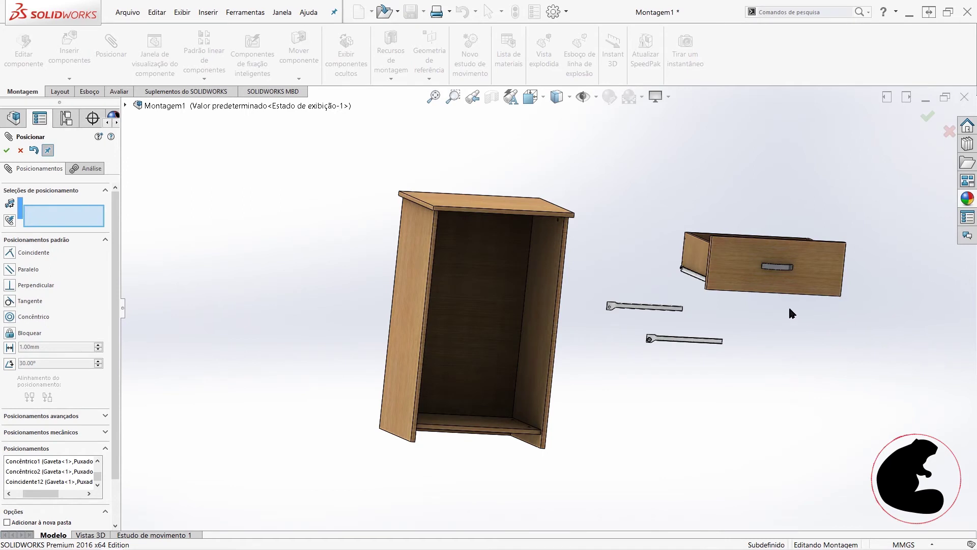
scroll(733, 305, "down", 2)
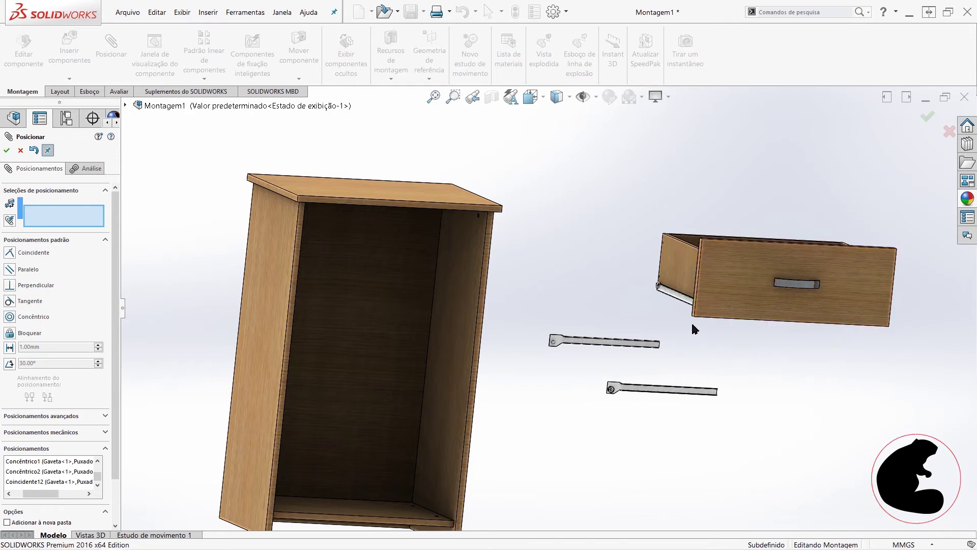
middle_click_drag(697, 331, 726, 342)
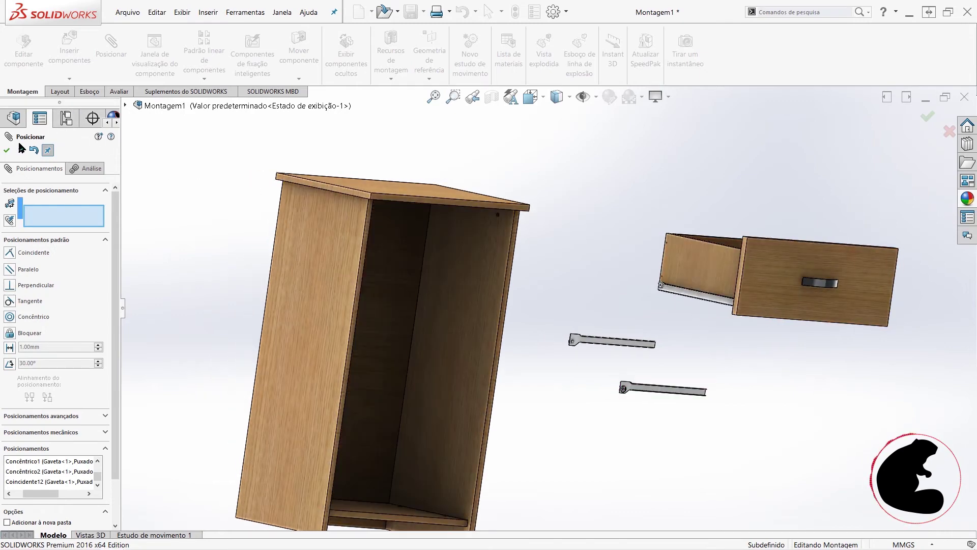
left_click(20, 150)
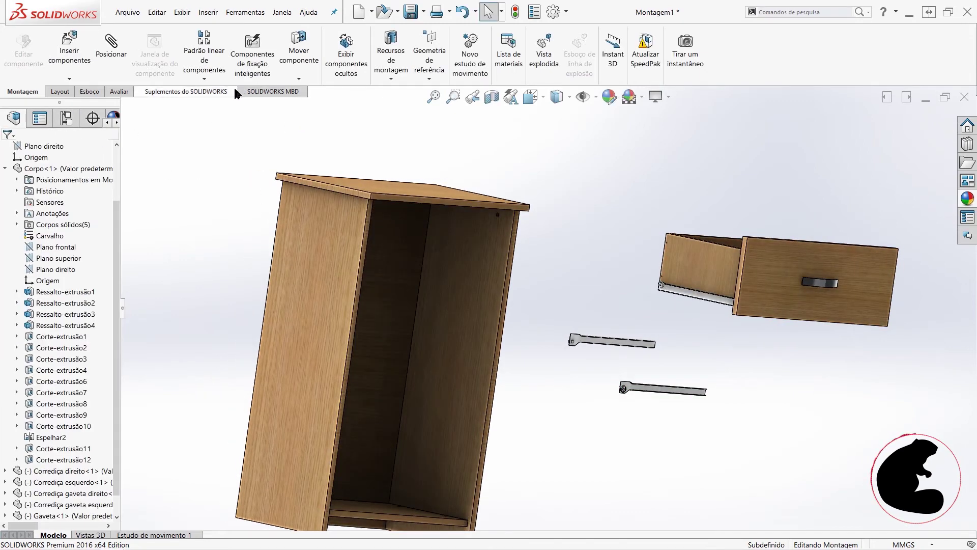
- Measure the drawer front: 800 mm top edge and 300 mm between top and bottom edges
left_click(118, 92)
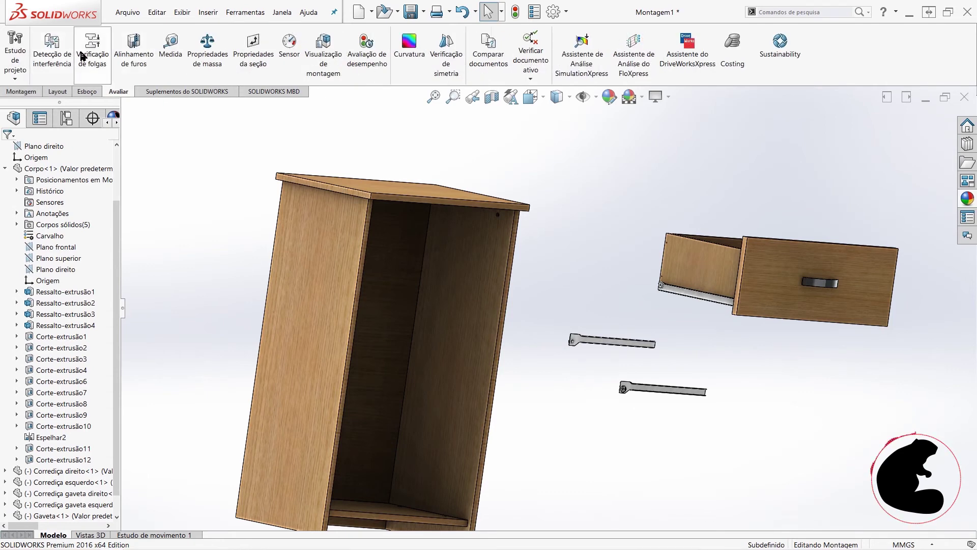
left_click(178, 49)
scroll(763, 239, "down", 3)
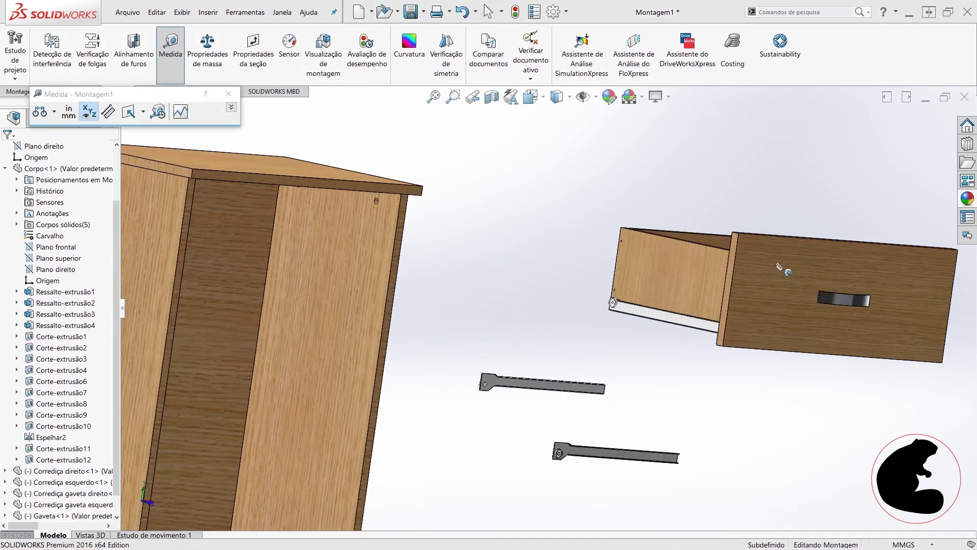
scroll(766, 239, "down", 3)
left_click(765, 235)
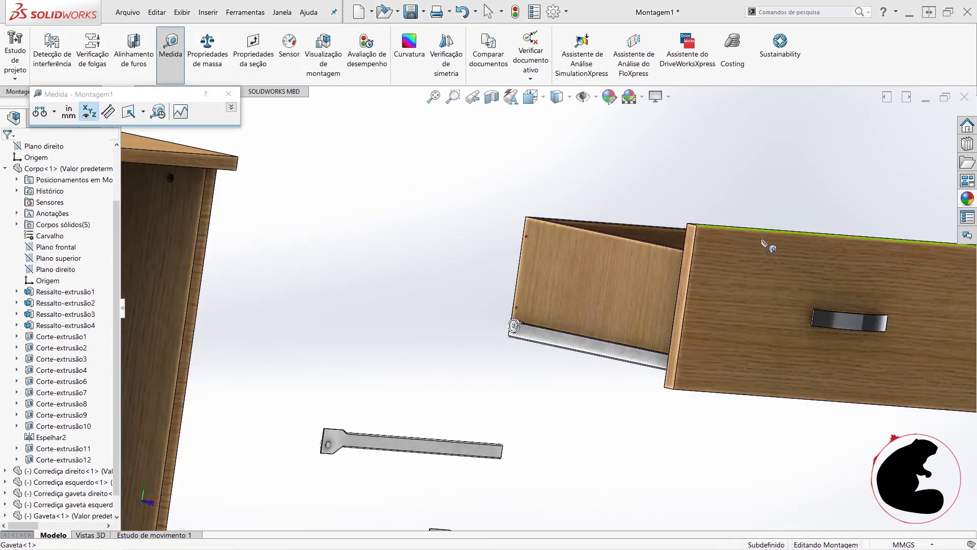
left_click(743, 398)
scroll(855, 371, "up", 2)
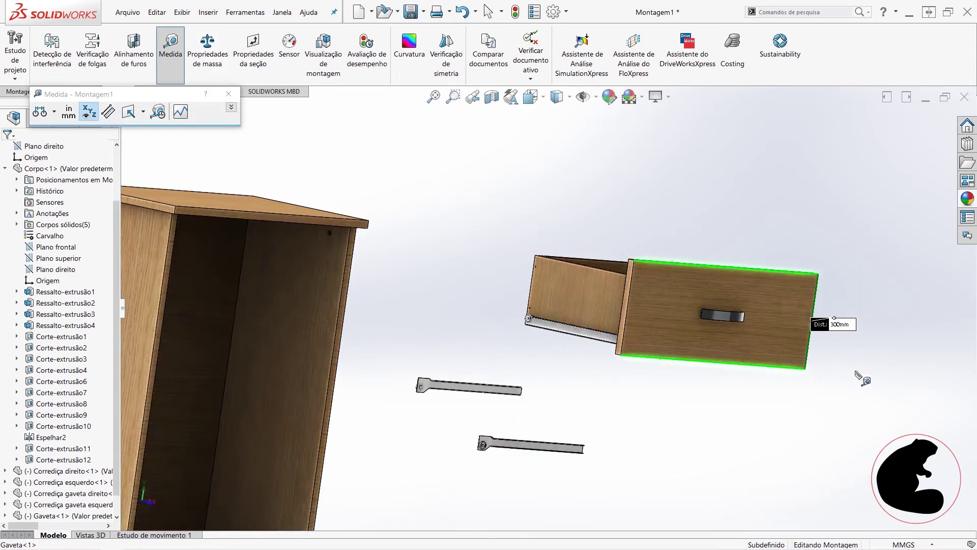
scroll(835, 364, "up", 2)
left_click(822, 394)
scroll(820, 395, "up", 1)
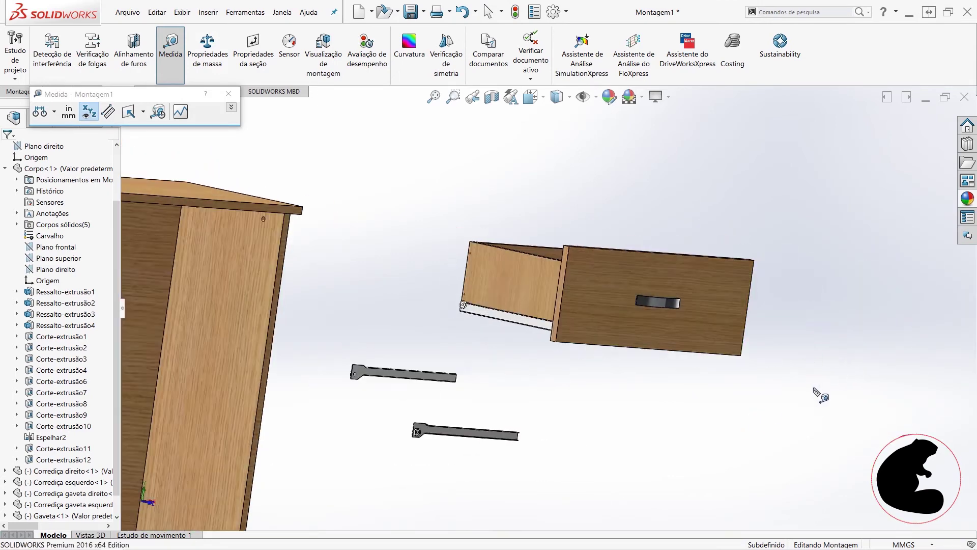
scroll(712, 377, "up", 1)
scroll(657, 366, "up", 1)
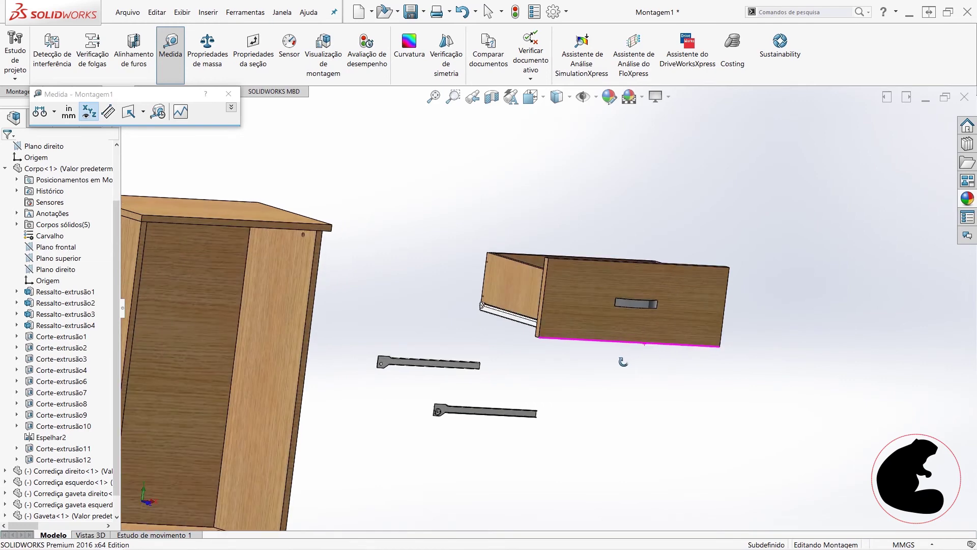
scroll(389, 360, "down", 2)
scroll(392, 359, "down", 2)
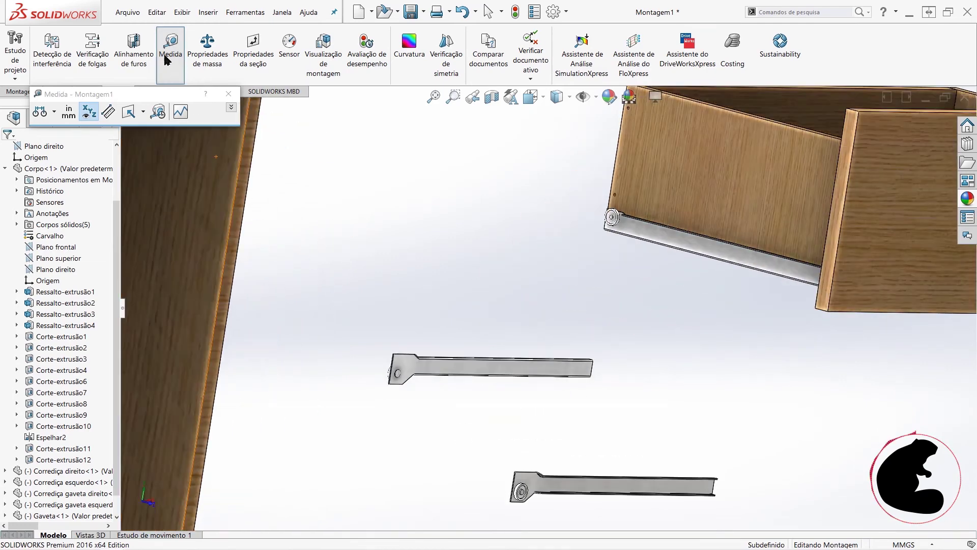
left_click(171, 45)
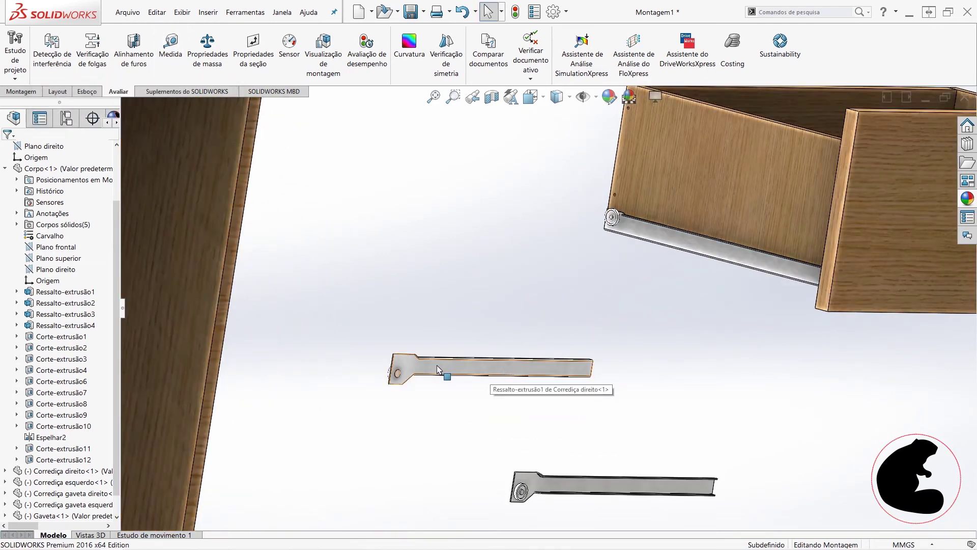
- Select the upper slide rail and tilt the view of the drawer and rails
scroll(438, 370, "up", 2)
left_click(453, 353)
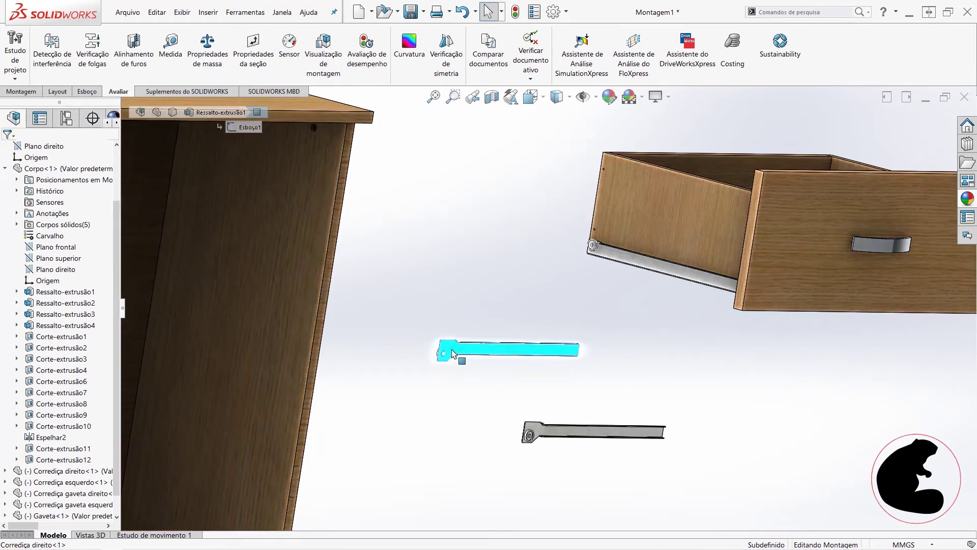
middle_click_drag(506, 389, 379, 379)
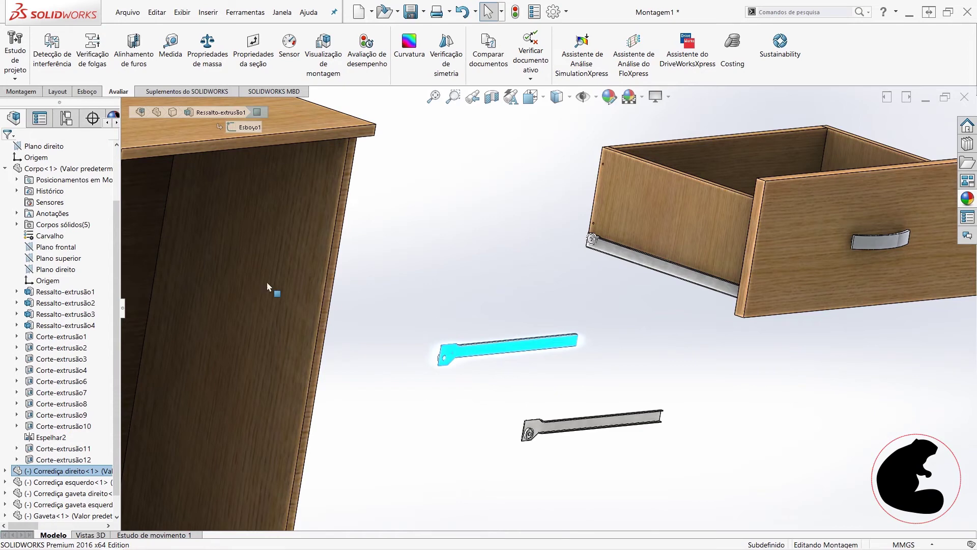
left_click(37, 90)
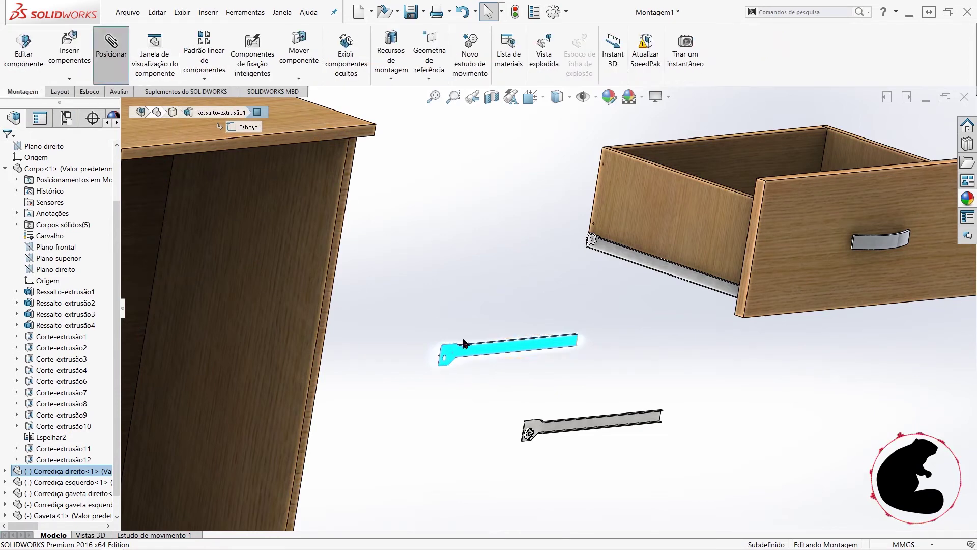
- Mate the slide rail coincident against the cabinet face
left_click(283, 298)
left_click(299, 332)
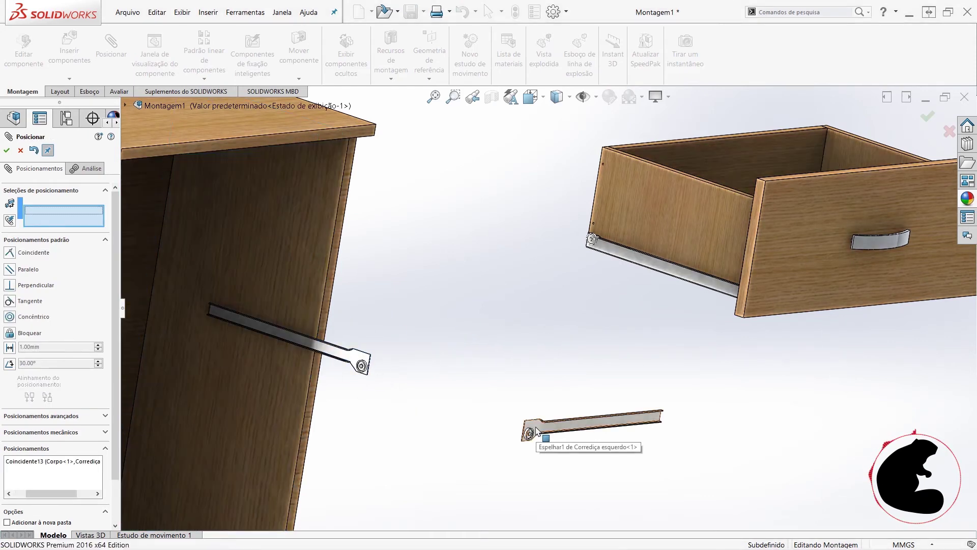
scroll(538, 432, "down", 5)
scroll(538, 432, "down", 3)
scroll(537, 432, "down", 2)
mouse_move(538, 432)
middle_mouse_down()
mouse_move(577, 493)
mouse_move(631, 432)
middle_mouse_up()
scroll(814, 483, "up", 3)
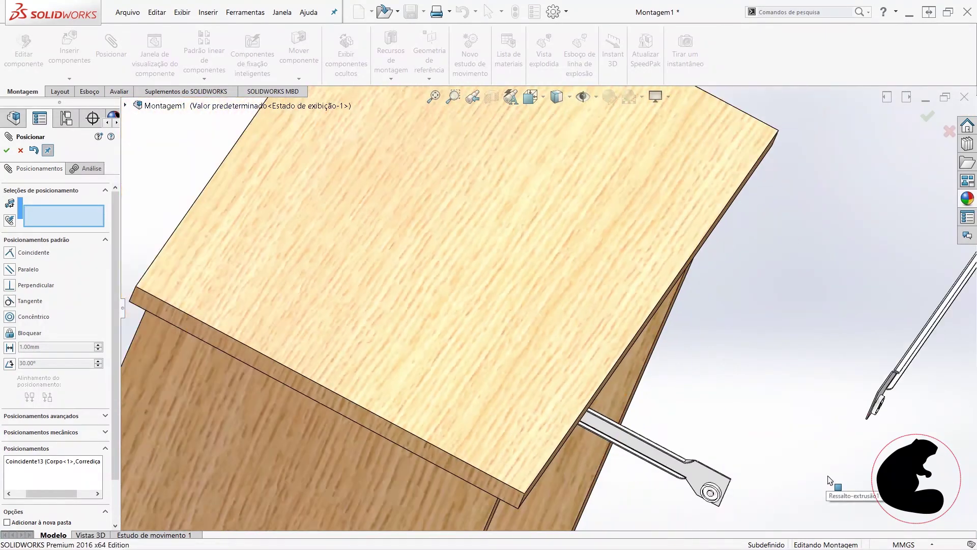
scroll(842, 408, "down", 2)
scroll(846, 319, "down", 3)
scroll(861, 332, "down", 5)
scroll(861, 345, "up", 5)
- Mate the left slide coincident with the cabinet's inner side face
left_click(843, 275)
scroll(845, 280, "down", 2)
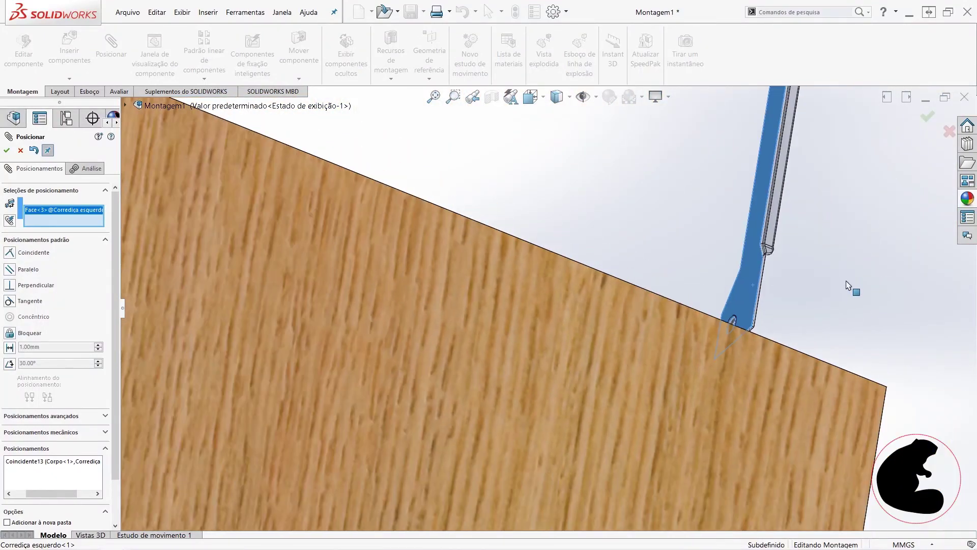
scroll(814, 305, "up", 5)
scroll(727, 366, "up", 4)
scroll(611, 414, "up", 2)
scroll(524, 396, "down", 2)
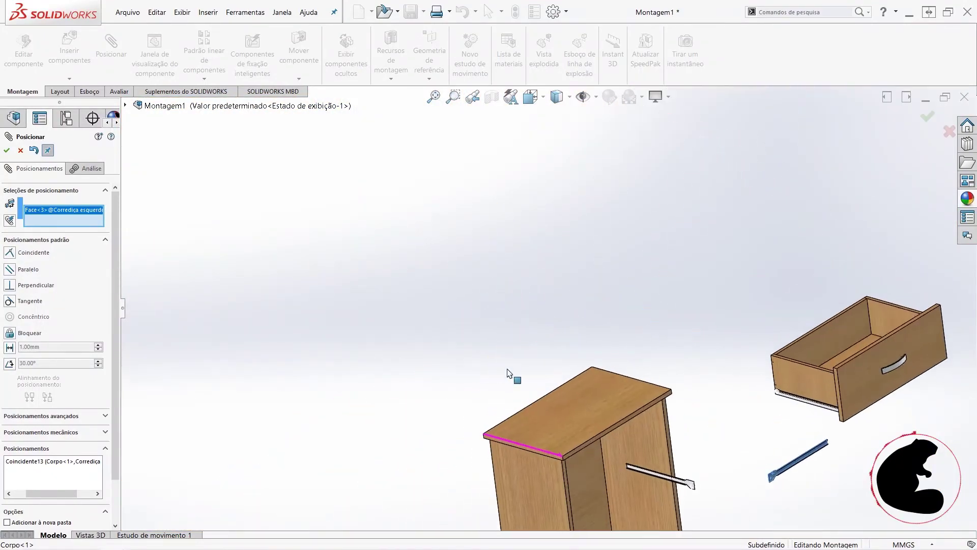
scroll(508, 373, "up", 3)
middle_click_drag(529, 425, 527, 431)
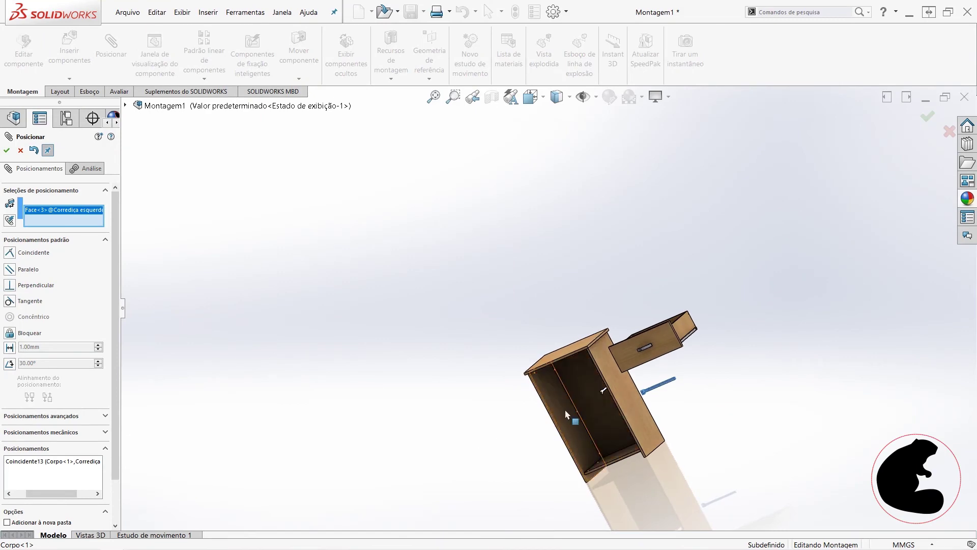
left_click(564, 410)
scroll(570, 417, "down", 2)
scroll(610, 443, "down", 3)
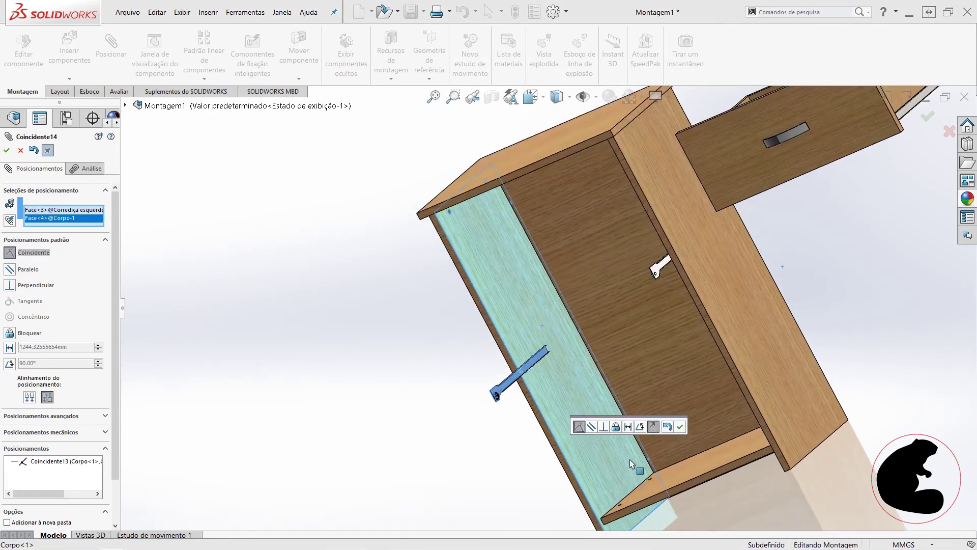
left_click(679, 429)
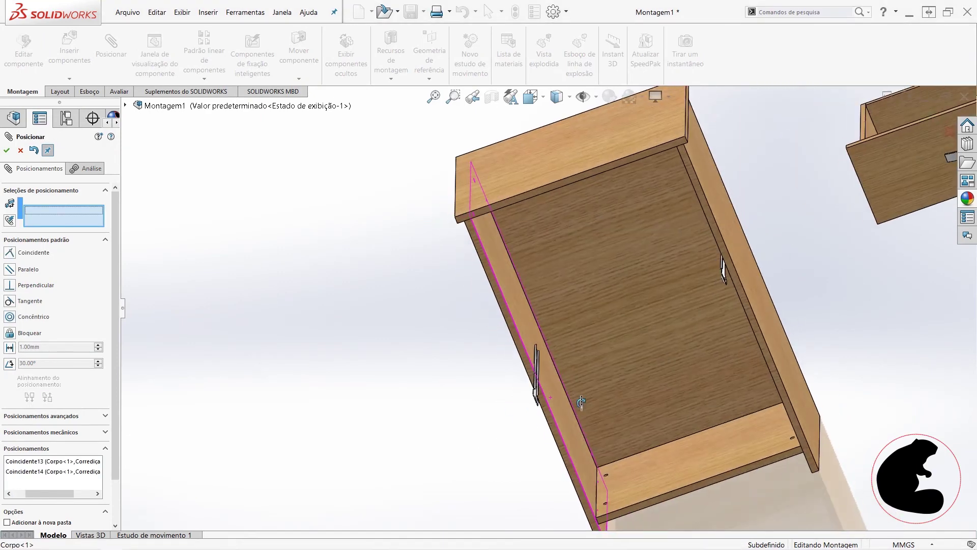
- Add a coincident mate between matching faces of the left and right slides
scroll(549, 395, "down", 5)
mouse_move(599, 372)
middle_mouse_down()
mouse_move(604, 351)
mouse_move(659, 355)
mouse_move(702, 334)
mouse_move(728, 270)
mouse_move(738, 273)
mouse_move(733, 319)
mouse_move(720, 327)
mouse_move(732, 334)
middle_mouse_up()
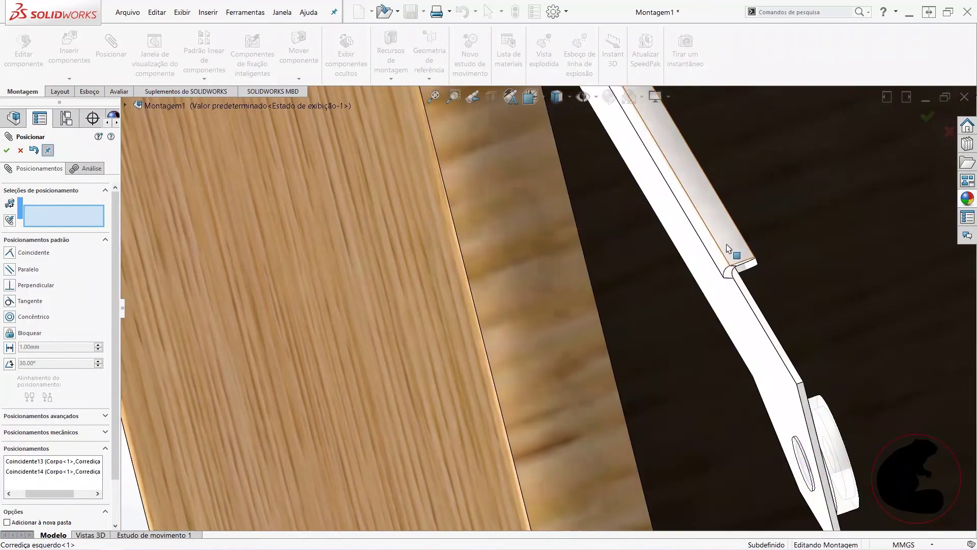
left_click(737, 250)
scroll(738, 251, "up", 2)
scroll(759, 275, "up", 2)
scroll(784, 253, "up", 2)
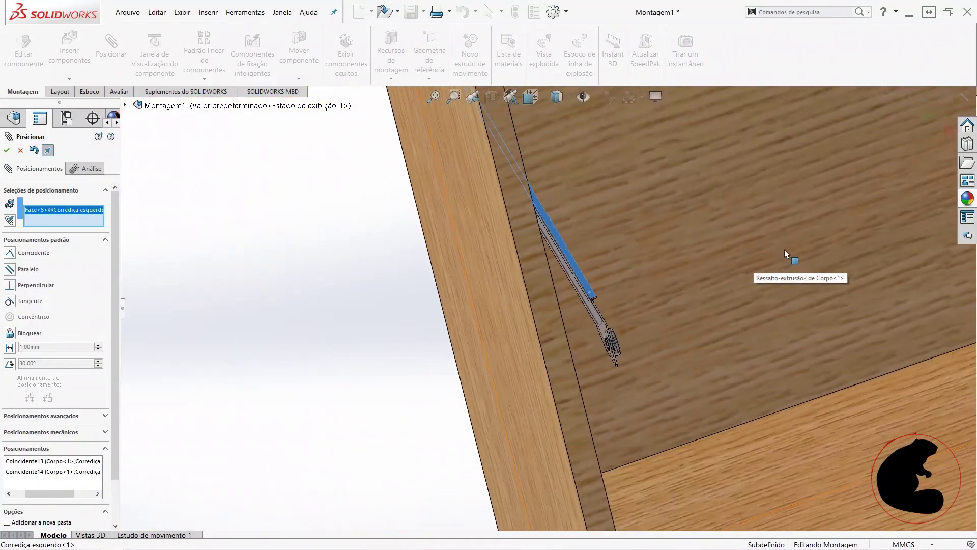
scroll(814, 229, "up", 2)
scroll(830, 189, "up", 4)
scroll(713, 214, "down", 4)
scroll(639, 222, "down", 3)
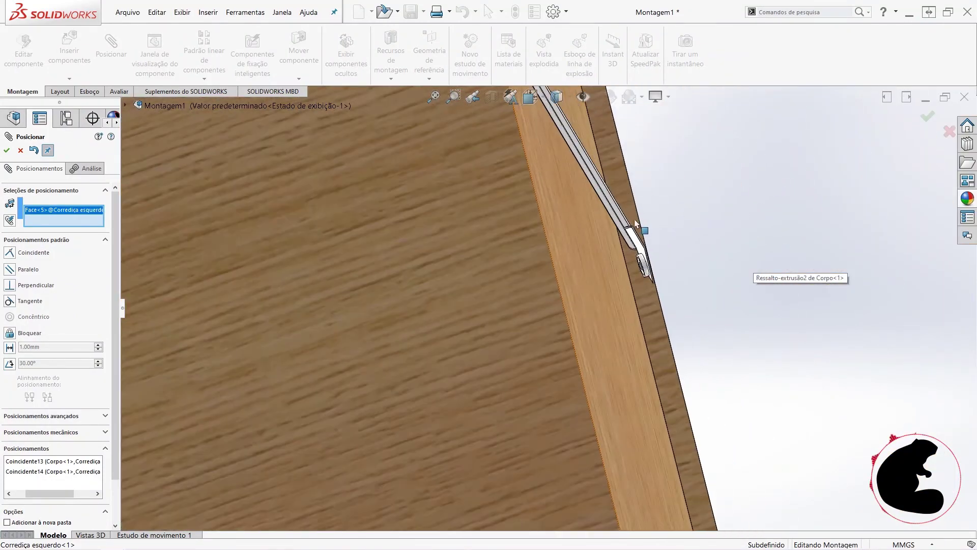
scroll(636, 224, "down", 2)
scroll(603, 239, "down", 2)
scroll(598, 270, "down", 3)
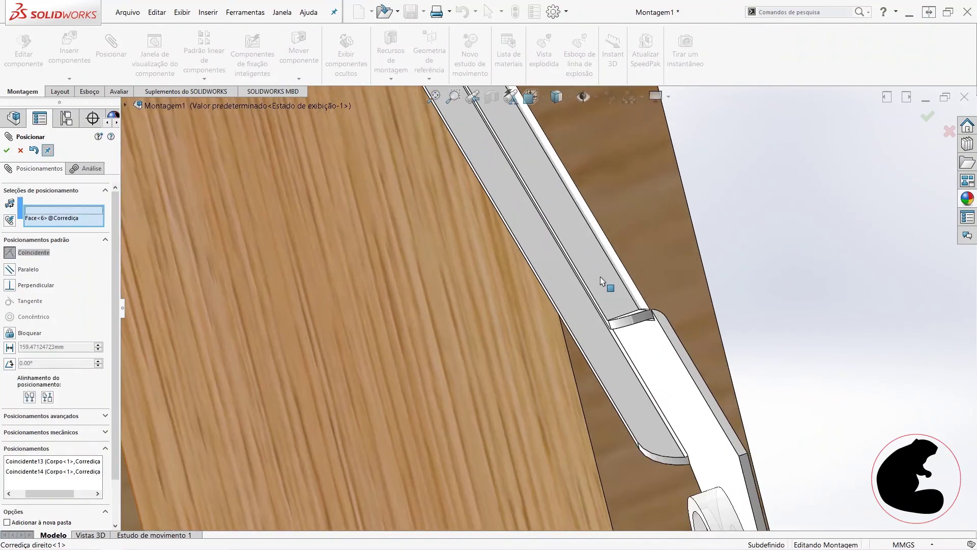
left_click(600, 276)
left_click(743, 328)
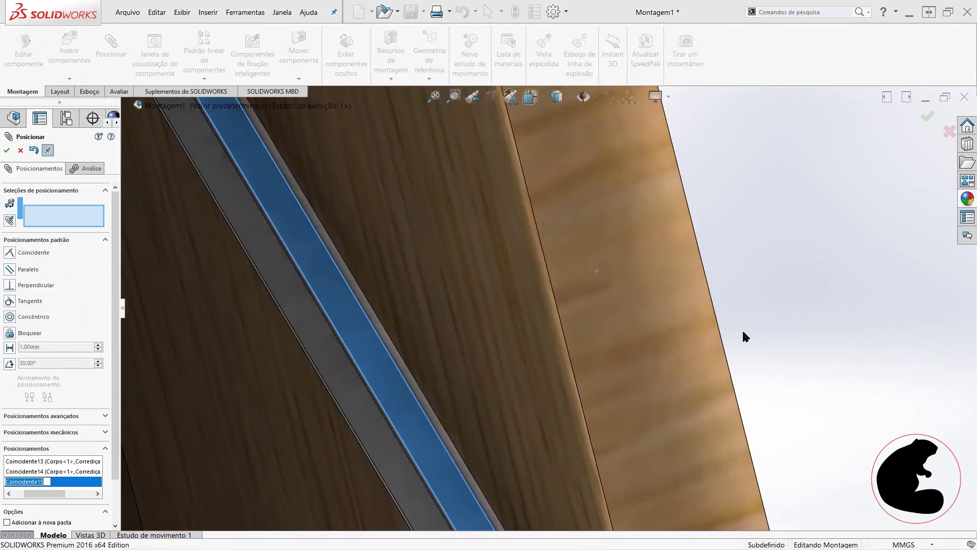
scroll(736, 333, "up", 2)
scroll(702, 335, "up", 2)
scroll(662, 346, "up", 2)
scroll(632, 362, "up", 3)
scroll(606, 374, "up", 3)
- Align the left slide's end face coincident with the cabinet board face
mouse_move(482, 351)
middle_mouse_down()
mouse_move(465, 338)
mouse_move(506, 333)
mouse_move(506, 320)
middle_mouse_up()
scroll(509, 294, "down", 2)
scroll(559, 271, "down", 2)
scroll(551, 273, "down", 2)
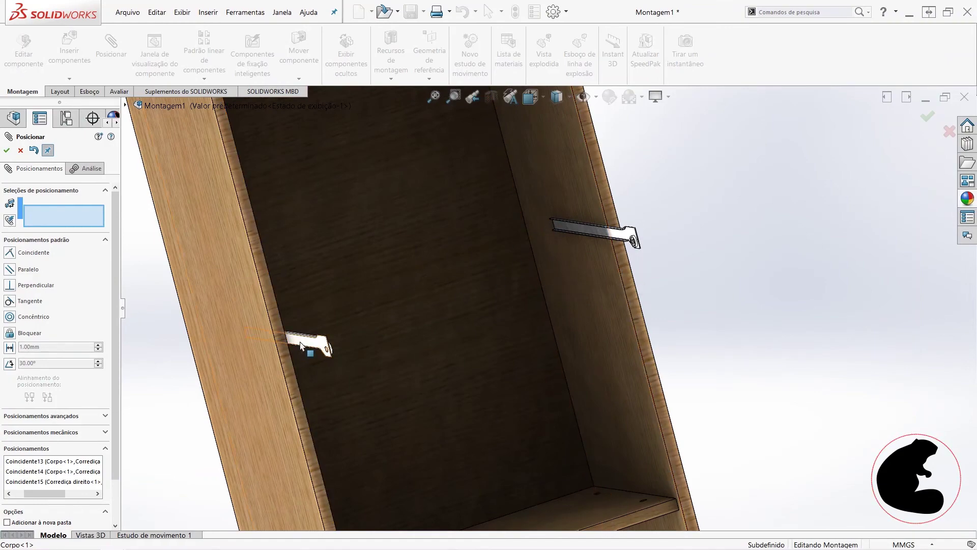
scroll(326, 346, "down", 4)
scroll(381, 356, "down", 4)
scroll(438, 351, "down", 4)
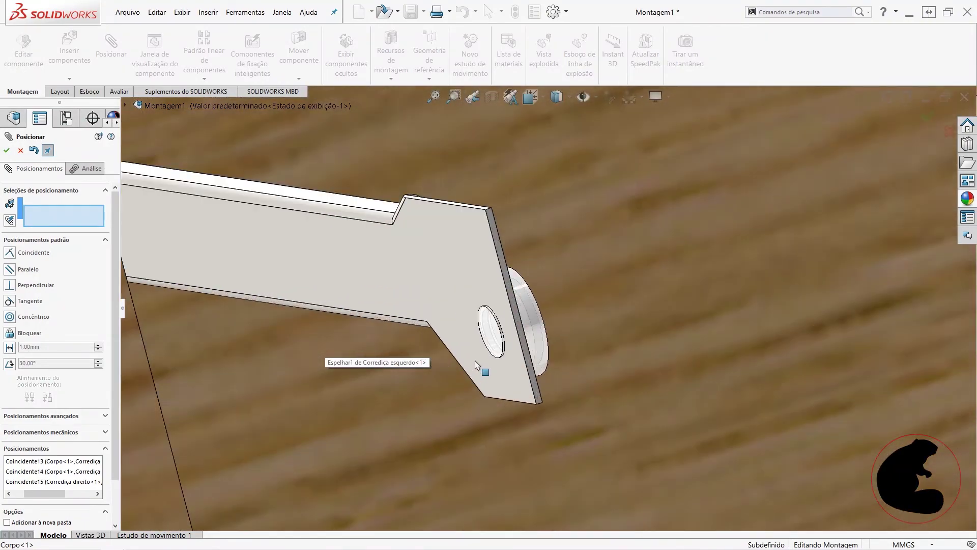
left_click(517, 318)
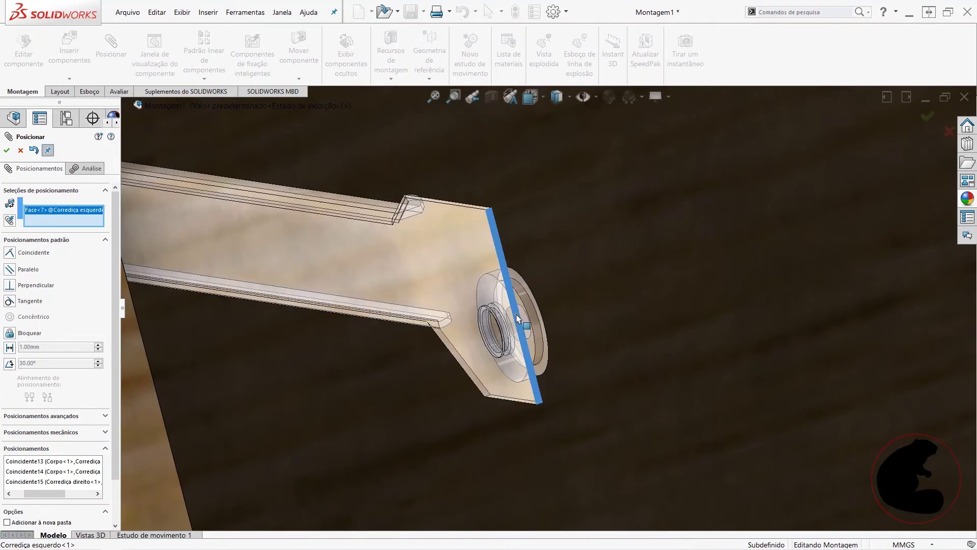
scroll(426, 352, "up", 3)
scroll(356, 346, "up", 3)
scroll(373, 330, "up", 2)
left_click(373, 330)
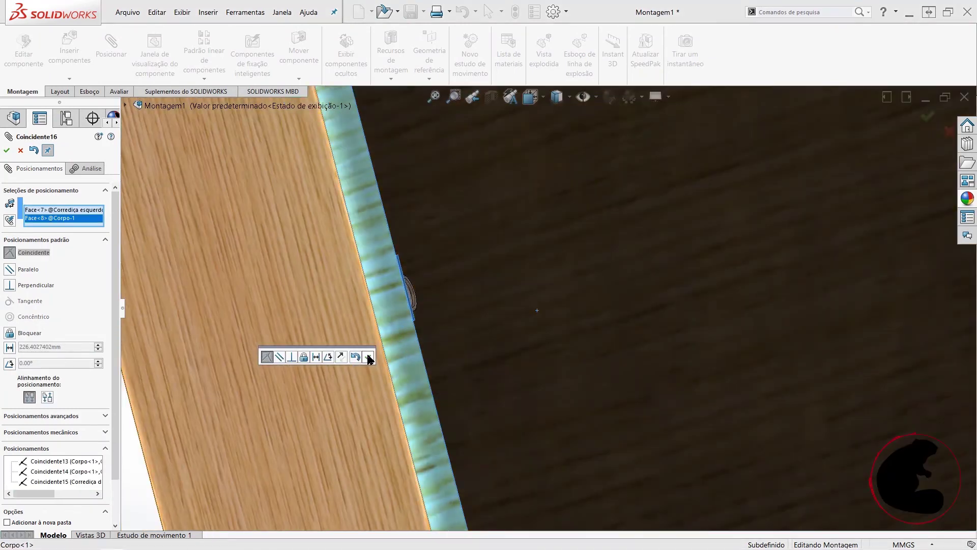
left_click(368, 357)
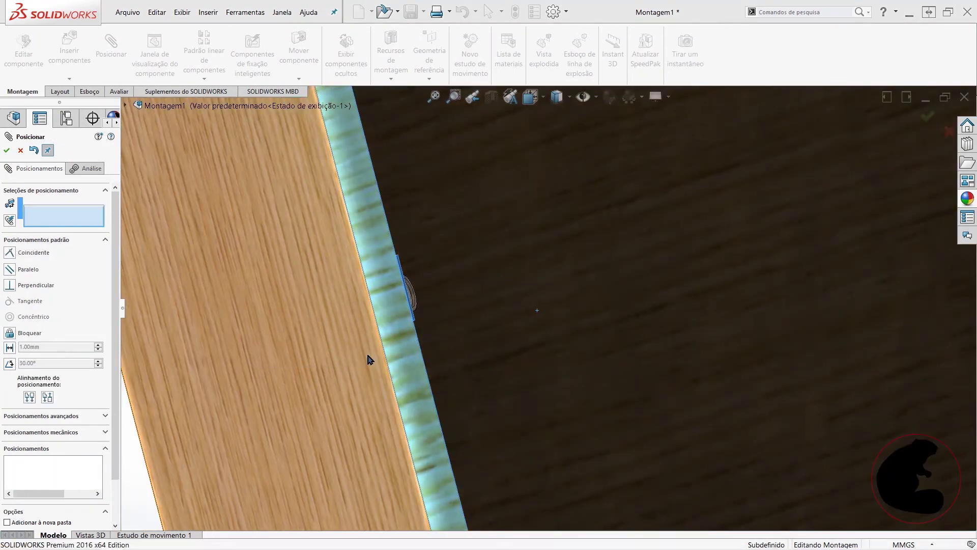
scroll(488, 334, "up", 2)
scroll(488, 331, "up", 2)
scroll(502, 333, "up", 2)
scroll(503, 330, "up", 2)
- Align the right slide's end face coincident with the left slide's end
mouse_move(697, 290)
middle_mouse_down()
mouse_move(677, 284)
mouse_move(654, 305)
middle_mouse_up()
scroll(646, 239, "down", 3)
scroll(645, 238, "down", 2)
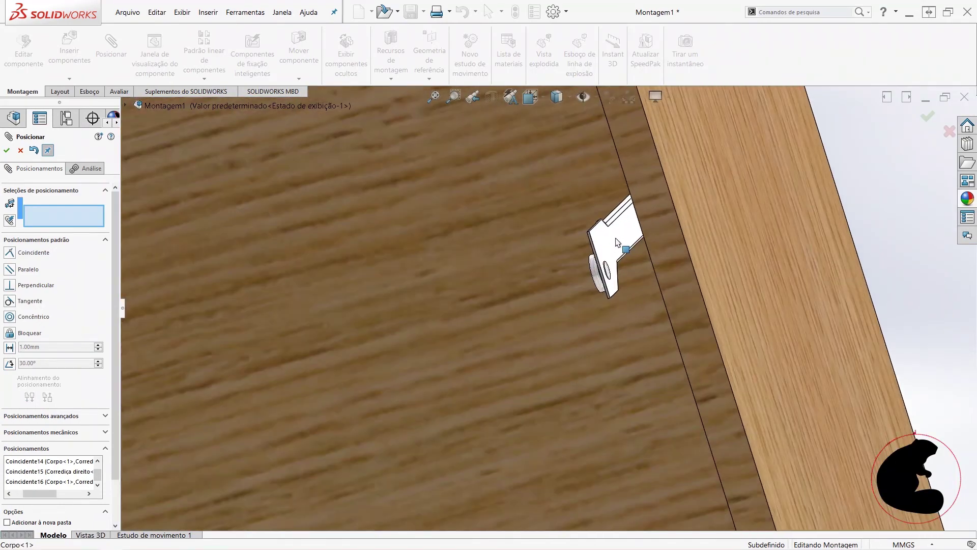
scroll(610, 249, "down", 2)
scroll(560, 280, "down", 2)
scroll(553, 282, "down", 1)
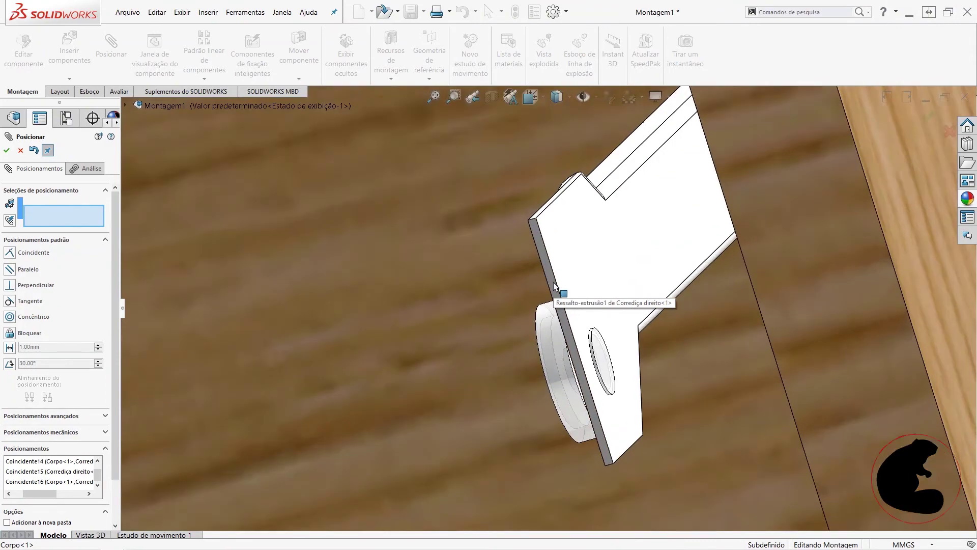
scroll(553, 283, "down", 1)
left_click(553, 283)
scroll(559, 288, "up", 3)
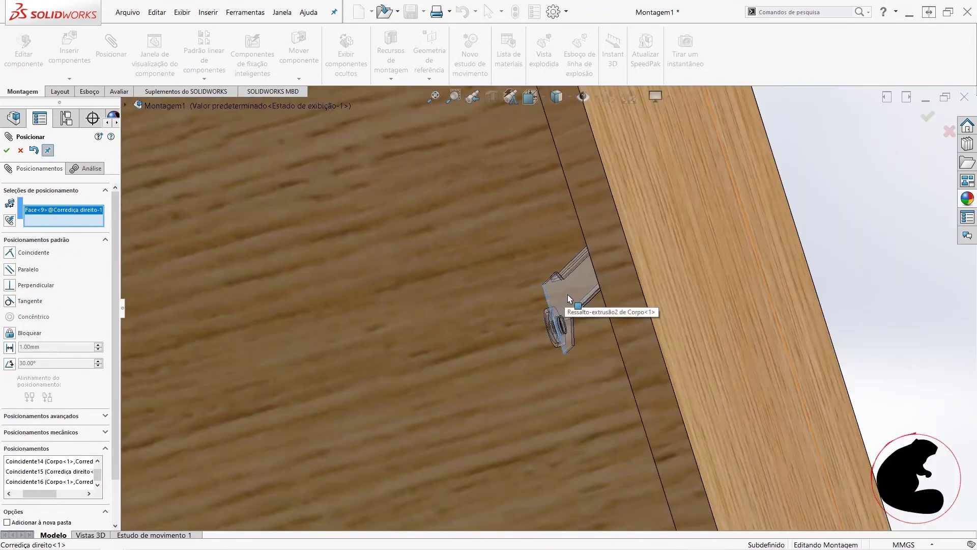
middle_click_drag(567, 295, 288, 381)
scroll(288, 382, "down", 2)
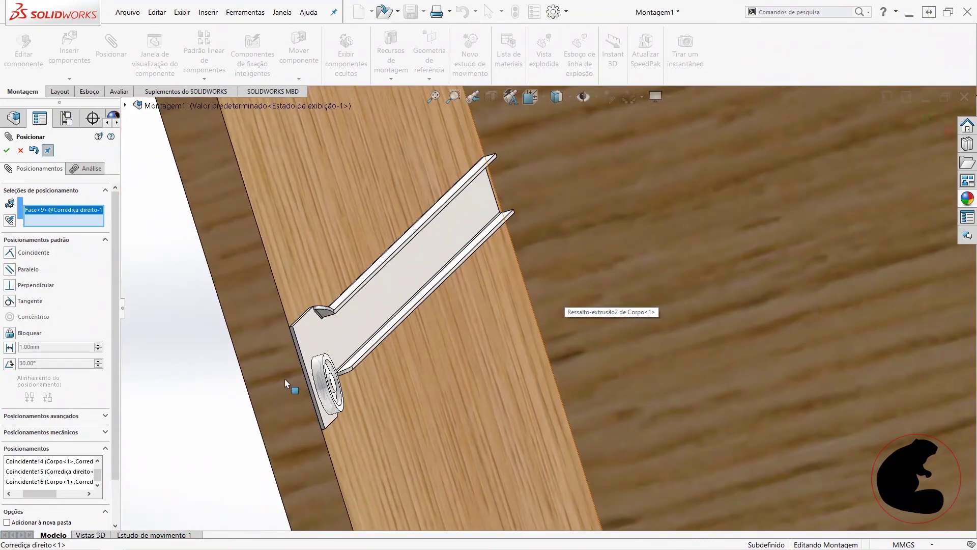
scroll(344, 328, "down", 3)
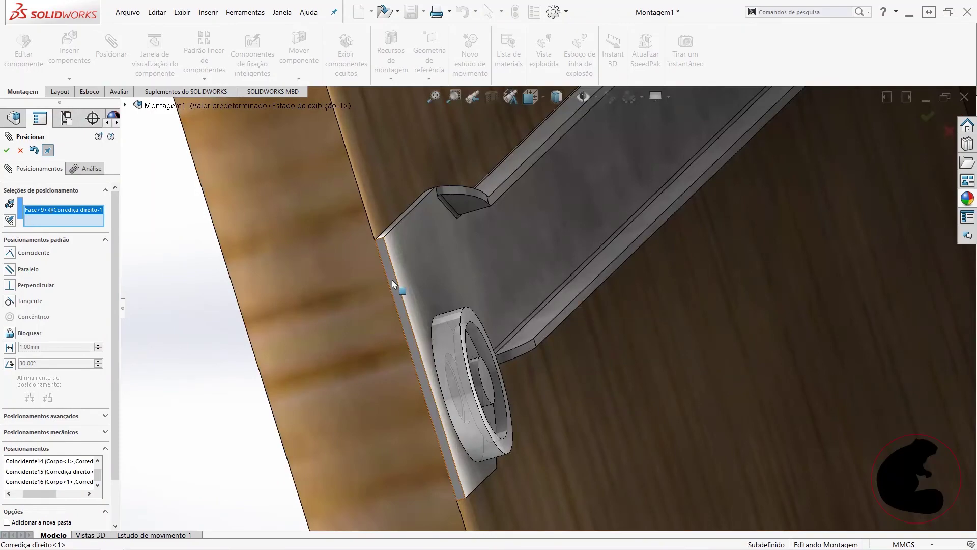
left_click(393, 282)
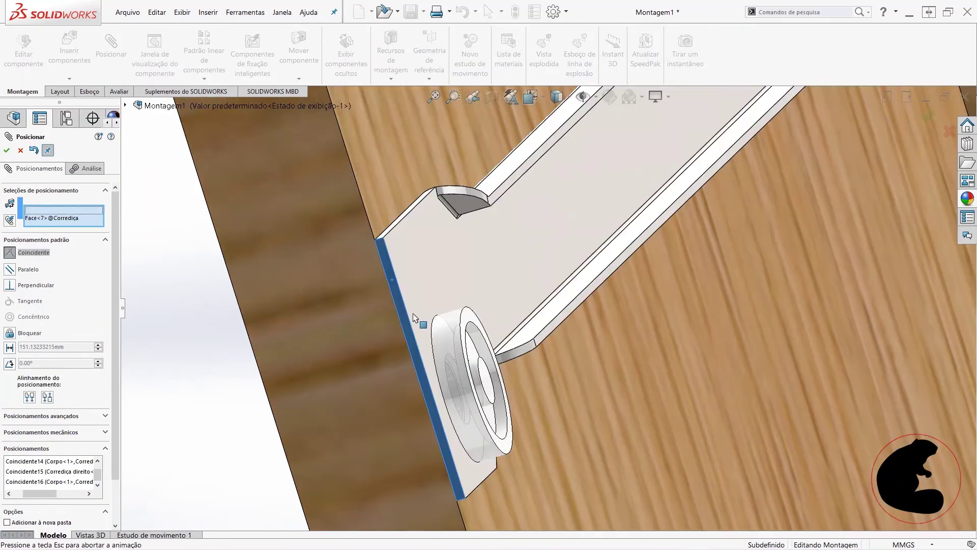
left_click(423, 337)
scroll(557, 311, "up", 3)
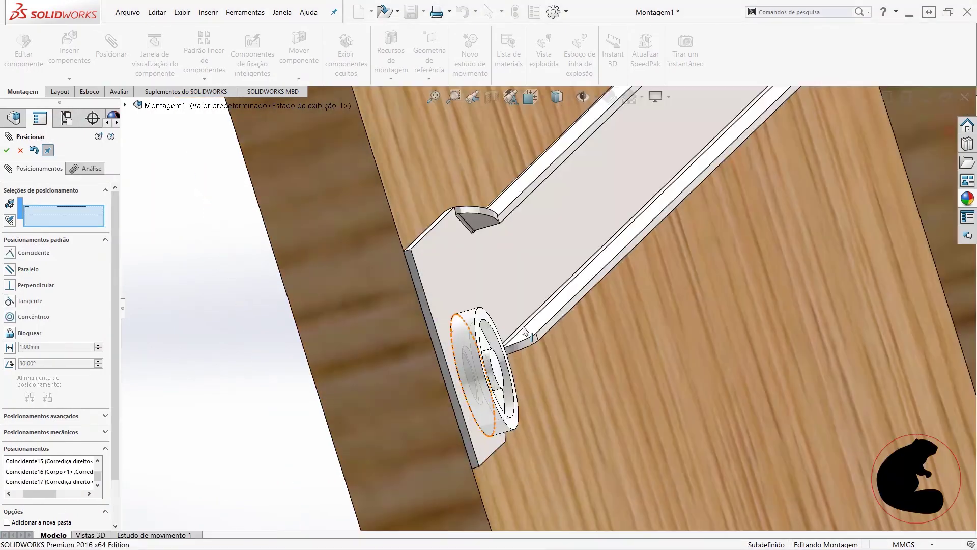
scroll(557, 310, "up", 2)
scroll(566, 311, "up", 1)
scroll(566, 311, "up", 3)
scroll(606, 321, "up", 2)
middle_click_drag(742, 307, 817, 260)
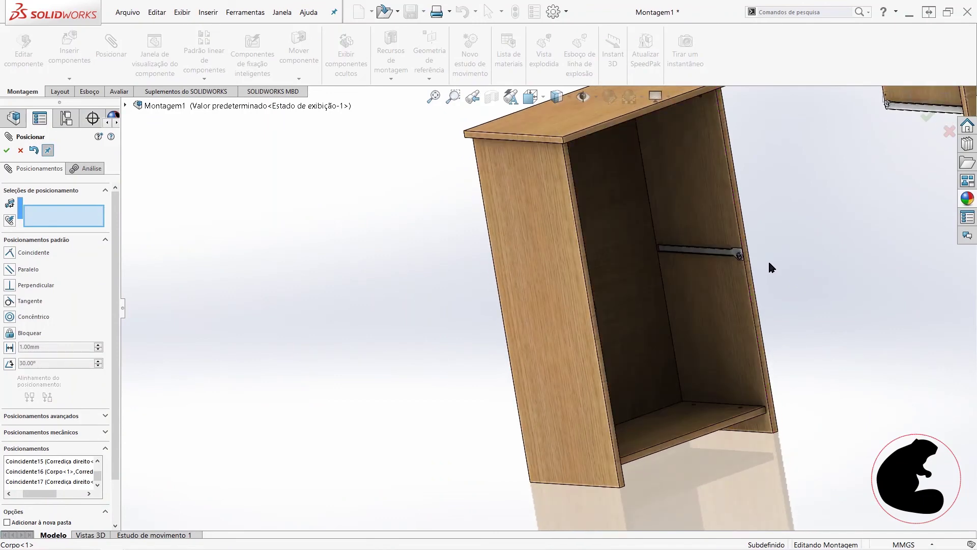
- Drag the drawer down beside the cabinet and orbit to see the cabinet interior
scroll(768, 260, "up", 2)
scroll(770, 239, "up", 1)
scroll(753, 219, "up", 3)
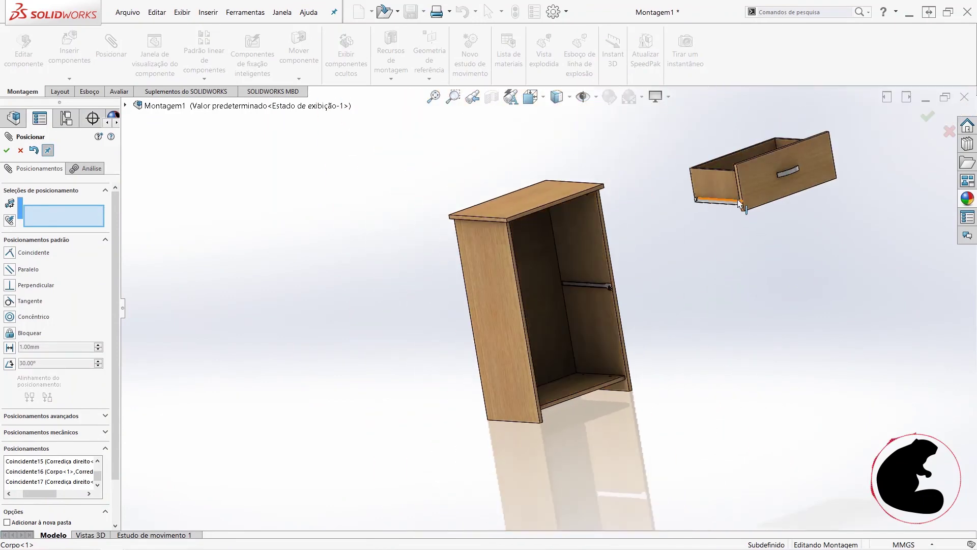
mouse_move(737, 204)
left_mouse_down()
mouse_move(738, 300)
mouse_move(720, 375)
mouse_move(675, 381)
left_mouse_up()
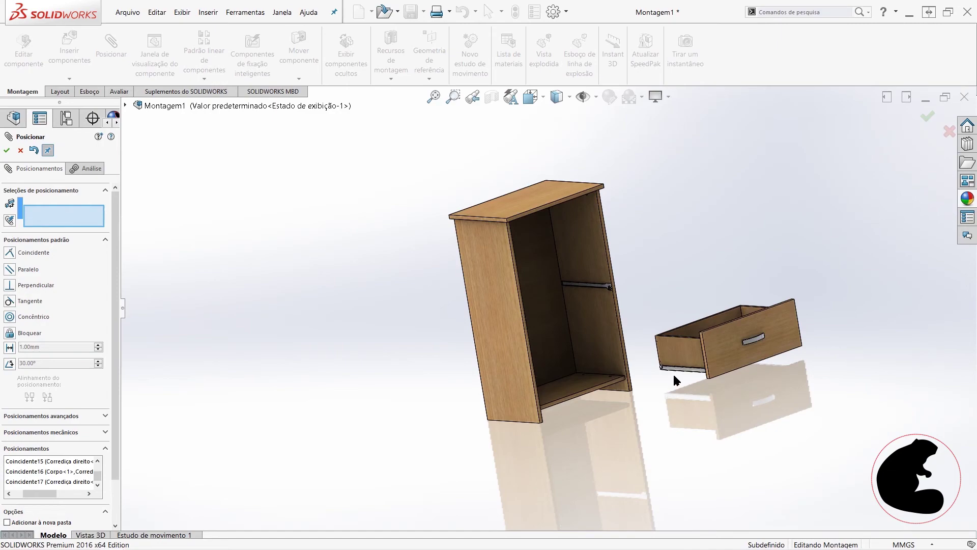
scroll(672, 371, "down", 2)
scroll(667, 364, "down", 2)
scroll(665, 361, "down", 2)
scroll(661, 330, "down", 2)
mouse_move(661, 323)
middle_mouse_down()
mouse_move(687, 324)
mouse_move(683, 343)
middle_mouse_up()
- Add a 30 mm distance mate between a drawer face and the cabinet's bottom shelf face
left_click(681, 342)
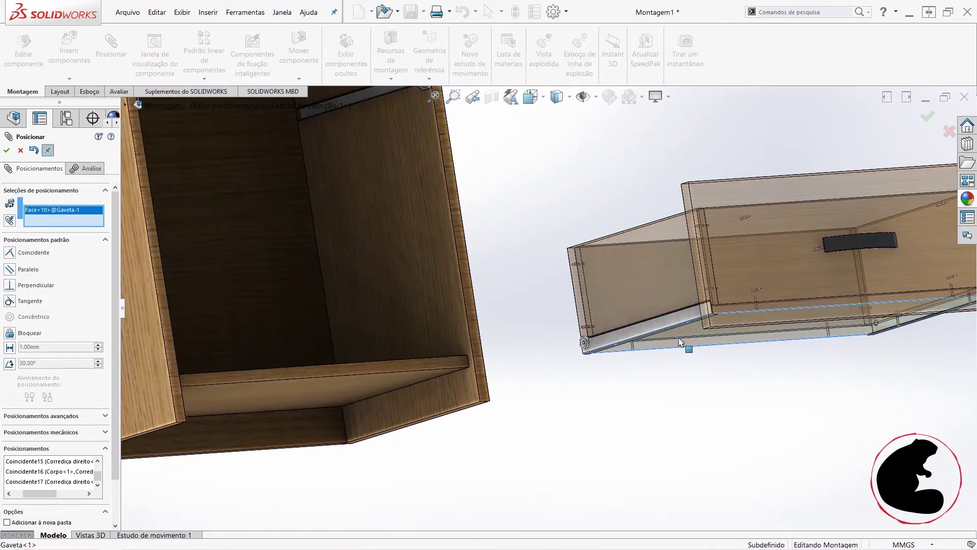
mouse_move(380, 340)
middle_mouse_down()
mouse_move(375, 405)
mouse_move(340, 424)
middle_mouse_up()
left_click(340, 423)
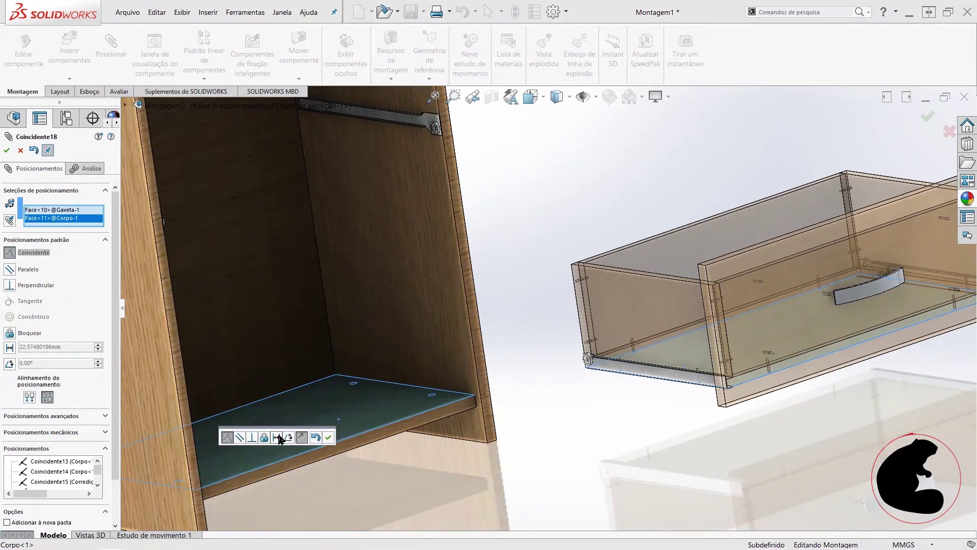
left_click(277, 438)
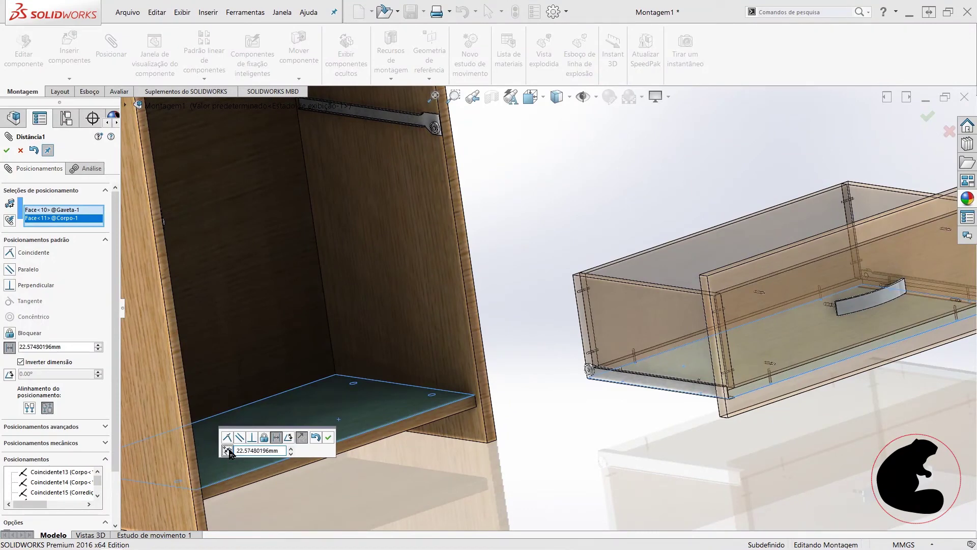
left_click(227, 451)
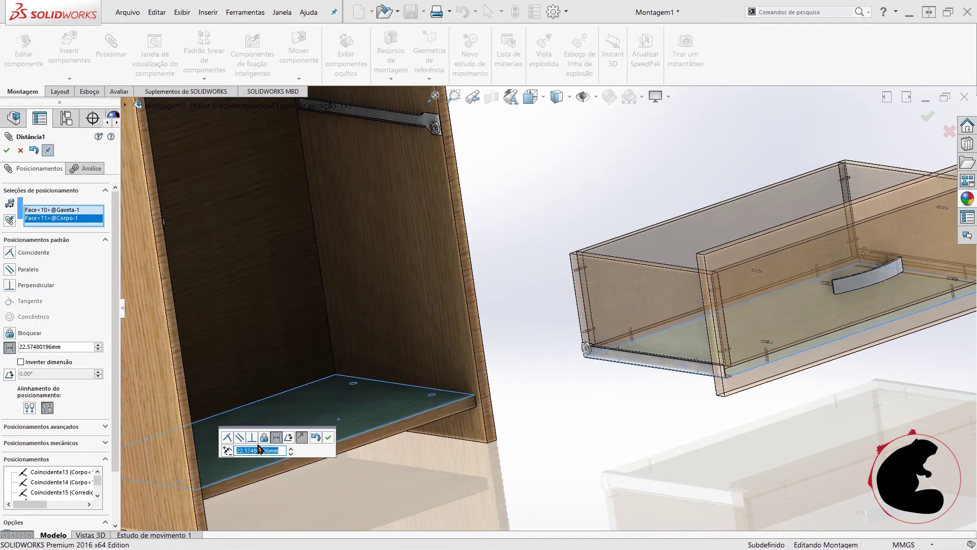
type("30")
key("Return")
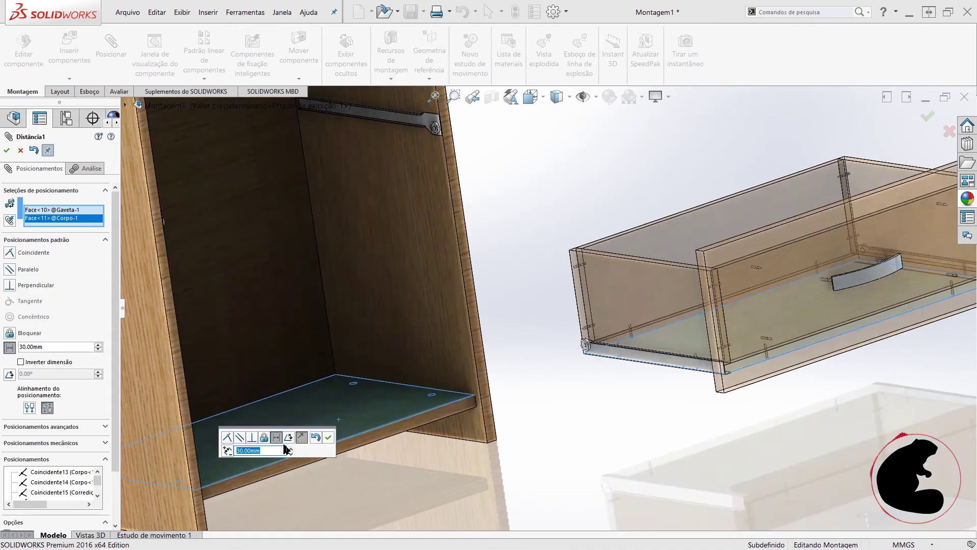
left_click(329, 438)
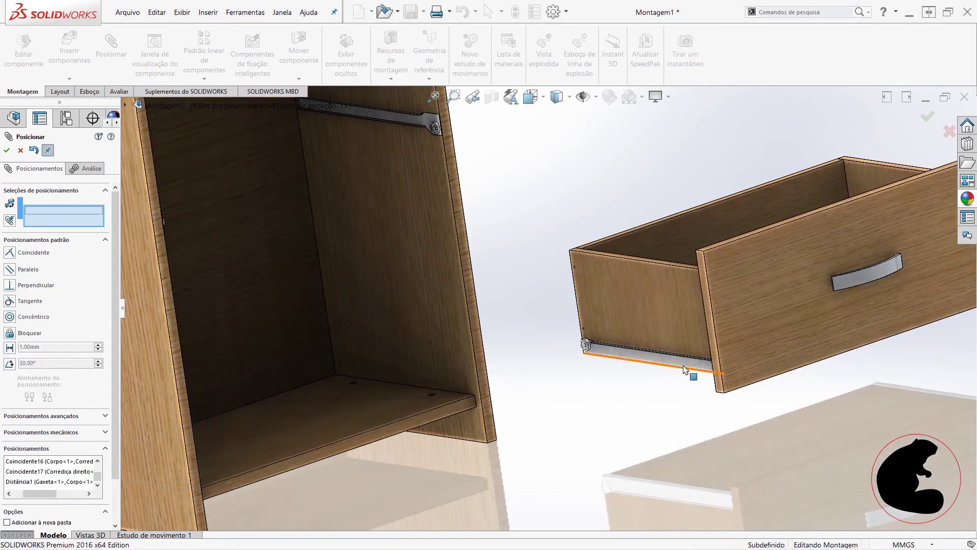
middle_click_drag(703, 402, 709, 406)
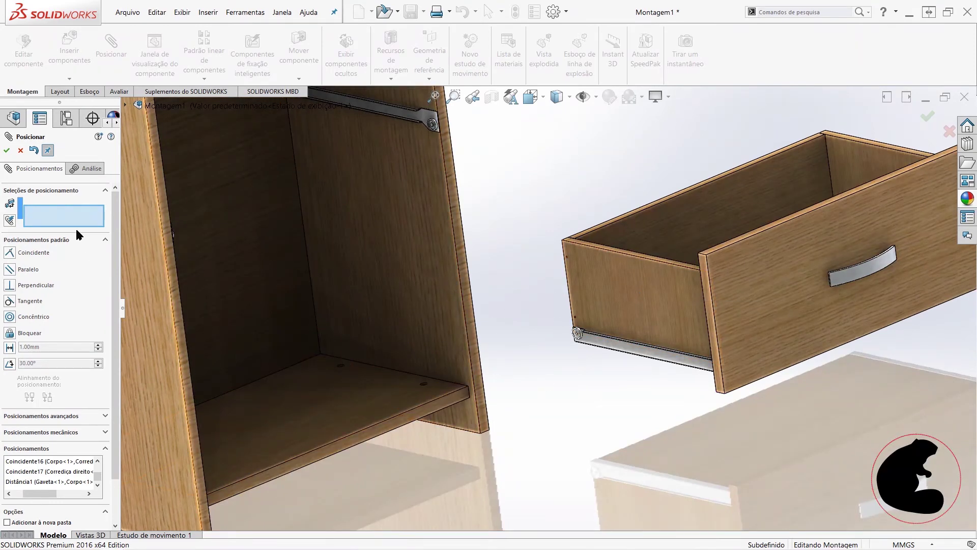
- Add width mate Largura1 between both drawer side faces and both cabinet inner side faces
left_click(65, 416)
left_click(11, 264)
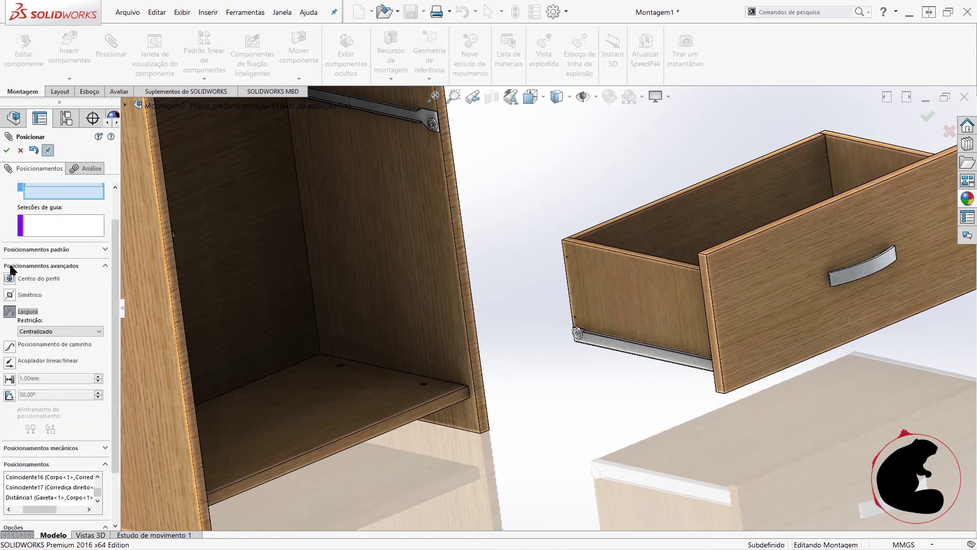
left_click(641, 297)
mouse_move(642, 297)
middle_mouse_down()
mouse_move(695, 290)
mouse_move(790, 240)
middle_mouse_up()
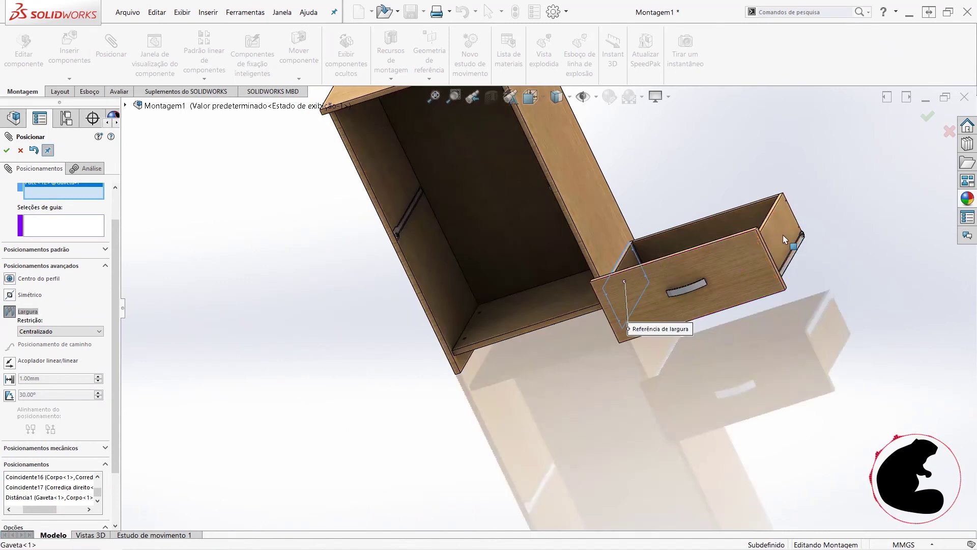
left_click(782, 234)
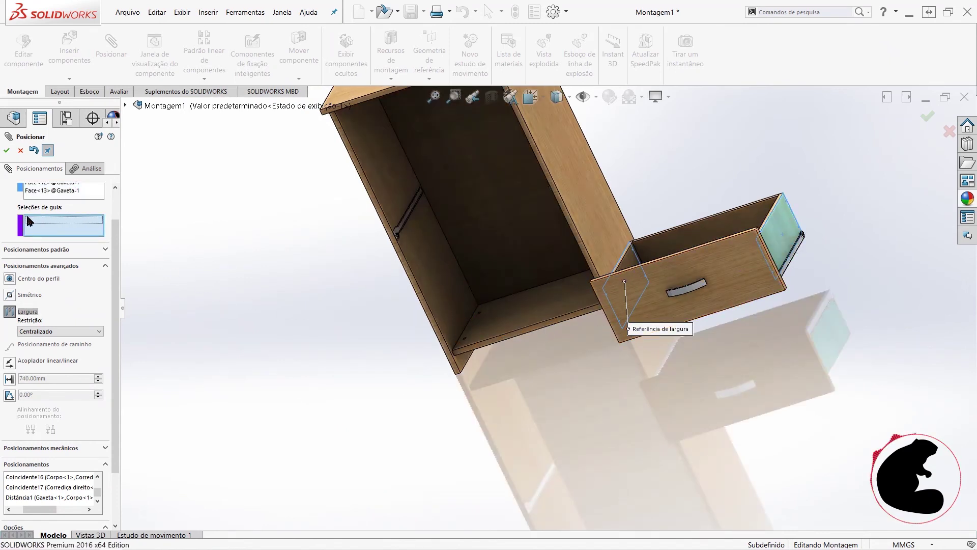
left_click(441, 277)
middle_click_drag(478, 275, 627, 233)
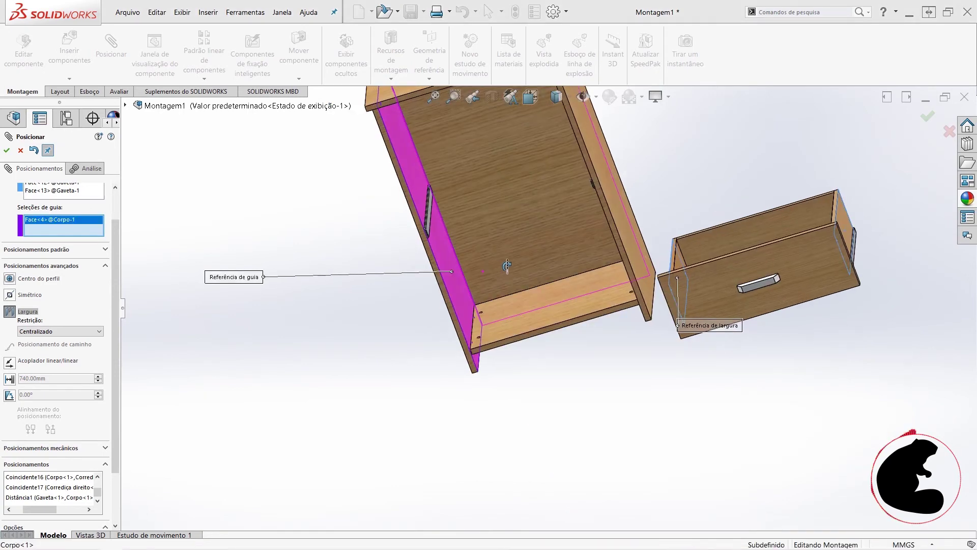
left_click(627, 233)
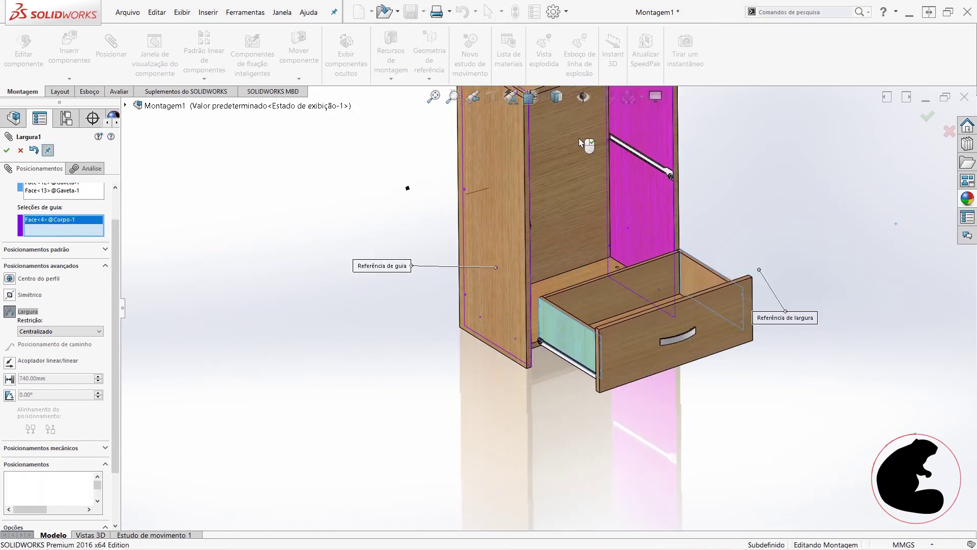
left_click(7, 150)
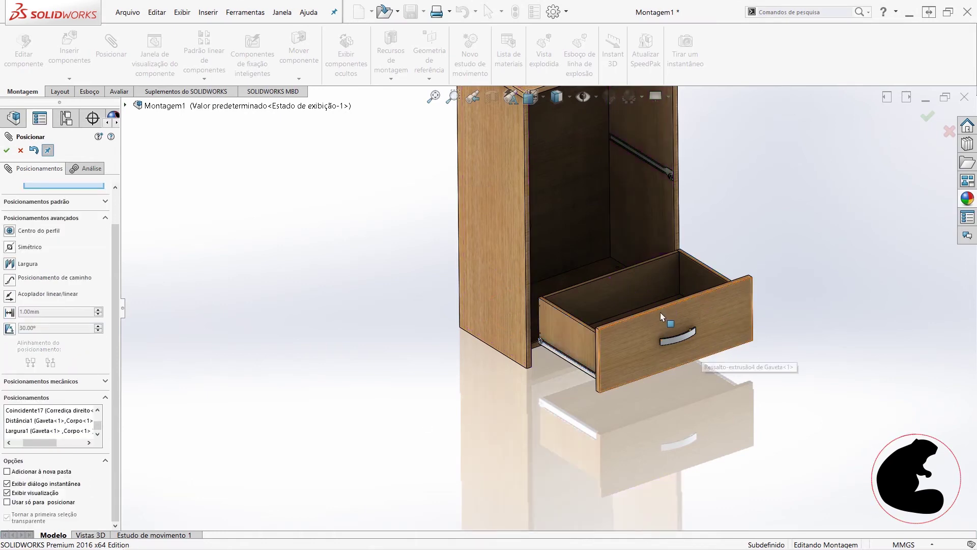
- Slide the drawer back into the cabinet and inspect its rail from several angles
scroll(657, 318, "down", 2)
scroll(626, 331, "down", 2)
scroll(585, 337, "down", 2)
scroll(550, 311, "down", 2)
left_click(518, 278)
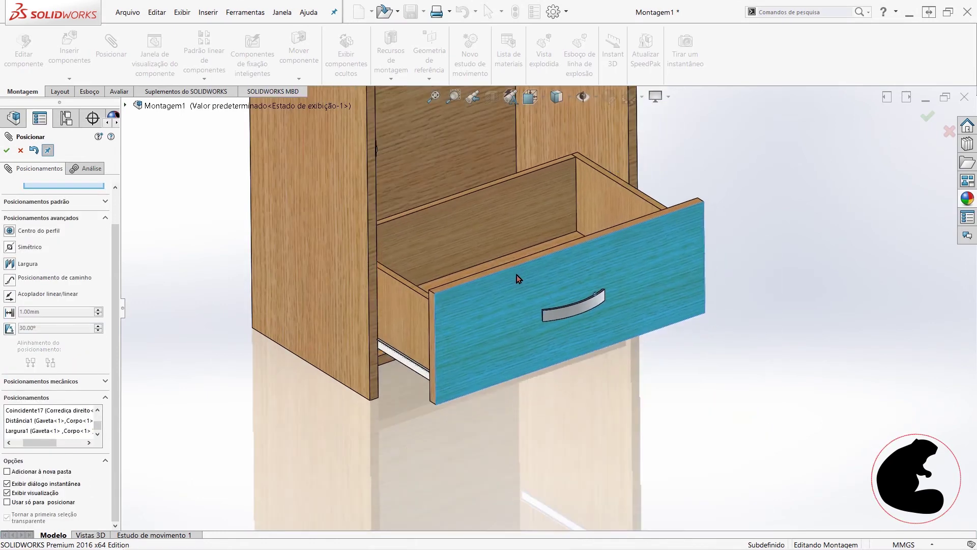
left_click_drag(518, 278, 471, 244)
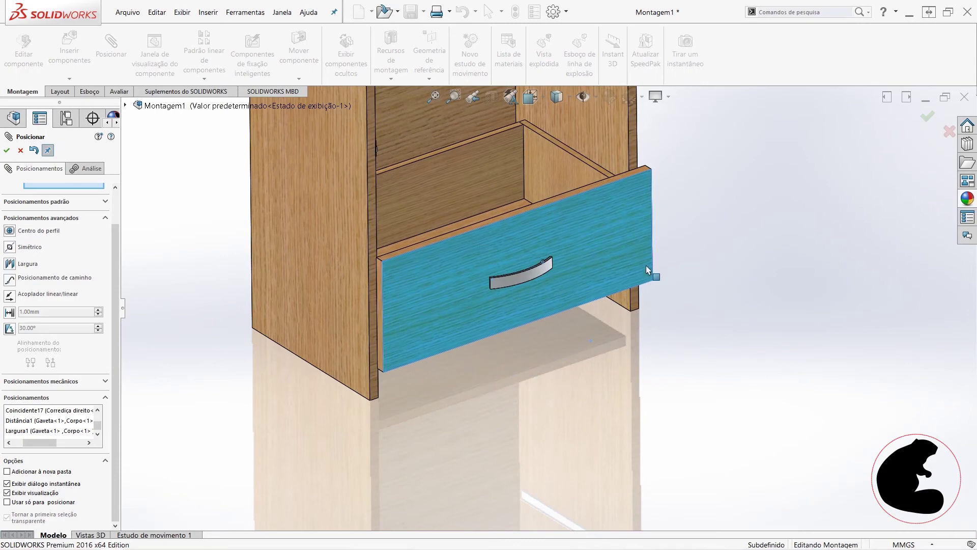
left_click(670, 268)
mouse_move(670, 268)
middle_mouse_down()
mouse_move(637, 262)
mouse_move(631, 304)
mouse_move(670, 281)
middle_mouse_up()
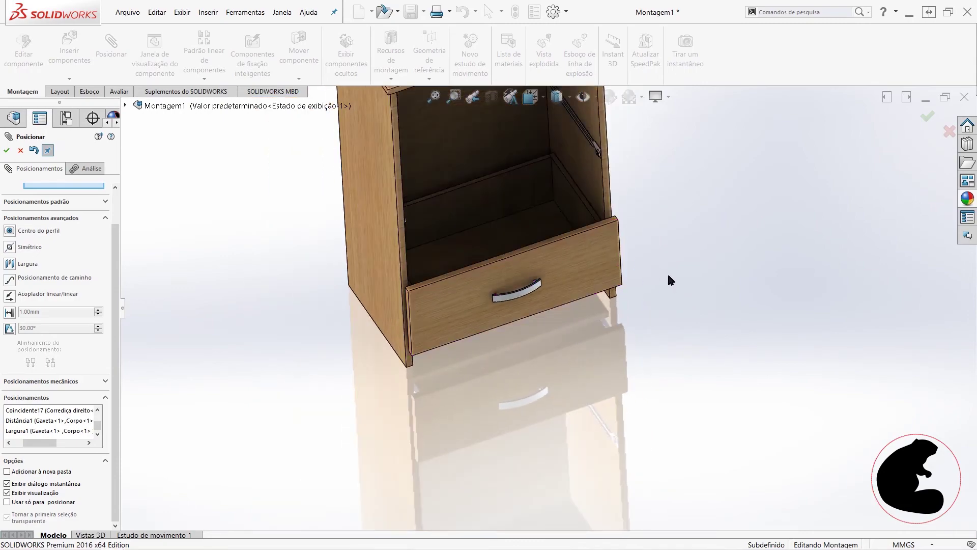
scroll(608, 218, "down", 3)
scroll(580, 189, "down", 3)
scroll(567, 244, "down", 2)
scroll(540, 305, "down", 2)
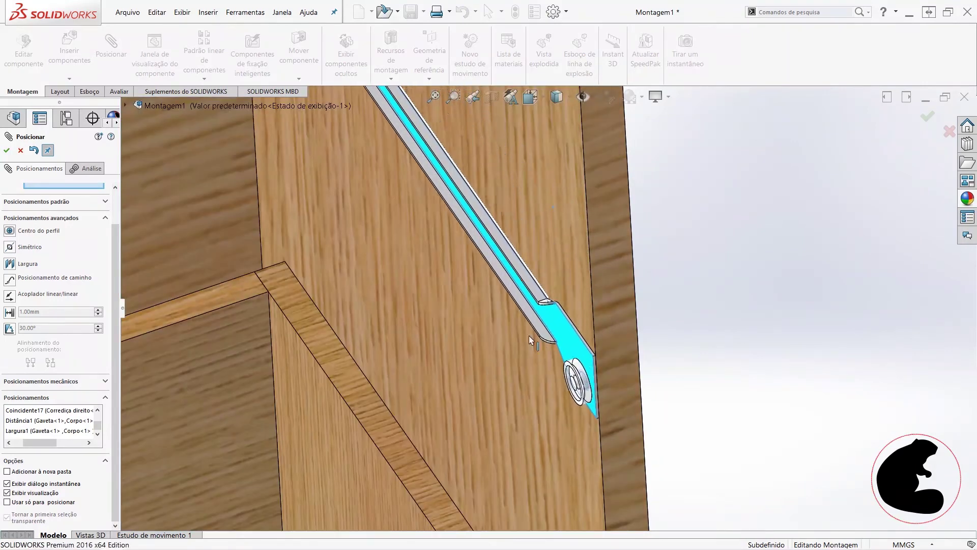
middle_click_drag(508, 326, 508, 398)
scroll(507, 394, "up", 3)
scroll(507, 404, "down", 1)
scroll(507, 422, "down", 1)
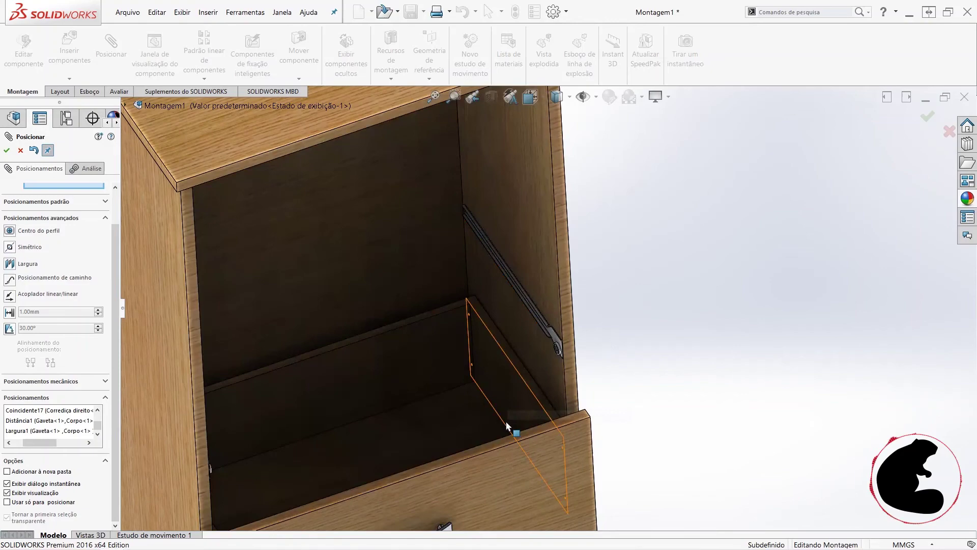
scroll(508, 422, "up", 2)
scroll(514, 419, "up", 2)
scroll(529, 415, "up", 1)
- Pull the drawer further out, inspect the slides from underneath, and show the Evaluate tools
left_click_drag(530, 417, 655, 518)
mouse_move(650, 388)
middle_mouse_down()
mouse_move(505, 301)
mouse_move(158, 429)
middle_mouse_up()
middle_click_drag(350, 484, 603, 466)
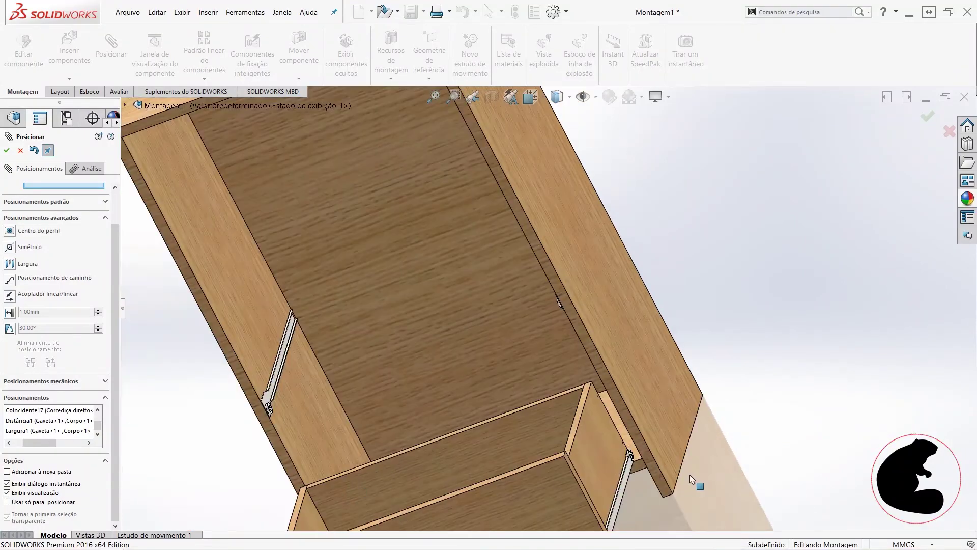
scroll(603, 466, "down", 3)
middle_click_drag(604, 415, 606, 425)
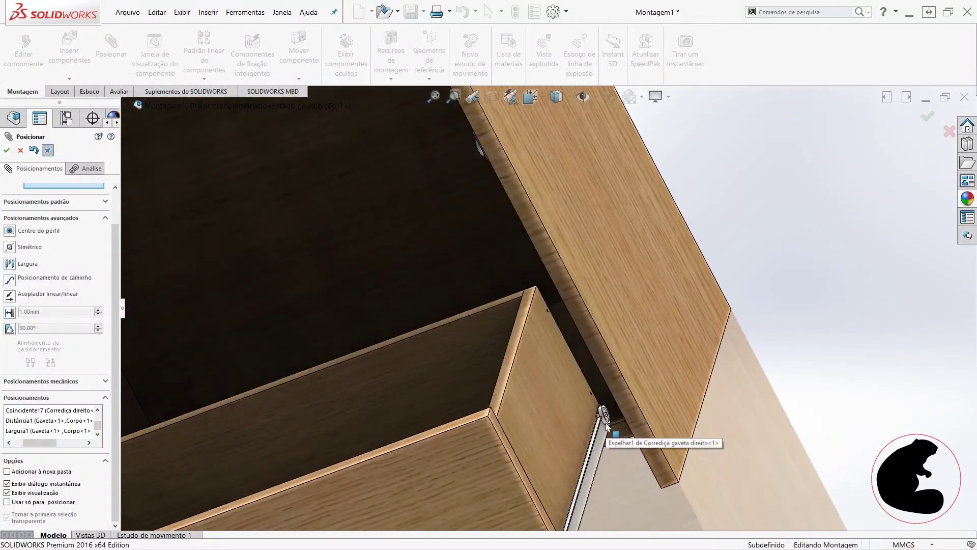
scroll(606, 430, "up", 5)
scroll(605, 430, "up", 3)
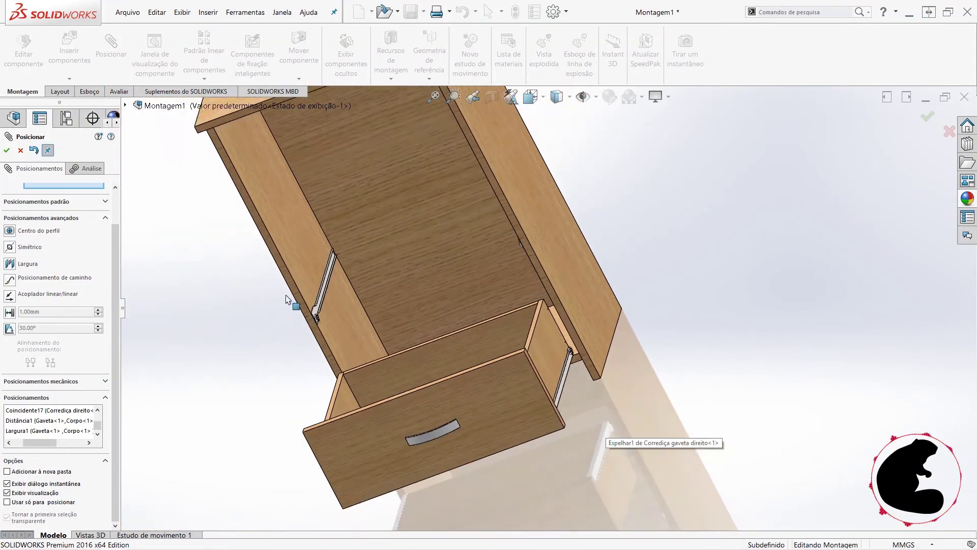
scroll(518, 383, "down", 3)
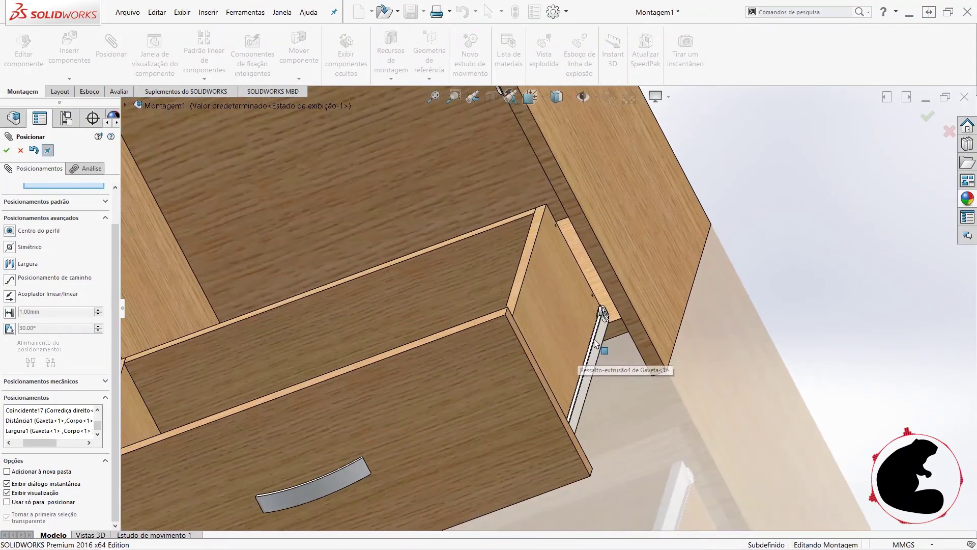
scroll(524, 361, "down", 2)
scroll(530, 337, "down", 1)
scroll(530, 337, "down", 1)
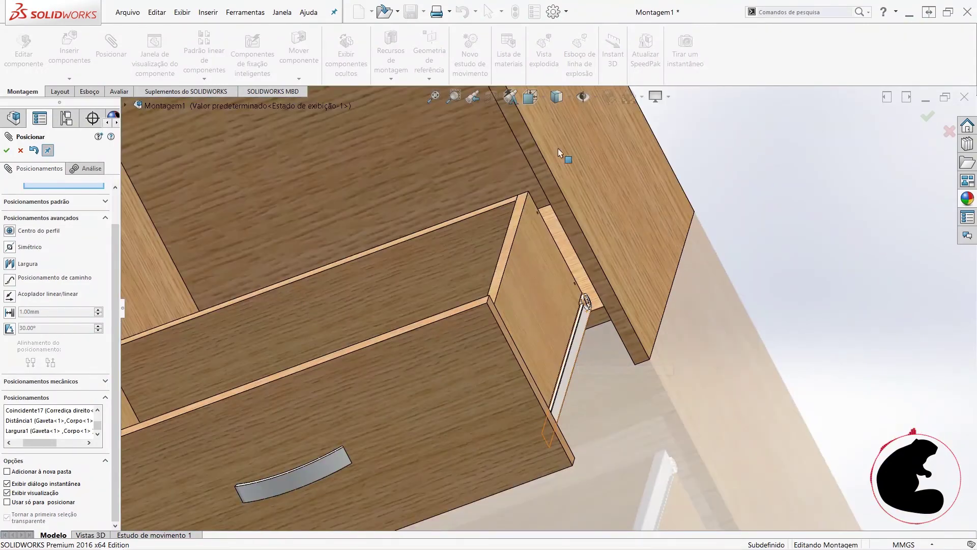
middle_click_drag(558, 149, 640, 277)
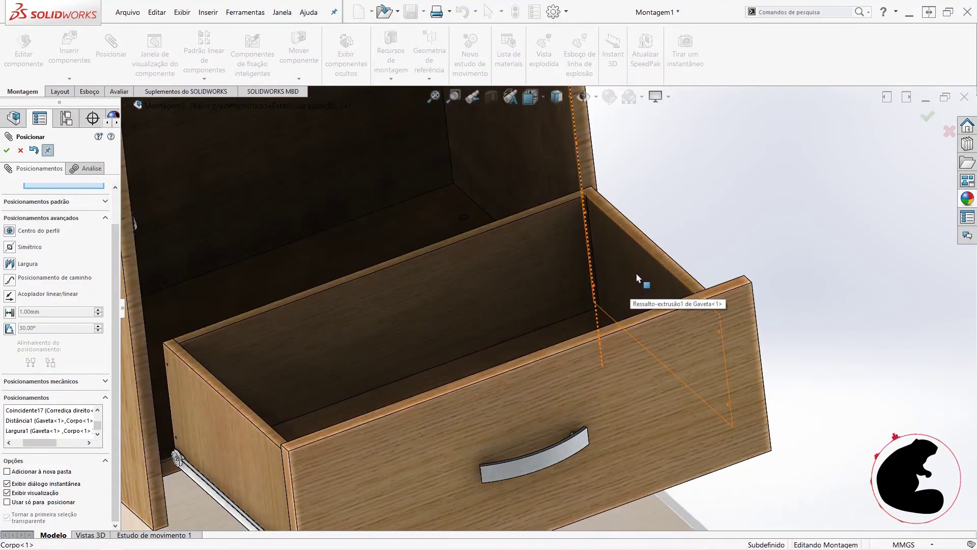
middle_click_drag(637, 278, 870, 324)
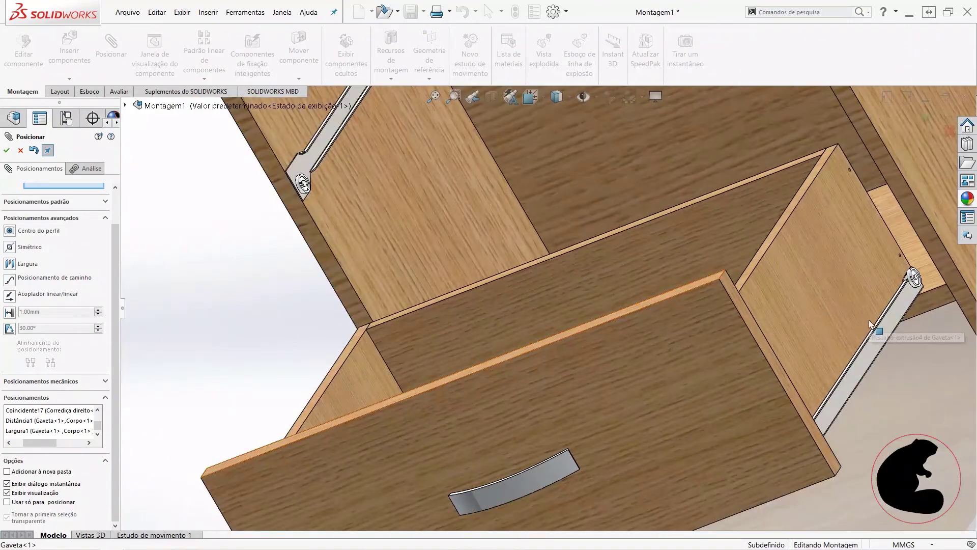
scroll(870, 324, "down", 2)
scroll(829, 266, "down", 2)
scroll(832, 262, "down", 2)
scroll(749, 268, "down", 2)
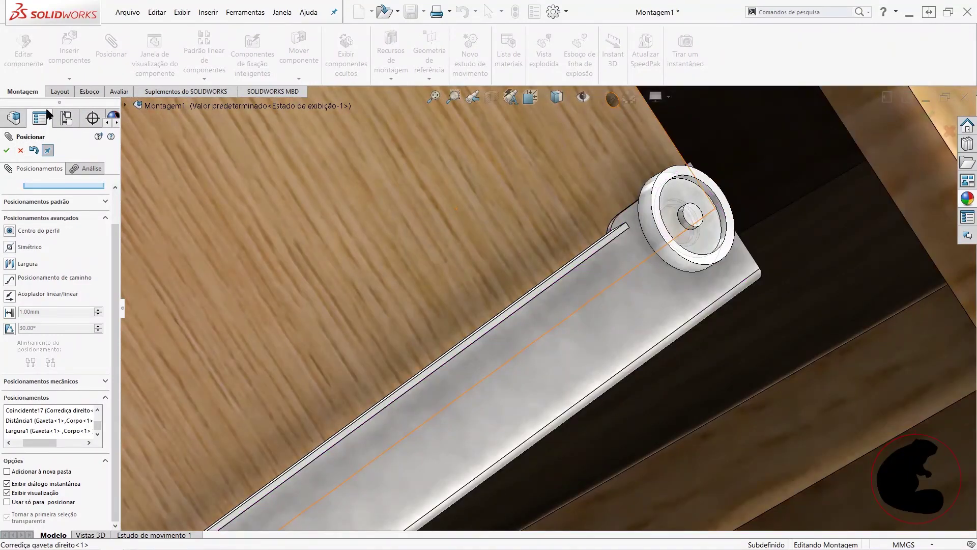
left_click(114, 93)
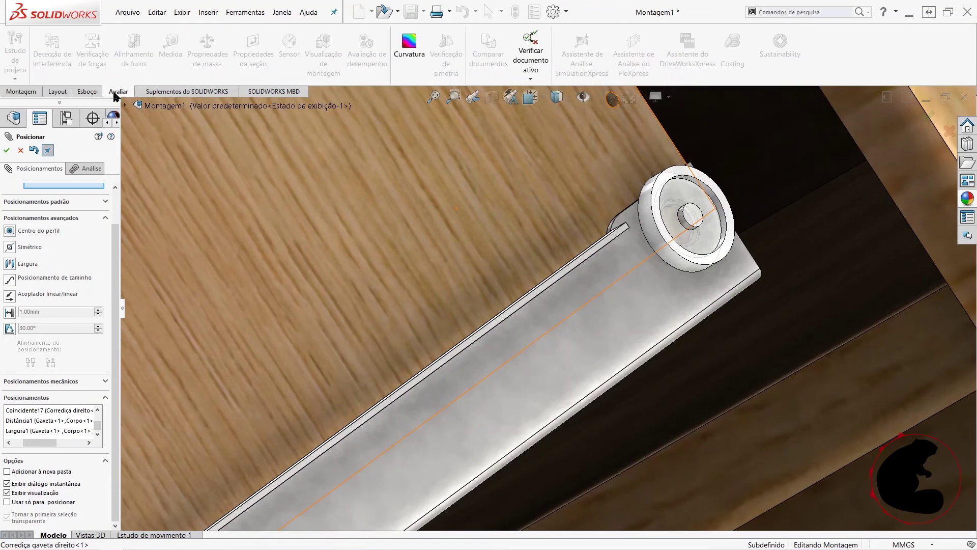
- Start the Measure tool and measure the slide plate face's area and perimeter
left_click(20, 150)
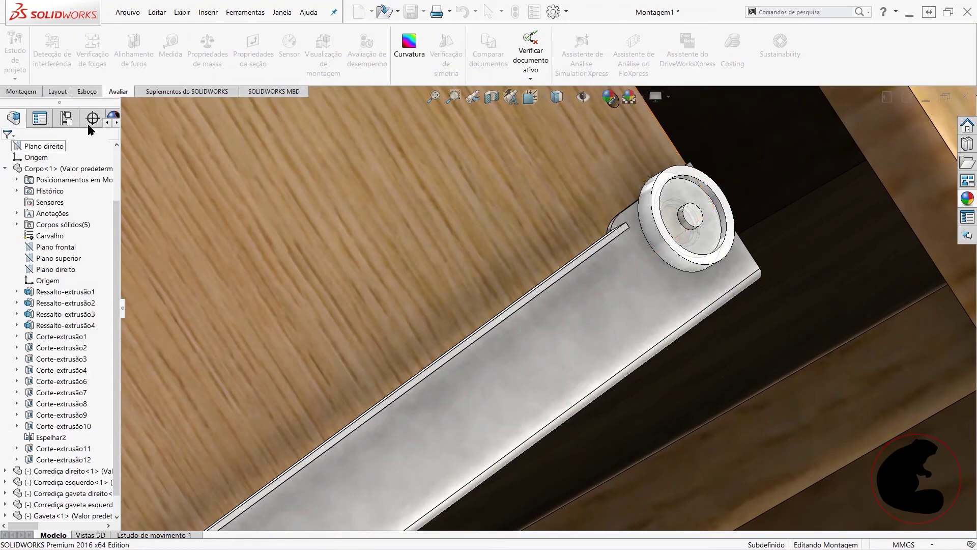
left_click(170, 48)
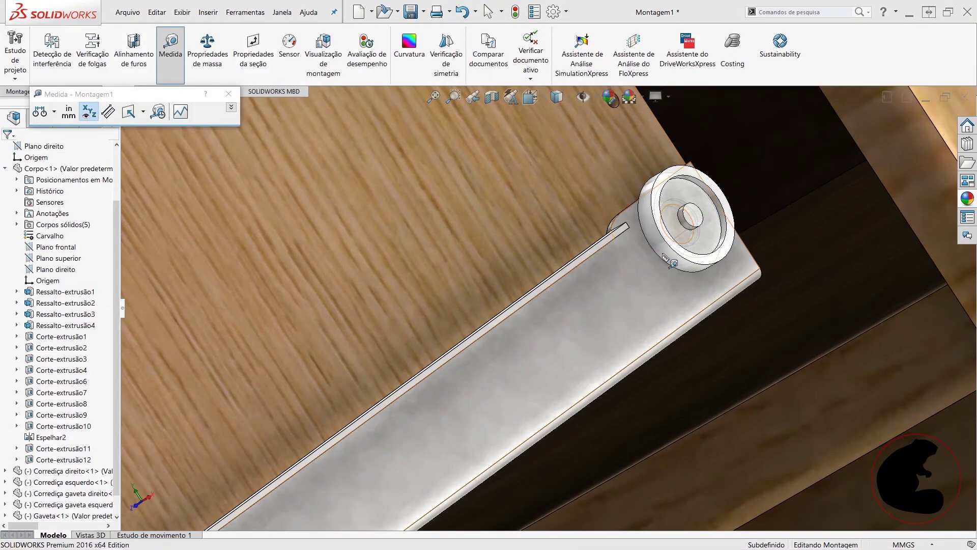
left_click(662, 255)
scroll(662, 251, "up", 3)
scroll(793, 360, "up", 3)
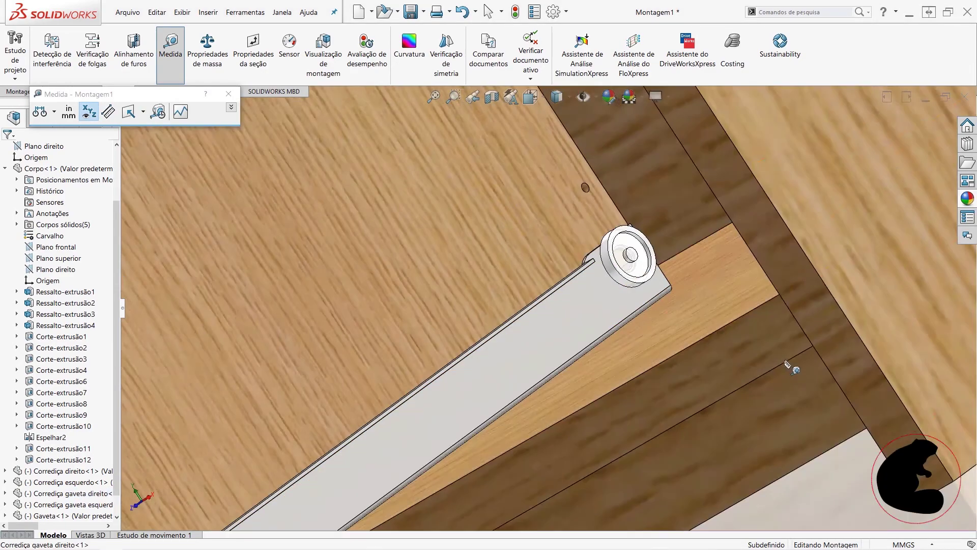
scroll(761, 455, "up", 2)
scroll(761, 456, "up", 1)
scroll(590, 303, "down", 2)
scroll(590, 303, "down", 2)
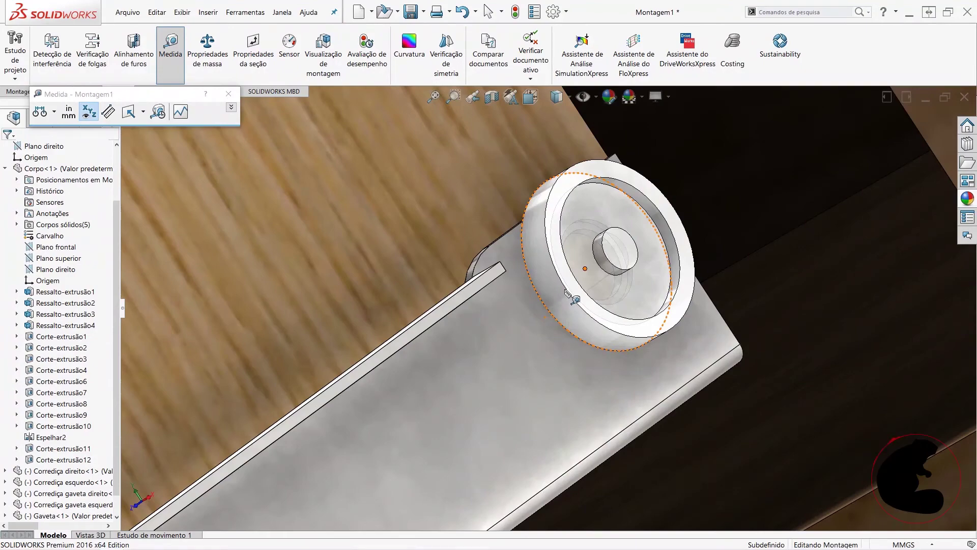
left_click(556, 301)
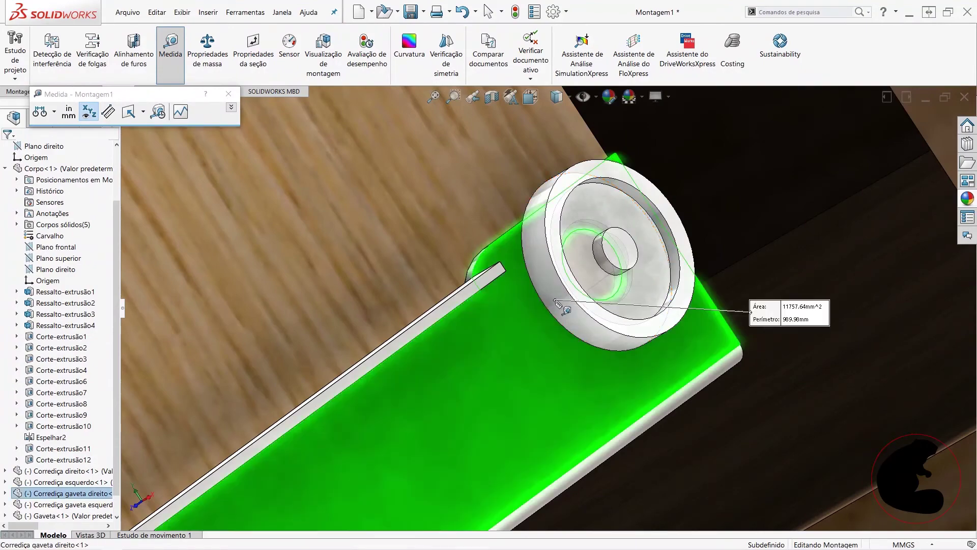
scroll(719, 333, "up", 3)
scroll(687, 336, "up", 3)
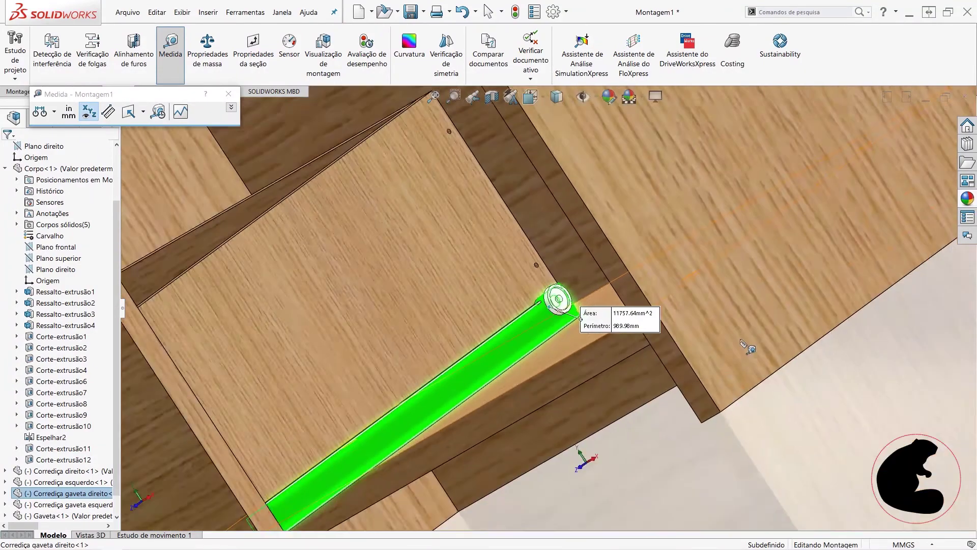
scroll(661, 338, "up", 2)
scroll(631, 341, "up", 2)
middle_click_drag(631, 341, 586, 311)
scroll(586, 308, "down", 2)
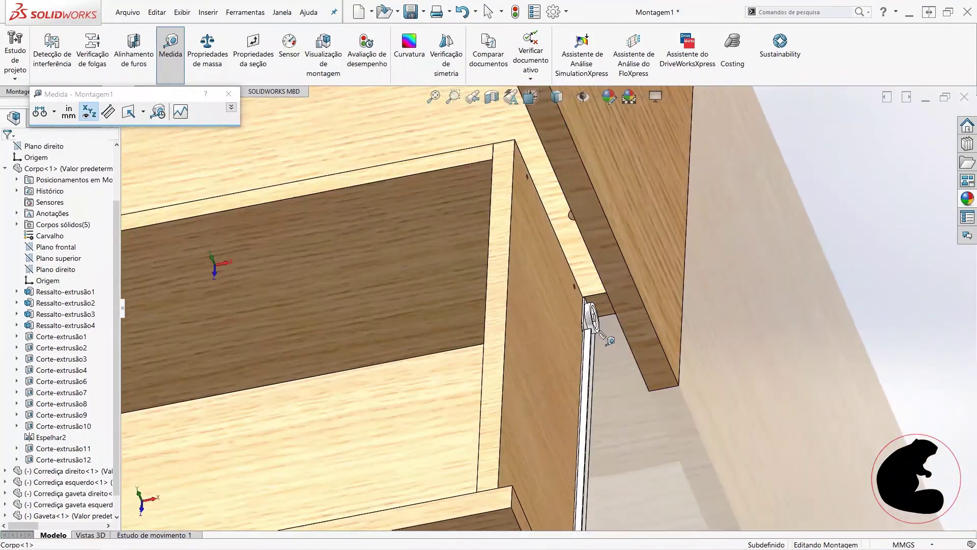
scroll(582, 305, "down", 2)
scroll(580, 304, "down", 2)
scroll(574, 303, "down", 2)
scroll(571, 326, "down", 1)
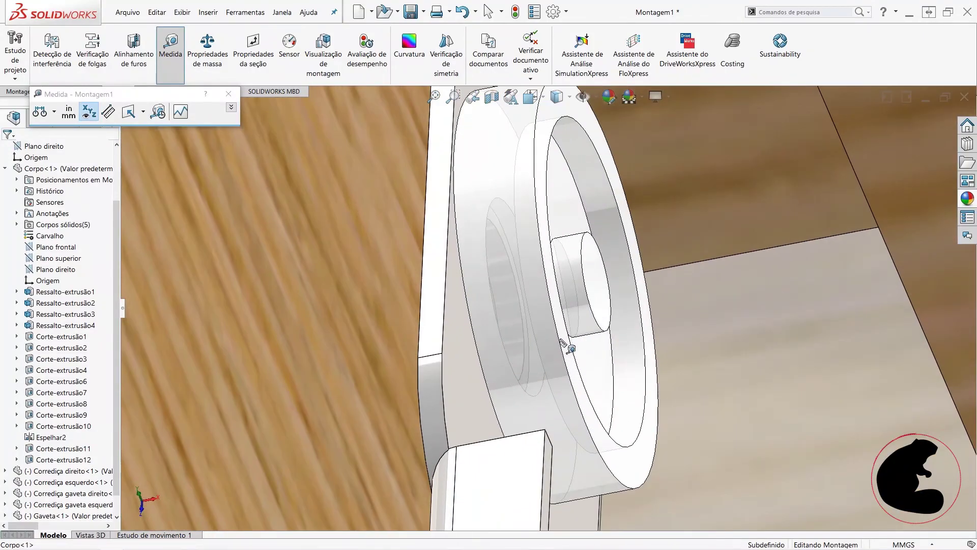
scroll(570, 346, "down", 1)
- Measure the slide wheel's 25 mm diameter and its 21.54 mm centre distance to the rail
left_click(565, 357)
scroll(662, 381, "up", 3)
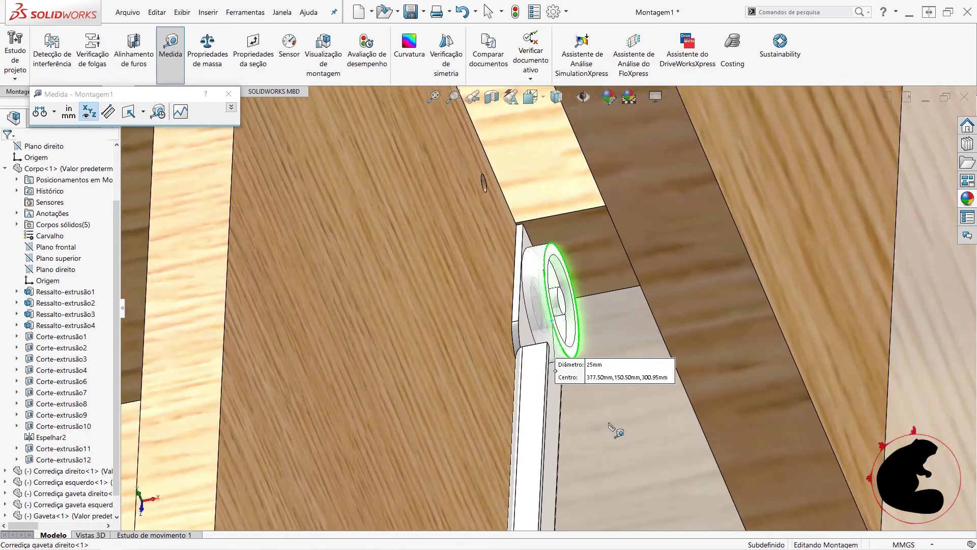
scroll(618, 432, "up", 3)
mouse_move(720, 419)
middle_mouse_down()
mouse_move(626, 399)
mouse_move(430, 224)
middle_mouse_up()
scroll(445, 359, "down", 3)
scroll(421, 321, "down", 2)
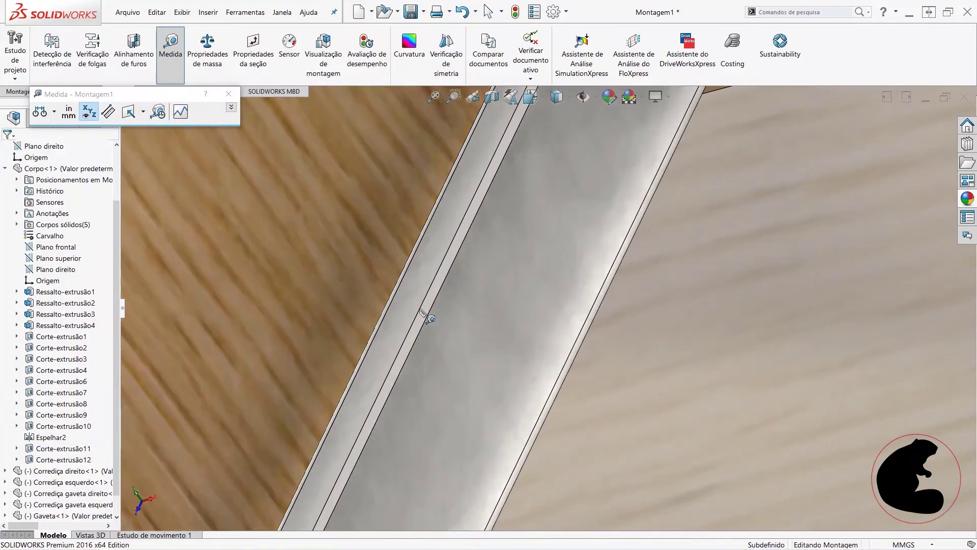
scroll(471, 340, "up", 3)
scroll(480, 347, "up", 2)
mouse_move(478, 346)
middle_mouse_down()
mouse_move(532, 281)
mouse_move(535, 312)
mouse_move(560, 288)
mouse_move(560, 260)
middle_mouse_up()
scroll(519, 309, "down", 2)
left_click(510, 327)
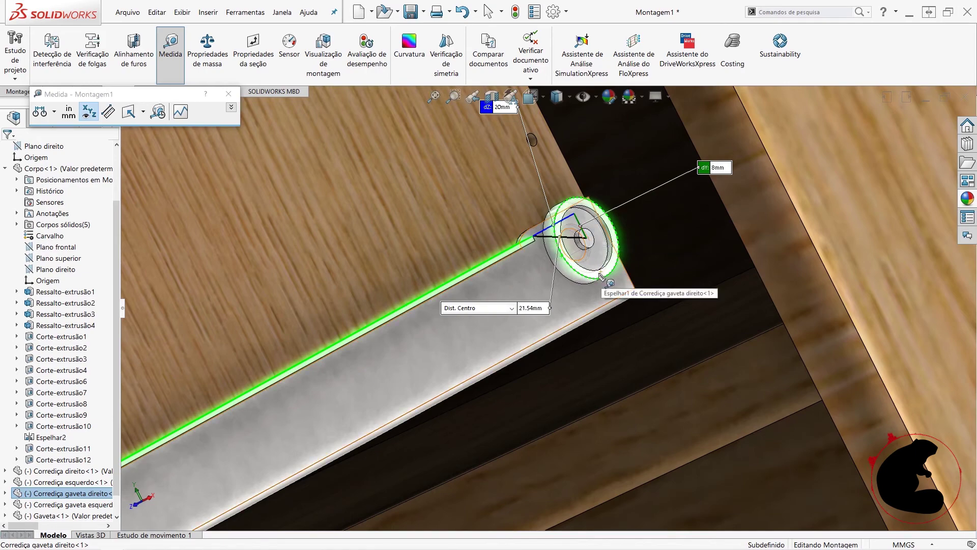
scroll(719, 172, "up", 2)
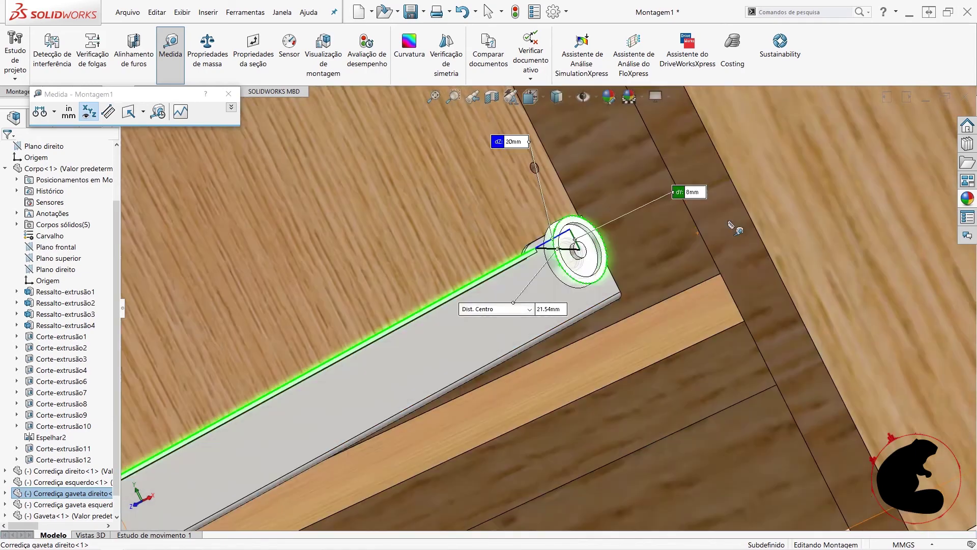
scroll(738, 219, "up", 3)
scroll(697, 339, "up", 2)
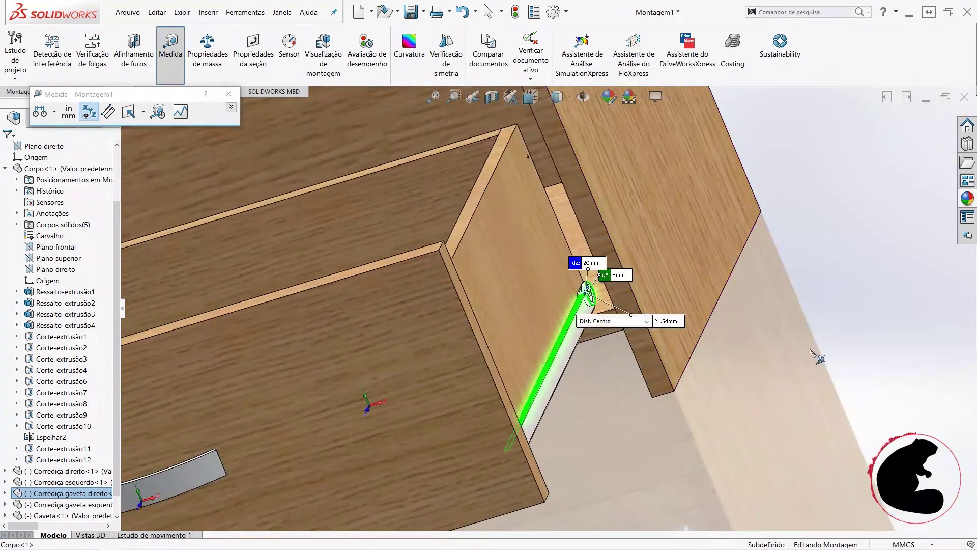
scroll(661, 315, "down", 2)
scroll(631, 298, "down", 2)
scroll(622, 292, "down", 2)
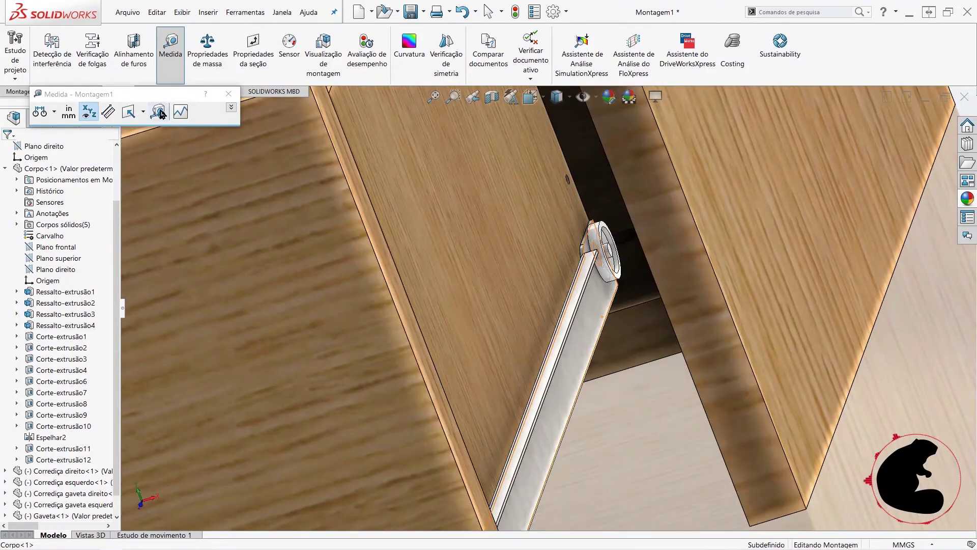
- Close the Measure tool, begin a mate, then cancel it after viewing the drawer inside the cabinet
left_click(171, 46)
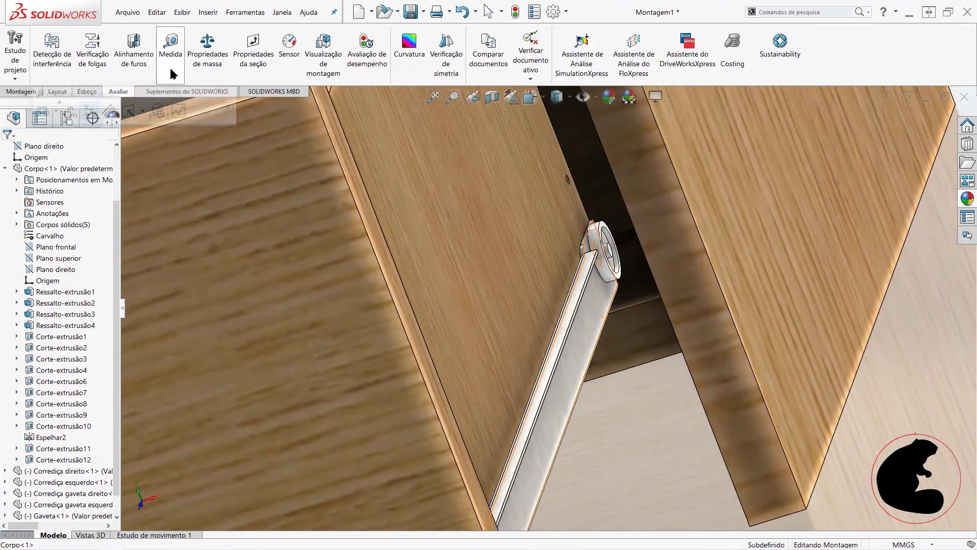
left_click(30, 95)
left_click(104, 57)
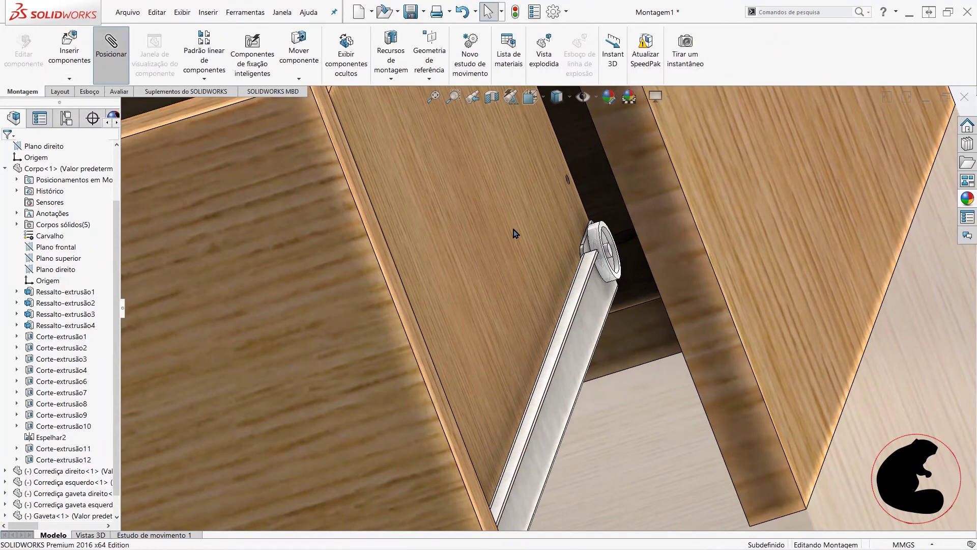
mouse_move(571, 312)
middle_mouse_down()
mouse_move(578, 270)
mouse_move(572, 277)
mouse_move(623, 286)
mouse_move(434, 343)
middle_mouse_up()
scroll(622, 286, "up", 3)
scroll(434, 342, "up", 2)
middle_click_drag(460, 290, 528, 196)
scroll(527, 195, "down", 2)
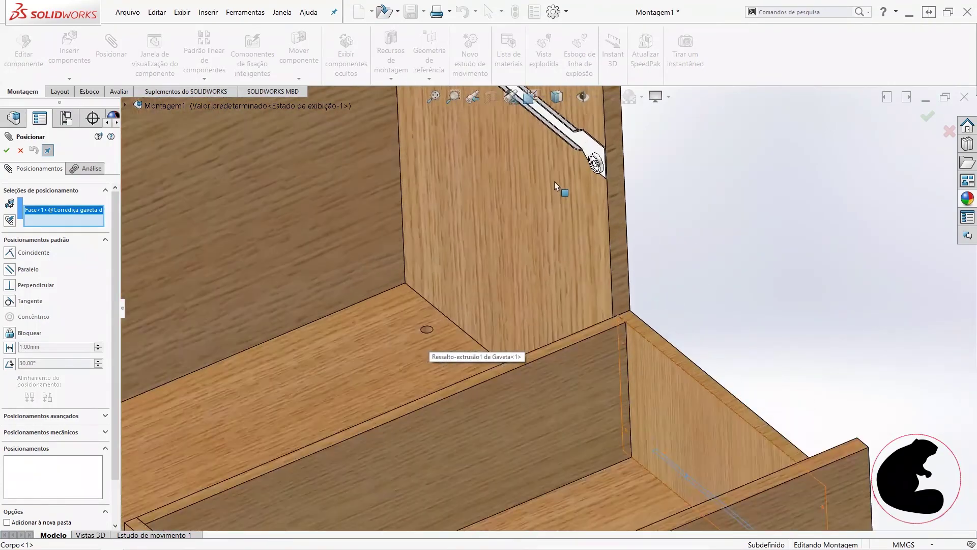
scroll(555, 181, "down", 2)
scroll(570, 191, "down", 2)
key("Return")
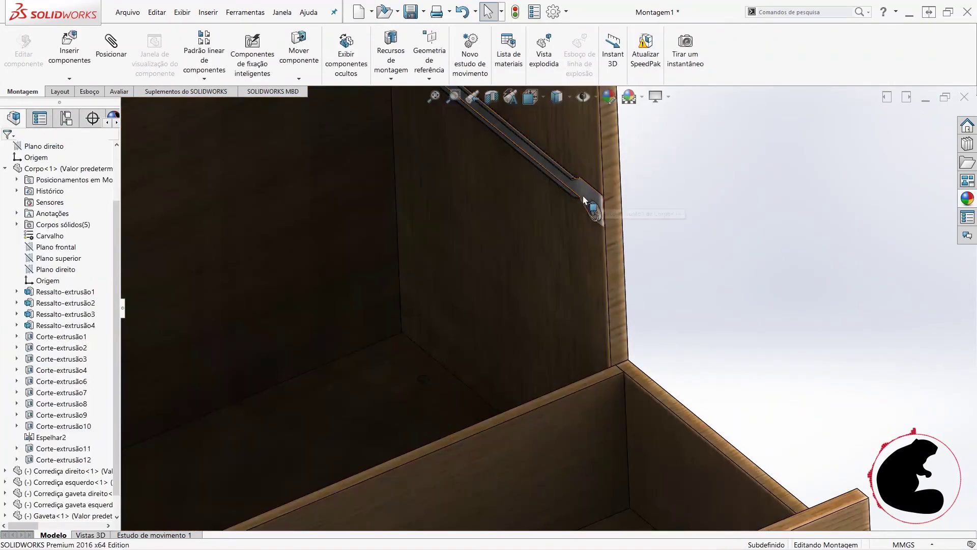
- Drag the slide on the side panel lower down the panel
left_click(580, 313)
mouse_move(550, 330)
left_mouse_down()
mouse_move(514, 453)
mouse_move(522, 491)
left_mouse_up()
key("Escape")
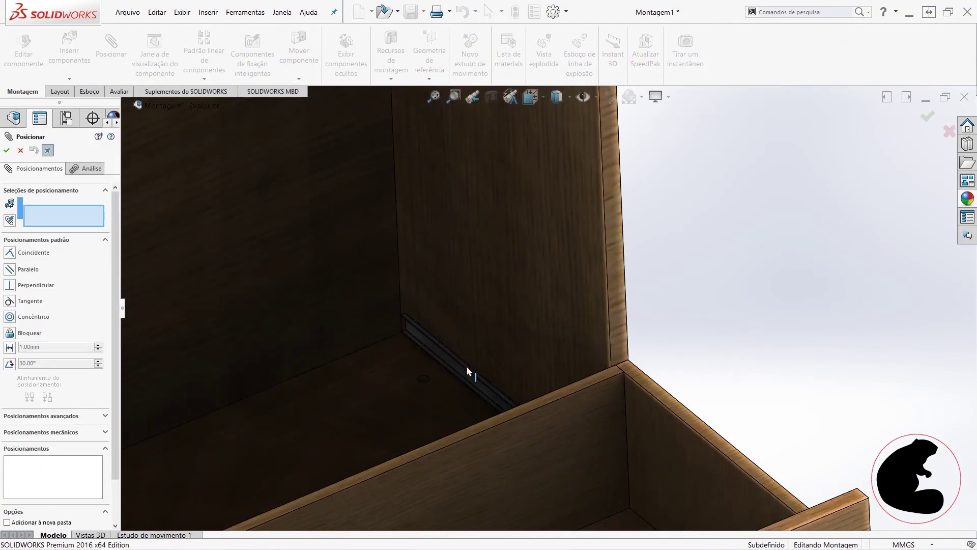
scroll(469, 370, "down", 3)
scroll(469, 369, "down", 3)
scroll(458, 362, "down", 3)
scroll(474, 369, "down", 2)
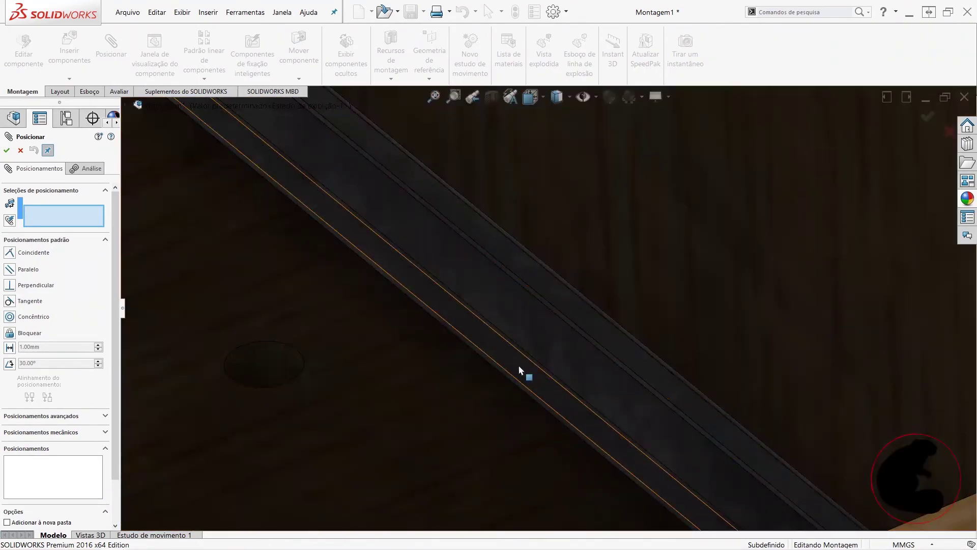
- Mate the cabinet's right slide face to the drawer slide face at 20.50 mm distance
left_click(524, 371)
scroll(527, 372, "up", 3)
scroll(529, 376, "up", 2)
mouse_move(533, 381)
middle_mouse_down()
mouse_move(751, 414)
mouse_move(651, 381)
mouse_move(657, 310)
middle_mouse_up()
scroll(658, 307, "down", 3)
scroll(662, 315, "down", 3)
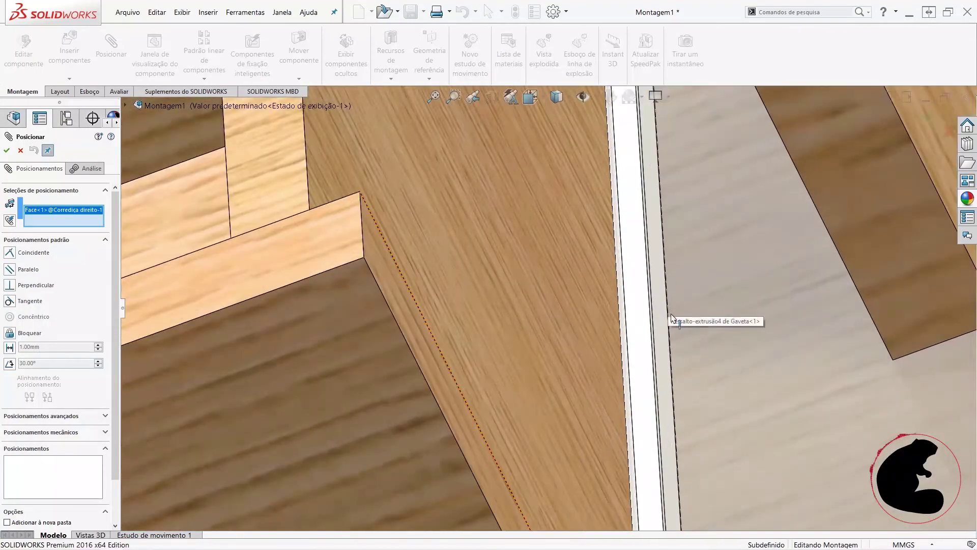
scroll(625, 377, "down", 2)
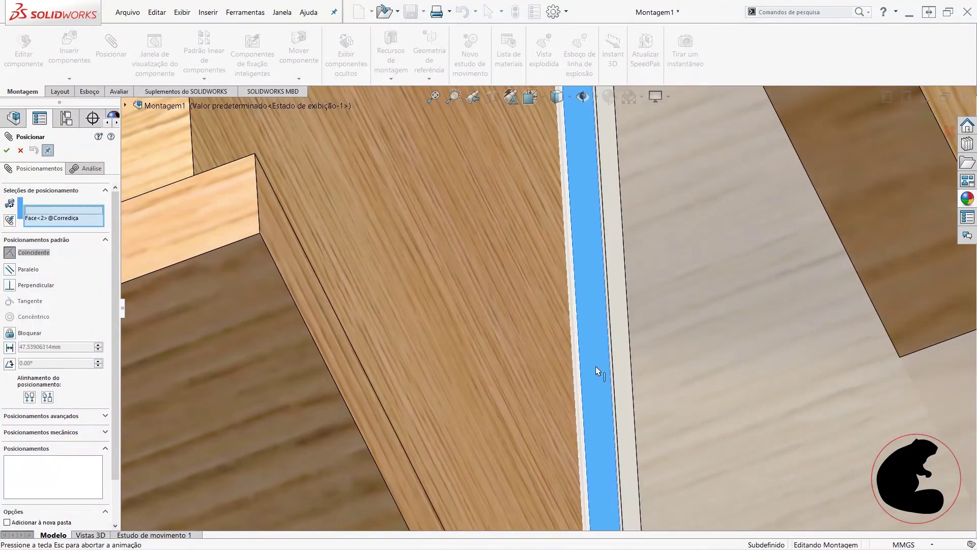
left_click(597, 367)
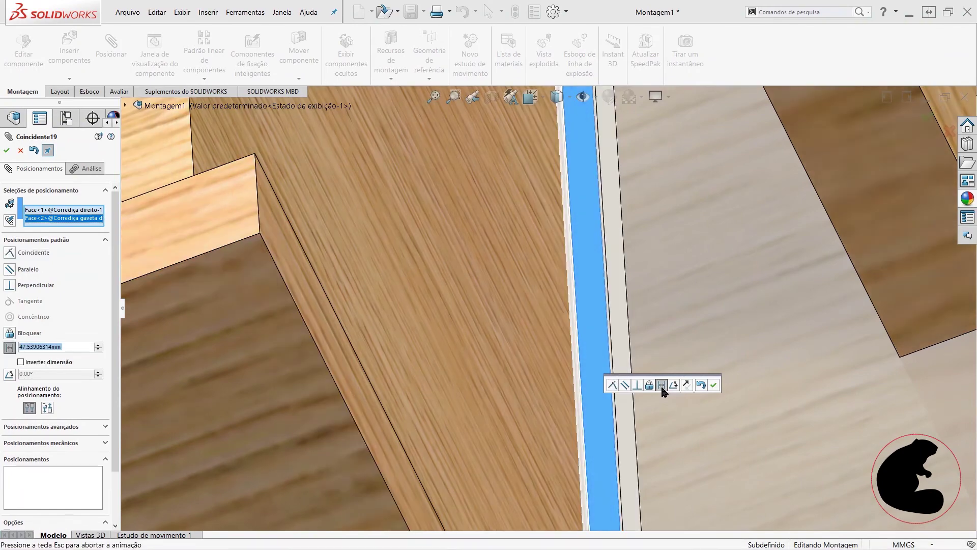
left_click(661, 386)
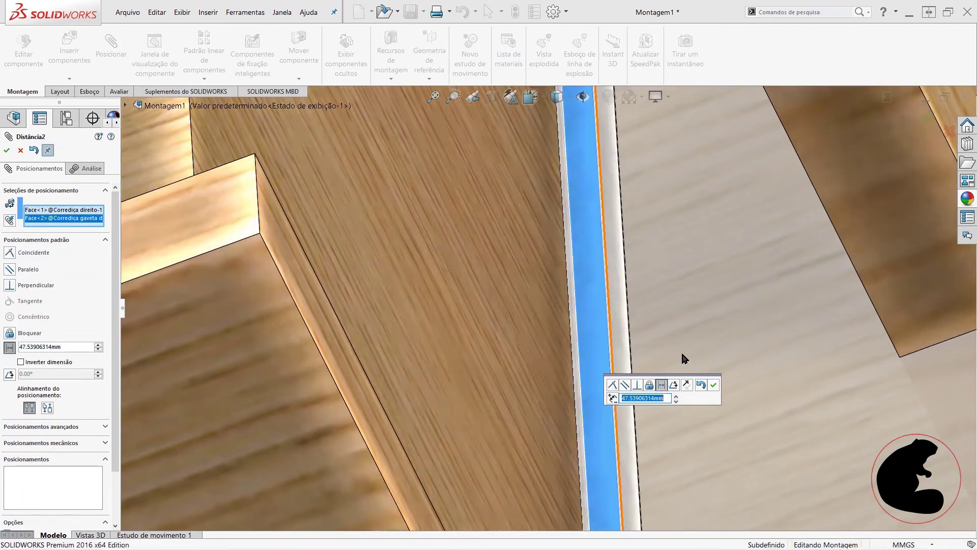
scroll(681, 350, "up", 3)
scroll(683, 353, "up", 2)
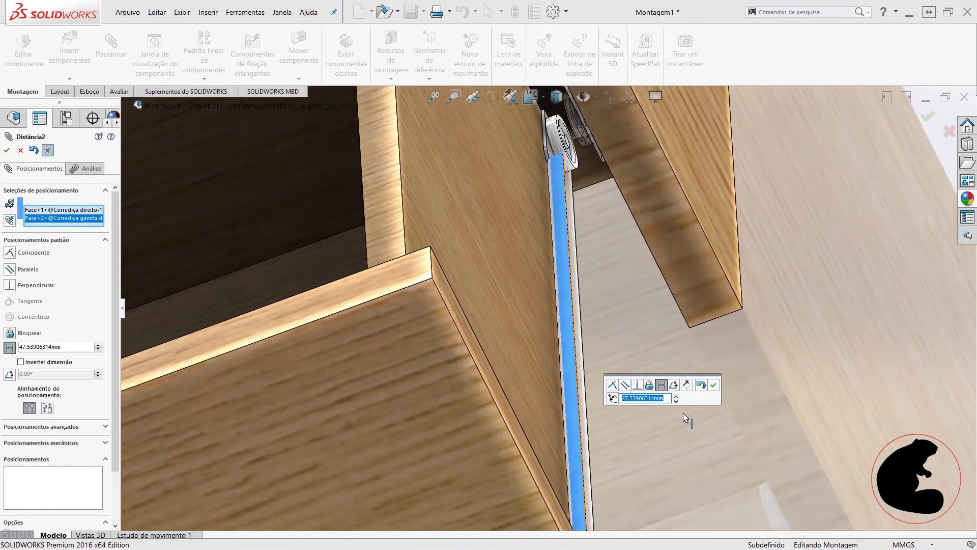
type("20,5")
scroll(605, 282, "up", 2)
key("Return")
scroll(618, 285, "up", 2)
scroll(596, 278, "up", 2)
mouse_move(595, 279)
middle_mouse_down()
mouse_move(602, 205)
mouse_move(654, 179)
mouse_move(622, 198)
mouse_move(655, 190)
mouse_move(672, 356)
middle_mouse_up()
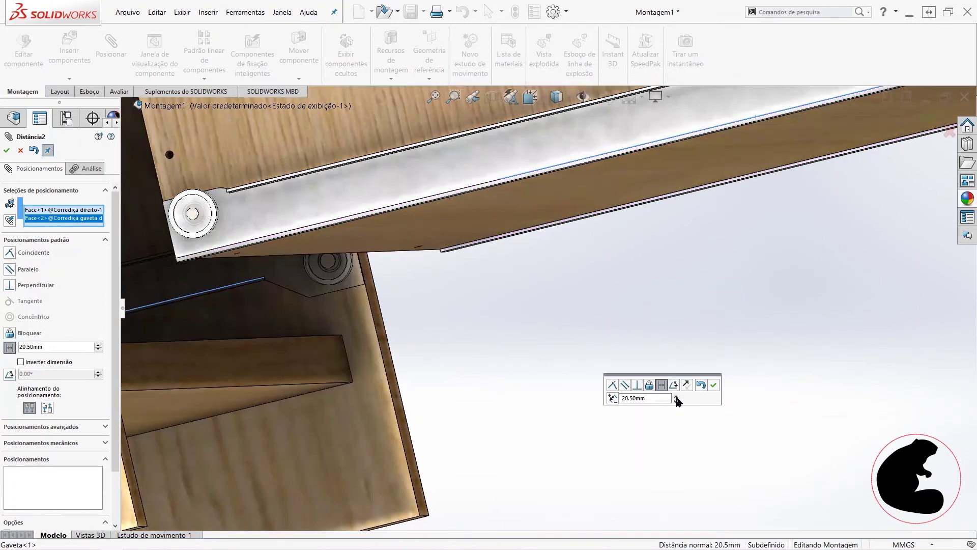
scroll(677, 399, "up", 1)
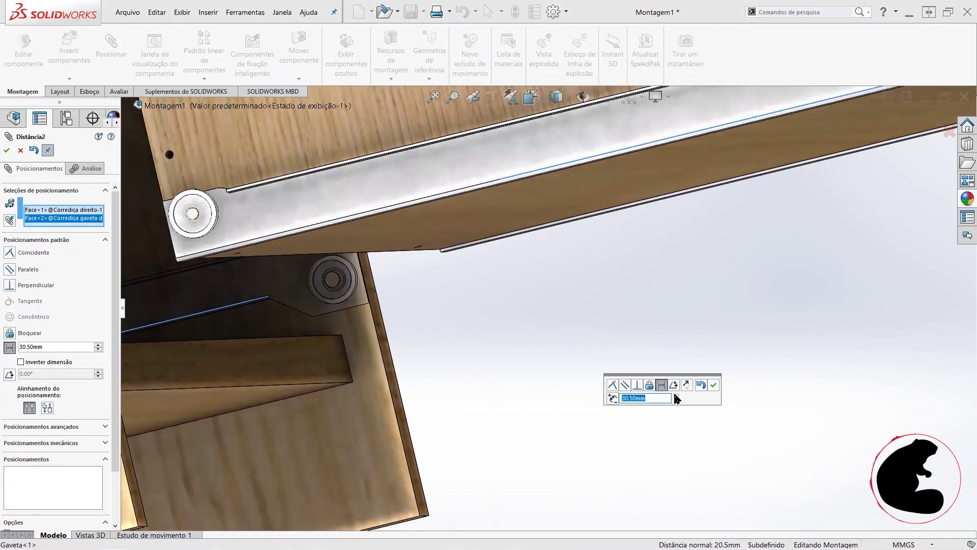
scroll(677, 404, "down", 1)
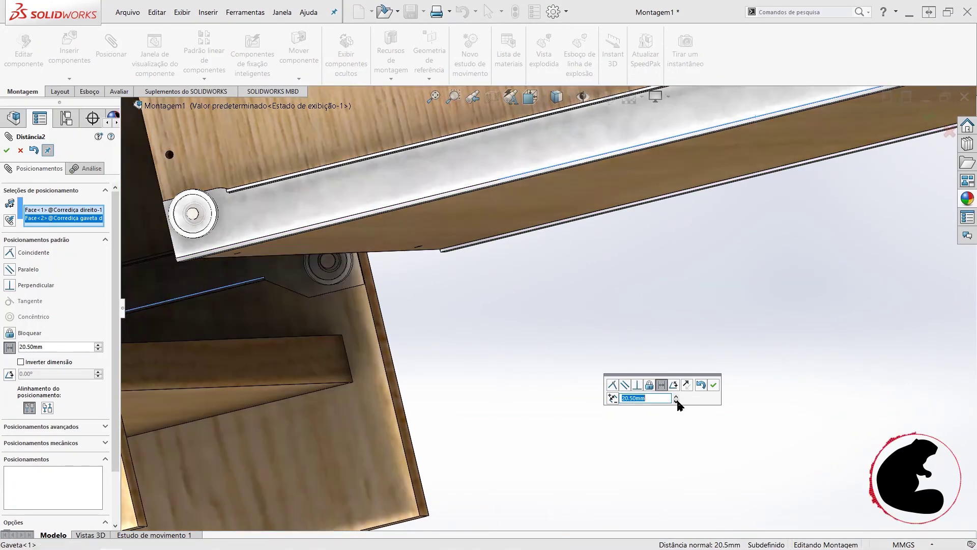
left_click(713, 385)
scroll(701, 347, "up", 3)
- Slide the open drawer back into the cabinet and orbit to view its front
scroll(697, 350, "up", 2)
middle_click_drag(696, 351, 414, 226)
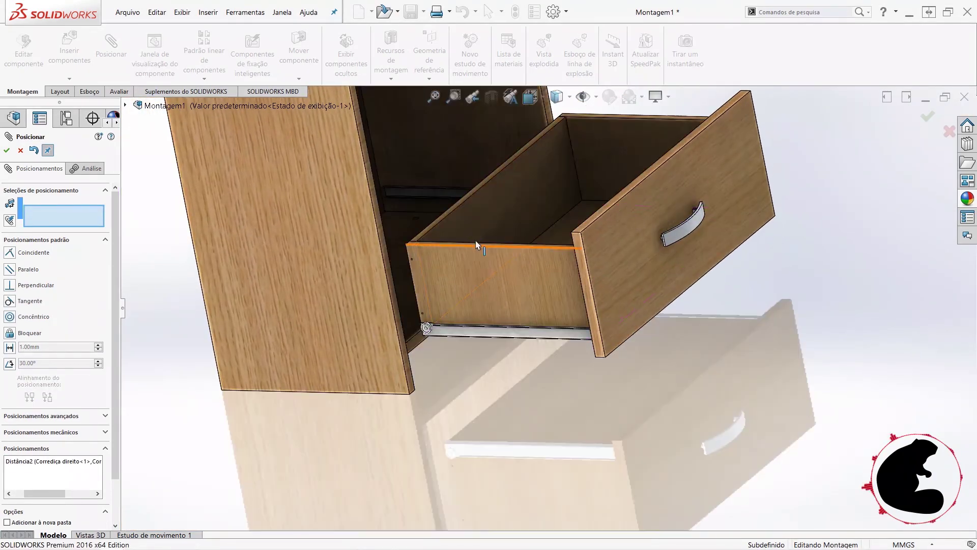
mouse_move(625, 263)
left_mouse_down()
mouse_move(490, 311)
mouse_move(426, 320)
left_mouse_up()
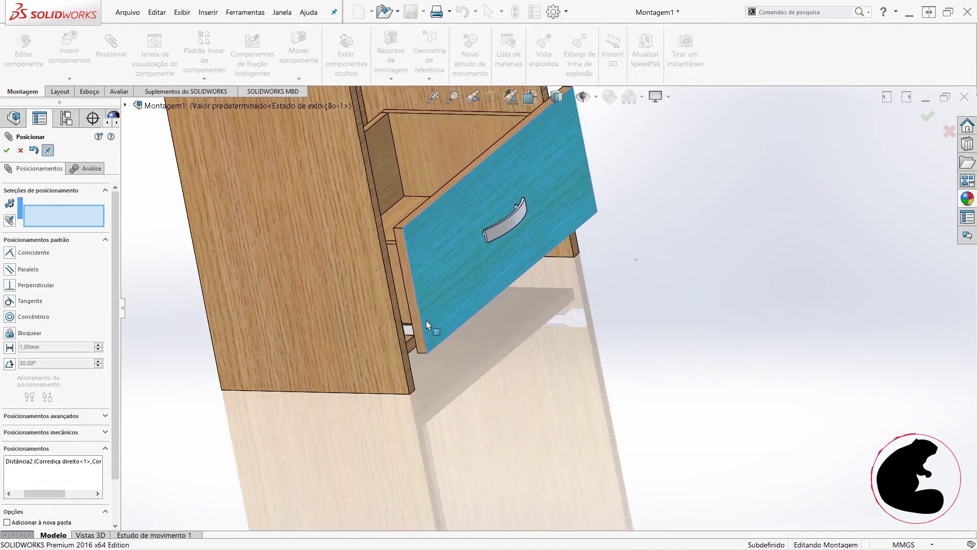
mouse_move(671, 313)
middle_mouse_down()
mouse_move(554, 251)
mouse_move(572, 279)
mouse_move(609, 283)
middle_mouse_up()
mouse_move(585, 316)
middle_mouse_down()
mouse_move(540, 305)
mouse_move(566, 324)
middle_mouse_up()
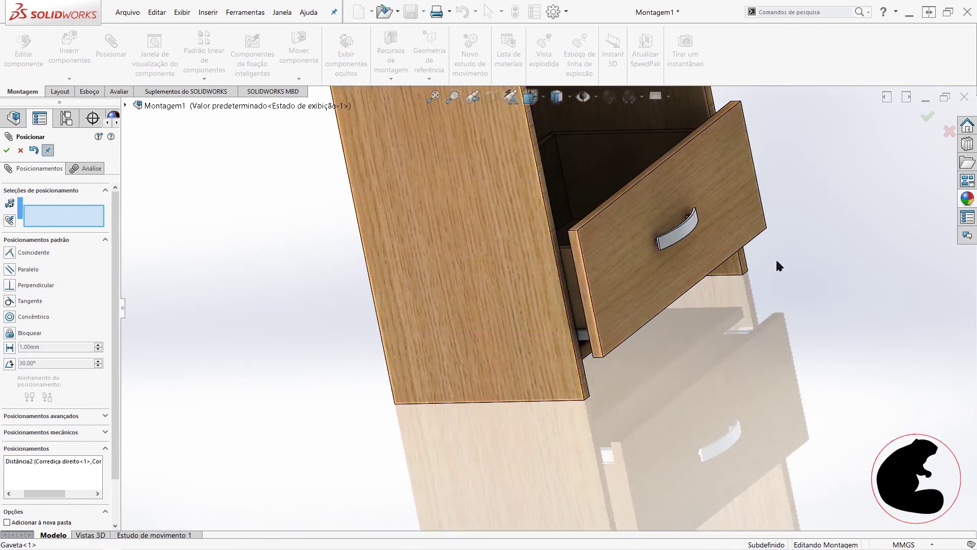
scroll(710, 264, "up", 3)
scroll(698, 277, "down", 2)
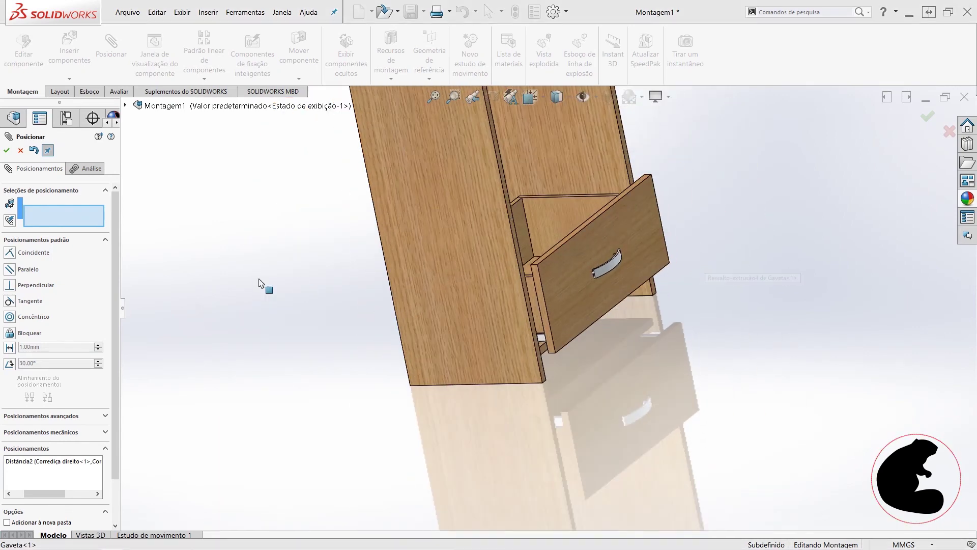
scroll(498, 312, "down", 1)
scroll(533, 316, "down", 2)
scroll(560, 326, "down", 2)
scroll(557, 276, "down", 2)
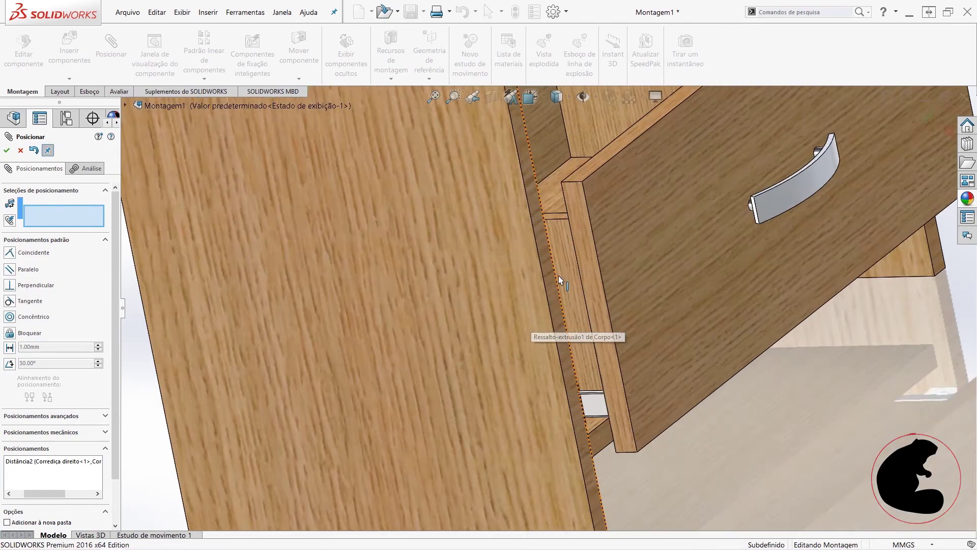
scroll(548, 285, "down", 2)
scroll(548, 286, "down", 2)
- Add a 400.00mm limit distance mate between the cabinet body face and the drawer face
left_click(549, 286)
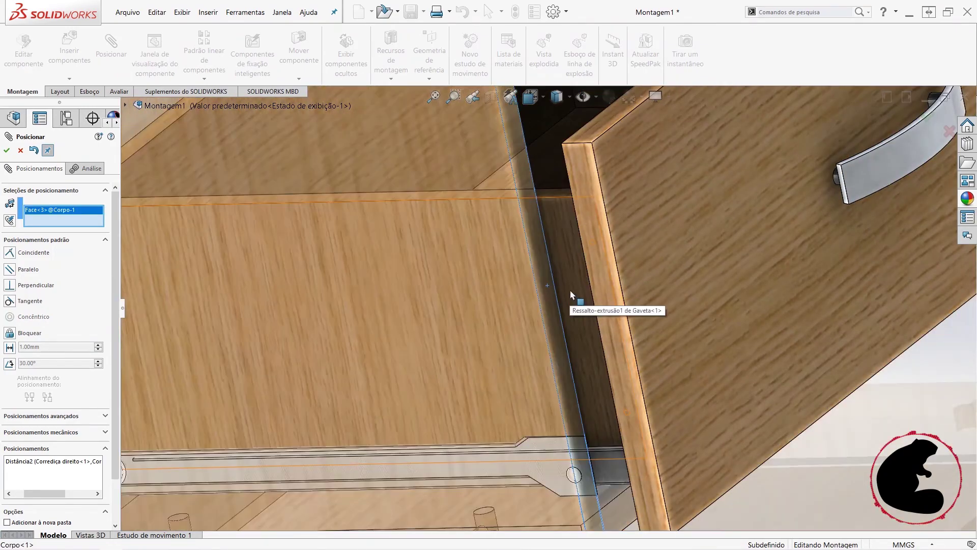
scroll(570, 294, "up", 2)
scroll(594, 290, "up", 2)
scroll(639, 288, "up", 1)
left_click(631, 287)
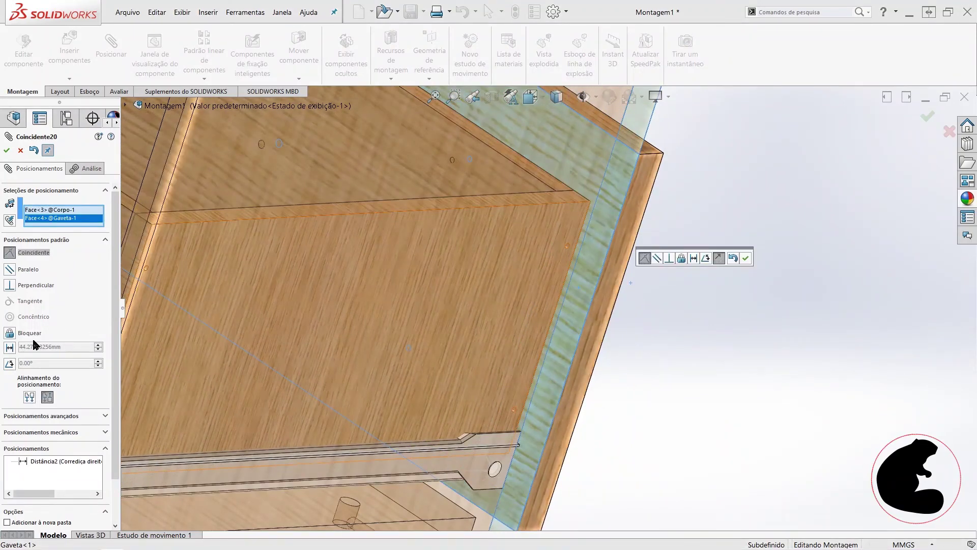
left_click(103, 417)
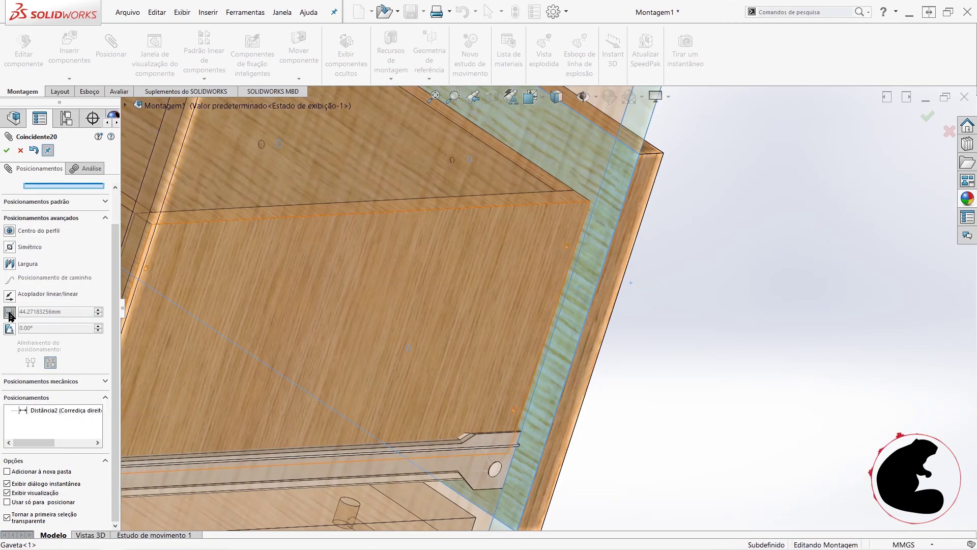
left_click(9, 312)
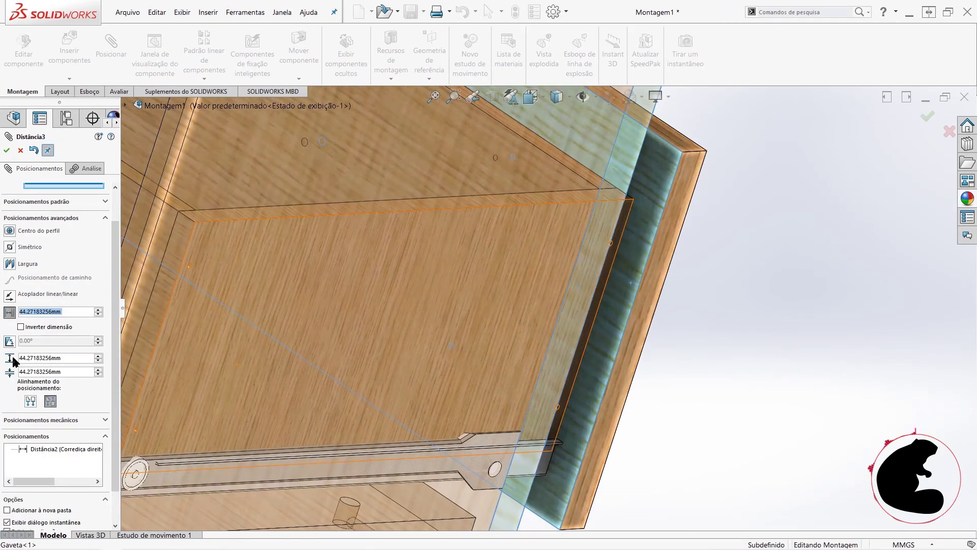
type("0.00mm")
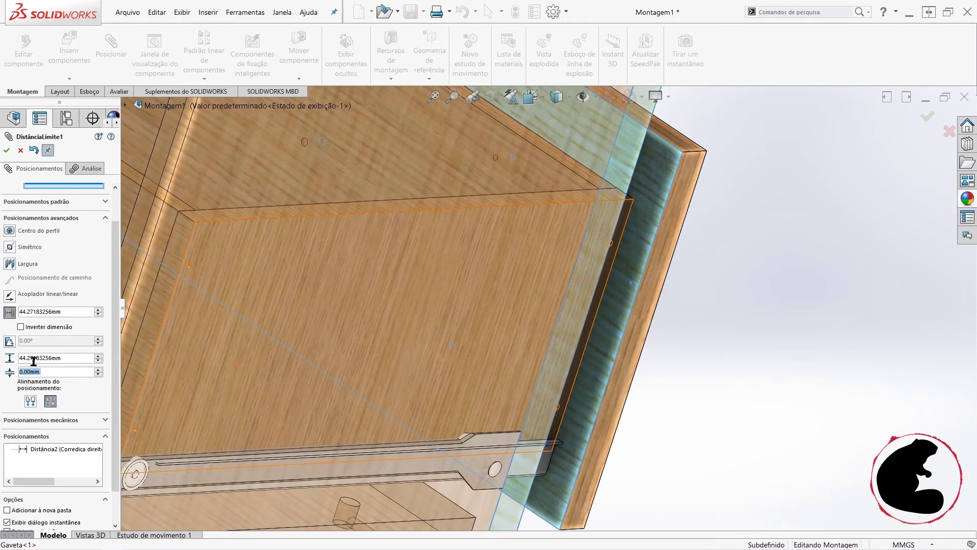
type("400.00mm")
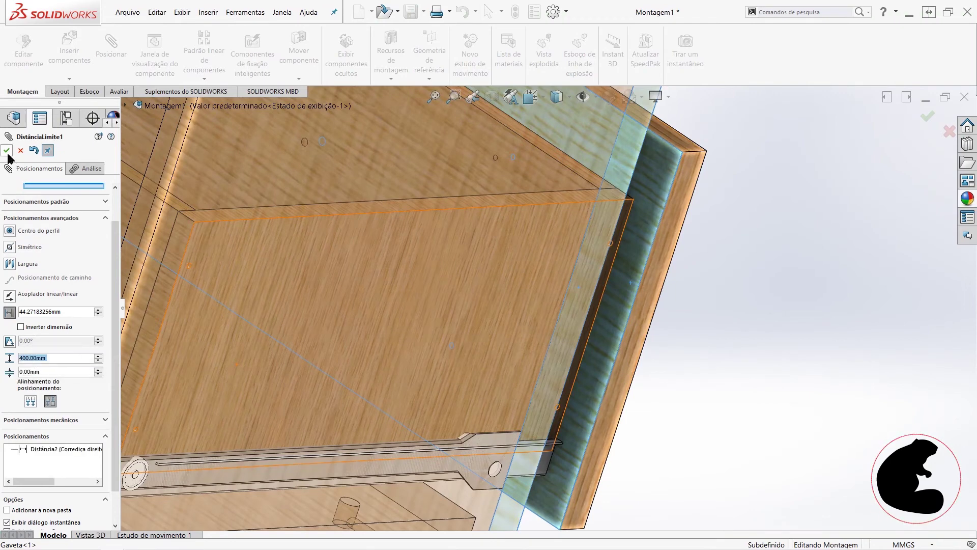
left_click(7, 149)
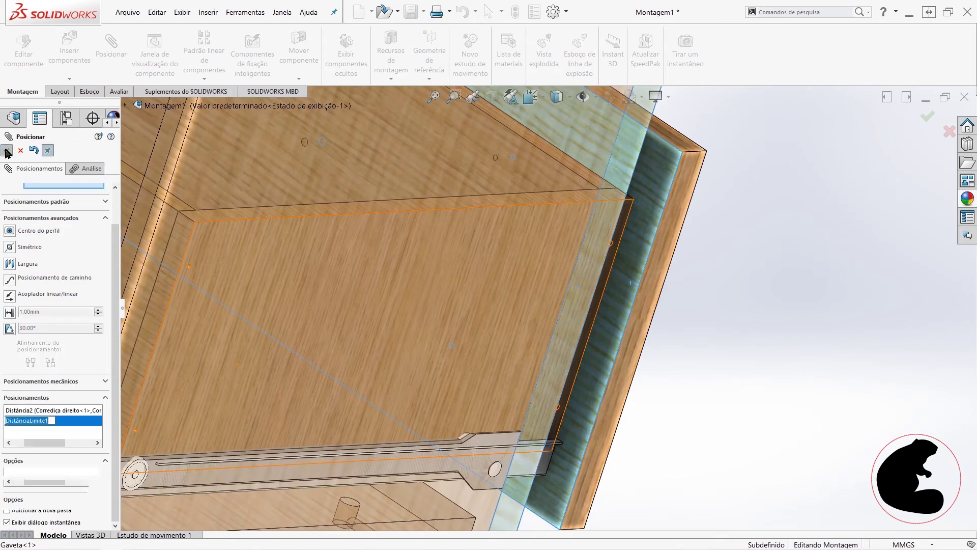
- Drag the drawer in and out to test its limited travel, and finish mating
middle_click_drag(701, 318, 636, 285)
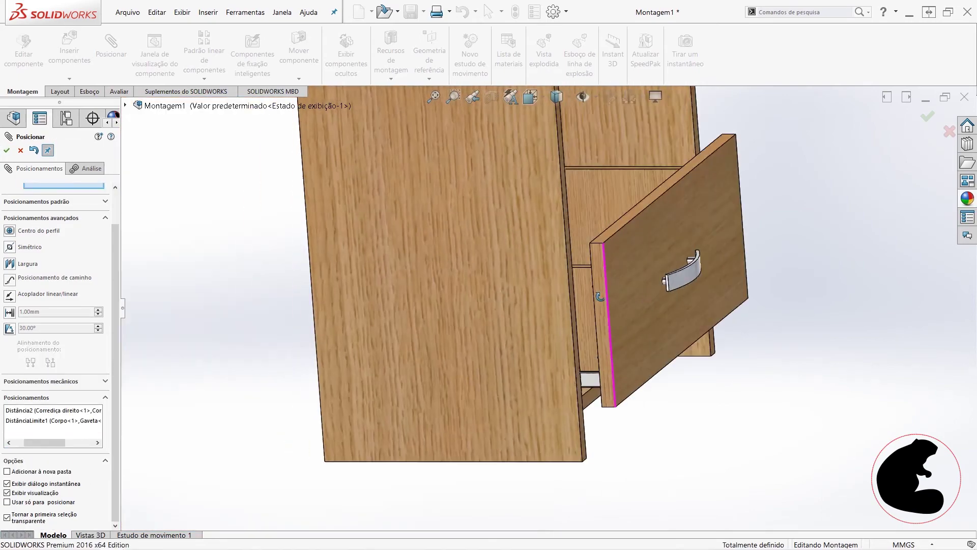
left_click_drag(635, 282, 597, 289)
left_click_drag(664, 301, 856, 349)
mouse_move(856, 350)
middle_mouse_down()
mouse_move(826, 315)
mouse_move(628, 275)
middle_mouse_up()
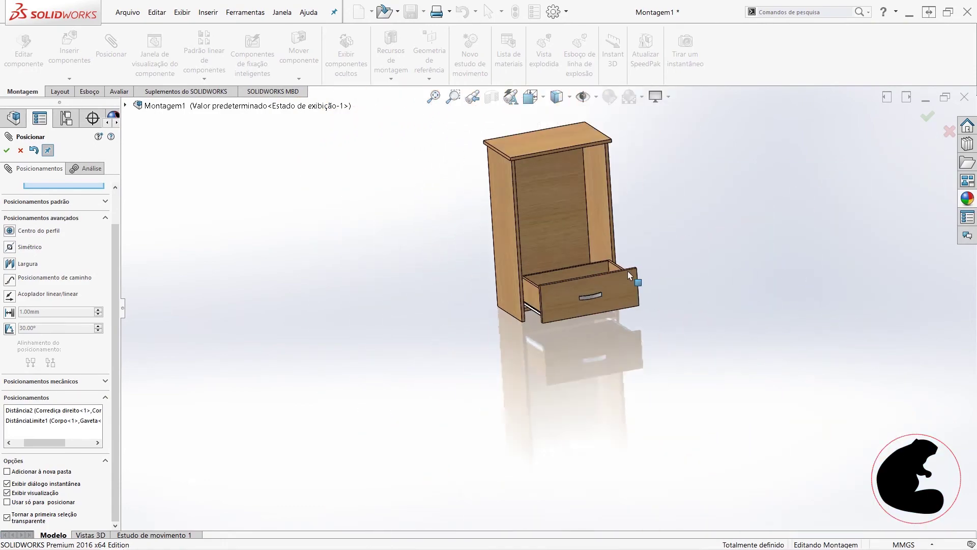
scroll(515, 306, "down", 5)
left_click(433, 297)
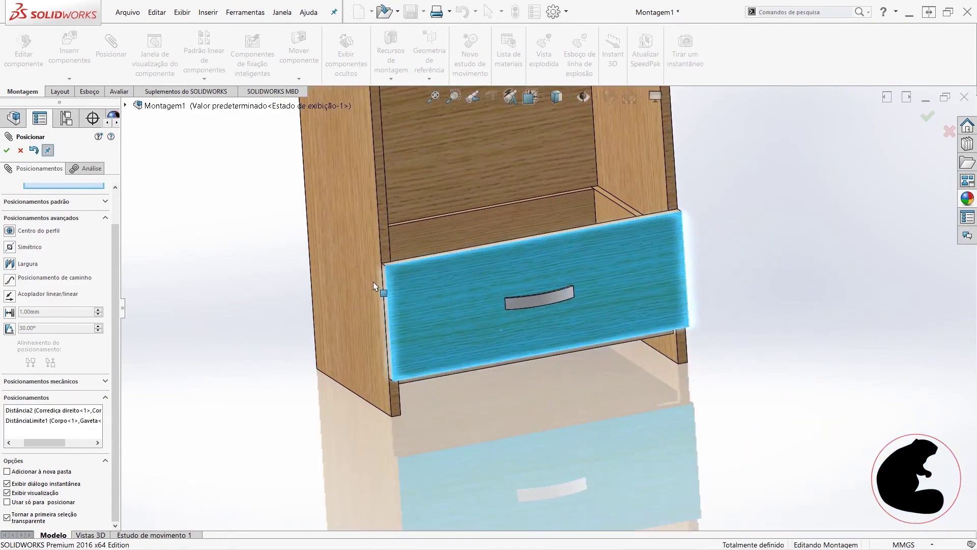
left_click_drag(373, 282, 382, 326)
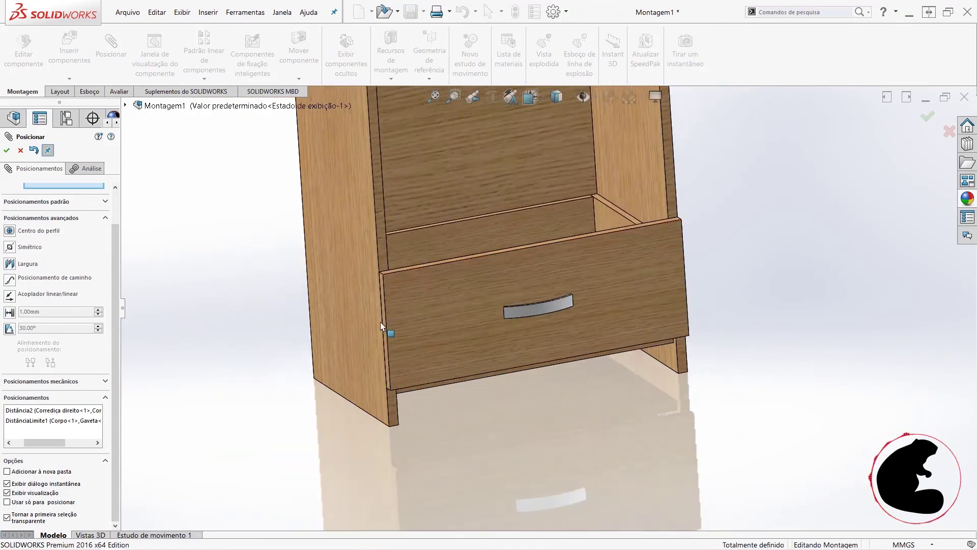
scroll(382, 325, "up", 3)
scroll(521, 225, "up", 2)
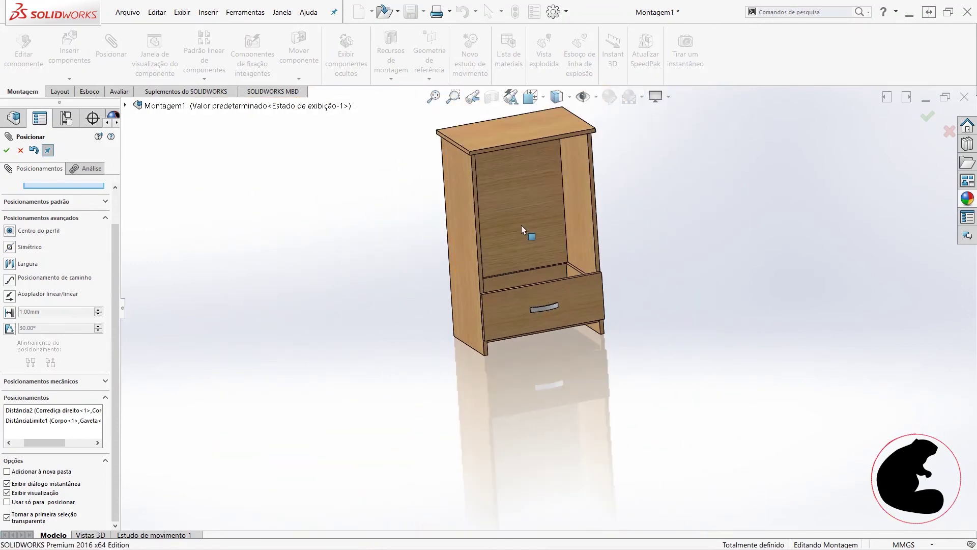
scroll(526, 237, "down", 4)
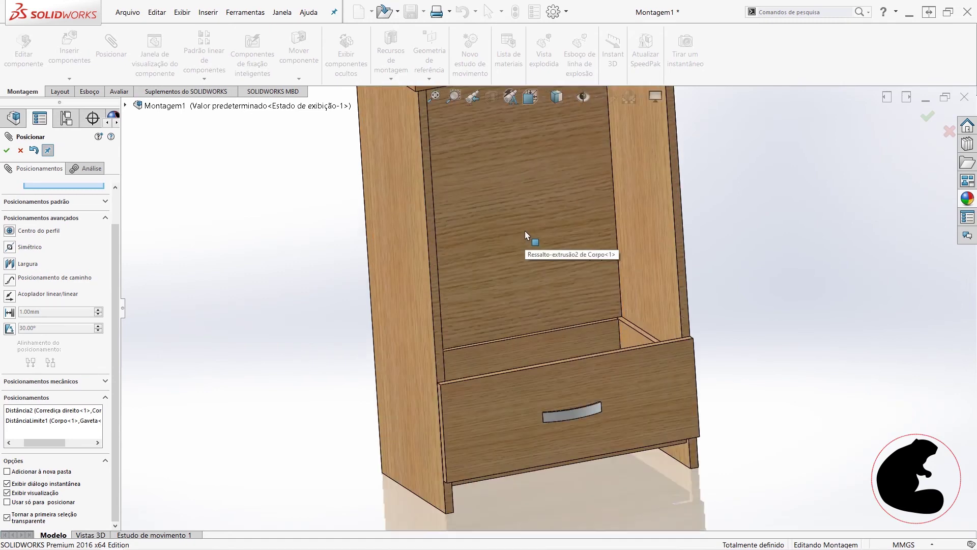
mouse_move(718, 252)
middle_mouse_down()
mouse_move(701, 210)
mouse_move(655, 272)
mouse_move(807, 279)
middle_mouse_up()
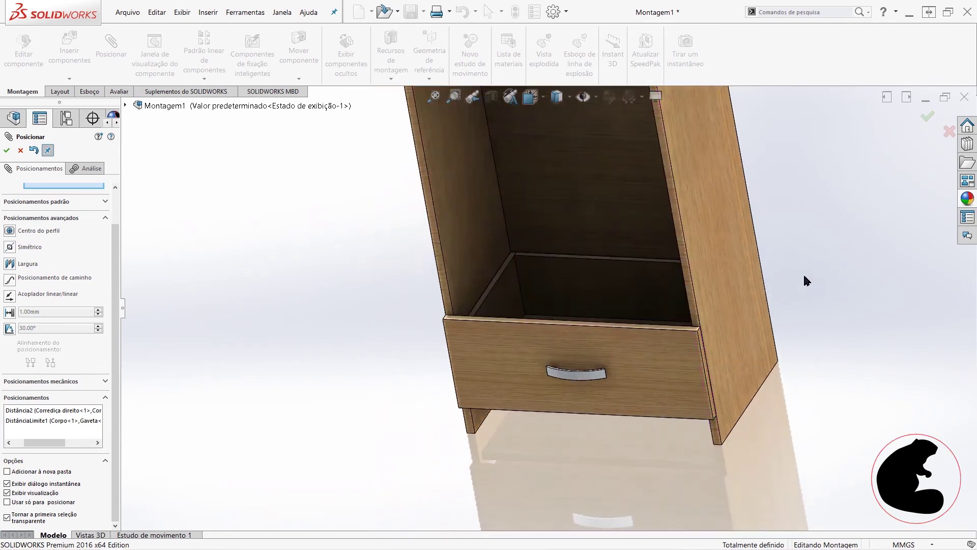
left_click(20, 150)
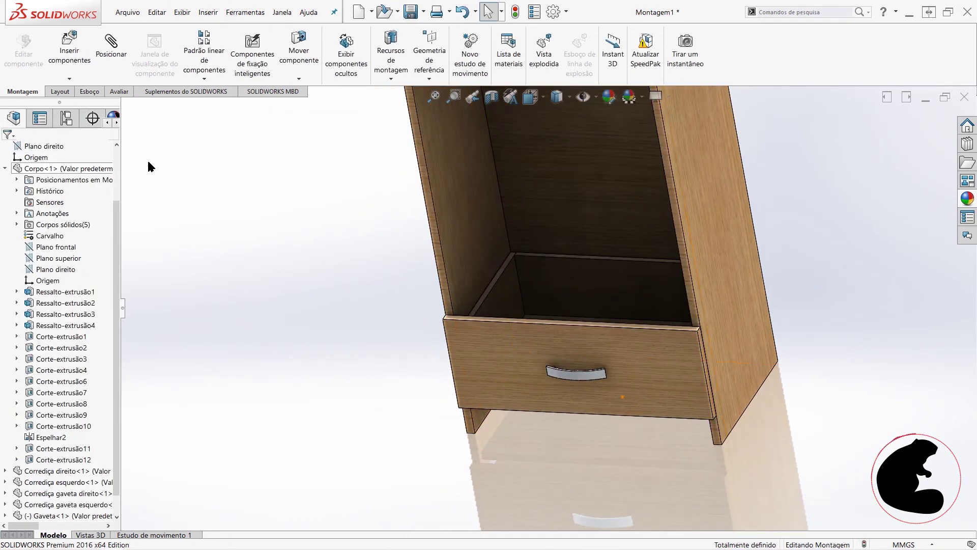
- Start a linear component pattern along the cabinet's vertical edge with 300 mm spacing
left_click(204, 51)
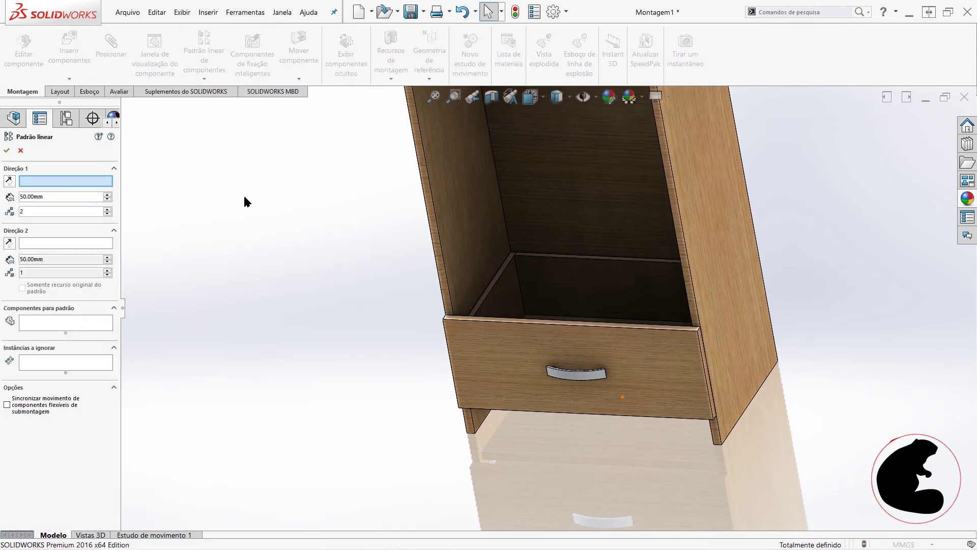
left_click(690, 277)
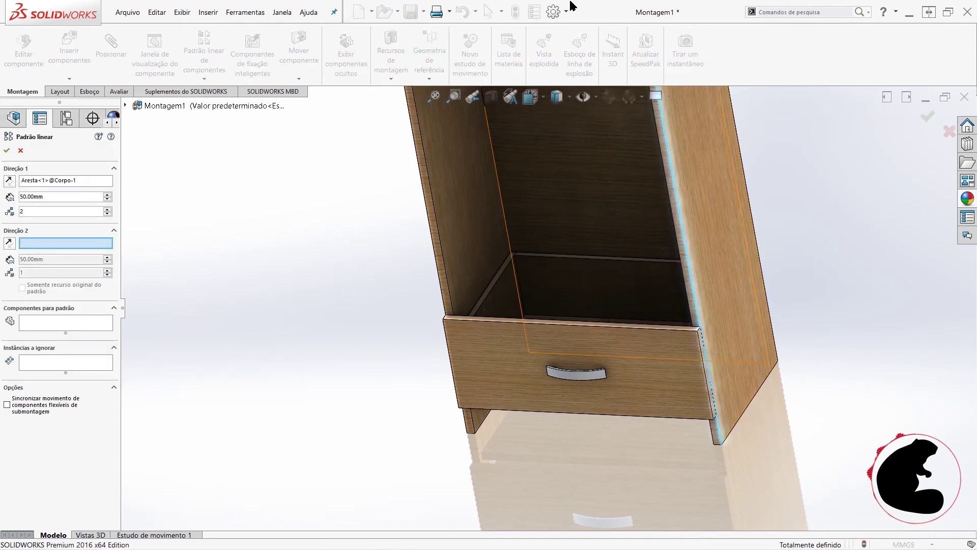
middle_click_drag(736, 370, 789, 331)
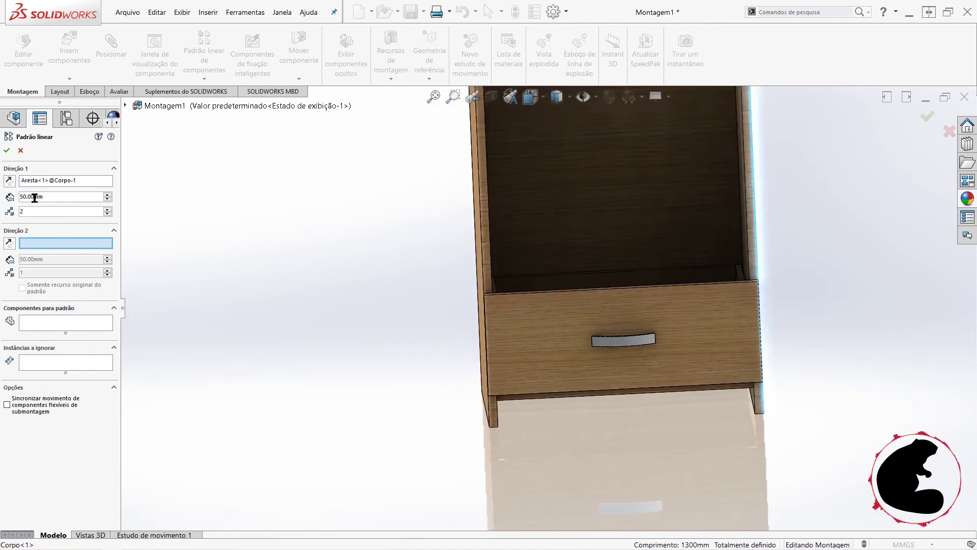
type("300")
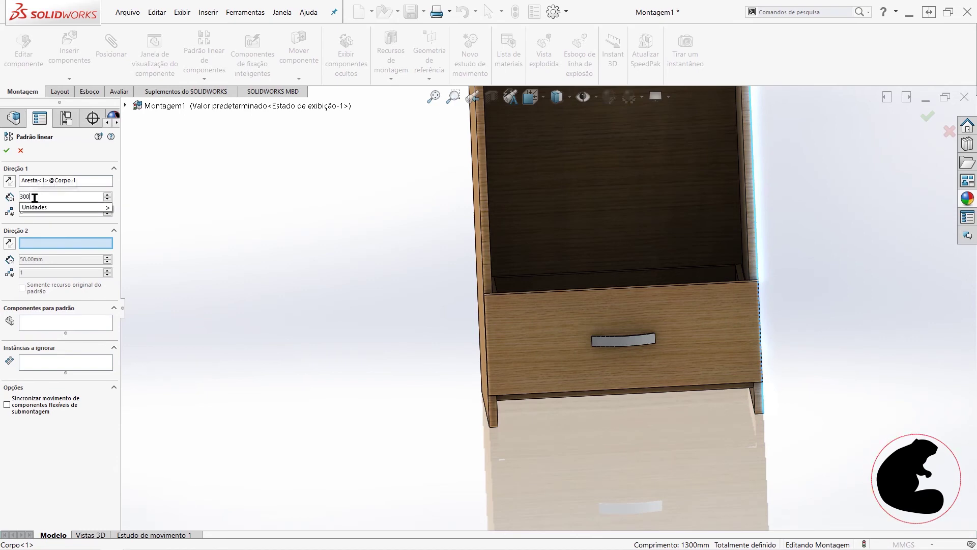
mouse_move(35, 206)
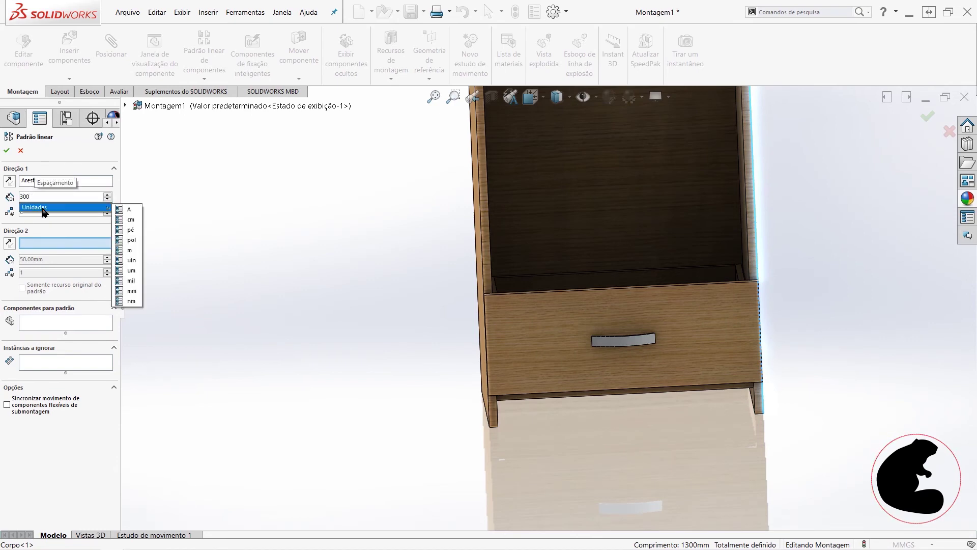
left_click(57, 320)
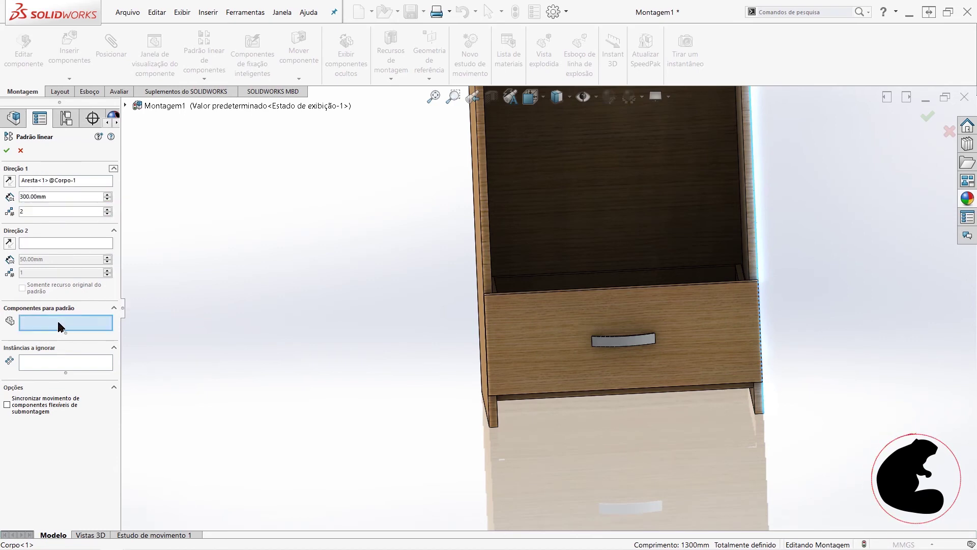
- Select the drawer, its handle and the four drawer and cabinet slides as pattern components
left_click(567, 322)
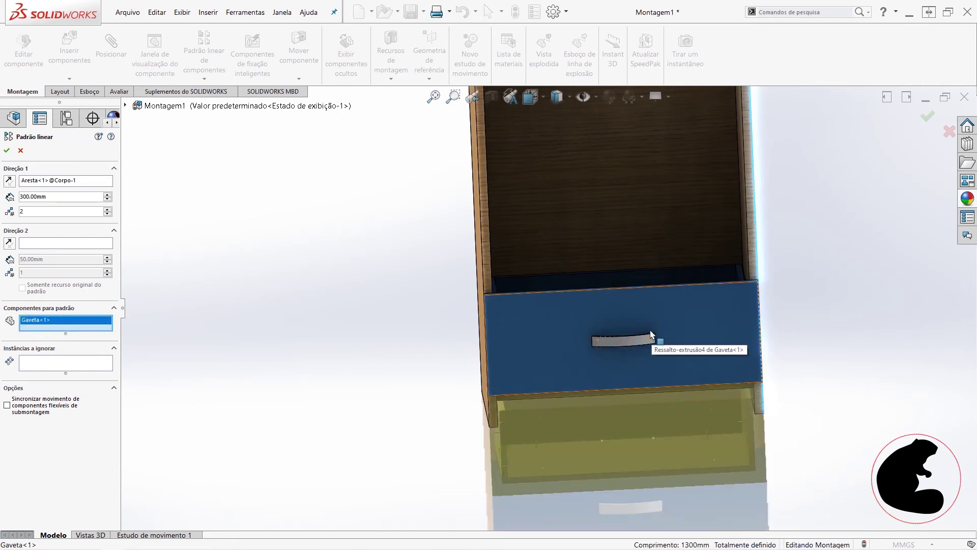
left_click(642, 344)
mouse_move(652, 332)
middle_mouse_down()
mouse_move(650, 394)
mouse_move(650, 366)
mouse_move(625, 356)
middle_mouse_up()
scroll(712, 336, "down", 2)
scroll(711, 337, "down", 2)
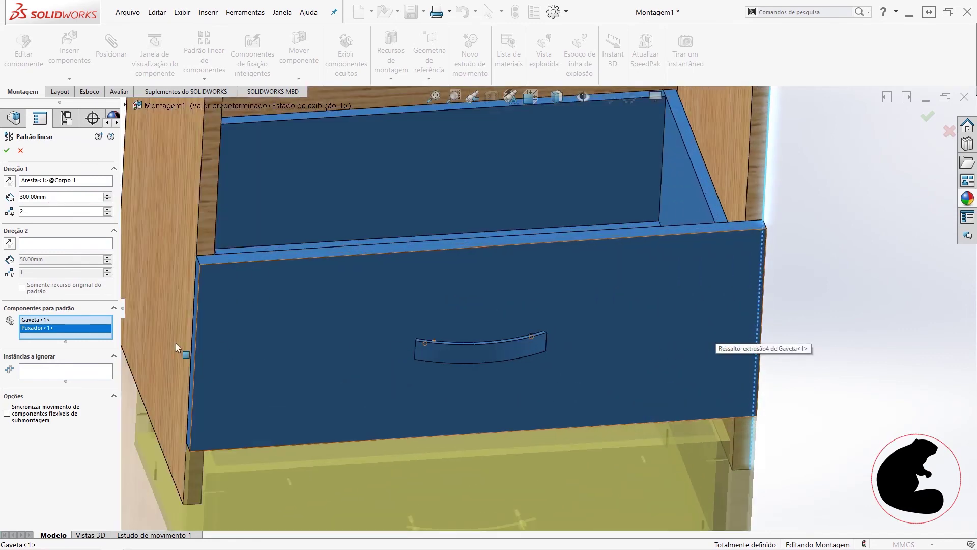
left_click(126, 105)
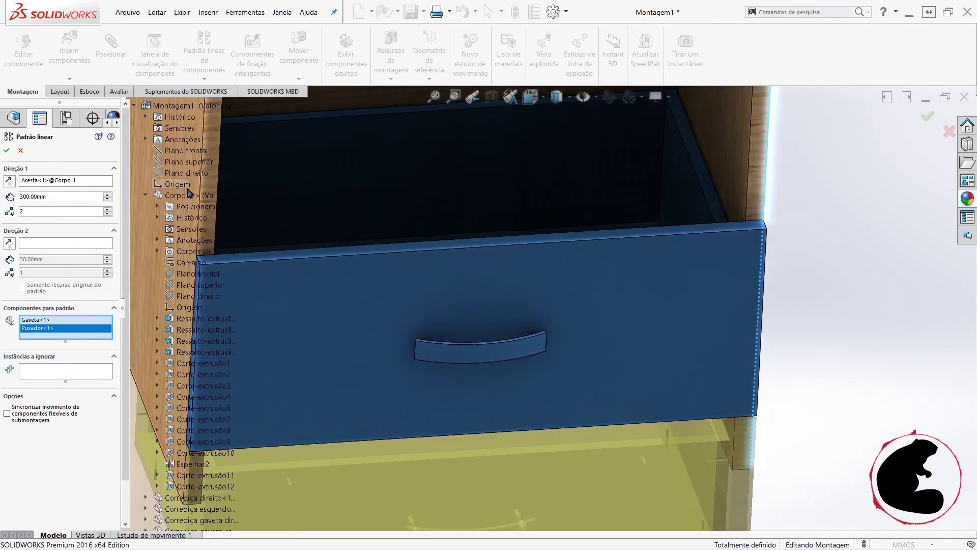
scroll(815, 331, "up", 5)
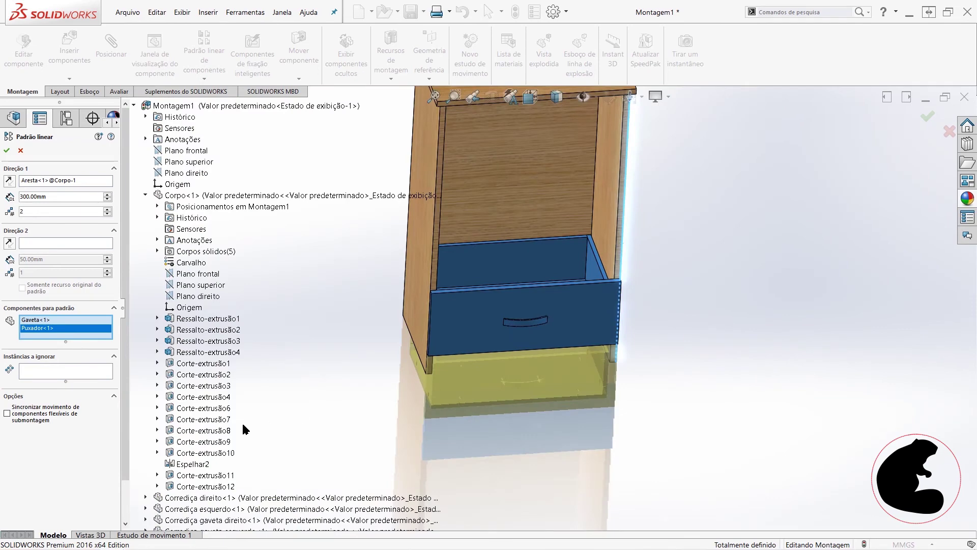
scroll(244, 429, "down", 2)
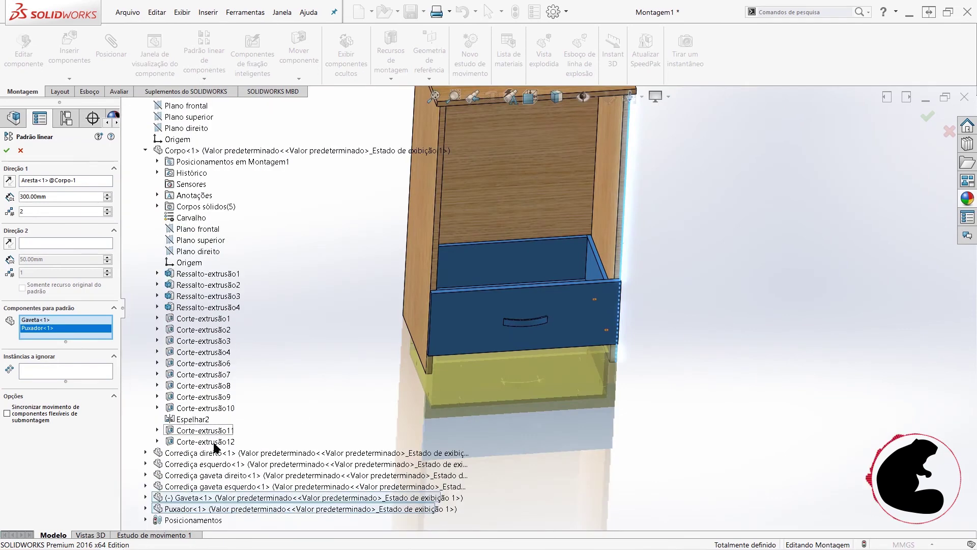
left_click(213, 487)
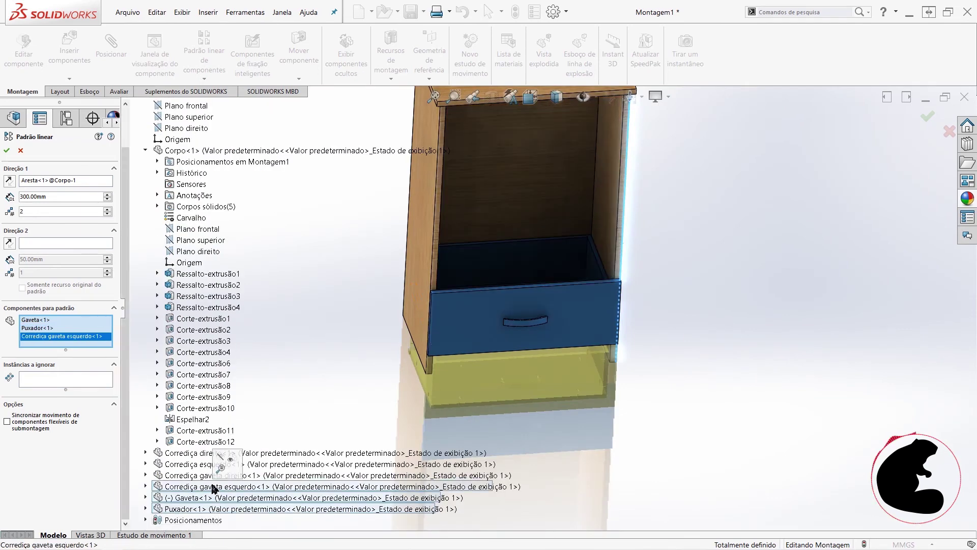
left_click(184, 464)
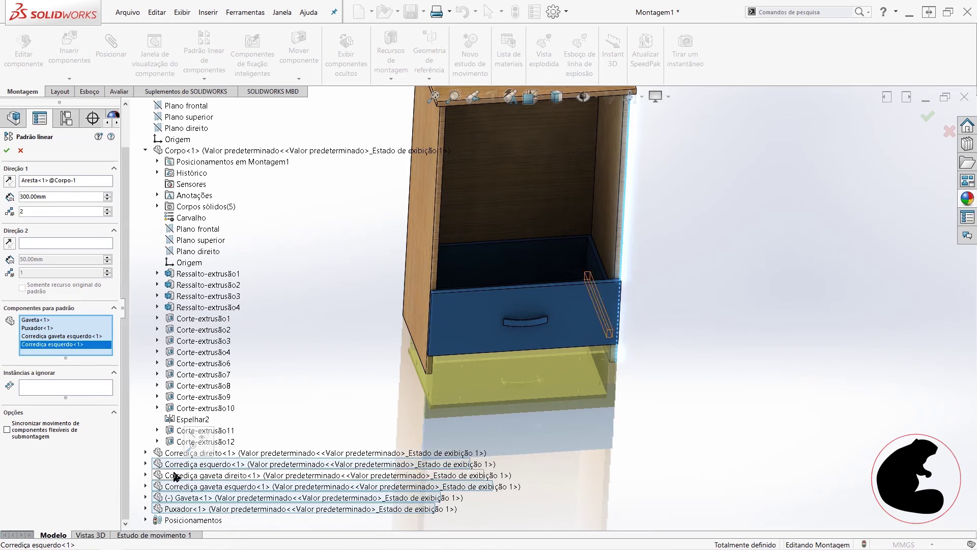
left_click(176, 452)
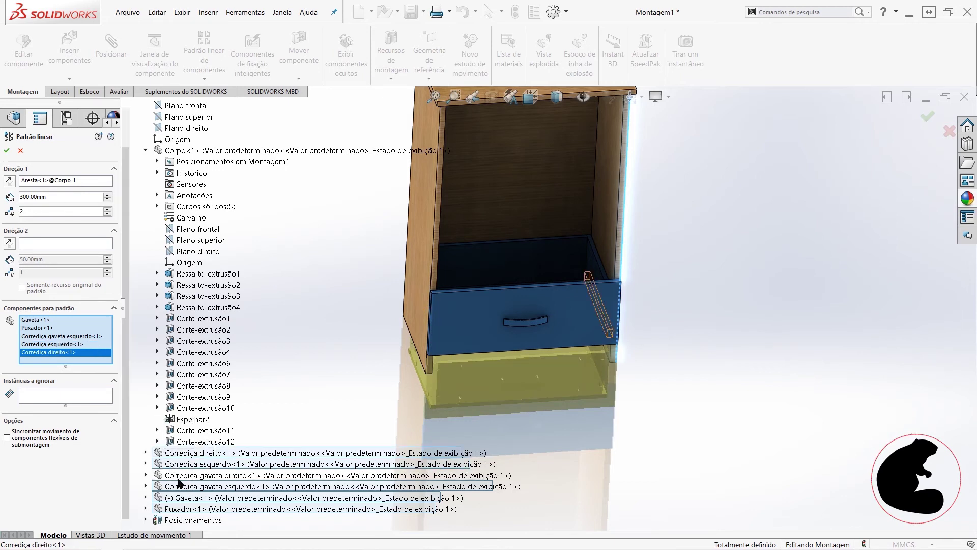
left_click(172, 477)
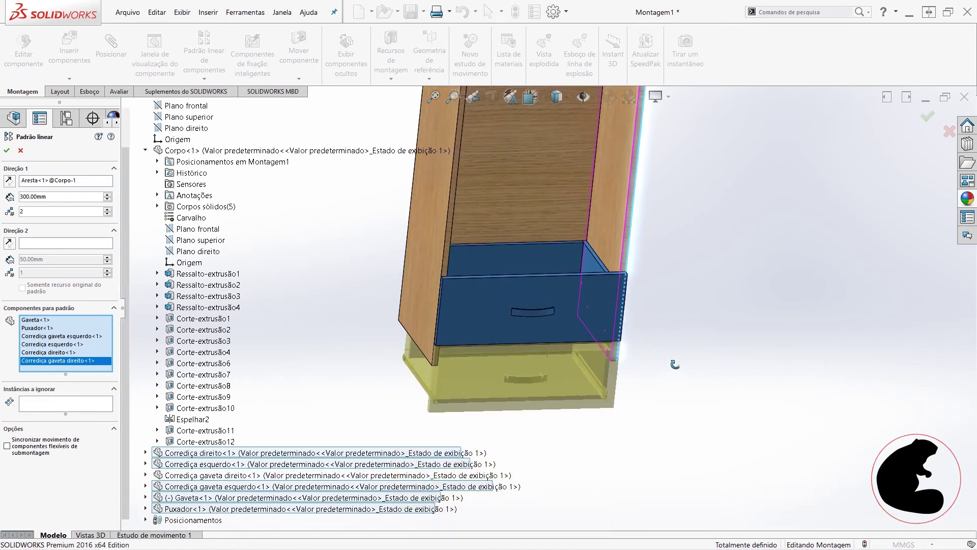
- Reverse the pattern direction upward and set the spacing to 310 mm
middle_click_drag(667, 389, 356, 305)
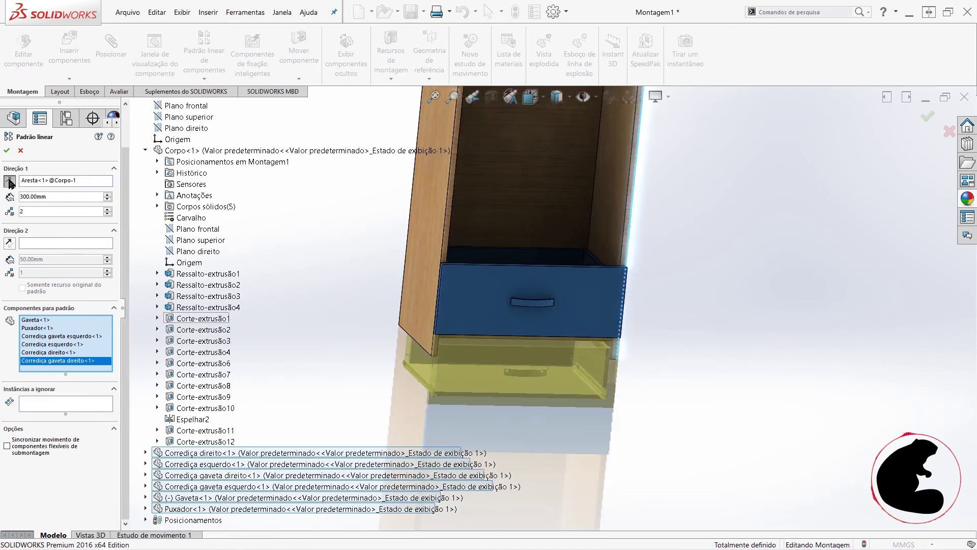
left_click(10, 181)
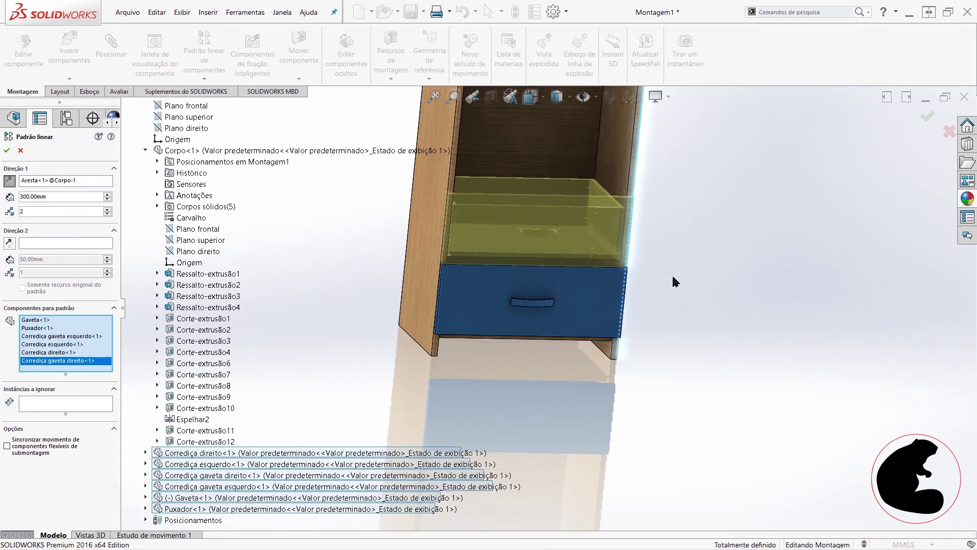
scroll(661, 260, "up", 3)
mouse_move(656, 244)
middle_mouse_down()
mouse_move(618, 202)
mouse_move(694, 224)
middle_mouse_up()
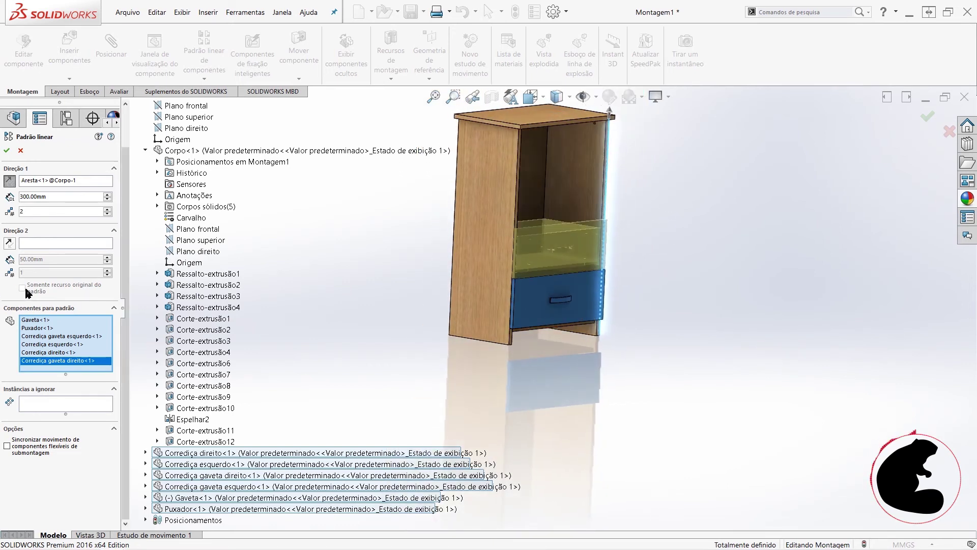
type("310")
key("Return")
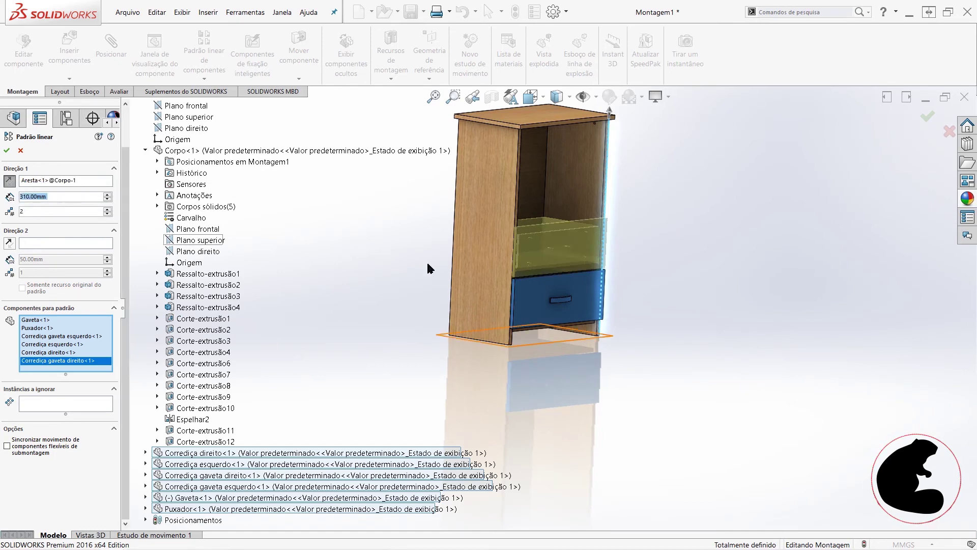
scroll(566, 265, "down", 2)
scroll(523, 295, "down", 2)
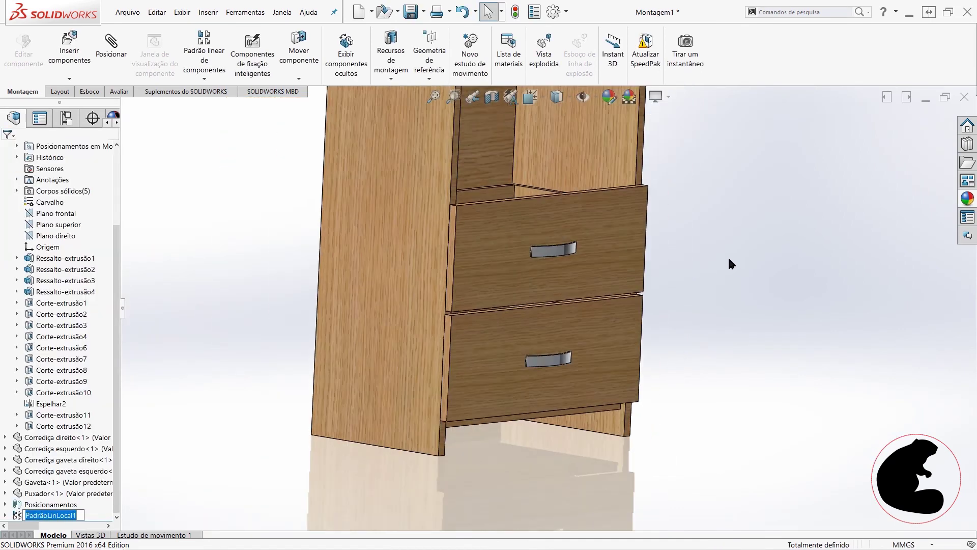
- Slide the lower drawer out and back in, then fit the cabinet front in view
mouse_move(731, 263)
middle_mouse_down()
mouse_move(694, 247)
mouse_move(674, 258)
mouse_move(711, 277)
middle_mouse_up()
left_click(559, 250)
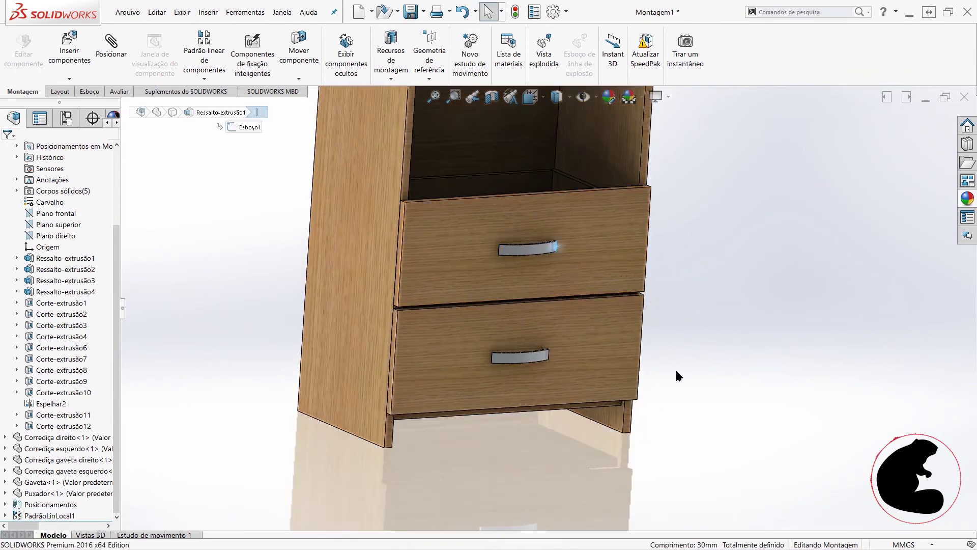
left_click_drag(609, 376, 603, 392)
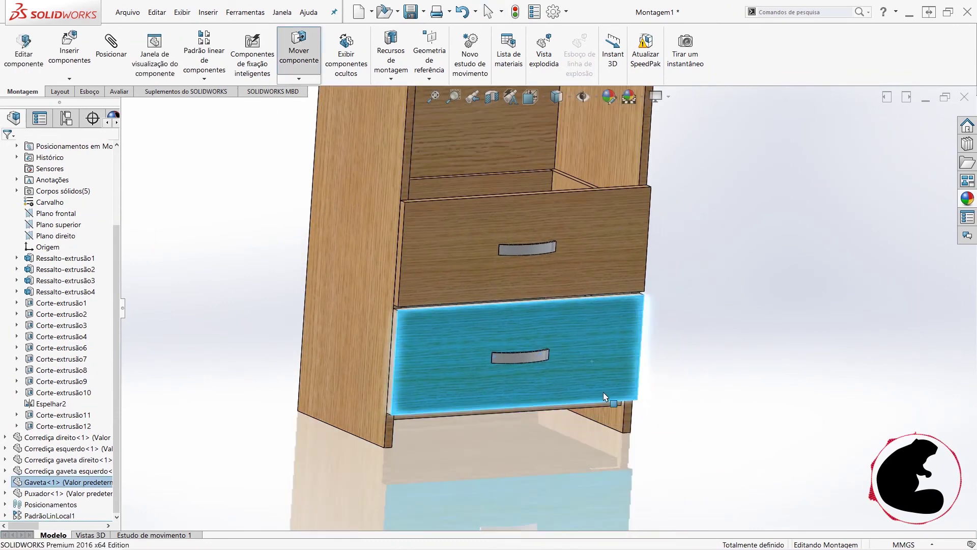
left_click(738, 290)
key("ctrl+1")
key("Escape")
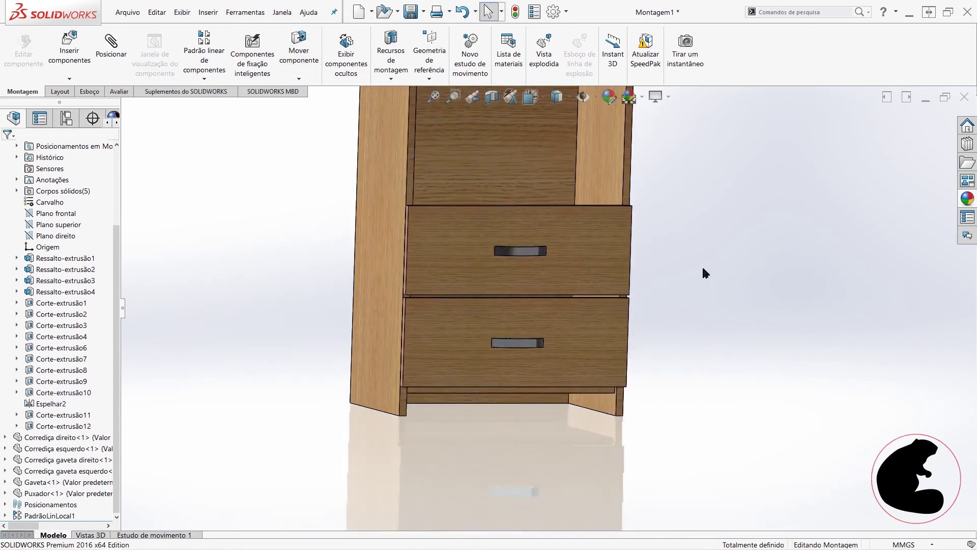
key("f")
scroll(560, 249, "down", 3)
scroll(560, 249, "down", 3)
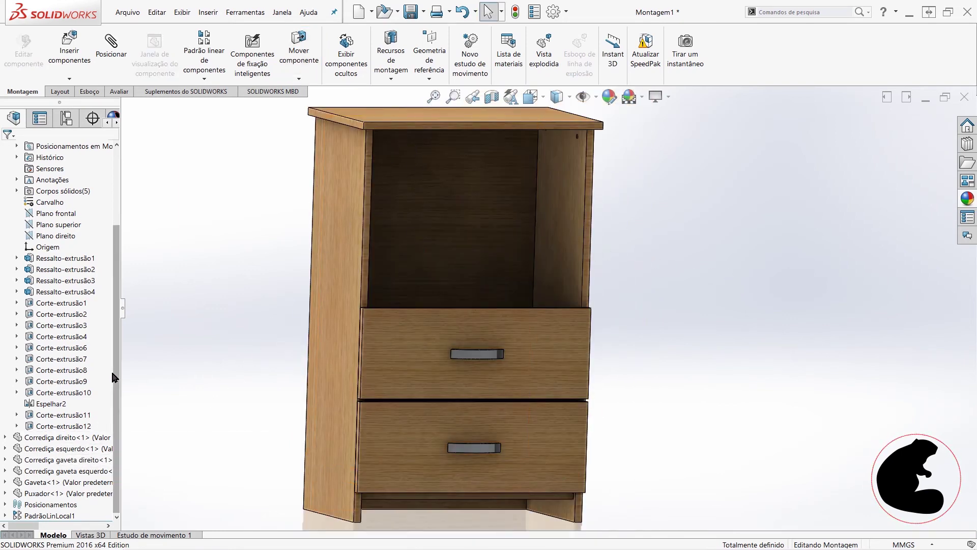
scroll(14, 201, "up", 1)
scroll(14, 203, "up", 2)
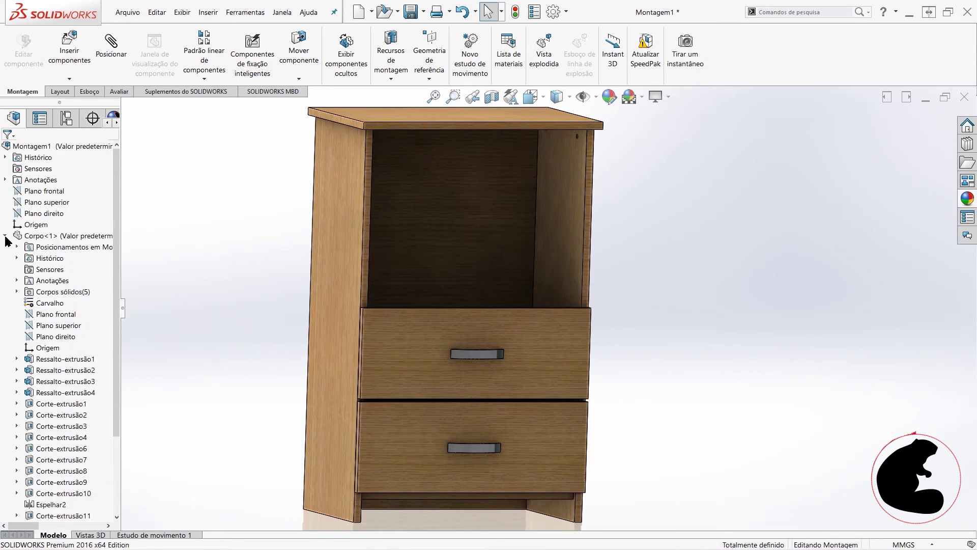
- Collapse Corpo<1> in the tree and open the context menu of PadrãoLinLocal1
left_click(4, 236)
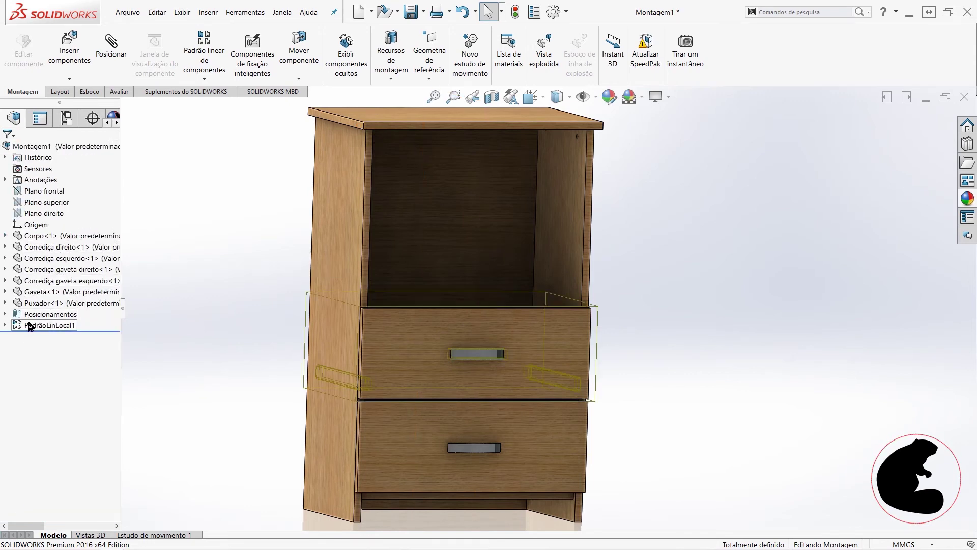
left_click(5, 326)
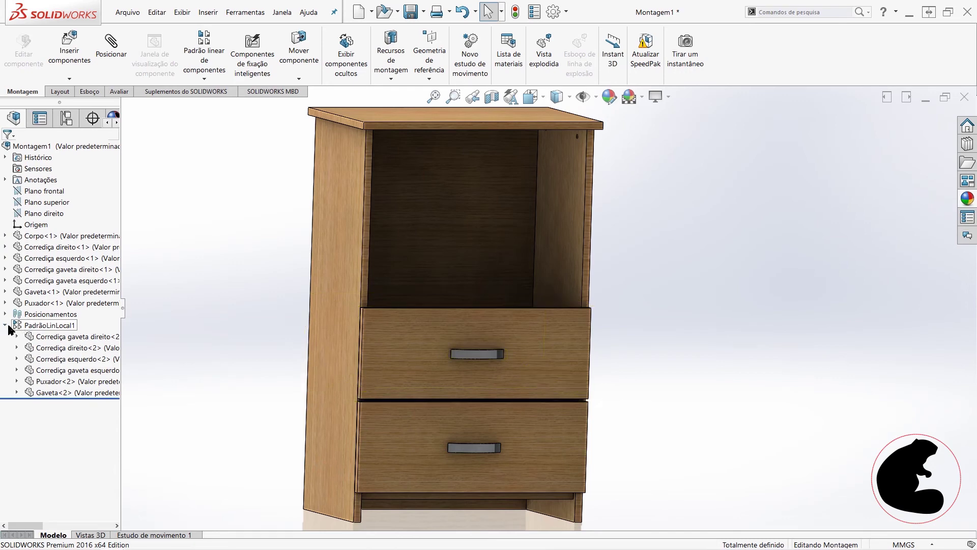
left_click(5, 326)
right_click(17, 328)
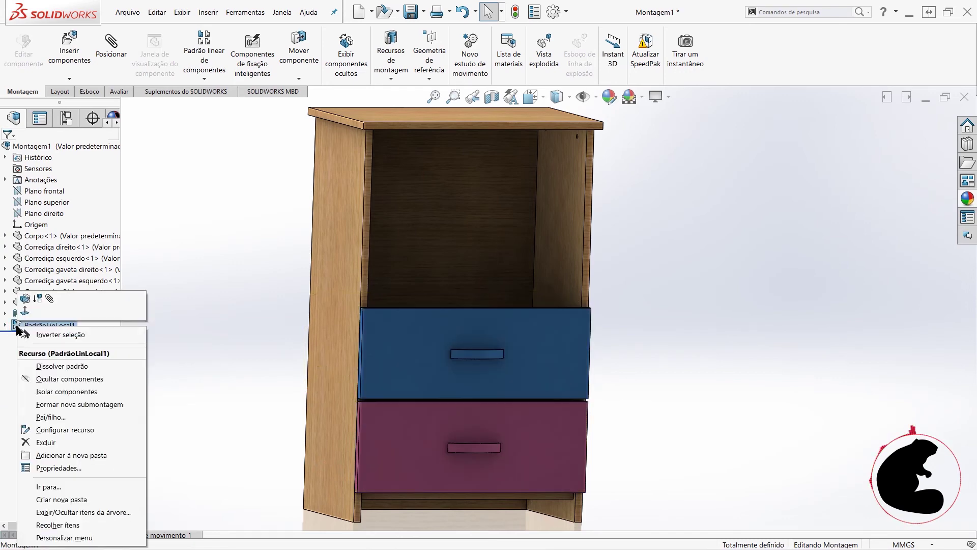
- Edit PadrãoLinLocal1 to 4 instances and view the cabinet from the front
left_click(24, 299)
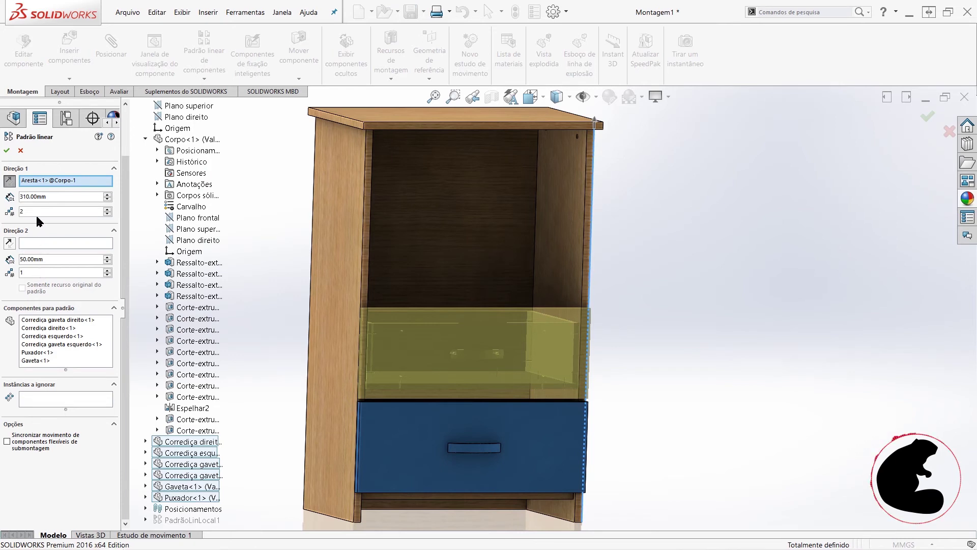
left_click(107, 209)
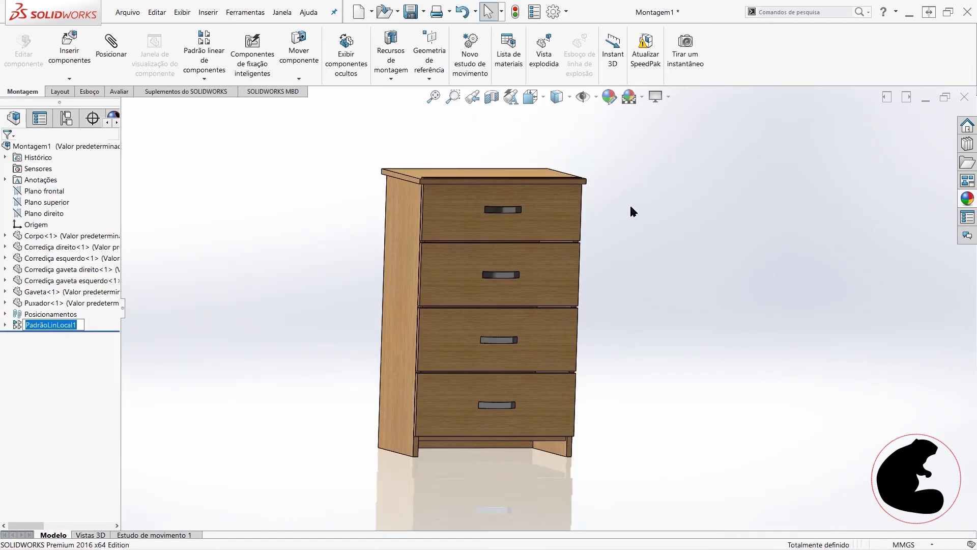
key("ctrl+1")
scroll(441, 198, "down", 3)
middle_click_drag(441, 198, 400, 176)
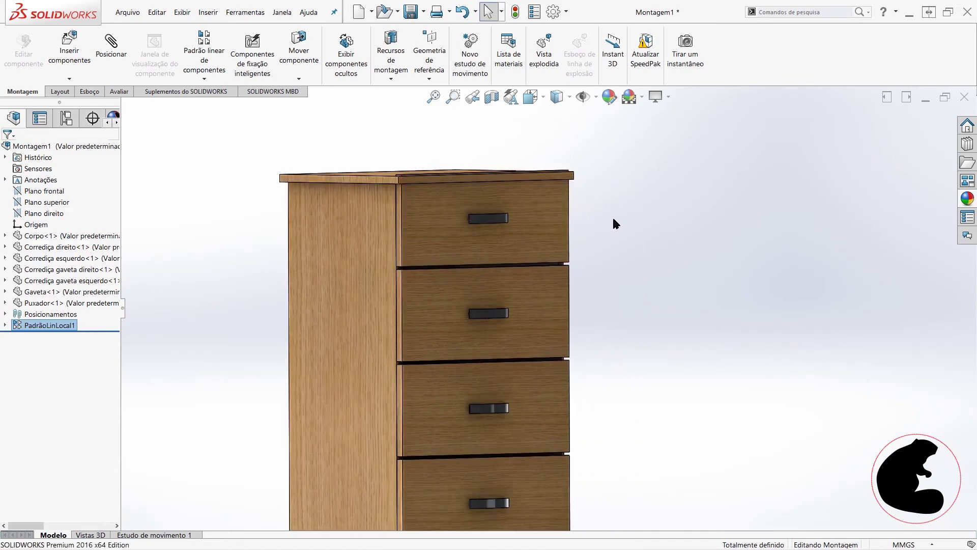
middle_click_drag(612, 216, 582, 233)
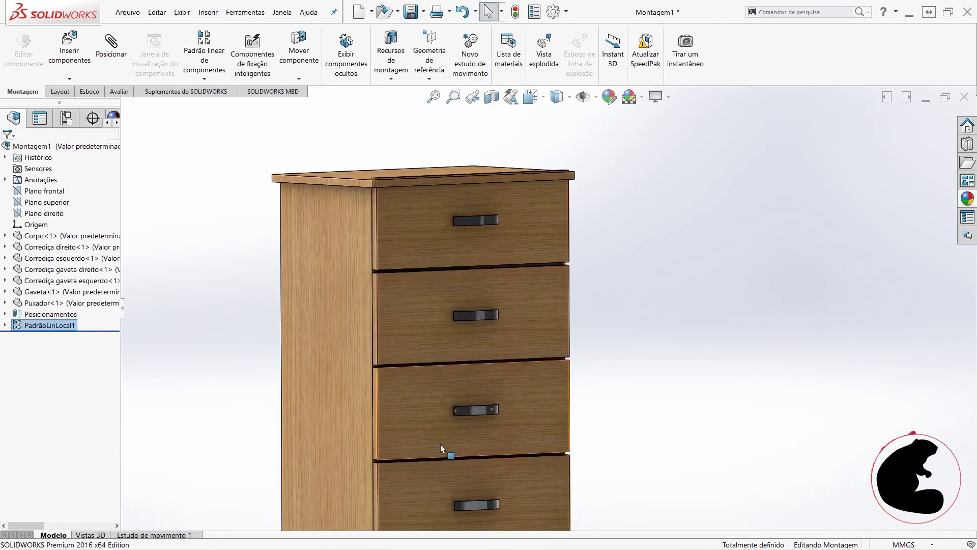
- Orbit and zoom around the cabinet to inspect the four stacked drawers
scroll(580, 351, "up", 3)
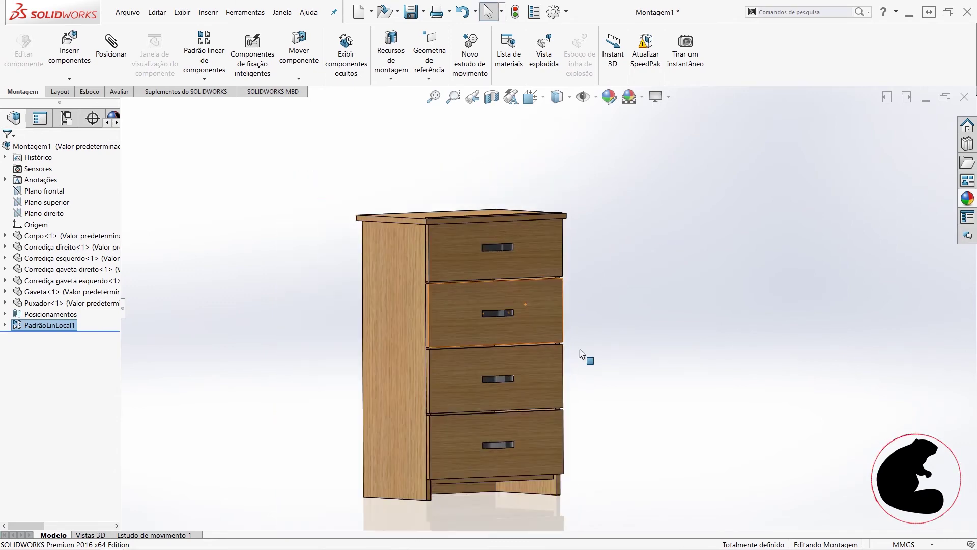
middle_click_drag(635, 372, 529, 501)
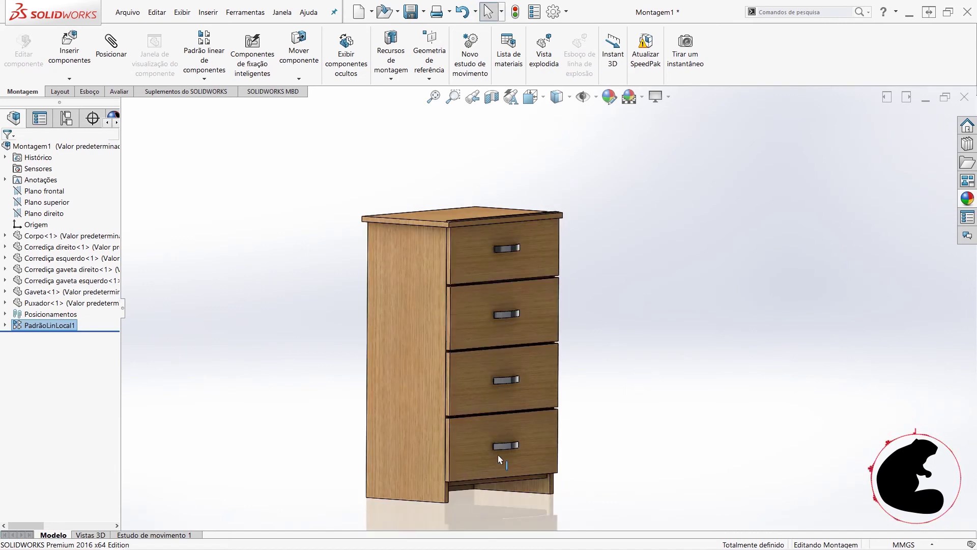
middle_click_drag(578, 267, 488, 439)
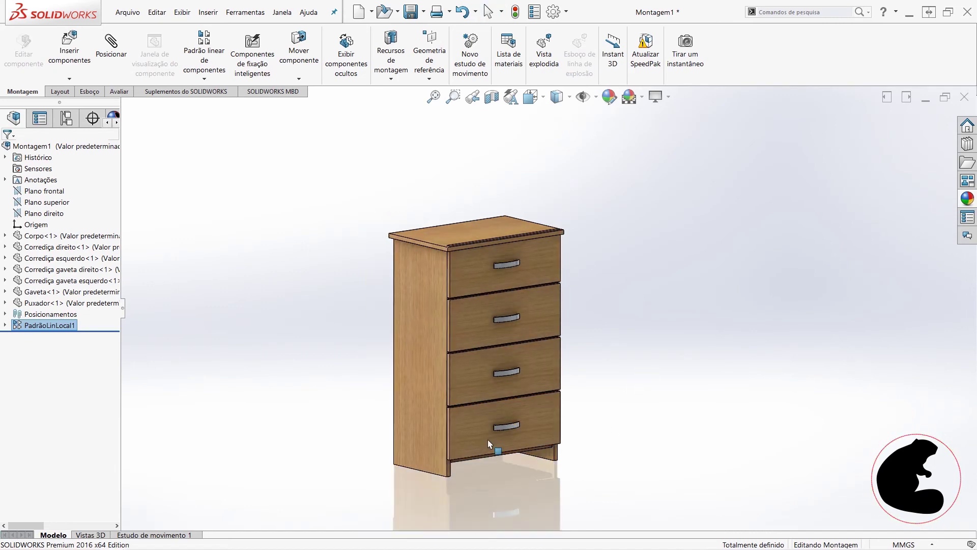
scroll(484, 259, "down", 1)
scroll(448, 285, "down", 4)
scroll(433, 275, "down", 2)
scroll(439, 261, "down", 2)
scroll(439, 261, "up", 1)
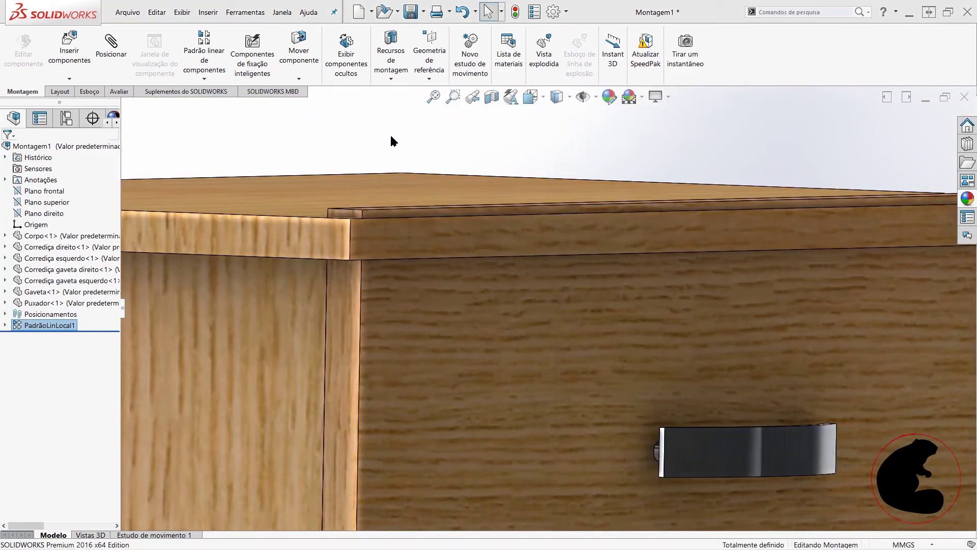
left_click(119, 91)
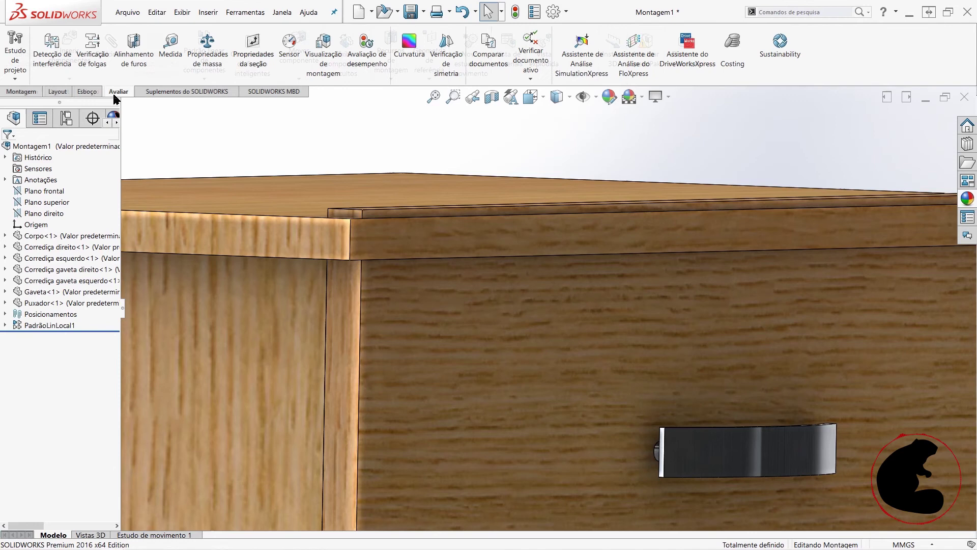
- Measure from the cabinet's top face to the top strip, showing a 30 mm gap
left_click(162, 47)
middle_click_drag(382, 239, 371, 217)
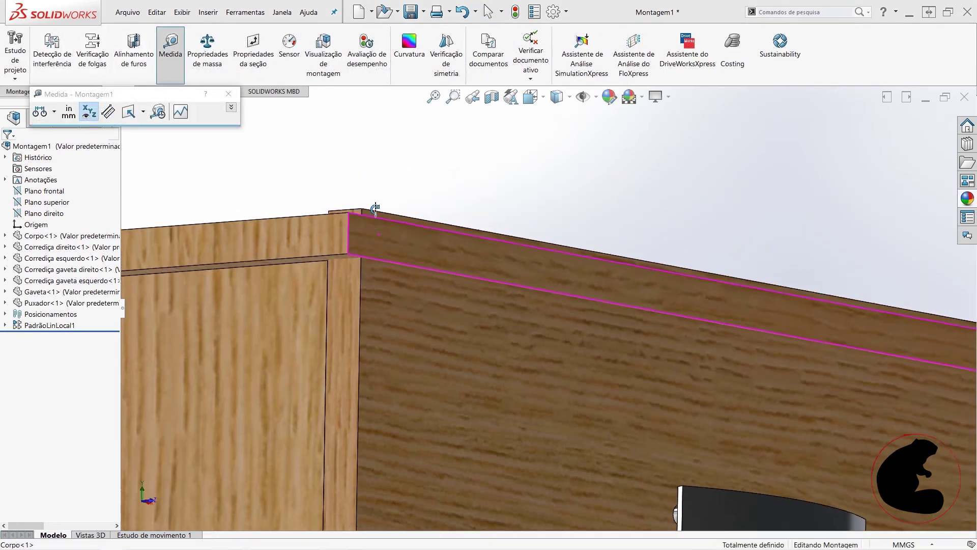
left_click(341, 259)
middle_click_drag(341, 260, 397, 157)
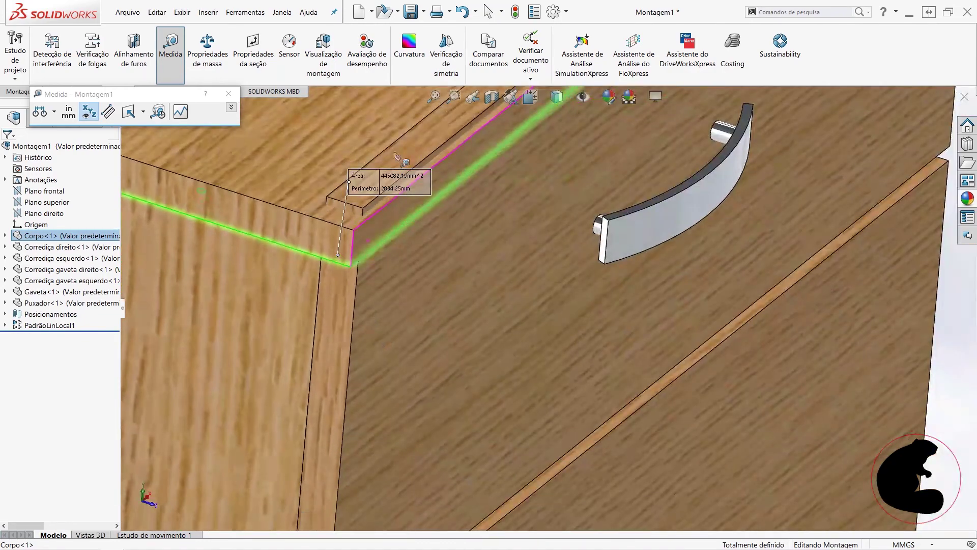
left_click(410, 145)
scroll(415, 175, "up", 3)
middle_click_drag(417, 220, 524, 218)
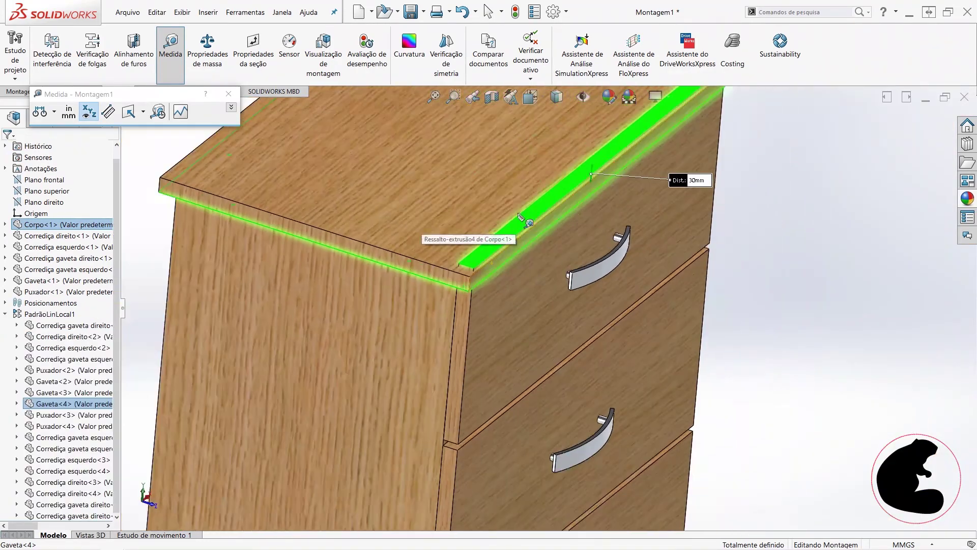
scroll(661, 220, "down", 3)
scroll(610, 267, "down", 1)
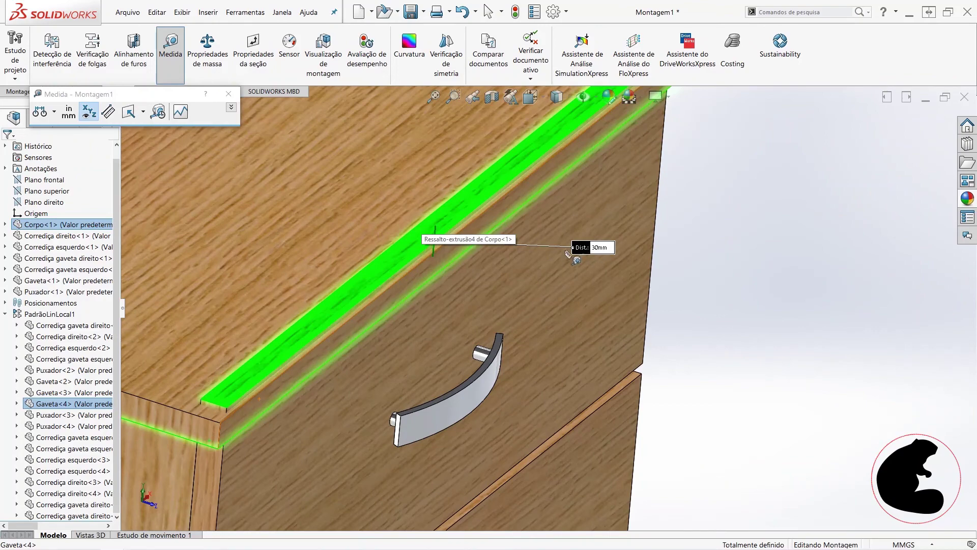
scroll(539, 317, "up", 3)
middle_click_drag(509, 322, 501, 286)
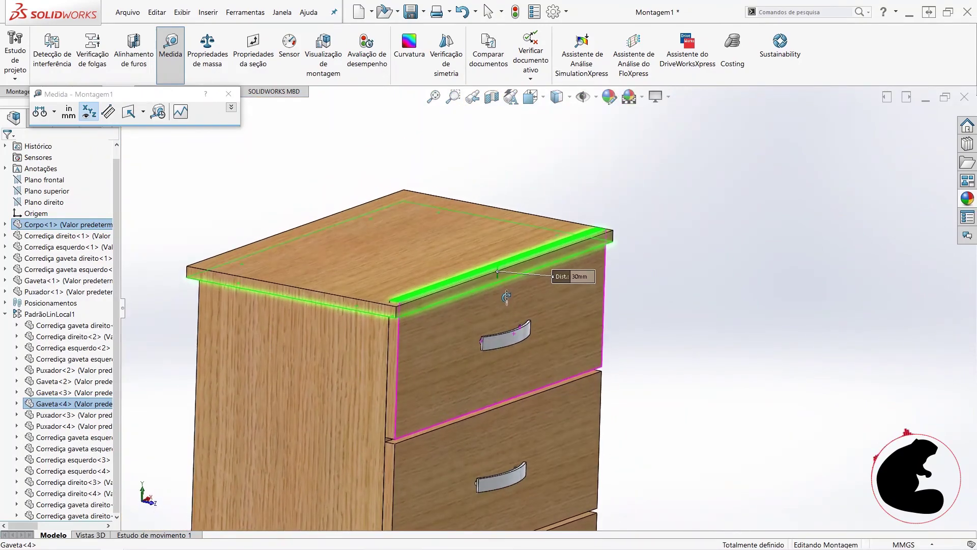
scroll(438, 387, "up", 2)
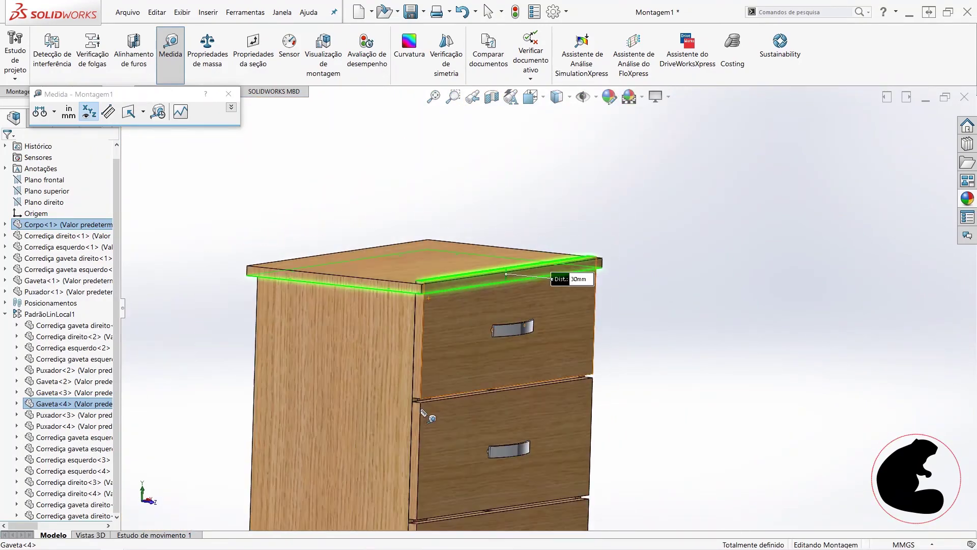
scroll(443, 422, "up", 1)
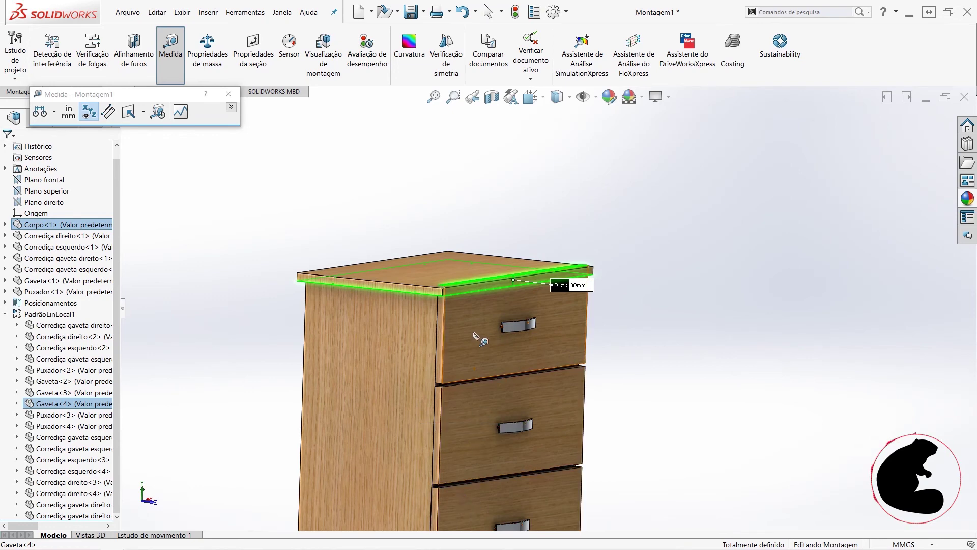
scroll(488, 400, "down", 2)
scroll(478, 402, "down", 4)
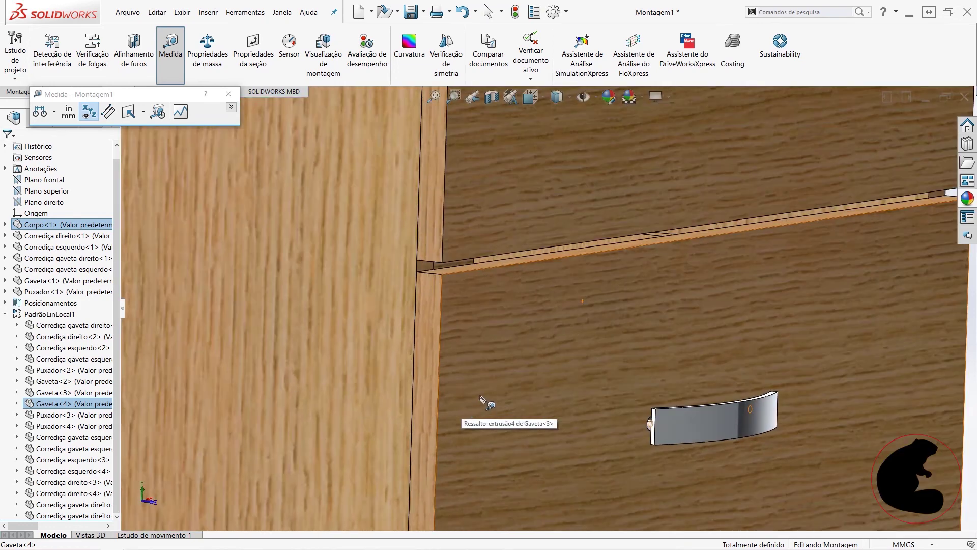
scroll(476, 392, "down", 1)
- Pick the top drawer face to check its clearance, then close the Measure tool
left_click(476, 388)
scroll(476, 388, "down", 1)
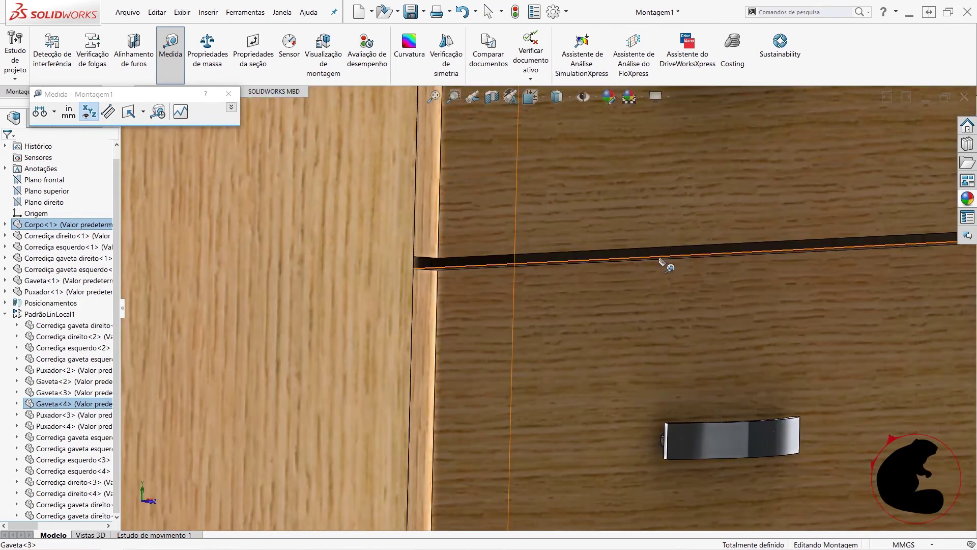
scroll(665, 261, "up", 3)
scroll(789, 295, "up", 2)
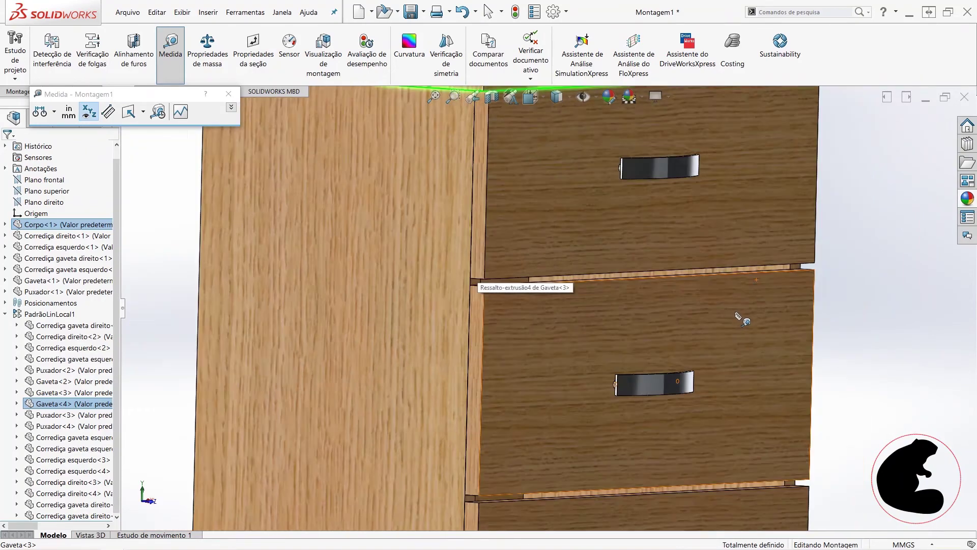
scroll(661, 300, "up", 2)
scroll(637, 459, "up", 2)
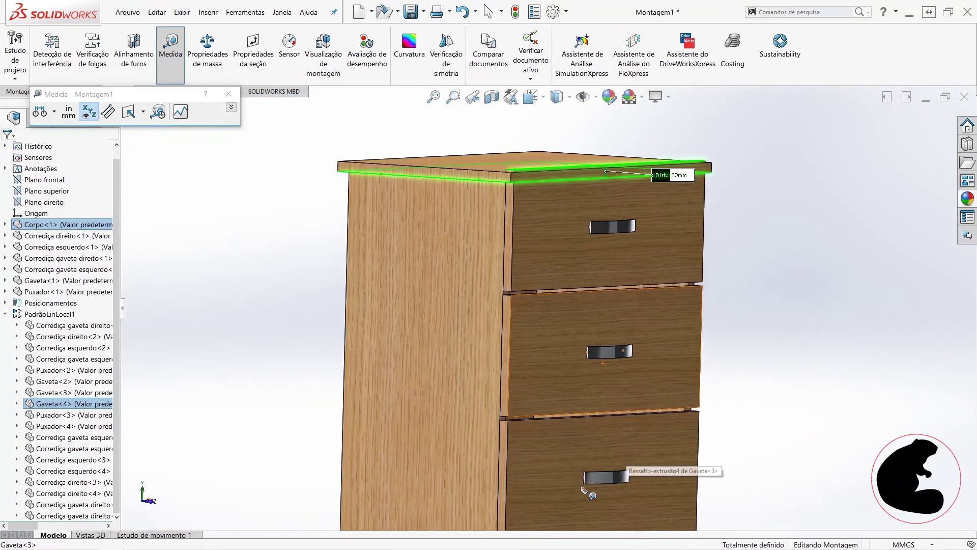
scroll(572, 451, "up", 1)
scroll(568, 437, "up", 1)
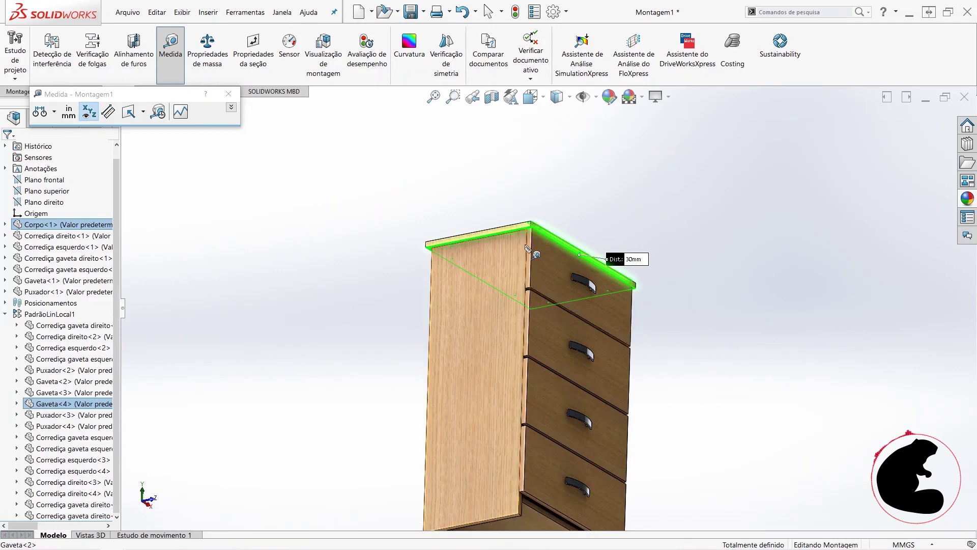
mouse_move(567, 436)
middle_mouse_down()
mouse_move(532, 318)
mouse_move(587, 243)
middle_mouse_up()
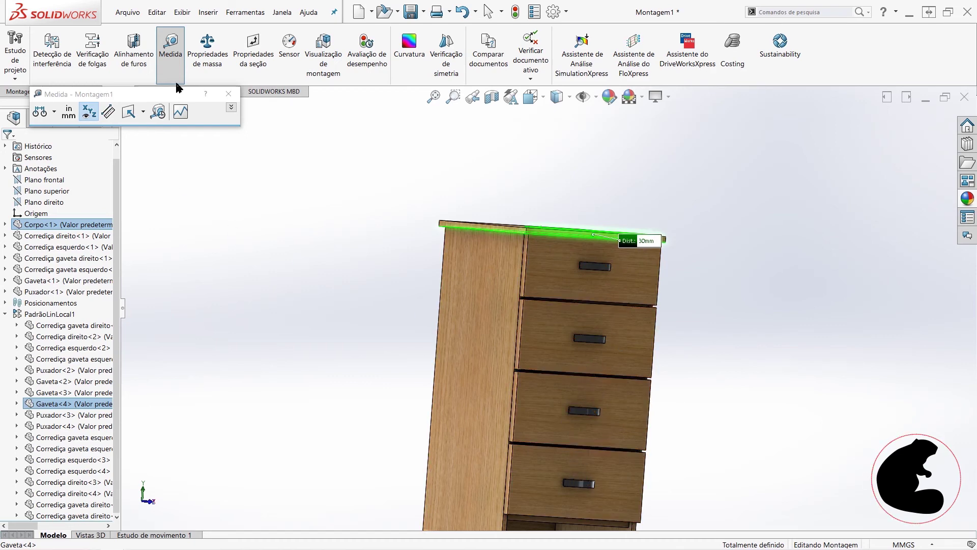
left_click(181, 57)
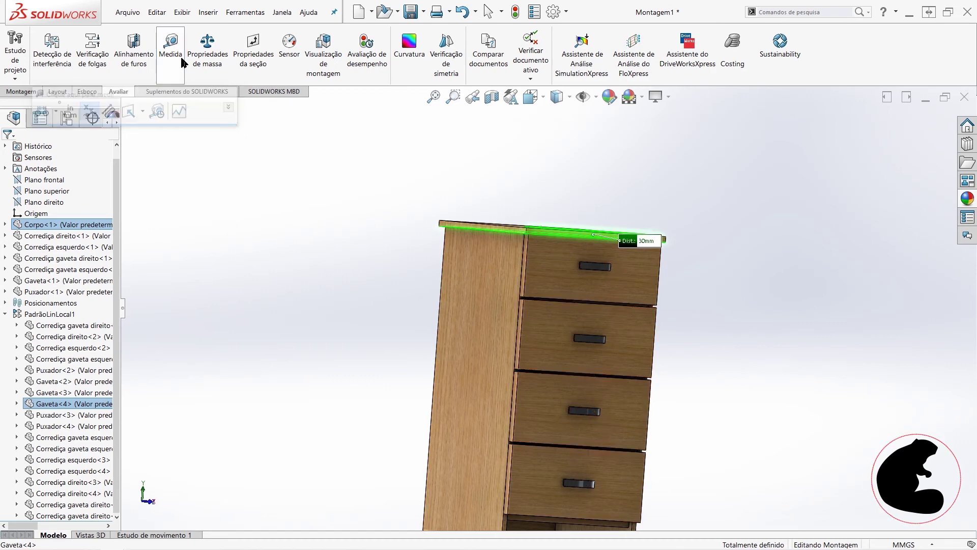
- Open the Gaveta<4> drawer component as a separate part
left_click(628, 282)
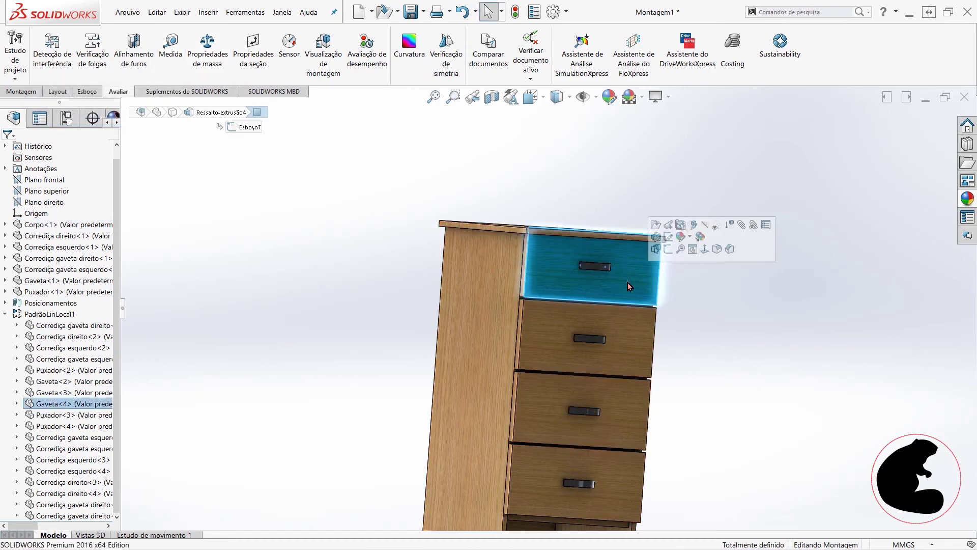
right_click(56, 406)
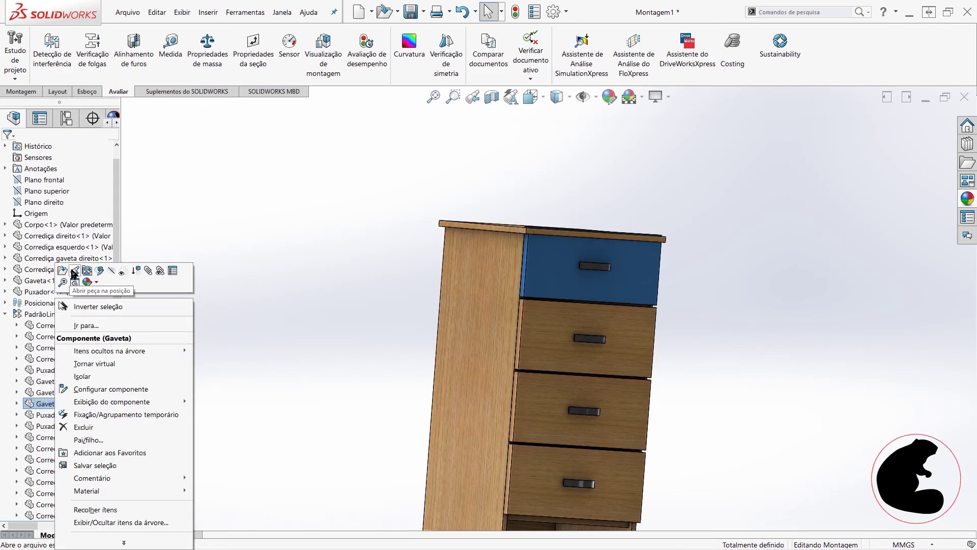
left_click(75, 275)
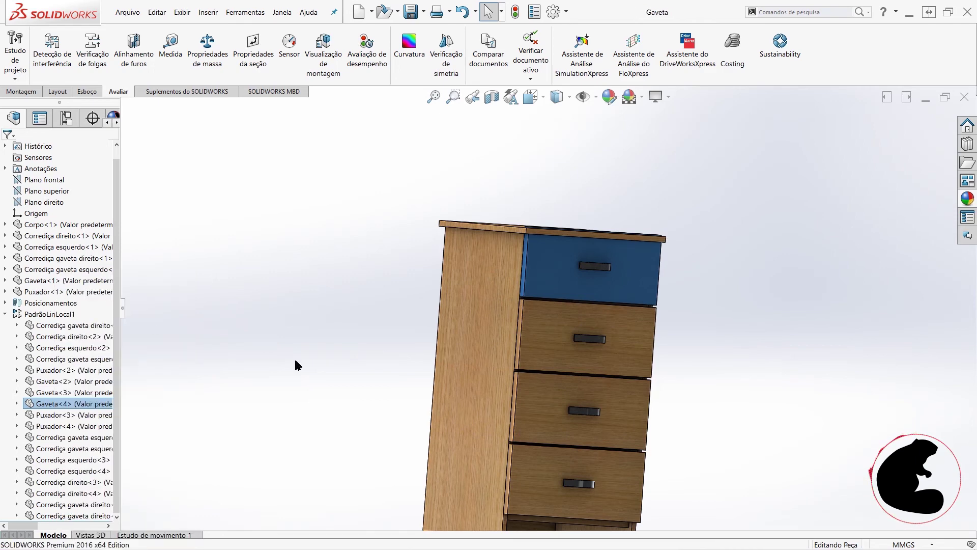
middle_click_drag(701, 396, 816, 294)
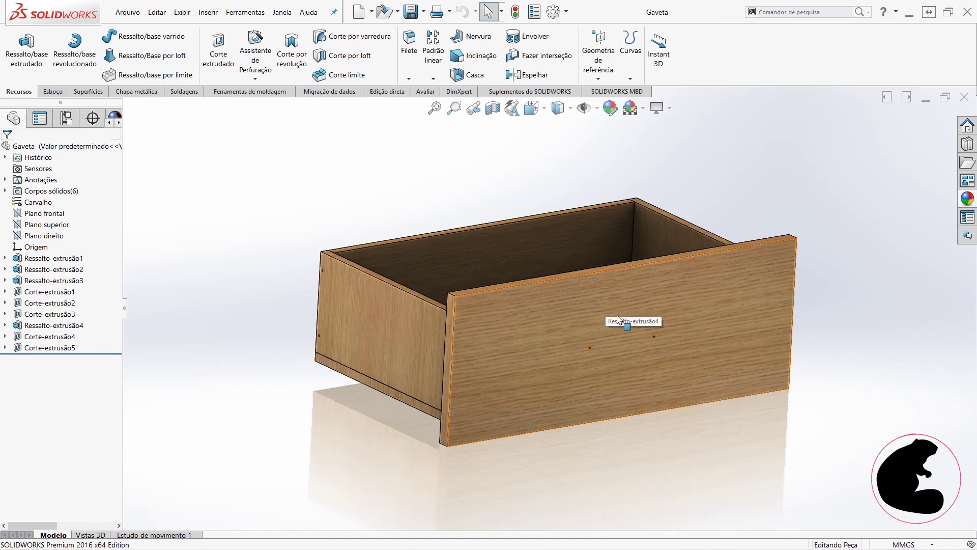
middle_click_drag(612, 315, 615, 321)
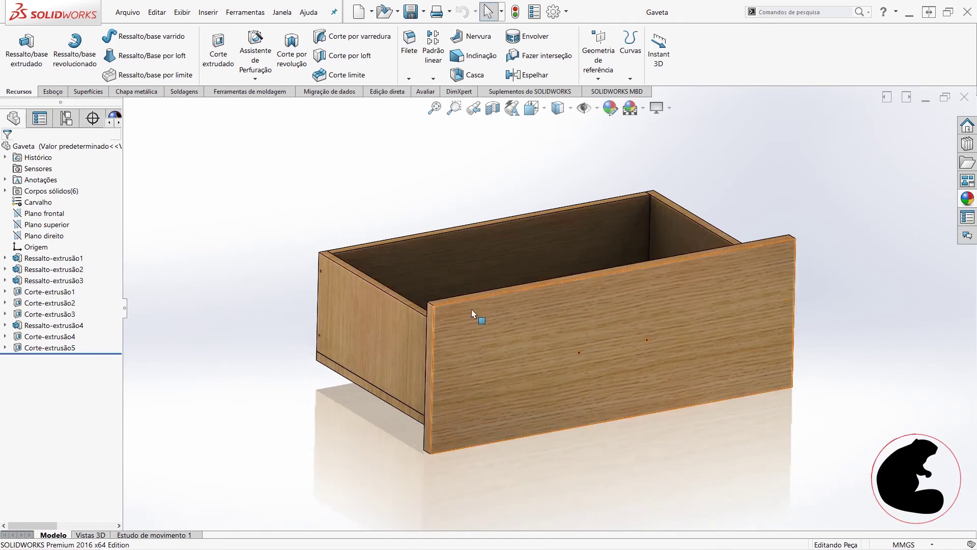
- Edit Esboço7 of Ressalto-extrusão4, changing the 300 height dimension to 290, and rebuild
left_click(70, 327)
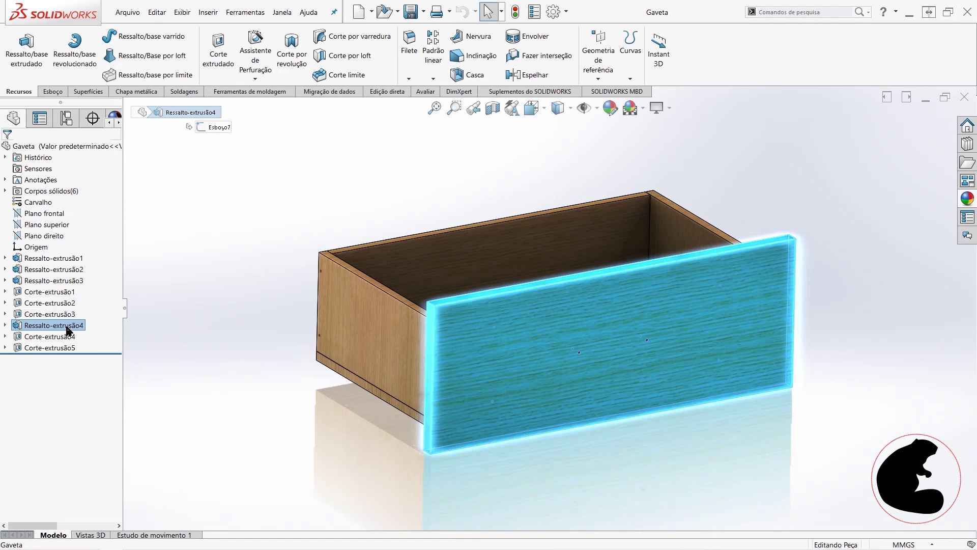
right_click(70, 330)
left_click(83, 302)
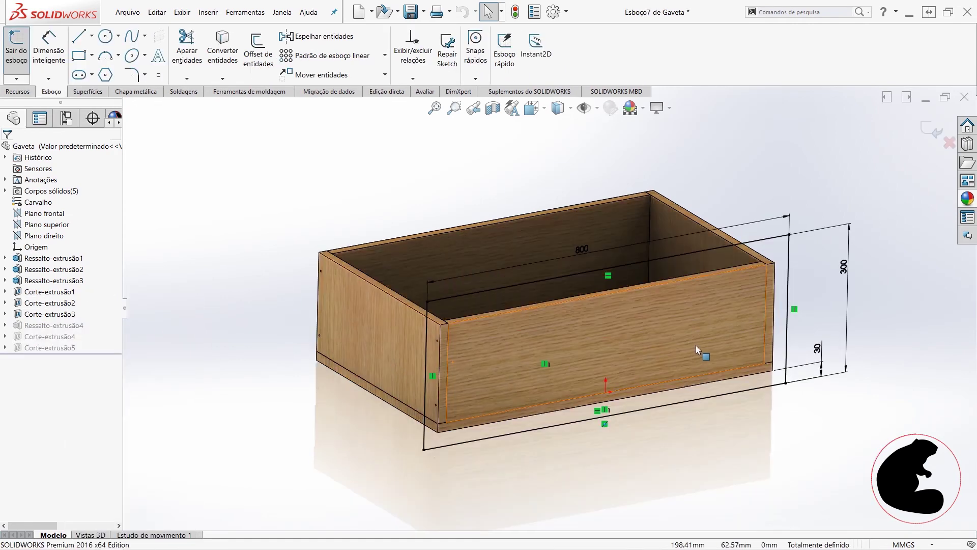
middle_click_drag(875, 341, 855, 307)
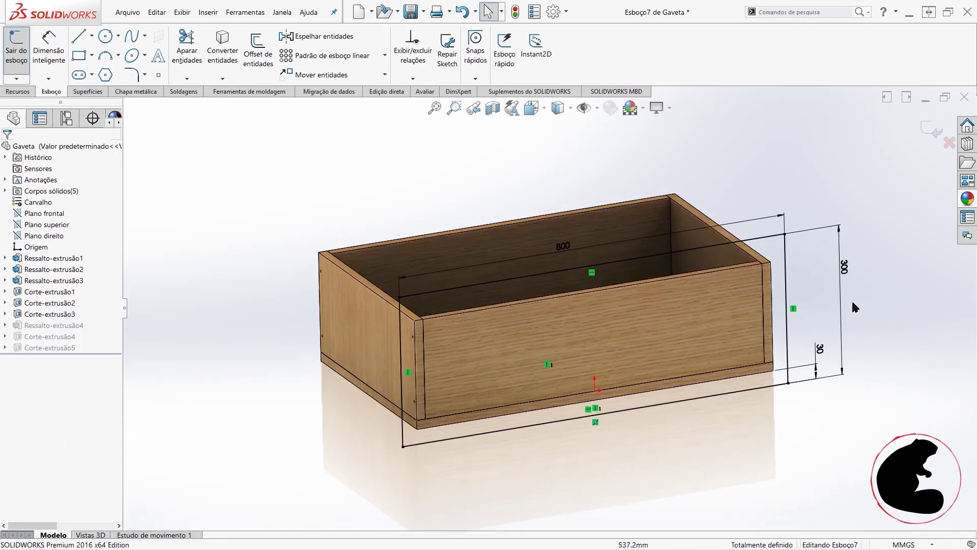
double_click(843, 266)
type("290")
key("Return")
mouse_move(847, 376)
middle_mouse_down()
mouse_move(813, 340)
mouse_move(857, 329)
middle_mouse_up()
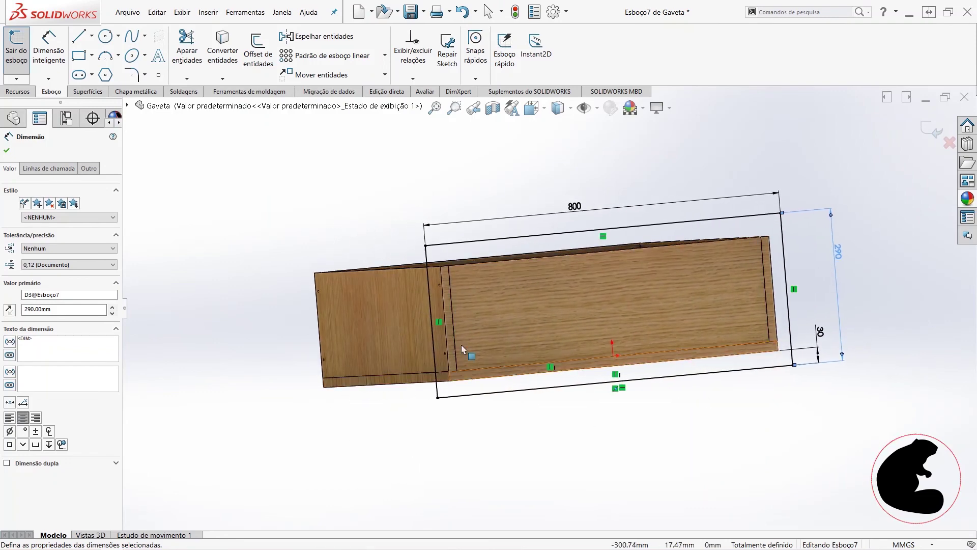
middle_click_drag(776, 396, 568, 363)
scroll(816, 342, "down", 2)
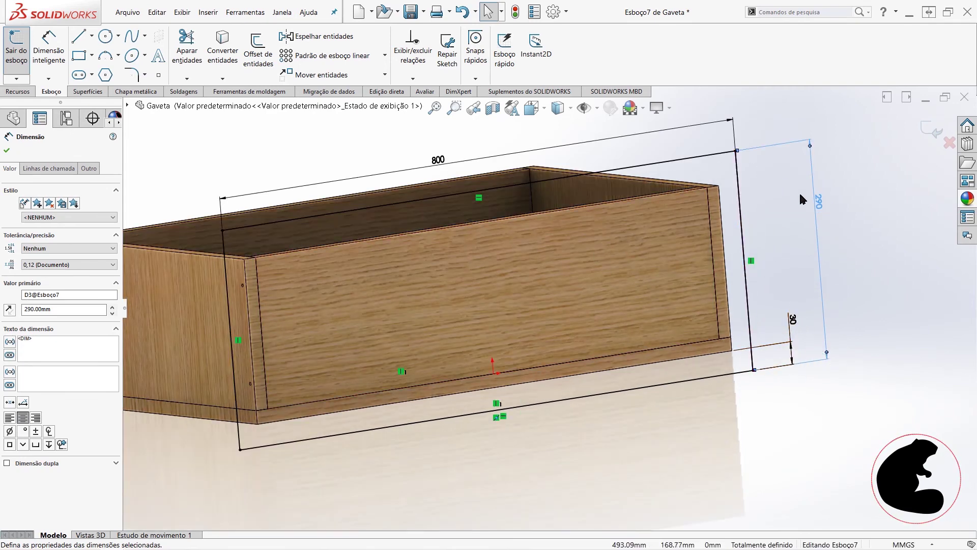
left_click(20, 49)
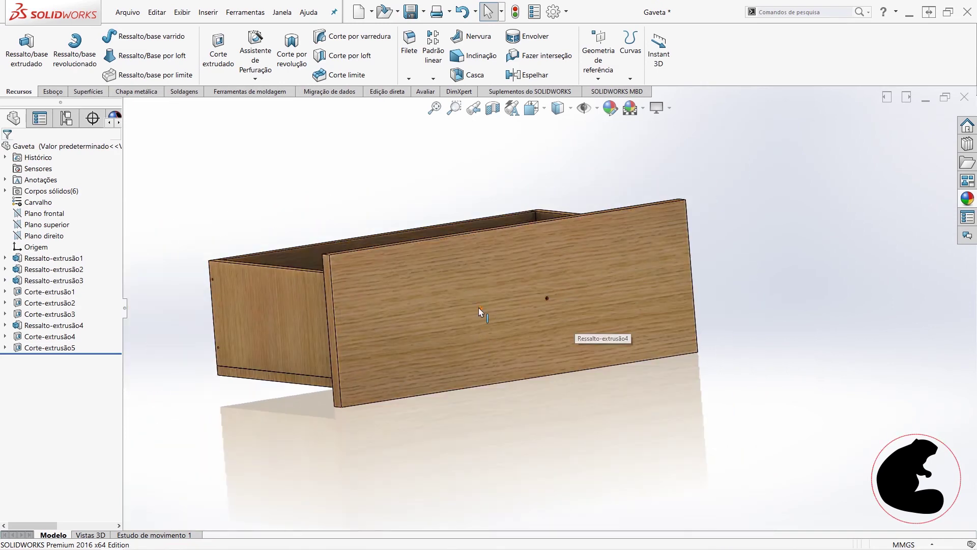
- Inspect the updated drawer, save the Gaveta part and return to the assembly
middle_click_drag(607, 326, 414, 315)
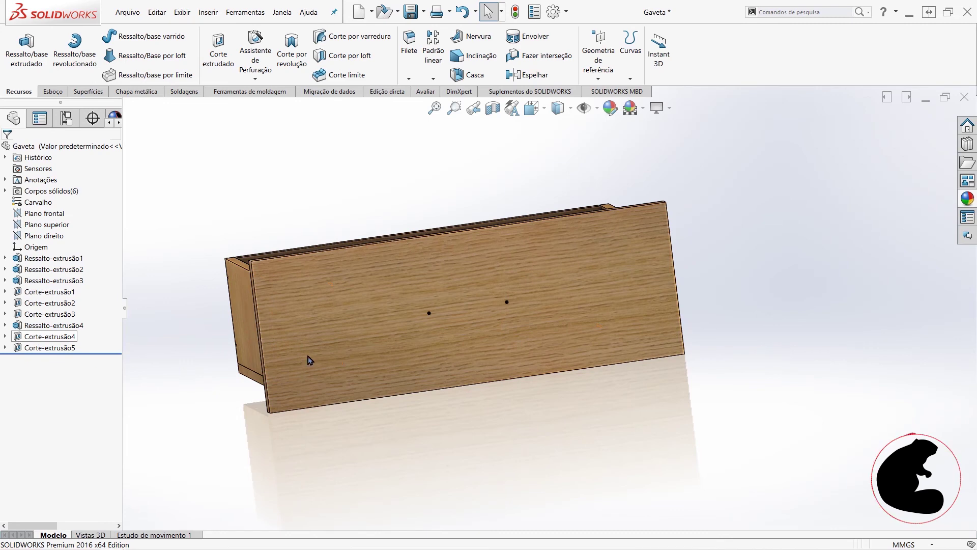
middle_click_drag(627, 341, 605, 139)
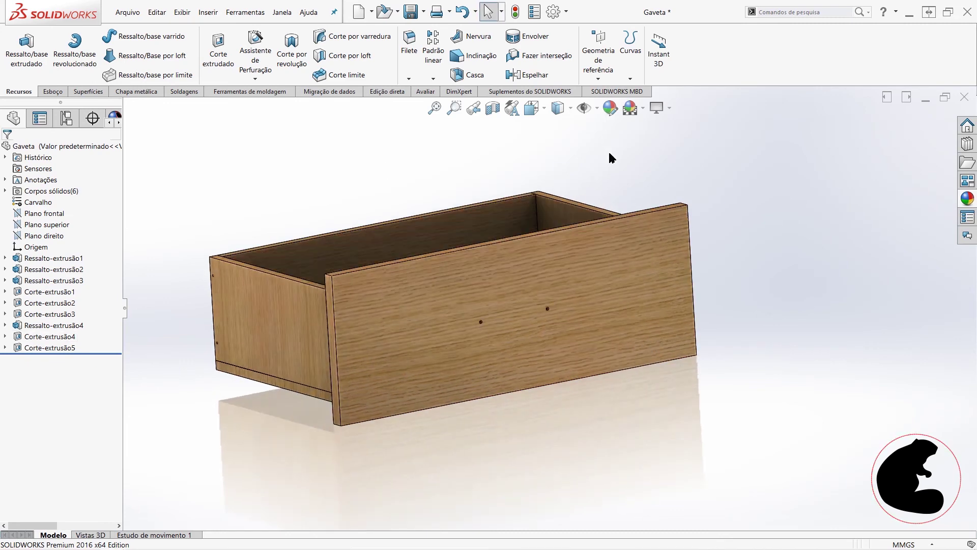
left_click(413, 12)
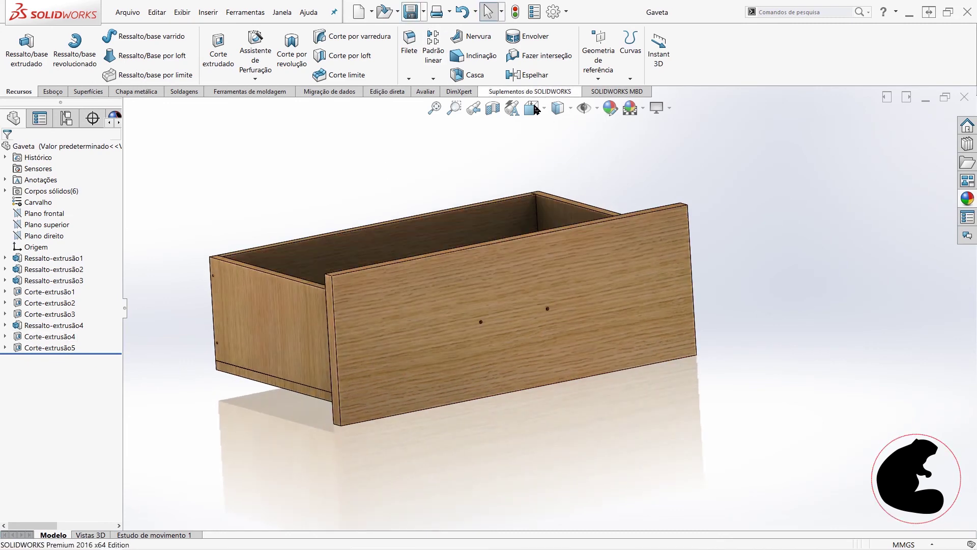
left_click(964, 100)
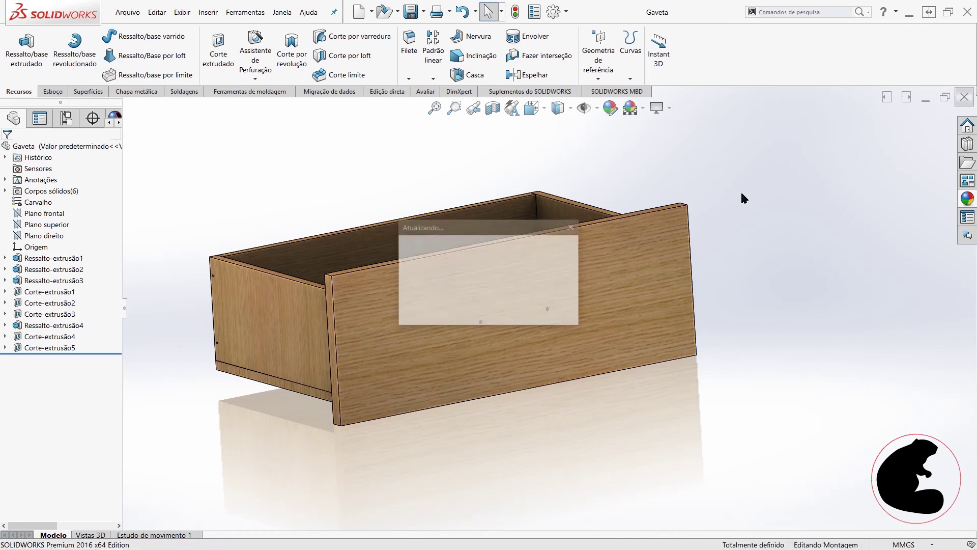
- Change the PadrãoLinLocal1 drawer pattern's Direção 1 spacing from 310 mm to 295 mm
scroll(574, 301, "up", 1)
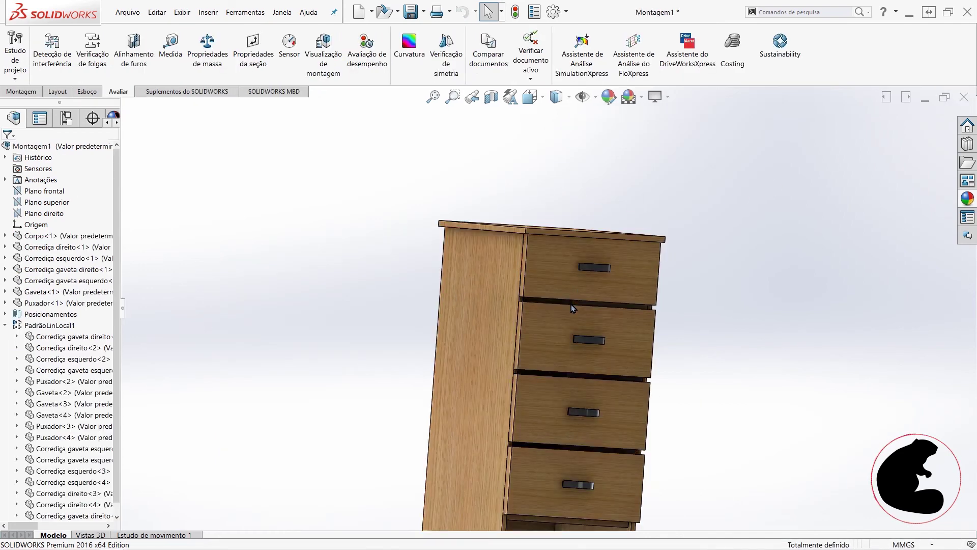
scroll(570, 326, "up", 1)
scroll(549, 460, "down", 2)
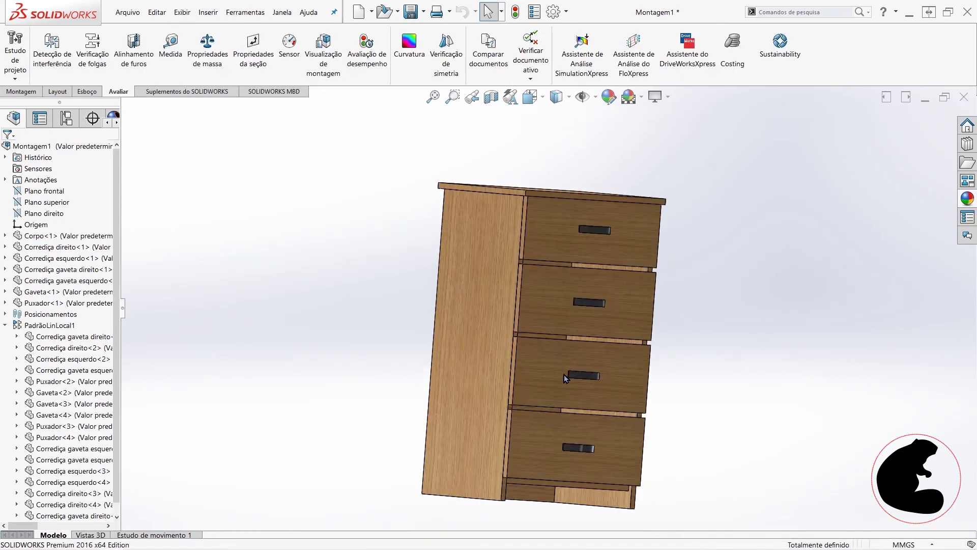
scroll(566, 395, "down", 2)
scroll(564, 229, "down", 2)
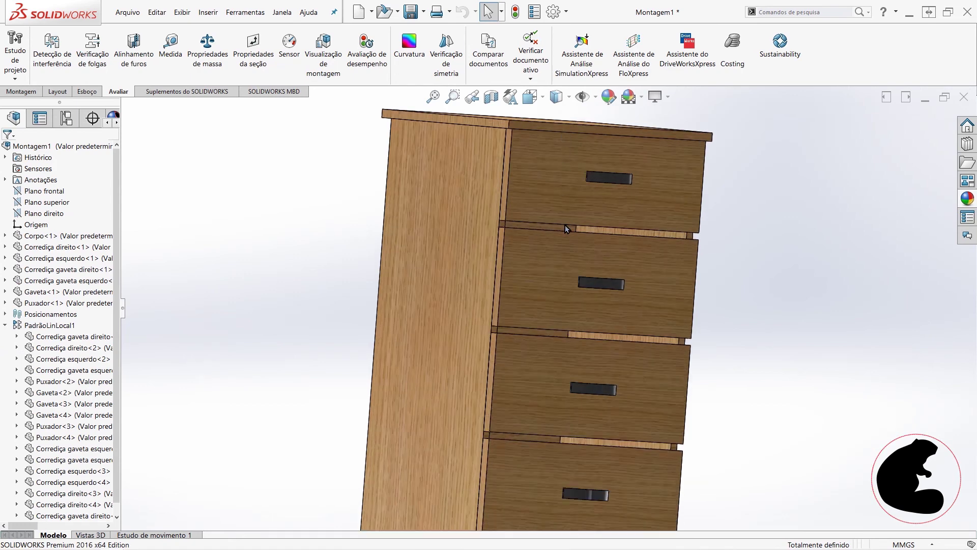
right_click(28, 327)
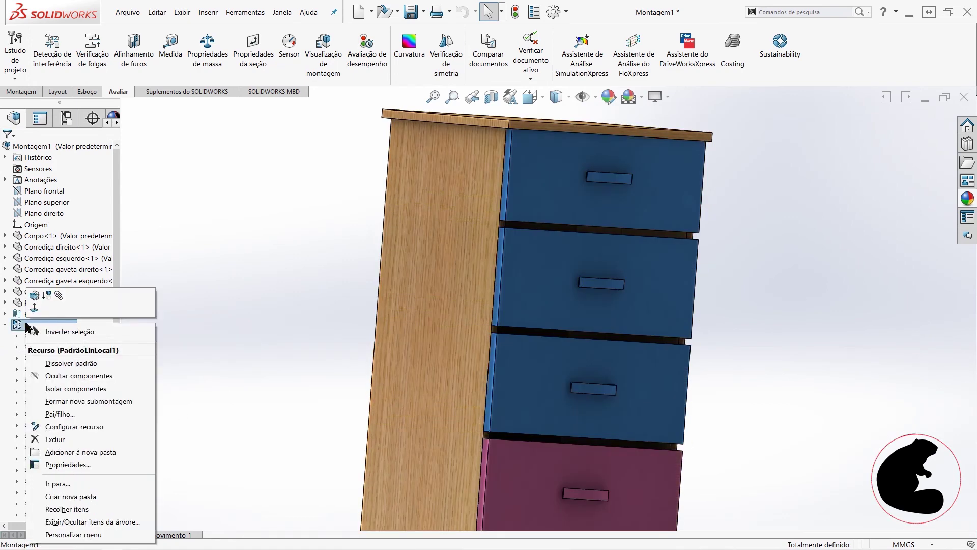
left_click(34, 295)
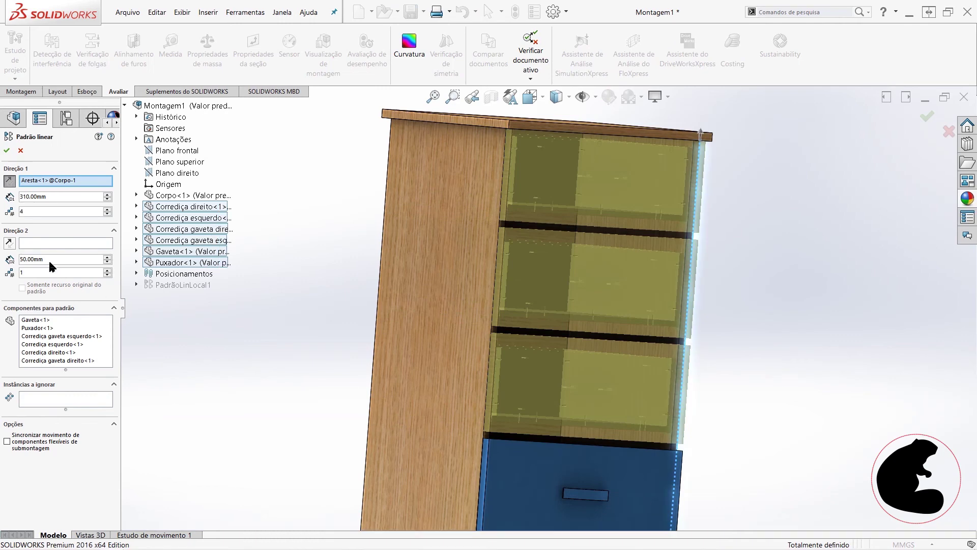
double_click(48, 196)
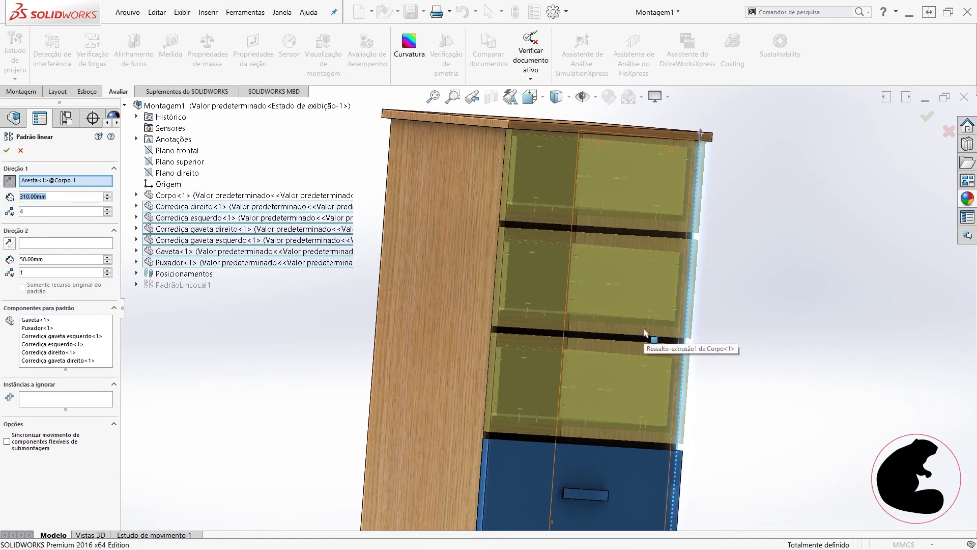
type("295")
key("Return")
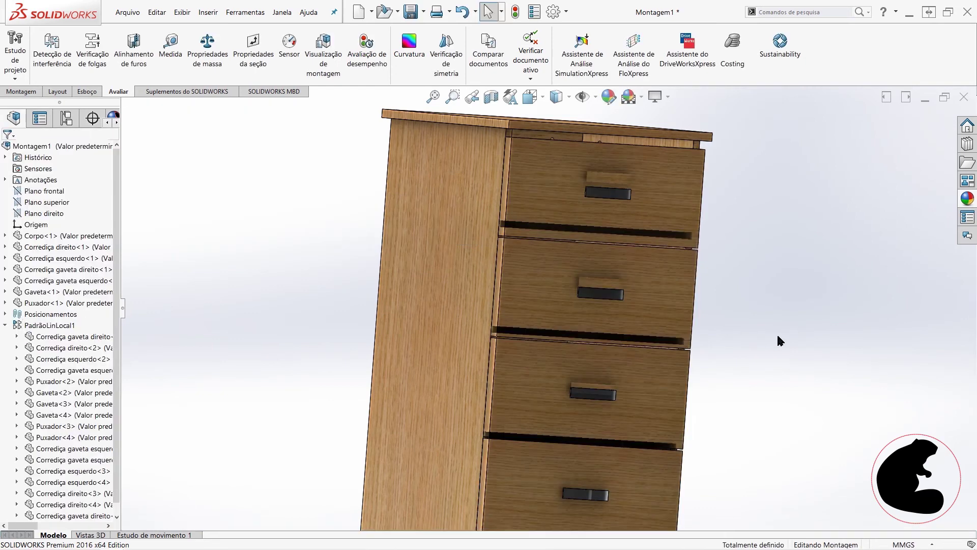
- Orbit and zoom to inspect the restacked drawer fronts and the cabinet side
mouse_move(676, 320)
middle_mouse_down()
mouse_move(660, 311)
mouse_move(682, 351)
mouse_move(653, 352)
mouse_move(719, 338)
middle_mouse_up()
scroll(581, 210, "down", 2)
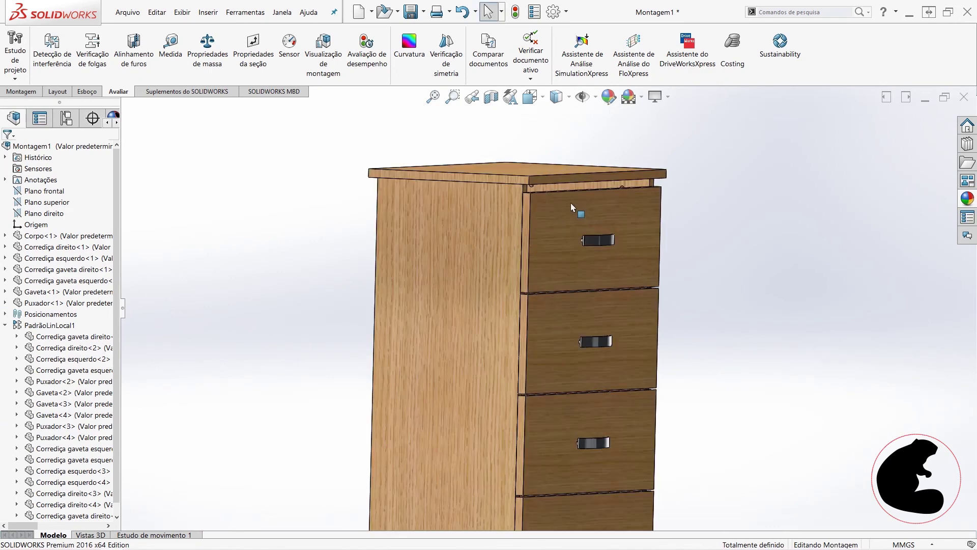
scroll(560, 198, "down", 2)
scroll(510, 211, "down", 3)
scroll(510, 214, "down", 2)
scroll(509, 224, "down", 2)
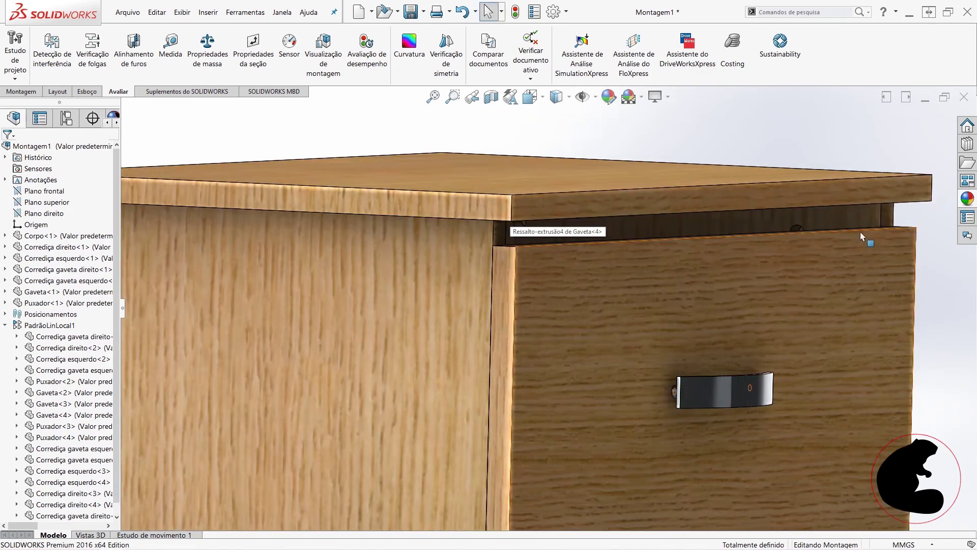
scroll(614, 285, "up", 3)
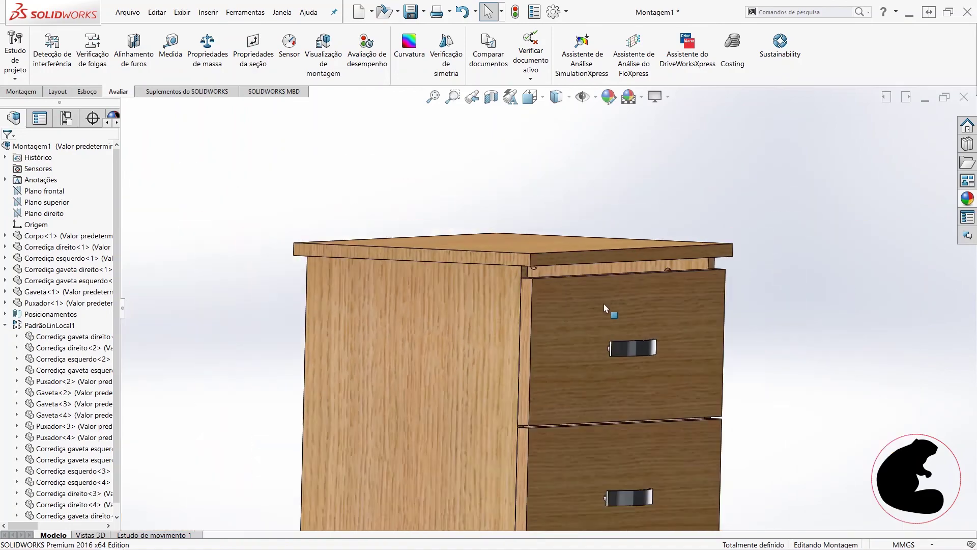
scroll(610, 357, "up", 2)
scroll(583, 466, "up", 2)
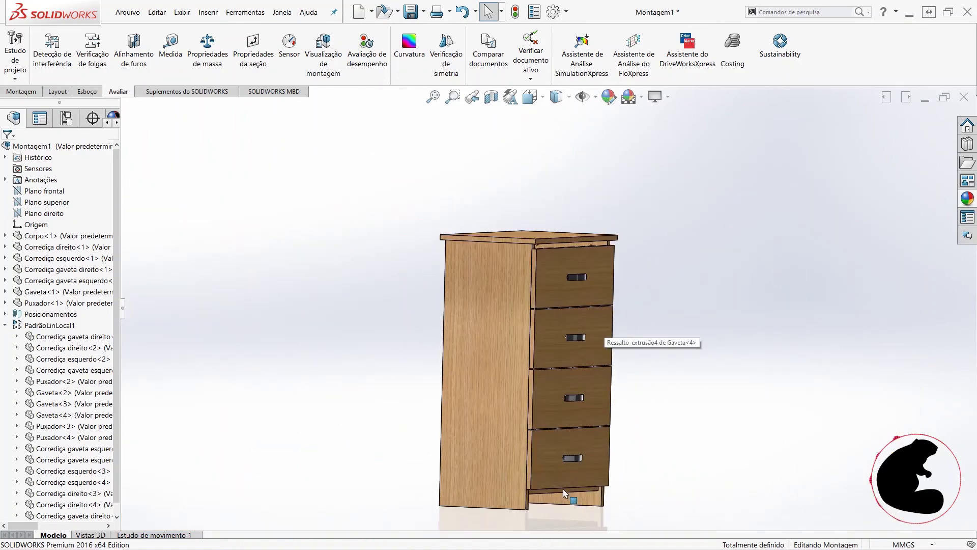
scroll(560, 443, "down", 1)
scroll(541, 425, "down", 3)
scroll(542, 425, "down", 1)
mouse_move(536, 376)
middle_mouse_down()
mouse_move(564, 350)
mouse_move(519, 356)
mouse_move(512, 366)
middle_mouse_up()
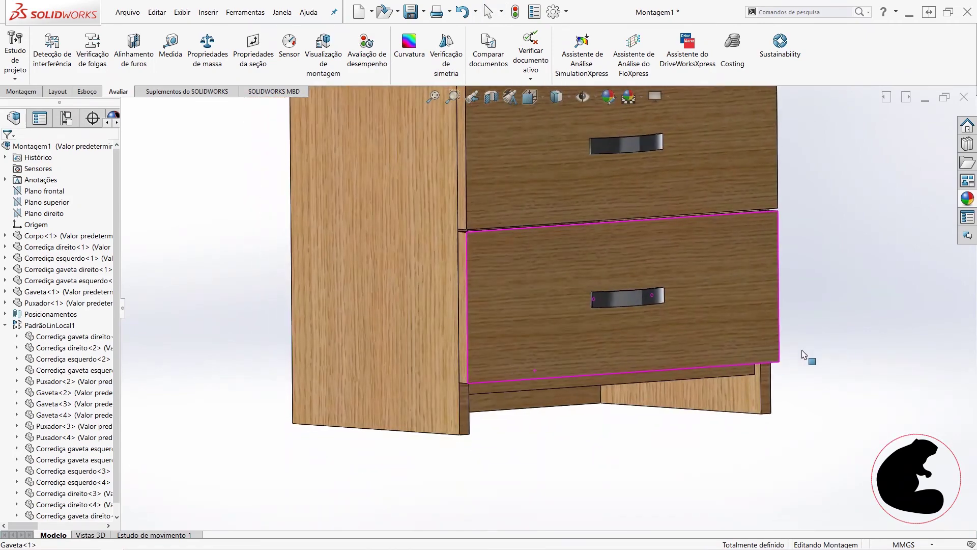
mouse_move(693, 366)
middle_mouse_down()
mouse_move(743, 331)
mouse_move(736, 347)
middle_mouse_up()
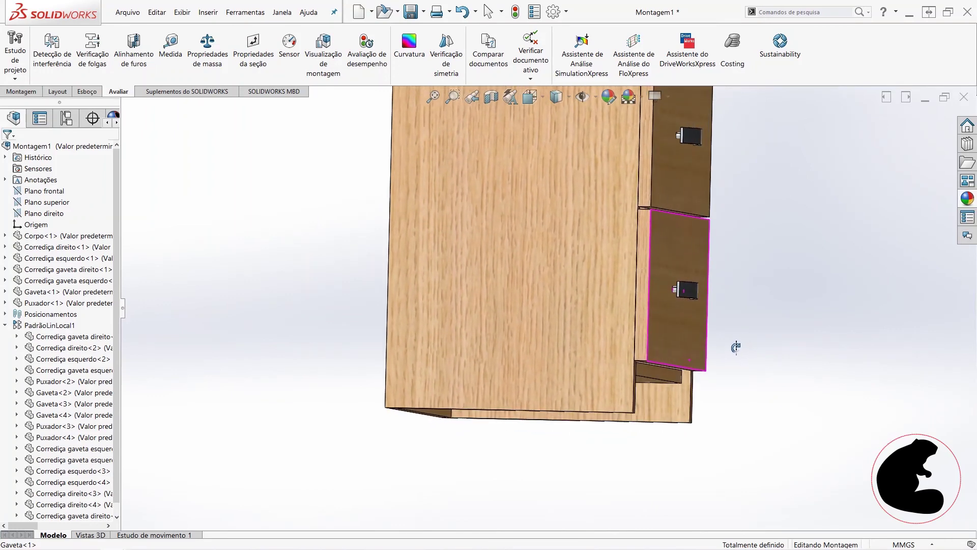
- Slide the bottom drawer out to expose its slide rail and the cabinet's lower corner
left_click(680, 314)
left_click_drag(680, 314, 754, 334)
mouse_move(754, 334)
middle_mouse_down()
mouse_move(774, 375)
mouse_move(708, 413)
mouse_move(695, 399)
middle_mouse_up()
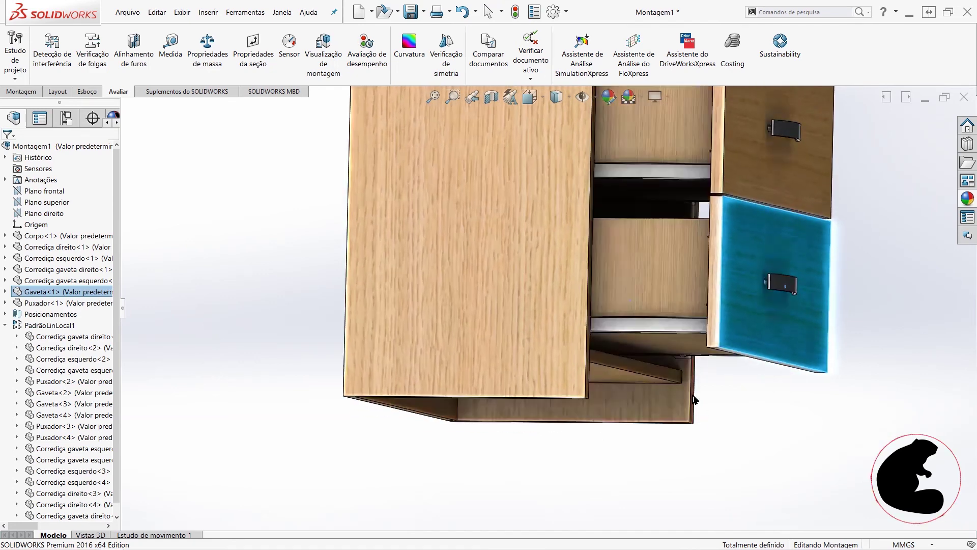
scroll(695, 400, "down", 3)
scroll(676, 375, "down", 3)
middle_click_drag(655, 325, 655, 321)
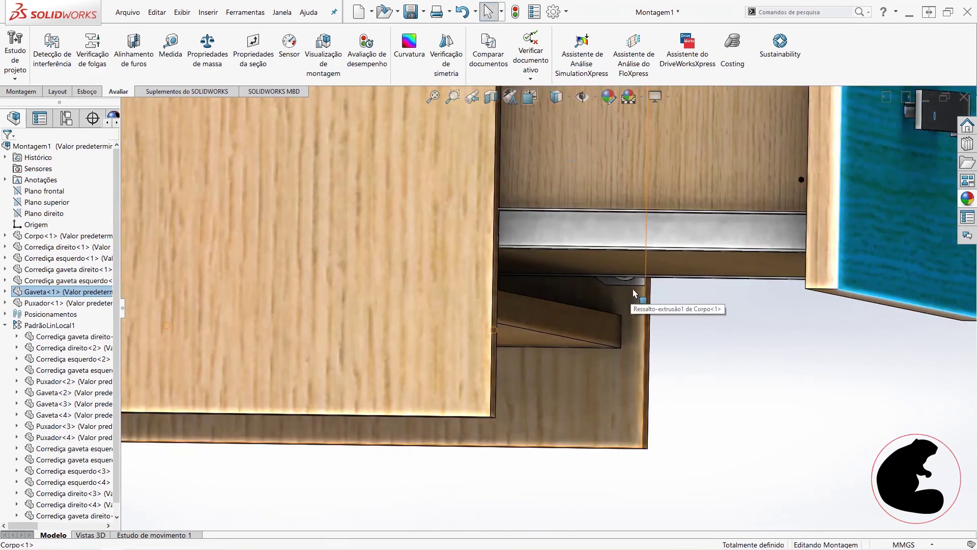
left_click(665, 393)
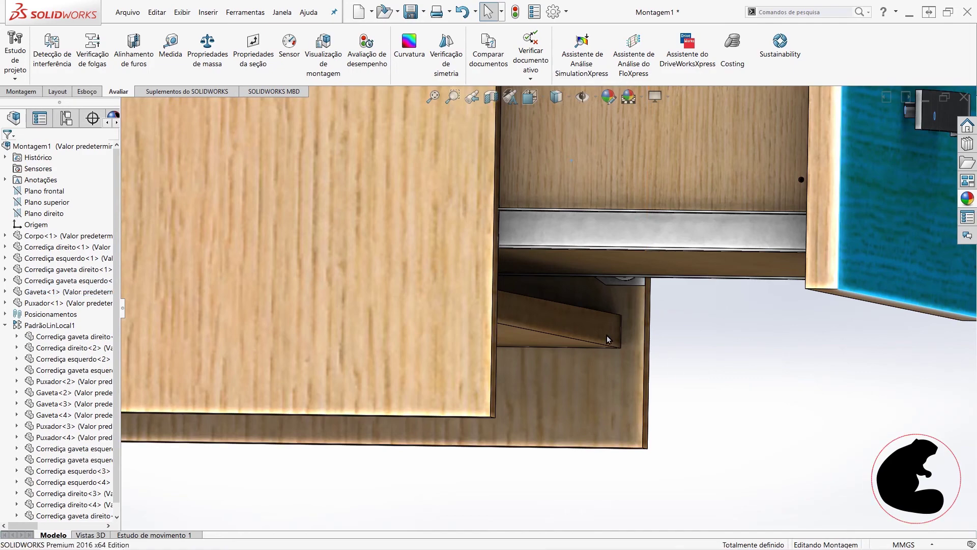
- With the Measure tool, pick the cabinet's bottom edge face and the slide rail edge
left_click(178, 50)
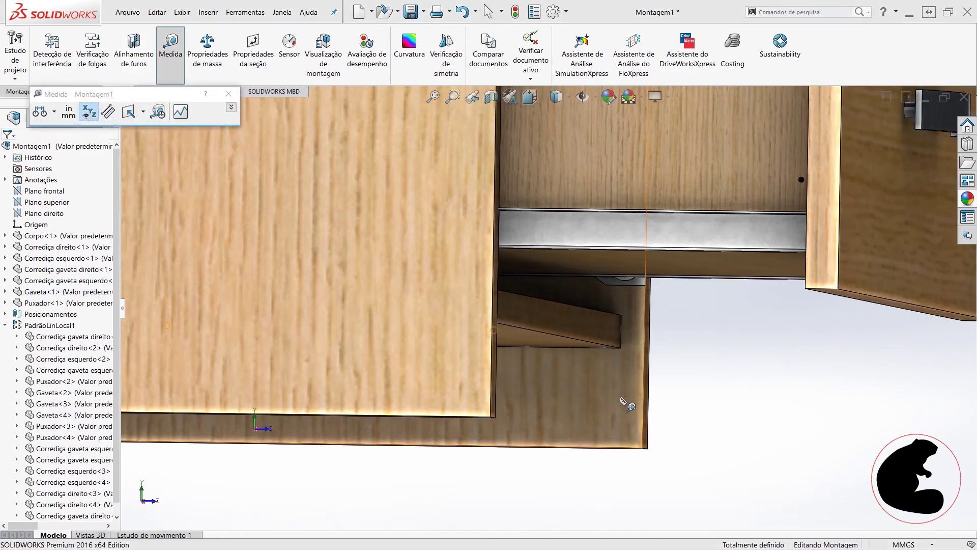
left_click(482, 413)
middle_click_drag(482, 413, 478, 423)
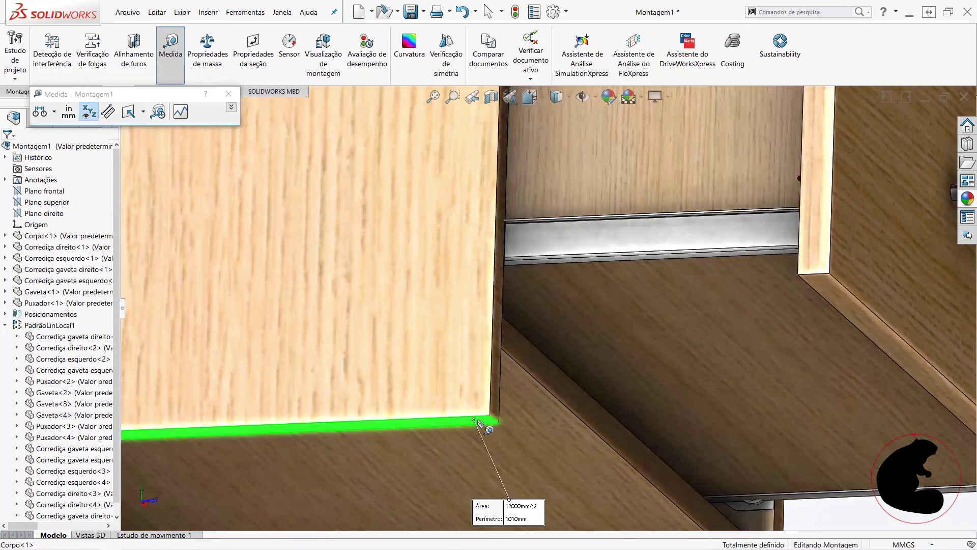
scroll(590, 410, "down", 2)
scroll(590, 412, "down", 2)
scroll(685, 437, "down", 2)
scroll(683, 435, "down", 2)
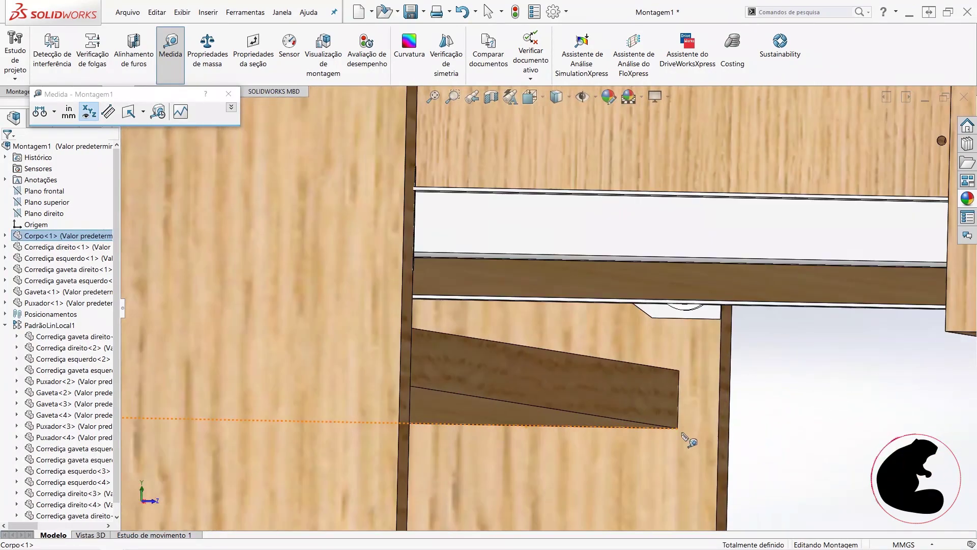
scroll(693, 399, "down", 2)
scroll(690, 296, "down", 2)
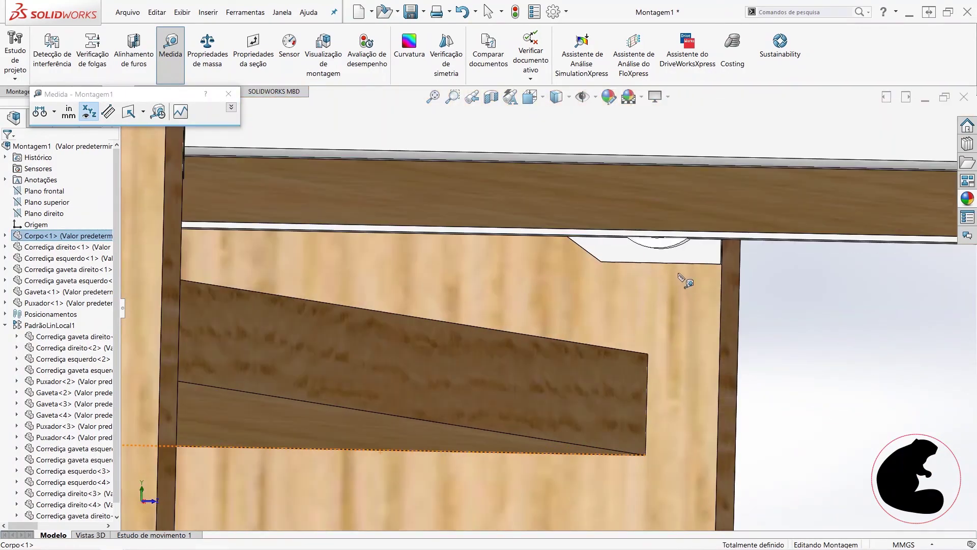
scroll(684, 283, "down", 2)
scroll(679, 282, "down", 1)
scroll(672, 281, "down", 2)
scroll(662, 279, "down", 1)
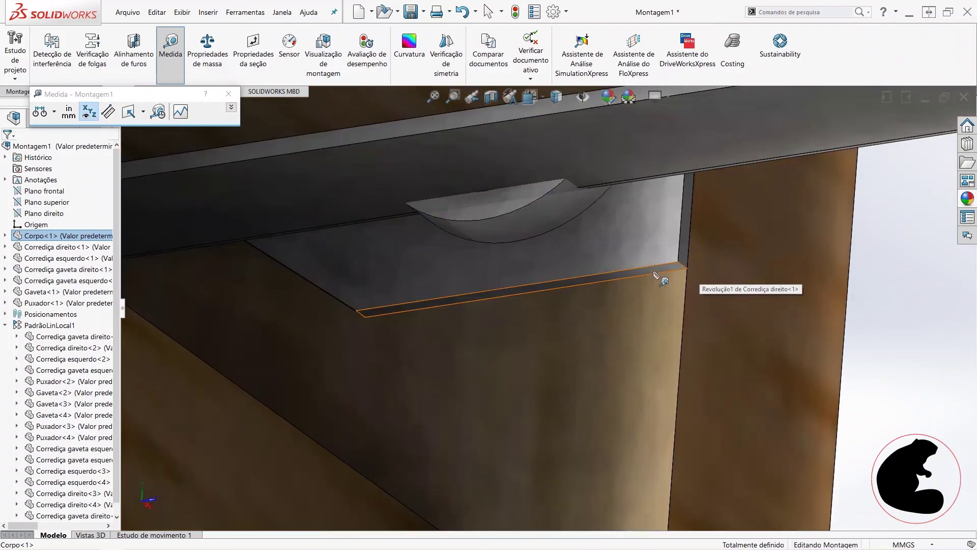
left_click(658, 276)
- Read the 758.46 mm distance (dX 748.50 mm), then close Measure
scroll(659, 277, "up", 3)
scroll(610, 305, "up", 2)
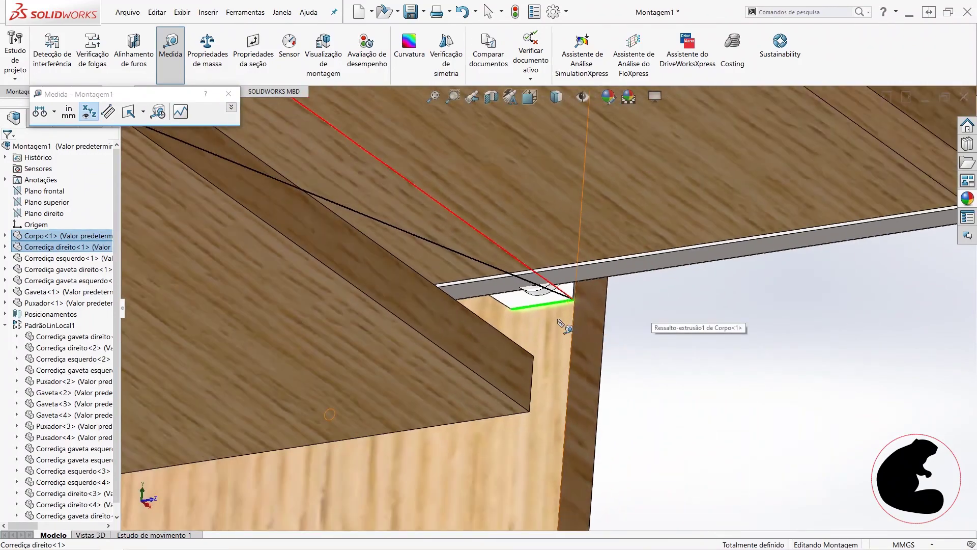
scroll(484, 244, "up", 2)
scroll(432, 204, "up", 1)
scroll(397, 173, "up", 2)
scroll(382, 161, "up", 1)
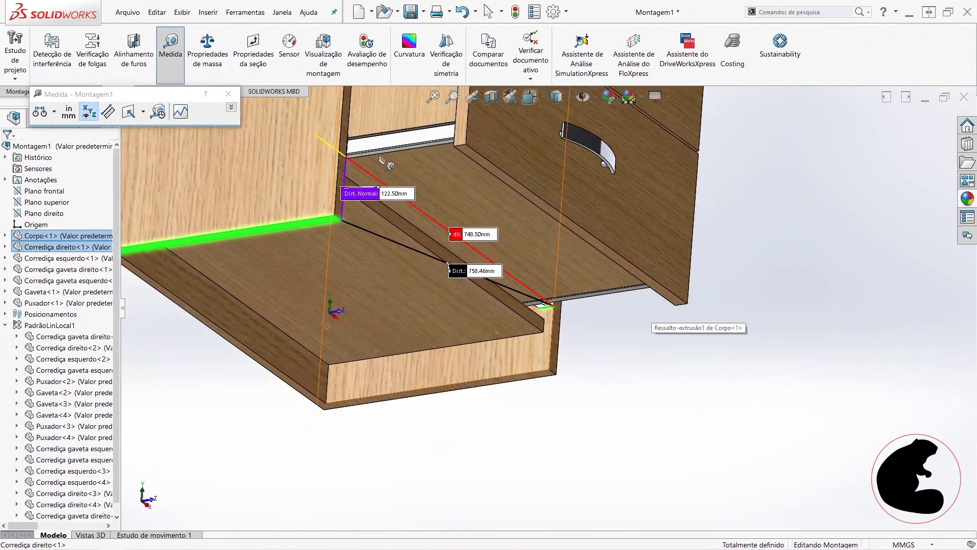
scroll(382, 164, "down", 2)
scroll(402, 285, "down", 1)
scroll(427, 308, "up", 1)
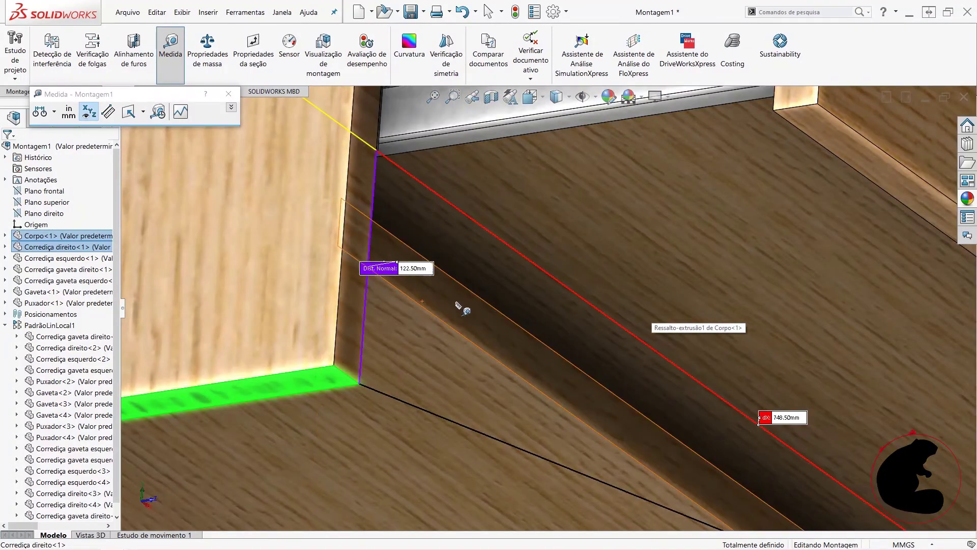
scroll(465, 321, "up", 2)
scroll(534, 325, "up", 2)
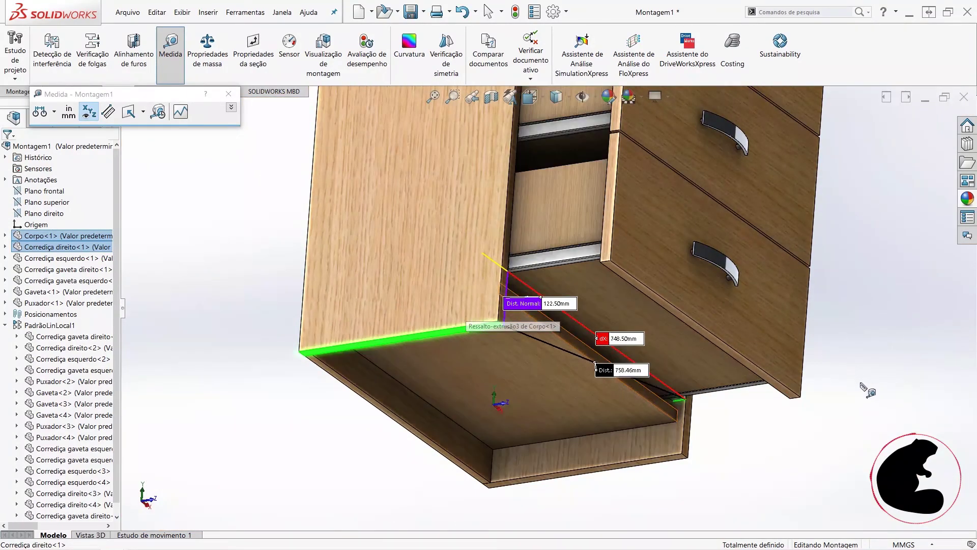
middle_click_drag(537, 324, 669, 458)
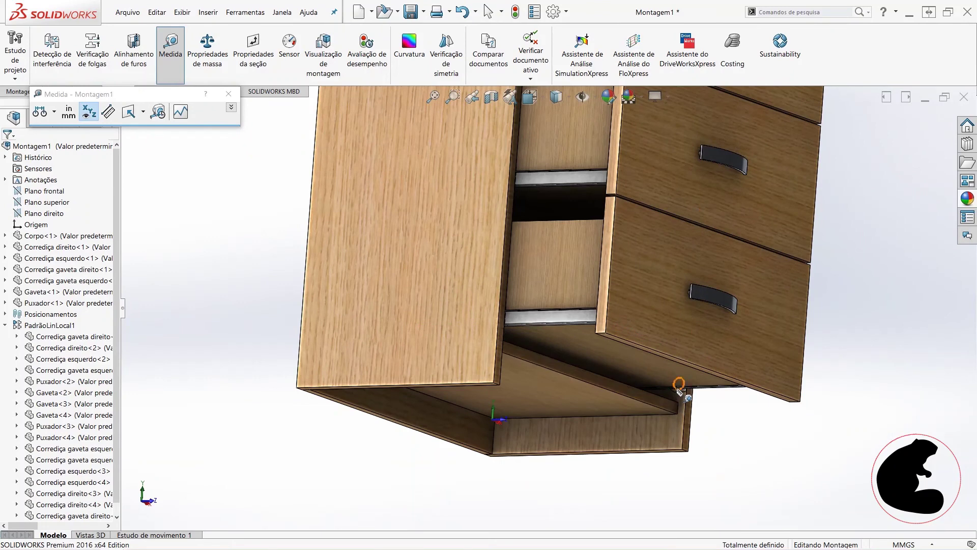
middle_click_drag(677, 392, 305, 153)
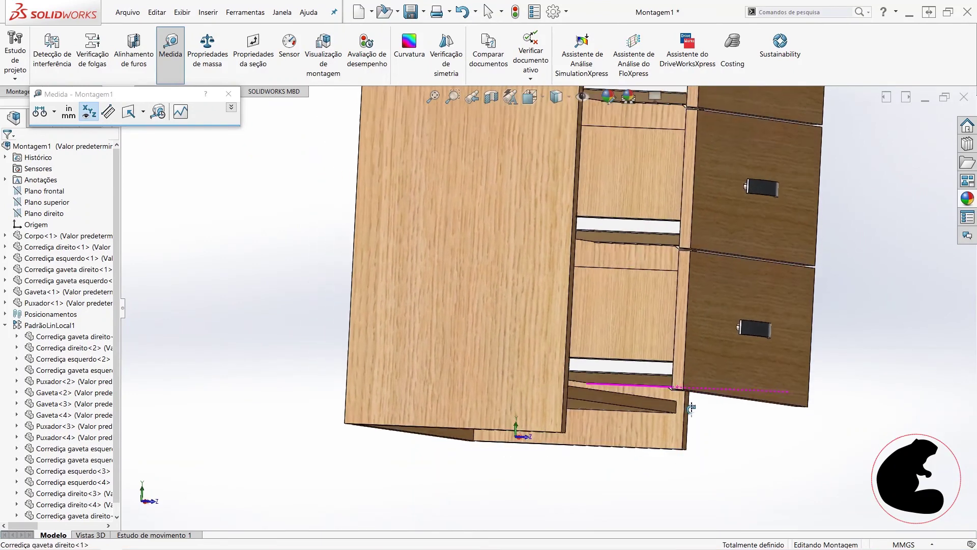
key("Escape")
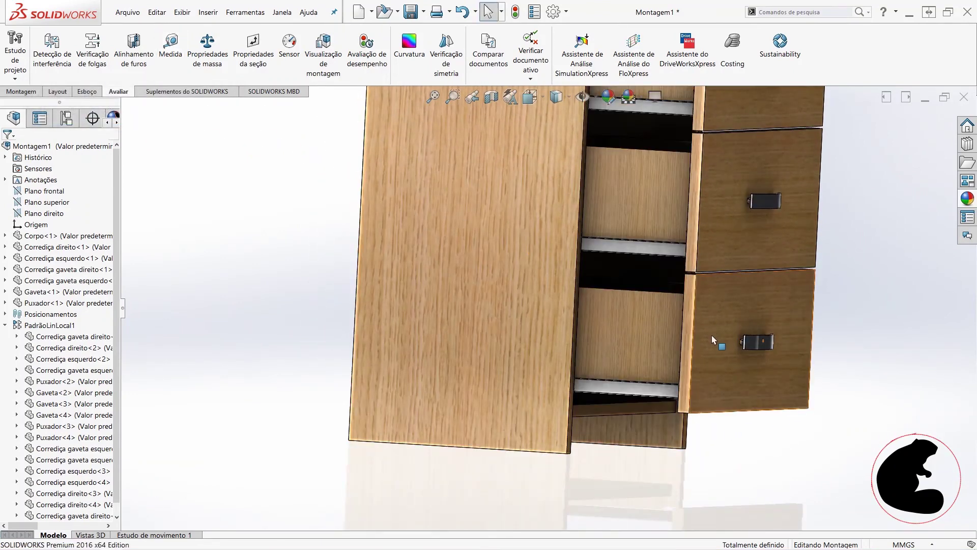
- Push the bottom drawer back into the cabinet
left_click_drag(712, 335, 576, 332)
mouse_move(552, 417)
middle_mouse_down()
mouse_move(542, 382)
mouse_move(593, 190)
middle_mouse_up()
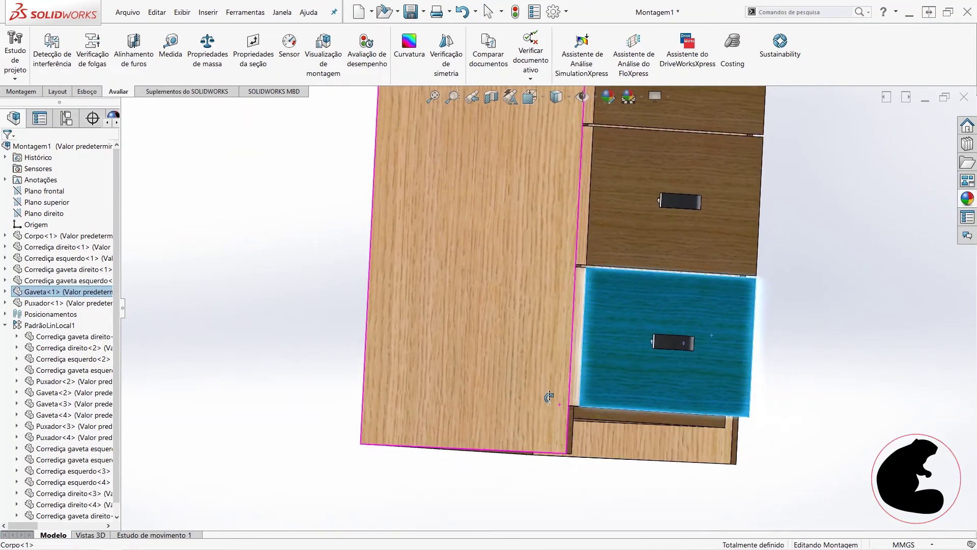
scroll(592, 190, "down", 2)
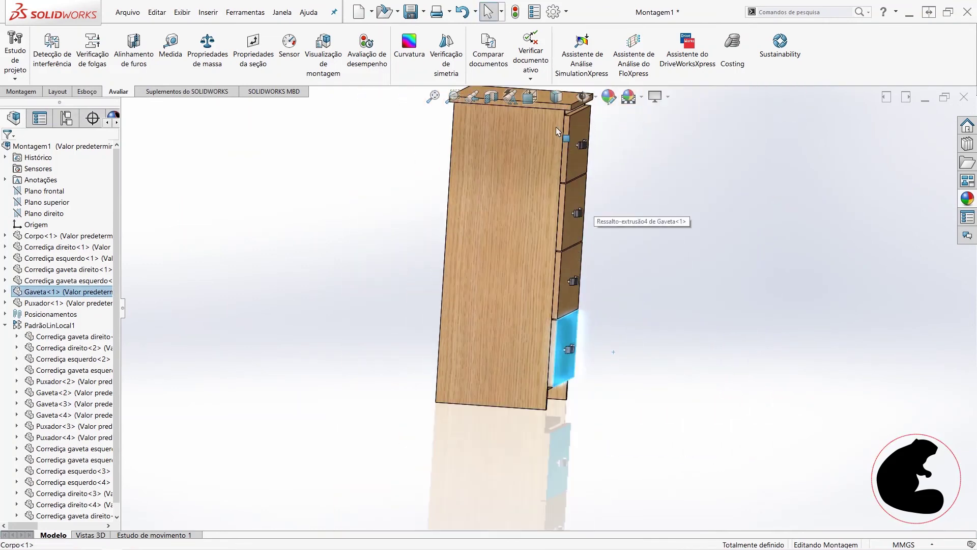
scroll(590, 188, "down", 3)
scroll(586, 183, "down", 3)
- Select the top drawer's upper edge face and tilt the view toward the top board
middle_click_drag(580, 237, 551, 228)
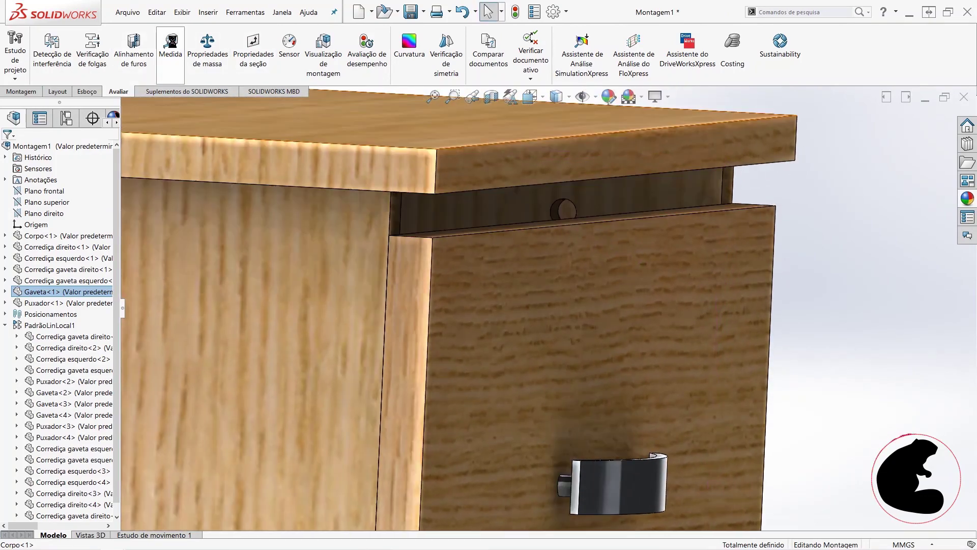
left_click(470, 234)
middle_click_drag(480, 236, 492, 206)
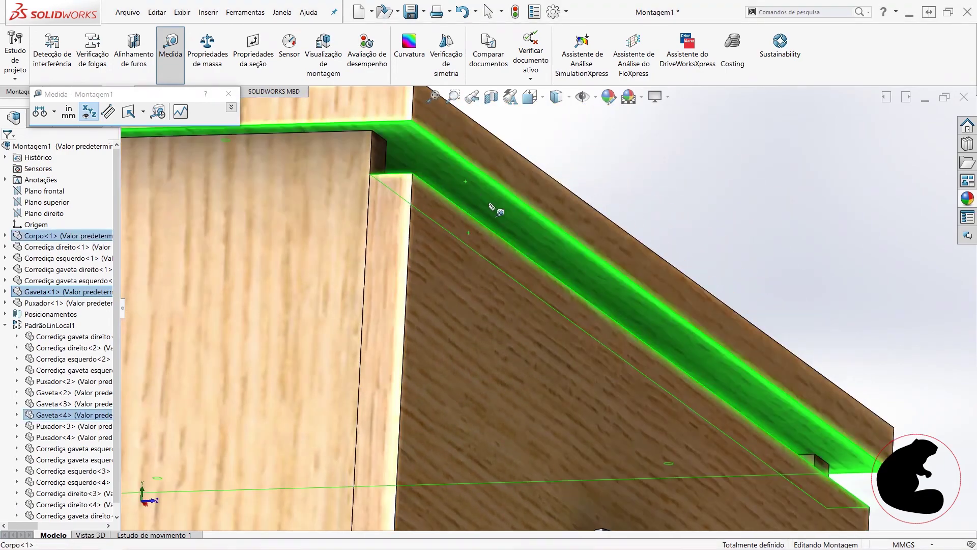
scroll(667, 229, "up", 3)
scroll(636, 290, "up", 3)
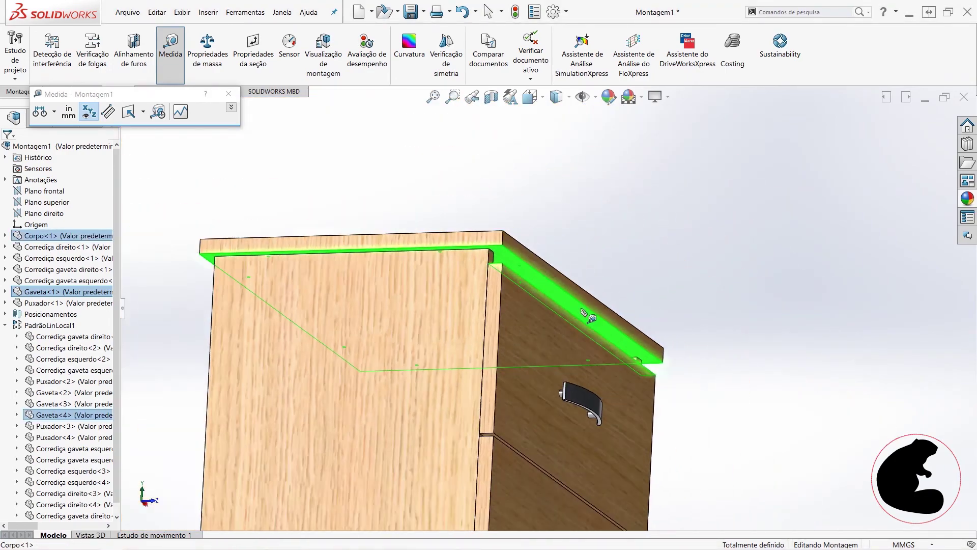
middle_click_drag(742, 364, 718, 376)
scroll(707, 373, "down", 2)
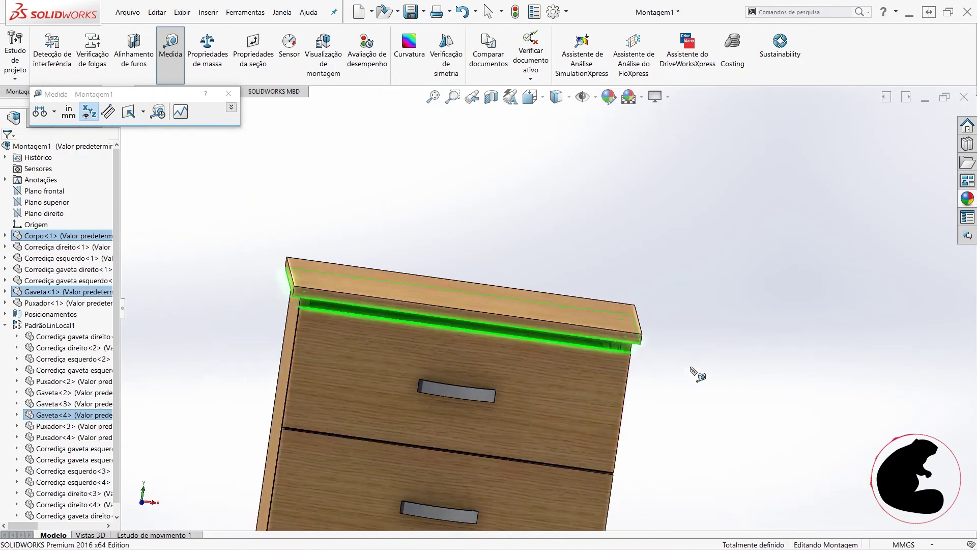
scroll(677, 370, "down", 3)
scroll(537, 333, "down", 2)
scroll(540, 322, "down", 3)
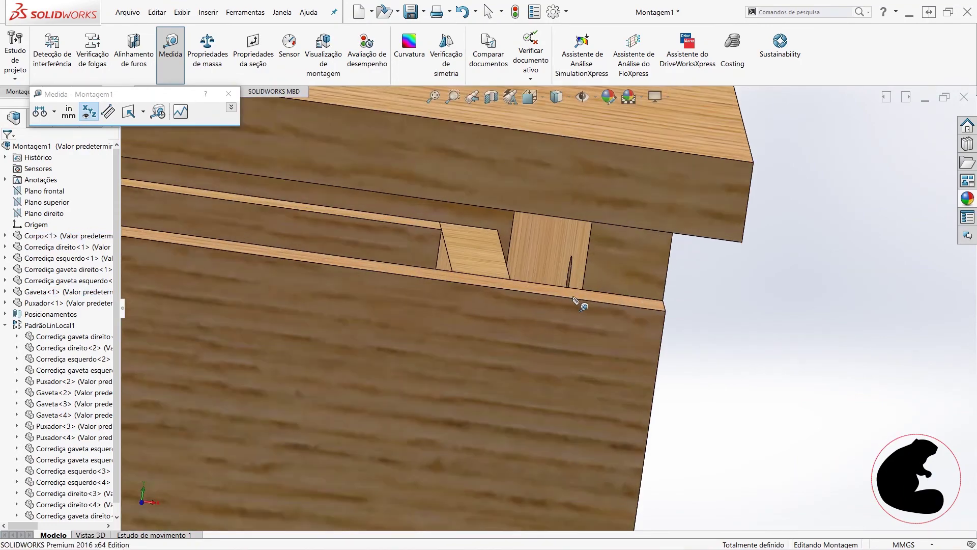
scroll(572, 299, "up", 2)
- Measure the 25 mm gap between the top drawer front's top face and the top board
left_click(574, 299)
middle_click_drag(578, 299, 627, 226)
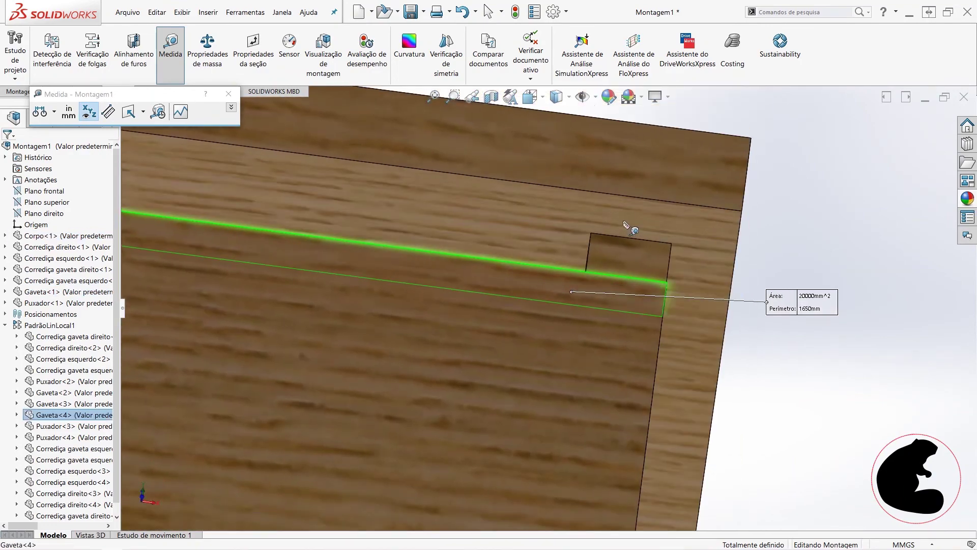
left_click(627, 225)
scroll(656, 264, "up", 3)
scroll(657, 343, "up", 2)
scroll(652, 346, "up", 1)
scroll(285, 249, "down", 2)
key("Escape")
scroll(814, 376, "down", 2)
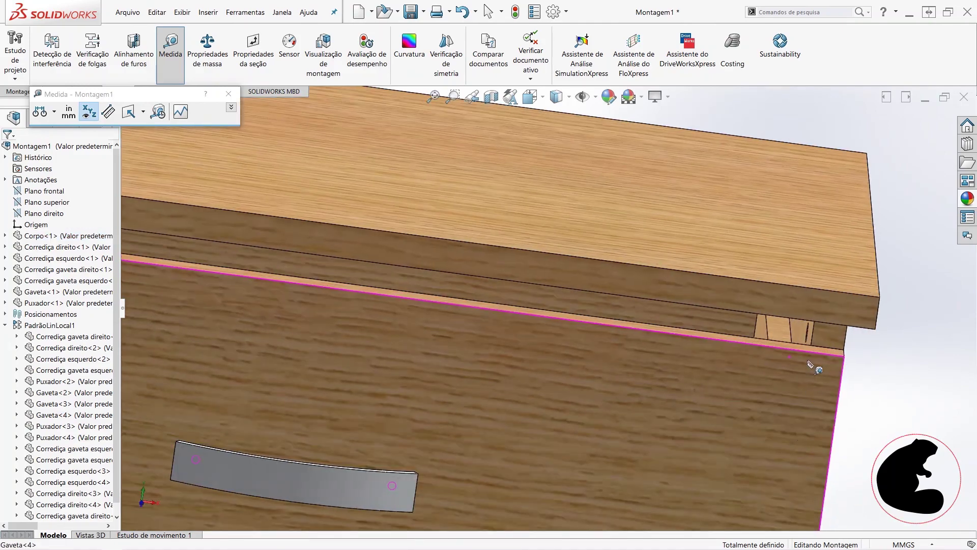
middle_click_drag(830, 364, 895, 394)
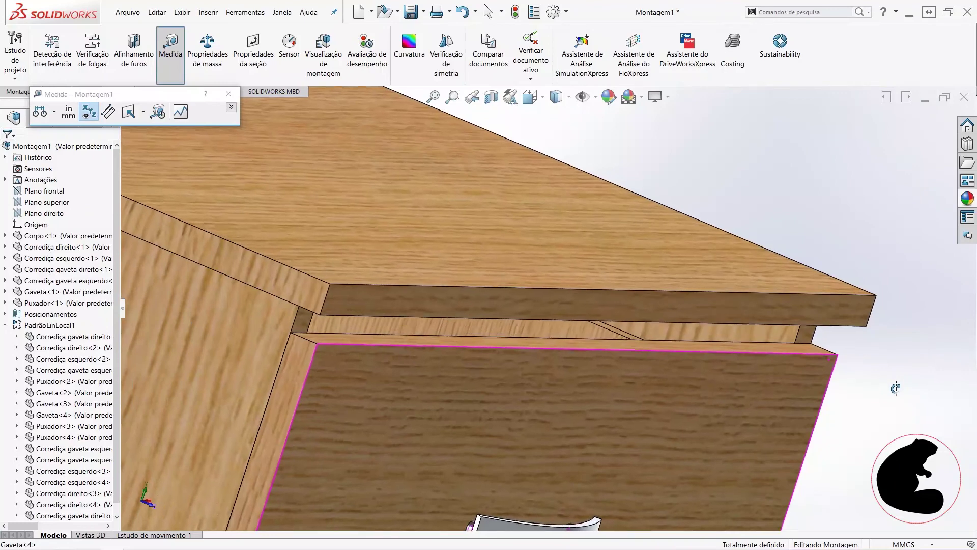
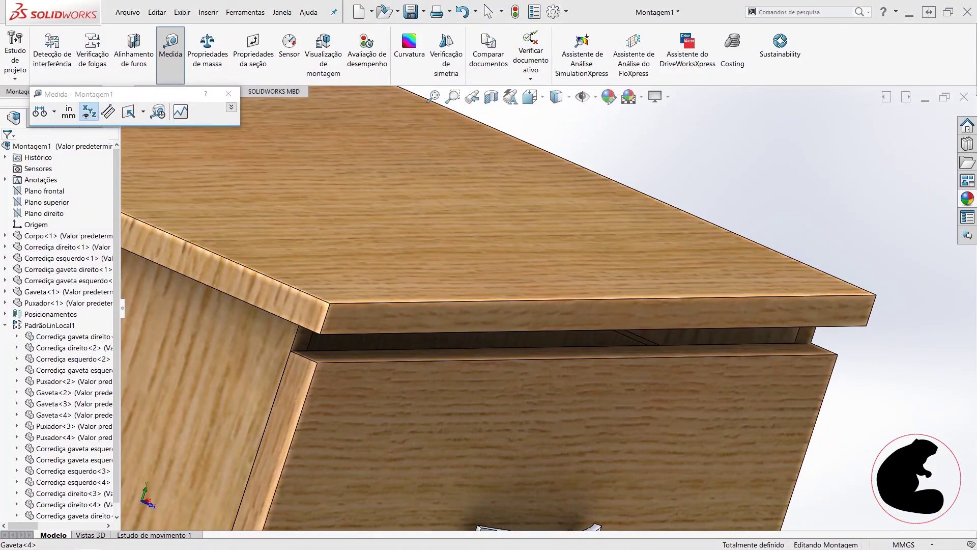
- Close the Measure tool and open the cabinet body part Corpo in its own window
key("z")
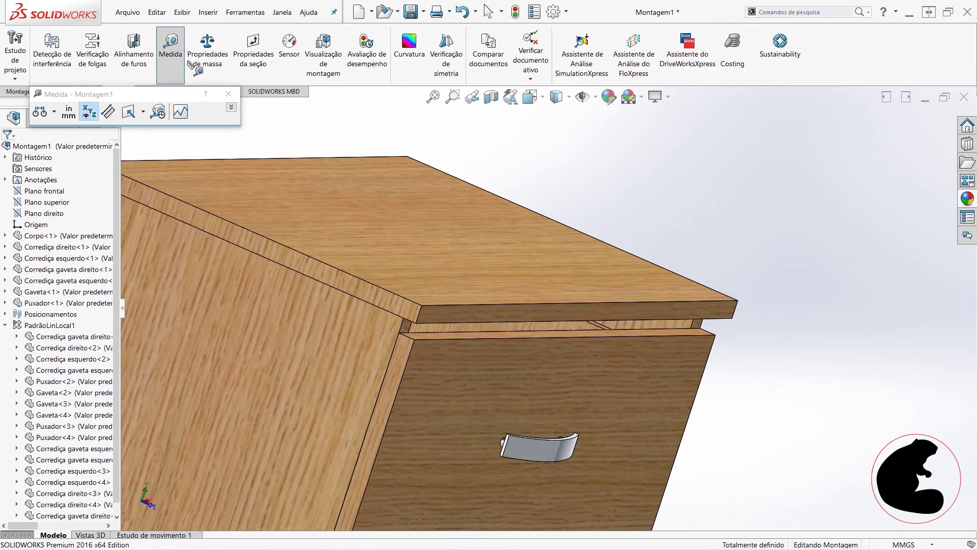
key("Escape")
left_click(459, 219)
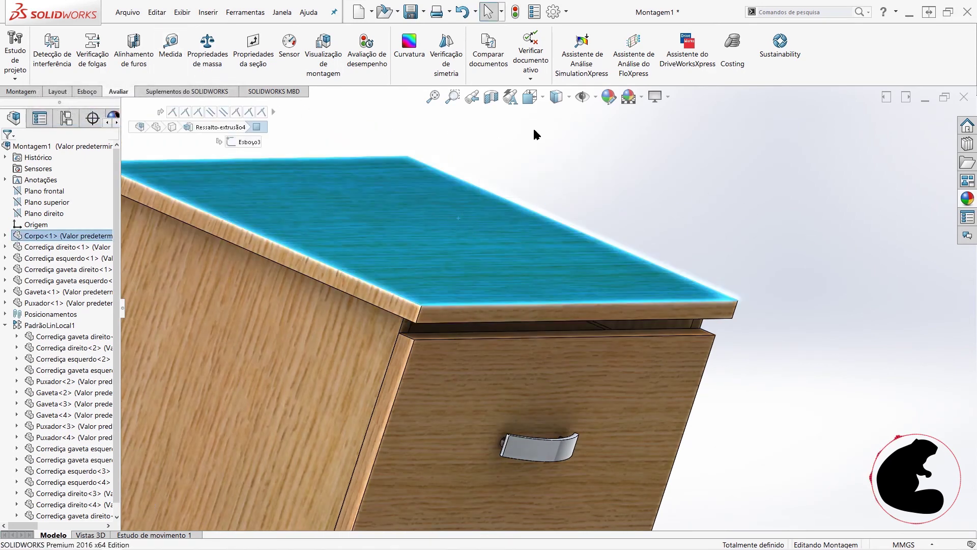
left_click(47, 236)
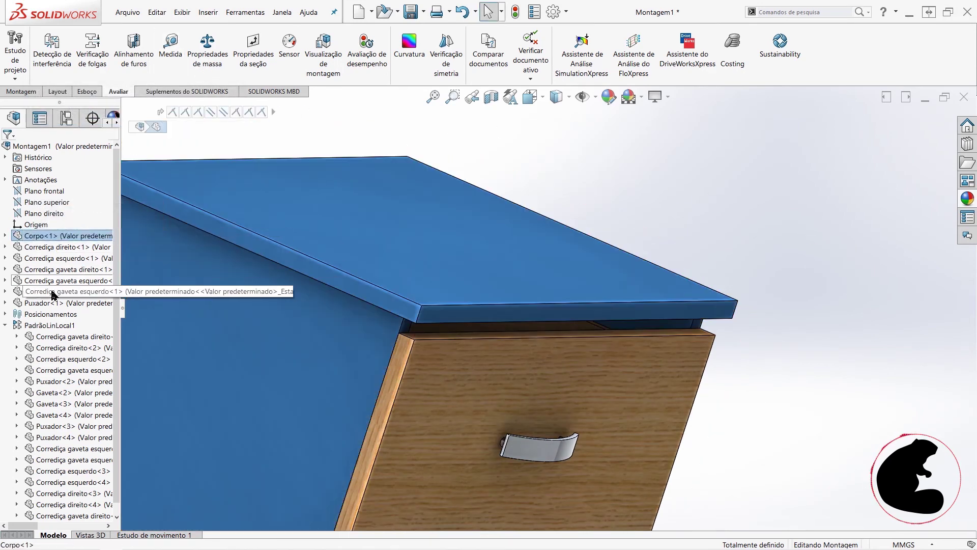
right_click(51, 237)
left_click(68, 186)
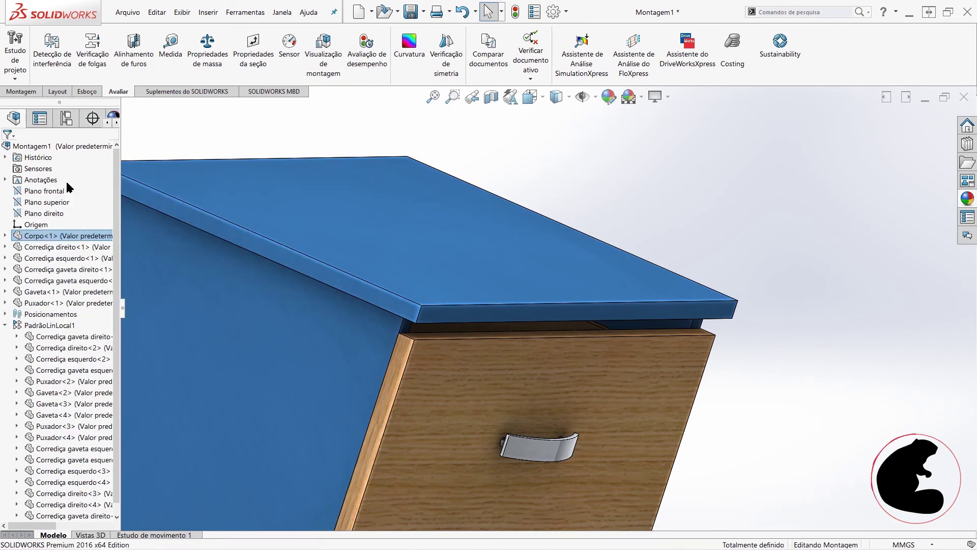
middle_click_drag(712, 288, 533, 310)
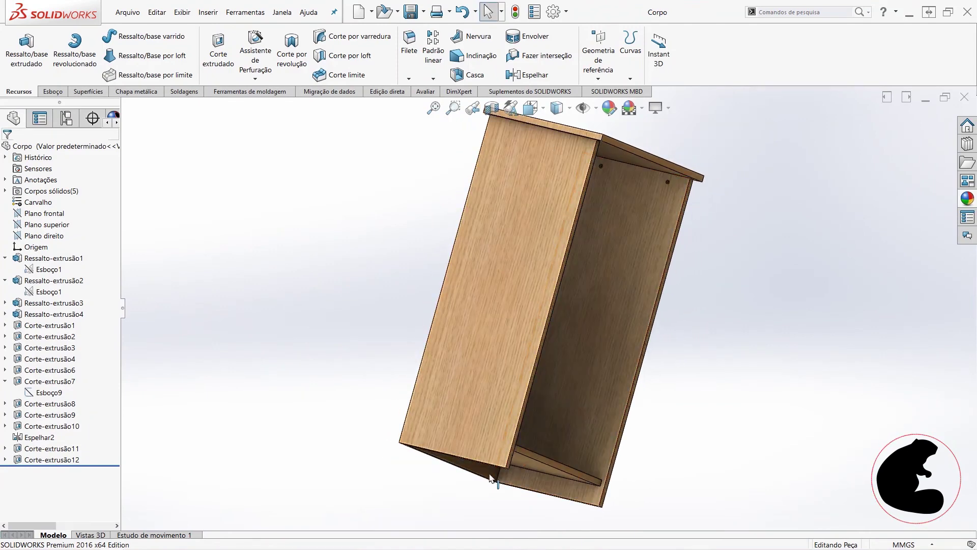
- Start a new sketch on the cabinet's right side panel and view it face-on
middle_click_drag(657, 474, 593, 469)
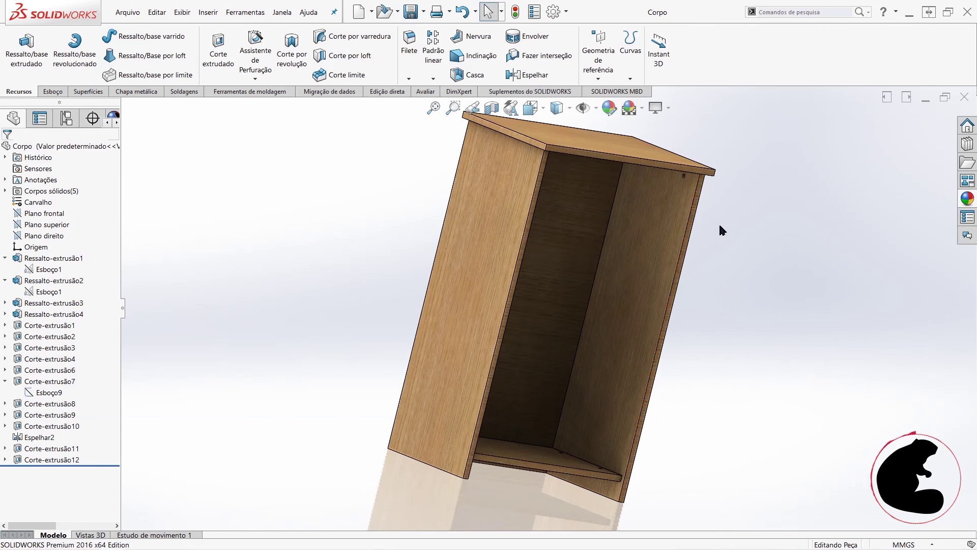
middle_click_drag(721, 229, 664, 279)
left_click(635, 303)
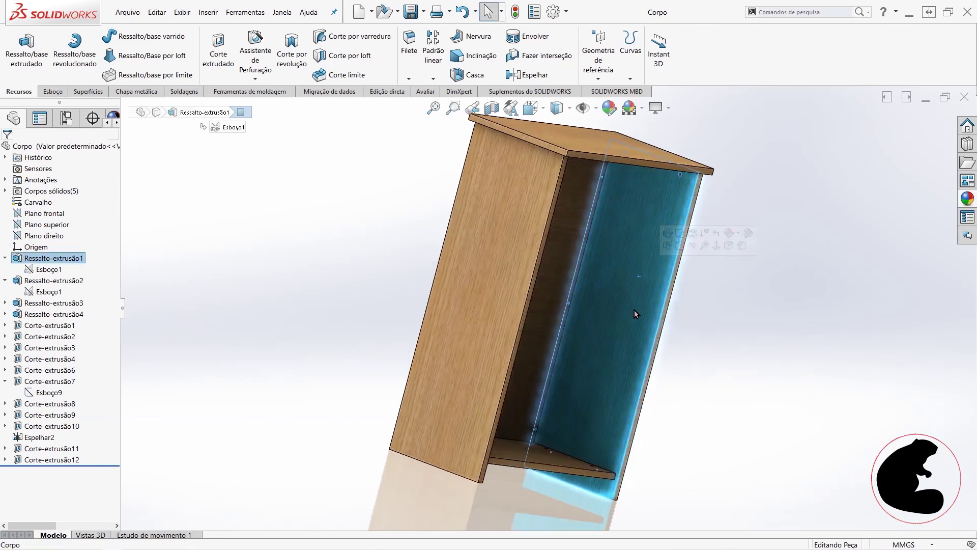
left_click(53, 91)
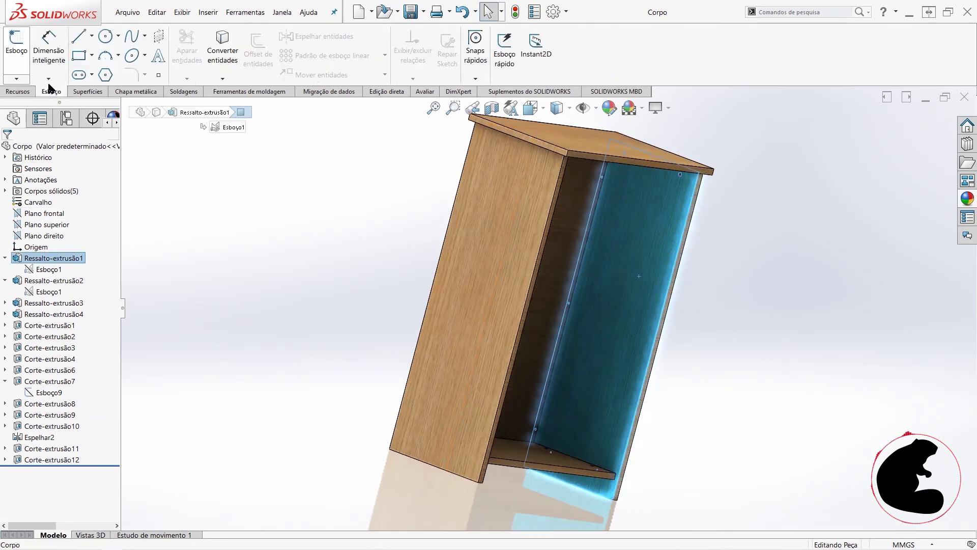
left_click(15, 45)
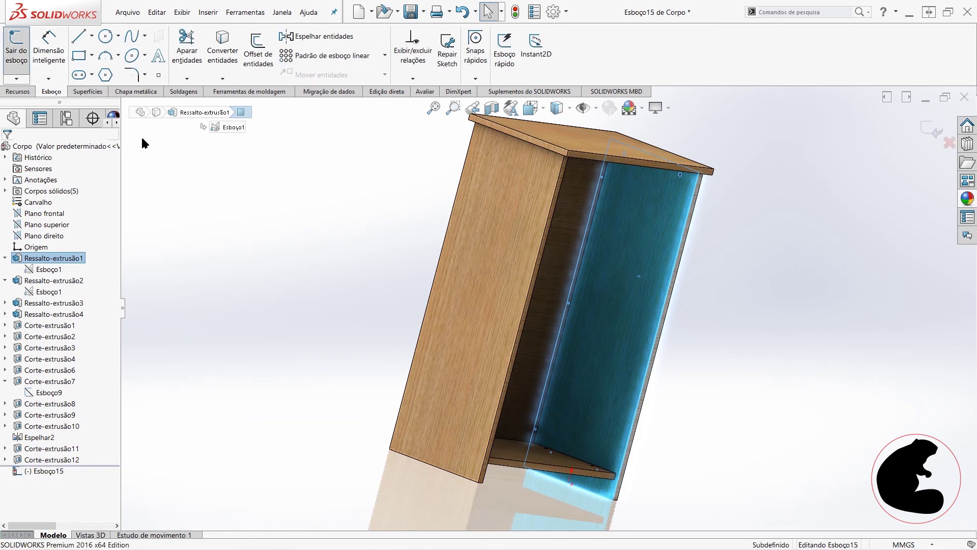
right_click(46, 475)
left_click(77, 386)
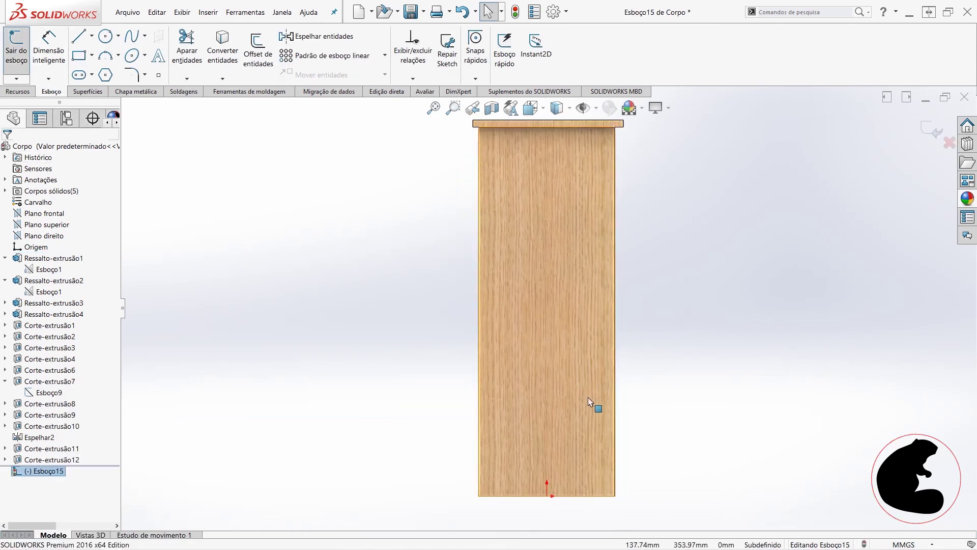
scroll(611, 153, "down", 3)
scroll(618, 147, "down", 3)
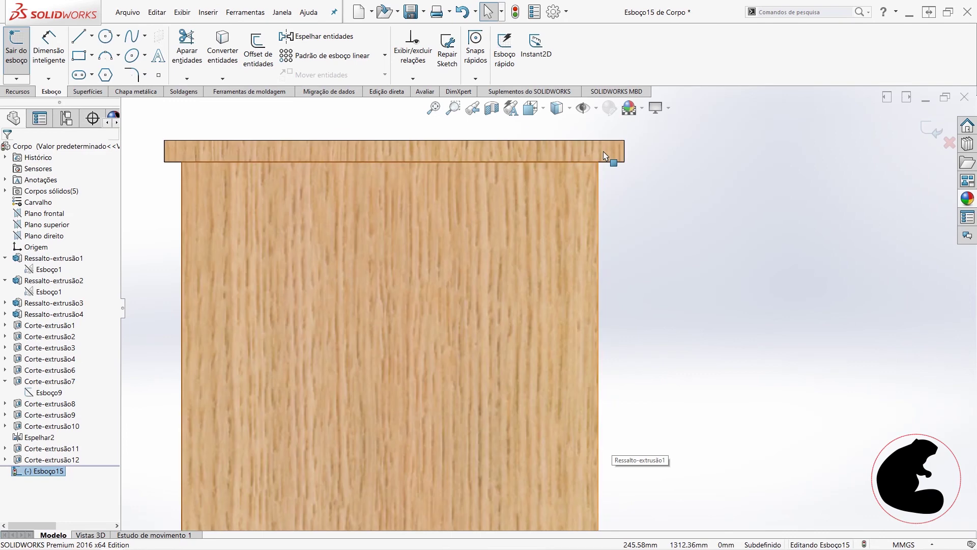
scroll(619, 148, "down", 3)
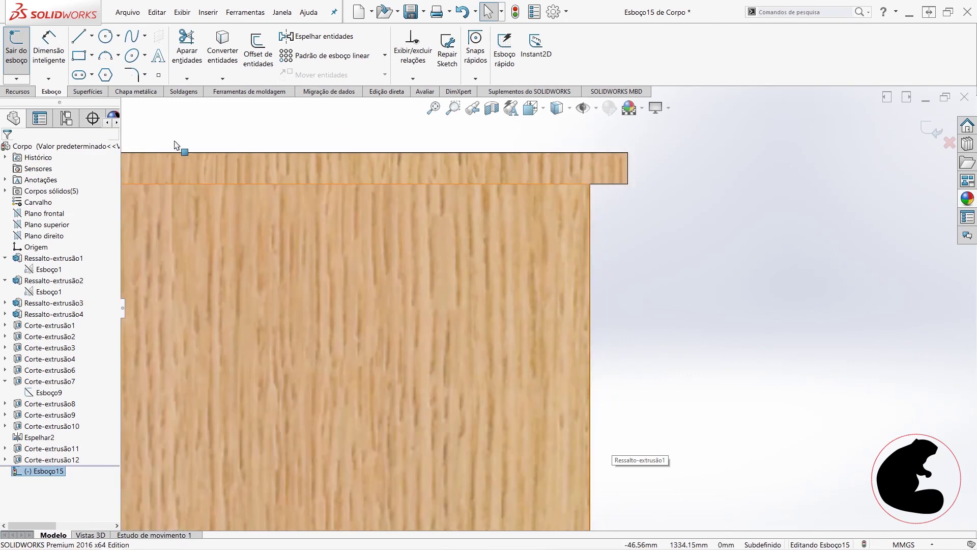
- Draw two narrow corner rectangles along the panel's right edge, near its top and bottom
left_click(79, 55)
left_click(591, 184)
scroll(521, 281, "up", 5)
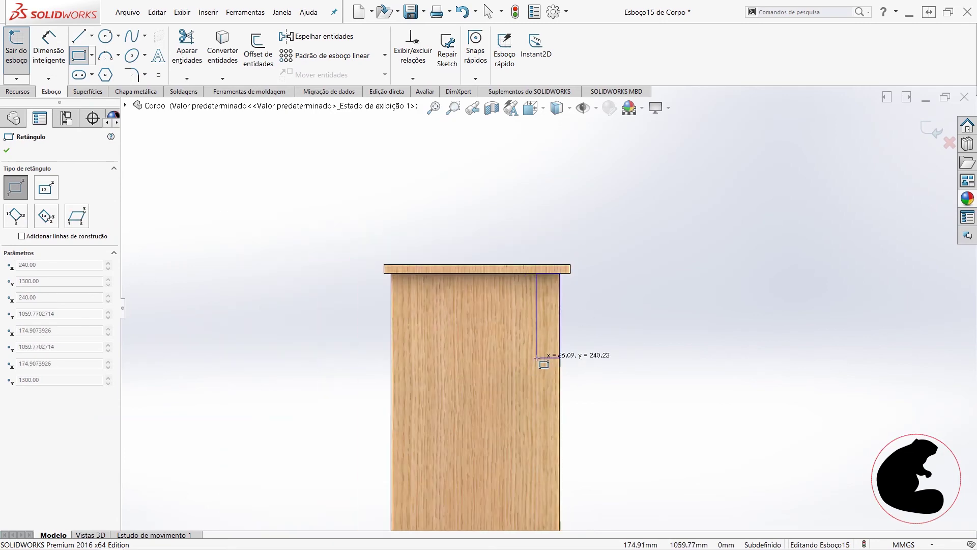
left_click(540, 357)
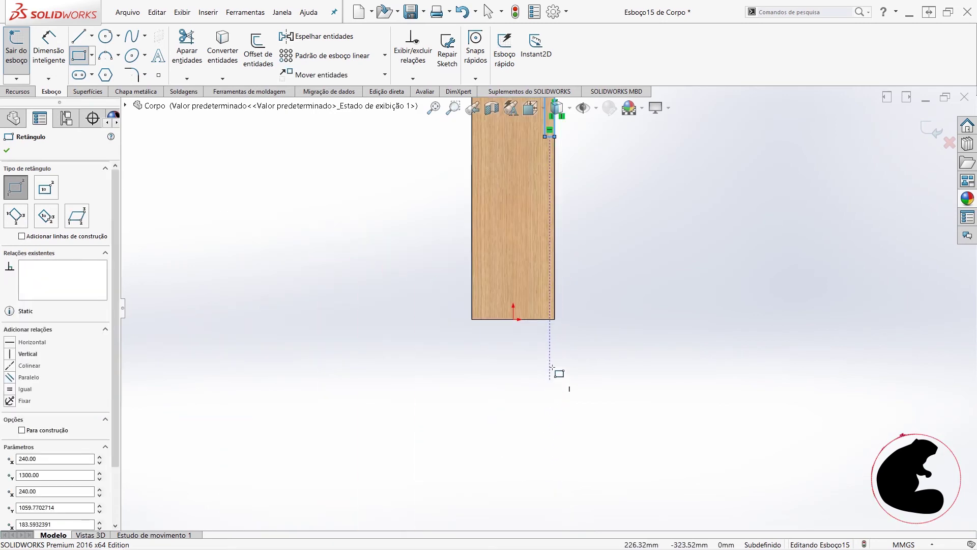
scroll(552, 262, "down", 3)
scroll(551, 262, "down", 2)
scroll(557, 285, "down", 2)
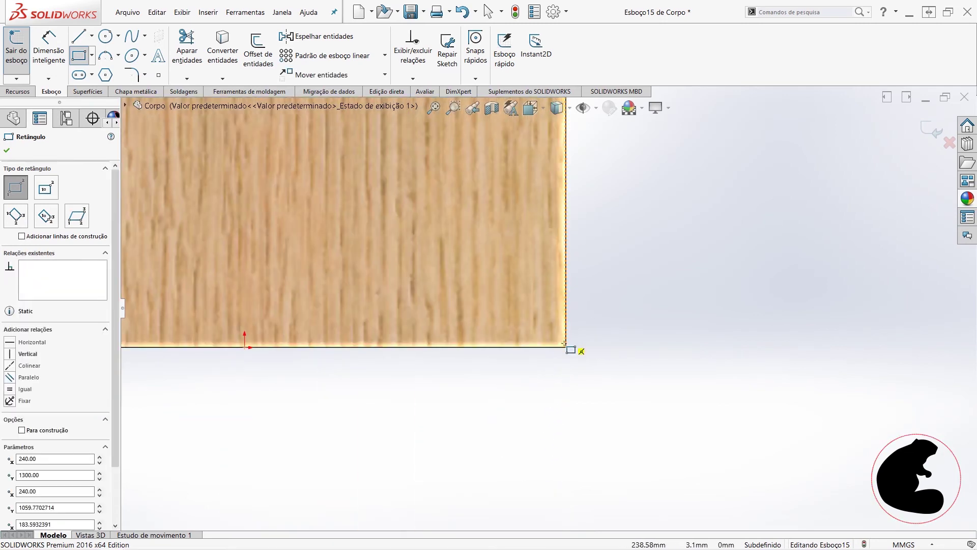
left_click(566, 348)
scroll(485, 178, "up", 3)
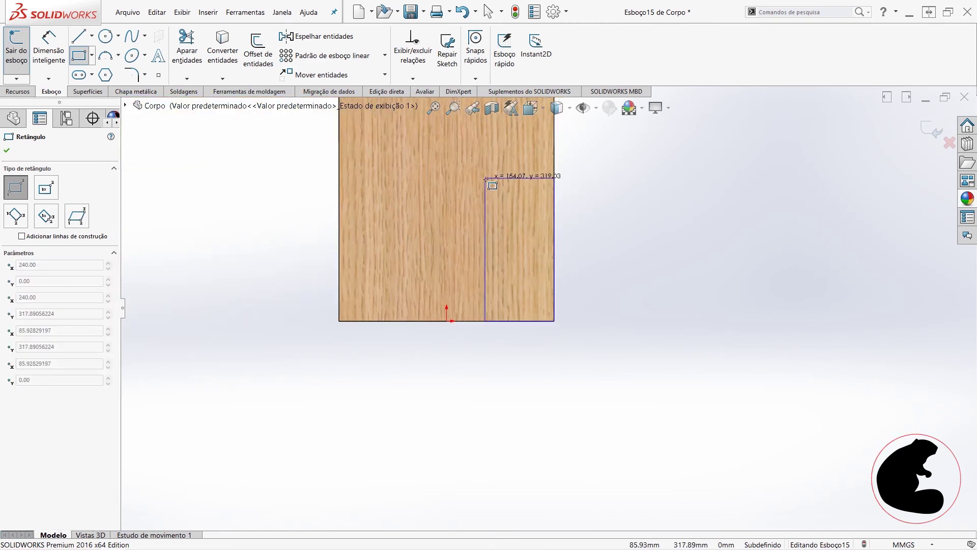
left_click(534, 190)
mouse_move(600, 224)
middle_mouse_down()
mouse_move(583, 244)
mouse_move(604, 324)
mouse_move(599, 312)
middle_mouse_up()
scroll(585, 248, "down", 2)
scroll(586, 248, "down", 3)
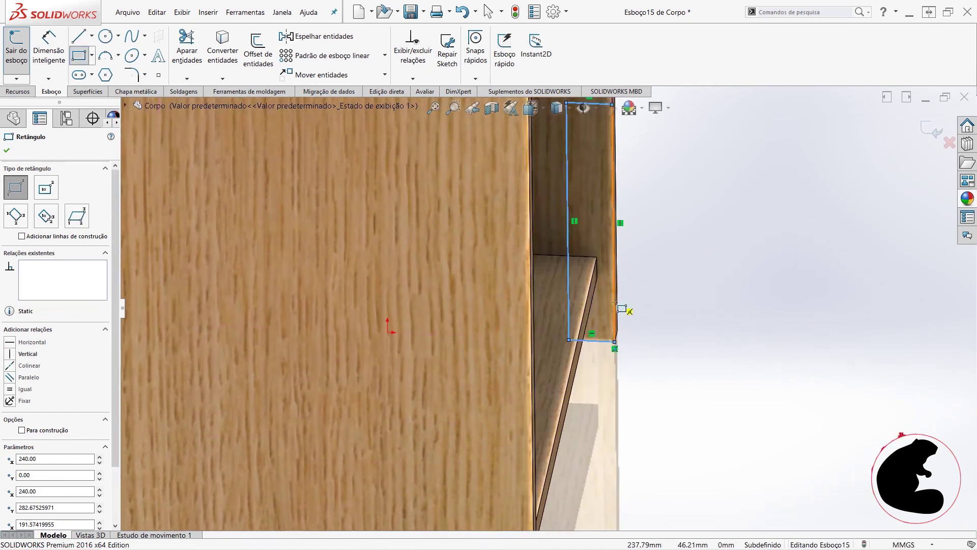
left_click(82, 58)
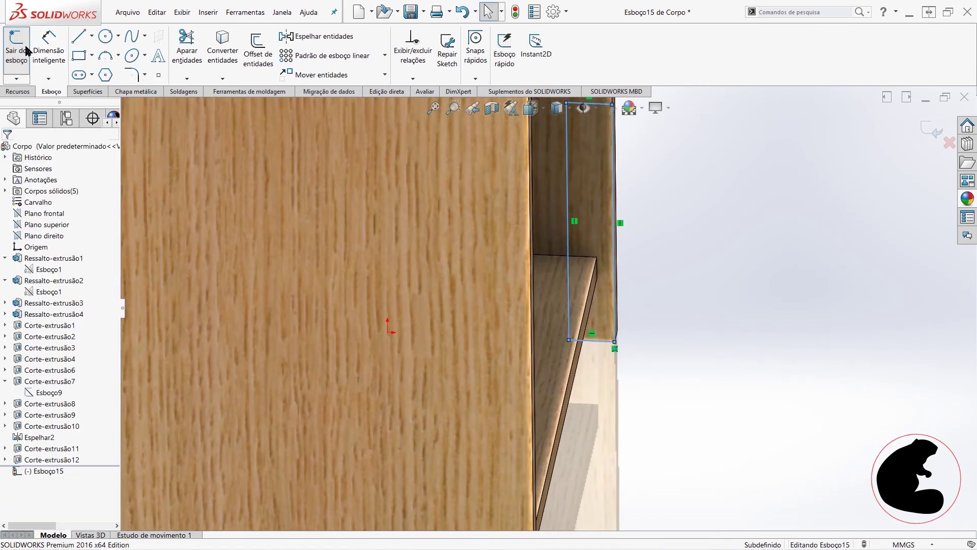
left_click(20, 54)
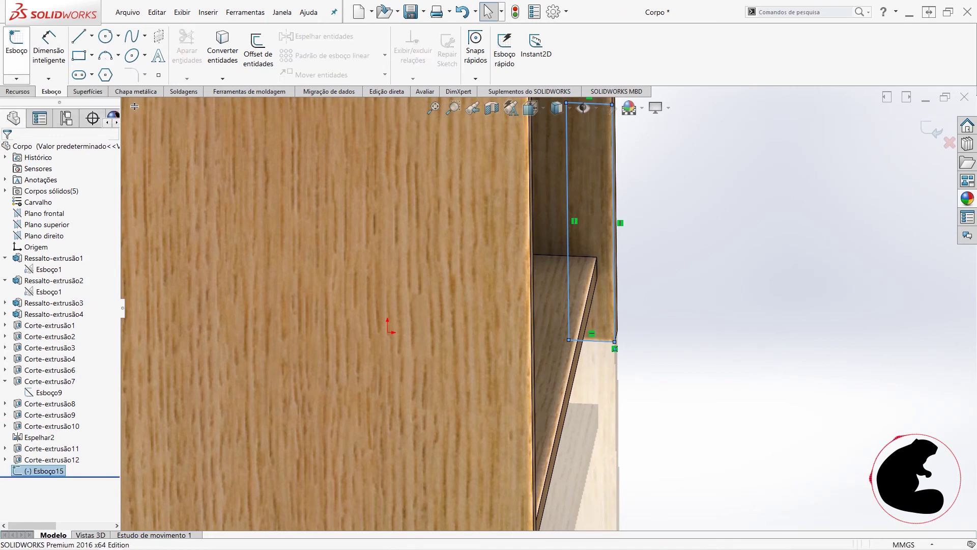
left_click(413, 92)
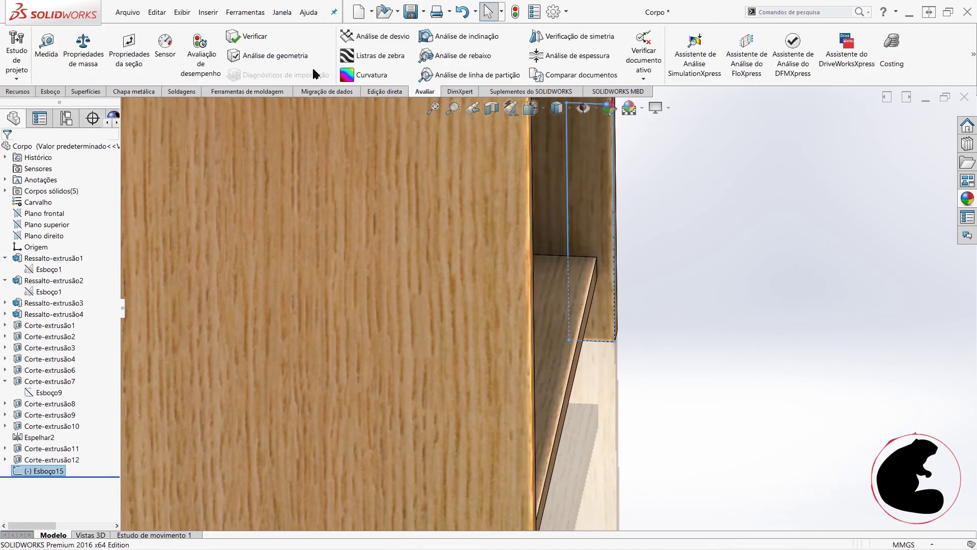
left_click(45, 55)
scroll(534, 300, "down", 3)
scroll(534, 320, "down", 2)
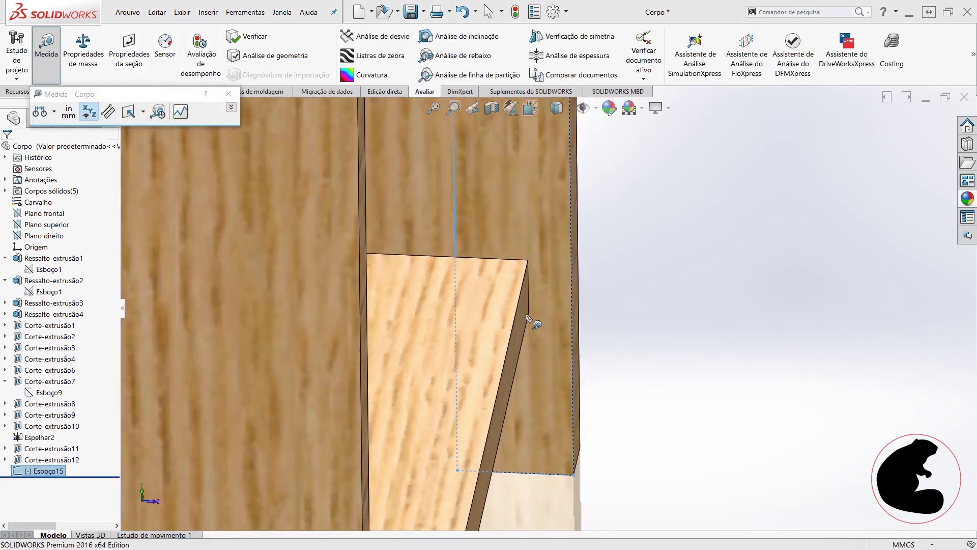
left_click(538, 318)
middle_click_drag(538, 318, 585, 279)
left_click(586, 277)
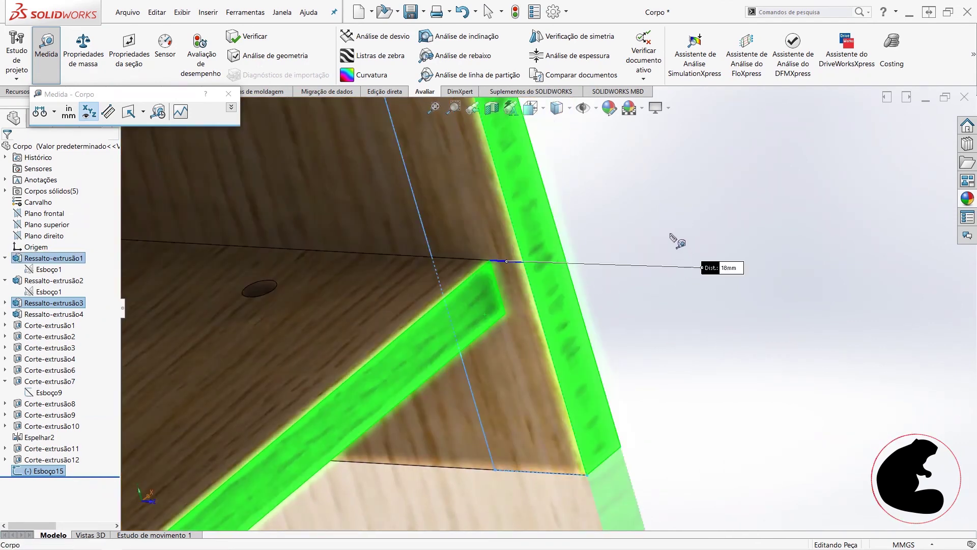
middle_click_drag(609, 203, 670, 189)
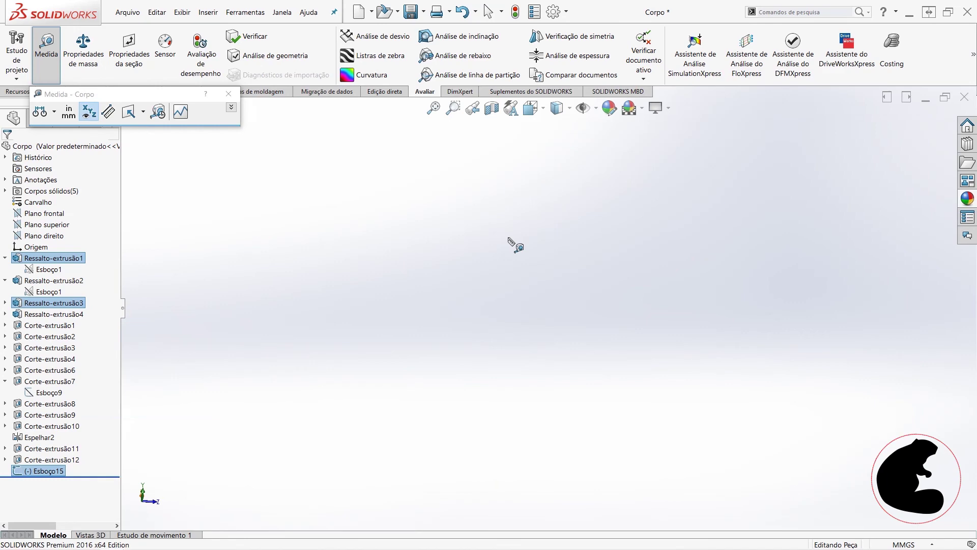
middle_click_drag(514, 244, 436, 268)
middle_click_drag(224, 326, 300, 338)
key("Escape")
middle_click_drag(441, 334, 144, 412)
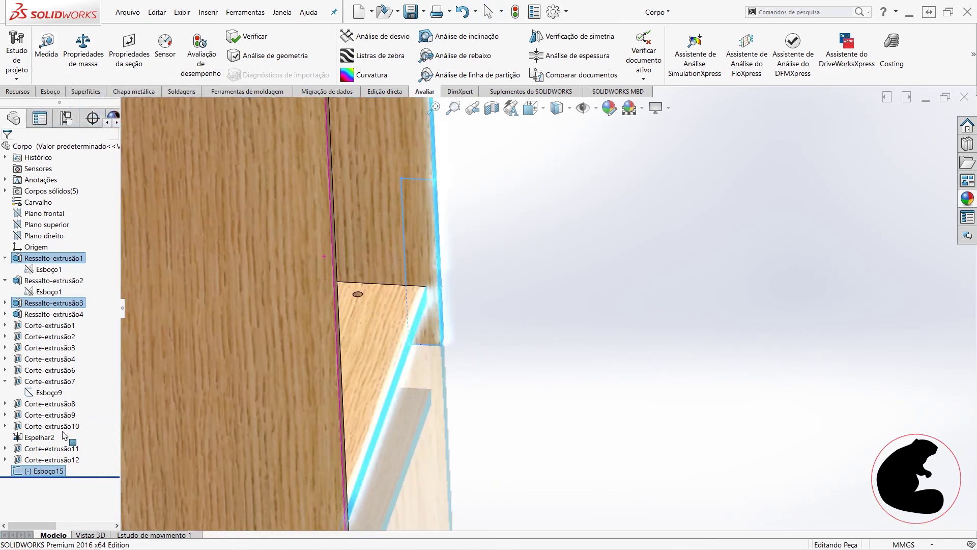
right_click(49, 471)
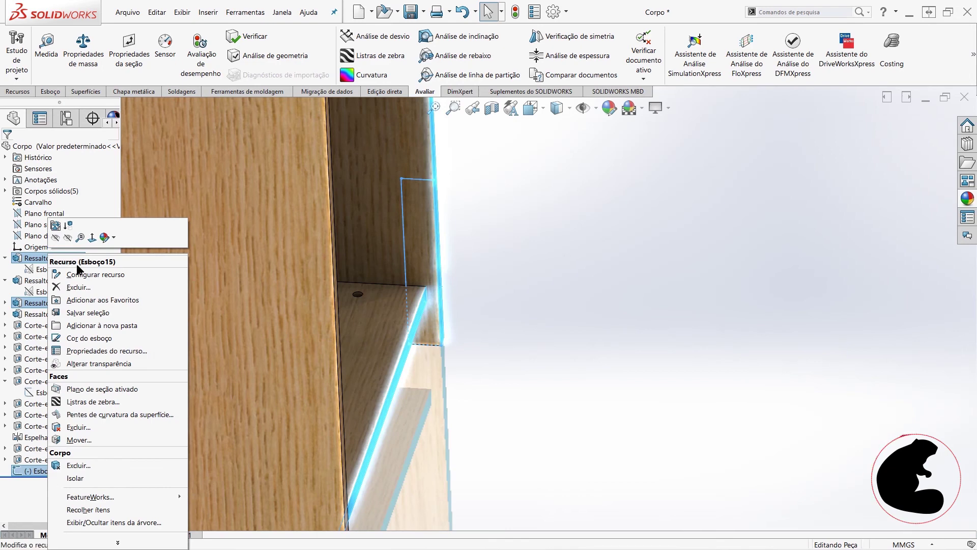
left_click(84, 238)
right_click(50, 473)
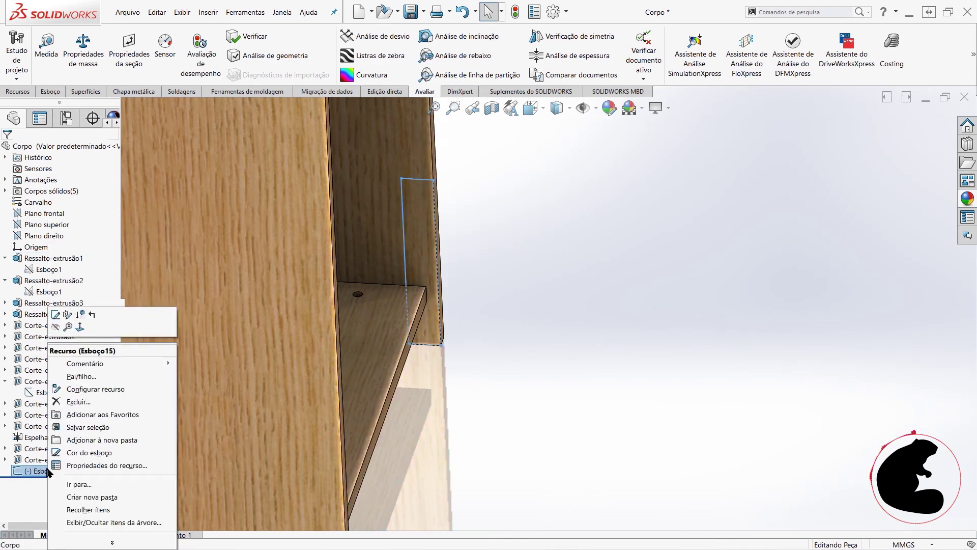
left_click(55, 316)
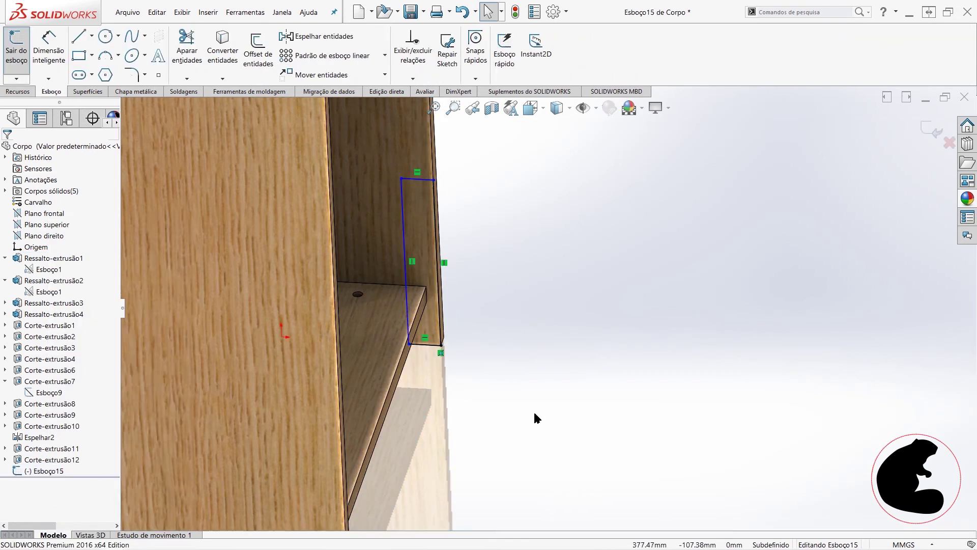
- Dimension the top sketch line to 18 mm
scroll(538, 323, "up", 3)
left_click(56, 57)
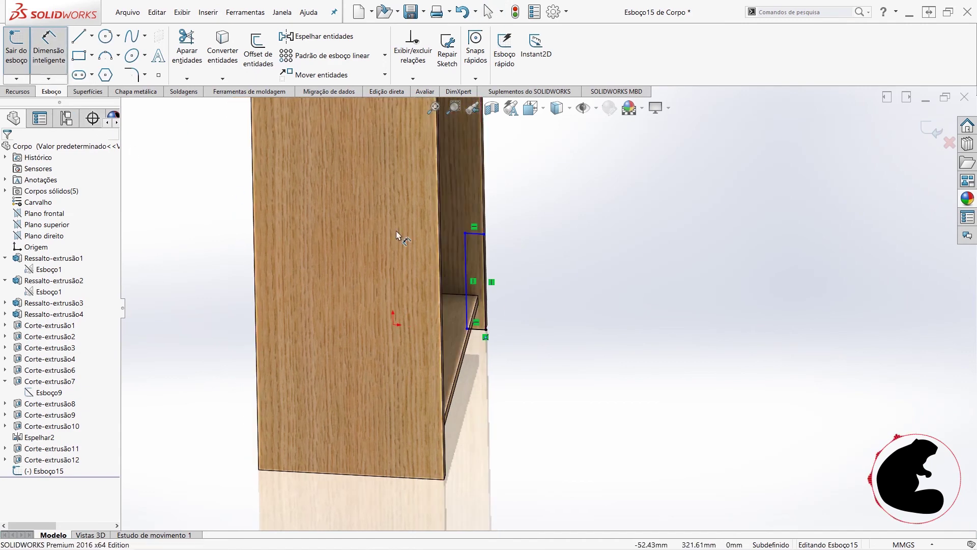
left_click(473, 234)
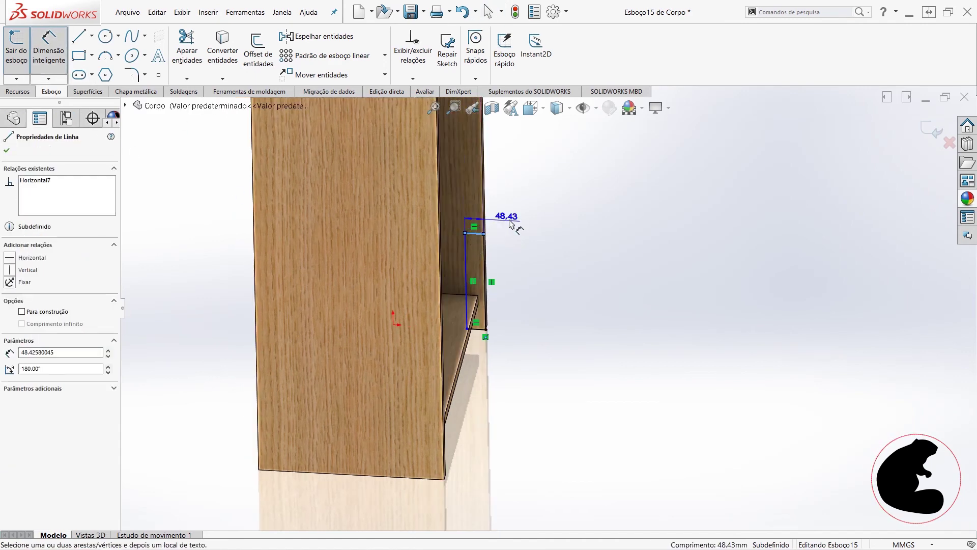
left_click(537, 211)
type("18")
key("Return")
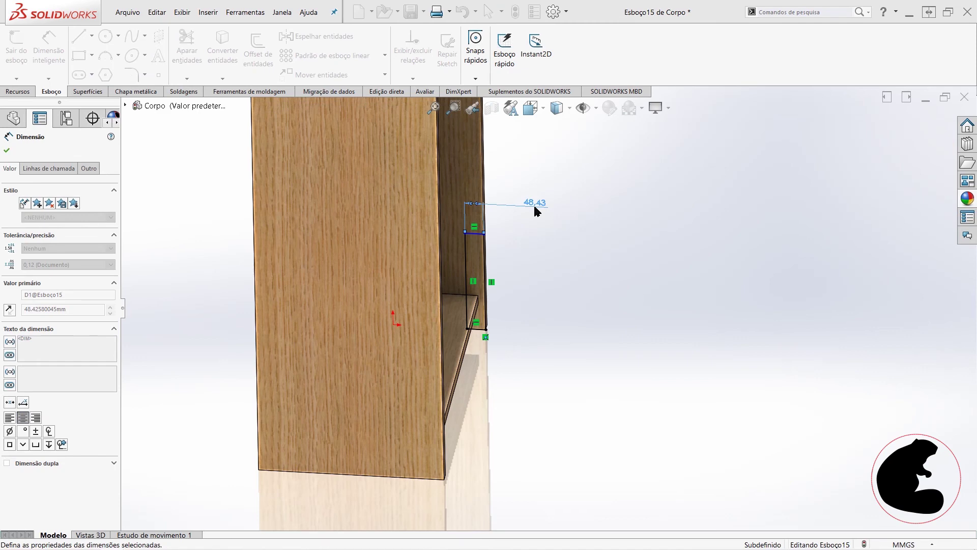
scroll(556, 219, "up", 1)
key("Escape")
- Add an Equal relation between the top line and a second sketch line
scroll(492, 257, "down", 3)
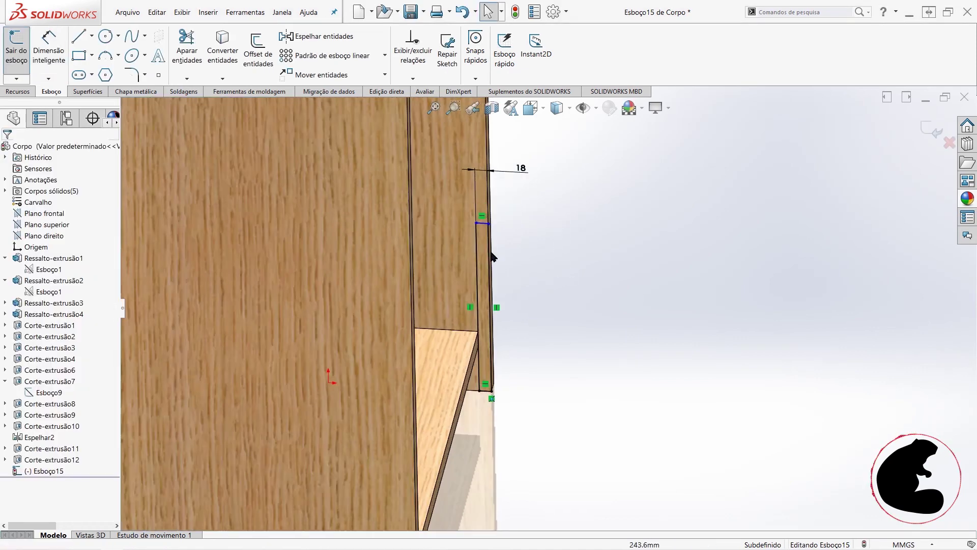
left_click_drag(442, 169, 555, 257)
scroll(555, 256, "up", 3)
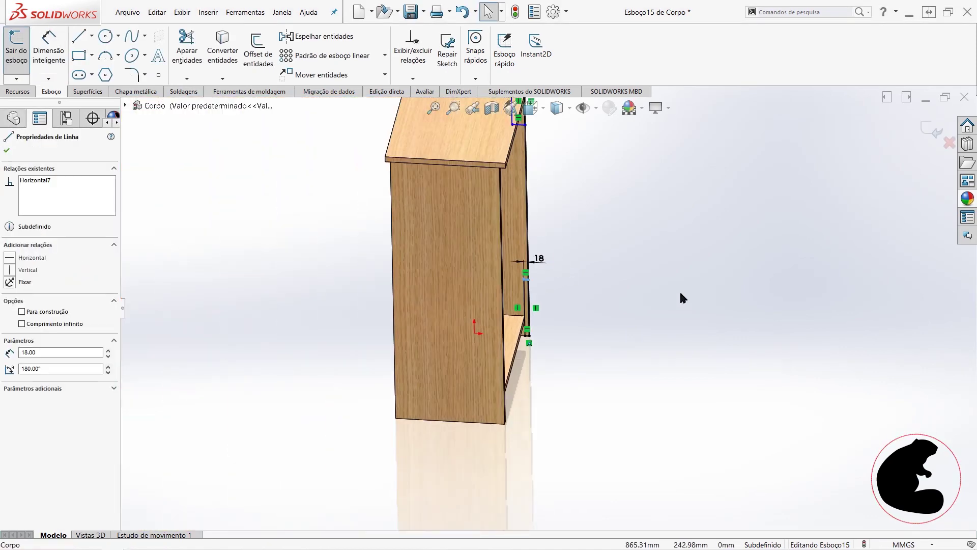
scroll(543, 170, "down", 1)
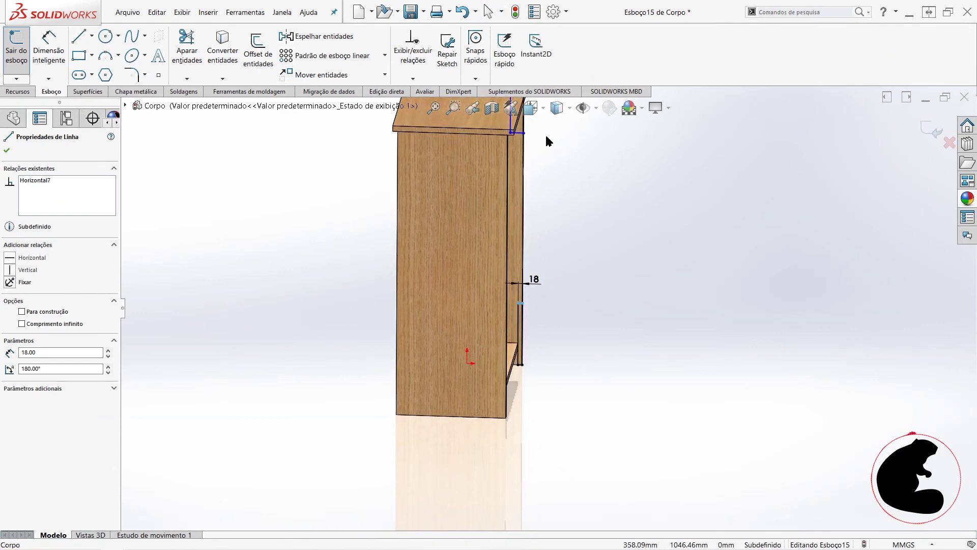
scroll(509, 162, "down", 3)
scroll(506, 161, "down", 1)
scroll(499, 199, "down", 1)
scroll(502, 221, "down", 1)
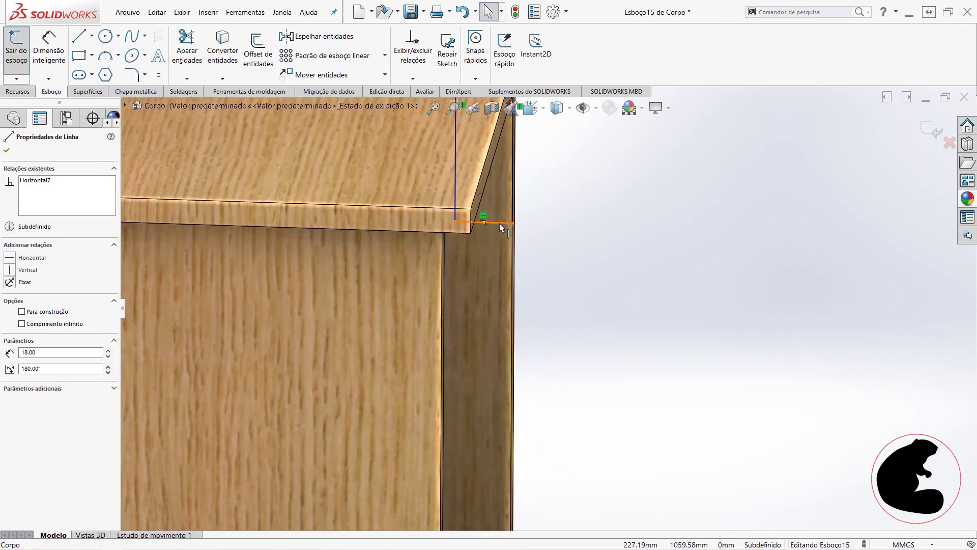
left_click(501, 224, "ctrl")
left_click(589, 181)
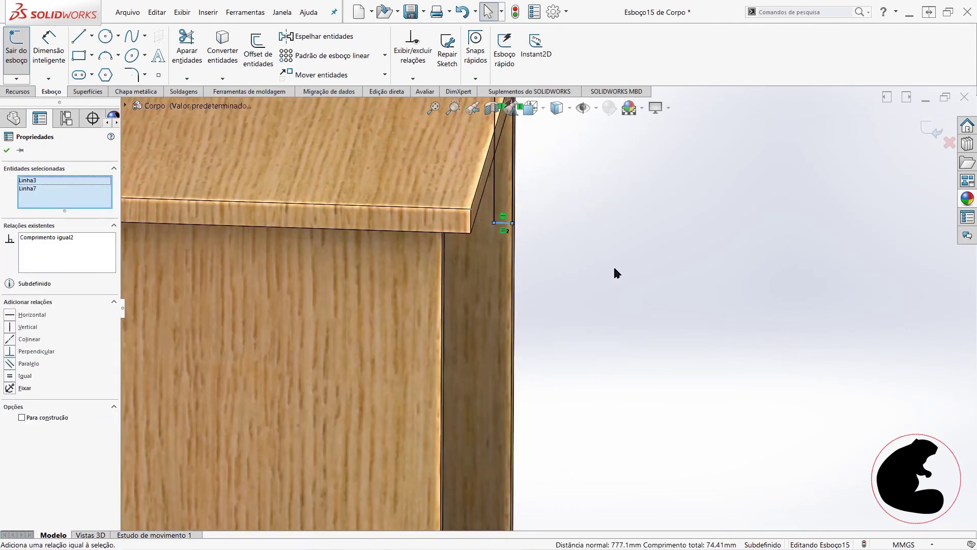
left_click(612, 261)
scroll(613, 271, "up", 1)
scroll(613, 275, "up", 2)
scroll(606, 280, "up", 1)
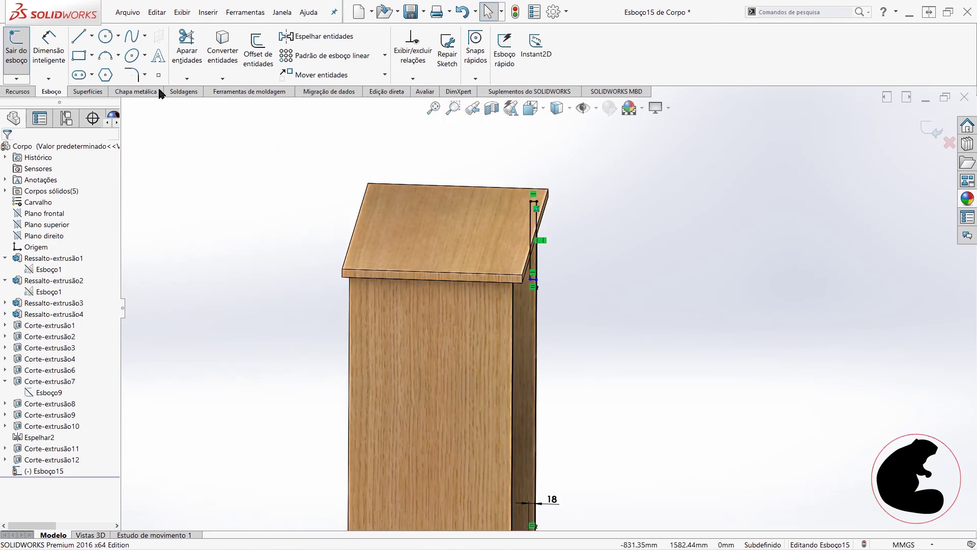
- Dimension the upper vertical sketch line to 40 mm
left_click(49, 42)
scroll(541, 251, "down", 1)
scroll(533, 277, "down", 1)
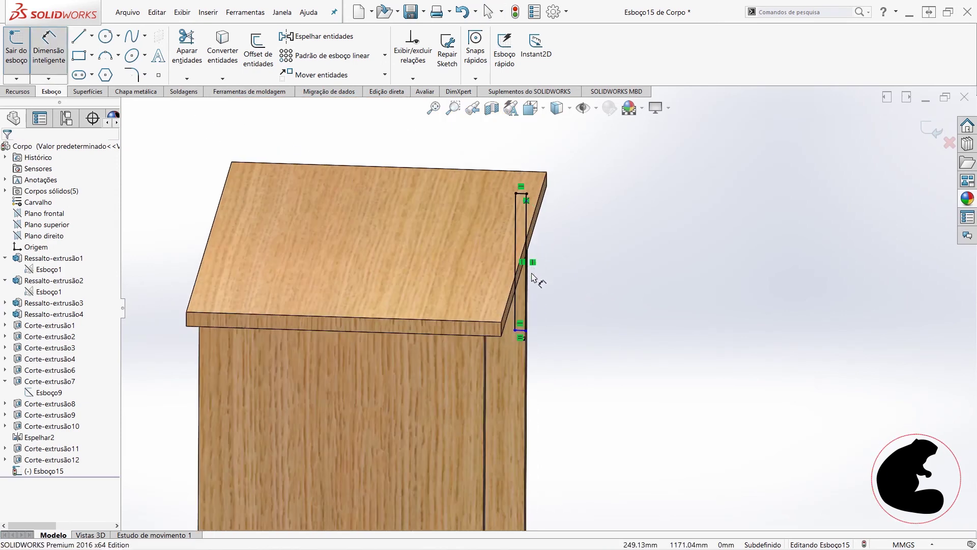
left_click(527, 224)
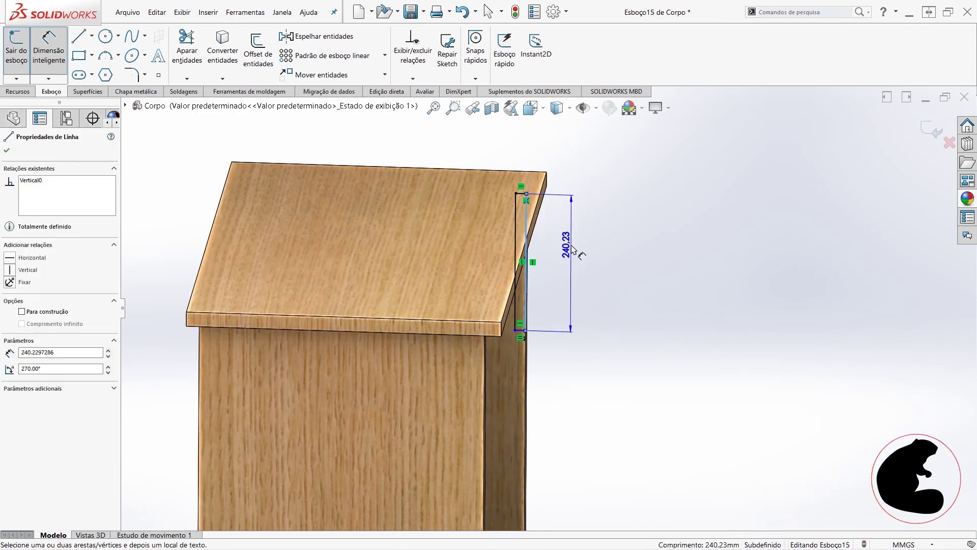
left_click(572, 250)
type("40")
key("Return")
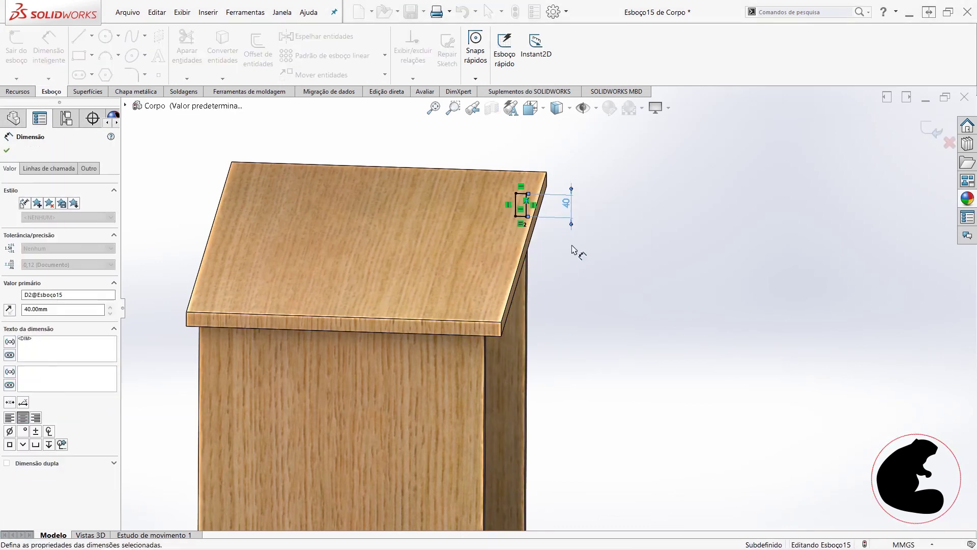
scroll(606, 356, "up", 3)
- Dimension the lower vertical line to 110 mm, fully defining Esboço15
middle_click_drag(589, 447, 549, 443)
scroll(537, 395, "down", 3)
scroll(537, 394, "down", 2)
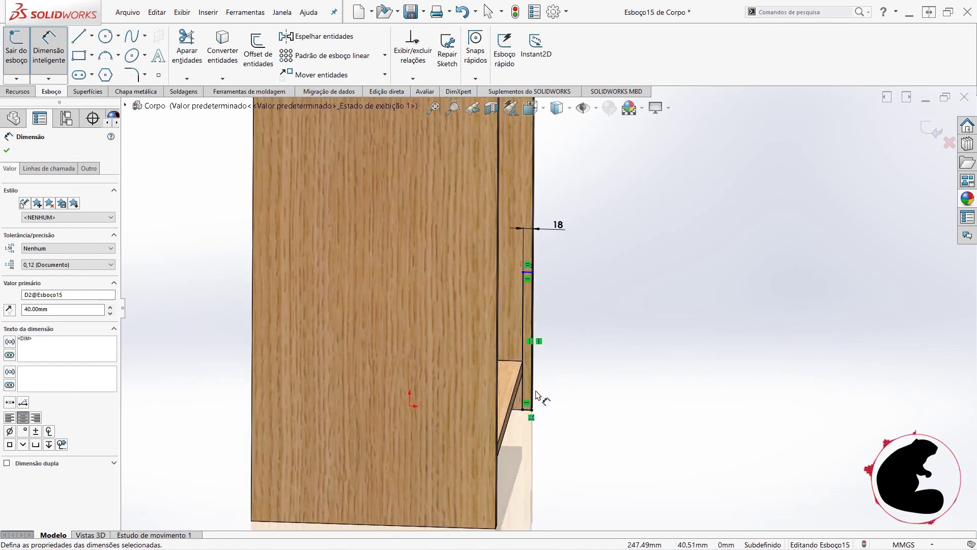
left_click(527, 301)
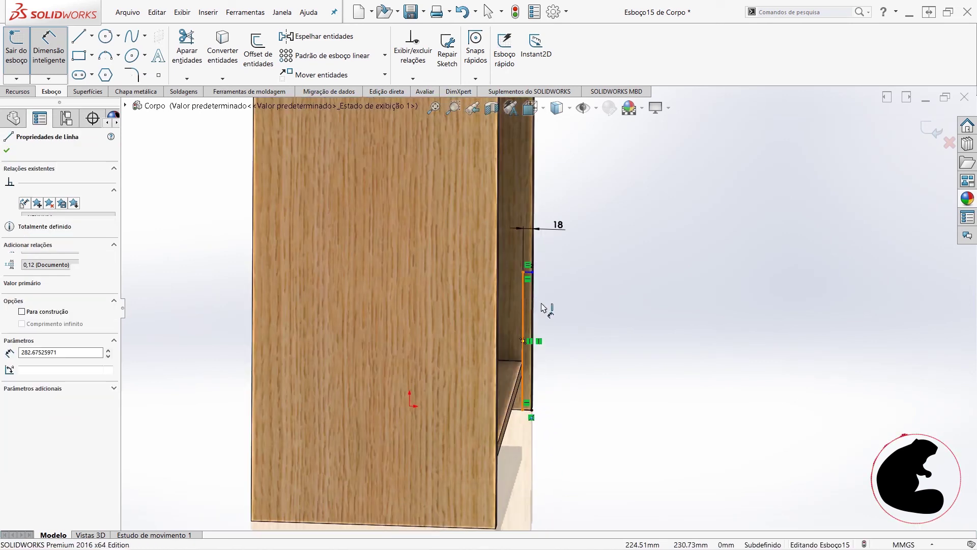
left_click(582, 311)
type("110")
key("Return")
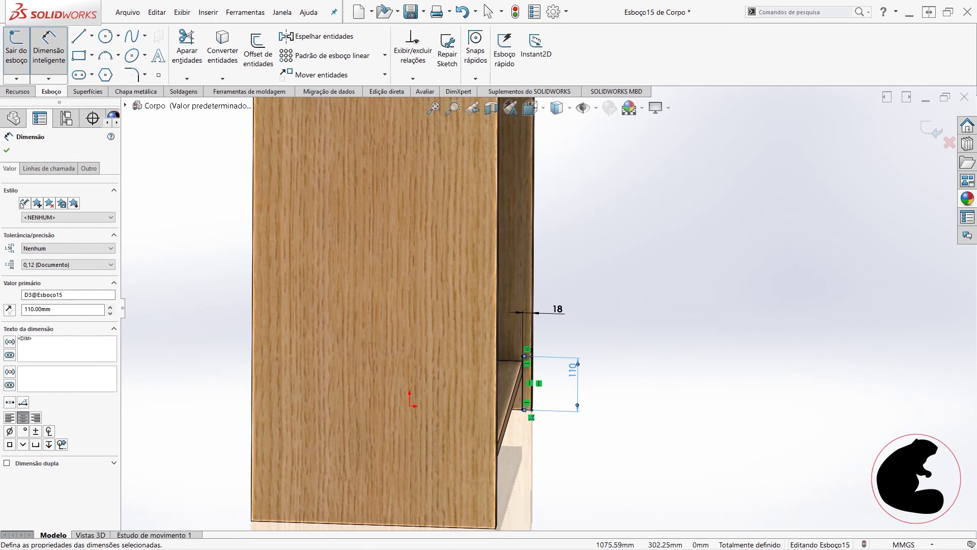
key("Escape")
scroll(689, 331, "up", 2)
scroll(624, 345, "up", 1)
key("Escape")
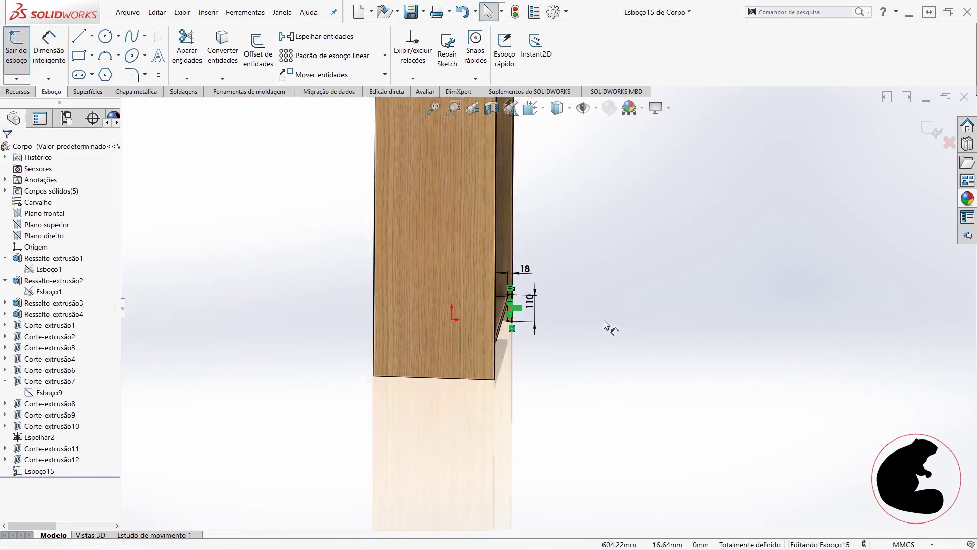
scroll(514, 313, "up", 1)
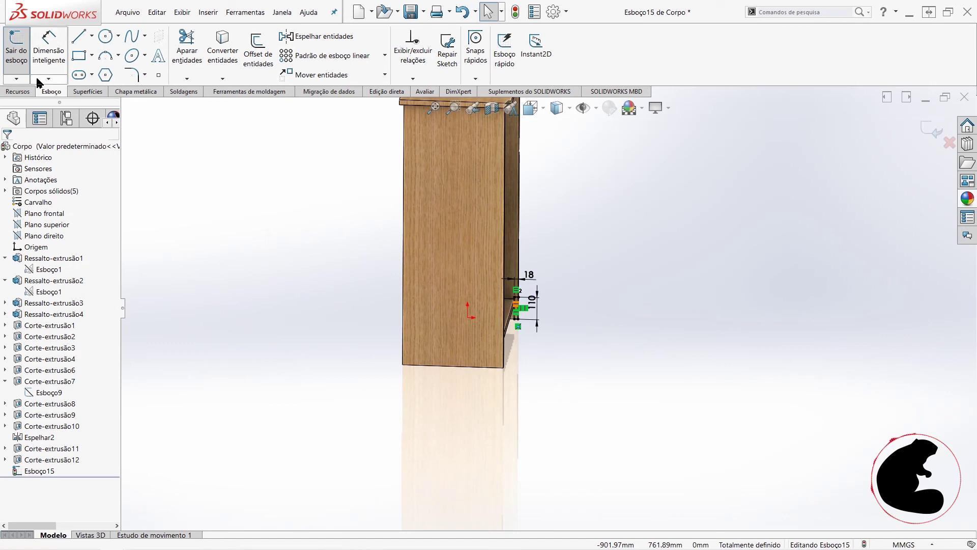
left_click(18, 92)
left_click(26, 51)
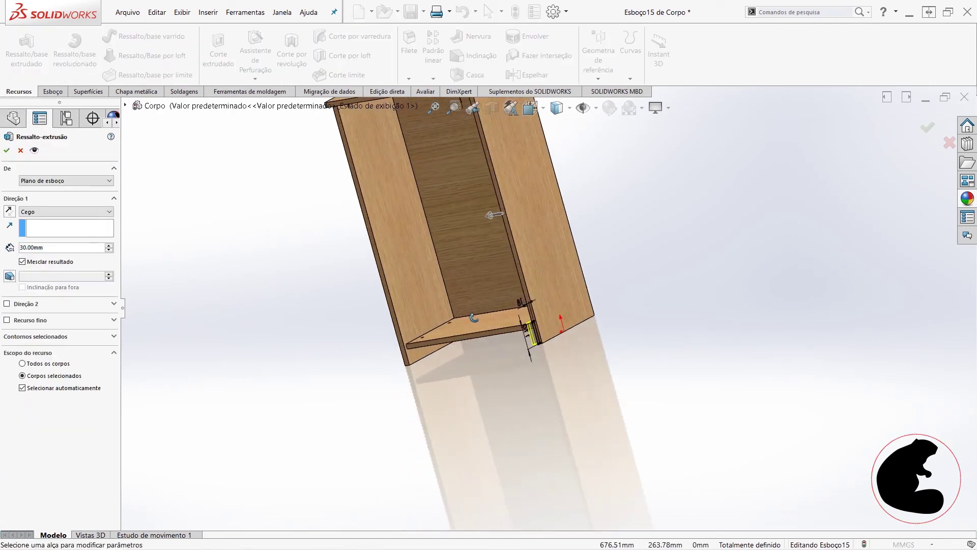
- Extrude the sketch as a boss Up To Surface, ending at the opposite inner side face
left_click(30, 212)
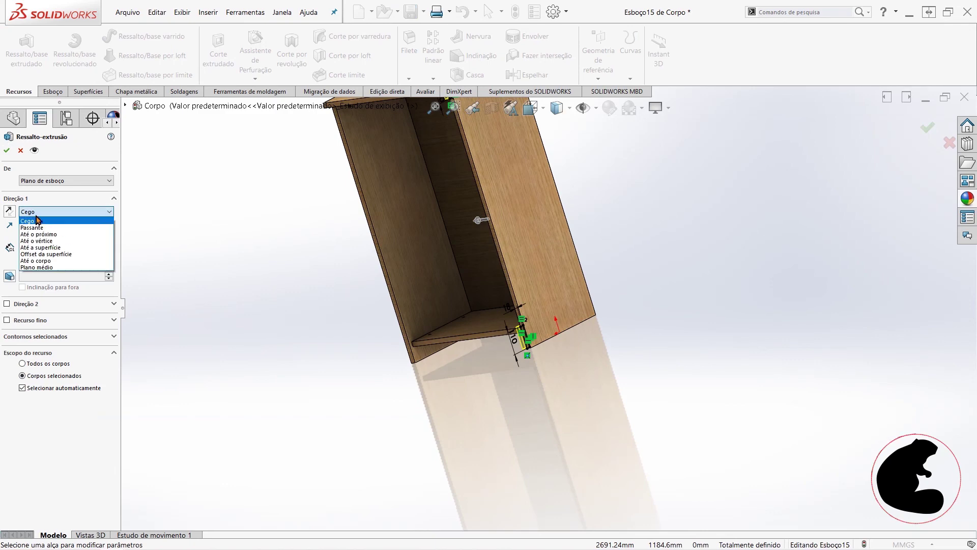
left_click(50, 248)
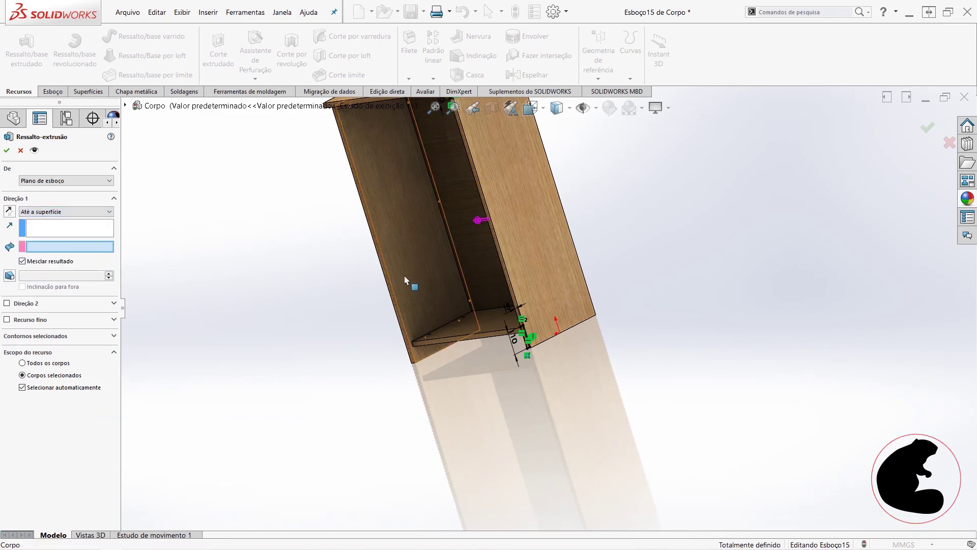
left_click(413, 301)
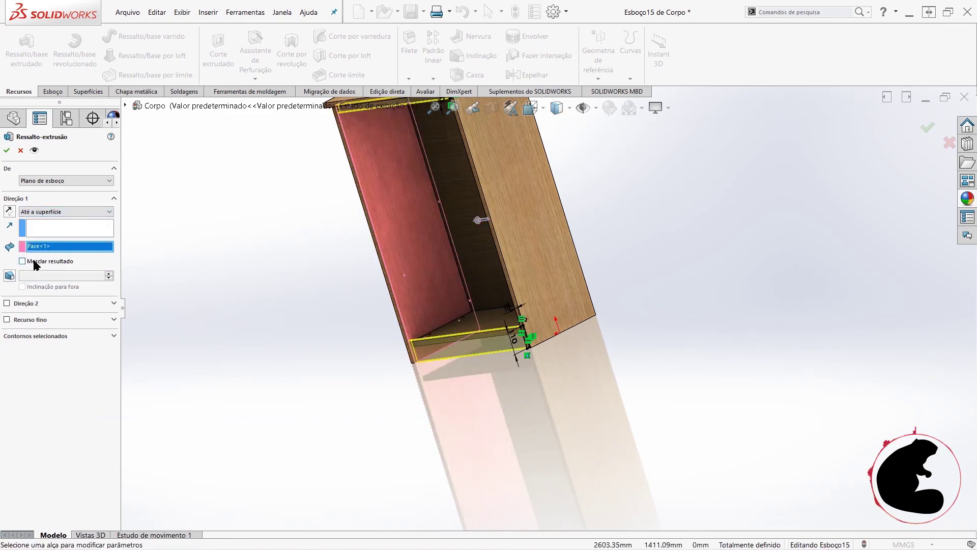
left_click(7, 151)
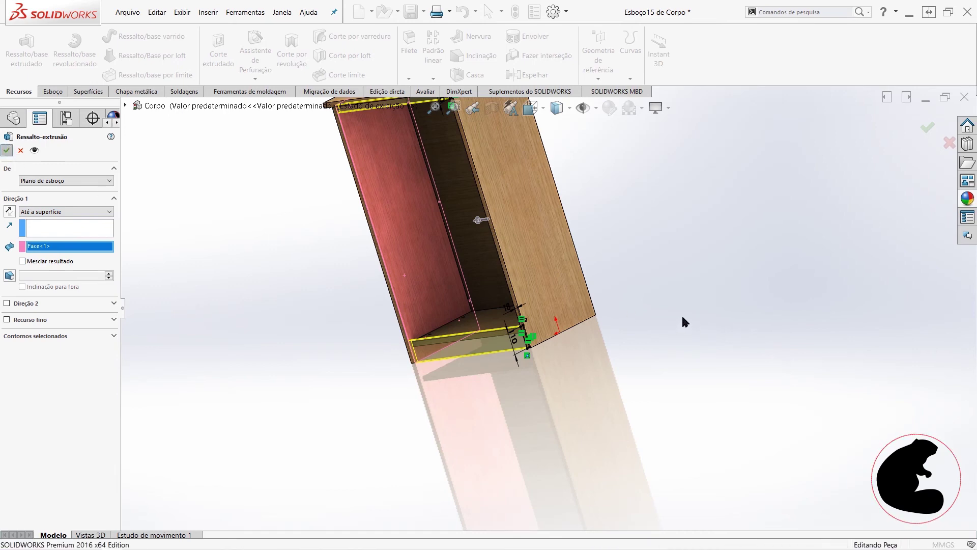
- Orbit and zoom around the cabinet to inspect the new front rails
middle_click_drag(535, 290, 467, 151)
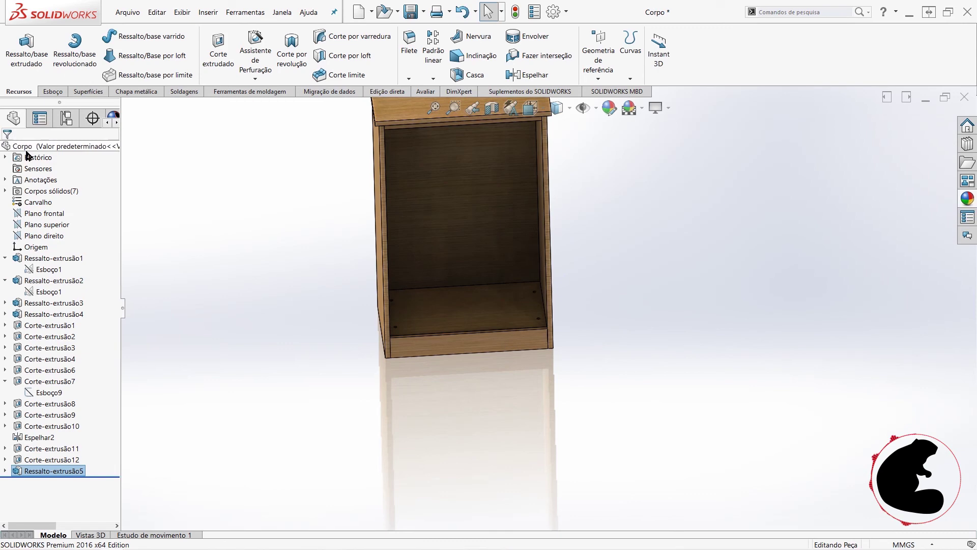
mouse_move(564, 410)
middle_mouse_down()
mouse_move(551, 342)
mouse_move(377, 439)
middle_mouse_up()
mouse_move(679, 378)
middle_mouse_down()
mouse_move(499, 327)
mouse_move(524, 338)
mouse_move(524, 352)
middle_mouse_up()
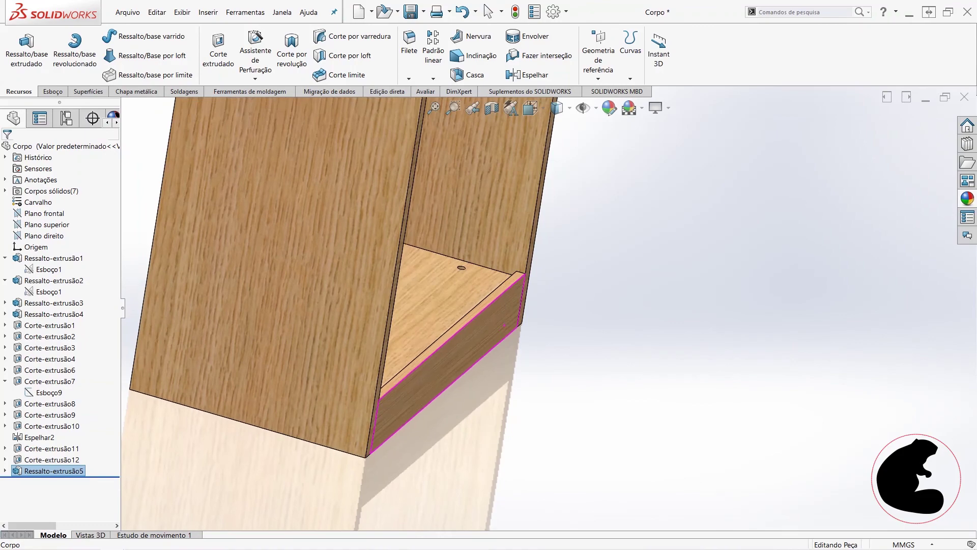
mouse_move(505, 340)
middle_mouse_down()
mouse_move(450, 310)
mouse_move(365, 338)
mouse_move(491, 356)
mouse_move(551, 331)
middle_mouse_up()
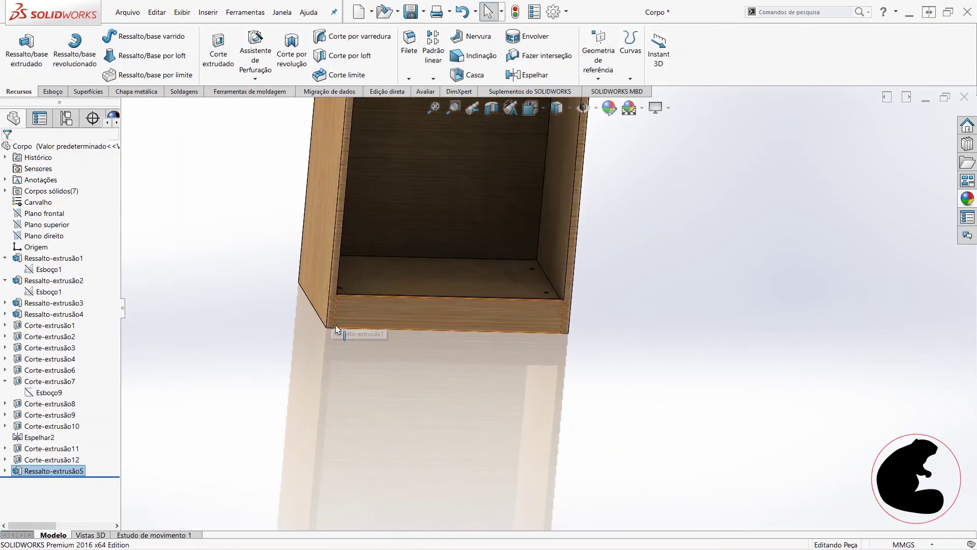
scroll(555, 332, "up", 5)
scroll(554, 203, "up", 2)
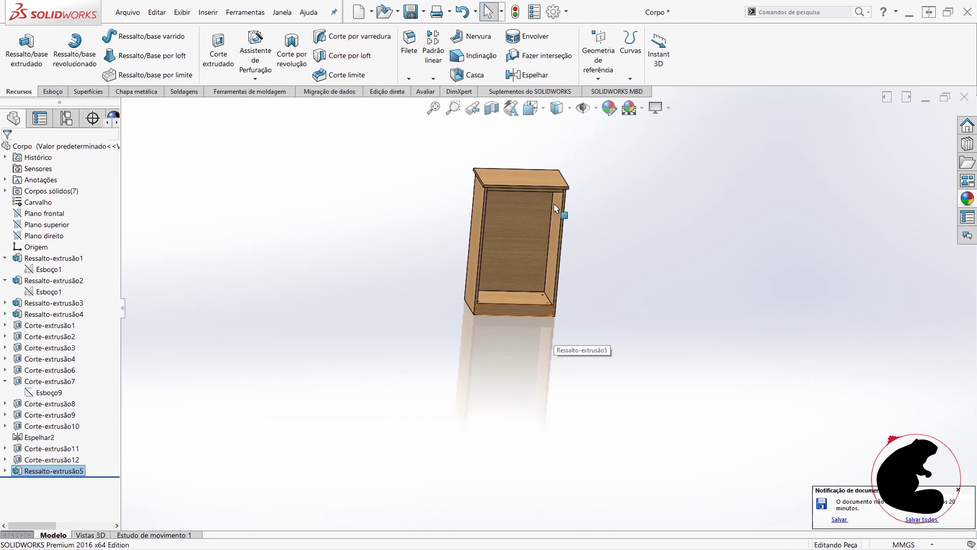
scroll(519, 210, "down", 2)
scroll(529, 223, "down", 3)
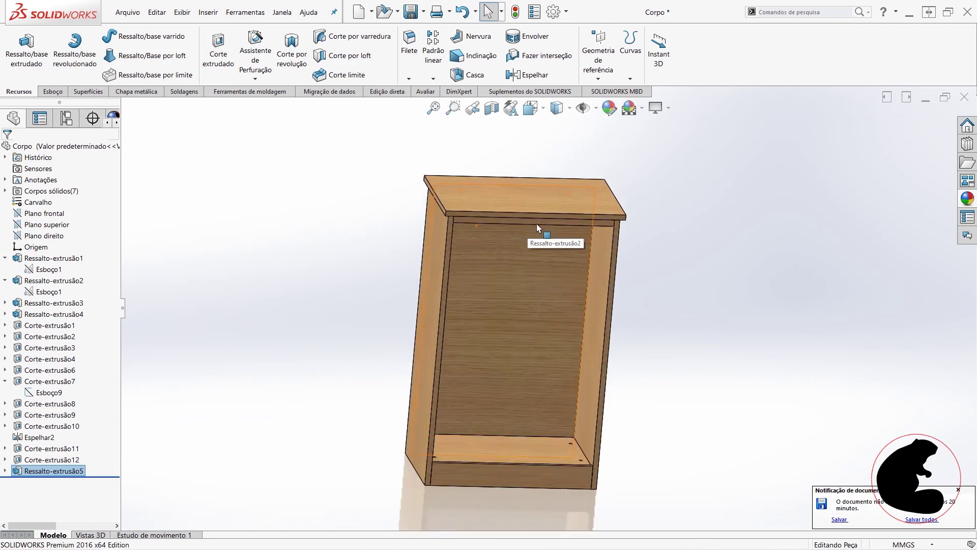
scroll(545, 228, "down", 2)
key("Escape")
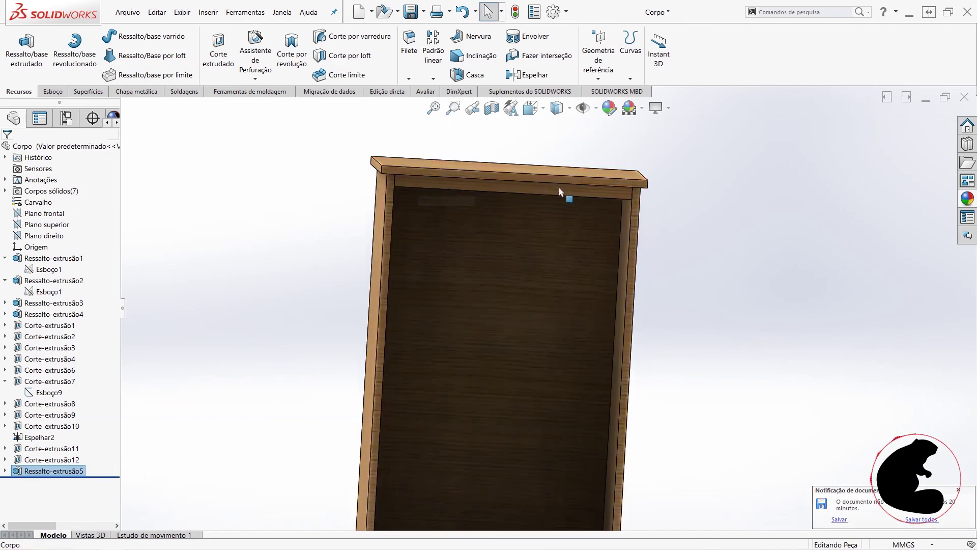
middle_click_drag(599, 192, 709, 196)
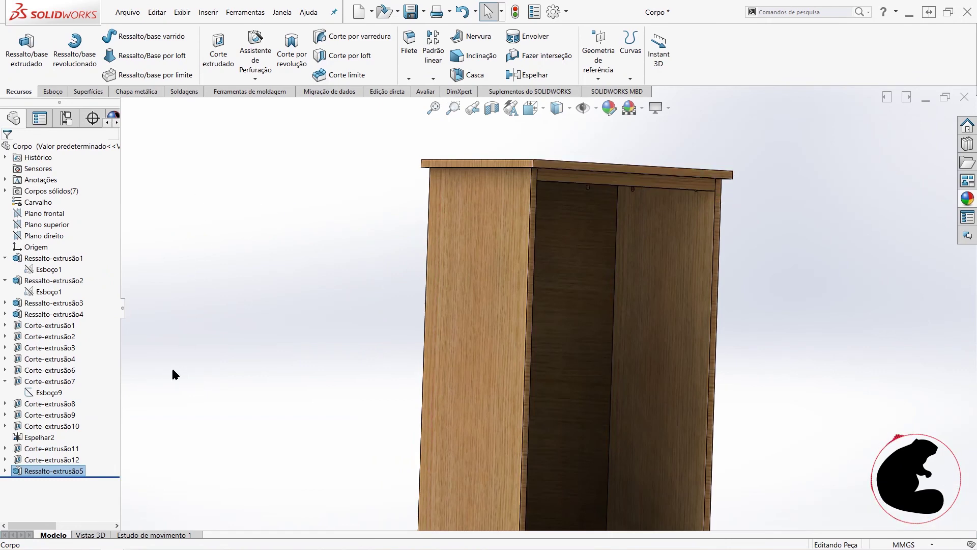
- Edit Ressalto-extrusão5's sketch, change the 40 mm dimension to 50 mm, and exit
right_click(60, 473)
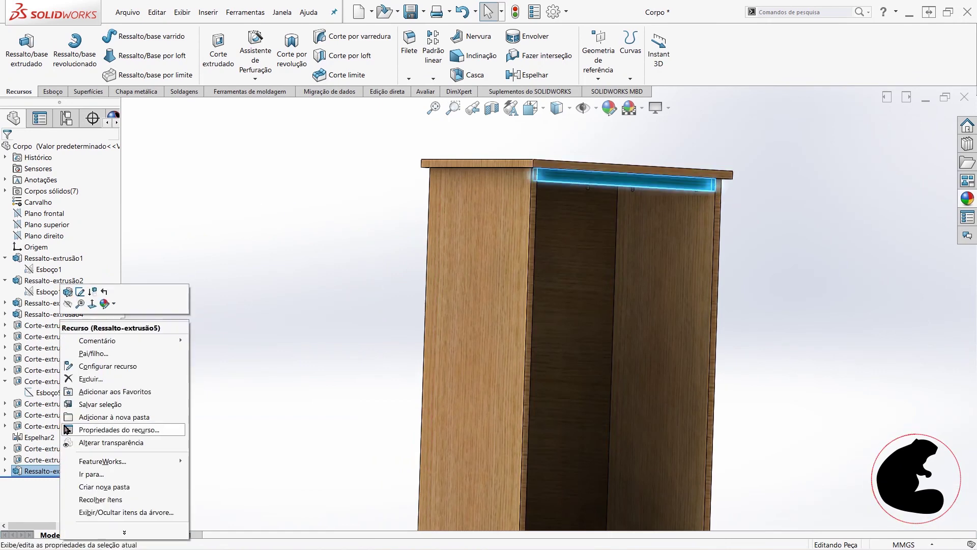
left_click(80, 293)
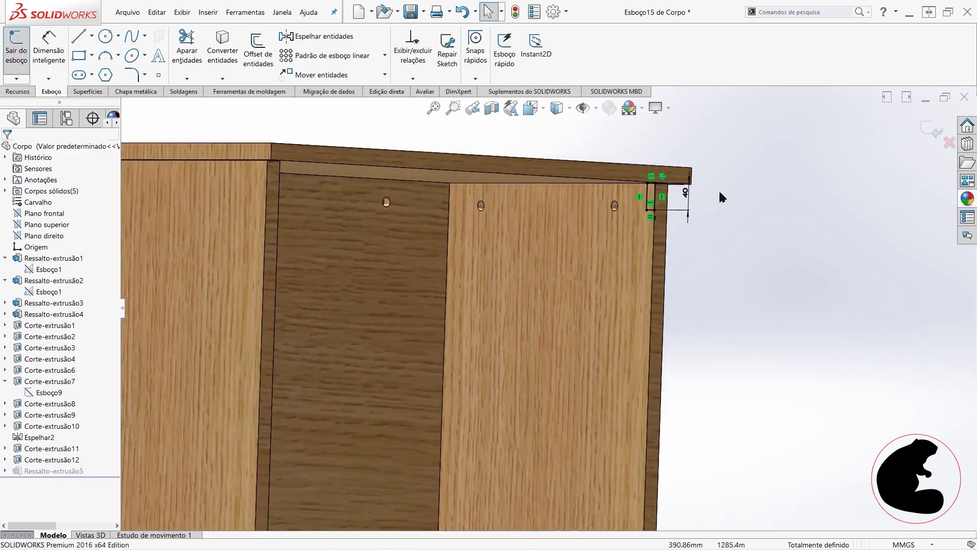
double_click(685, 193)
type("50")
key("Return")
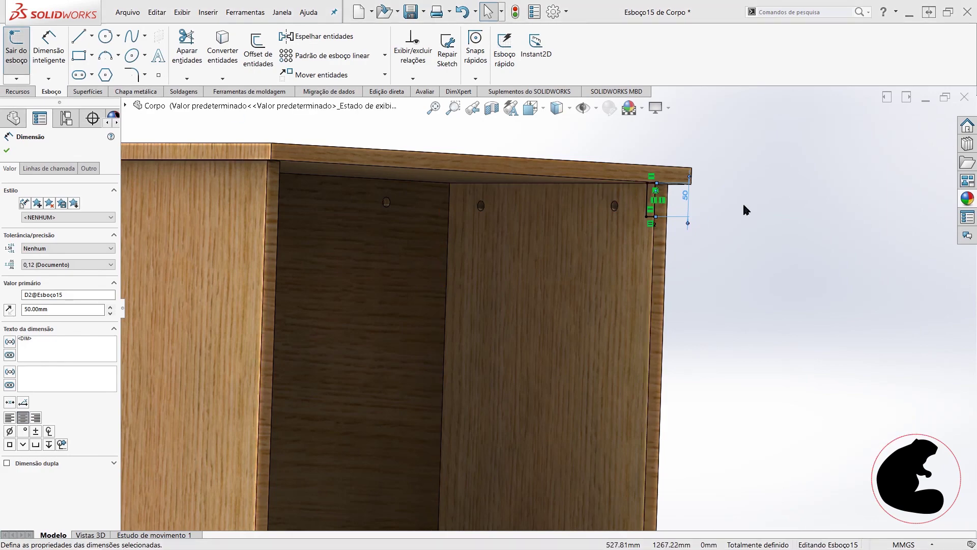
left_click(16, 51)
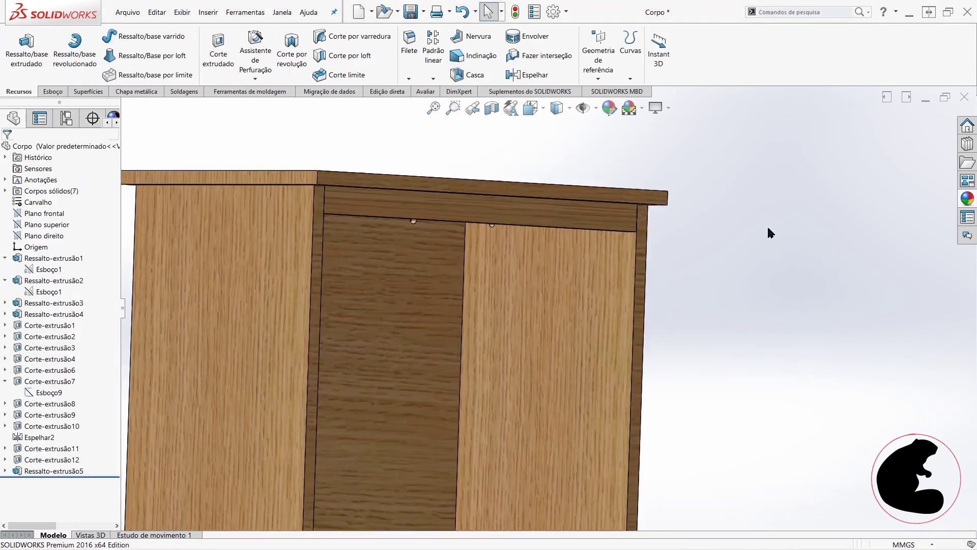
- Select the cabinet's right side panel face and orbit to view the side
scroll(572, 339, "down", 5)
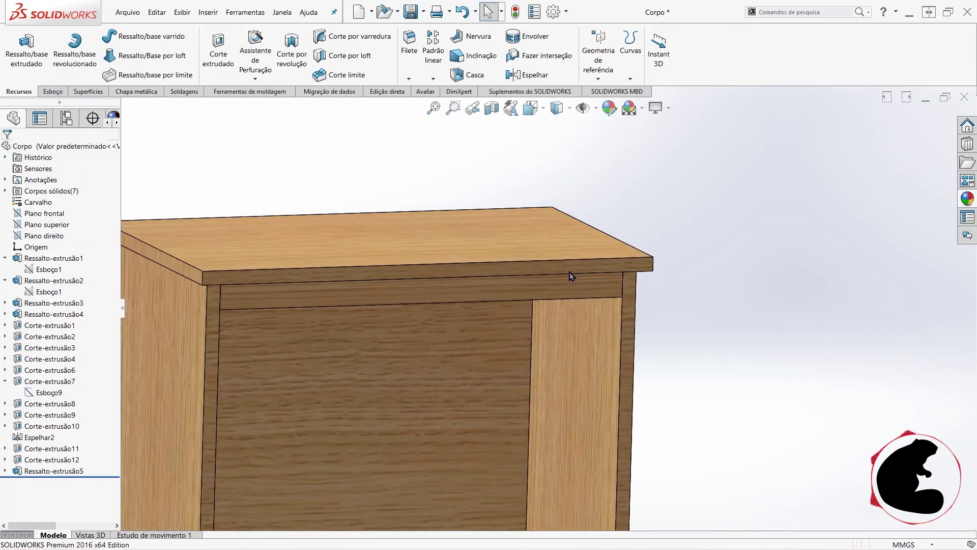
scroll(647, 317, "down", 3)
scroll(665, 309, "up", 4)
scroll(585, 315, "up", 2)
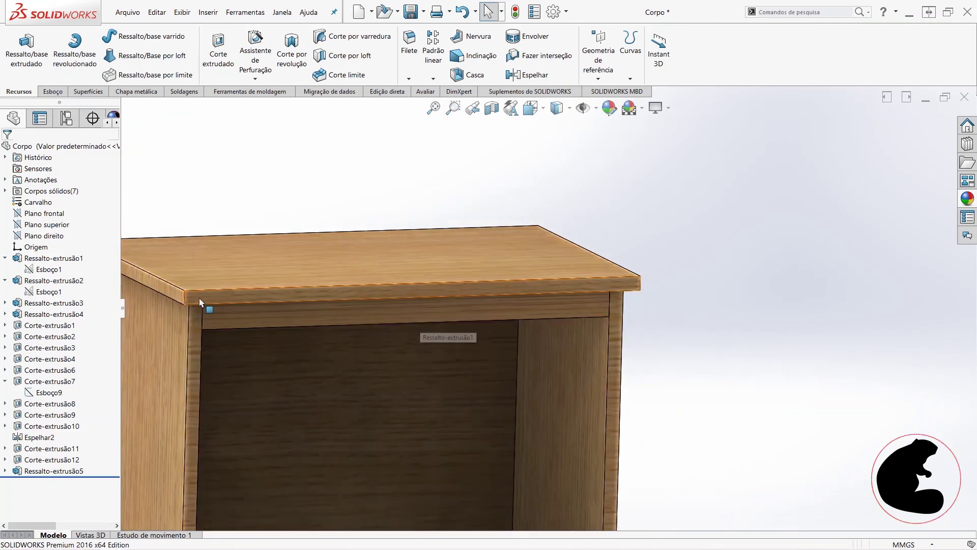
scroll(661, 336, "up", 3)
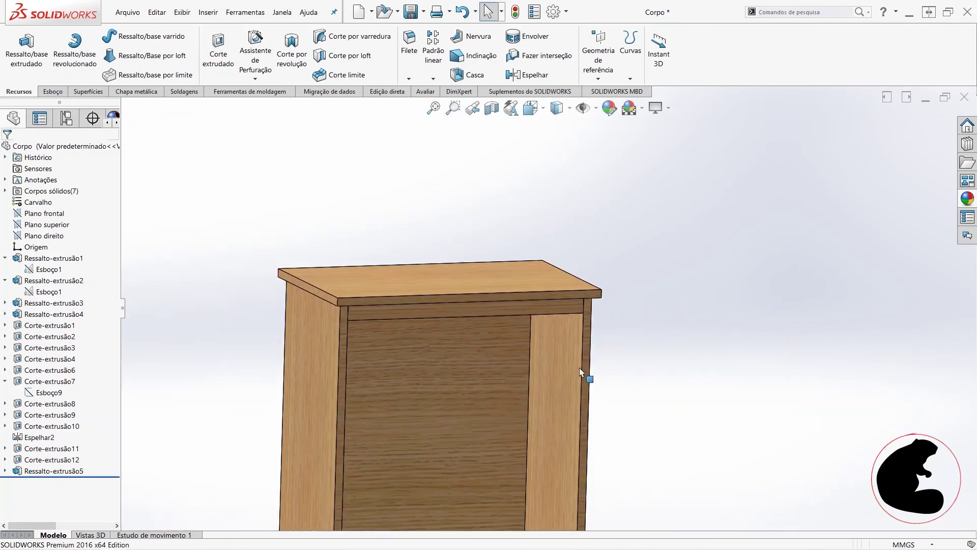
left_click(567, 389)
middle_click_drag(655, 389, 694, 386)
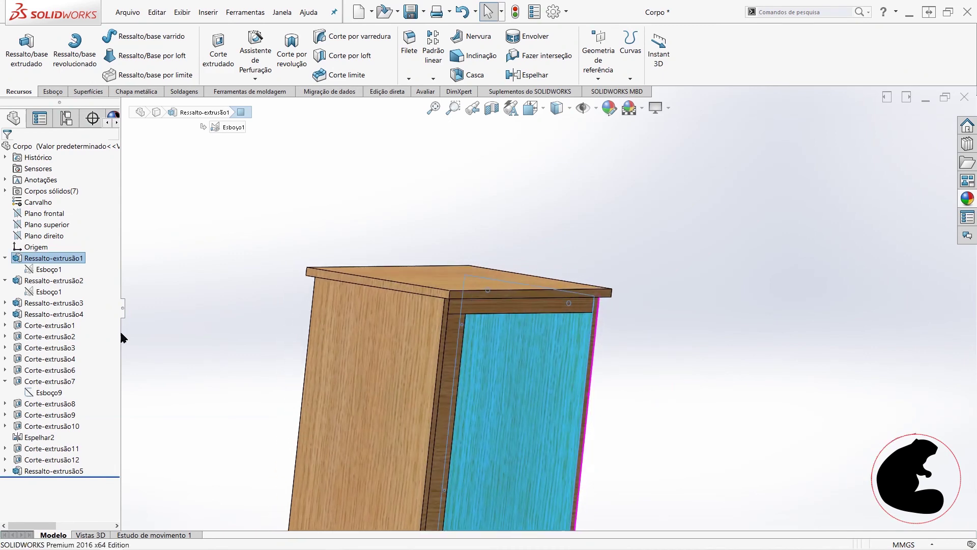
- Start a new sketch on the cabinet's side panel and view it Normal To
left_click(52, 92)
left_click(16, 43)
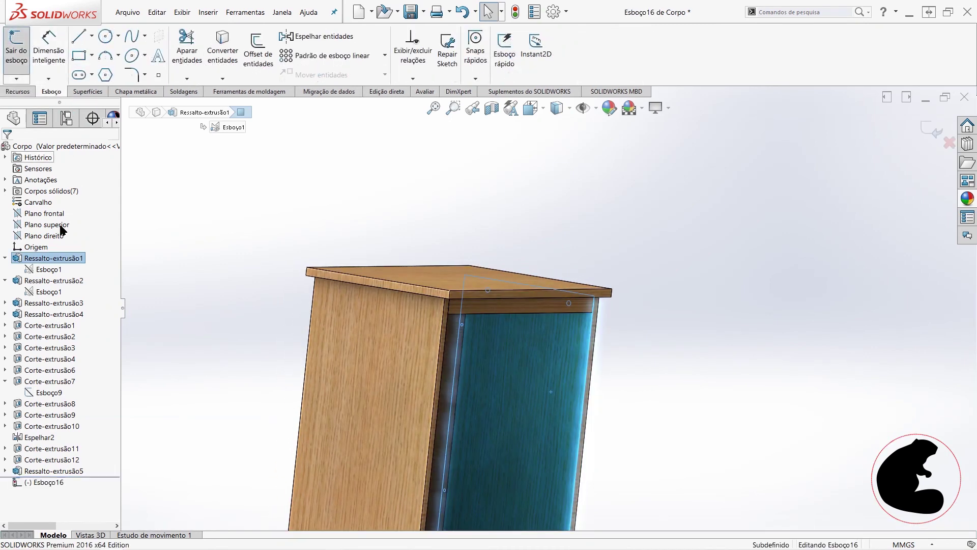
right_click(45, 489)
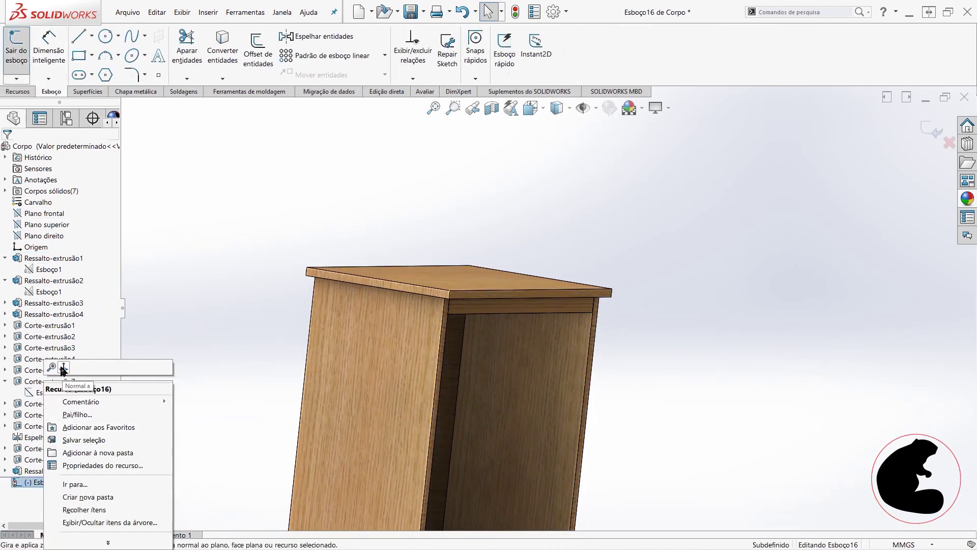
left_click(63, 368)
scroll(627, 136, "down", 2)
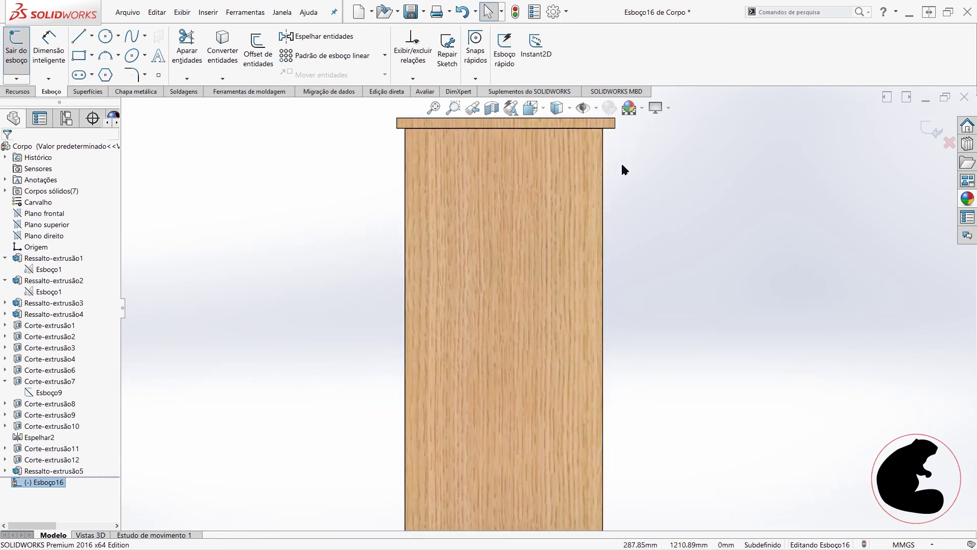
mouse_move(608, 161)
middle_mouse_down()
mouse_move(585, 157)
mouse_move(630, 163)
middle_mouse_up()
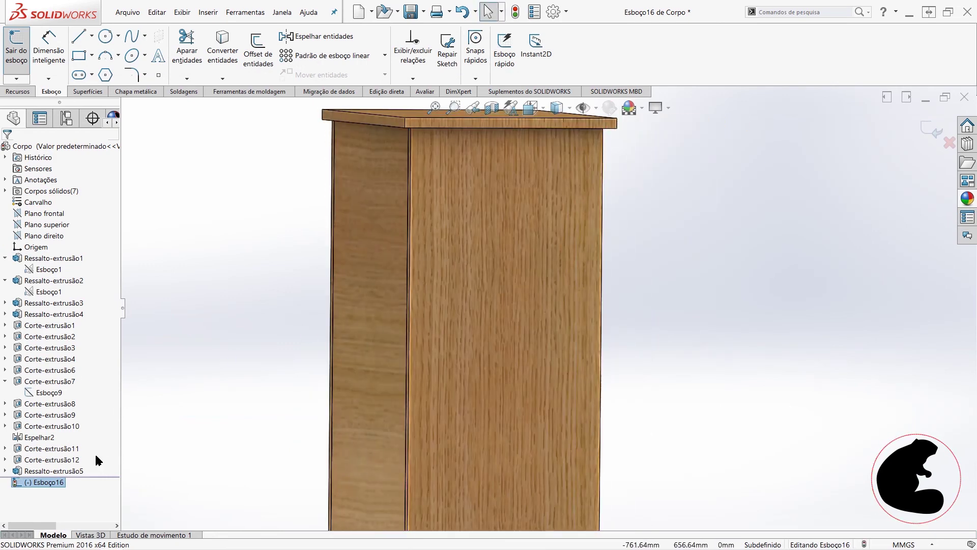
right_click(50, 486)
left_click(72, 371)
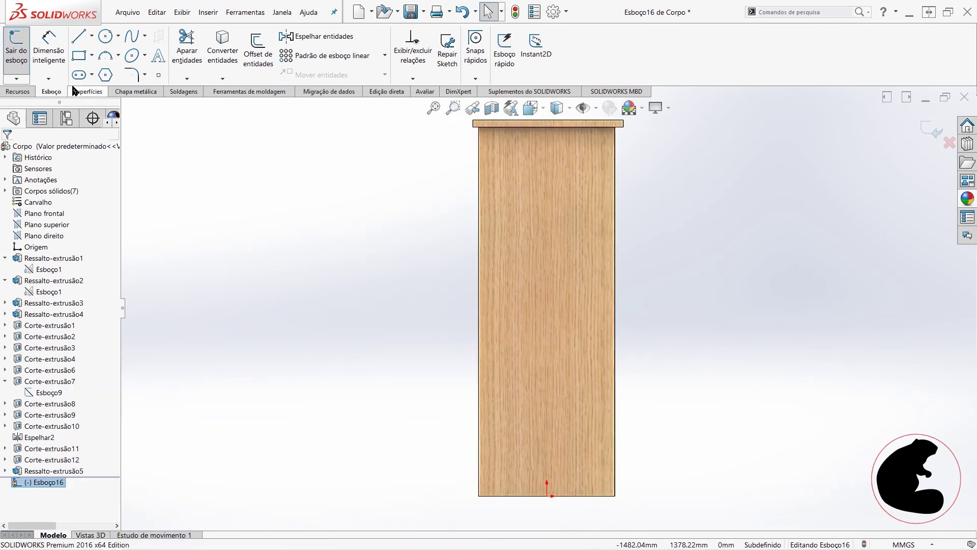
- Draw a pair of circles near the panel's top-right corner, one above the other
left_click(105, 37)
scroll(628, 183, "down", 2)
scroll(626, 109, "down", 3)
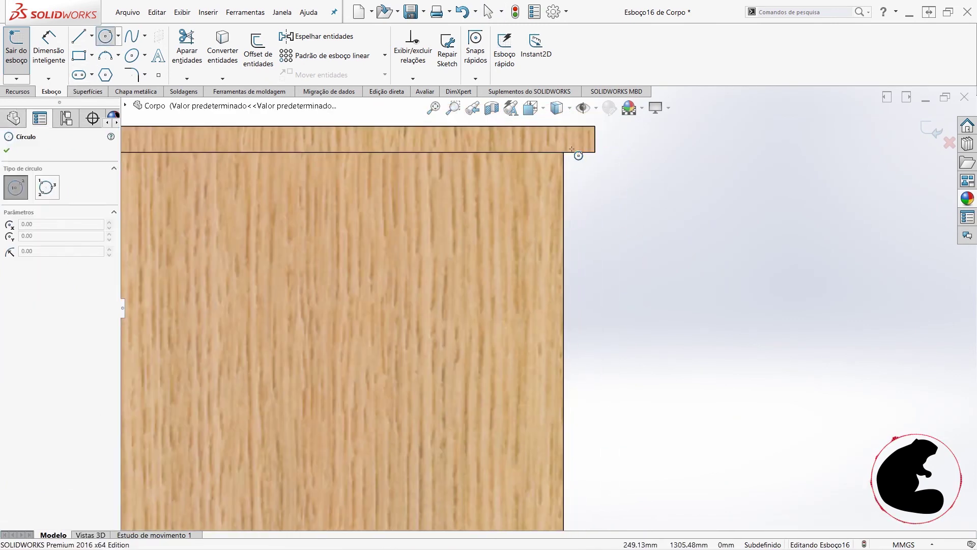
scroll(580, 152, "down", 3)
left_click(535, 200)
left_click(571, 212)
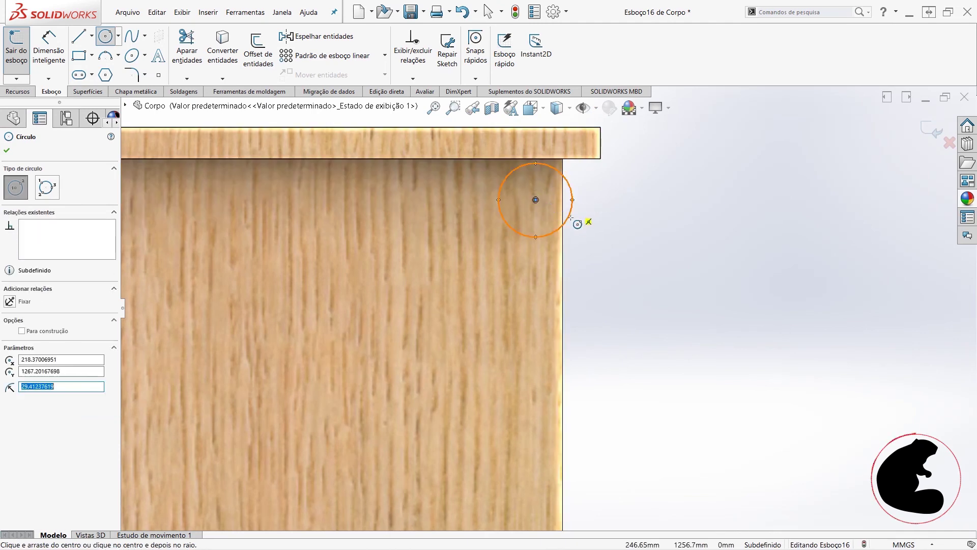
left_click(535, 280)
left_click(605, 303)
- Draw a second pair of circles near the bottom-right corner, one above the other
scroll(590, 325, "up", 5)
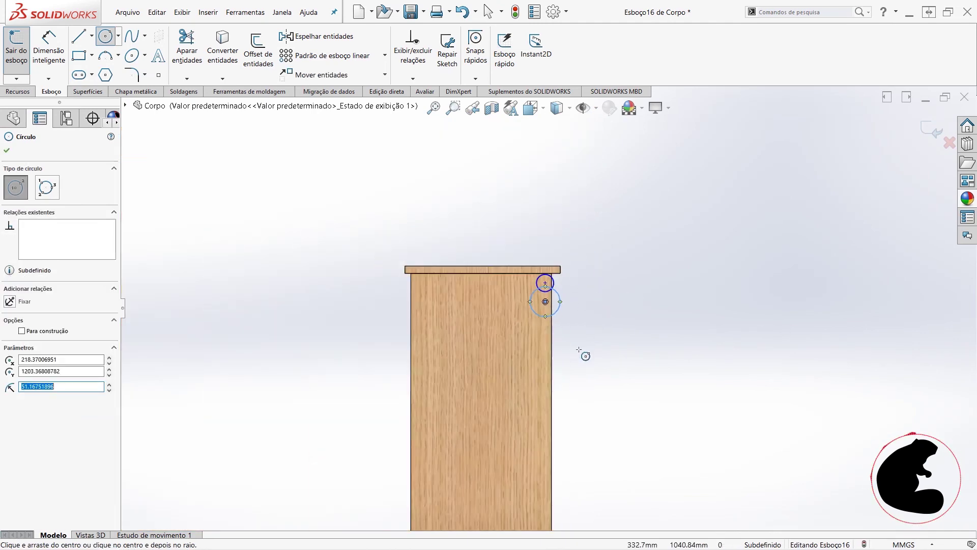
scroll(560, 387, "up", 2)
scroll(561, 323, "down", 2)
scroll(563, 305, "down", 4)
scroll(561, 345, "down", 2)
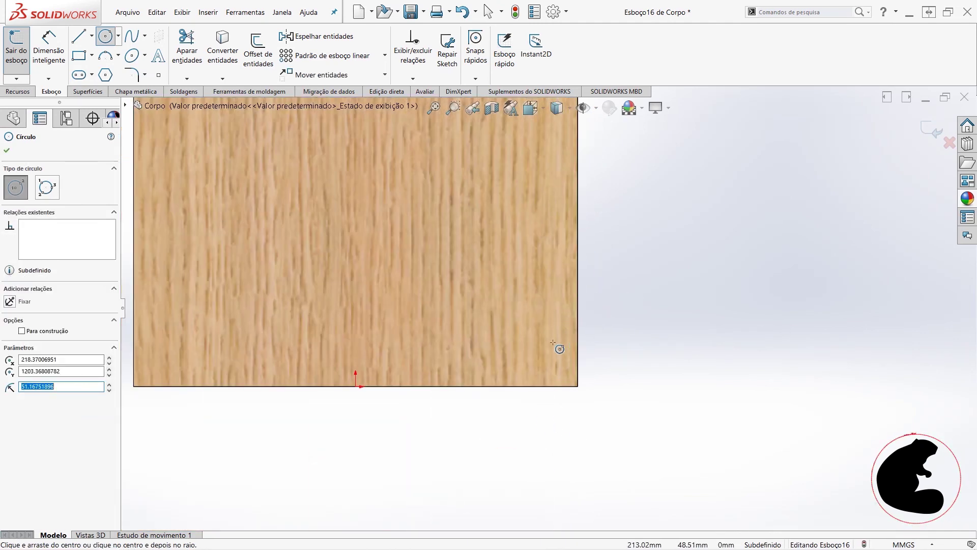
left_click(562, 359)
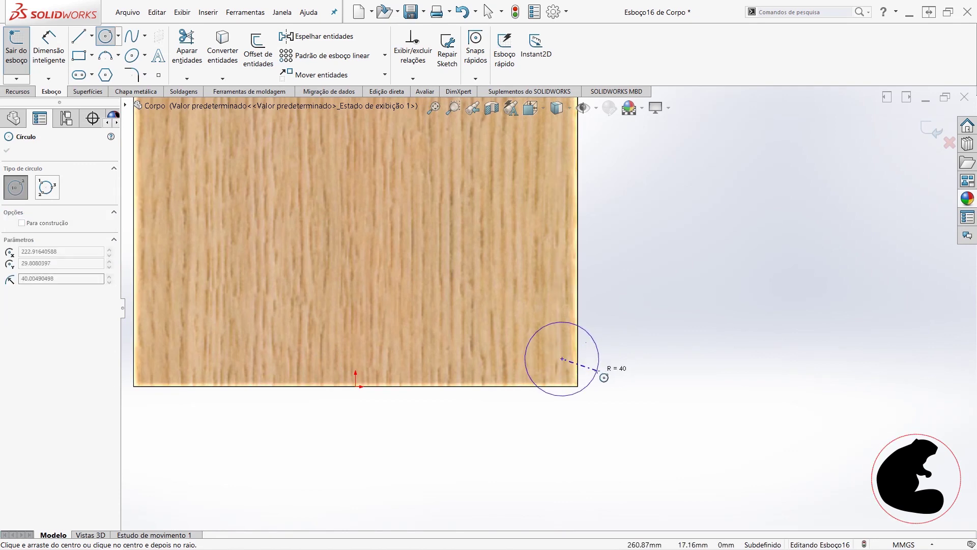
left_click(599, 362)
left_click(558, 280)
left_click(609, 288)
scroll(610, 295, "up", 3)
scroll(613, 298, "up", 2)
key("Escape")
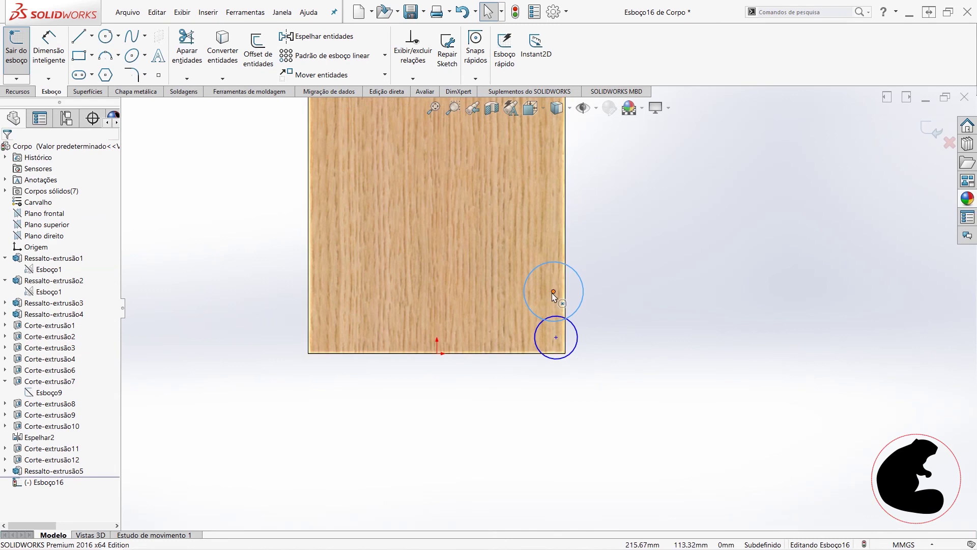
- Add a Vertical relation between the two bottom circle centres
left_click(556, 338, "ctrl")
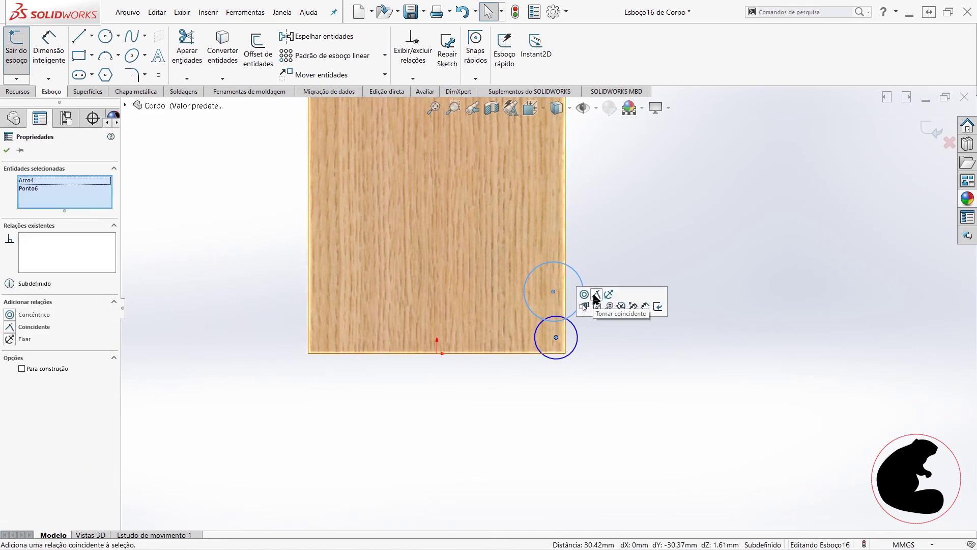
left_click(656, 324)
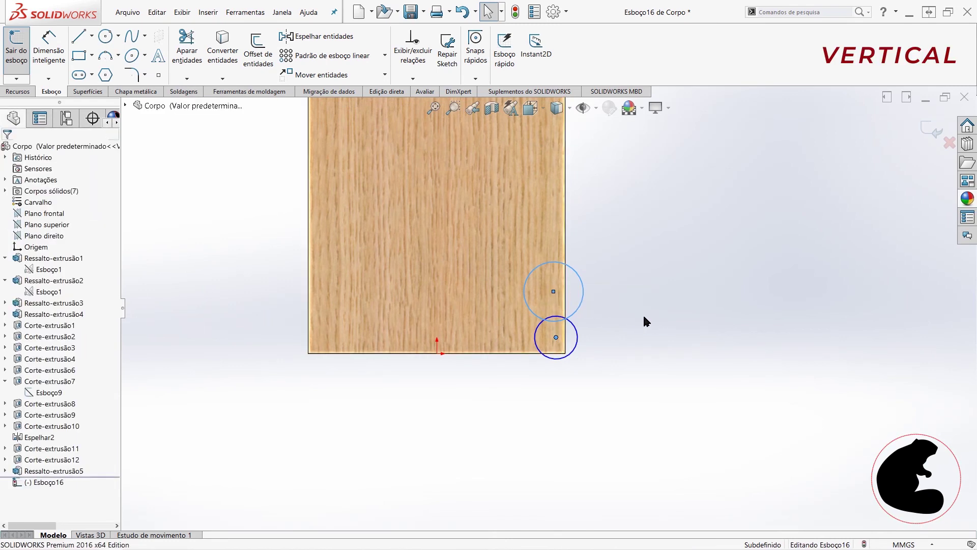
left_click(556, 337)
left_click(553, 292, "ctrl")
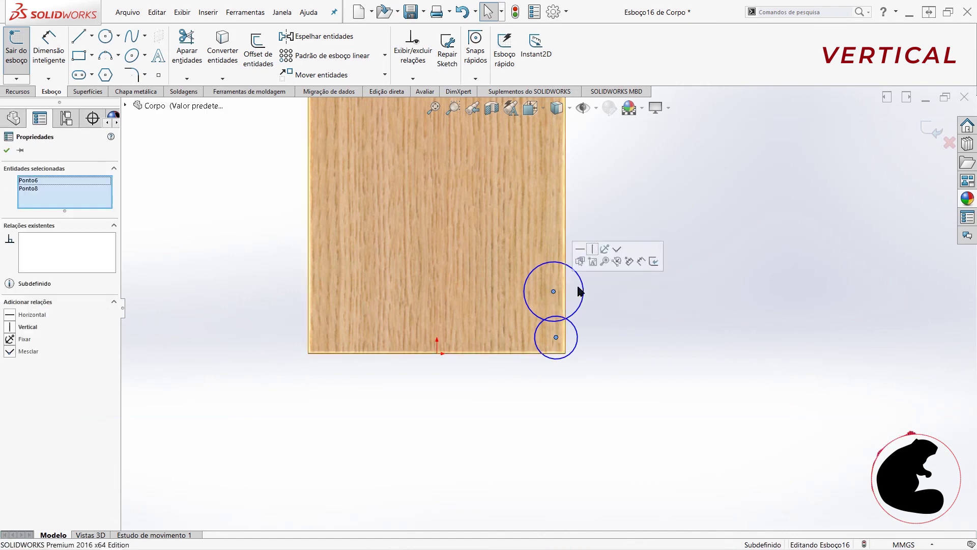
left_click(595, 257)
left_click(607, 313)
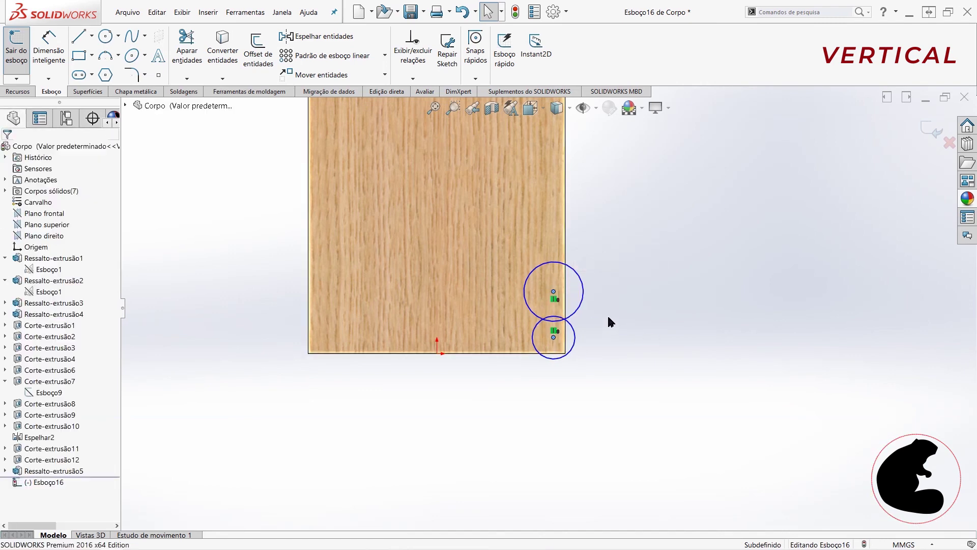
- Vertically align the top circle centres, then select all four right-edge circles
left_click(554, 292)
scroll(575, 199, "up", 5)
scroll(564, 176, "down", 2)
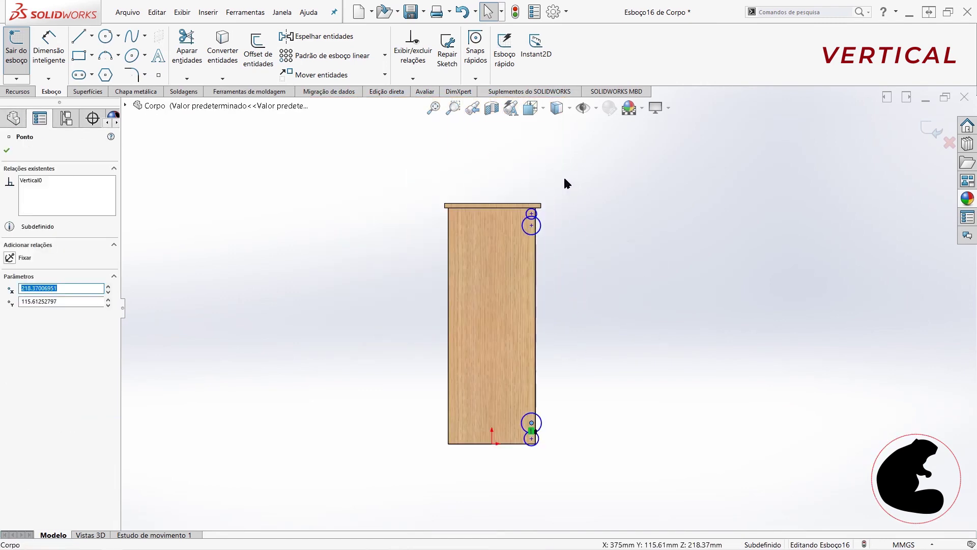
scroll(530, 250, "down", 3)
scroll(513, 263, "down", 2)
left_click(514, 258, "ctrl")
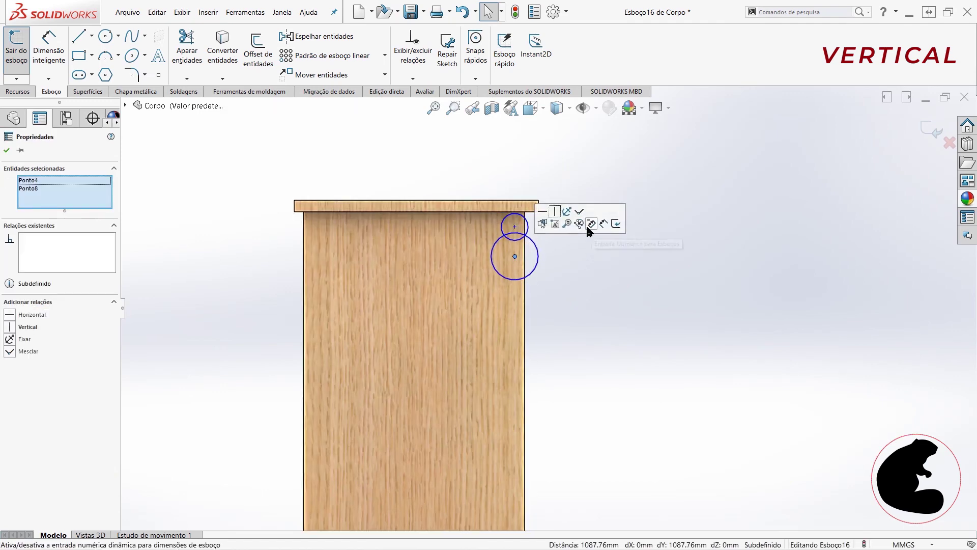
left_click(555, 214)
scroll(560, 258, "down", 3)
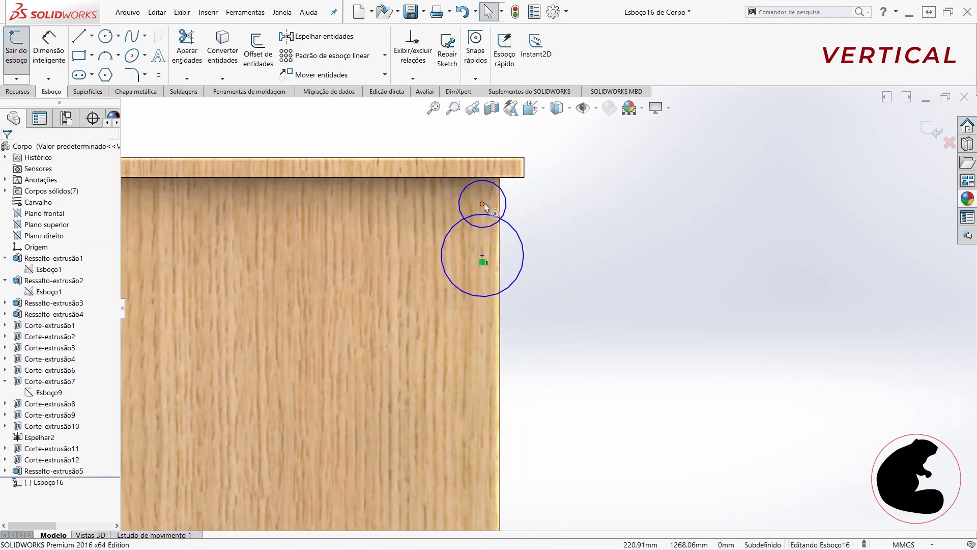
left_click(484, 253)
left_click(482, 256, "ctrl")
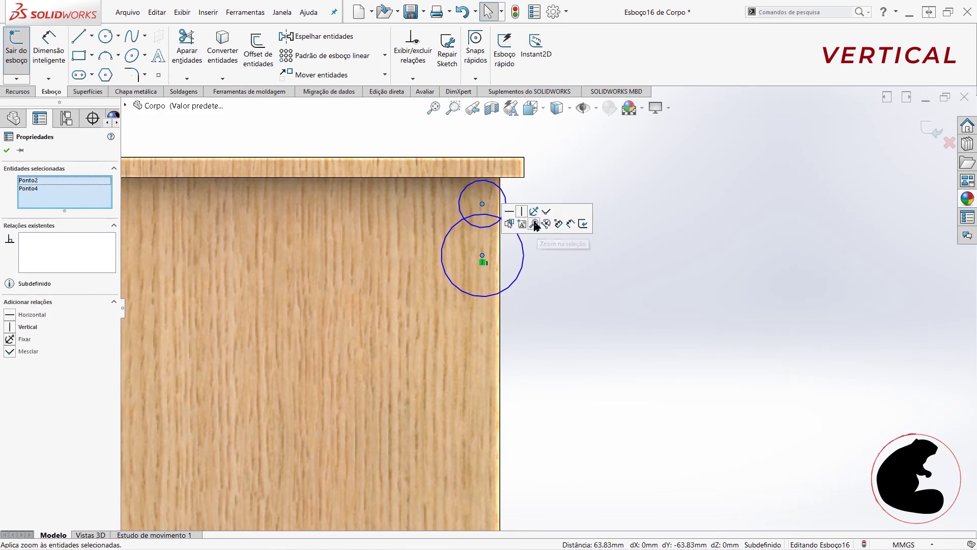
left_click(523, 212)
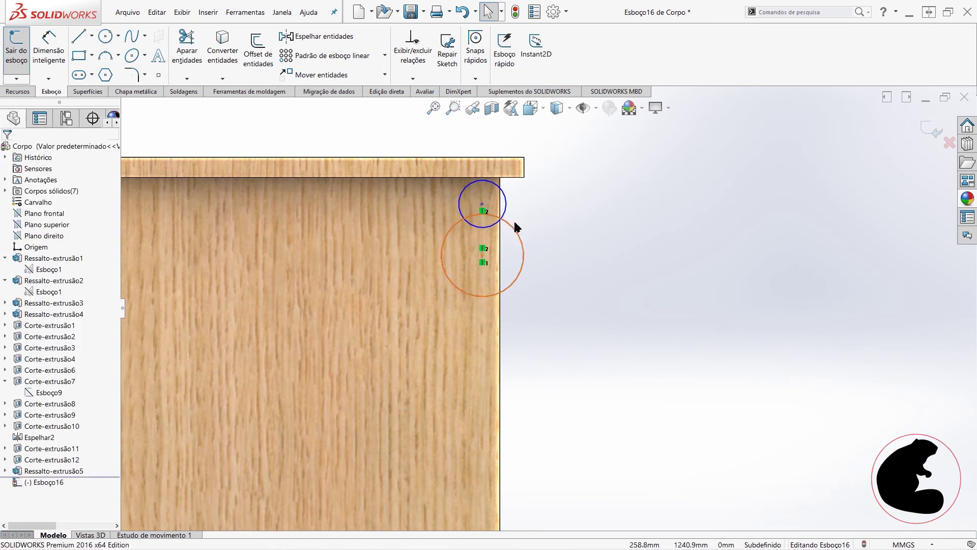
scroll(507, 211, "up", 5)
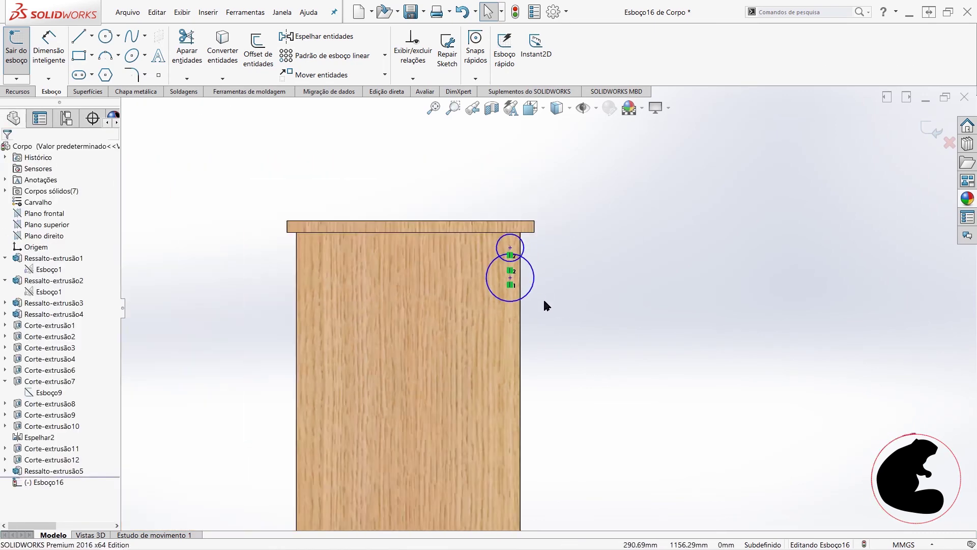
scroll(543, 301, "up", 3)
left_click_drag(524, 254, 582, 475)
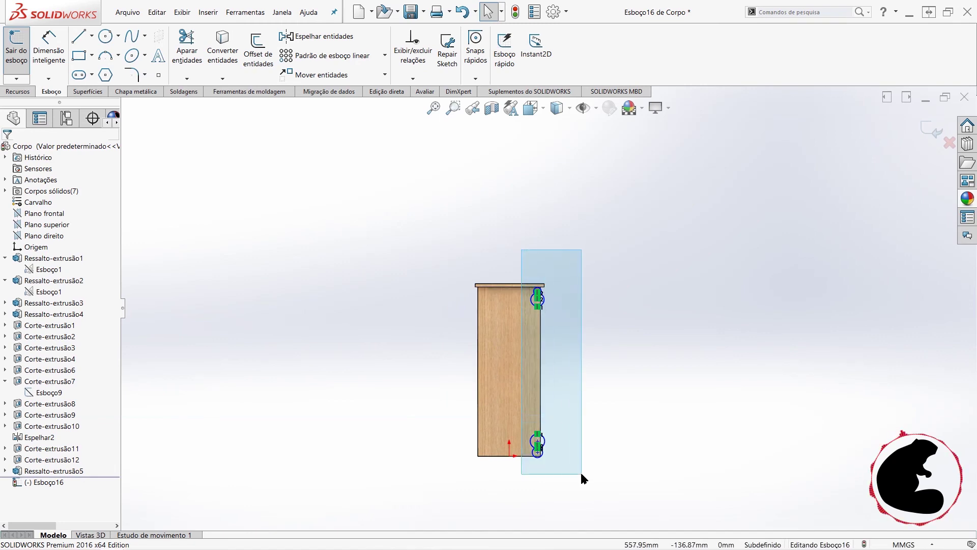
- Make the selected circles Equal in size
left_click(634, 431)
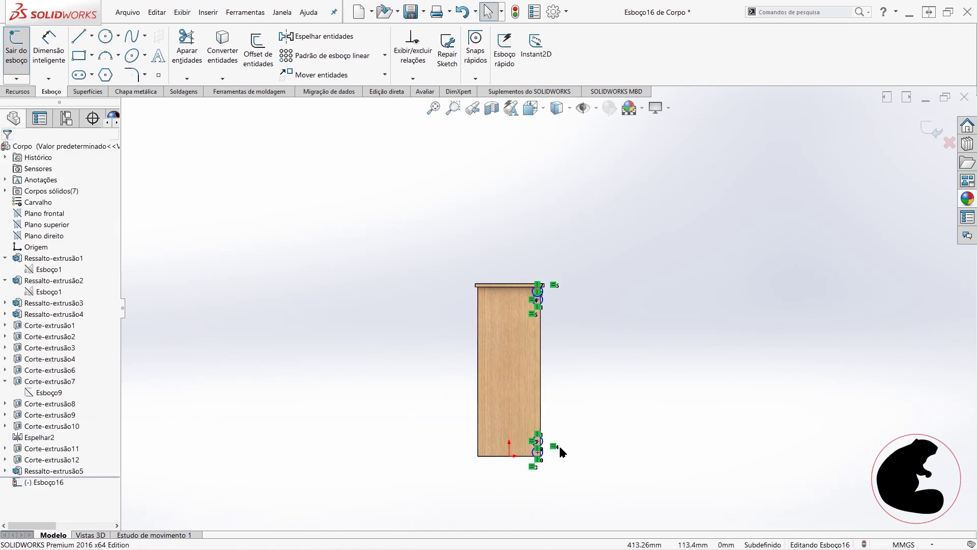
scroll(540, 440, "down", 3)
scroll(541, 441, "down", 3)
scroll(545, 394, "down", 3)
- Dimension the lower circle centres 70 mm apart vertically
left_click(48, 48)
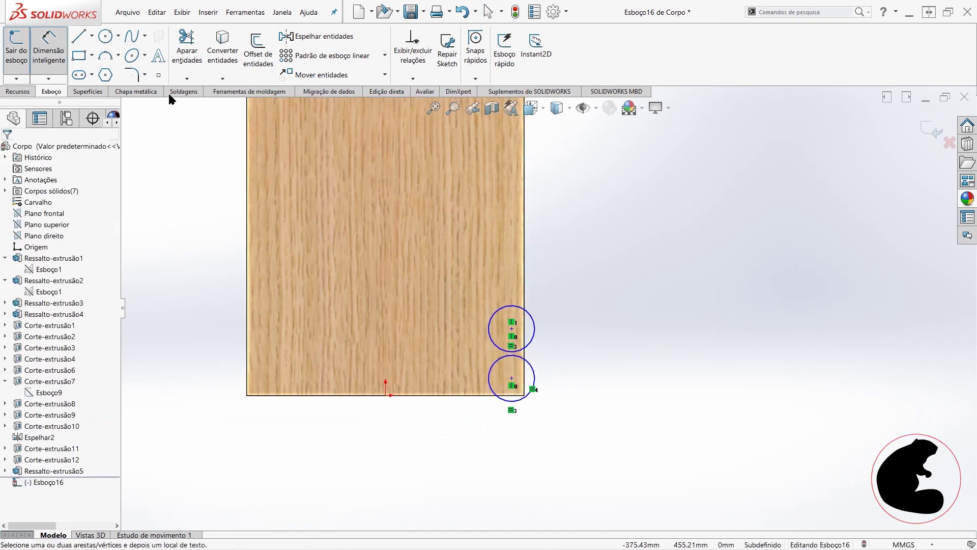
scroll(554, 371, "down", 2)
scroll(481, 384, "down", 2)
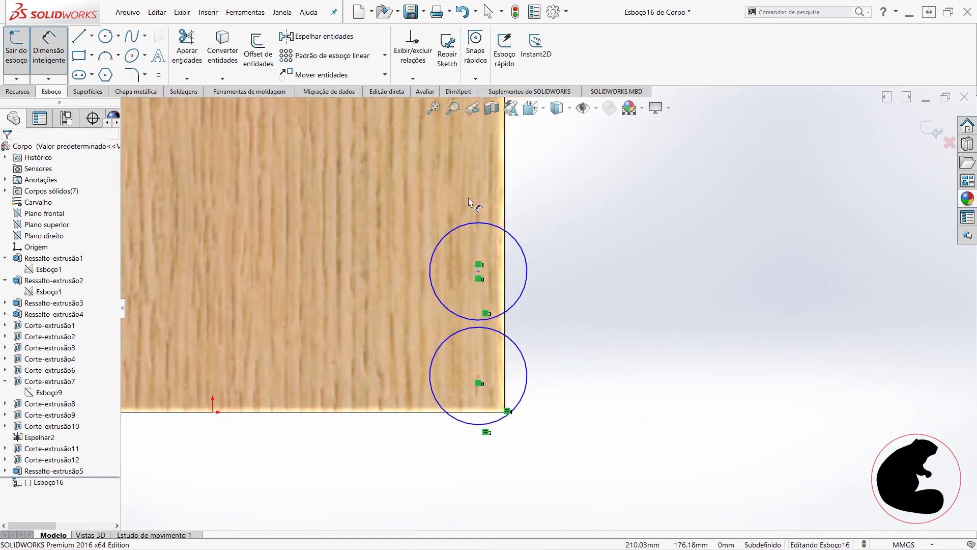
left_click(479, 376)
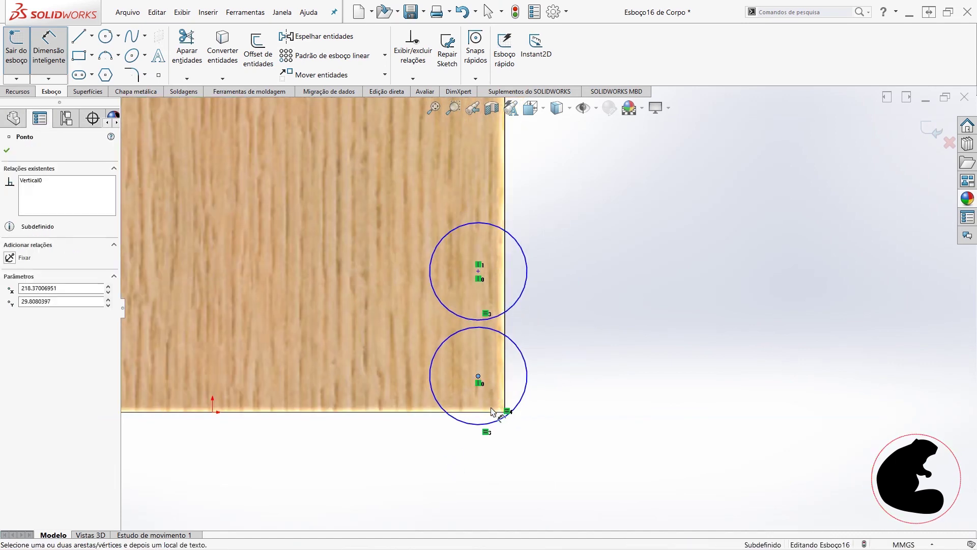
left_click(478, 270)
left_click(582, 301)
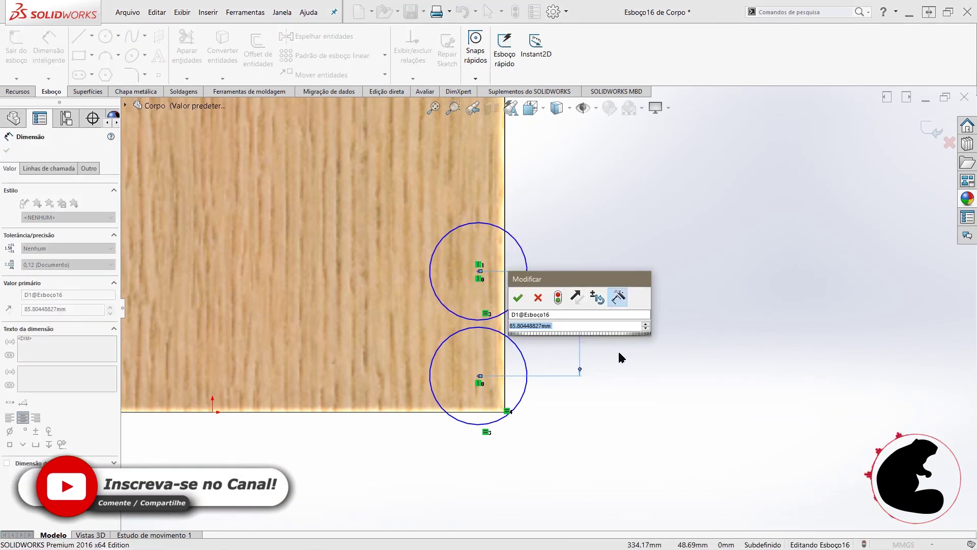
type("80")
key("Return")
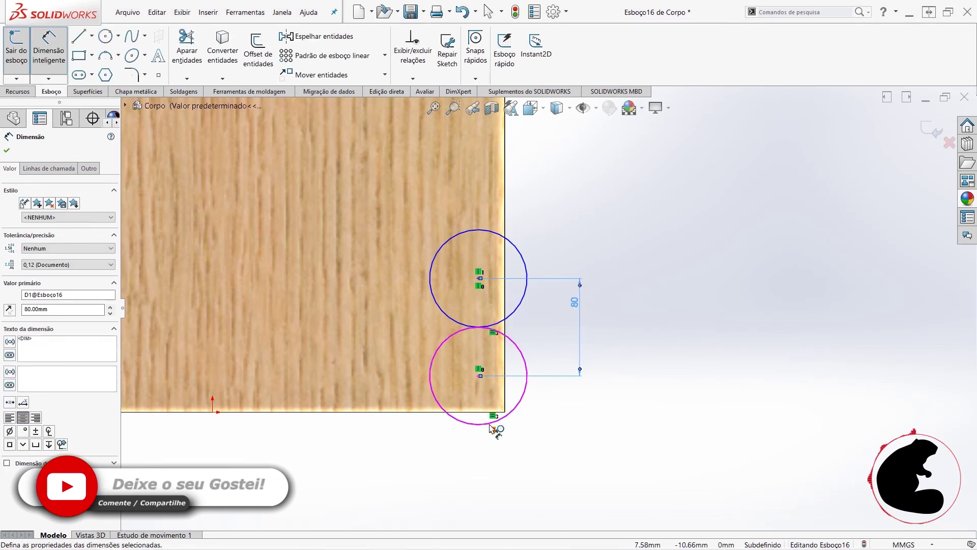
double_click(575, 303)
type("70")
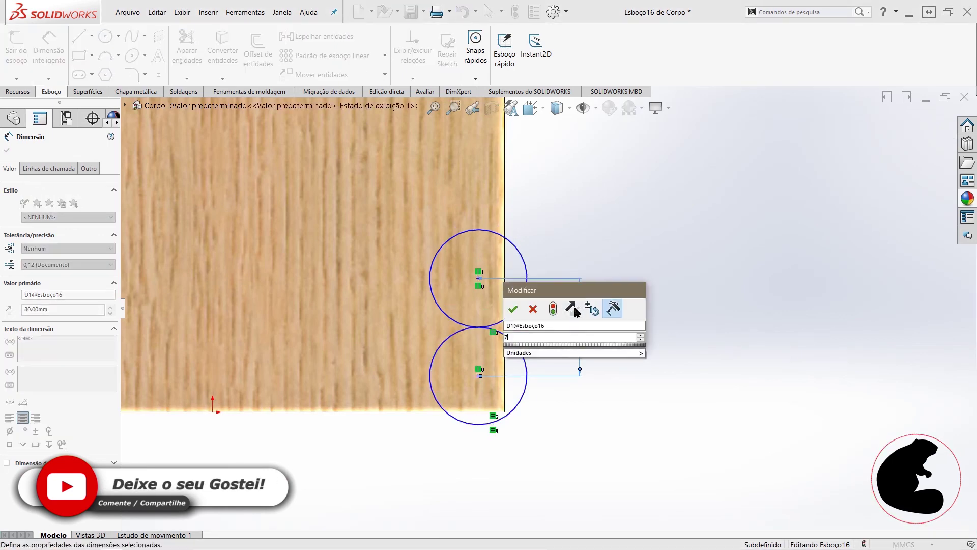
key("Return")
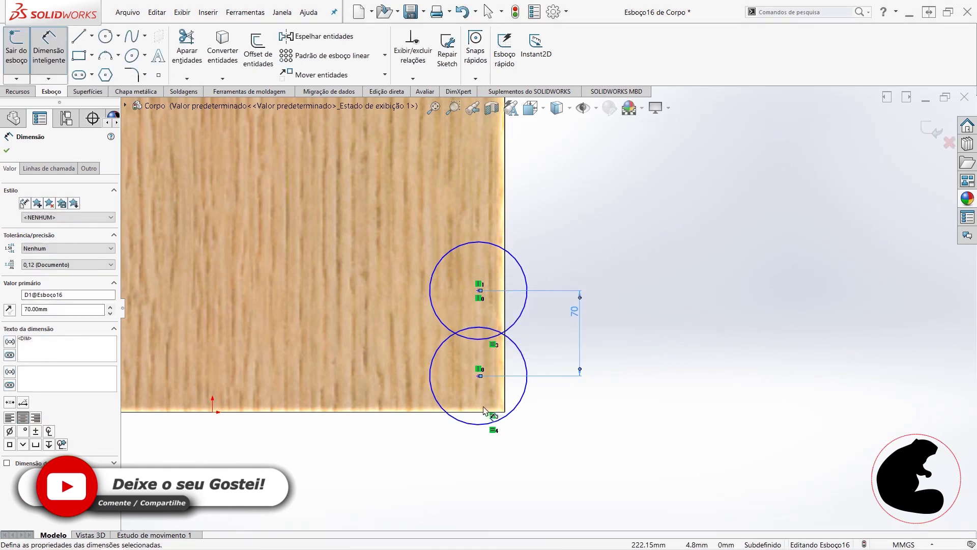
- Set the bottom edge to lower centre distance to (110-70)/2, i.e. 20 mm
left_click(484, 410)
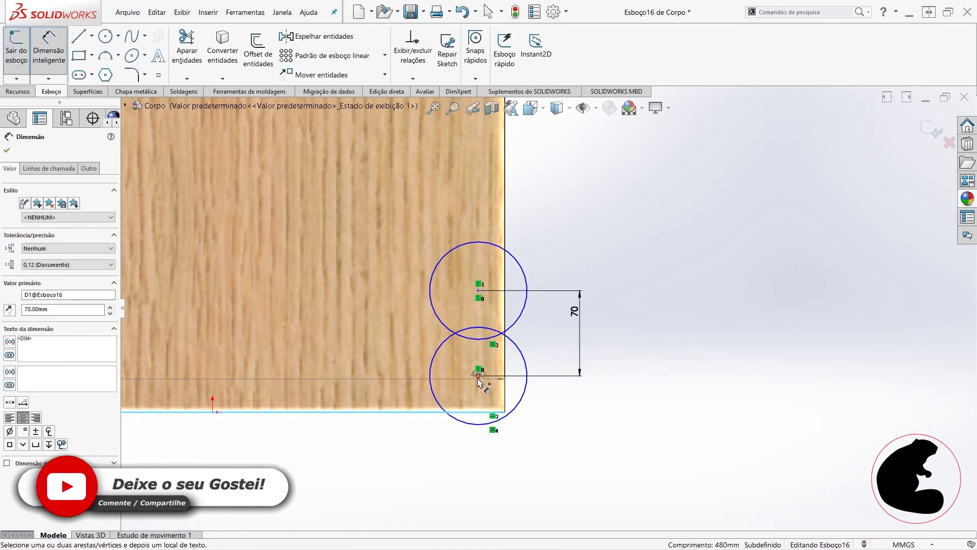
left_click(478, 376)
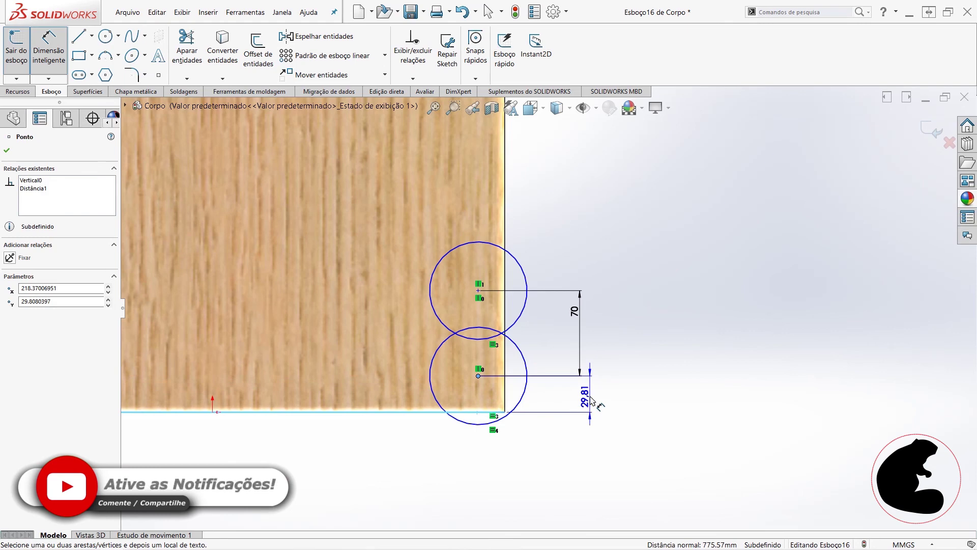
left_click(602, 404)
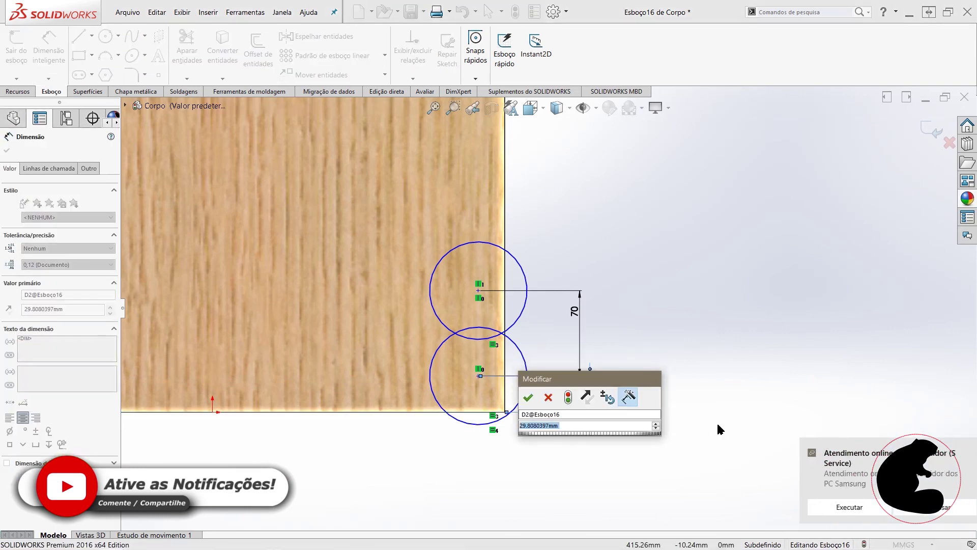
type("11")
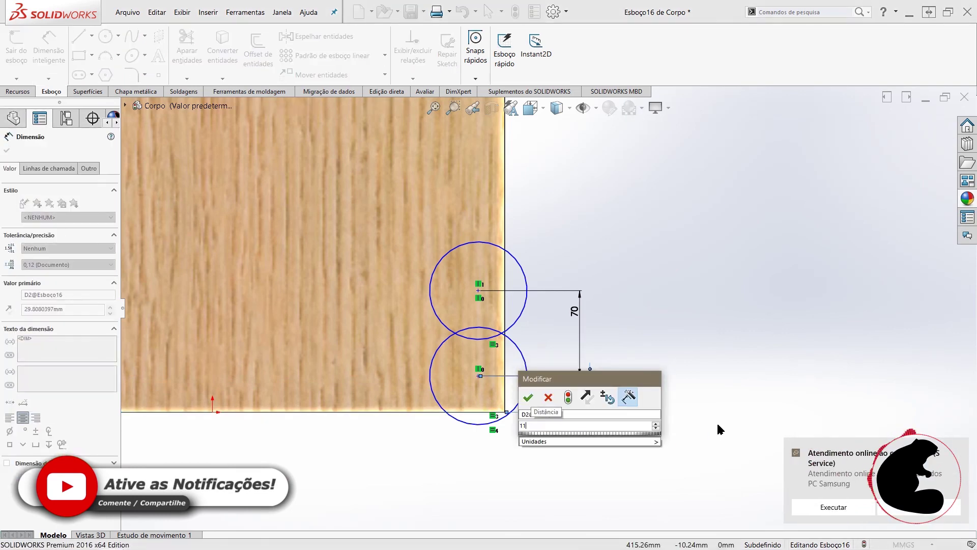
key("BackSpace")
key("BackSpace")
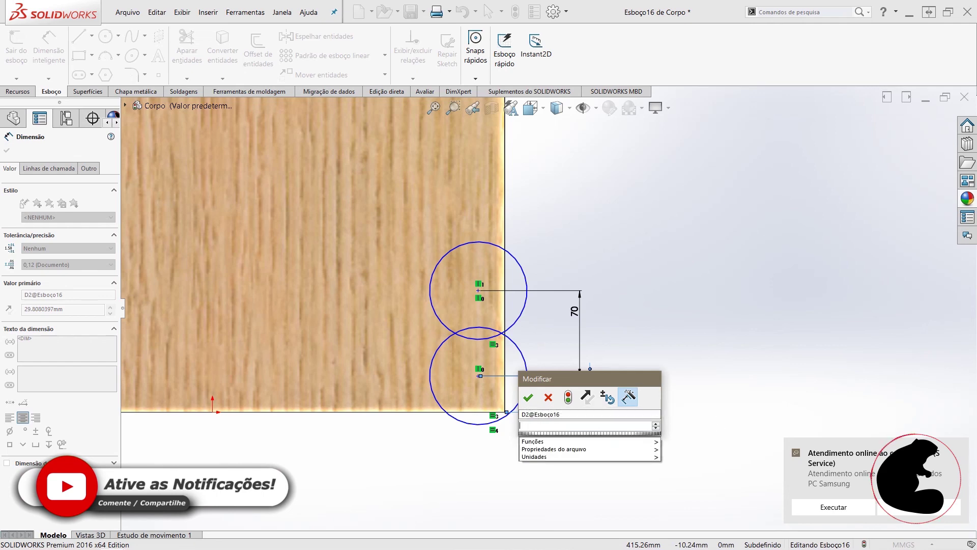
type("(")
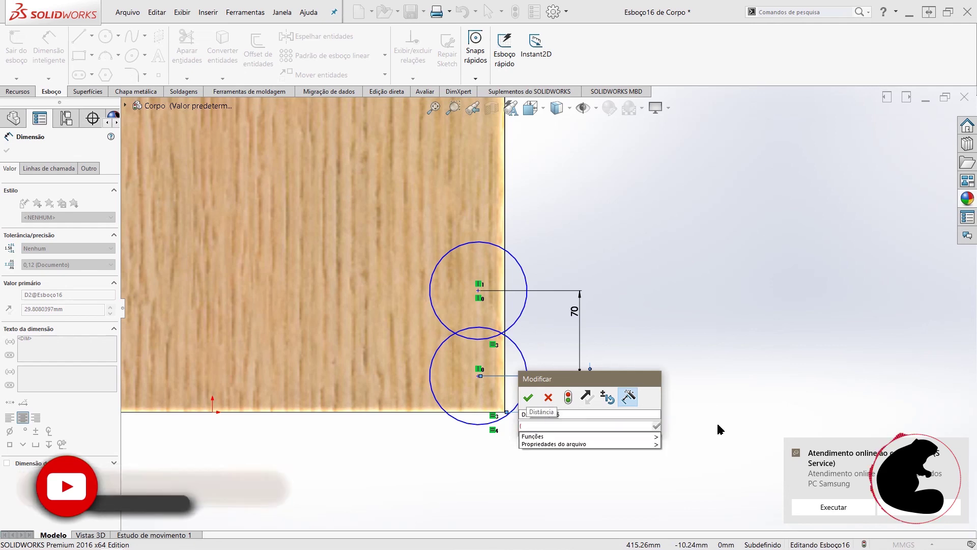
type("110-70)/2")
key("Return")
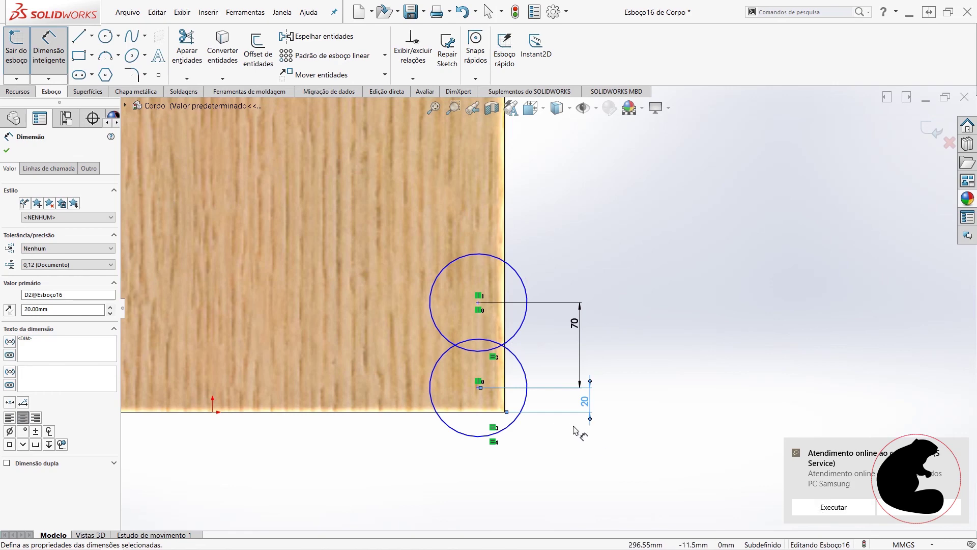
left_click(49, 46)
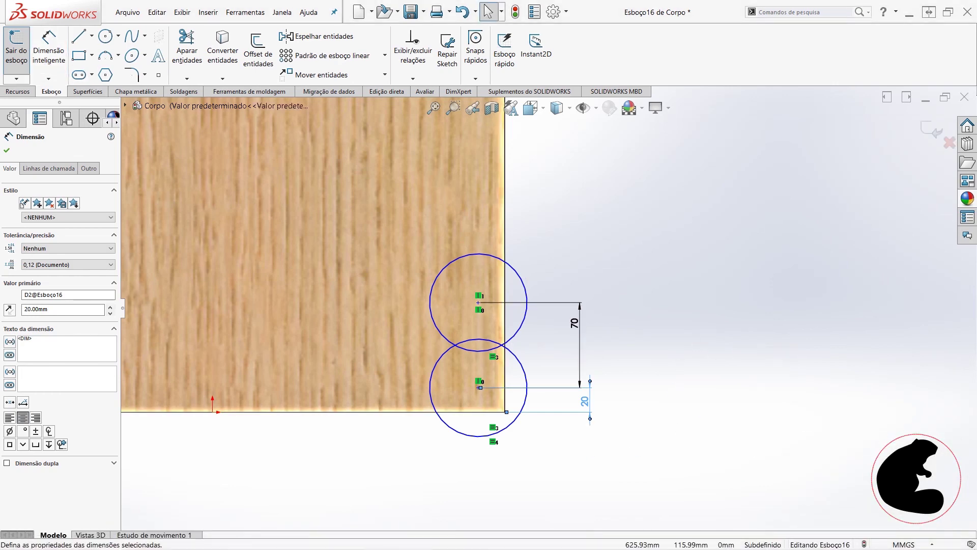
- Dimension the upper circle centres 25 mm apart vertically
scroll(630, 324, "up", 4)
scroll(613, 268, "up", 4)
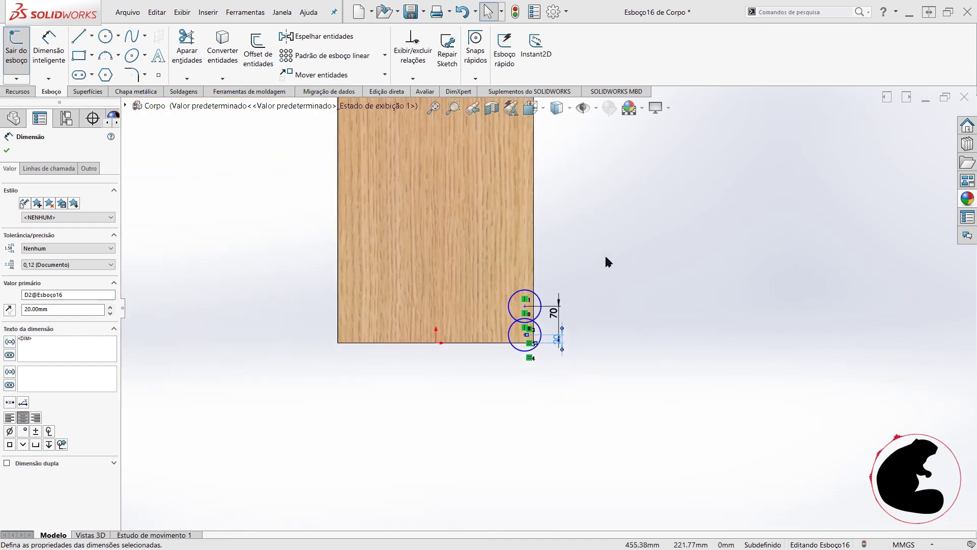
scroll(588, 199, "up", 2)
scroll(495, 127, "down", 5)
scroll(496, 127, "down", 4)
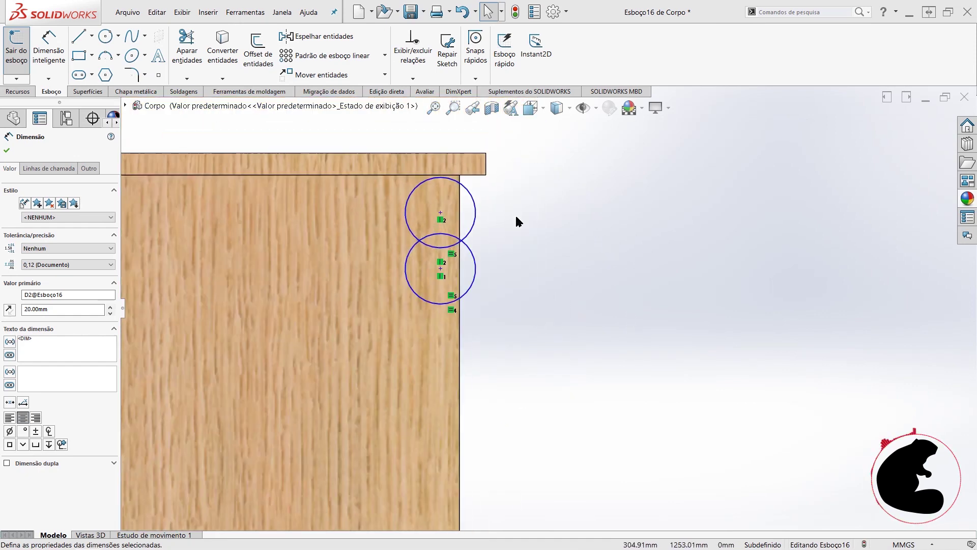
left_click(514, 209)
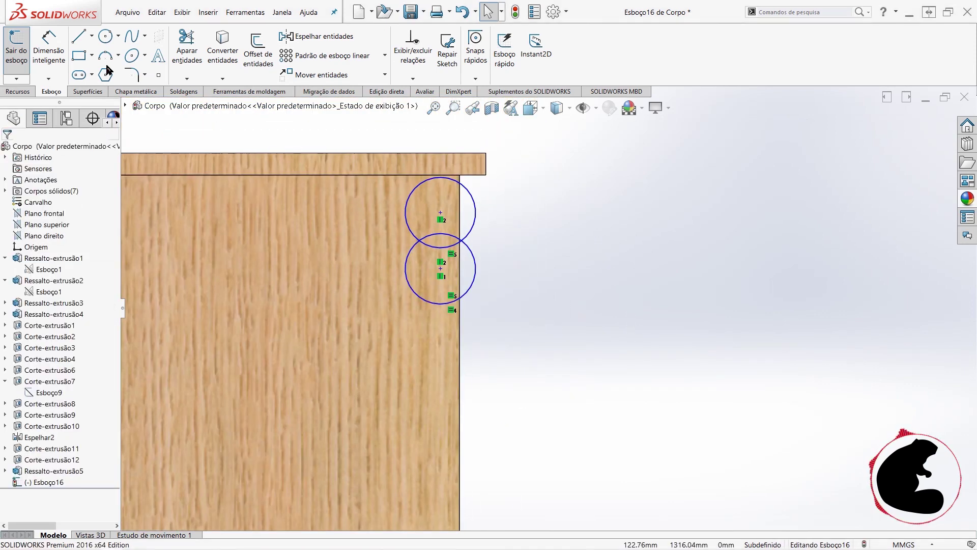
left_click(443, 215)
left_click(440, 270)
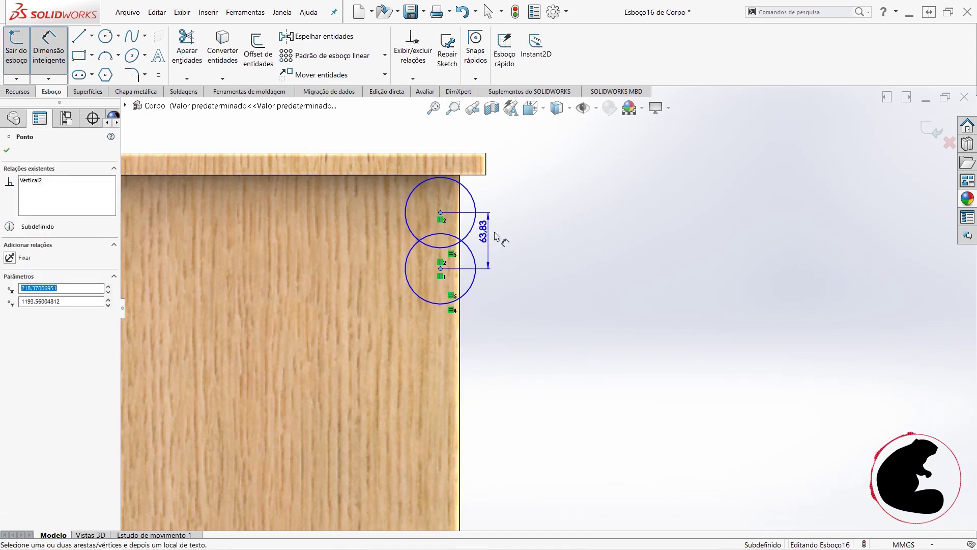
left_click(501, 237)
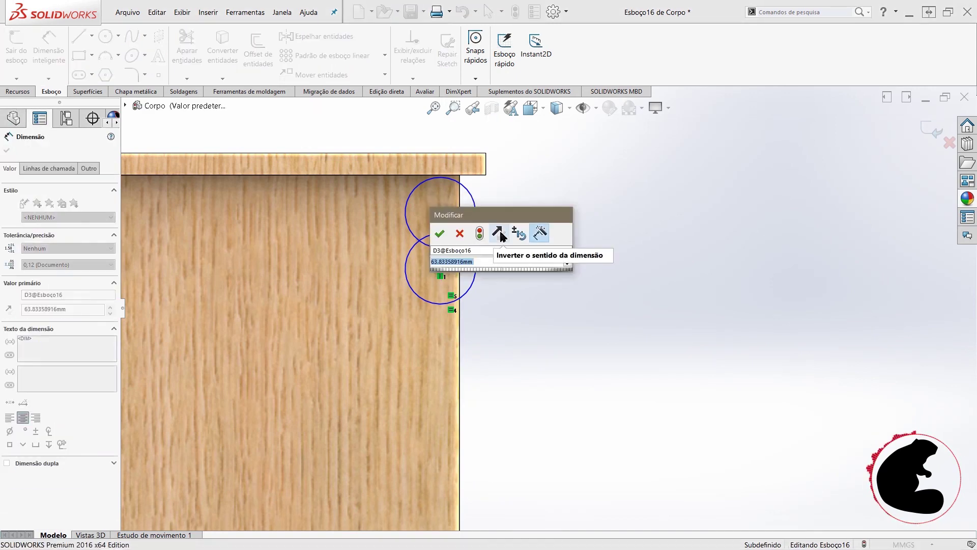
type("30")
key("Return")
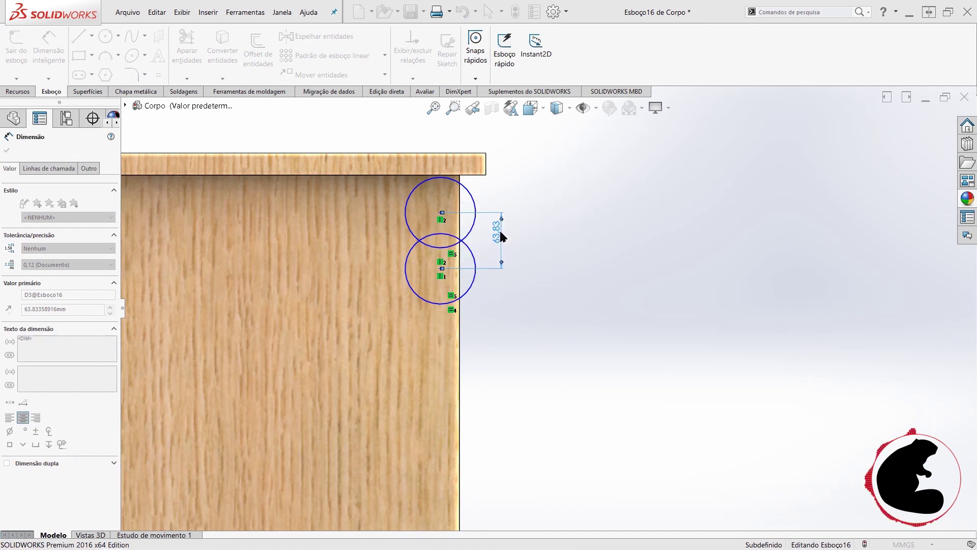
double_click(496, 250)
type("25")
key("Return")
- Place the upper circle centre 25/2 (12.50 mm) below the board's top edge
scroll(481, 264, "down", 2)
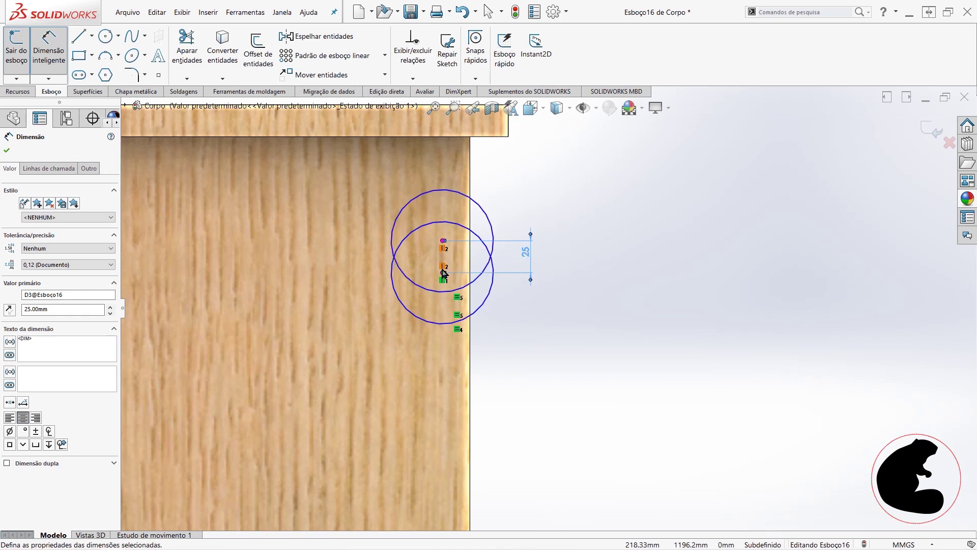
left_click(443, 241)
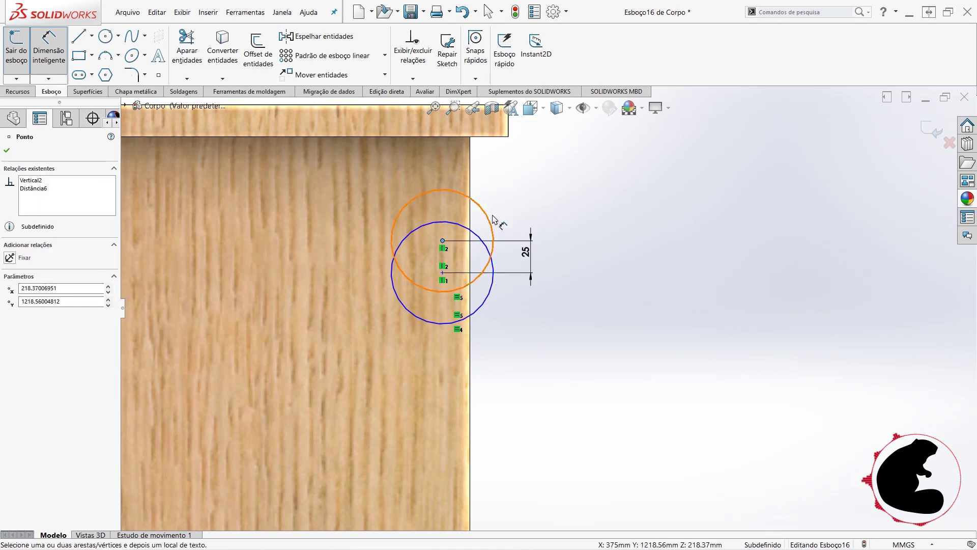
scroll(489, 210, "up", 2)
left_click(474, 191)
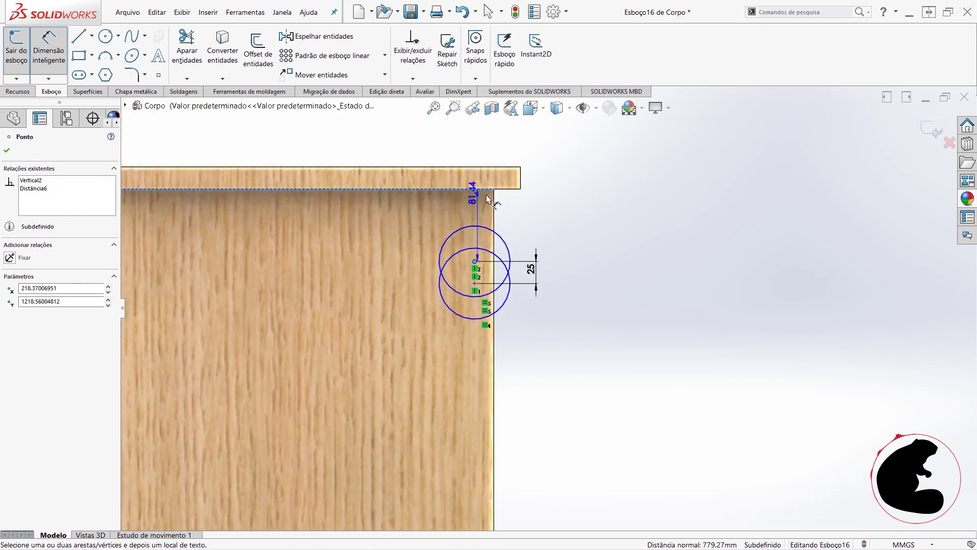
left_click(573, 202)
type("25/2")
key("Return")
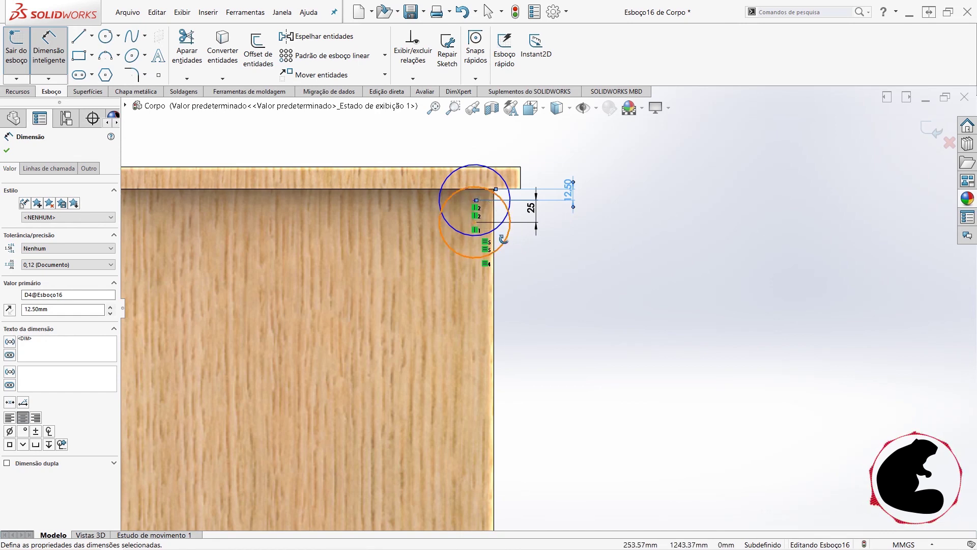
- Give the hole circle an 8 mm diameter
middle_click_drag(501, 236, 441, 194)
scroll(733, 238, "up", 2)
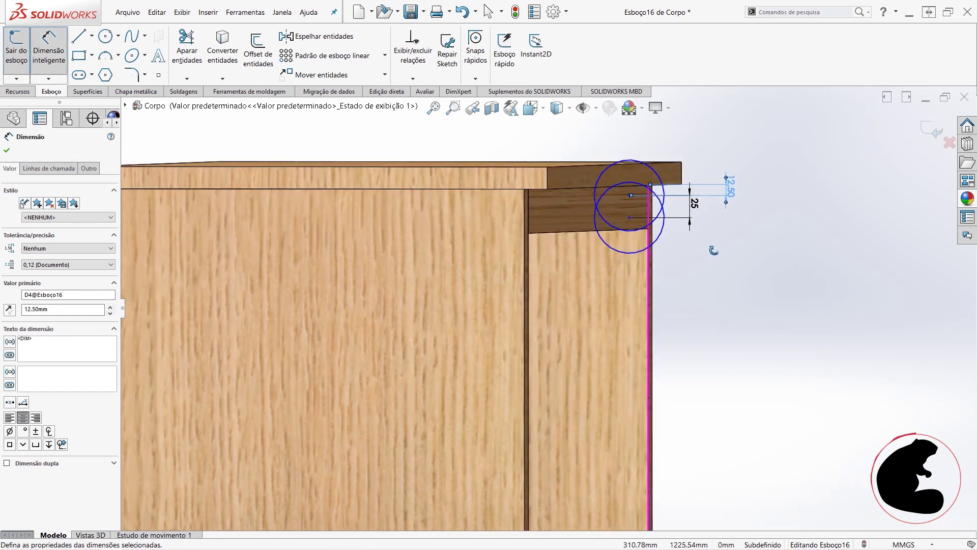
scroll(687, 237, "up", 2)
scroll(652, 235, "up", 2)
scroll(626, 235, "up", 2)
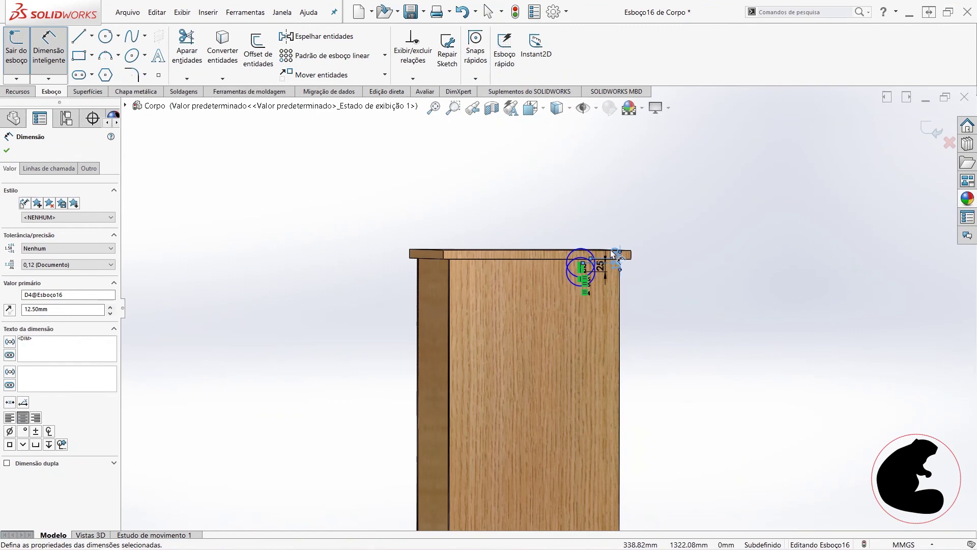
left_click(580, 255)
left_click(602, 214)
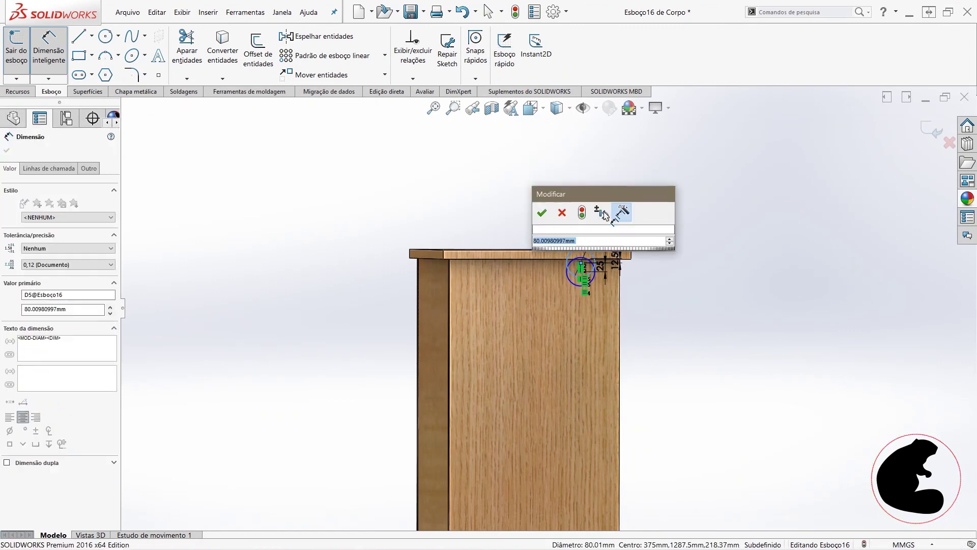
type("8")
key("Return")
- Dimension the upper hole centre 9 mm from the vertical side edge, fully defining the sketch
scroll(610, 301, "down", 1)
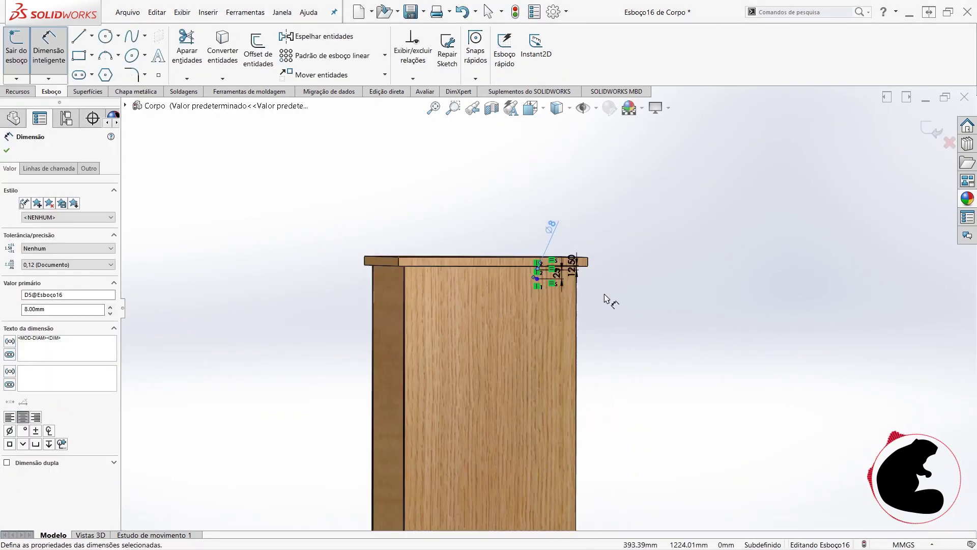
scroll(552, 288, "down", 3)
scroll(551, 288, "down", 5)
scroll(497, 284, "down", 2)
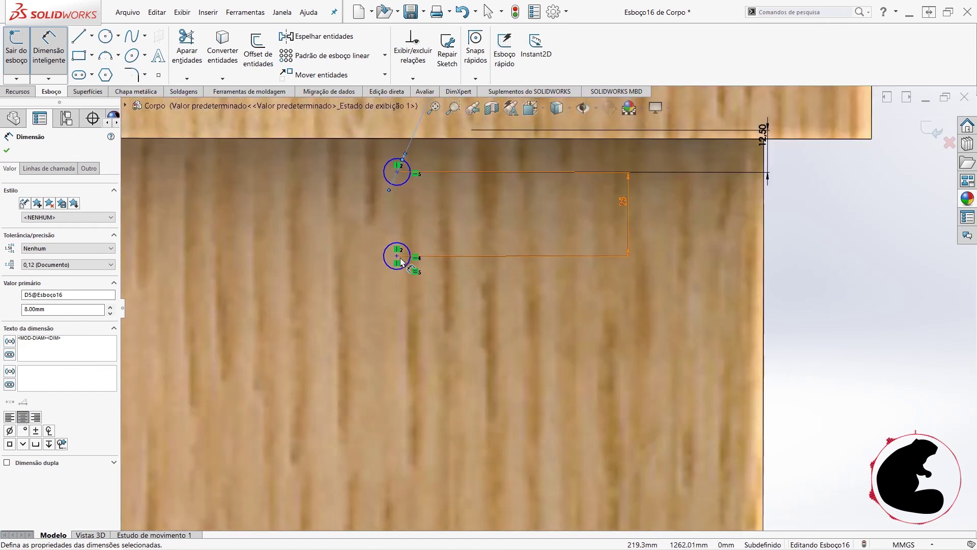
left_click(398, 261)
scroll(465, 284, "up", 2)
scroll(579, 349, "up", 3)
middle_click_drag(579, 349, 618, 341)
key("d")
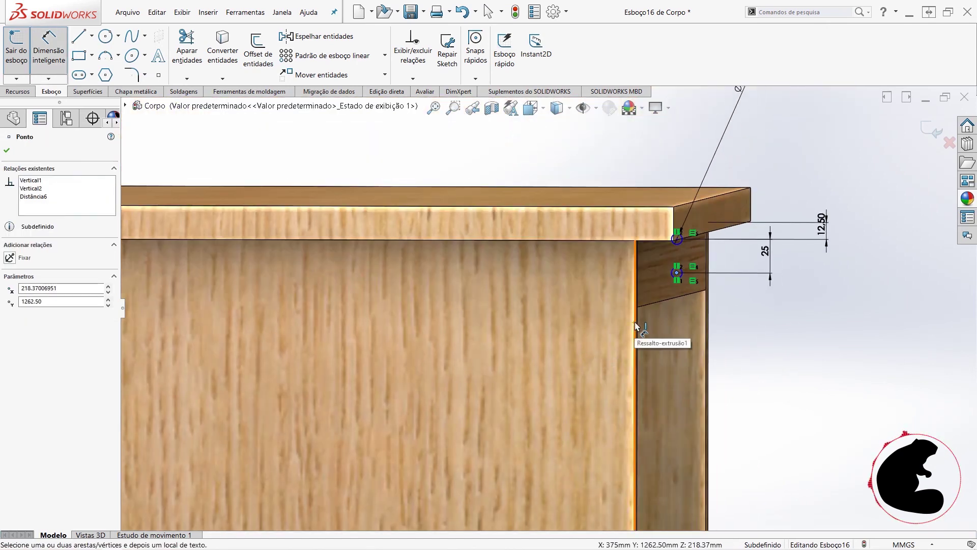
left_click(636, 326)
left_click(795, 310)
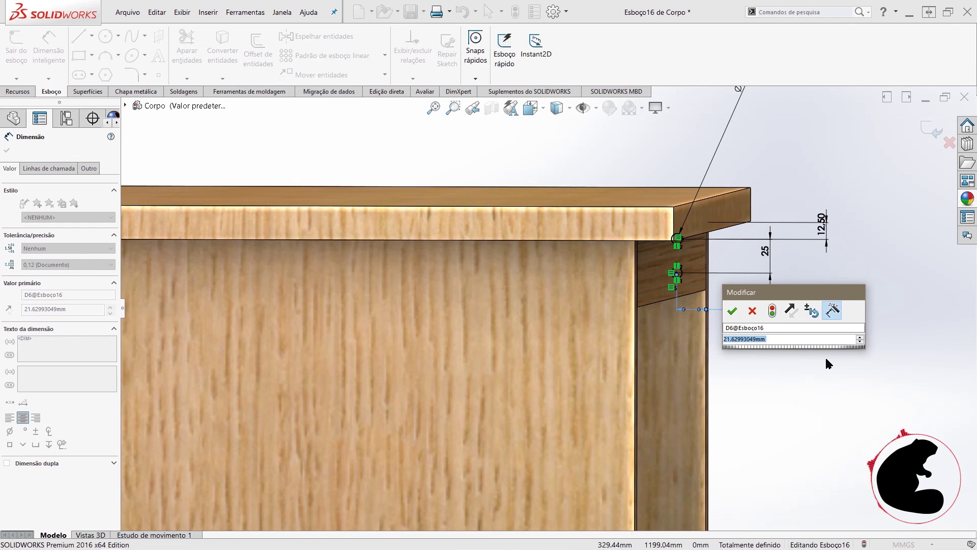
type("9")
key("Return")
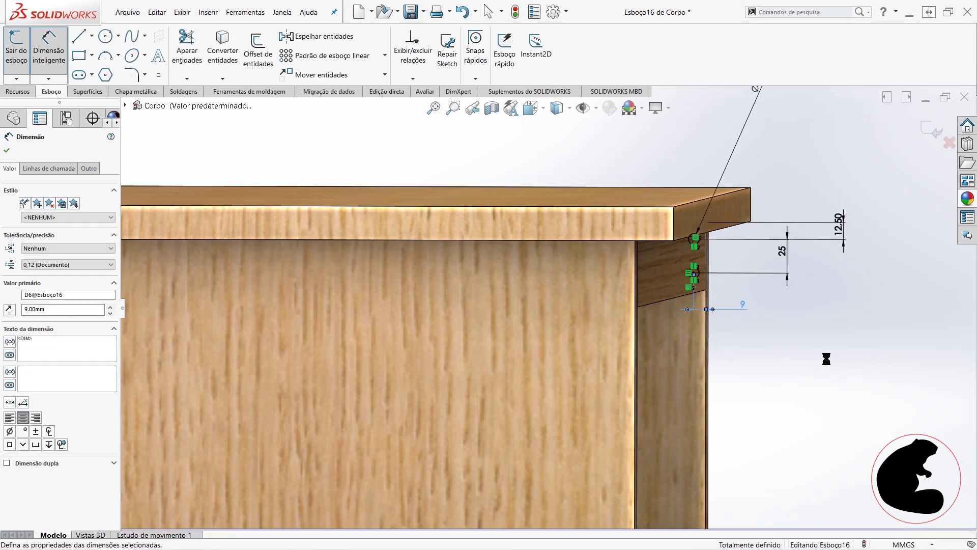
scroll(712, 438, "up", 3)
scroll(639, 476, "up", 2)
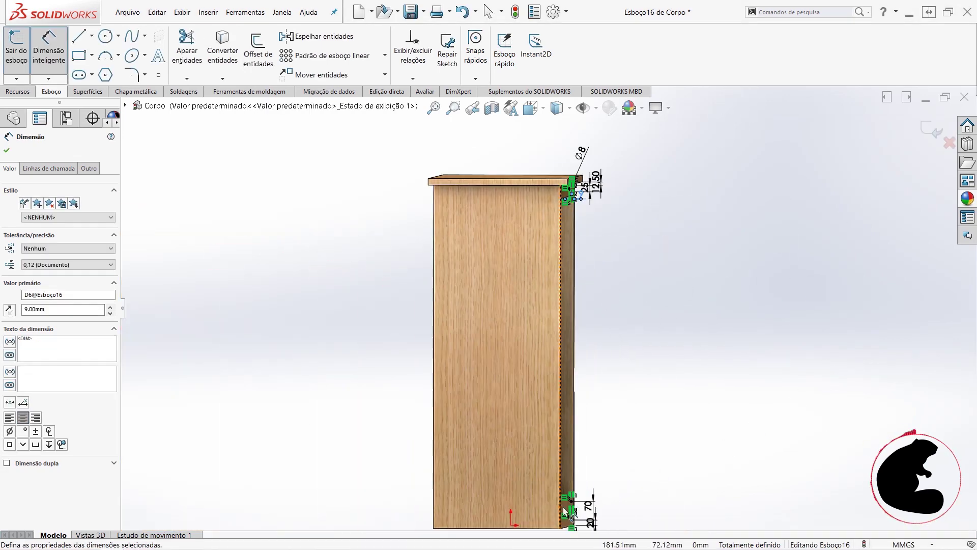
left_click(46, 60)
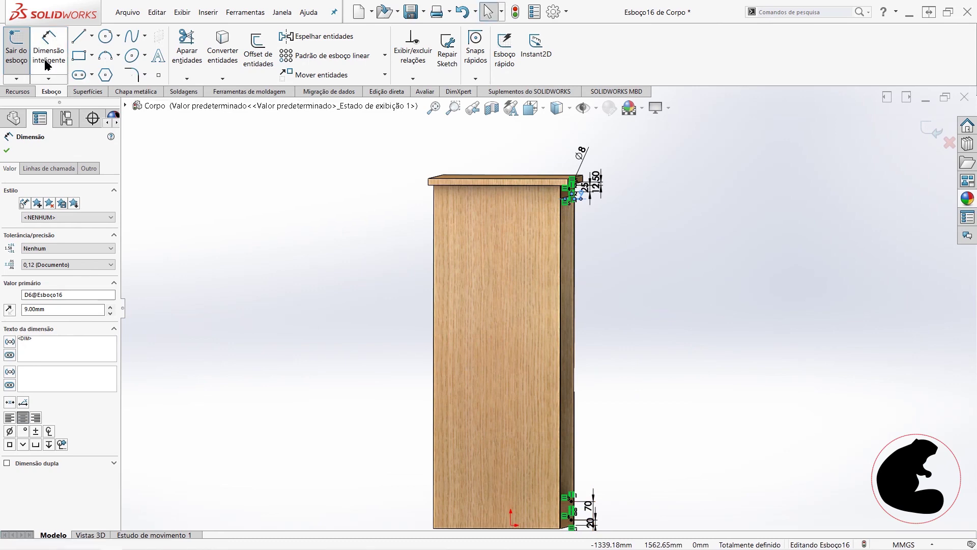
- Cut-extrude the sketch circles as 30 mm Plano médio holes (Corte-extrusão13)
left_click(21, 92)
left_click(232, 56)
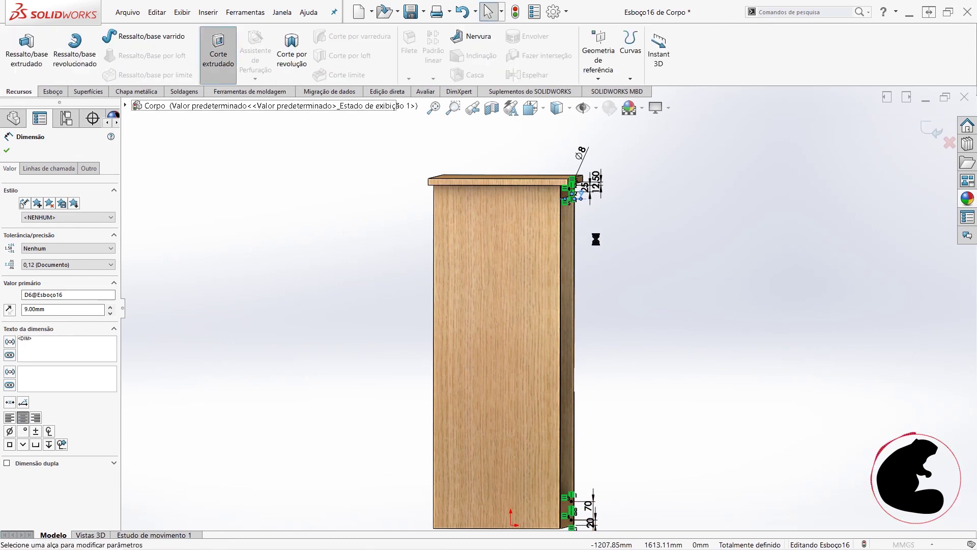
scroll(599, 246, "down", 5)
scroll(606, 213, "down", 4)
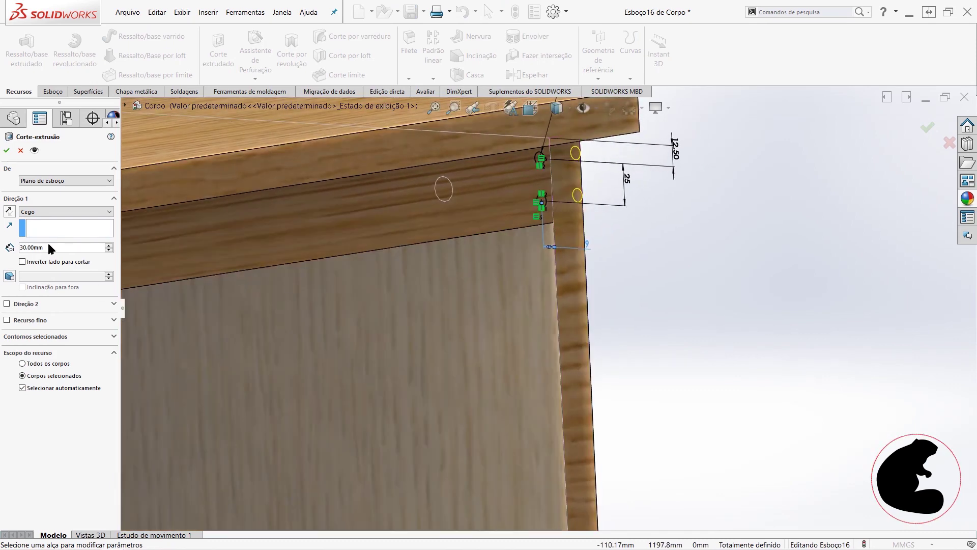
left_click(51, 211)
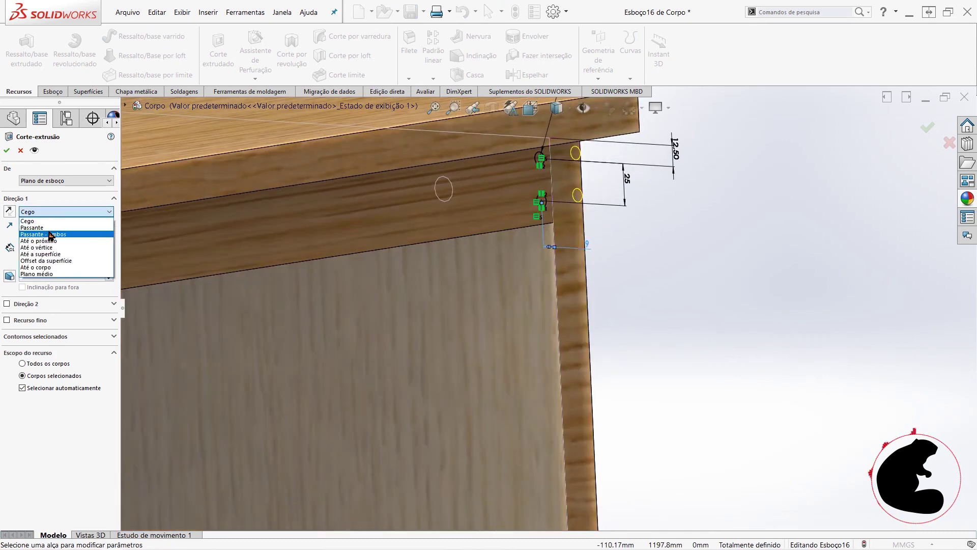
left_click(54, 274)
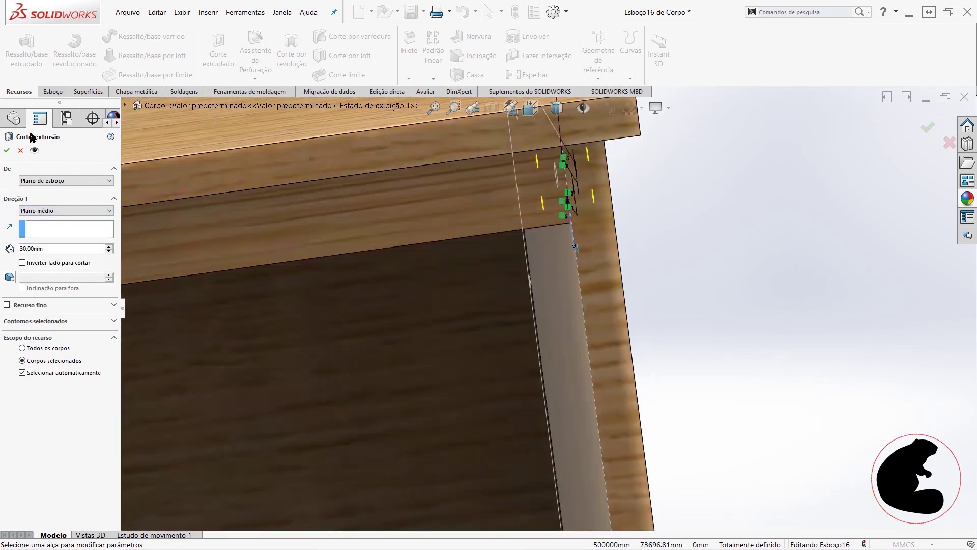
left_click(8, 149)
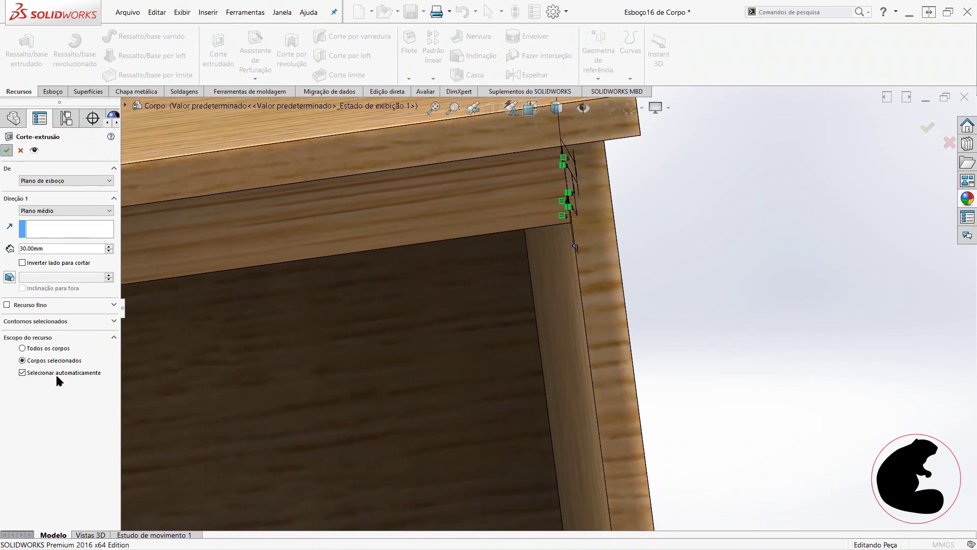
- Orbit the cabinet to view its side and select the leg's front strip
scroll(604, 227, "up", 2)
scroll(605, 227, "up", 3)
scroll(653, 275, "up", 3)
mouse_move(651, 273)
middle_mouse_down()
mouse_move(640, 321)
mouse_move(635, 300)
middle_mouse_up()
scroll(535, 280, "down", 2)
scroll(518, 287, "down", 2)
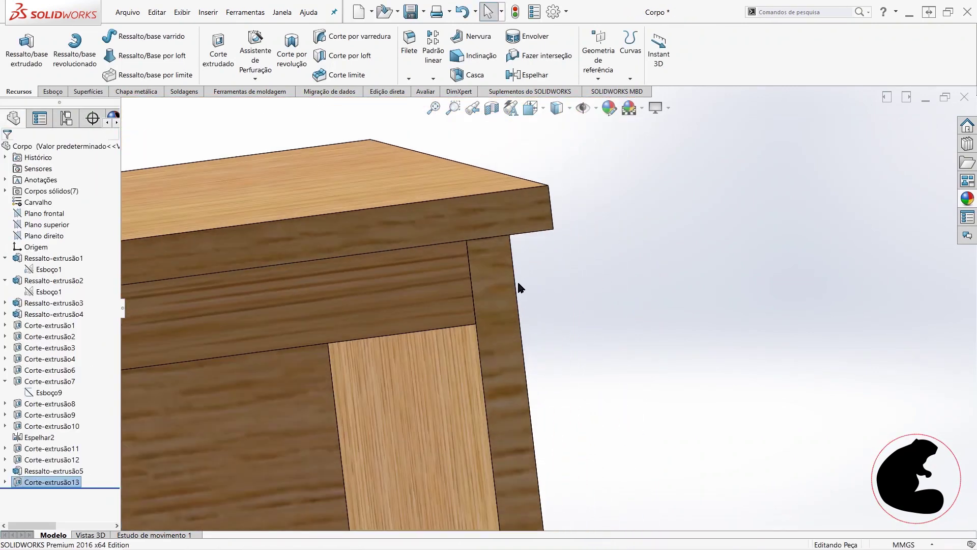
middle_click_drag(519, 287, 511, 330)
left_click(511, 330)
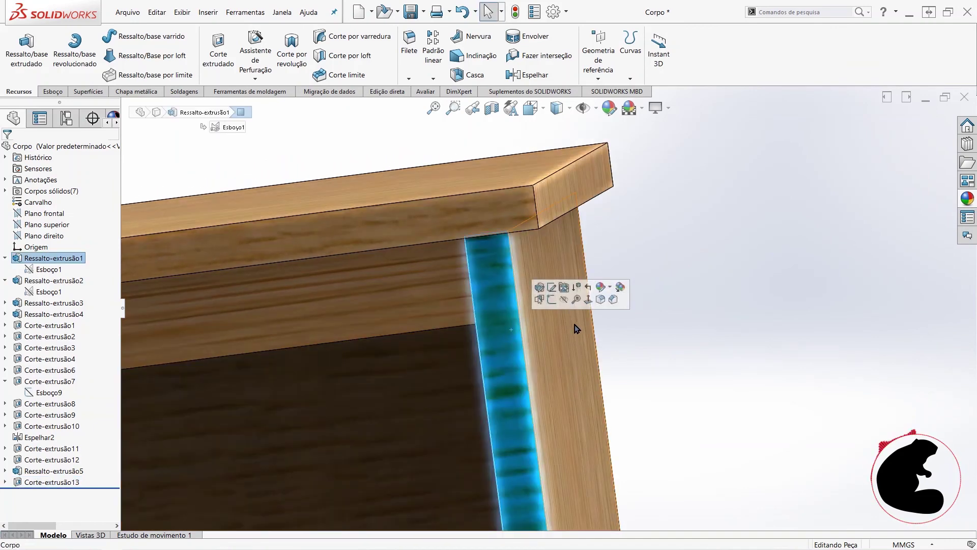
left_click(583, 325)
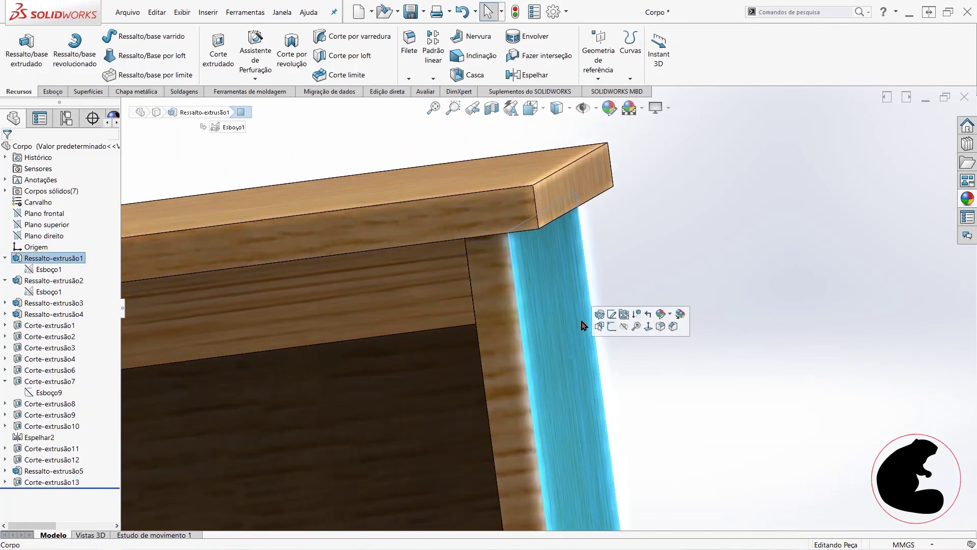
left_click(622, 326)
middle_click_drag(650, 327, 293, 284)
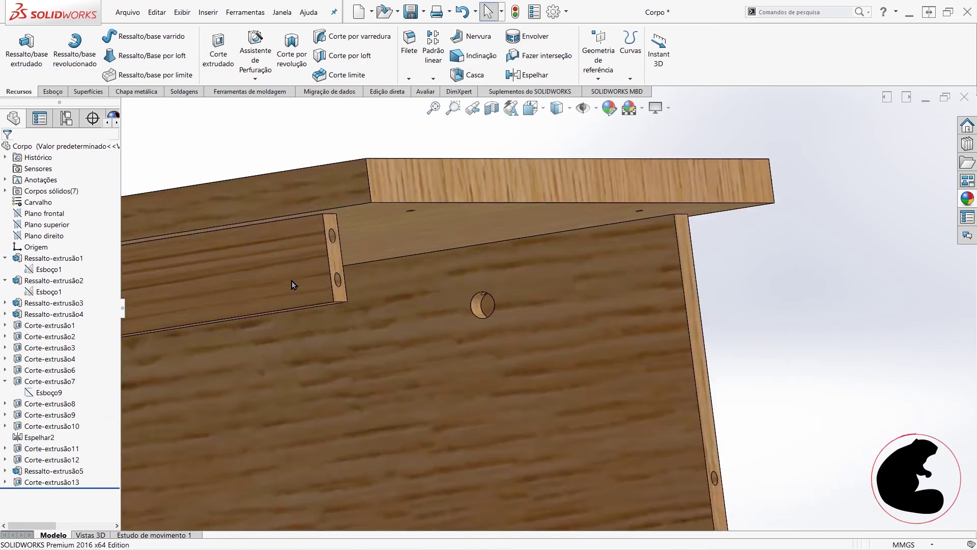
scroll(294, 284, "down", 3)
scroll(450, 232, "up", 3)
scroll(458, 279, "up", 3)
scroll(469, 326, "up", 3)
scroll(524, 406, "up", 2)
scroll(539, 271, "down", 2)
scroll(584, 124, "down", 2)
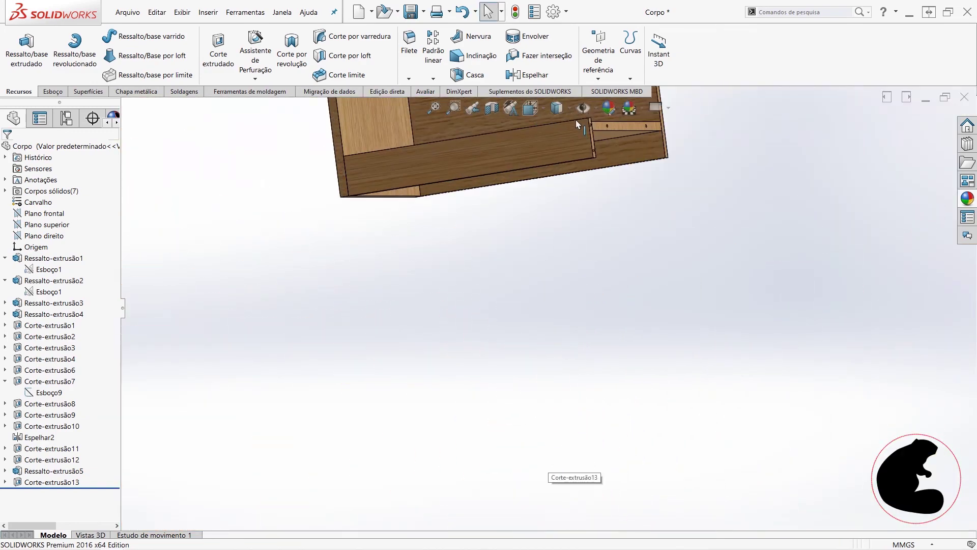
scroll(599, 155, "down", 3)
scroll(577, 171, "down", 3)
scroll(578, 173, "up", 2)
scroll(580, 265, "up", 3)
scroll(598, 267, "up", 3)
scroll(591, 255, "up", 2)
middle_click_drag(592, 242, 650, 258)
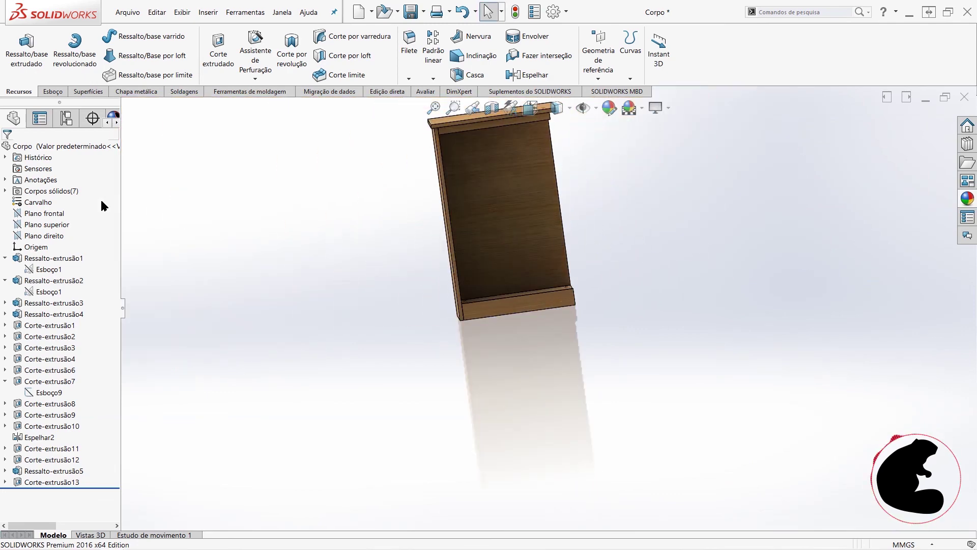
left_click(5, 192)
right_click(37, 247)
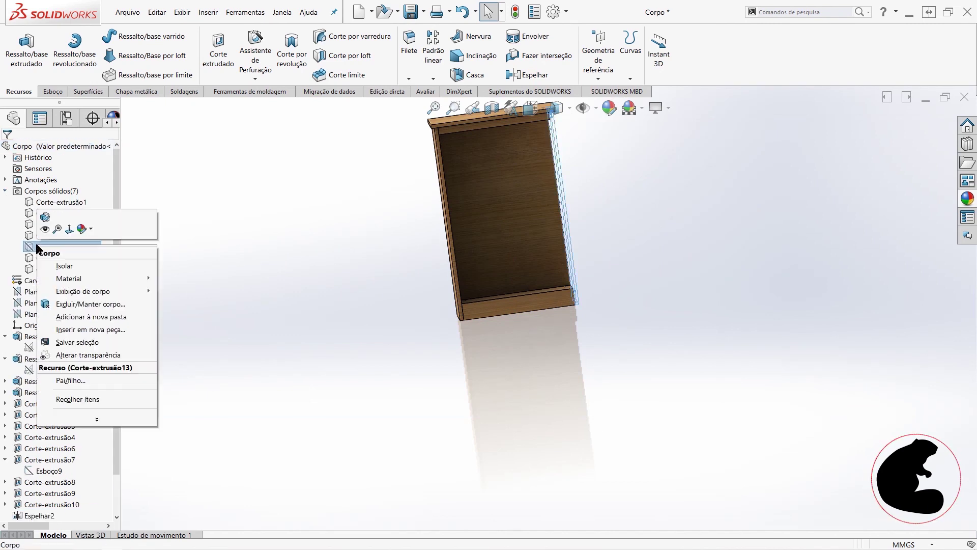
left_click(47, 229)
mouse_move(611, 242)
middle_mouse_down()
mouse_move(640, 247)
mouse_move(673, 285)
middle_mouse_up()
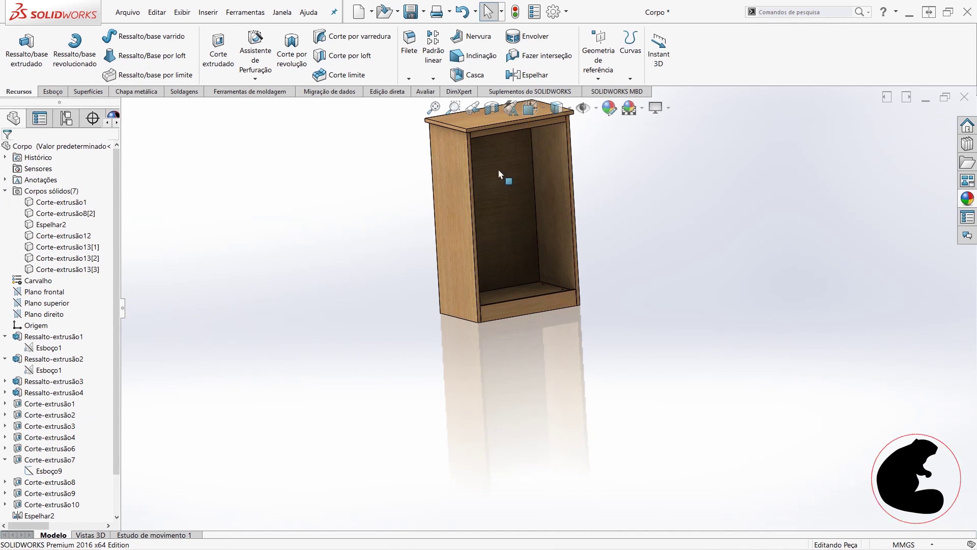
middle_click_drag(573, 310, 465, 246)
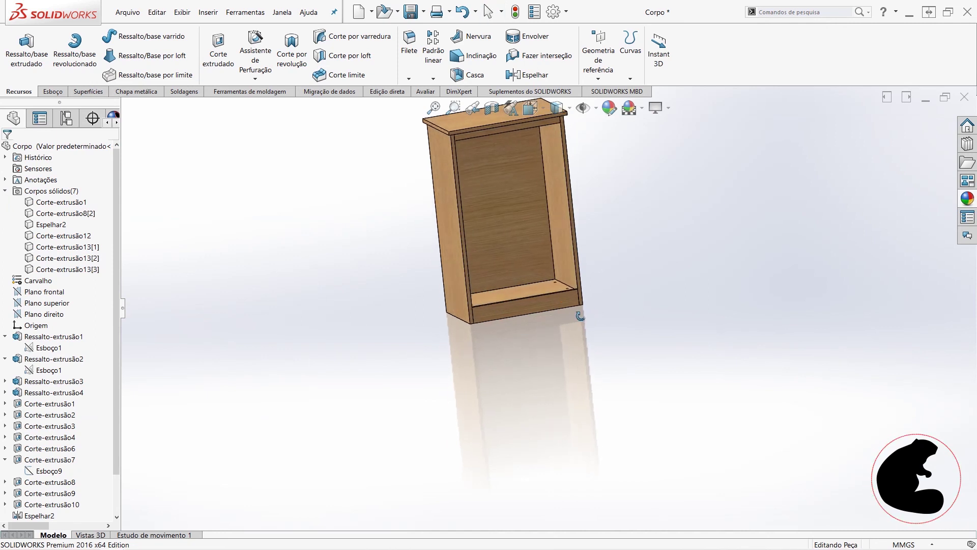
left_click(465, 246)
left_click(509, 214)
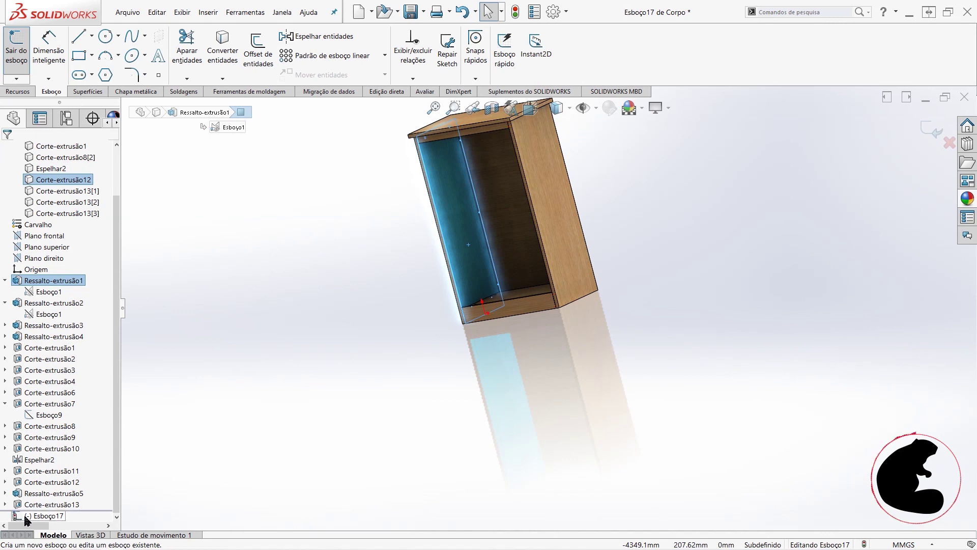
- Create a new sketch from the converted geometry of hole sketch Esboço16
left_click(4, 504)
left_click(40, 516)
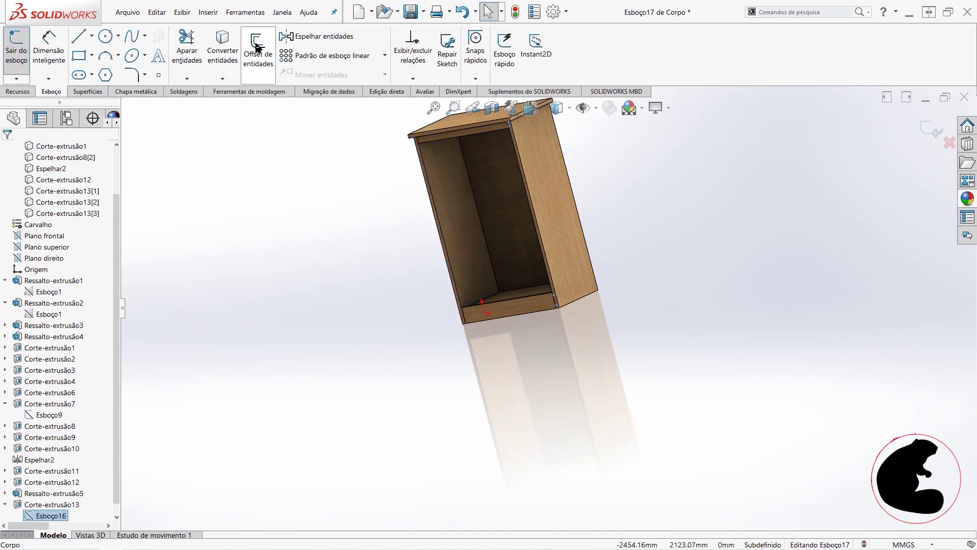
left_click(222, 48)
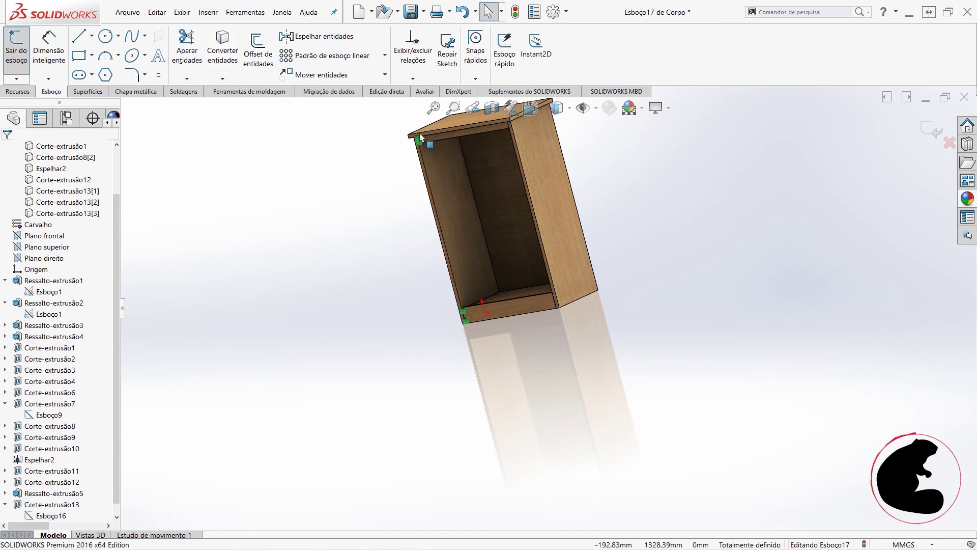
left_click(15, 59)
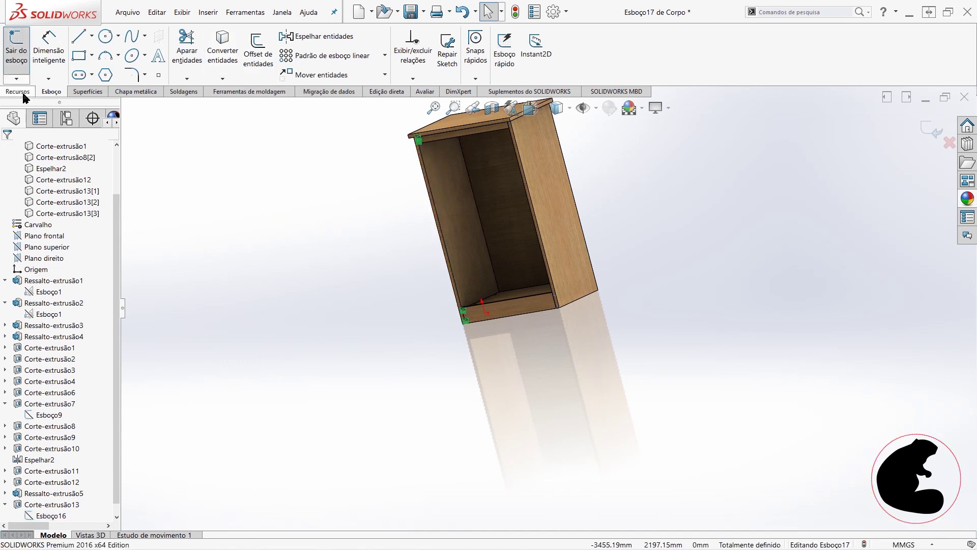
- Extrude-cut the sketch 30 mm Plano médio (mid-plane) into the cabinet's top edge
left_click(23, 94)
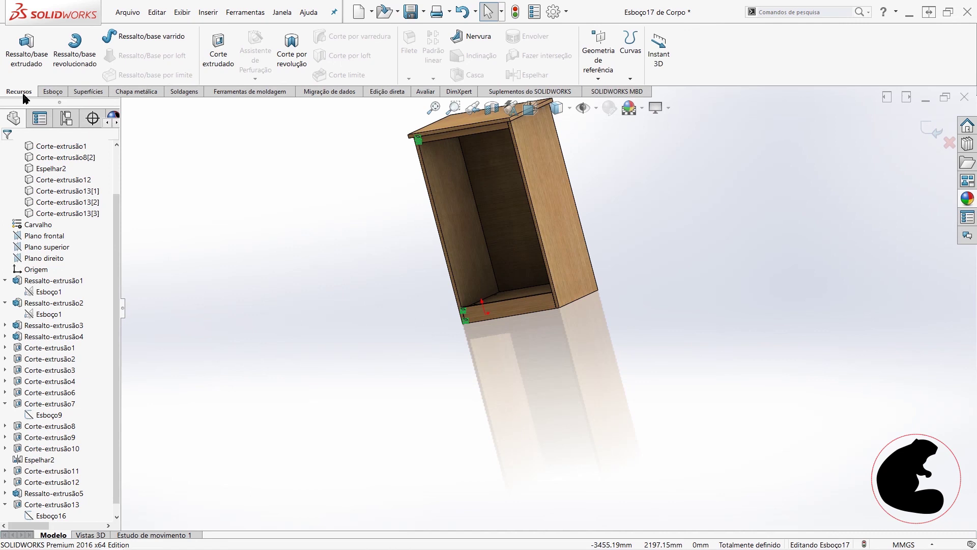
left_click(219, 51)
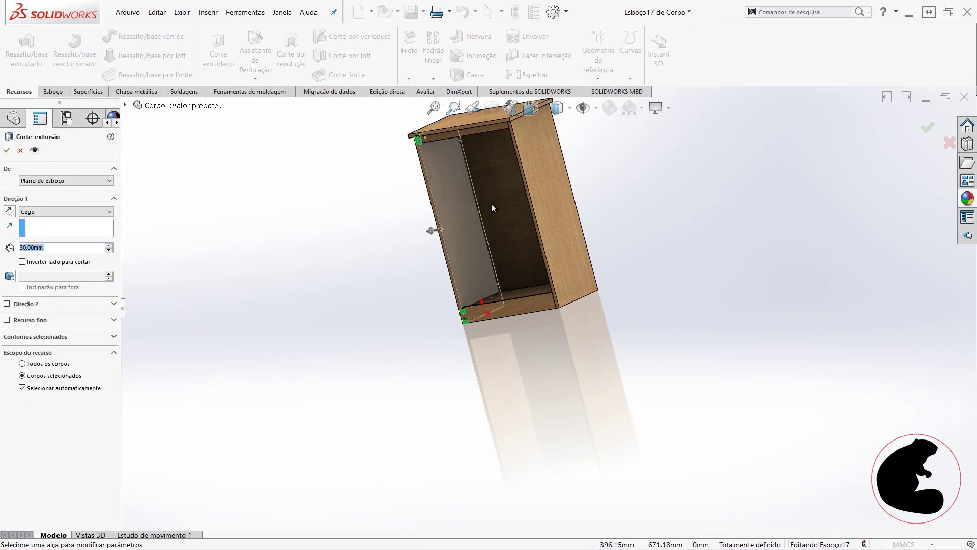
middle_click_drag(490, 203, 73, 247)
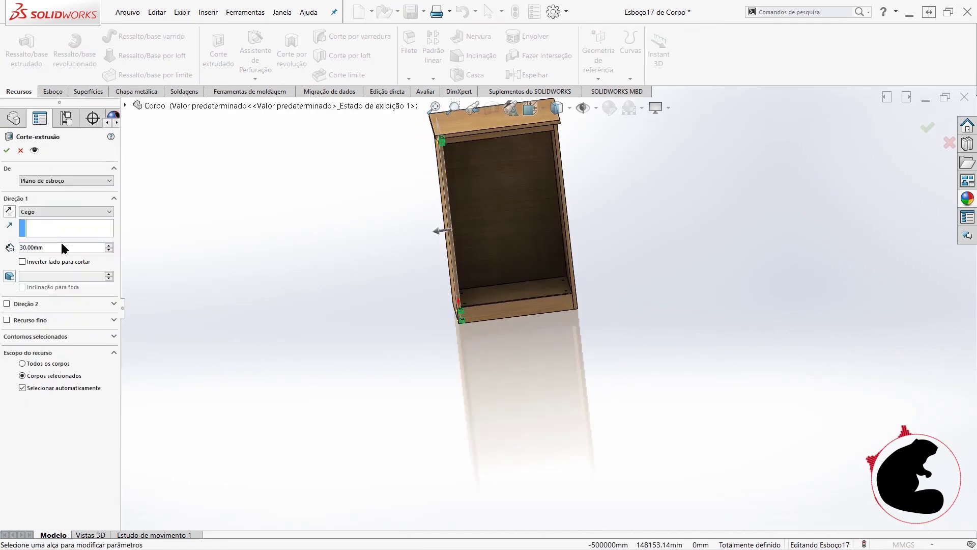
left_click(69, 211)
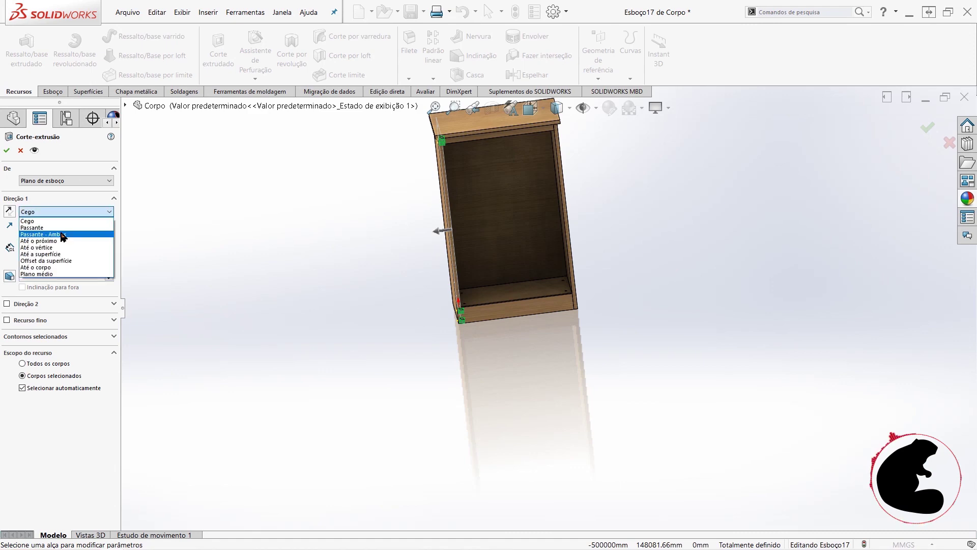
left_click(41, 274)
scroll(444, 179, "down", 5)
scroll(444, 179, "down", 3)
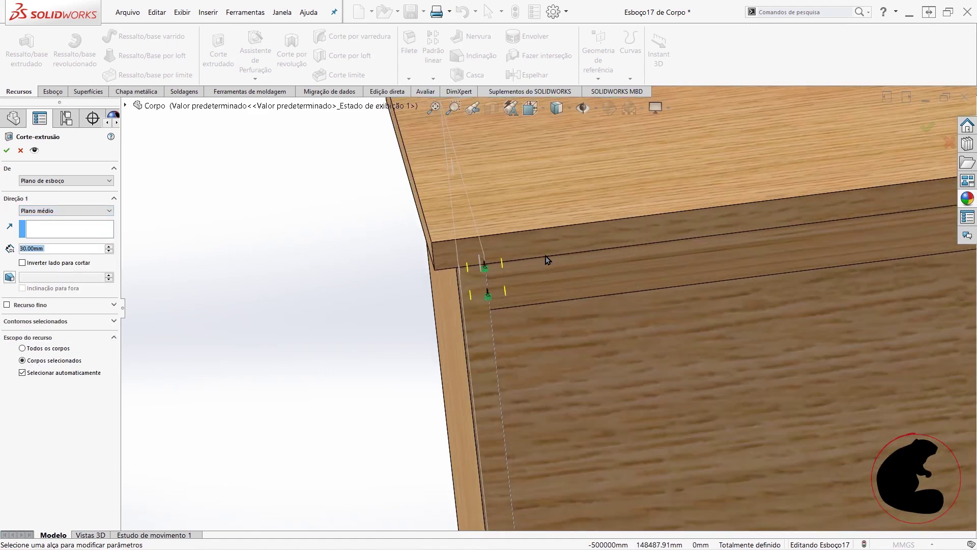
left_click(8, 151)
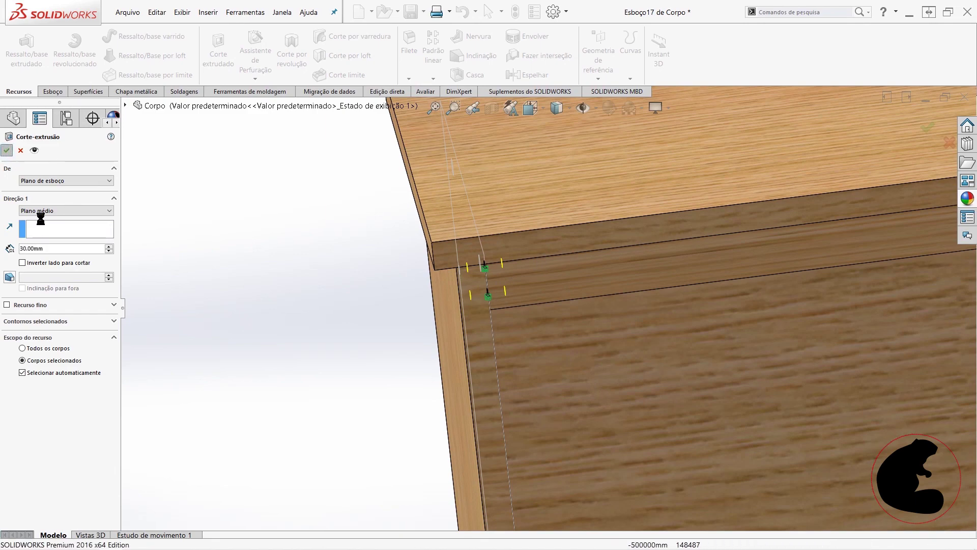
scroll(536, 335, "up", 3)
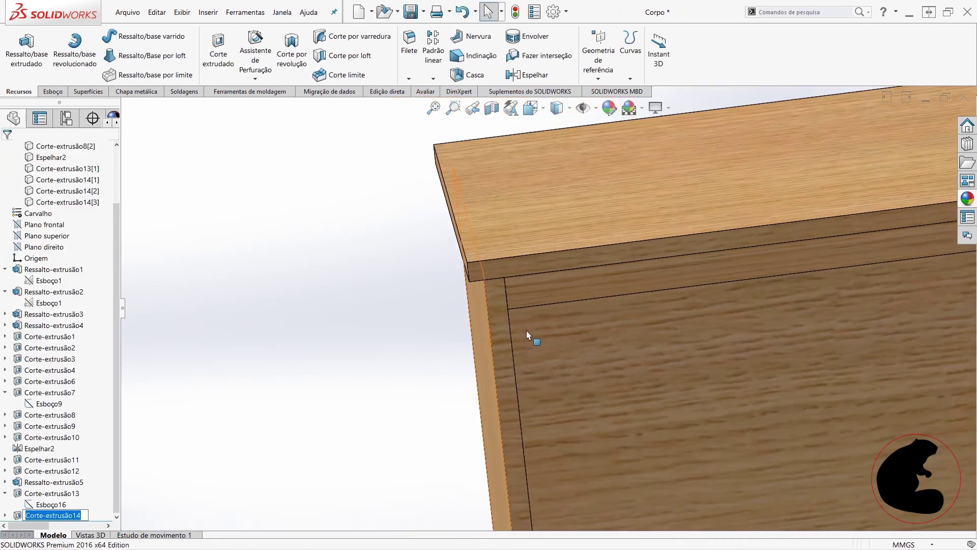
- Orbit to the cabinet front, then save and close the Corpo part
scroll(536, 334, "up", 3)
scroll(559, 361, "up", 2)
scroll(569, 386, "up", 2)
middle_click_drag(569, 385, 660, 342)
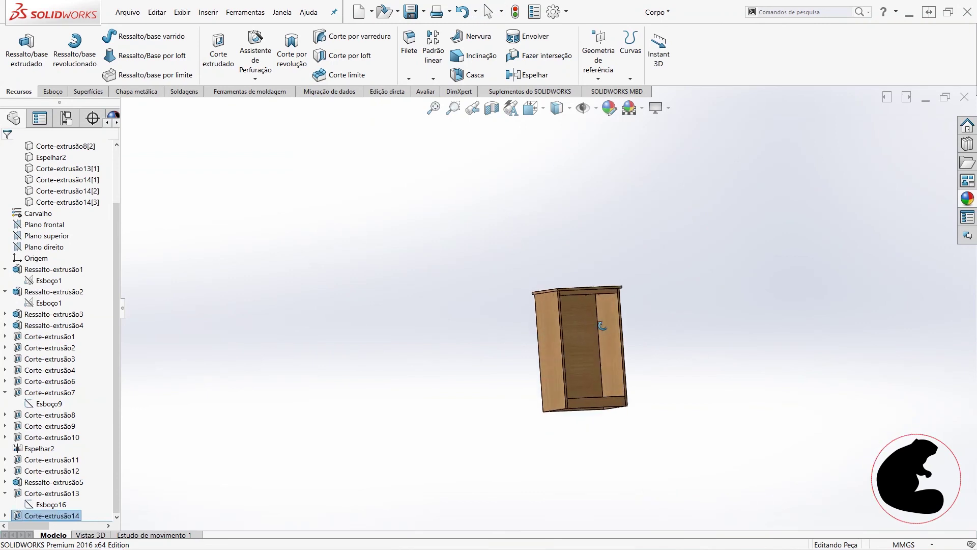
scroll(604, 273, "down", 2)
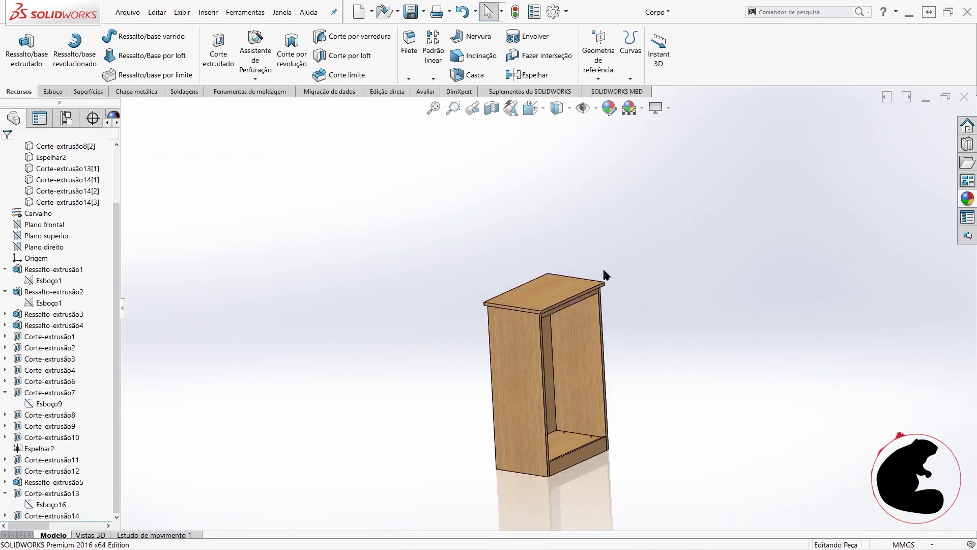
scroll(576, 259, "down", 1)
scroll(575, 259, "down", 2)
left_click(411, 12)
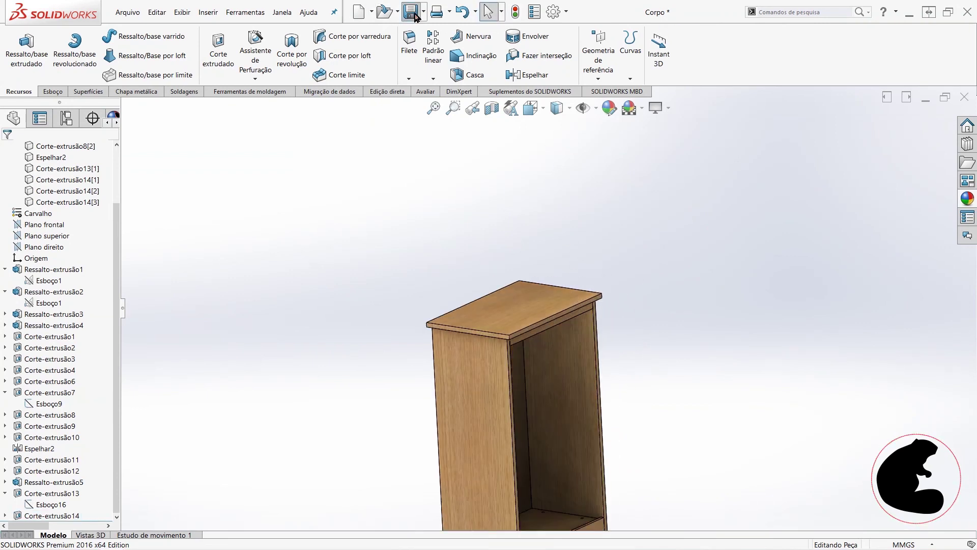
left_click(969, 100)
scroll(474, 310, "down", 5)
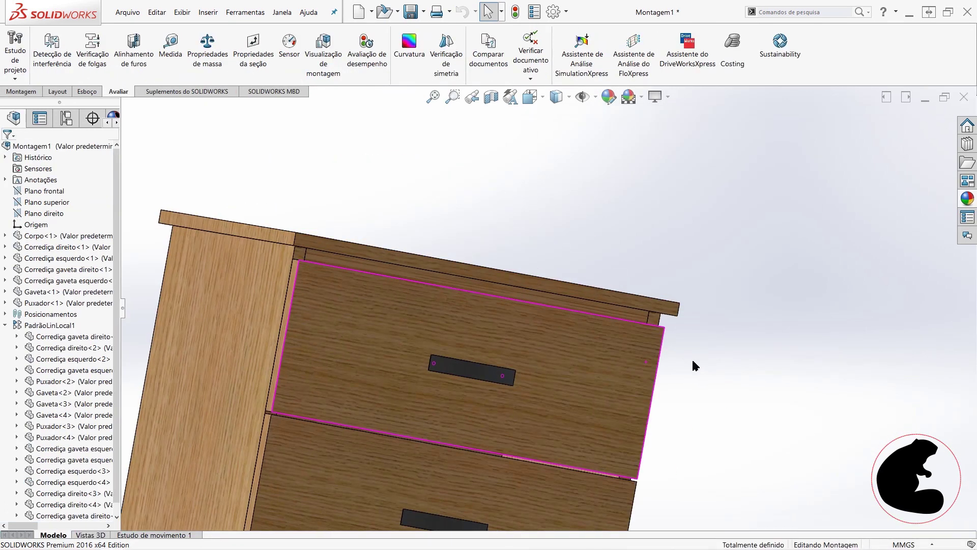
- Orbit the Montagem1 assembly to a front view of the drawers
middle_click_drag(388, 311, 436, 328)
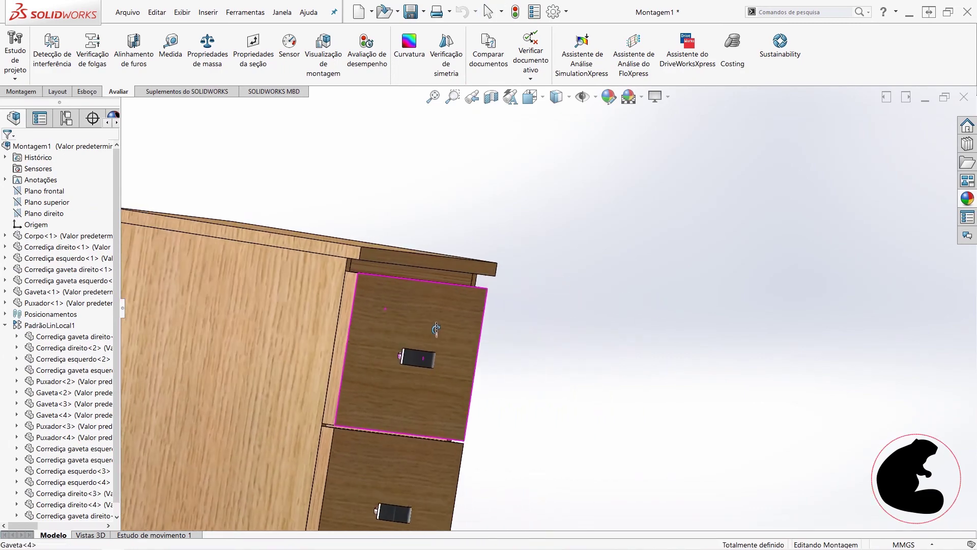
scroll(452, 436, "up", 3)
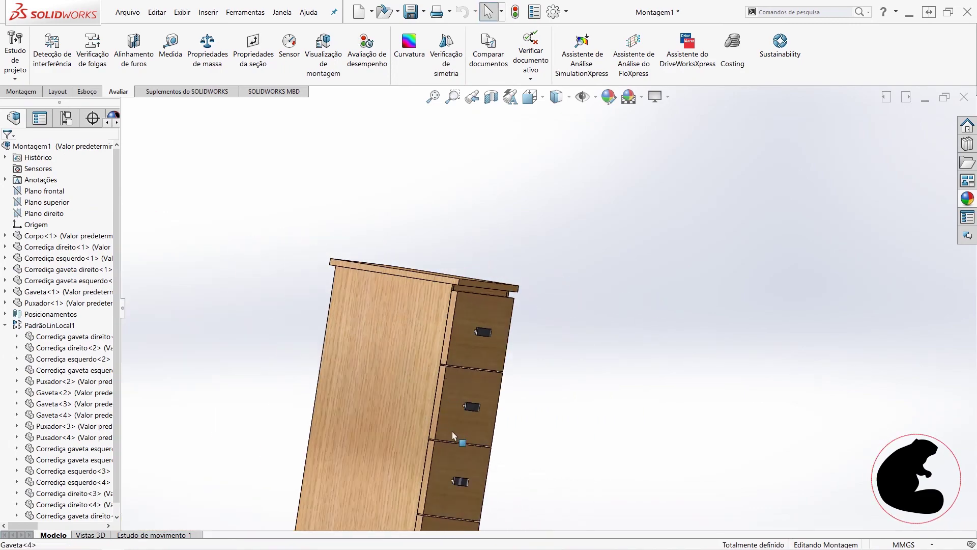
mouse_move(453, 437)
middle_mouse_down()
mouse_move(539, 340)
mouse_move(538, 362)
mouse_move(476, 443)
mouse_move(494, 422)
middle_mouse_up()
scroll(494, 422, "down", 2)
scroll(492, 417, "down", 3)
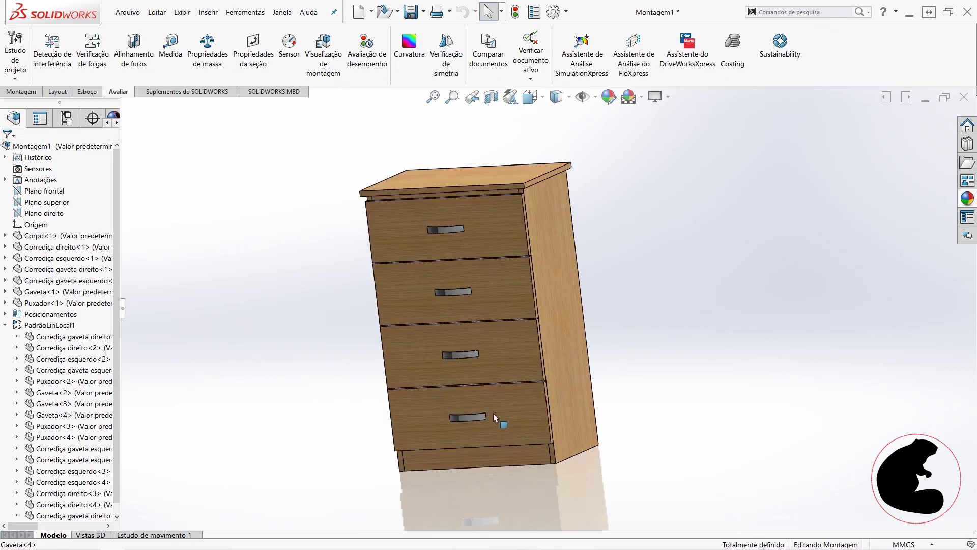
- Drag the bottom drawer outward so all four drawers slide open, and inspect from the right
mouse_move(493, 417)
left_mouse_down()
mouse_move(461, 457)
mouse_move(553, 388)
left_mouse_up()
mouse_move(553, 388)
middle_mouse_down()
mouse_move(591, 367)
mouse_move(636, 379)
mouse_move(560, 384)
middle_mouse_up()
left_click(635, 382)
scroll(561, 383, "up", 3)
scroll(441, 133, "down", 2)
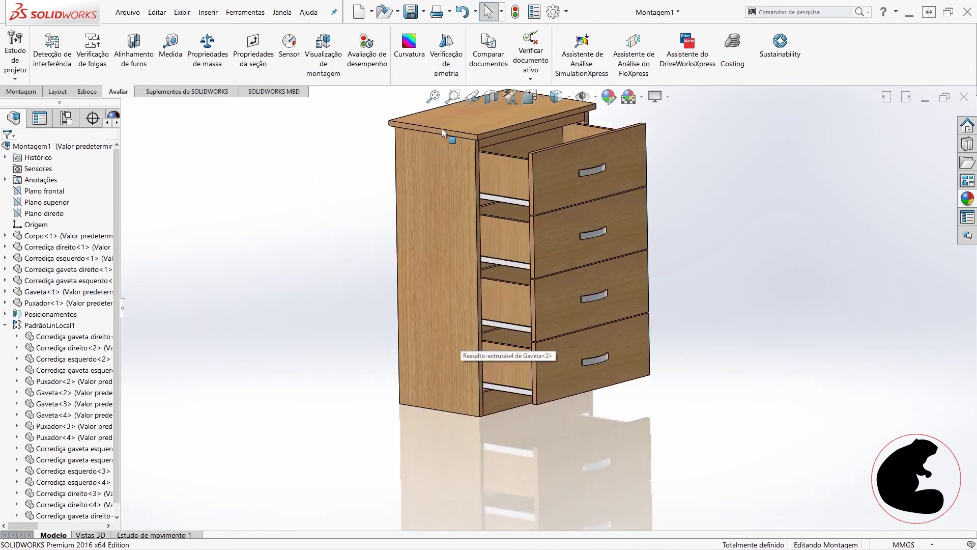
scroll(442, 130, "up", 2)
scroll(458, 173, "down", 1)
scroll(494, 326, "down", 1)
scroll(515, 437, "up", 2)
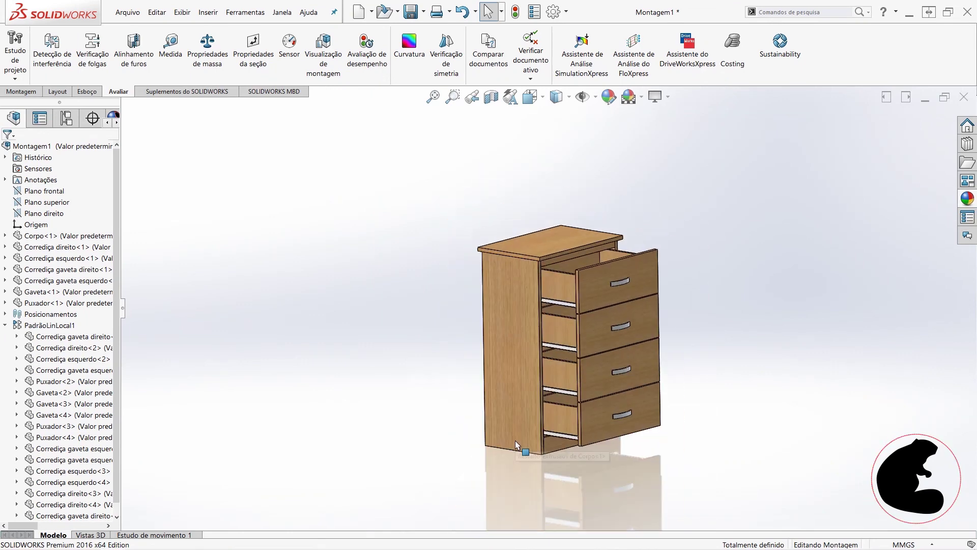
scroll(515, 440, "down", 2)
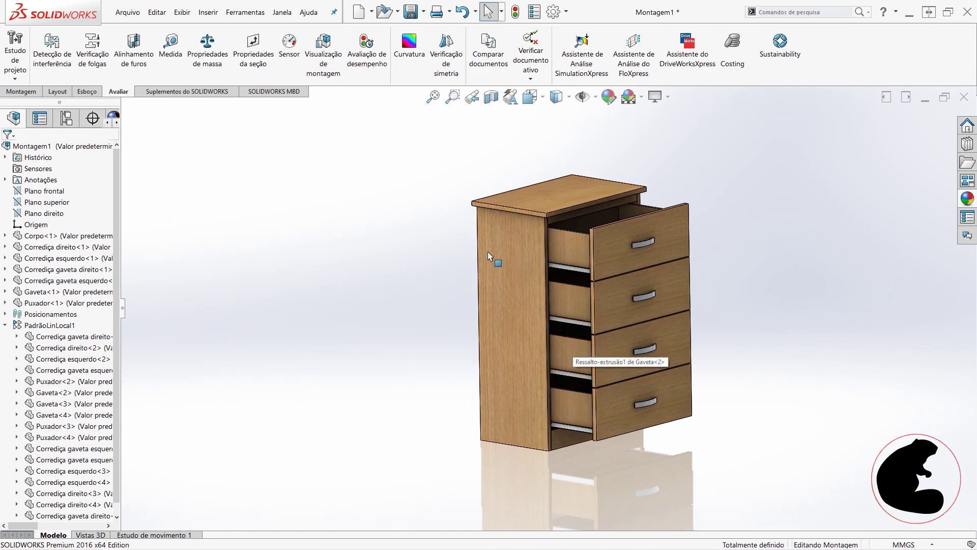
middle_click_drag(656, 327, 663, 221)
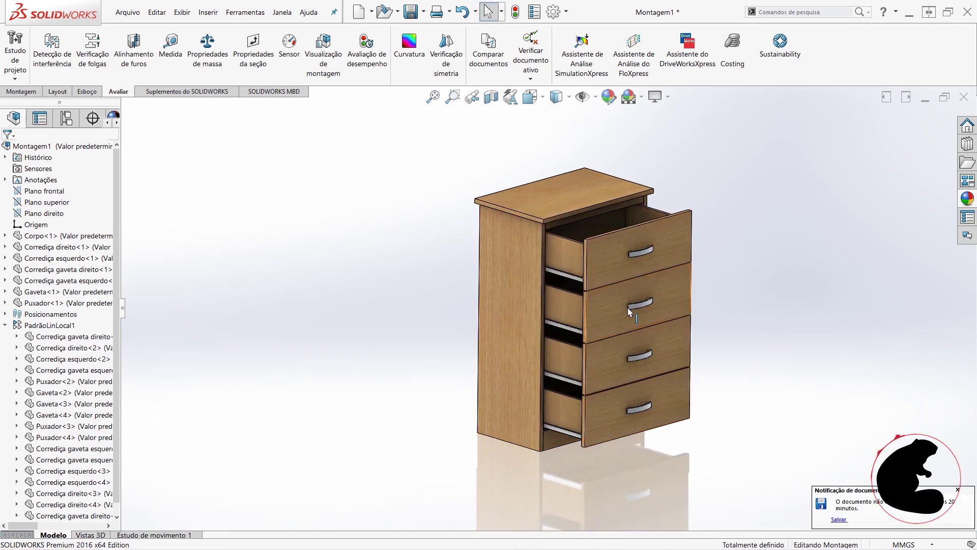
- Fit the cabinet in view and push the bottom drawer in to close all drawers
scroll(631, 316, "down", 2)
scroll(485, 198, "down", 1)
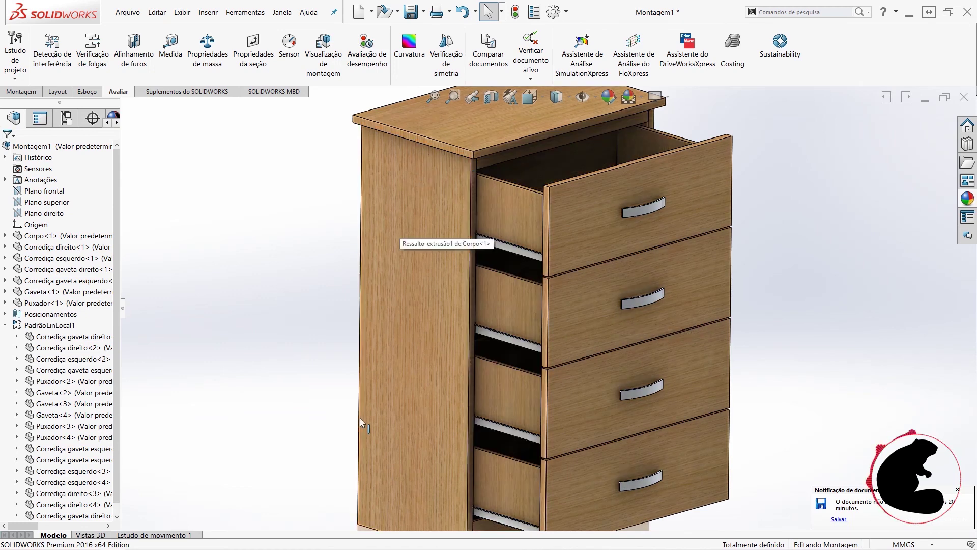
left_click(427, 190)
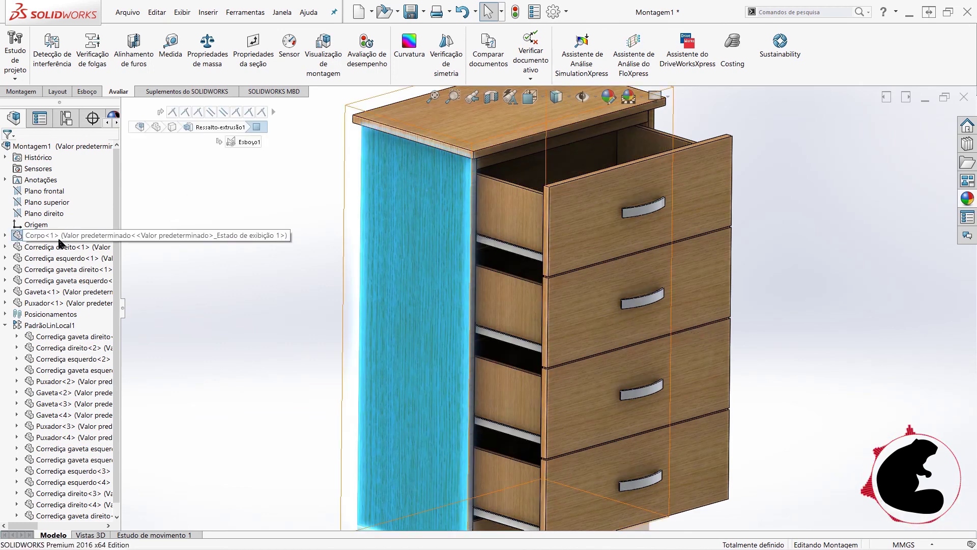
left_click(797, 251)
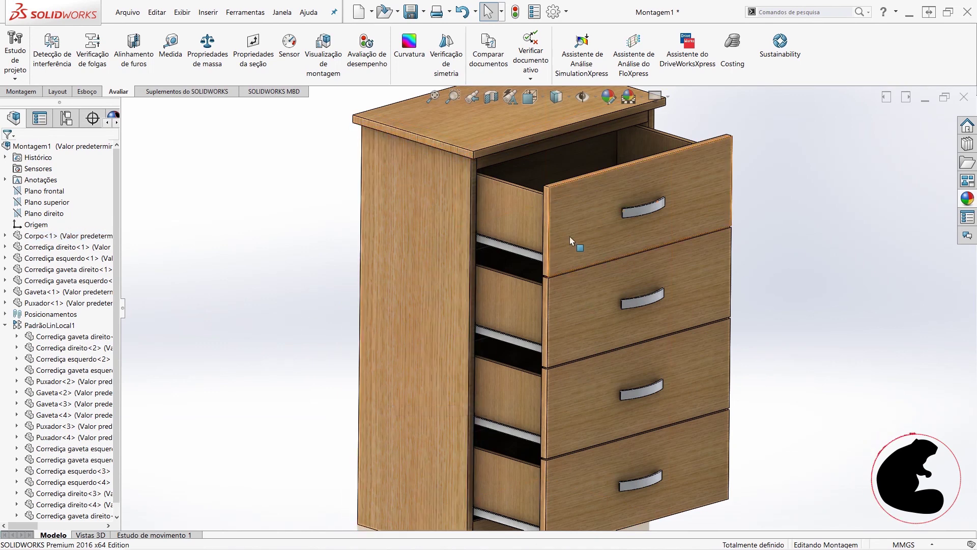
key("f")
mouse_move(636, 292)
middle_mouse_down()
mouse_move(500, 297)
mouse_move(563, 242)
middle_mouse_up()
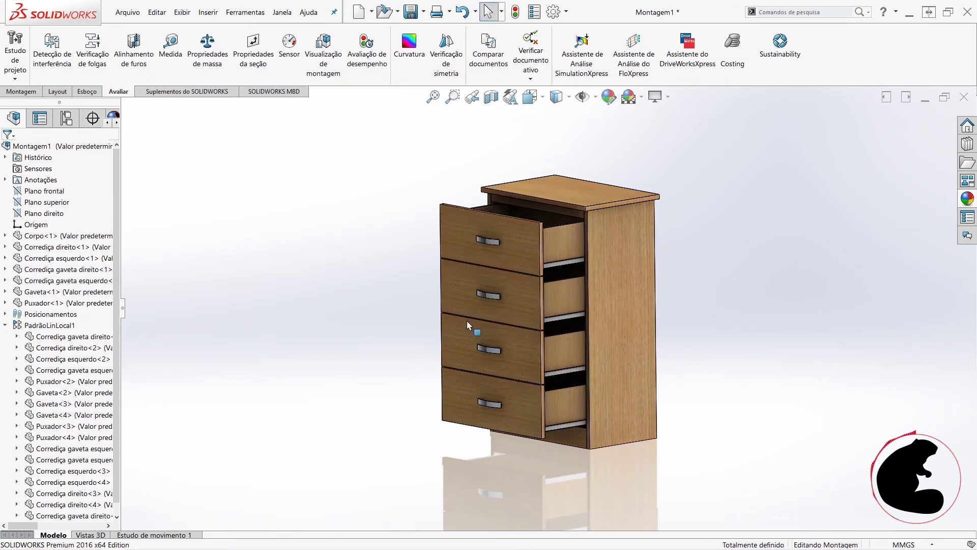
left_click_drag(534, 395, 577, 393)
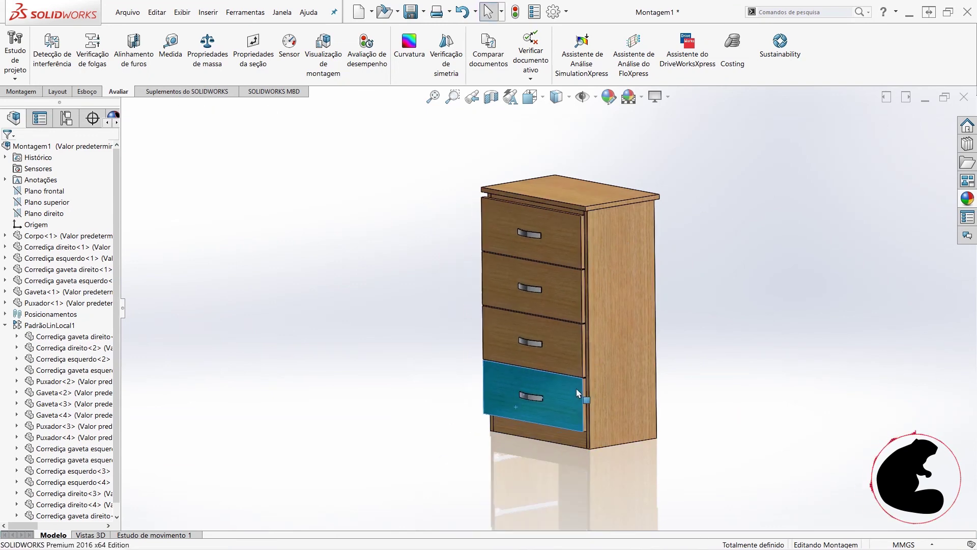
left_click(744, 303)
- Switch to the isometric view and slide the drawers partway open again
mouse_move(651, 316)
middle_mouse_down()
mouse_move(737, 300)
mouse_move(755, 331)
mouse_move(746, 331)
middle_mouse_up()
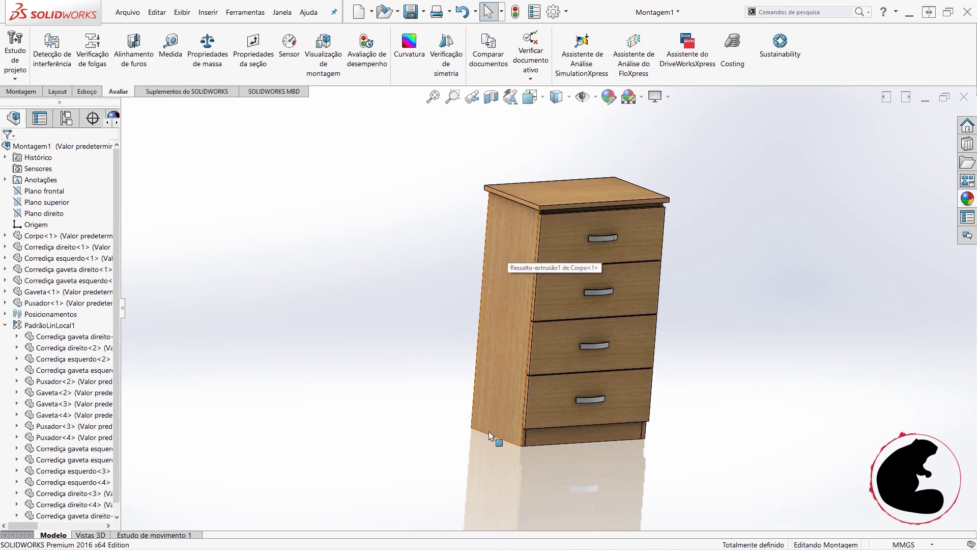
mouse_move(648, 246)
middle_mouse_down()
mouse_move(625, 245)
mouse_move(547, 184)
middle_mouse_up()
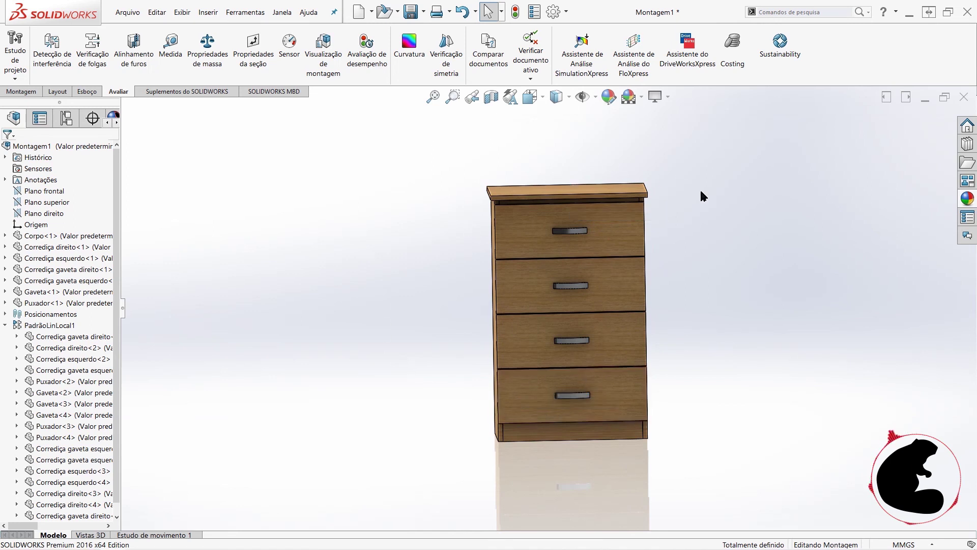
mouse_move(690, 317)
middle_mouse_down()
mouse_move(644, 322)
mouse_move(625, 342)
mouse_move(709, 306)
mouse_move(728, 336)
mouse_move(720, 349)
middle_mouse_up()
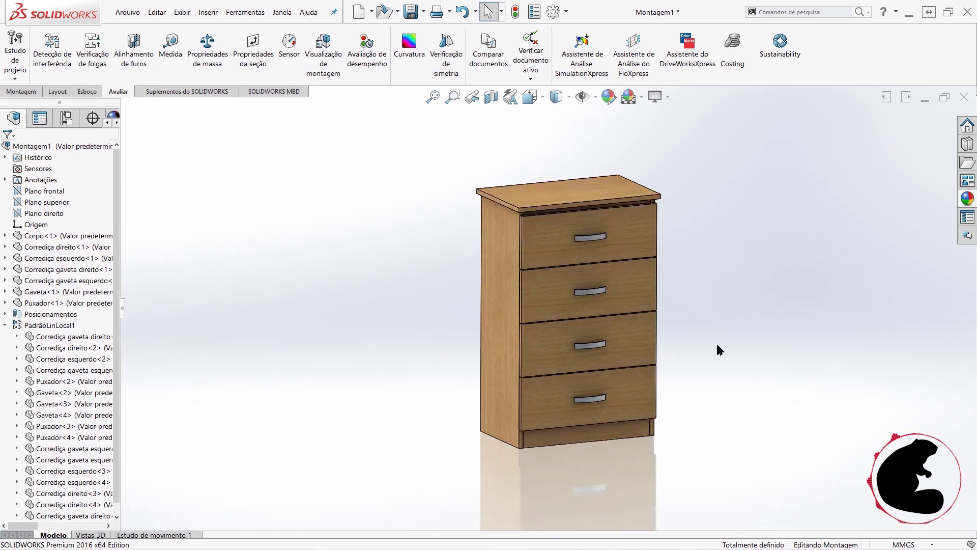
key("ctrl+7")
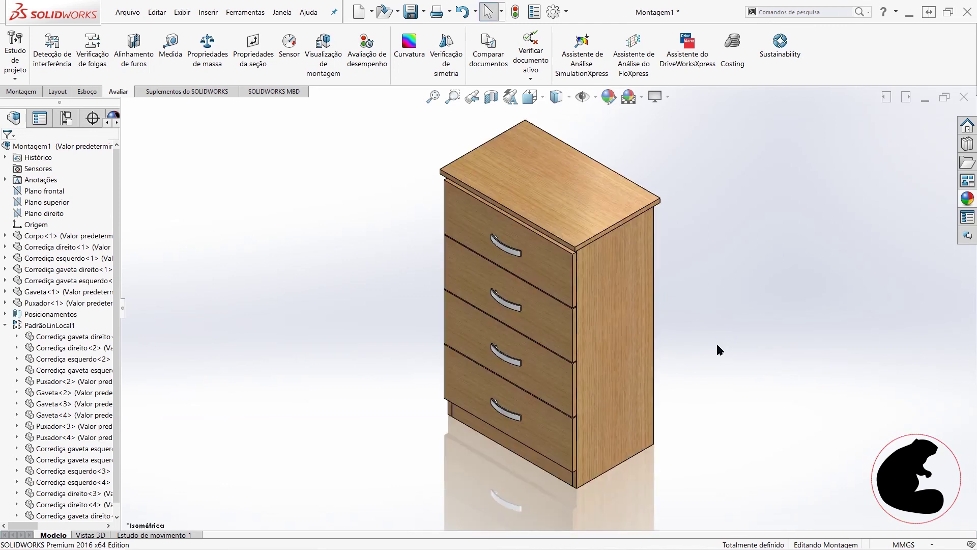
middle_click_drag(655, 442, 654, 378)
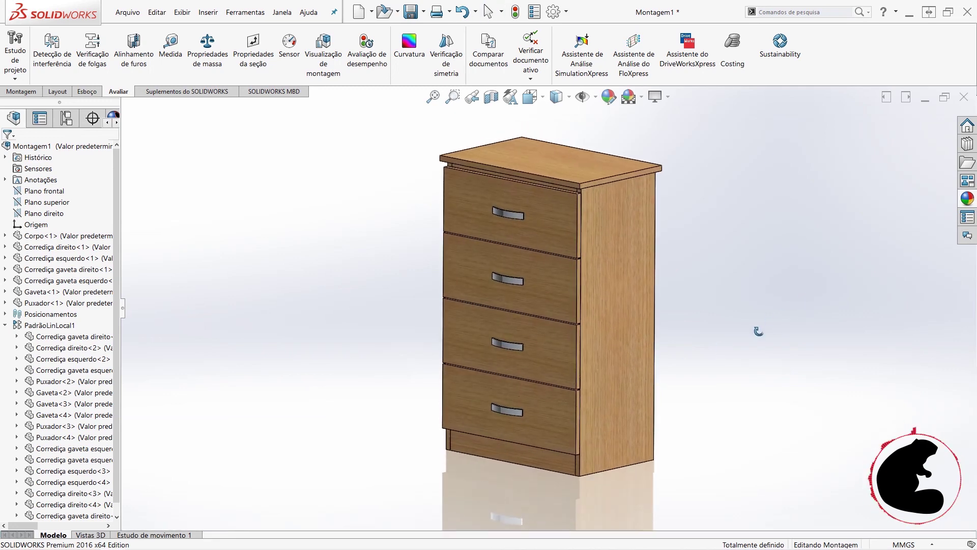
mouse_move(554, 419)
left_mouse_down()
mouse_move(531, 424)
mouse_move(530, 435)
mouse_move(495, 454)
left_mouse_up()
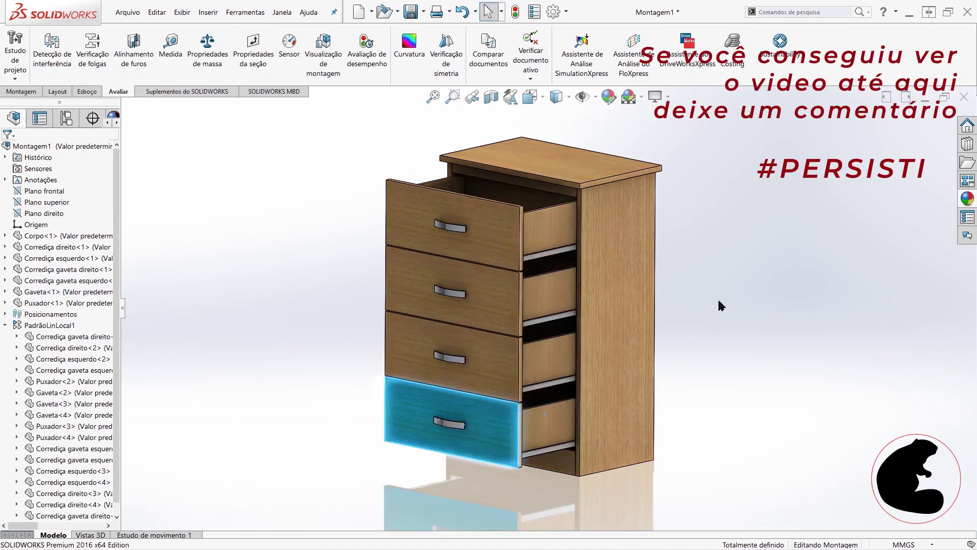
left_click(795, 337)
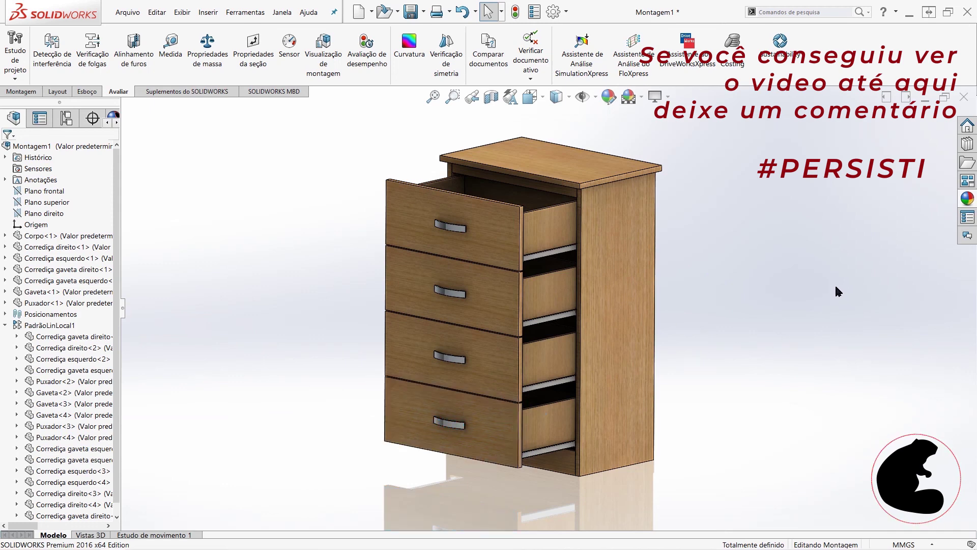